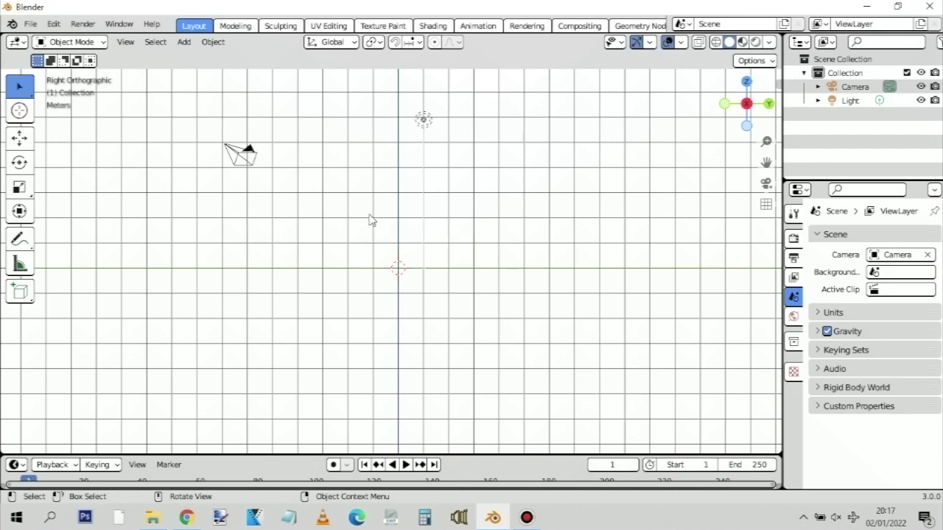
Orbit the viewport repeatedly, snapping back to the right side orthographic view each time
{"action": "middle_click_drag", "start_coordinate": [370, 220], "coordinate": [431, 240]}
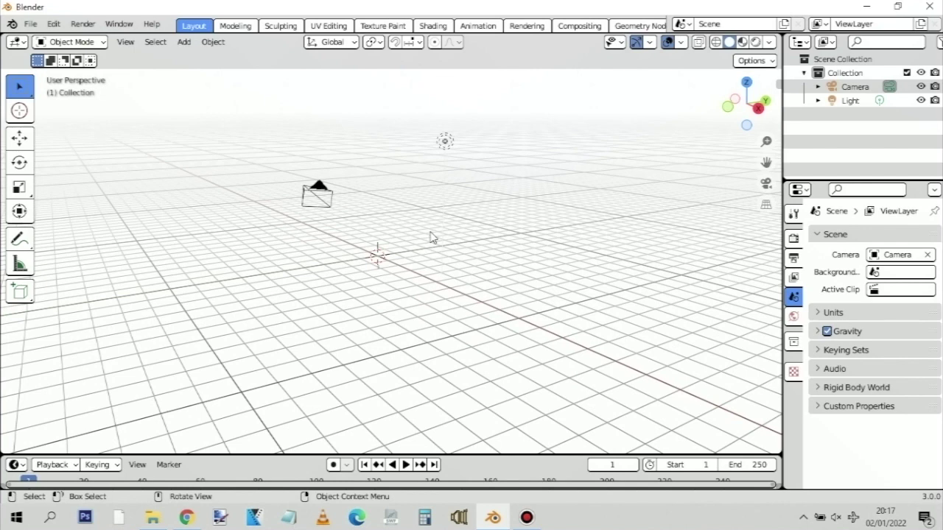
{"action": "key", "text": "KP_3"}
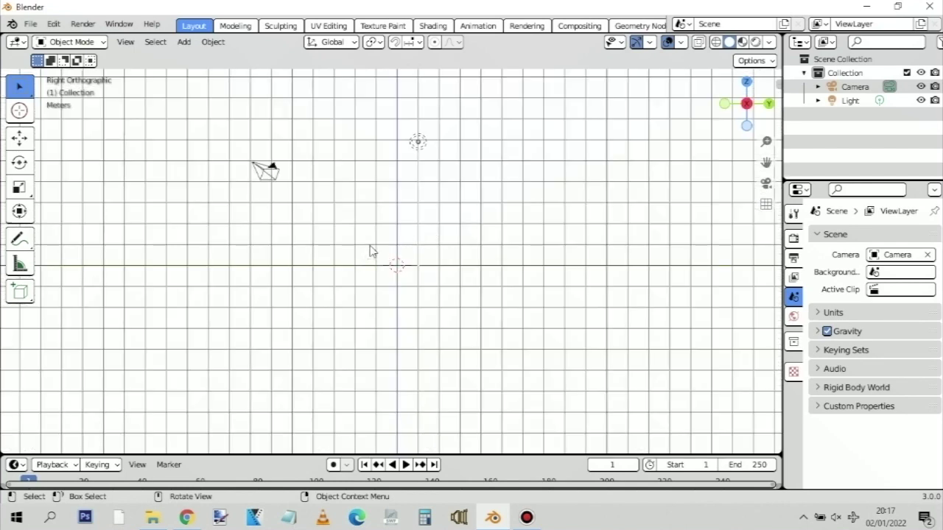
{"action": "middle_click_drag", "start_coordinate": [417, 219], "coordinate": [370, 254]}
{"action": "key", "text": "KP_3"}
{"action": "scroll", "coordinate": [377, 221], "scroll_direction": "up", "scroll_amount": 1}
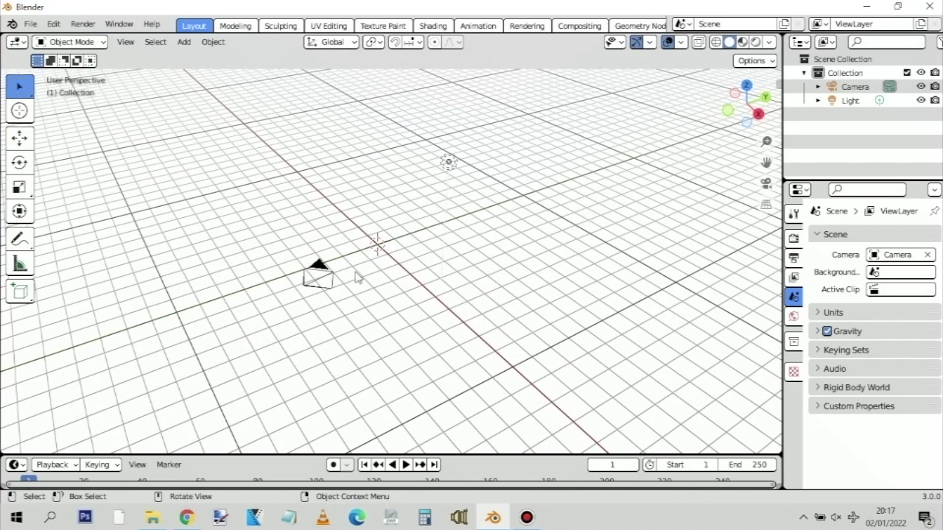
{"action": "key", "text": "KP_3"}
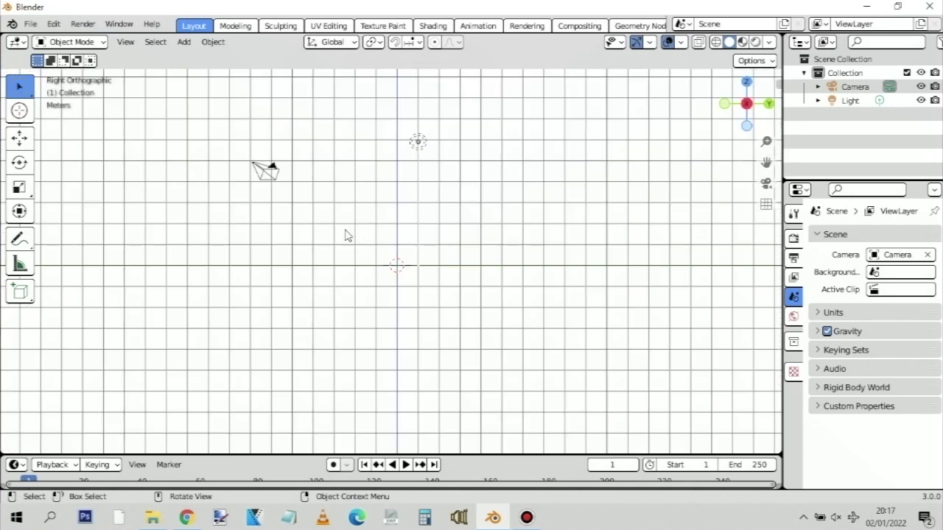
{"action": "middle_click_drag", "start_coordinate": [345, 234], "coordinate": [370, 258]}
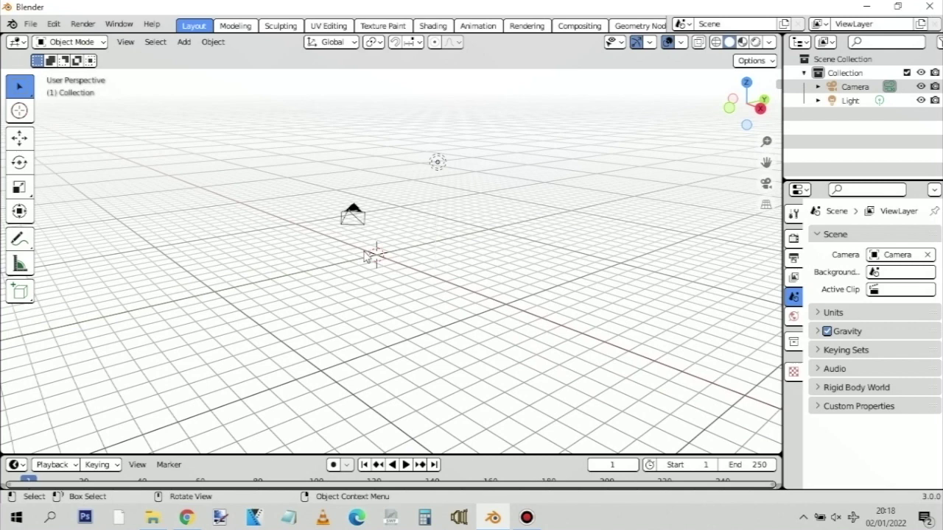
{"action": "key", "text": "KP_3"}
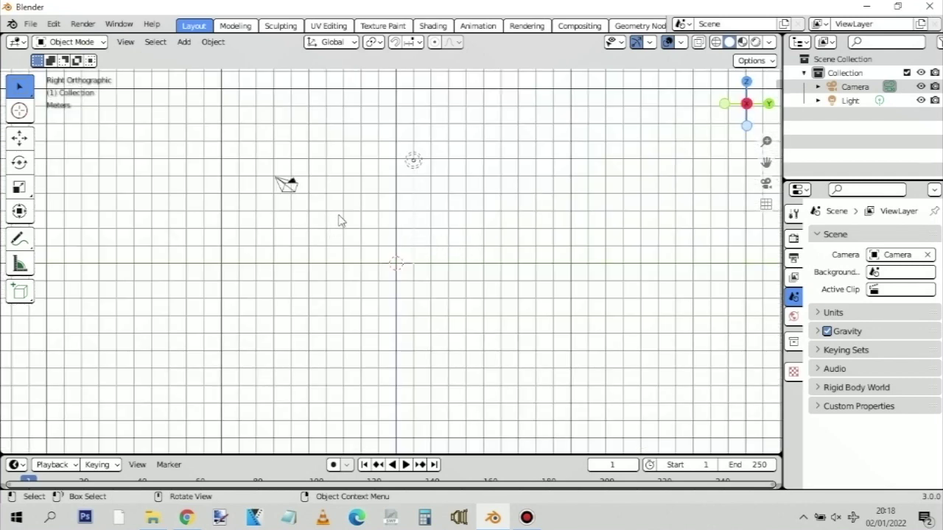
{"action": "middle_click_drag", "start_coordinate": [339, 220], "coordinate": [370, 254]}
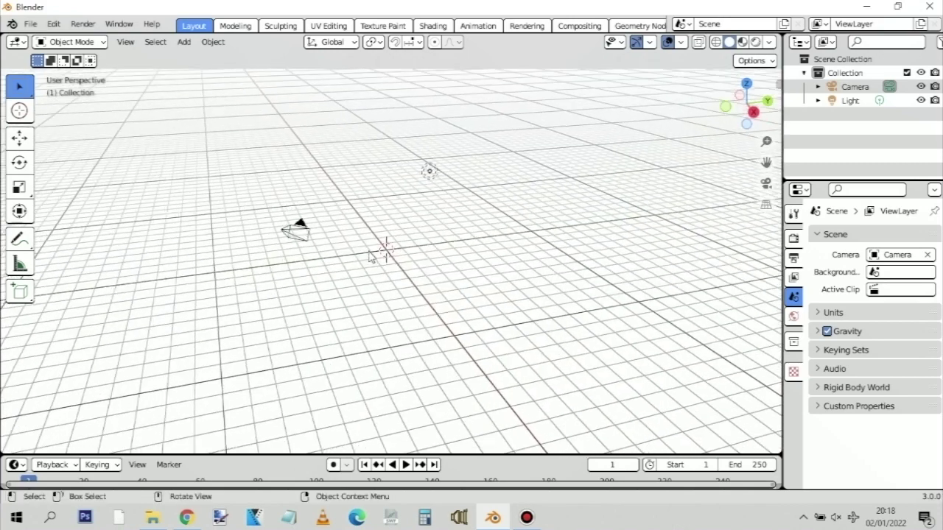
{"action": "key", "text": "KP_3"}
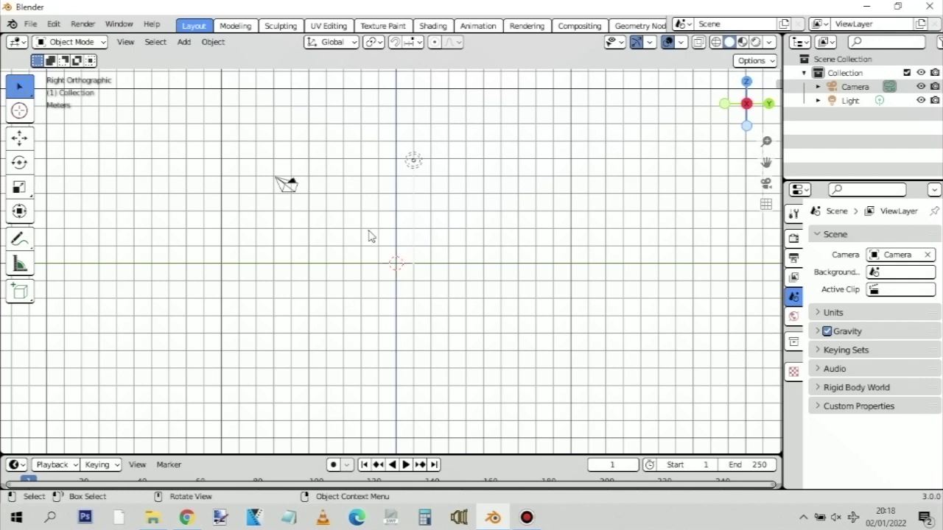
{"action": "scroll", "coordinate": [348, 237], "scroll_direction": "down", "scroll_amount": 1}
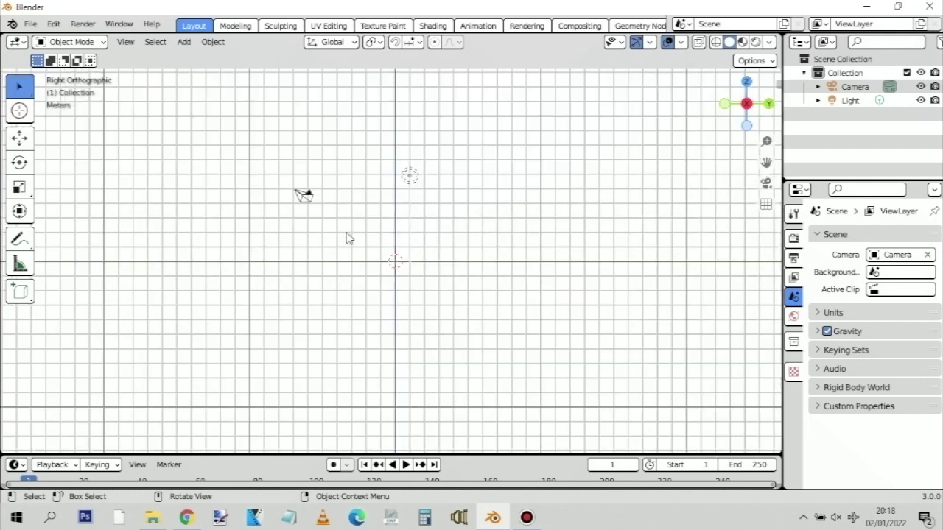
{"action": "middle_click_drag", "start_coordinate": [347, 233], "coordinate": [357, 258]}
{"action": "key", "text": "KP_3"}
{"action": "scroll", "coordinate": [435, 234], "scroll_direction": "down", "scroll_amount": 2}
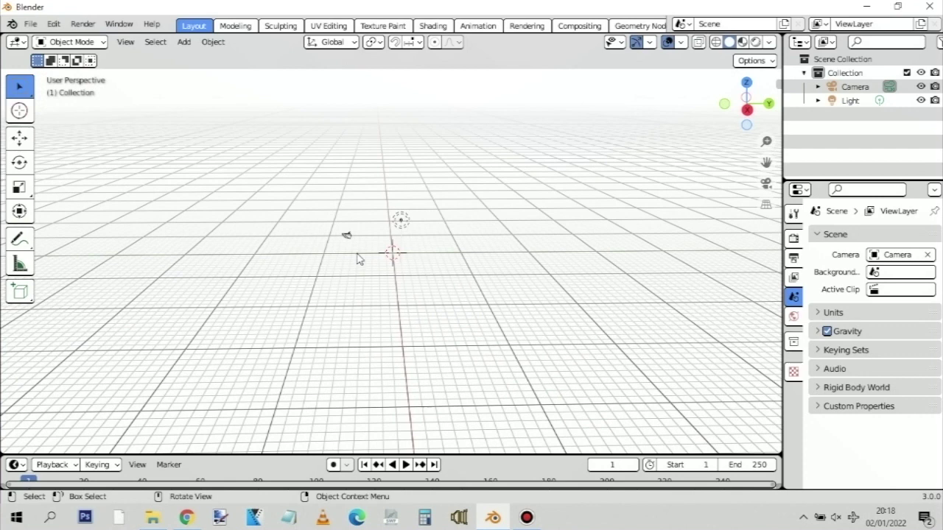
Switch to the Modelling folder window and select the 106.jpg blueprint
{"action": "key", "text": "alt+Tab"}
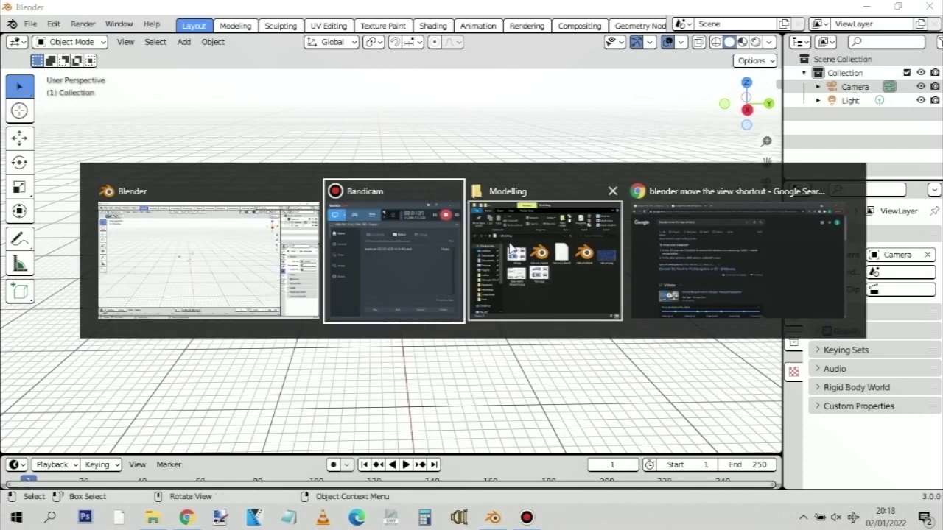
{"action": "left_click", "coordinate": [540, 252]}
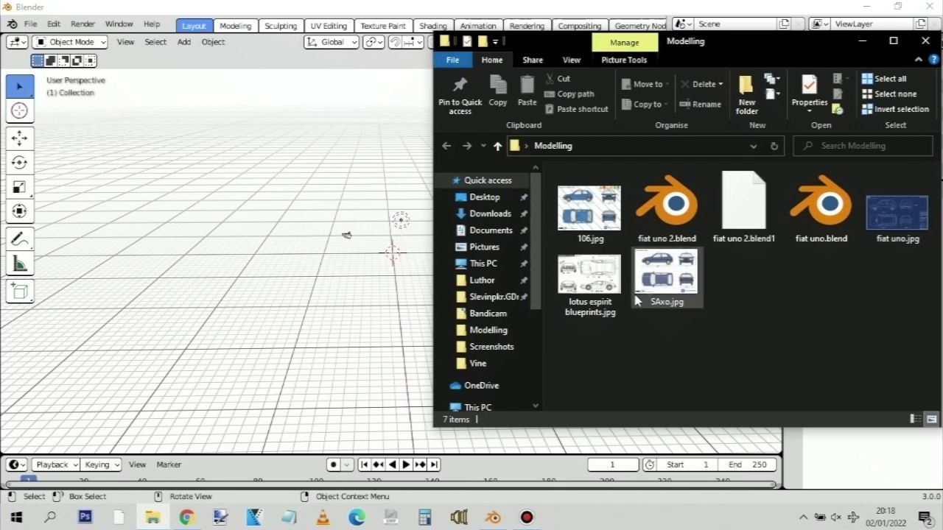
{"action": "left_click", "coordinate": [604, 214]}
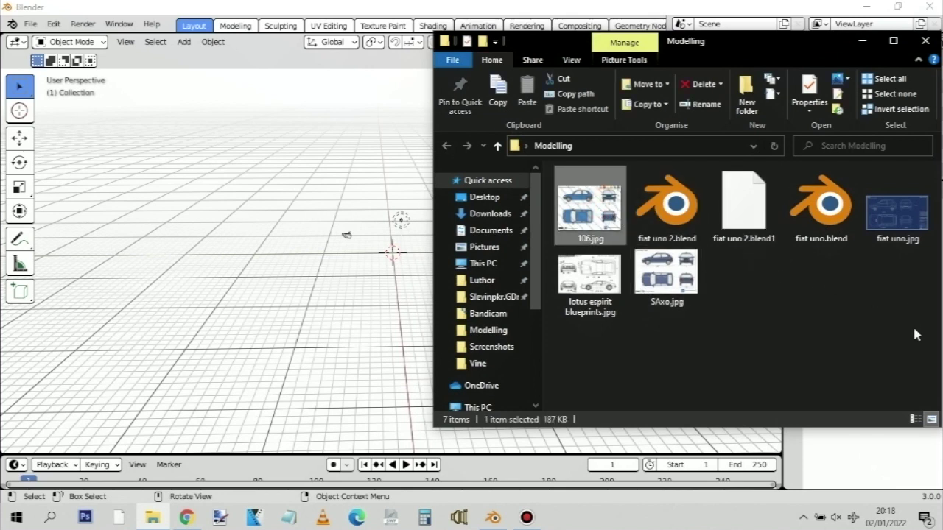
{"action": "left_click_drag", "start_coordinate": [919, 335], "coordinate": [547, 193]}
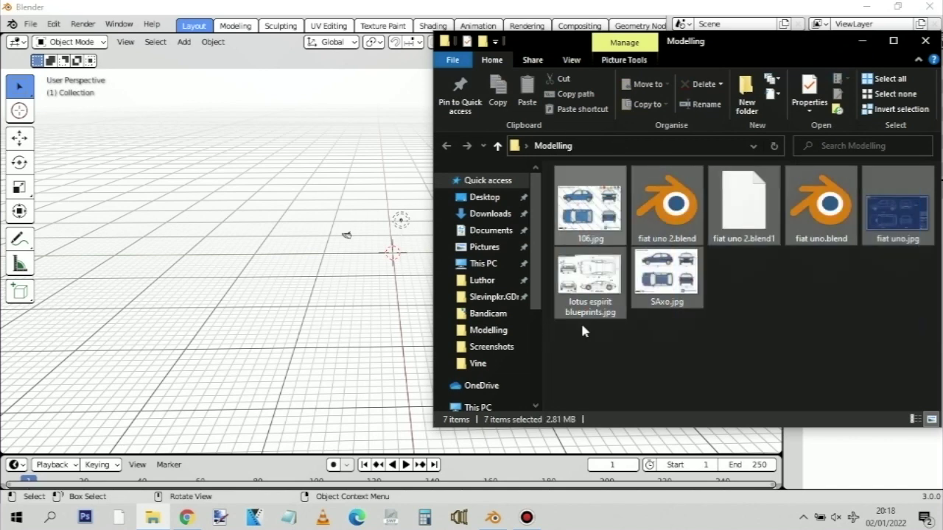
{"action": "key", "text": "alt+Tab"}
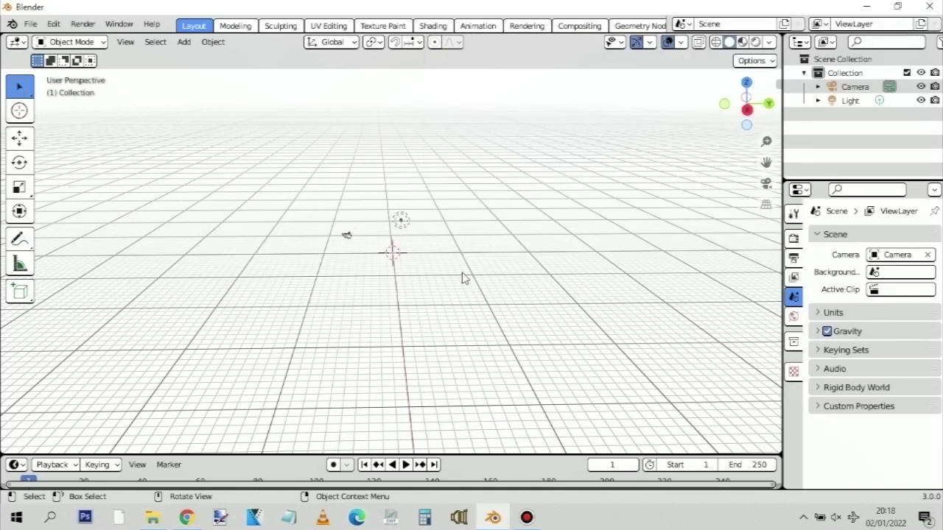
{"action": "key", "text": "alt+Tab"}
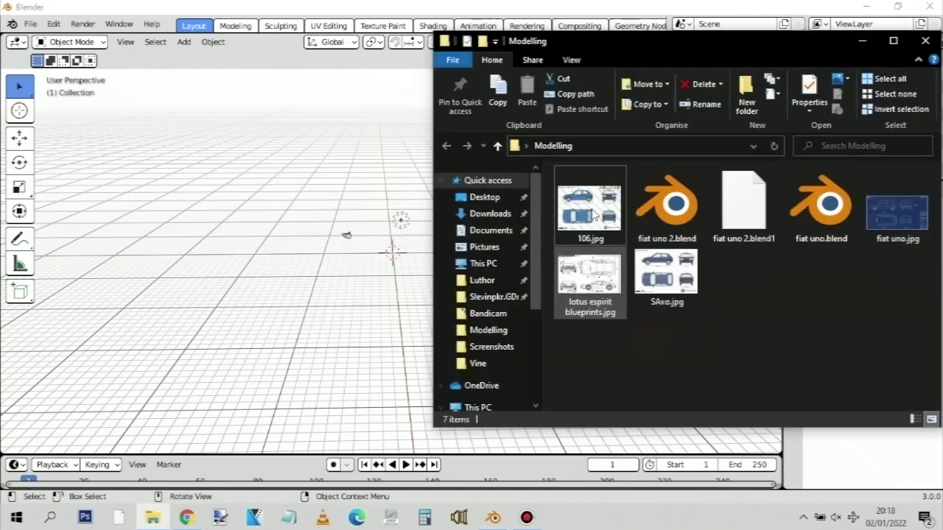
{"action": "left_click", "coordinate": [593, 214]}
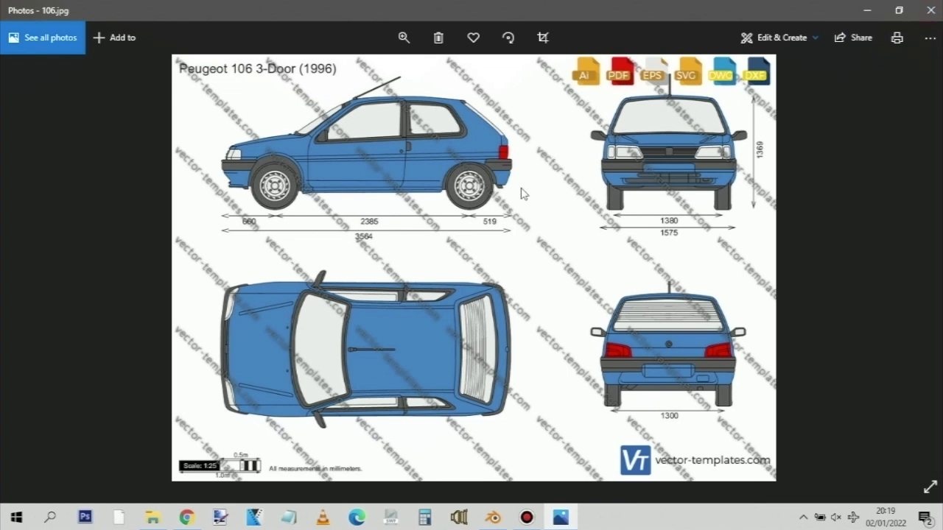
Close the Photos viewer showing the 106.jpg Peugeot blueprint
{"action": "left_click", "coordinate": [930, 11]}
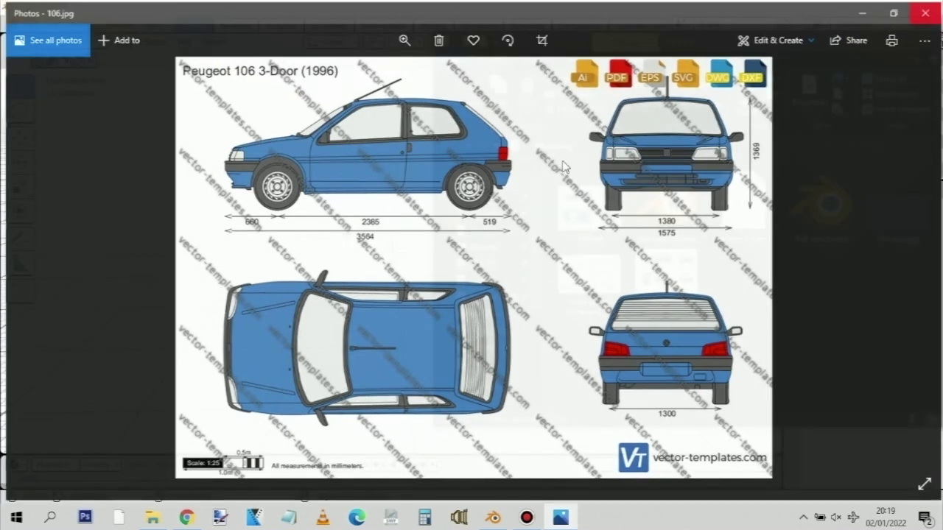
Back in Blender, recentre the scene and snap to the right side orthographic view
{"action": "key", "text": "alt+Tab"}
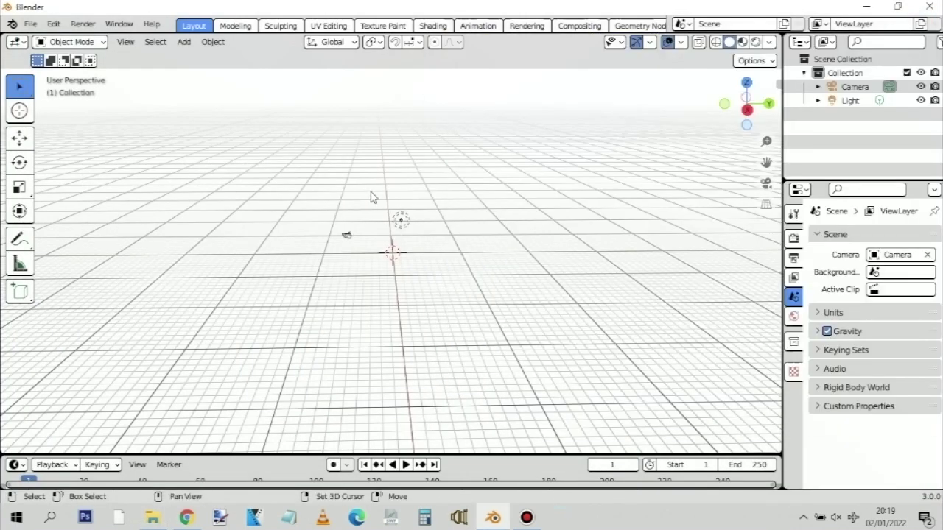
{"action": "middle_click_drag", "start_coordinate": [373, 196], "coordinate": [399, 201], "text": "shift"}
{"action": "scroll", "coordinate": [450, 252], "scroll_direction": "up", "scroll_amount": 2}
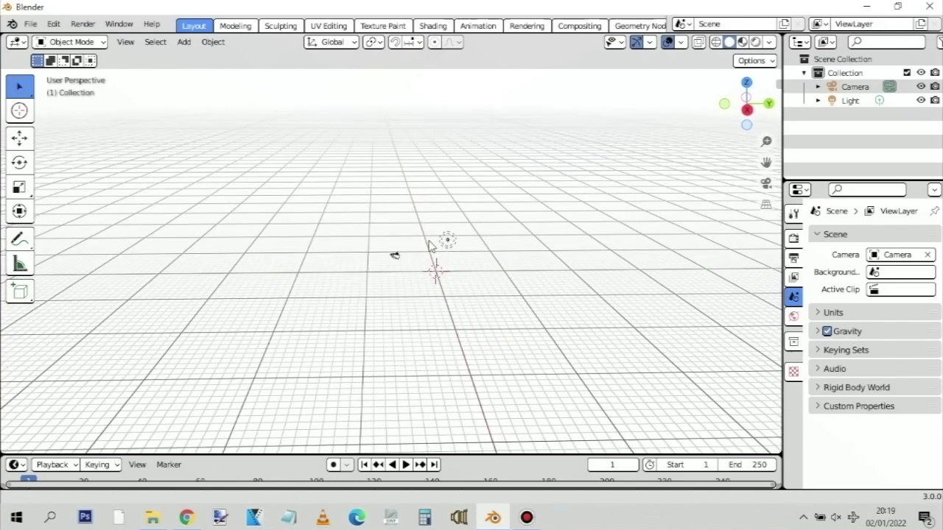
{"action": "middle_click_drag", "start_coordinate": [550, 280], "coordinate": [465, 255], "text": "shift"}
{"action": "scroll", "coordinate": [472, 235], "scroll_direction": "up", "scroll_amount": 2}
{"action": "middle_click_drag", "start_coordinate": [503, 225], "coordinate": [517, 259], "text": "shift"}
{"action": "key", "text": "KP_3"}
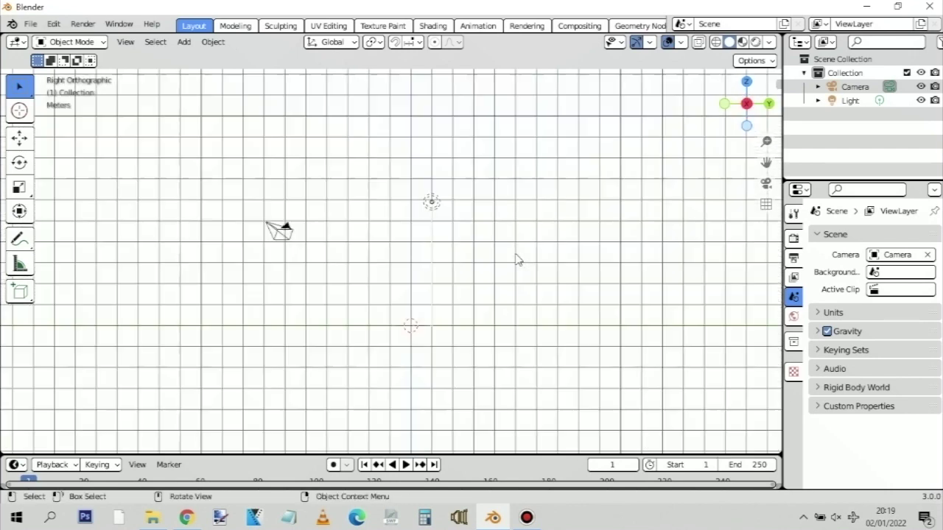
Drop 106.jpg into the side view as an image empty and move it down near the origin
{"action": "key", "text": "alt+Tab"}
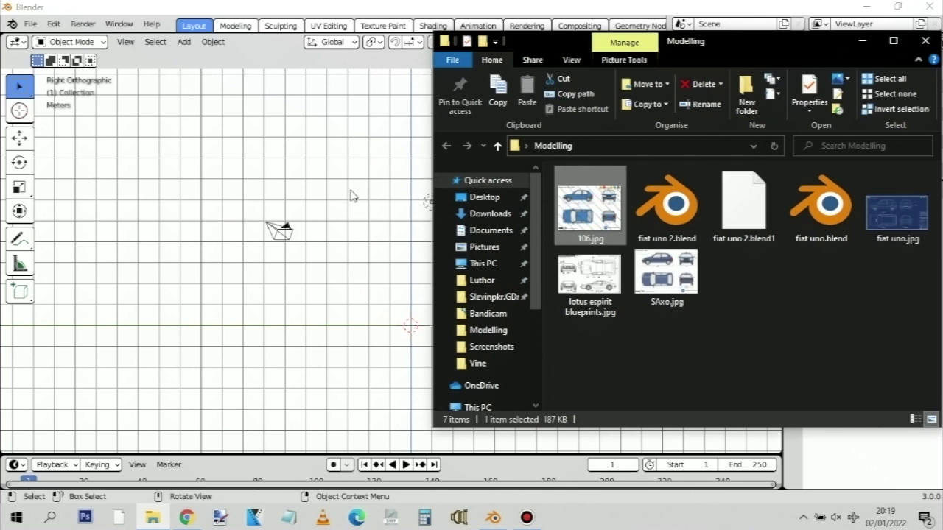
{"action": "left_click_drag", "start_coordinate": [350, 195], "coordinate": [383, 193]}
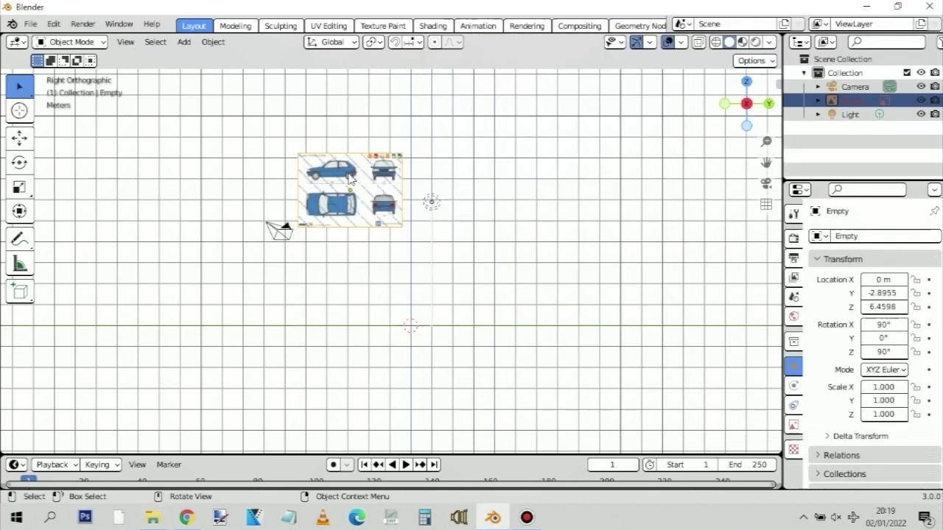
{"action": "key", "text": "g"}
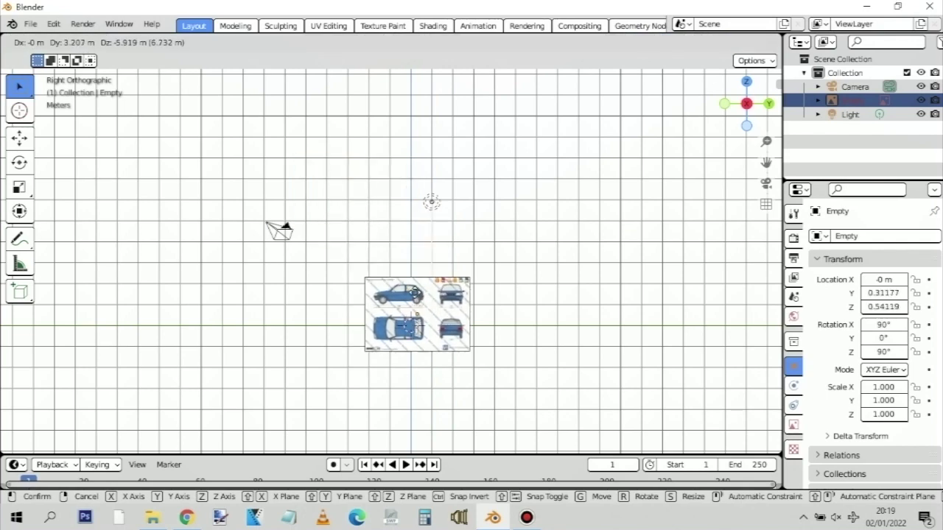
{"action": "left_click", "coordinate": [411, 289]}
{"action": "middle_click_drag", "start_coordinate": [364, 211], "coordinate": [432, 244]}
In the Outliner, drag the blueprint Empty out of Collection onto Scene Collection
{"action": "key", "text": "KP_3"}
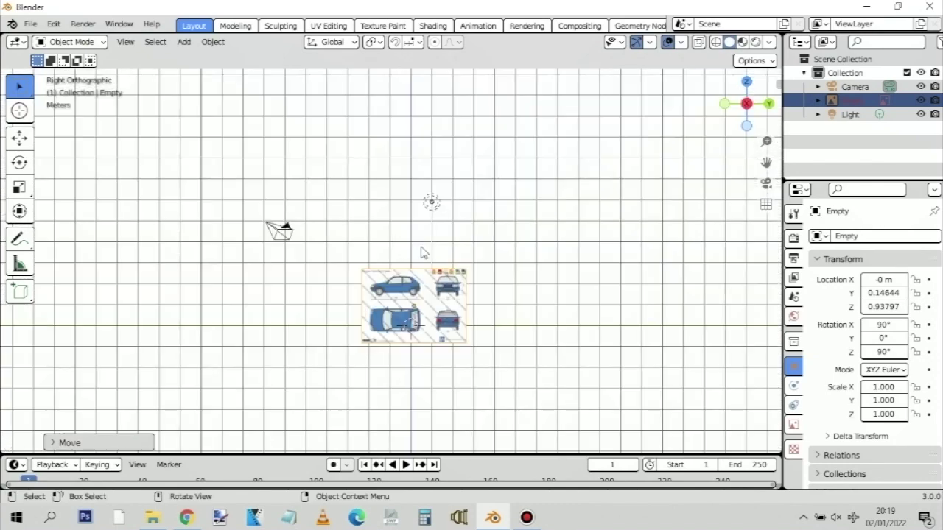
{"action": "scroll", "coordinate": [422, 253], "scroll_direction": "up", "scroll_amount": 3}
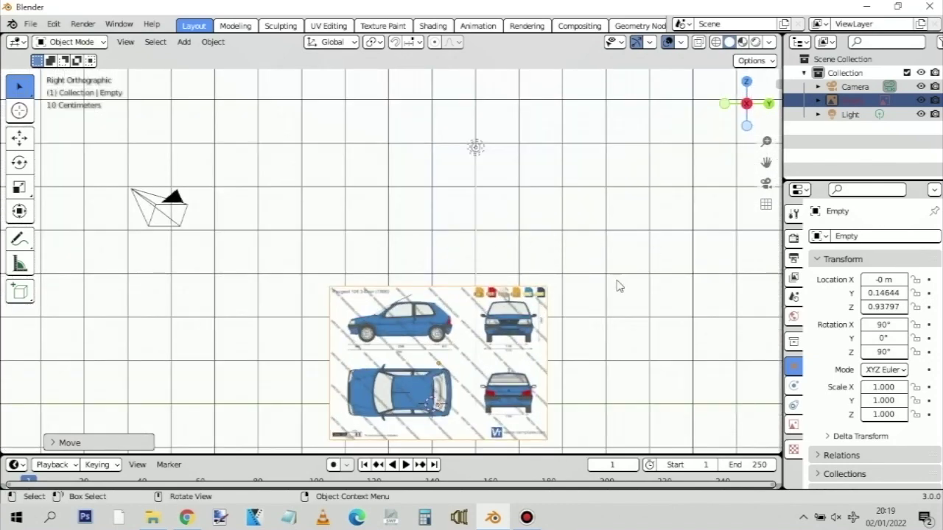
{"action": "middle_click_drag", "start_coordinate": [606, 272], "coordinate": [596, 204], "text": "shift"}
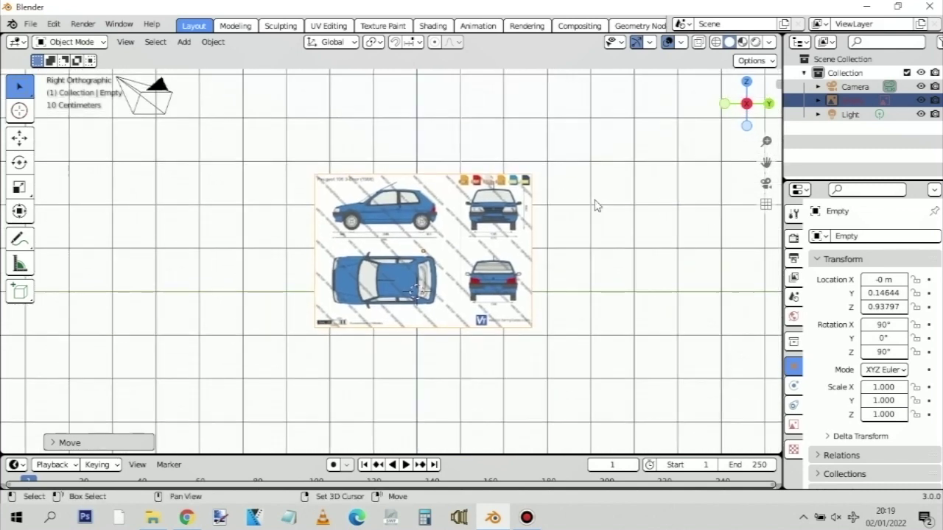
{"action": "scroll", "coordinate": [602, 215], "scroll_direction": "up", "scroll_amount": 2}
{"action": "scroll", "coordinate": [688, 248], "scroll_direction": "up", "scroll_amount": 3}
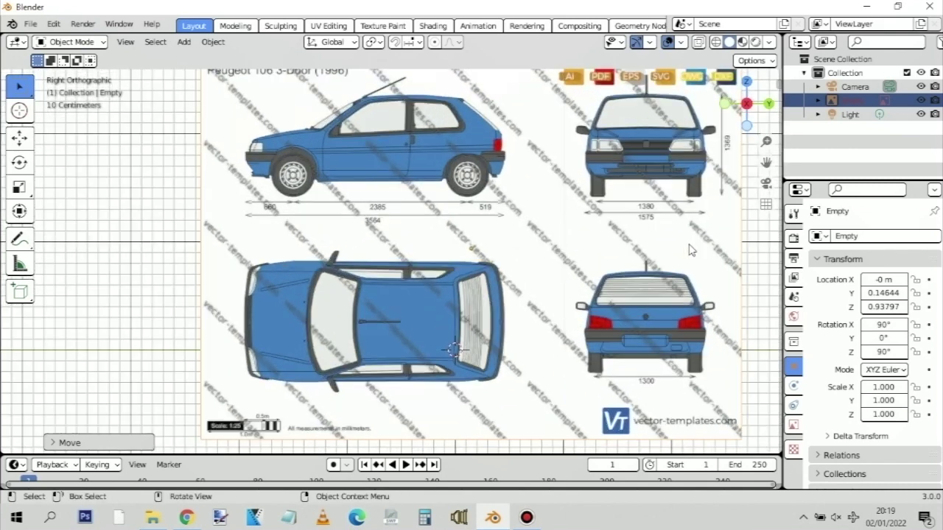
{"action": "scroll", "coordinate": [691, 250], "scroll_direction": "down", "scroll_amount": 1}
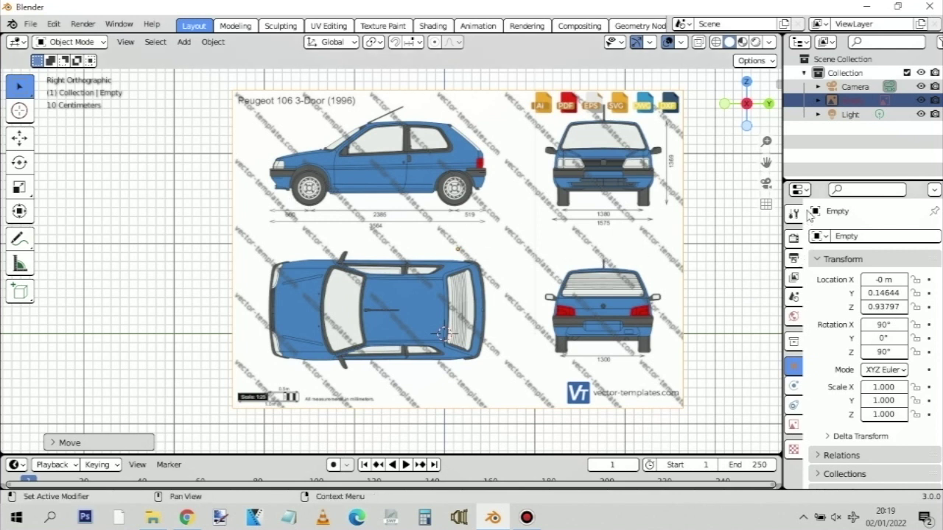
{"action": "left_click", "coordinate": [842, 102]}
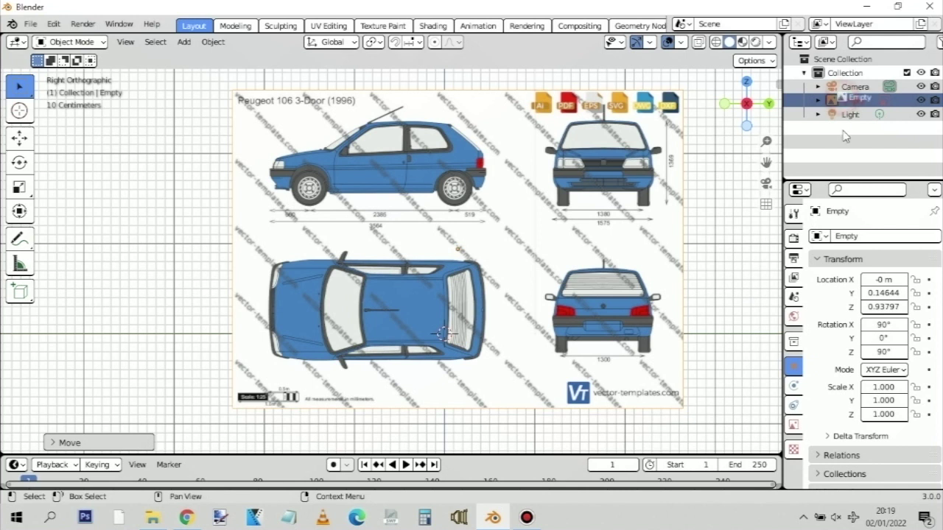
{"action": "left_click_drag", "start_coordinate": [846, 136], "coordinate": [846, 137]}
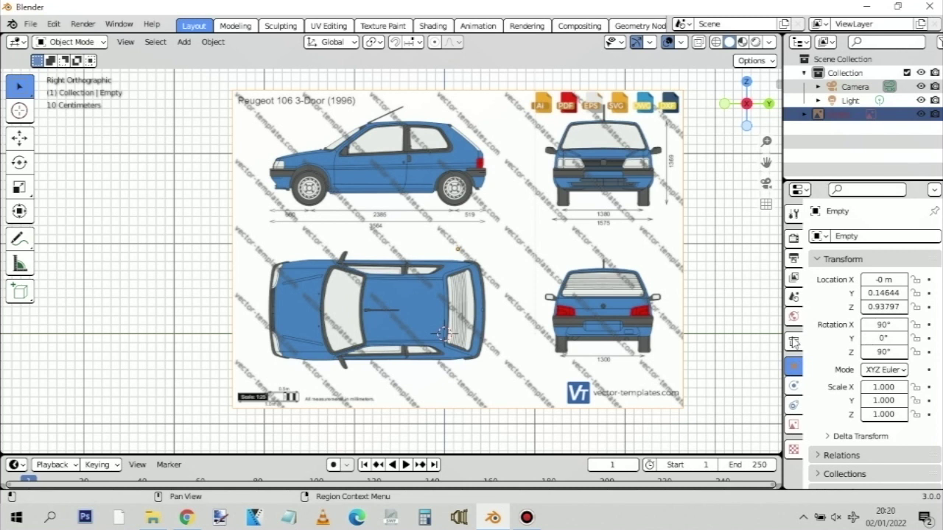
Look through the Tool, Render, Output, View Layer, Scene, World and Collection property tabs
{"action": "left_click", "coordinate": [794, 214]}
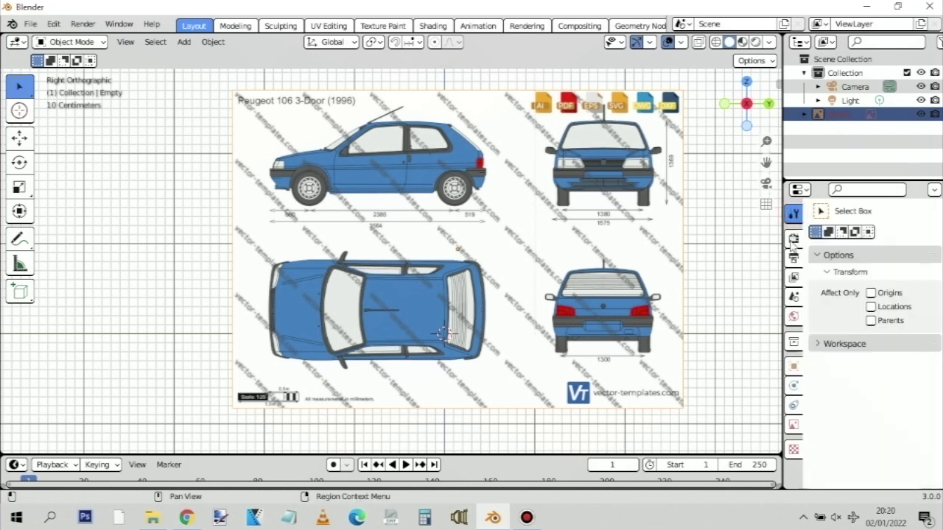
{"action": "left_click", "coordinate": [793, 239]}
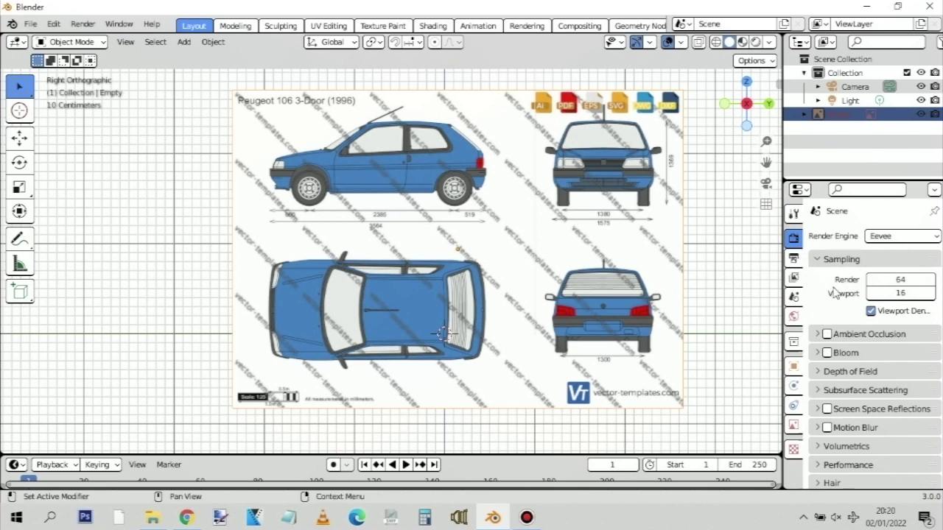
{"action": "scroll", "coordinate": [816, 298], "scroll_direction": "down", "scroll_amount": 5}
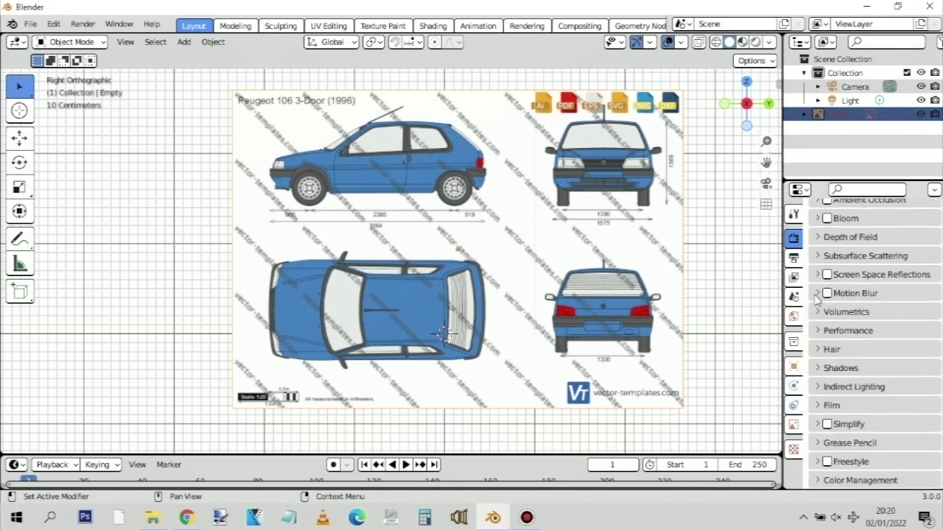
{"action": "scroll", "coordinate": [818, 291], "scroll_direction": "up", "scroll_amount": 5}
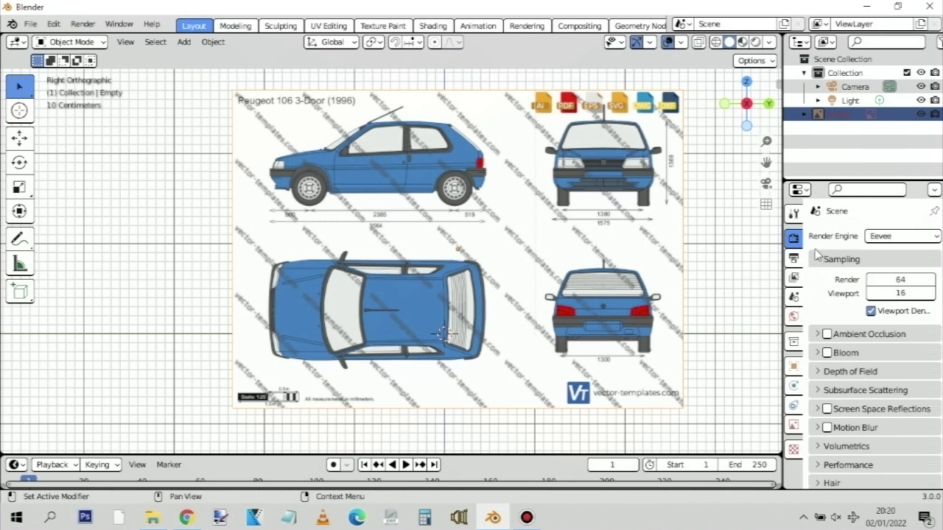
{"action": "left_click", "coordinate": [794, 262]}
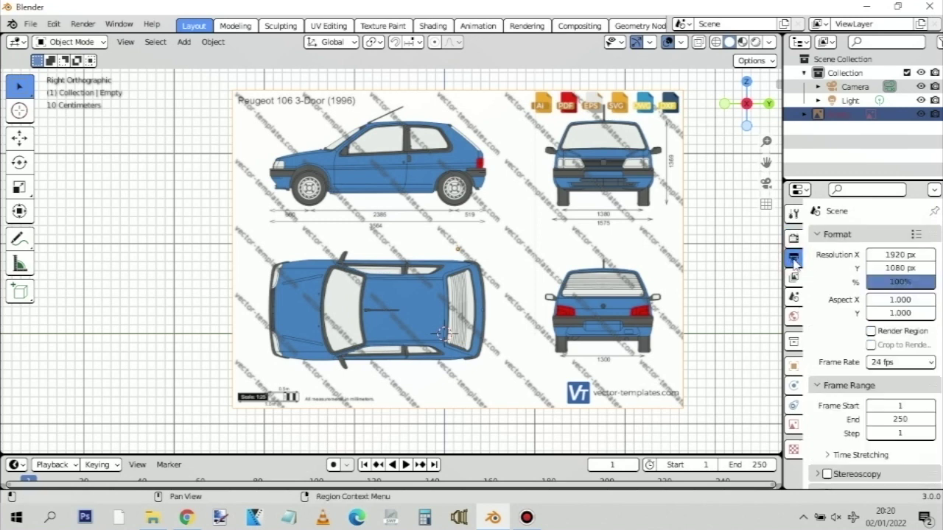
{"action": "scroll", "coordinate": [823, 308], "scroll_direction": "down", "scroll_amount": 6}
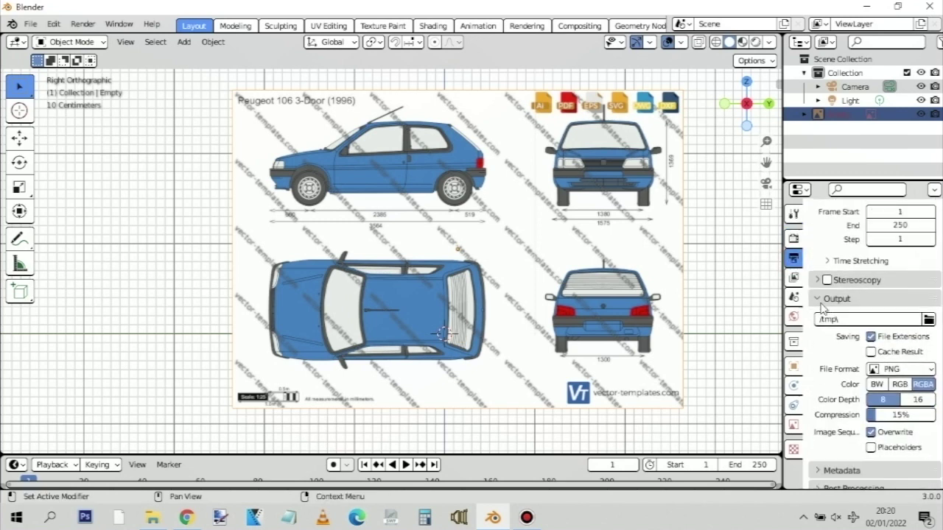
{"action": "scroll", "coordinate": [823, 308], "scroll_direction": "up", "scroll_amount": 4}
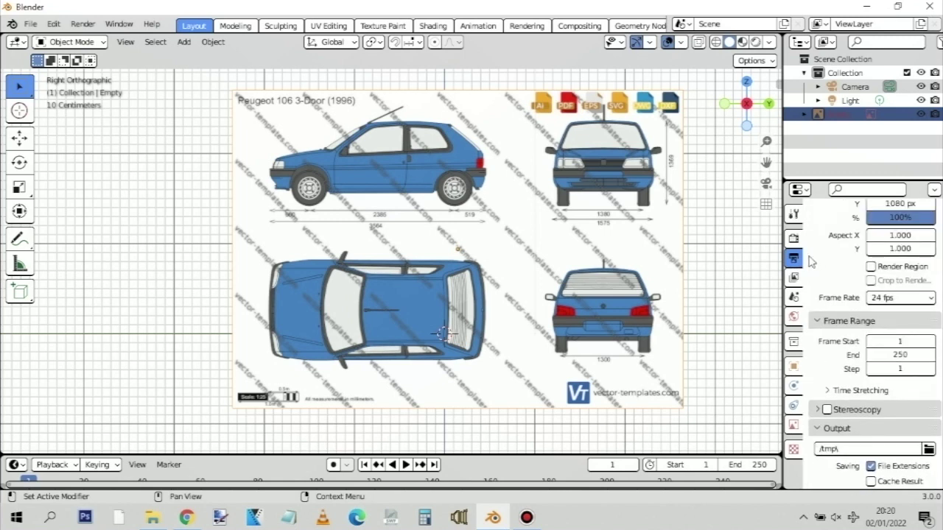
{"action": "left_click", "coordinate": [793, 277]}
{"action": "scroll", "coordinate": [824, 296], "scroll_direction": "down", "scroll_amount": 4}
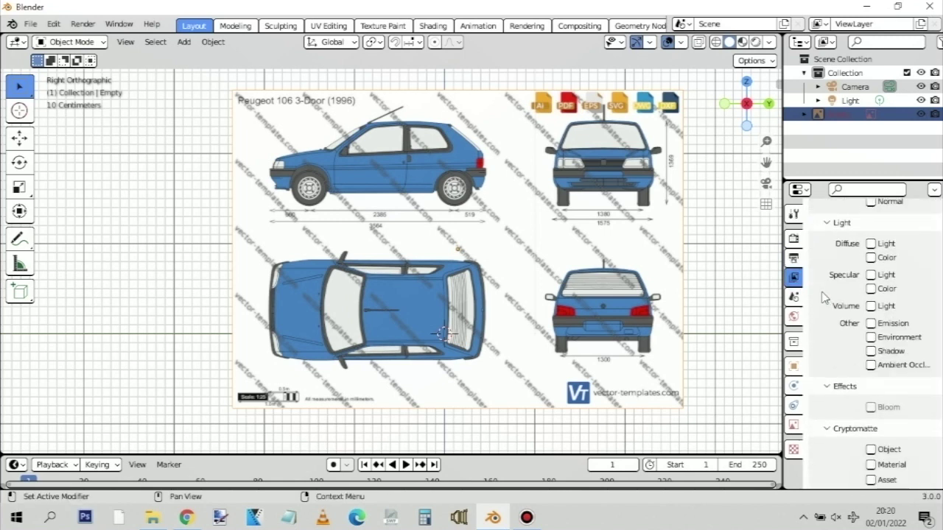
{"action": "scroll", "coordinate": [823, 296], "scroll_direction": "down", "scroll_amount": 3}
{"action": "left_click", "coordinate": [793, 297]}
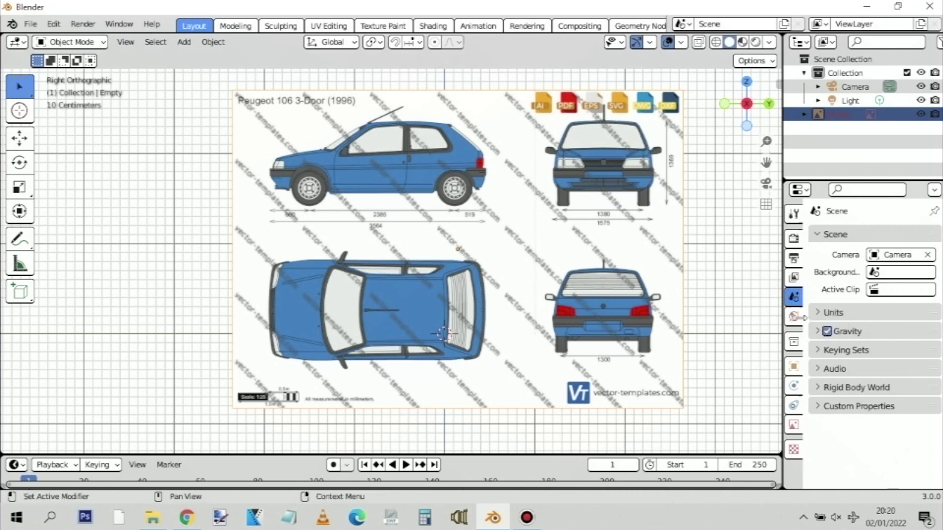
{"action": "left_click", "coordinate": [794, 317]}
{"action": "left_click", "coordinate": [793, 341]}
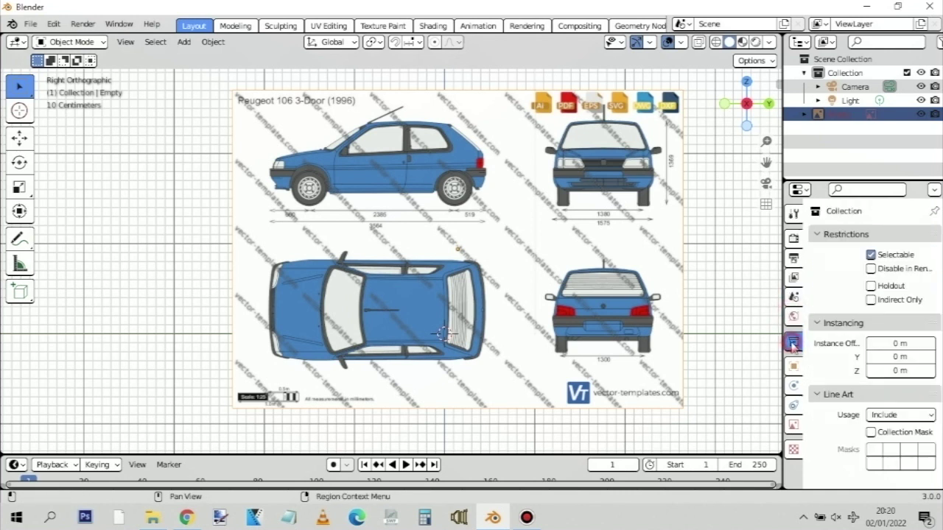
Check the Object, Physics and Constraints tabs, ending on the empty's Object Data image settings
{"action": "left_click", "coordinate": [795, 366]}
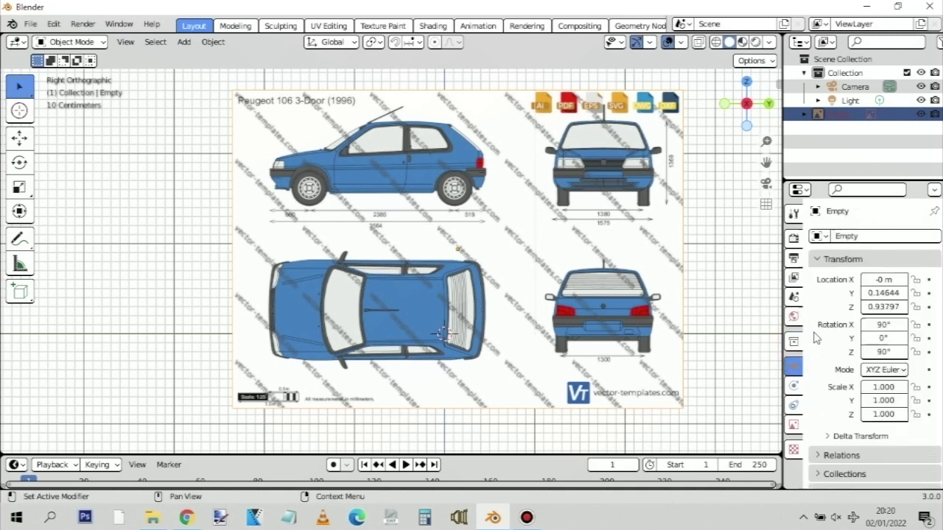
{"action": "scroll", "coordinate": [817, 337], "scroll_direction": "down", "scroll_amount": 4}
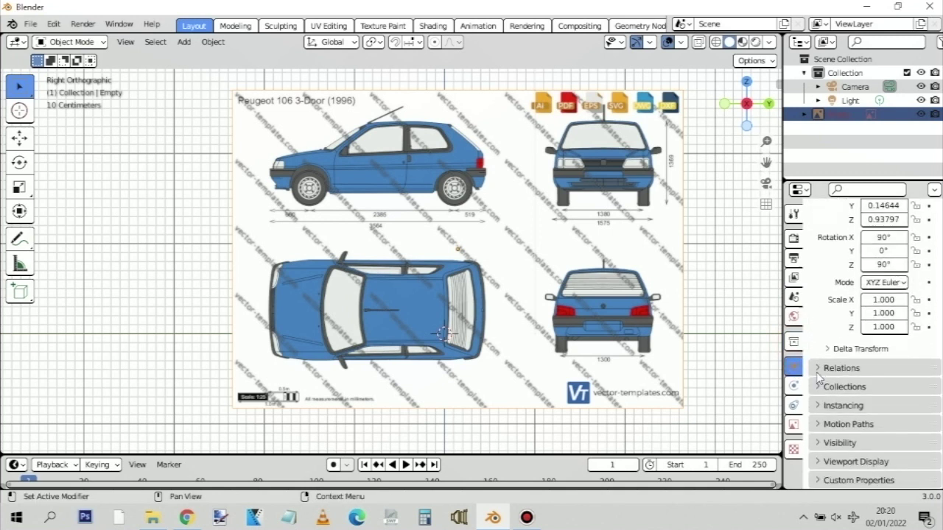
{"action": "left_click", "coordinate": [817, 370]}
{"action": "left_click", "coordinate": [819, 369]}
{"action": "left_click", "coordinate": [818, 386]}
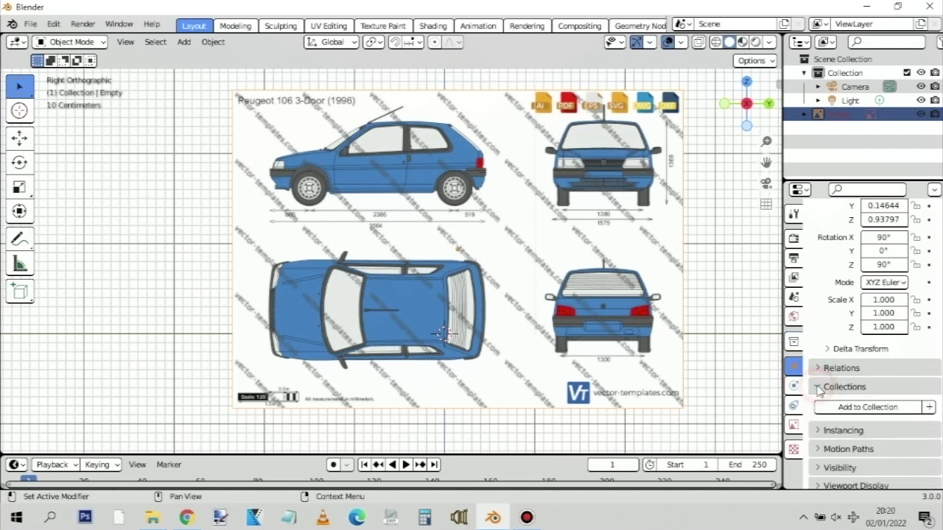
{"action": "left_click", "coordinate": [818, 388]}
{"action": "left_click", "coordinate": [818, 406]}
{"action": "left_click", "coordinate": [818, 407]}
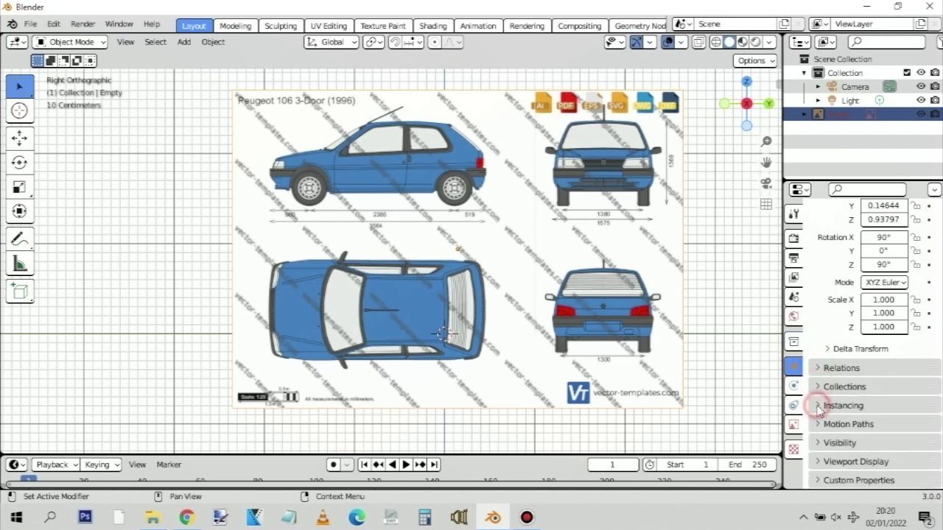
{"action": "left_click", "coordinate": [795, 385]}
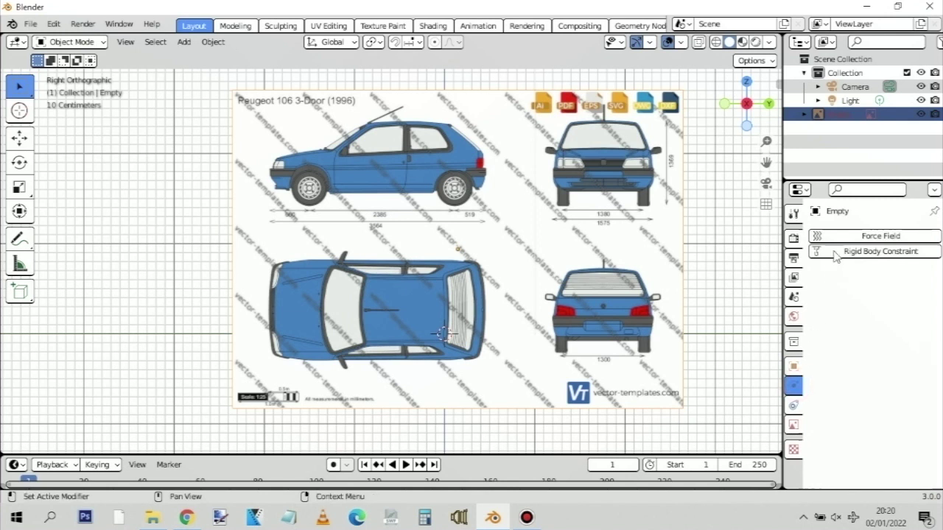
{"action": "left_click", "coordinate": [796, 405]}
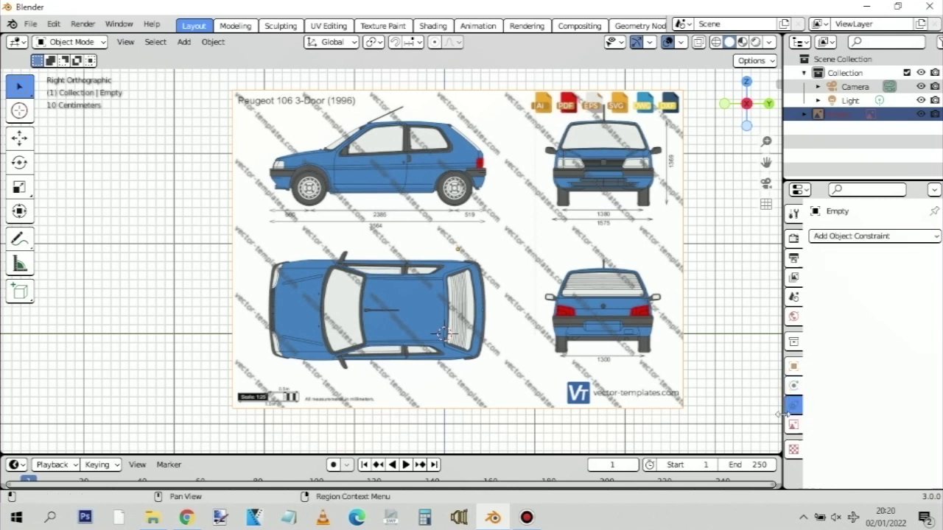
{"action": "left_click", "coordinate": [795, 427]}
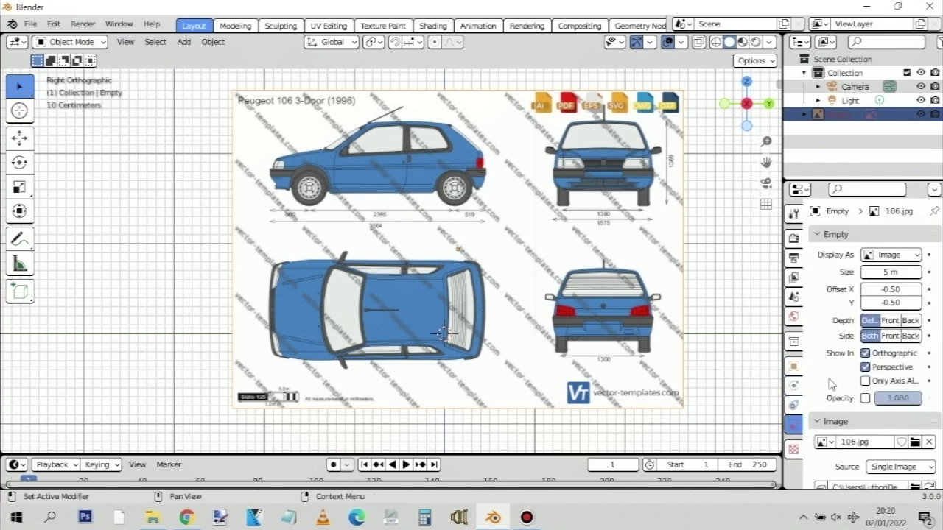
Enable Opacity on the blueprint image, edit its value, then toggle it on and off to compare
{"action": "left_click", "coordinate": [866, 400]}
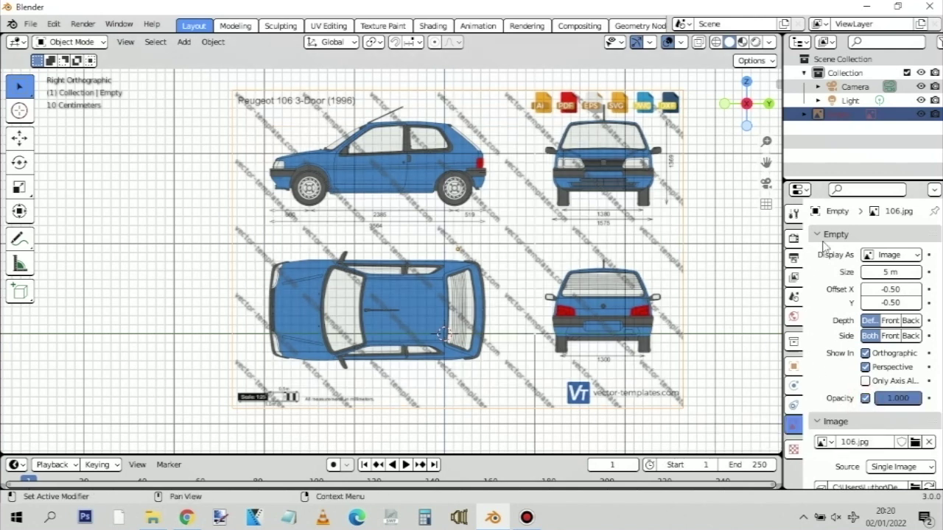
{"action": "left_click", "coordinate": [895, 405]}
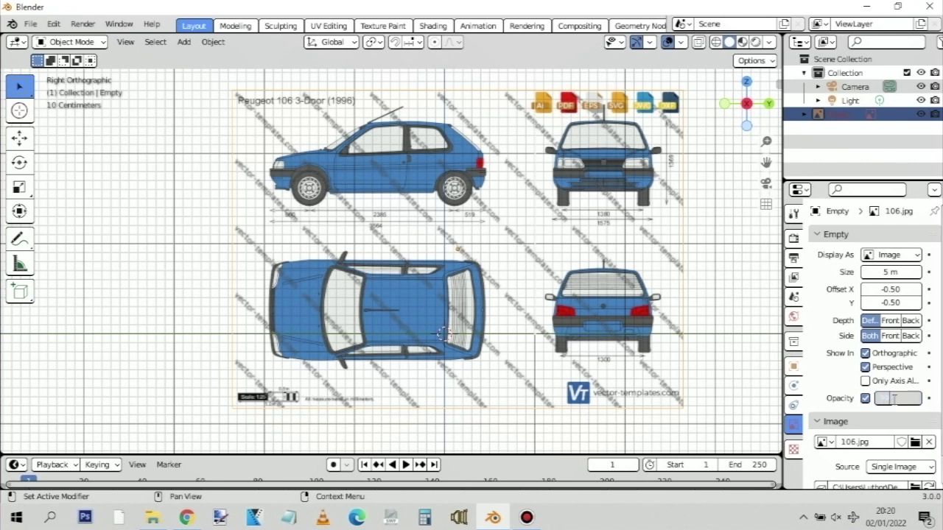
{"action": "type", "text": "0"}
{"action": "key", "text": "Return"}
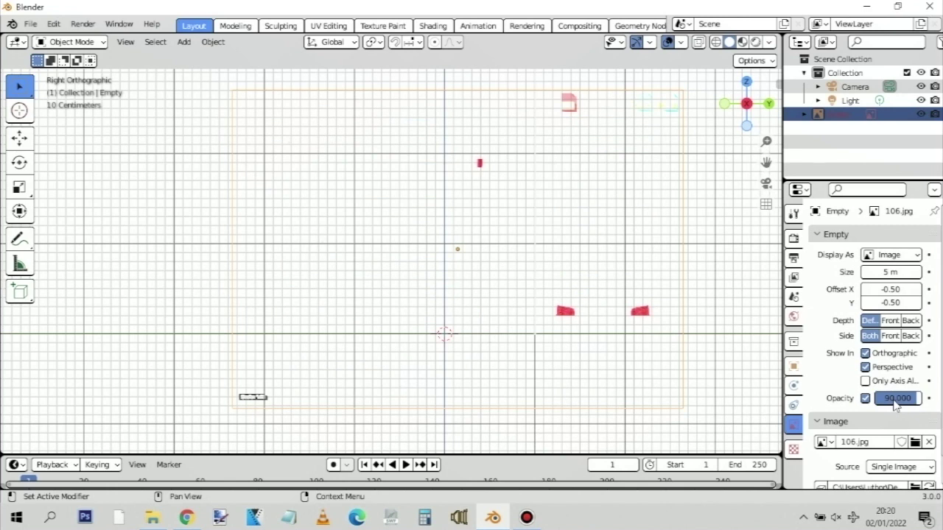
{"action": "left_click", "coordinate": [865, 398]}
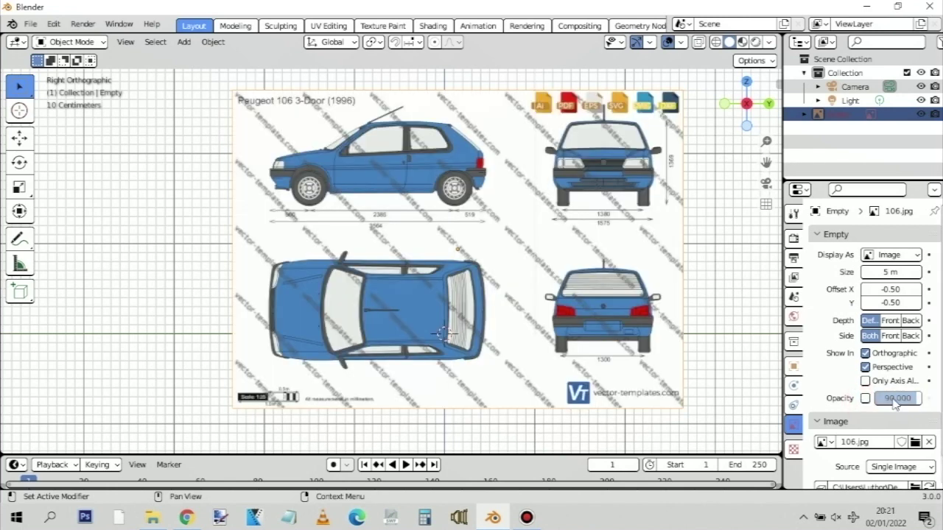
{"action": "key", "text": "BackSpace"}
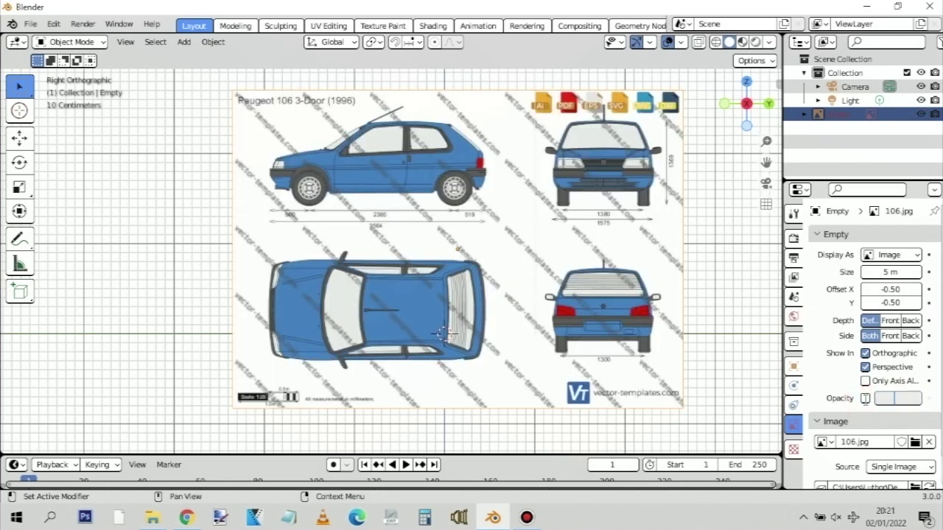
{"action": "left_click", "coordinate": [866, 398]}
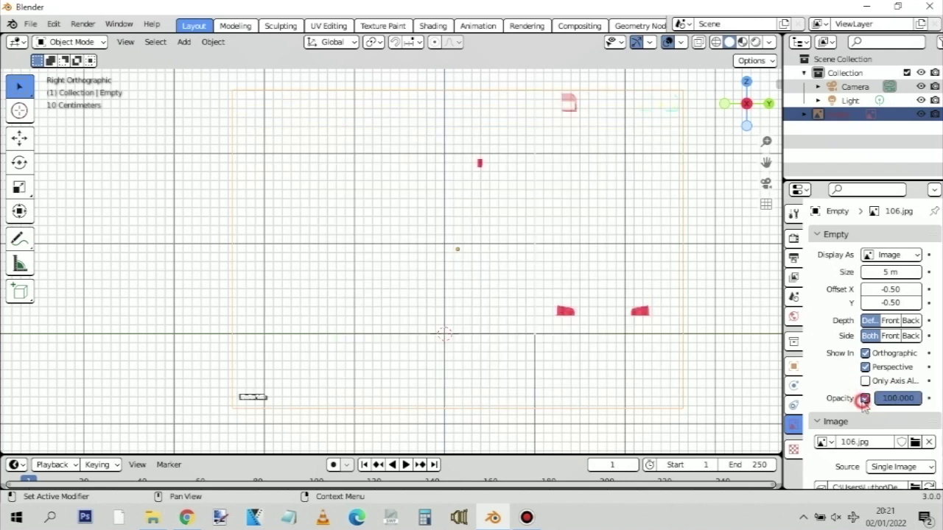
{"action": "left_click", "coordinate": [866, 398]}
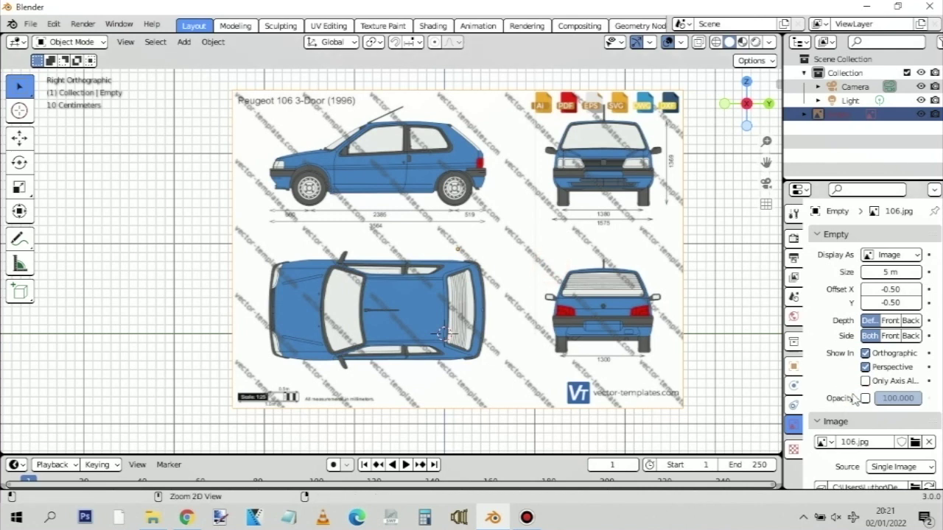
Undo and redo the opacity change, leaving opacity on at 1.000 so the blueprint stays fully visible
{"action": "key", "text": "ctrl+z"}
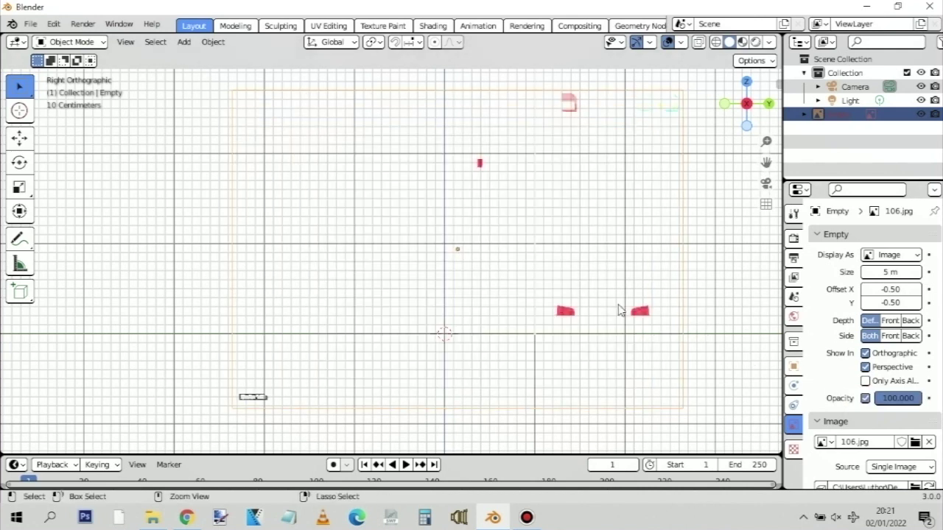
{"action": "key", "text": "ctrl+shift+z"}
{"action": "key", "text": "ctrl+z"}
{"action": "key", "text": "ctrl+shift+z"}
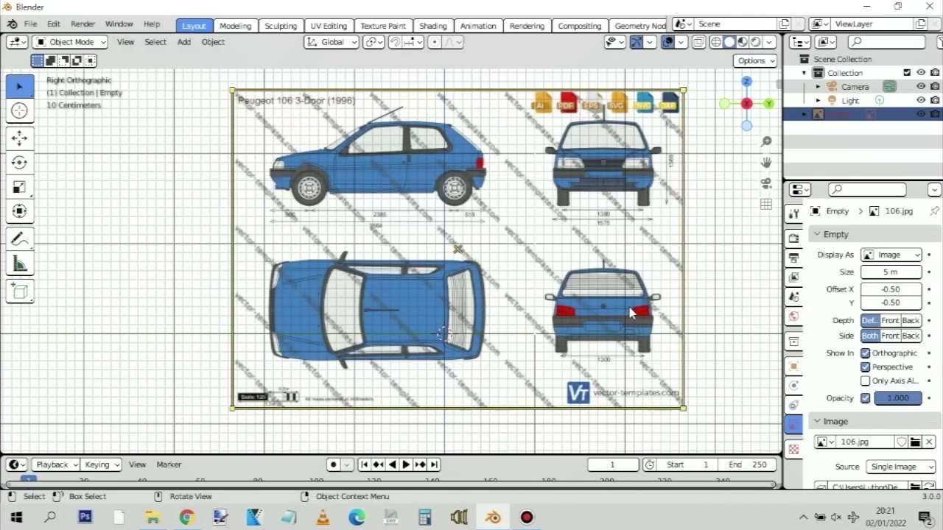
Zoom and pan over the side-view blueprint up to its title, then return to the side view
{"action": "scroll", "coordinate": [479, 258], "scroll_direction": "down", "scroll_amount": 3}
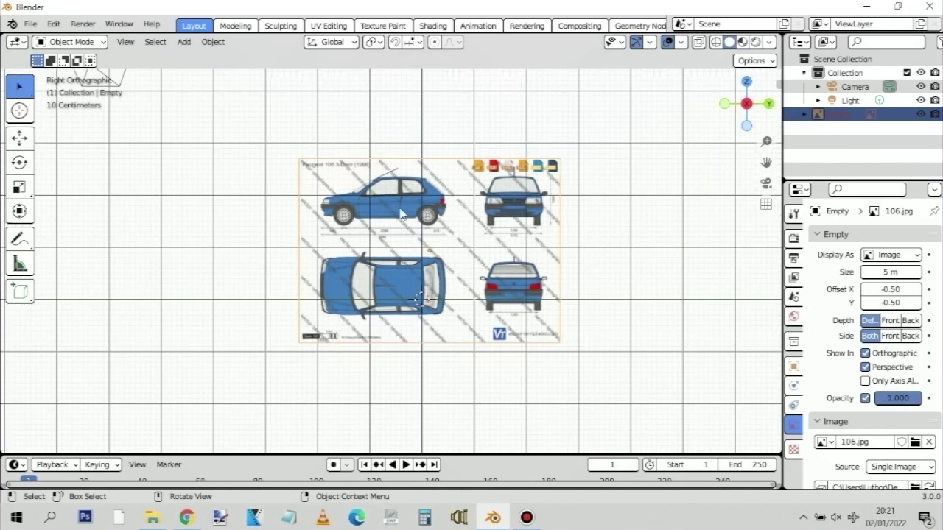
{"action": "scroll", "coordinate": [398, 208], "scroll_direction": "up", "scroll_amount": 4}
{"action": "scroll", "coordinate": [398, 208], "scroll_direction": "up", "scroll_amount": 2}
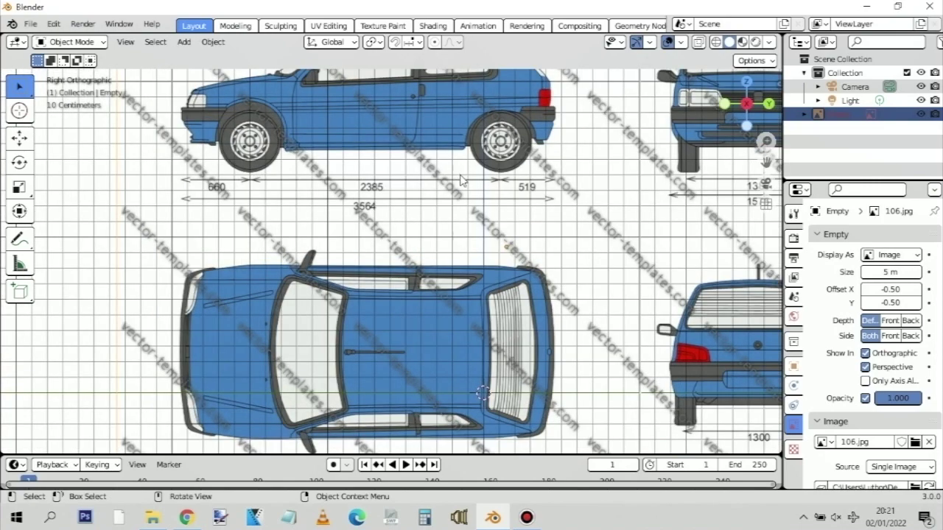
{"action": "middle_click_drag", "start_coordinate": [461, 179], "coordinate": [475, 347], "text": "shift"}
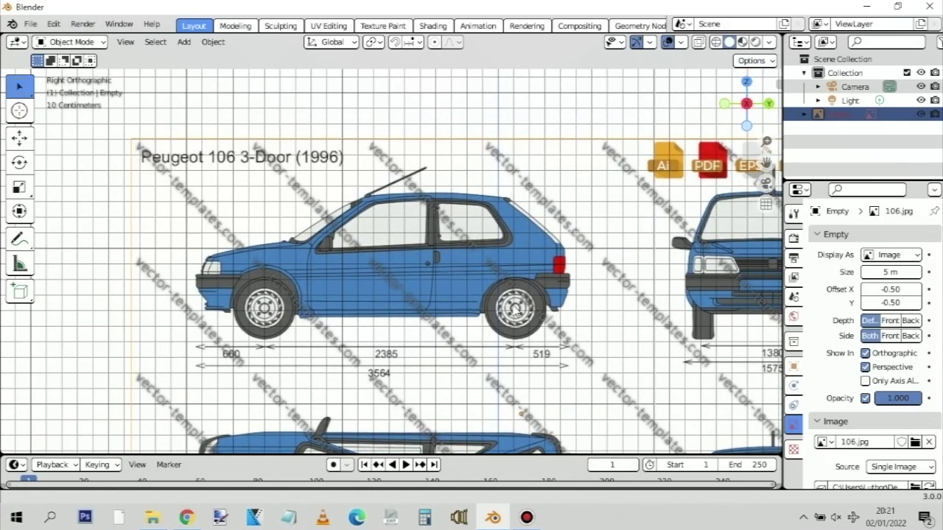
{"action": "scroll", "coordinate": [543, 308], "scroll_direction": "up", "scroll_amount": 3}
{"action": "scroll", "coordinate": [560, 319], "scroll_direction": "down", "scroll_amount": 1}
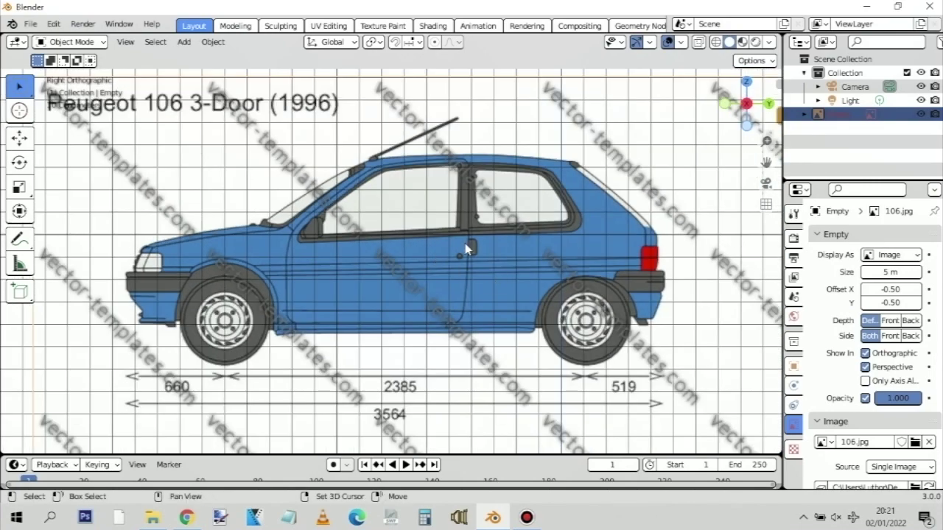
{"action": "middle_click_drag", "start_coordinate": [501, 261], "coordinate": [484, 272]}
{"action": "key", "text": "KP_3"}
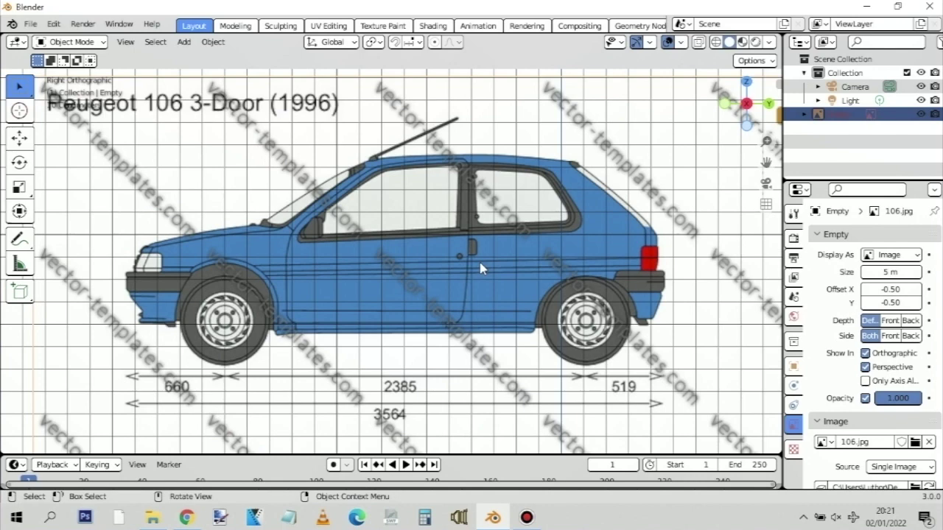
Orbit away and snap to Front Orthographic, where the side blueprint stands edge-on
{"action": "scroll", "coordinate": [466, 251], "scroll_direction": "up", "scroll_amount": 1}
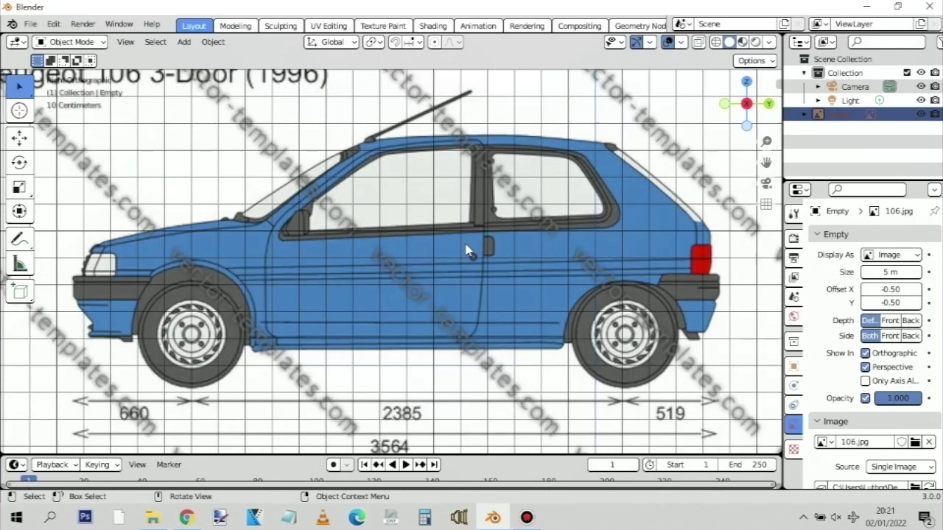
{"action": "middle_click_drag", "start_coordinate": [467, 250], "coordinate": [524, 286]}
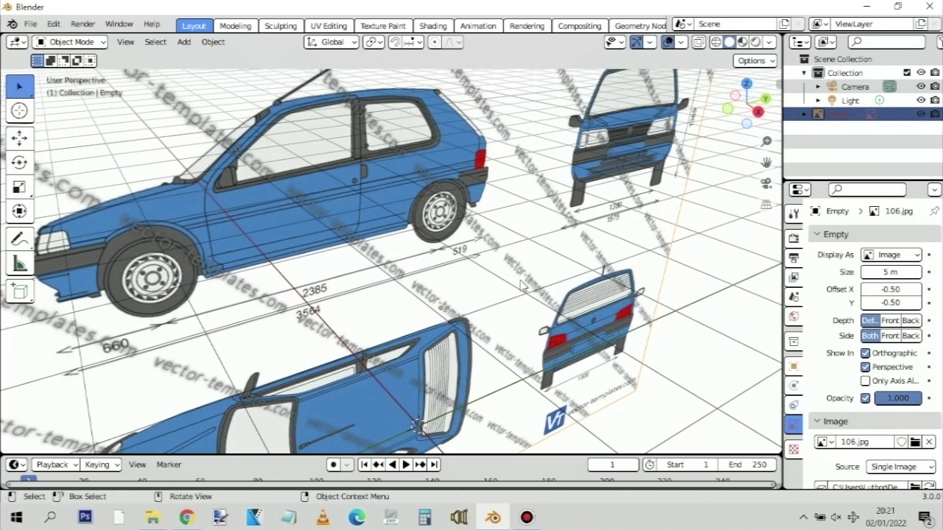
{"action": "key", "text": "KP_1"}
{"action": "middle_click_drag", "start_coordinate": [567, 257], "coordinate": [588, 281]}
{"action": "key", "text": "KP_1"}
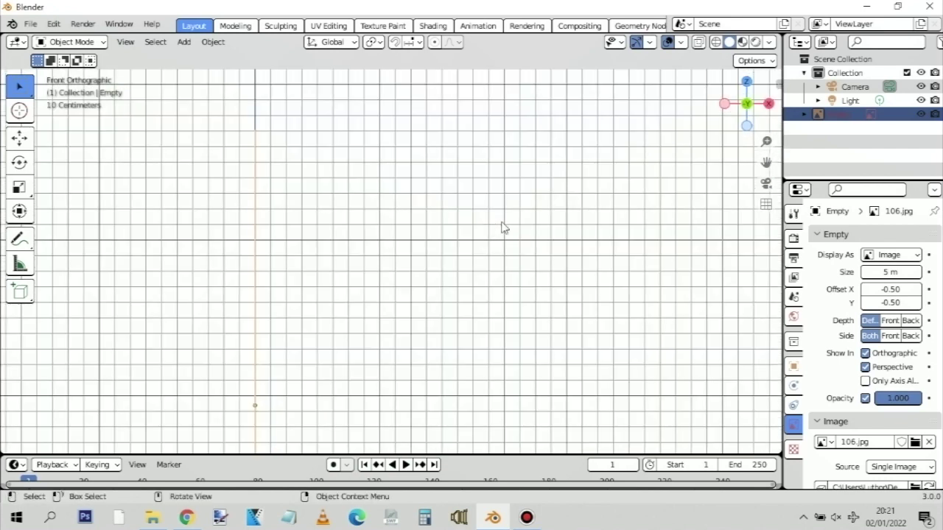
Drop a second 106.jpg into the front view as Empty.001, then orbit to check both image planes
{"action": "key", "text": "alt+Tab"}
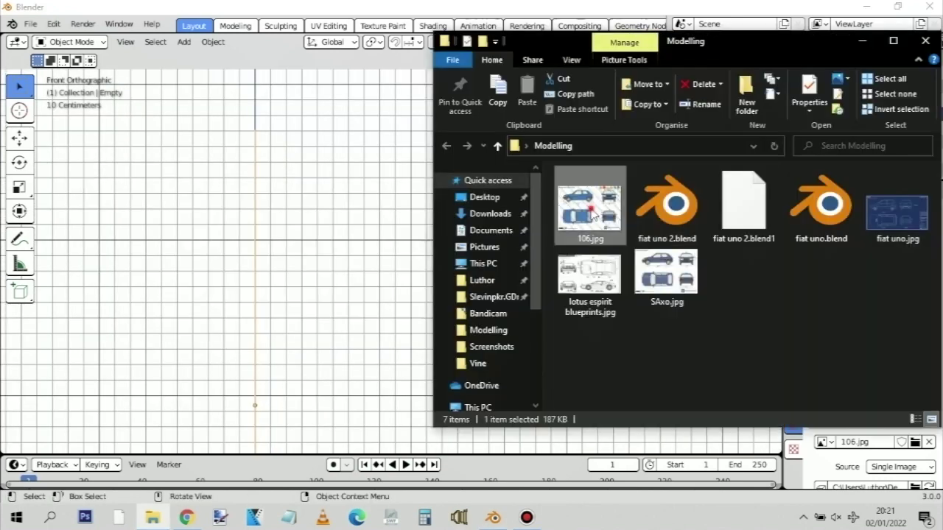
{"action": "left_click_drag", "start_coordinate": [594, 212], "coordinate": [289, 226]}
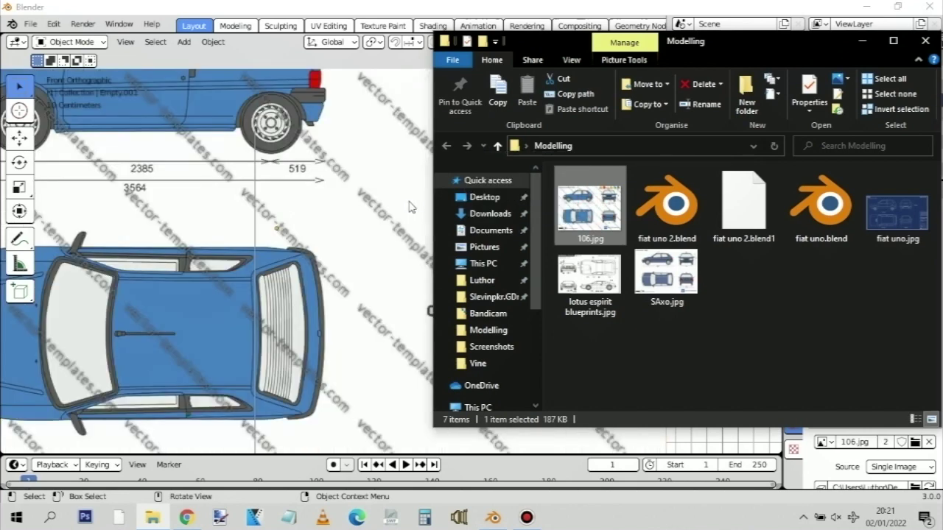
{"action": "left_click", "coordinate": [336, 211]}
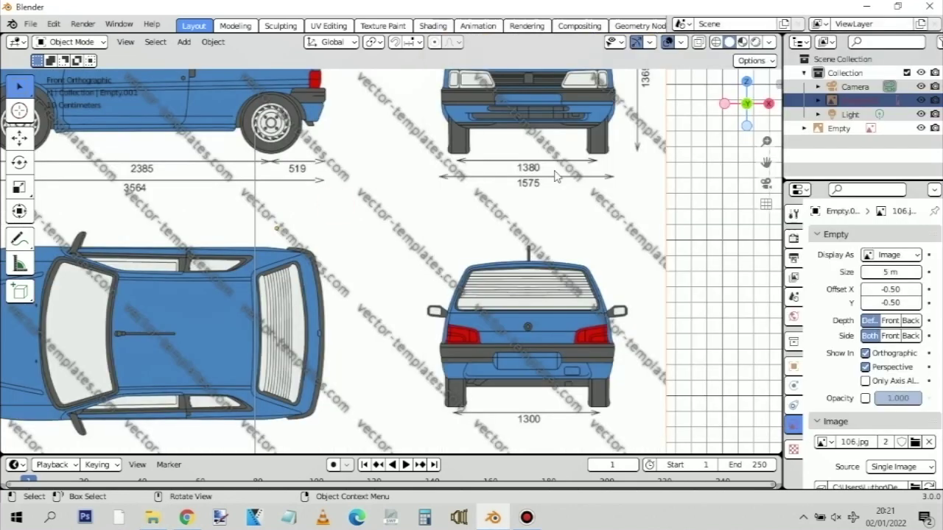
{"action": "middle_click_drag", "start_coordinate": [537, 239], "coordinate": [495, 333], "text": "shift"}
{"action": "scroll", "coordinate": [513, 306], "scroll_direction": "up", "scroll_amount": 2}
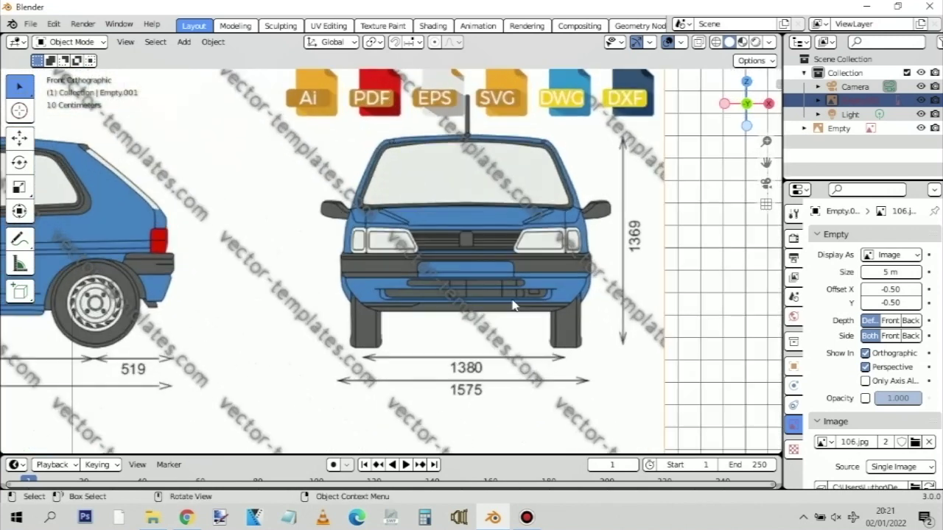
{"action": "middle_click_drag", "start_coordinate": [596, 275], "coordinate": [516, 281], "text": "shift"}
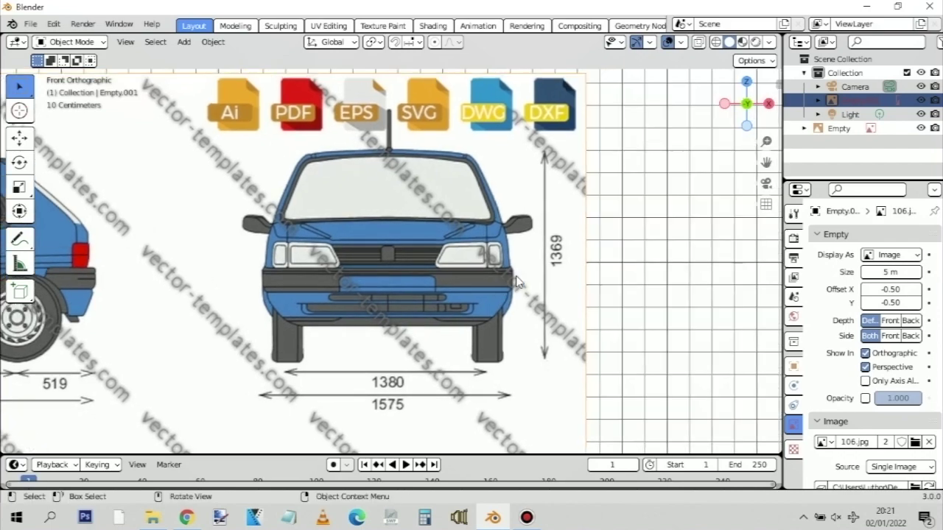
{"action": "middle_click_drag", "start_coordinate": [577, 247], "coordinate": [508, 286]}
{"action": "scroll", "coordinate": [508, 286], "scroll_direction": "down", "scroll_amount": 1}
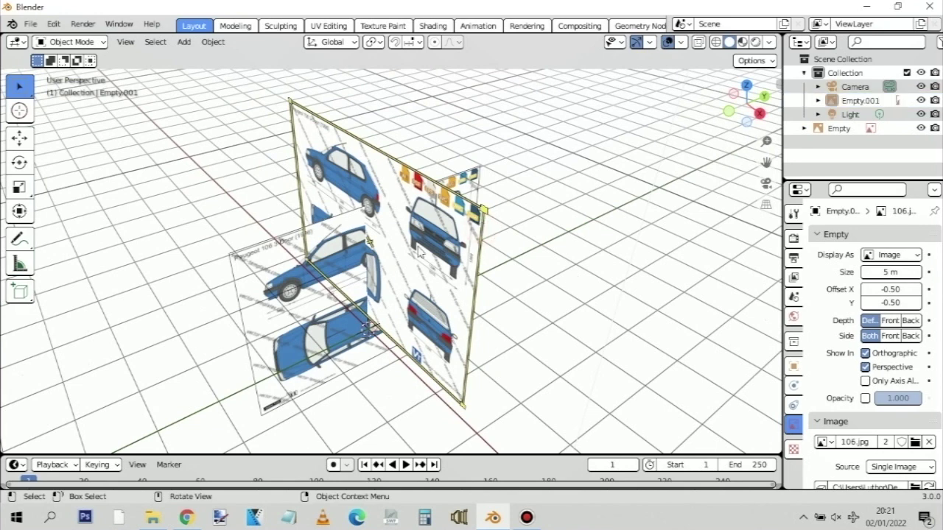
Deselect the empties, compare the front and side views, then switch to Top Orthographic
{"action": "key", "text": "alt+a"}
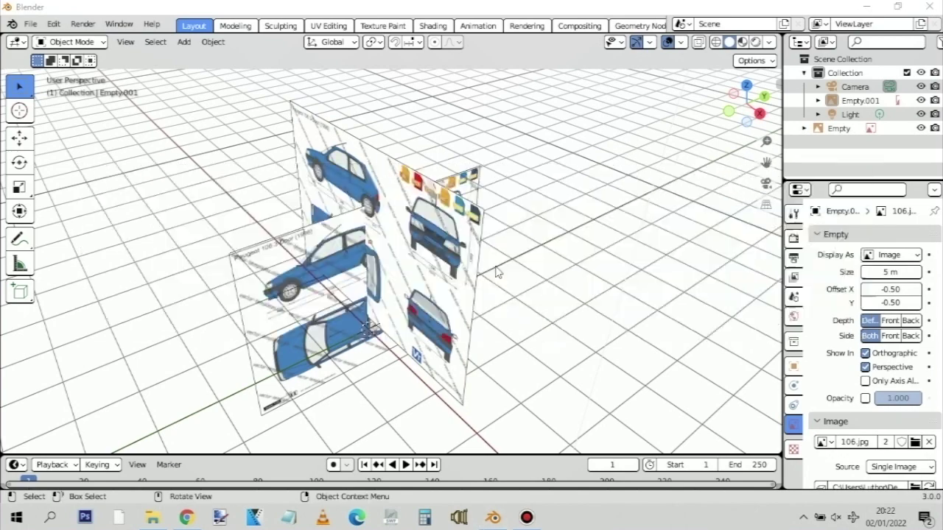
{"action": "key", "text": "alt+Tab"}
{"action": "key", "text": "alt+Tab"}
{"action": "key", "text": "KP_1"}
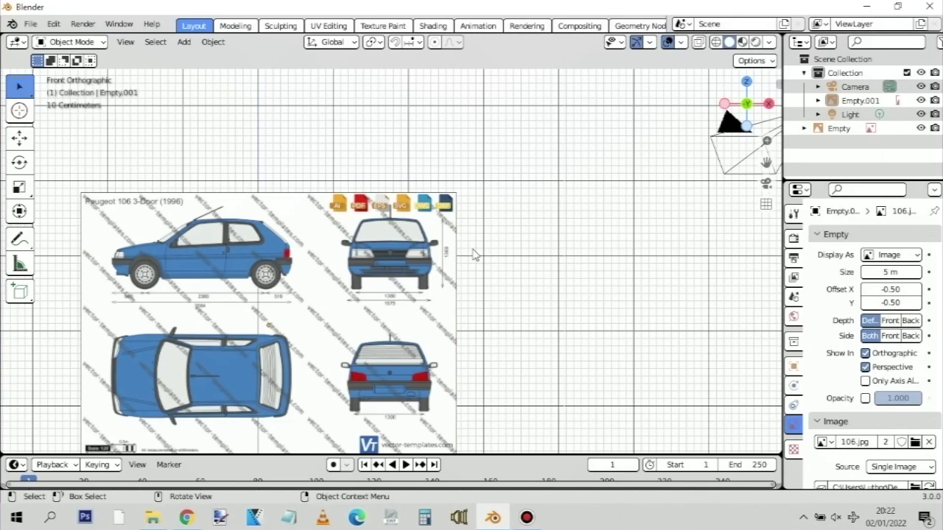
{"action": "scroll", "coordinate": [402, 254], "scroll_direction": "up", "scroll_amount": 2}
{"action": "scroll", "coordinate": [401, 254], "scroll_direction": "up", "scroll_amount": 6}
{"action": "key", "text": "KP_3"}
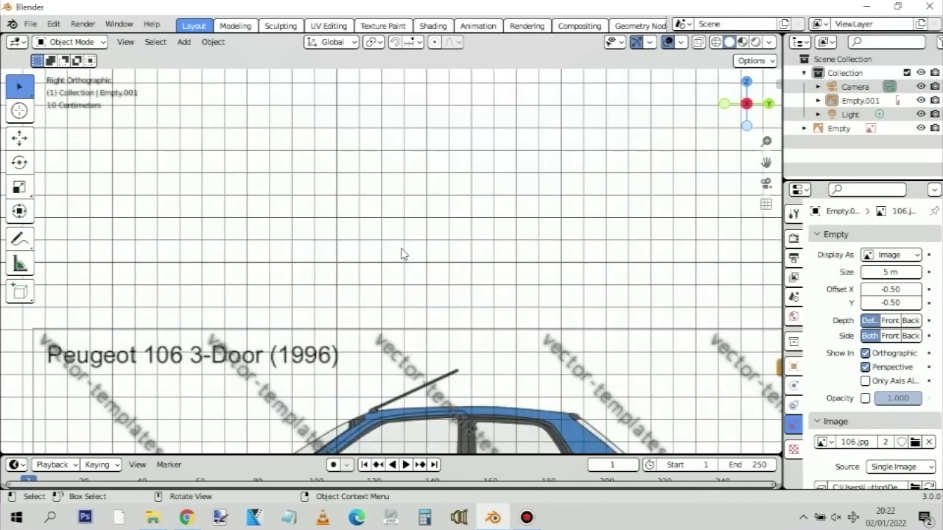
{"action": "middle_click_drag", "start_coordinate": [458, 312], "coordinate": [487, 78], "text": "shift"}
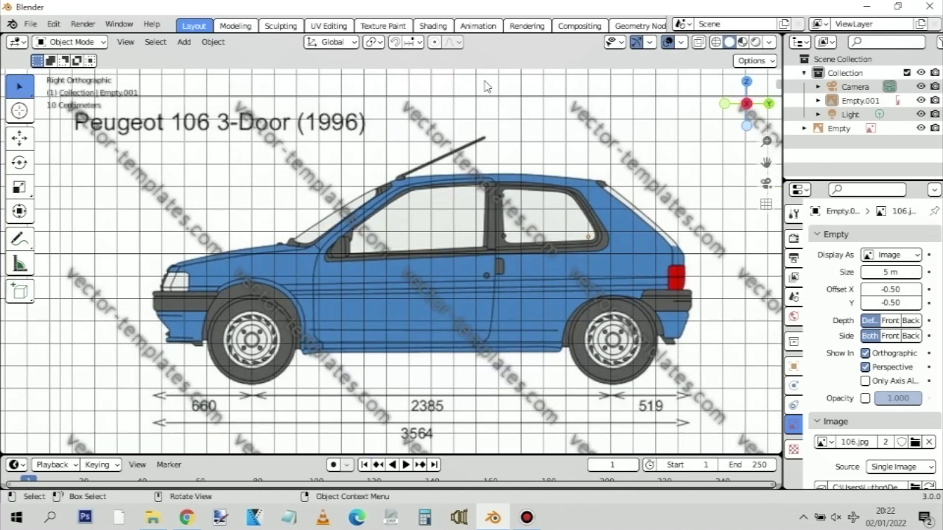
{"action": "key", "text": "KP_7"}
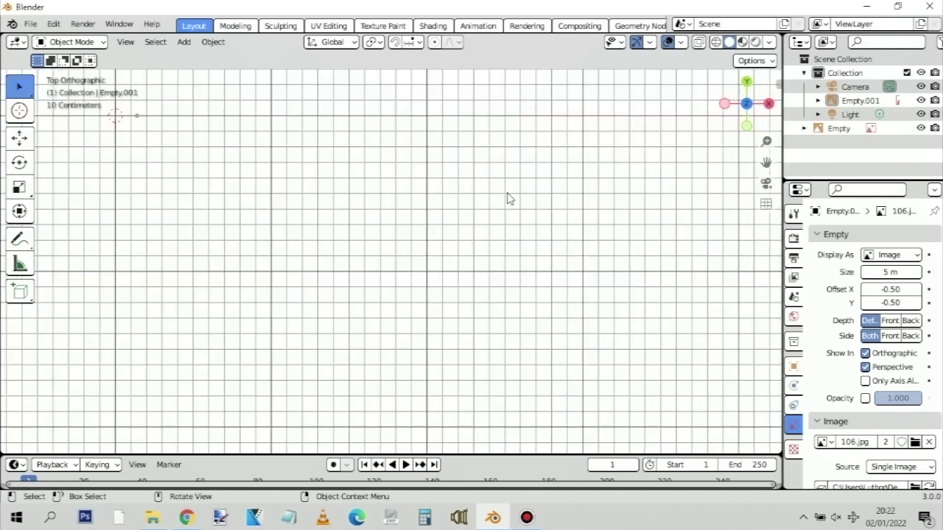
{"action": "middle_click_drag", "start_coordinate": [505, 235], "coordinate": [451, 232]}
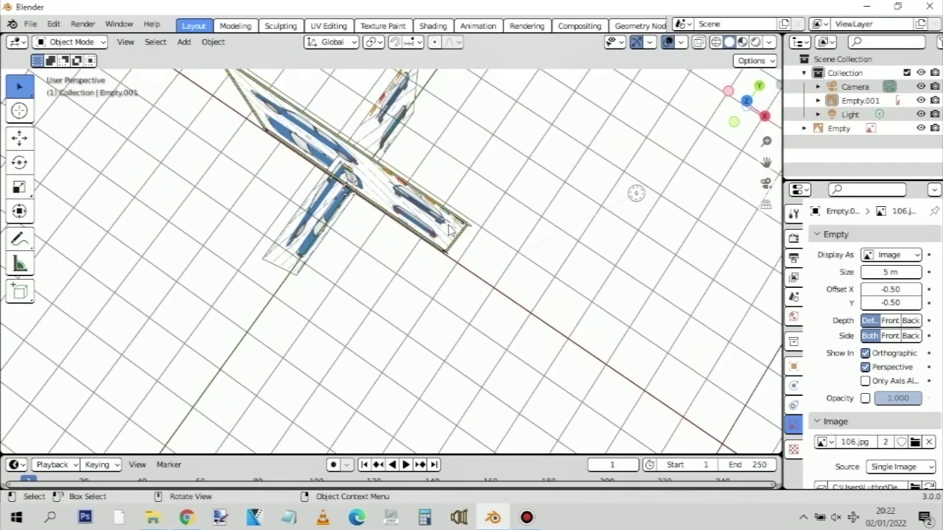
{"action": "key", "text": "alt+Tab"}
{"action": "left_click", "coordinate": [599, 214]}
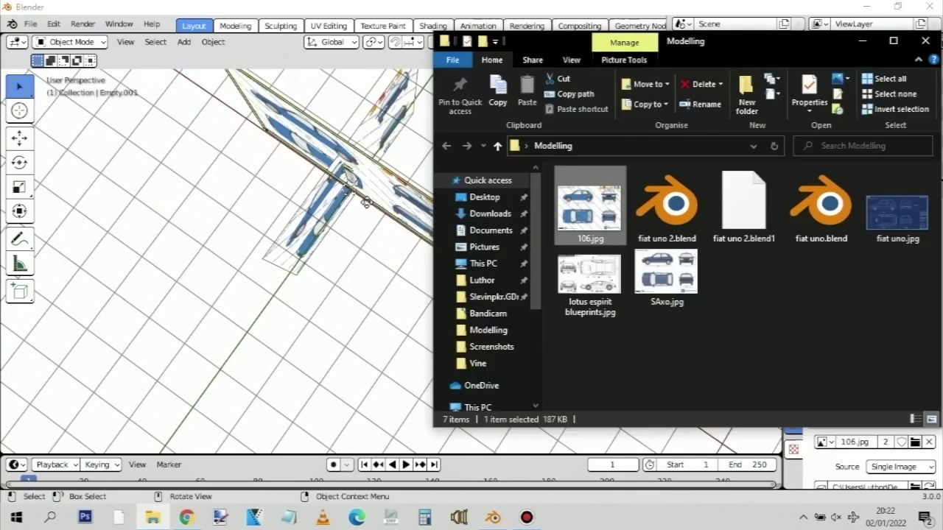
{"action": "key", "text": "alt+Tab"}
{"action": "key", "text": "KP_7"}
{"action": "key", "text": "alt+Tab"}
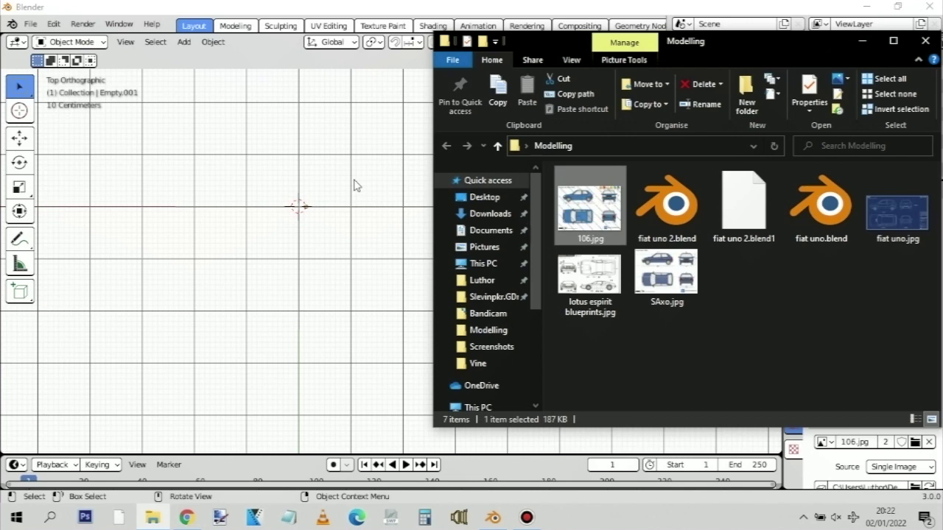
{"action": "key", "text": "alt+Tab"}
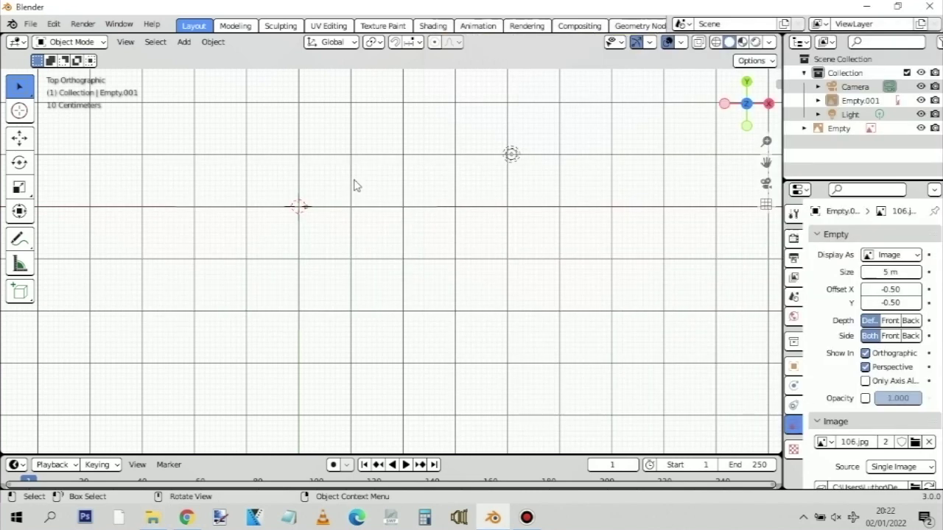
{"action": "key", "text": "alt+Tab"}
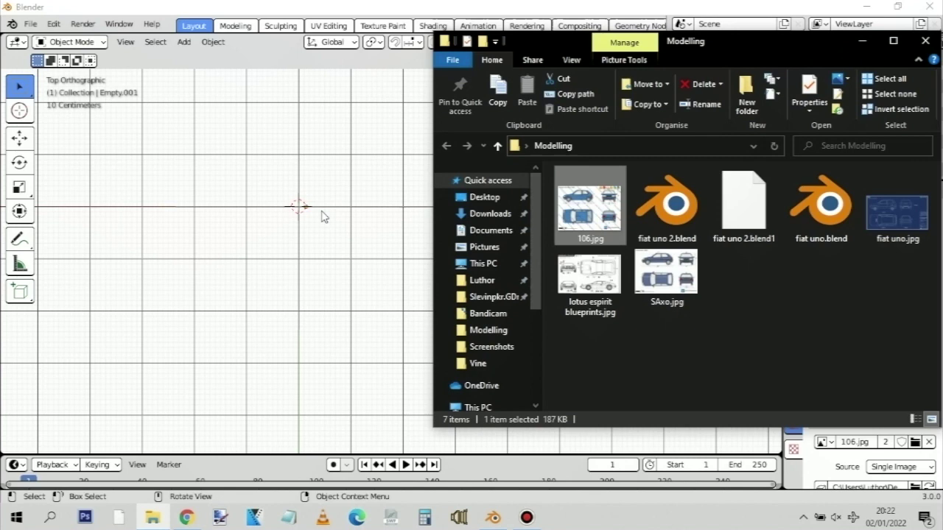
{"action": "key", "text": "alt+Tab"}
{"action": "scroll", "coordinate": [422, 179], "scroll_direction": "down", "scroll_amount": 2}
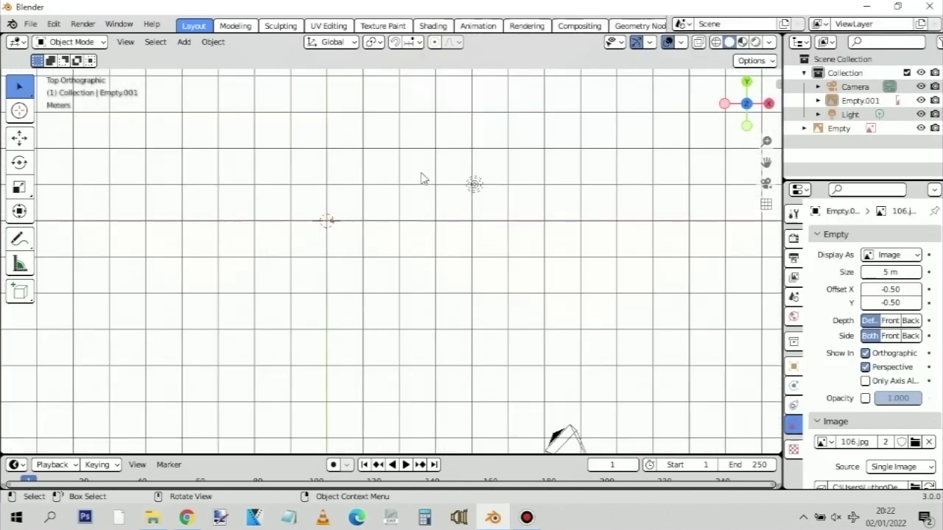
{"action": "scroll", "coordinate": [454, 211], "scroll_direction": "down", "scroll_amount": 5}
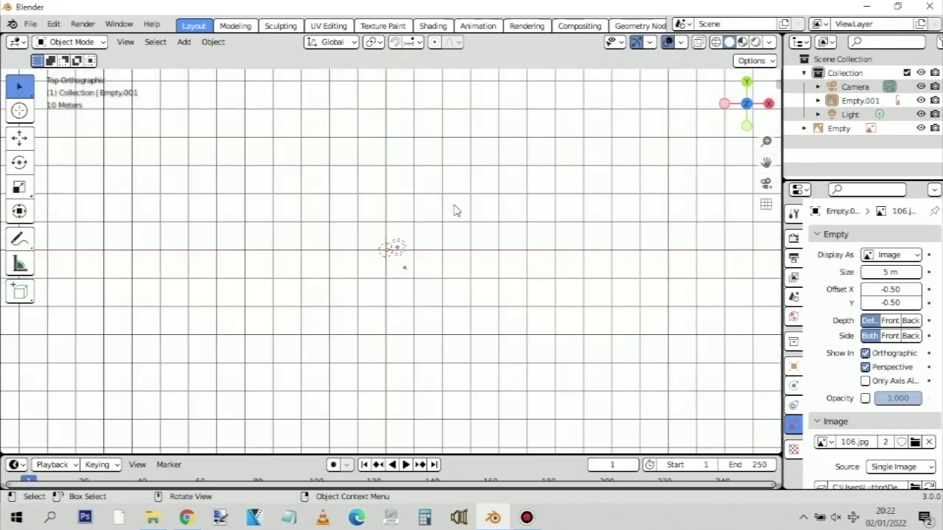
{"action": "scroll", "coordinate": [454, 211], "scroll_direction": "up", "scroll_amount": 5}
{"action": "middle_click_drag", "start_coordinate": [467, 253], "coordinate": [558, 211]}
From the top view, drop 106.jpg into Blender as a third flat image empty, Empty.002
{"action": "key", "text": "alt+Tab"}
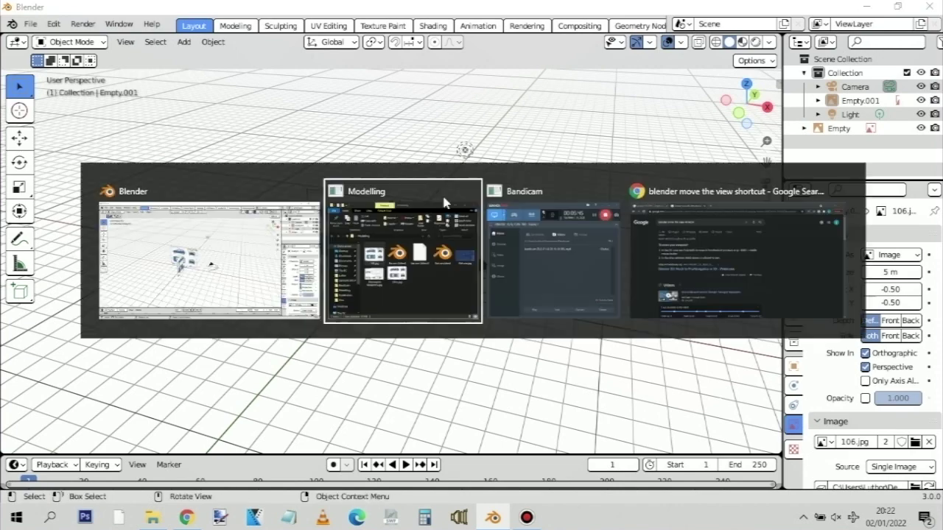
{"action": "key", "text": "alt+Tab"}
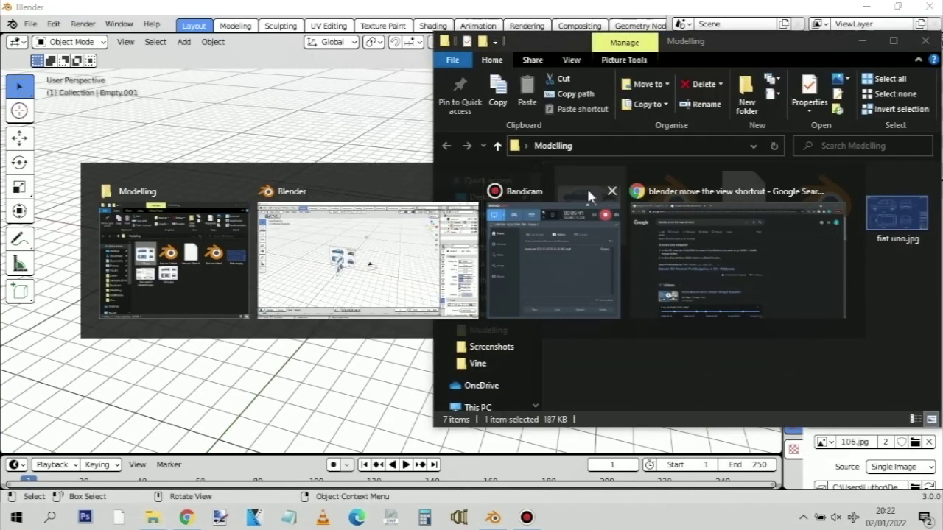
{"action": "key", "text": "KP_7"}
{"action": "scroll", "coordinate": [439, 235], "scroll_direction": "up", "scroll_amount": 3}
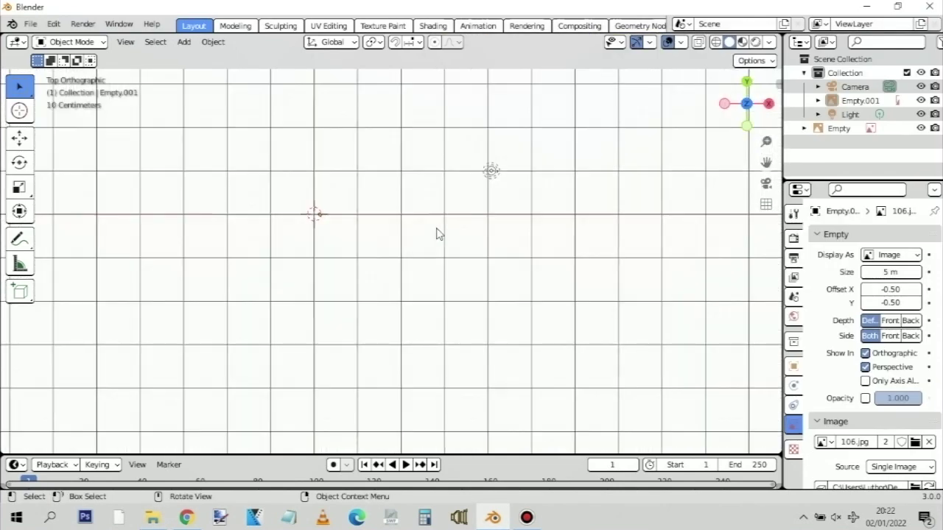
{"action": "key", "text": "alt+Tab"}
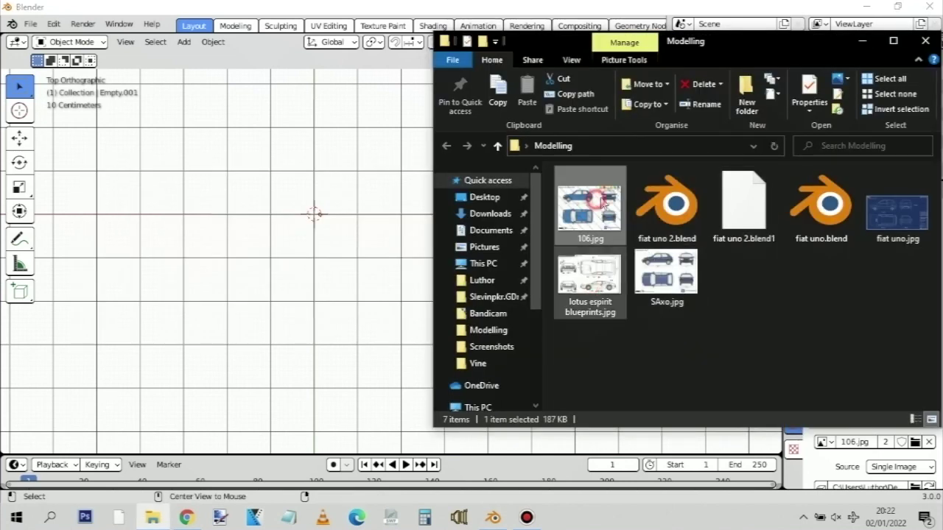
{"action": "left_click", "coordinate": [665, 284]}
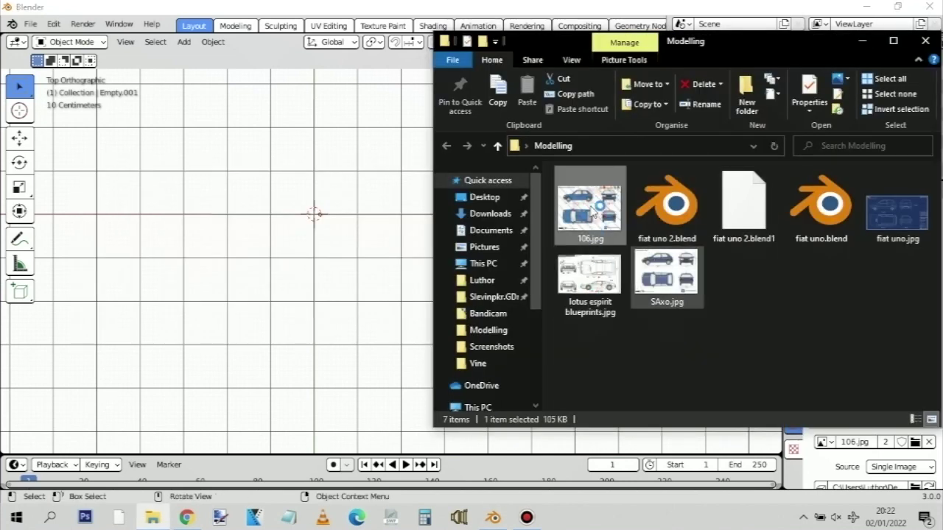
{"action": "left_click", "coordinate": [597, 212]}
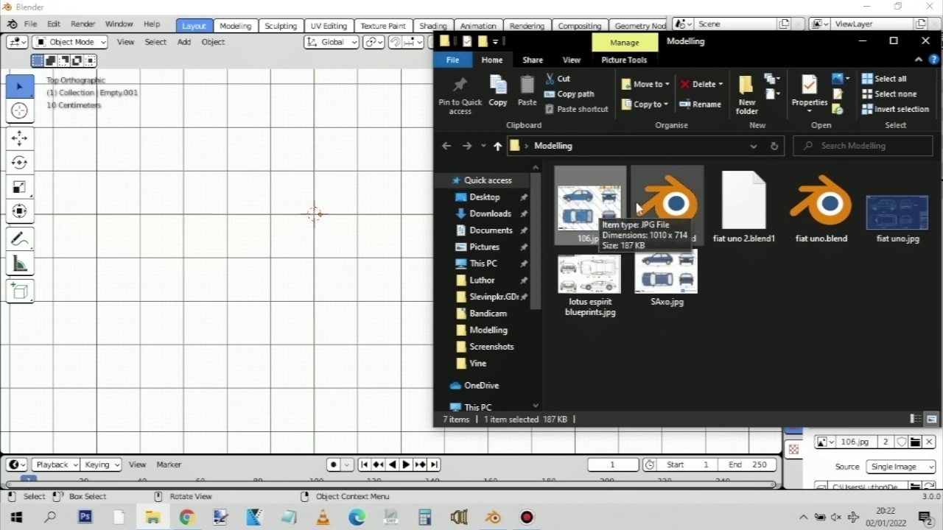
{"action": "left_click_drag", "start_coordinate": [596, 205], "coordinate": [260, 232]}
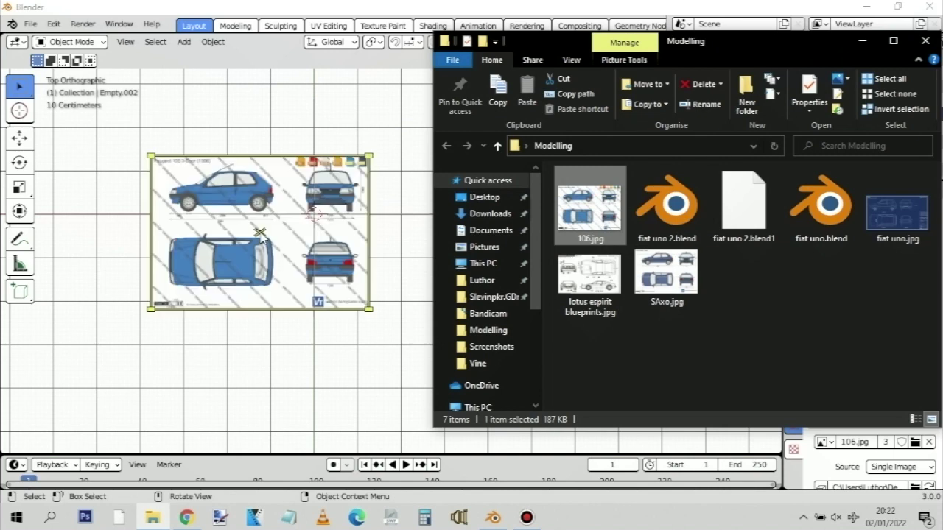
{"action": "key", "text": "alt+Tab"}
Zoom in and pan over the new 106 blueprint to inspect the car's top view
{"action": "key", "text": "alt+a"}
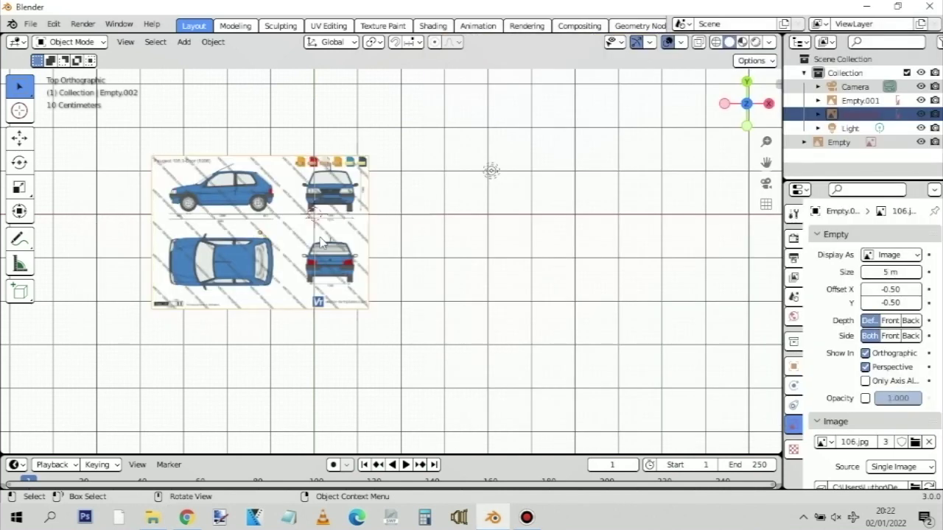
{"action": "scroll", "coordinate": [280, 234], "scroll_direction": "up", "scroll_amount": 2}
{"action": "scroll", "coordinate": [258, 225], "scroll_direction": "up", "scroll_amount": 2}
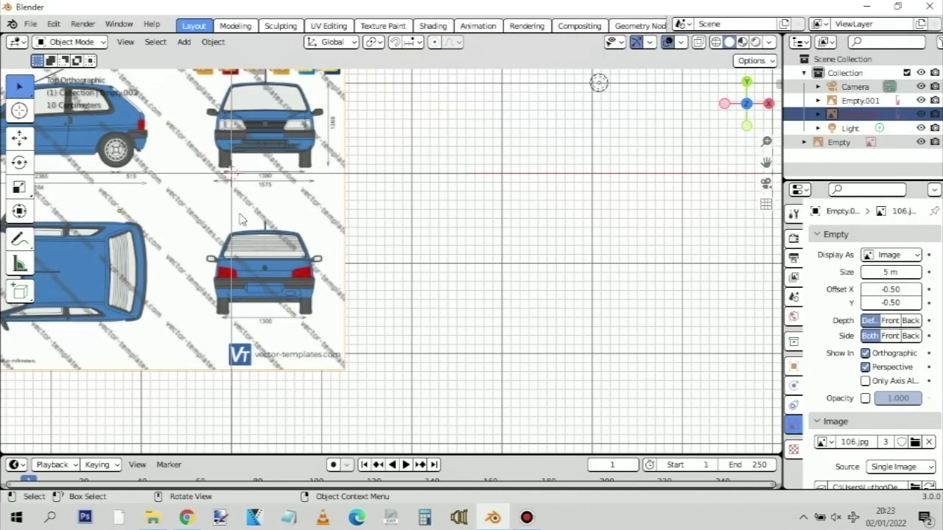
{"action": "scroll", "coordinate": [184, 213], "scroll_direction": "up", "scroll_amount": 2}
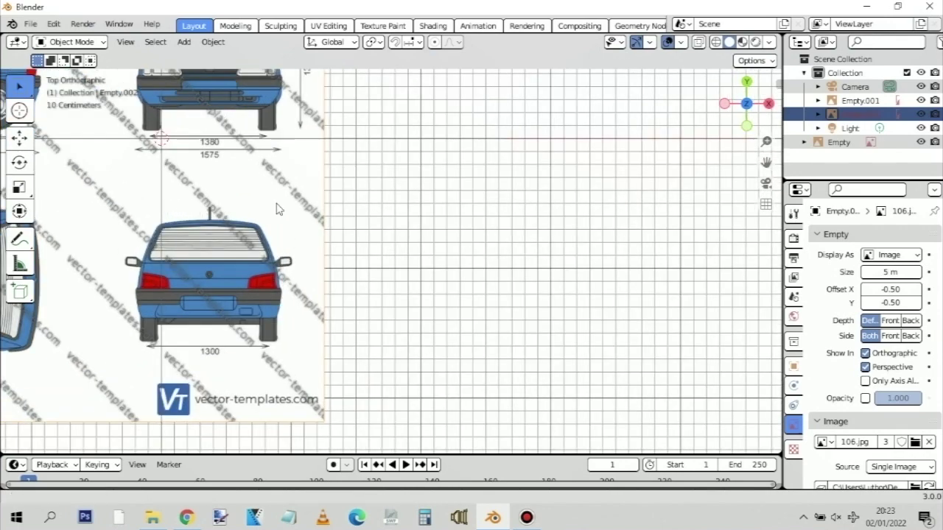
{"action": "middle_click_drag", "start_coordinate": [276, 208], "coordinate": [674, 158], "text": "shift"}
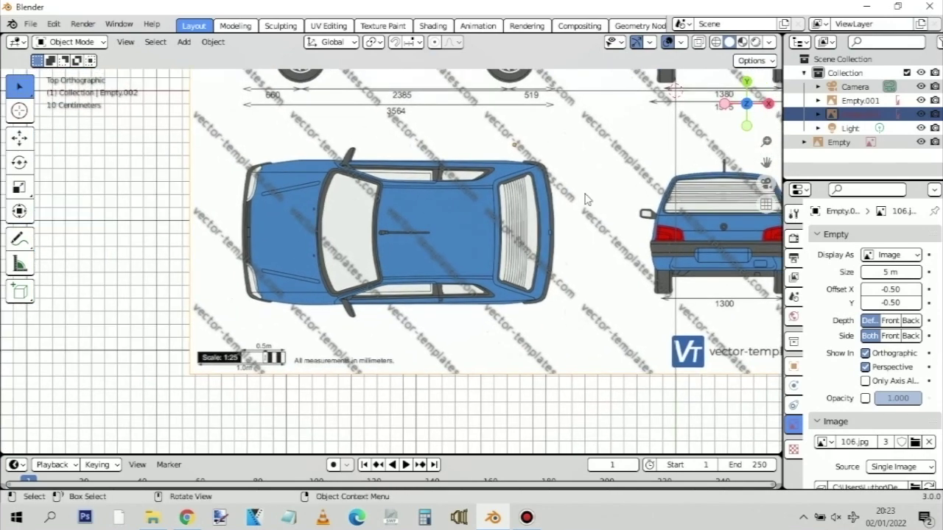
{"action": "scroll", "coordinate": [587, 200], "scroll_direction": "up", "scroll_amount": 2}
Select the new blueprint and orbit to see it among the reference planes in 3D
{"action": "middle_click_drag", "start_coordinate": [583, 195], "coordinate": [582, 99]}
{"action": "key", "text": "KP_7"}
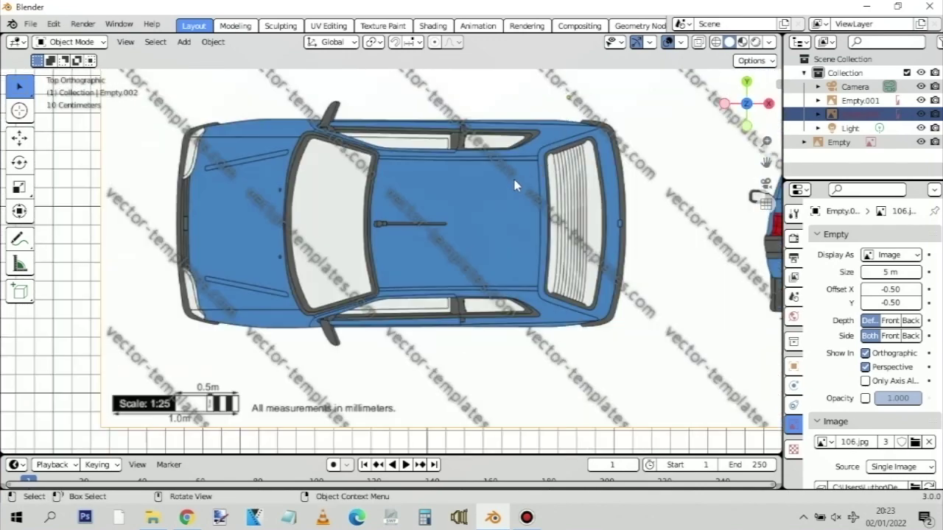
{"action": "scroll", "coordinate": [531, 196], "scroll_direction": "down", "scroll_amount": 6}
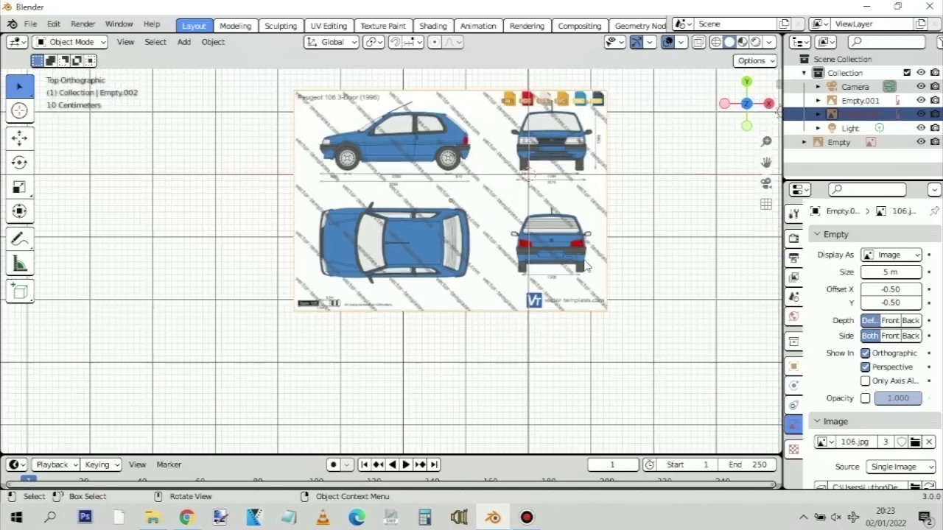
{"action": "left_click", "coordinate": [589, 261]}
{"action": "middle_click_drag", "start_coordinate": [590, 261], "coordinate": [528, 175]}
Frame the selected blueprint plane from an oblique angle and zoom in on it
{"action": "key", "text": "KP_7"}
{"action": "middle_click_drag", "start_coordinate": [423, 188], "coordinate": [440, 147]}
{"action": "key", "text": "KP_Decimal"}
{"action": "scroll", "coordinate": [552, 266], "scroll_direction": "up", "scroll_amount": 2}
{"action": "scroll", "coordinate": [551, 267], "scroll_direction": "up", "scroll_amount": 2}
{"action": "scroll", "coordinate": [551, 266], "scroll_direction": "up", "scroll_amount": 1}
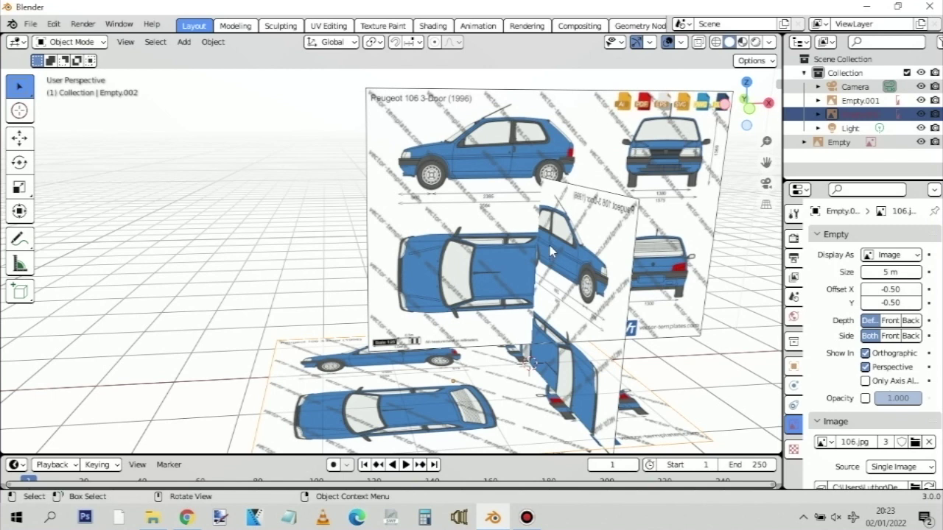
Check the blueprints from the front and right orthographic views, orbiting between them
{"action": "key", "text": "KP_1"}
{"action": "scroll", "coordinate": [568, 244], "scroll_direction": "down", "scroll_amount": 2}
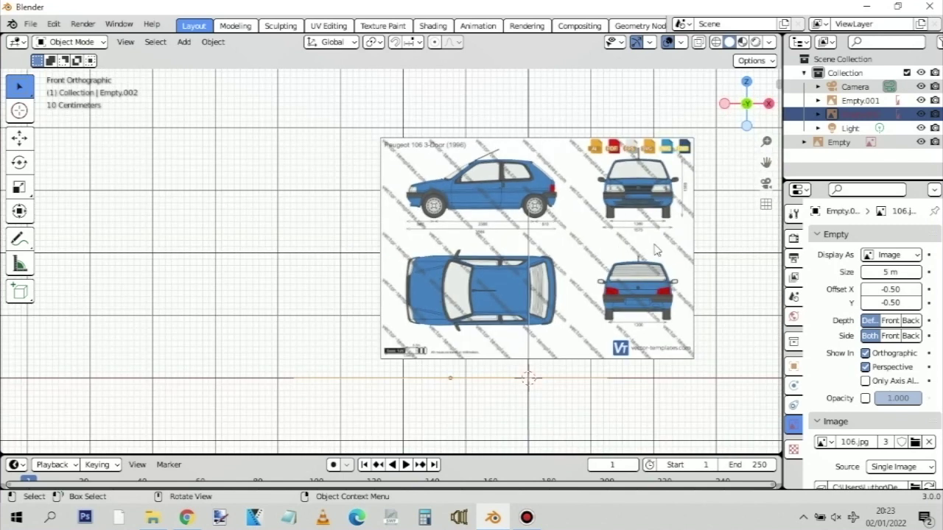
{"action": "middle_click_drag", "start_coordinate": [690, 252], "coordinate": [627, 243], "text": "shift"}
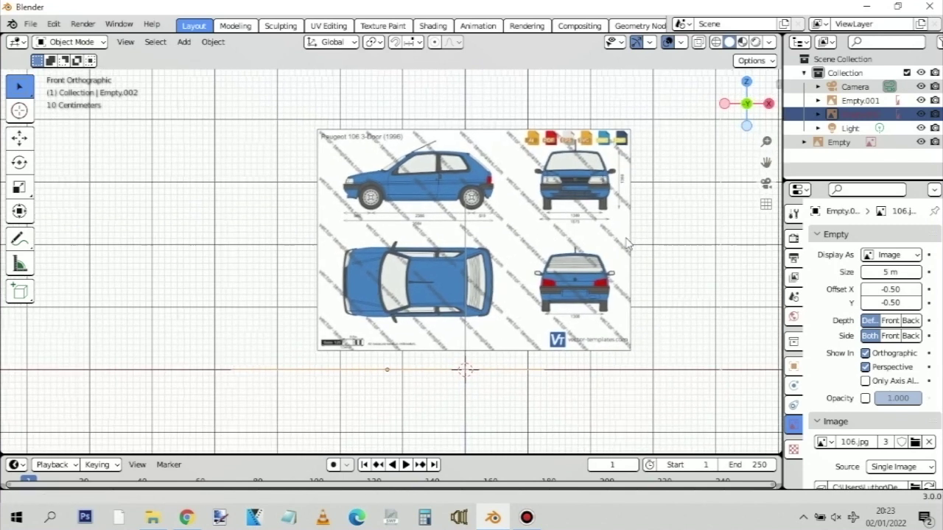
{"action": "scroll", "coordinate": [561, 238], "scroll_direction": "up", "scroll_amount": 4}
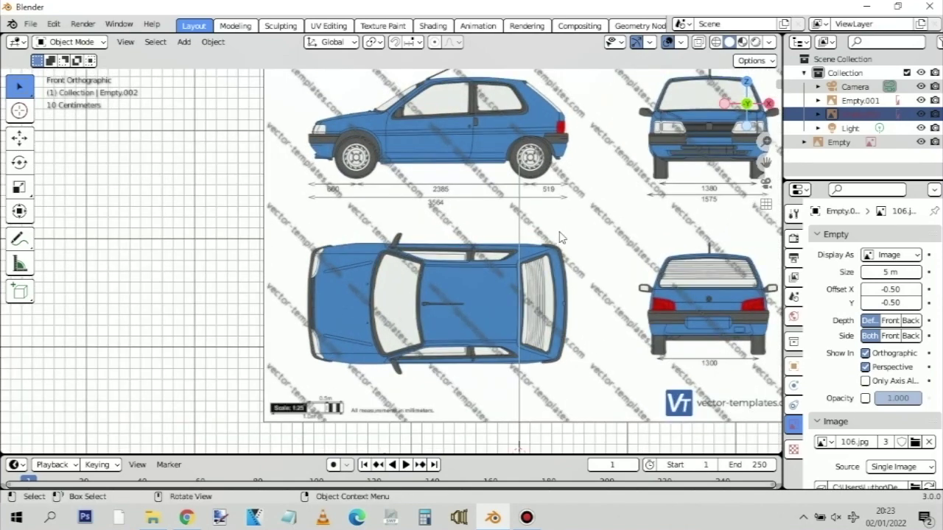
{"action": "key", "text": "KP_3"}
{"action": "scroll", "coordinate": [579, 246], "scroll_direction": "up", "scroll_amount": 2}
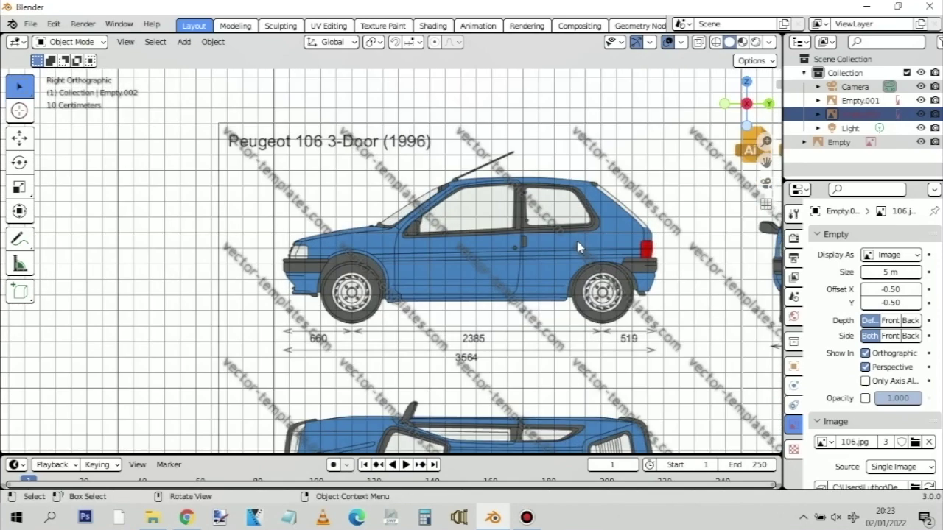
{"action": "middle_click_drag", "start_coordinate": [576, 252], "coordinate": [631, 238]}
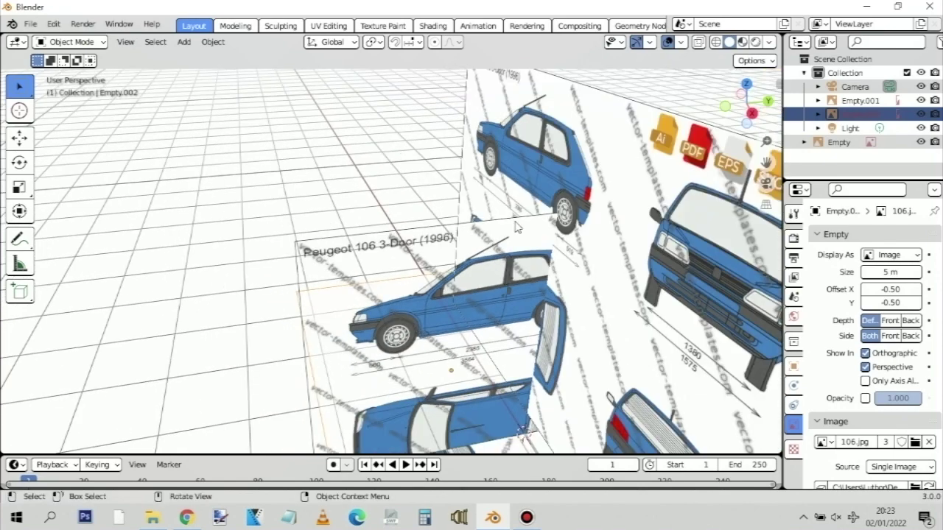
{"action": "key", "text": "KP_1"}
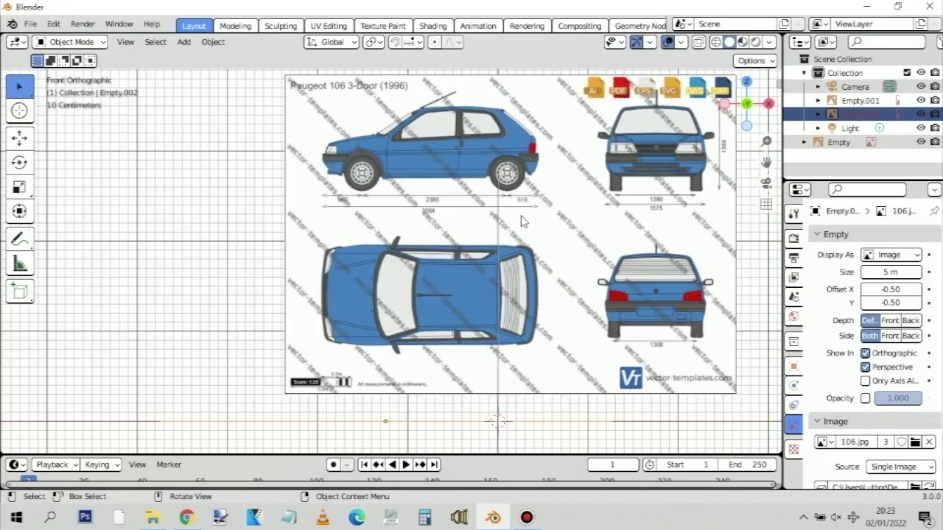
Enable Opacity on the Empty.001 and Empty.002 blueprint images
{"action": "left_click", "coordinate": [286, 110]}
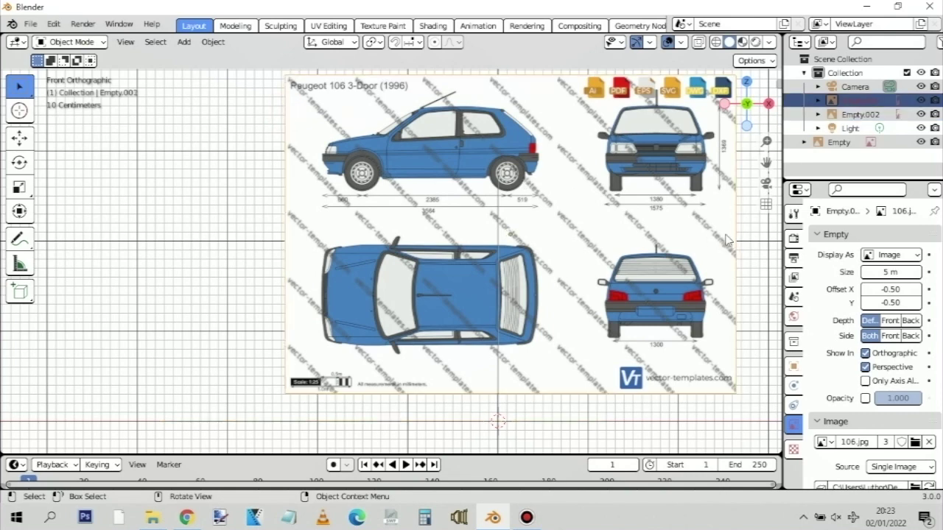
{"action": "left_click", "coordinate": [866, 398]}
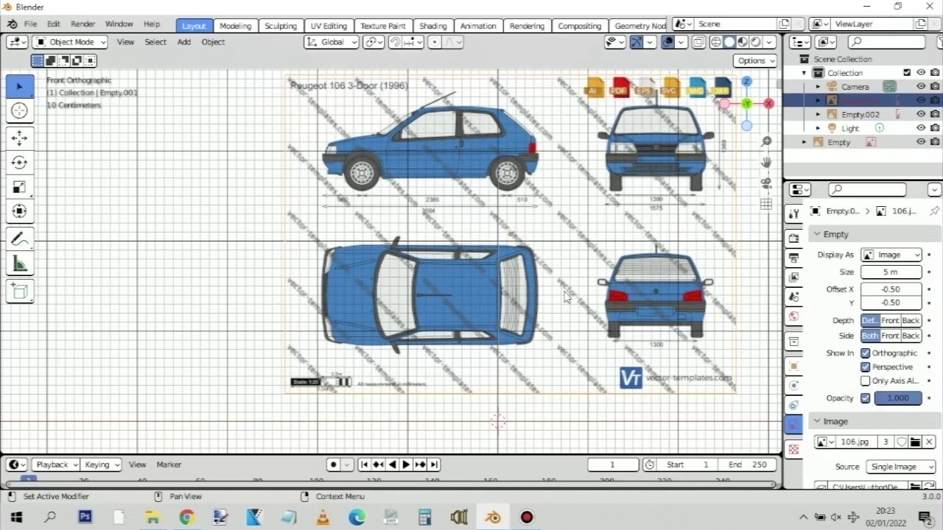
{"action": "middle_click_drag", "start_coordinate": [540, 254], "coordinate": [320, 184]}
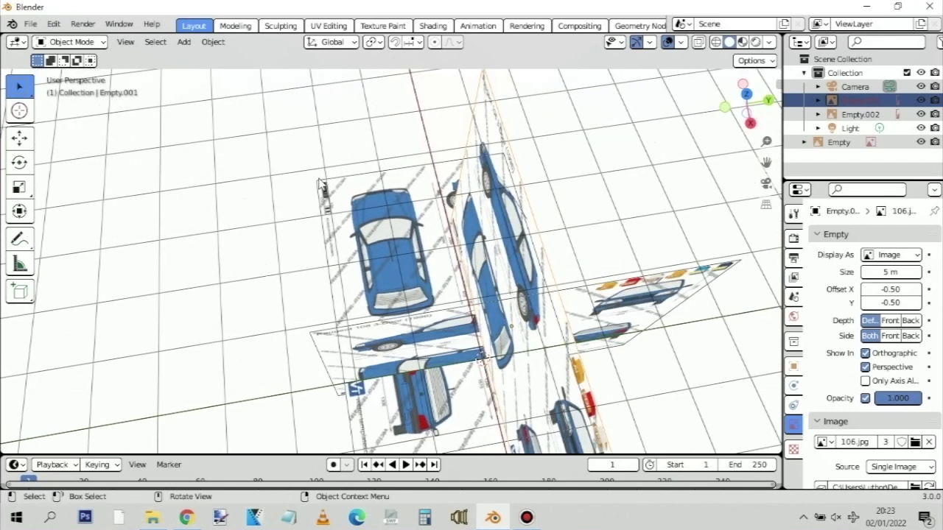
{"action": "left_click", "coordinate": [322, 187]}
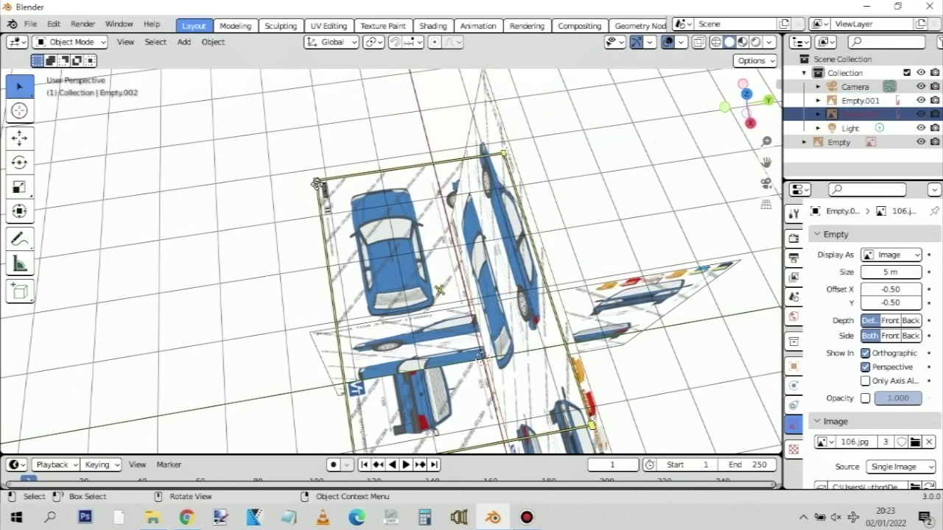
{"action": "left_click", "coordinate": [866, 398]}
Deselect and orbit around all reference planes in 3D, returning to top view
{"action": "key", "text": "KP_7"}
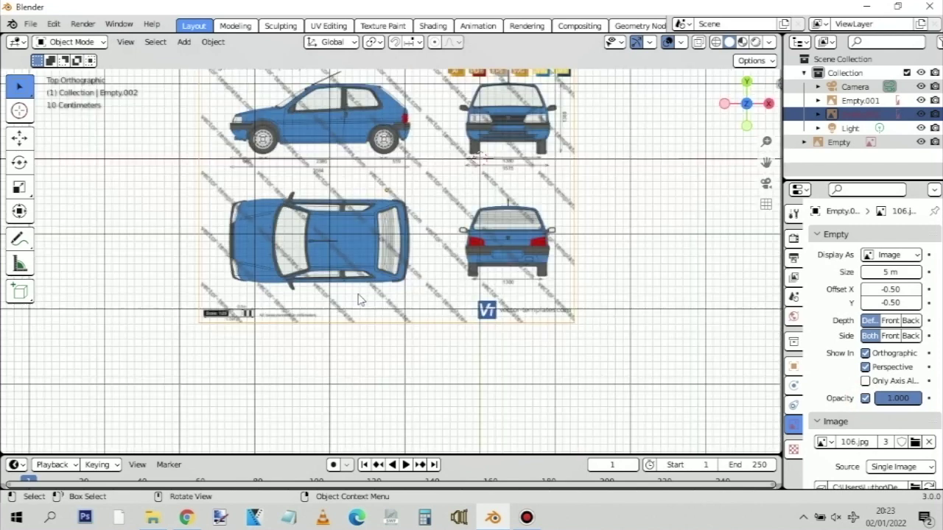
{"action": "scroll", "coordinate": [549, 254], "scroll_direction": "down", "scroll_amount": 2}
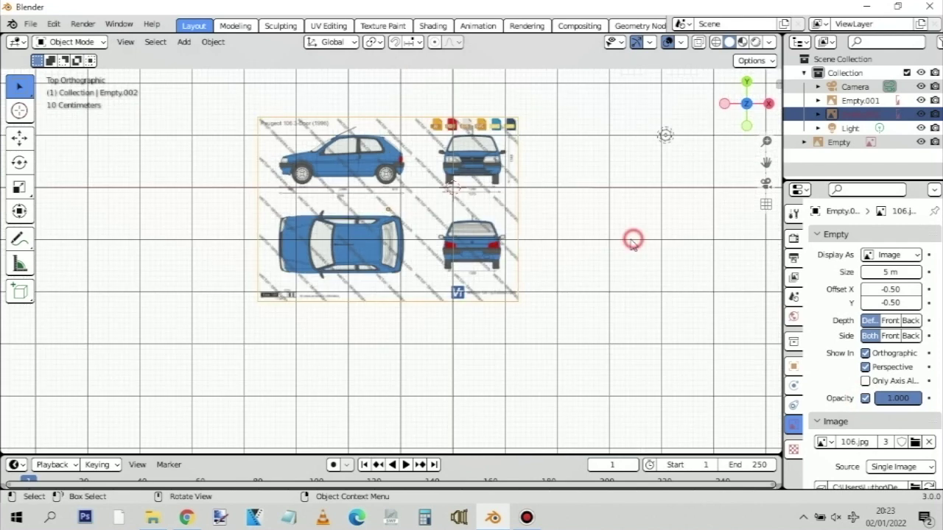
{"action": "left_click", "coordinate": [564, 268]}
{"action": "scroll", "coordinate": [631, 255], "scroll_direction": "down", "scroll_amount": 1}
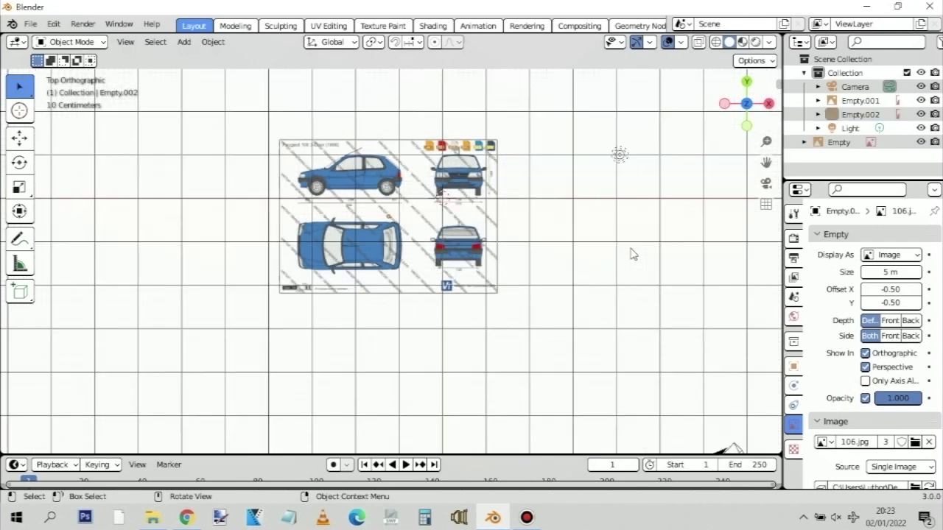
{"action": "middle_click_drag", "start_coordinate": [634, 280], "coordinate": [461, 312]}
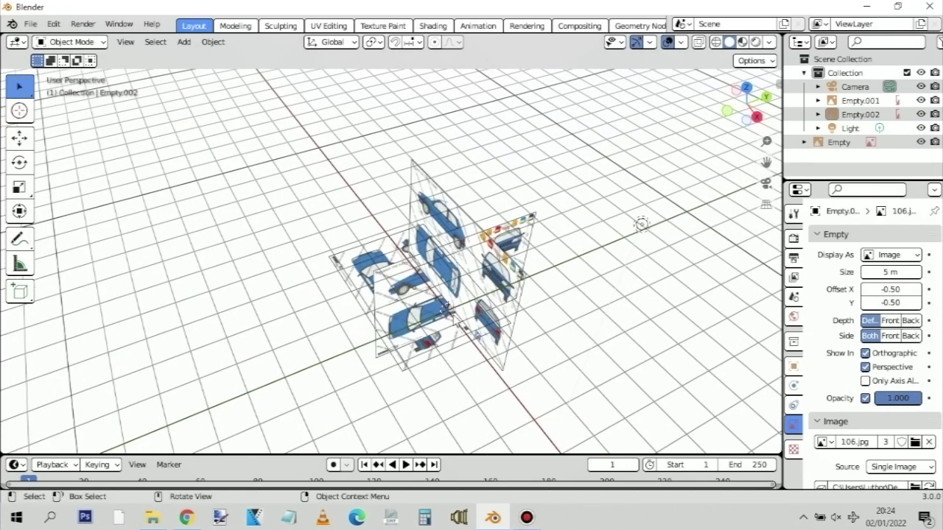
{"action": "key", "text": "KP_7"}
{"action": "scroll", "coordinate": [464, 261], "scroll_direction": "up", "scroll_amount": 4}
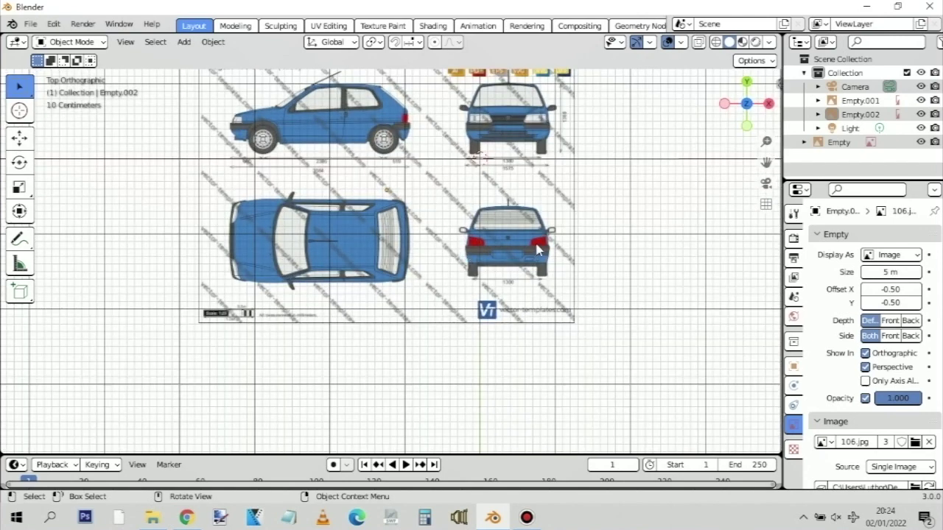
{"action": "scroll", "coordinate": [538, 250], "scroll_direction": "up", "scroll_amount": 1}
{"action": "left_click", "coordinate": [160, 300]}
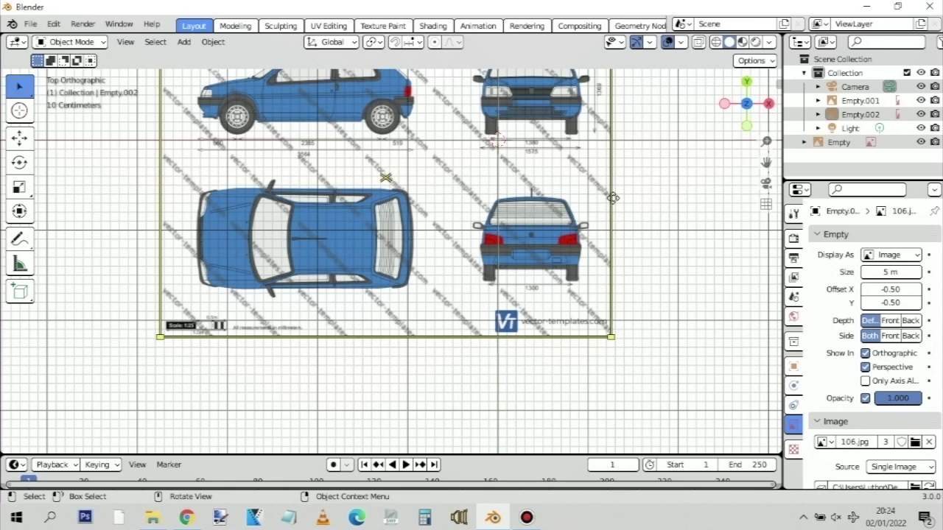
{"action": "key", "text": "KP_0"}
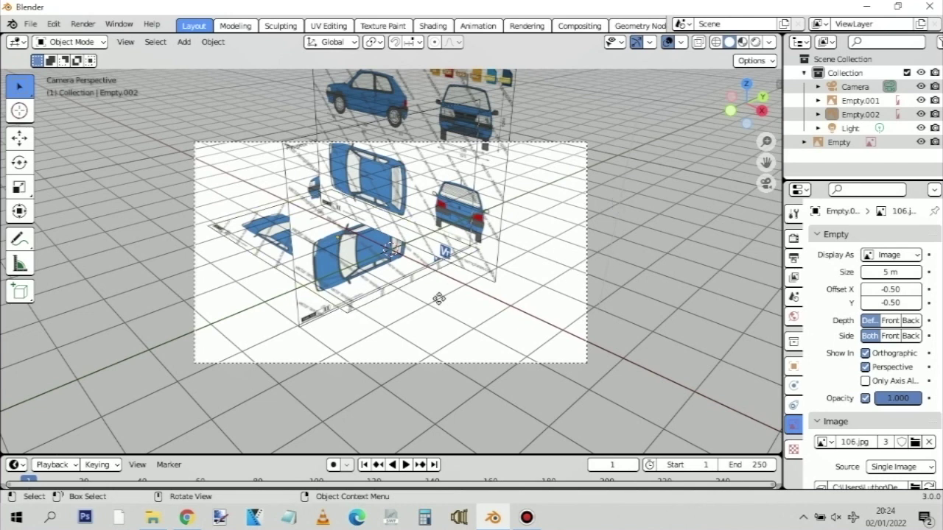
{"action": "middle_click_drag", "start_coordinate": [590, 266], "coordinate": [262, 278]}
{"action": "left_click", "coordinate": [243, 286]}
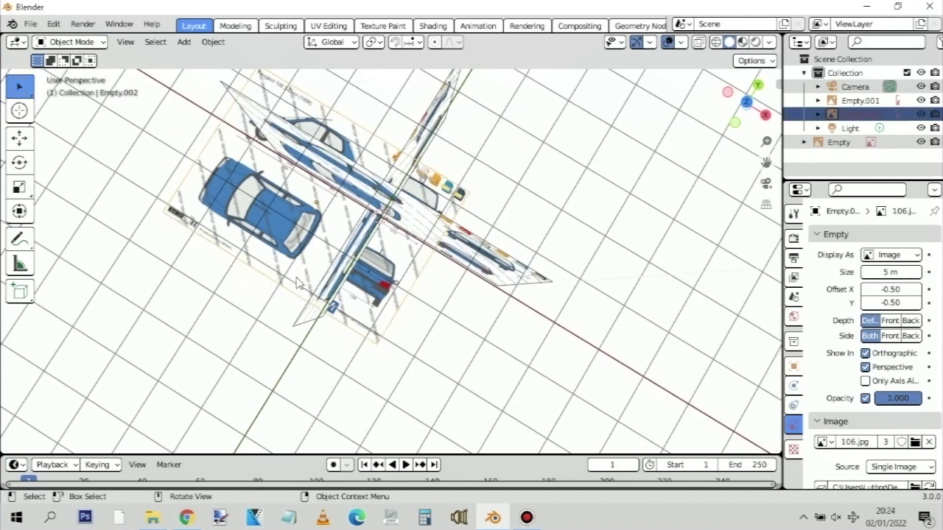
{"action": "left_click", "coordinate": [19, 164]}
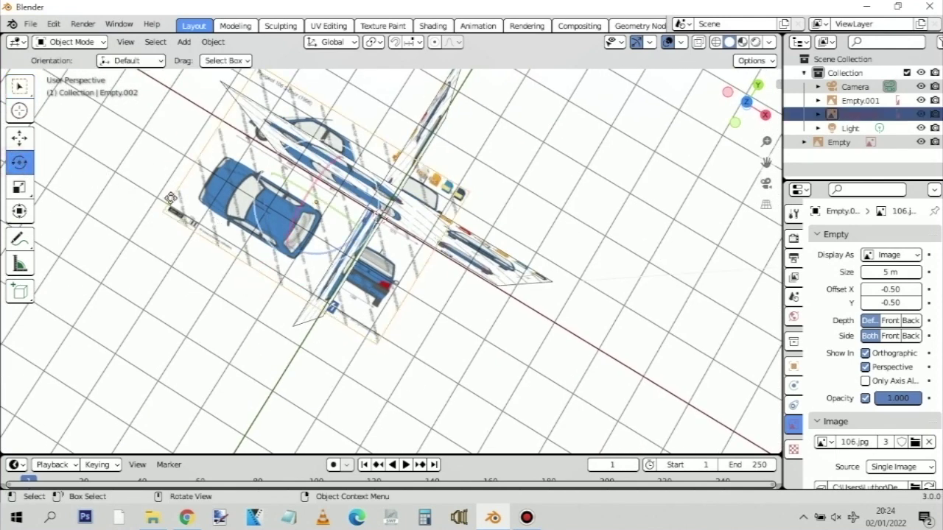
{"action": "left_click", "coordinate": [19, 137]}
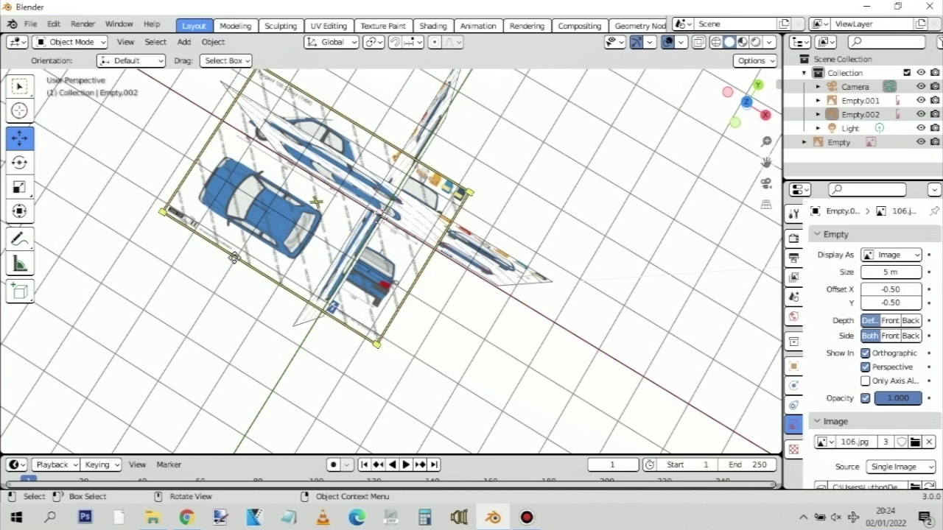
{"action": "left_click", "coordinate": [240, 289]}
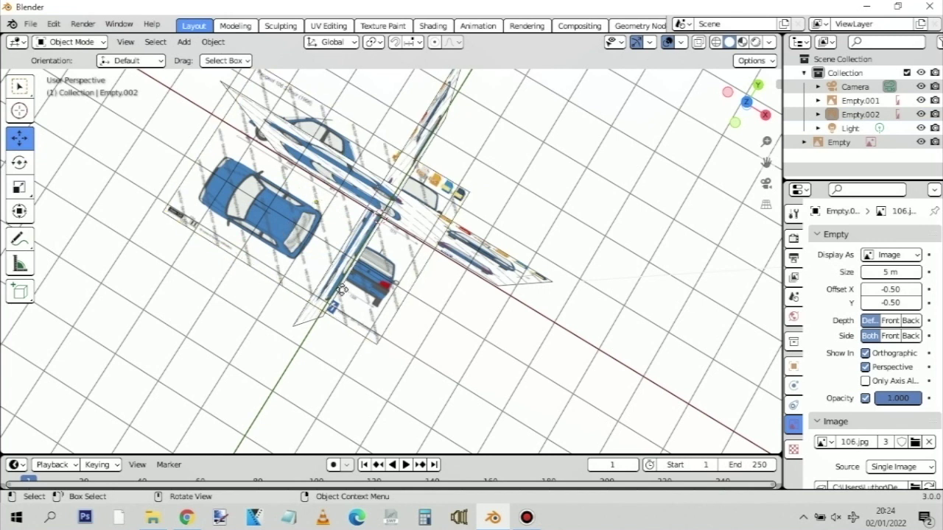
{"action": "key", "text": "x"}
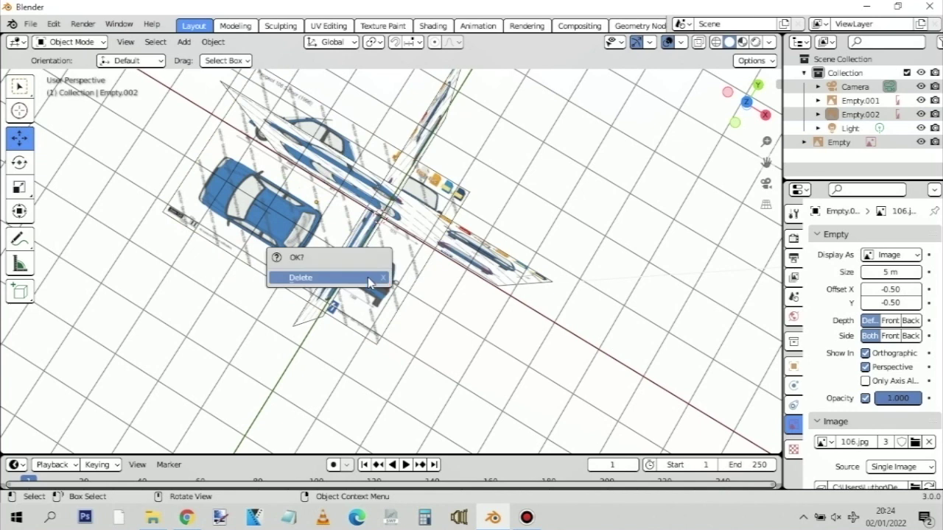
{"action": "left_click", "coordinate": [369, 279]}
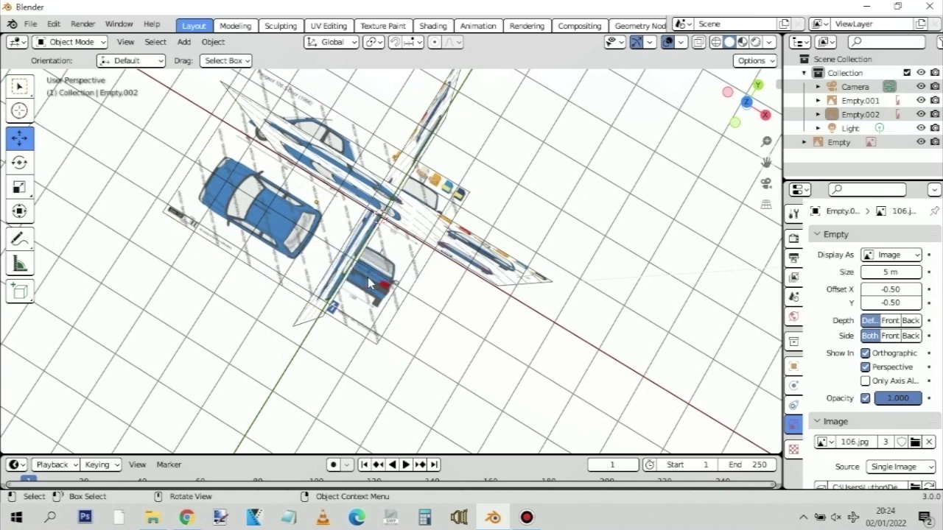
{"action": "left_click", "coordinate": [383, 313]}
Switch to top view and cancel trial moves and rotations of Empty.002
{"action": "key", "text": "r"}
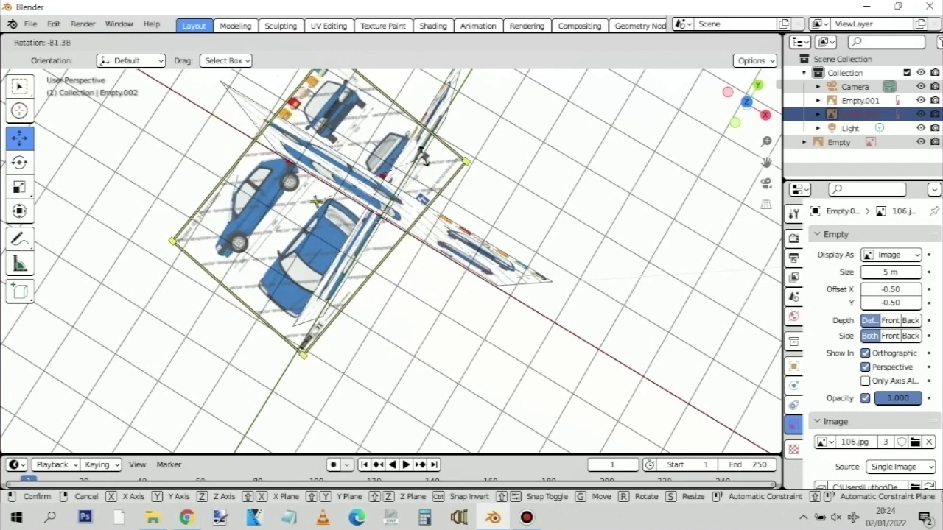
{"action": "left_click", "coordinate": [424, 156]}
{"action": "key", "text": "KP_7"}
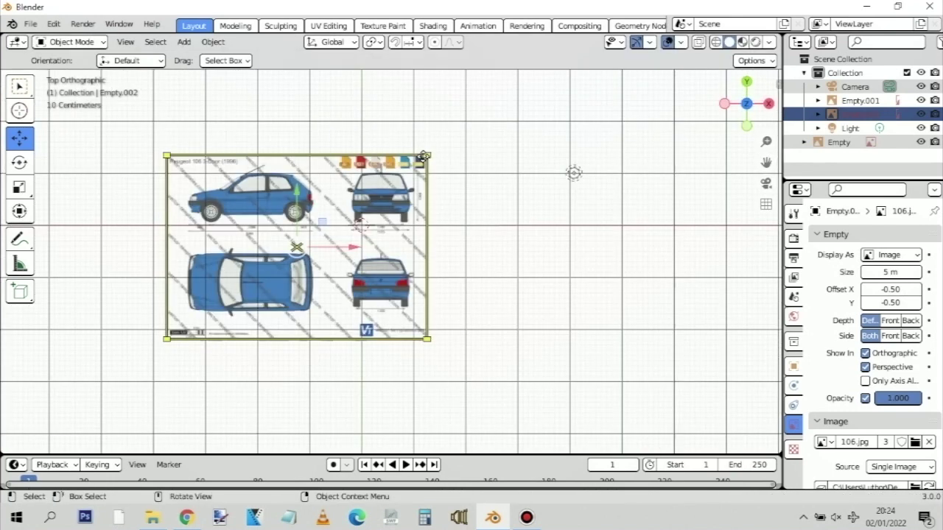
{"action": "key", "text": "g"}
{"action": "key", "text": "r"}
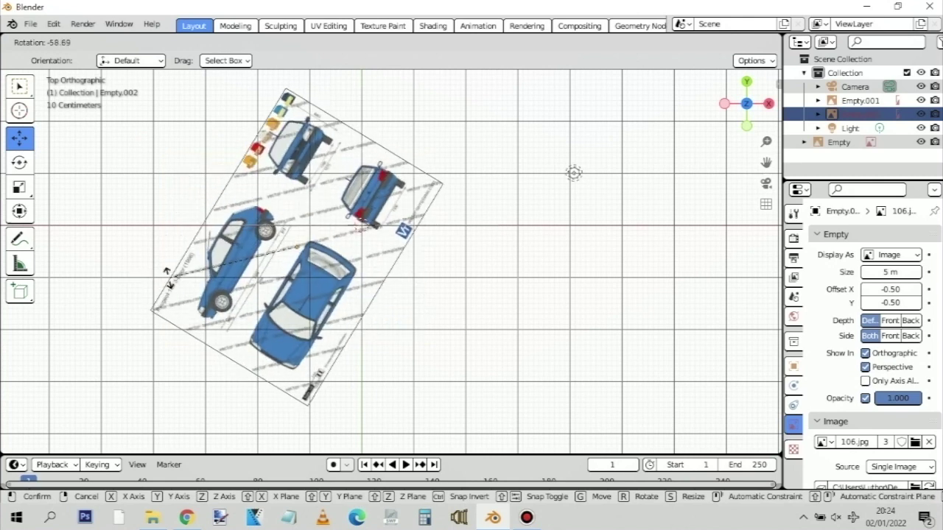
{"action": "right_click", "coordinate": [168, 278]}
Try 90° rotations of Empty.002 about Y and X, cancelling each one
{"action": "key", "text": "r"}
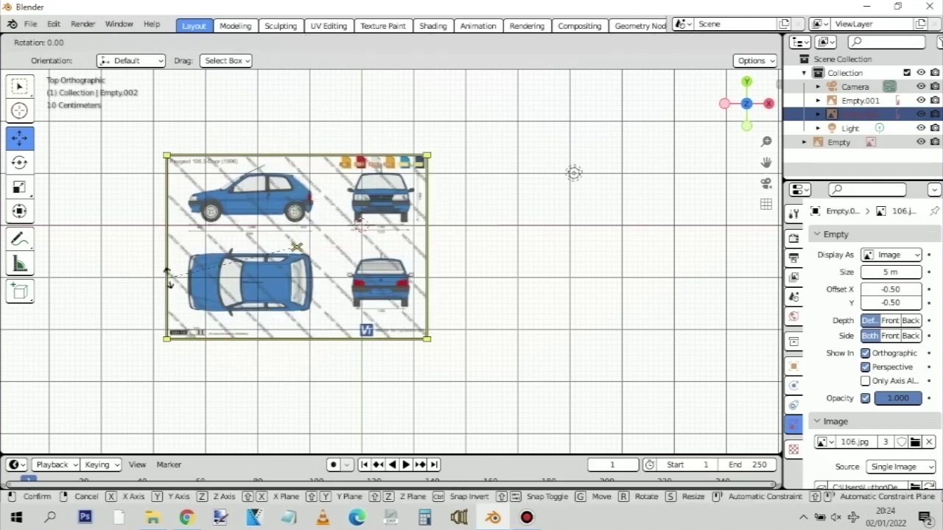
{"action": "type", "text": "y"}
{"action": "type", "text": "90"}
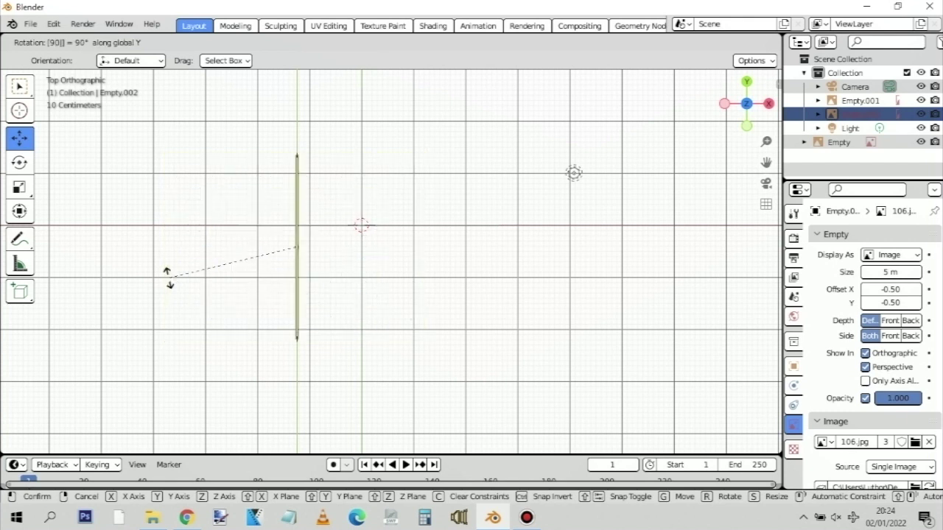
{"action": "key", "text": "Escape"}
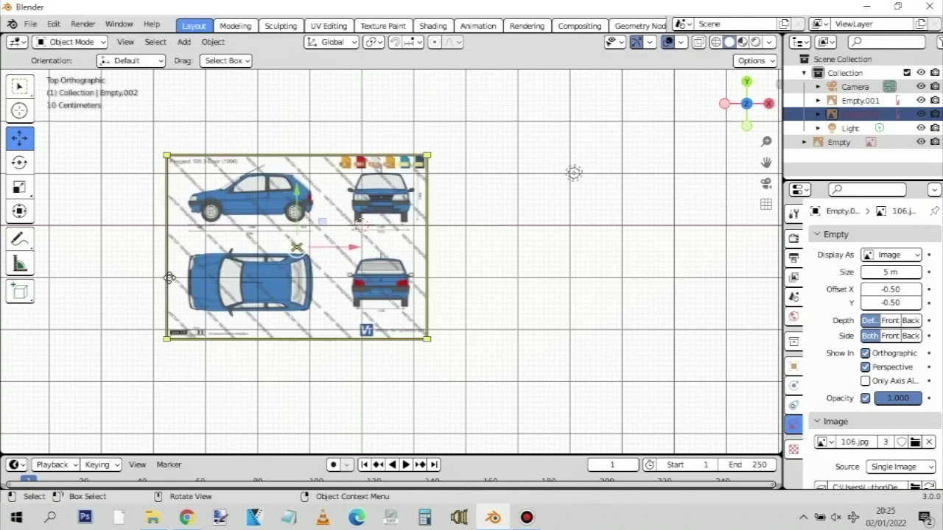
{"action": "key", "text": "r"}
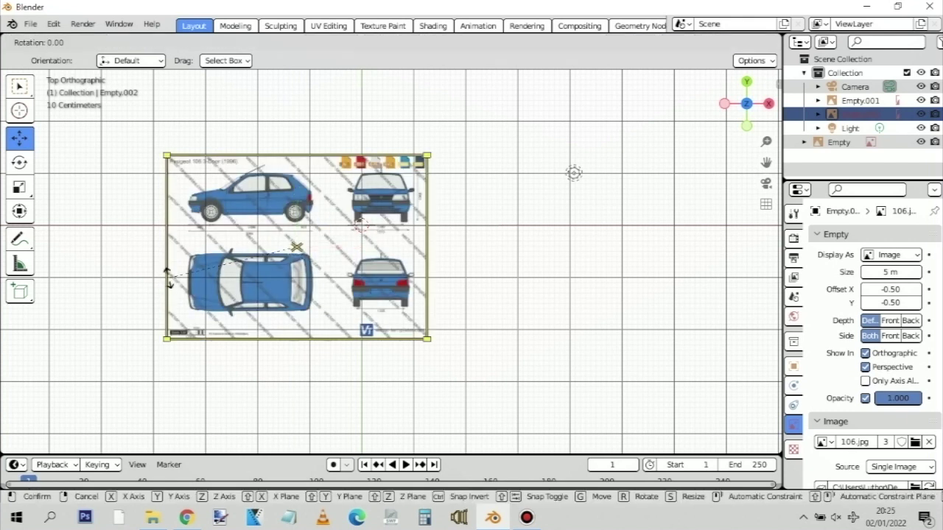
{"action": "type", "text": "x"}
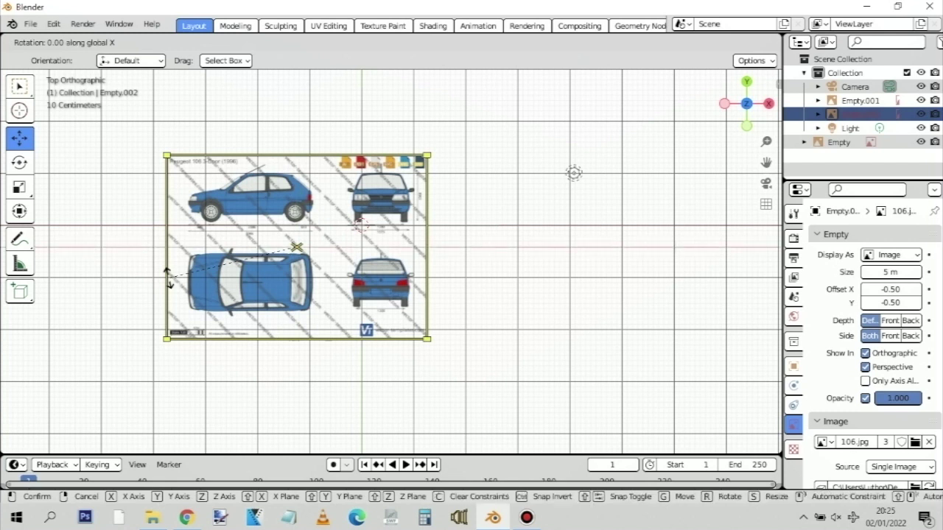
{"action": "type", "text": "90"}
{"action": "key", "text": "BackSpace"}
{"action": "key", "text": "BackSpace"}
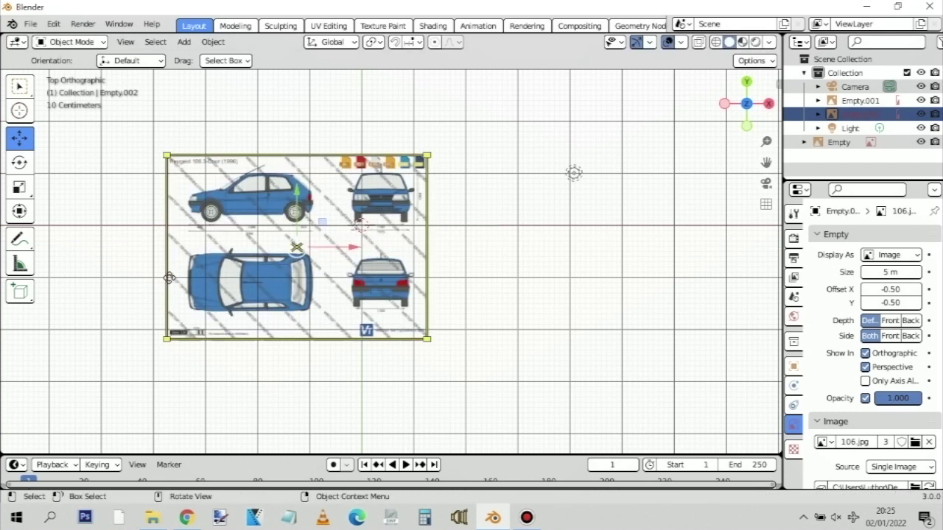
{"action": "key", "text": "x"}
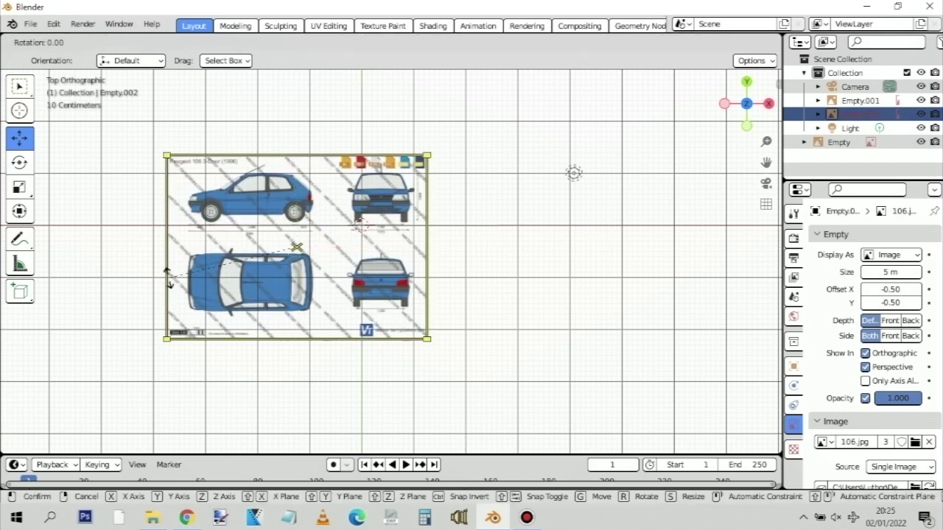
{"action": "type", "text": "y"}
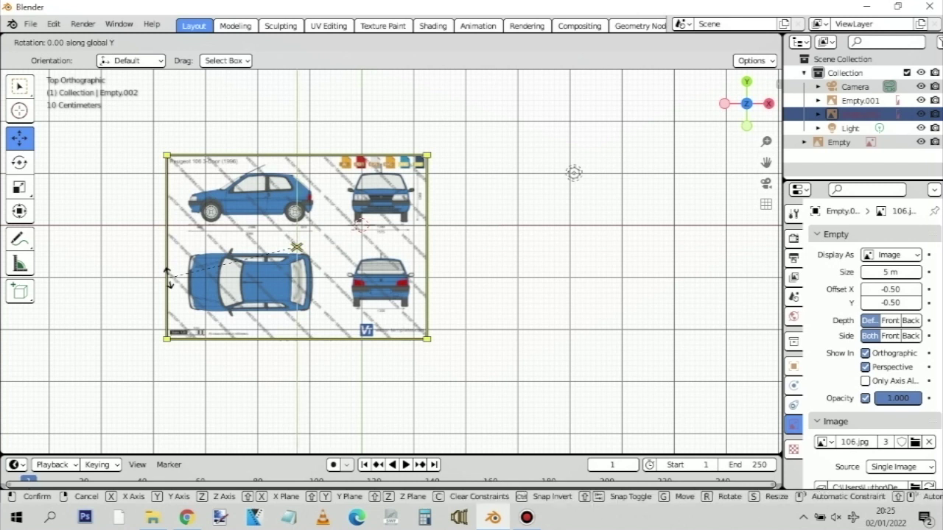
{"action": "type", "text": "90"}
{"action": "key", "text": "Escape"}
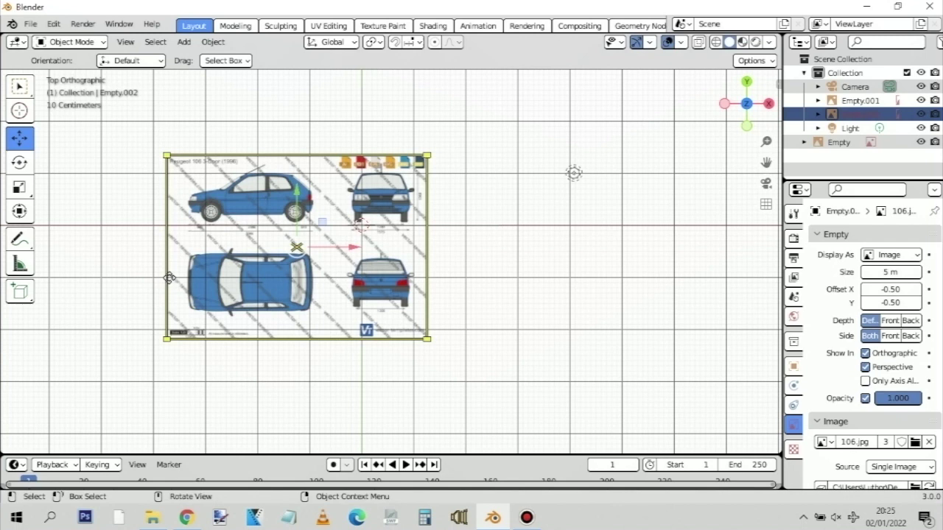
Rotate Empty.002 90° about Z with rz90 and begin nudging it into place
{"action": "type", "text": "rz90"}
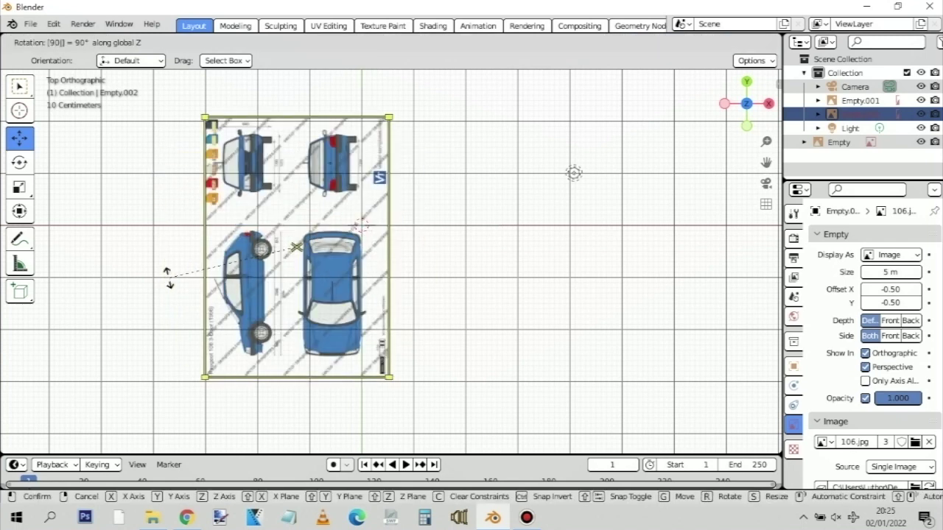
{"action": "key", "text": "Return"}
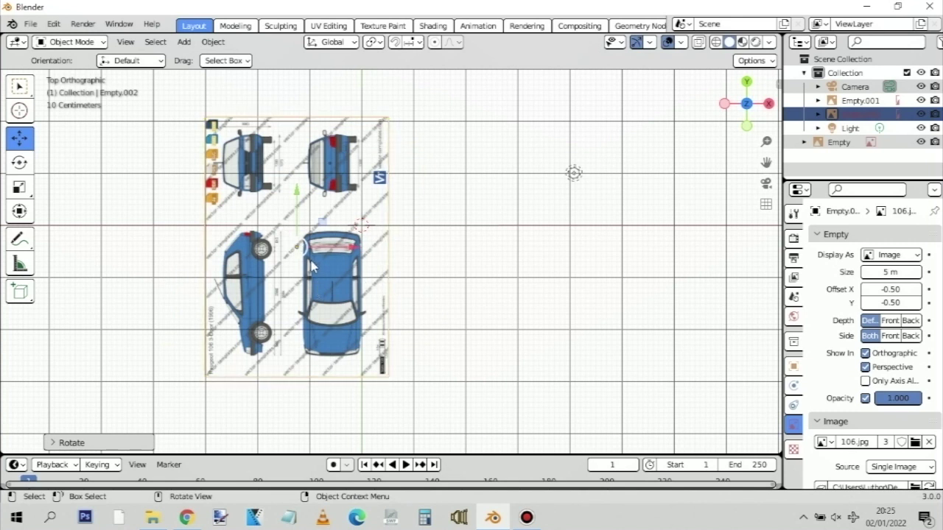
{"action": "left_click_drag", "start_coordinate": [309, 264], "coordinate": [347, 205]}
Nudge Empty.002 about -0.18 m in X and 0.05 m in Y, then view from the right
{"action": "scroll", "coordinate": [377, 220], "scroll_direction": "up", "scroll_amount": 5}
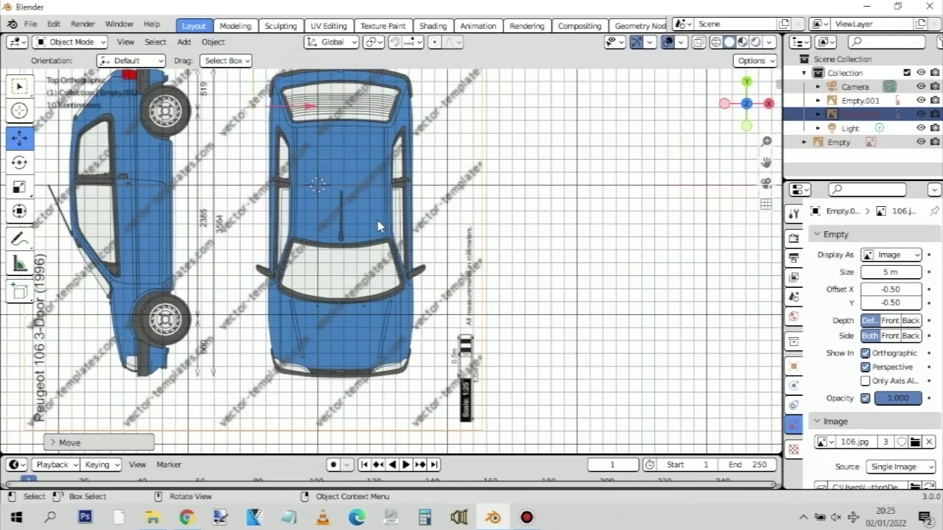
{"action": "scroll", "coordinate": [377, 220], "scroll_direction": "up", "scroll_amount": 1}
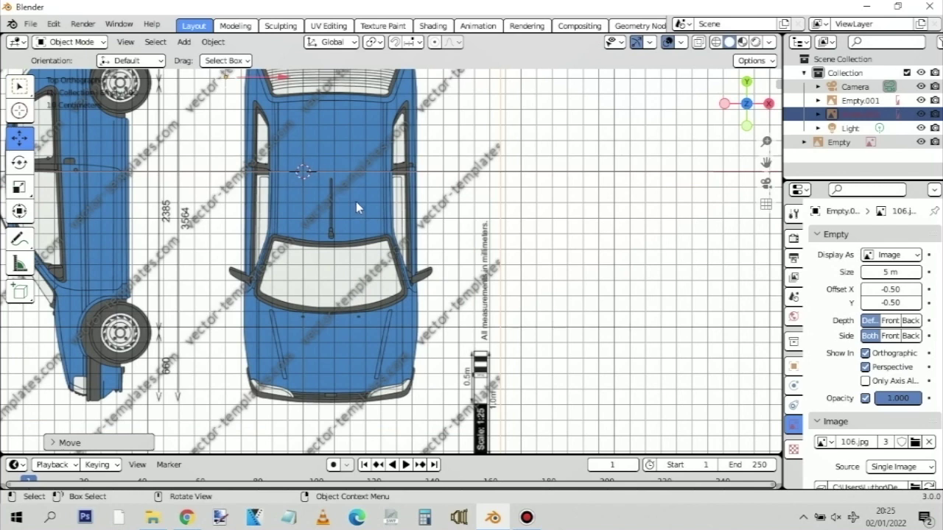
{"action": "key", "text": "g"}
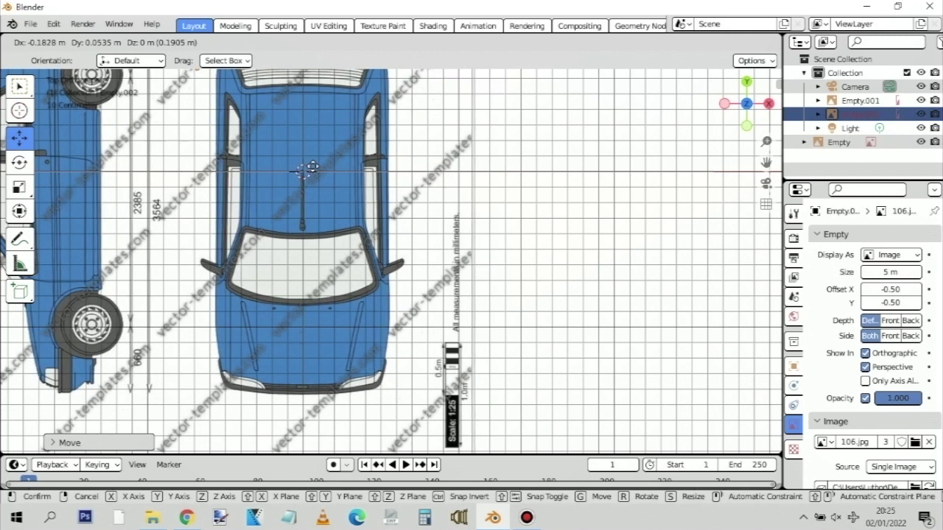
{"action": "left_click", "coordinate": [313, 168]}
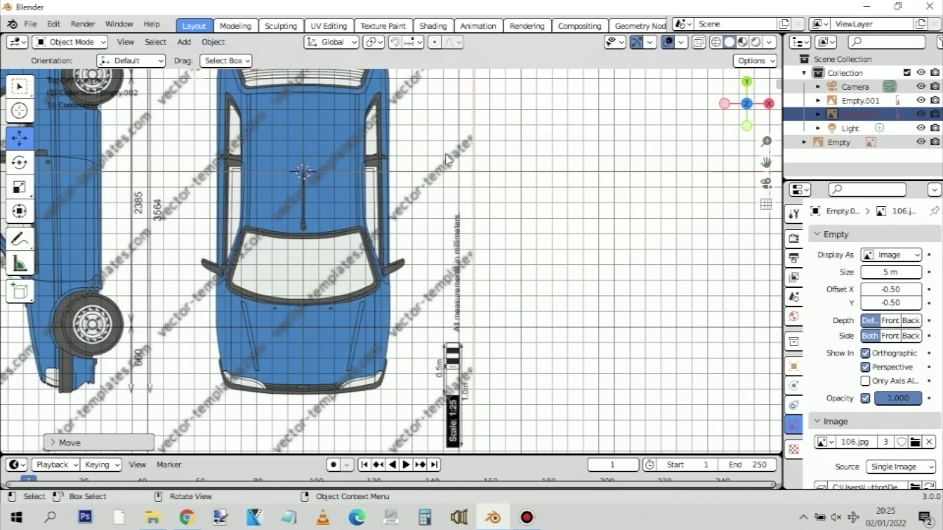
{"action": "scroll", "coordinate": [443, 274], "scroll_direction": "up", "scroll_amount": 5, "text": "shift"}
{"action": "scroll", "coordinate": [451, 252], "scroll_direction": "down", "scroll_amount": 5, "text": "shift"}
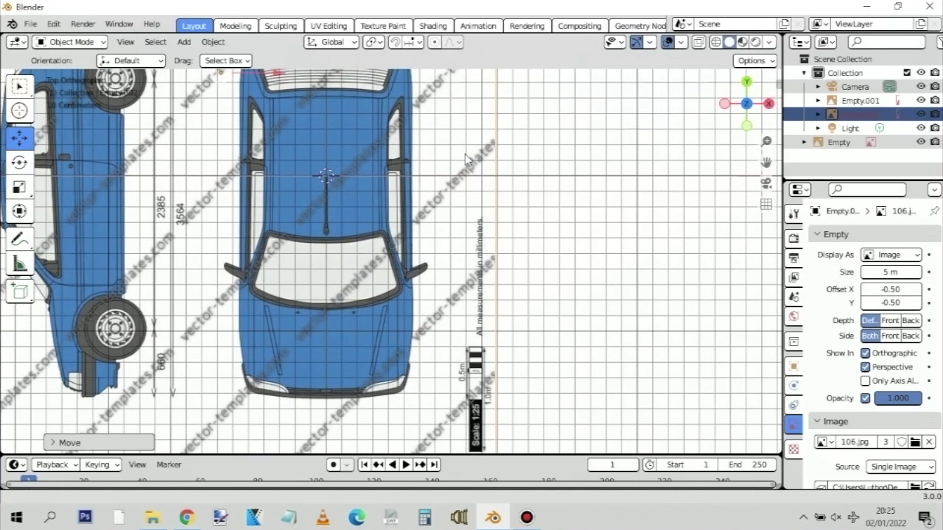
{"action": "middle_click_drag", "start_coordinate": [465, 150], "coordinate": [463, 169], "text": "shift"}
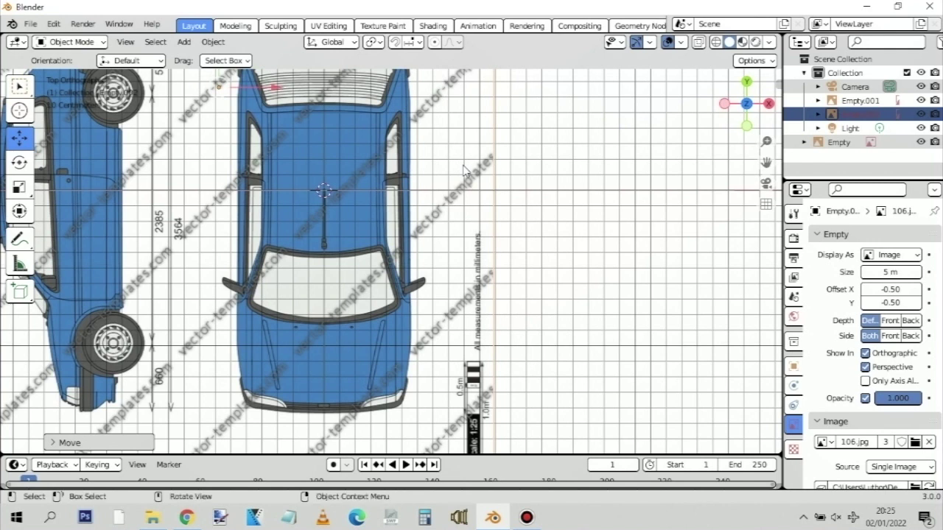
{"action": "key", "text": "KP_3"}
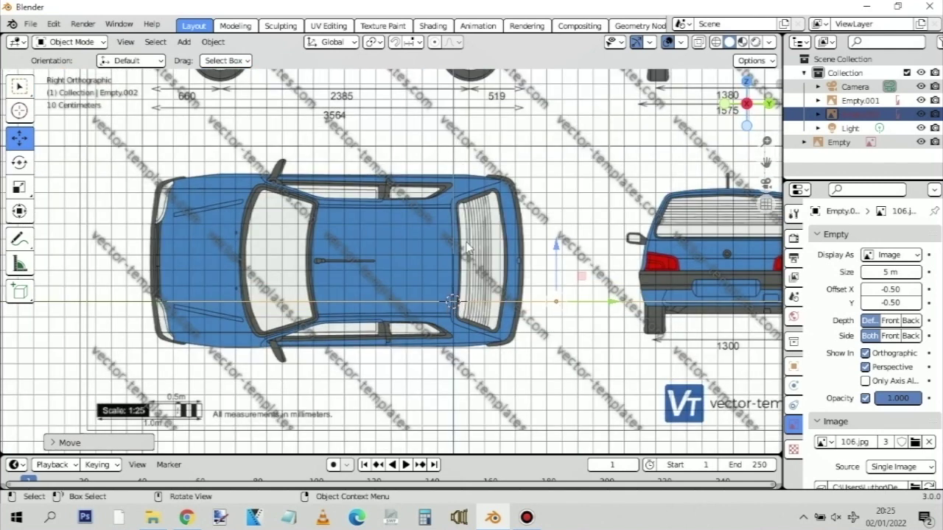
Move Empty.002 into position in Right view and orbit to check the three planes
{"action": "key", "text": "g"}
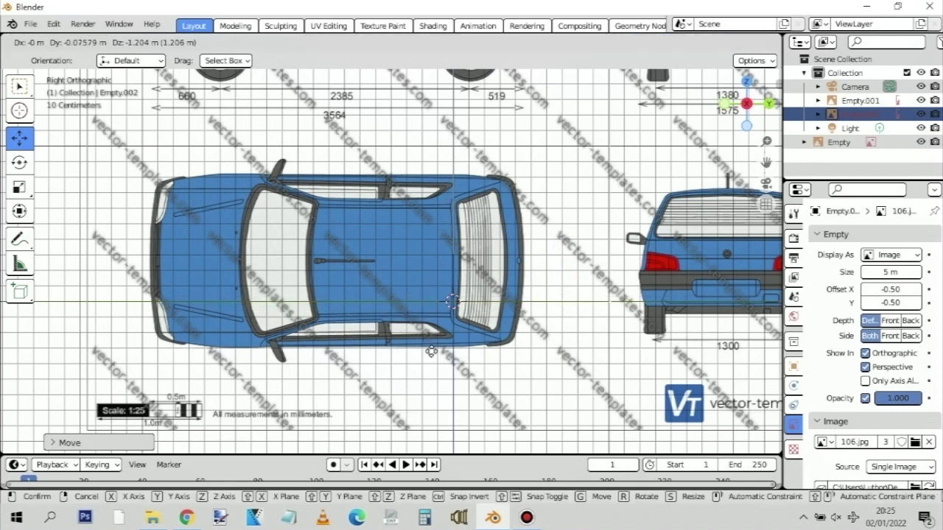
{"action": "left_click", "coordinate": [437, 379]}
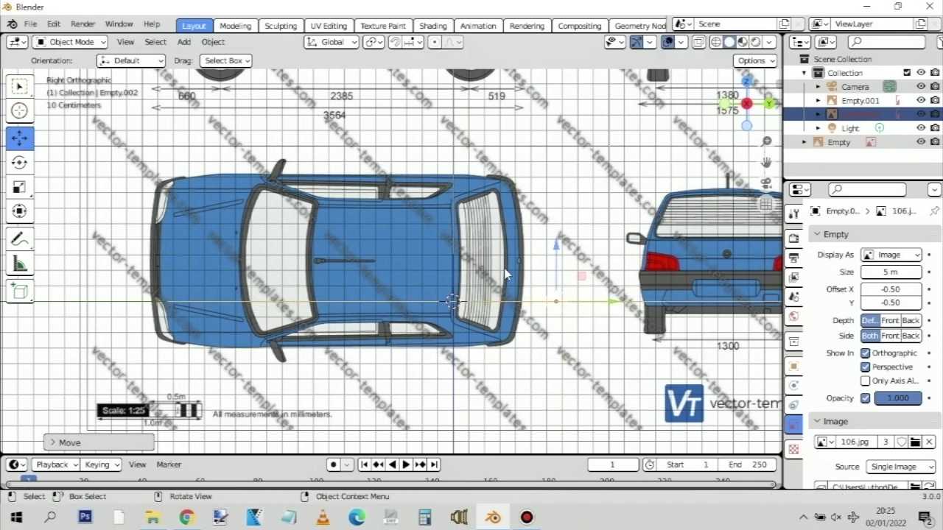
{"action": "scroll", "coordinate": [507, 270], "scroll_direction": "down", "scroll_amount": 2}
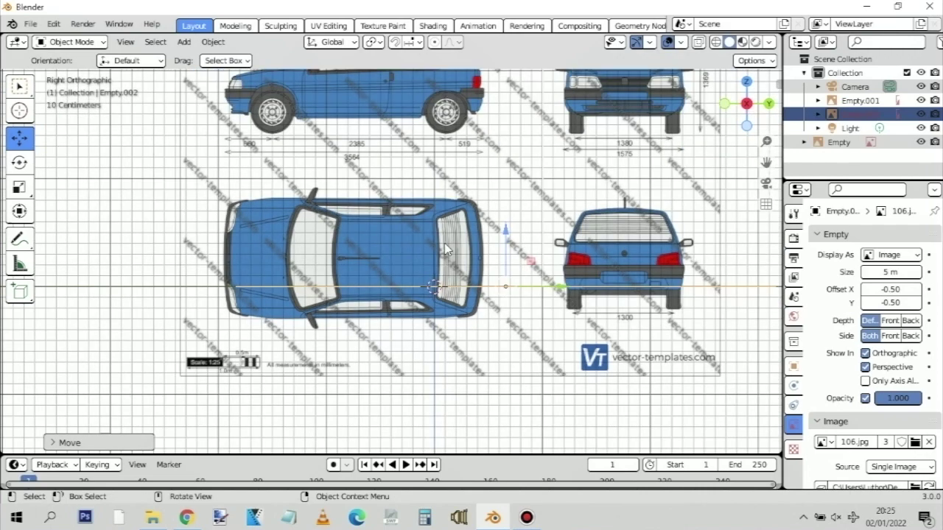
{"action": "middle_click_drag", "start_coordinate": [501, 231], "coordinate": [103, 152]}
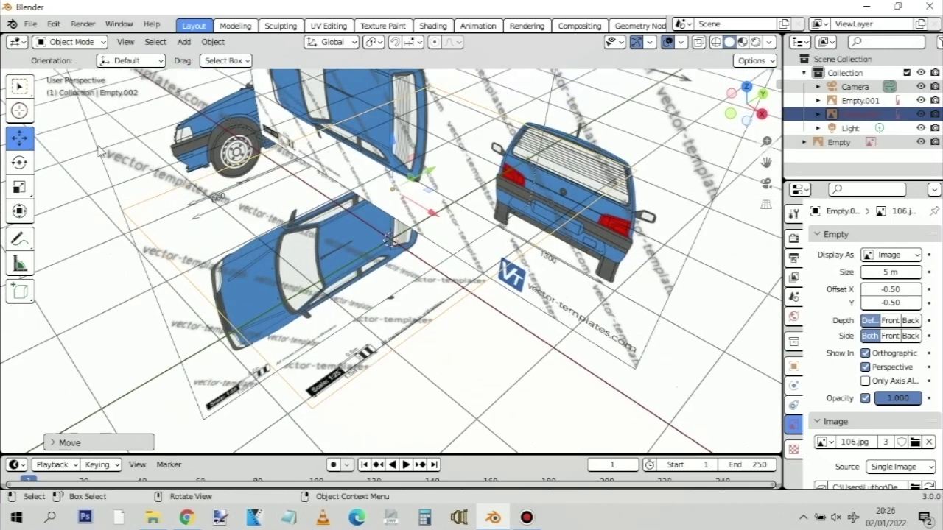
Shift the side-view Empty twice in Right view, about 5 mm in Y and 2 mm in Z
{"action": "left_click", "coordinate": [95, 148]}
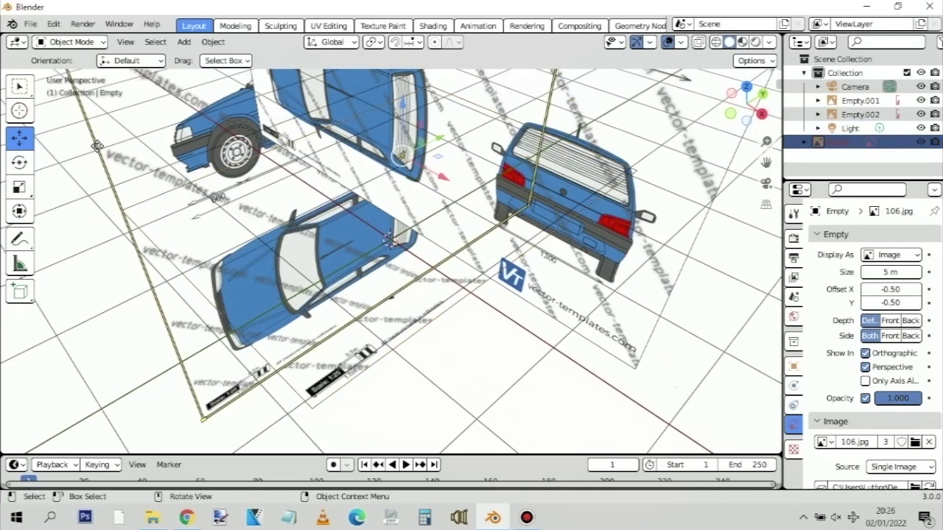
{"action": "key", "text": "KP_3"}
{"action": "key", "text": "g"}
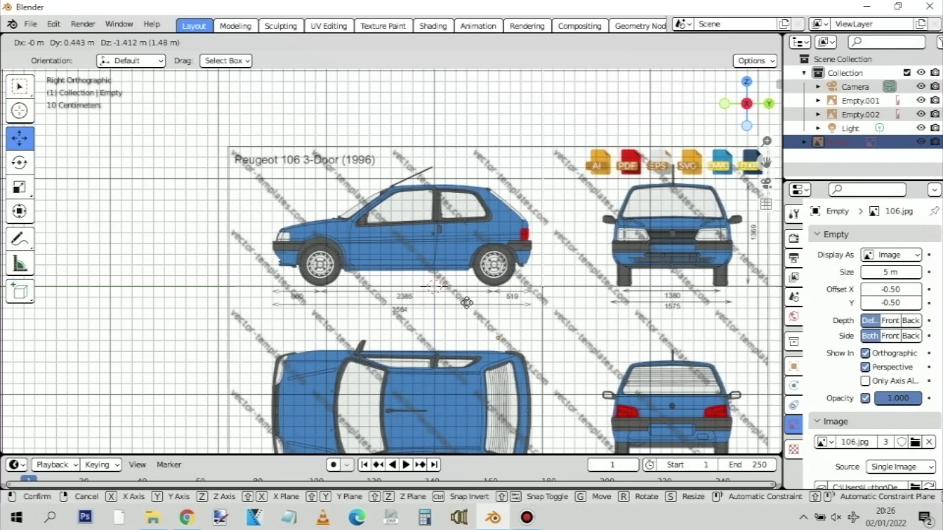
{"action": "left_click", "coordinate": [468, 303]}
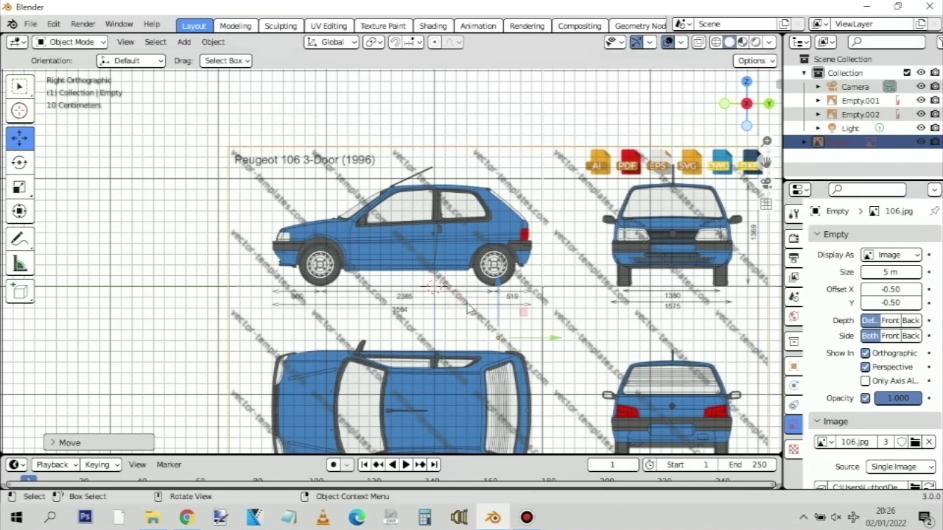
{"action": "scroll", "coordinate": [467, 303], "scroll_direction": "up", "scroll_amount": 8}
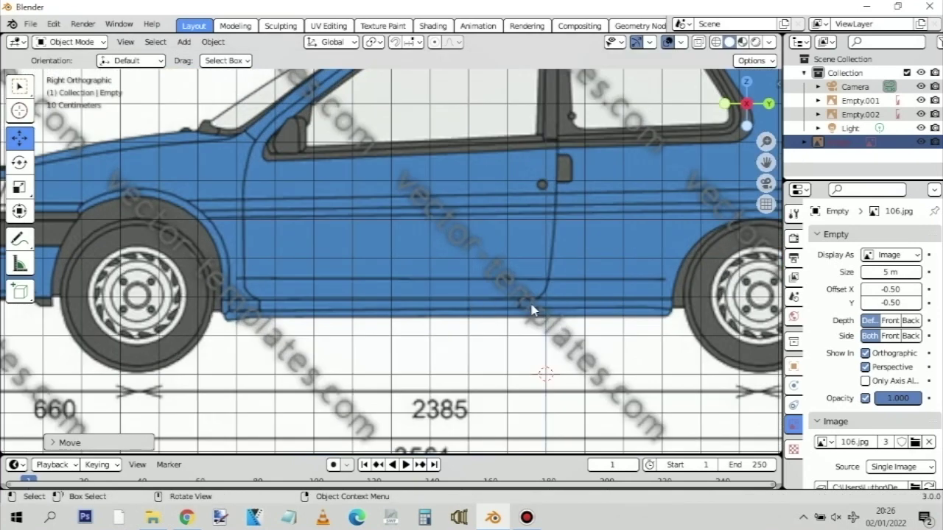
{"action": "key", "text": "g"}
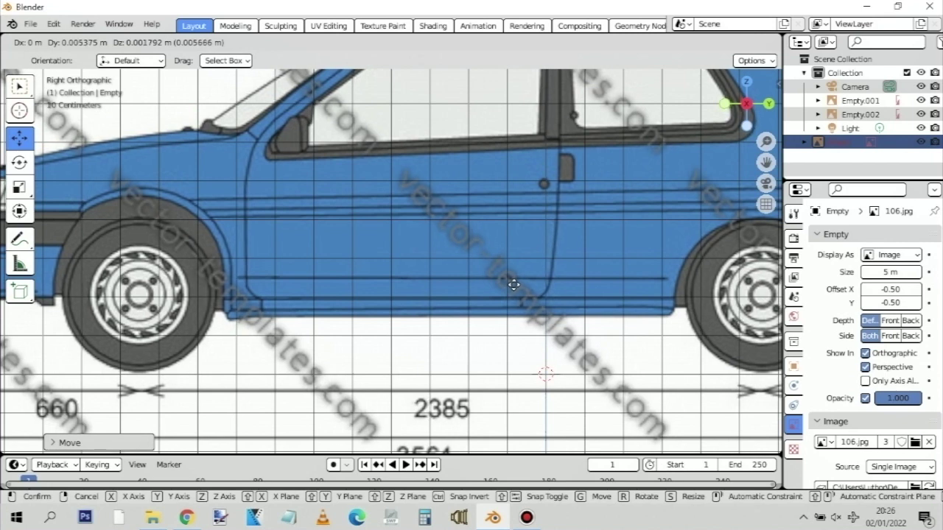
{"action": "left_click", "coordinate": [516, 291]}
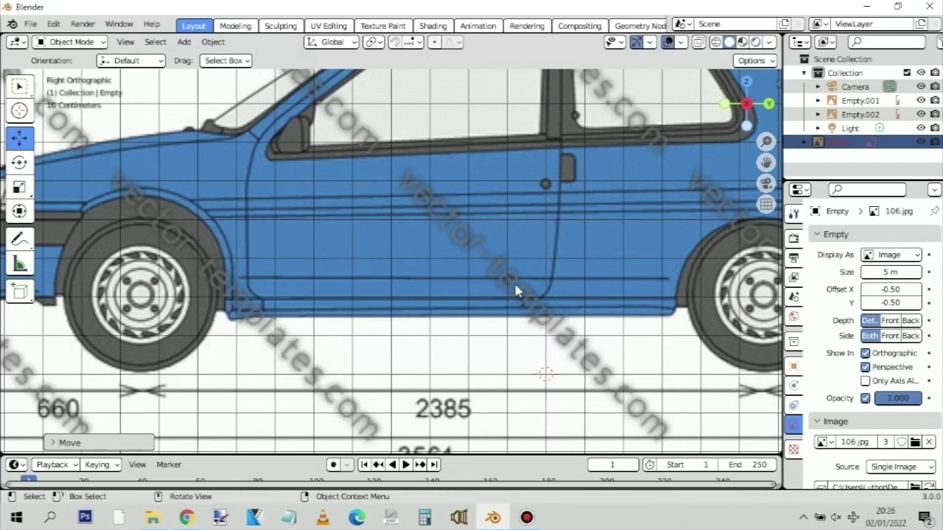
{"action": "key", "text": "KP_7"}
{"action": "scroll", "coordinate": [345, 260], "scroll_direction": "down", "scroll_amount": 1}
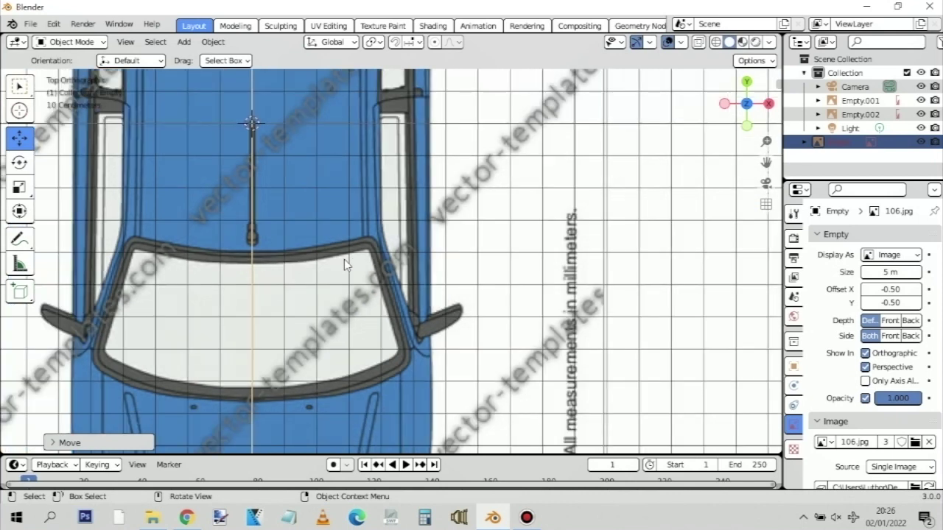
Shift the Empty blueprint about 2.6 mm along X in Top view, then zoom out
{"action": "scroll", "coordinate": [344, 259], "scroll_direction": "down", "scroll_amount": 1}
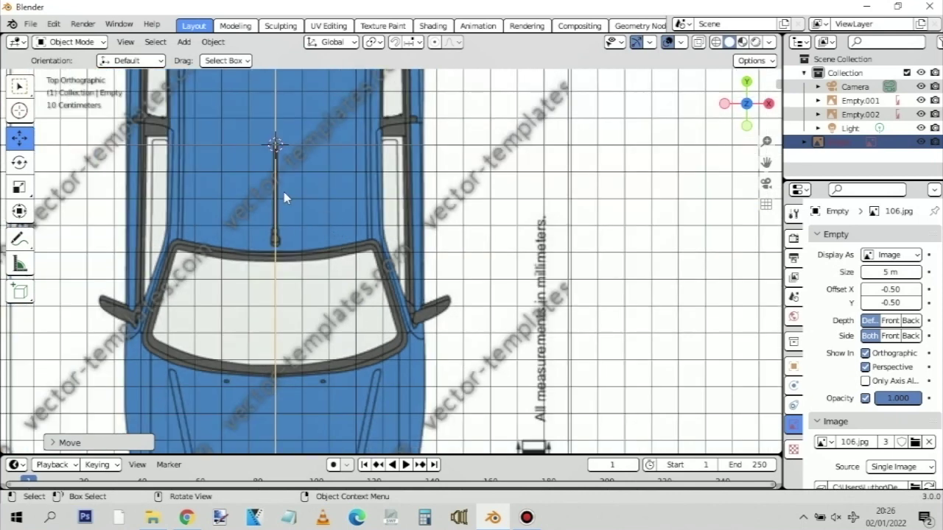
{"action": "key", "text": "g"}
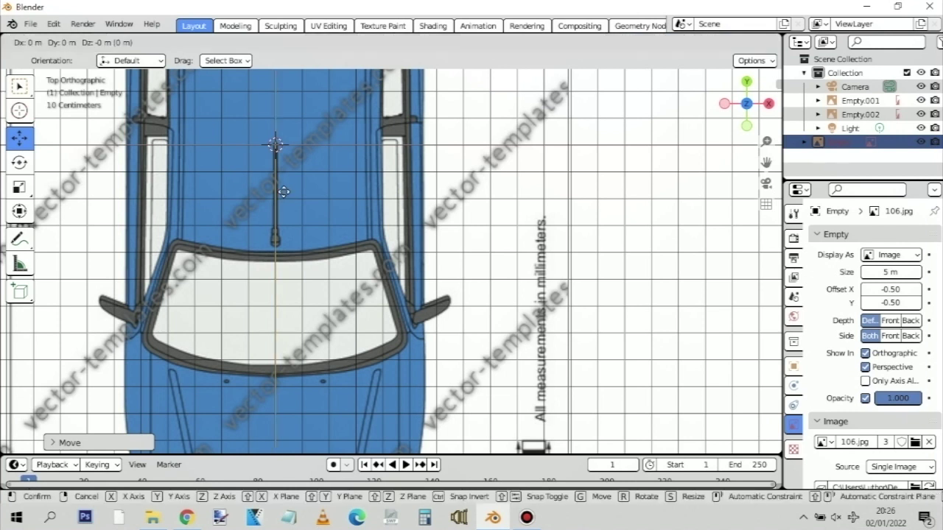
{"action": "key", "text": "y"}
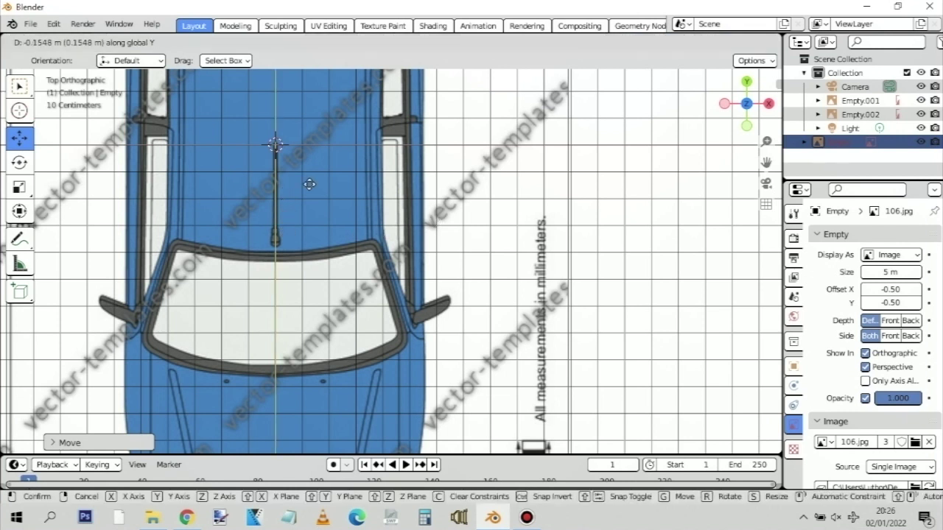
{"action": "right_click", "coordinate": [278, 218]}
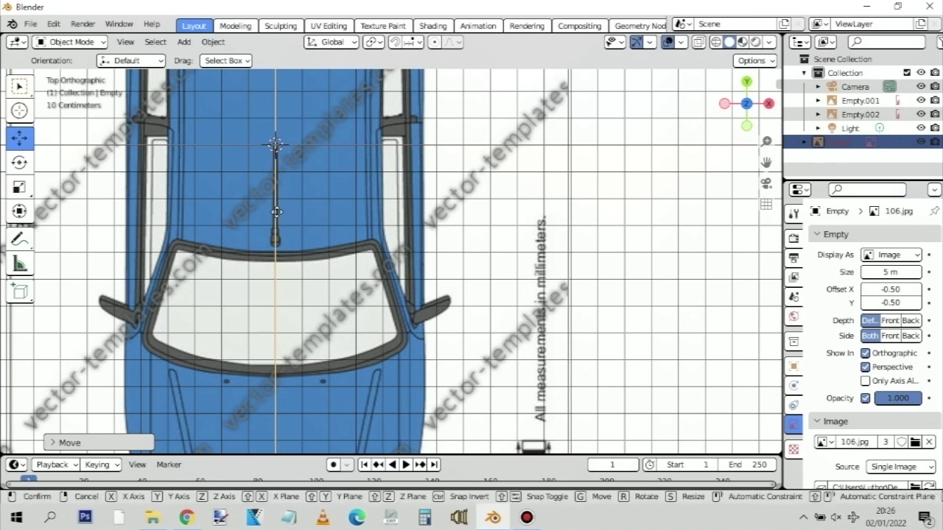
{"action": "key", "text": "g"}
{"action": "key", "text": "x"}
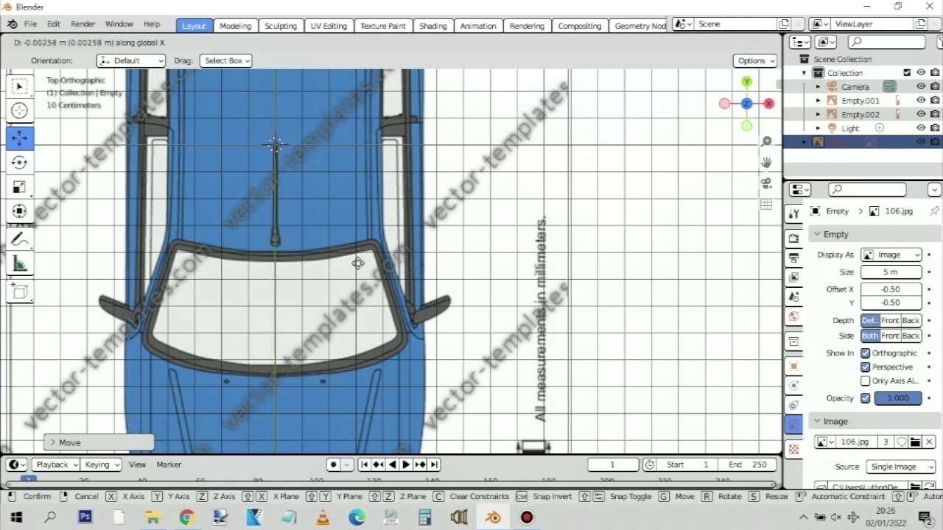
{"action": "left_click", "coordinate": [367, 273]}
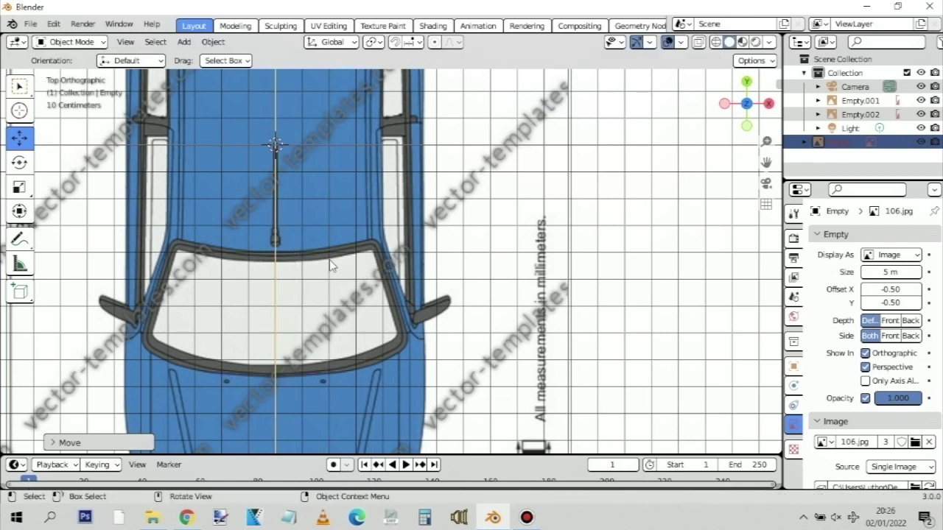
{"action": "scroll", "coordinate": [501, 252], "scroll_direction": "down", "scroll_amount": 3}
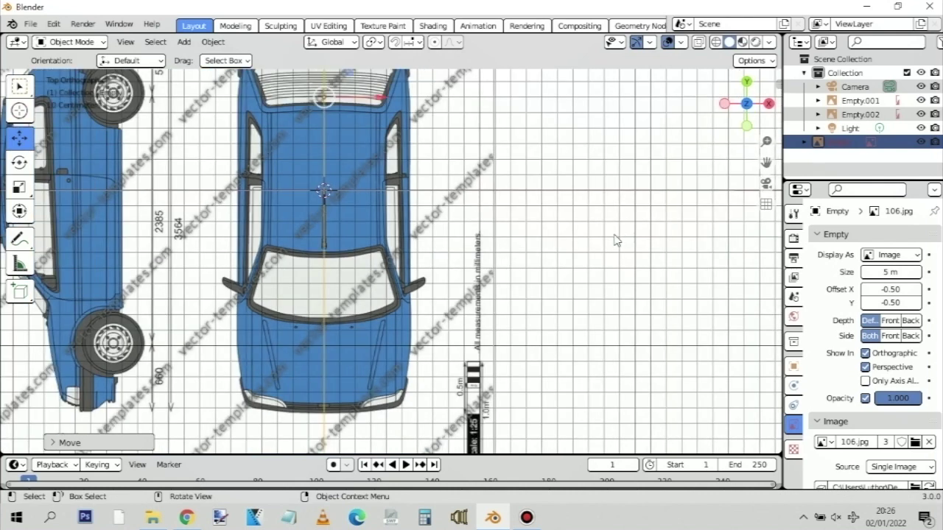
{"action": "scroll", "coordinate": [601, 240], "scroll_direction": "down", "scroll_amount": 5}
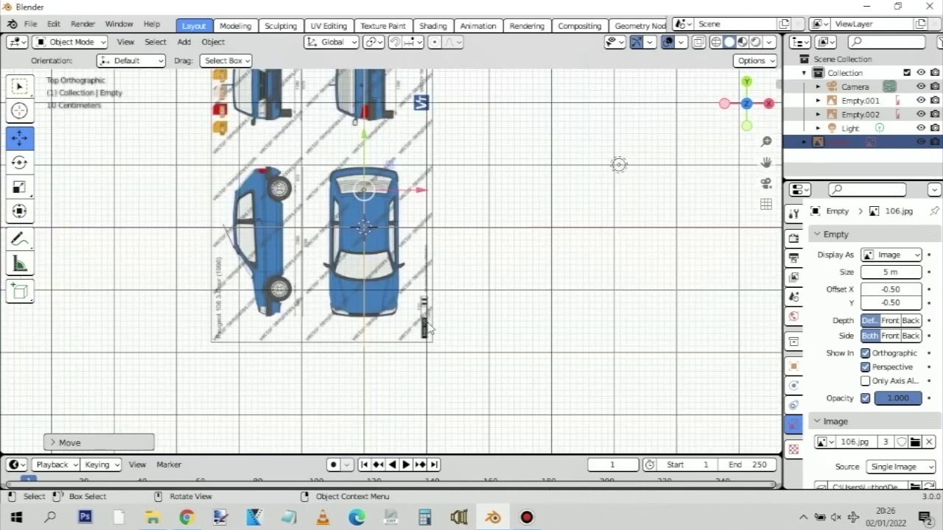
Select Empty.002 and slide it along Y to line its car up with the origin
{"action": "left_click", "coordinate": [427, 317]}
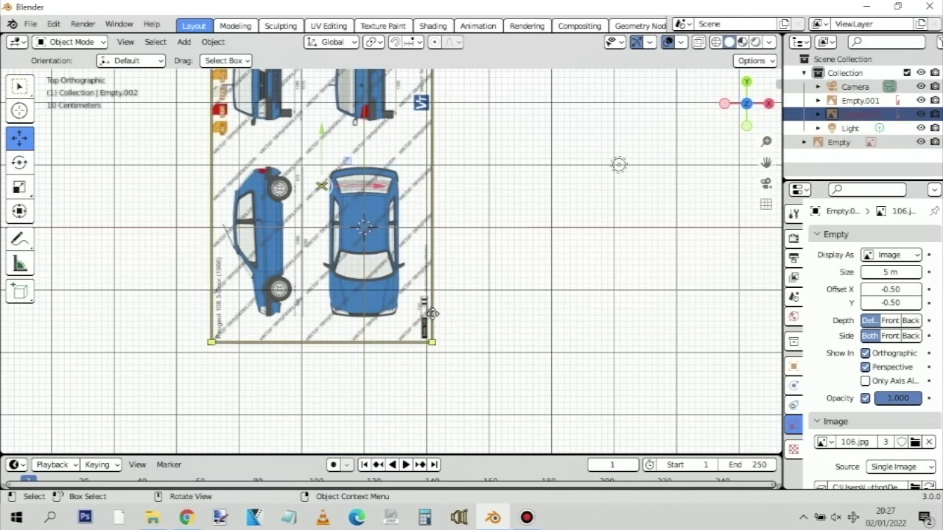
{"action": "scroll", "coordinate": [376, 240], "scroll_direction": "up", "scroll_amount": 6}
{"action": "scroll", "coordinate": [374, 236], "scroll_direction": "up", "scroll_amount": 3}
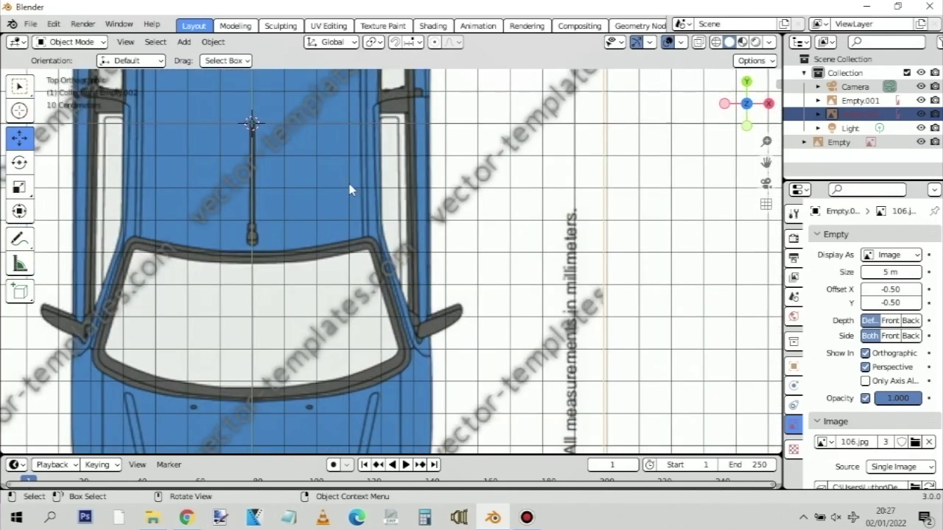
{"action": "scroll", "coordinate": [396, 259], "scroll_direction": "up", "scroll_amount": 2}
{"action": "middle_click_drag", "start_coordinate": [396, 259], "coordinate": [410, 280], "text": "shift"}
{"action": "key", "text": "g"}
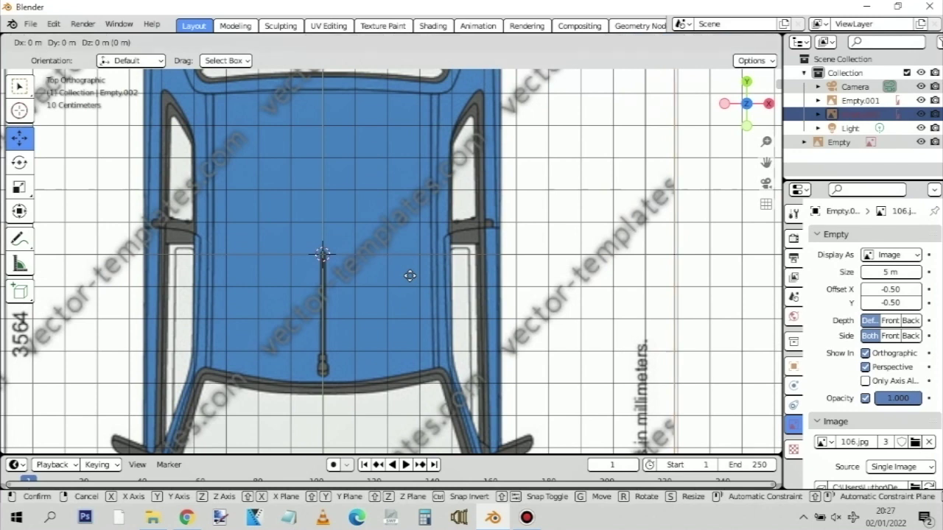
{"action": "key", "text": "y"}
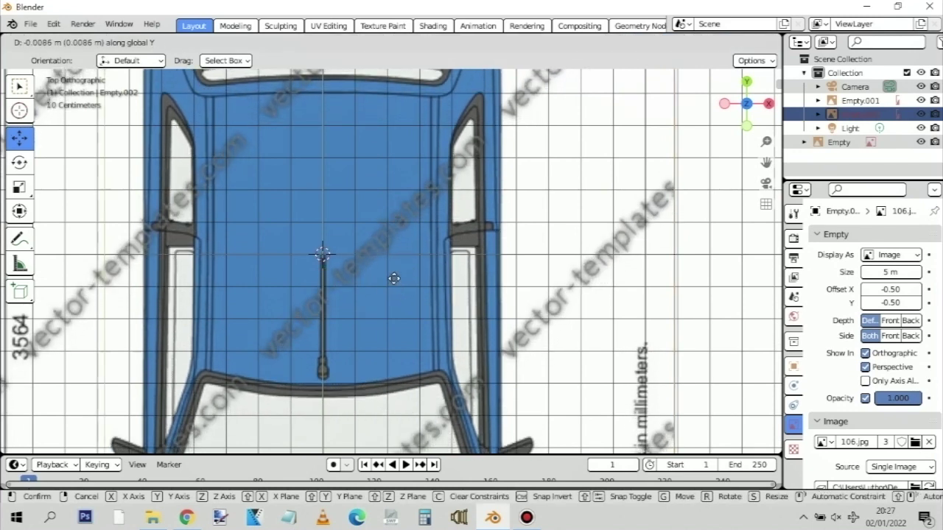
{"action": "left_click", "coordinate": [394, 280]}
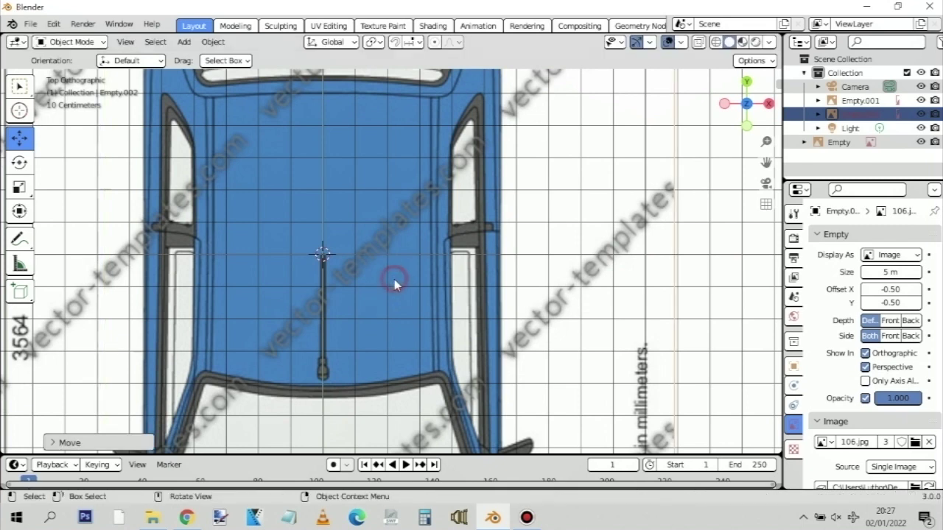
Check Empty.002's alignment from the right, top and front views
{"action": "key", "text": "KP_3"}
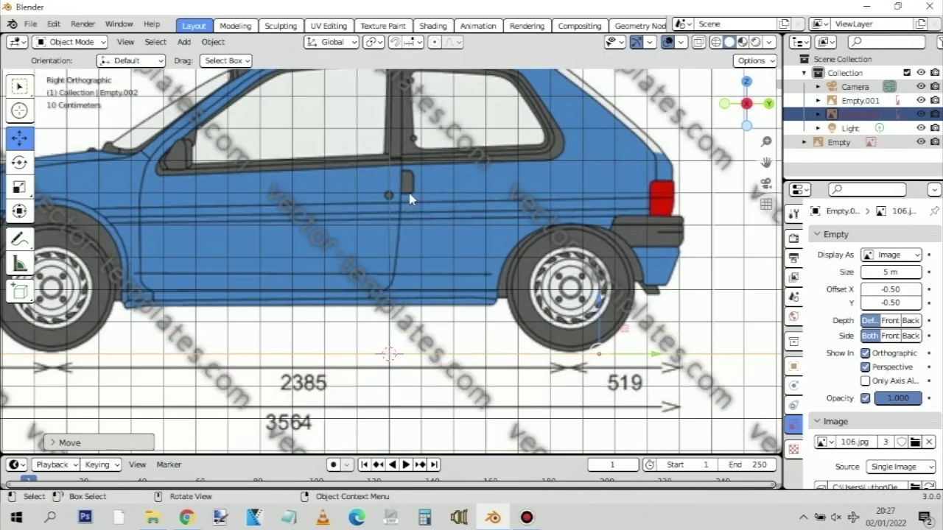
{"action": "middle_click_drag", "start_coordinate": [436, 221], "coordinate": [435, 261], "text": "shift"}
{"action": "scroll", "coordinate": [437, 262], "scroll_direction": "up", "scroll_amount": 4, "text": "shift"}
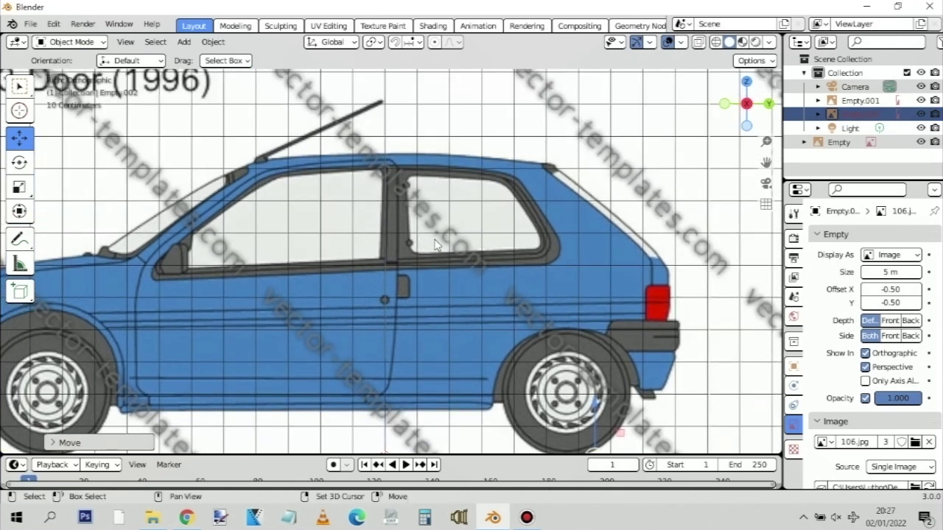
{"action": "middle_click_drag", "start_coordinate": [438, 244], "coordinate": [463, 212], "text": "shift"}
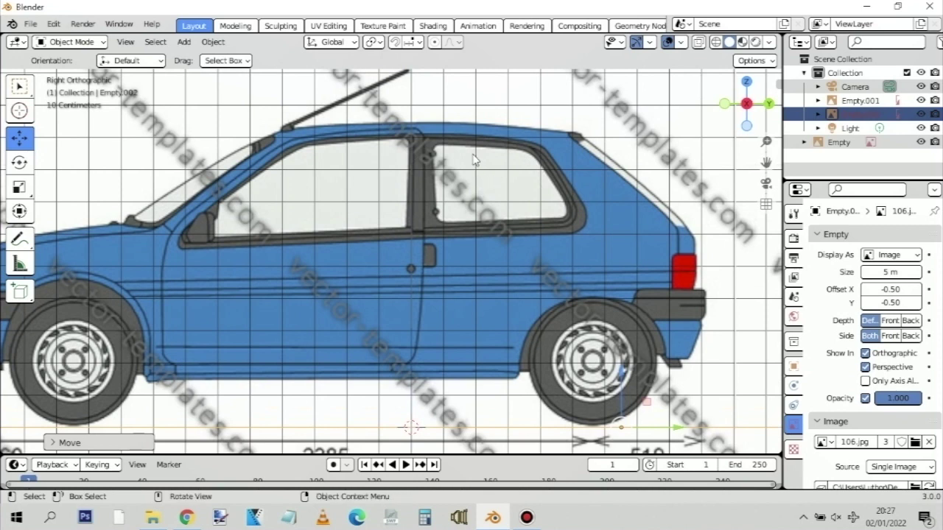
{"action": "key", "text": "KP_7"}
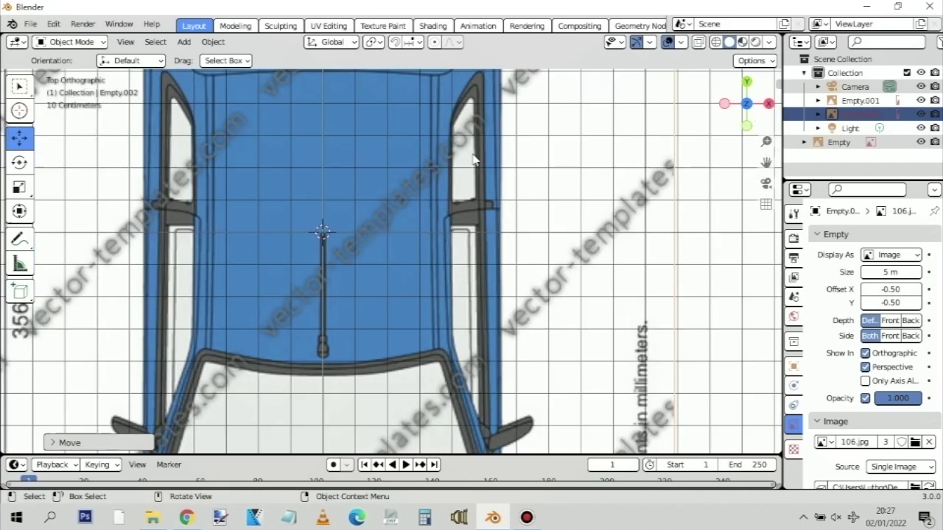
{"action": "key", "text": "KP_1"}
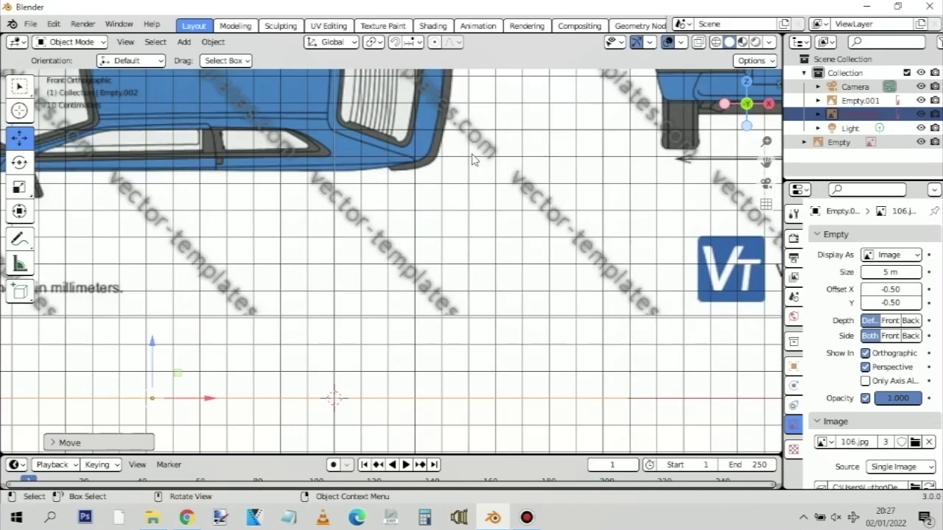
Select Empty.001 and reposition it from above in three grab moves to centre the car
{"action": "scroll", "coordinate": [474, 160], "scroll_direction": "down", "scroll_amount": 3}
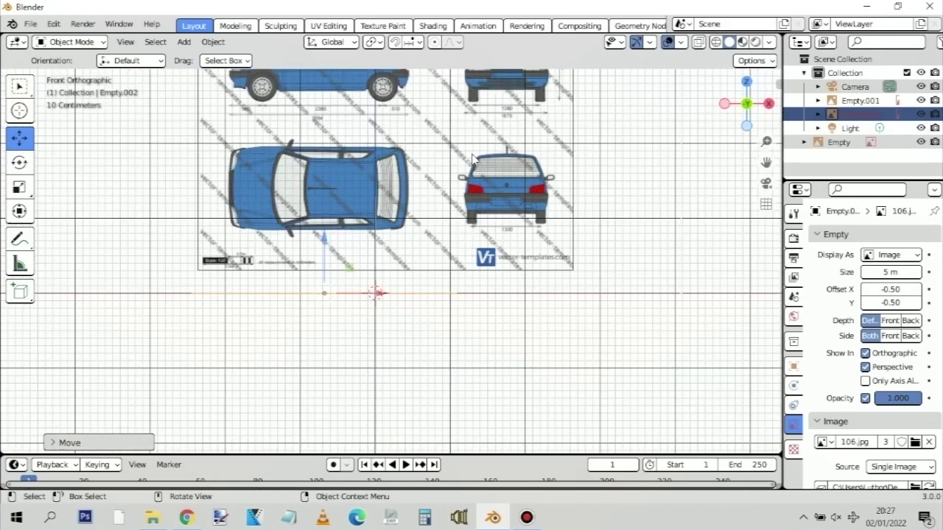
{"action": "left_click", "coordinate": [572, 165]}
{"action": "scroll", "coordinate": [480, 173], "scroll_direction": "up", "scroll_amount": 3}
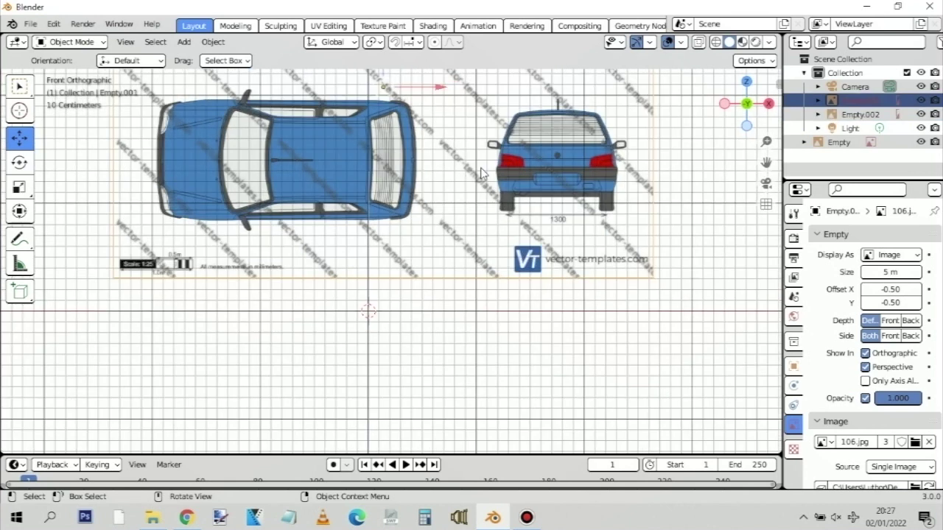
{"action": "scroll", "coordinate": [481, 174], "scroll_direction": "up", "scroll_amount": 1}
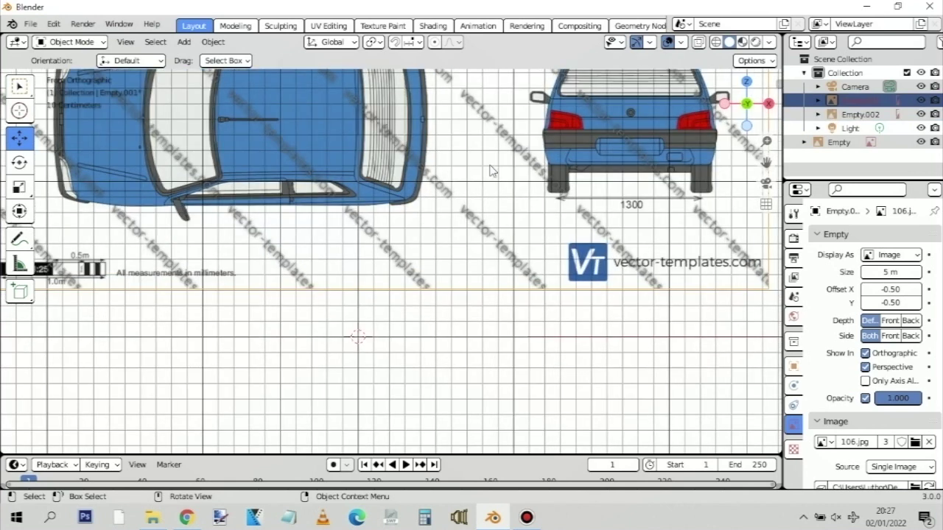
{"action": "key", "text": "g"}
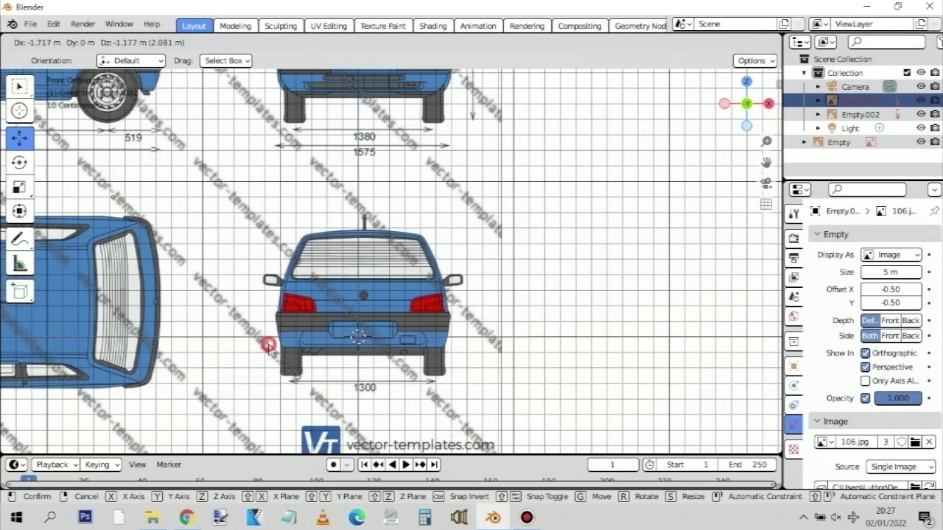
{"action": "left_click", "coordinate": [269, 344]}
{"action": "key", "text": "g"}
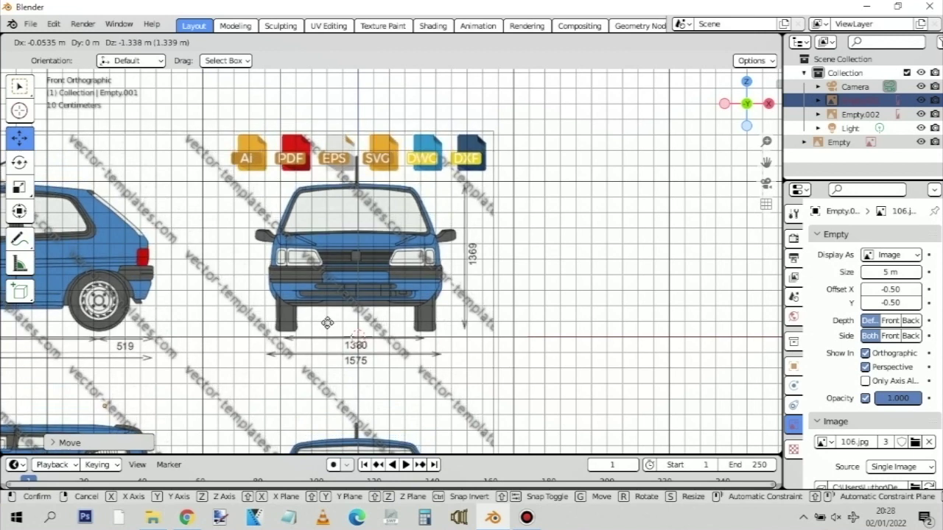
{"action": "left_click", "coordinate": [329, 326]}
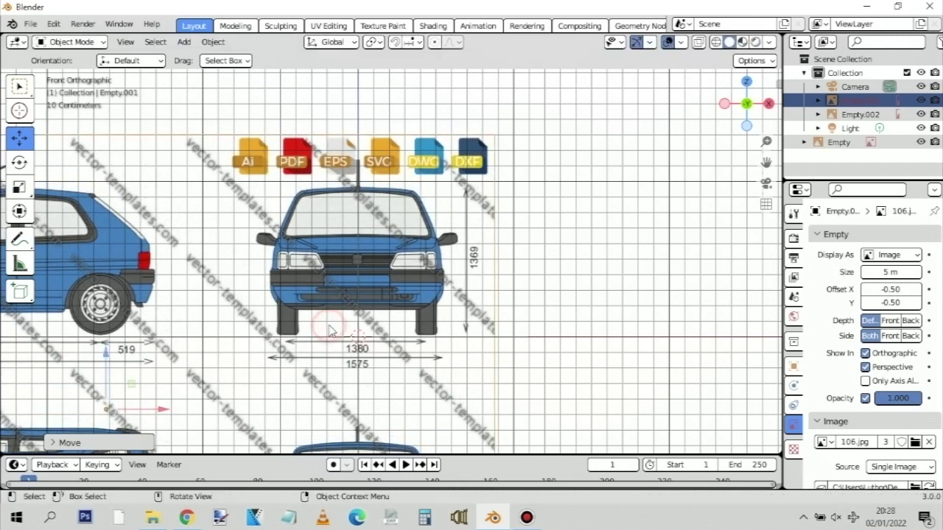
{"action": "scroll", "coordinate": [328, 321], "scroll_direction": "up", "scroll_amount": 4}
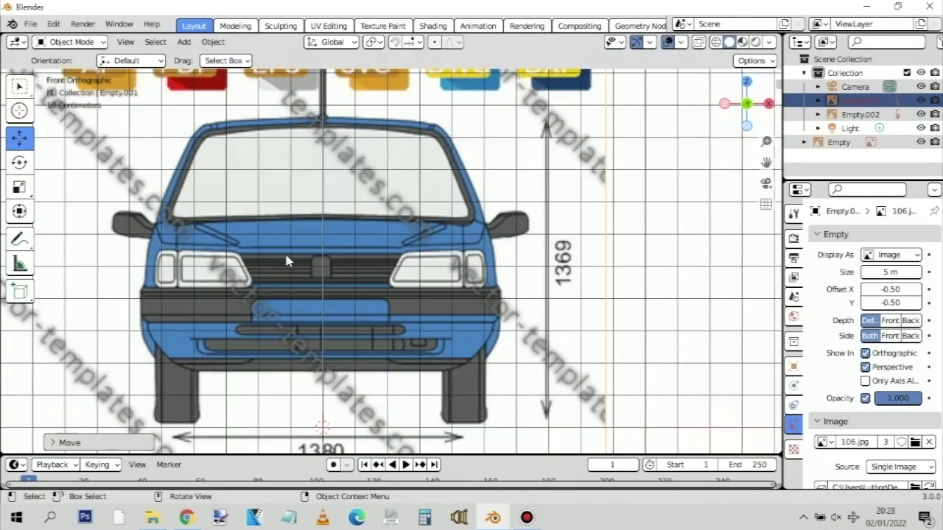
{"action": "middle_click_drag", "start_coordinate": [280, 240], "coordinate": [324, 215], "text": "shift"}
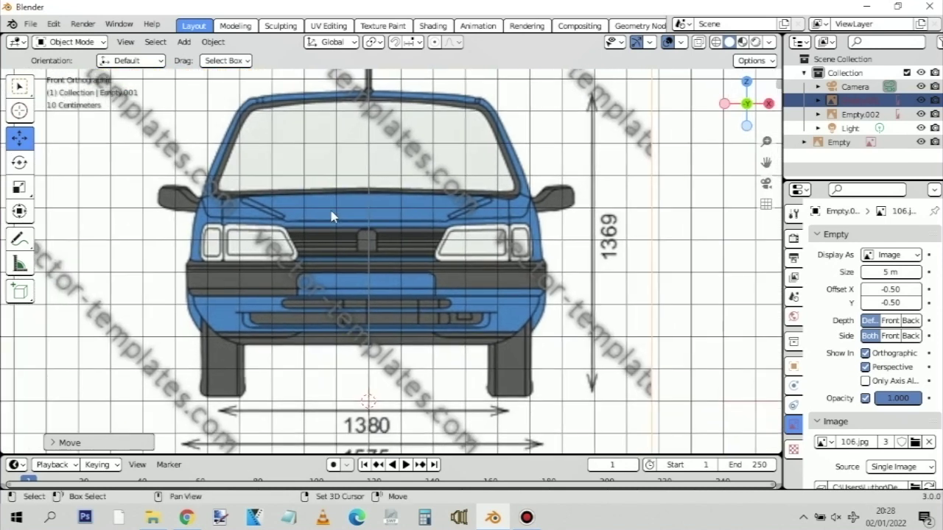
{"action": "key", "text": "g"}
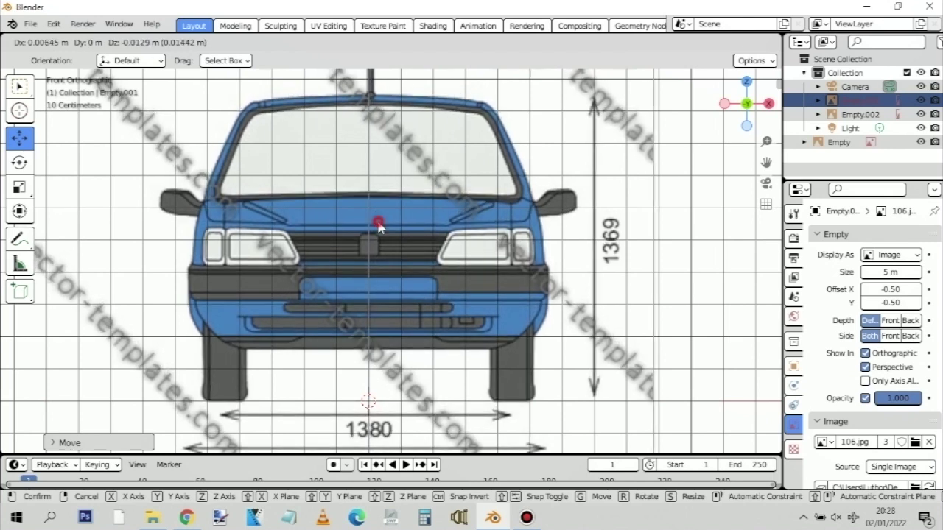
{"action": "left_click", "coordinate": [378, 227]}
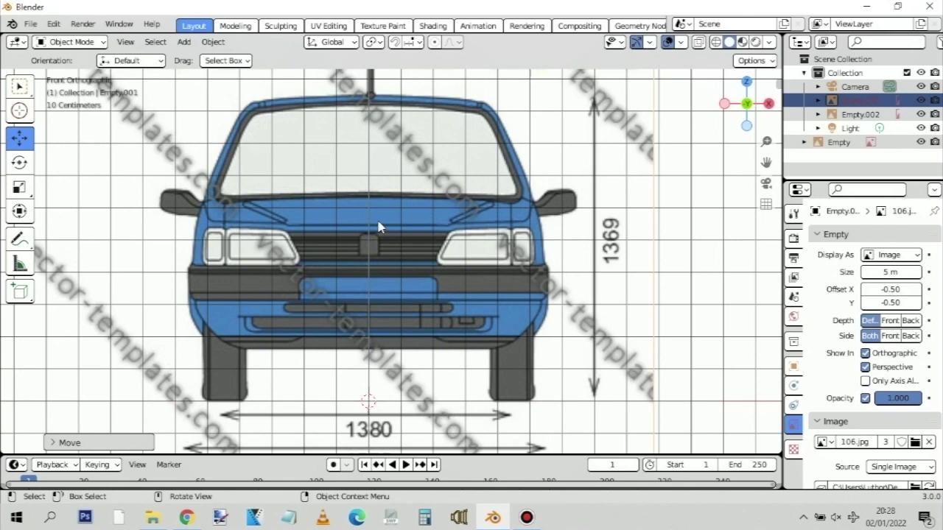
Check the blueprint alignment through right, front and top orthographic views
{"action": "scroll", "coordinate": [376, 190], "scroll_direction": "down", "scroll_amount": 1}
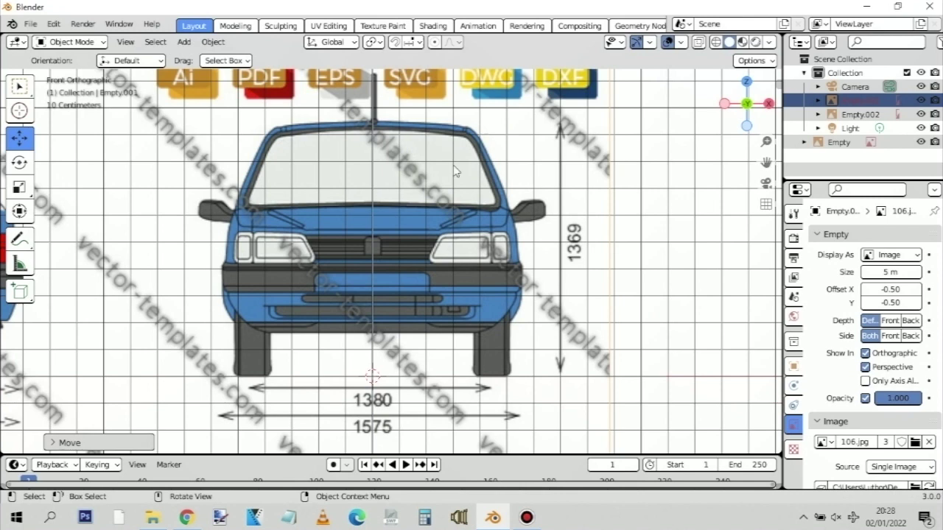
{"action": "scroll", "coordinate": [351, 193], "scroll_direction": "up", "scroll_amount": 2}
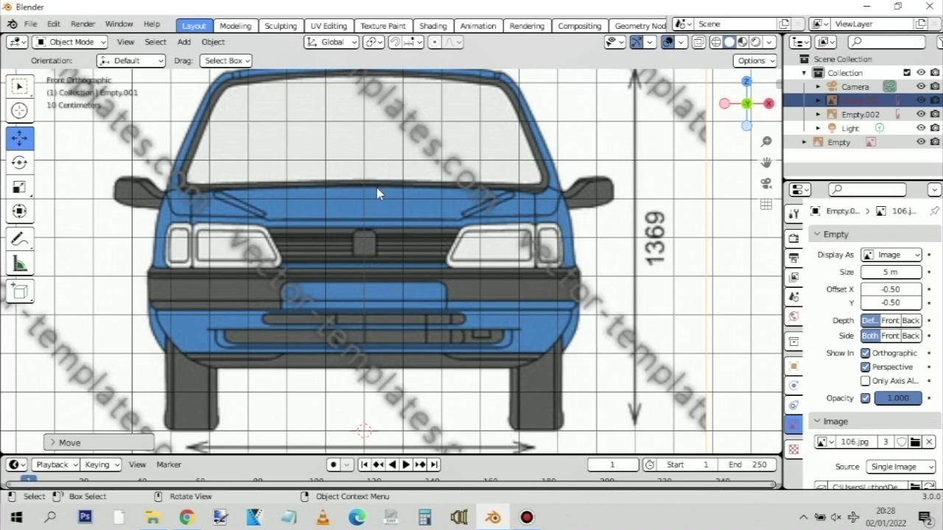
{"action": "key", "text": "KP_3"}
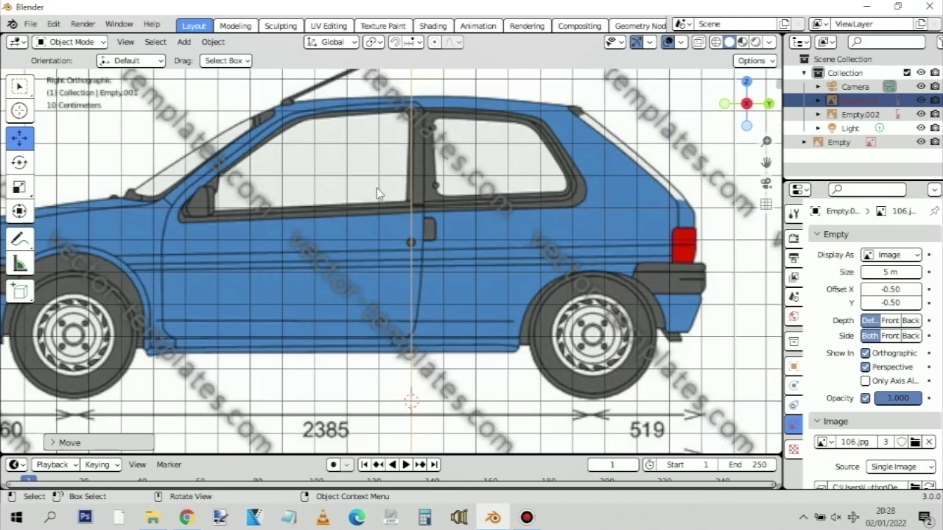
{"action": "key", "text": "grave"}
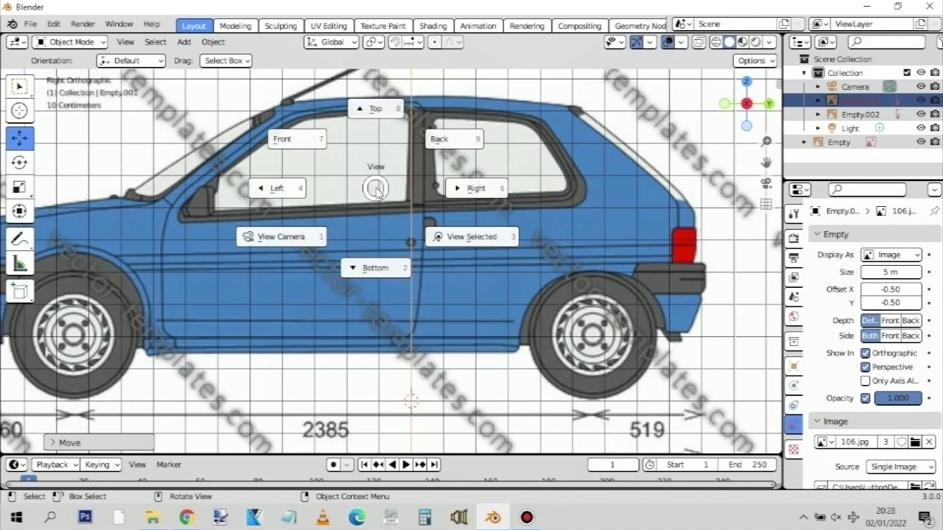
{"action": "left_click", "coordinate": [616, 274]}
{"action": "key", "text": "KP_1"}
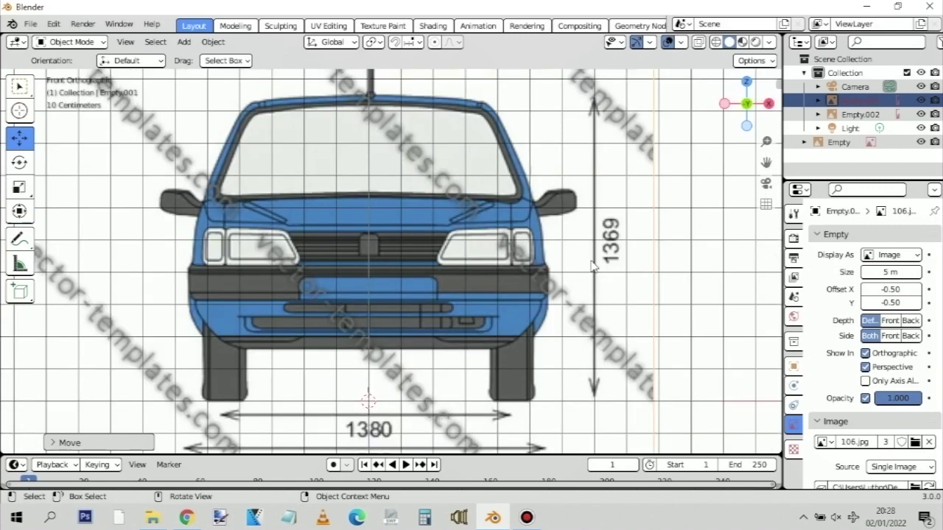
{"action": "key", "text": "KP_3"}
{"action": "key", "text": "KP_7"}
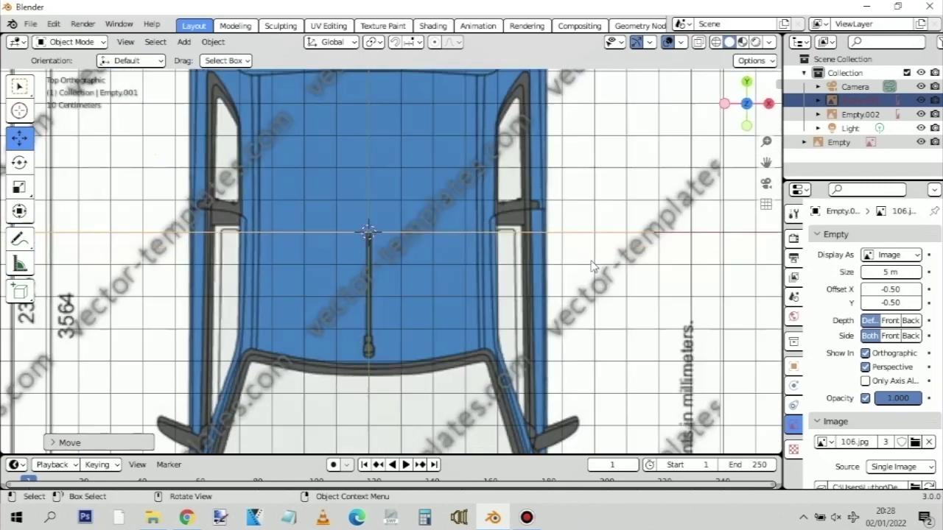
{"action": "scroll", "coordinate": [582, 261], "scroll_direction": "down", "scroll_amount": 6}
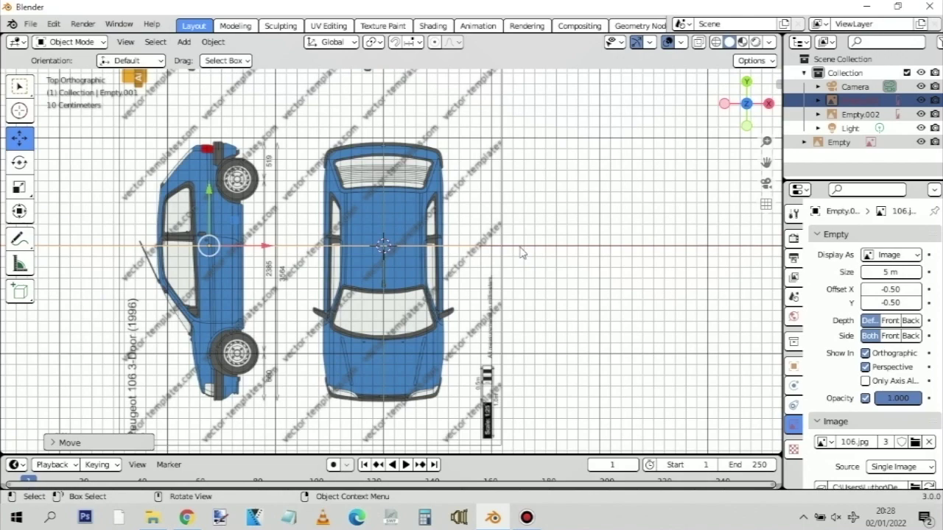
{"action": "scroll", "coordinate": [572, 261], "scroll_direction": "down", "scroll_amount": 2}
Orbit into a perspective view and select the standing Empty.001 plane
{"action": "middle_click_drag", "start_coordinate": [572, 260], "coordinate": [439, 172]}
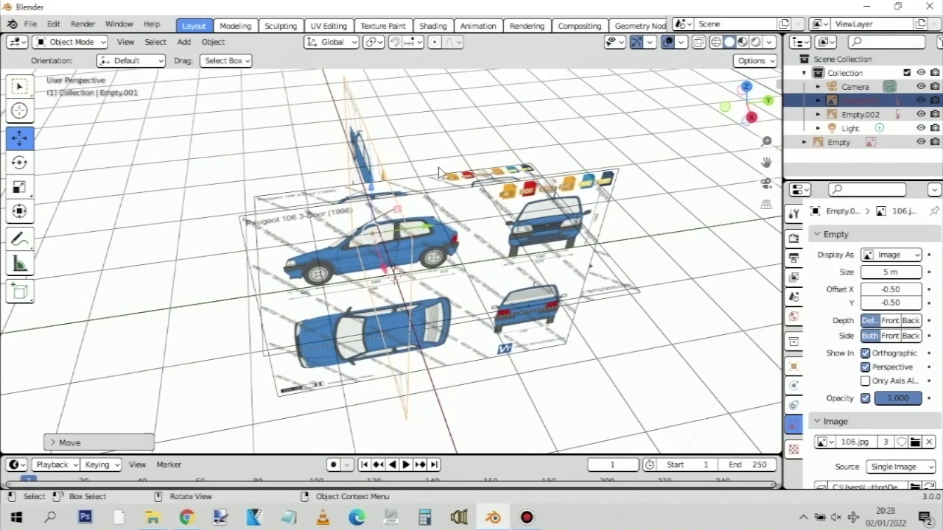
{"action": "middle_click_drag", "start_coordinate": [235, 153], "coordinate": [270, 164]}
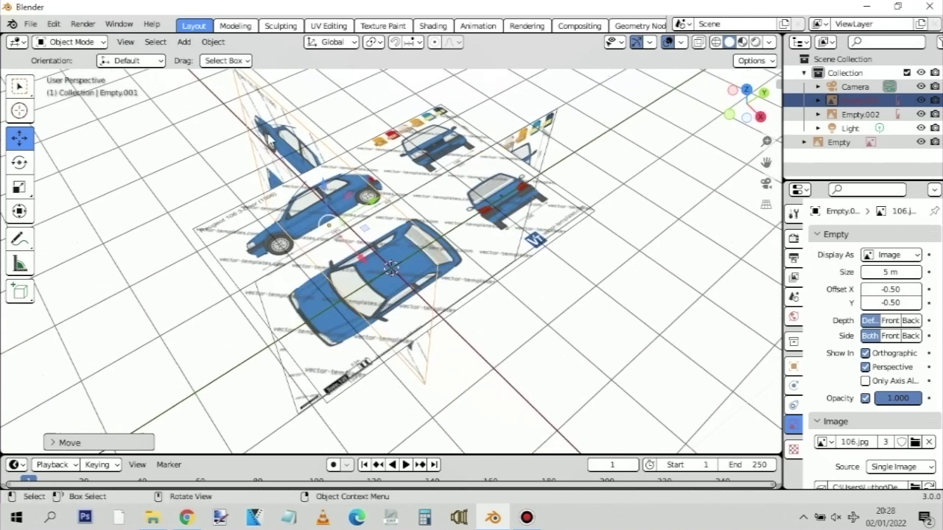
{"action": "left_click", "coordinate": [310, 132]}
{"action": "left_click", "coordinate": [310, 132]}
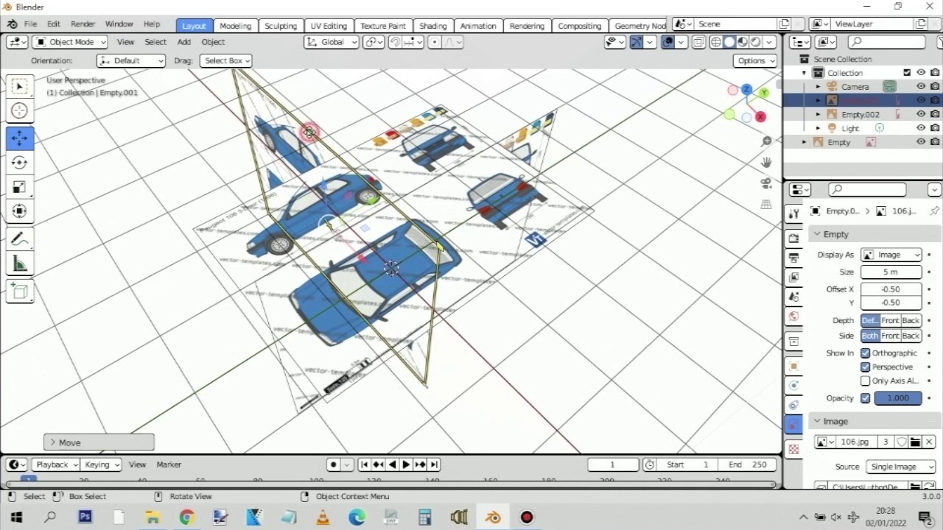
{"action": "left_click", "coordinate": [630, 157]}
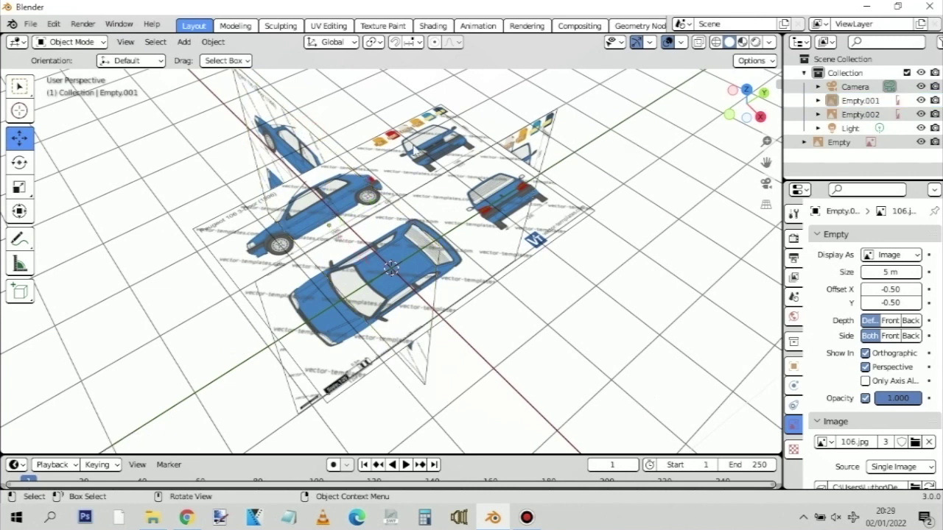
{"action": "left_click", "coordinate": [324, 142]}
{"action": "left_click", "coordinate": [318, 138]}
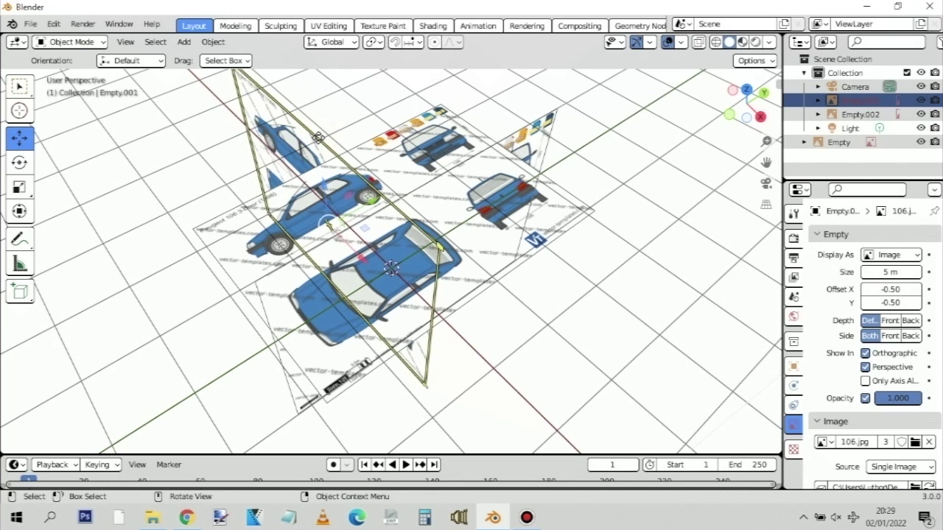
Slide Empty.001 along global Y to stand at one end of the car blueprints
{"action": "key", "text": "g"}
{"action": "key", "text": "y"}
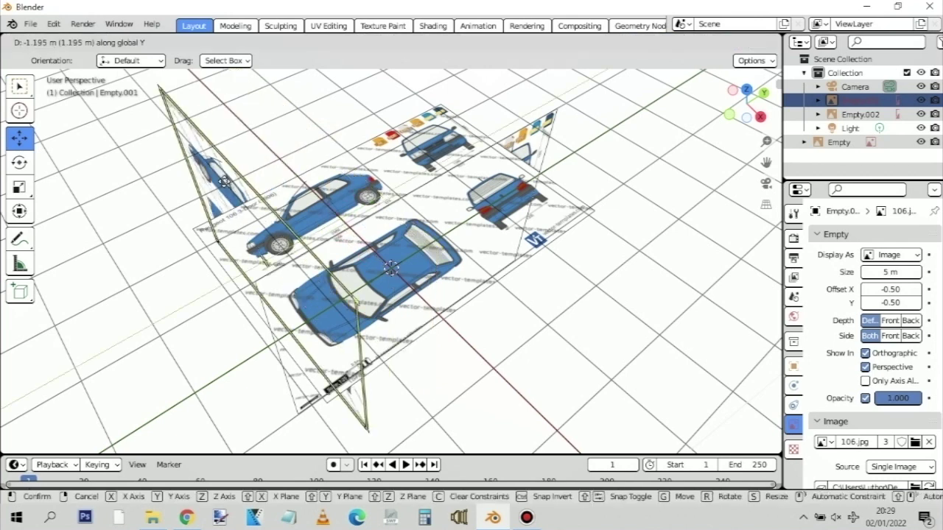
{"action": "left_click", "coordinate": [201, 190]}
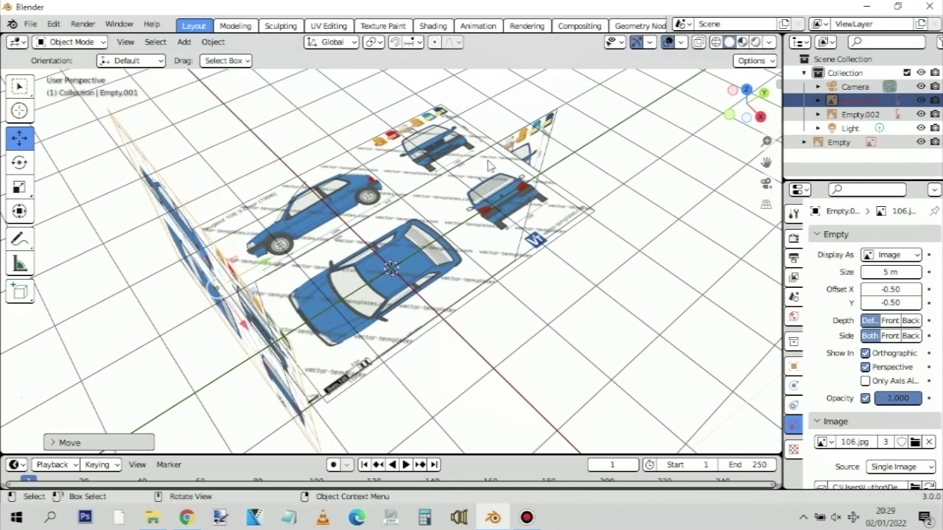
{"action": "middle_click_drag", "start_coordinate": [502, 255], "coordinate": [496, 186]}
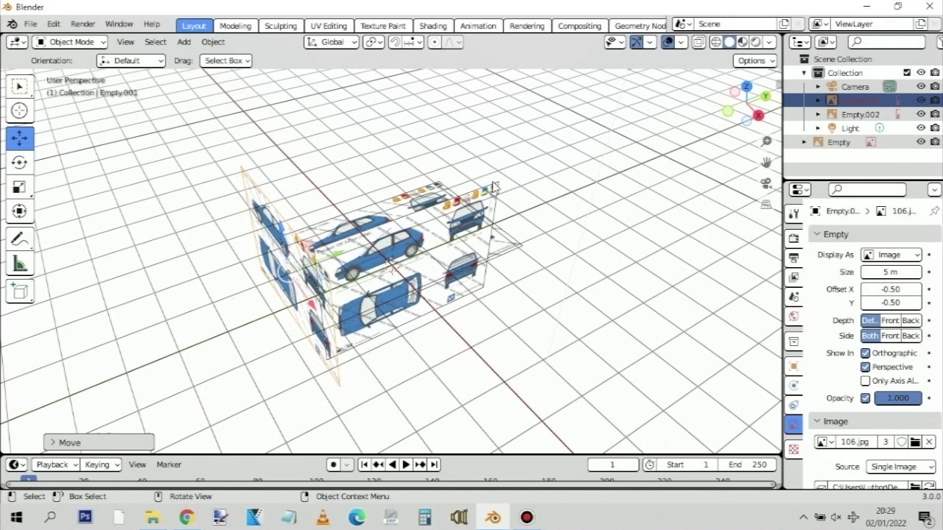
Move the Empty blueprint about -2.95 m along the X axis
{"action": "left_click", "coordinate": [492, 182]}
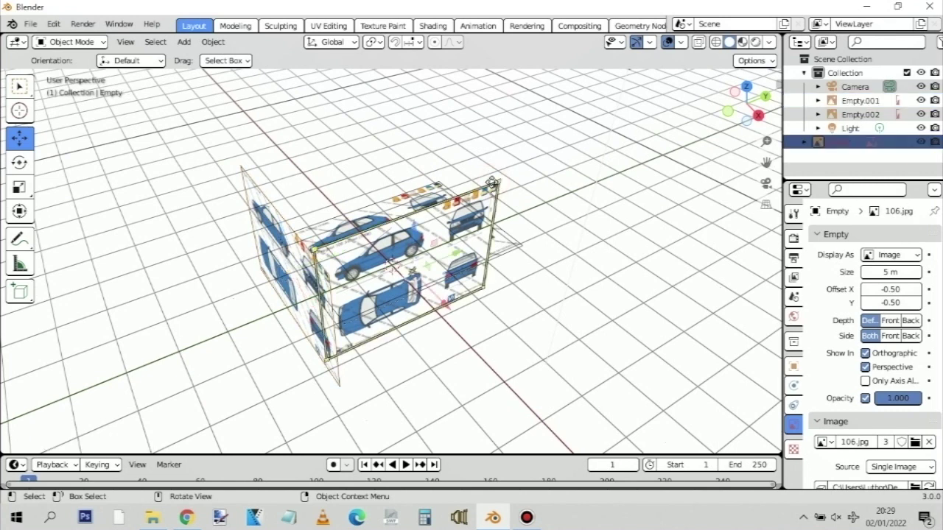
{"action": "key", "text": "g"}
{"action": "key", "text": "x"}
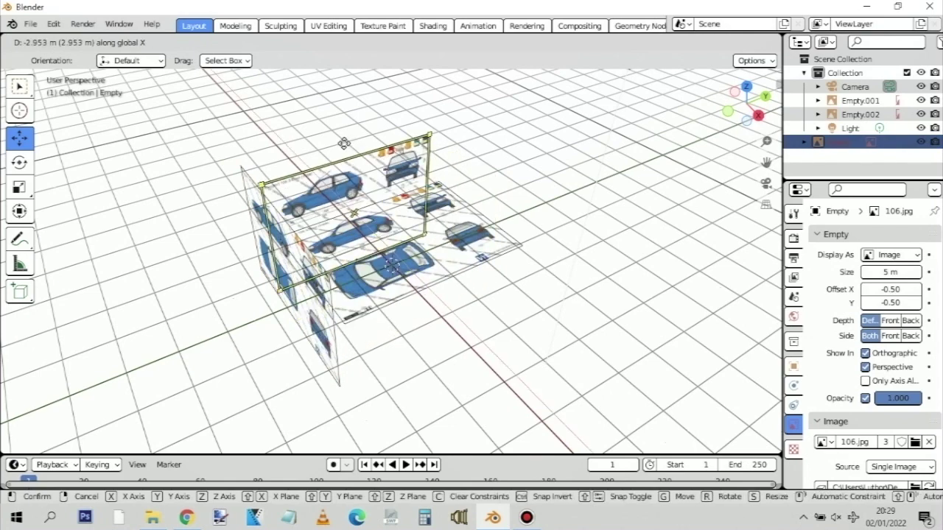
{"action": "left_click", "coordinate": [330, 140]}
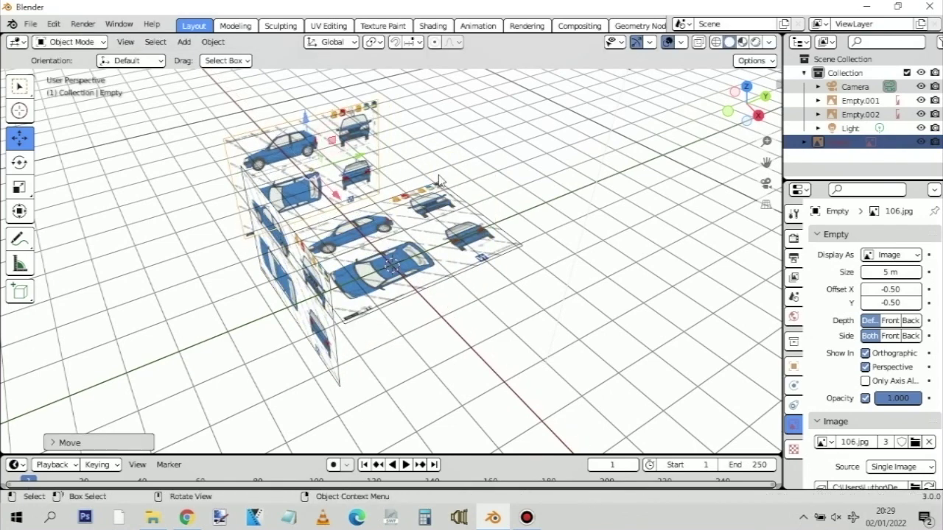
{"action": "middle_click_drag", "start_coordinate": [441, 181], "coordinate": [458, 157]}
Lower the flat Empty.002 top-view blueprint about 1.95 m along Z, beneath the standing blueprints
{"action": "left_click", "coordinate": [486, 242]}
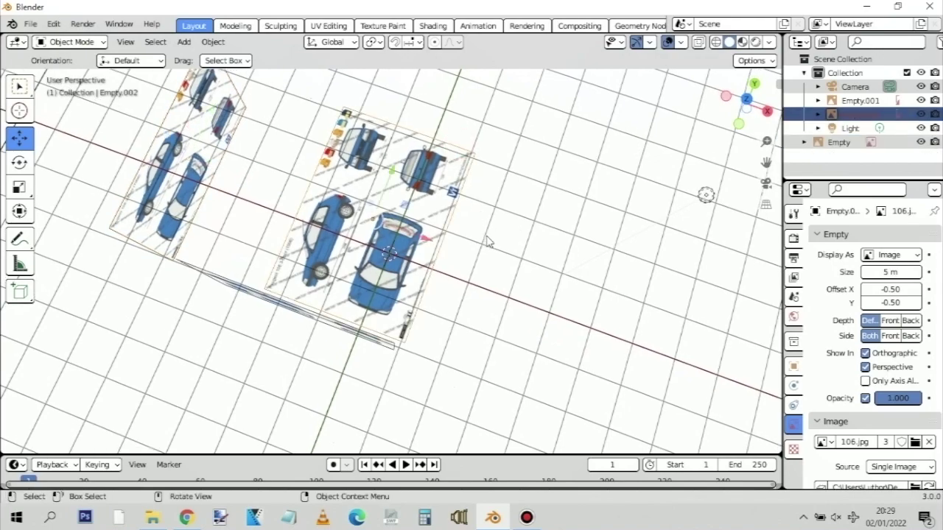
{"action": "middle_click_drag", "start_coordinate": [487, 242], "coordinate": [433, 138]}
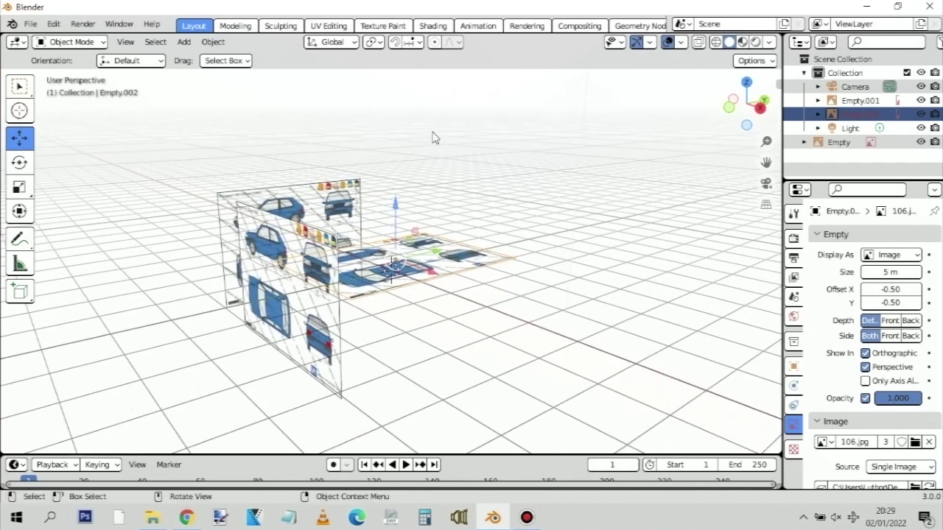
{"action": "key", "text": "g"}
{"action": "key", "text": "z"}
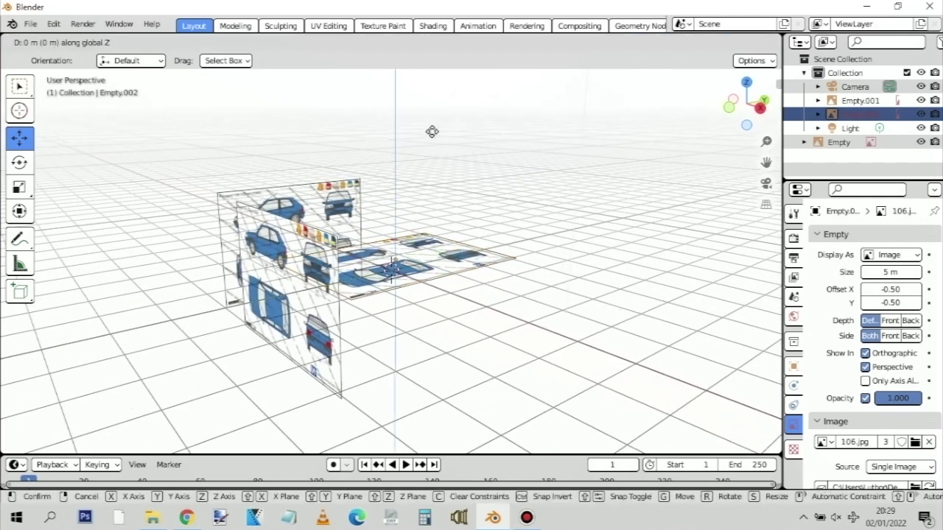
{"action": "left_click", "coordinate": [430, 203]}
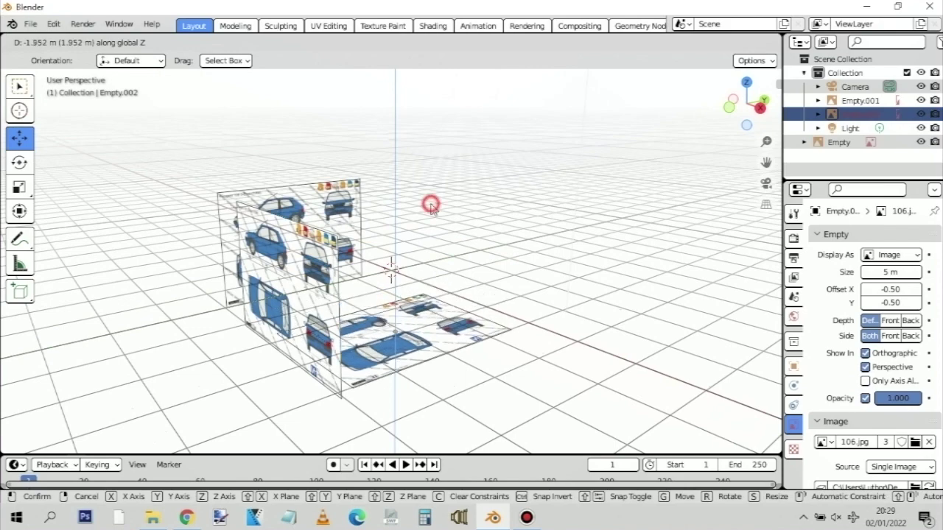
{"action": "middle_click_drag", "start_coordinate": [523, 183], "coordinate": [711, 166]}
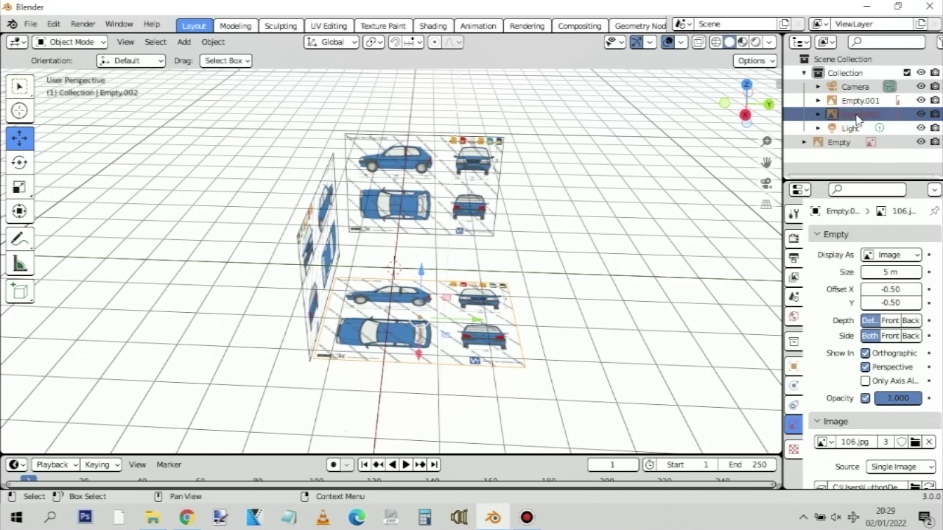
Rename Empty.002 to TopRef and check which blueprint it shows
{"action": "double_click", "coordinate": [858, 117]}
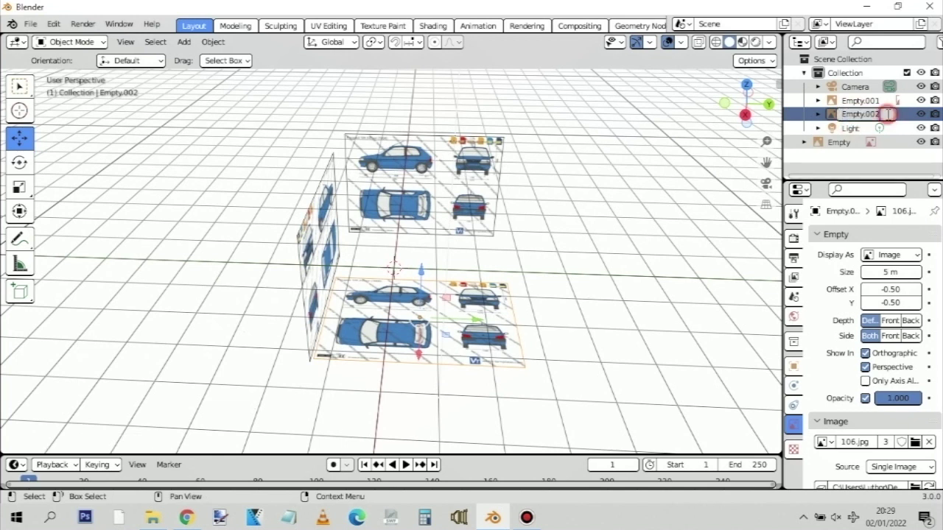
{"action": "type", "text": "T"}
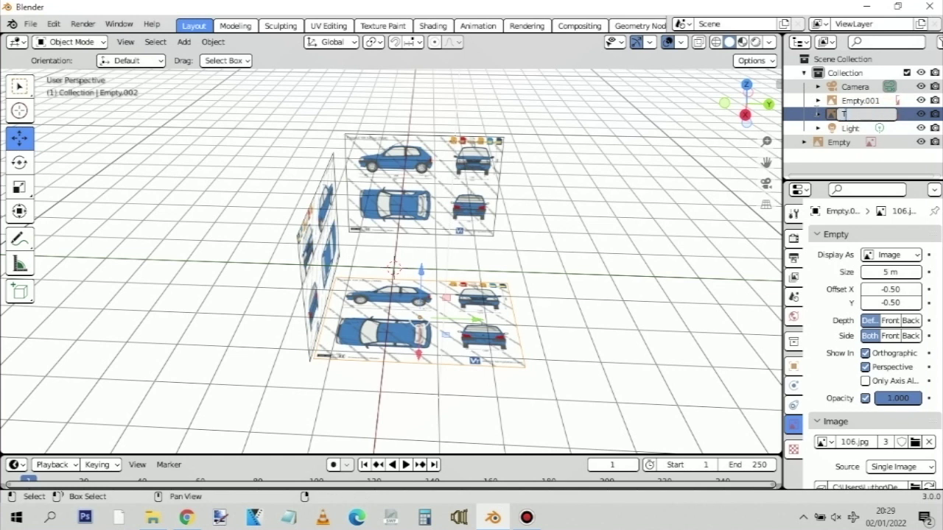
{"action": "type", "text": "opRef"}
{"action": "key", "text": "Return"}
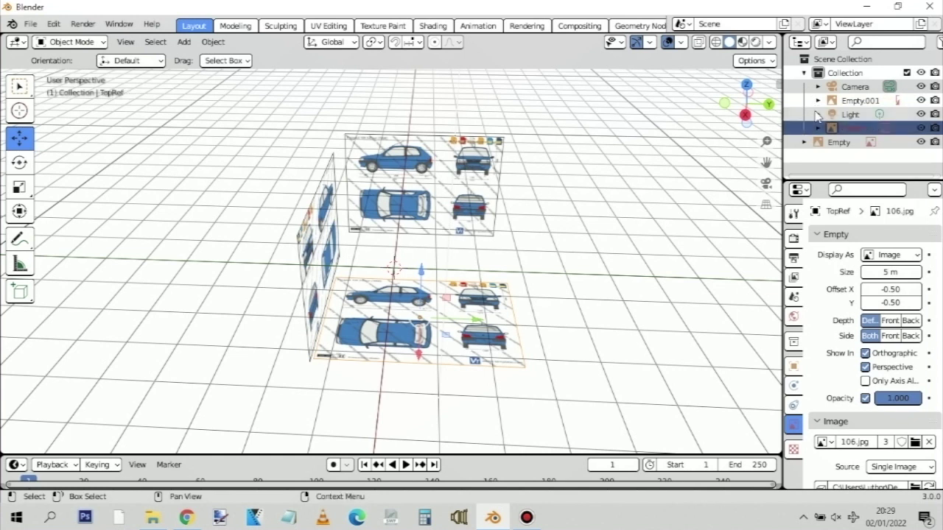
{"action": "left_click", "coordinate": [921, 127]}
{"action": "left_click", "coordinate": [921, 128]}
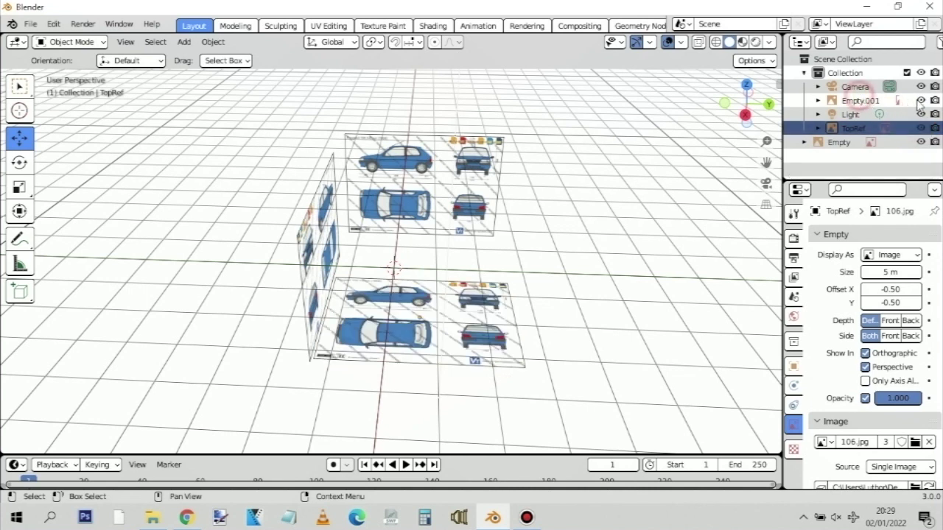
Identify the Empty.001 blueprint and rename it FrontRef
{"action": "left_click", "coordinate": [854, 101]}
{"action": "left_click", "coordinate": [921, 100]}
{"action": "left_click", "coordinate": [921, 100]}
{"action": "left_click", "coordinate": [854, 102]}
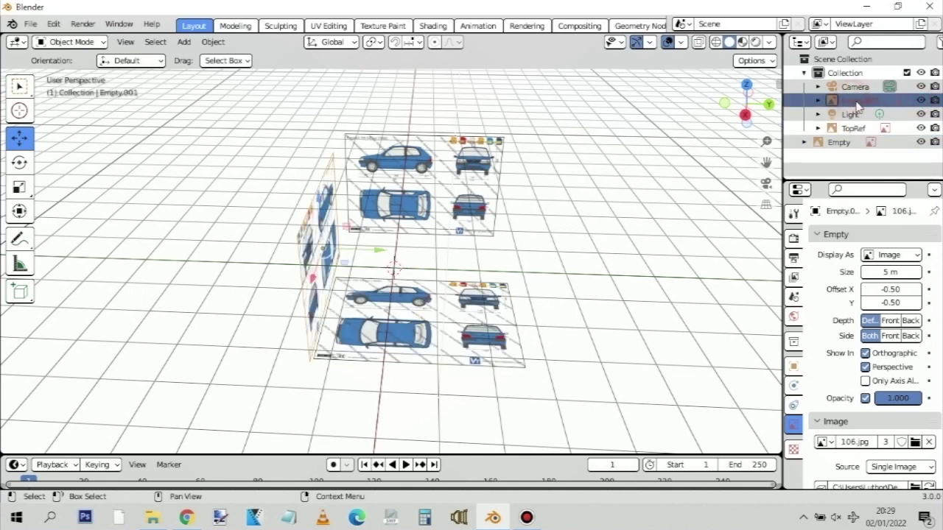
{"action": "double_click", "coordinate": [855, 100]}
{"action": "type", "text": "Fro"}
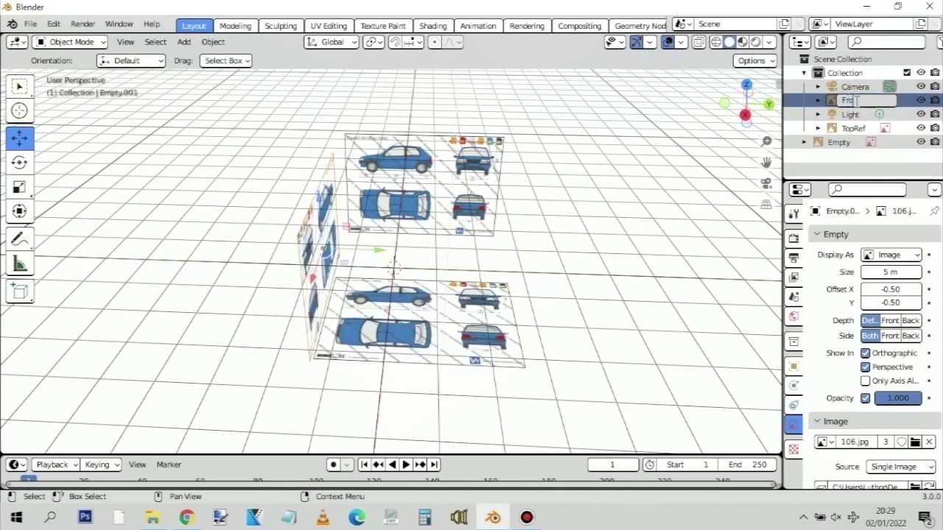
{"action": "type", "text": "ntRef"}
{"action": "key", "text": "Return"}
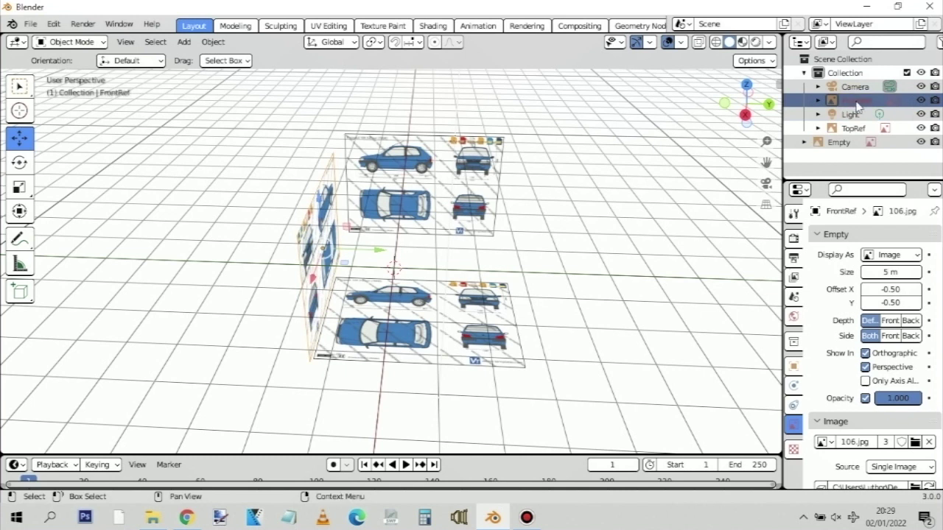
Identify the Empty blueprint and rename it SideRef
{"action": "left_click", "coordinate": [921, 142]}
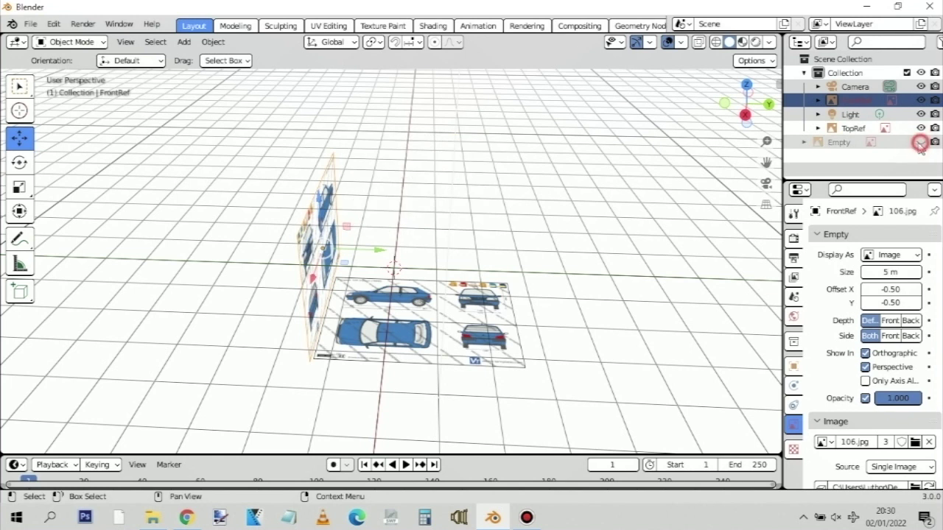
{"action": "left_click", "coordinate": [920, 142]}
{"action": "left_click", "coordinate": [835, 144]}
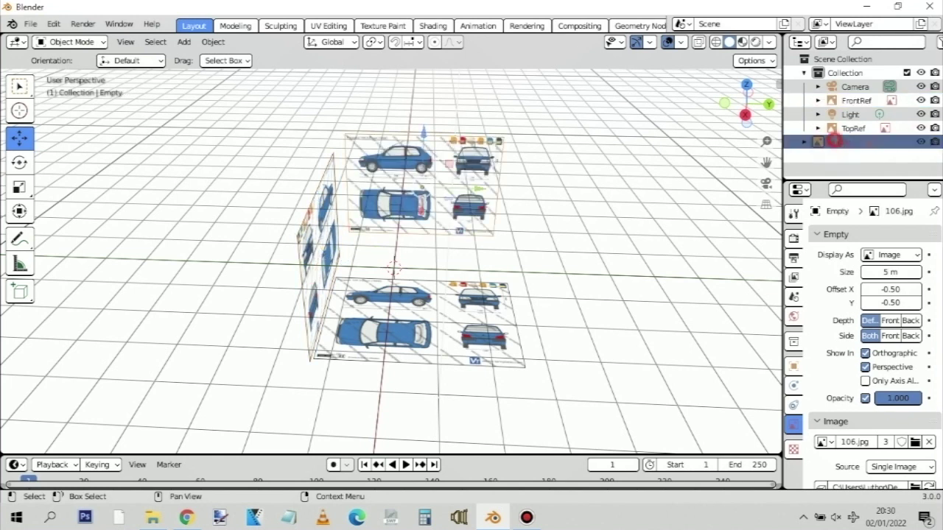
{"action": "double_click", "coordinate": [835, 143]}
{"action": "type", "text": "SideRef"}
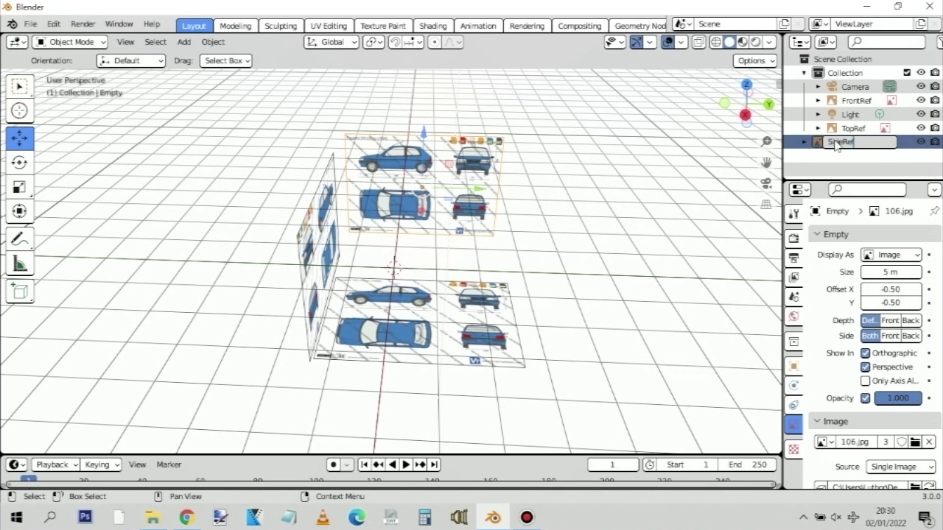
{"action": "key", "text": "Return"}
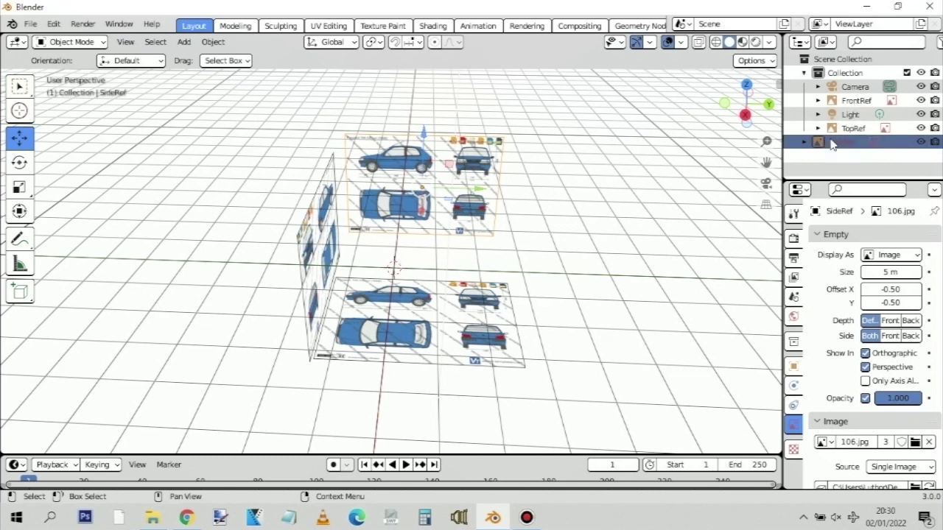
Add a new collection at the scene's top level named RefPhotos
{"action": "left_click", "coordinate": [838, 72]}
{"action": "right_click", "coordinate": [838, 73]}
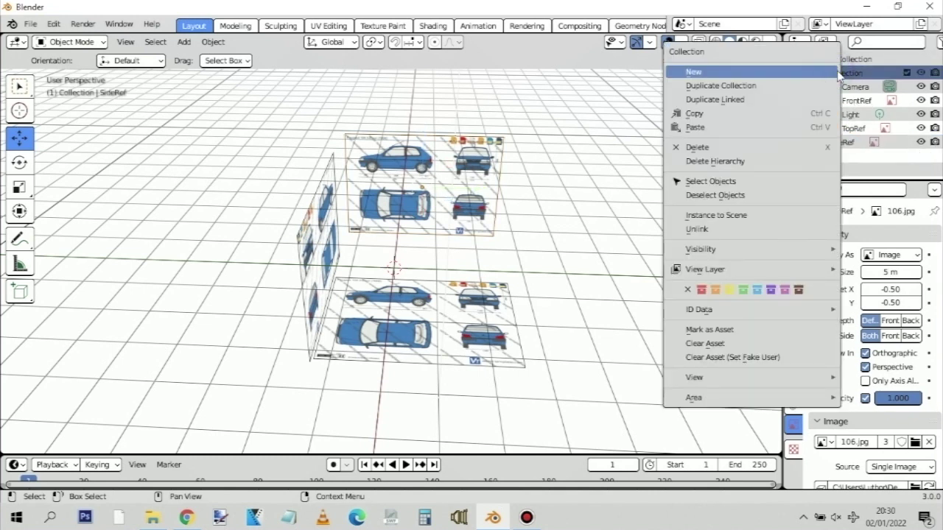
{"action": "left_click", "coordinate": [746, 72]}
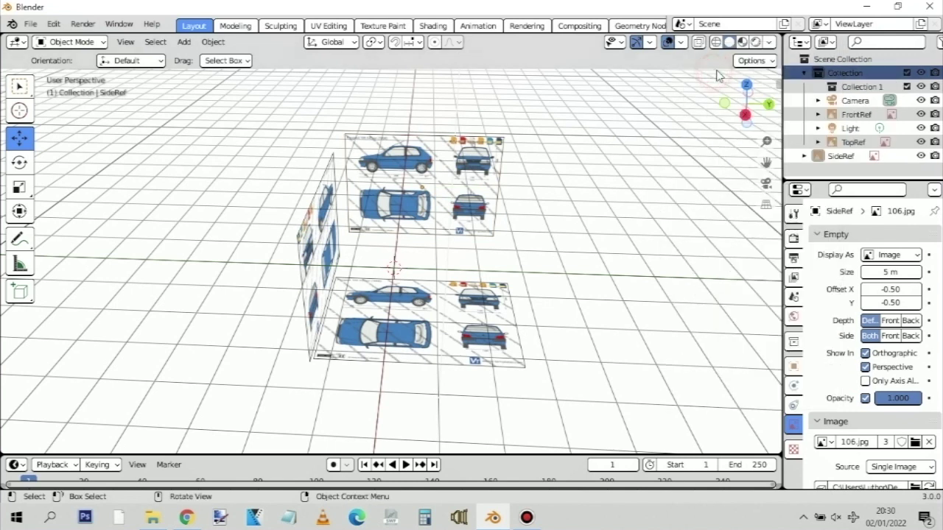
{"action": "left_click_drag", "start_coordinate": [856, 87], "coordinate": [855, 72]}
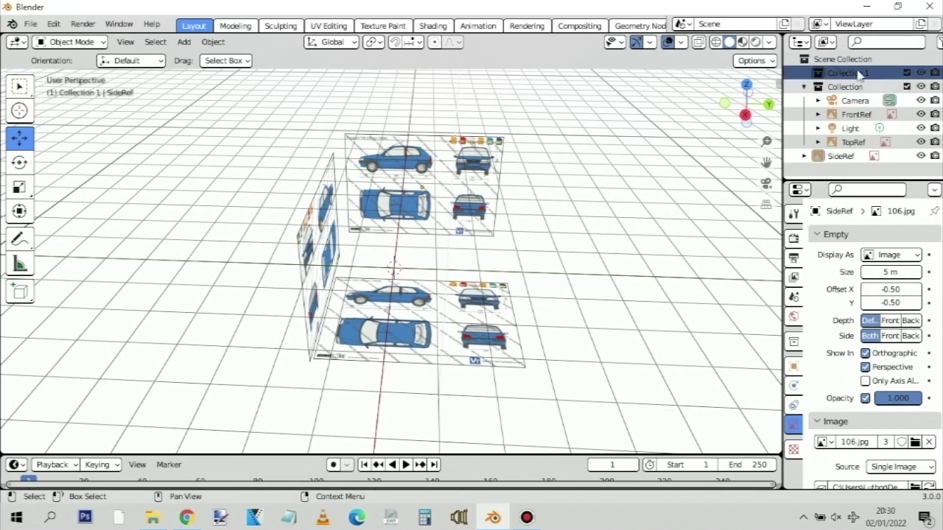
{"action": "double_click", "coordinate": [852, 75]}
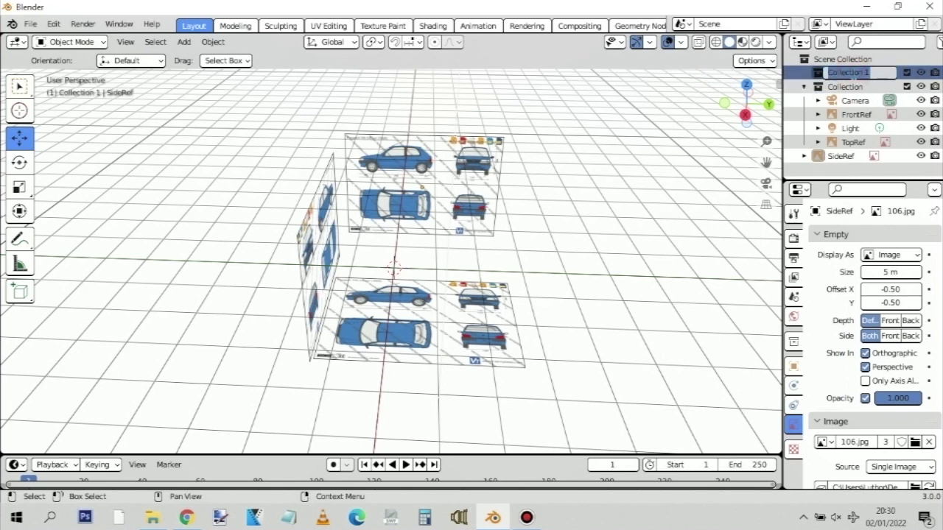
{"action": "type", "text": "Ref"}
{"action": "type", "text": "F"}
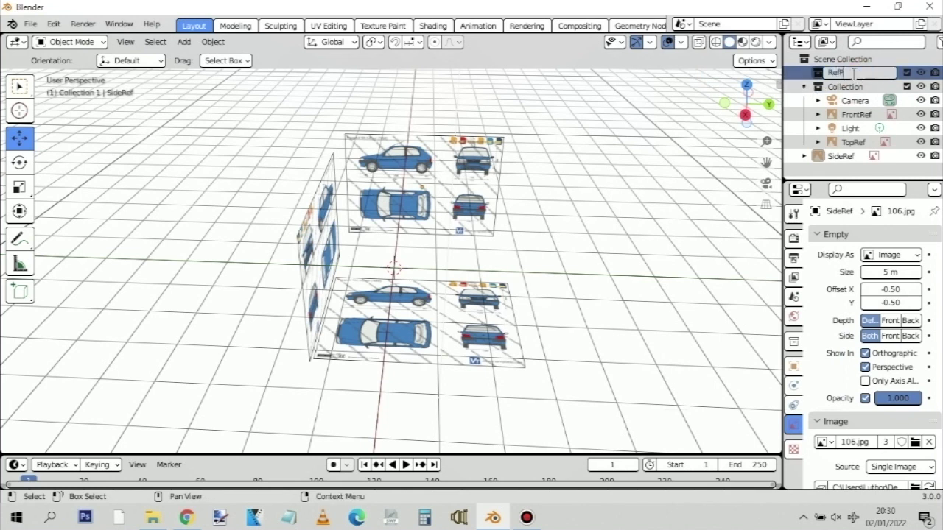
{"action": "key", "text": "Return"}
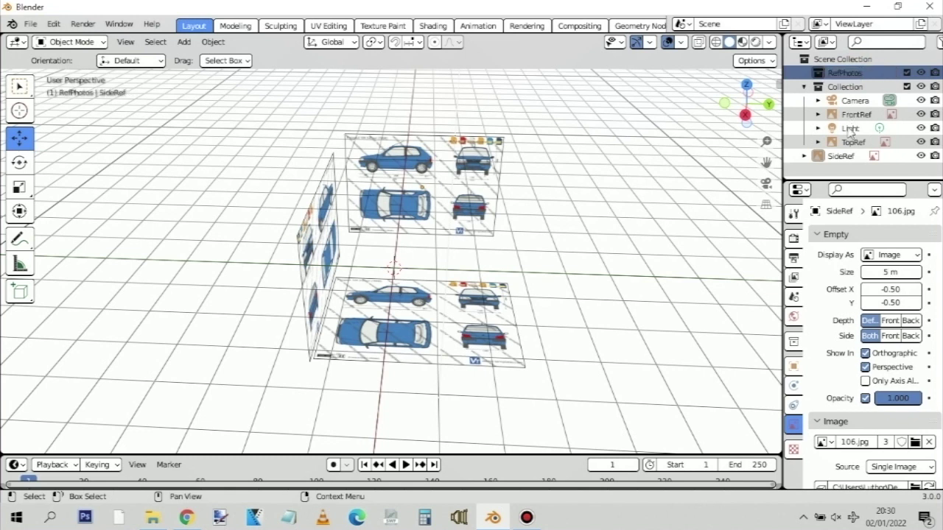
Move FrontRef, SideRef and TopRef into the RefPhotos collection
{"action": "left_click_drag", "start_coordinate": [854, 117], "coordinate": [845, 74]}
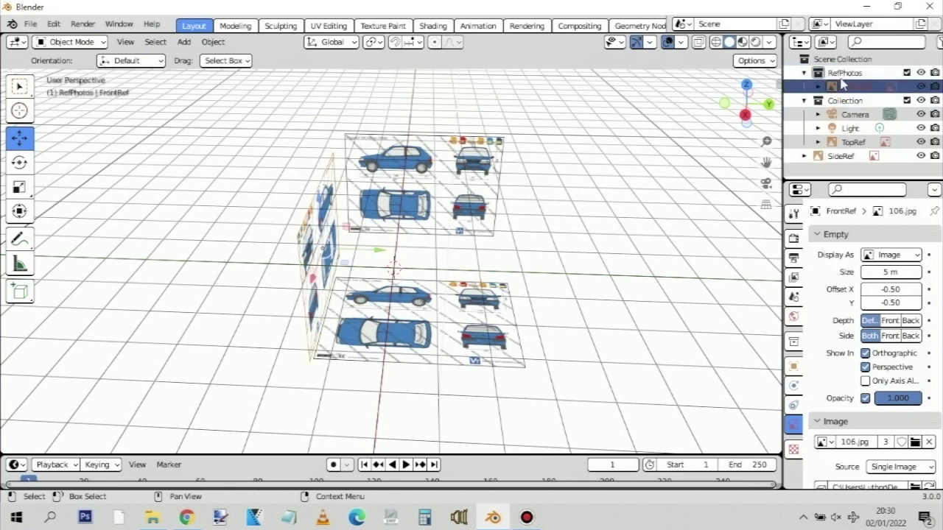
{"action": "left_click_drag", "start_coordinate": [846, 164], "coordinate": [846, 81]}
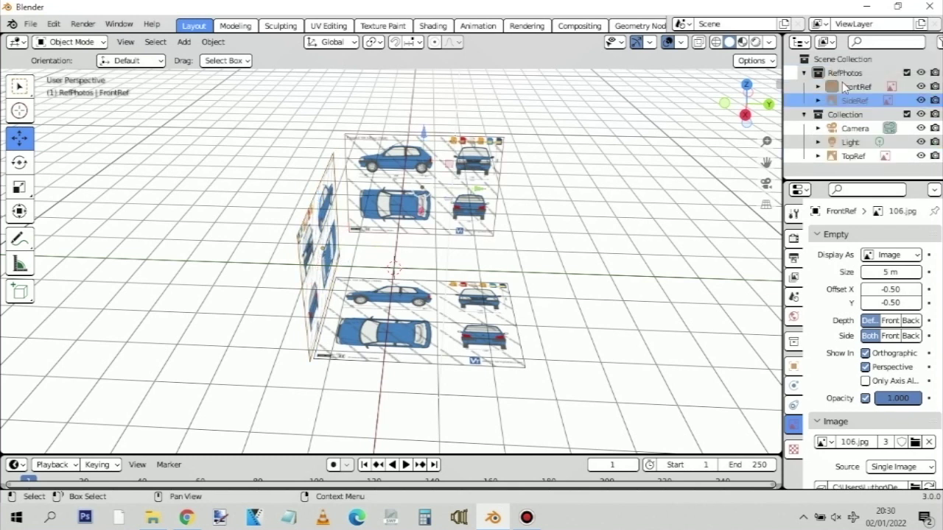
{"action": "left_click_drag", "start_coordinate": [853, 156], "coordinate": [853, 81]}
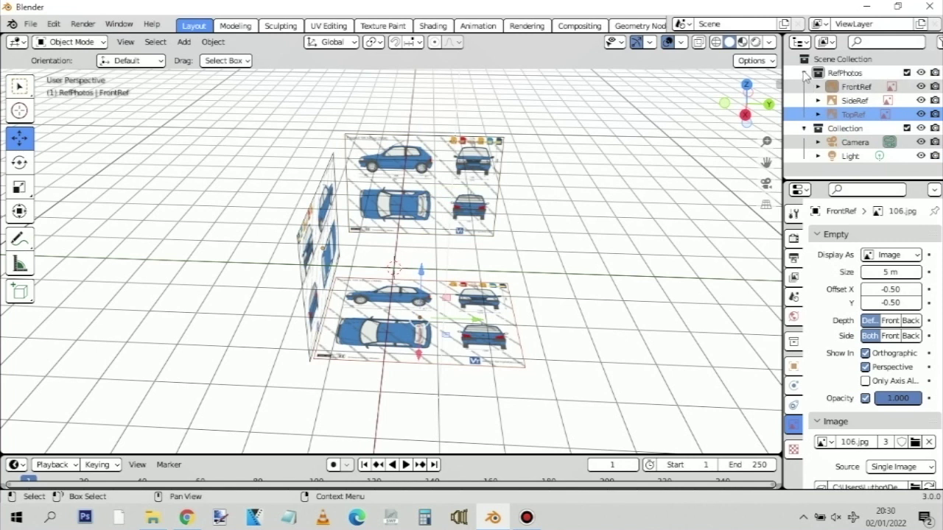
{"action": "left_click", "coordinate": [869, 88]}
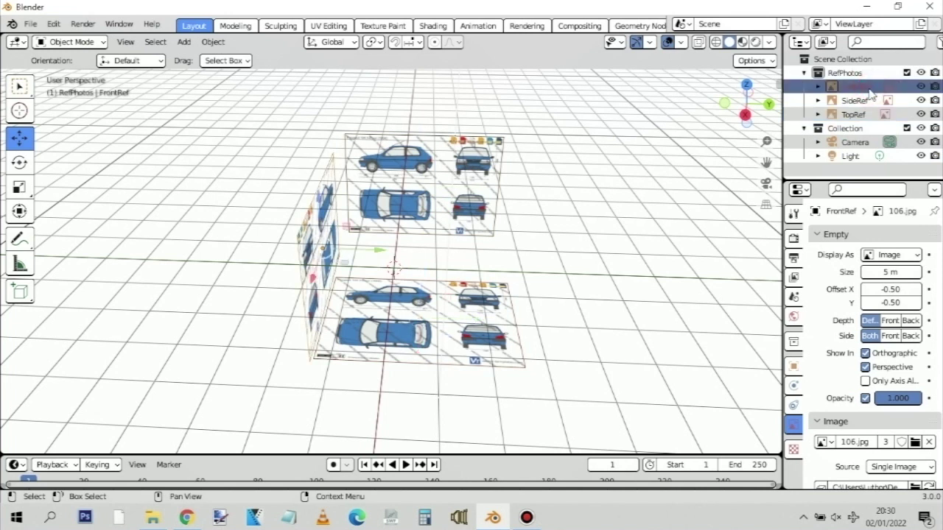
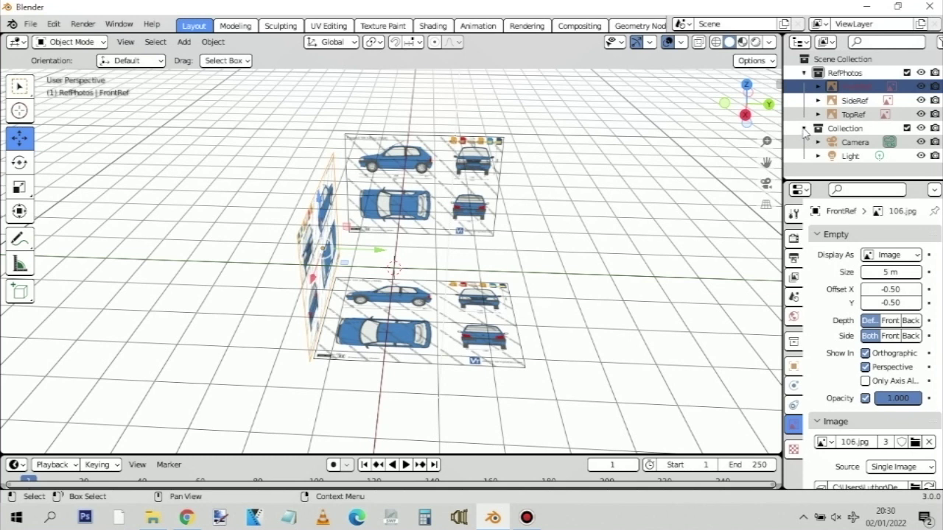
Collapse the Collection group in the Outliner and toggle the RefPhotos group closed and open
{"action": "left_click", "coordinate": [804, 129]}
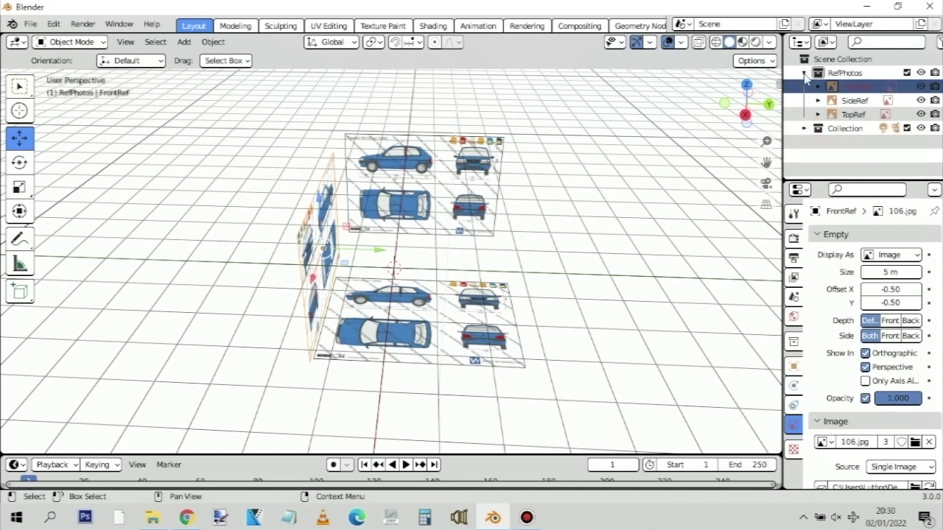
{"action": "left_click", "coordinate": [804, 73]}
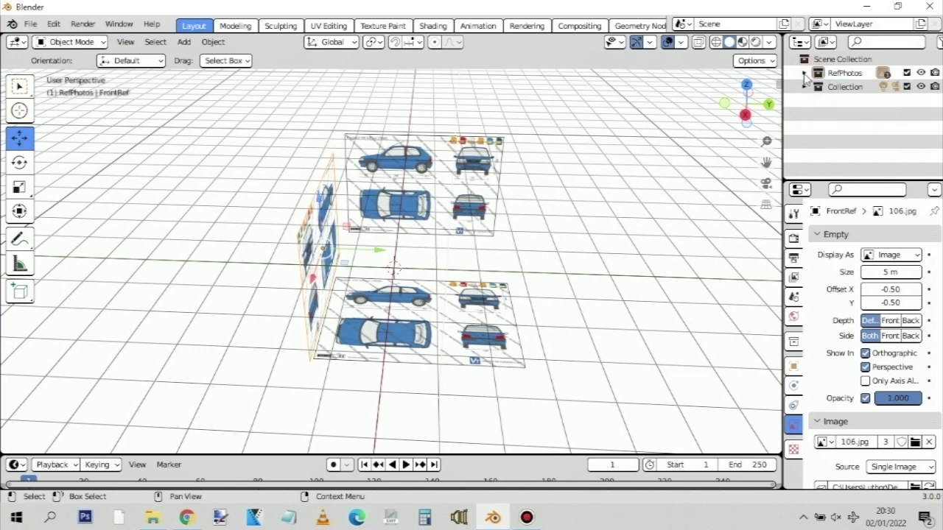
{"action": "left_click", "coordinate": [804, 73]}
{"action": "left_click", "coordinate": [805, 73]}
{"action": "left_click", "coordinate": [804, 73]}
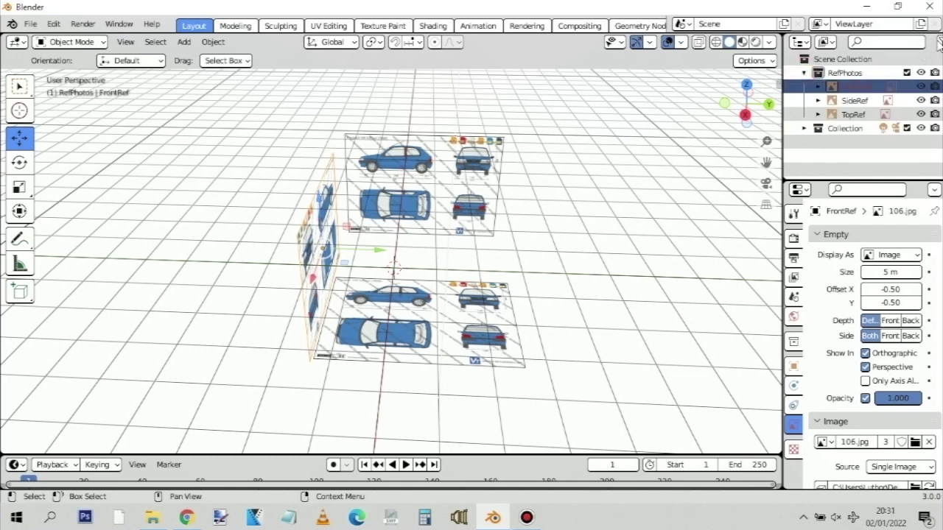
Show the Selectable filter toggle, turn off selection for RefPhotos, then test it on the Light
{"action": "left_click", "coordinate": [937, 42]}
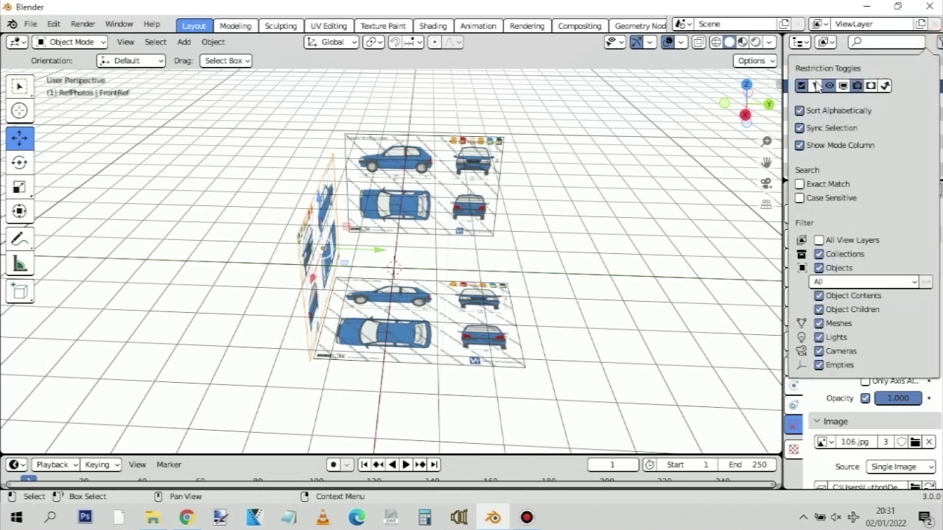
{"action": "left_click", "coordinate": [816, 85]}
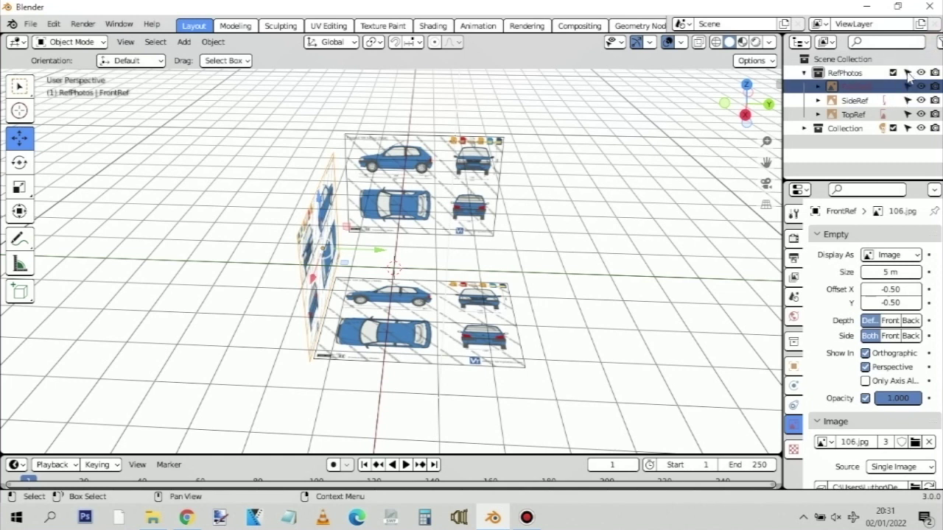
{"action": "left_click", "coordinate": [908, 73]}
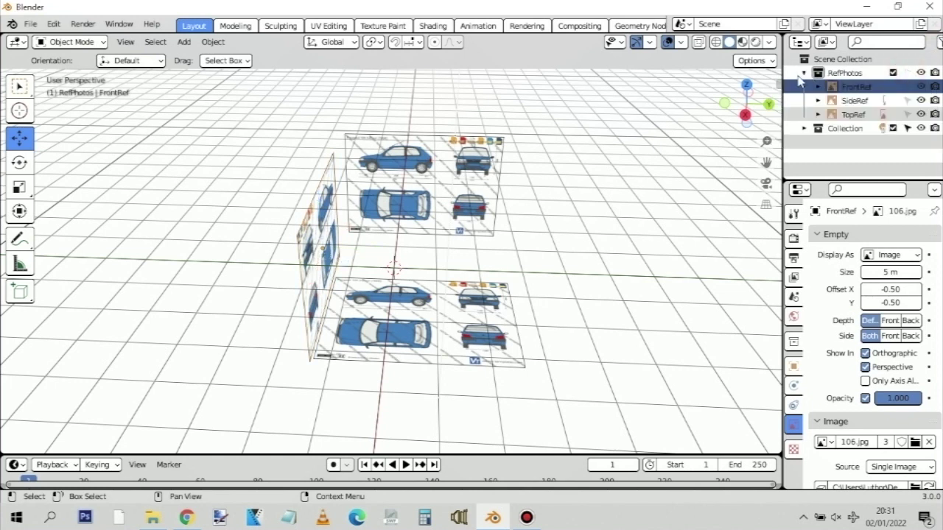
{"action": "left_click", "coordinate": [805, 73]}
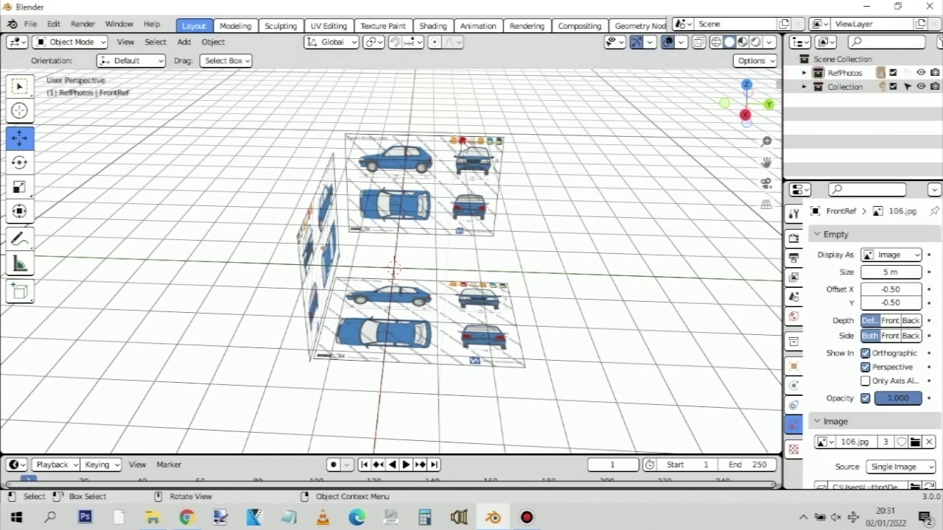
{"action": "left_click", "coordinate": [459, 134]}
{"action": "left_click", "coordinate": [478, 193]}
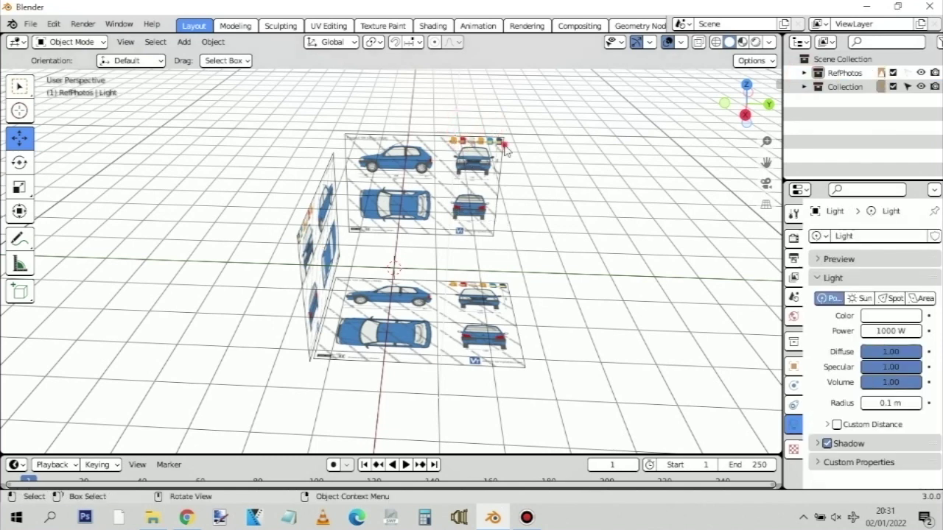
{"action": "key", "text": "KP_1"}
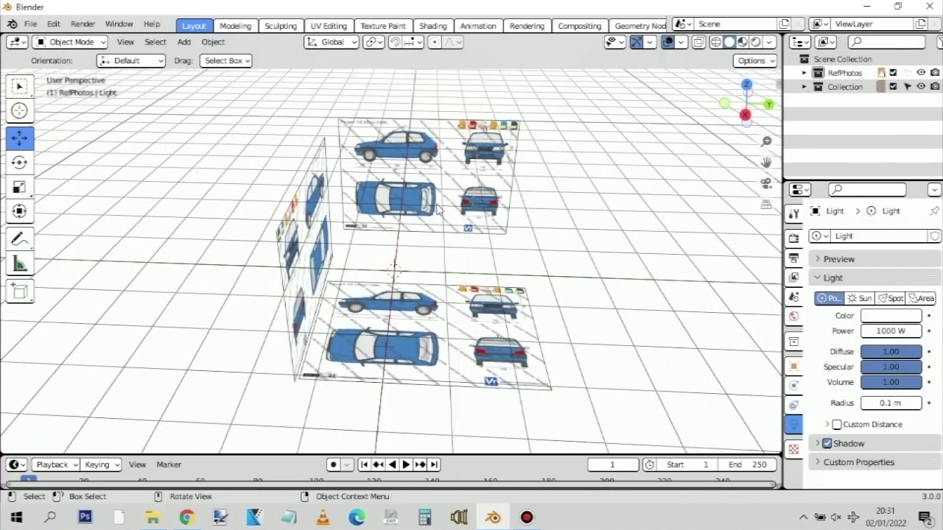
{"action": "scroll", "coordinate": [329, 228], "scroll_direction": "up", "scroll_amount": 8}
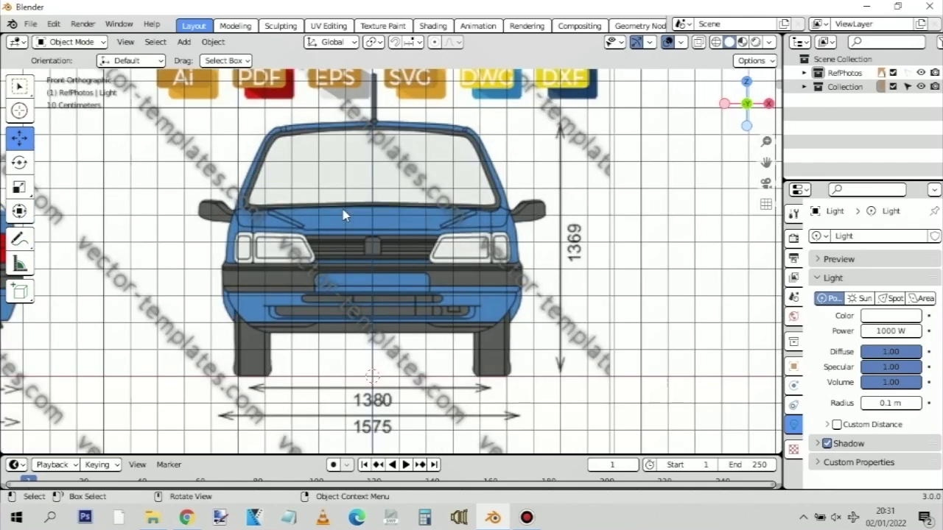
{"action": "key", "text": "KP_3"}
{"action": "key", "text": "KP_7"}
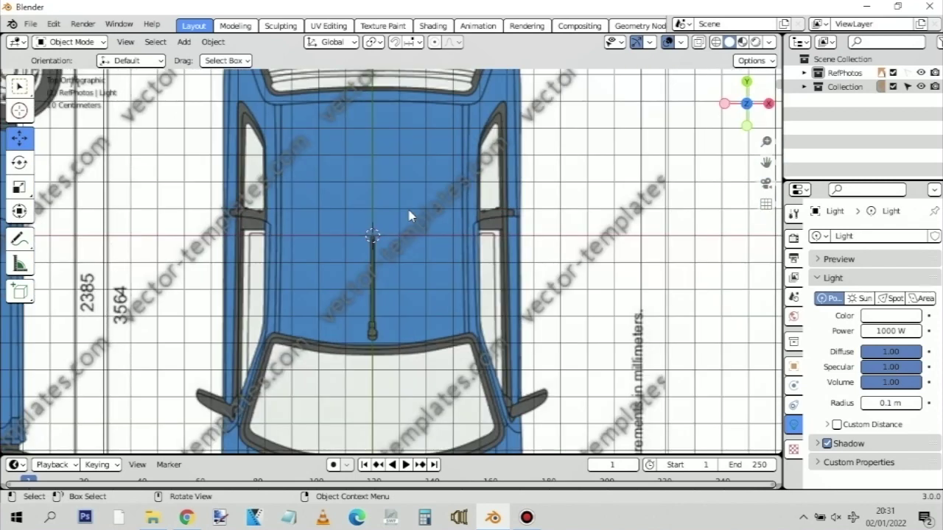
{"action": "scroll", "coordinate": [410, 215], "scroll_direction": "down", "scroll_amount": 2}
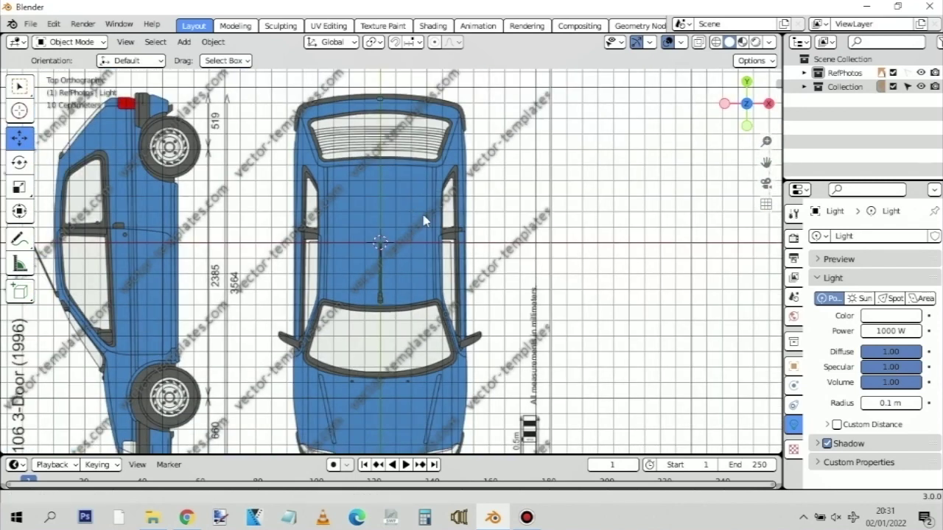
{"action": "middle_click_drag", "start_coordinate": [422, 216], "coordinate": [479, 204], "text": "shift"}
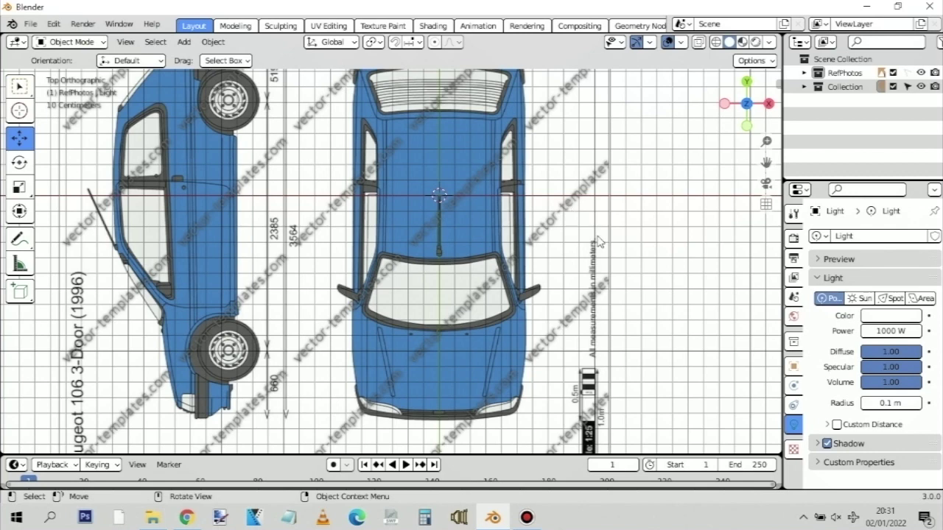
{"action": "key", "text": "KP_1"}
{"action": "key", "text": "KP_3"}
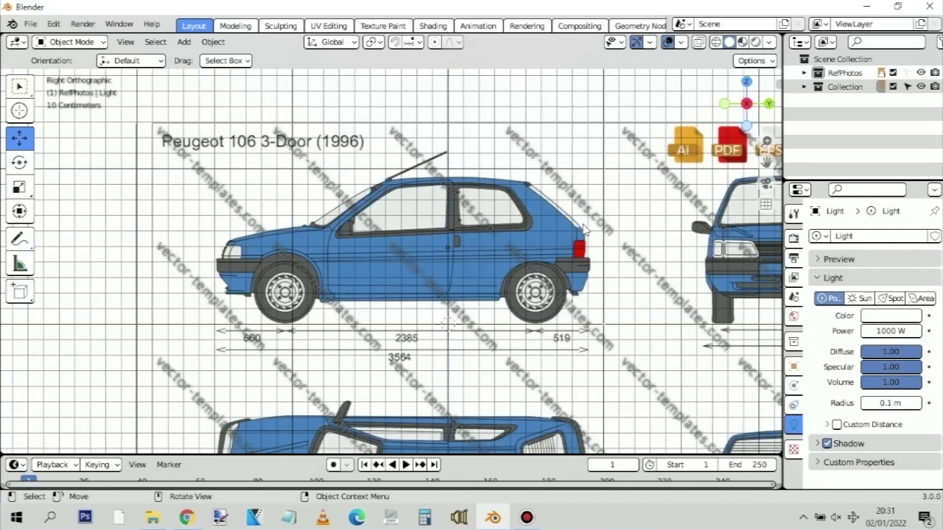
{"action": "key", "text": "KP_7"}
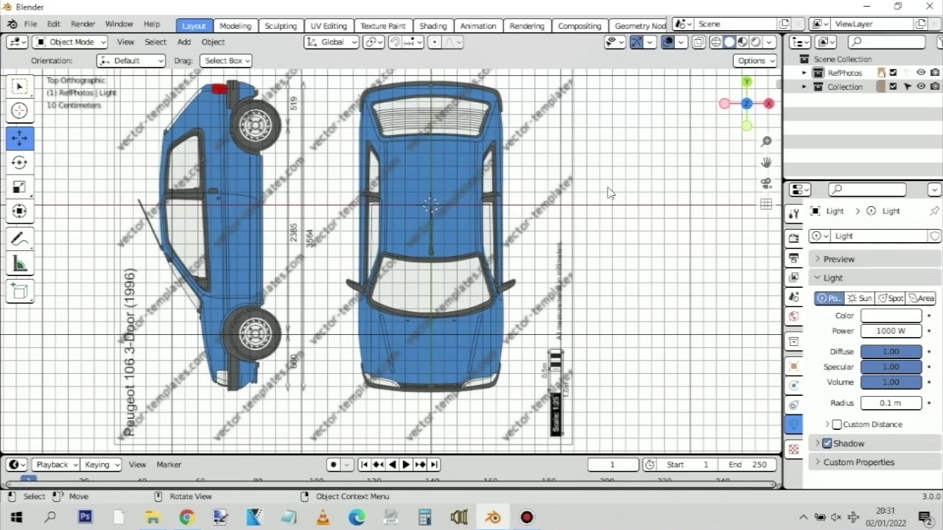
{"action": "middle_click_drag", "start_coordinate": [665, 210], "coordinate": [635, 230]}
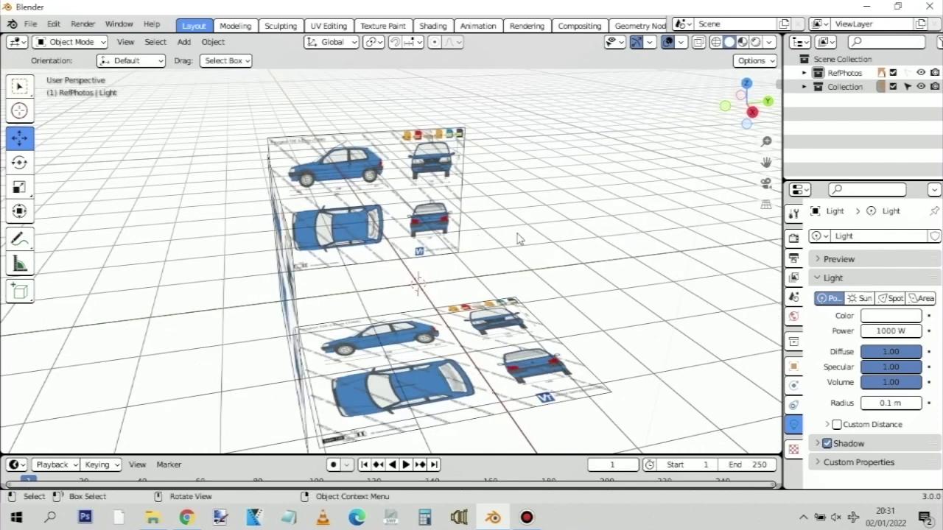
Orbit and zoom around the side, front and top car reference planes
{"action": "middle_click_drag", "start_coordinate": [526, 235], "coordinate": [417, 282]}
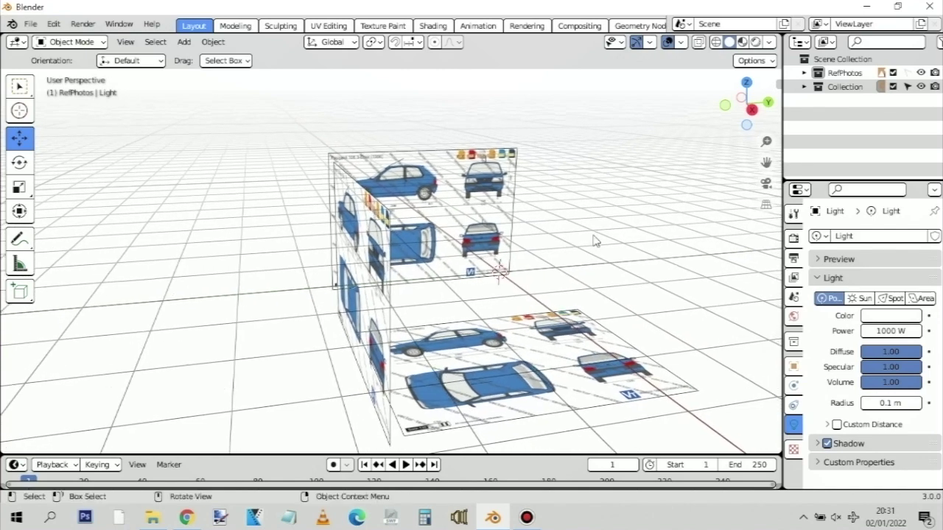
{"action": "middle_click_drag", "start_coordinate": [606, 248], "coordinate": [583, 204]}
{"action": "scroll", "coordinate": [579, 210], "scroll_direction": "up", "scroll_amount": 3}
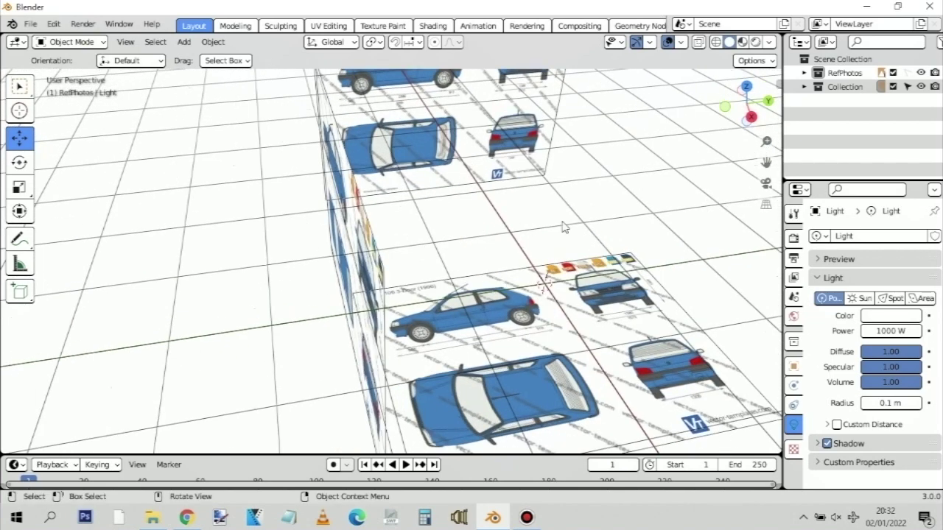
{"action": "middle_click_drag", "start_coordinate": [661, 225], "coordinate": [572, 311]}
{"action": "middle_click_drag", "start_coordinate": [665, 349], "coordinate": [625, 263]}
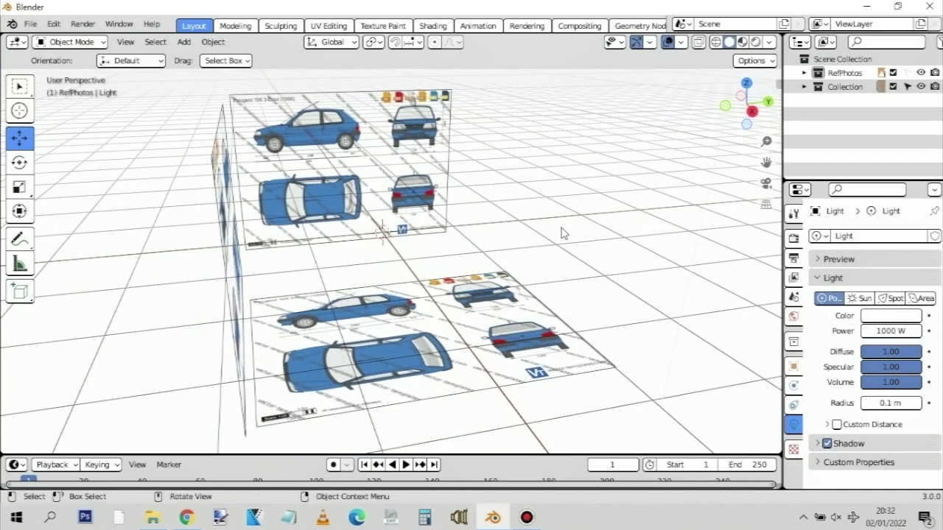
{"action": "middle_click_drag", "start_coordinate": [564, 234], "coordinate": [562, 252]}
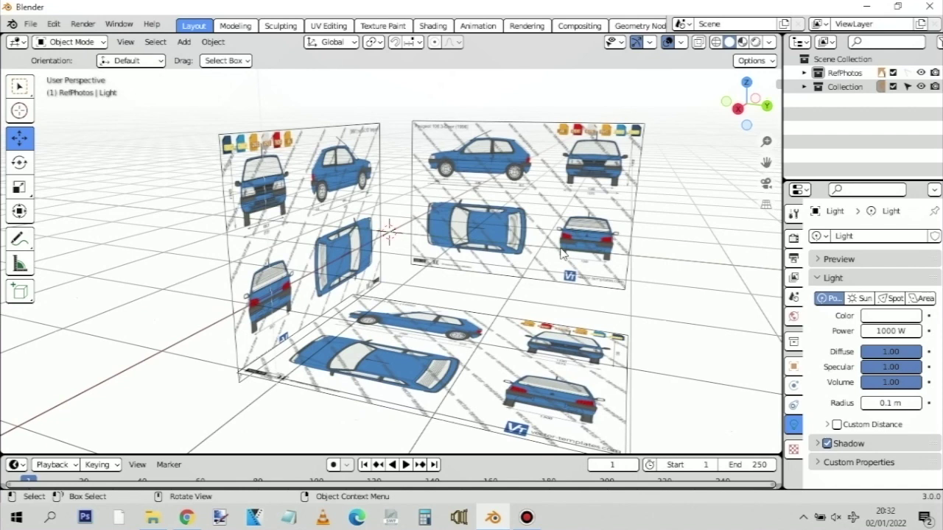
{"action": "middle_click_drag", "start_coordinate": [442, 284], "coordinate": [582, 269]}
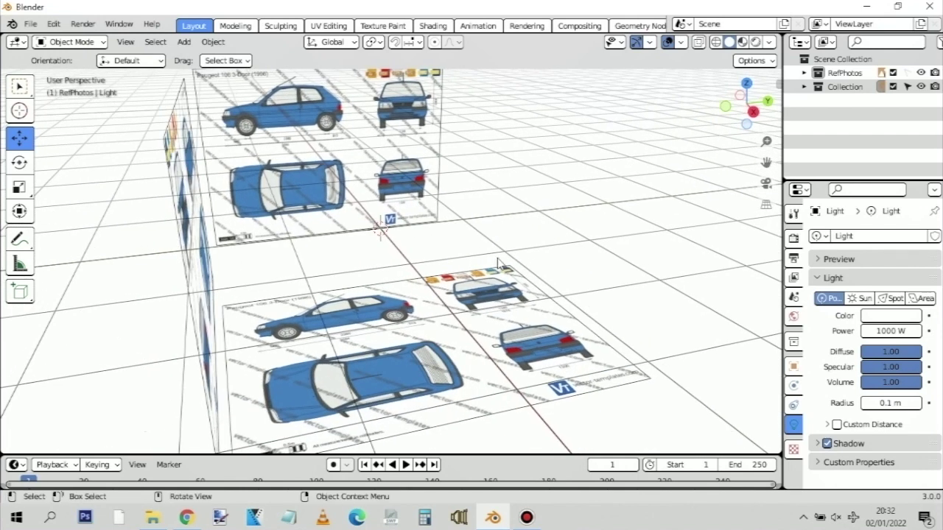
{"action": "left_click", "coordinate": [449, 209]}
{"action": "middle_click_drag", "start_coordinate": [488, 238], "coordinate": [540, 223]}
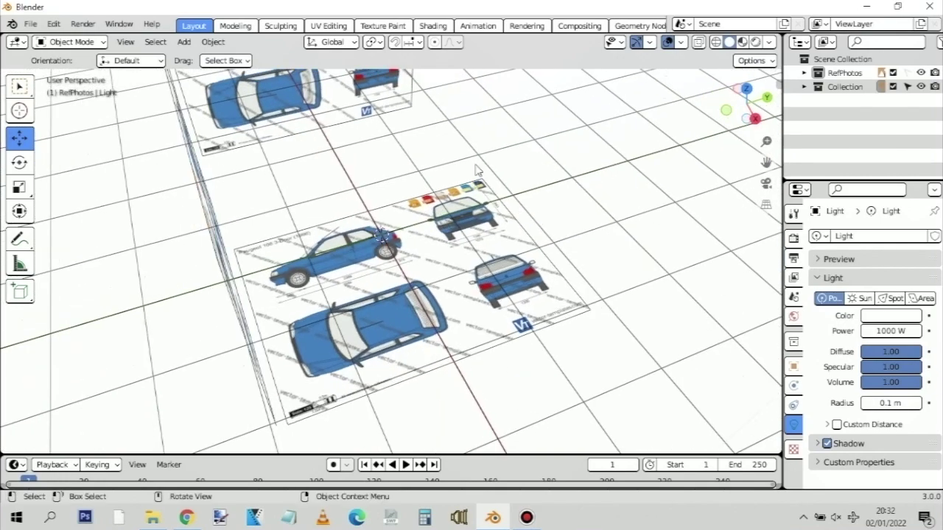
{"action": "middle_click_drag", "start_coordinate": [477, 170], "coordinate": [441, 197]}
{"action": "scroll", "coordinate": [384, 235], "scroll_direction": "up", "scroll_amount": 2}
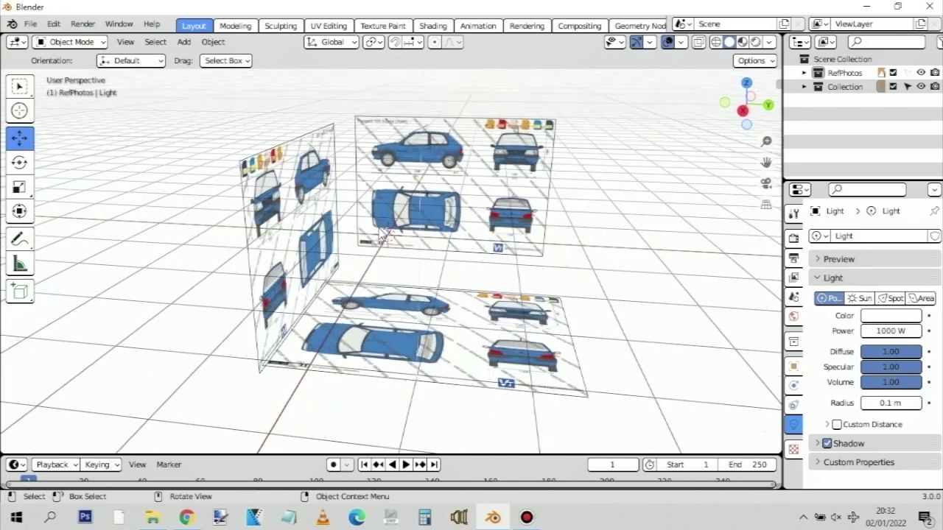
{"action": "scroll", "coordinate": [343, 188], "scroll_direction": "up", "scroll_amount": 1}
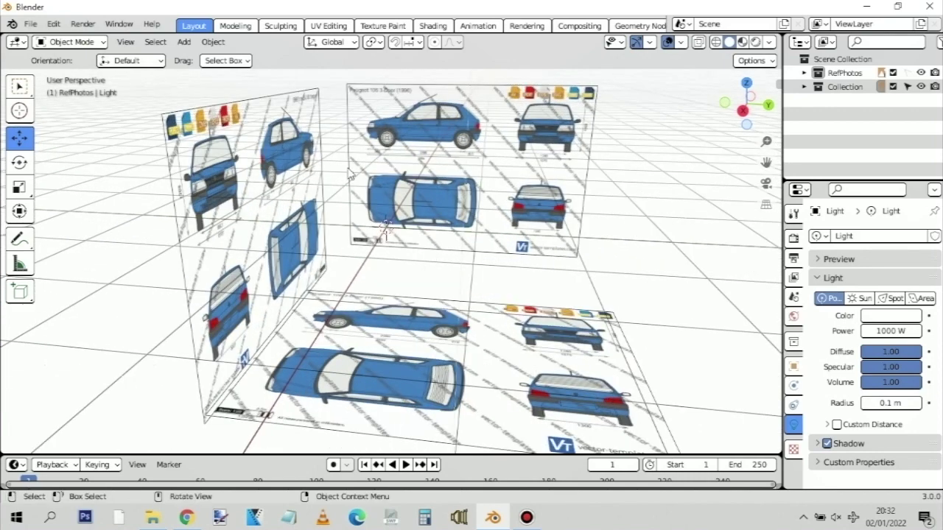
Pan and zoom out to frame all three reference planes together in perspective
{"action": "middle_click_drag", "start_coordinate": [596, 194], "coordinate": [610, 216]}
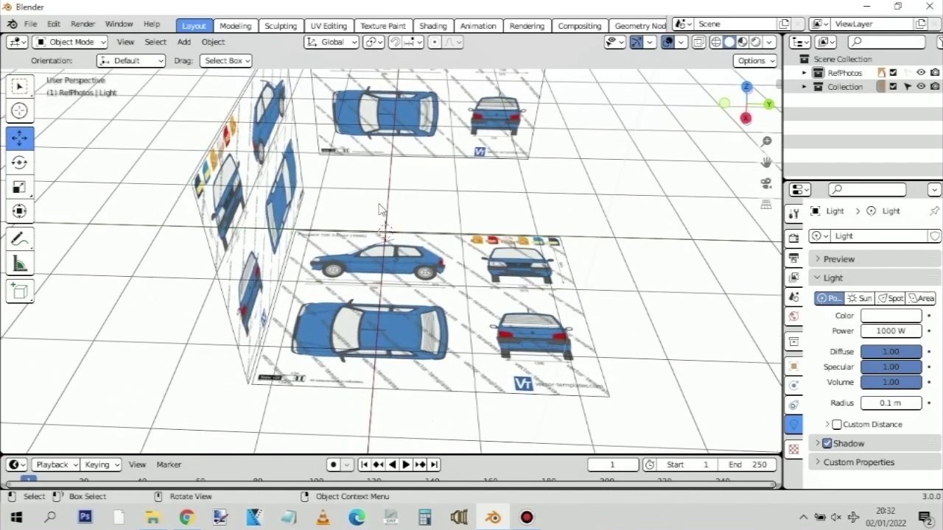
{"action": "middle_click_drag", "start_coordinate": [369, 205], "coordinate": [444, 176]}
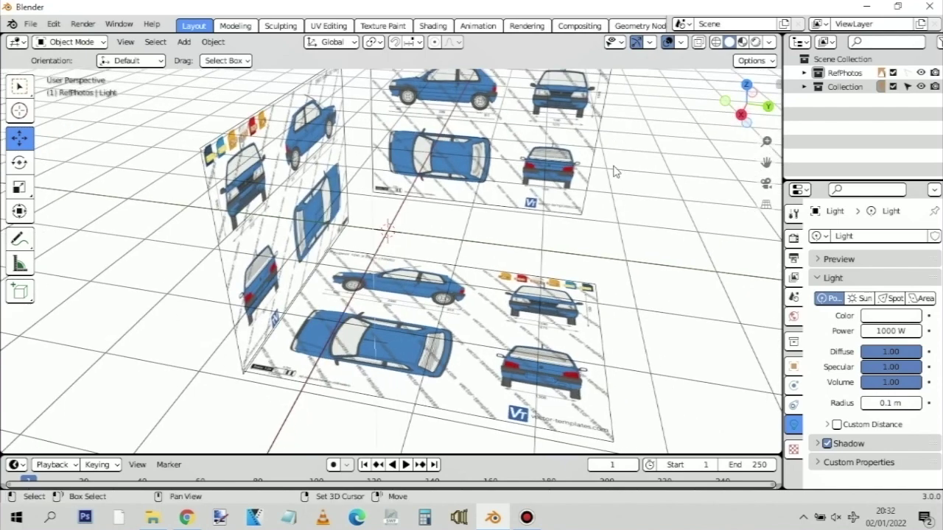
{"action": "middle_click_drag", "start_coordinate": [615, 172], "coordinate": [543, 234], "text": "shift"}
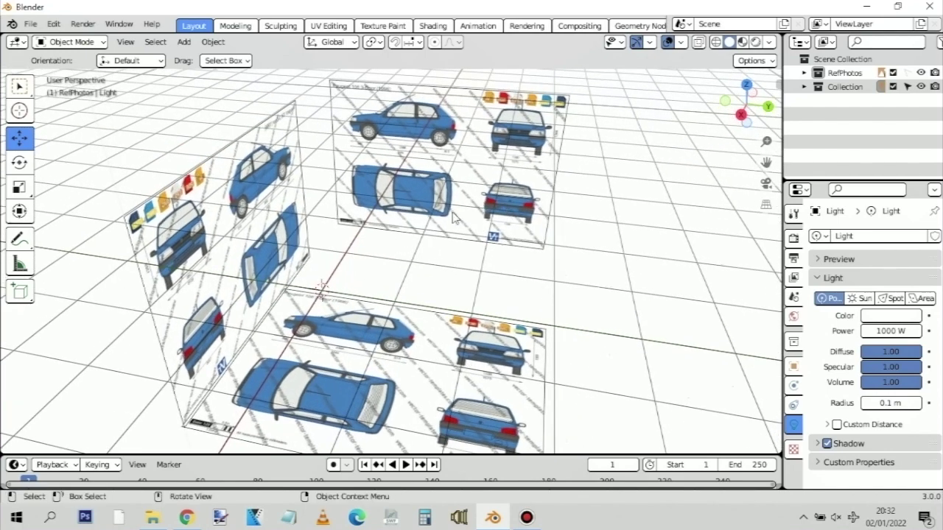
{"action": "scroll", "coordinate": [457, 266], "scroll_direction": "down", "scroll_amount": 1}
{"action": "middle_click_drag", "start_coordinate": [514, 274], "coordinate": [427, 223]}
{"action": "scroll", "coordinate": [427, 222], "scroll_direction": "up", "scroll_amount": 3}
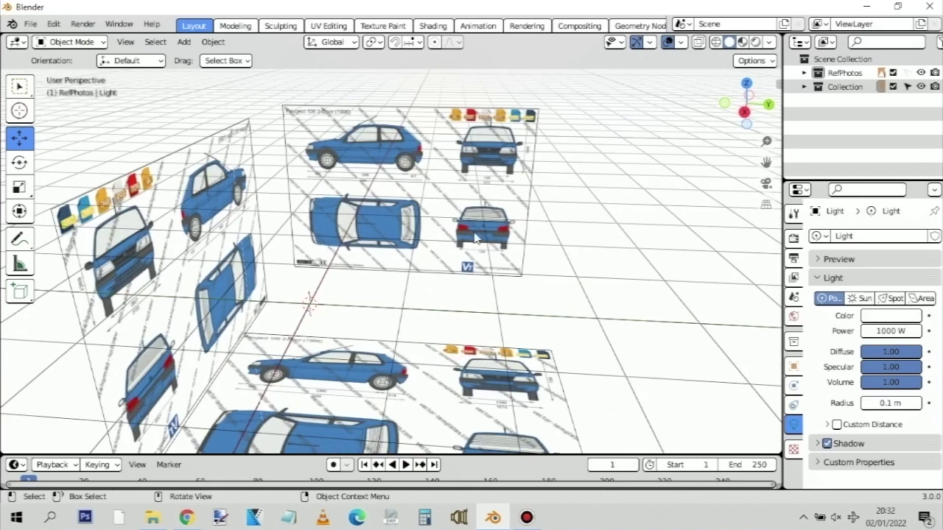
{"action": "middle_click_drag", "start_coordinate": [464, 304], "coordinate": [507, 223], "text": "shift"}
{"action": "scroll", "coordinate": [354, 246], "scroll_direction": "down", "scroll_amount": 3}
{"action": "middle_click_drag", "start_coordinate": [353, 246], "coordinate": [520, 276]}
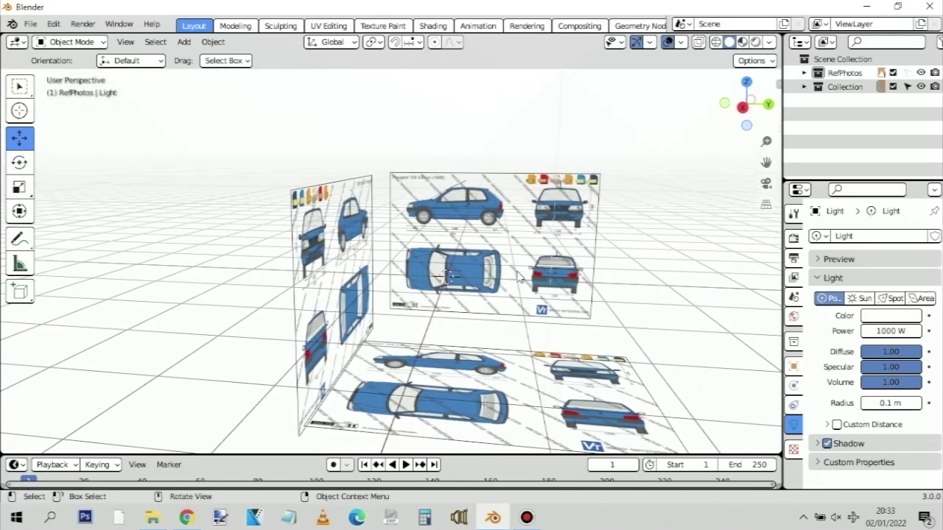
{"action": "middle_click_drag", "start_coordinate": [651, 324], "coordinate": [617, 263], "text": "shift"}
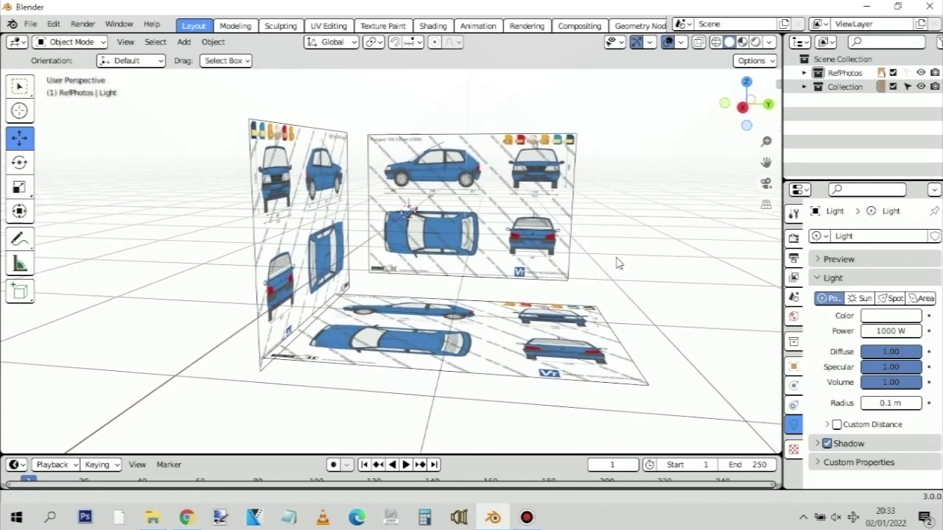
{"action": "left_click", "coordinate": [332, 107]}
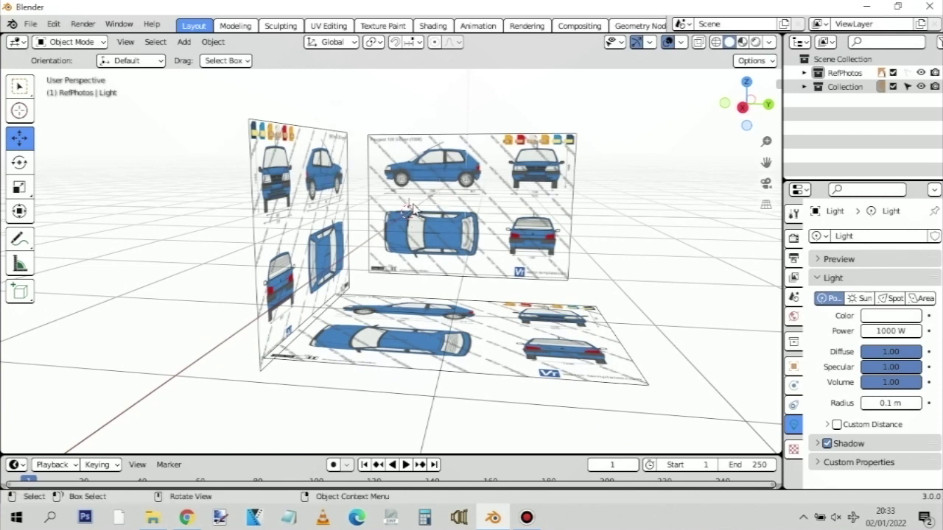
Check the blueprints in front (Numpad 1), right (Numpad 3) and top (Numpad 7) views, ending on side view
{"action": "key", "text": "KP_1"}
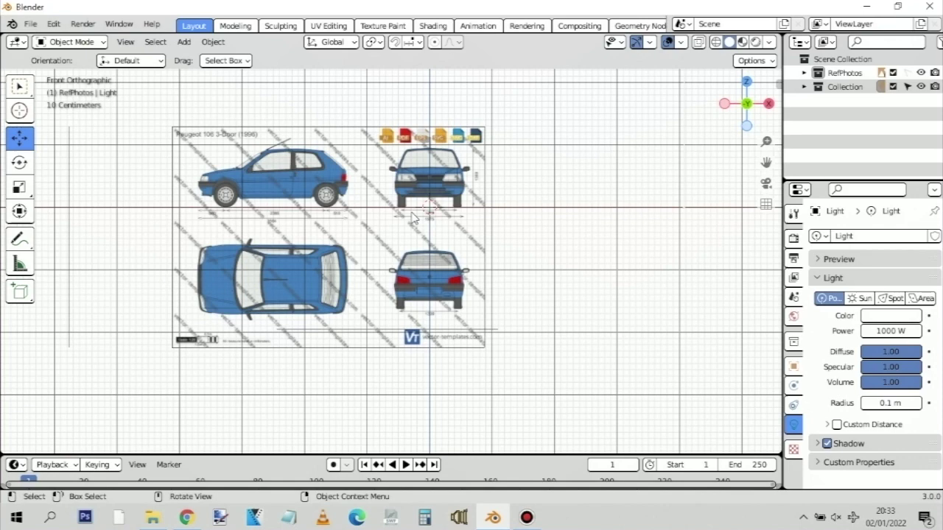
{"action": "scroll", "coordinate": [414, 217], "scroll_direction": "up", "scroll_amount": 3}
{"action": "scroll", "coordinate": [464, 188], "scroll_direction": "up", "scroll_amount": 2}
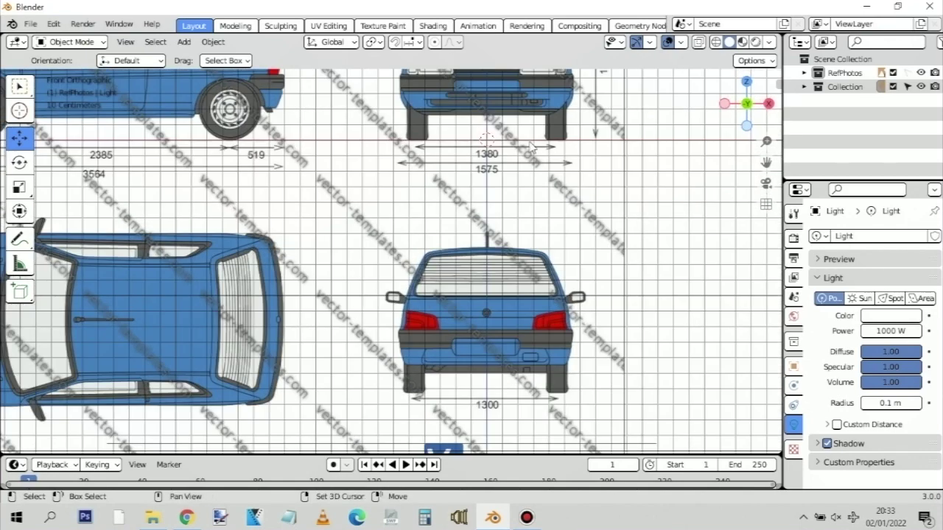
{"action": "middle_click_drag", "start_coordinate": [532, 146], "coordinate": [484, 303], "text": "shift"}
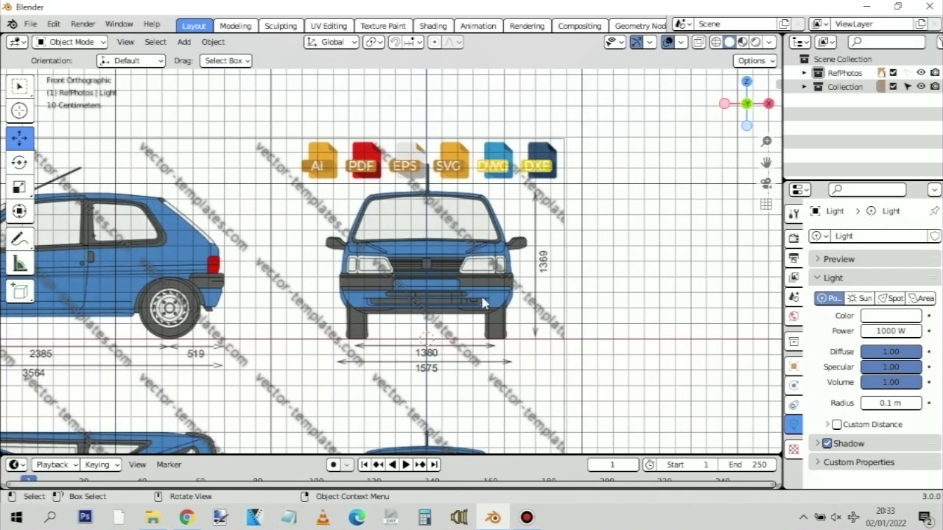
{"action": "scroll", "coordinate": [536, 320], "scroll_direction": "up", "scroll_amount": 3}
{"action": "key", "text": "KP_3"}
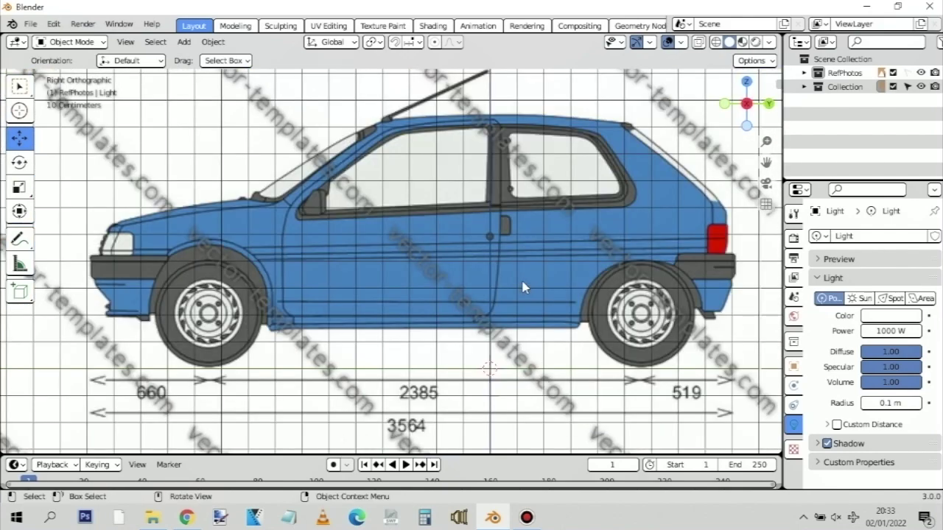
{"action": "key", "text": "KP_7"}
{"action": "scroll", "coordinate": [537, 271], "scroll_direction": "down", "scroll_amount": 3}
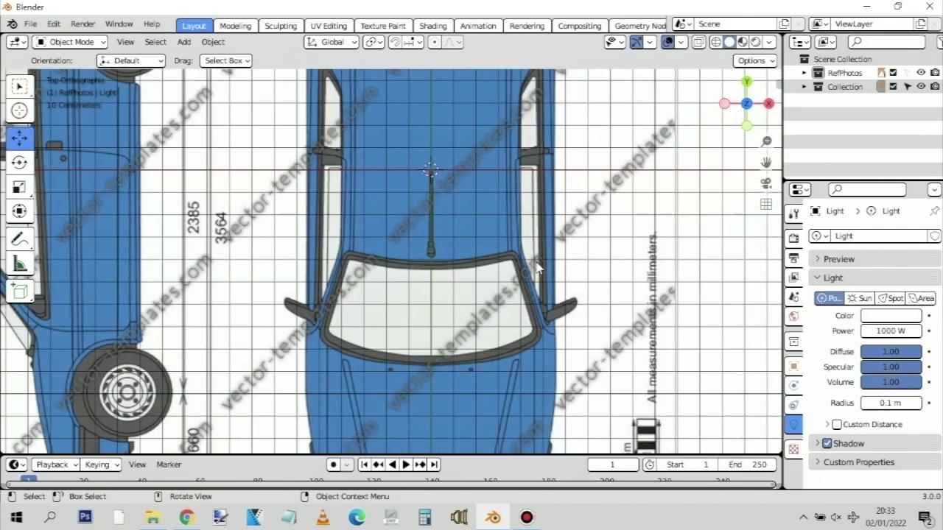
{"action": "key", "text": "KP_3"}
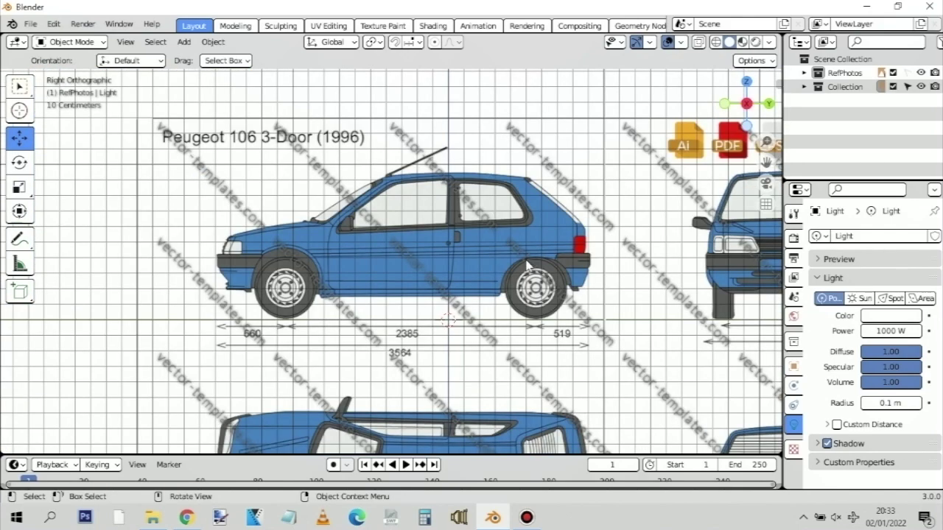
{"action": "scroll", "coordinate": [527, 265], "scroll_direction": "up", "scroll_amount": 1}
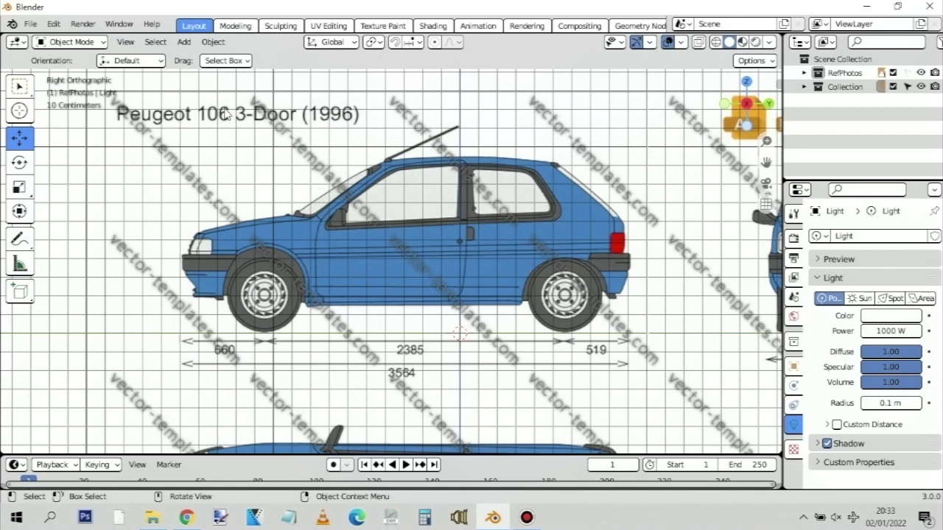
{"action": "left_click", "coordinate": [183, 42]}
Add a Mesh Plane to the scene at the origin
{"action": "mouse_move", "coordinate": [212, 59]}
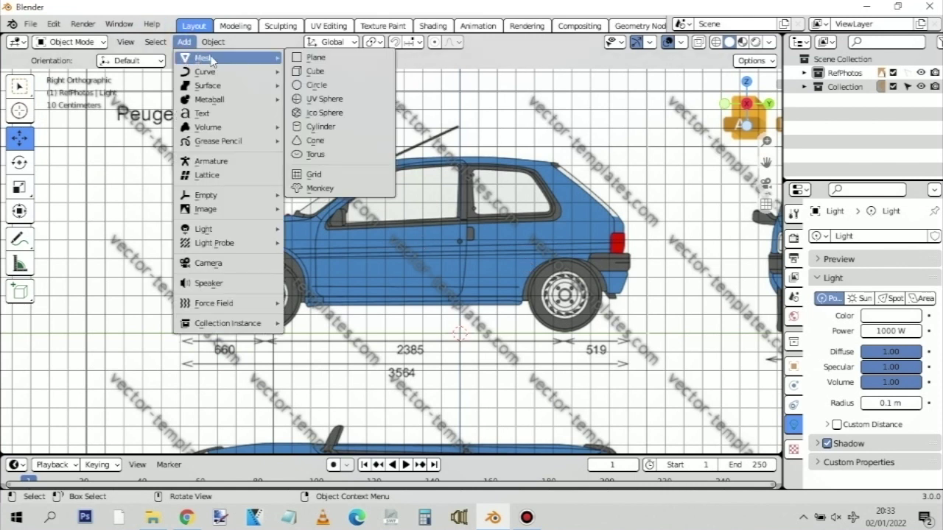
{"action": "left_click", "coordinate": [323, 57]}
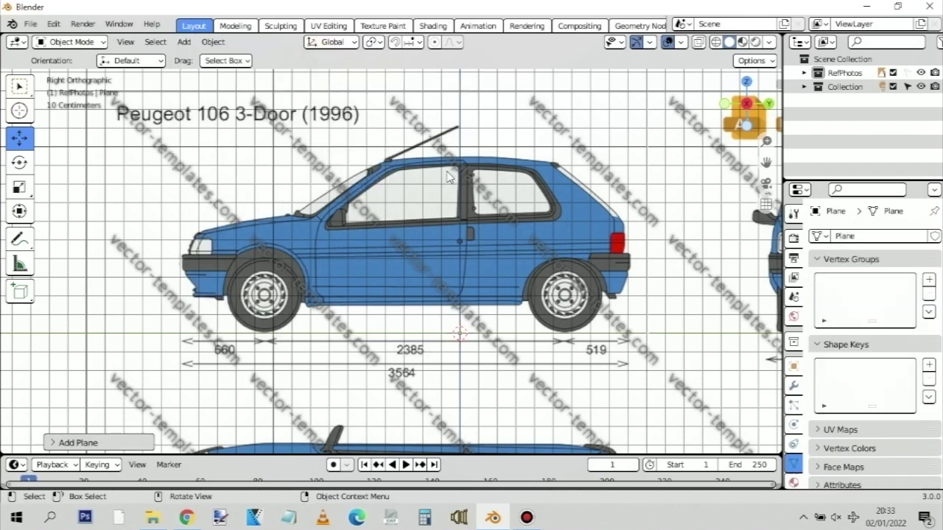
{"action": "scroll", "coordinate": [479, 263], "scroll_direction": "down", "scroll_amount": 4}
{"action": "middle_click_drag", "start_coordinate": [480, 264], "coordinate": [435, 267]}
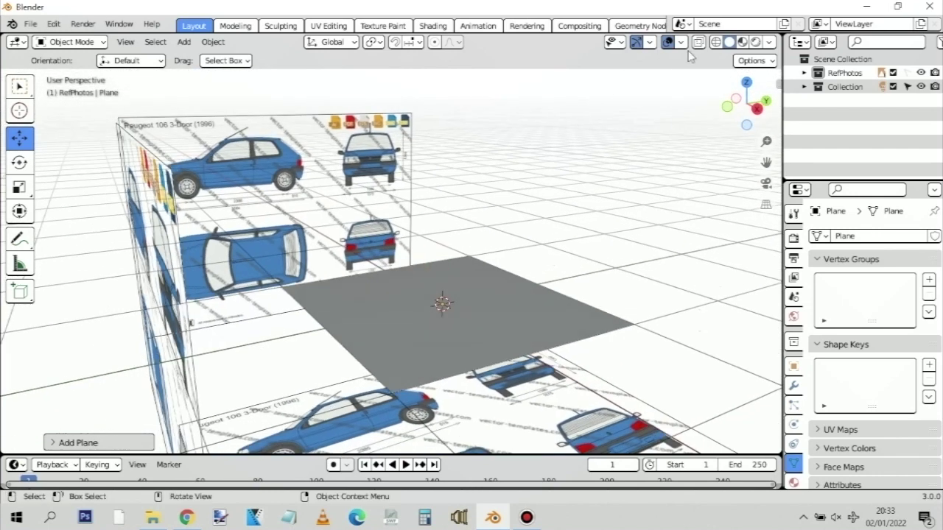
Switch the viewport to wireframe shading and orbit to locate the new plane
{"action": "left_click", "coordinate": [715, 43]}
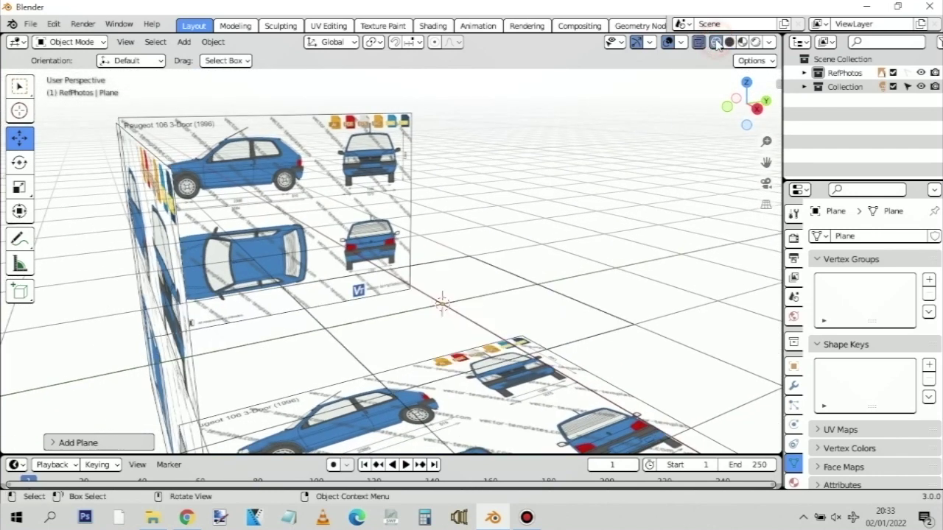
{"action": "middle_click_drag", "start_coordinate": [504, 210], "coordinate": [434, 262]}
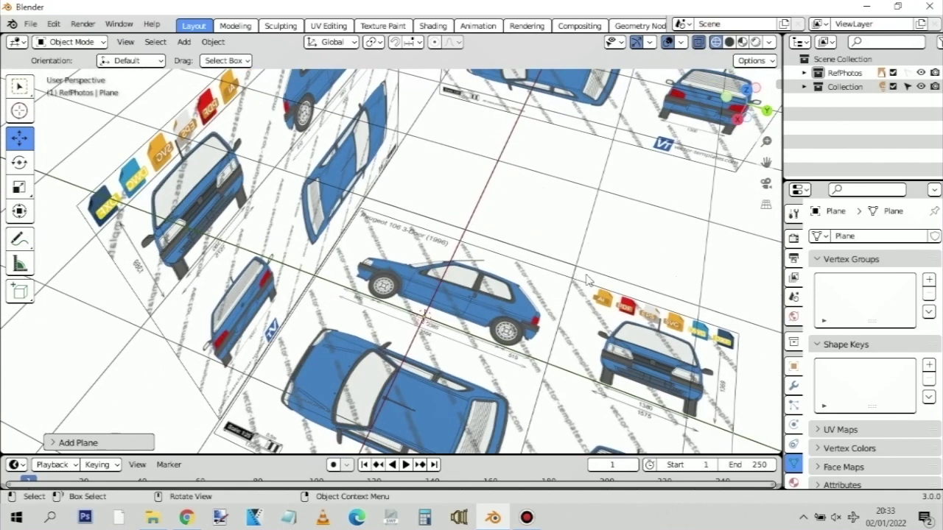
{"action": "middle_click_drag", "start_coordinate": [545, 259], "coordinate": [484, 252]}
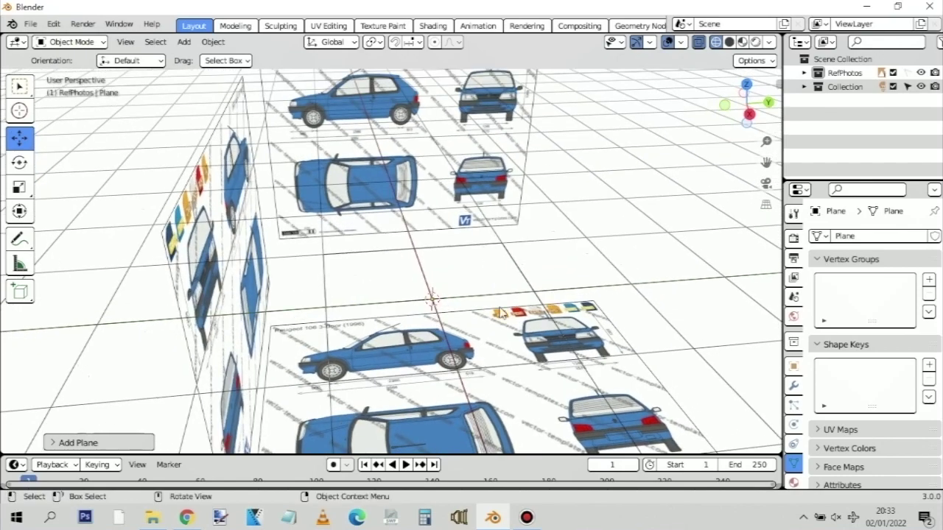
{"action": "middle_click_drag", "start_coordinate": [499, 313], "coordinate": [510, 288]}
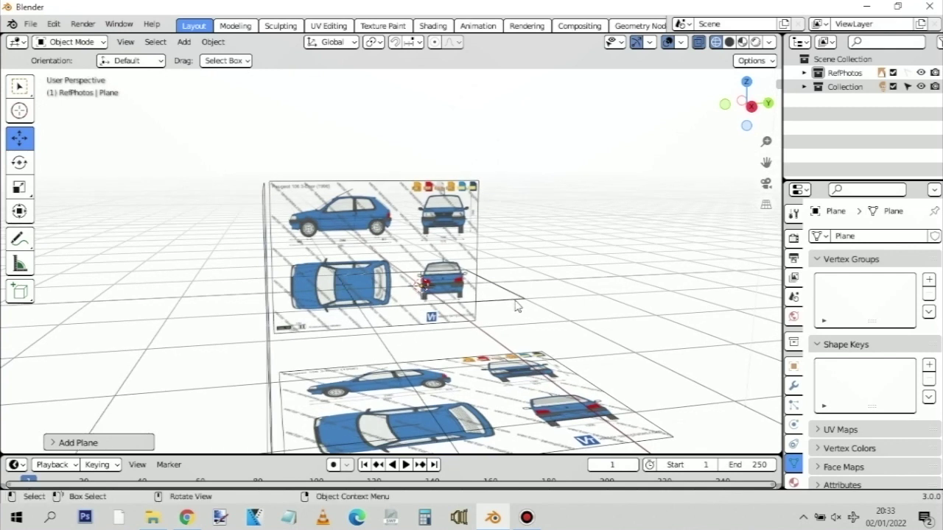
{"action": "left_click", "coordinate": [516, 304]}
{"action": "left_click", "coordinate": [515, 302]}
{"action": "left_click", "coordinate": [512, 300]}
{"action": "left_click", "coordinate": [518, 296]}
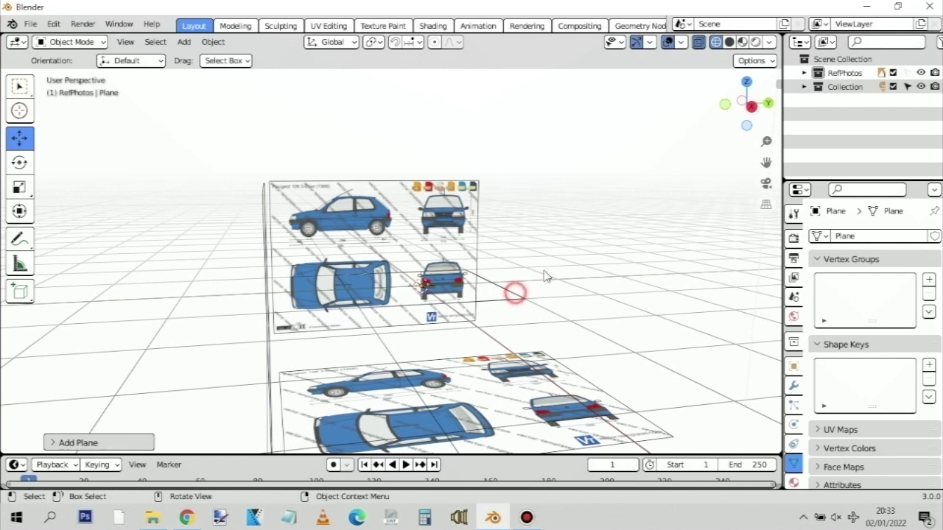
Move Plane from RefPhotos into Collection in the Outliner and reselect it
{"action": "left_click", "coordinate": [804, 86]}
{"action": "left_click", "coordinate": [805, 72]}
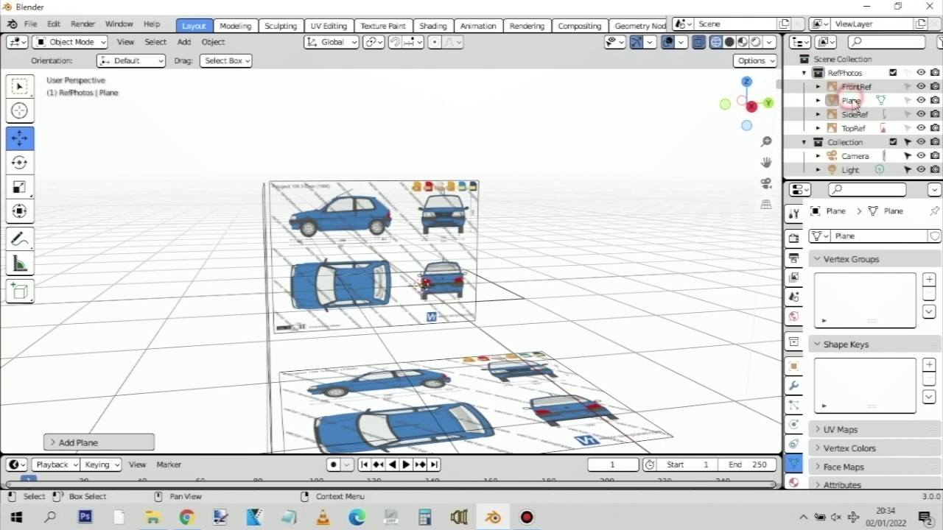
{"action": "left_click_drag", "start_coordinate": [851, 100], "coordinate": [847, 143]}
{"action": "left_click", "coordinate": [804, 73]}
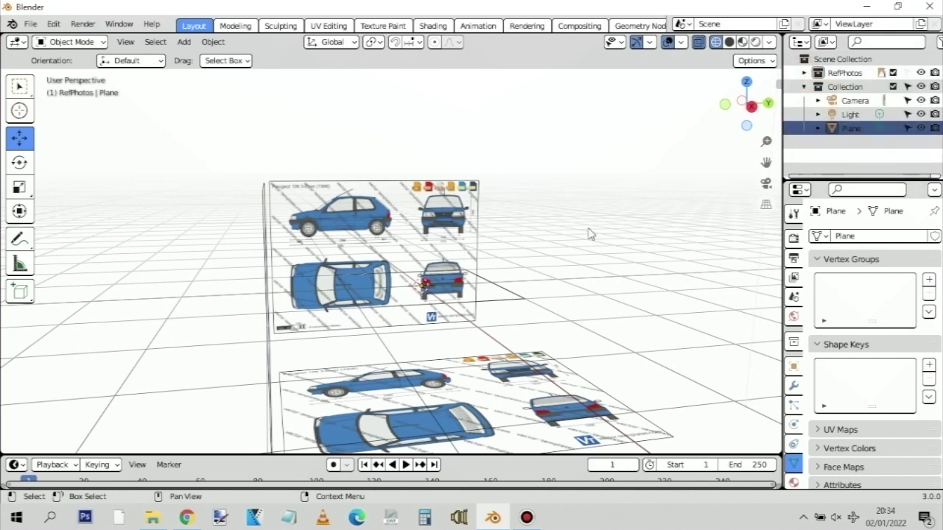
{"action": "left_click", "coordinate": [520, 303]}
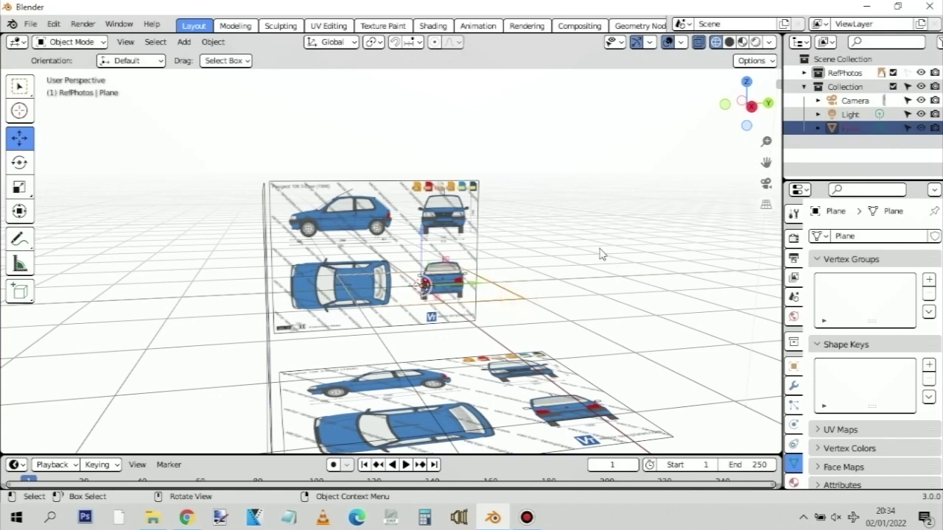
{"action": "middle_click_drag", "start_coordinate": [602, 255], "coordinate": [556, 287]}
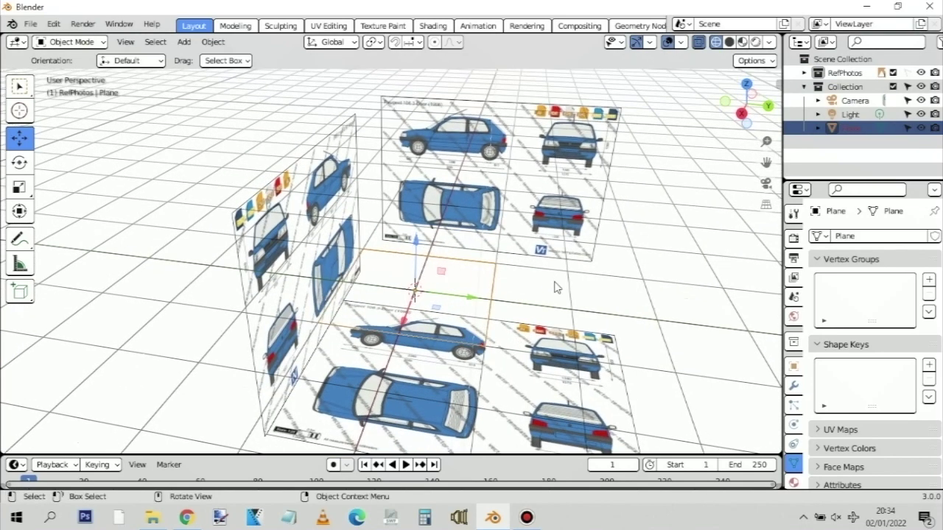
In top view, drag the plane down over the windscreen, cancelling an attempted rotation
{"action": "key", "text": "KP_7"}
{"action": "scroll", "coordinate": [462, 249], "scroll_direction": "up", "scroll_amount": 6}
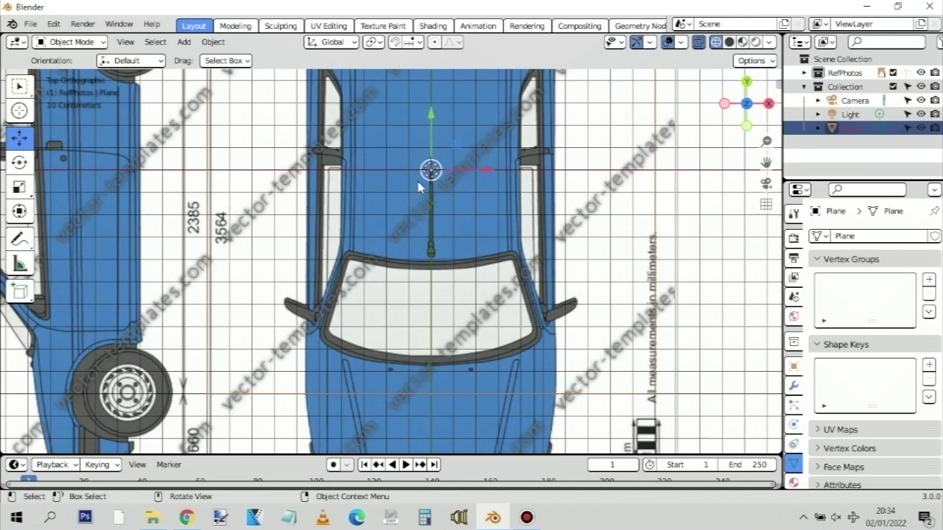
{"action": "scroll", "coordinate": [567, 216], "scroll_direction": "down", "scroll_amount": 1}
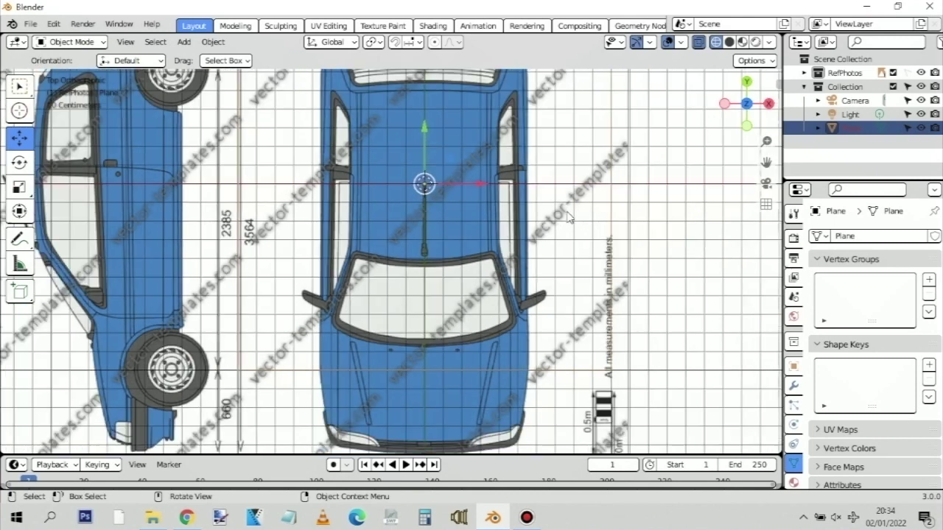
{"action": "middle_click_drag", "start_coordinate": [581, 251], "coordinate": [598, 216], "text": "shift"}
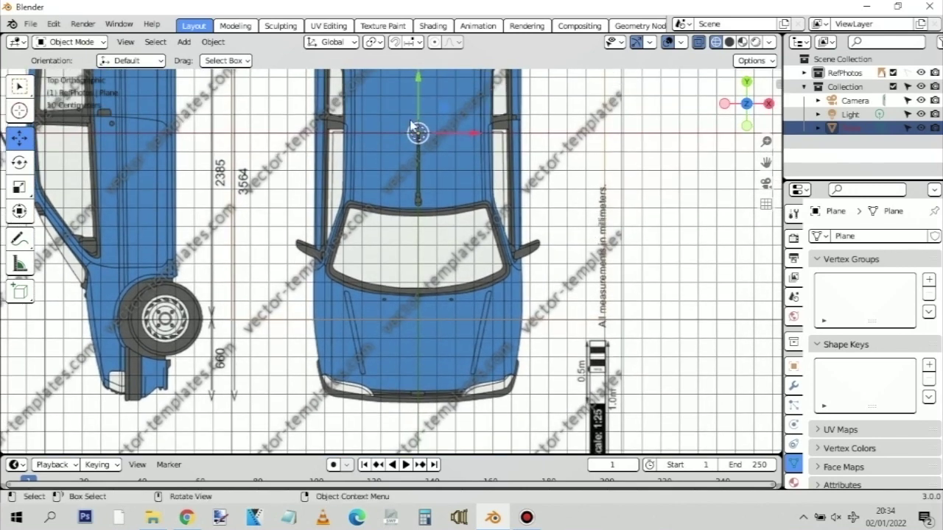
{"action": "left_click_drag", "start_coordinate": [417, 95], "coordinate": [420, 189]}
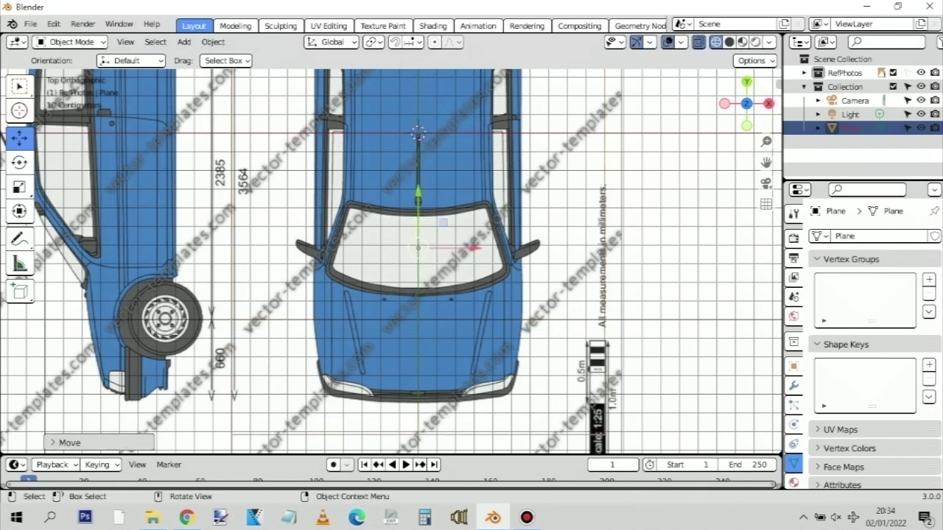
{"action": "key", "text": "r"}
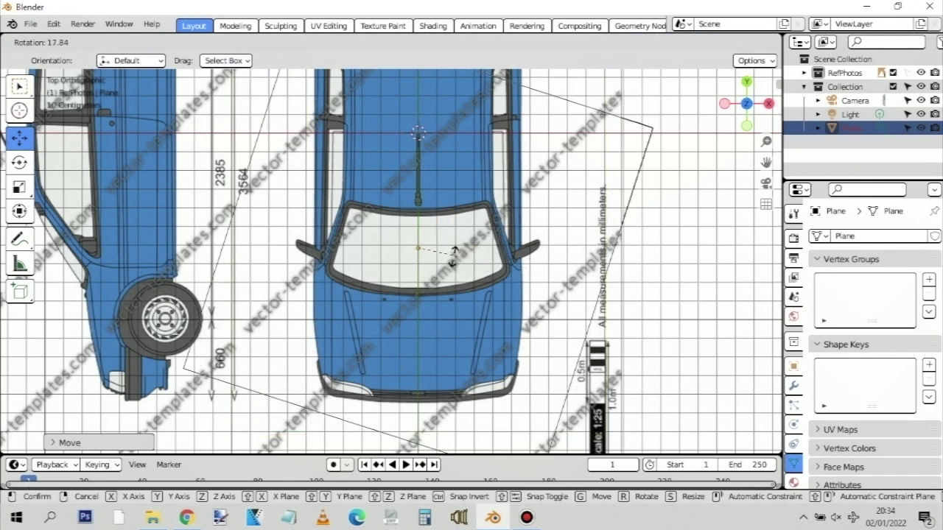
{"action": "right_click", "coordinate": [460, 252]}
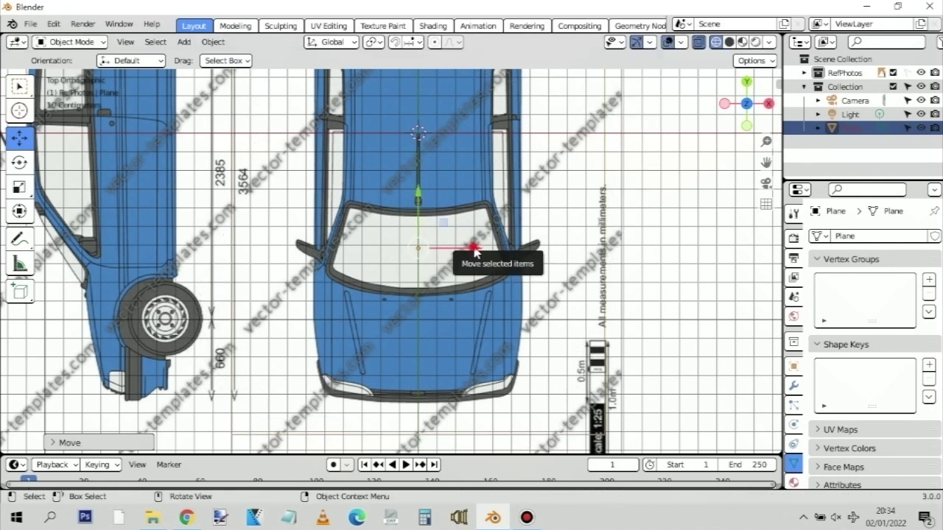
Slide the plane right along X onto the top-view centreline and enter Edit Mode
{"action": "left_click_drag", "start_coordinate": [475, 252], "coordinate": [641, 236]}
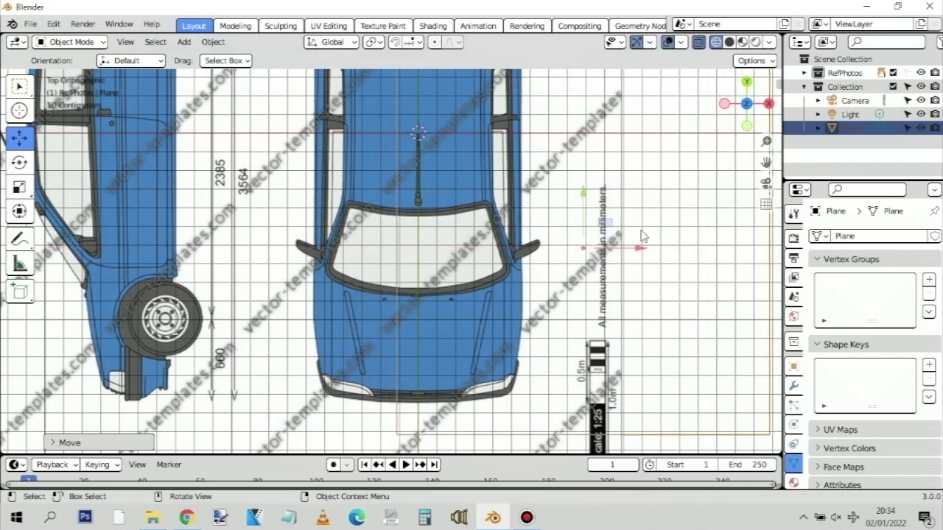
{"action": "scroll", "coordinate": [584, 207], "scroll_direction": "down", "scroll_amount": 2}
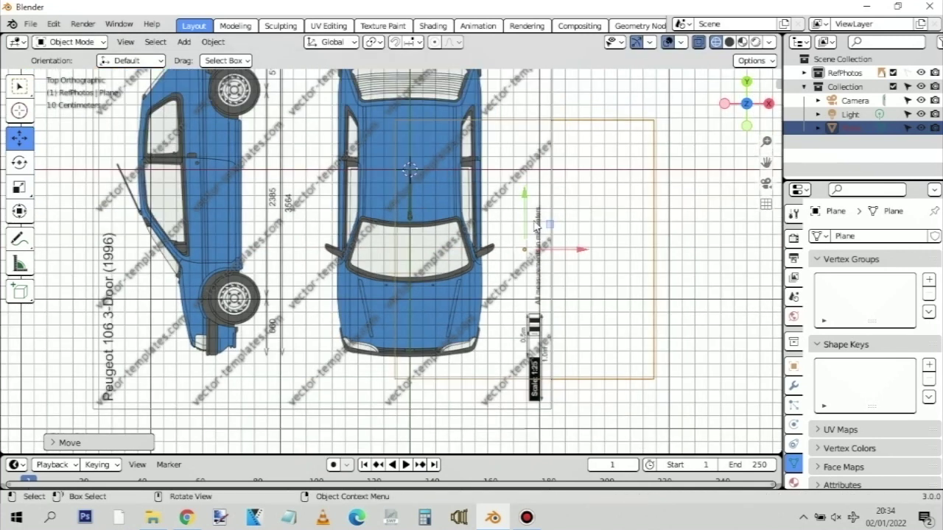
{"action": "left_click_drag", "start_coordinate": [583, 250], "coordinate": [603, 258]}
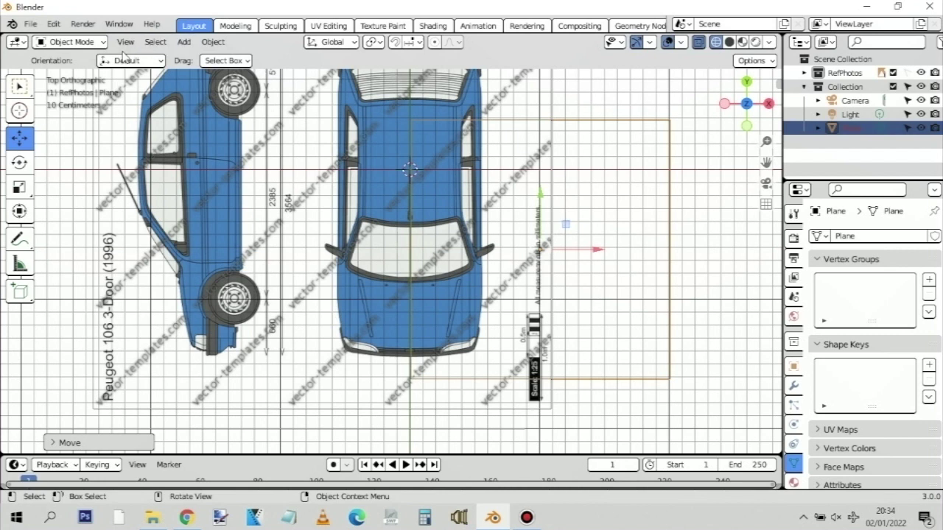
{"action": "key", "text": "Tab"}
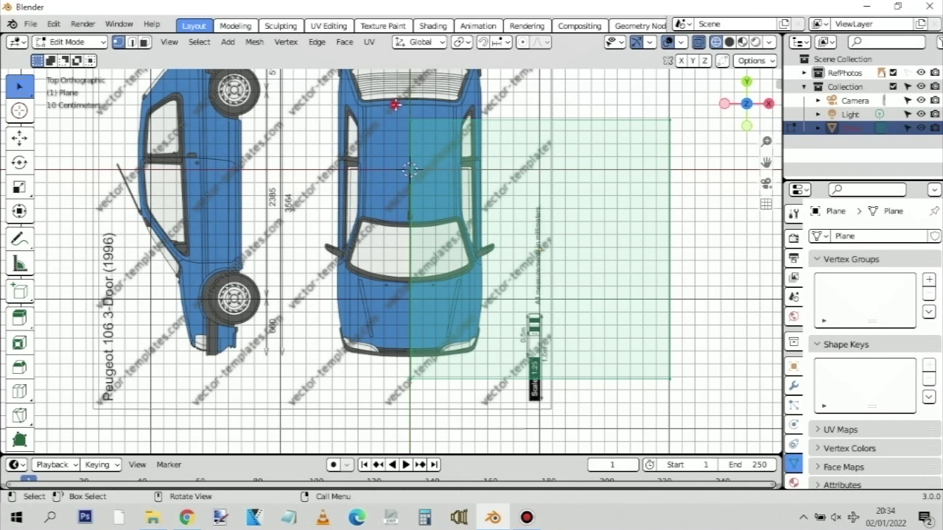
Deselect all, then use the Move tool to pull in the top, bottom and right edges over the bonnet
{"action": "left_click", "coordinate": [682, 143]}
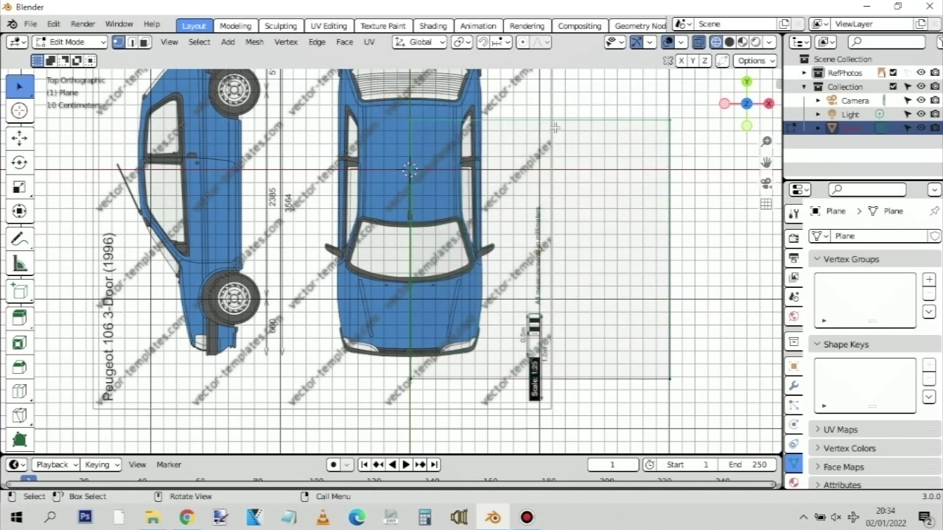
{"action": "left_click", "coordinate": [19, 138]}
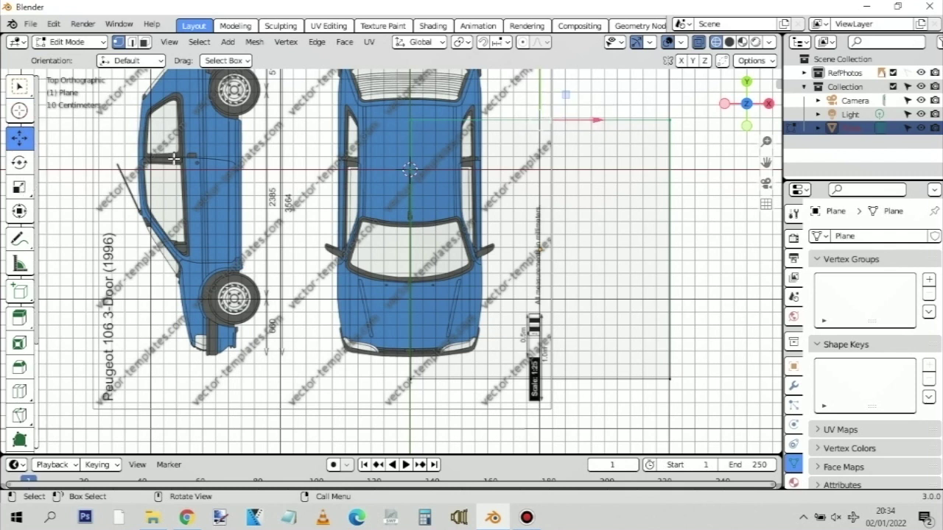
{"action": "scroll", "coordinate": [557, 118], "scroll_direction": "up", "scroll_amount": 2, "text": "shift"}
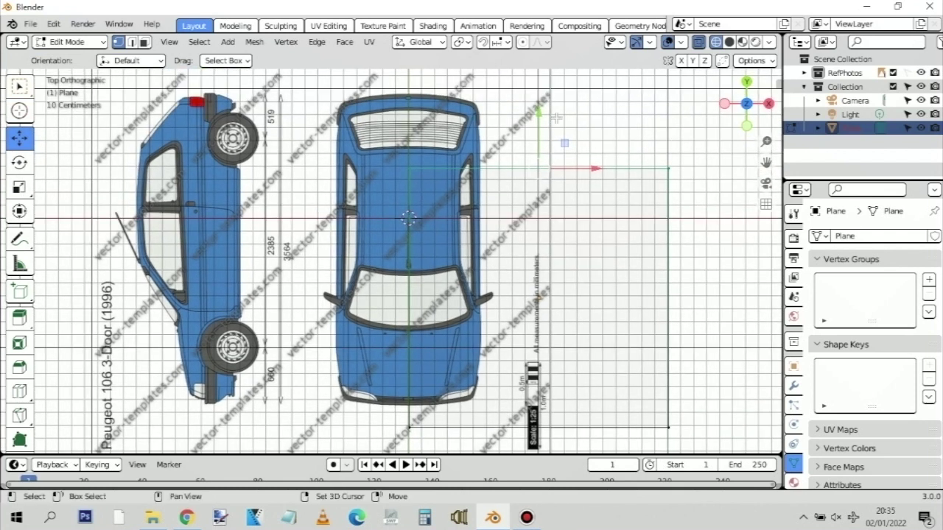
{"action": "left_click_drag", "start_coordinate": [539, 112], "coordinate": [537, 280]}
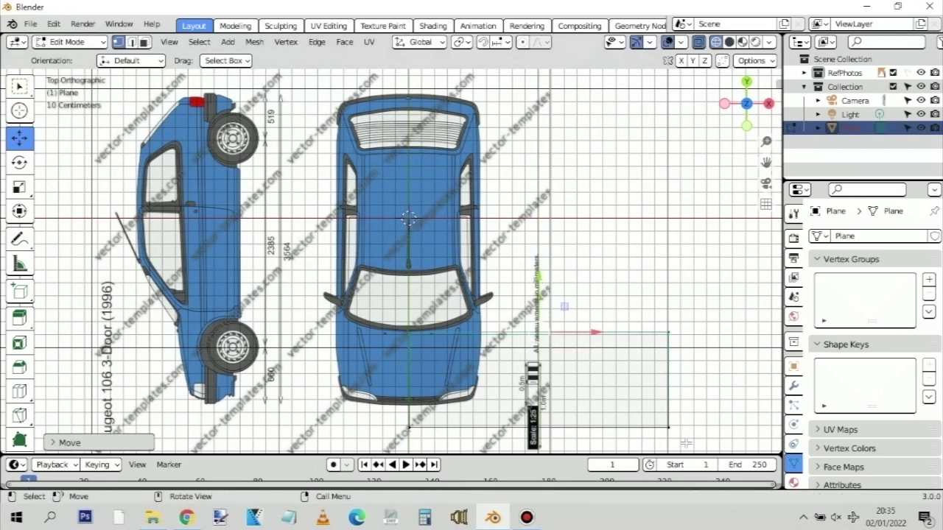
{"action": "left_click_drag", "start_coordinate": [684, 442], "coordinate": [395, 370]}
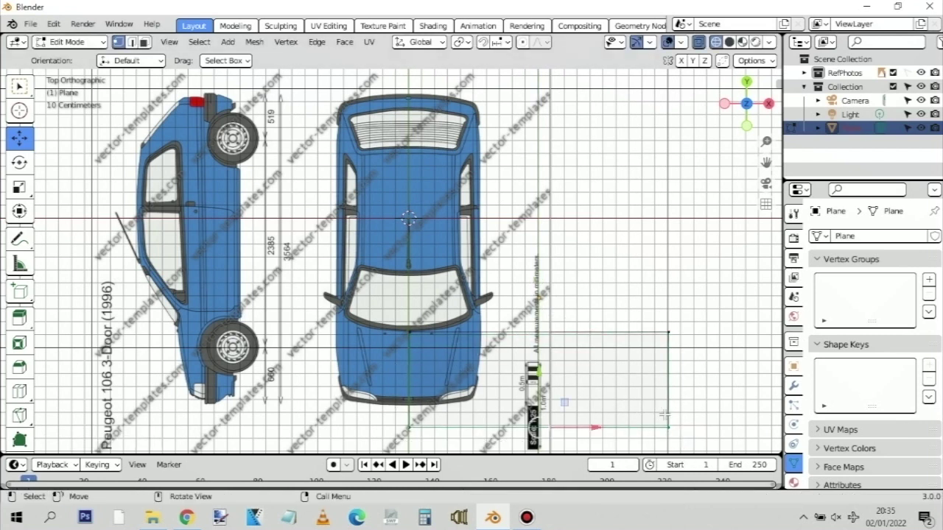
{"action": "left_click_drag", "start_coordinate": [540, 371], "coordinate": [534, 332]}
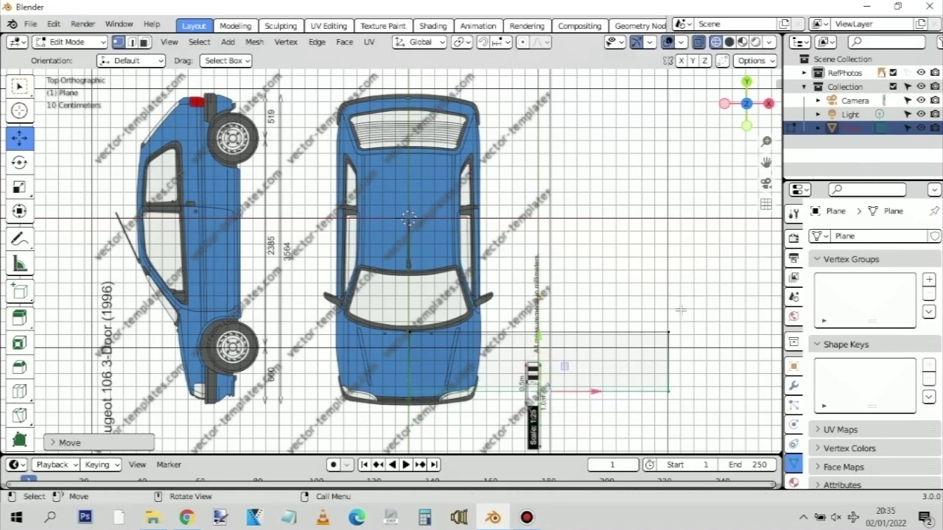
{"action": "left_click", "coordinate": [670, 374]}
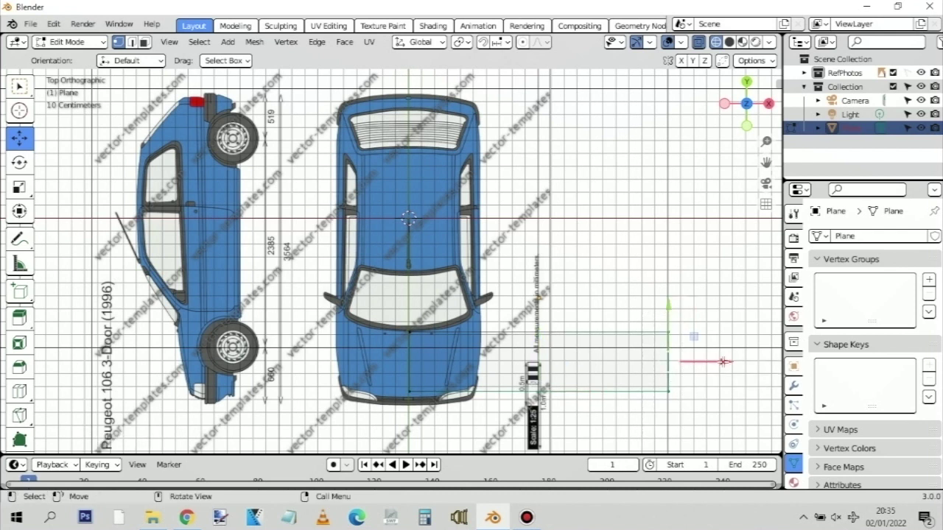
{"action": "left_click_drag", "start_coordinate": [723, 362], "coordinate": [460, 353]}
Nudge the centre edge and the right edge along X onto the bonnet's outline
{"action": "scroll", "coordinate": [461, 353], "scroll_direction": "up", "scroll_amount": 5}
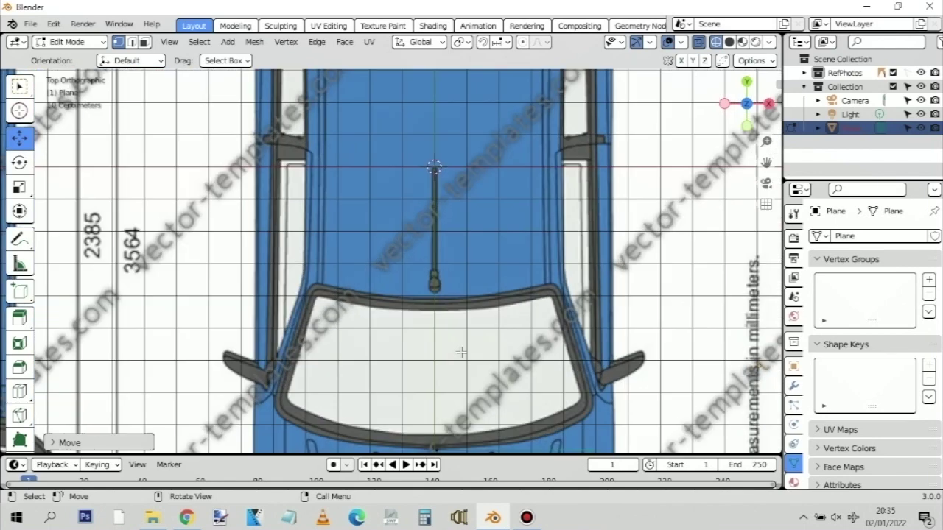
{"action": "scroll", "coordinate": [550, 221], "scroll_direction": "down", "scroll_amount": 8, "text": "shift"}
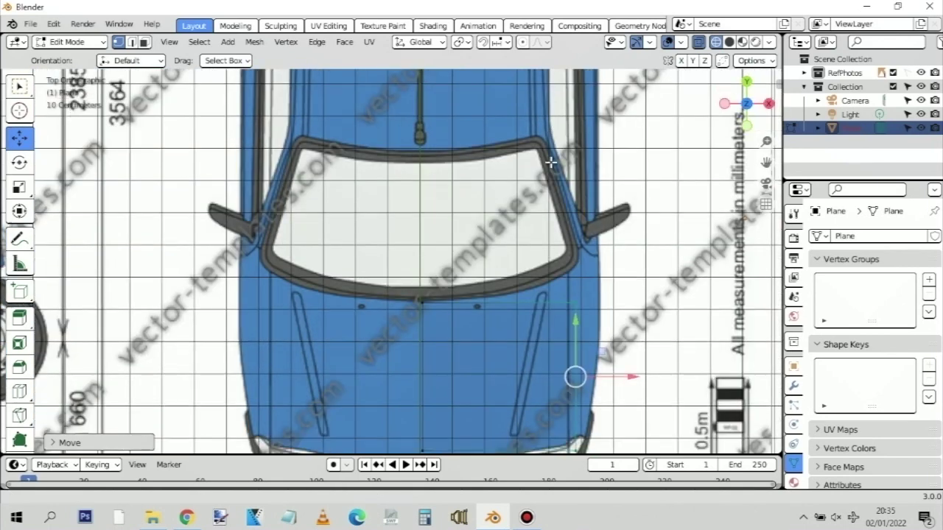
{"action": "scroll", "coordinate": [530, 204], "scroll_direction": "down", "scroll_amount": 4, "text": "shift"}
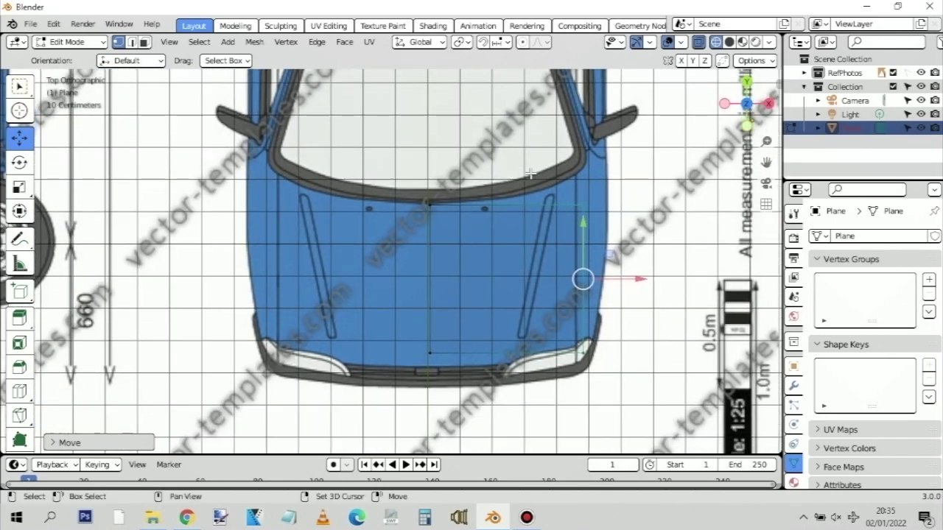
{"action": "left_click_drag", "start_coordinate": [415, 178], "coordinate": [453, 385]}
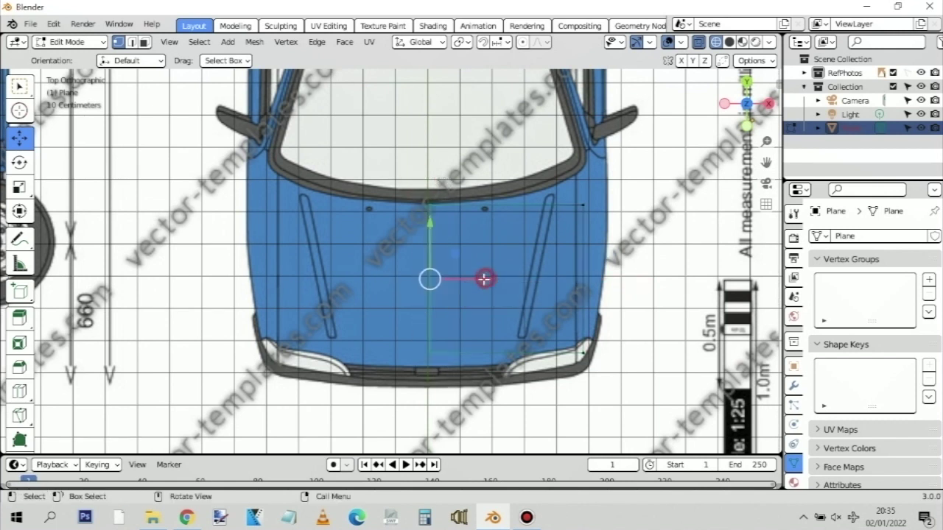
{"action": "left_click_drag", "start_coordinate": [483, 279], "coordinate": [480, 280]}
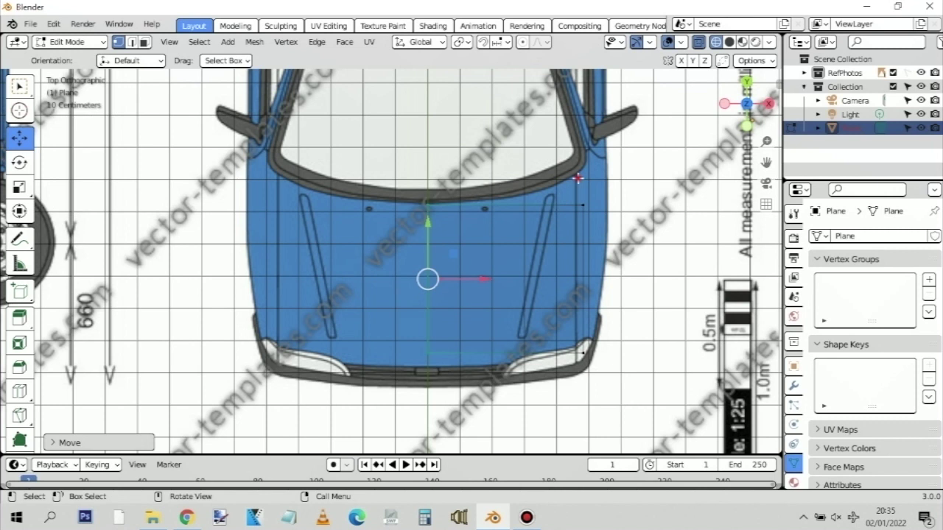
{"action": "left_click", "coordinate": [583, 295]}
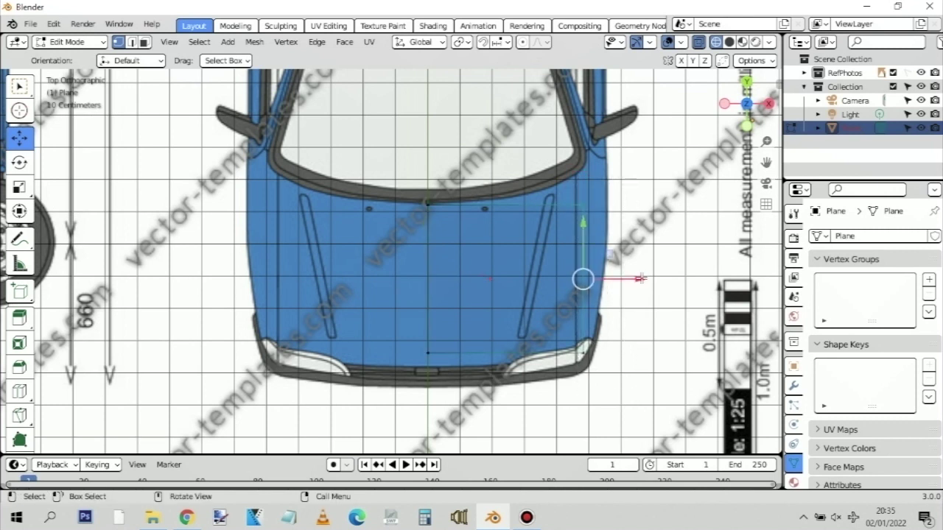
{"action": "mouse_move", "coordinate": [641, 278]}
{"action": "left_mouse_down"}
{"action": "mouse_move", "coordinate": [655, 276]}
{"action": "mouse_move", "coordinate": [638, 277]}
{"action": "left_mouse_up"}
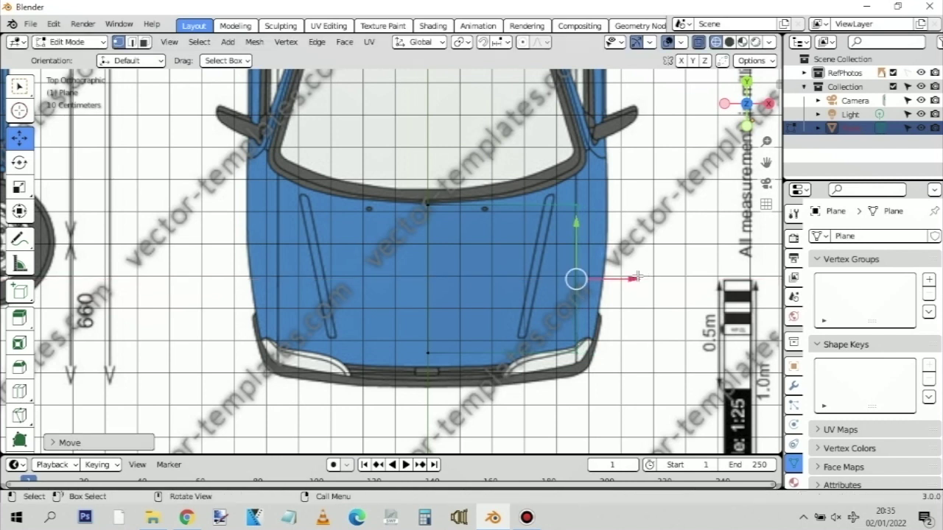
Raise the upper outer corner vertex along Y to the windscreen's lower corner
{"action": "left_click", "coordinate": [599, 231]}
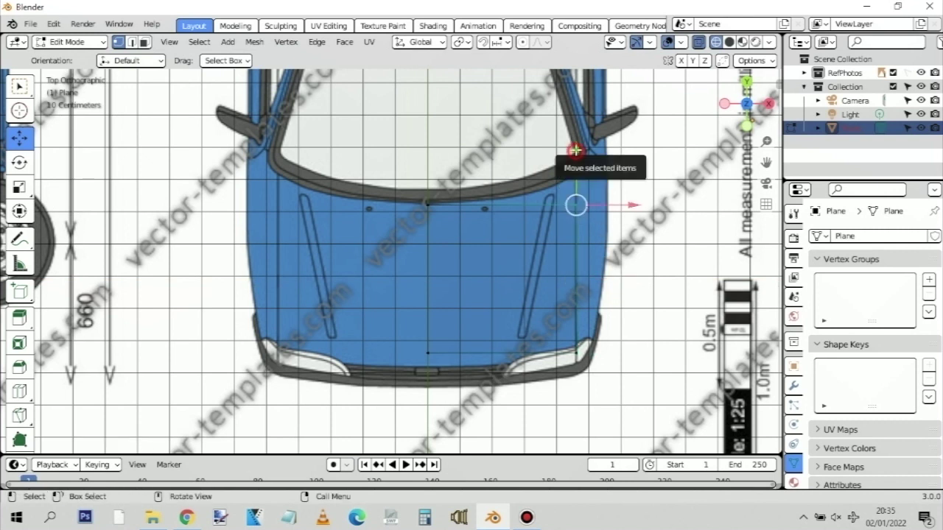
{"action": "left_click_drag", "start_coordinate": [576, 150], "coordinate": [579, 120]}
{"action": "left_click_drag", "start_coordinate": [598, 313], "coordinate": [598, 313]}
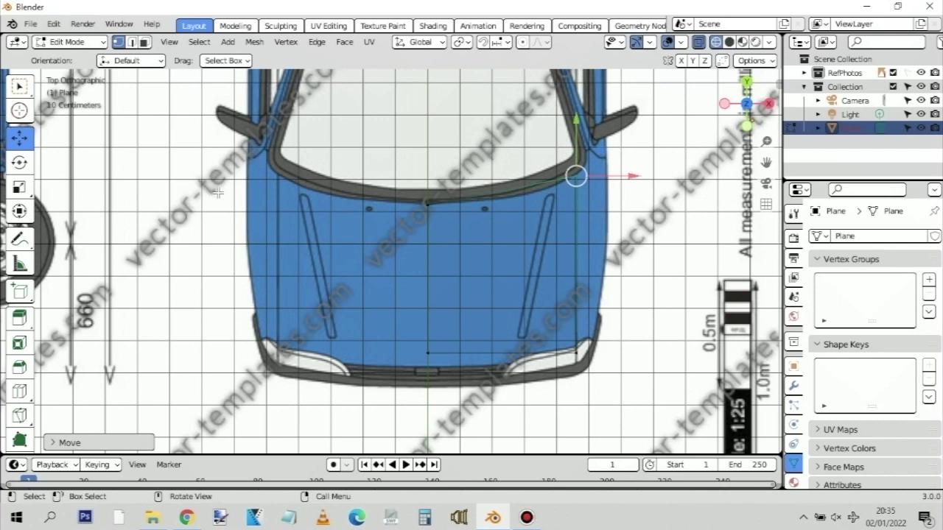
{"action": "scroll", "coordinate": [280, 322], "scroll_direction": "down", "scroll_amount": 5}
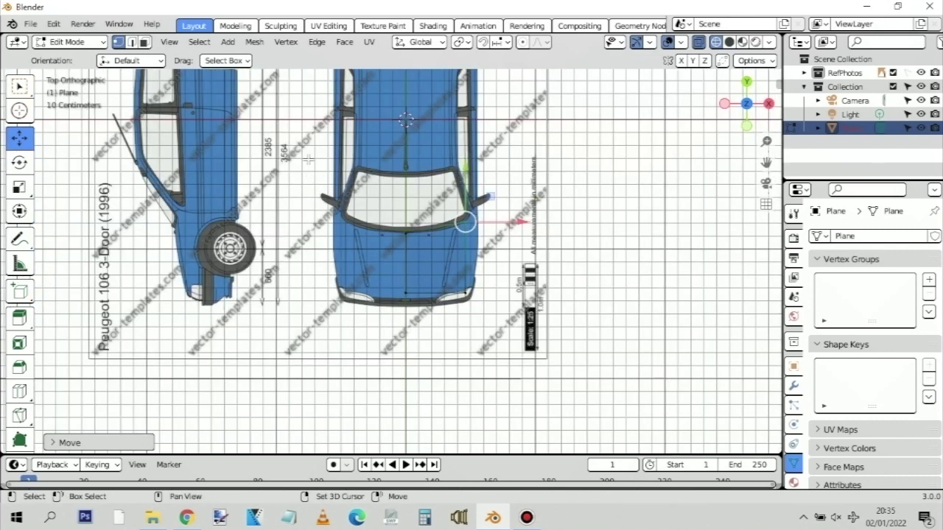
Adjust the front centre and front outer corner vertices to follow the bonnet's front edge
{"action": "middle_click_drag", "start_coordinate": [309, 162], "coordinate": [414, 168], "text": "shift"}
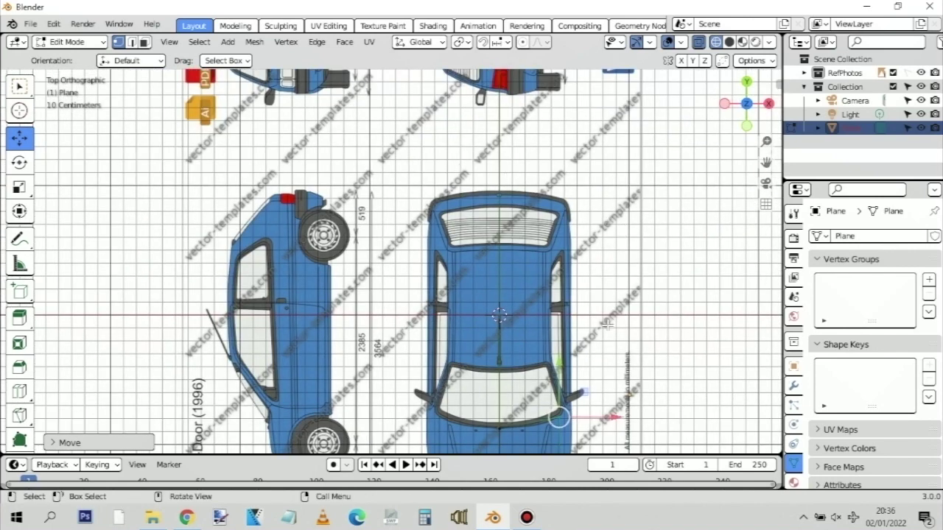
{"action": "middle_click_drag", "start_coordinate": [612, 327], "coordinate": [614, 217], "text": "shift"}
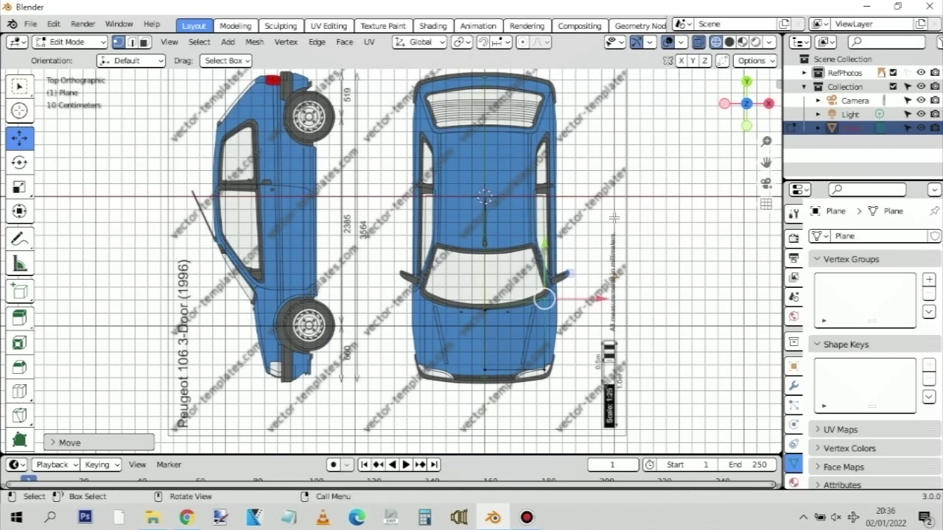
{"action": "scroll", "coordinate": [556, 291], "scroll_direction": "up", "scroll_amount": 5}
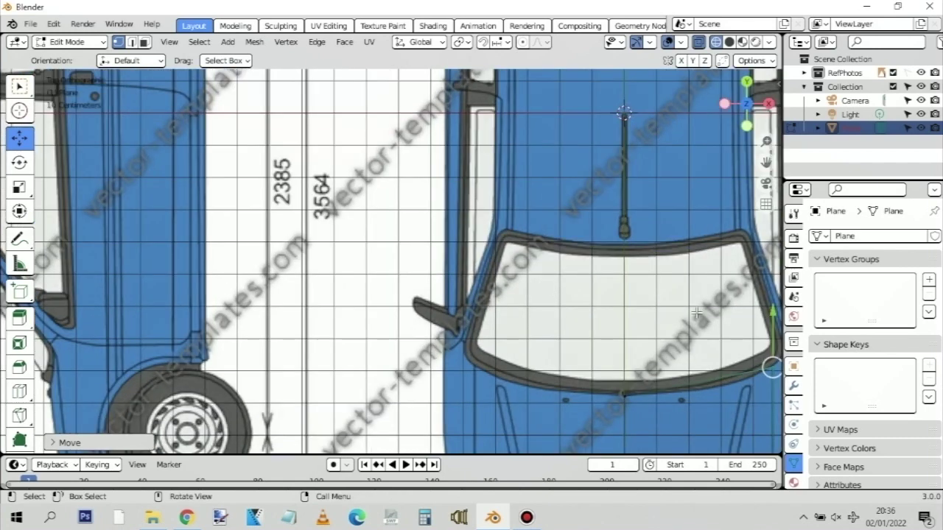
{"action": "middle_click_drag", "start_coordinate": [697, 314], "coordinate": [543, 206], "text": "shift"}
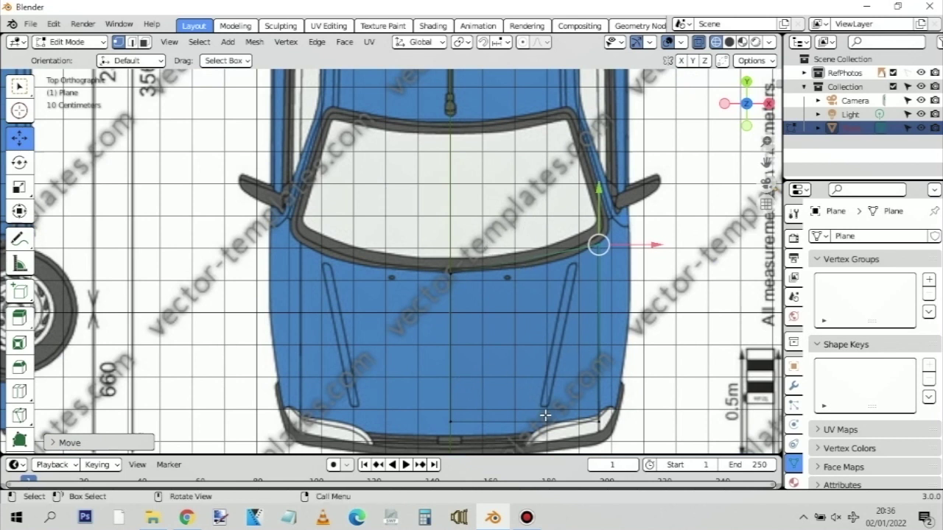
{"action": "scroll", "coordinate": [527, 409], "scroll_direction": "down", "scroll_amount": 3, "text": "shift"}
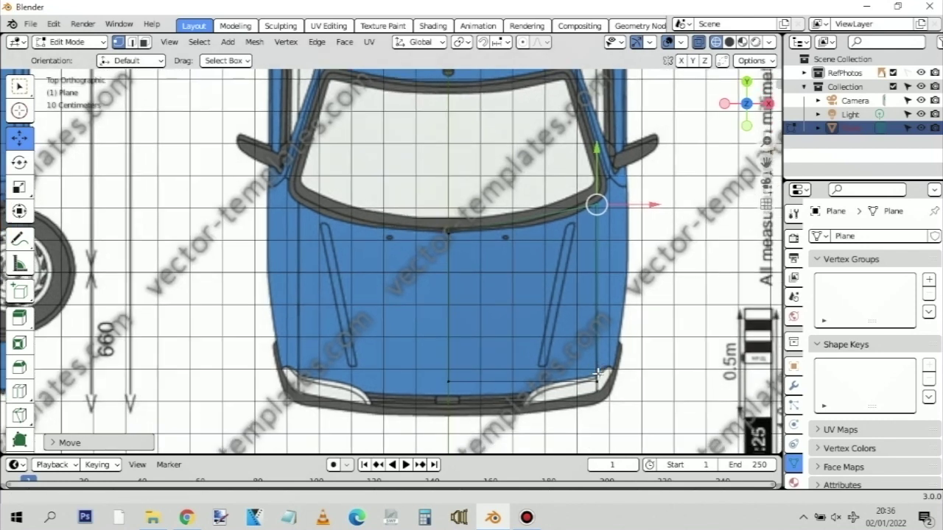
{"action": "right_click", "coordinate": [426, 356], "text": "shift"}
{"action": "left_click", "coordinate": [445, 371]}
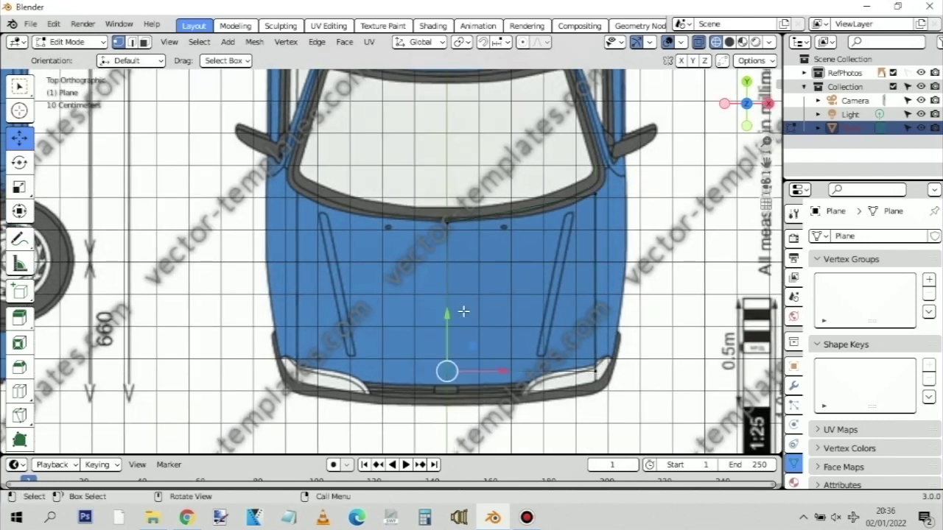
{"action": "left_click_drag", "start_coordinate": [446, 317], "coordinate": [445, 331]}
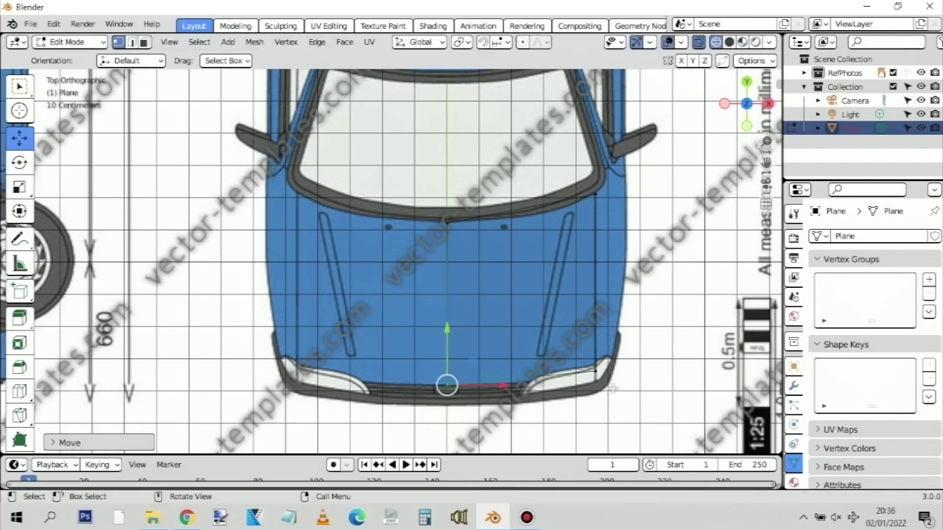
{"action": "left_click", "coordinate": [594, 371]}
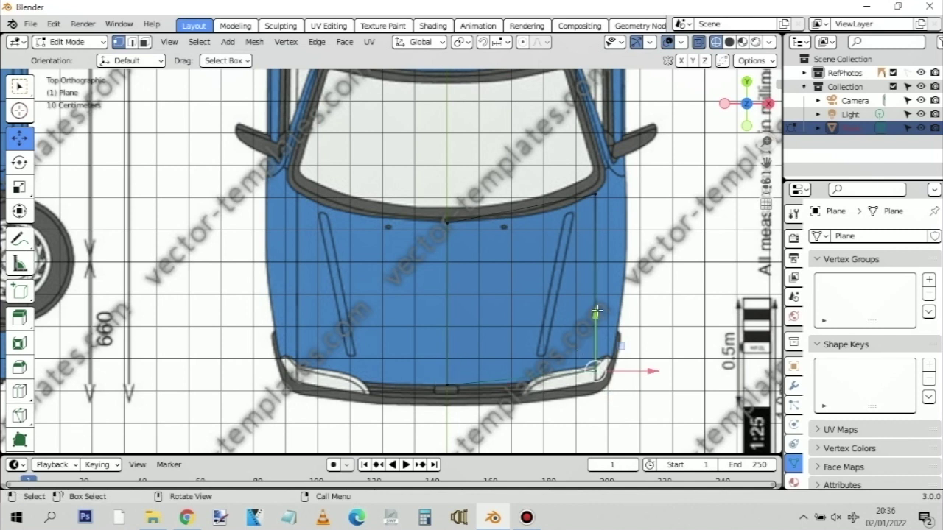
{"action": "left_click_drag", "start_coordinate": [594, 317], "coordinate": [593, 304]}
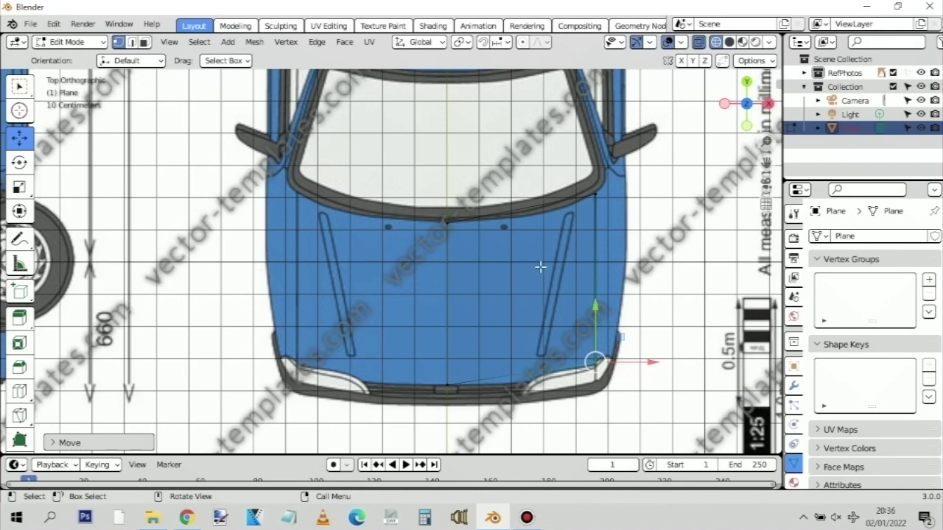
In Right Orthographic view, box-select the front-wheel vertices and lift them about 0.64 m to the bonnet line
{"action": "scroll", "coordinate": [684, 275], "scroll_direction": "down", "scroll_amount": 5}
{"action": "middle_click_drag", "start_coordinate": [684, 275], "coordinate": [524, 285]}
{"action": "key", "text": "KP_3"}
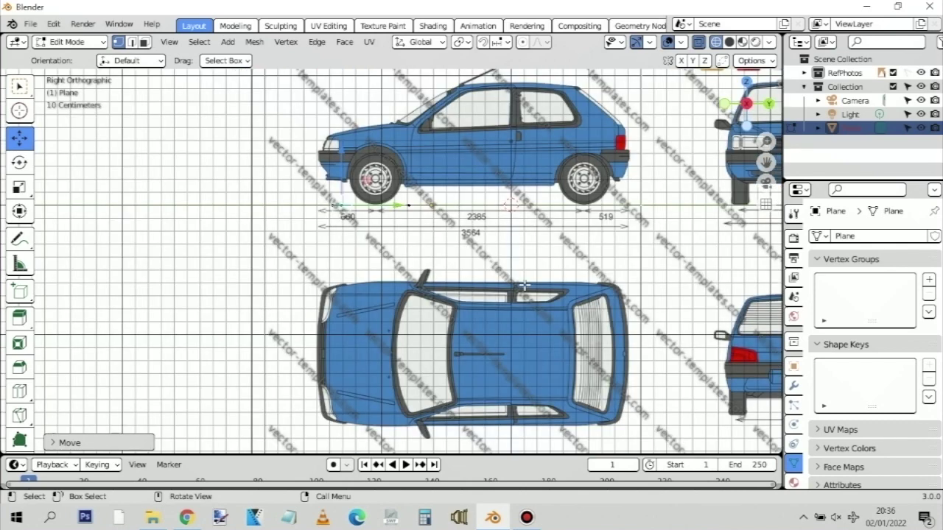
{"action": "scroll", "coordinate": [424, 219], "scroll_direction": "up", "scroll_amount": 2}
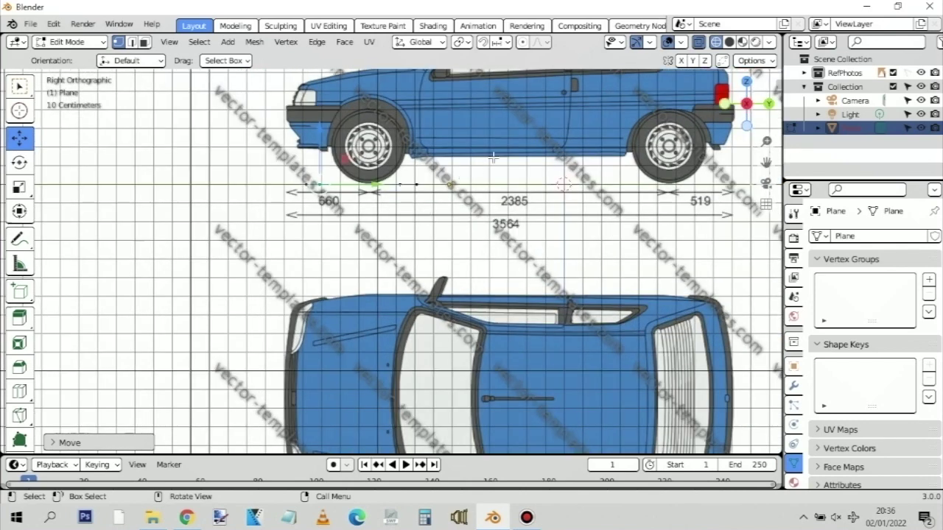
{"action": "middle_click_drag", "start_coordinate": [493, 156], "coordinate": [422, 292], "text": "shift"}
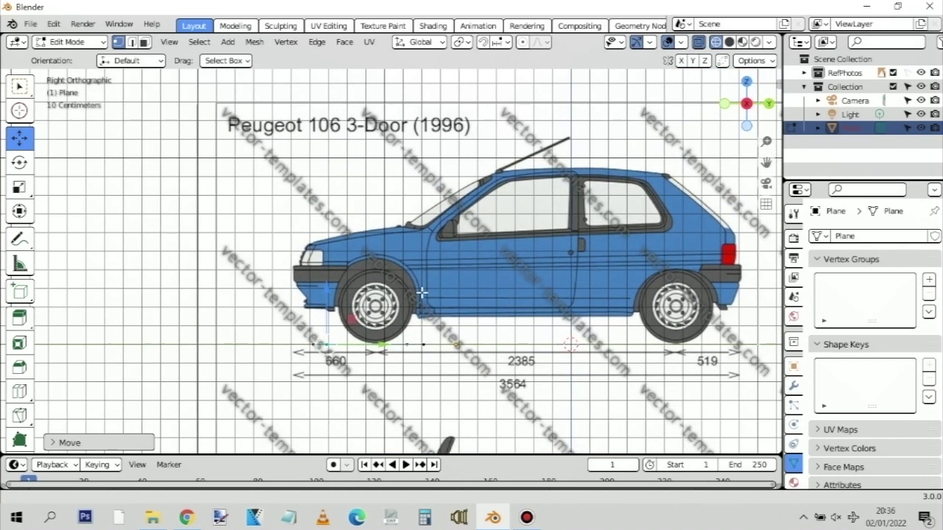
{"action": "key", "text": "b"}
{"action": "left_click_drag", "start_coordinate": [284, 304], "coordinate": [493, 404]}
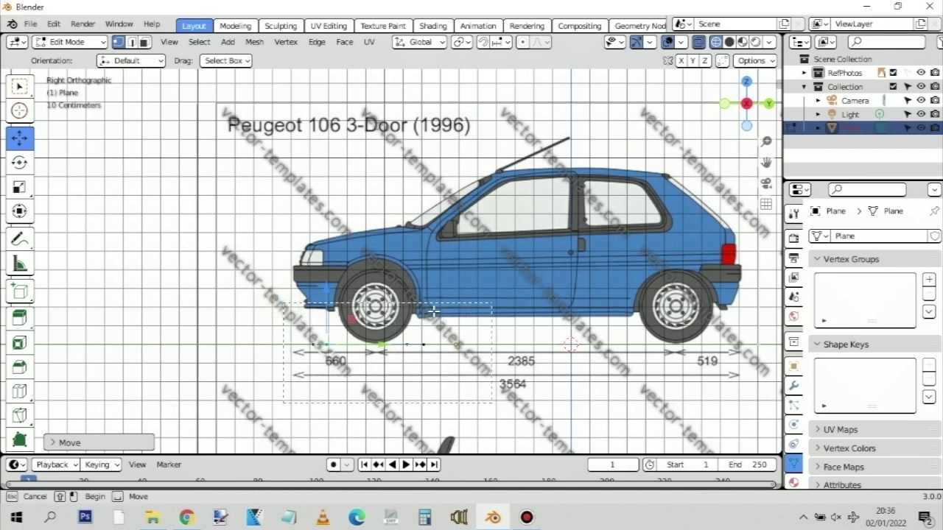
{"action": "left_click_drag", "start_coordinate": [433, 313], "coordinate": [433, 313]}
{"action": "left_click_drag", "start_coordinate": [369, 289], "coordinate": [374, 168]}
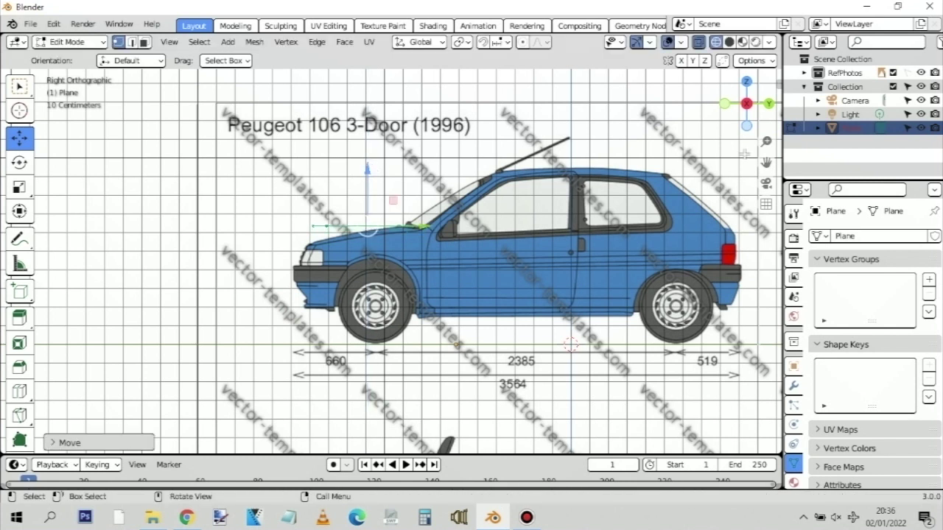
Expand and select RefPhotos, then browse the object, physics, particle, modifier, world and scene tabs
{"action": "left_click", "coordinate": [805, 73]}
{"action": "left_click", "coordinate": [842, 74]}
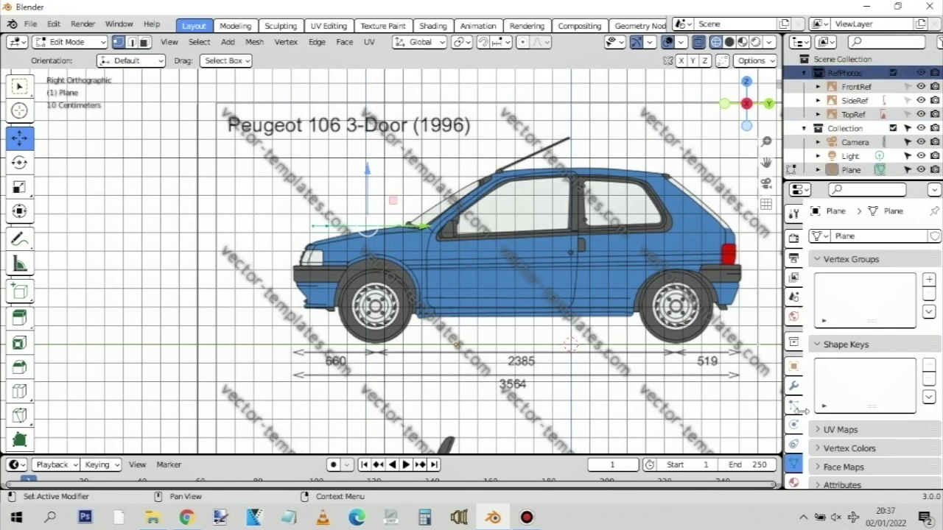
{"action": "left_click", "coordinate": [794, 367]}
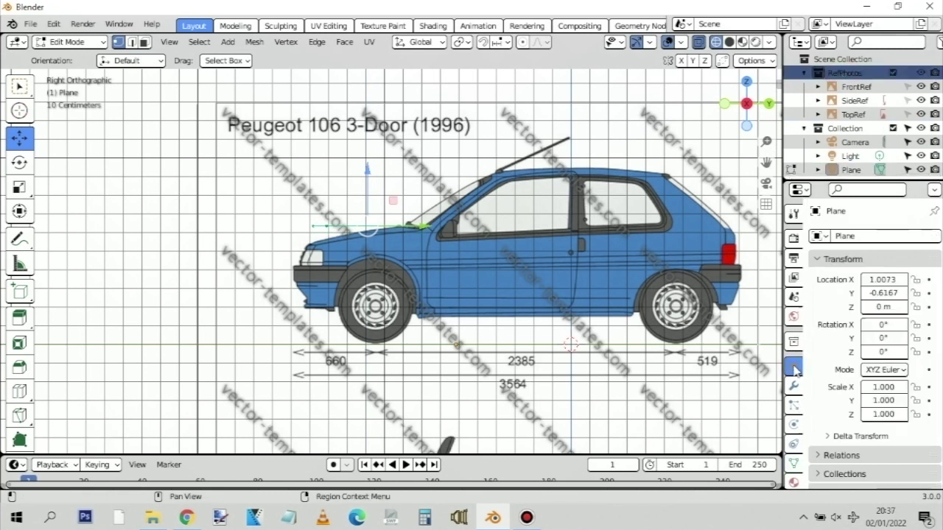
{"action": "left_click", "coordinate": [795, 425]}
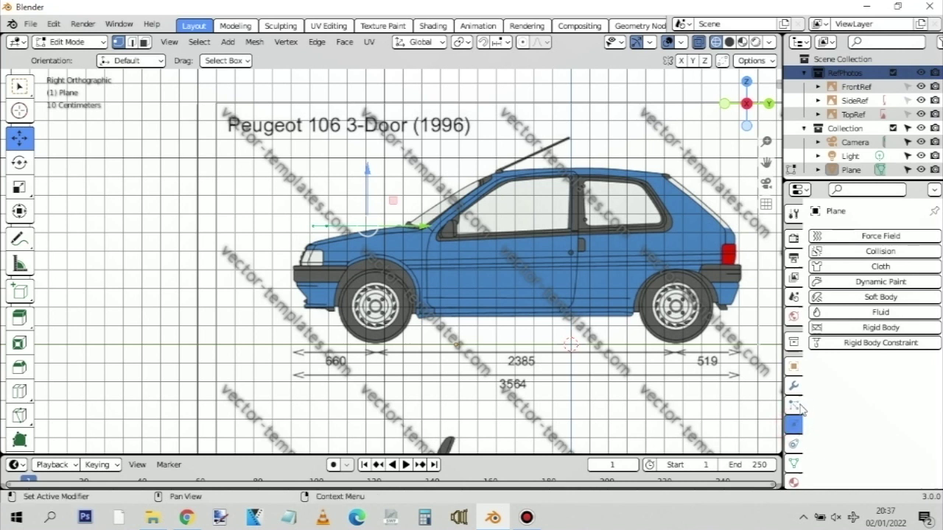
{"action": "left_click", "coordinate": [794, 405]}
{"action": "left_click", "coordinate": [794, 367]}
{"action": "left_click", "coordinate": [794, 386]}
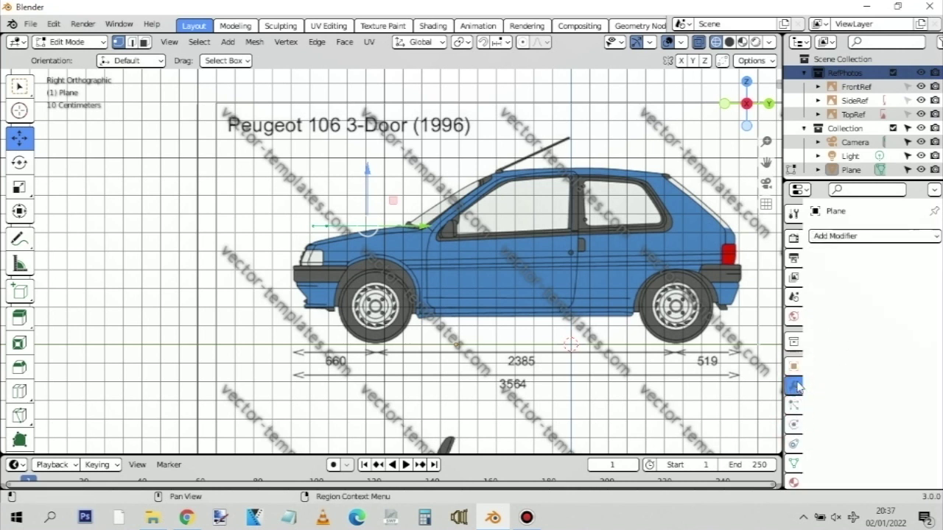
{"action": "left_click", "coordinate": [794, 317]}
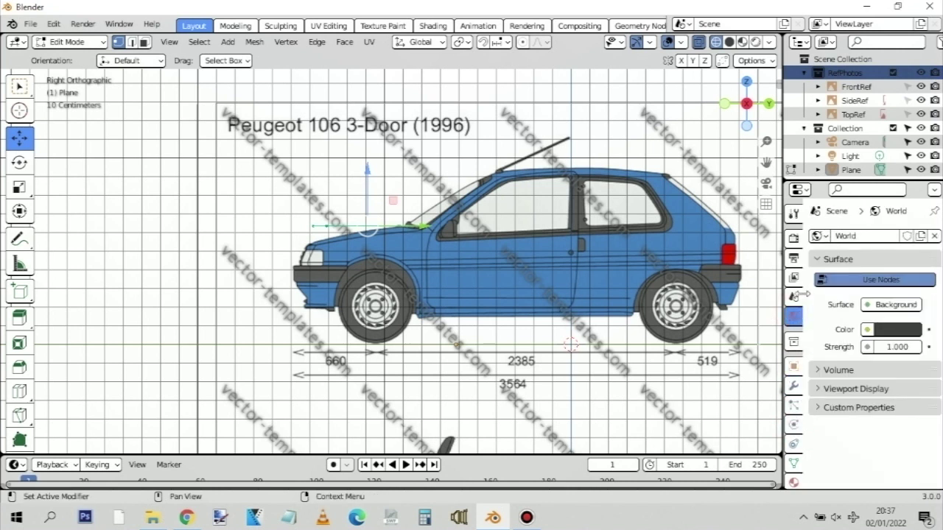
{"action": "left_click", "coordinate": [795, 296]}
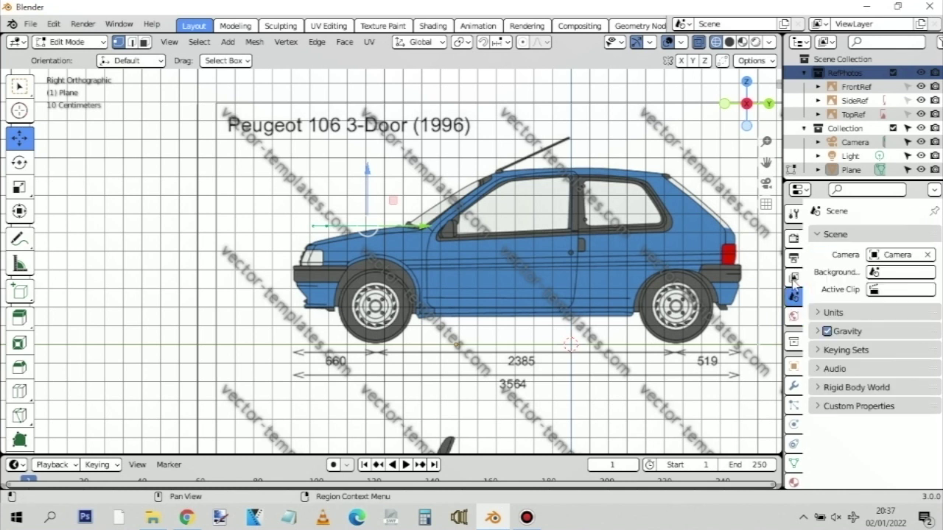
{"action": "scroll", "coordinate": [801, 415], "scroll_direction": "down", "scroll_amount": 1}
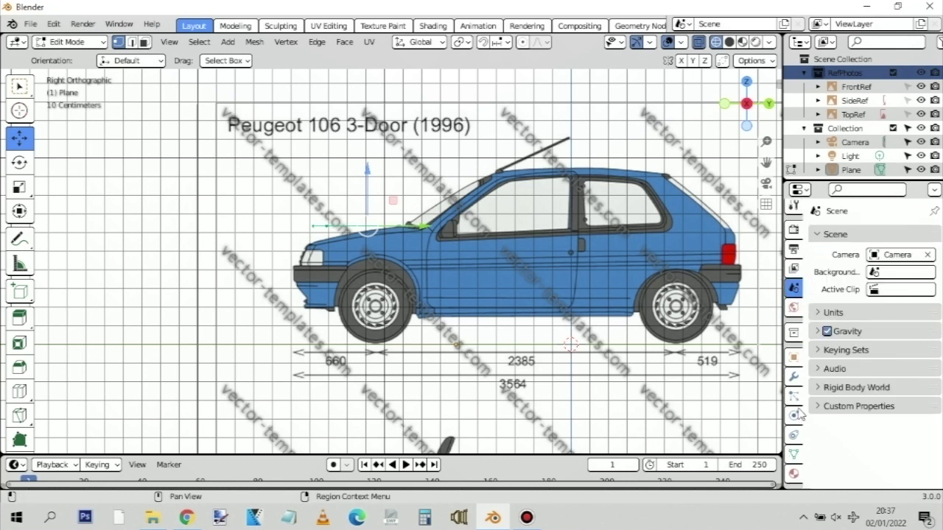
Cycle through the material, mesh data, constraint, physics, modifier and object property tabs
{"action": "left_click", "coordinate": [794, 474]}
{"action": "left_click", "coordinate": [793, 455]}
{"action": "left_click", "coordinate": [795, 435]}
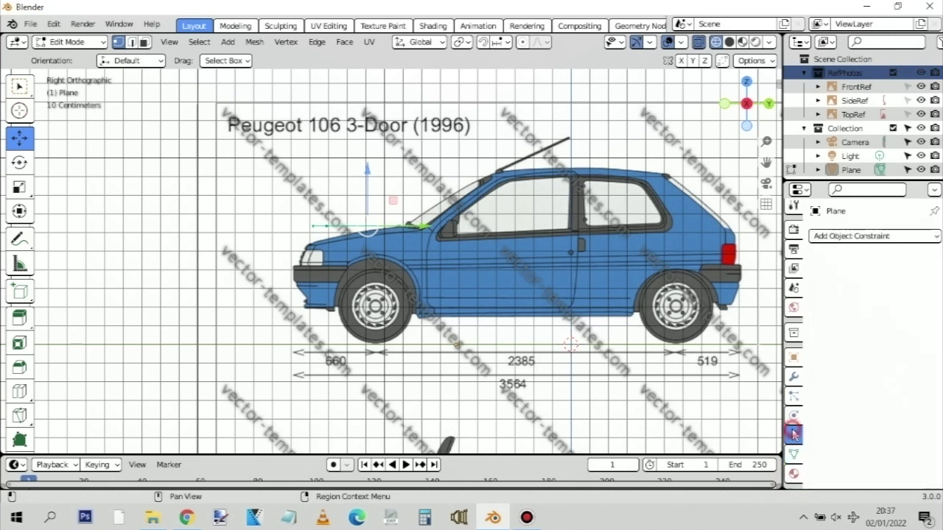
{"action": "left_click", "coordinate": [795, 415]}
{"action": "left_click", "coordinate": [794, 376]}
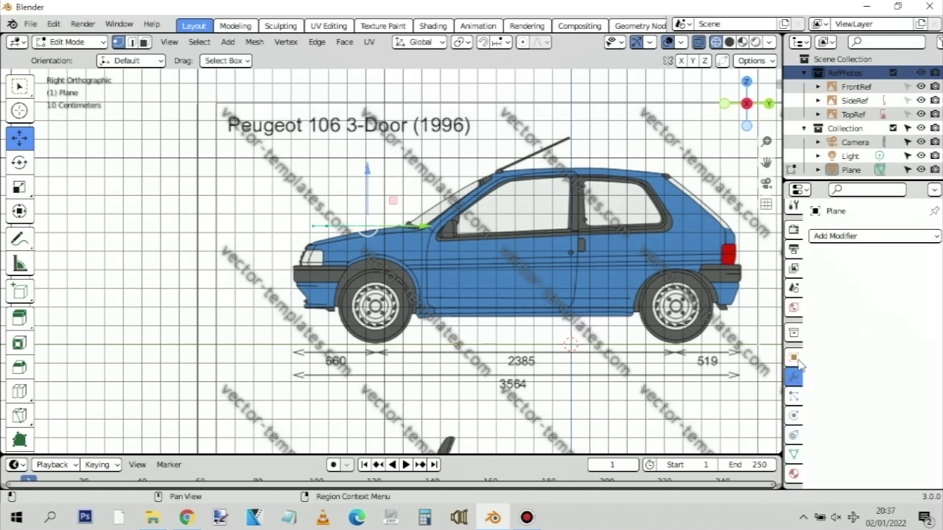
{"action": "left_click", "coordinate": [794, 357]}
{"action": "scroll", "coordinate": [824, 341], "scroll_direction": "down", "scroll_amount": 3}
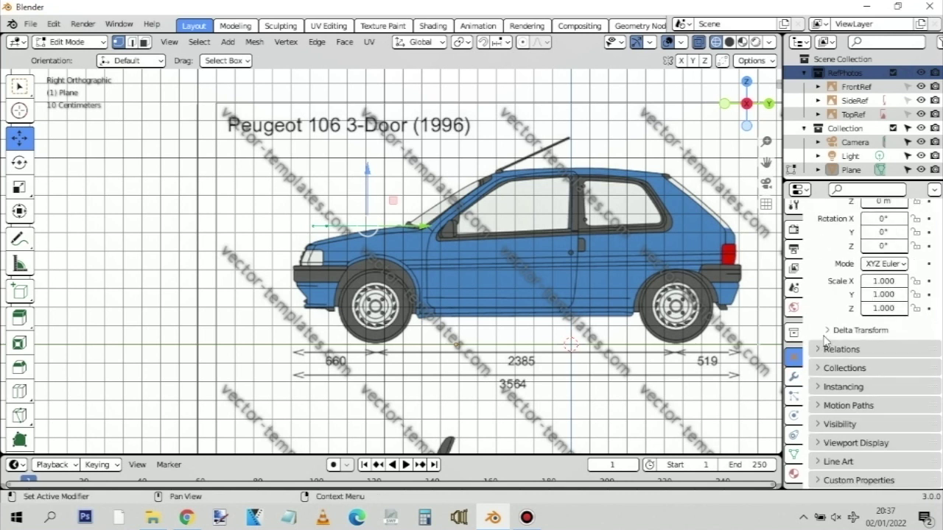
View the RefPhotos collection, world, scene and render tabs, ending on the View Layer tab
{"action": "left_click", "coordinate": [795, 332]}
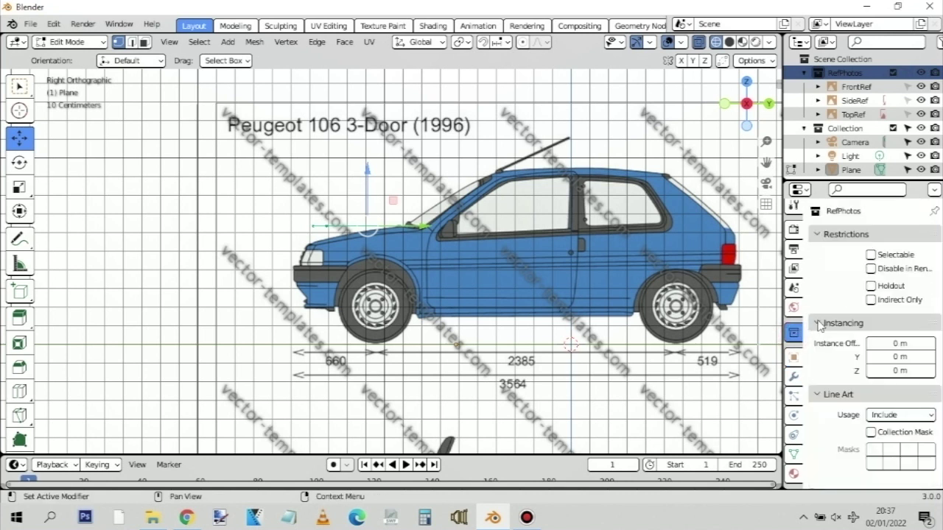
{"action": "left_click", "coordinate": [795, 308]}
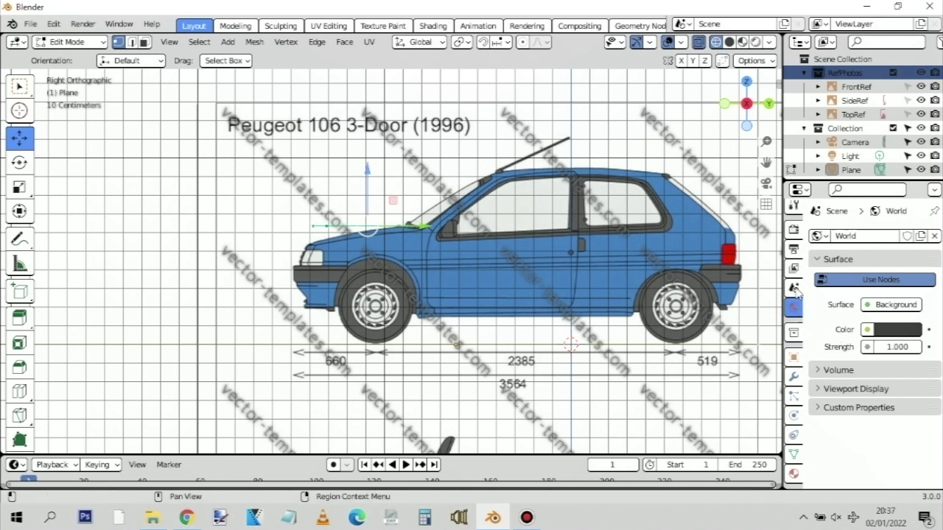
{"action": "left_click", "coordinate": [796, 289]}
{"action": "left_click", "coordinate": [795, 269]}
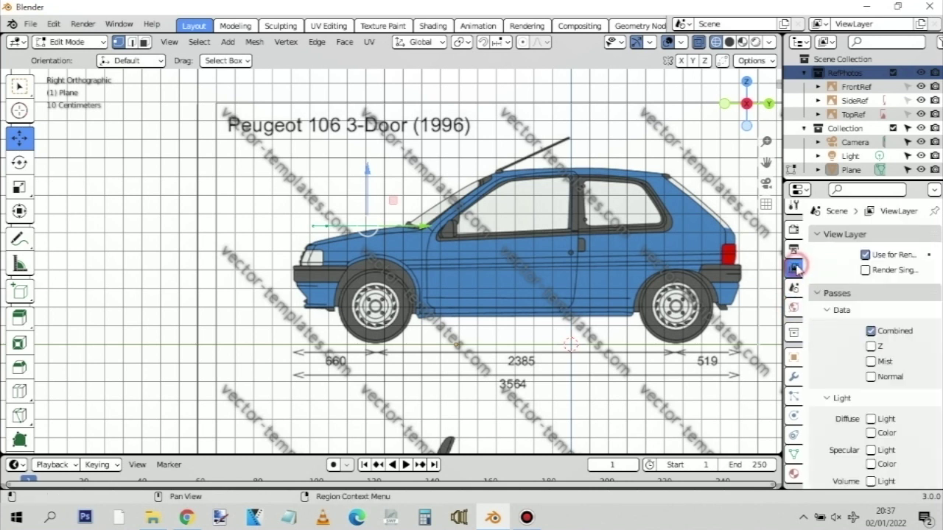
{"action": "scroll", "coordinate": [822, 279], "scroll_direction": "down", "scroll_amount": 6}
{"action": "scroll", "coordinate": [821, 279], "scroll_direction": "up", "scroll_amount": 6}
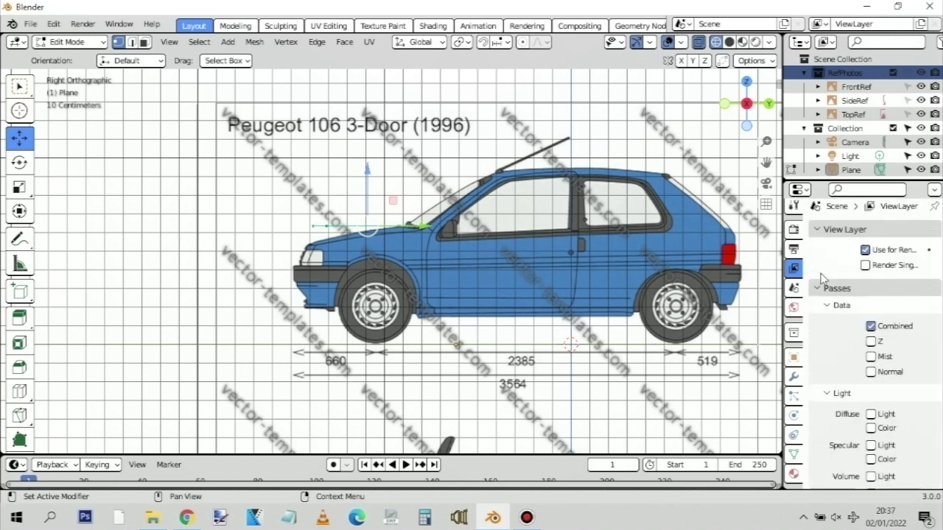
{"action": "left_click", "coordinate": [793, 230]}
{"action": "left_click", "coordinate": [795, 269]}
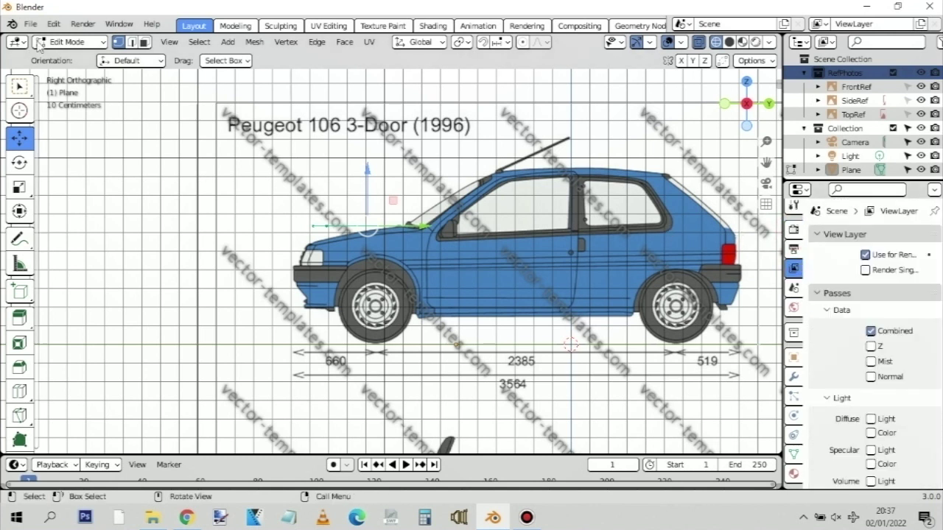
Return to Object Mode and bring up the SideRef image's reference image settings
{"action": "left_click", "coordinate": [87, 42]}
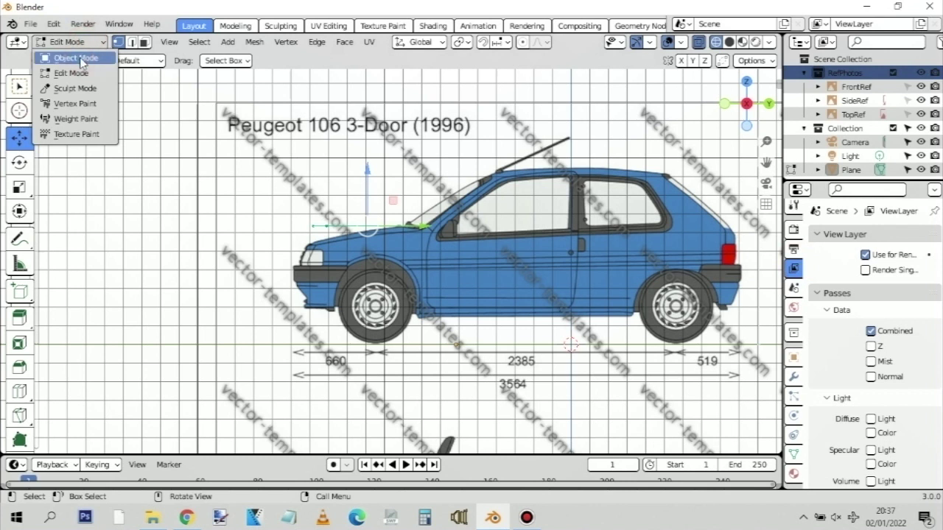
{"action": "left_click", "coordinate": [77, 58]}
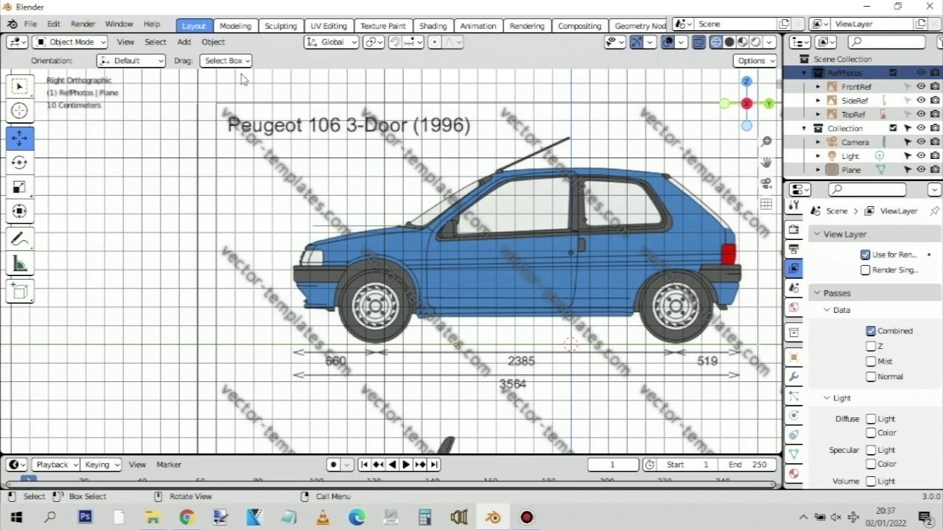
{"action": "left_click", "coordinate": [851, 100]}
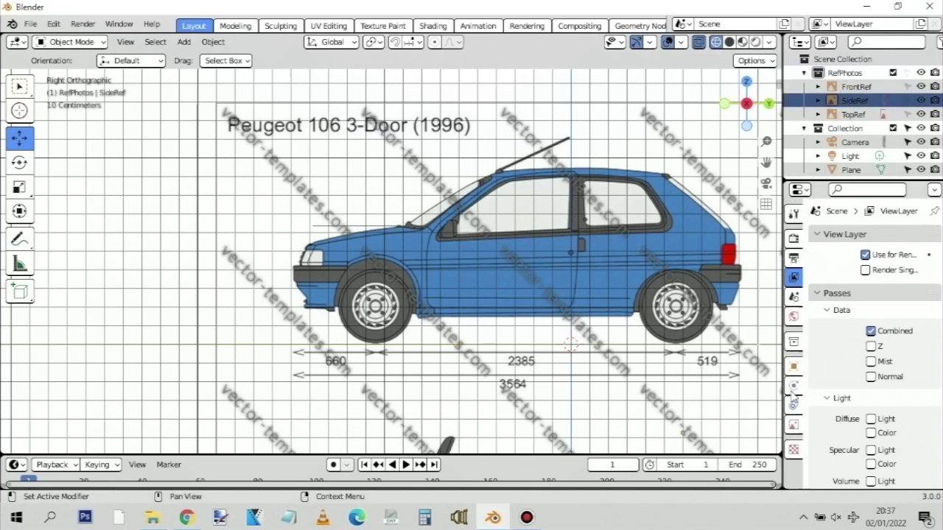
{"action": "left_click", "coordinate": [793, 389]}
{"action": "left_click", "coordinate": [796, 369]}
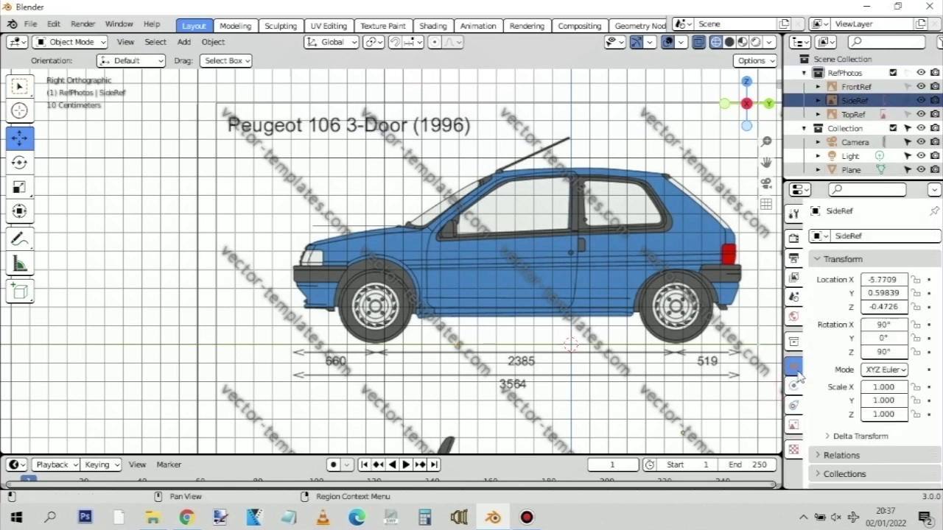
{"action": "left_click", "coordinate": [795, 317]}
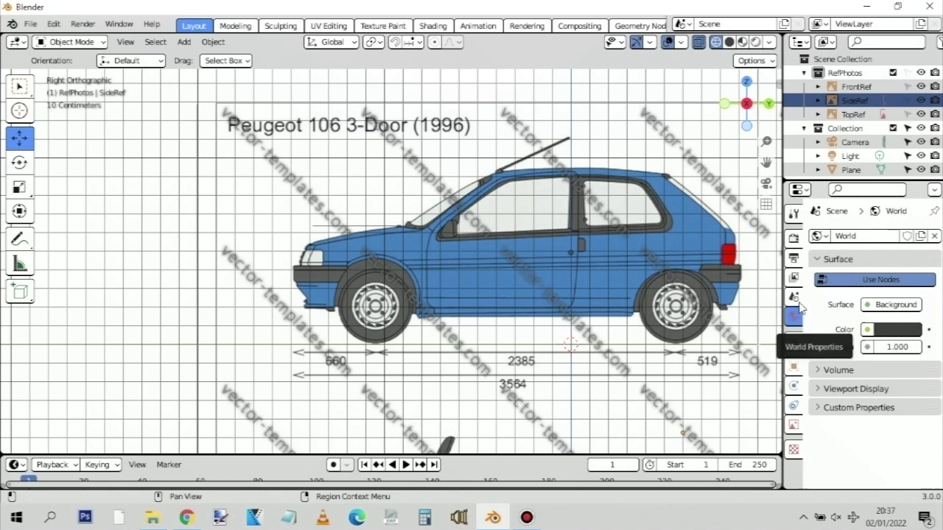
{"action": "left_click", "coordinate": [799, 300]}
{"action": "left_click", "coordinate": [794, 448]}
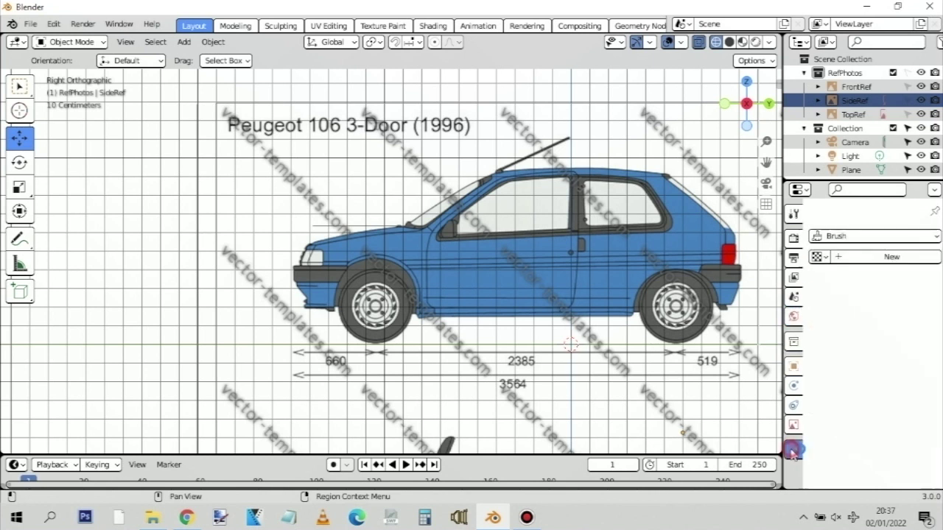
{"action": "left_click", "coordinate": [795, 427]}
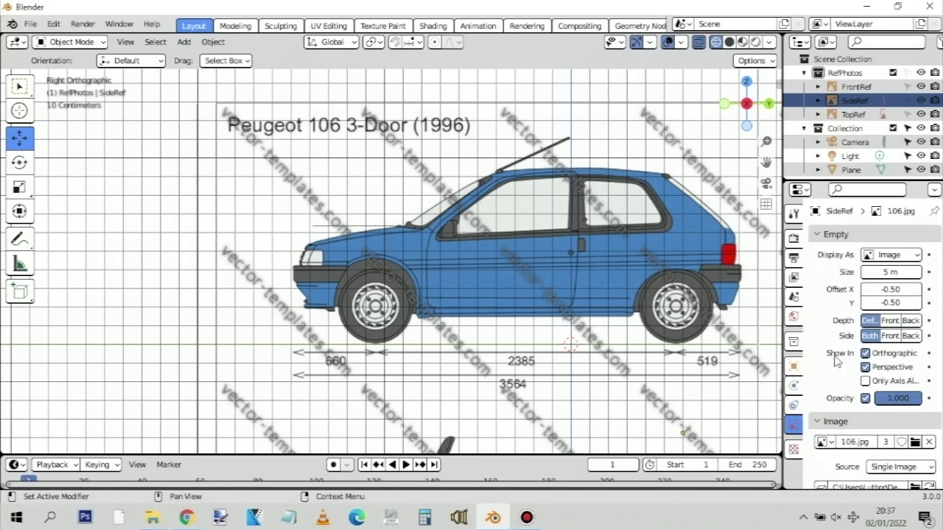
Toggle the SideRef image's Opacity setting off and on
{"action": "scroll", "coordinate": [835, 365], "scroll_direction": "down", "scroll_amount": 1}
{"action": "left_click", "coordinate": [865, 371]}
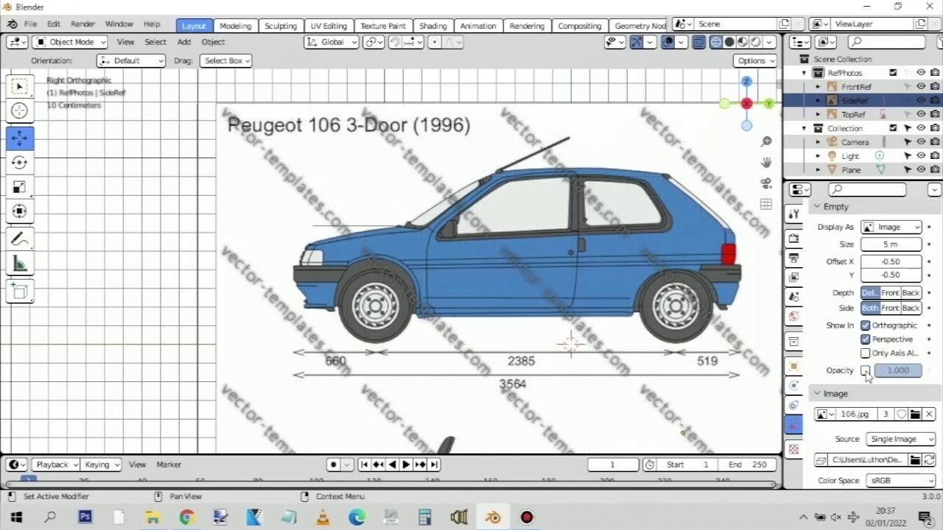
{"action": "left_click", "coordinate": [866, 371]}
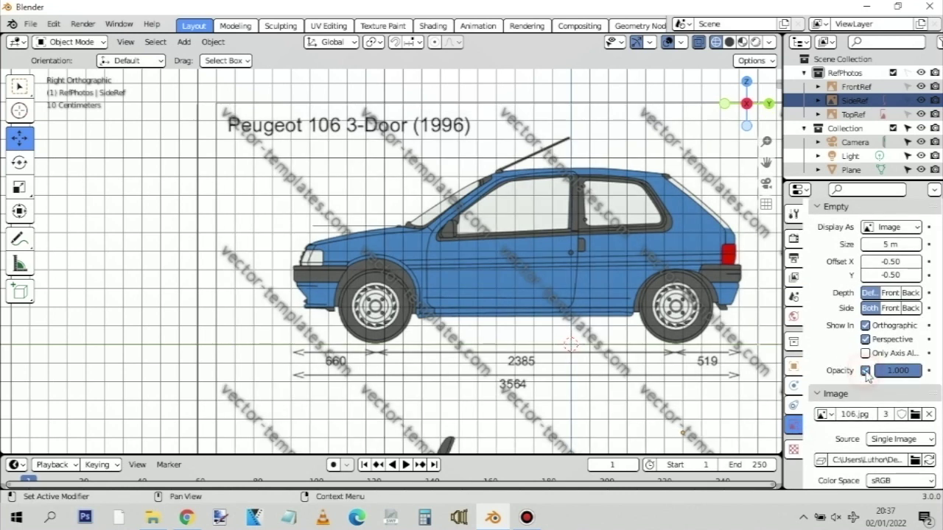
{"action": "left_click", "coordinate": [866, 371]}
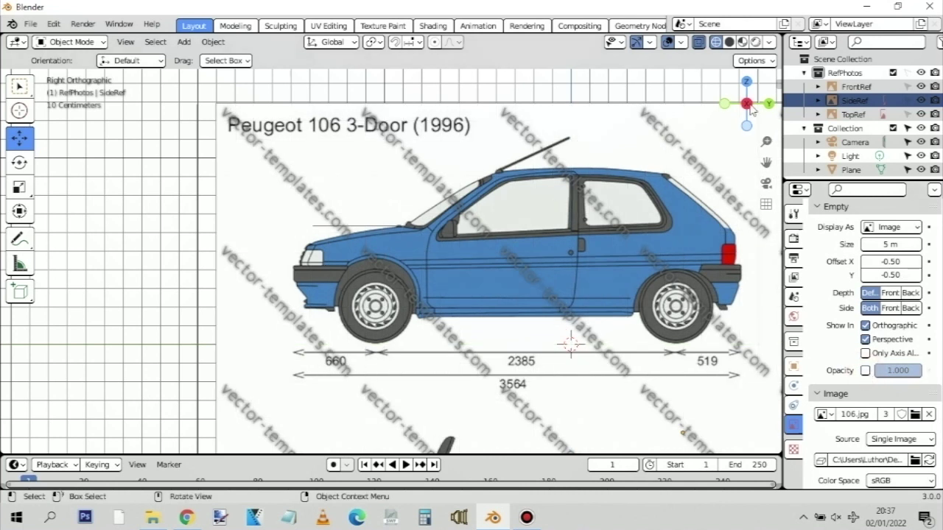
Turn off Opacity on TopRef, then select FrontRef and switch its Opacity off
{"action": "left_click", "coordinate": [851, 115]}
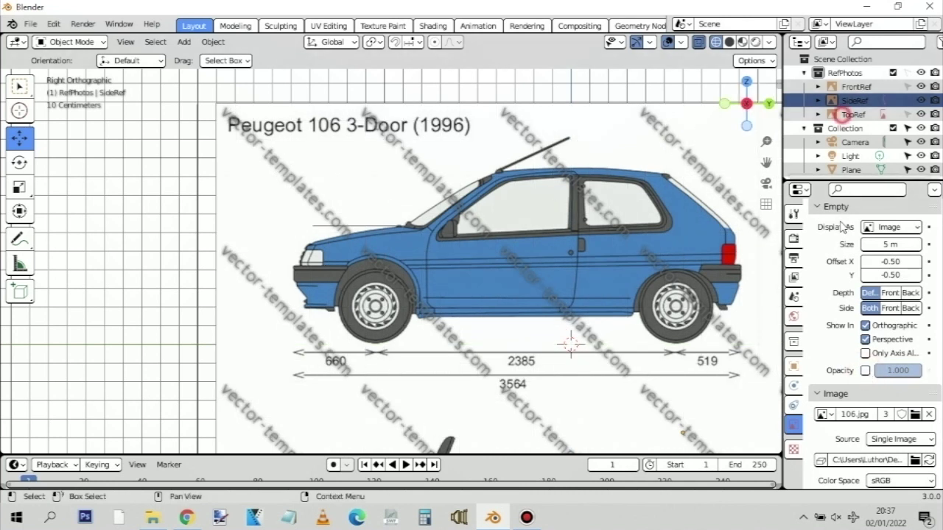
{"action": "left_click", "coordinate": [865, 370]}
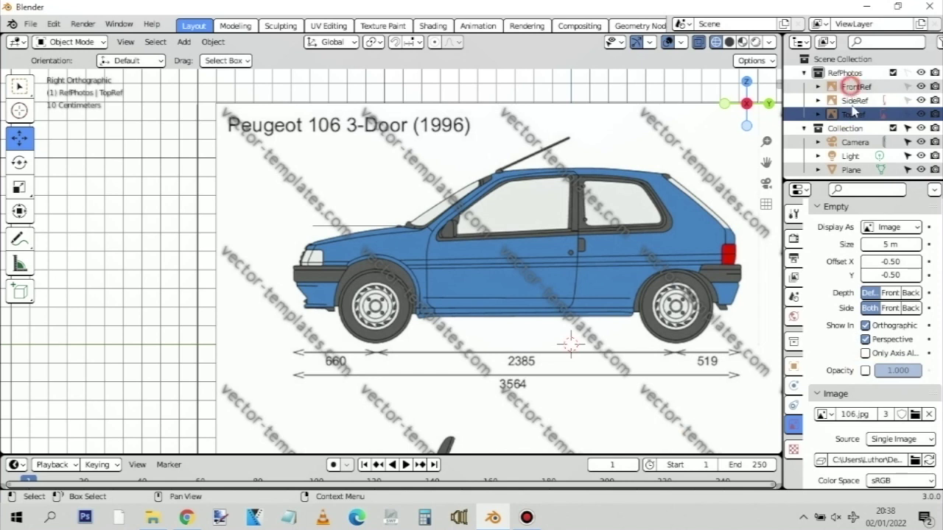
{"action": "left_click", "coordinate": [851, 87]}
{"action": "left_click", "coordinate": [865, 371]}
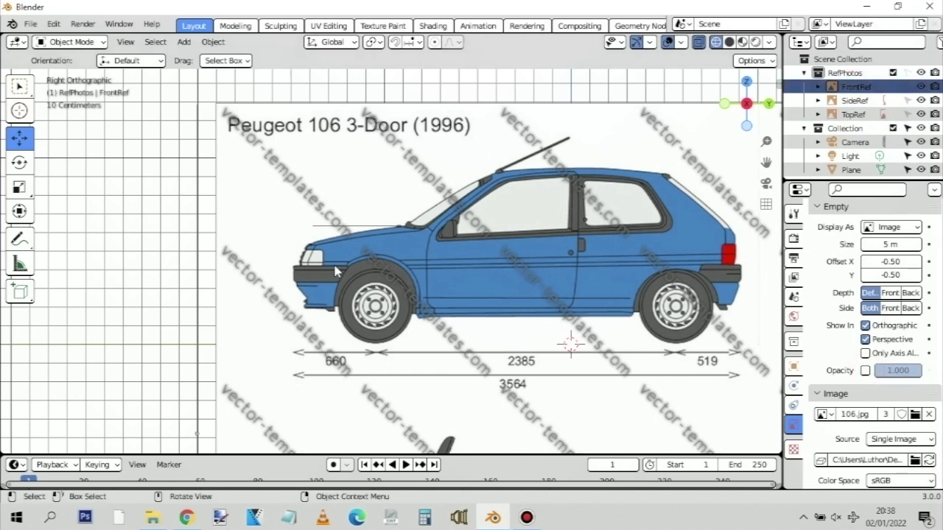
Go to front then top view, collapse RefPhotos, and make the Plane active
{"action": "scroll", "coordinate": [335, 271], "scroll_direction": "up", "scroll_amount": 5}
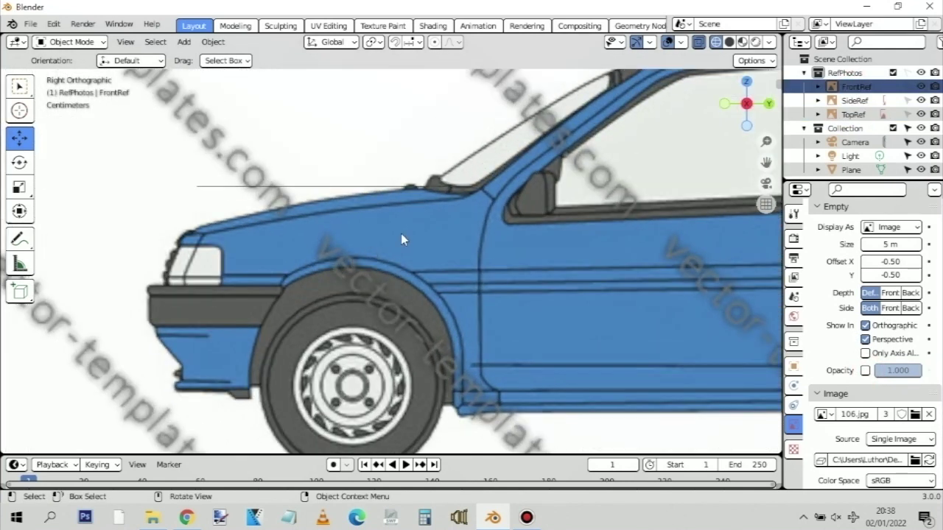
{"action": "key", "text": "KP_1"}
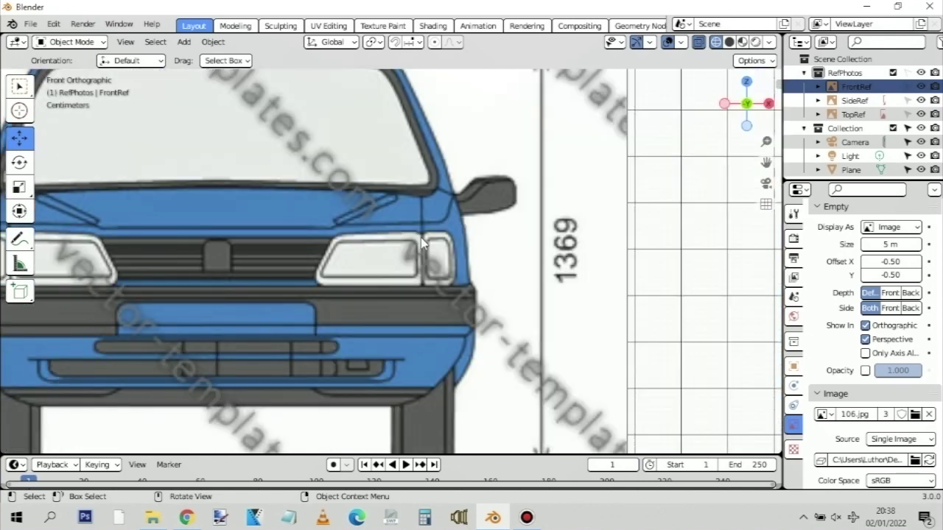
{"action": "key", "text": "KP_7"}
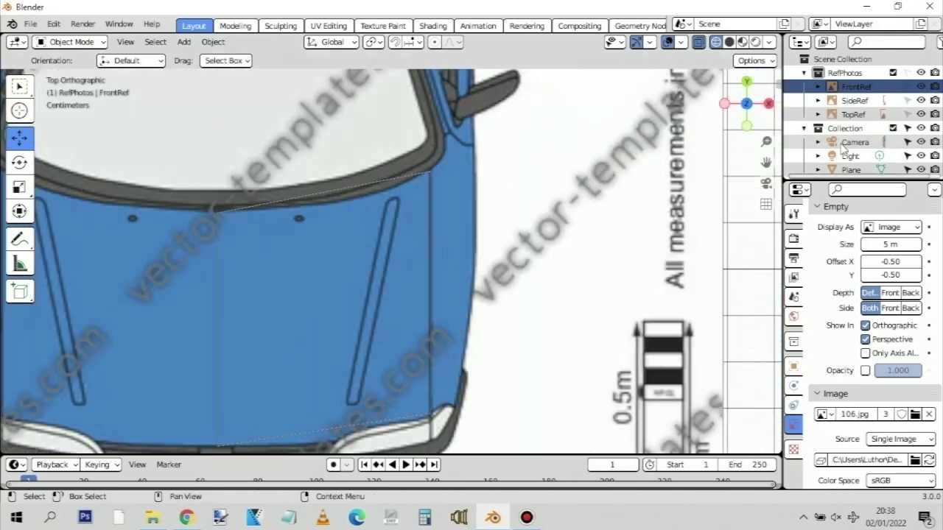
{"action": "left_click_drag", "start_coordinate": [851, 170], "coordinate": [813, 76]}
{"action": "left_click", "coordinate": [804, 73]}
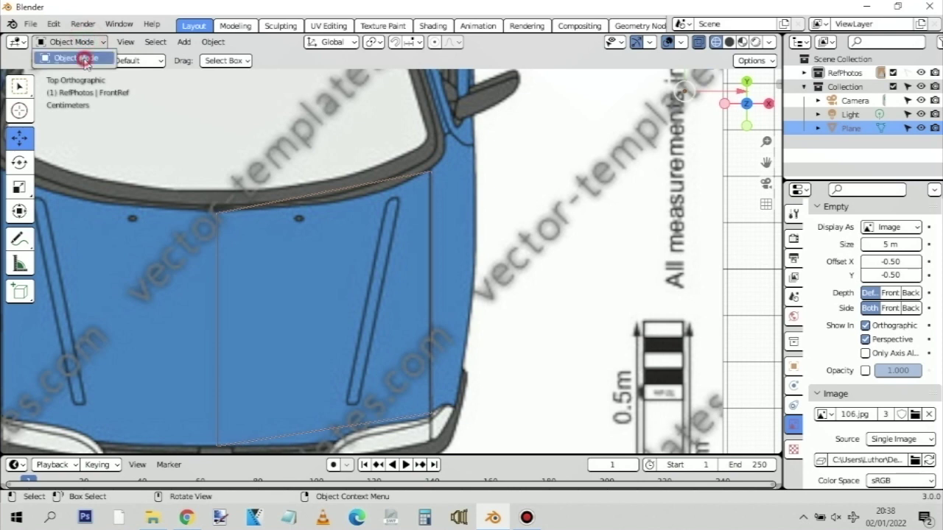
{"action": "left_click", "coordinate": [161, 60]}
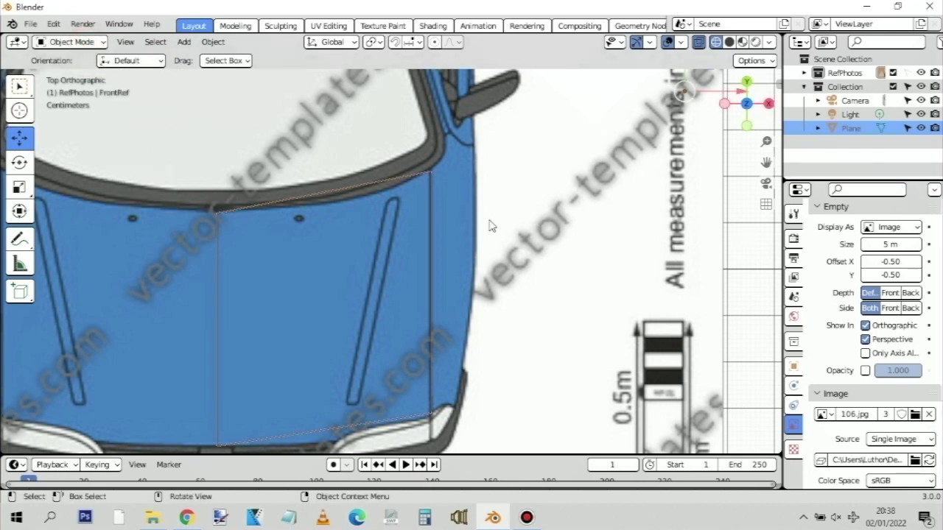
{"action": "left_click", "coordinate": [400, 210]}
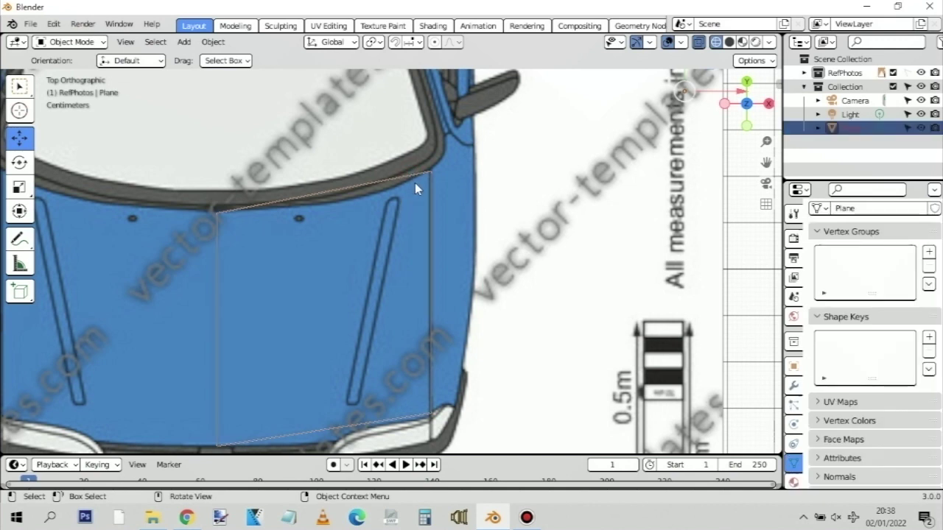
Enter Edit Mode on the Plane and try selecting its top-left corner vertex
{"action": "key", "text": "Tab"}
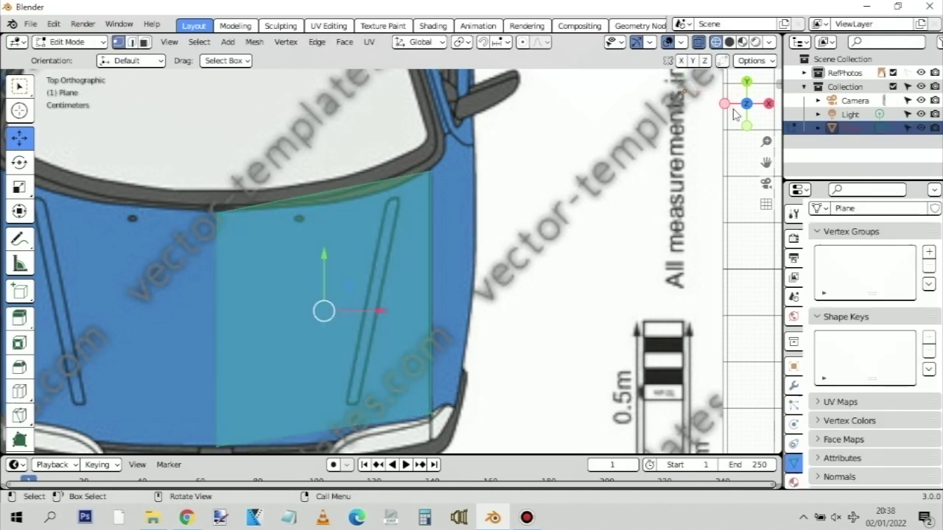
{"action": "left_click", "coordinate": [864, 109]}
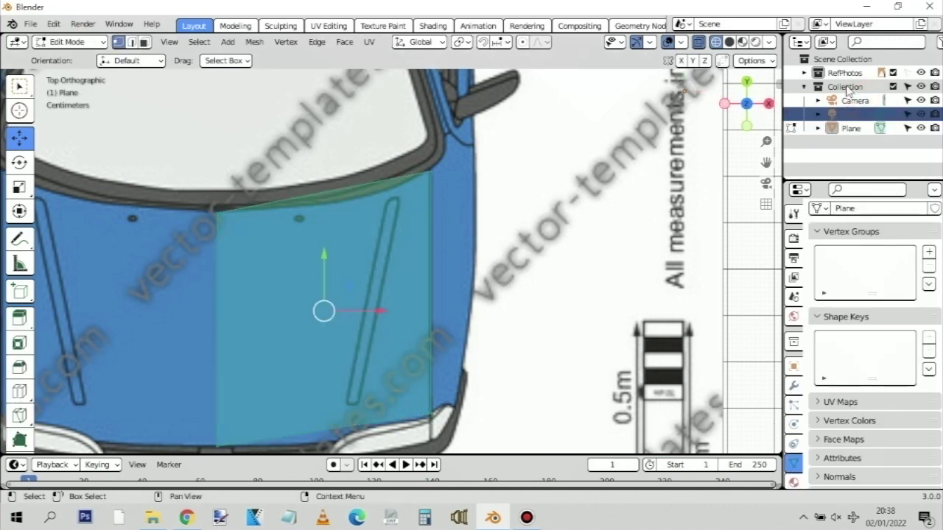
{"action": "left_click", "coordinate": [846, 87]}
{"action": "double_click", "coordinate": [852, 129]}
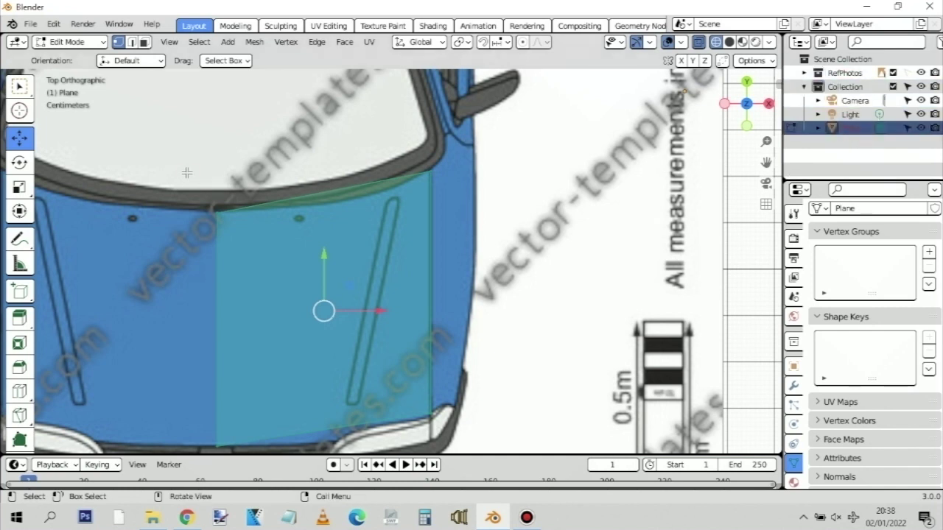
{"action": "left_click_drag", "start_coordinate": [187, 172], "coordinate": [436, 218]}
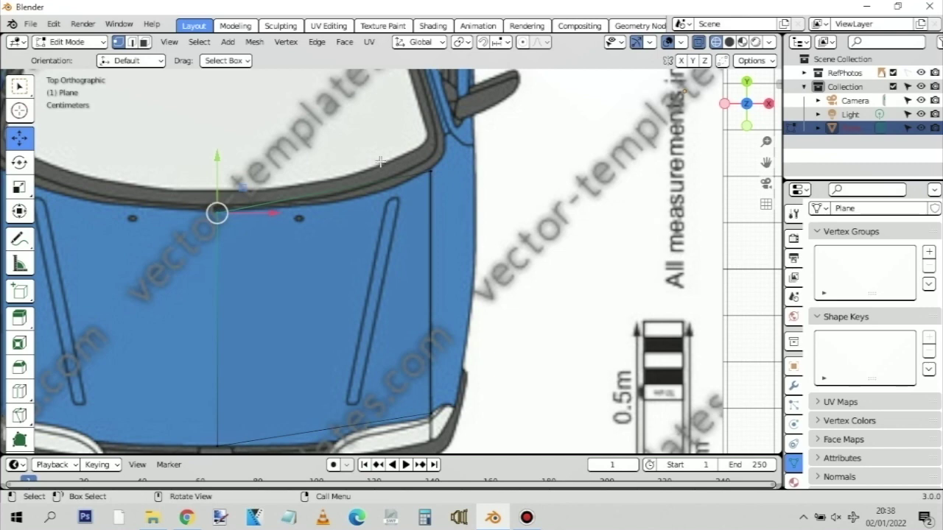
{"action": "scroll", "coordinate": [408, 209], "scroll_direction": "down", "scroll_amount": 1}
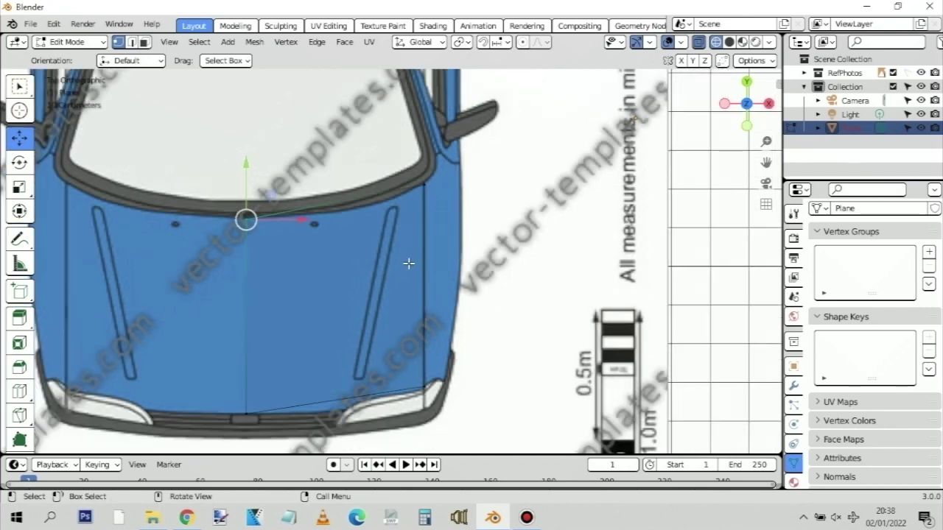
{"action": "scroll", "coordinate": [411, 215], "scroll_direction": "down", "scroll_amount": 3, "text": "shift"}
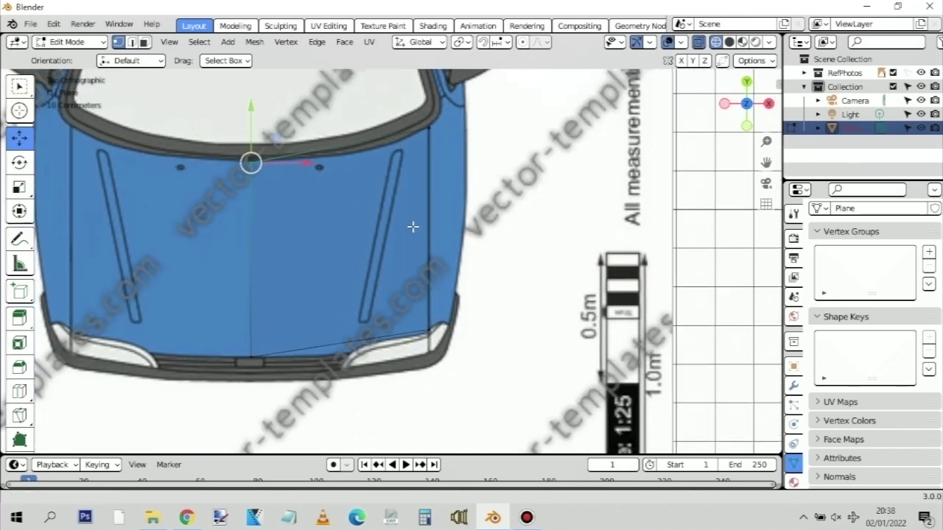
{"action": "scroll", "coordinate": [413, 227], "scroll_direction": "up", "scroll_amount": 1, "text": "shift"}
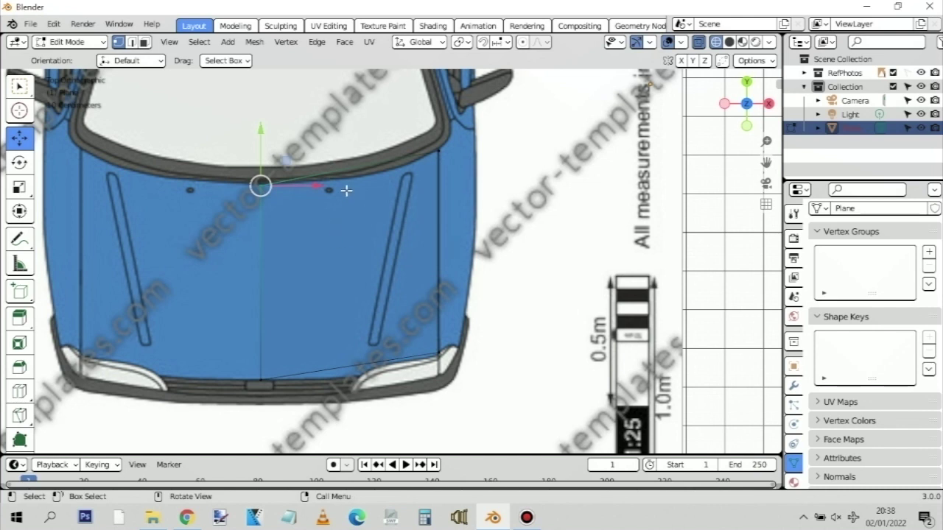
{"action": "left_click", "coordinate": [361, 167]}
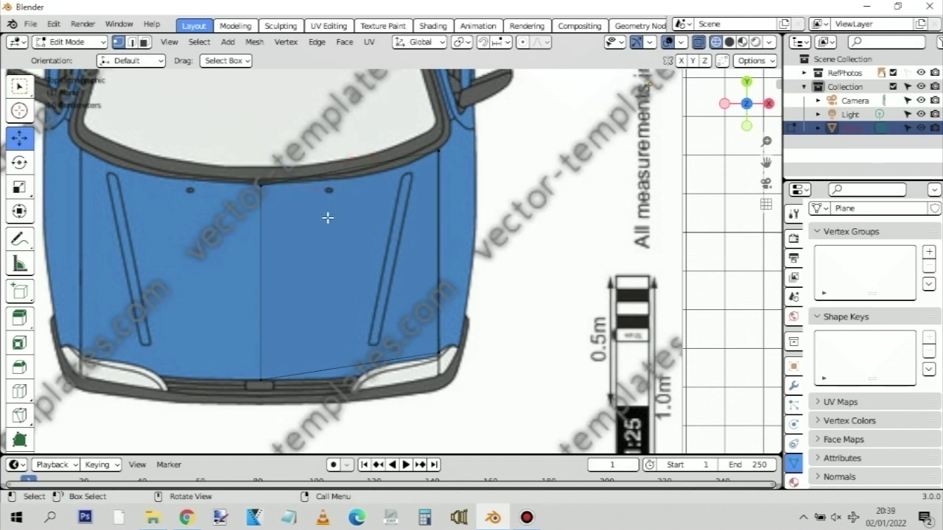
Move the plane's rear edge vertices onto the windscreen base
{"action": "left_click_drag", "start_coordinate": [243, 170], "coordinate": [261, 185]}
{"action": "left_click_drag", "start_coordinate": [453, 127], "coordinate": [288, 190]}
{"action": "key", "text": "r"}
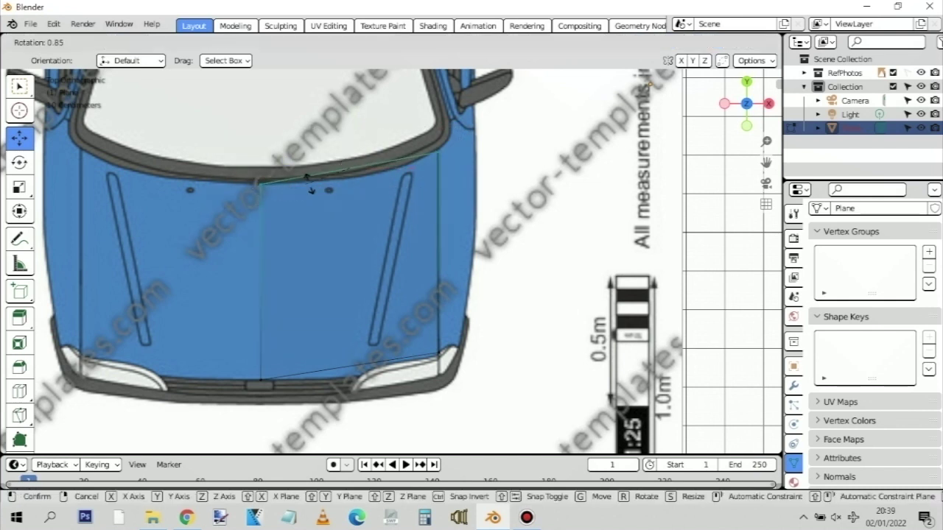
{"action": "right_click", "coordinate": [311, 255]}
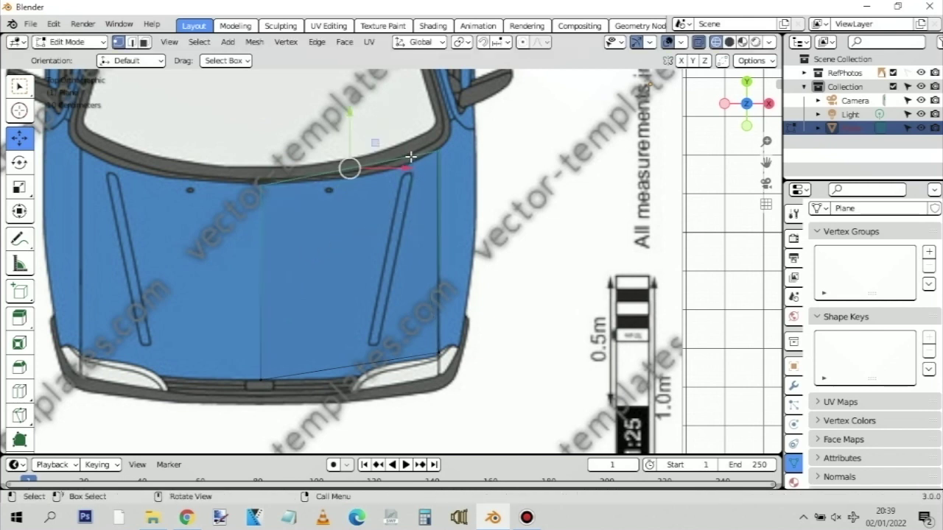
{"action": "key", "text": "g"}
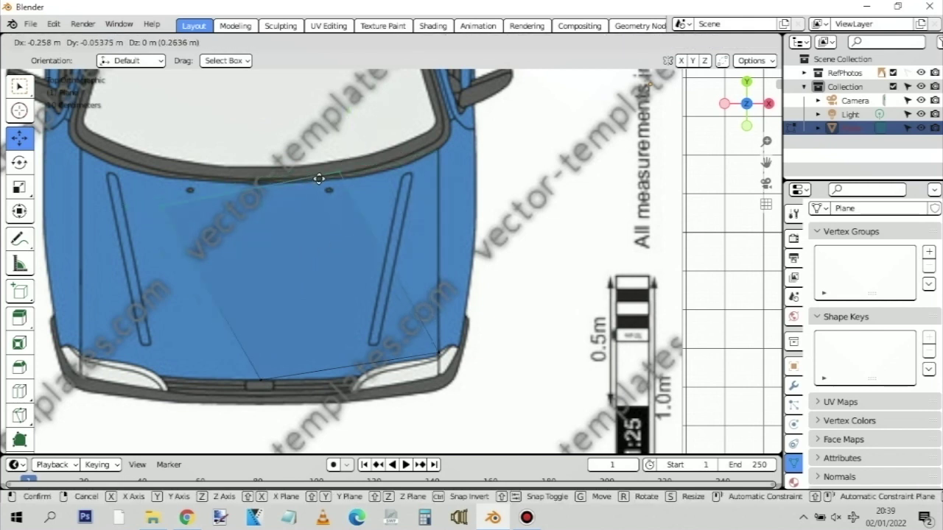
{"action": "left_click", "coordinate": [360, 190]}
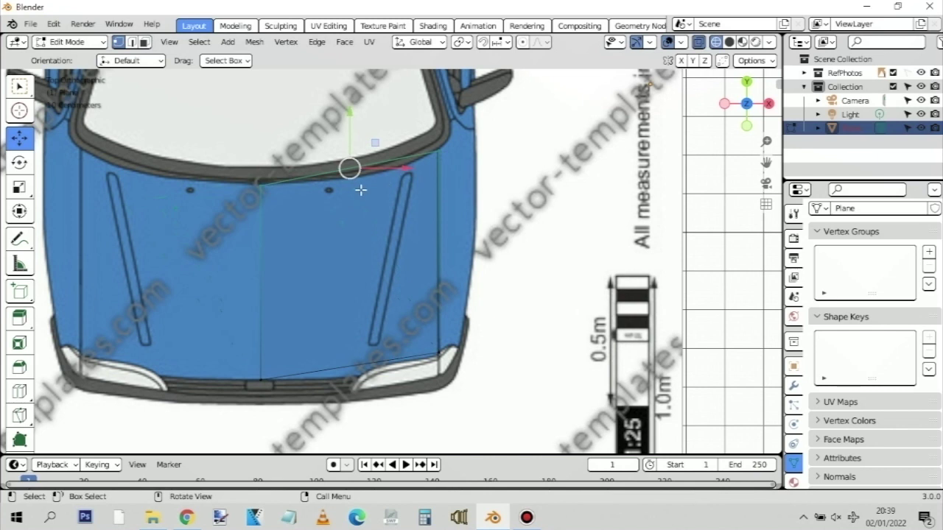
{"action": "left_click", "coordinate": [260, 245]}
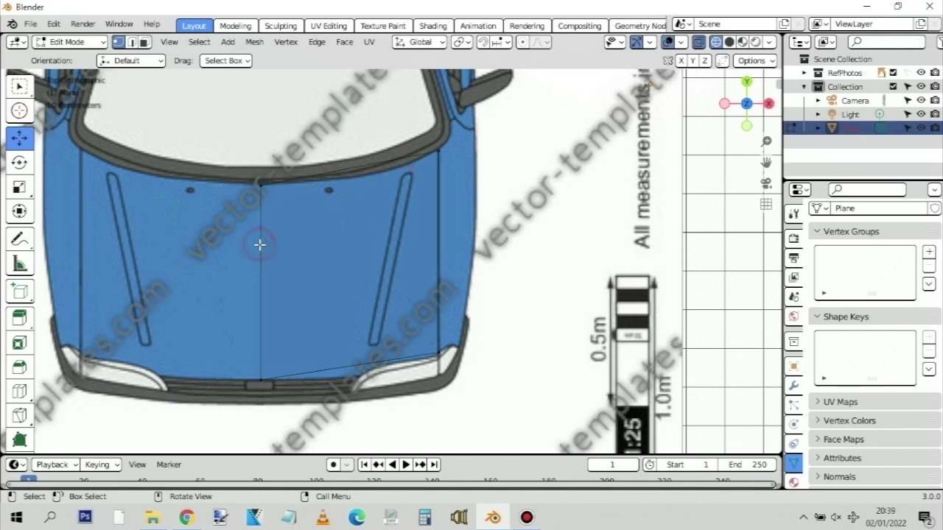
Switch to face select mode and select the right-hand bonnet face
{"action": "left_click", "coordinate": [145, 42]}
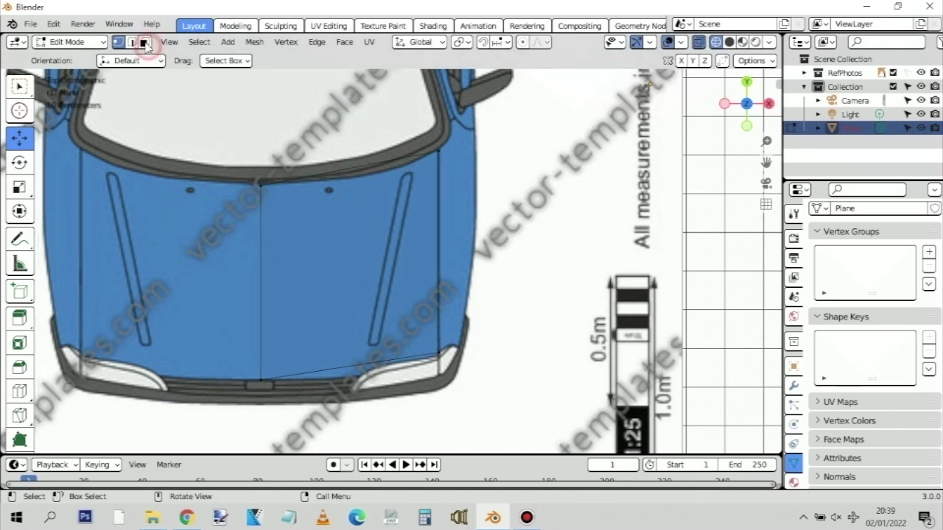
{"action": "left_click", "coordinate": [349, 267]}
{"action": "key", "text": "r"}
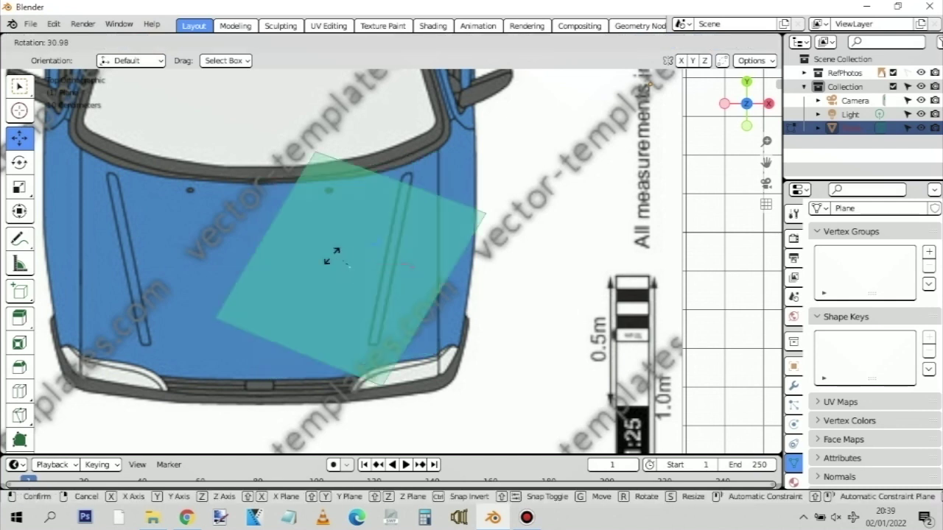
{"action": "right_click", "coordinate": [262, 261]}
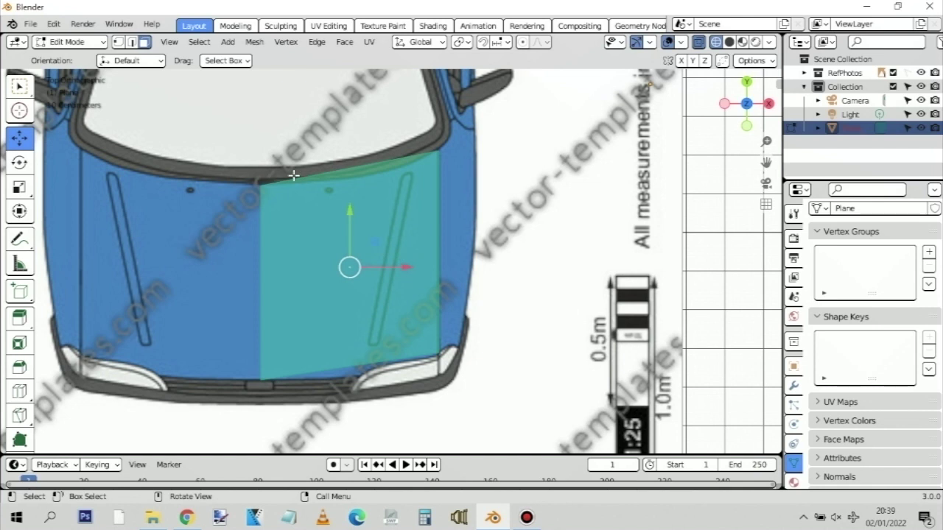
Fill the selected edge loop with a new face, then deselect everything
{"action": "left_click", "coordinate": [227, 42]}
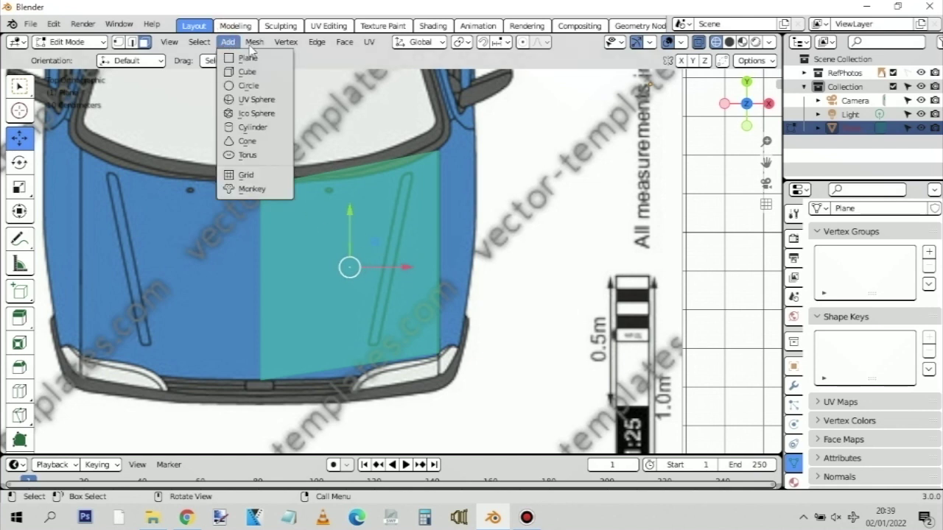
{"action": "mouse_move", "coordinate": [255, 45]}
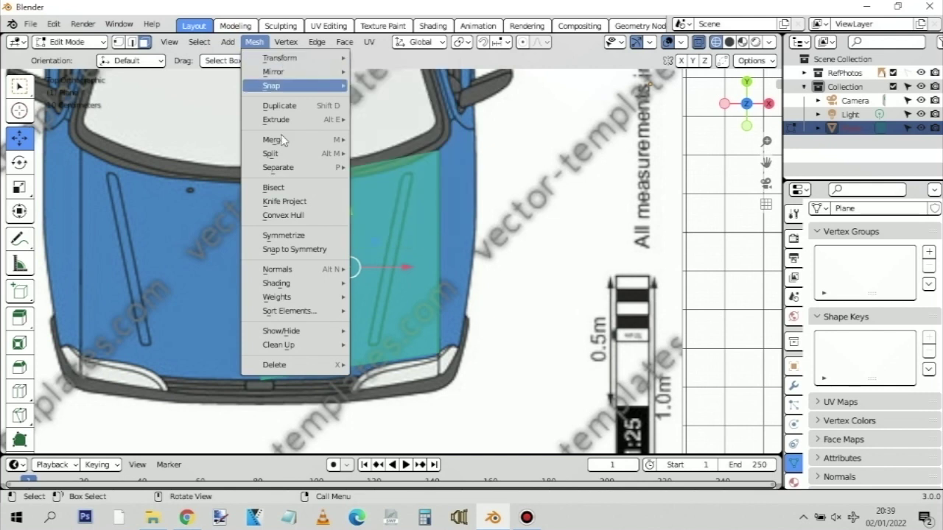
{"action": "mouse_move", "coordinate": [298, 156]}
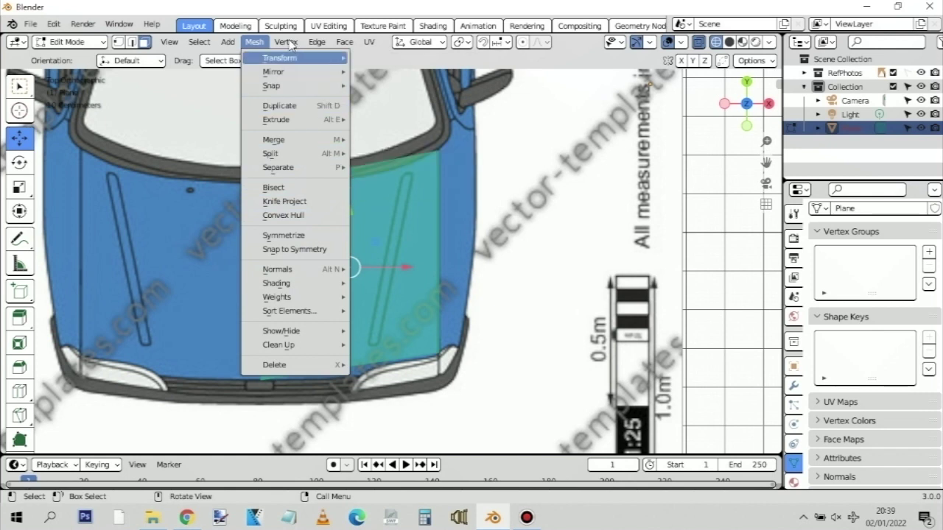
{"action": "mouse_move", "coordinate": [290, 44]}
{"action": "mouse_move", "coordinate": [347, 44]}
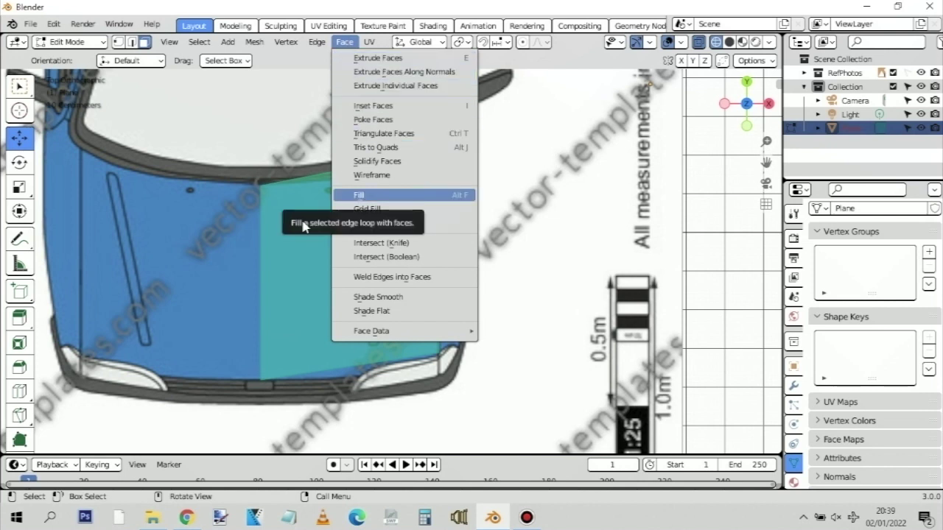
{"action": "key", "text": "Return"}
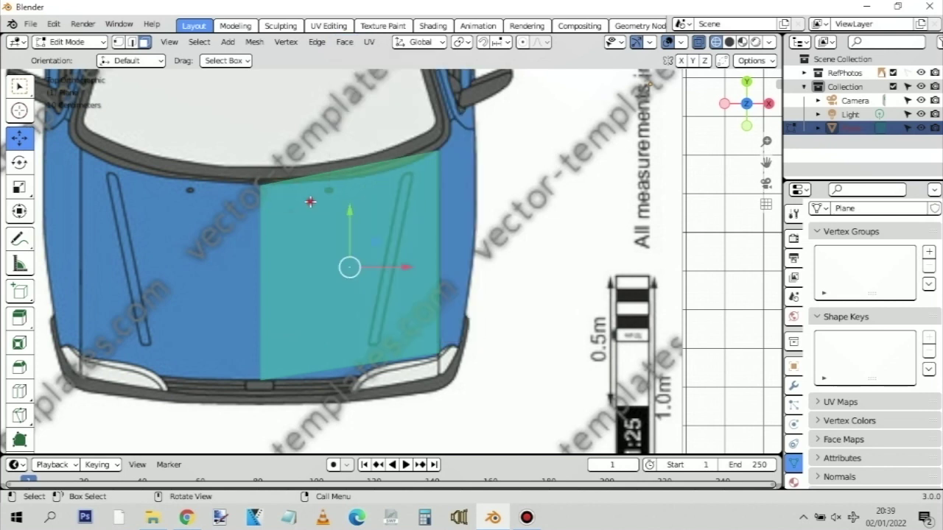
{"action": "key", "text": "alt+a"}
{"action": "right_click", "coordinate": [228, 121], "text": "shift"}
{"action": "left_click_drag", "start_coordinate": [228, 120], "coordinate": [443, 212]}
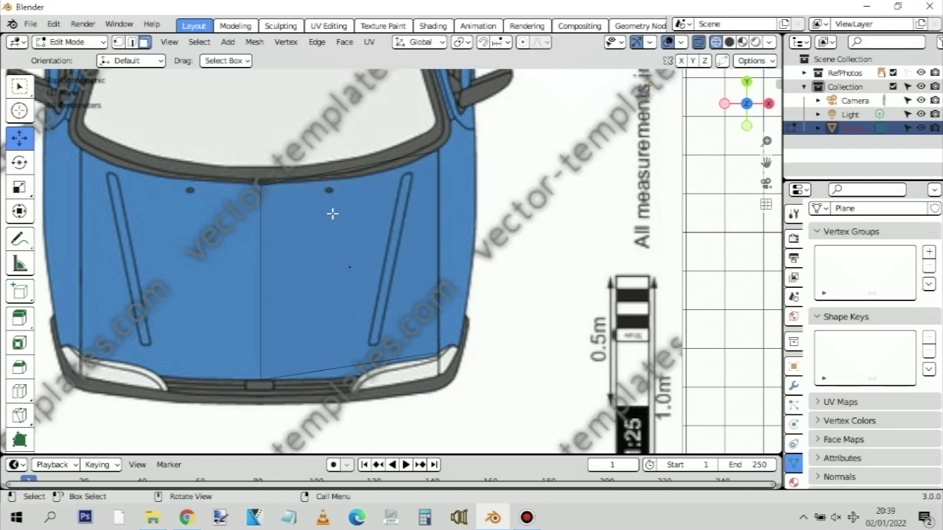
Extrude the right bonnet face along its normal
{"action": "left_click_drag", "start_coordinate": [226, 155], "coordinate": [381, 286]}
{"action": "key", "text": "e"}
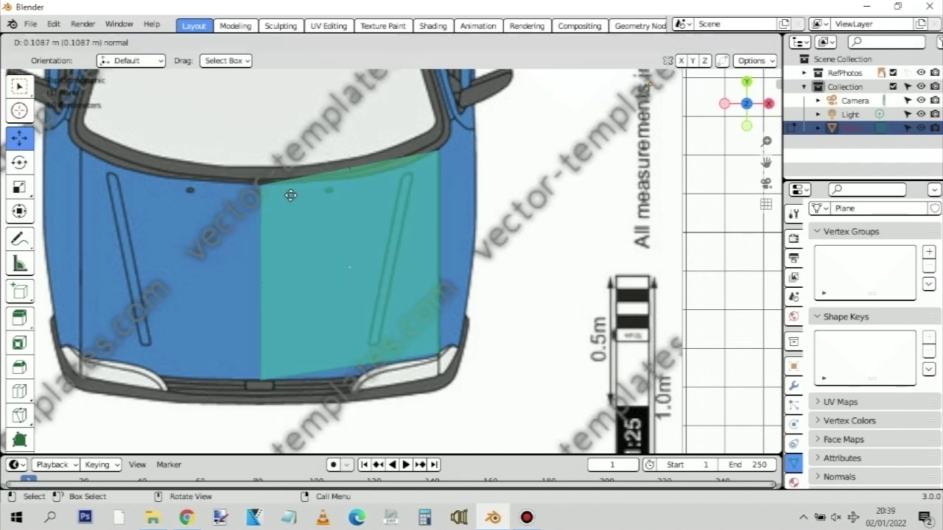
{"action": "left_click", "coordinate": [363, 255]}
{"action": "key", "text": "r"}
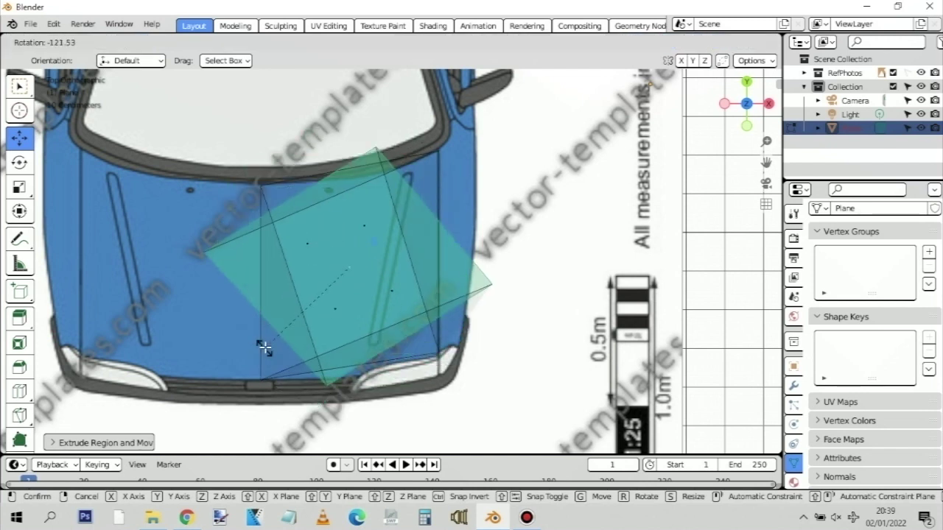
{"action": "right_click", "coordinate": [266, 346]}
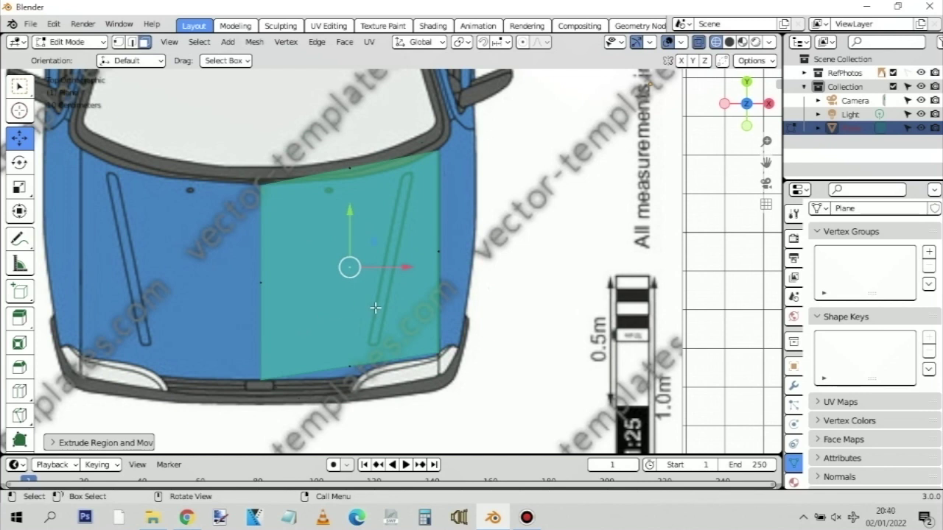
Try circle selection, then switch to the Bandicam window
{"action": "key", "text": "c"}
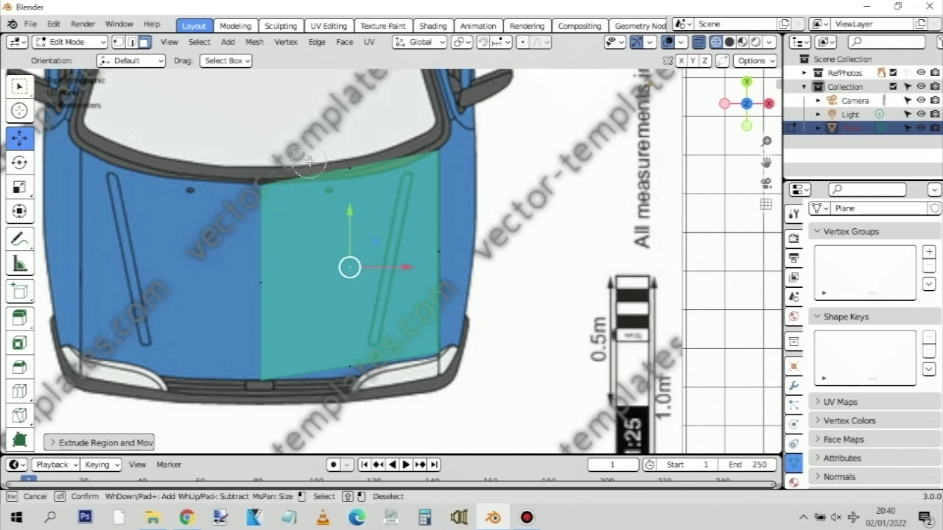
{"action": "key", "text": "Escape"}
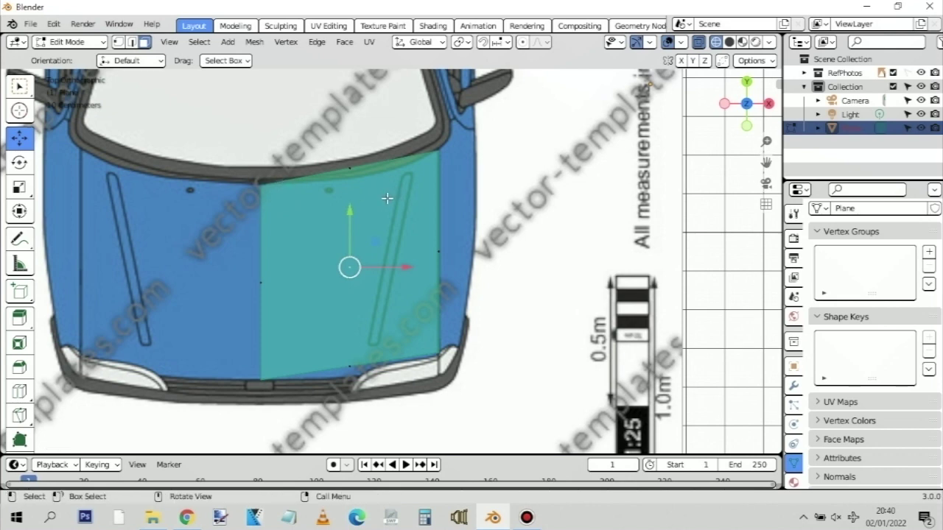
{"action": "key", "text": "alt+Tab"}
{"action": "key", "text": "alt+Tab"}
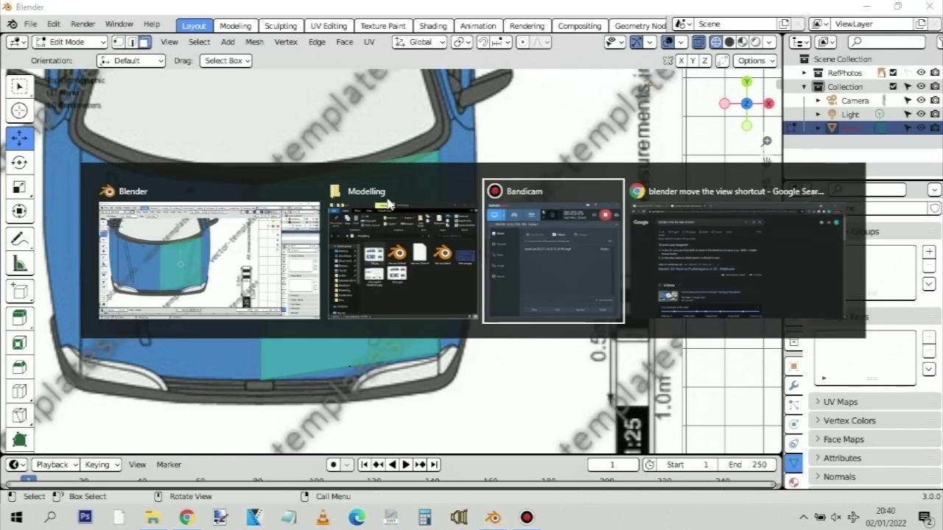
Restart the Bandicam recording and return to Blender
{"action": "left_click", "coordinate": [547, 104]}
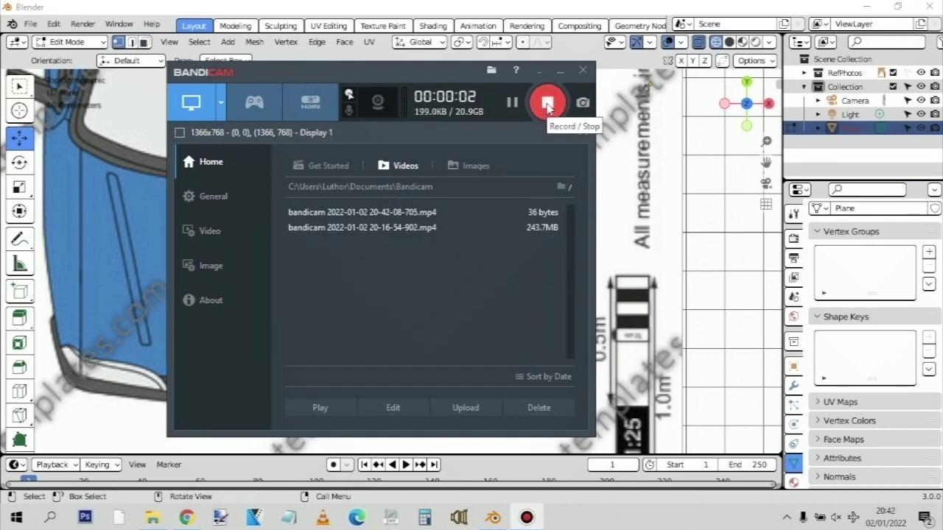
{"action": "key", "text": "alt+Tab"}
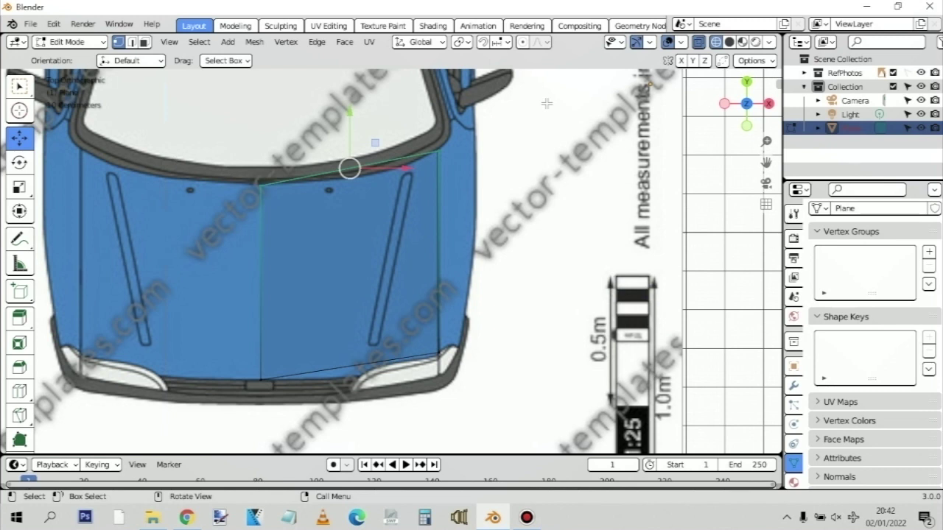
Add a vertical loop cut across the bonnet, nudge it along Y, and select its top vertex
{"action": "key", "text": "ctrl"}
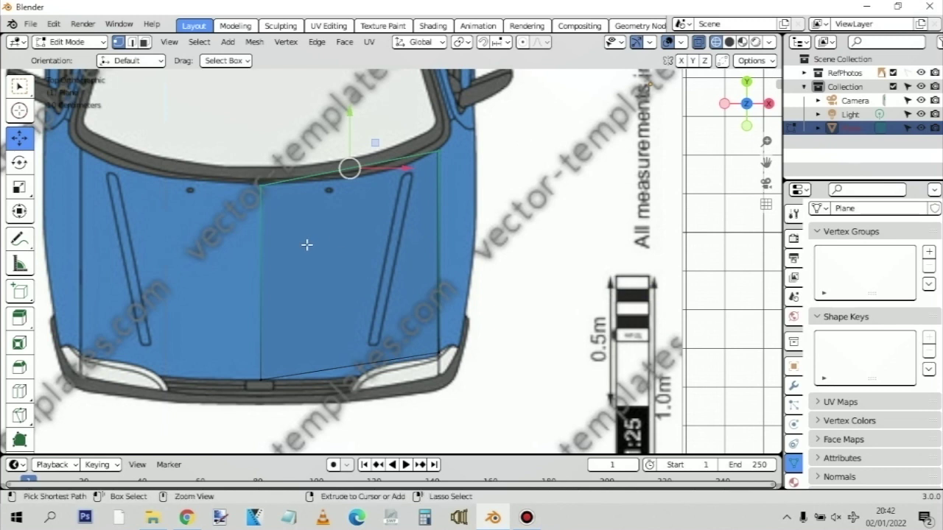
{"action": "key", "text": "ctrl+r"}
{"action": "left_click", "coordinate": [305, 196]}
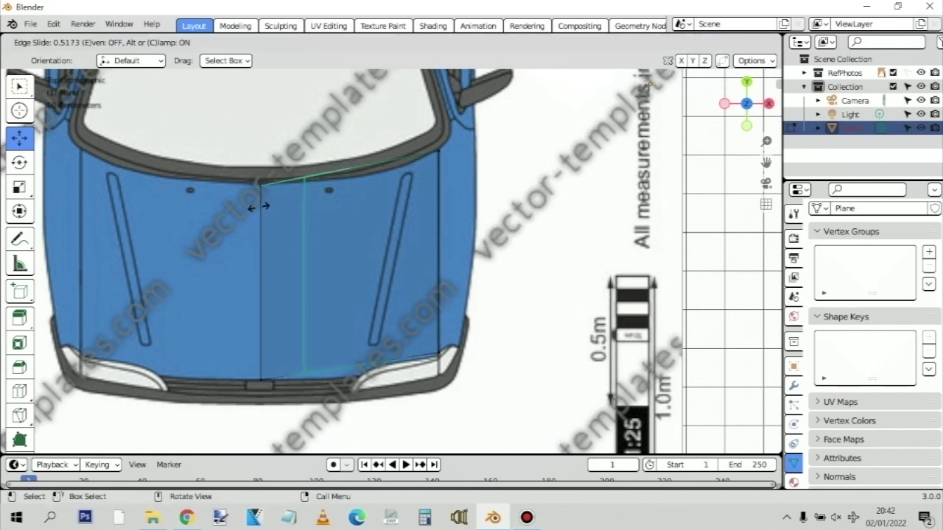
{"action": "left_click", "coordinate": [253, 206]}
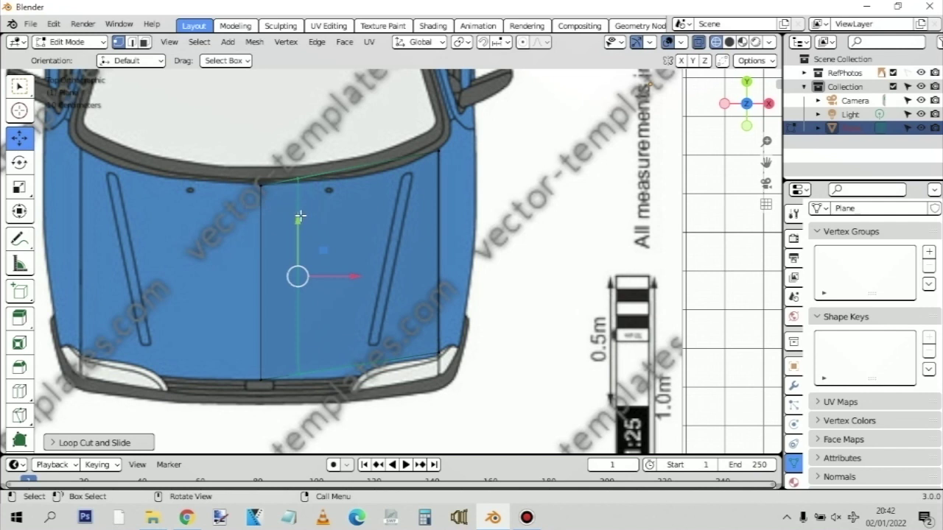
{"action": "left_click_drag", "start_coordinate": [297, 221], "coordinate": [298, 229]}
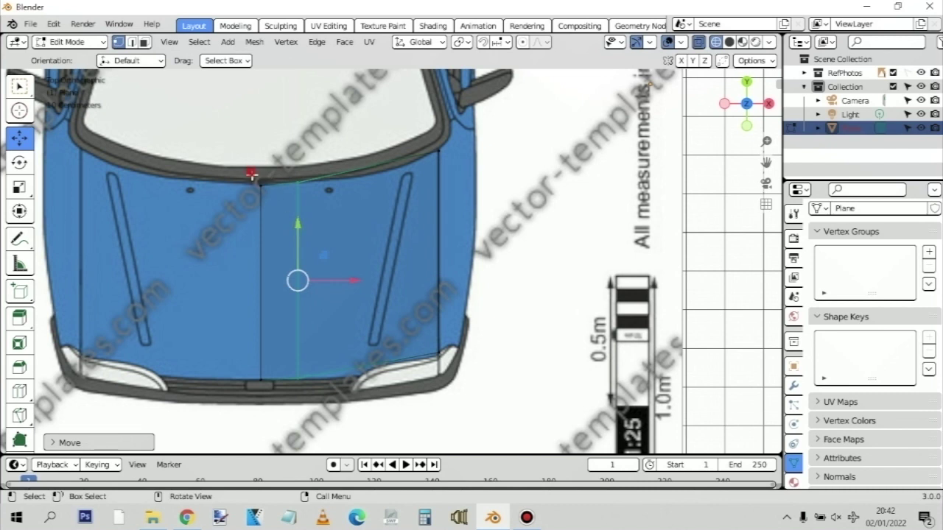
{"action": "left_click_drag", "start_coordinate": [251, 172], "coordinate": [260, 137]}
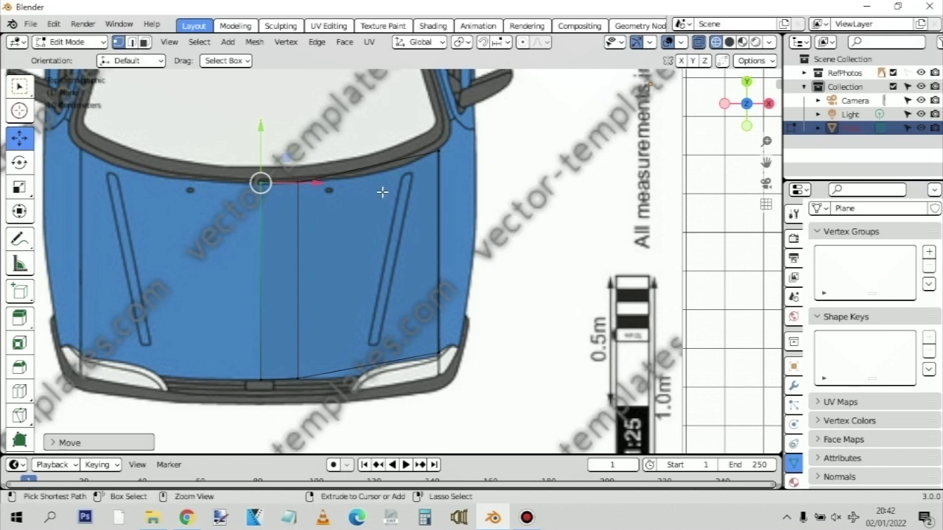
Add a second vertical loop cut and start moving its top vertex
{"action": "key", "text": "ctrl+r"}
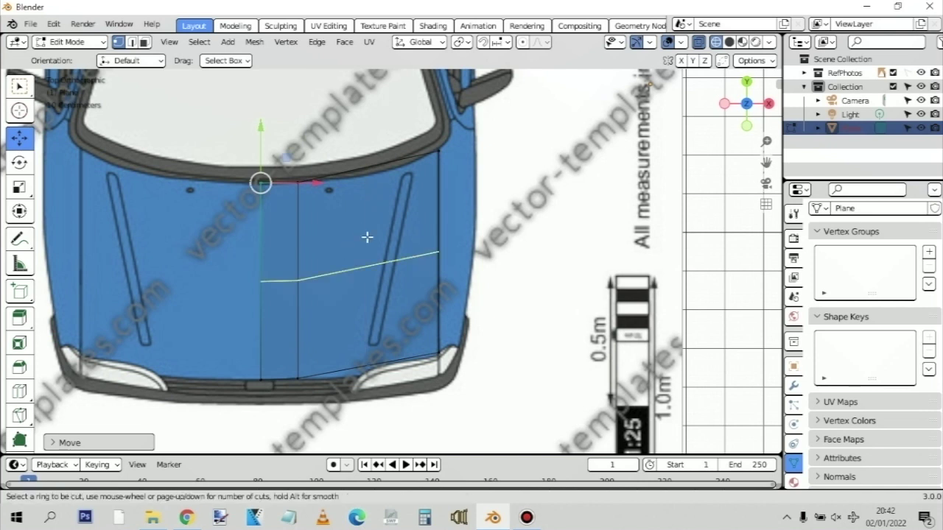
{"action": "left_click", "coordinate": [353, 190]}
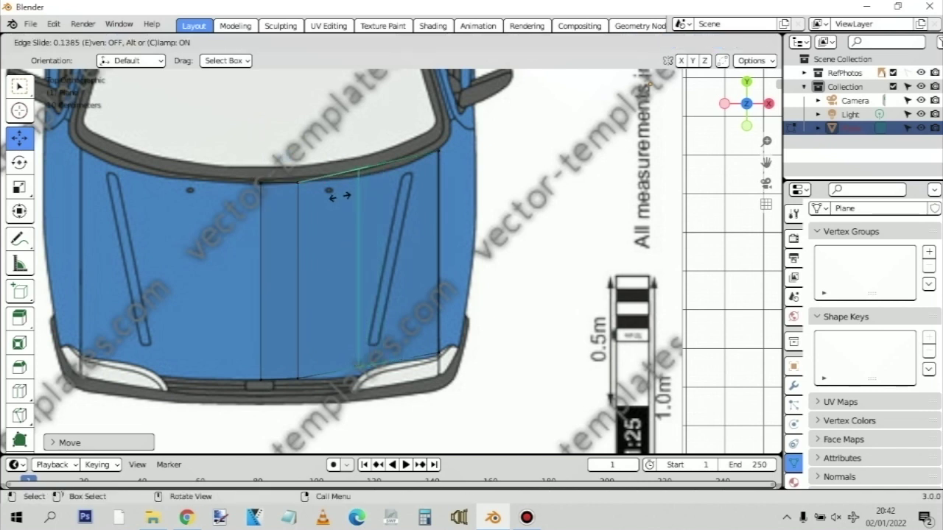
{"action": "left_click", "coordinate": [336, 200]}
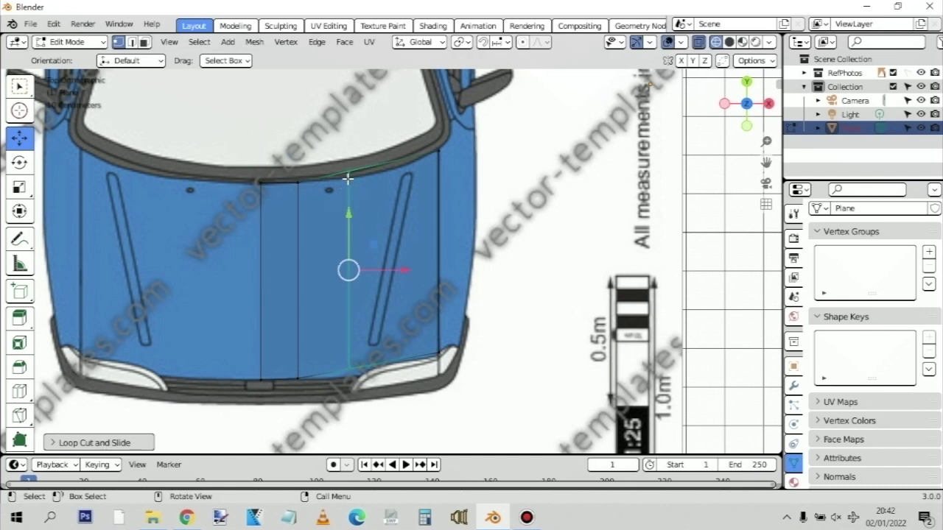
{"action": "left_click", "coordinate": [348, 177]}
{"action": "key", "text": "g"}
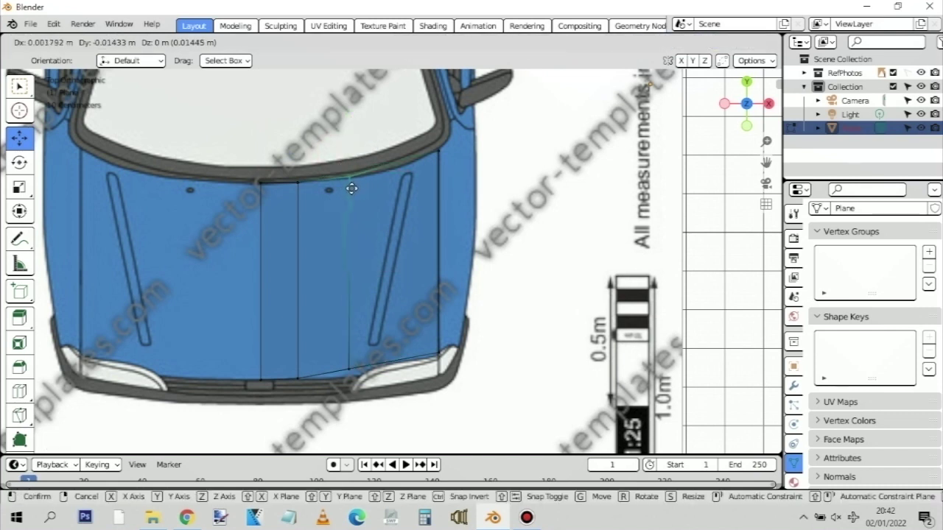
Place the second cut's top and bottom vertices on the bonnet outline
{"action": "left_click", "coordinate": [347, 185]}
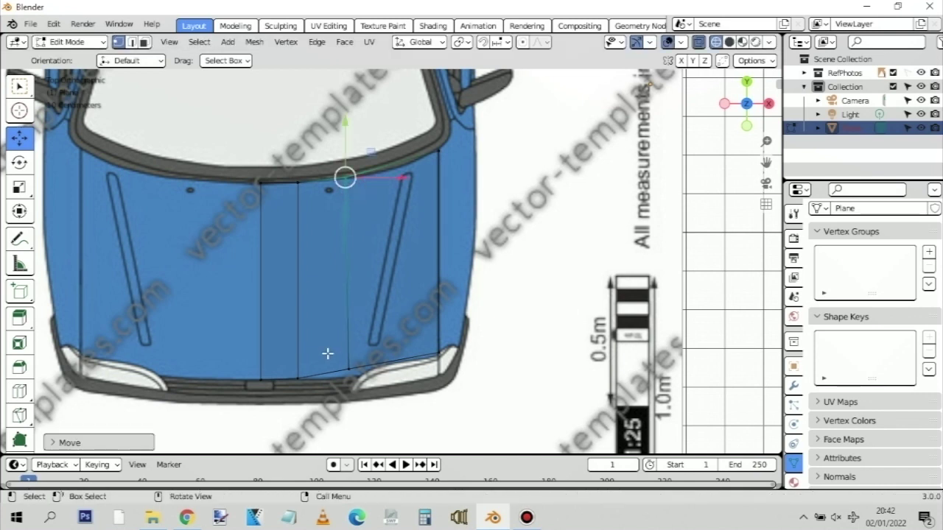
{"action": "left_click", "coordinate": [347, 368]}
{"action": "key", "text": "g"}
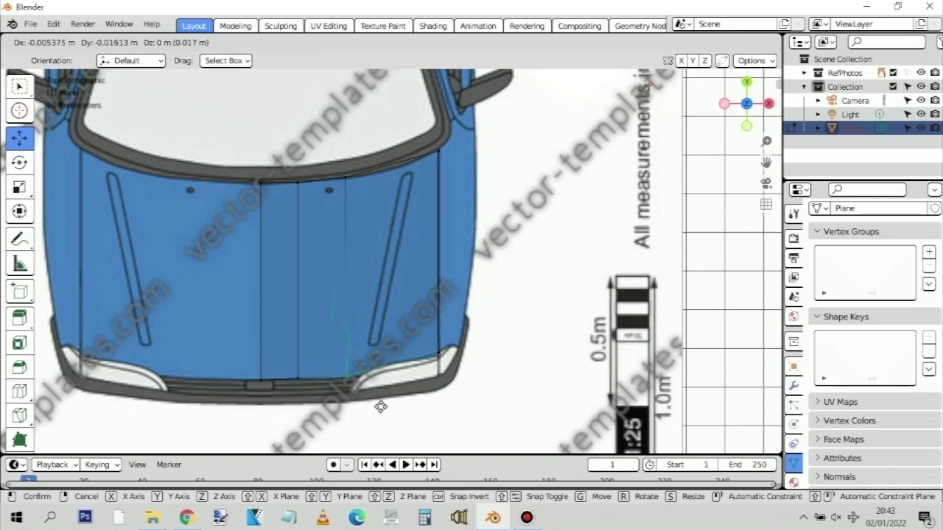
{"action": "left_click", "coordinate": [380, 407]}
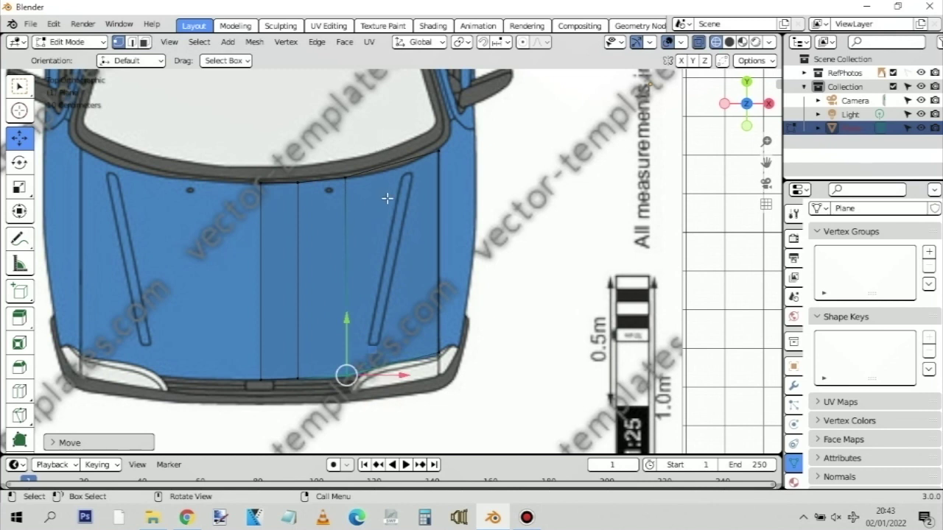
Add a third vertical loop cut and align its top and bottom vertices to the outline
{"action": "key", "text": "ctrl+r"}
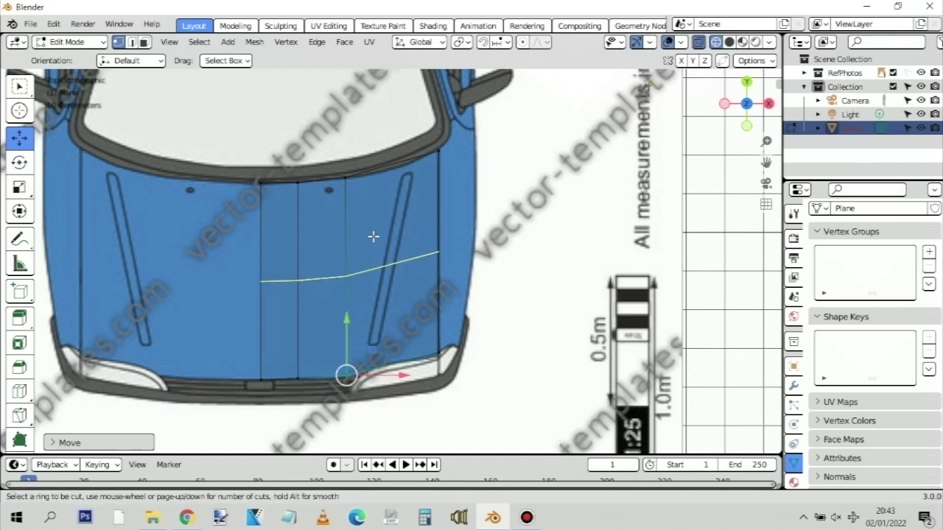
{"action": "left_click", "coordinate": [379, 166]}
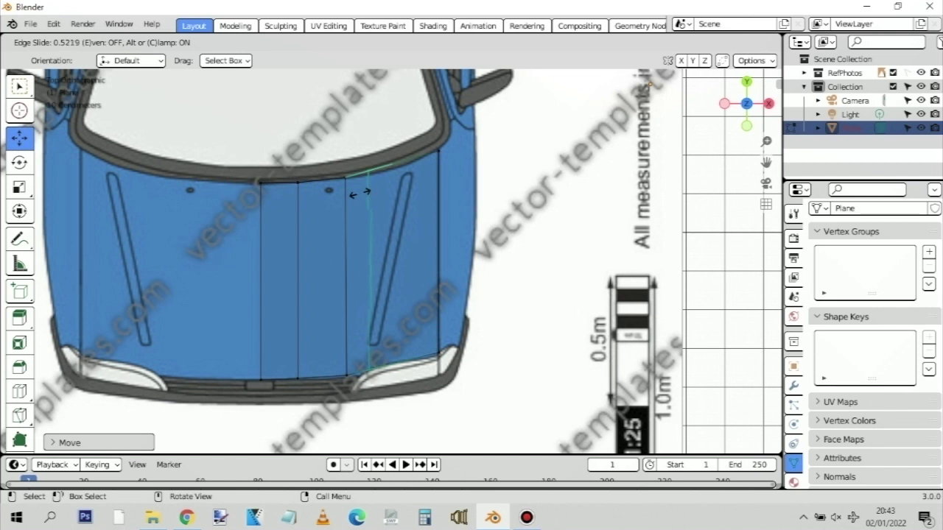
{"action": "left_click", "coordinate": [361, 193]}
{"action": "left_click_drag", "start_coordinate": [346, 144], "coordinate": [398, 194]}
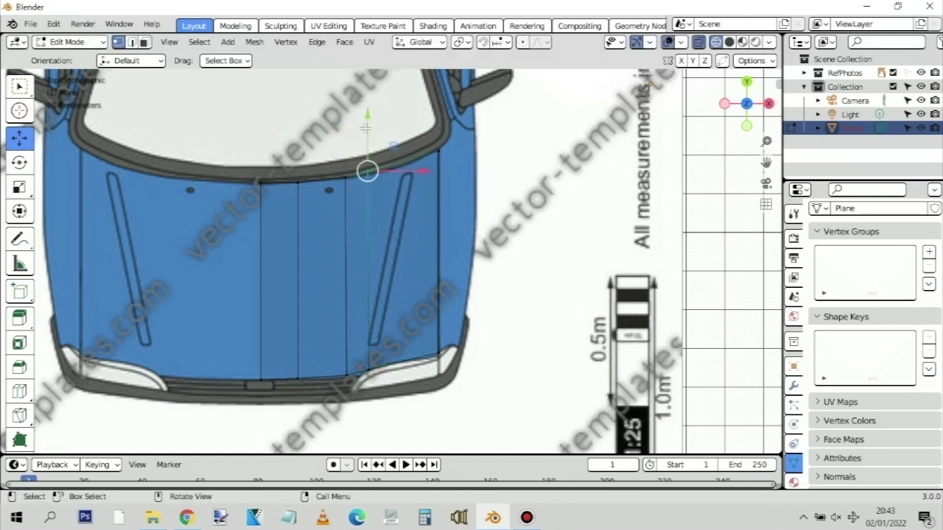
{"action": "key", "text": "g"}
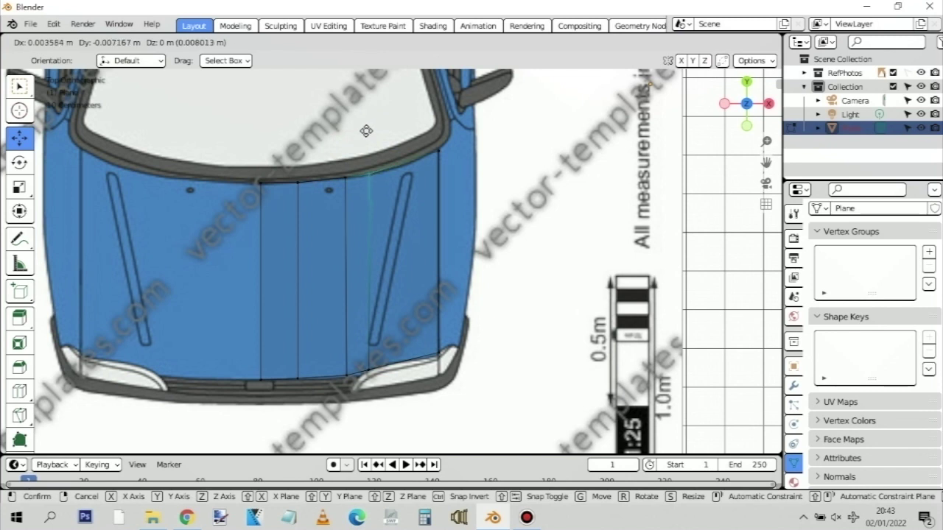
{"action": "left_click", "coordinate": [366, 131]}
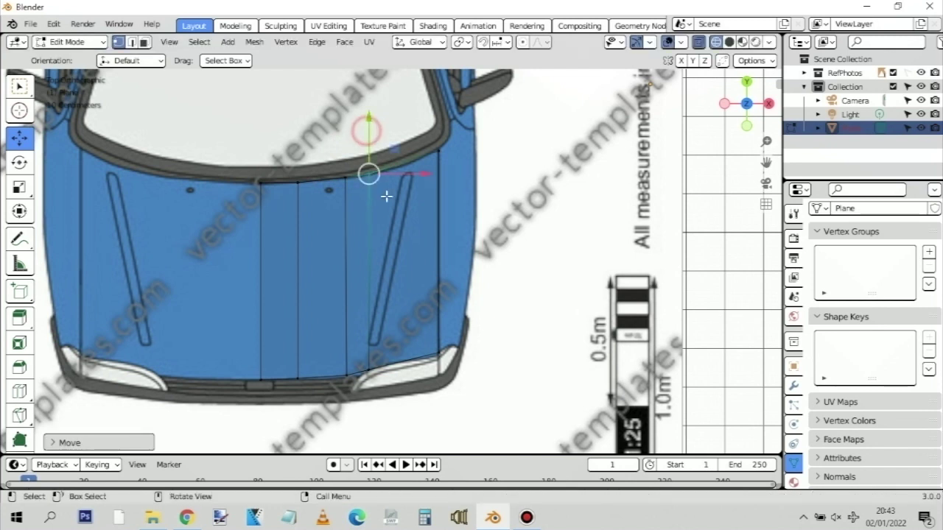
{"action": "left_click", "coordinate": [369, 366]}
{"action": "key", "text": "g"}
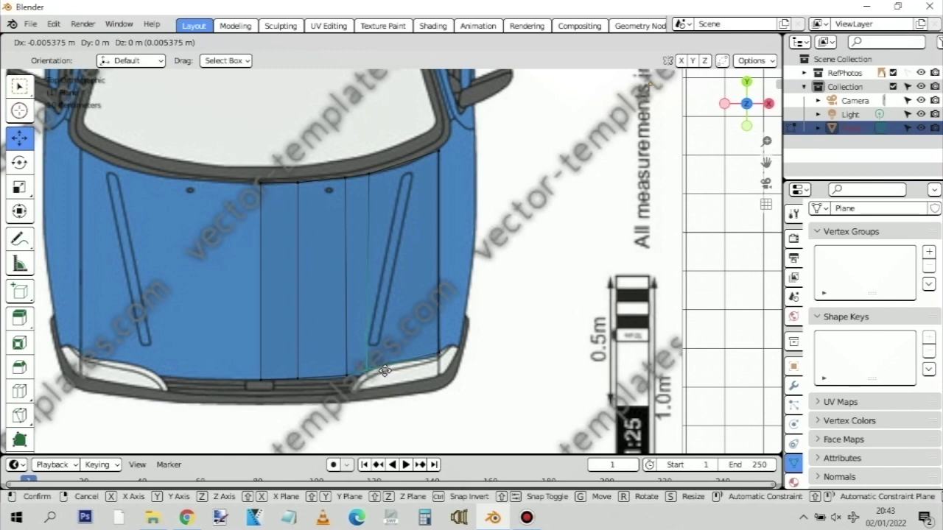
{"action": "left_click", "coordinate": [384, 371]}
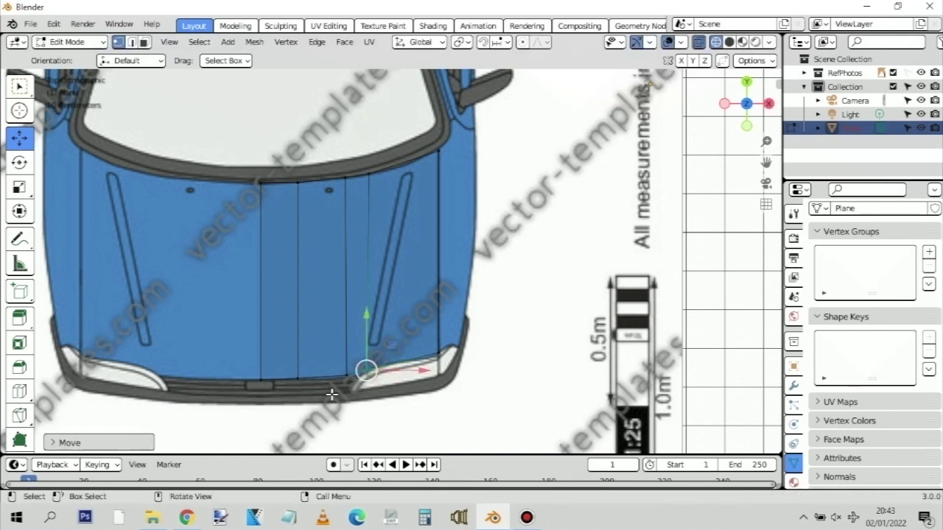
Move another front bonnet vertex onto the outline
{"action": "left_click_drag", "start_coordinate": [331, 391], "coordinate": [352, 353]}
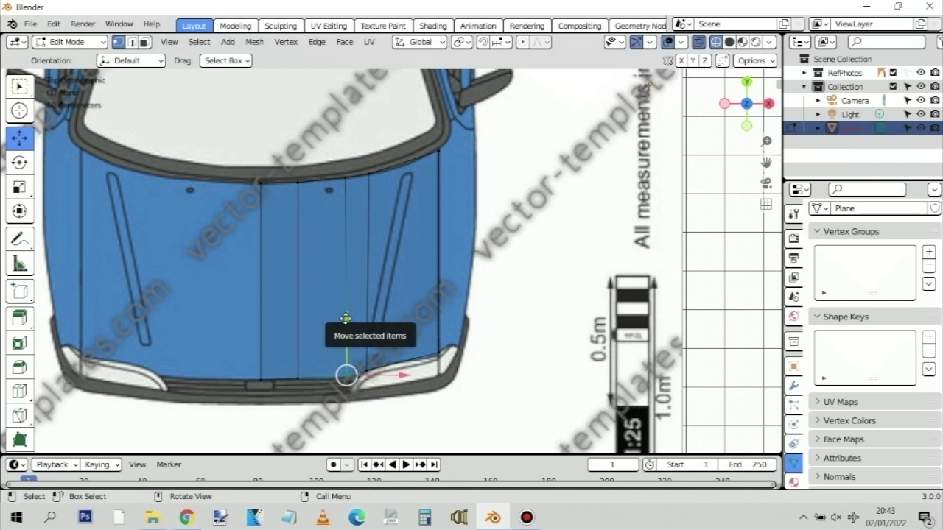
{"action": "key", "text": "g"}
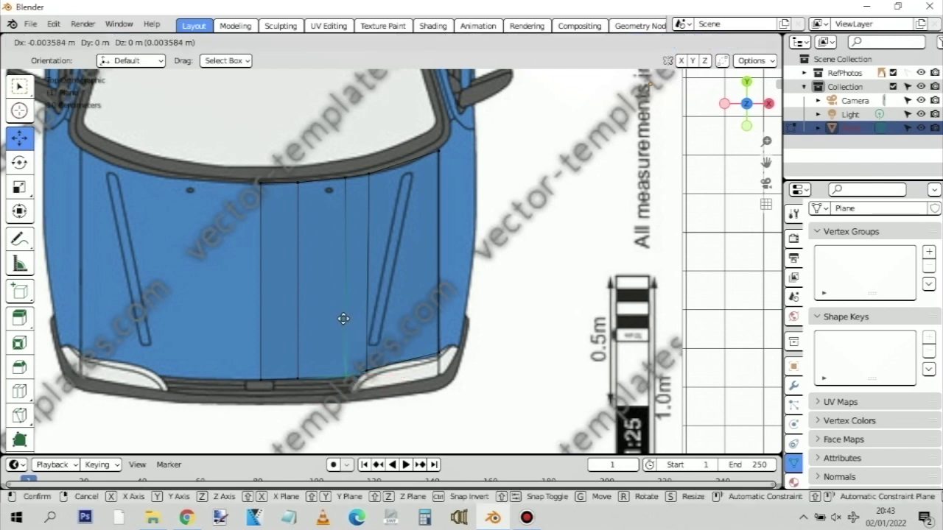
{"action": "left_click", "coordinate": [343, 318]}
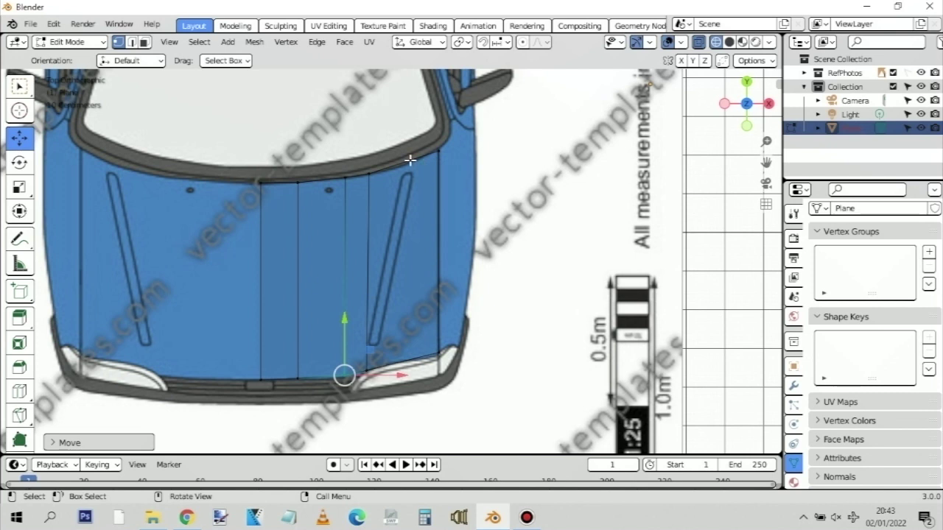
{"action": "key", "text": "ctrl"}
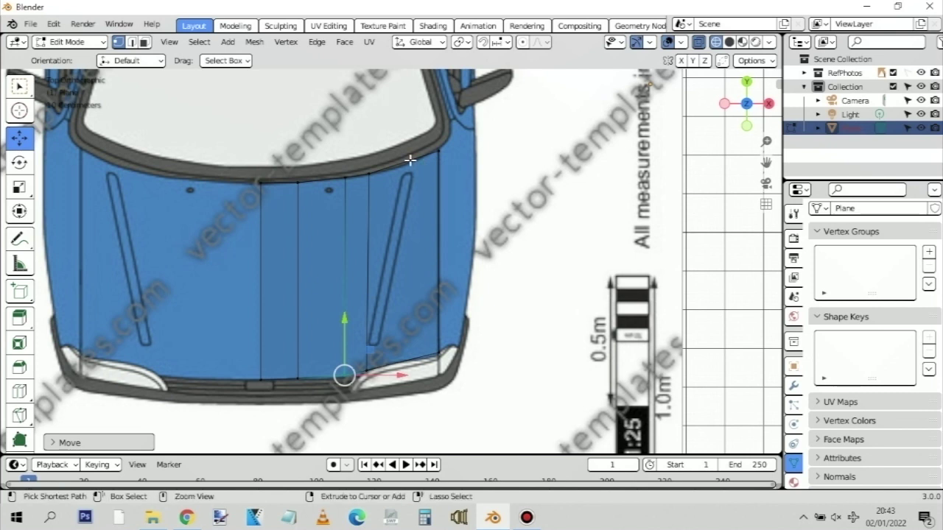
Add a vertical edge loop on the bonnet's right side and drag its top vertex vertically
{"action": "key", "text": "ctrl+r"}
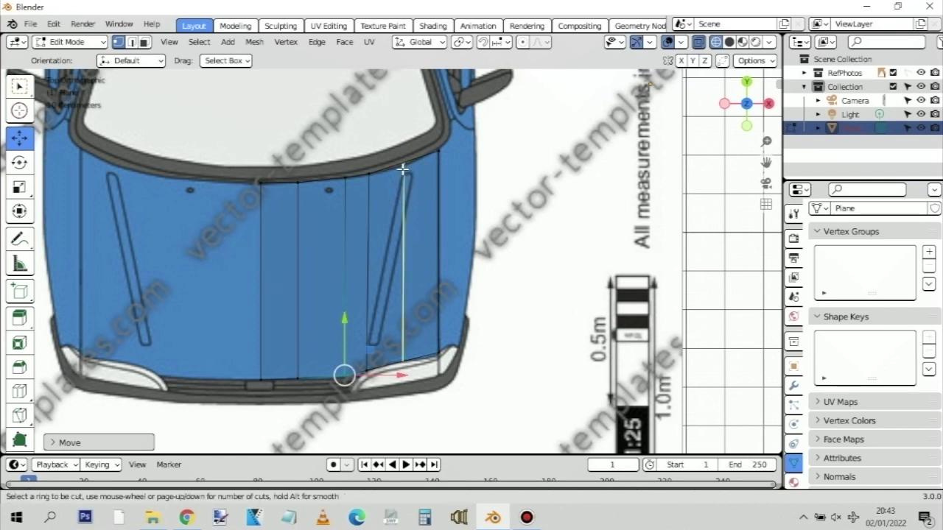
{"action": "left_click", "coordinate": [402, 167]}
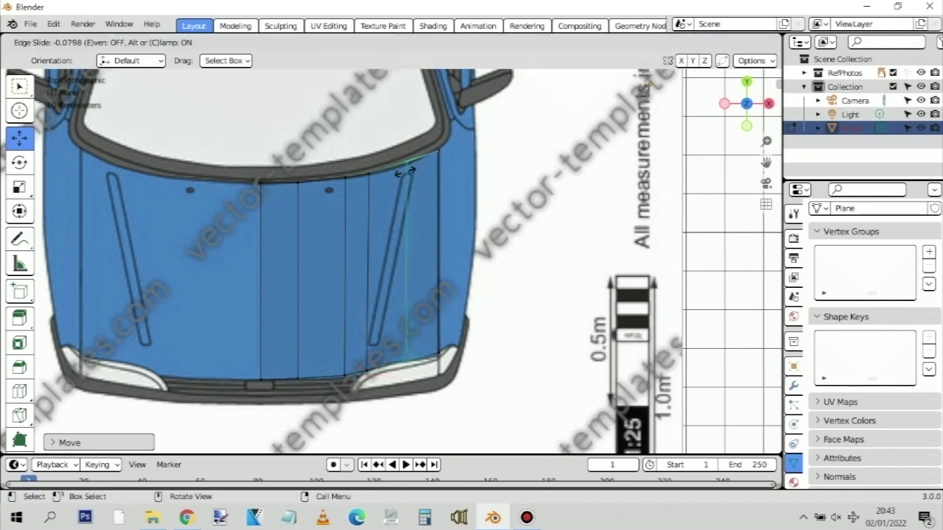
{"action": "left_click", "coordinate": [402, 172]}
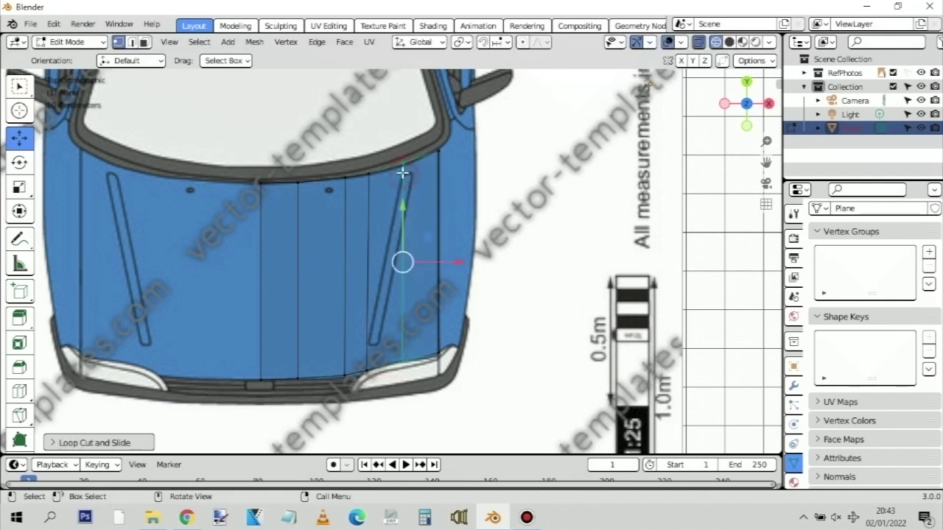
{"action": "left_click_drag", "start_coordinate": [387, 133], "coordinate": [414, 179]}
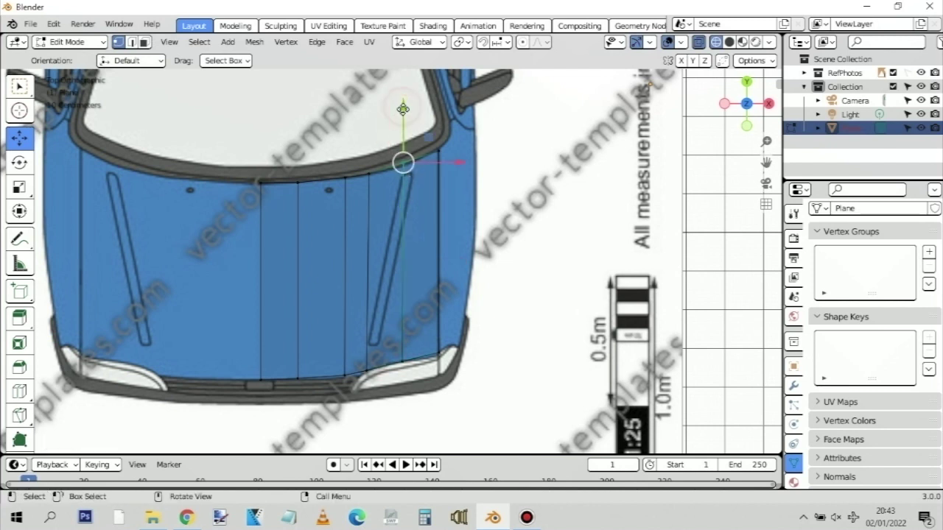
{"action": "left_click_drag", "start_coordinate": [401, 108], "coordinate": [403, 112]}
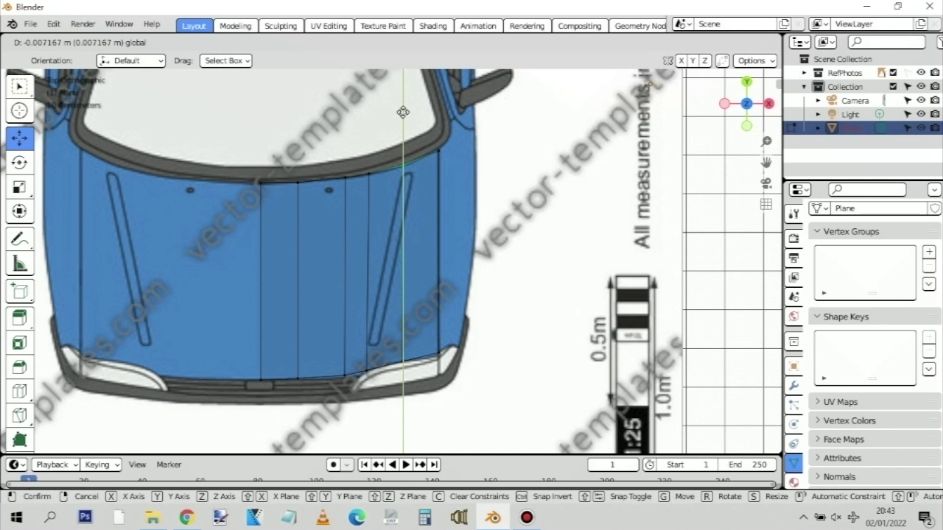
{"action": "left_click_drag", "start_coordinate": [403, 112], "coordinate": [403, 164]}
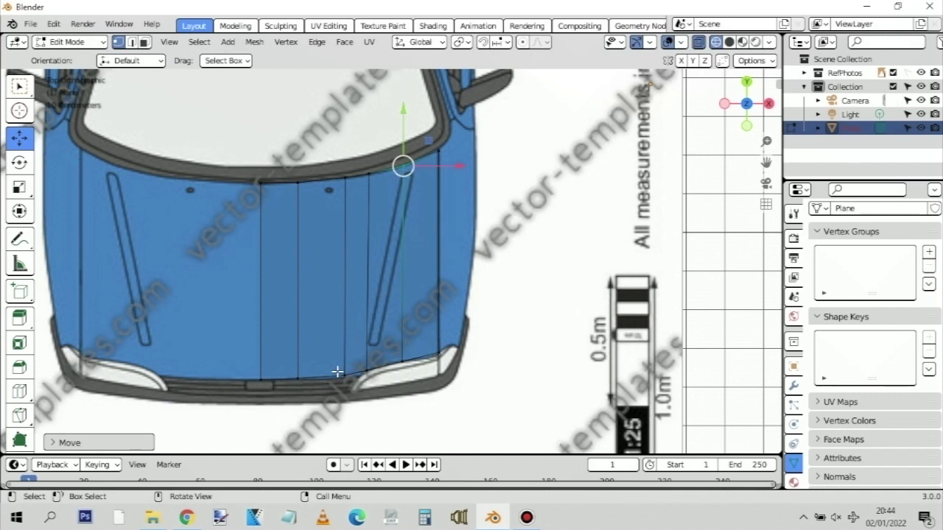
Place the new loop's top vertex on the bonnet's top edge, then select the lower vertex near the headlight
{"action": "left_click_drag", "start_coordinate": [331, 366], "coordinate": [359, 389]}
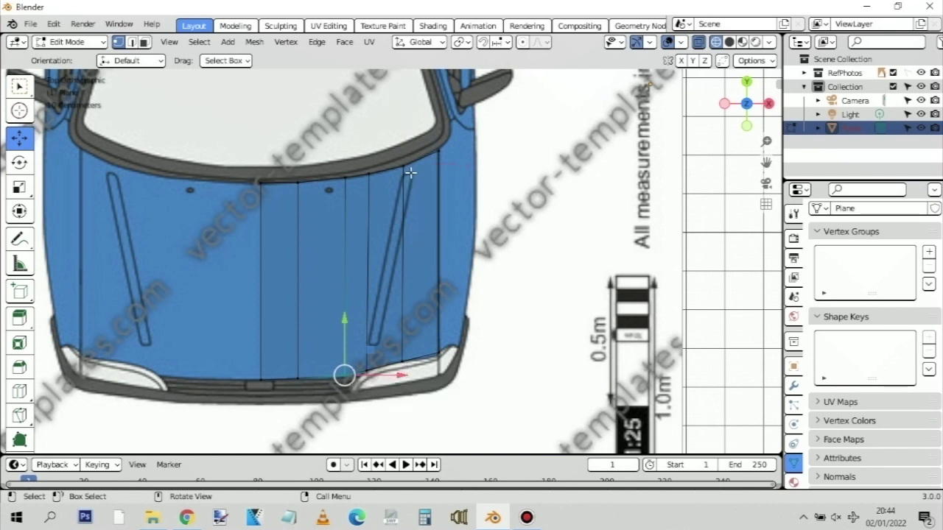
{"action": "mouse_move", "coordinate": [396, 156]}
{"action": "left_mouse_down"}
{"action": "mouse_move", "coordinate": [410, 175]}
{"action": "mouse_move", "coordinate": [403, 164]}
{"action": "left_mouse_up"}
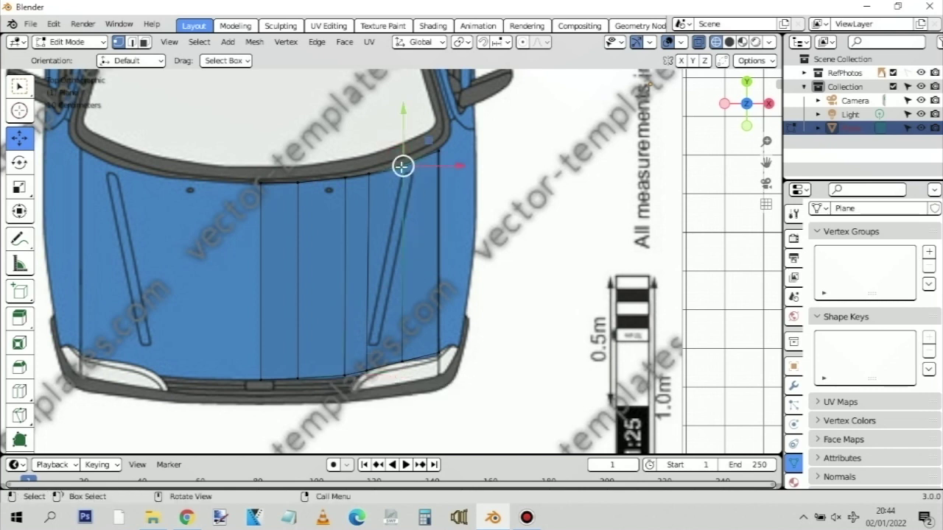
{"action": "key", "text": "r"}
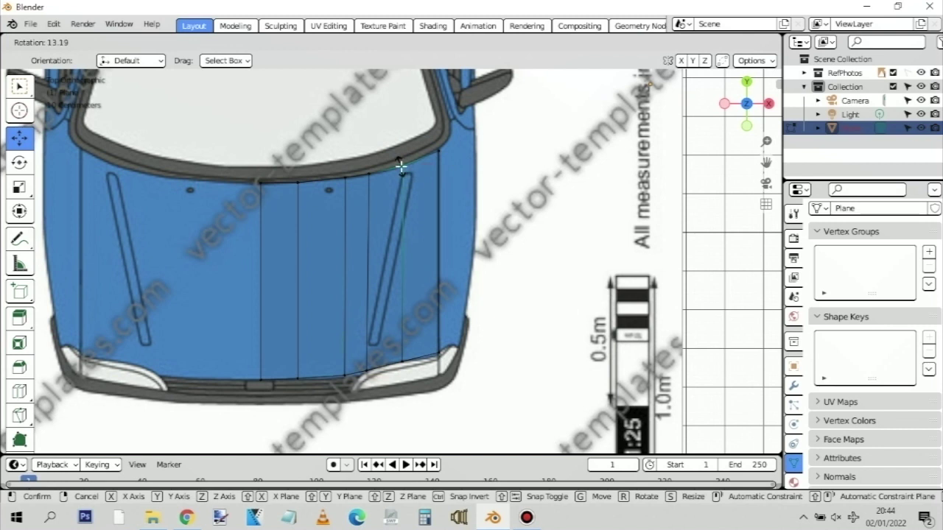
{"action": "key", "text": "Escape"}
{"action": "key", "text": "g"}
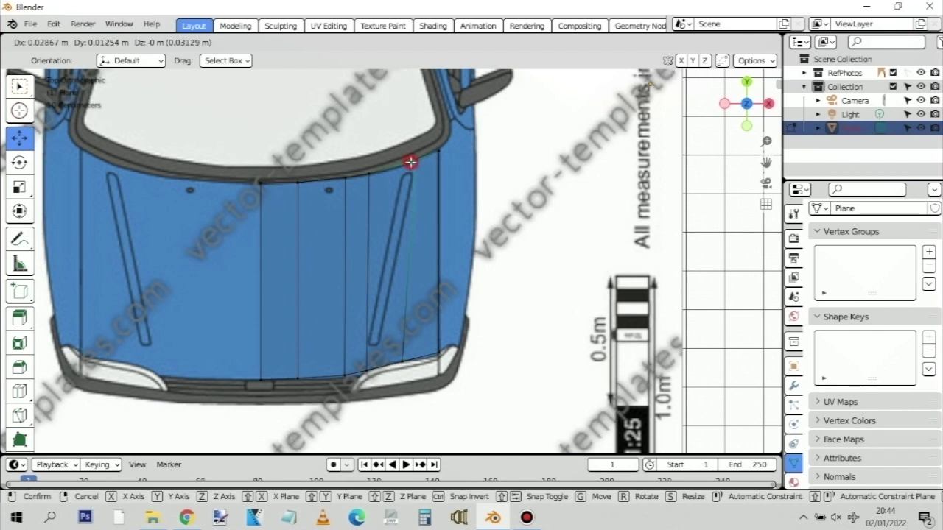
{"action": "left_click", "coordinate": [411, 161]}
{"action": "left_click", "coordinate": [407, 362]}
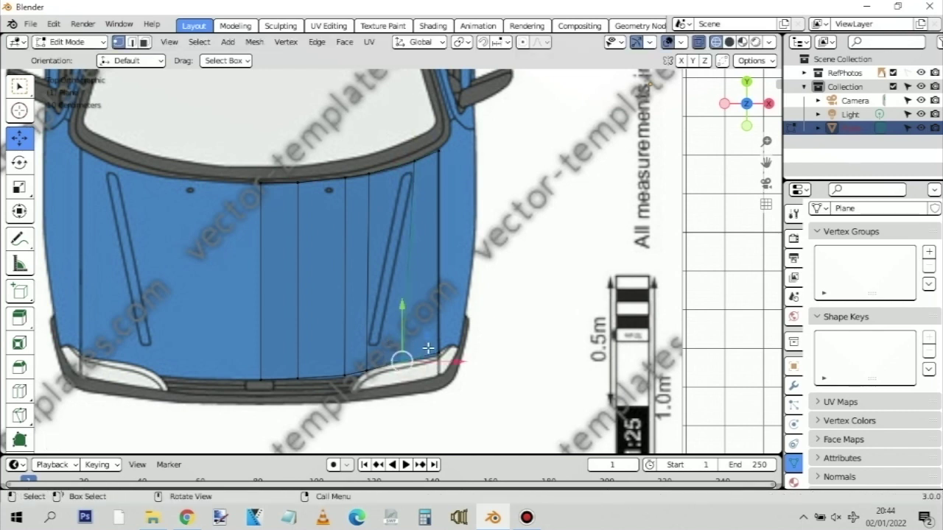
Move the lower vertex and another front vertex onto the bonnet outline
{"action": "key", "text": "g"}
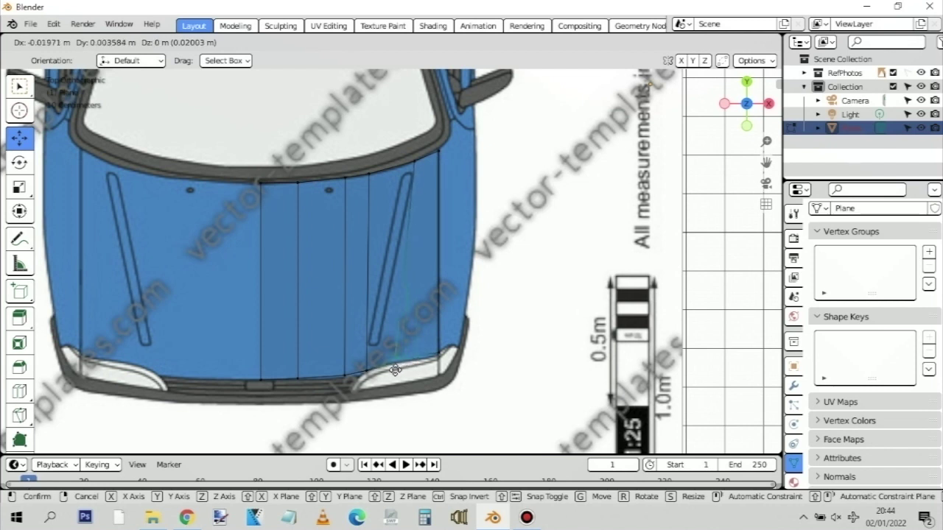
{"action": "left_click", "coordinate": [395, 370]}
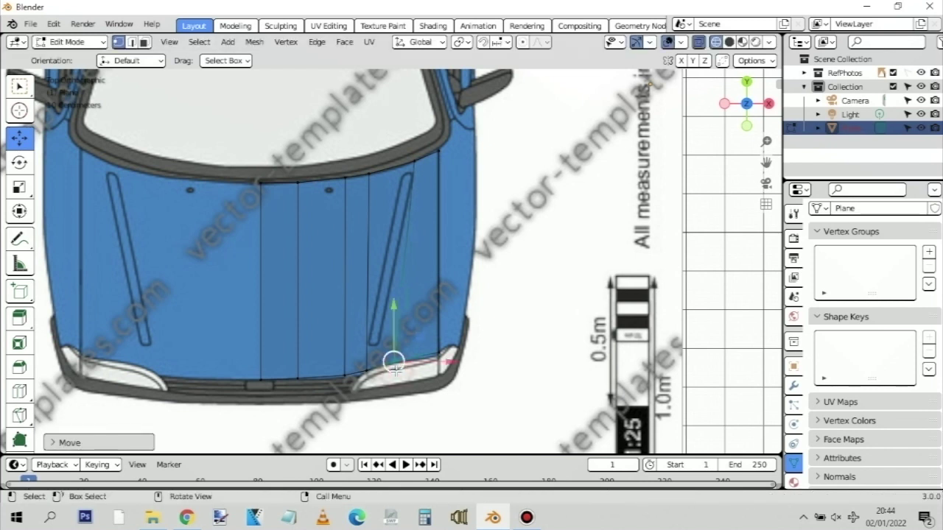
{"action": "left_click", "coordinate": [361, 356]}
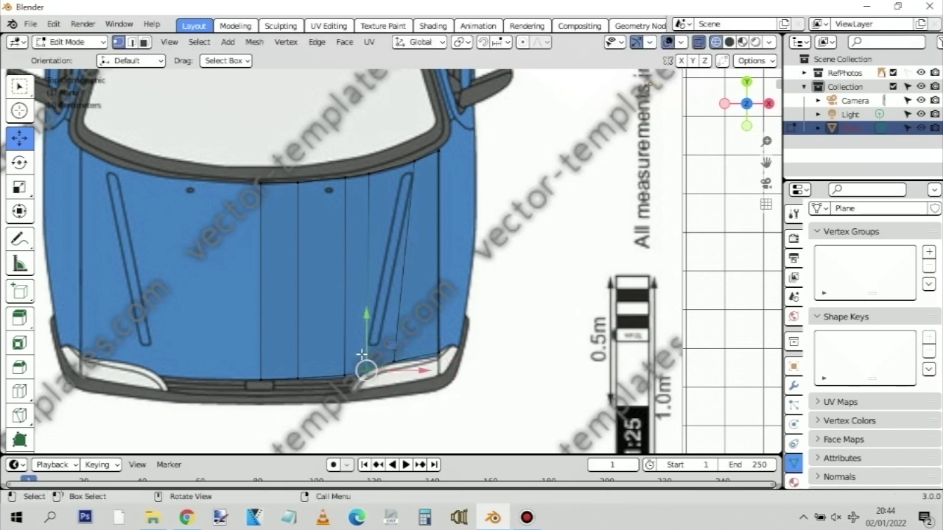
{"action": "key", "text": "g"}
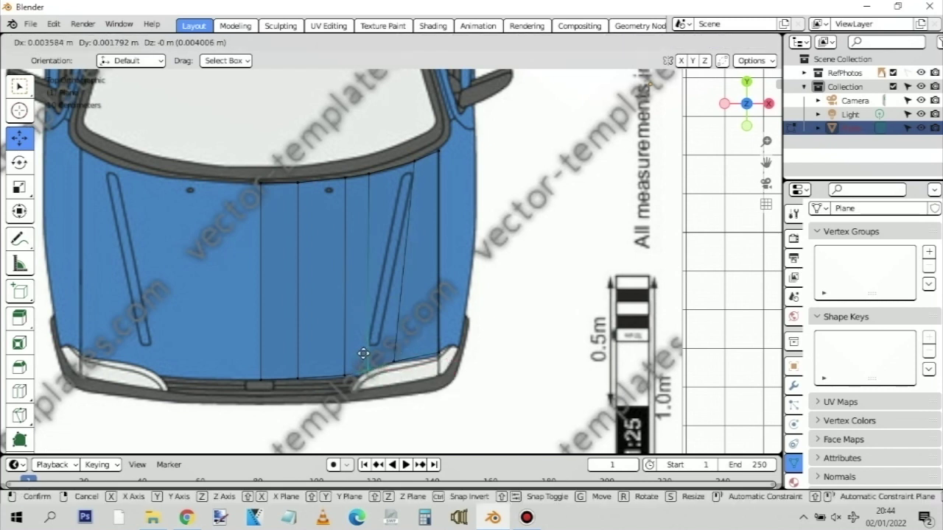
{"action": "left_click", "coordinate": [362, 352]}
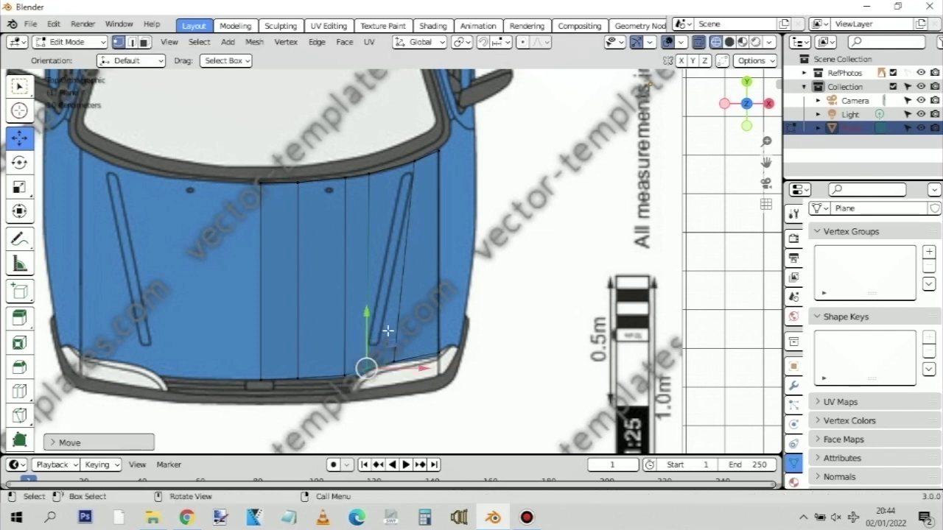
Align the top-right vertex and its matching lower-right vertex with the bonnet edge
{"action": "left_click", "coordinate": [440, 151]}
{"action": "key", "text": "g"}
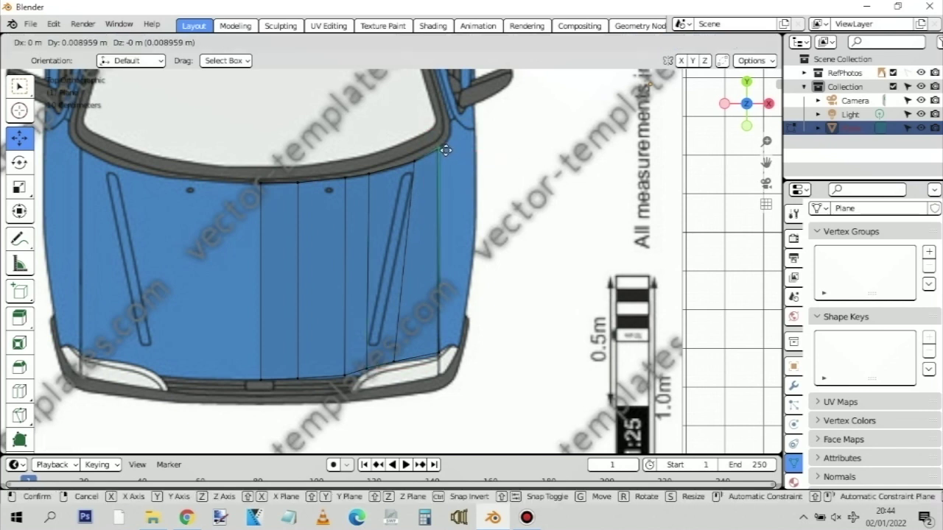
{"action": "left_click", "coordinate": [446, 151]}
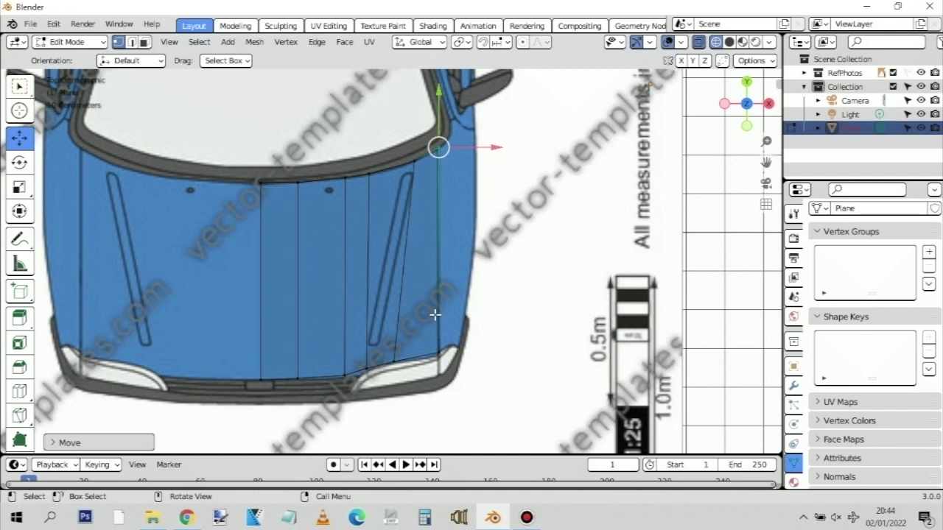
{"action": "left_click", "coordinate": [423, 371]}
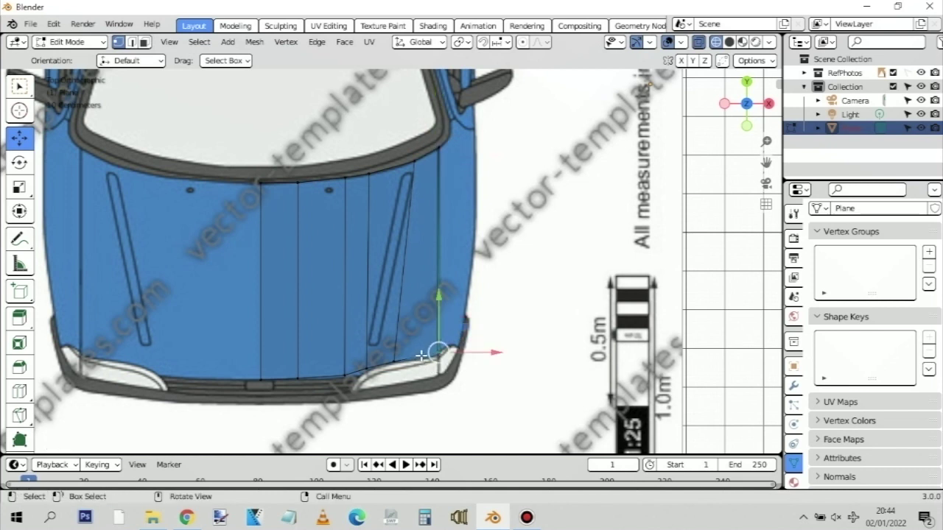
{"action": "key", "text": "g"}
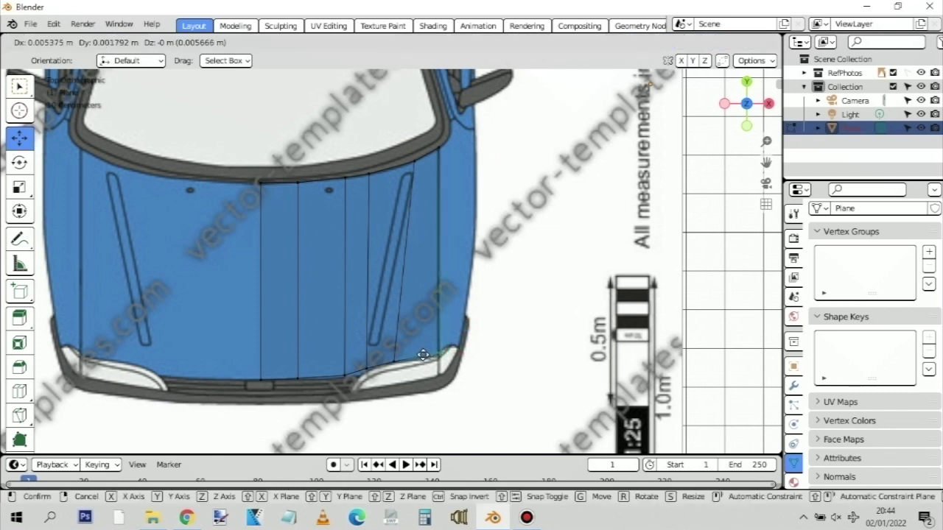
{"action": "left_click", "coordinate": [421, 355]}
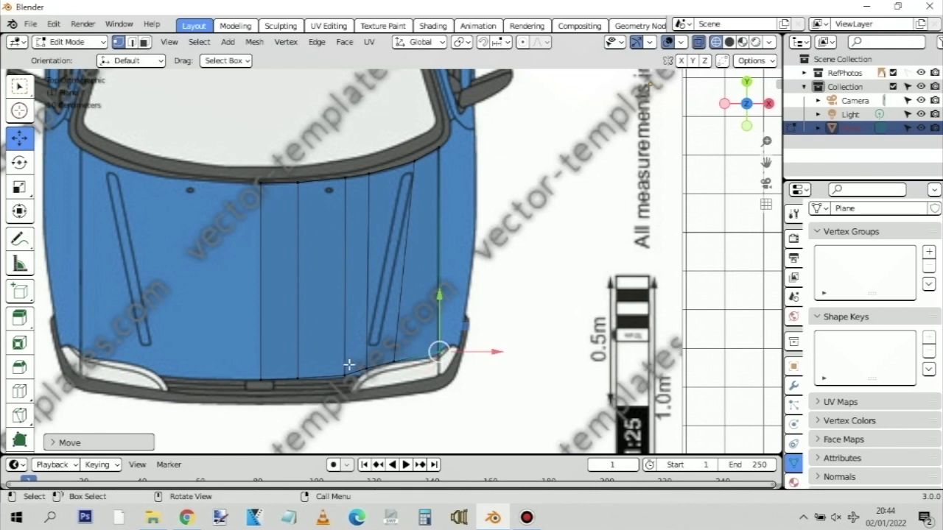
Shift the front-edge vertices into place, deselect all, and switch to front view
{"action": "left_click_drag", "start_coordinate": [327, 363], "coordinate": [363, 391]}
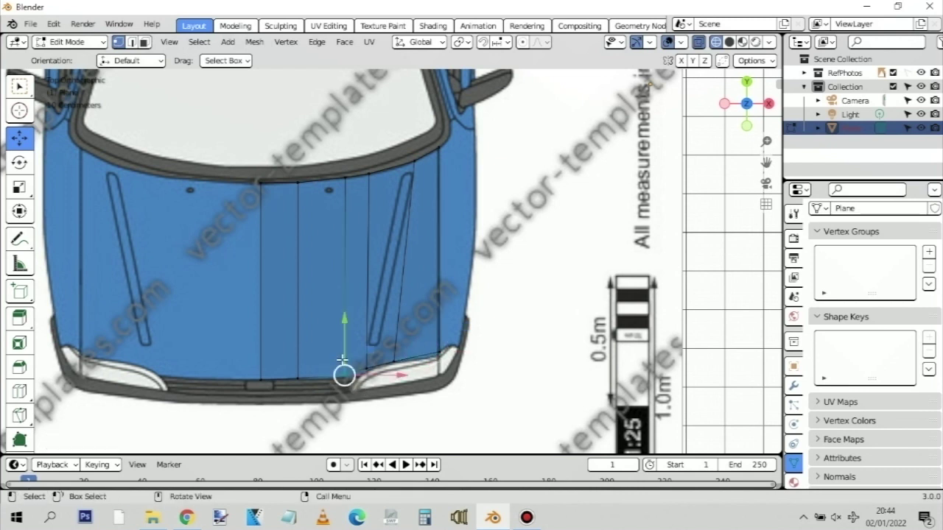
{"action": "key", "text": "g"}
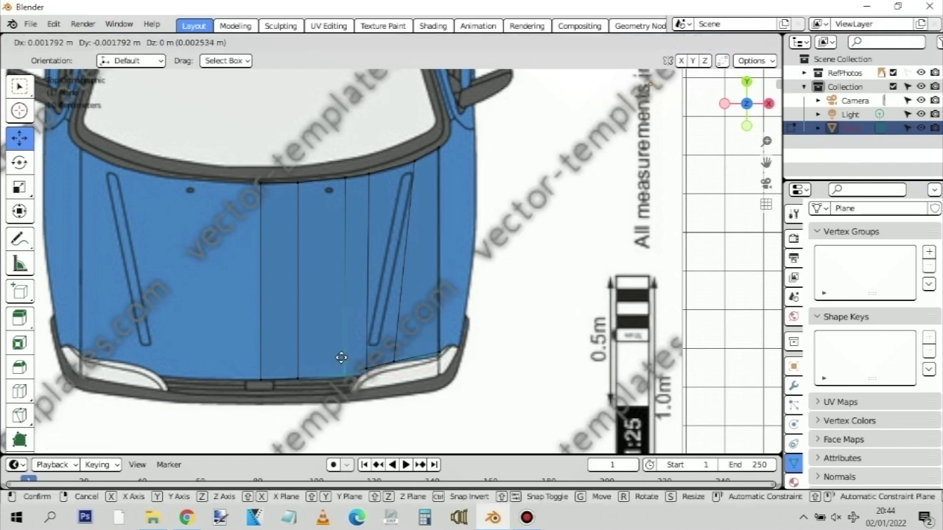
{"action": "left_click", "coordinate": [341, 358]}
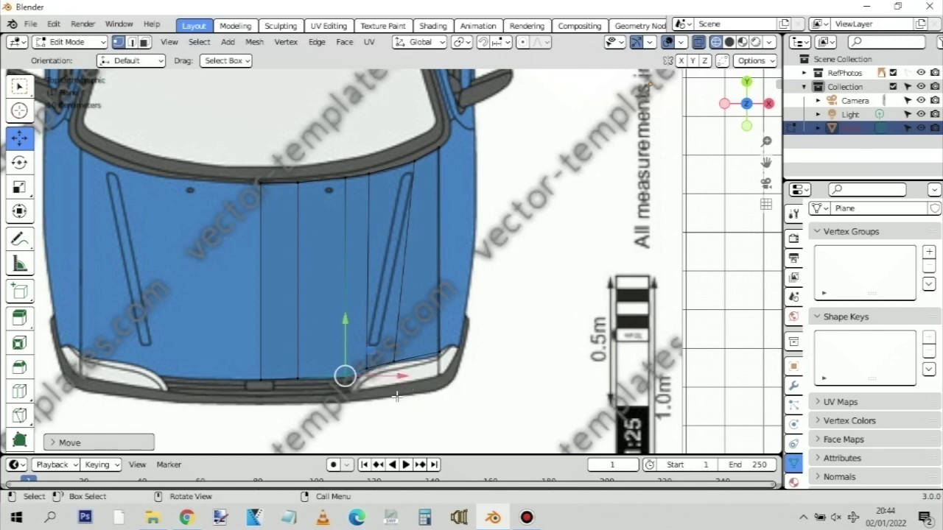
{"action": "left_click", "coordinate": [422, 301]}
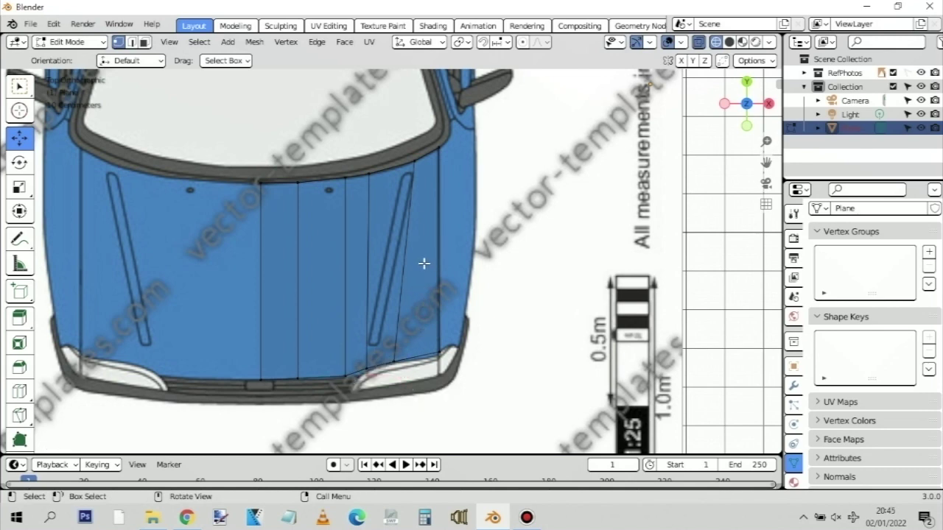
{"action": "key", "text": "KP_1"}
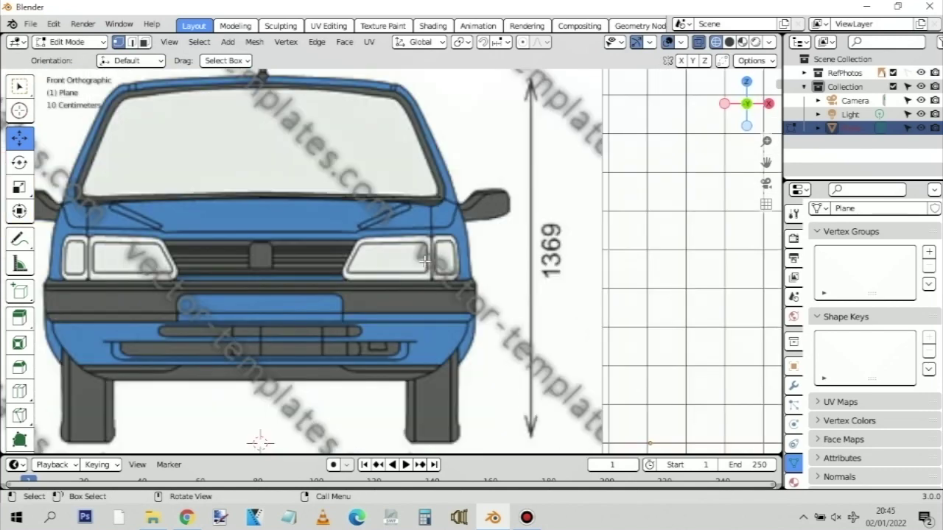
Select the plane's front edge in side view and check the selection from the front and top
{"action": "key", "text": "KP_3"}
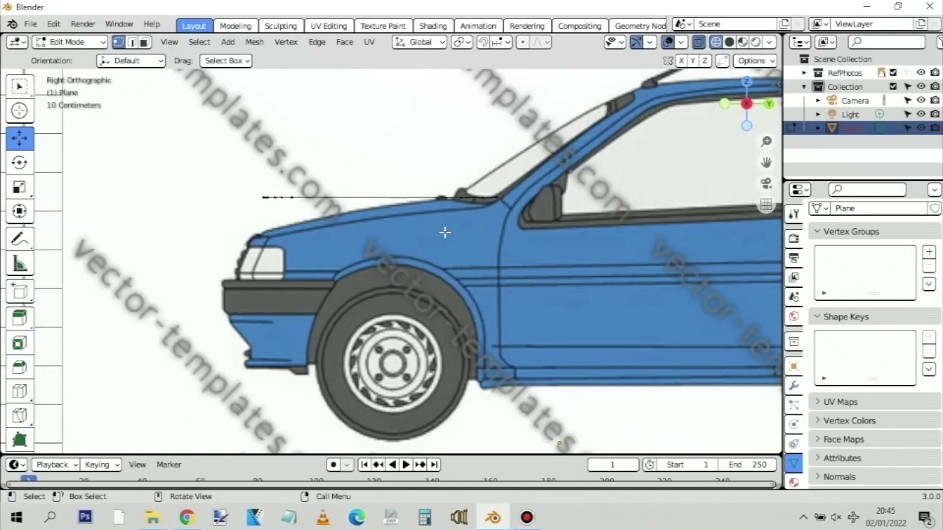
{"action": "left_click_drag", "start_coordinate": [214, 169], "coordinate": [510, 238]}
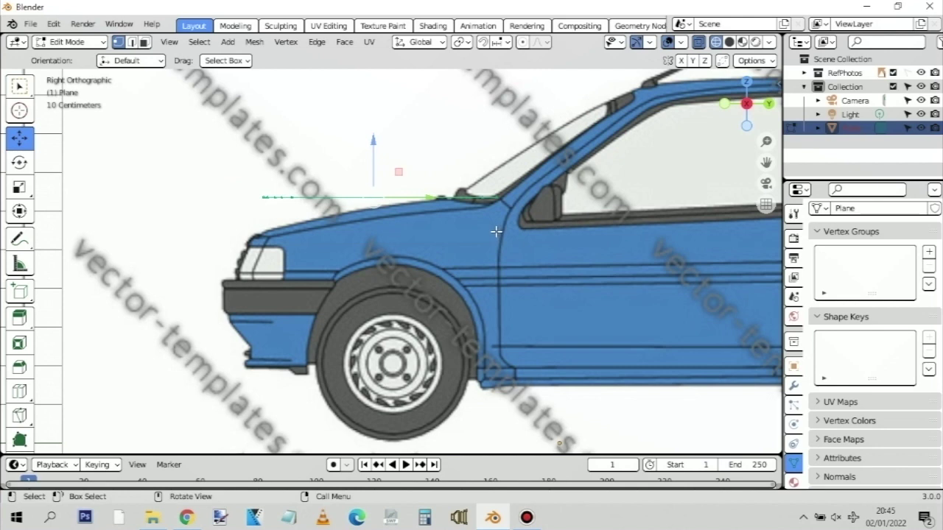
{"action": "key", "text": "KP_1"}
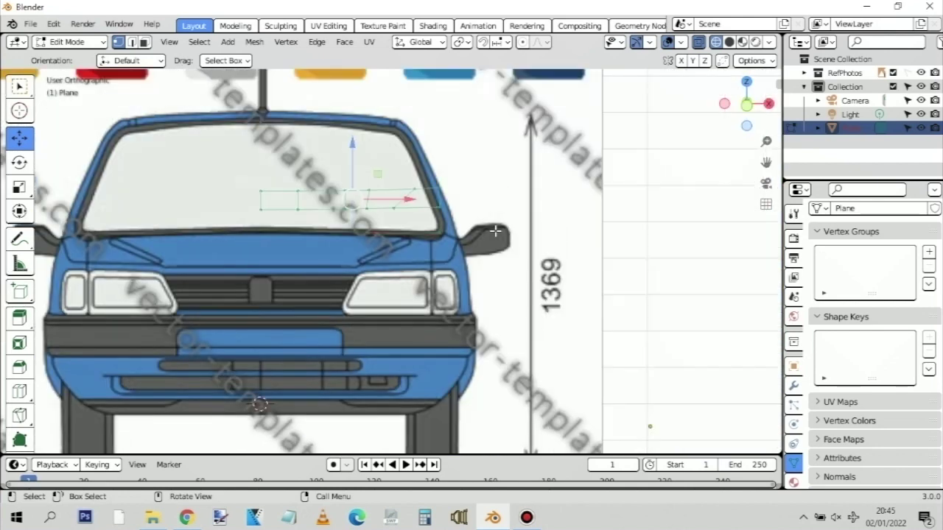
{"action": "key", "text": "KP_7"}
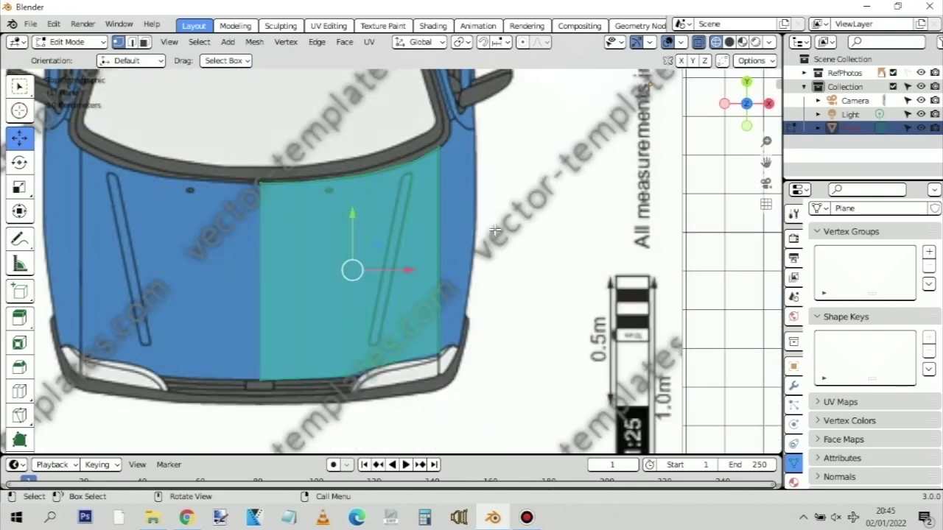
{"action": "middle_click_drag", "start_coordinate": [514, 249], "coordinate": [417, 125]}
{"action": "key", "text": "KP_3"}
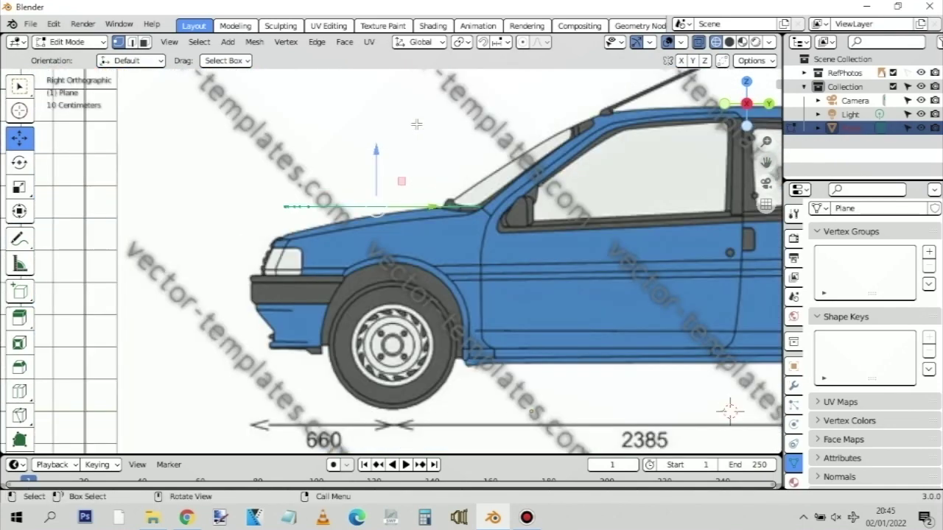
Lower the plane's front vertices about 0.099 m onto the bonnet's sloping nose in side view
{"action": "key", "text": "KP_1"}
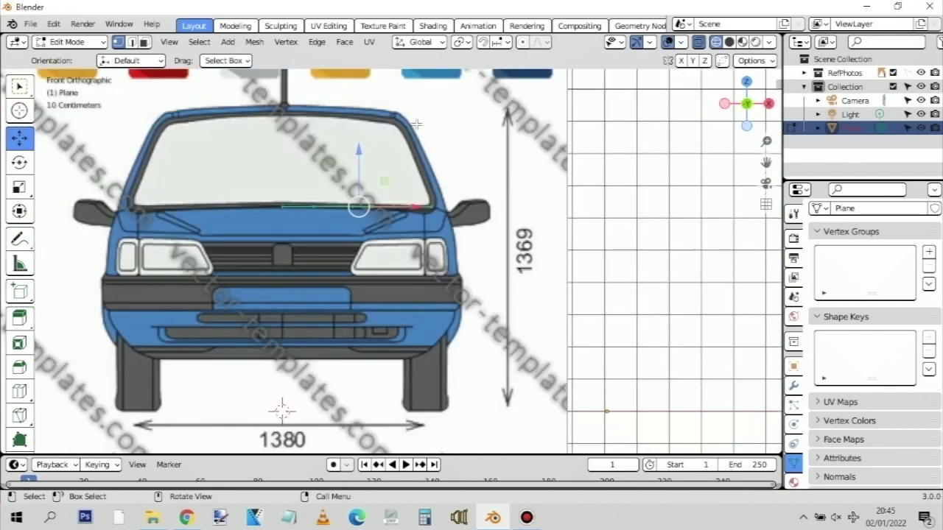
{"action": "key", "text": "KP_7"}
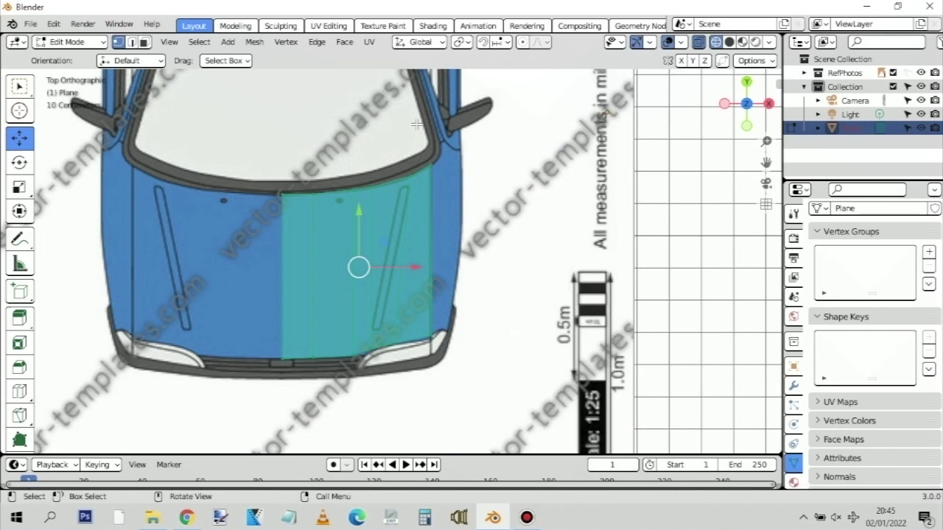
{"action": "key", "text": "KP_3"}
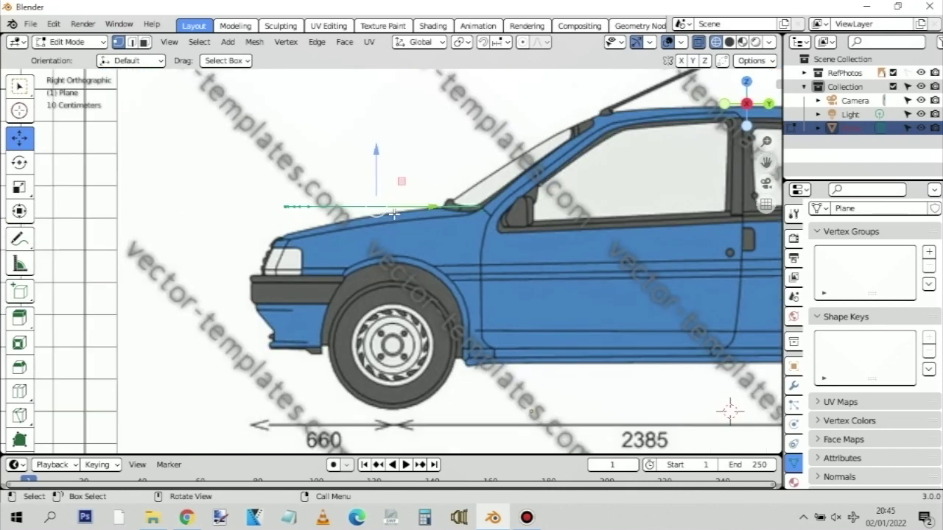
{"action": "left_click_drag", "start_coordinate": [266, 186], "coordinate": [327, 218]}
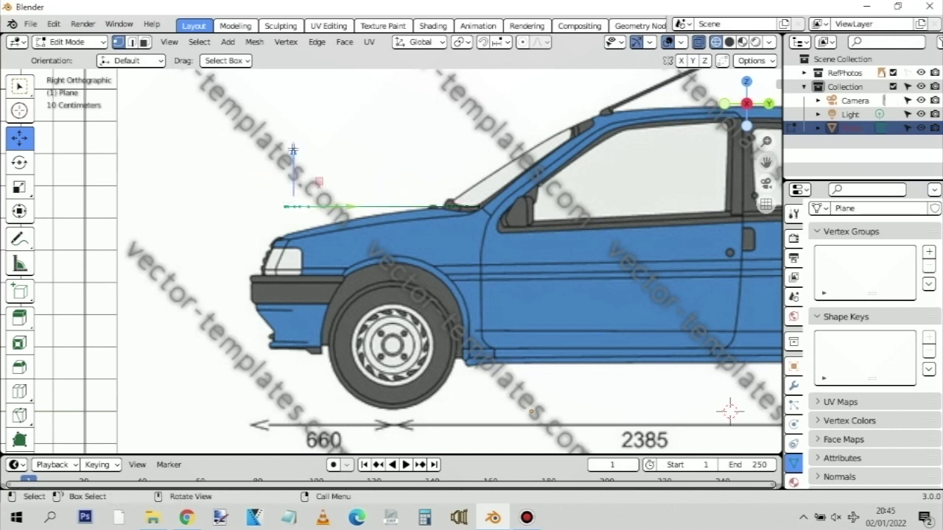
{"action": "left_click_drag", "start_coordinate": [295, 154], "coordinate": [297, 188]}
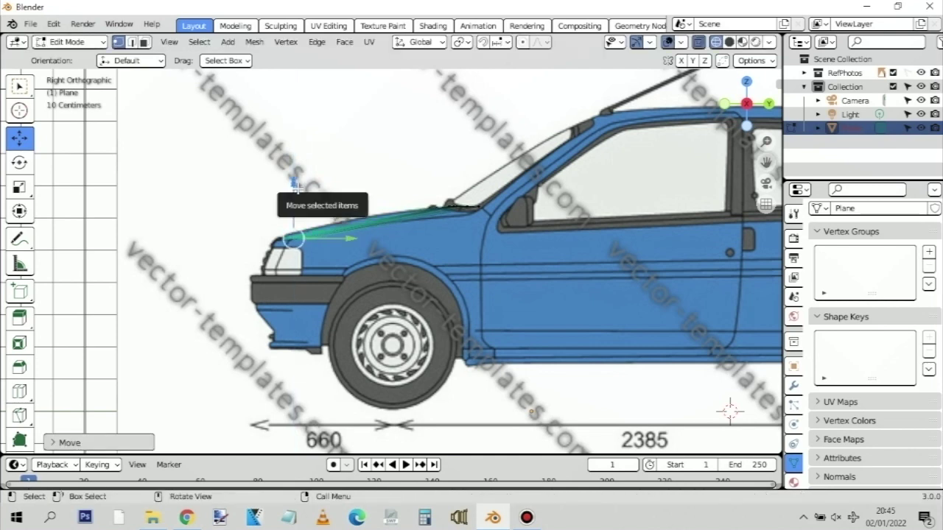
{"action": "key", "text": "KP_7"}
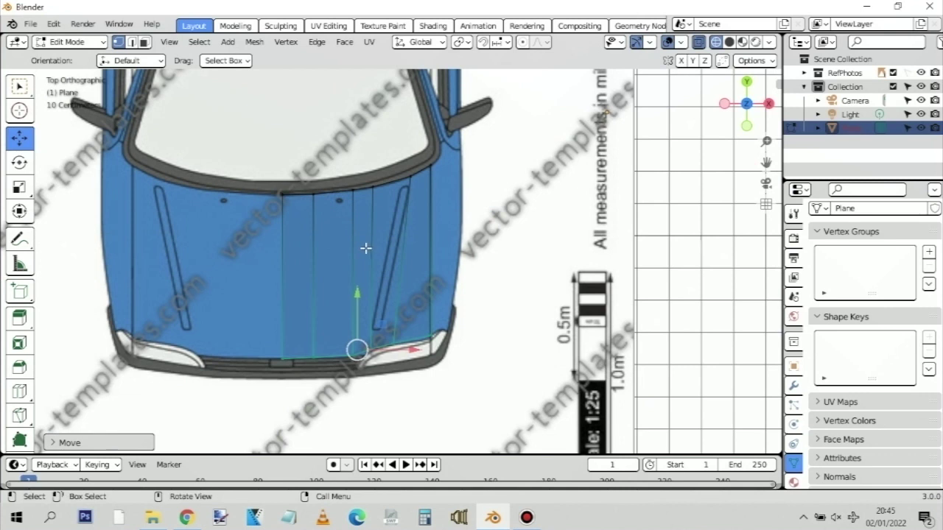
Add a crosswise loop cut and raise it onto the bonnet line in side view
{"action": "key", "text": "ctrl+r"}
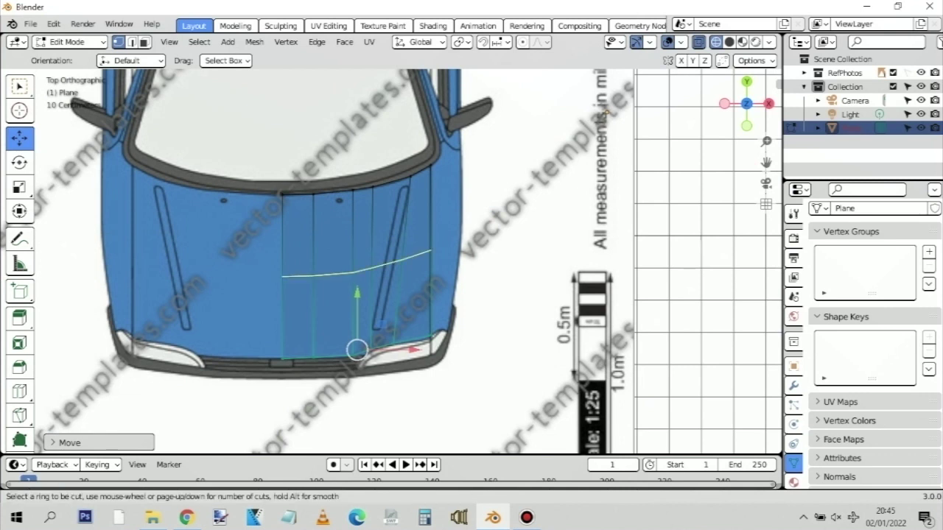
{"action": "left_click", "coordinate": [357, 350]}
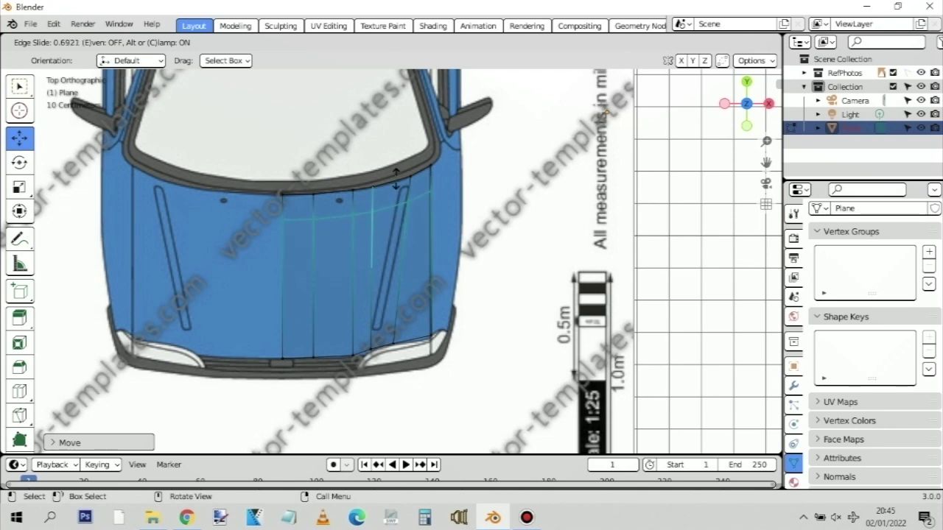
{"action": "left_click", "coordinate": [392, 189]}
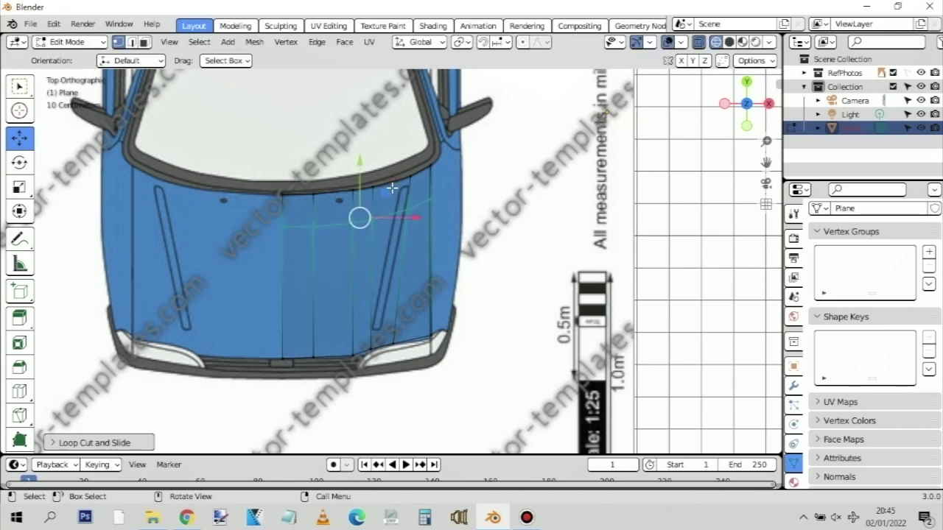
{"action": "key", "text": "KP_3"}
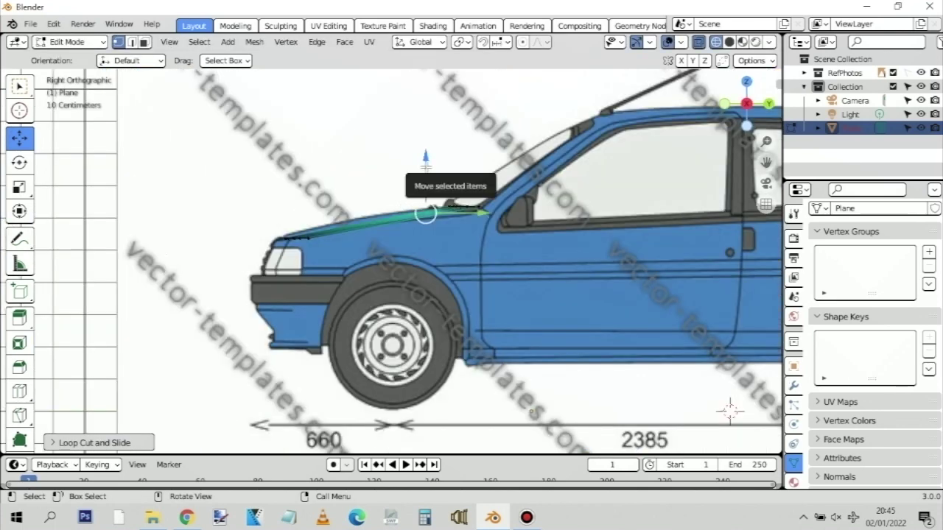
{"action": "left_click_drag", "start_coordinate": [425, 157], "coordinate": [425, 160]}
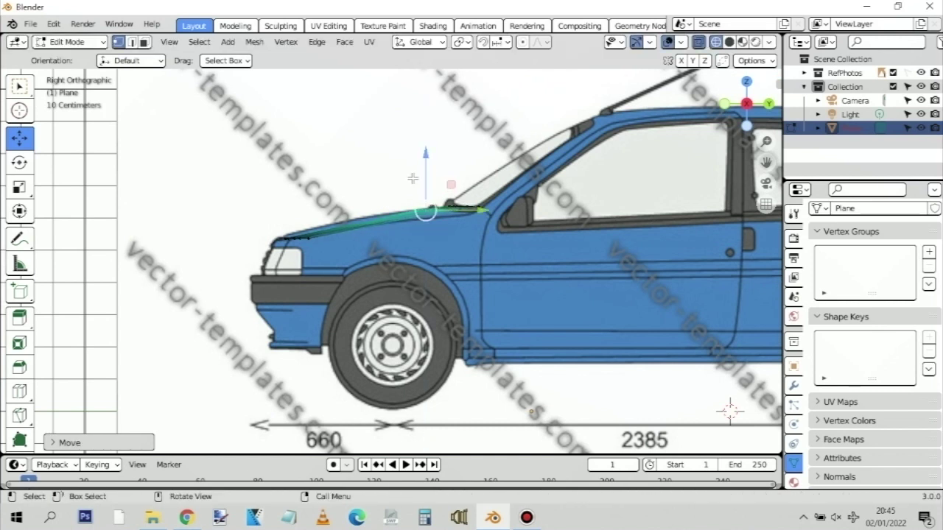
Add two more crosswise loop cuts, raising each to follow the bonnet's curved profile
{"action": "key", "text": "ctrl+r"}
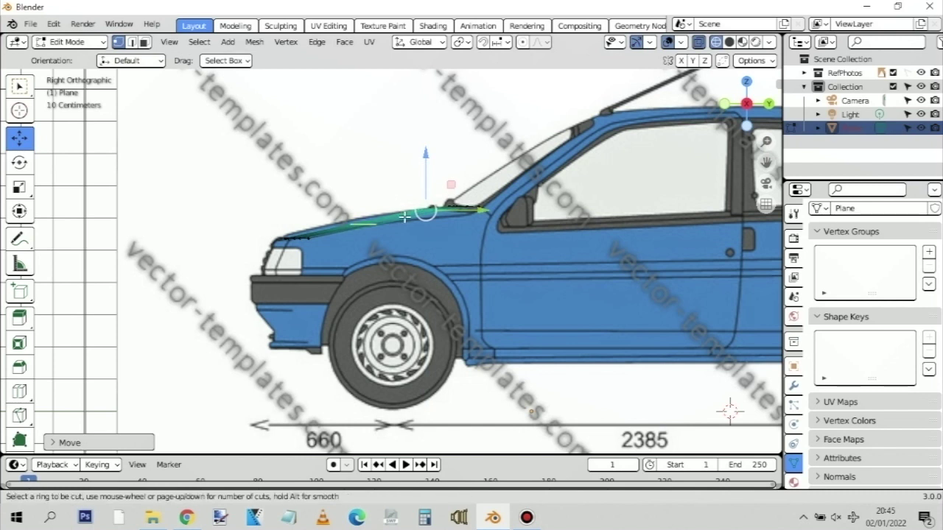
{"action": "left_click", "coordinate": [426, 212]}
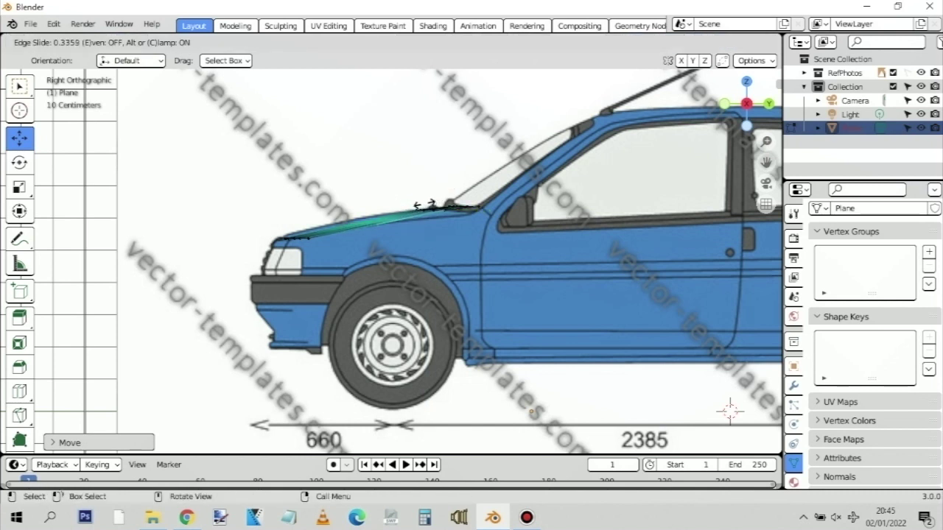
{"action": "left_click", "coordinate": [416, 206]}
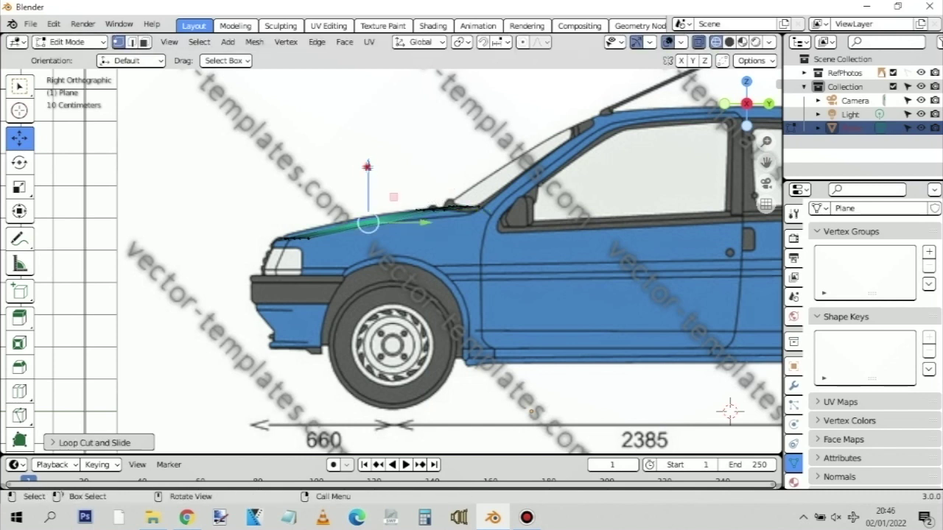
{"action": "left_click_drag", "start_coordinate": [369, 163], "coordinate": [367, 160]}
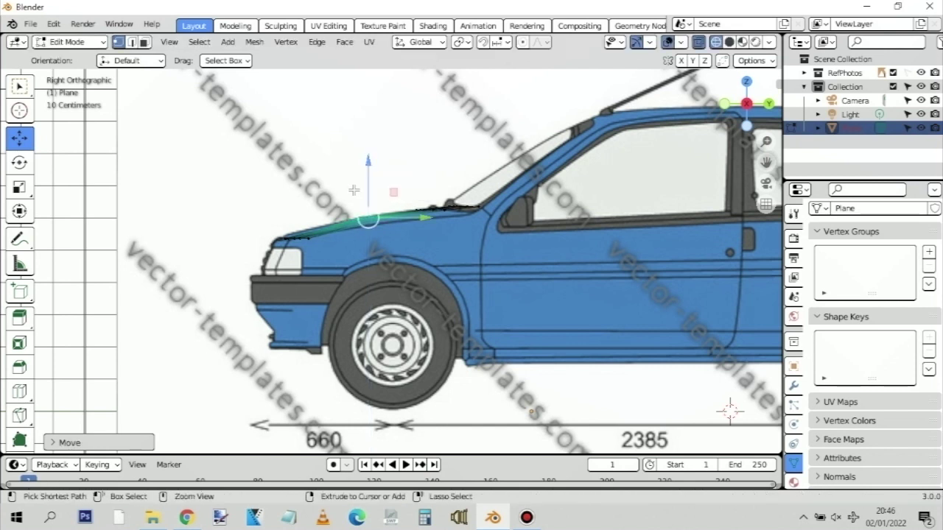
{"action": "key", "text": "ctrl+r"}
{"action": "left_click", "coordinate": [345, 203]}
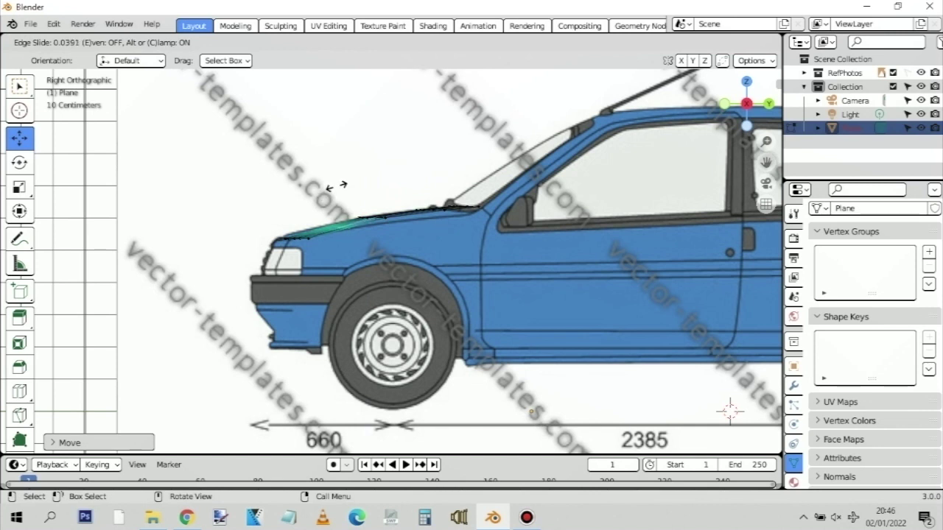
{"action": "left_click", "coordinate": [335, 187]}
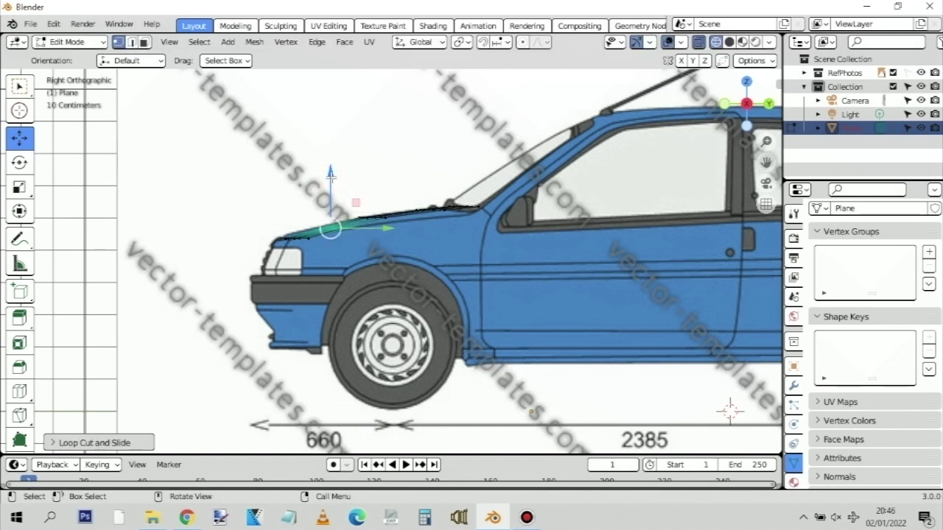
{"action": "left_click_drag", "start_coordinate": [331, 177], "coordinate": [330, 176]}
Adjust the height of the plane's frontmost edge against the bonnet and headlight
{"action": "scroll", "coordinate": [314, 212], "scroll_direction": "up", "scroll_amount": 5}
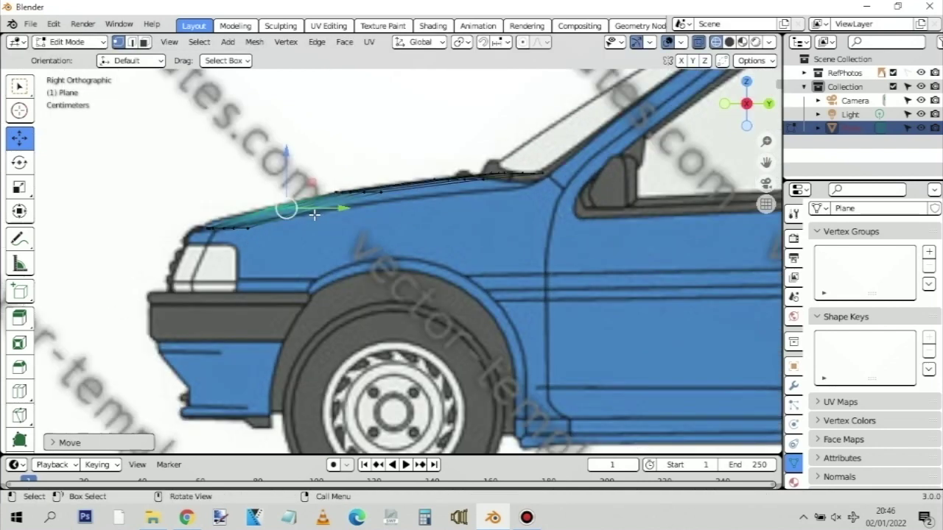
{"action": "middle_click_drag", "start_coordinate": [224, 231], "coordinate": [389, 307], "text": "shift"}
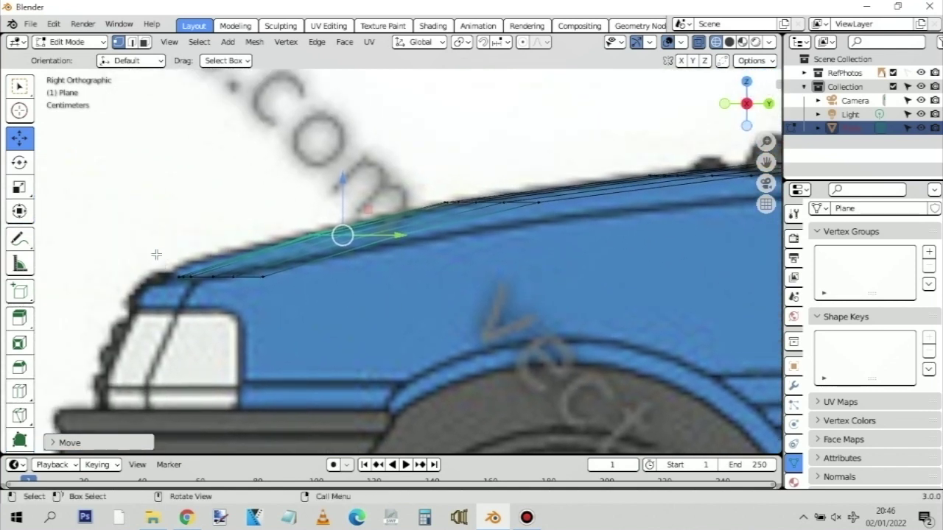
{"action": "left_click_drag", "start_coordinate": [148, 254], "coordinate": [299, 317]}
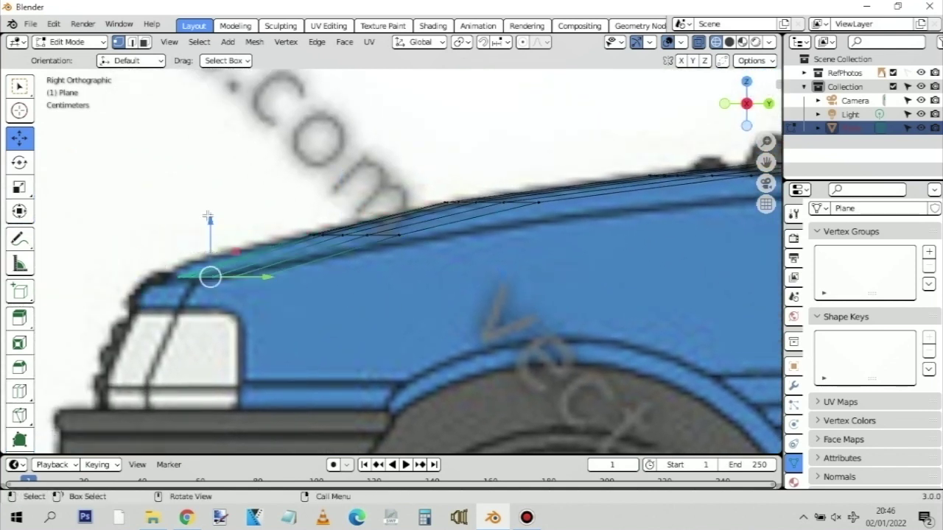
{"action": "left_click_drag", "start_coordinate": [208, 215], "coordinate": [189, 216]}
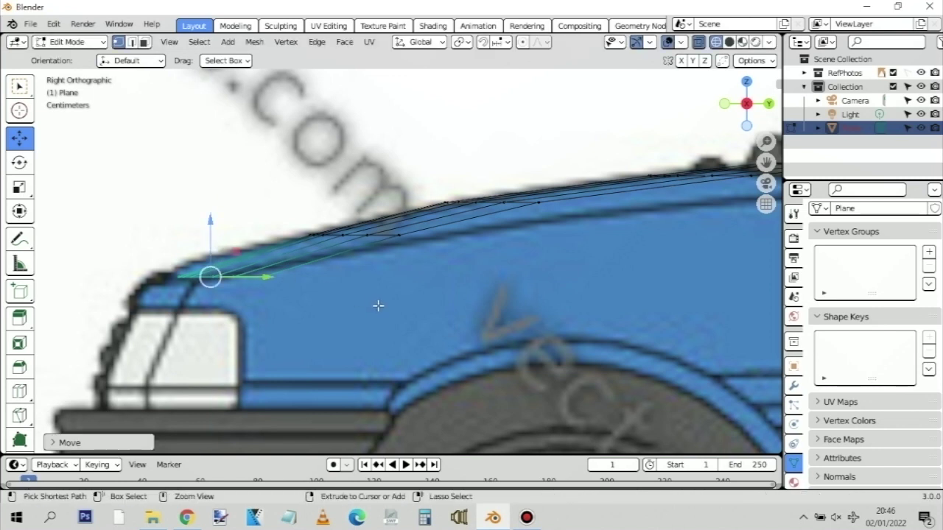
Add a loop cut near the bonnet front and raise the edge below it onto the bonnet outline
{"action": "key", "text": "ctrl+r"}
{"action": "left_click", "coordinate": [296, 261]}
{"action": "left_click_drag", "start_coordinate": [295, 261], "coordinate": [254, 243]}
{"action": "left_click_drag", "start_coordinate": [283, 300], "coordinate": [151, 271]}
{"action": "left_click_drag", "start_coordinate": [208, 222], "coordinate": [182, 223]}
{"action": "scroll", "coordinate": [554, 252], "scroll_direction": "down", "scroll_amount": 1}
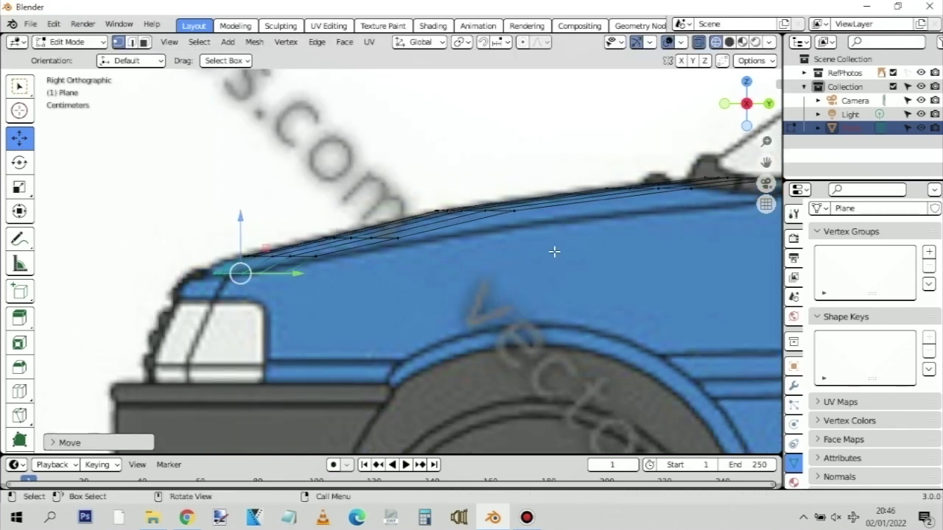
{"action": "scroll", "coordinate": [582, 248], "scroll_direction": "down", "scroll_amount": 1}
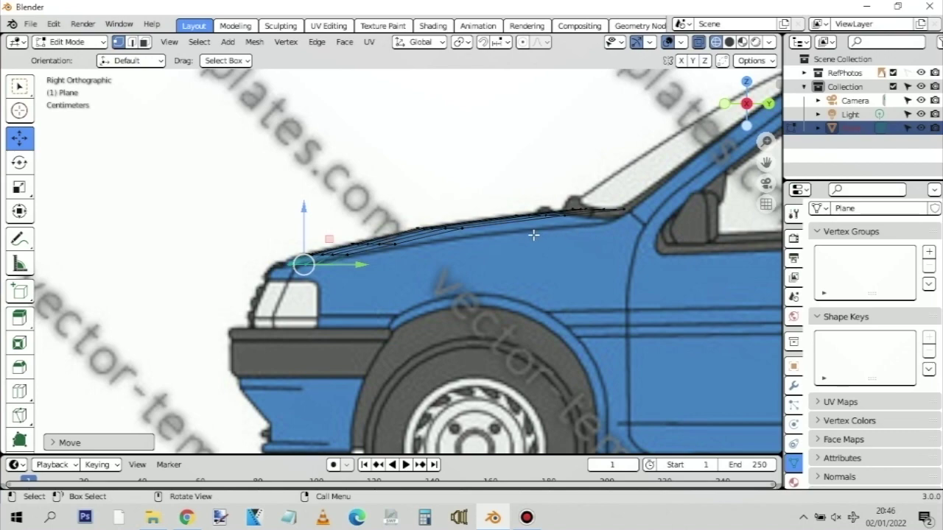
{"action": "middle_click_drag", "start_coordinate": [533, 235], "coordinate": [609, 295]}
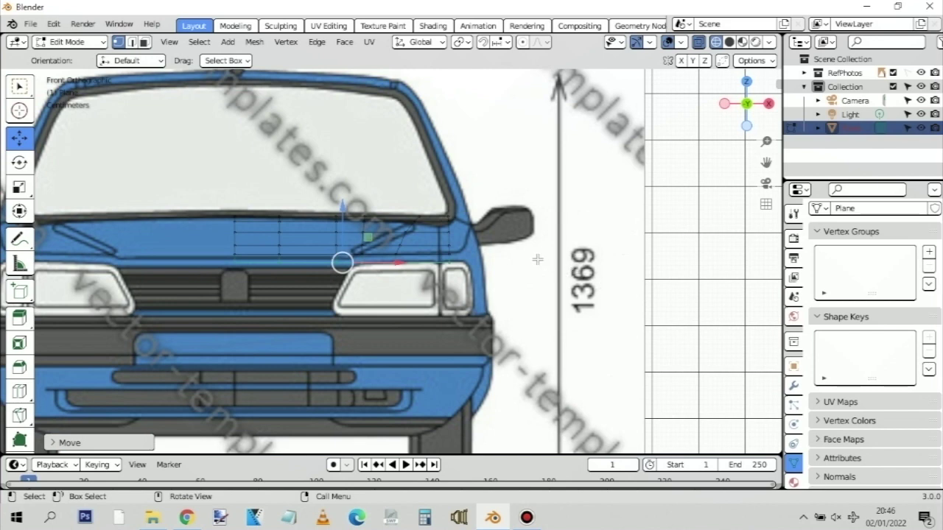
Move the plane's right-edge vertices outward to the bonnet side, checking in front and top views
{"action": "key", "text": "KP_7"}
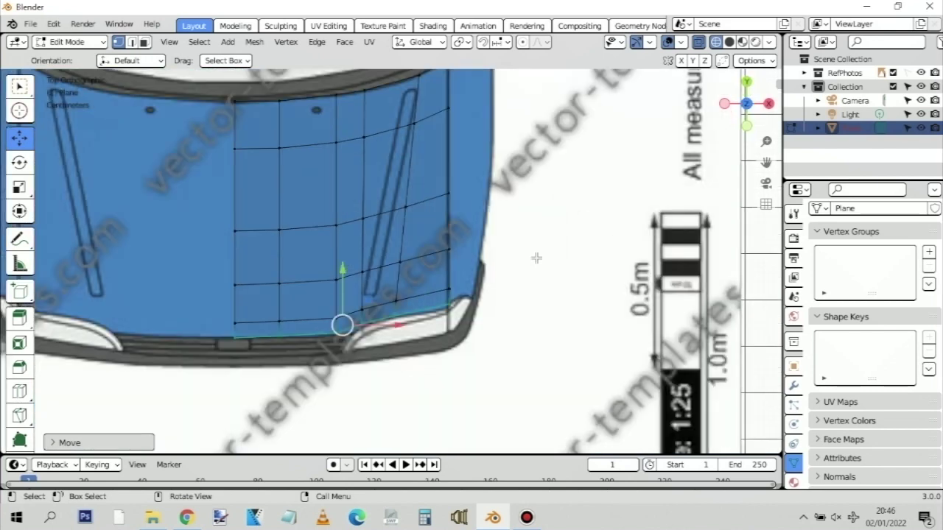
{"action": "key", "text": "KP_1"}
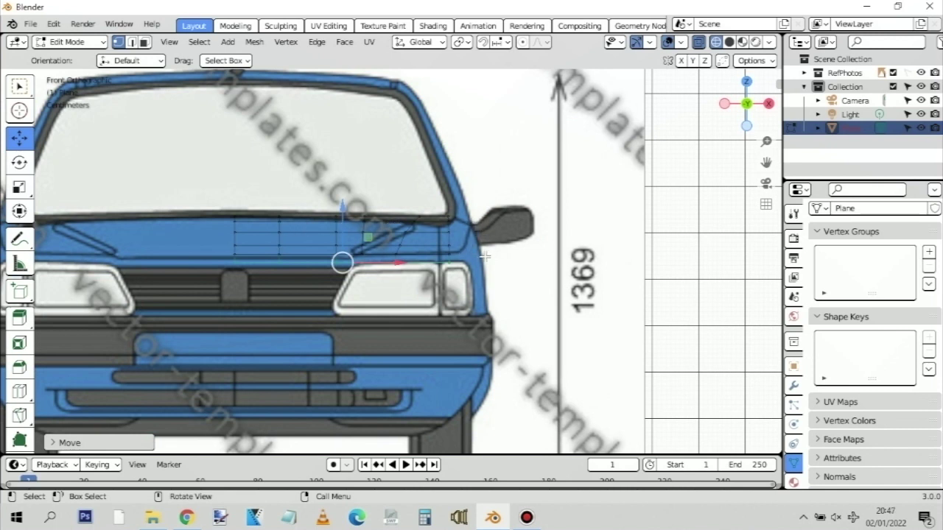
{"action": "left_click_drag", "start_coordinate": [444, 215], "coordinate": [494, 239]}
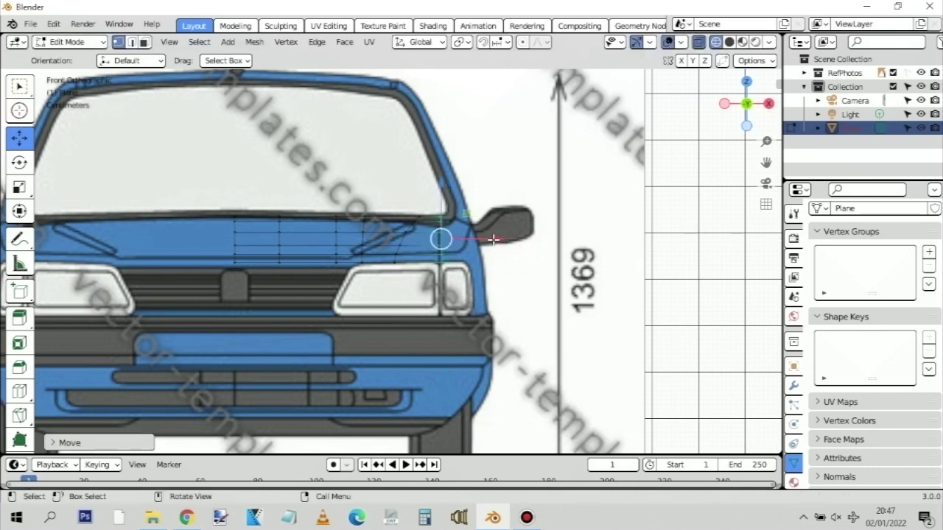
{"action": "key", "text": "KP_7"}
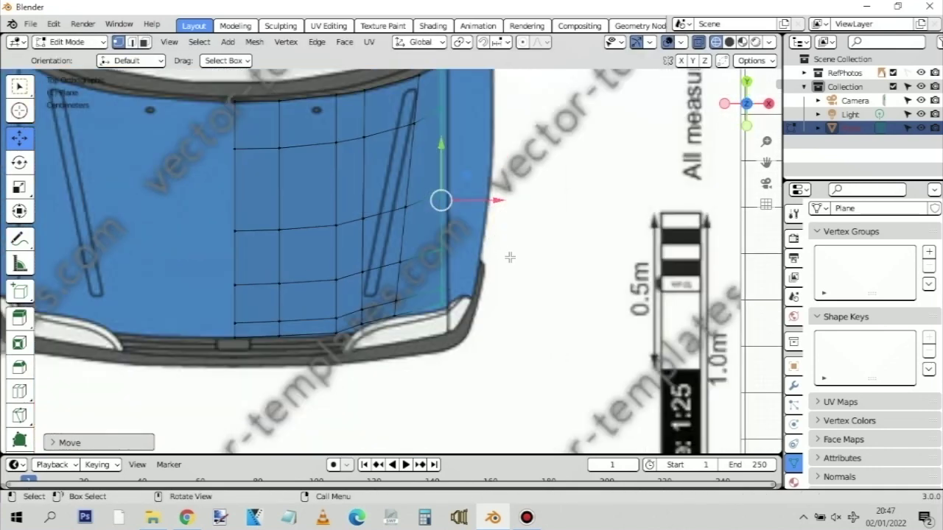
{"action": "key", "text": "ctrl+z"}
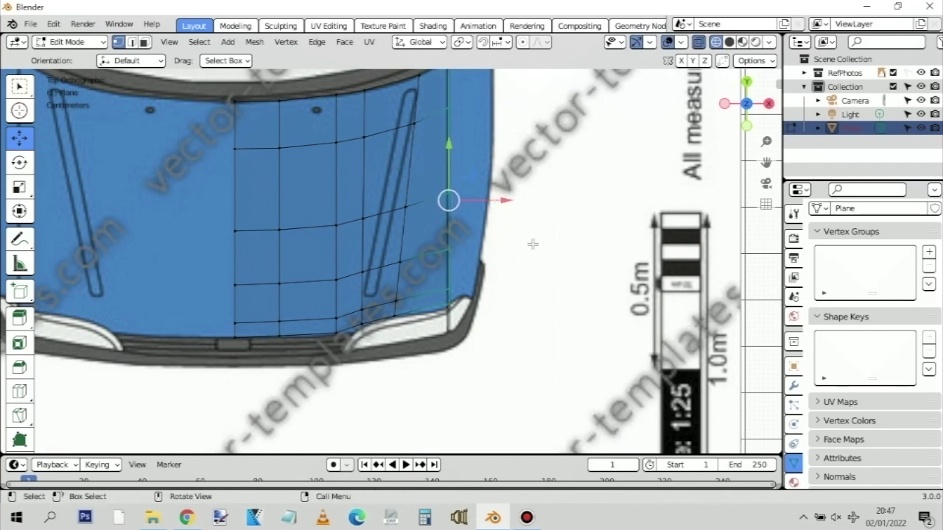
{"action": "middle_click_drag", "start_coordinate": [539, 268], "coordinate": [447, 243]}
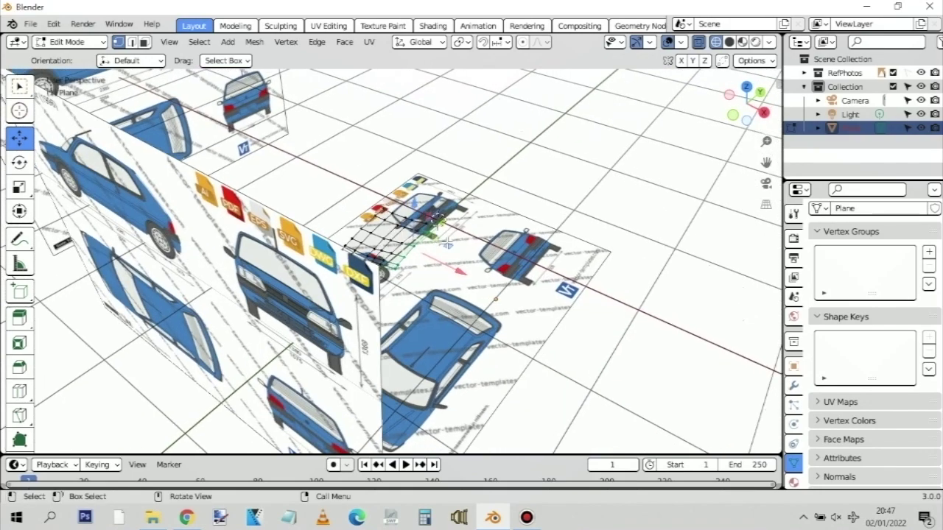
Compare the bonnet plane against the front and top reference views
{"action": "scroll", "coordinate": [447, 243], "scroll_direction": "up", "scroll_amount": 3}
{"action": "key", "text": "KP_1"}
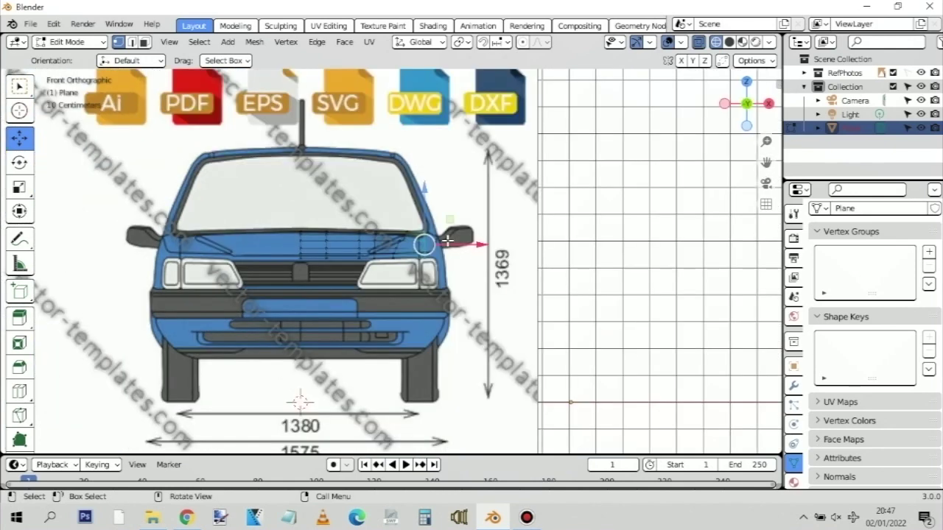
{"action": "scroll", "coordinate": [440, 245], "scroll_direction": "up", "scroll_amount": 8}
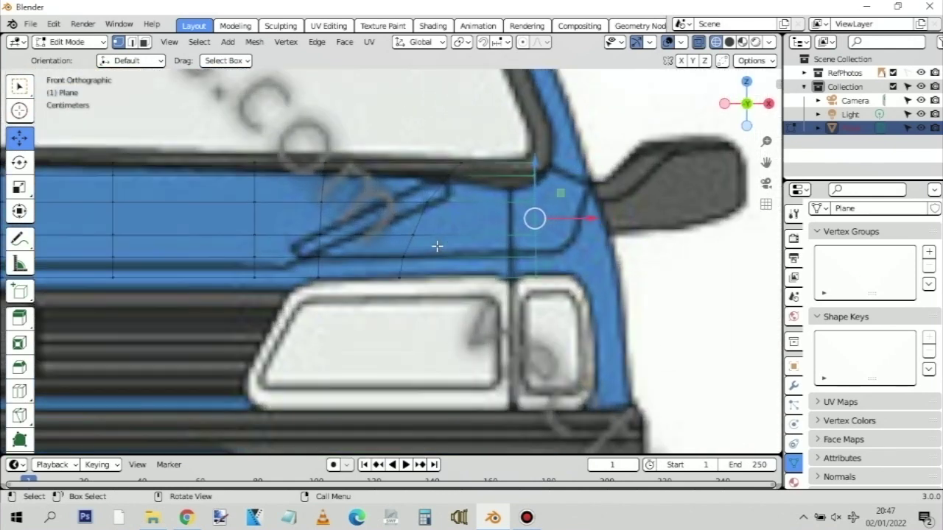
{"action": "scroll", "coordinate": [502, 231], "scroll_direction": "down", "scroll_amount": 3}
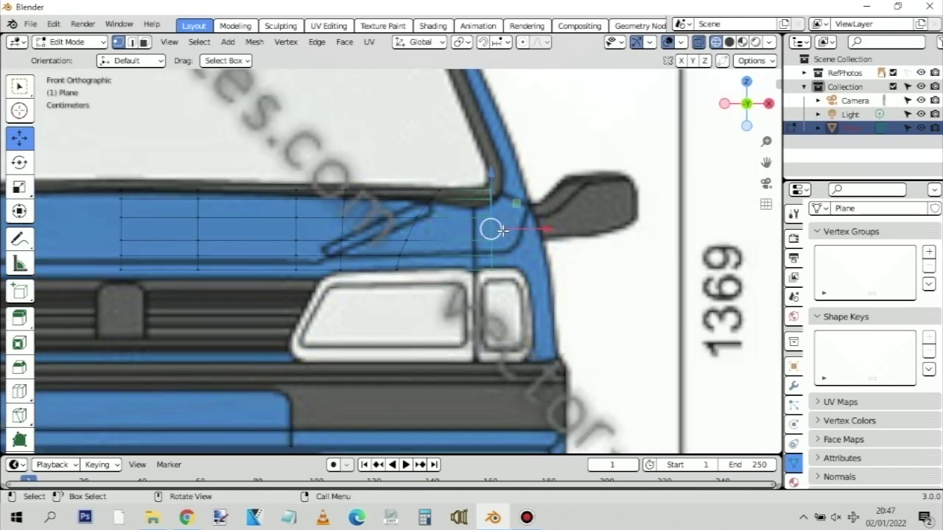
{"action": "key", "text": "KP_7"}
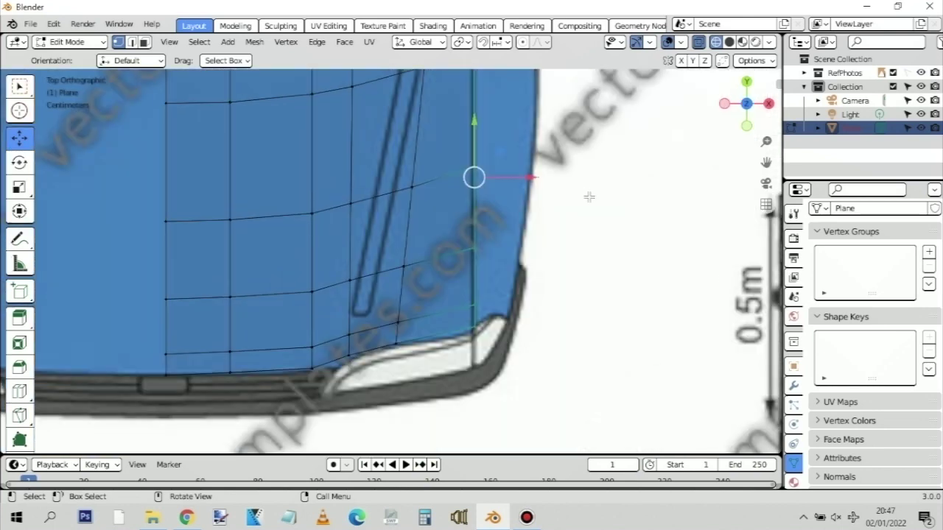
{"action": "scroll", "coordinate": [587, 196], "scroll_direction": "down", "scroll_amount": 2}
{"action": "key", "text": "KP_1"}
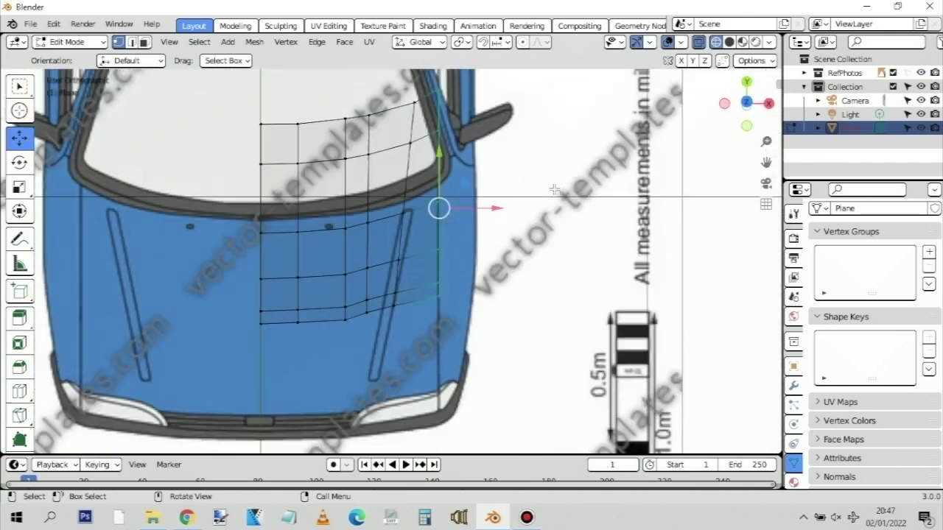
{"action": "scroll", "coordinate": [554, 190], "scroll_direction": "up", "scroll_amount": 4}
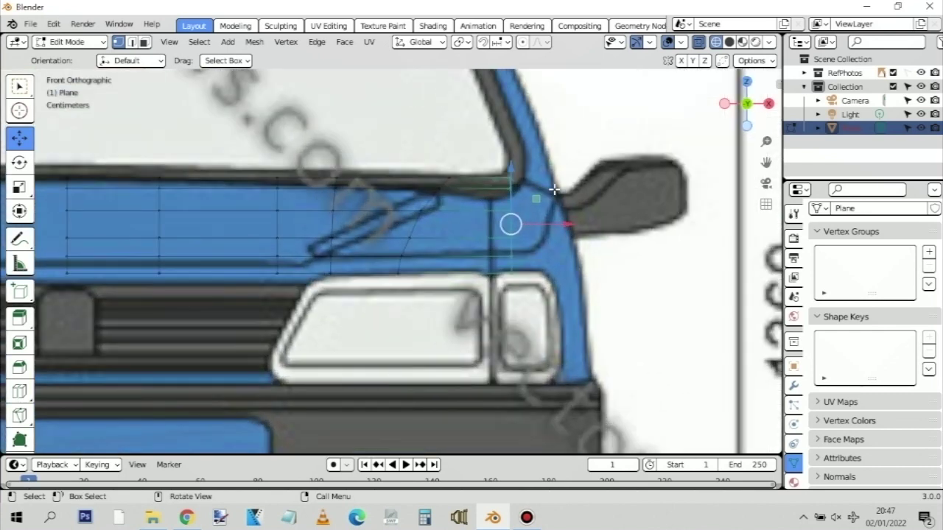
{"action": "scroll", "coordinate": [554, 189], "scroll_direction": "down", "scroll_amount": 1}
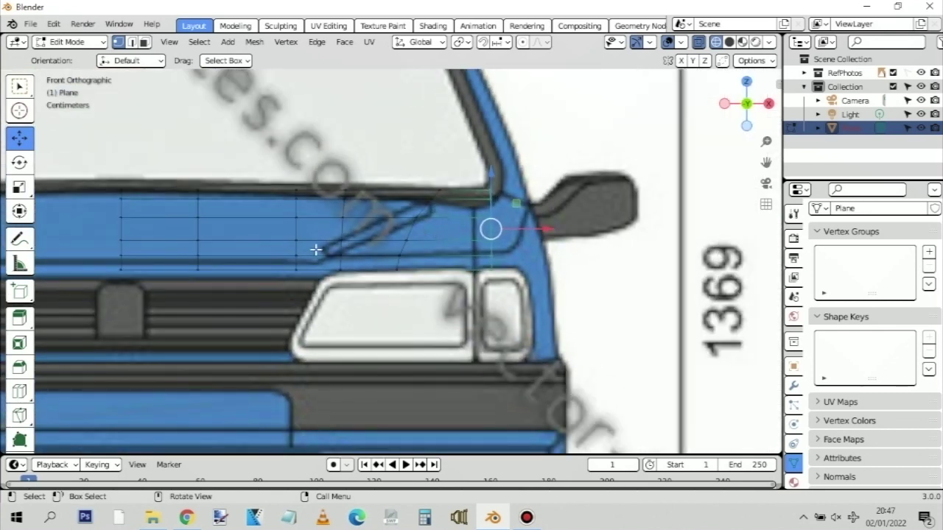
{"action": "scroll", "coordinate": [319, 246], "scroll_direction": "down", "scroll_amount": 1}
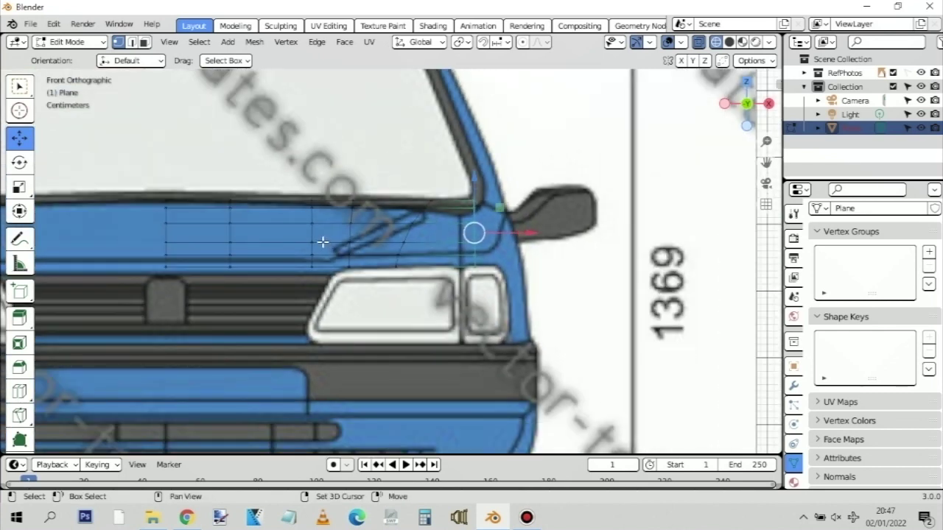
Centre the bonnet in front view and select the plane's whole bottom row of vertices
{"action": "middle_click_drag", "start_coordinate": [322, 242], "coordinate": [395, 255], "text": "shift"}
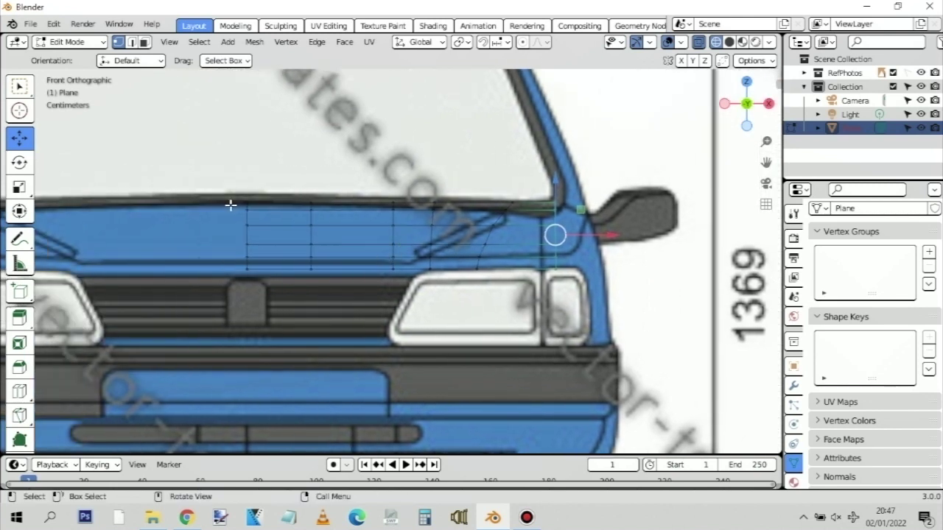
{"action": "left_click", "coordinate": [244, 264]}
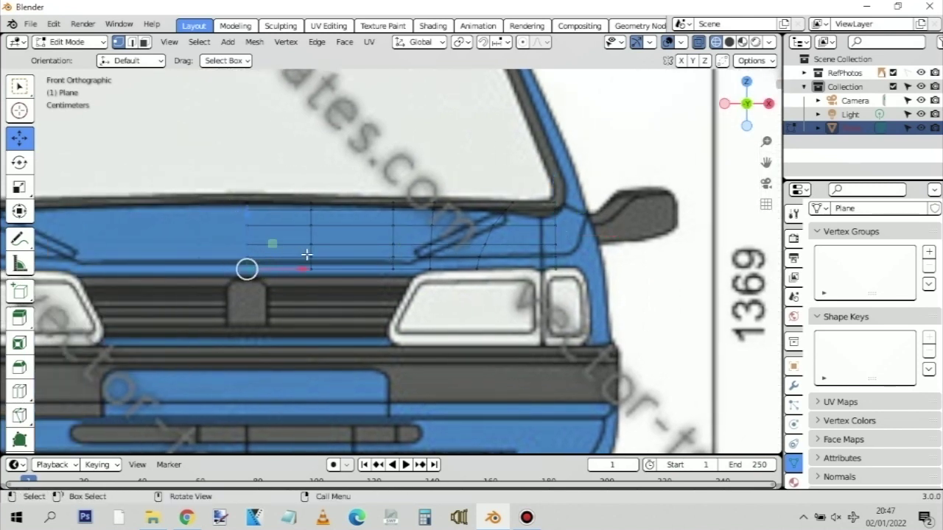
{"action": "left_click_drag", "start_coordinate": [411, 282], "coordinate": [218, 260]}
Lower the plane's bottom row of vertices along Z
{"action": "key", "text": "g"}
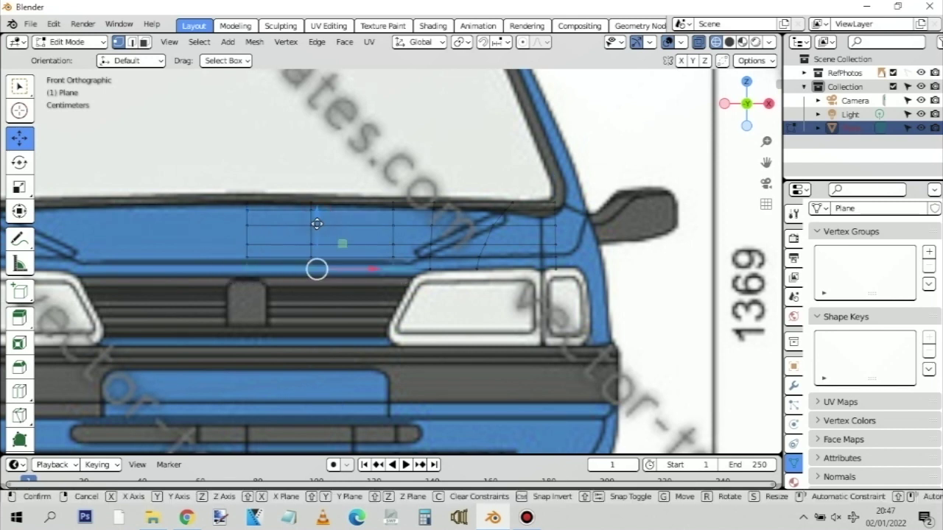
{"action": "key", "text": "z"}
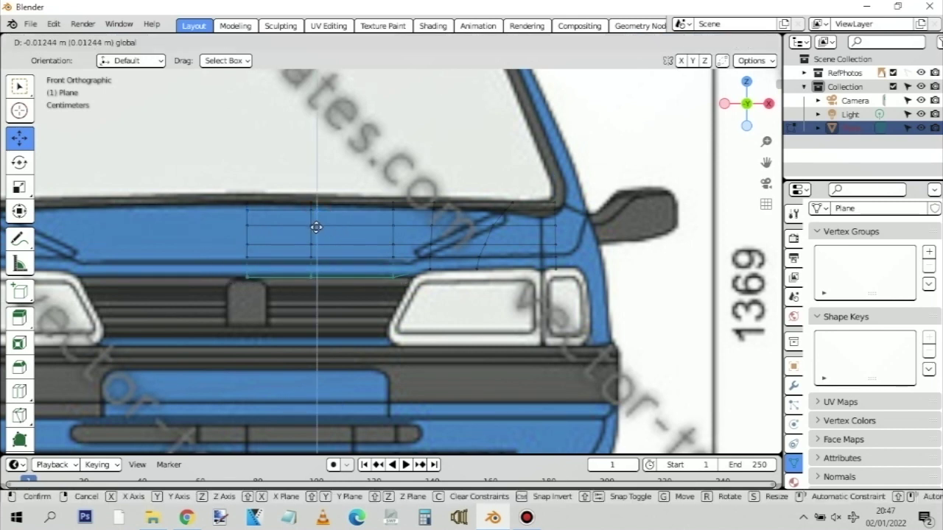
{"action": "left_click", "coordinate": [317, 227]}
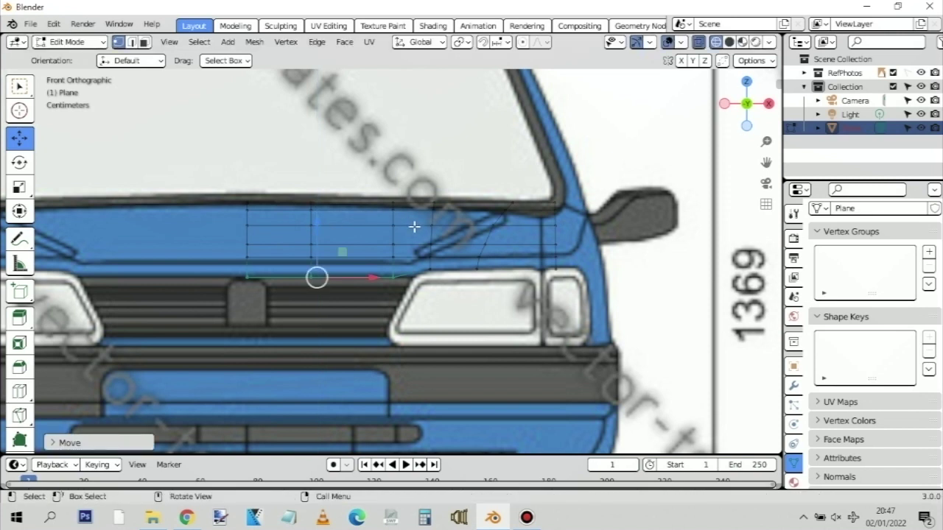
Add a vertical loop cut and move its bottom vertex along Z onto the headlight's top edge
{"action": "key", "text": "ctrl"}
{"action": "key", "text": "ctrl+r"}
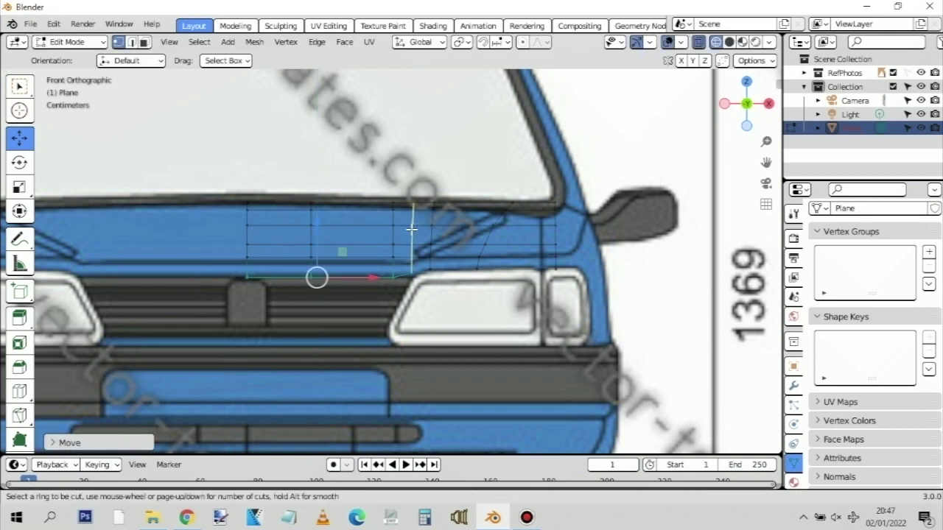
{"action": "left_click", "coordinate": [411, 230]}
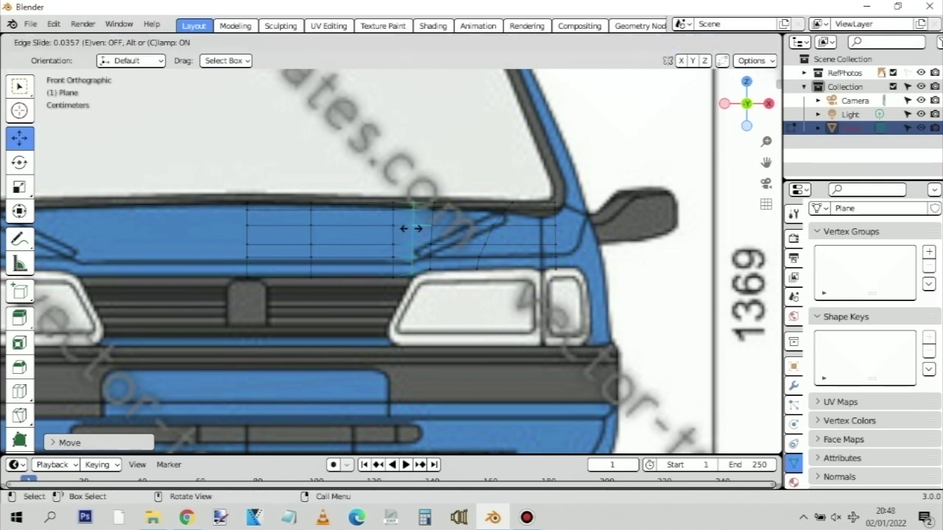
{"action": "left_click", "coordinate": [411, 230]}
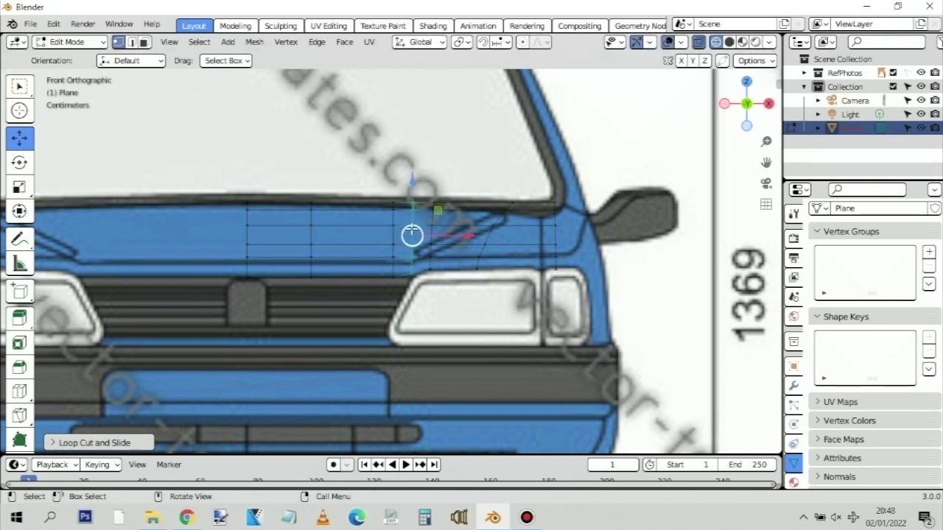
{"action": "left_click", "coordinate": [409, 271]}
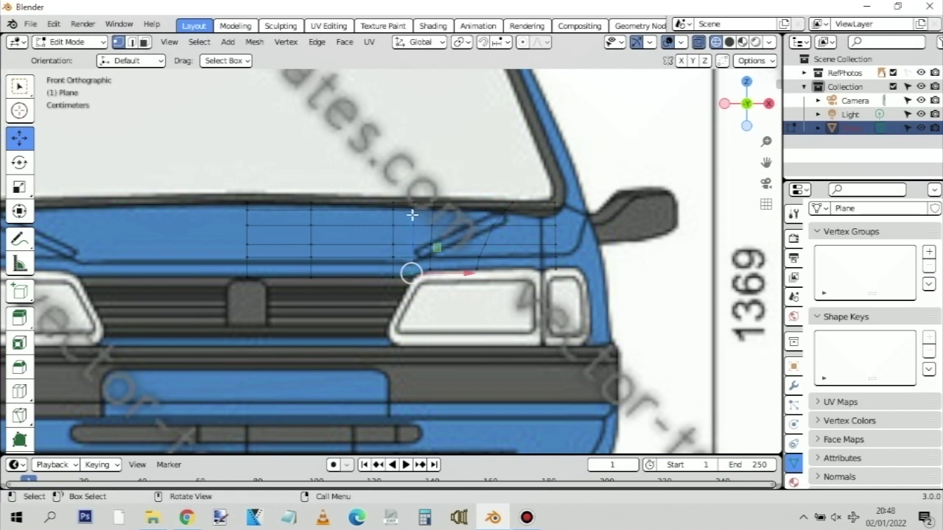
{"action": "key", "text": "g"}
{"action": "key", "text": "z"}
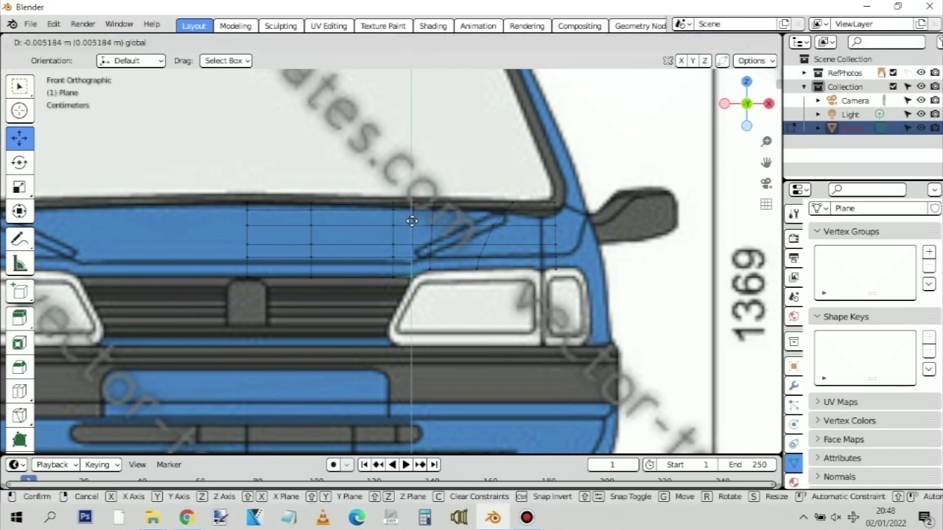
{"action": "left_click", "coordinate": [412, 221]}
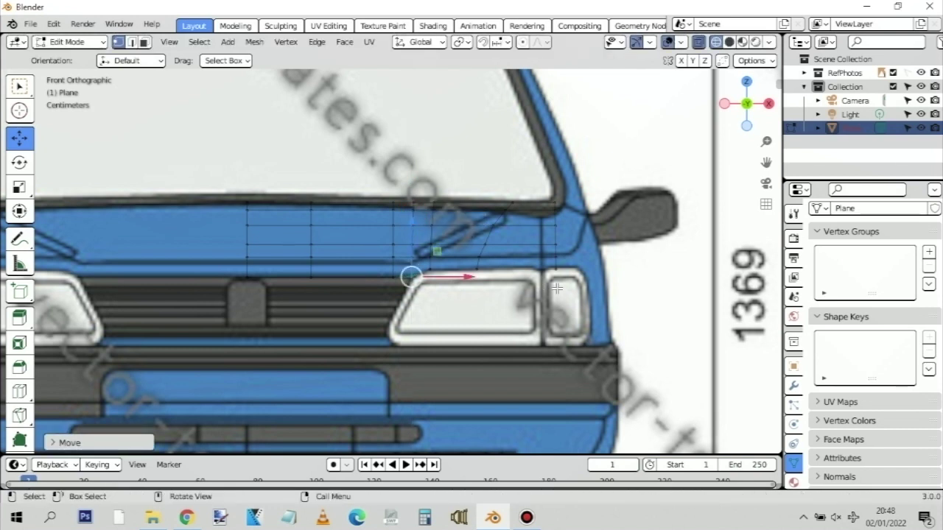
{"action": "middle_click_drag", "start_coordinate": [546, 268], "coordinate": [432, 279]}
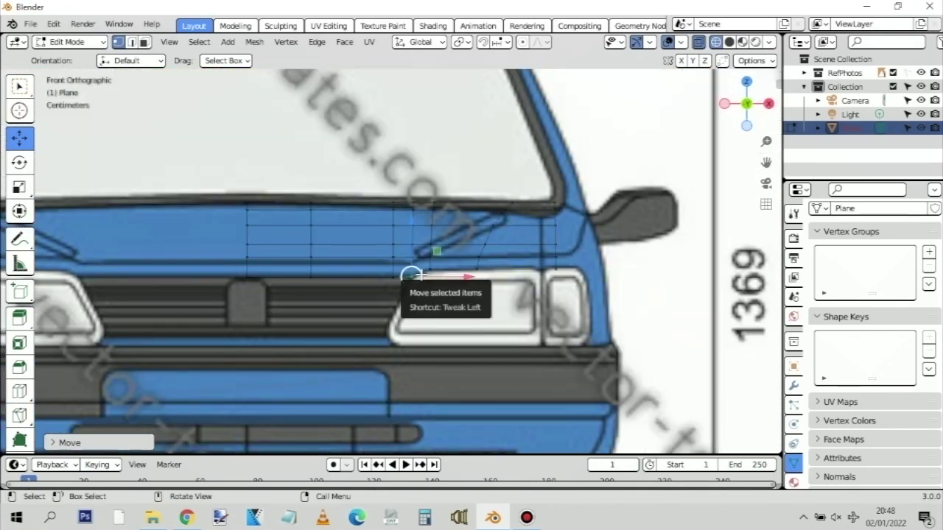
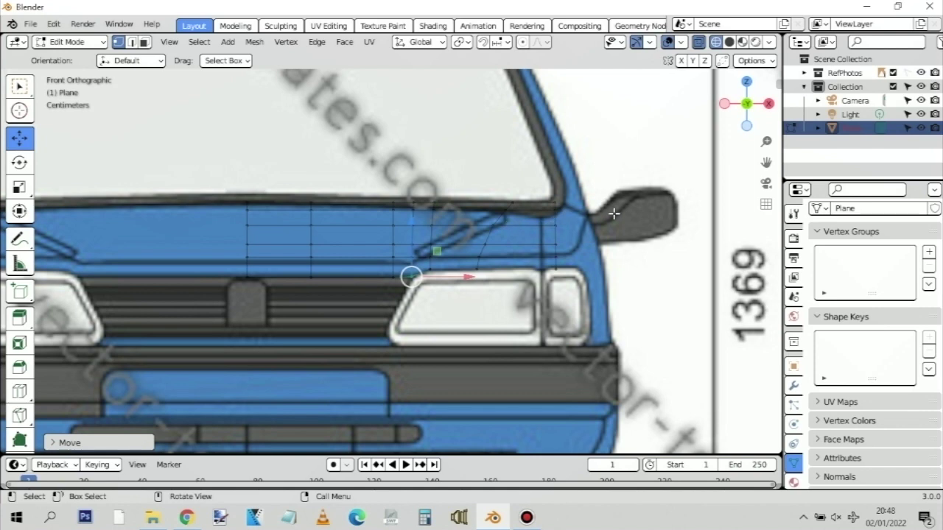
In side view, box-select the front fender vertices and check the selection from the front
{"action": "key", "text": "KP_3"}
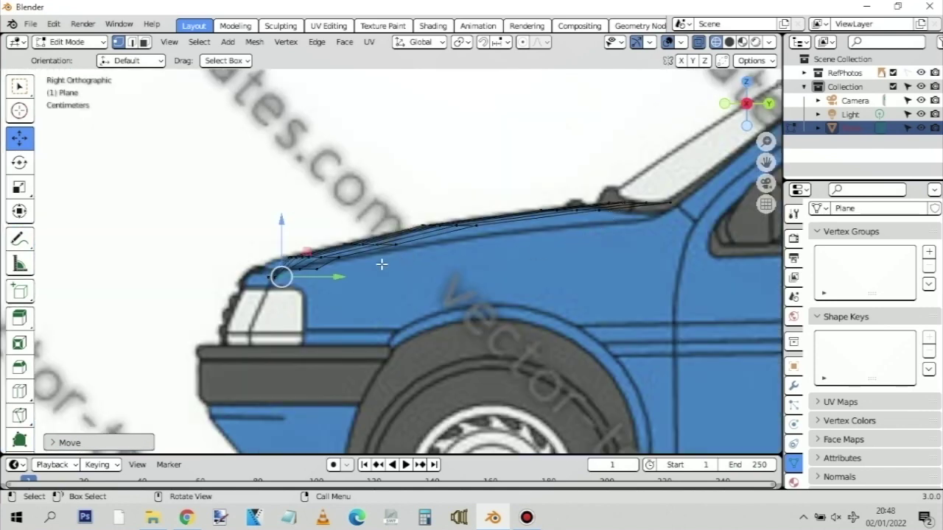
{"action": "scroll", "coordinate": [323, 273], "scroll_direction": "up", "scroll_amount": 3}
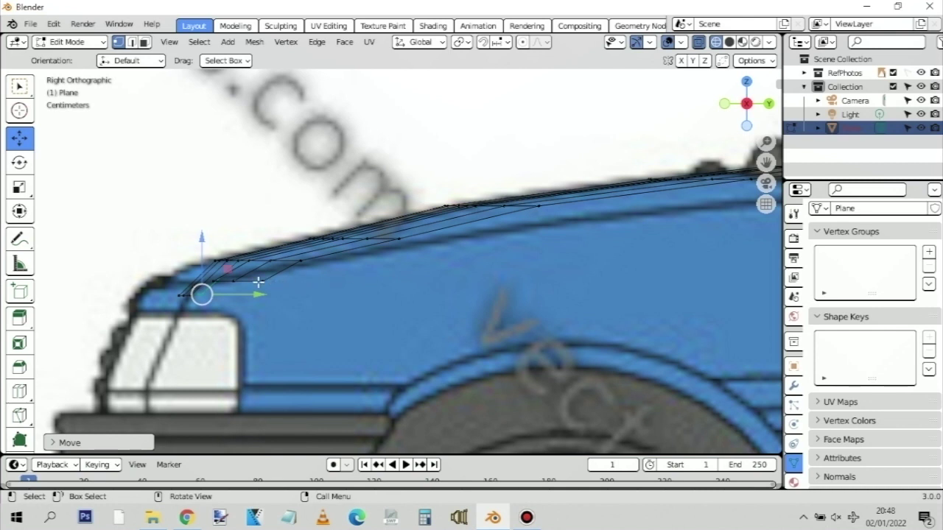
{"action": "left_click_drag", "start_coordinate": [285, 288], "coordinate": [173, 271]}
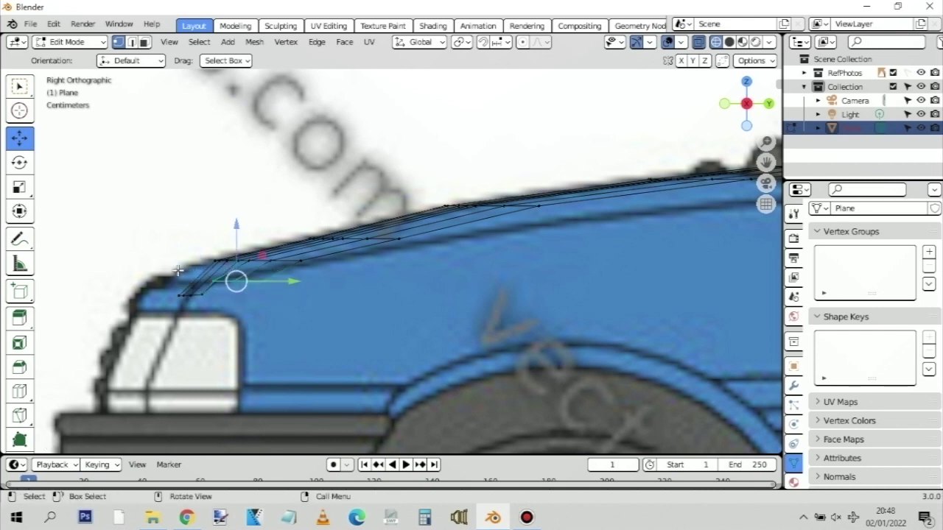
{"action": "key", "text": "KP_1"}
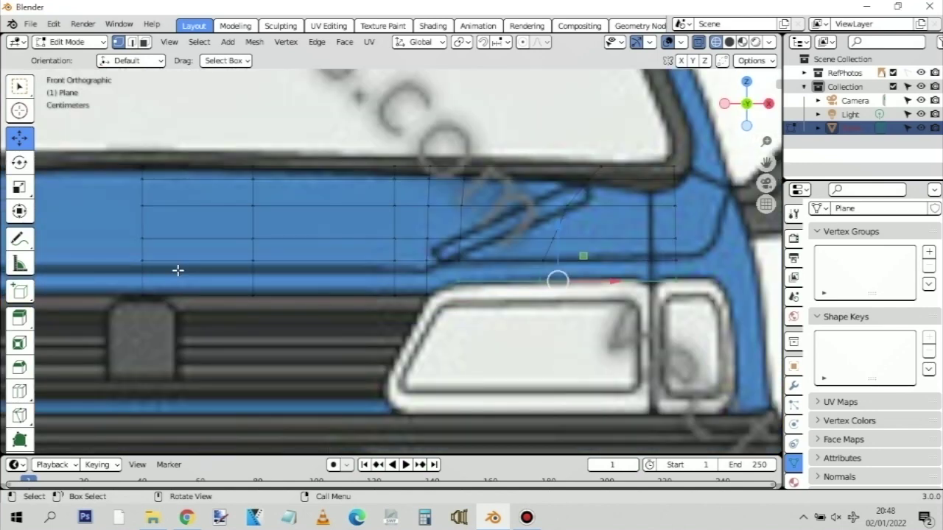
{"action": "key", "text": "KP_3"}
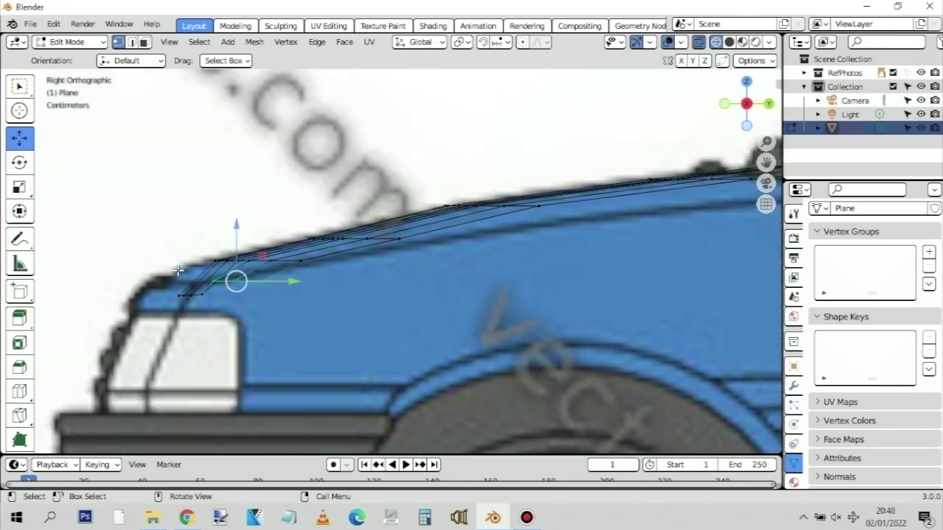
{"action": "key", "text": "KP_1"}
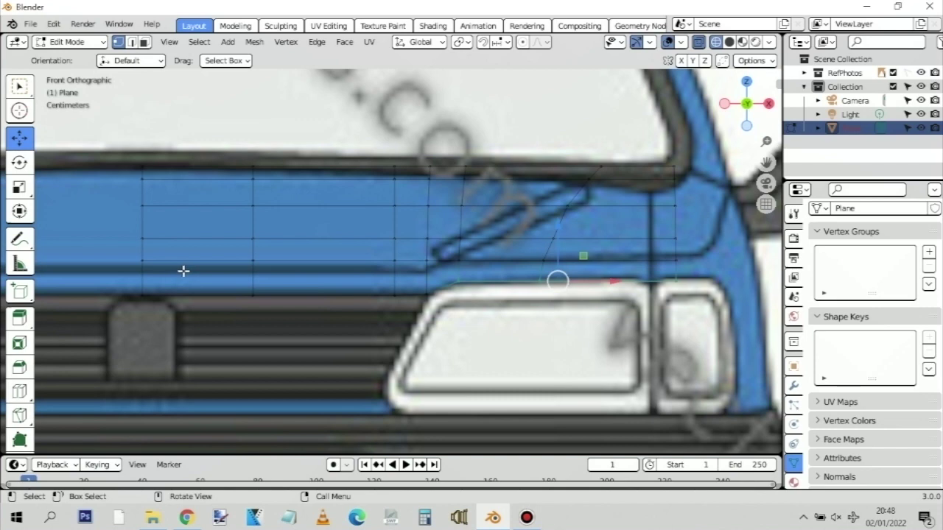
{"action": "scroll", "coordinate": [351, 259], "scroll_direction": "down", "scroll_amount": 1}
{"action": "key", "text": "KP_3"}
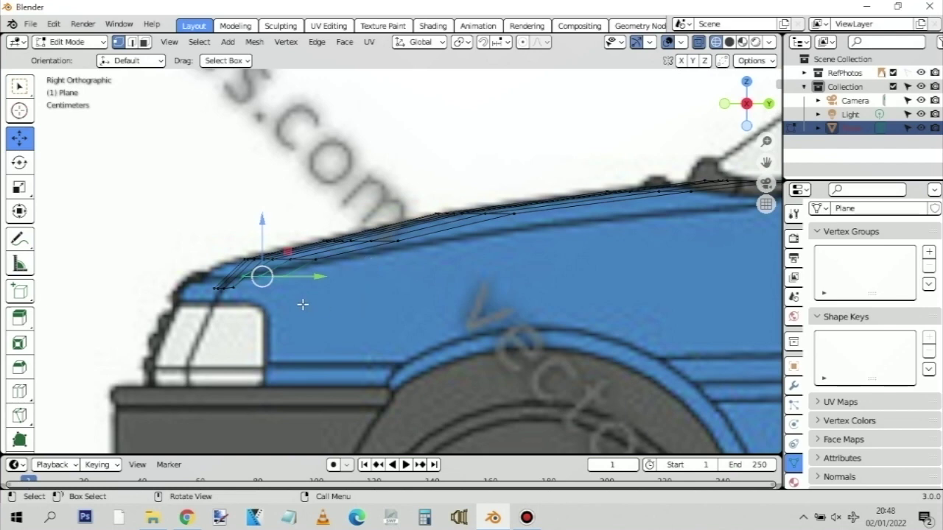
{"action": "key", "text": "KP_1"}
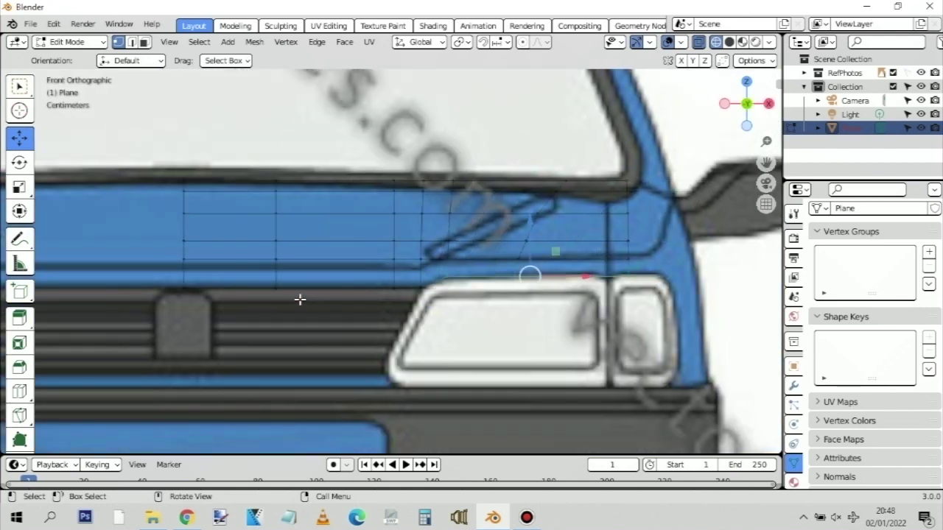
{"action": "key", "text": "KP_3"}
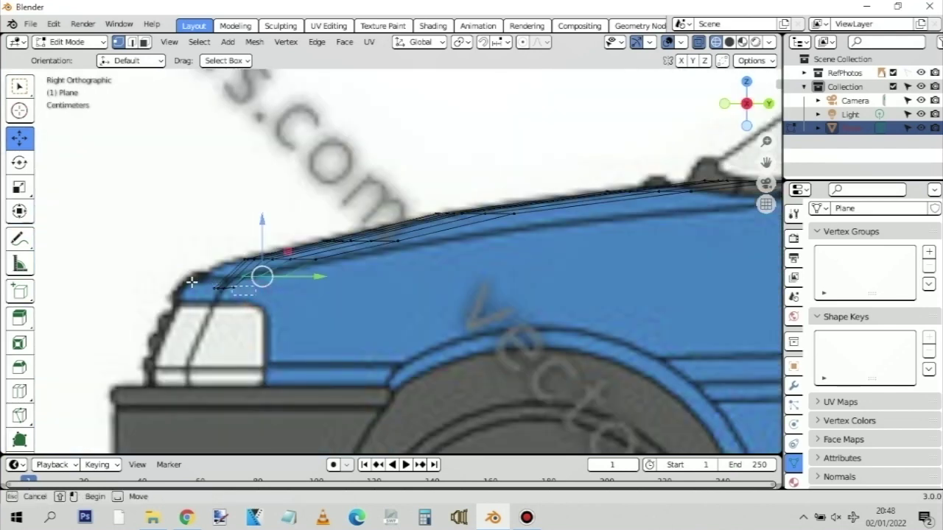
Slide the front corner vertices forward toward the car's nose, checking from the front
{"action": "left_click", "coordinate": [224, 287]}
{"action": "left_click_drag", "start_coordinate": [281, 290], "coordinate": [245, 294]}
{"action": "key", "text": "KP_1"}
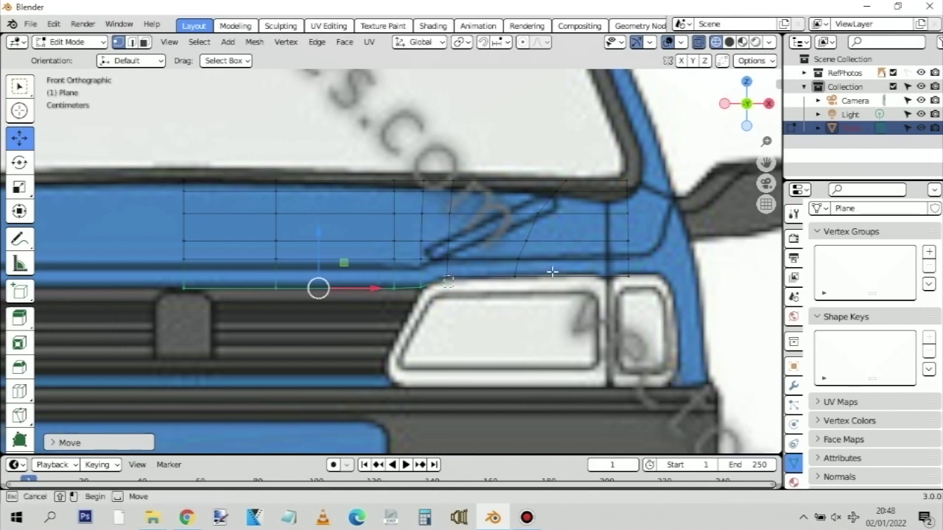
{"action": "left_click", "coordinate": [646, 266]}
{"action": "key", "text": "KP_3"}
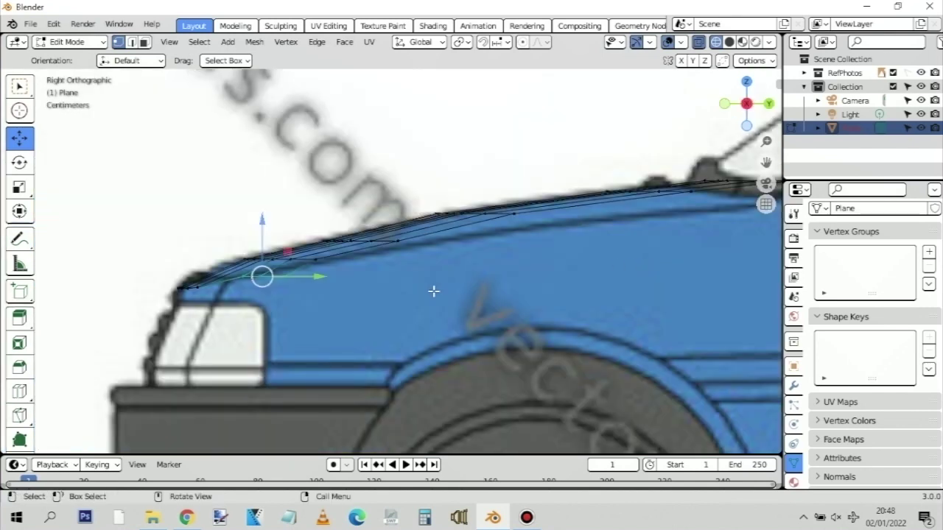
{"action": "left_click_drag", "start_coordinate": [311, 277], "coordinate": [281, 277]}
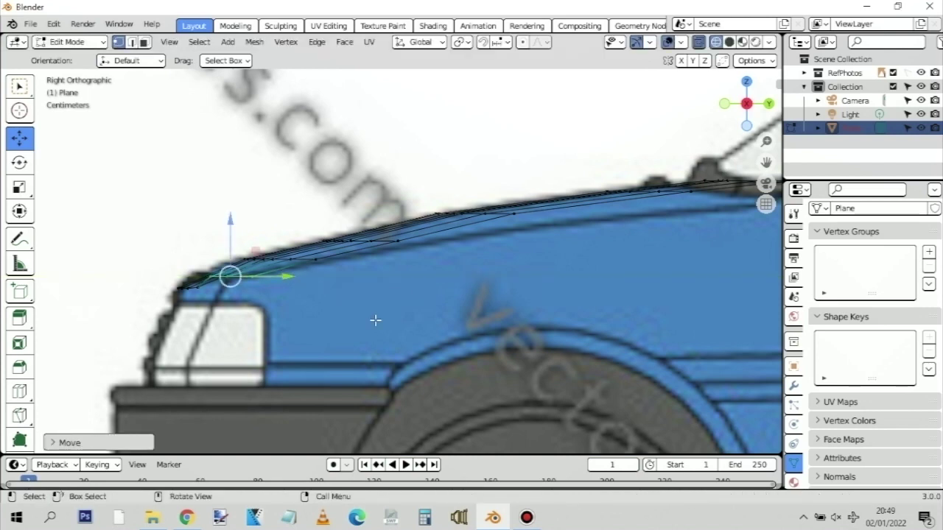
{"action": "key", "text": "KP_1"}
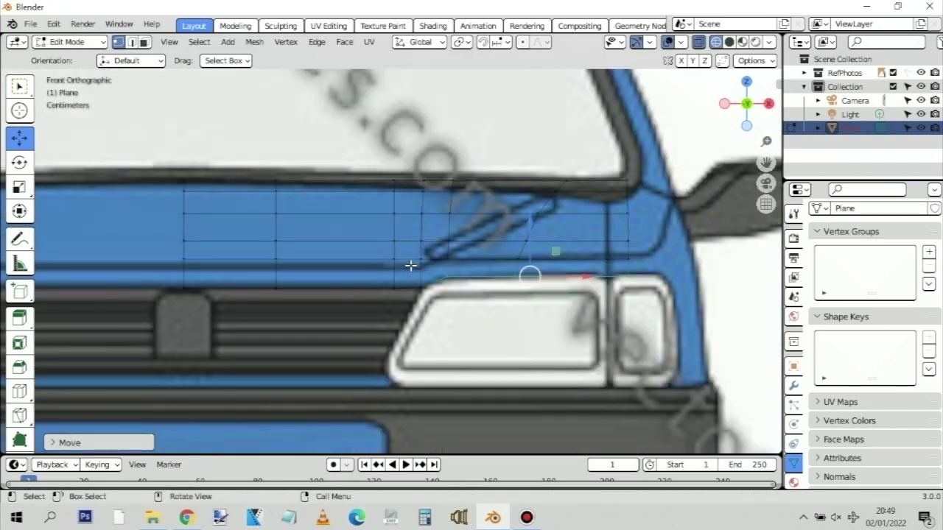
{"action": "middle_click_drag", "start_coordinate": [673, 238], "coordinate": [535, 254]}
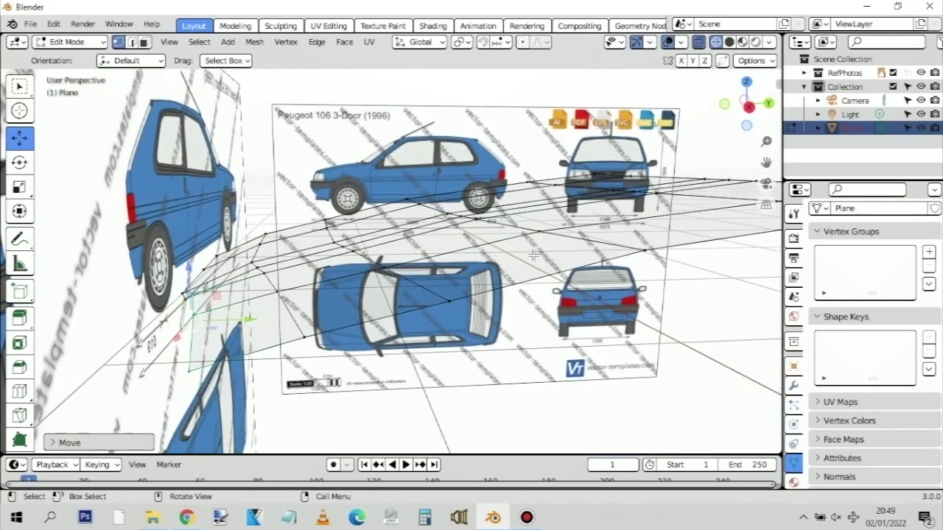
In top view, shift the headlight-corner vertex onto the bonnet outline
{"action": "scroll", "coordinate": [535, 252], "scroll_direction": "up", "scroll_amount": 6}
{"action": "key", "text": "KP_7"}
{"action": "scroll", "coordinate": [546, 236], "scroll_direction": "up", "scroll_amount": 3}
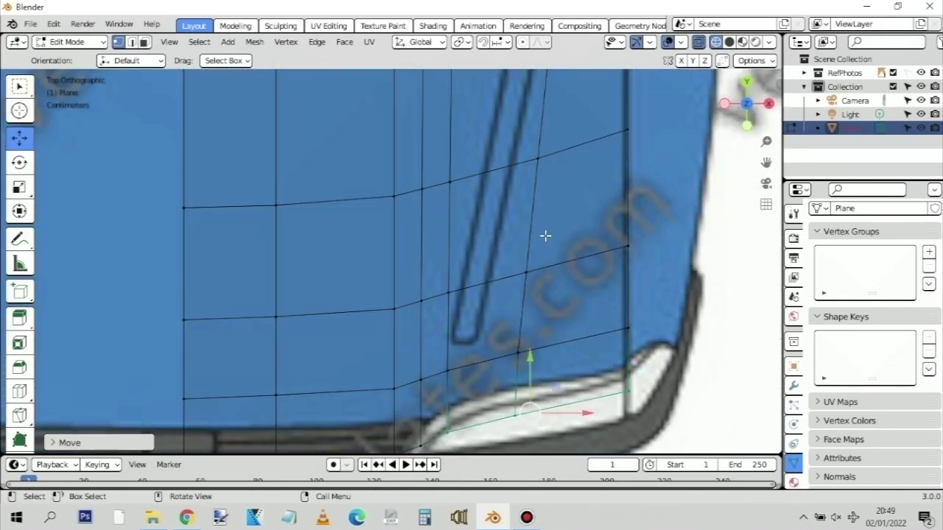
{"action": "scroll", "coordinate": [552, 255], "scroll_direction": "down", "scroll_amount": 2}
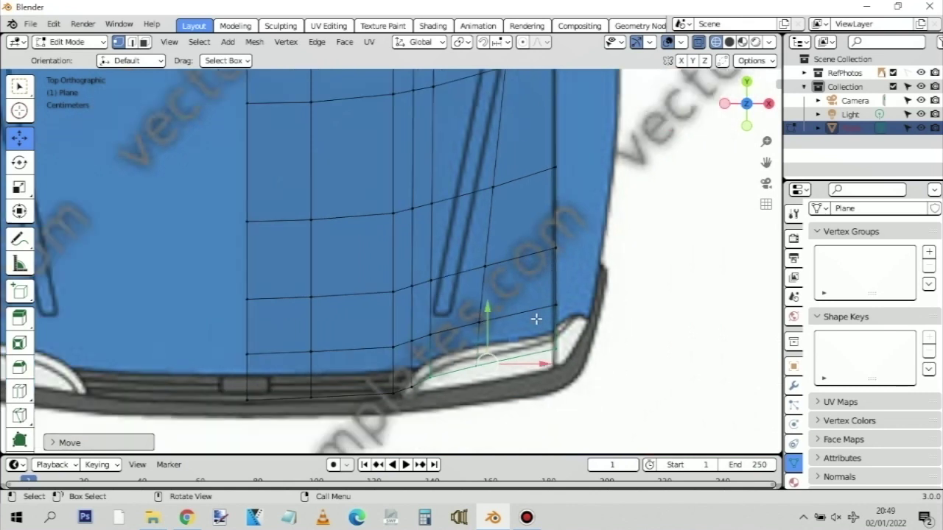
{"action": "left_click_drag", "start_coordinate": [486, 310], "coordinate": [485, 293]}
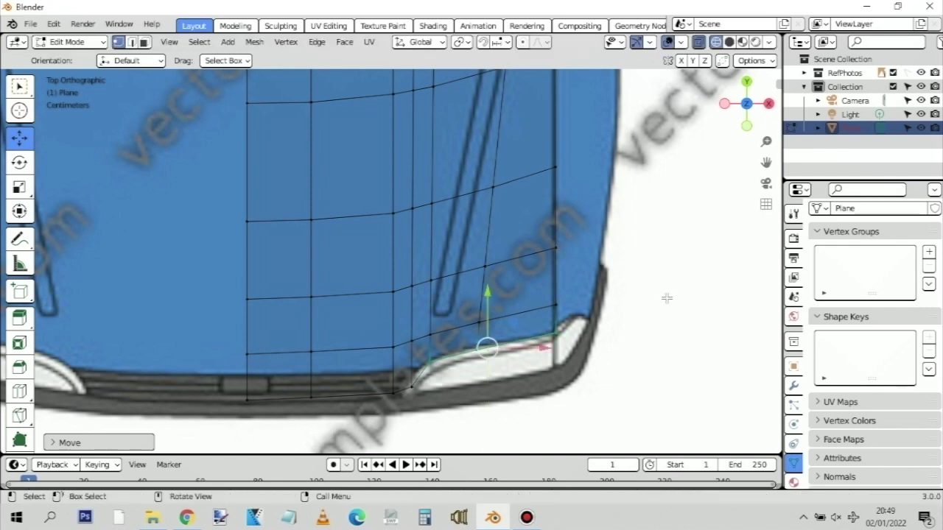
{"action": "scroll", "coordinate": [664, 255], "scroll_direction": "down", "scroll_amount": 1}
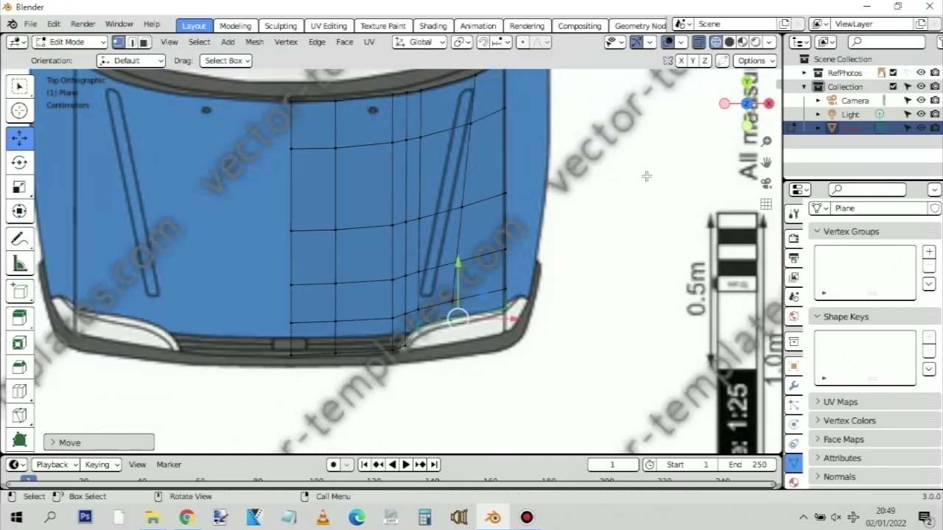
{"action": "scroll", "coordinate": [635, 221], "scroll_direction": "down", "scroll_amount": 1}
{"action": "middle_click_drag", "start_coordinate": [659, 146], "coordinate": [618, 217], "text": "shift"}
Compare side and top views, then box-select the hood's outer column of vertices
{"action": "key", "text": "KP_3"}
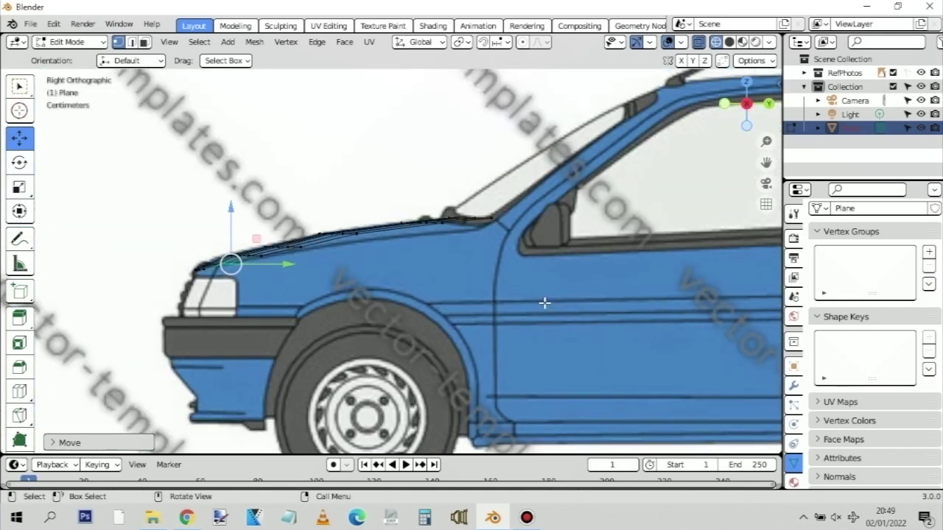
{"action": "scroll", "coordinate": [452, 262], "scroll_direction": "up", "scroll_amount": 5}
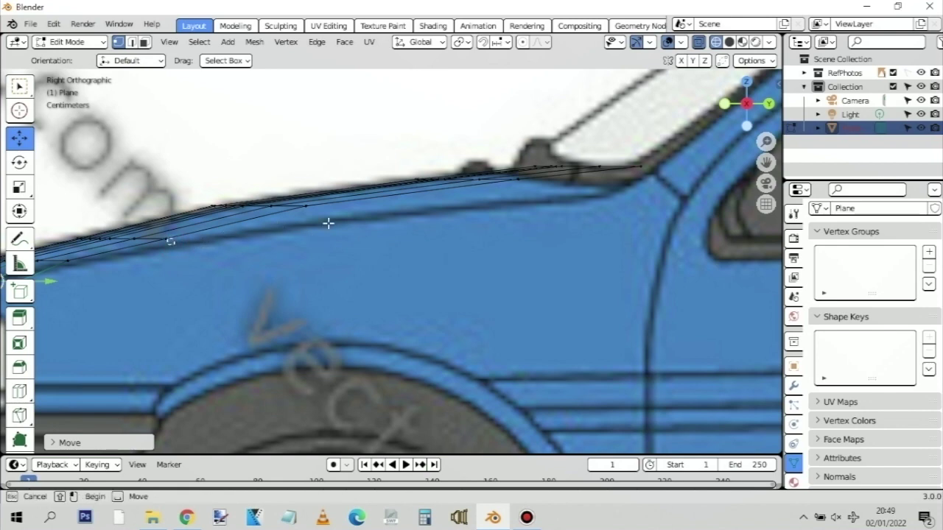
{"action": "left_click", "coordinate": [457, 223]}
{"action": "key", "text": "KP_7"}
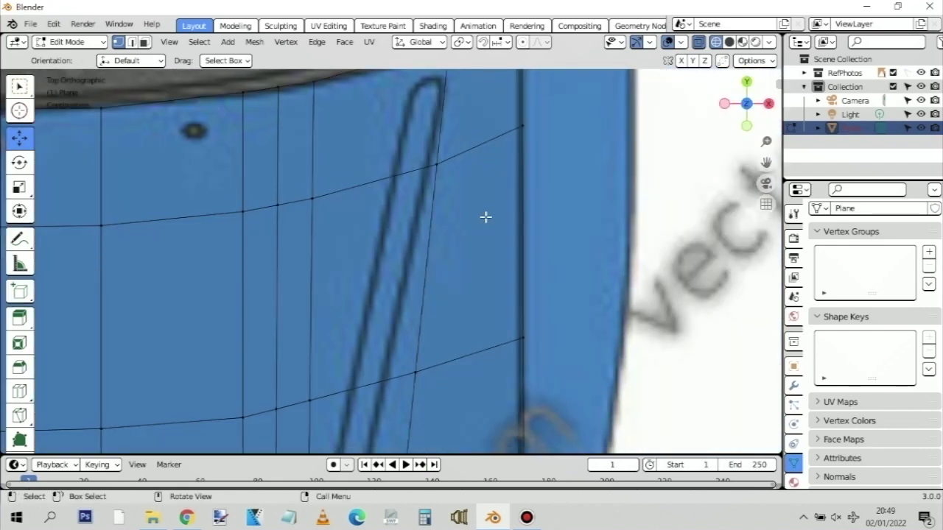
{"action": "scroll", "coordinate": [557, 206], "scroll_direction": "down", "scroll_amount": 5}
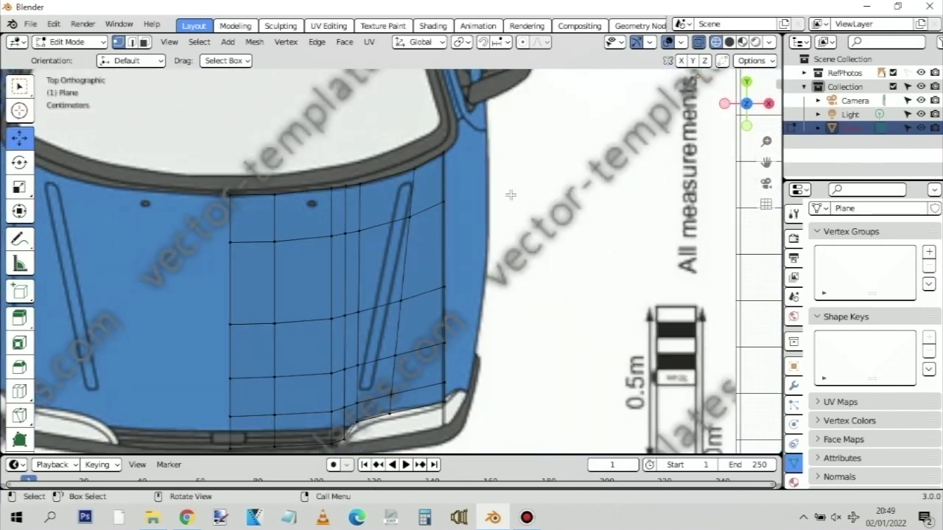
{"action": "key", "text": "KP_3"}
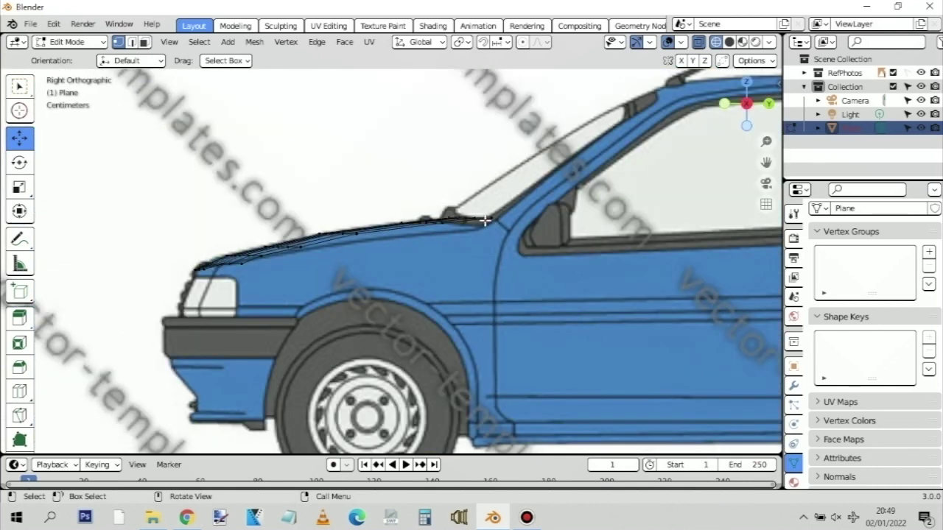
{"action": "scroll", "coordinate": [485, 220], "scroll_direction": "up", "scroll_amount": 3}
{"action": "scroll", "coordinate": [485, 222], "scroll_direction": "down", "scroll_amount": 1}
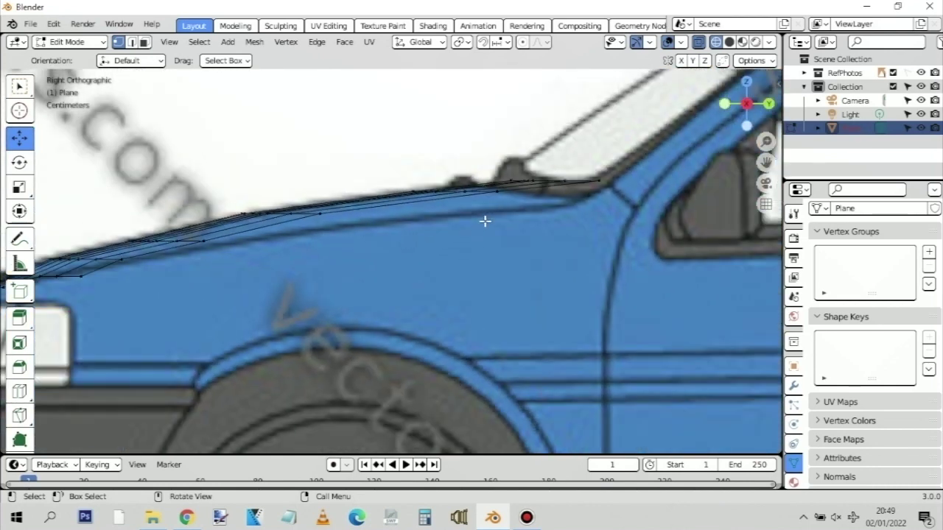
{"action": "scroll", "coordinate": [485, 221], "scroll_direction": "down", "scroll_amount": 1}
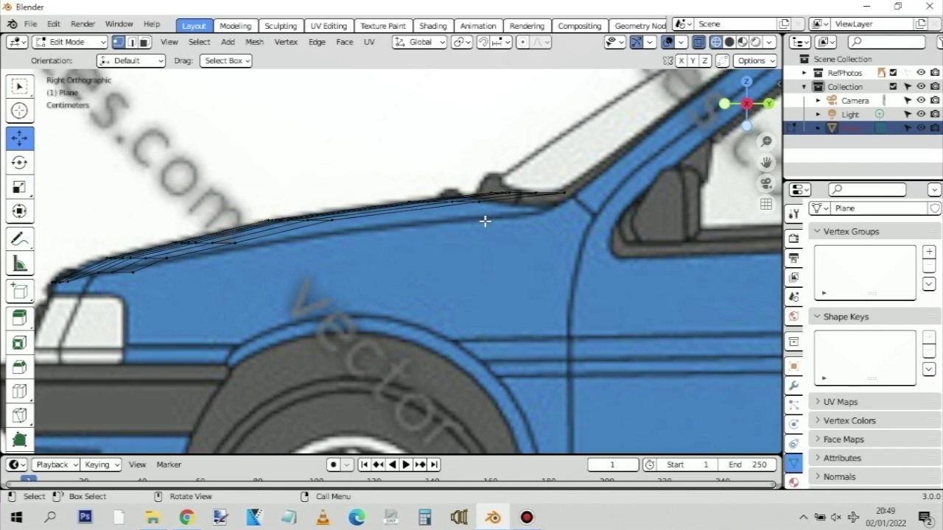
{"action": "key", "text": "KP_7"}
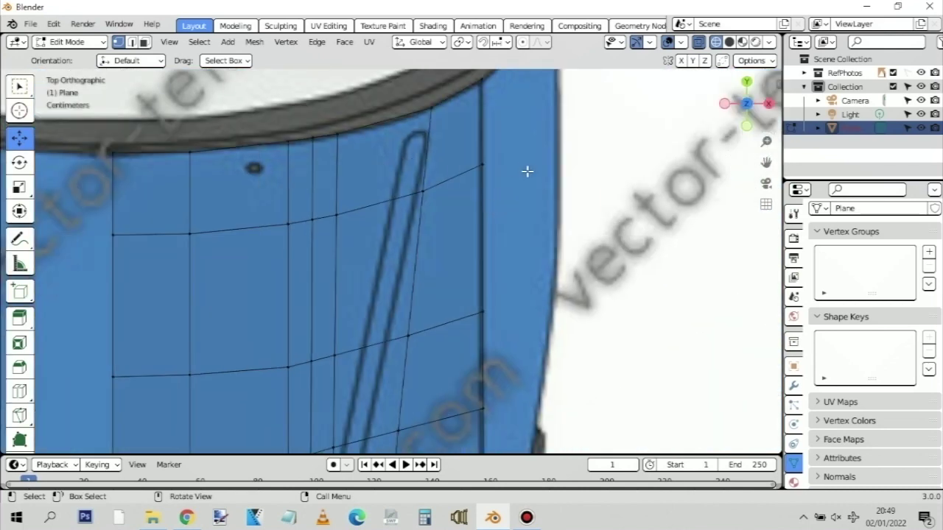
{"action": "scroll", "coordinate": [528, 171], "scroll_direction": "down", "scroll_amount": 3}
{"action": "key", "text": "b"}
{"action": "left_click_drag", "start_coordinate": [467, 140], "coordinate": [435, 424]}
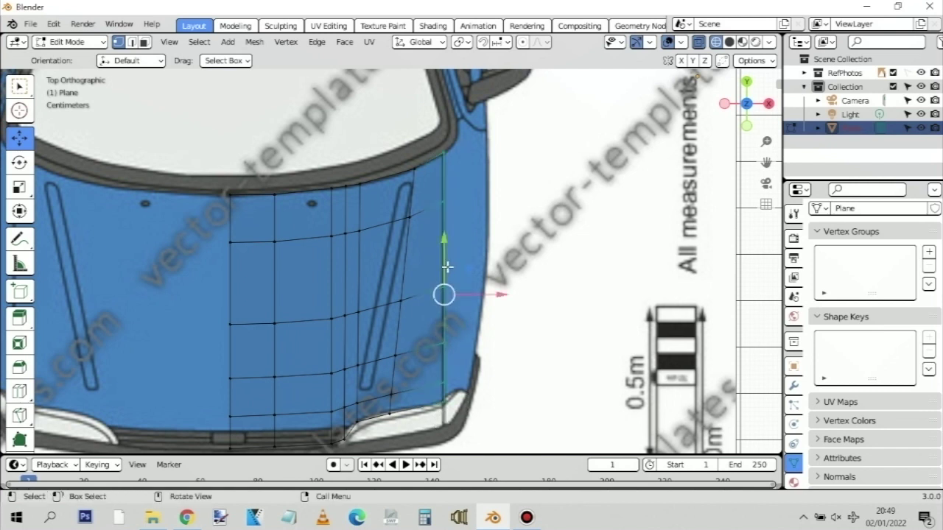
Move the outer vertex column outward, then fine-tune it back onto the fender line
{"action": "key", "text": "g"}
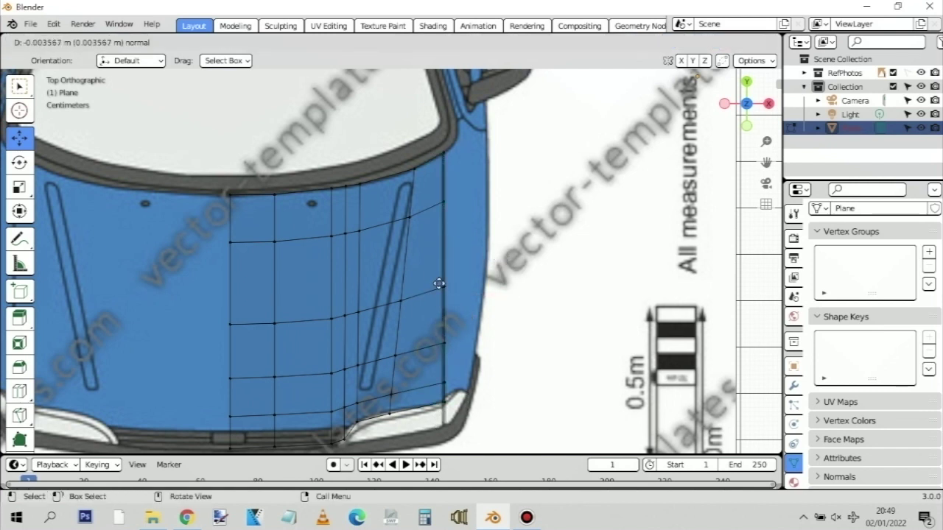
{"action": "left_click", "coordinate": [368, 258]}
{"action": "left_click_drag", "start_coordinate": [500, 295], "coordinate": [534, 294]}
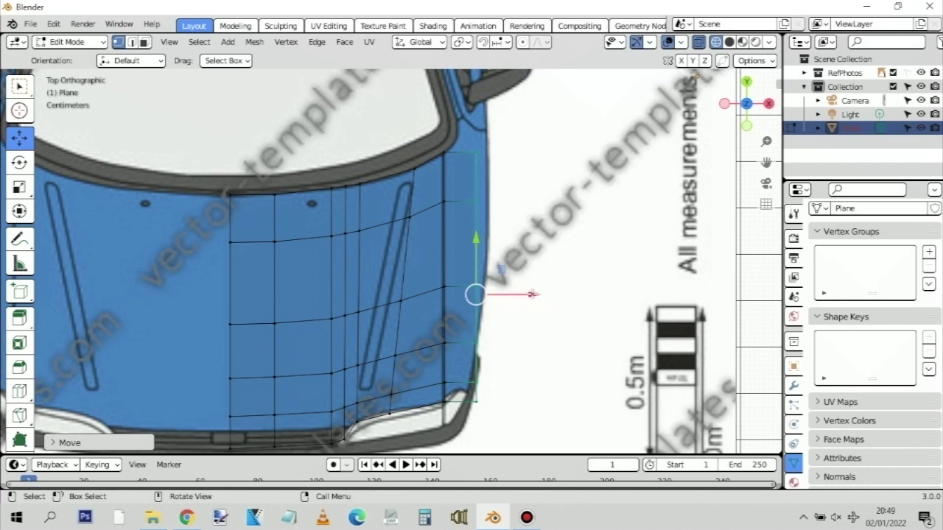
{"action": "left_click_drag", "start_coordinate": [530, 294], "coordinate": [518, 292]}
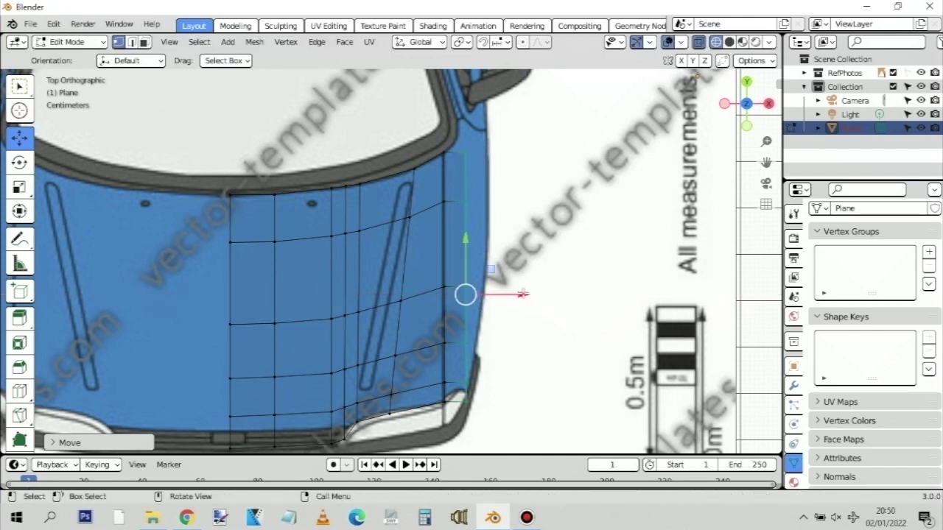
{"action": "left_click_drag", "start_coordinate": [520, 292], "coordinate": [518, 293]}
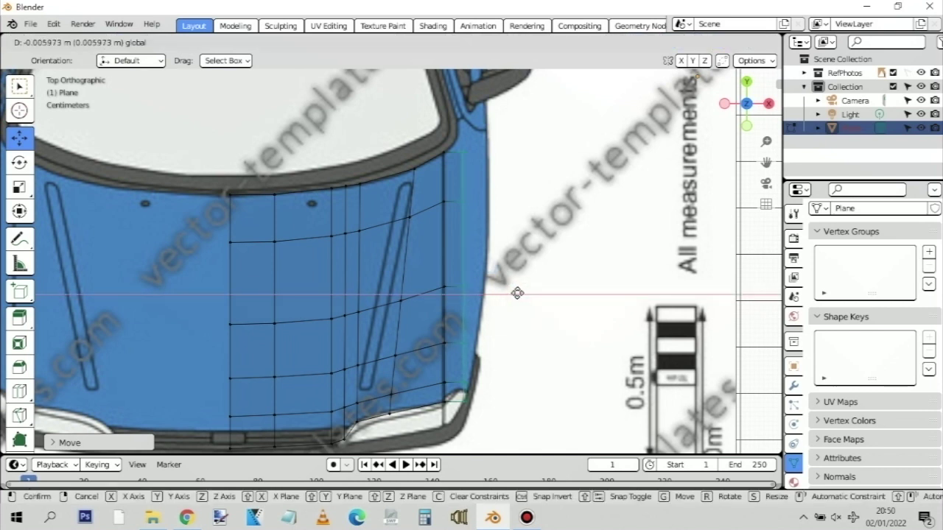
{"action": "left_click_drag", "start_coordinate": [518, 293], "coordinate": [516, 292]}
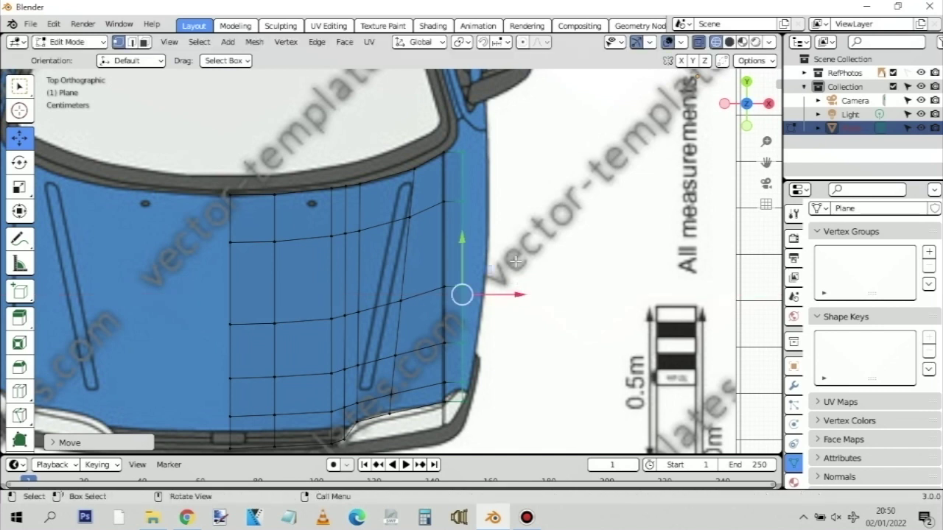
Pull the top right-edge vertex up toward the windshield corner at the A-pillar
{"action": "left_click", "coordinate": [456, 150]}
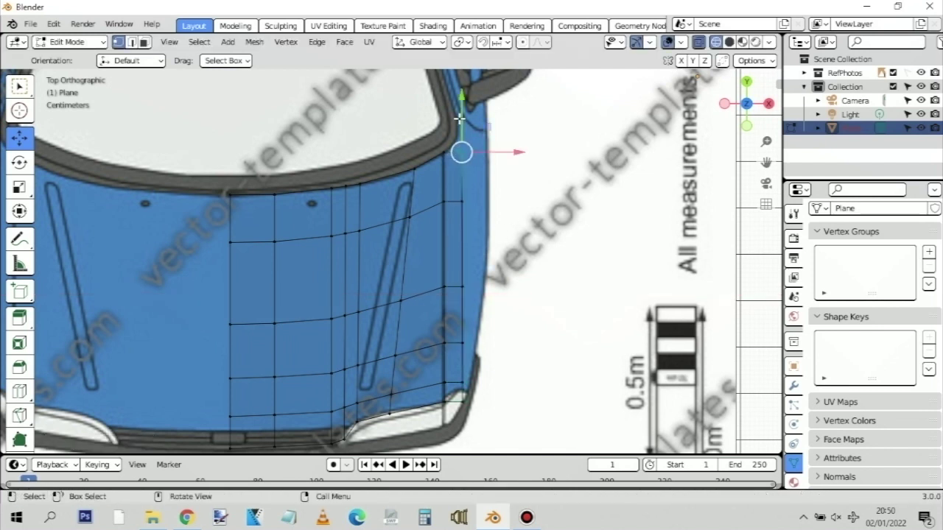
{"action": "left_click_drag", "start_coordinate": [456, 99], "coordinate": [446, 88]}
{"action": "key", "text": "Escape"}
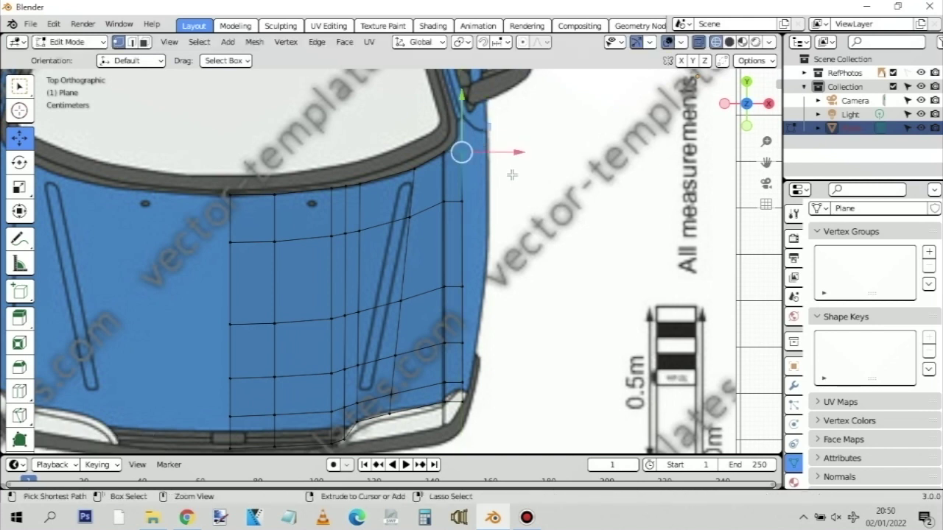
{"action": "key", "text": "ctrl+z"}
{"action": "left_click_drag", "start_coordinate": [511, 293], "coordinate": [504, 214]}
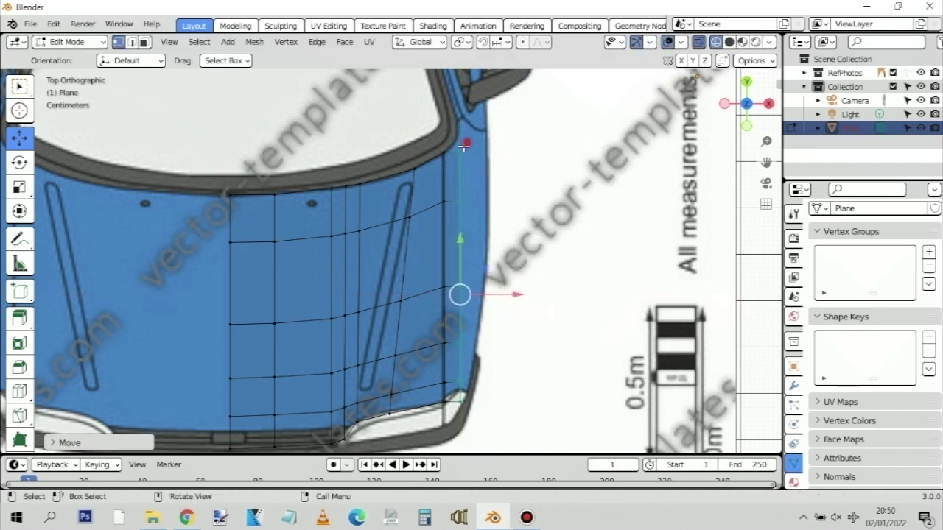
{"action": "left_click", "coordinate": [460, 152]}
{"action": "left_click_drag", "start_coordinate": [458, 105], "coordinate": [458, 105]}
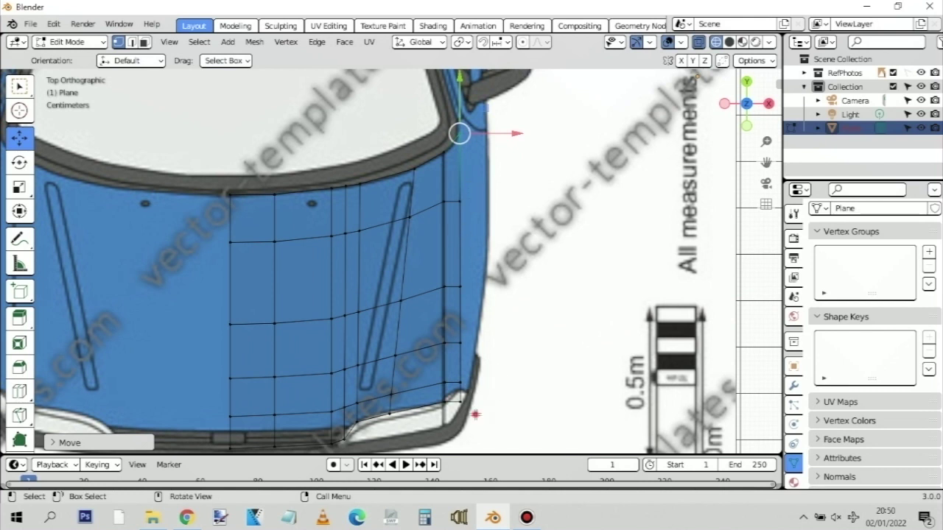
Move a lower right-edge vertex onto the fender outline and adjust it vertically
{"action": "left_click_drag", "start_coordinate": [471, 409], "coordinate": [463, 280]}
{"action": "left_click", "coordinate": [454, 202]}
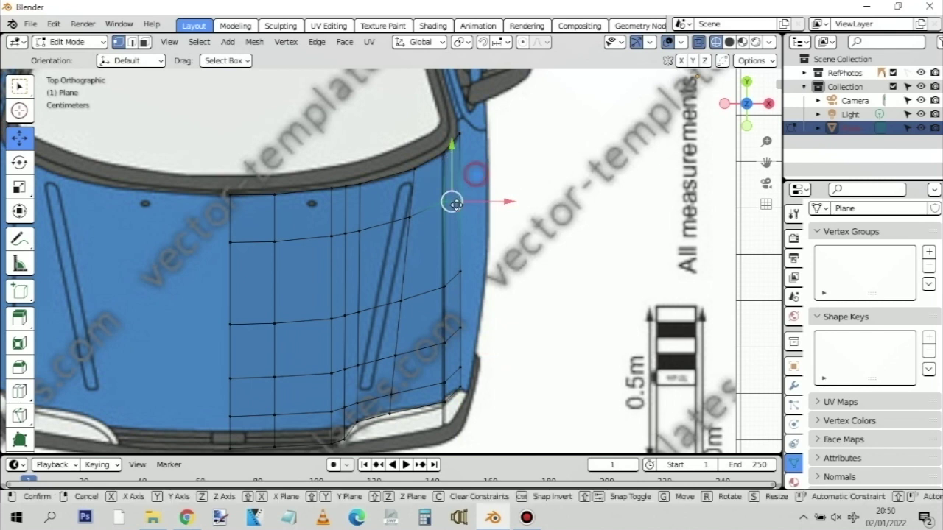
{"action": "mouse_move", "coordinate": [451, 201]}
{"action": "left_mouse_down"}
{"action": "mouse_move", "coordinate": [455, 213]}
{"action": "mouse_move", "coordinate": [469, 208]}
{"action": "left_mouse_up"}
{"action": "key", "text": "b"}
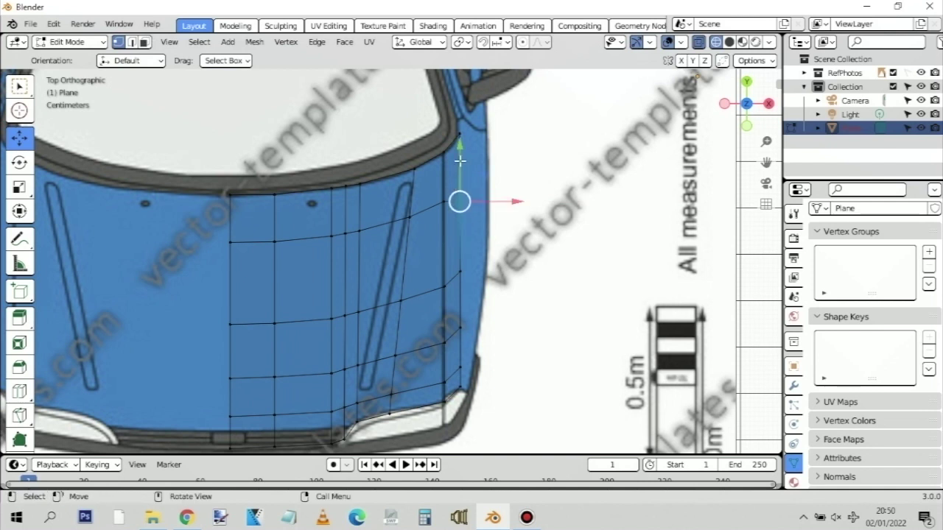
{"action": "left_click_drag", "start_coordinate": [458, 151], "coordinate": [458, 132]}
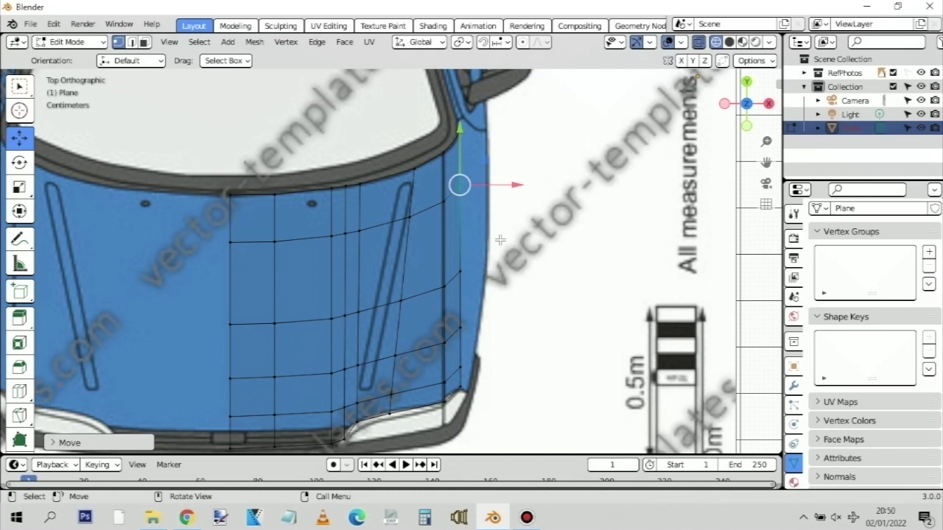
Box-select the hood's right vertex column and nudge it slightly inward
{"action": "scroll", "coordinate": [487, 153], "scroll_direction": "up", "scroll_amount": 3}
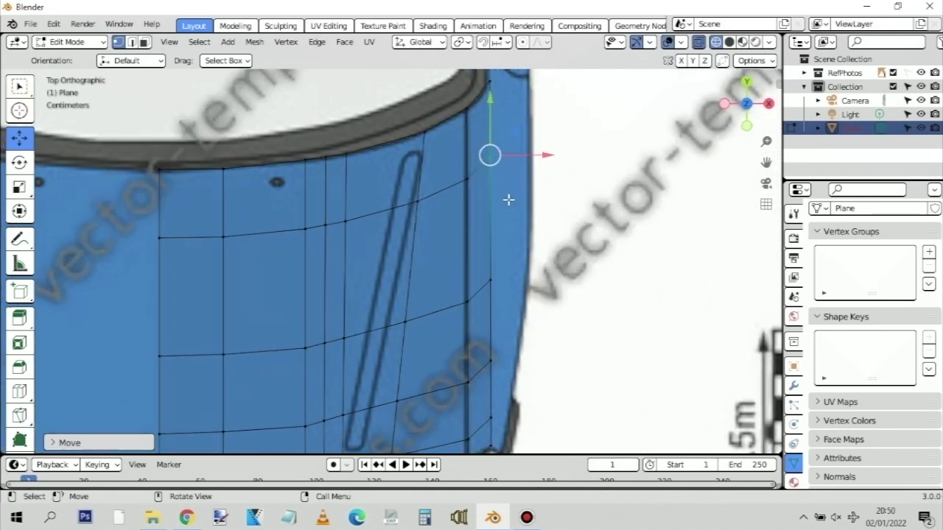
{"action": "left_click", "coordinate": [511, 200]}
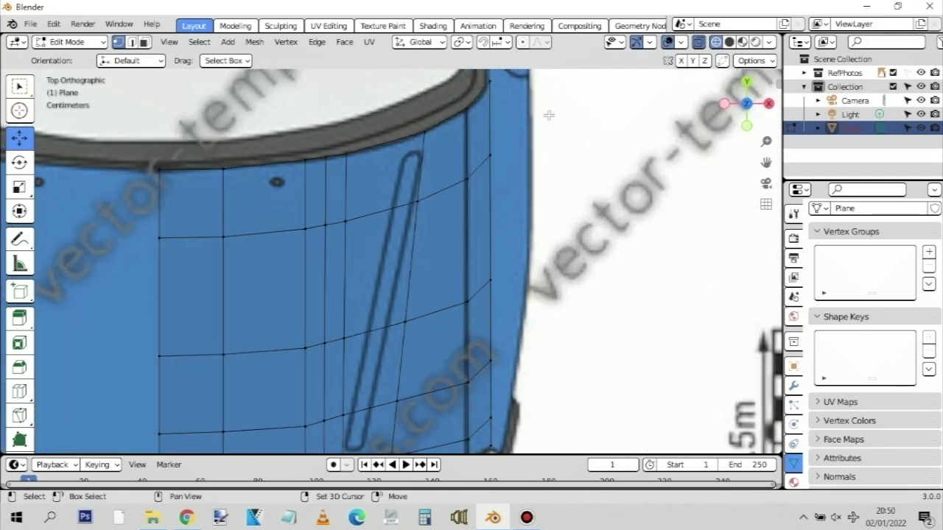
{"action": "middle_click_drag", "start_coordinate": [524, 168], "coordinate": [520, 177], "text": "shift"}
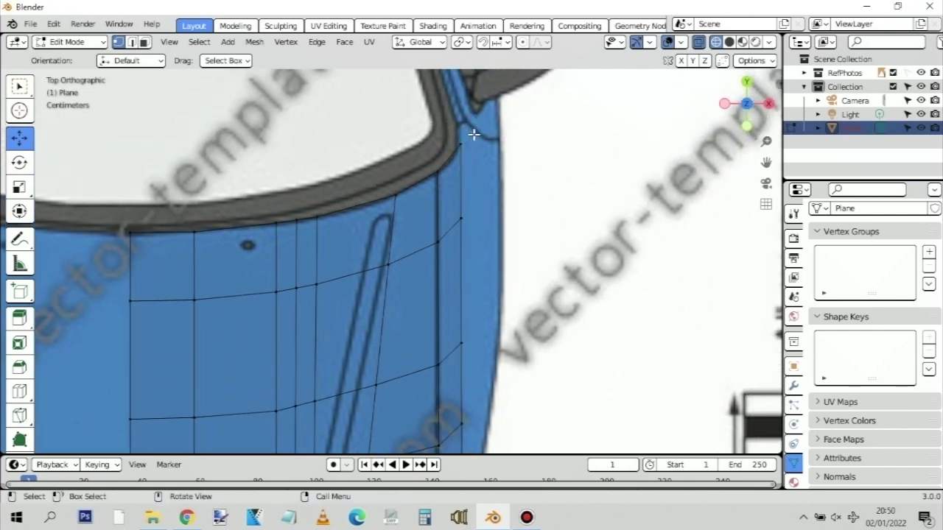
{"action": "left_click_drag", "start_coordinate": [474, 134], "coordinate": [461, 211]}
{"action": "scroll", "coordinate": [492, 259], "scroll_direction": "down", "scroll_amount": 1}
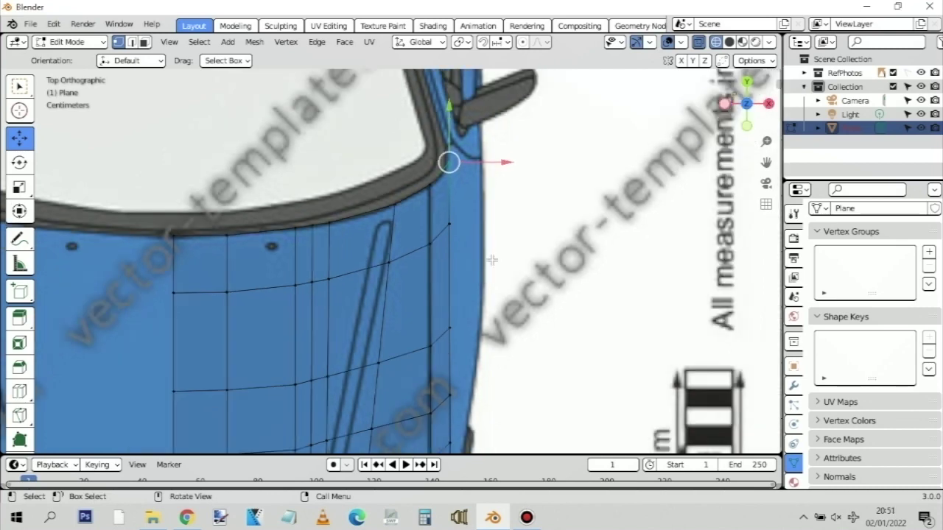
{"action": "scroll", "coordinate": [492, 259], "scroll_direction": "down", "scroll_amount": 1}
{"action": "left_click_drag", "start_coordinate": [453, 420], "coordinate": [431, 176]}
{"action": "scroll", "coordinate": [431, 175], "scroll_direction": "up", "scroll_amount": 5}
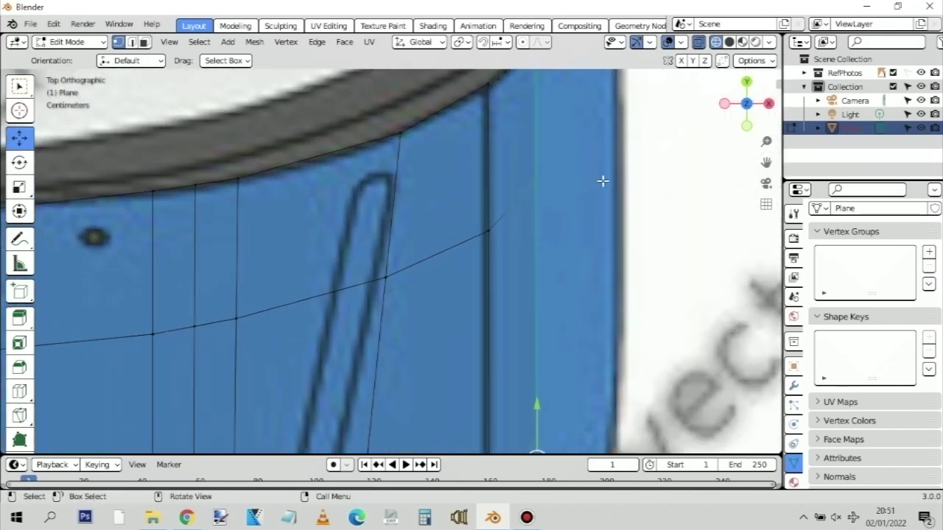
{"action": "middle_click_drag", "start_coordinate": [602, 181], "coordinate": [518, 264], "text": "shift"}
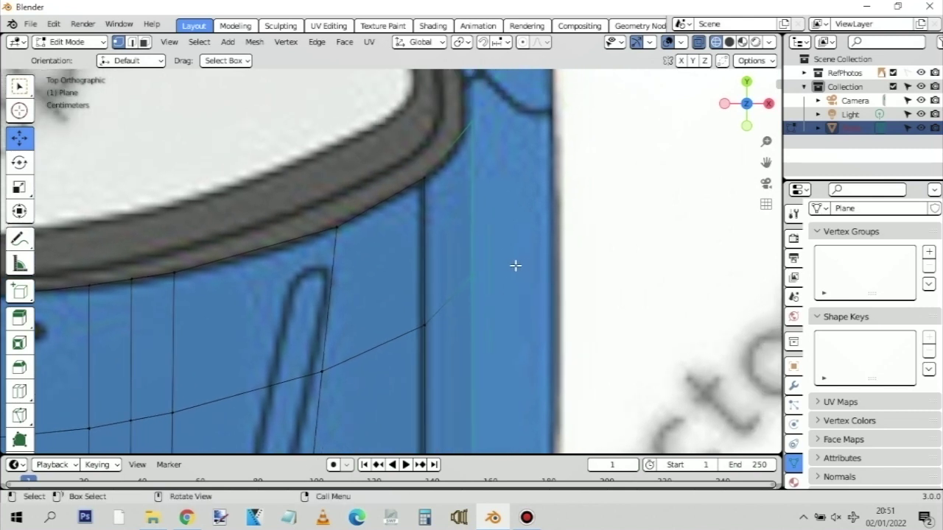
{"action": "key", "text": "g"}
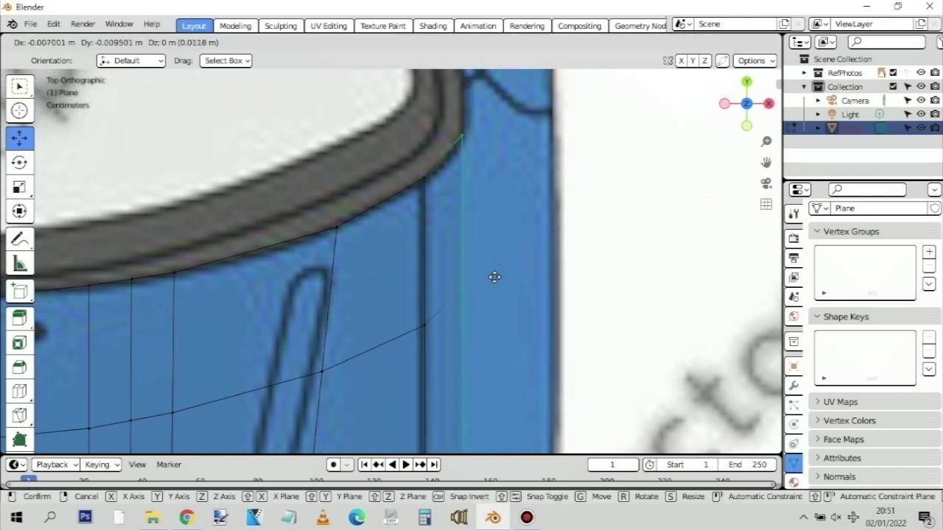
{"action": "left_click", "coordinate": [496, 278]}
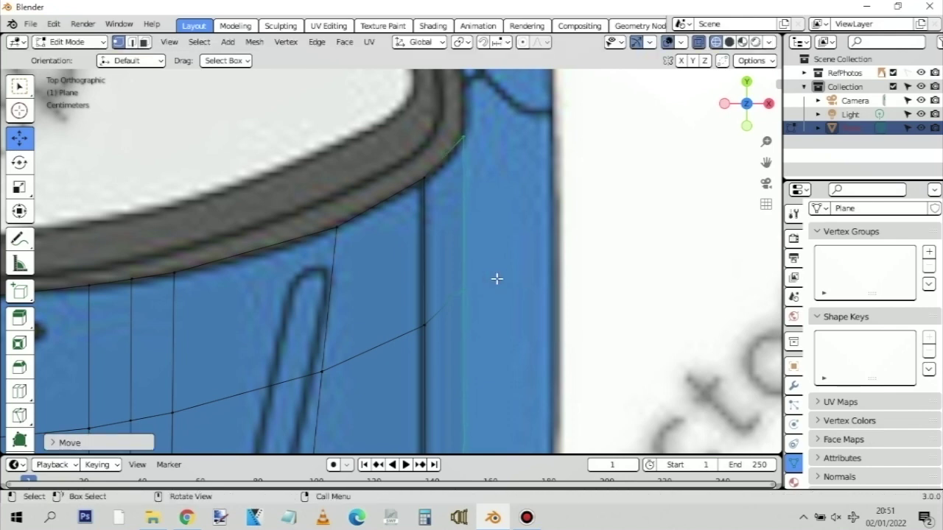
Move the lower vertices near the headlight corner up along the edge
{"action": "scroll", "coordinate": [495, 280], "scroll_direction": "down", "scroll_amount": 2}
{"action": "scroll", "coordinate": [456, 346], "scroll_direction": "down", "scroll_amount": 5, "text": "shift"}
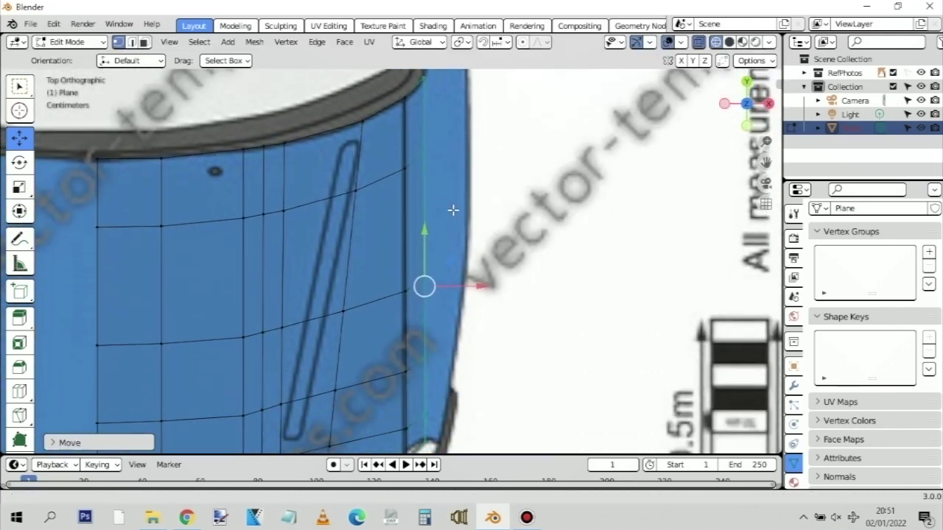
{"action": "scroll", "coordinate": [446, 387], "scroll_direction": "up", "scroll_amount": 5}
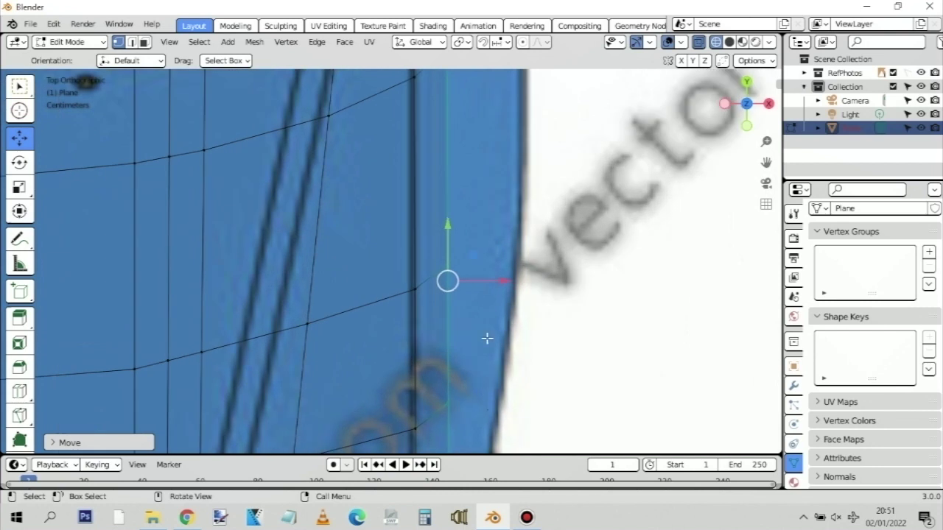
{"action": "scroll", "coordinate": [488, 221], "scroll_direction": "down", "scroll_amount": 3, "text": "shift"}
{"action": "left_click", "coordinate": [454, 366]}
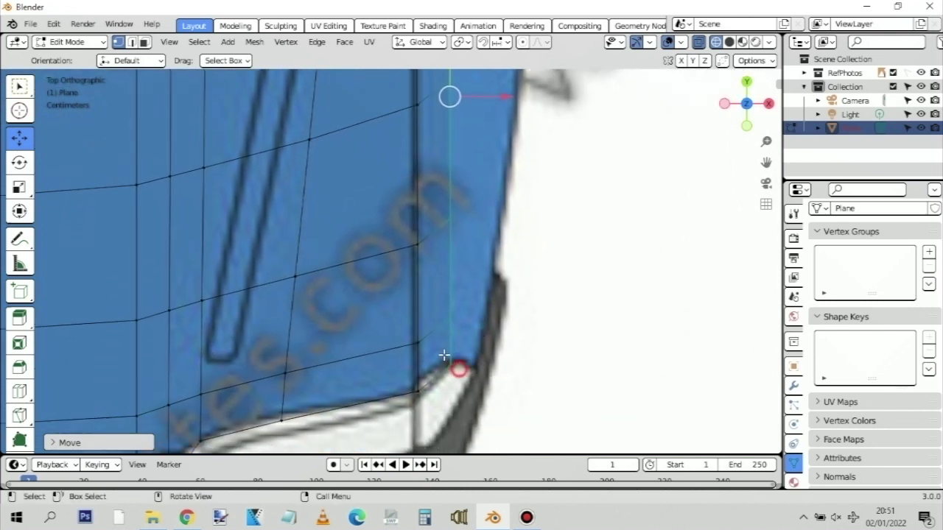
{"action": "left_click_drag", "start_coordinate": [472, 414], "coordinate": [437, 182]}
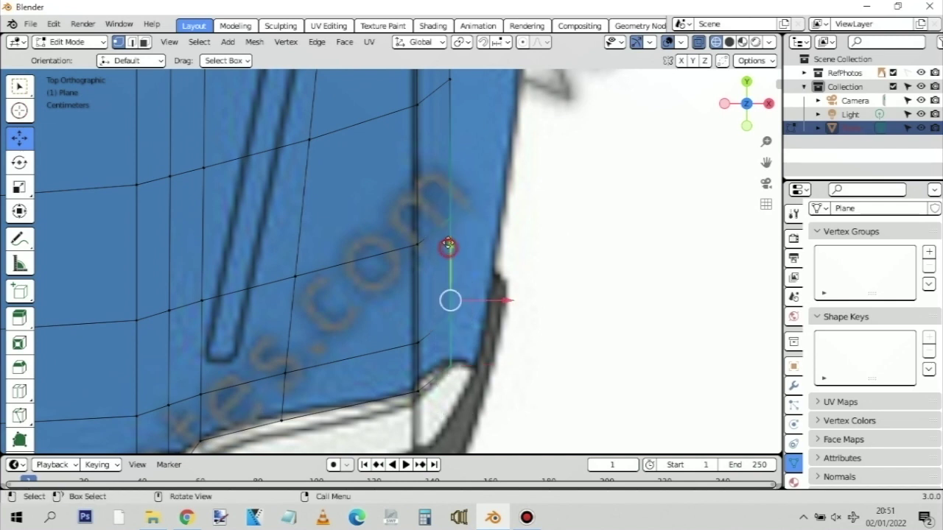
{"action": "left_click_drag", "start_coordinate": [449, 249], "coordinate": [448, 236]}
{"action": "left_click_drag", "start_coordinate": [424, 339], "coordinate": [417, 330]}
{"action": "left_click", "coordinate": [417, 390]}
Slide the bottom-edge vertex up to meet the headlight outline
{"action": "left_click", "coordinate": [285, 424]}
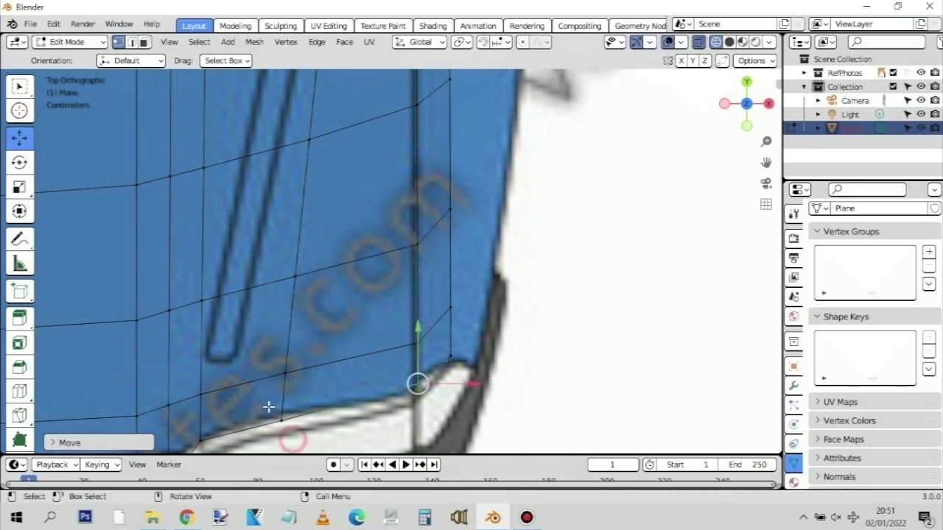
{"action": "left_click_drag", "start_coordinate": [280, 360], "coordinate": [281, 353]}
{"action": "left_click_drag", "start_coordinate": [359, 322], "coordinate": [359, 322]}
{"action": "scroll", "coordinate": [457, 278], "scroll_direction": "down", "scroll_amount": 2}
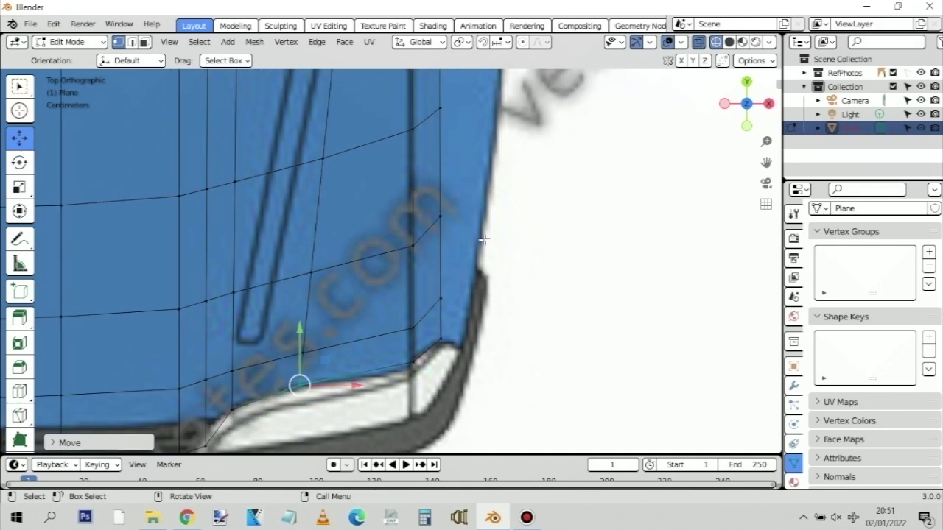
{"action": "scroll", "coordinate": [492, 225], "scroll_direction": "down", "scroll_amount": 2}
{"action": "middle_click_drag", "start_coordinate": [485, 150], "coordinate": [463, 297], "text": "shift"}
{"action": "key", "text": "KP_1"}
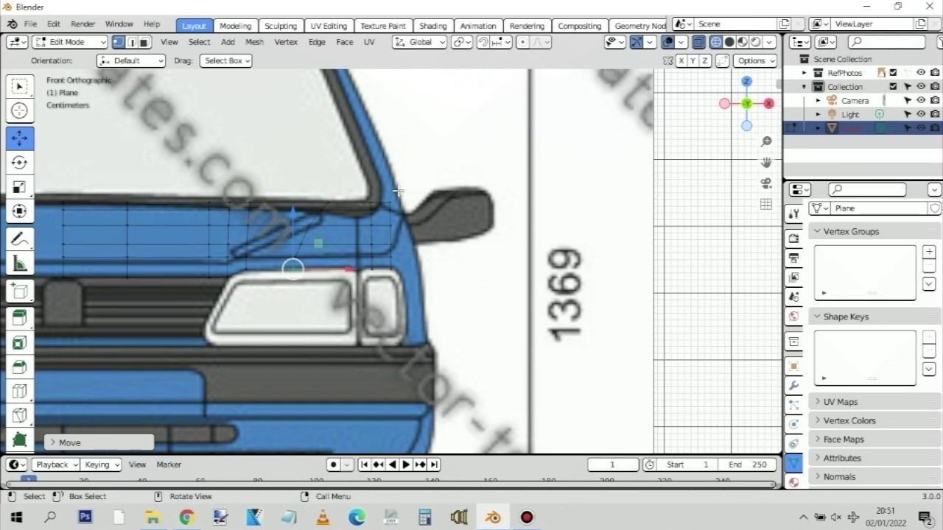
Lower the outer vertex beside the A-pillar to match the hood line in side view
{"action": "left_click", "coordinate": [407, 255]}
{"action": "key", "text": "KP_3"}
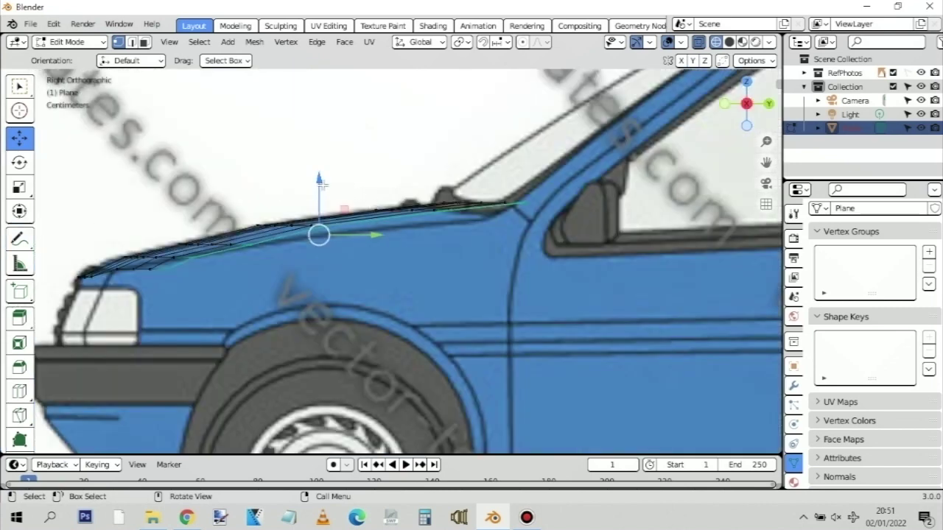
{"action": "left_click_drag", "start_coordinate": [319, 181], "coordinate": [319, 202]}
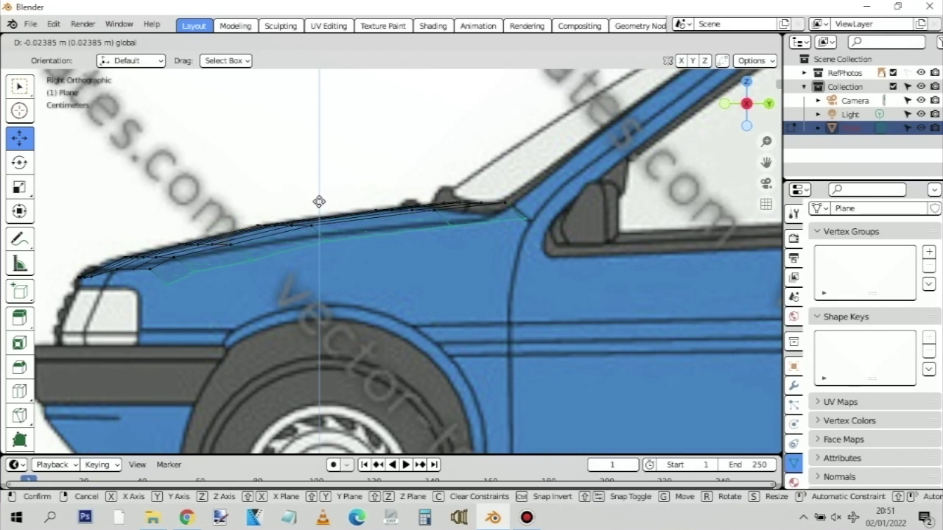
{"action": "left_click_drag", "start_coordinate": [319, 201], "coordinate": [320, 202]}
{"action": "key", "text": "KP_1"}
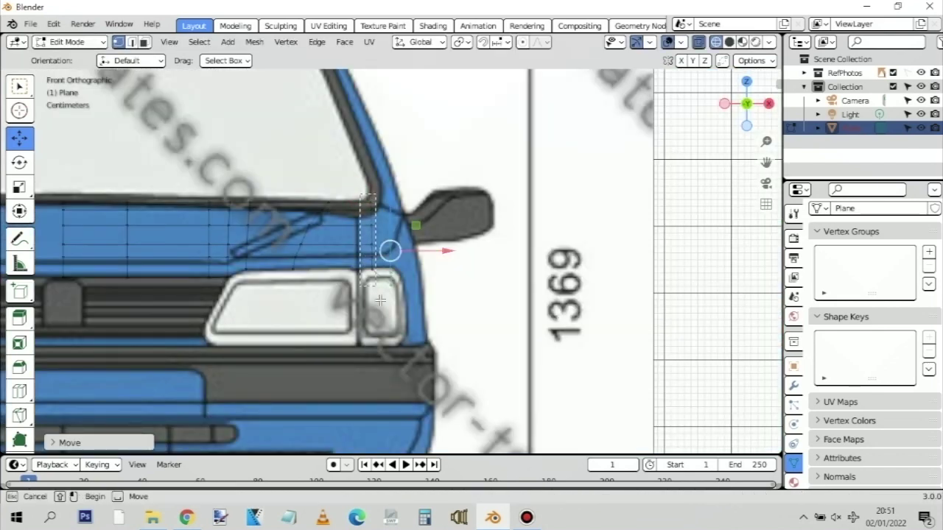
Lower the hood's outer vertex column to follow the fender line, checking top and front views
{"action": "left_click_drag", "start_coordinate": [361, 194], "coordinate": [380, 300]}
{"action": "key", "text": "KP_3"}
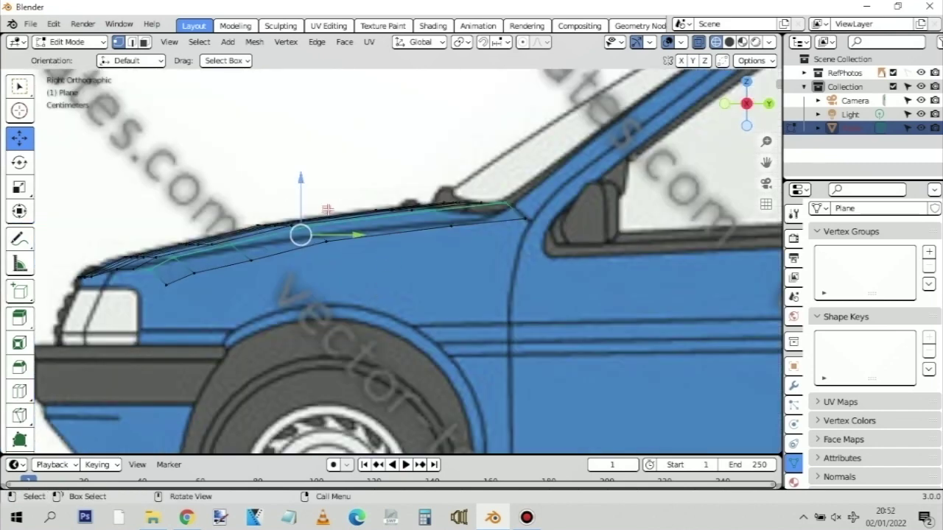
{"action": "left_click_drag", "start_coordinate": [301, 181], "coordinate": [299, 186]}
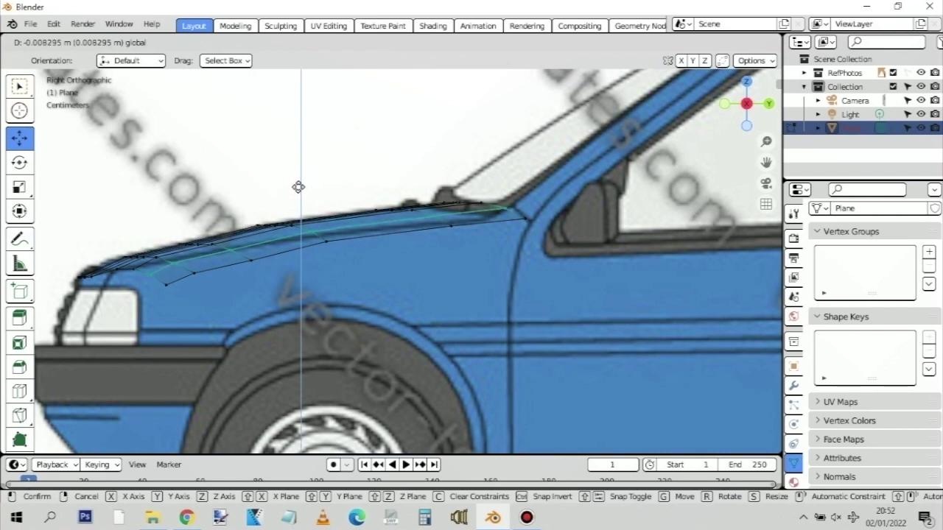
{"action": "left_click", "coordinate": [351, 232]}
{"action": "scroll", "coordinate": [352, 232], "scroll_direction": "up", "scroll_amount": 1}
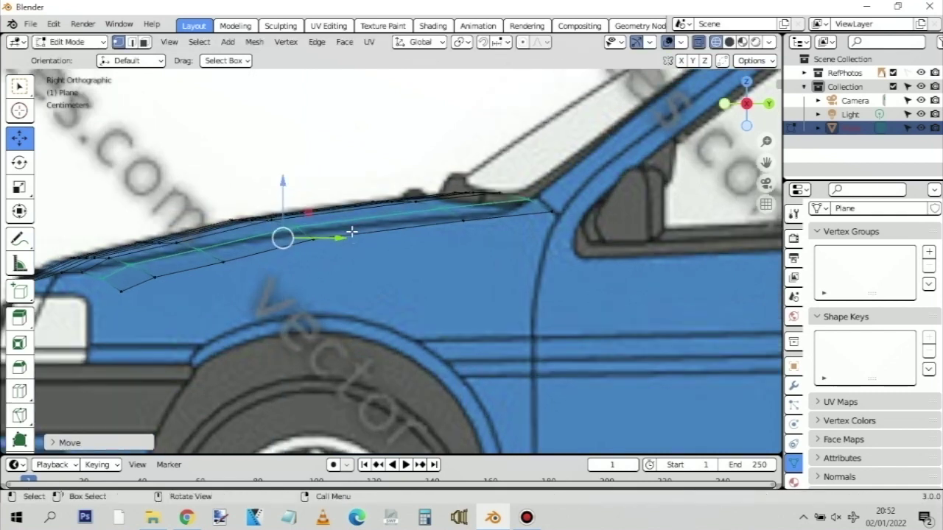
{"action": "scroll", "coordinate": [373, 211], "scroll_direction": "up", "scroll_amount": 2}
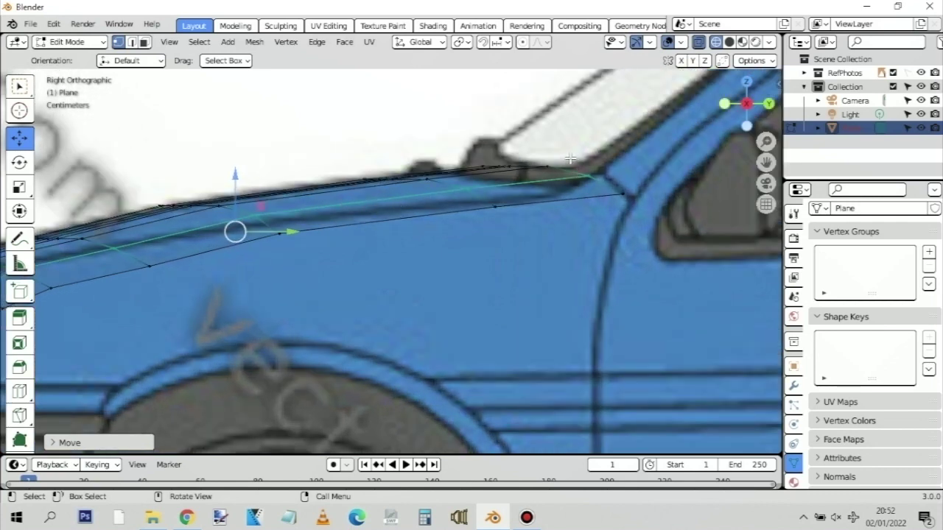
{"action": "key", "text": "KP_7"}
{"action": "scroll", "coordinate": [406, 154], "scroll_direction": "down", "scroll_amount": 3}
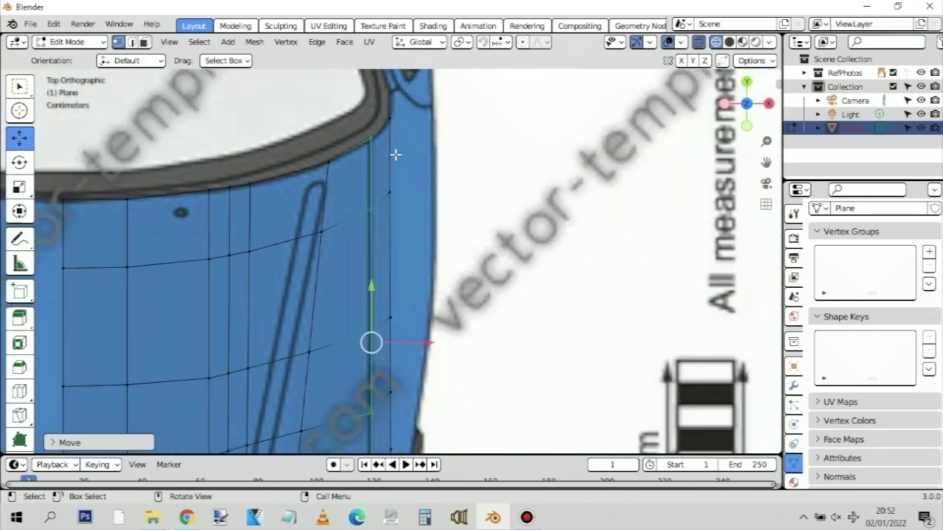
{"action": "key", "text": "KP_1"}
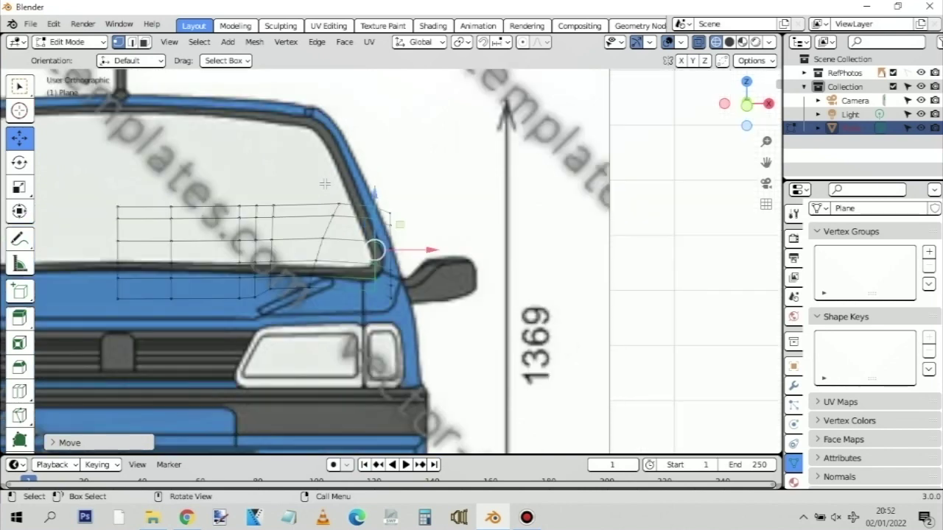
Select the hood's rear edge vertices and adjust their height to the windshield base
{"action": "key", "text": "KP_7"}
{"action": "right_click", "coordinate": [98, 169], "text": "shift"}
{"action": "left_click_drag", "start_coordinate": [95, 195], "coordinate": [400, 169]}
{"action": "left_click_drag", "start_coordinate": [82, 180], "coordinate": [291, 216]}
{"action": "right_click", "coordinate": [322, 126], "text": "shift"}
{"action": "left_click_drag", "start_coordinate": [387, 165], "coordinate": [415, 189]}
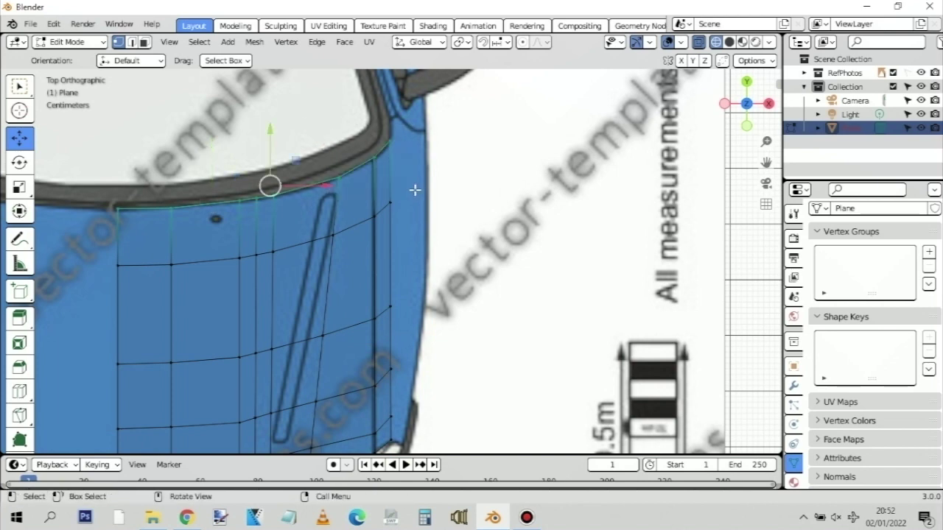
{"action": "key", "text": "KP_3"}
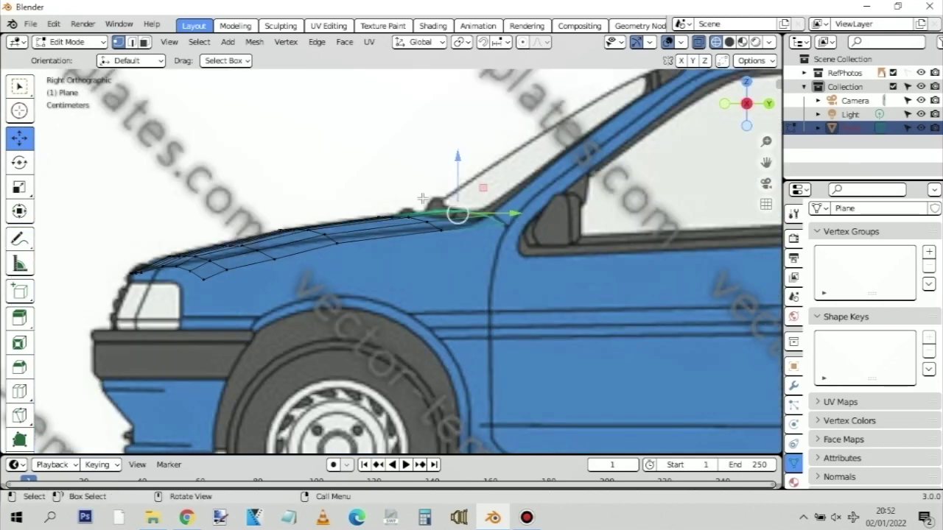
{"action": "left_click_drag", "start_coordinate": [457, 157], "coordinate": [459, 165]}
{"action": "middle_click_drag", "start_coordinate": [459, 165], "coordinate": [459, 166]}
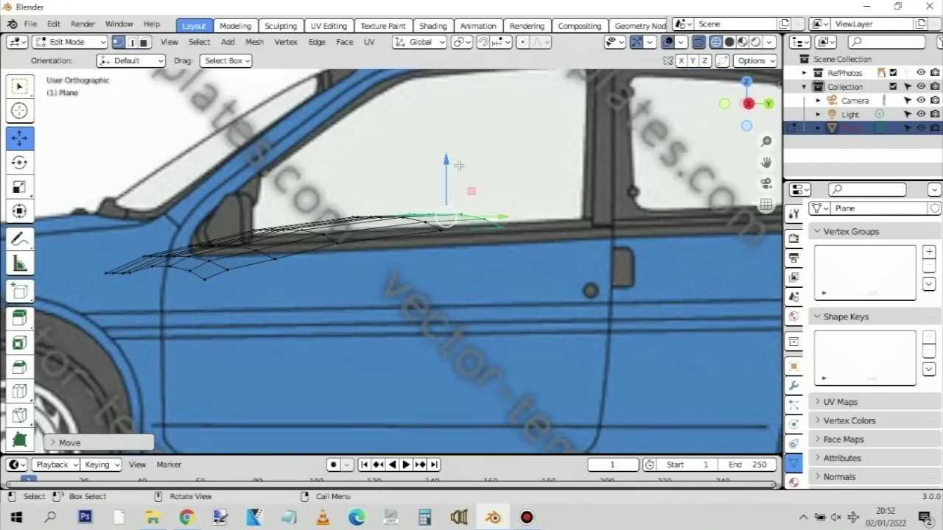
{"action": "key", "text": "KP_1"}
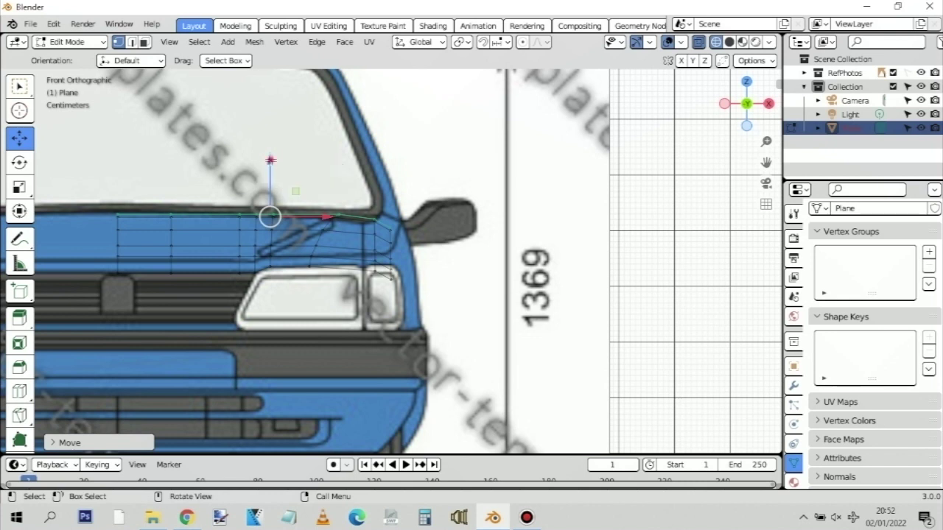
{"action": "left_click_drag", "start_coordinate": [270, 162], "coordinate": [270, 163]}
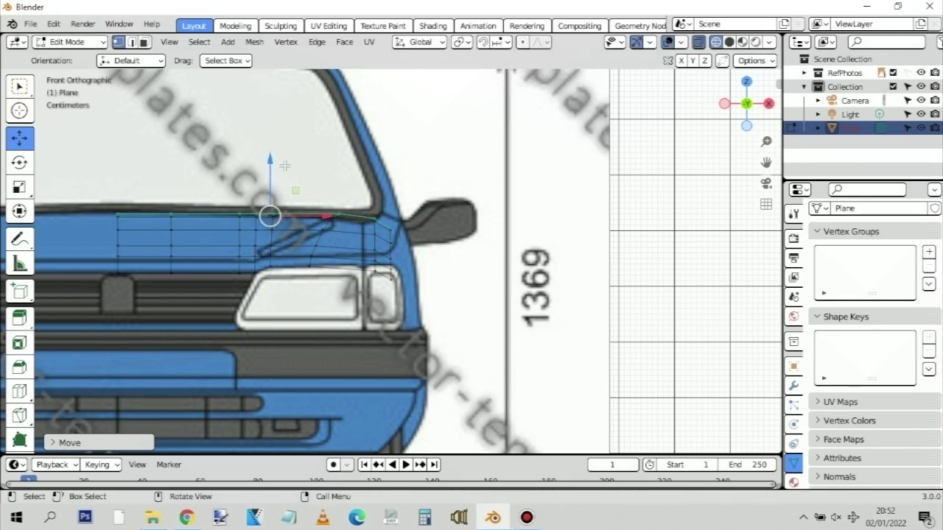
{"action": "key", "text": "KP_3"}
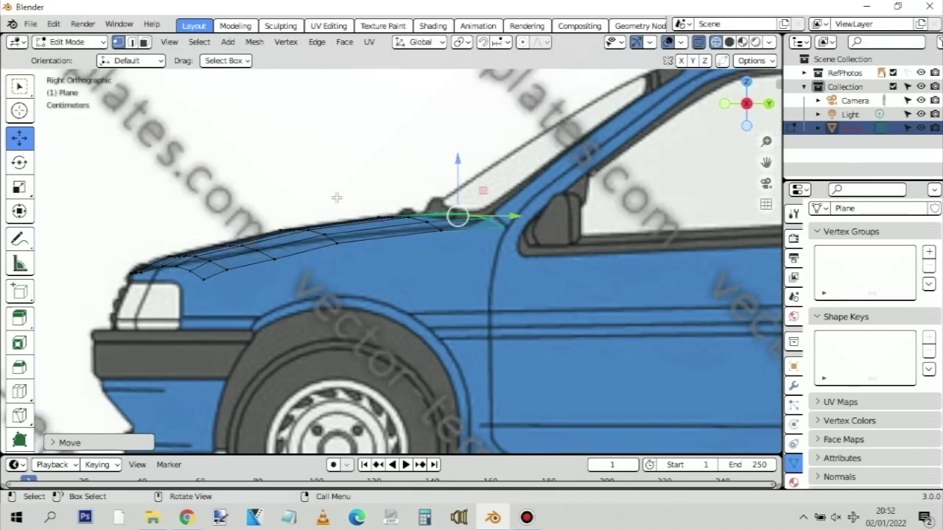
{"action": "key", "text": "KP_7"}
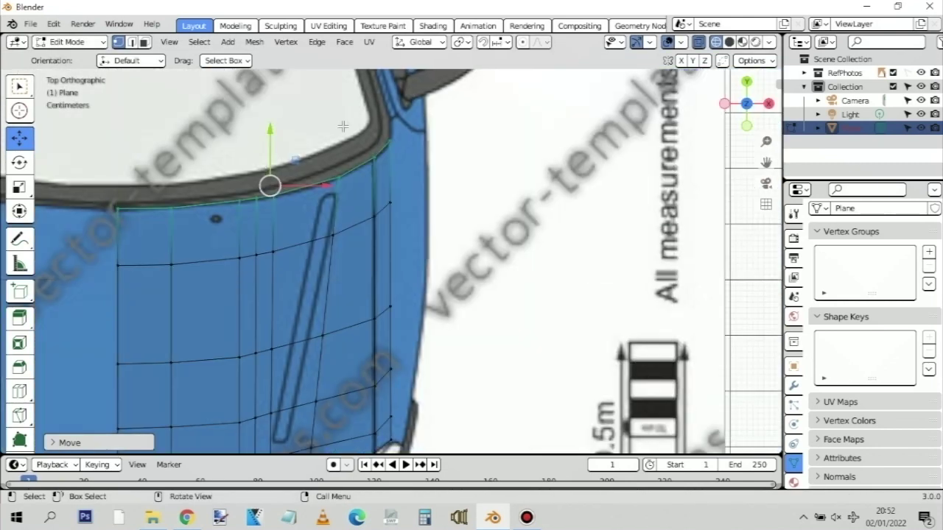
Select the hood's outer rear corner vertex at the windshield's outer corner
{"action": "left_click", "coordinate": [309, 116]}
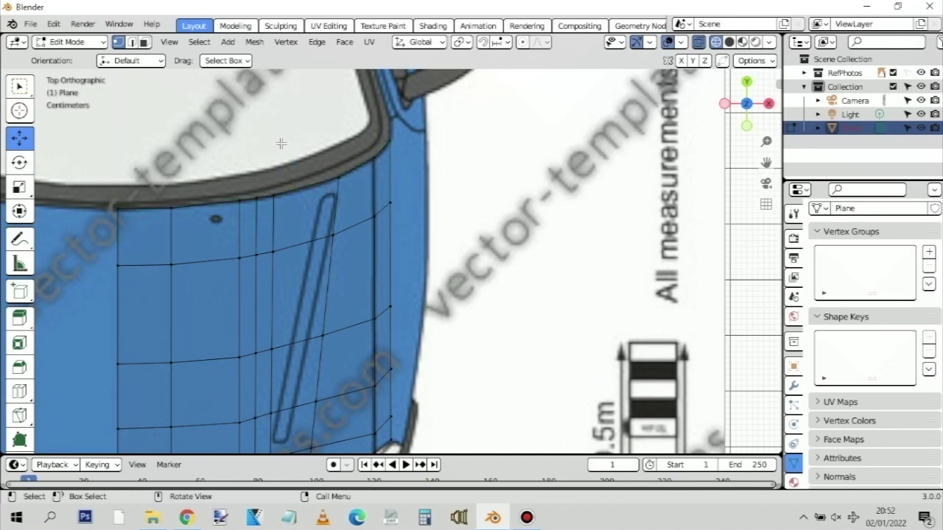
{"action": "key", "text": "KP_3"}
{"action": "key", "text": "KP_1"}
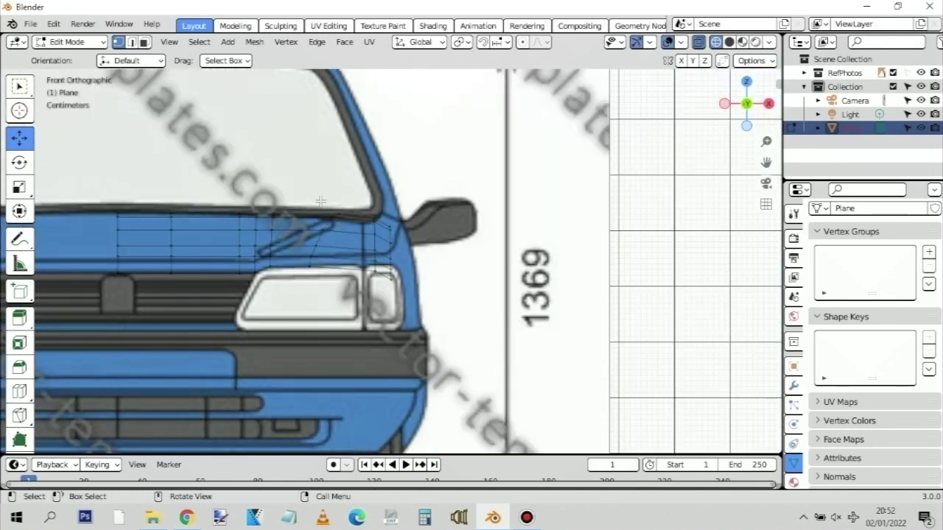
{"action": "left_click_drag", "start_coordinate": [330, 205], "coordinate": [388, 220]}
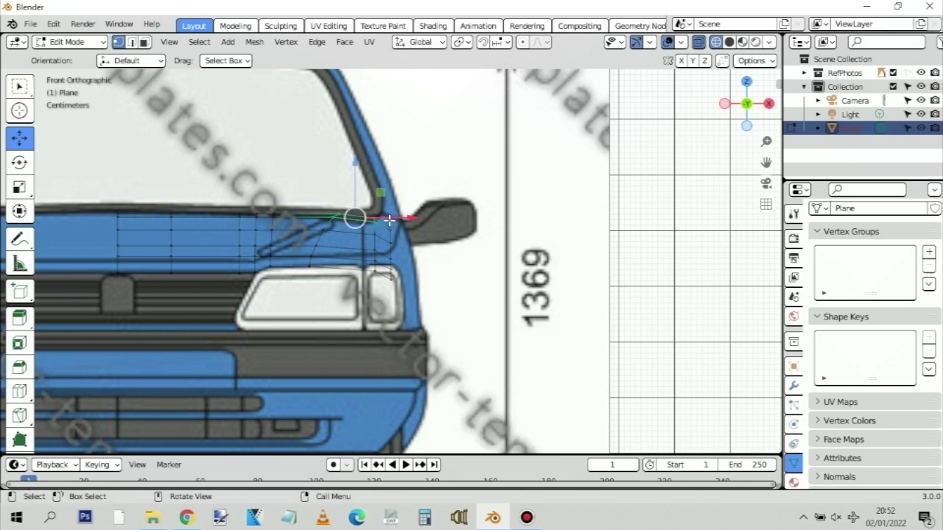
{"action": "key", "text": "KP_7"}
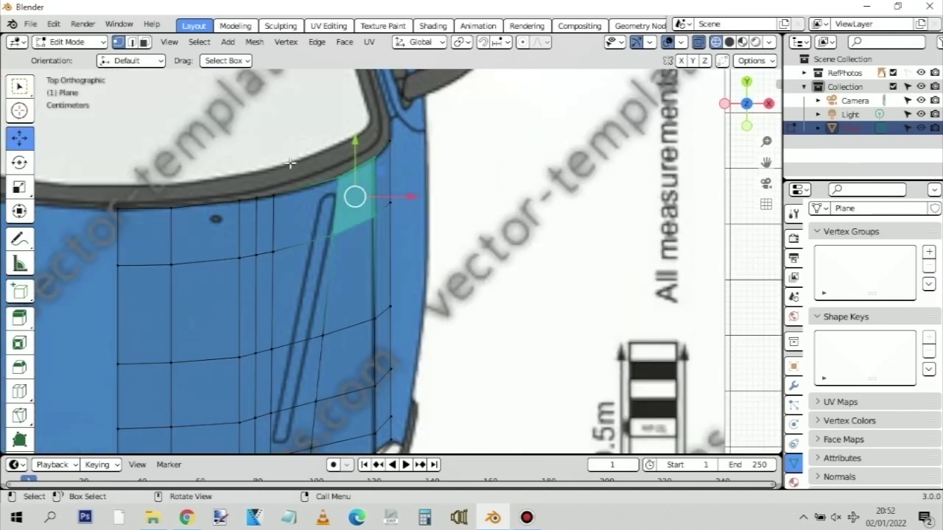
{"action": "left_click_drag", "start_coordinate": [319, 145], "coordinate": [409, 180]}
{"action": "left_click_drag", "start_coordinate": [316, 116], "coordinate": [408, 184]}
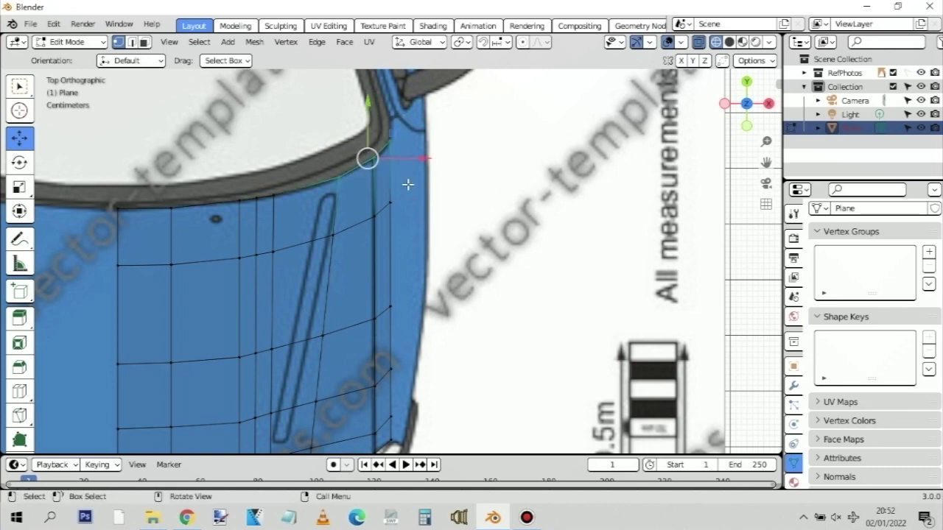
Move the corner vertex to follow the A-pillar out to the mirror base
{"action": "key", "text": "KP_1"}
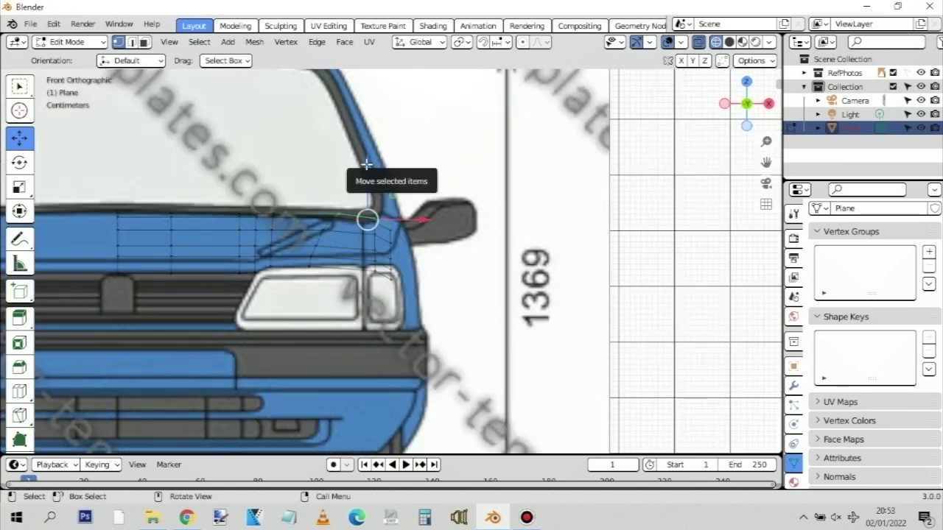
{"action": "left_click_drag", "start_coordinate": [366, 165], "coordinate": [366, 169]}
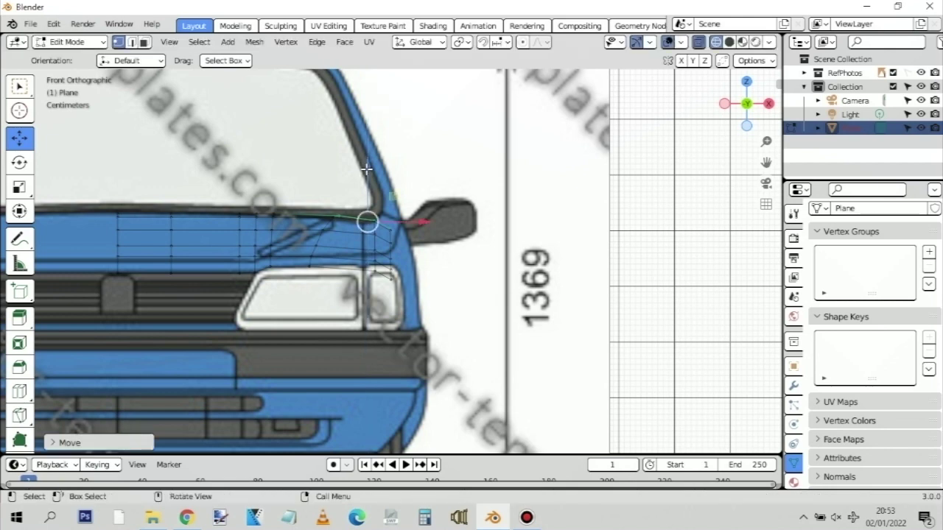
{"action": "scroll", "coordinate": [366, 169], "scroll_direction": "up", "scroll_amount": 3}
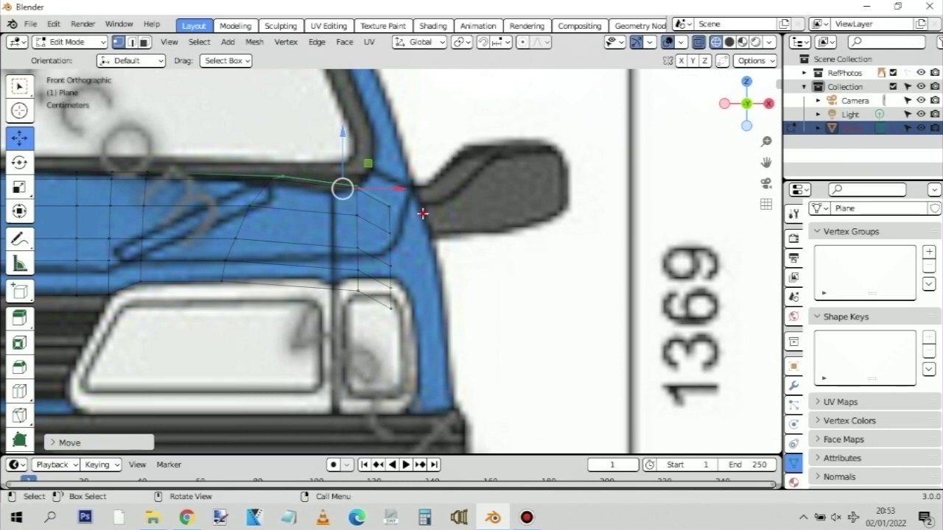
{"action": "left_click", "coordinate": [374, 192]}
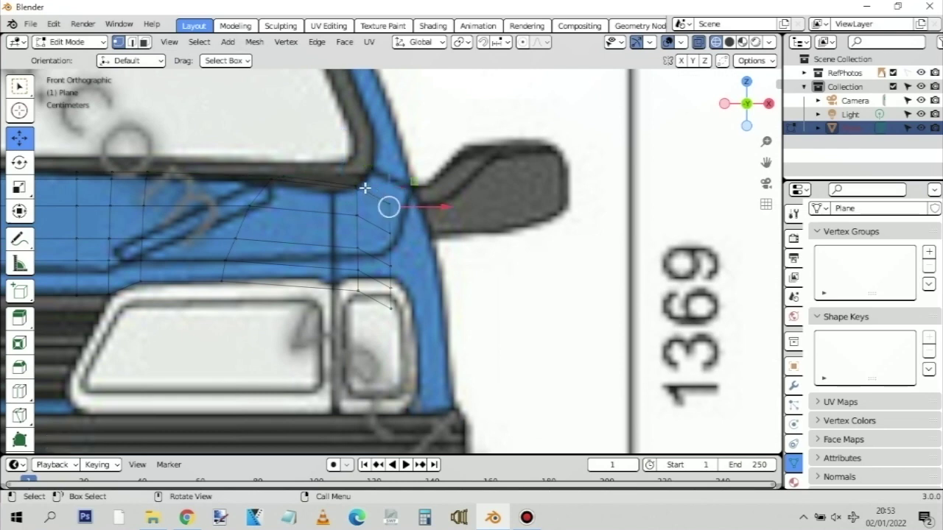
{"action": "key", "text": "KP_7"}
{"action": "scroll", "coordinate": [364, 188], "scroll_direction": "down", "scroll_amount": 5}
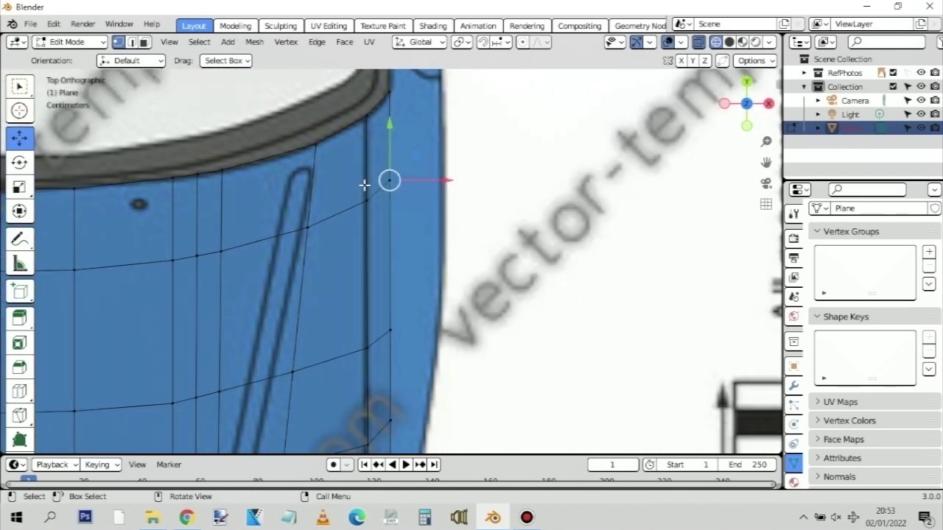
{"action": "key", "text": "KP_1"}
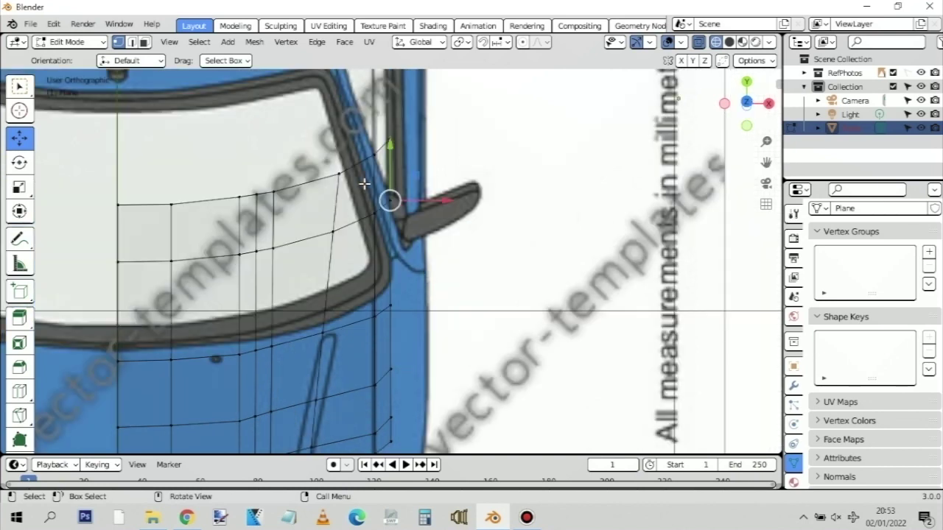
{"action": "key", "text": "KP_3"}
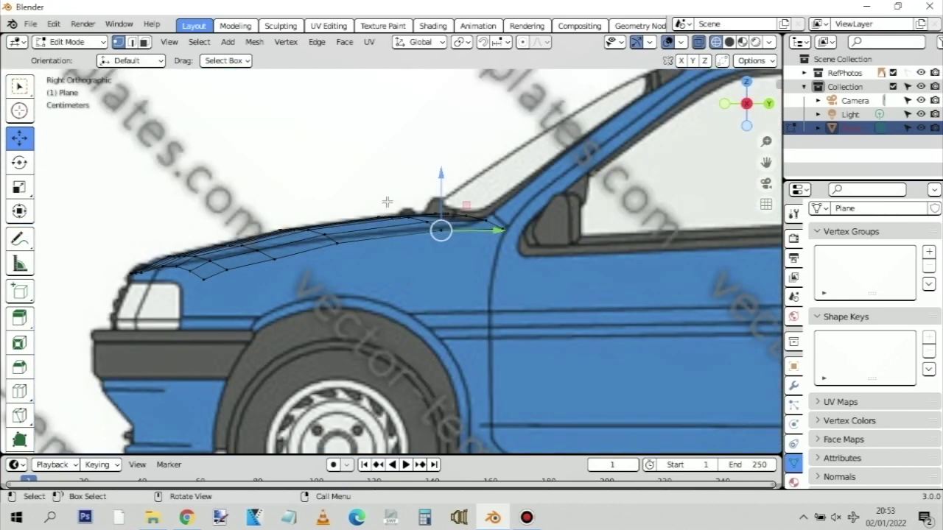
Slide the hood's rear corner vertex lengthwise and lower the A-pillar base vertex to the side profile
{"action": "scroll", "coordinate": [385, 204], "scroll_direction": "up", "scroll_amount": 4}
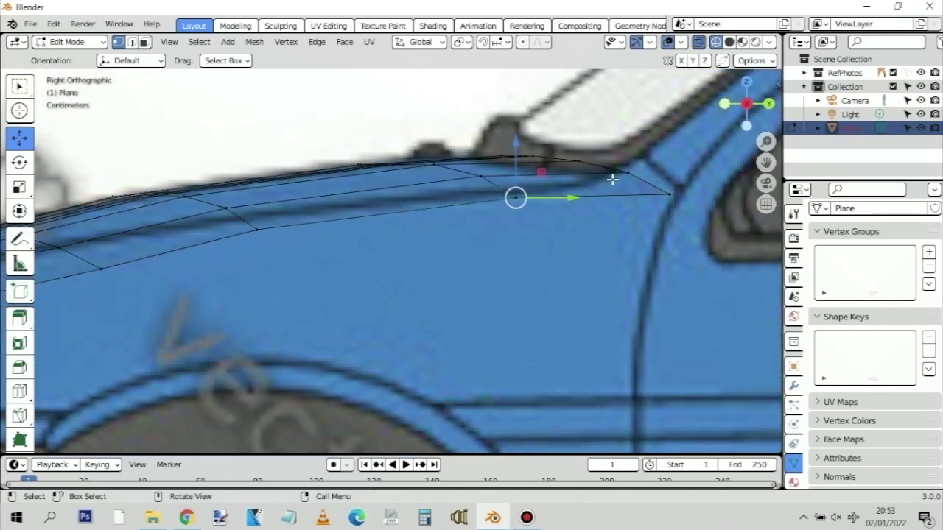
{"action": "key", "text": "b"}
{"action": "left_click_drag", "start_coordinate": [630, 175], "coordinate": [507, 212]}
{"action": "key", "text": "b"}
{"action": "scroll", "coordinate": [504, 213], "scroll_direction": "down", "scroll_amount": 1}
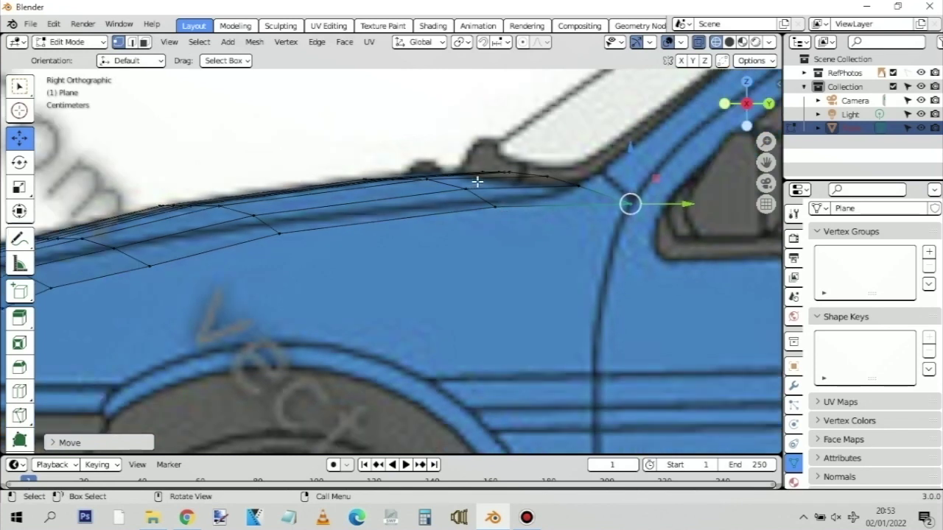
{"action": "left_click", "coordinate": [465, 189]}
{"action": "left_click_drag", "start_coordinate": [466, 137], "coordinate": [466, 150]}
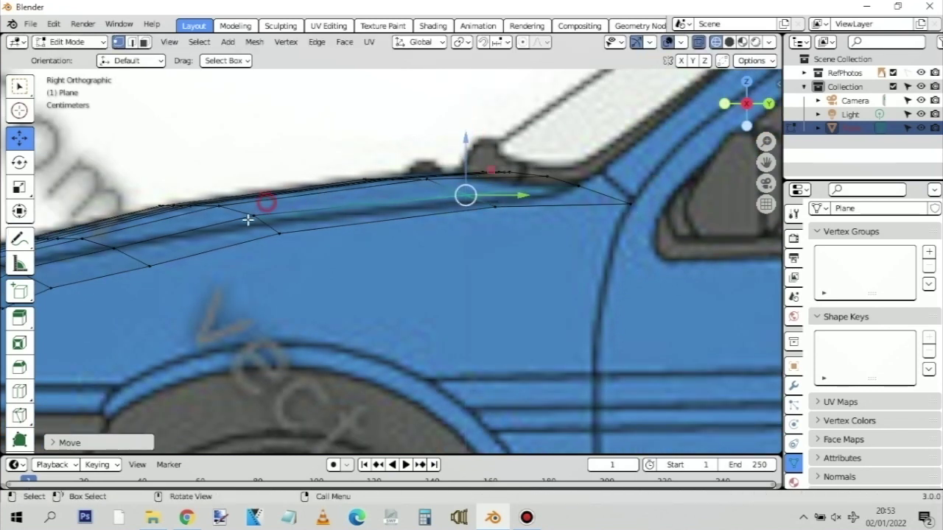
Adjust the heights of the vertices along the hood edge to follow the blueprint outline
{"action": "left_click", "coordinate": [252, 213]}
{"action": "left_click_drag", "start_coordinate": [253, 165], "coordinate": [253, 173]}
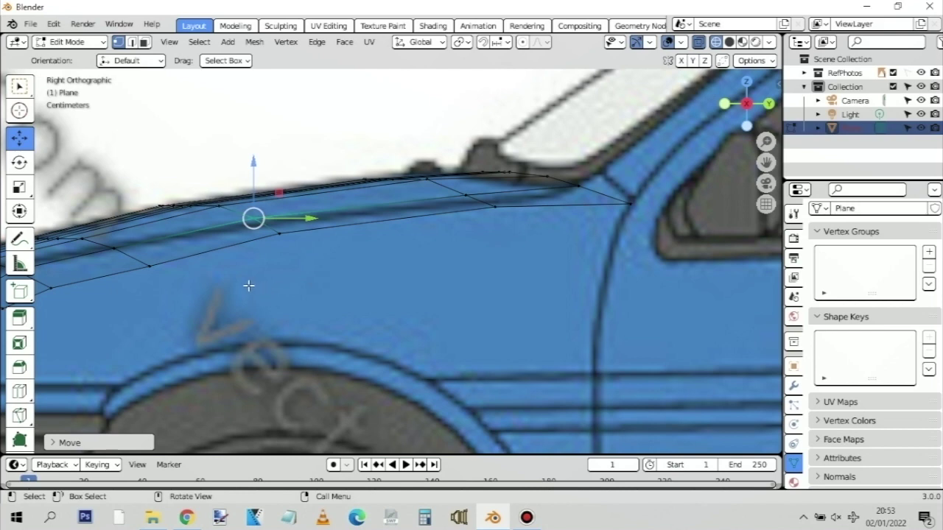
{"action": "middle_click_drag", "start_coordinate": [325, 287], "coordinate": [574, 273], "text": "shift"}
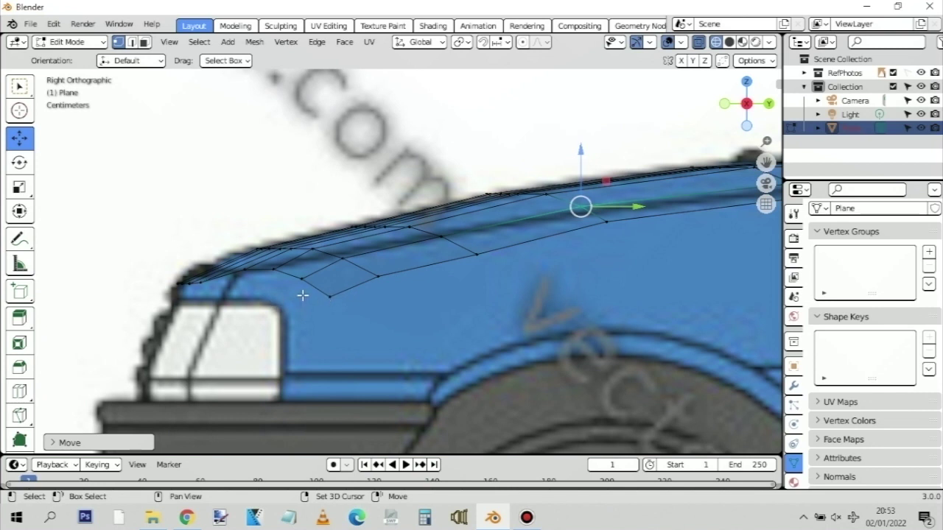
{"action": "scroll", "coordinate": [497, 279], "scroll_direction": "down", "scroll_amount": 1}
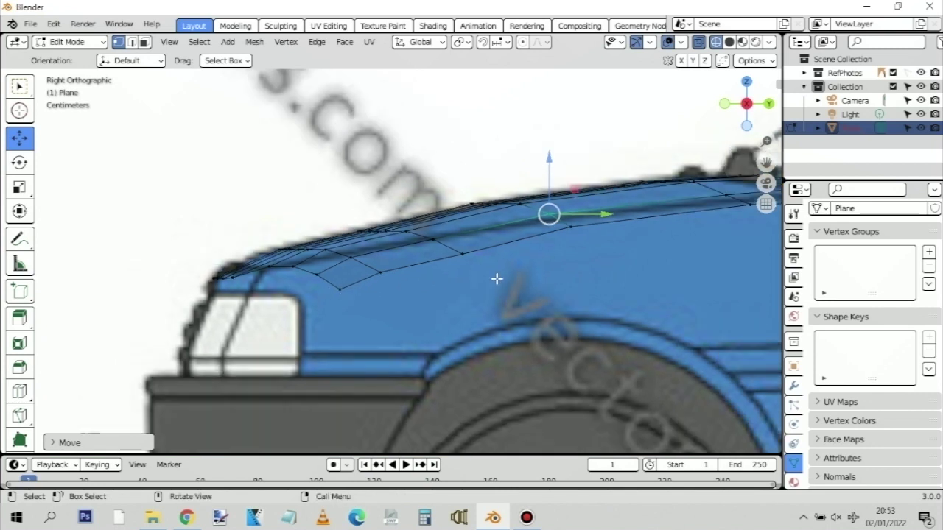
{"action": "left_click", "coordinate": [349, 255]}
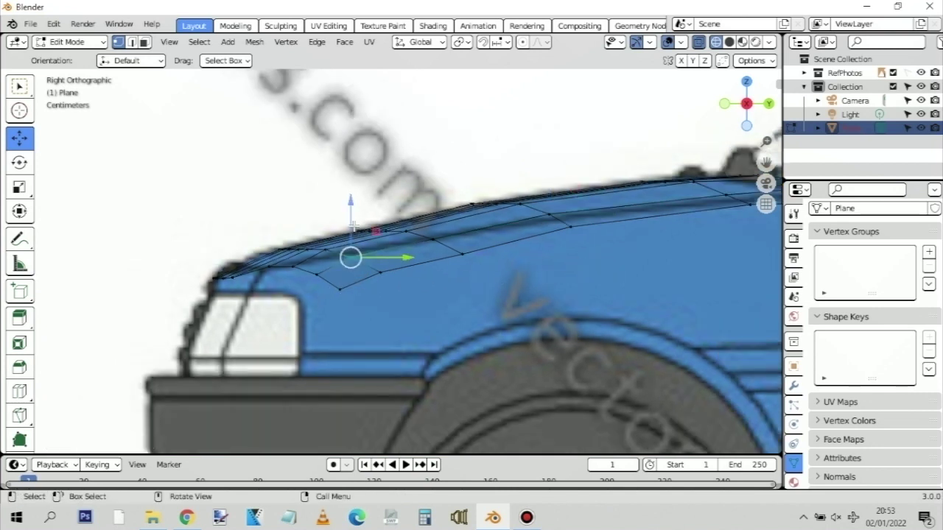
{"action": "left_click_drag", "start_coordinate": [352, 205], "coordinate": [351, 202]}
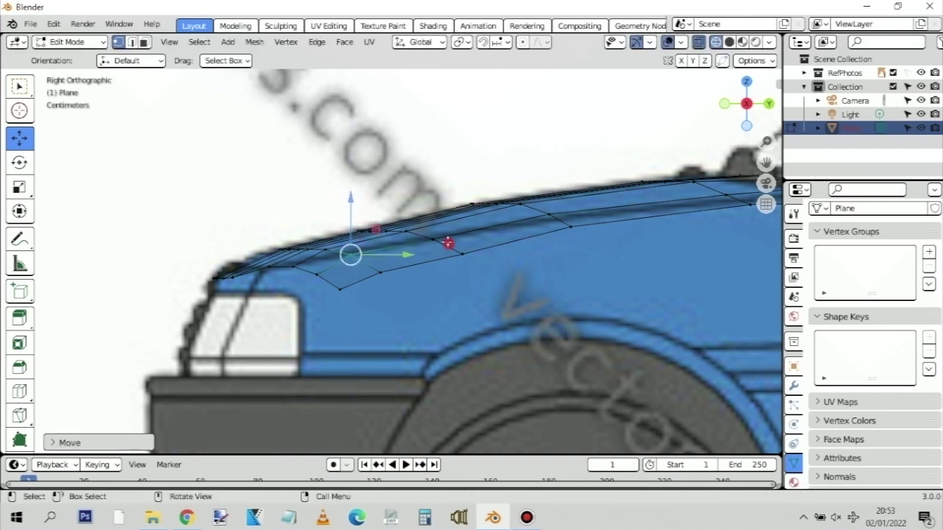
{"action": "left_click", "coordinate": [430, 225]}
{"action": "left_click_drag", "start_coordinate": [432, 202], "coordinate": [433, 196]}
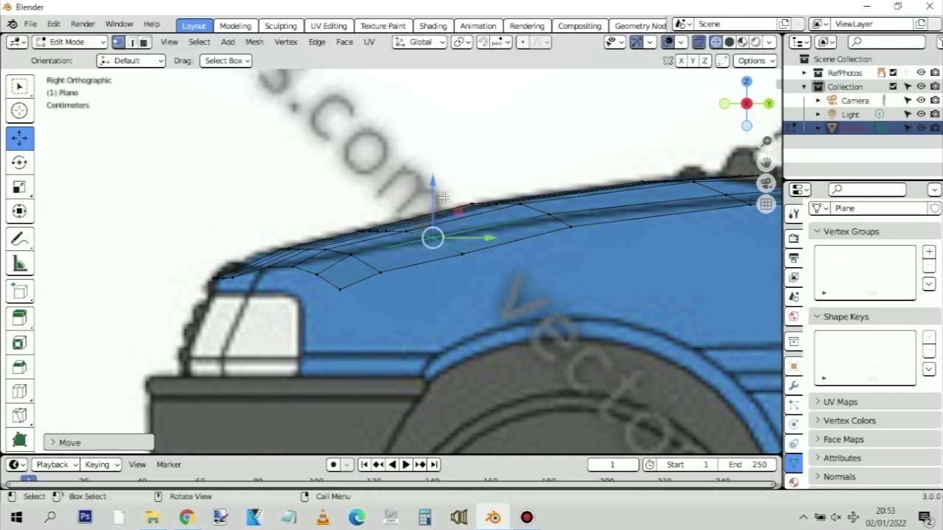
{"action": "left_click", "coordinate": [549, 214]}
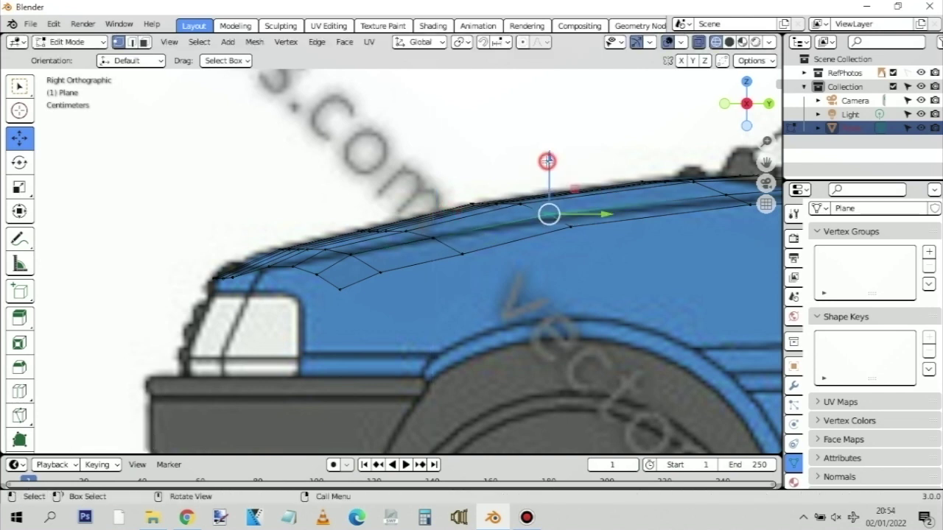
{"action": "left_click_drag", "start_coordinate": [547, 163], "coordinate": [548, 164]}
Reposition the selected hood vertex in front view
{"action": "key", "text": "alt+Tab"}
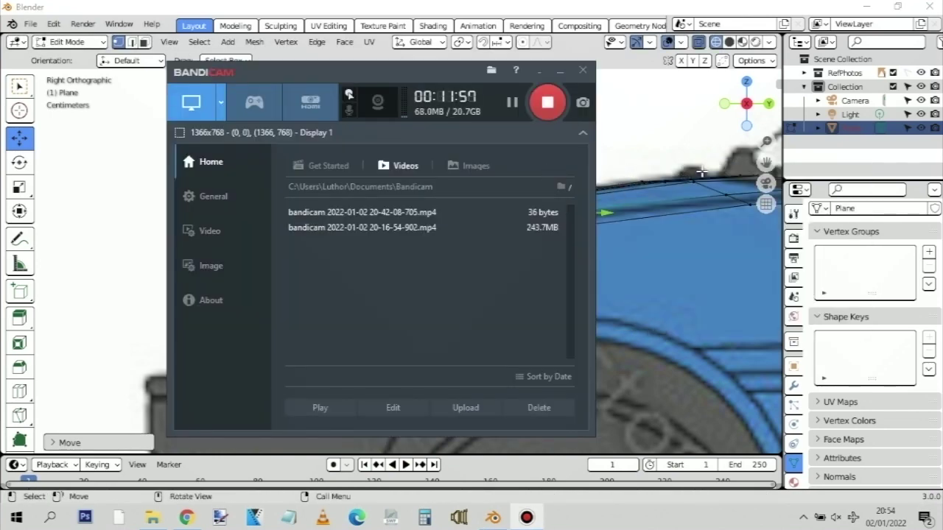
{"action": "key", "text": "alt+Tab"}
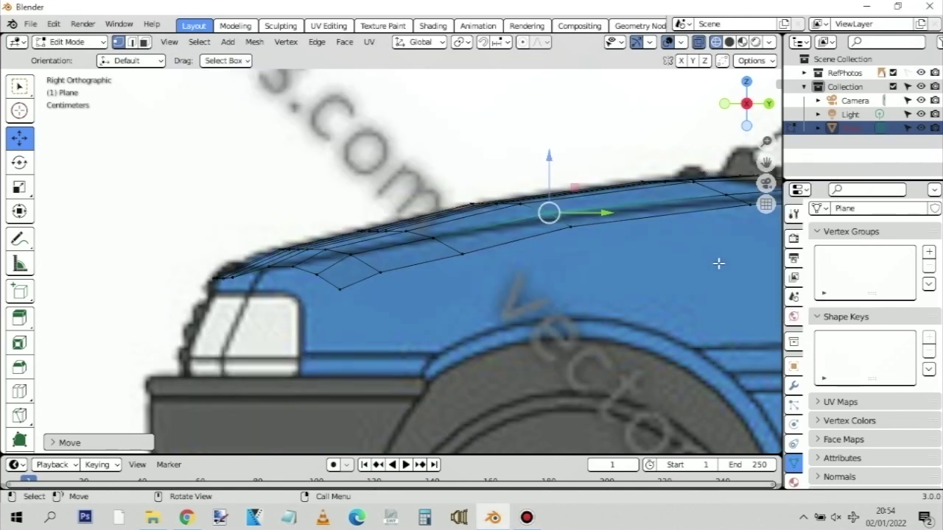
{"action": "middle_click_drag", "start_coordinate": [722, 264], "coordinate": [505, 269], "text": "shift"}
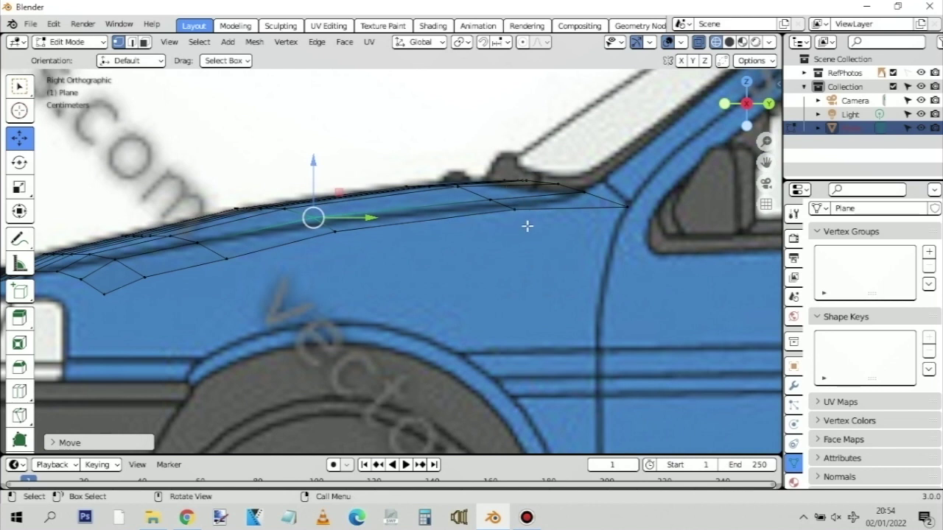
{"action": "middle_click_drag", "start_coordinate": [255, 273], "coordinate": [412, 270], "text": "shift"}
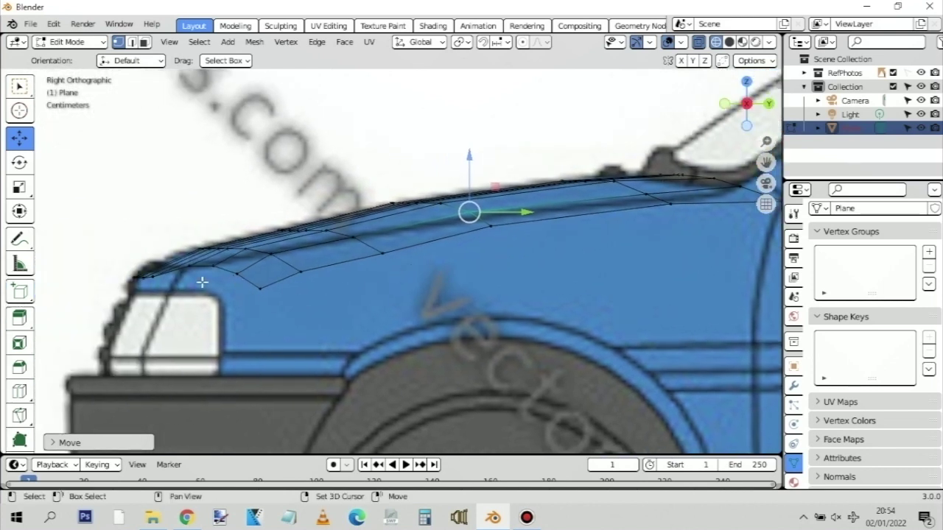
{"action": "key", "text": "KP_1"}
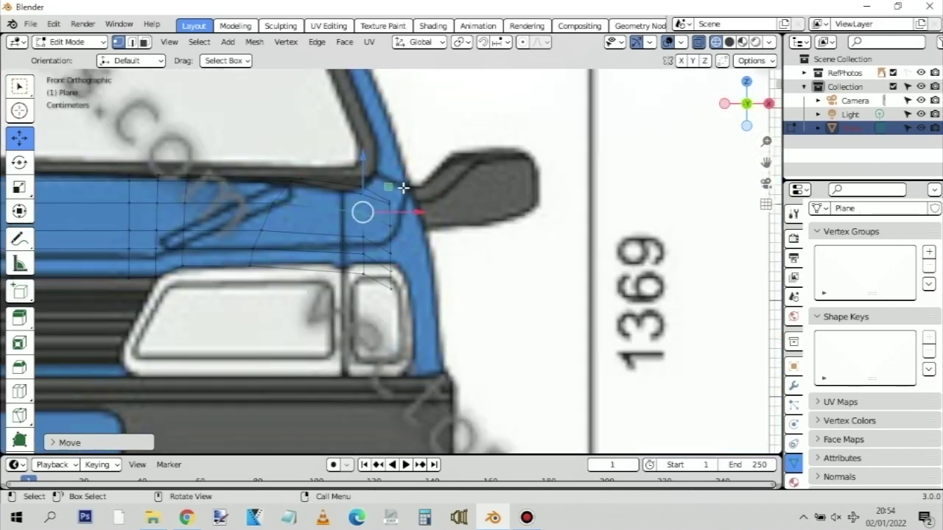
{"action": "key", "text": "g"}
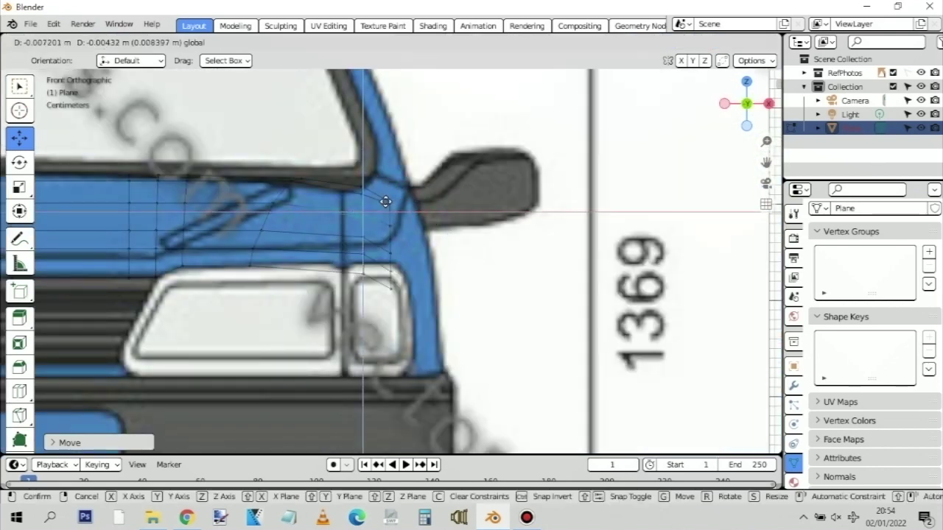
{"action": "left_click", "coordinate": [378, 204]}
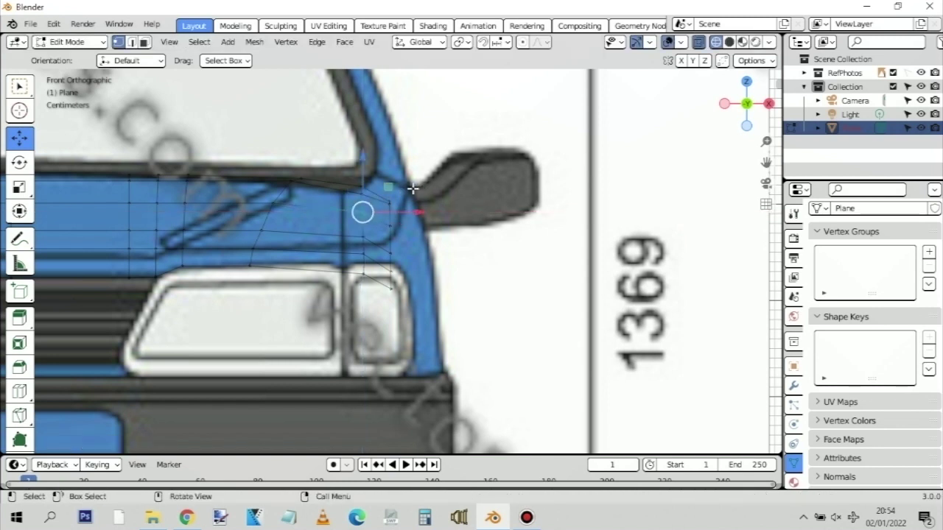
Select the vertex near the mirror and raise it vertically toward the A-pillar base
{"action": "left_click_drag", "start_coordinate": [413, 184], "coordinate": [389, 200], "text": "ctrl"}
{"action": "middle_click_drag", "start_coordinate": [420, 204], "coordinate": [422, 202]}
{"action": "key", "text": "KP_3"}
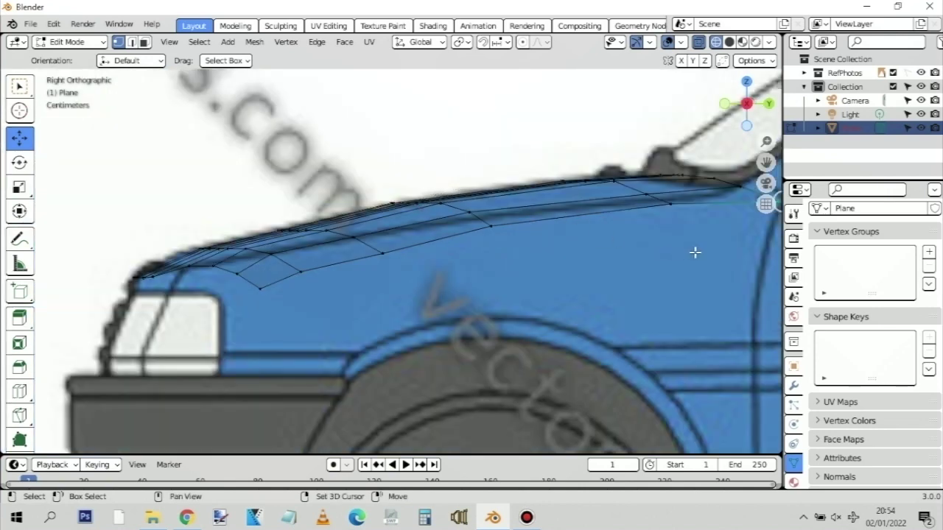
{"action": "middle_click_drag", "start_coordinate": [695, 252], "coordinate": [562, 261], "text": "shift"}
{"action": "key", "text": "KP_1"}
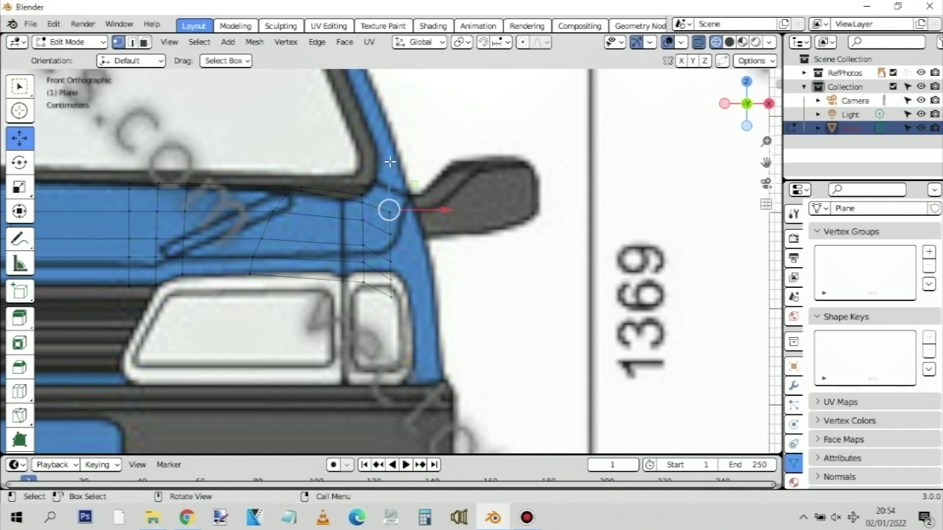
{"action": "key", "text": "g"}
{"action": "key", "text": "z"}
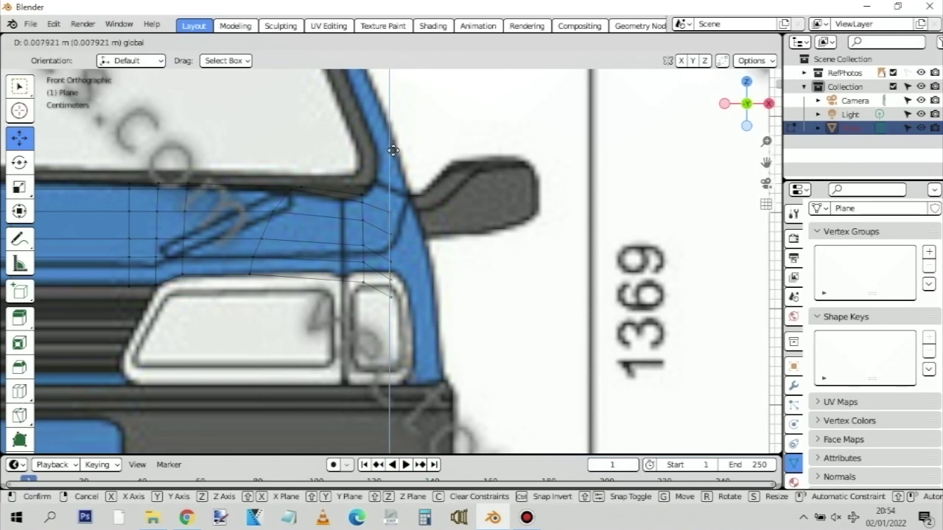
{"action": "left_click", "coordinate": [393, 150]}
Check the raised corner vertex in side, front and top views, then undo the move
{"action": "key", "text": "KP_3"}
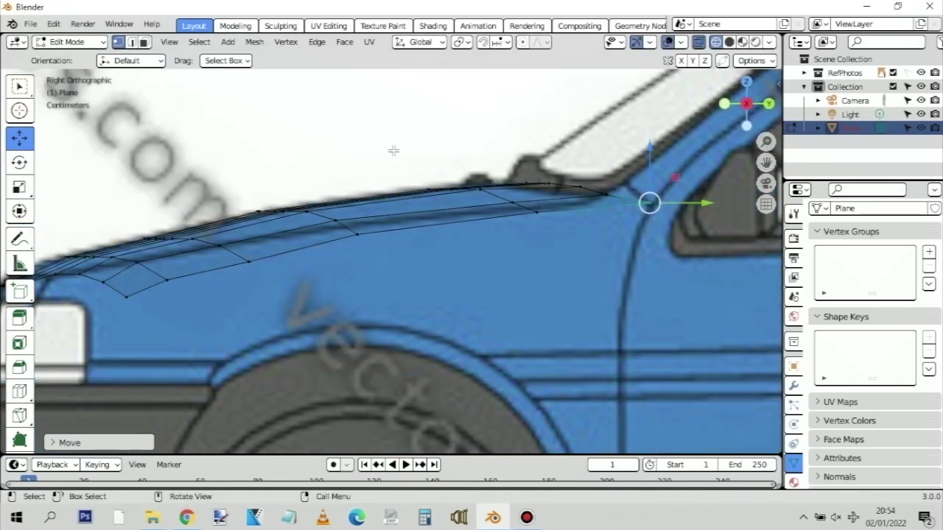
{"action": "key", "text": "KP_1"}
{"action": "key", "text": "KP_7"}
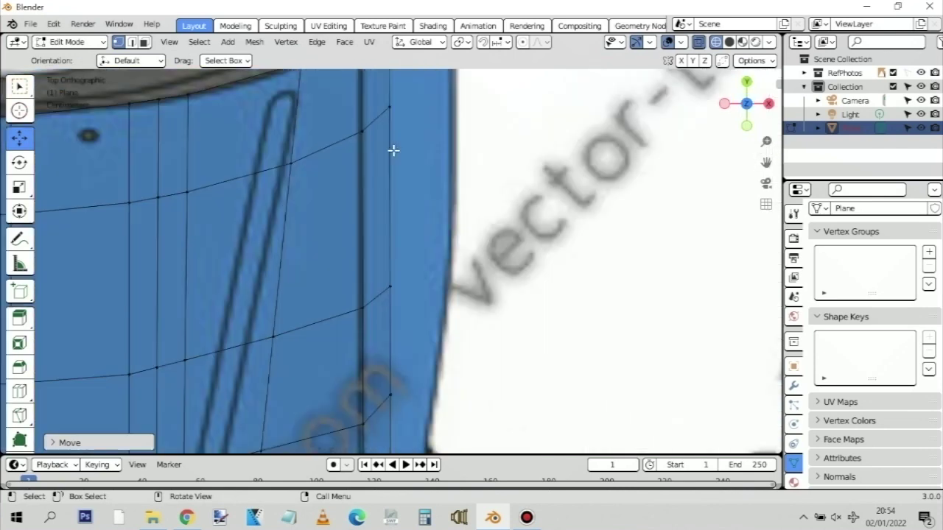
{"action": "scroll", "coordinate": [394, 150], "scroll_direction": "down", "scroll_amount": 2}
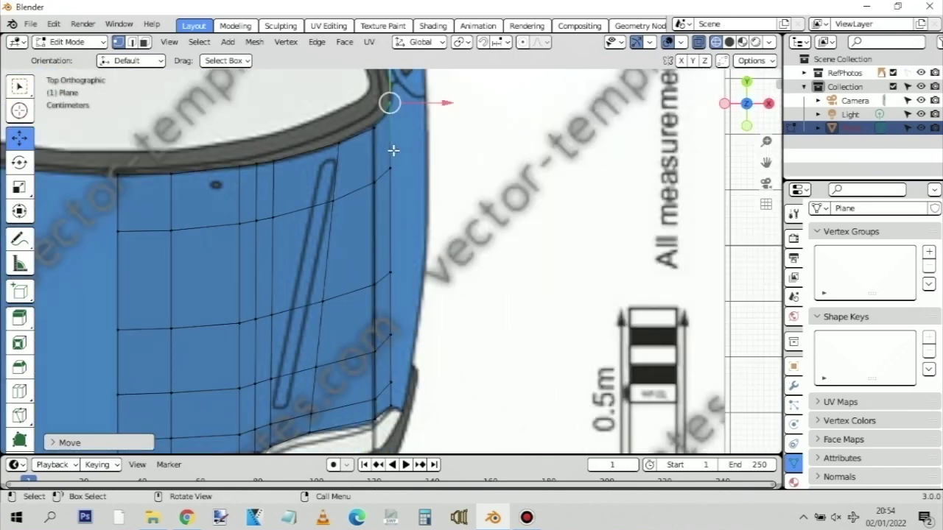
{"action": "key", "text": "KP_3"}
{"action": "key", "text": "KP_1"}
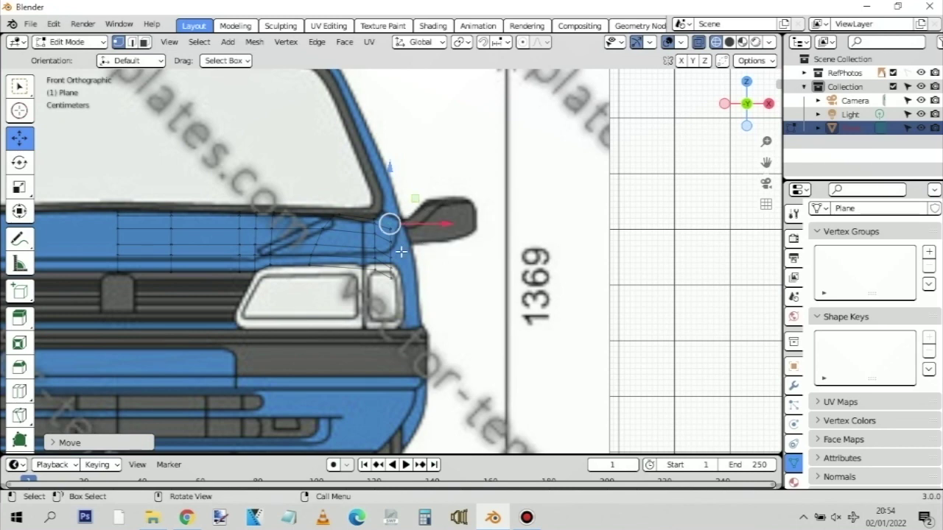
{"action": "scroll", "coordinate": [401, 252], "scroll_direction": "up", "scroll_amount": 4}
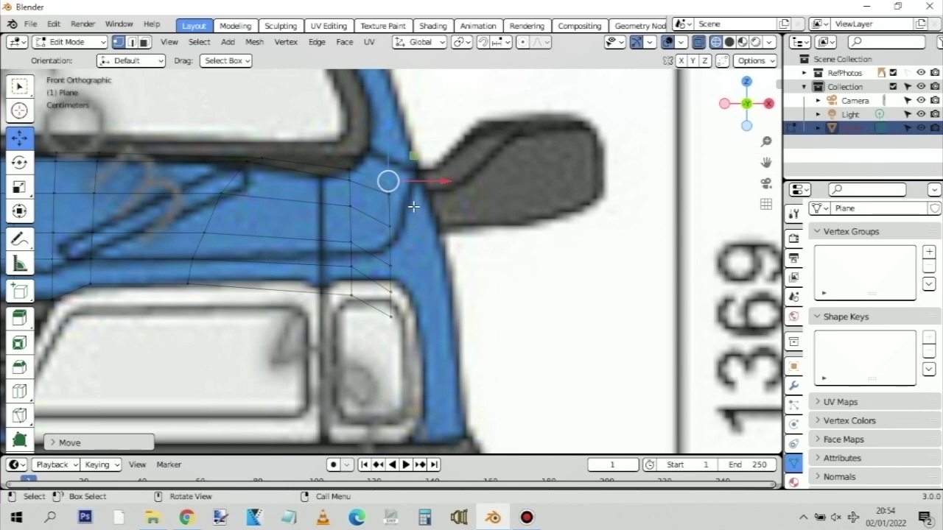
{"action": "key", "text": "KP_3"}
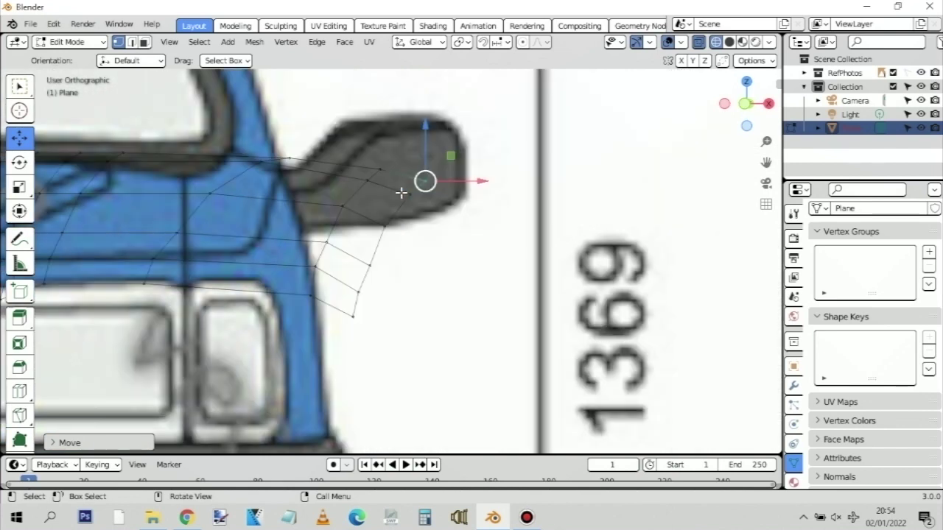
{"action": "scroll", "coordinate": [404, 191], "scroll_direction": "down", "scroll_amount": 4}
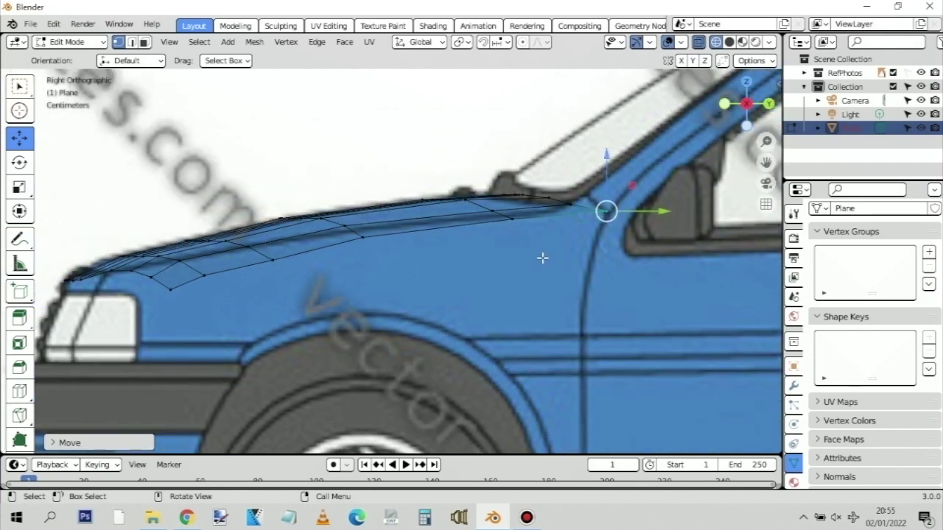
{"action": "key", "text": "KP_1"}
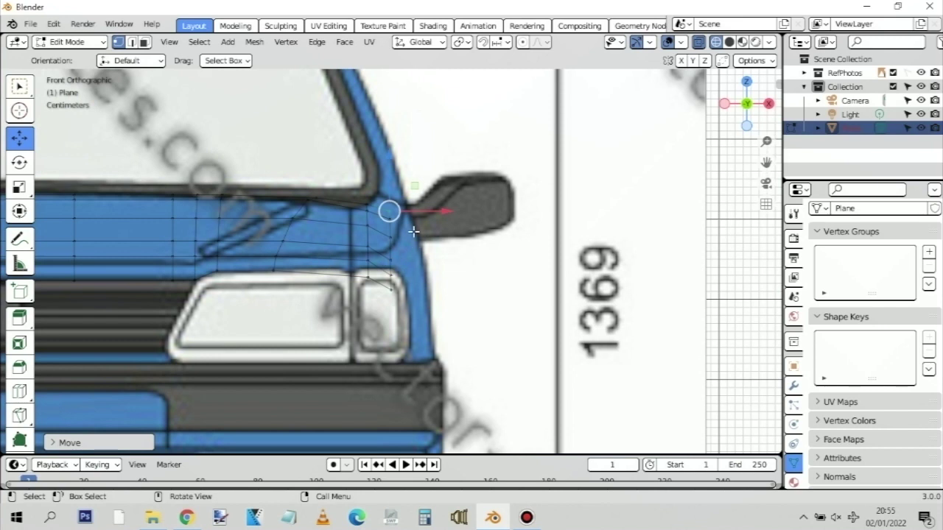
{"action": "key", "text": "ctrl+z"}
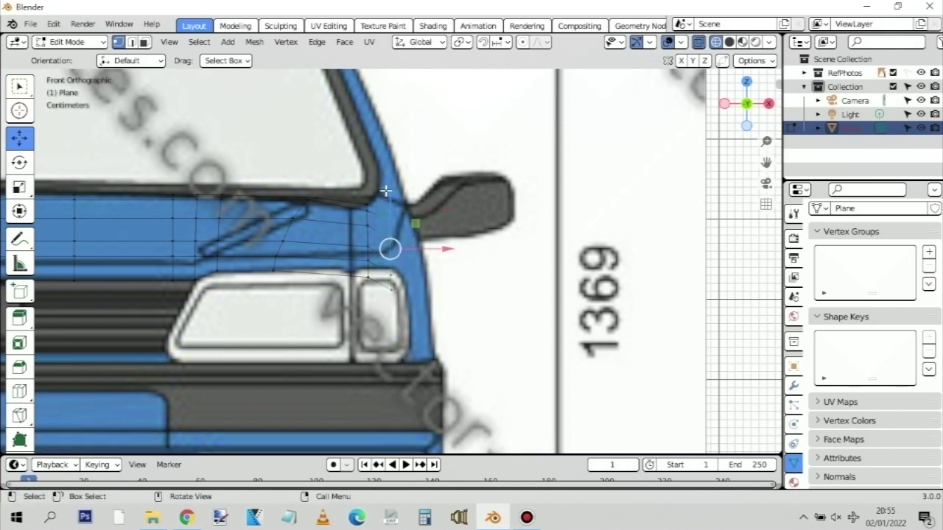
Try a vertical move of the corner vertex, undo it, and compare front and side views
{"action": "key", "text": "g"}
{"action": "key", "text": "z"}
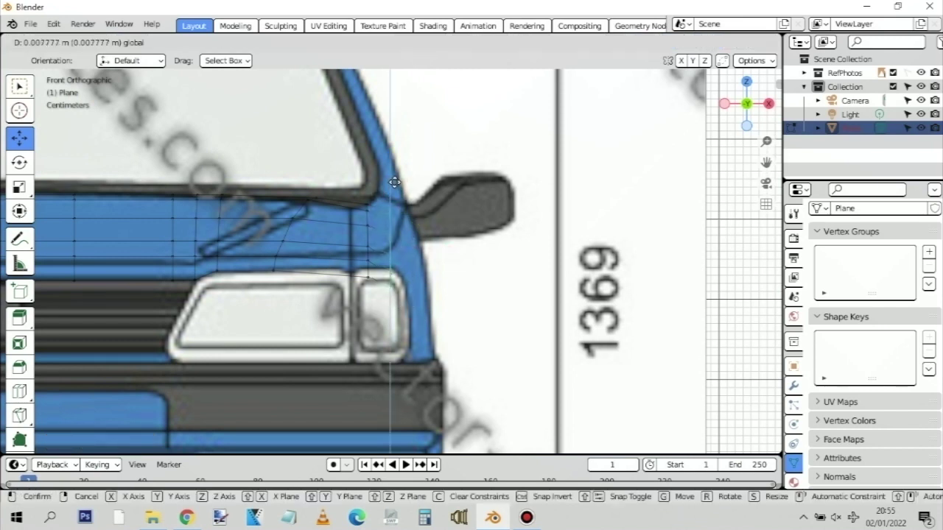
{"action": "left_click", "coordinate": [396, 181]}
{"action": "key", "text": "KP_3"}
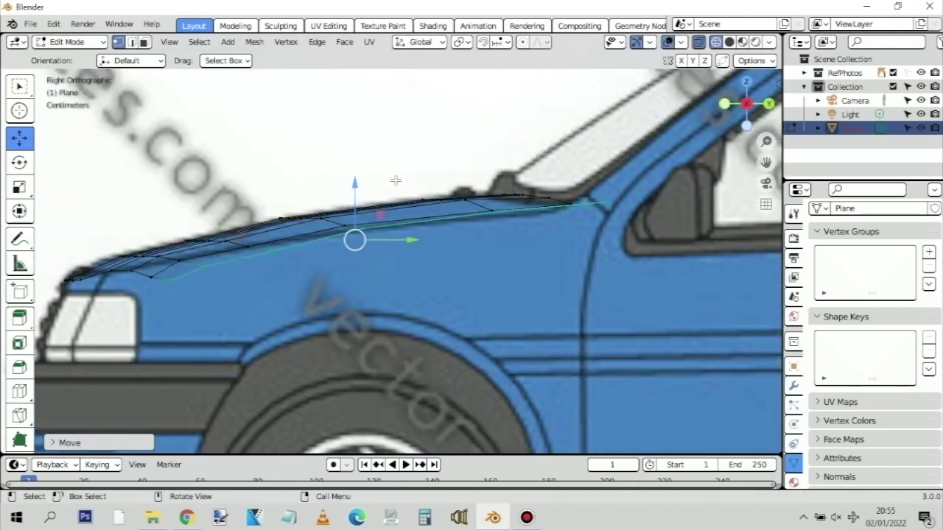
{"action": "key", "text": "ctrl+z"}
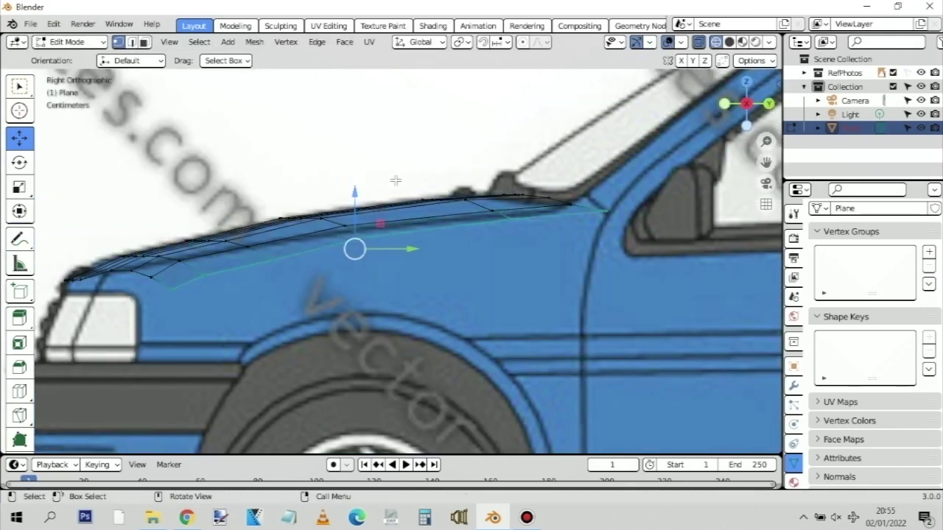
{"action": "key", "text": "KP_1"}
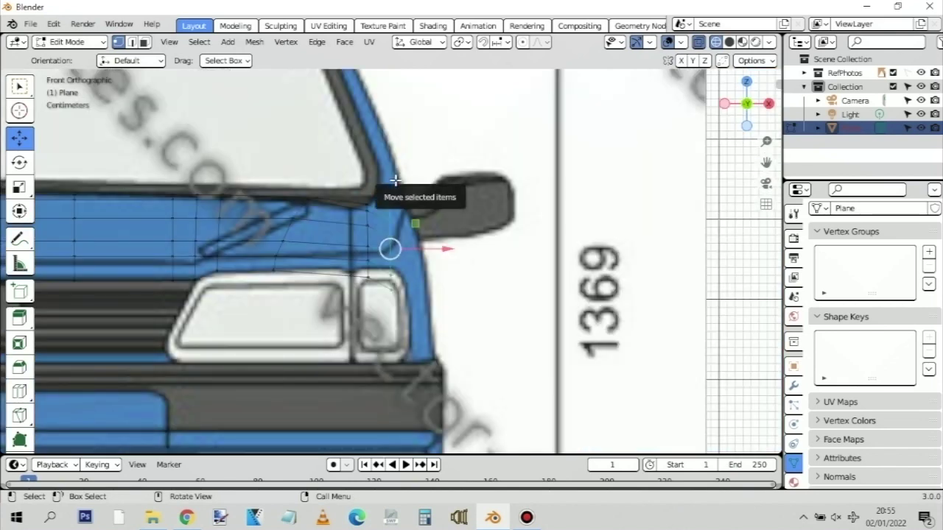
{"action": "key", "text": "KP_3"}
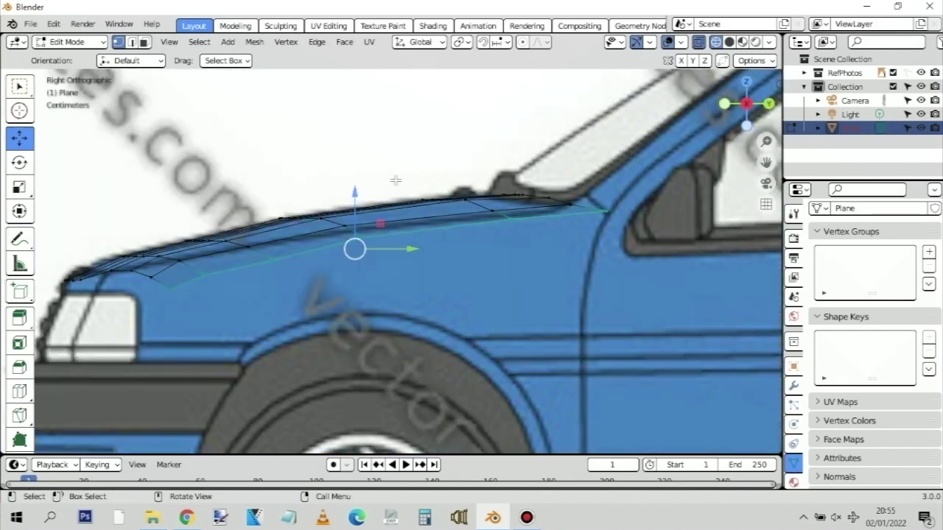
{"action": "key", "text": "KP_1"}
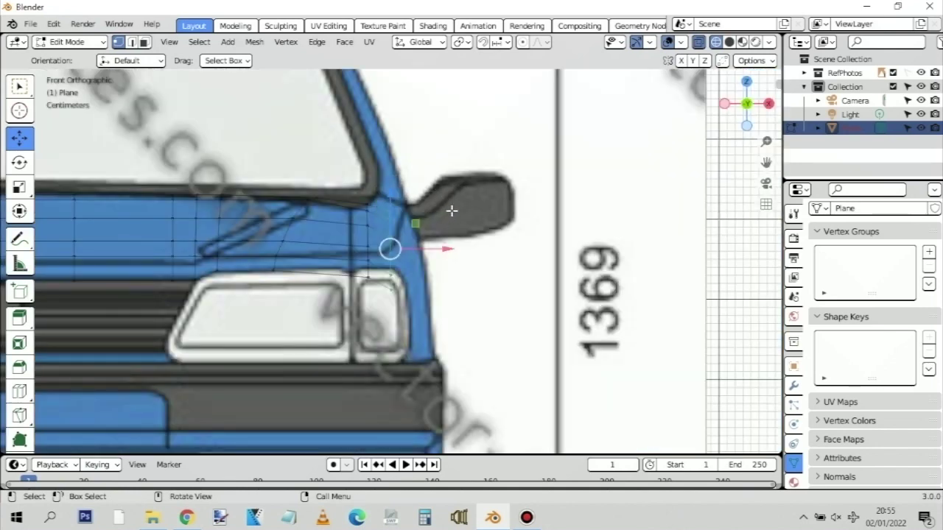
{"action": "key", "text": "KP_3"}
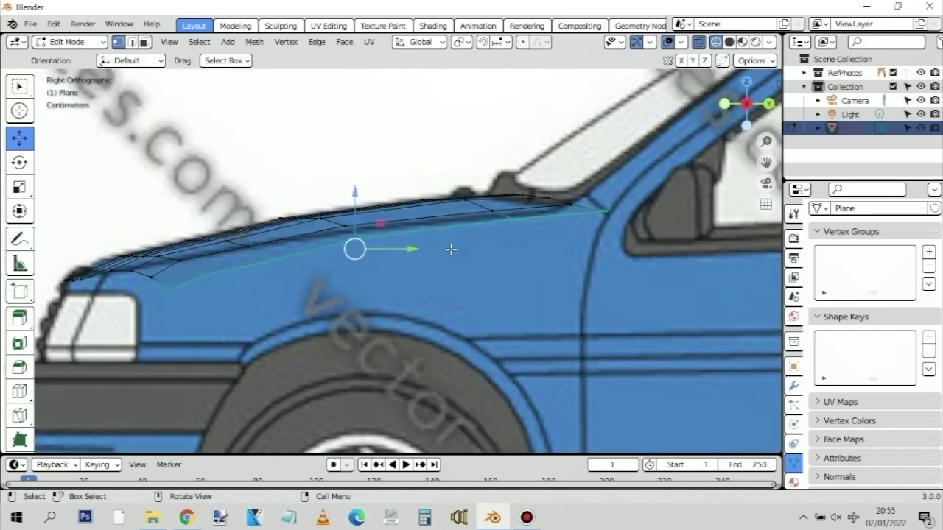
Extrude the fender edge down, shift it outward, and slide the rear vertex lengthwise
{"action": "key", "text": "e"}
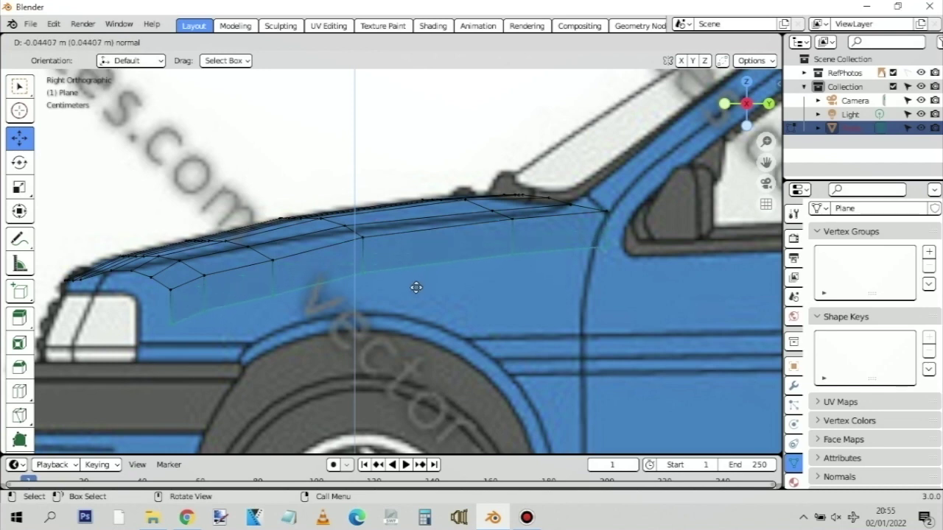
{"action": "left_click", "coordinate": [417, 287]}
{"action": "key", "text": "KP_1"}
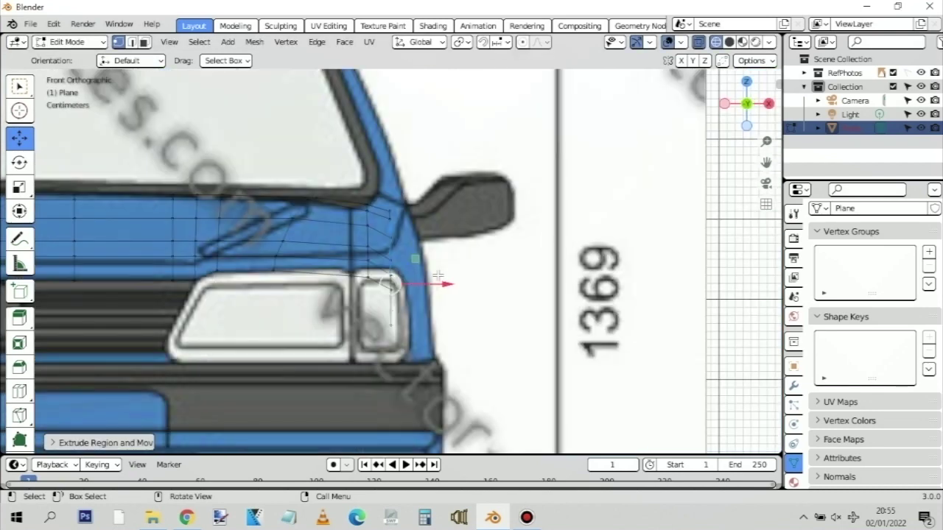
{"action": "left_click_drag", "start_coordinate": [442, 283], "coordinate": [480, 278]}
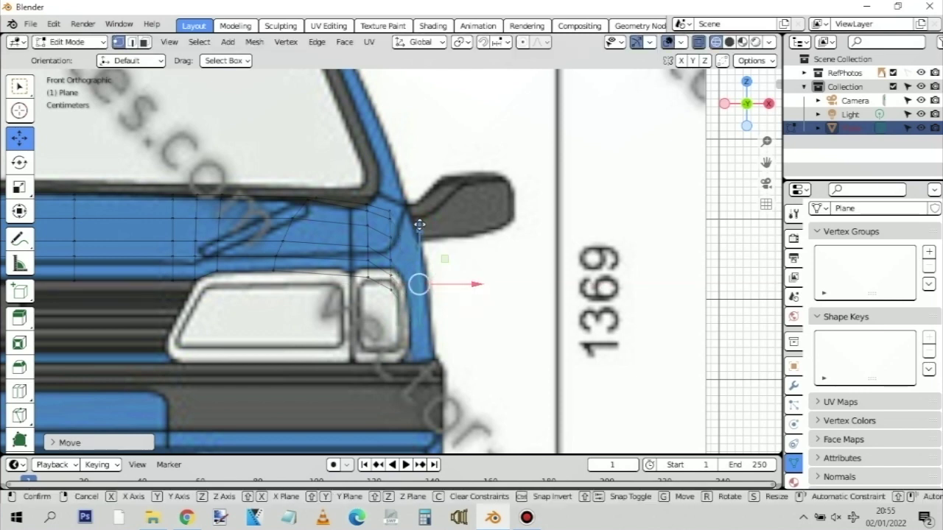
{"action": "left_click_drag", "start_coordinate": [420, 225], "coordinate": [420, 222]}
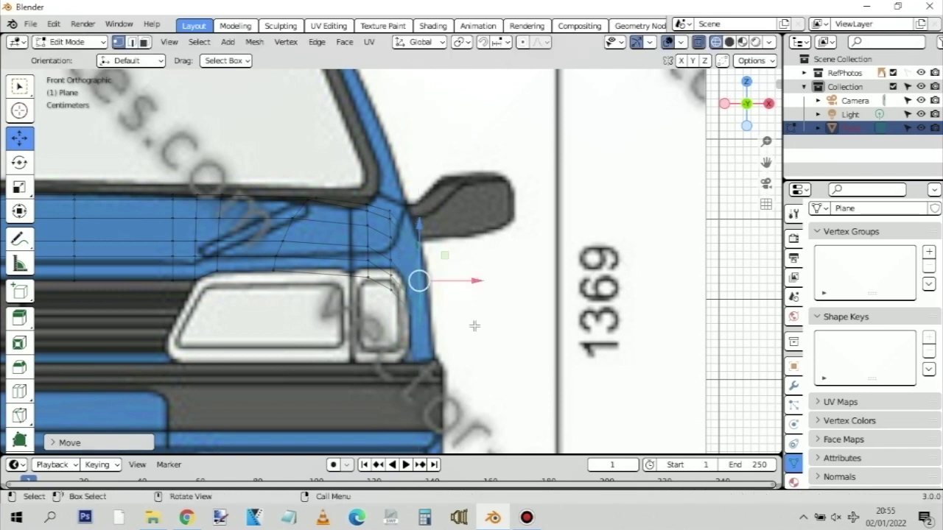
{"action": "key", "text": "KP_3"}
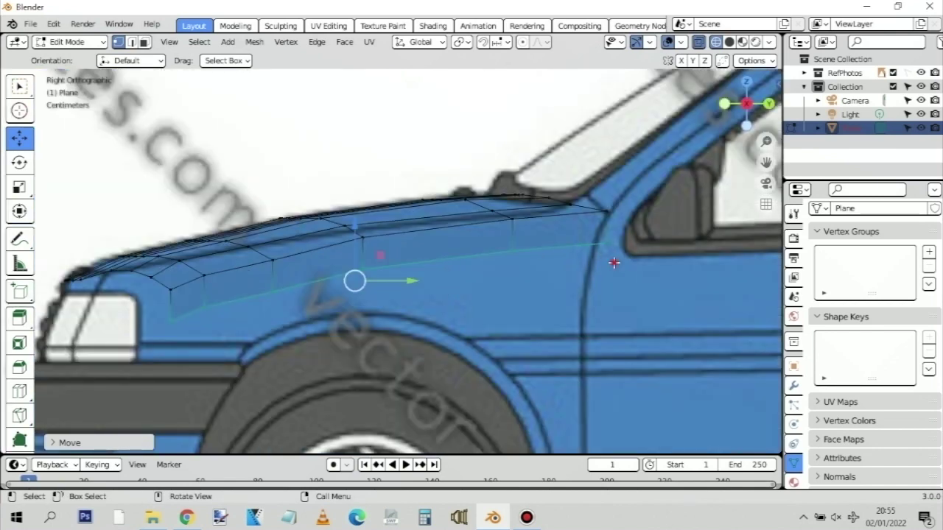
{"action": "left_click", "coordinate": [605, 243]}
{"action": "left_click_drag", "start_coordinate": [657, 243], "coordinate": [646, 245]}
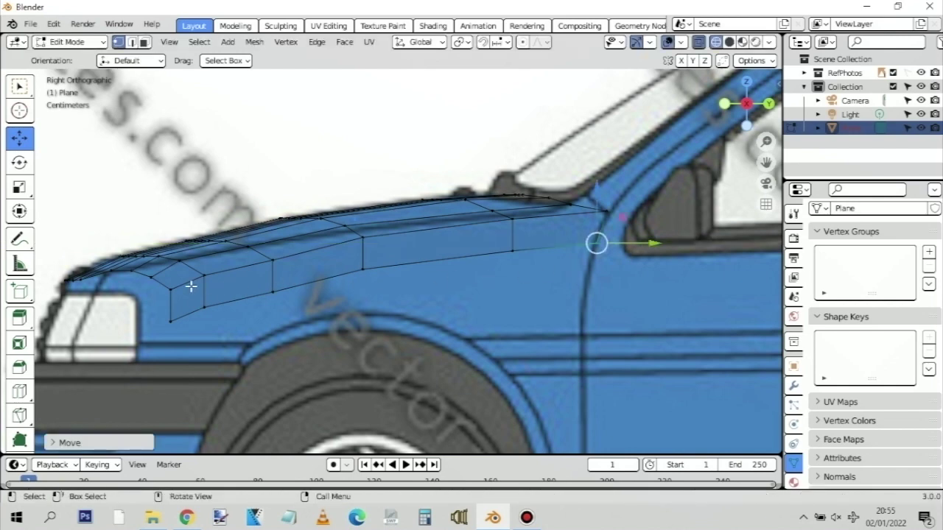
{"action": "key", "text": "KP_1"}
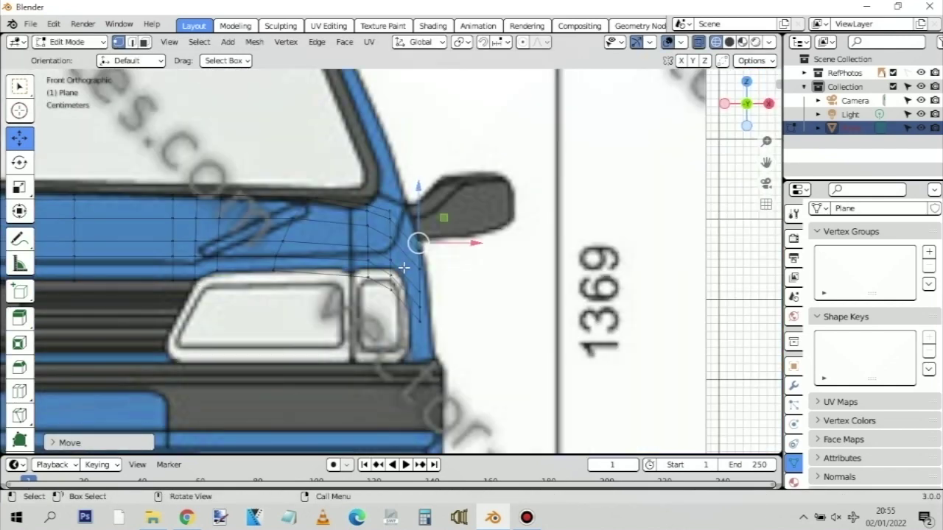
Add and place a new edge loop through the fender strip
{"action": "key", "text": "ctrl+r"}
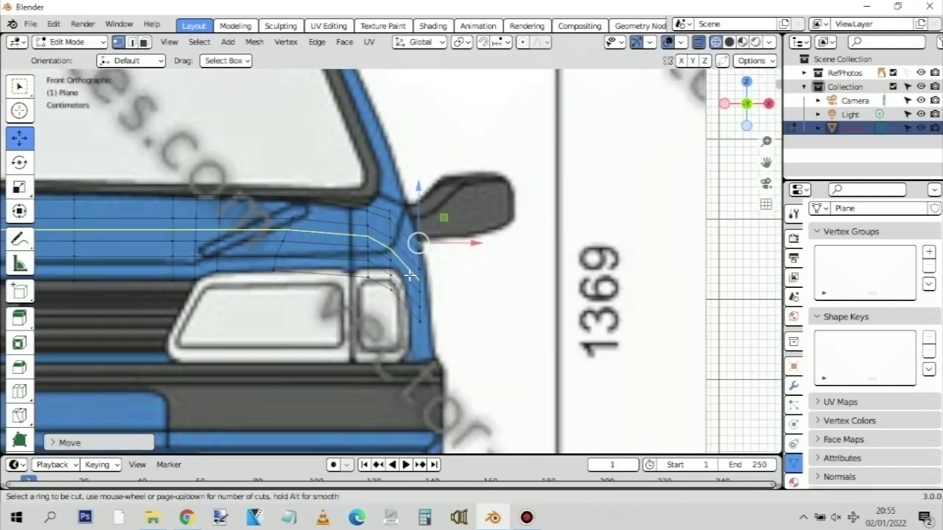
{"action": "left_click", "coordinate": [399, 274]}
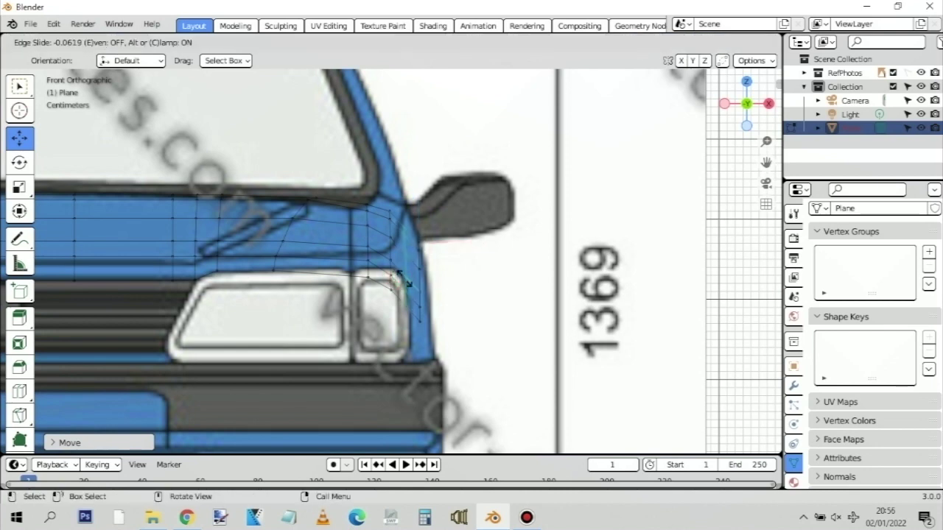
{"action": "left_click", "coordinate": [402, 277]}
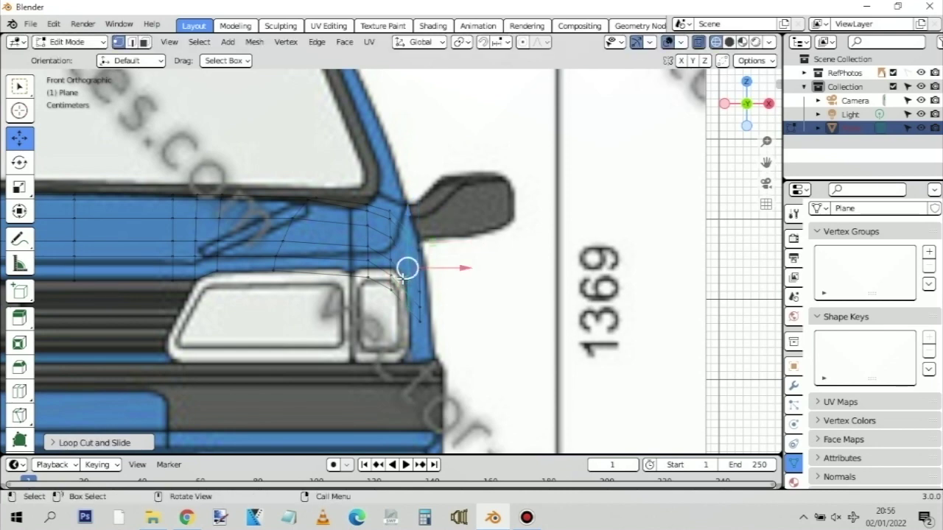
{"action": "key", "text": "KP_3"}
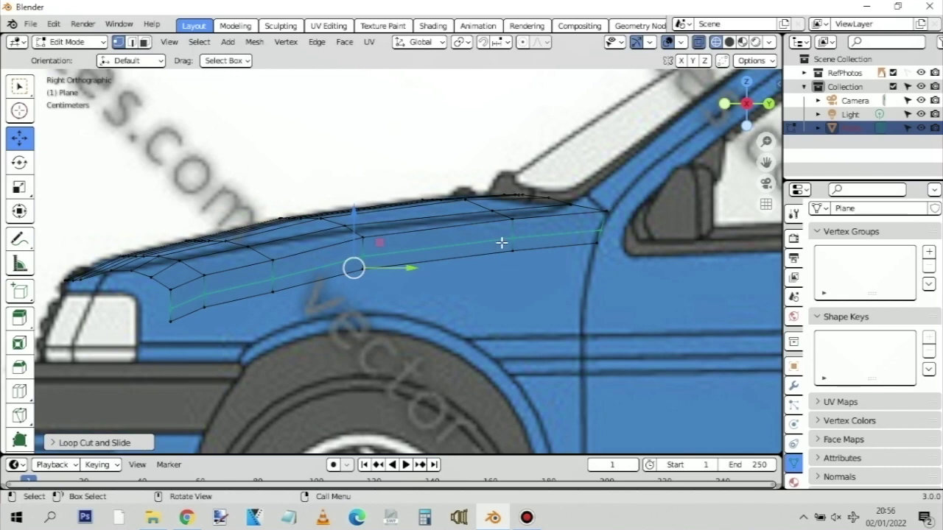
{"action": "key", "text": "KP_1"}
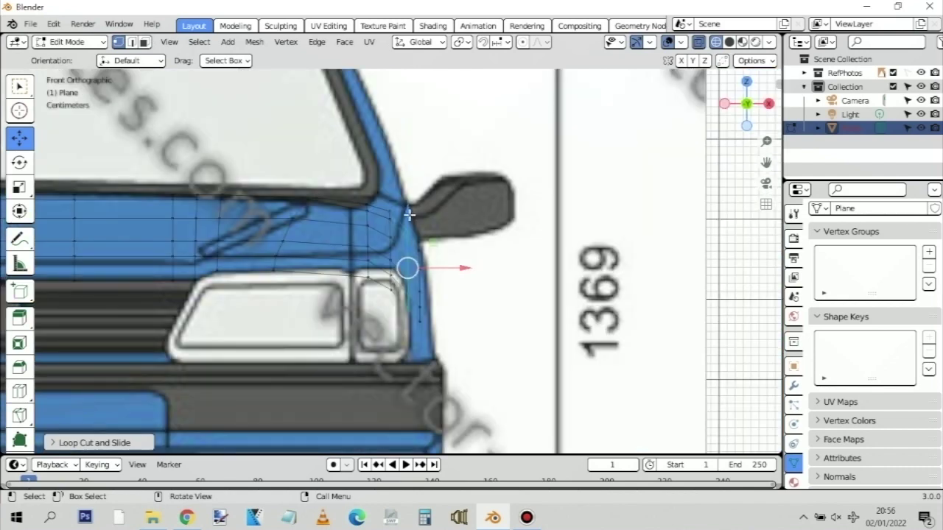
Raise the loop's outer vertices along Z to the front-view outline below the mirror
{"action": "left_click_drag", "start_coordinate": [409, 214], "coordinate": [412, 202]}
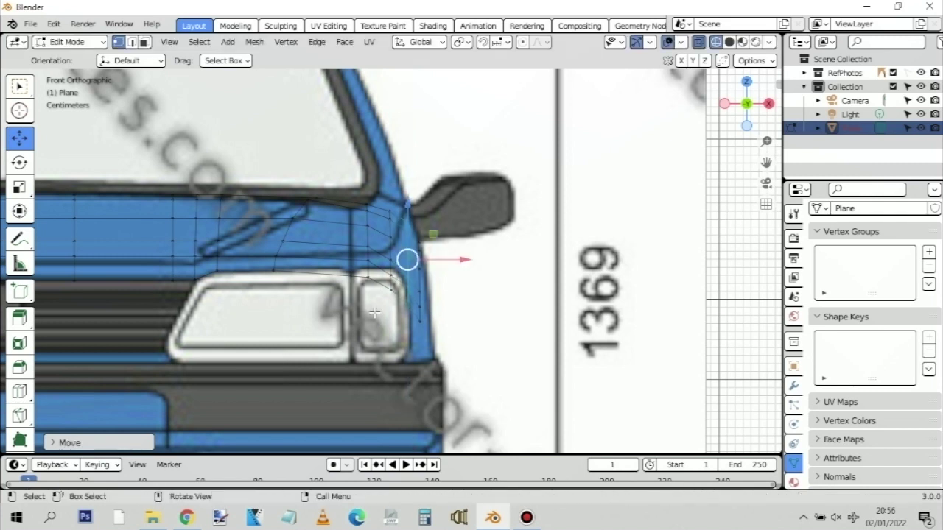
{"action": "left_click_drag", "start_coordinate": [380, 303], "coordinate": [390, 191]}
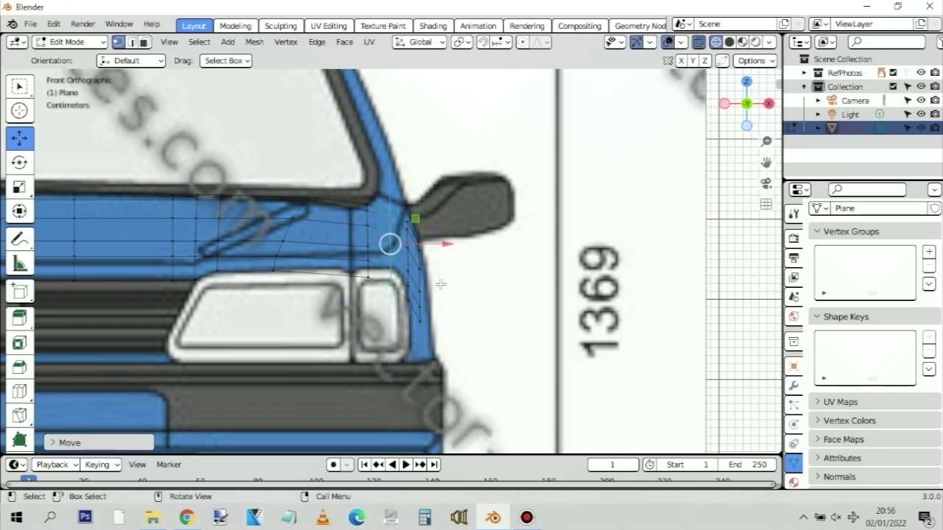
{"action": "key", "text": "KP_3"}
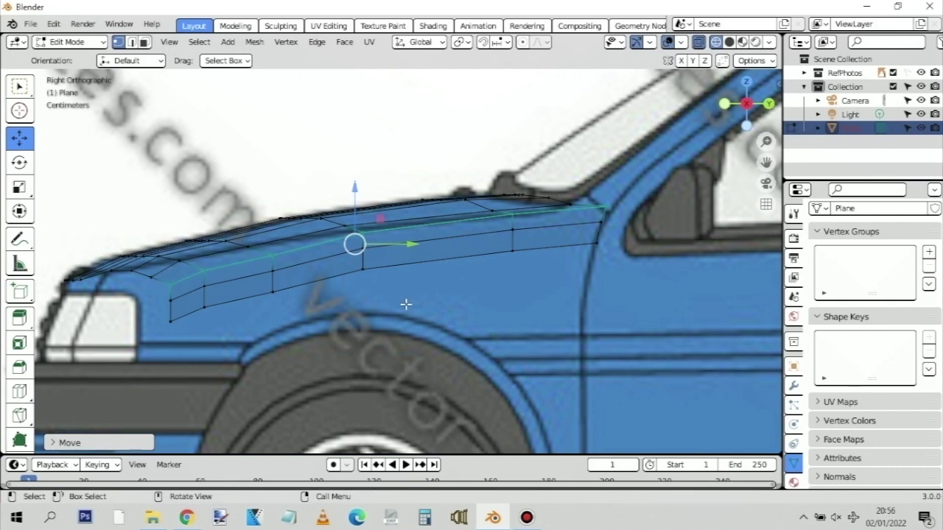
{"action": "key", "text": "KP_7"}
In top view, pull the outer column's top vertex to the windscreen base
{"action": "scroll", "coordinate": [434, 286], "scroll_direction": "down", "scroll_amount": 3}
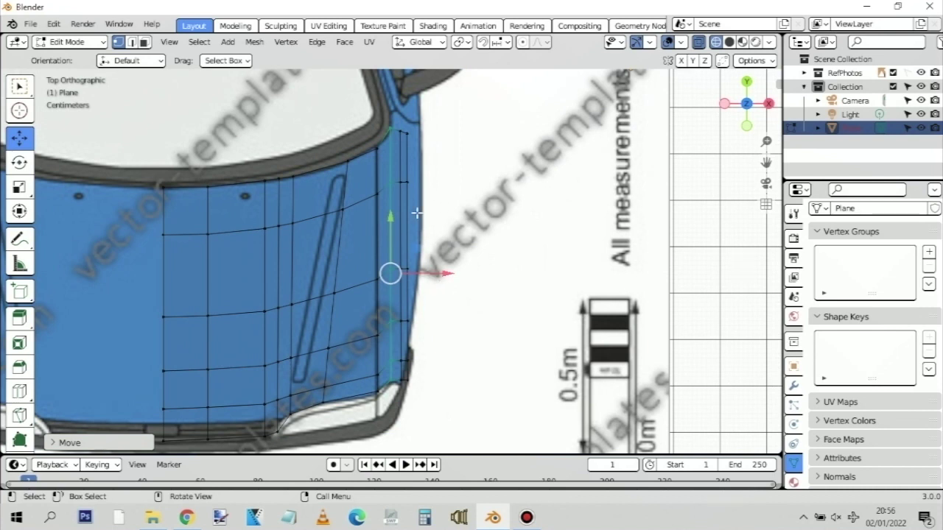
{"action": "left_click", "coordinate": [390, 125]}
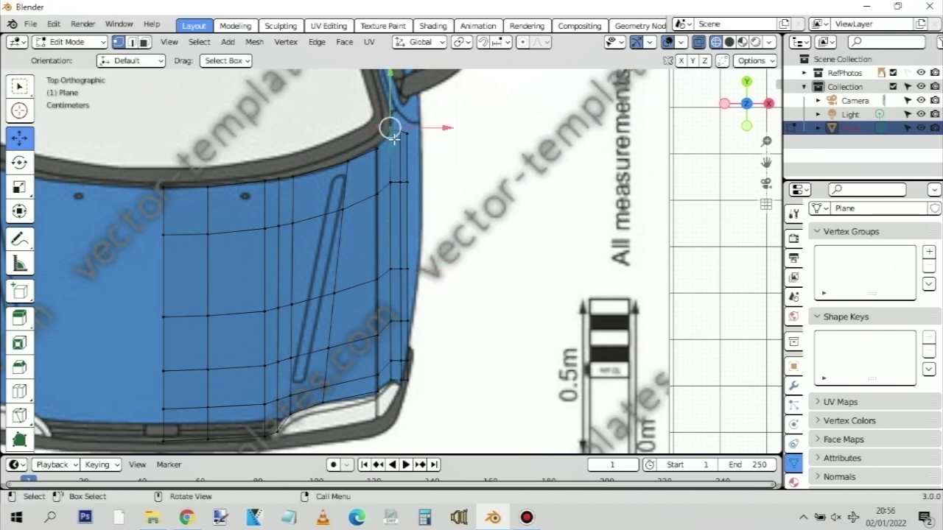
{"action": "mouse_move", "coordinate": [390, 127]}
{"action": "left_mouse_down"}
{"action": "mouse_move", "coordinate": [390, 96]}
{"action": "mouse_move", "coordinate": [396, 137]}
{"action": "left_mouse_up"}
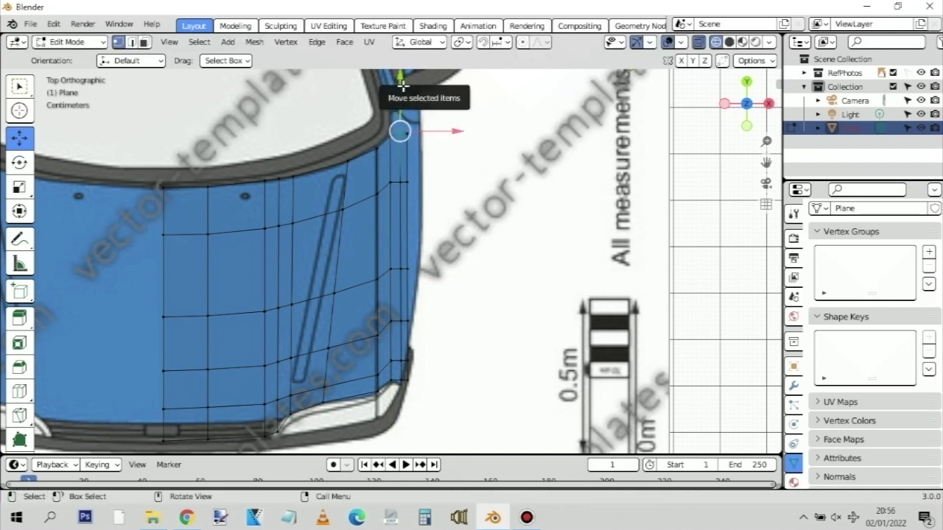
{"action": "key", "text": "g"}
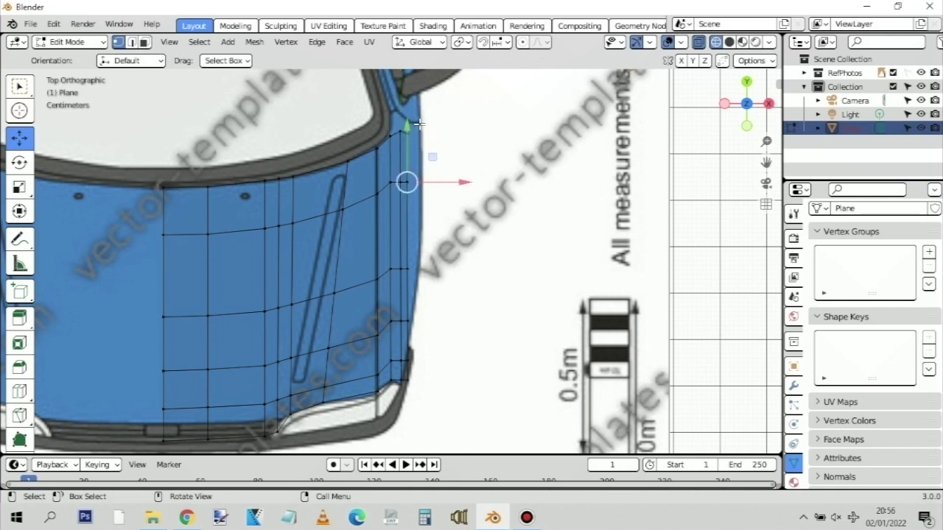
{"action": "left_click", "coordinate": [435, 165]}
{"action": "left_click", "coordinate": [472, 211]}
Select the rear and lower-edge vertices of the fender in side view
{"action": "key", "text": "KP_3"}
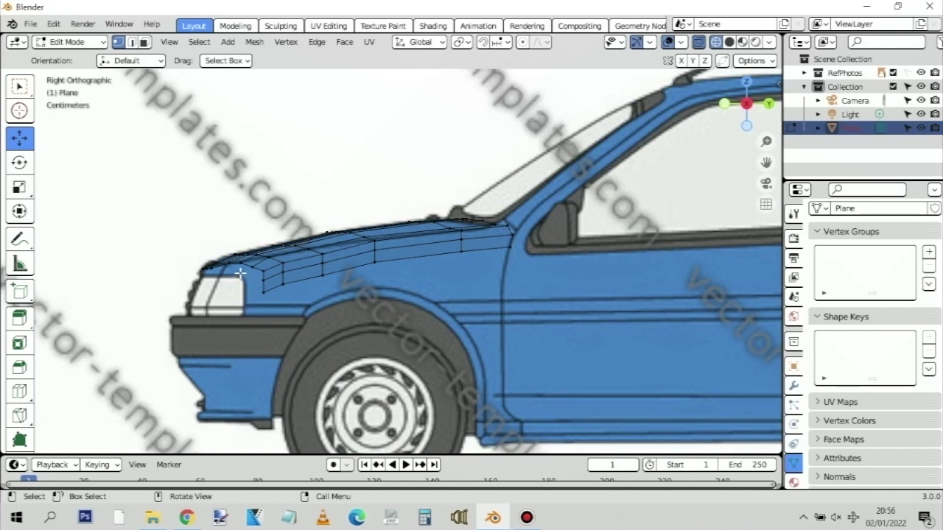
{"action": "key", "text": "KP_1"}
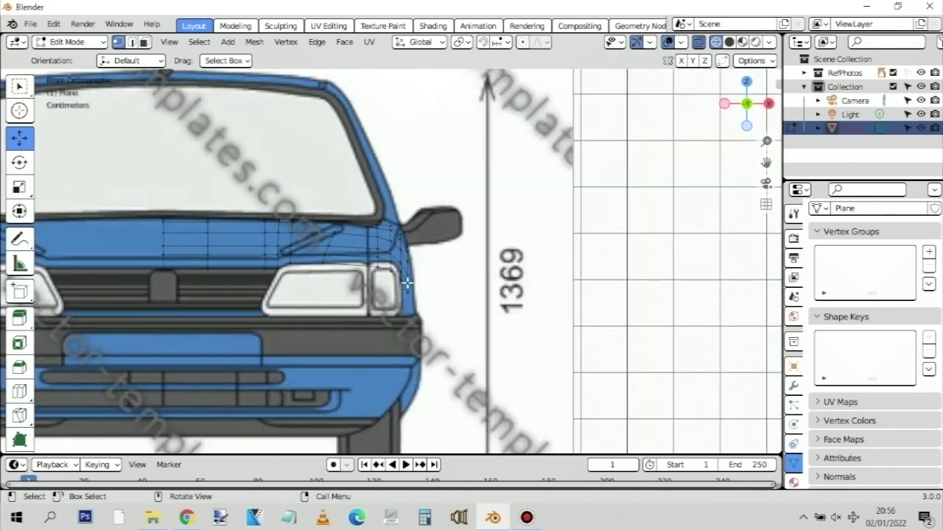
{"action": "scroll", "coordinate": [402, 284], "scroll_direction": "up", "scroll_amount": 5}
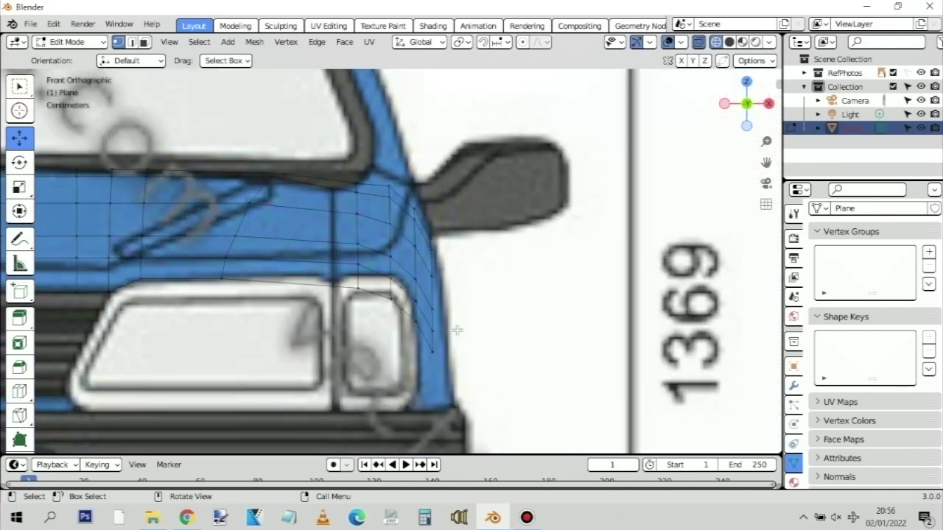
{"action": "key", "text": "KP_3"}
{"action": "scroll", "coordinate": [462, 320], "scroll_direction": "down", "scroll_amount": 3}
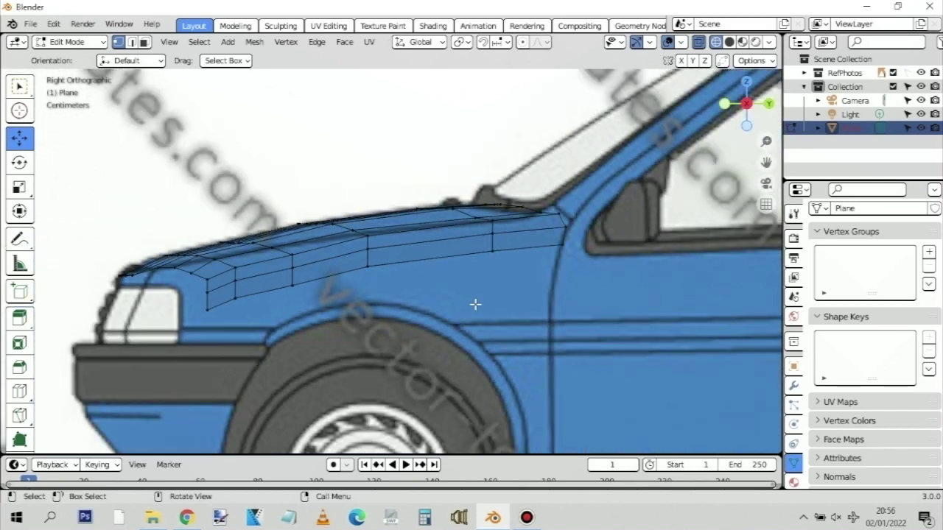
{"action": "left_click_drag", "start_coordinate": [572, 263], "coordinate": [457, 242]}
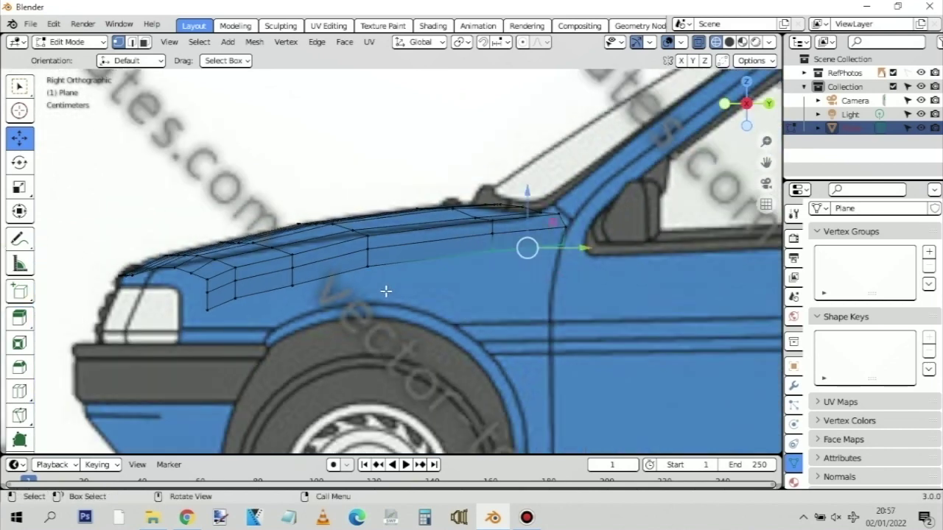
{"action": "left_click", "coordinate": [308, 289], "text": "shift"}
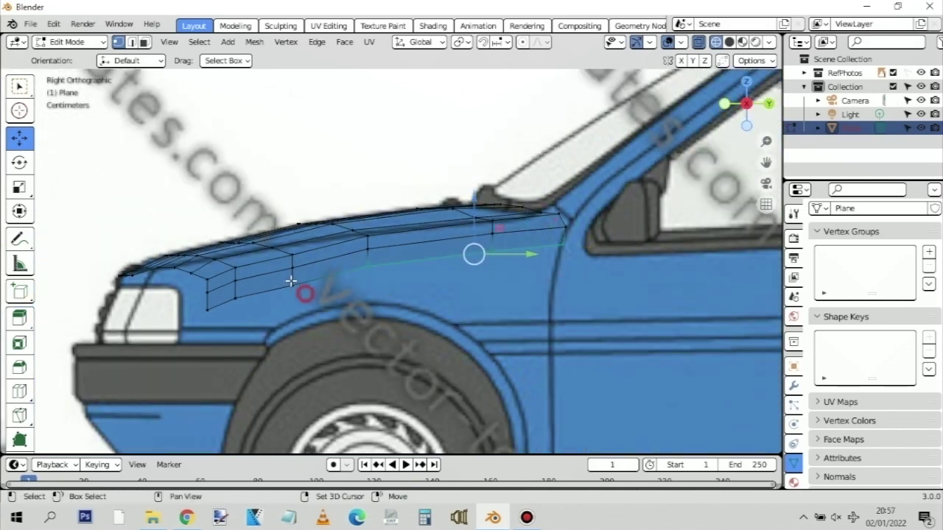
{"action": "left_click", "coordinate": [247, 307], "text": "shift"}
{"action": "left_click", "coordinate": [189, 319], "text": "shift"}
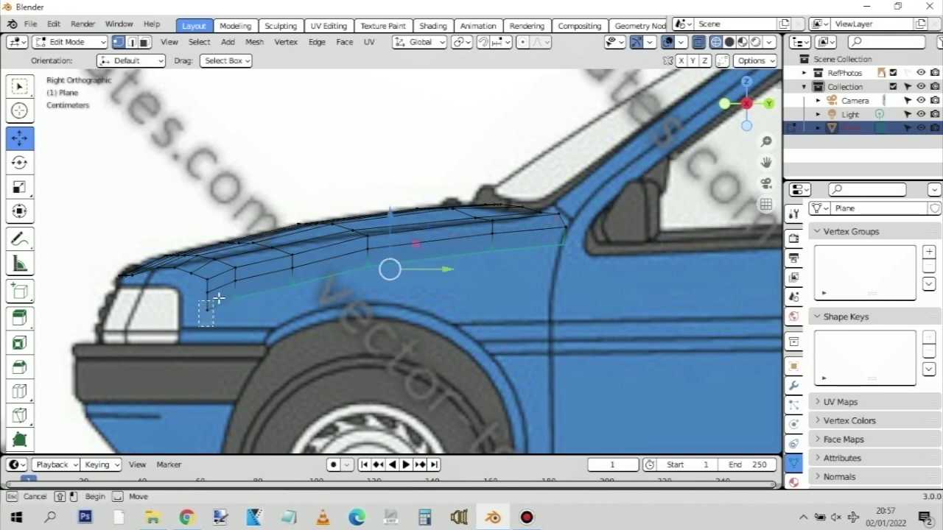
Add the front lower vertex and push the lower edge down toward the wheel arch
{"action": "left_click", "coordinate": [210, 298], "text": "shift"}
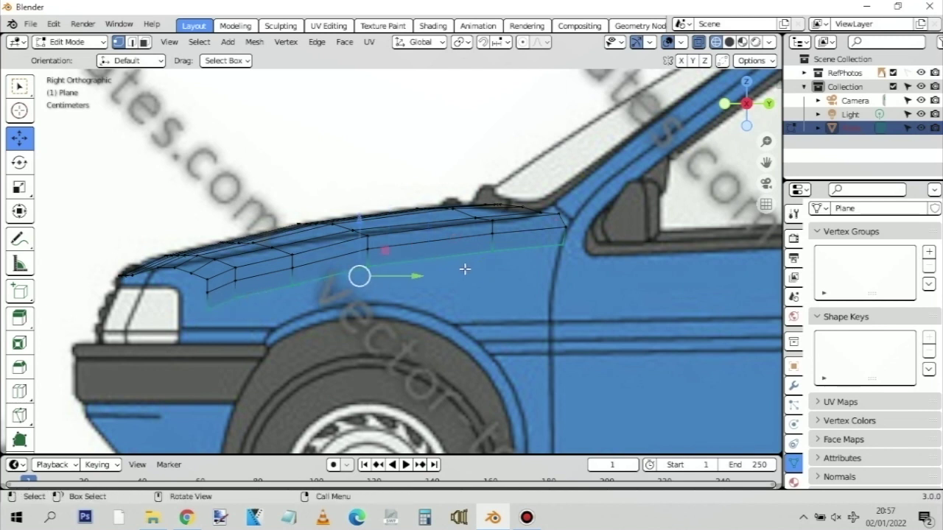
{"action": "key", "text": "g"}
{"action": "key", "text": "z"}
{"action": "key", "text": "z"}
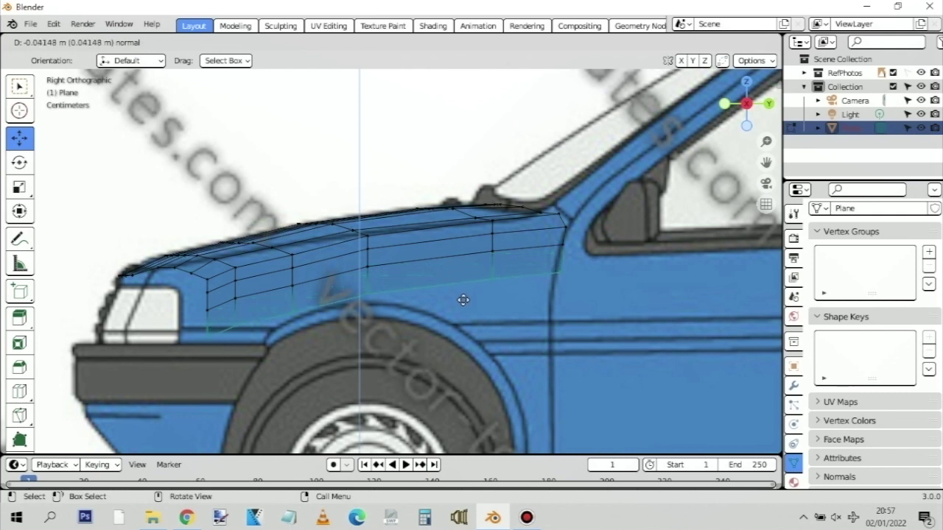
{"action": "left_click", "coordinate": [462, 301]}
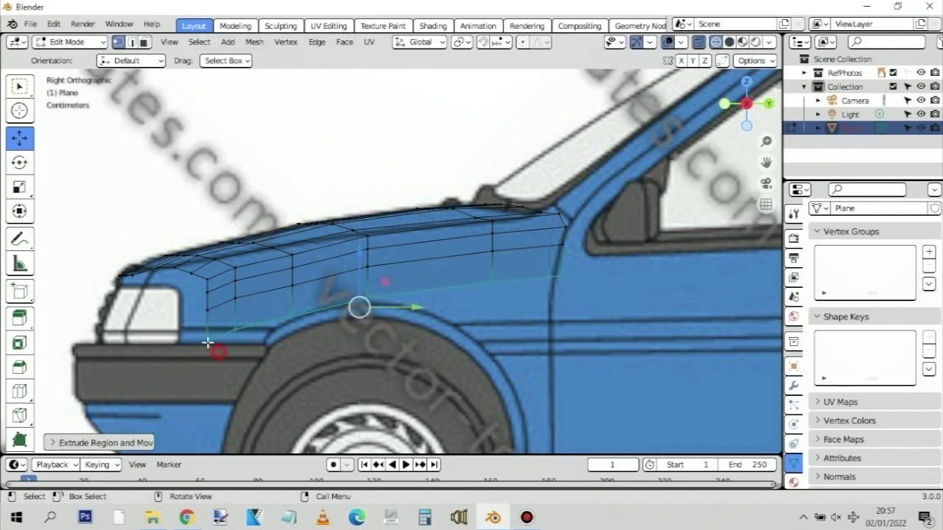
Set the heights of the new row's front and rear vertices, sliding the rear one lengthwise
{"action": "key", "text": "b"}
{"action": "left_click", "coordinate": [206, 288]}
{"action": "key", "text": "g"}
{"action": "key", "text": "z"}
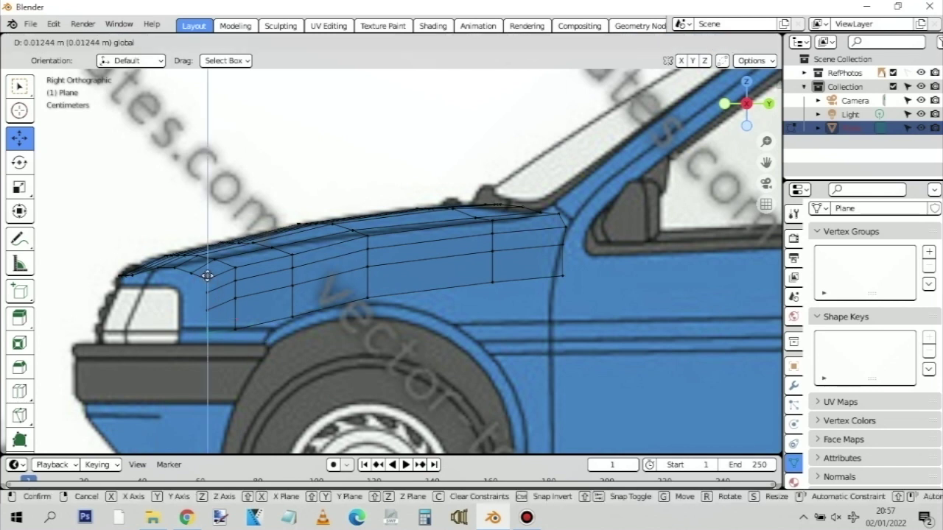
{"action": "left_click", "coordinate": [245, 285]}
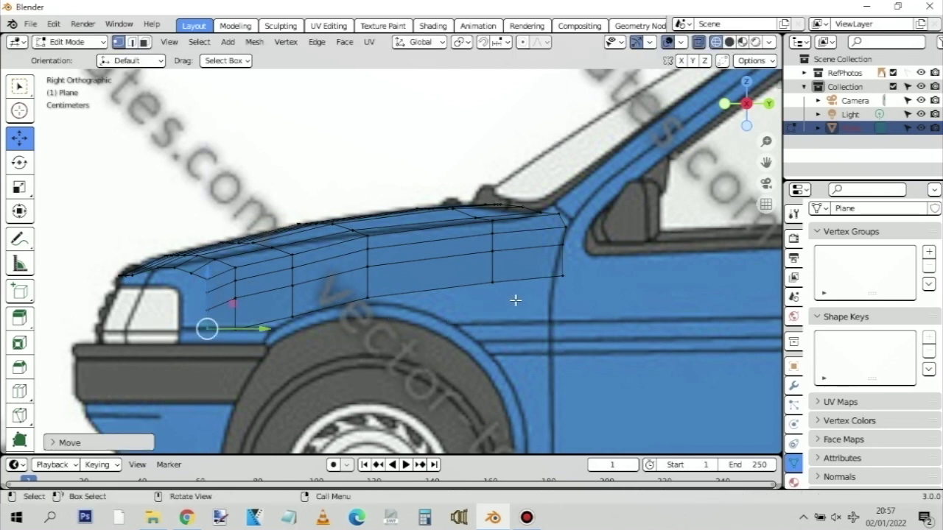
{"action": "left_click", "coordinate": [562, 276]}
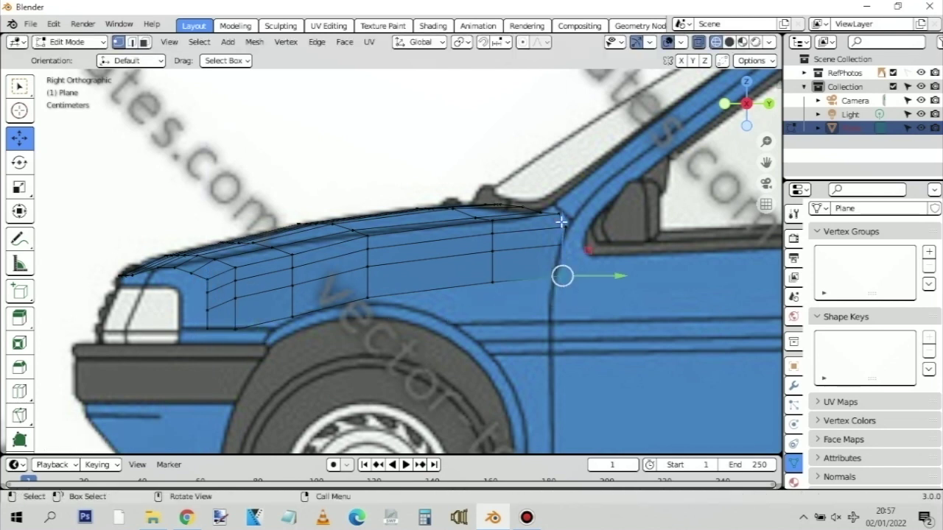
{"action": "key", "text": "g"}
{"action": "key", "text": "z"}
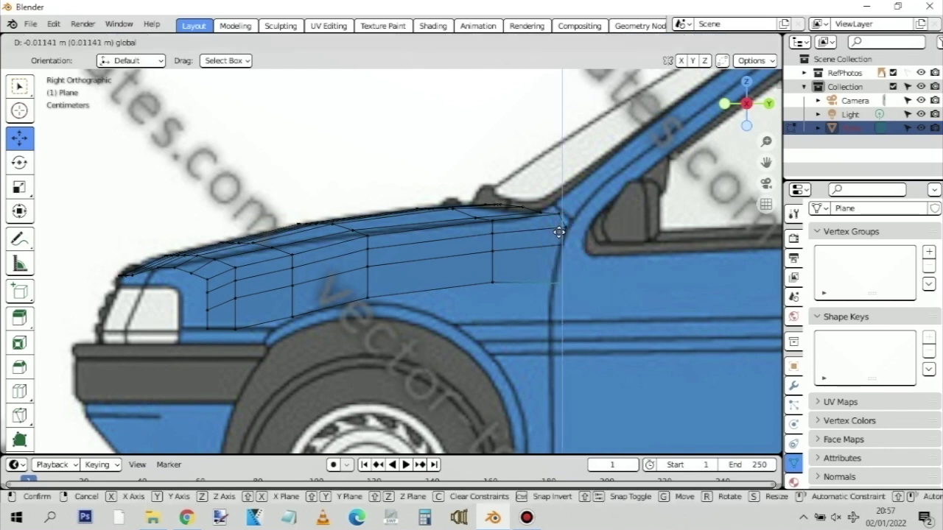
{"action": "left_click", "coordinate": [559, 233]}
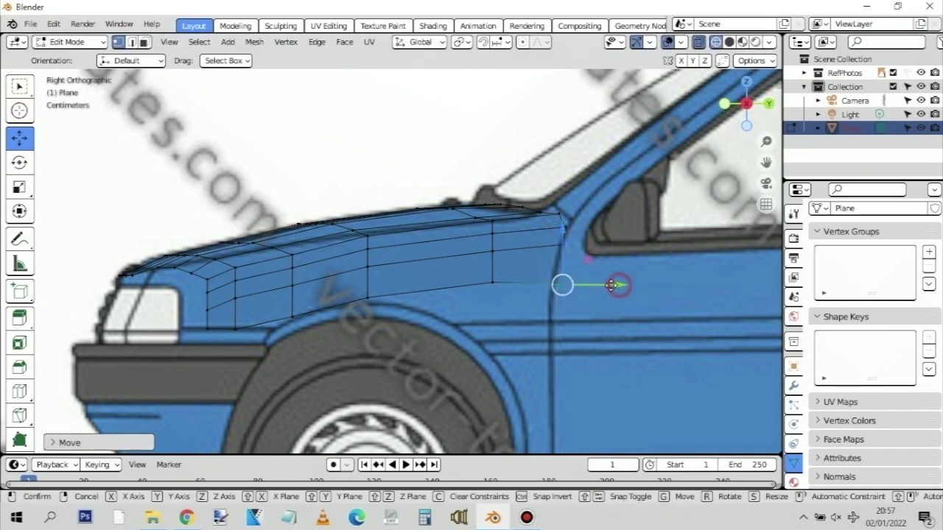
{"action": "left_click_drag", "start_coordinate": [614, 283], "coordinate": [552, 283]}
{"action": "left_click", "coordinate": [491, 281]}
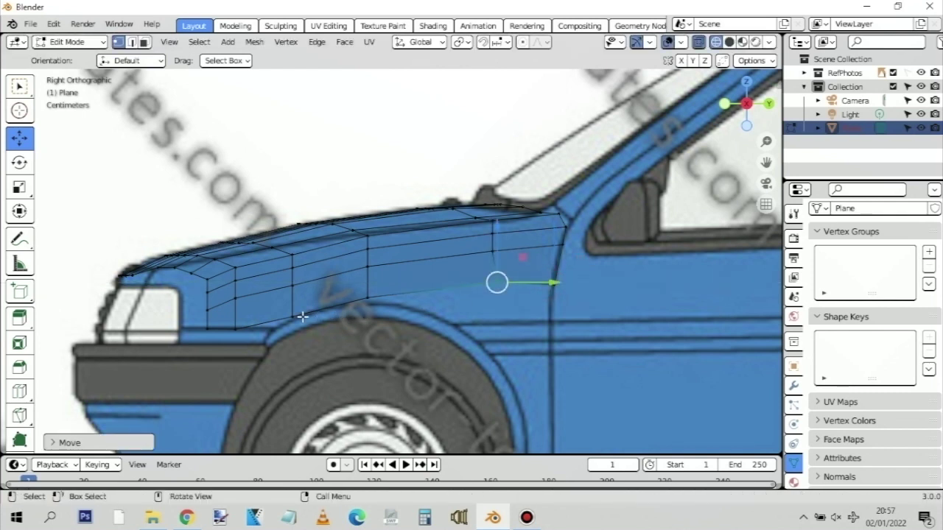
Select the whole lower edge and push it about 11 mm sideways in front view
{"action": "key", "text": "KP_1"}
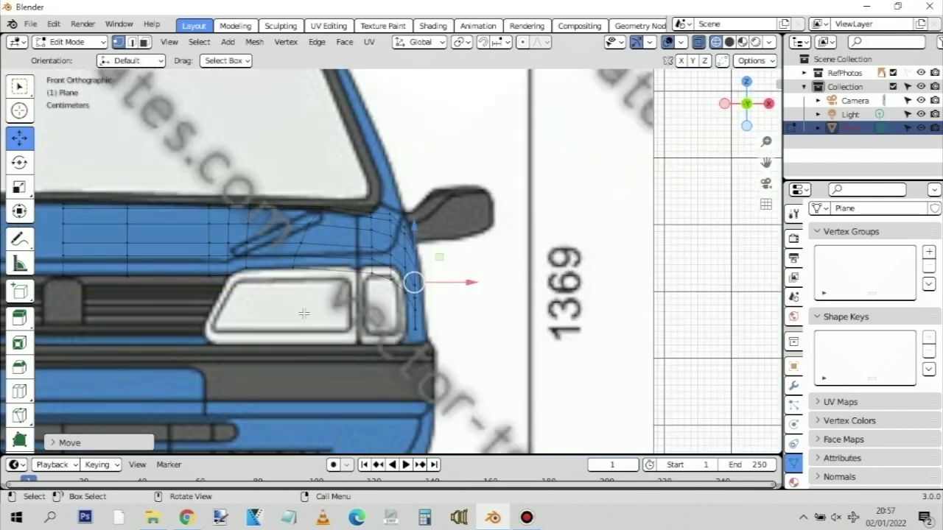
{"action": "key", "text": "KP_3"}
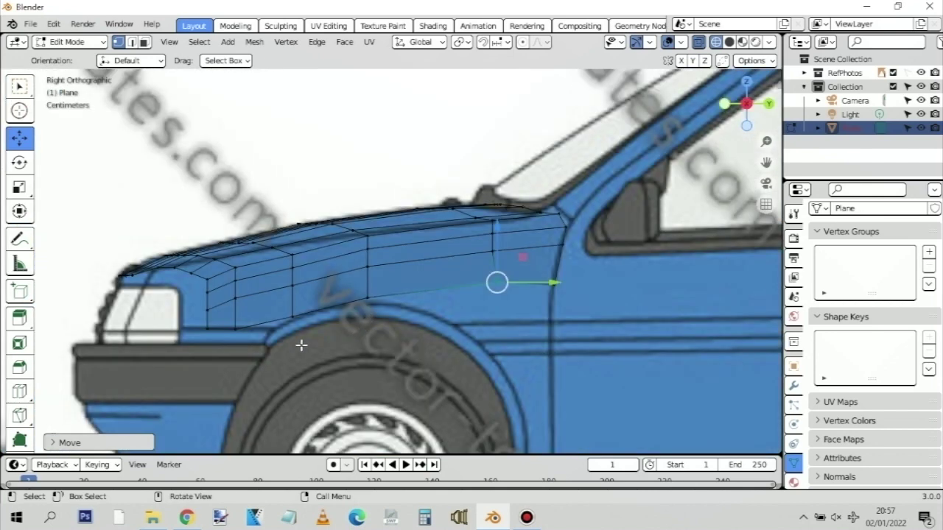
{"action": "left_click_drag", "start_coordinate": [201, 320], "coordinate": [288, 336]}
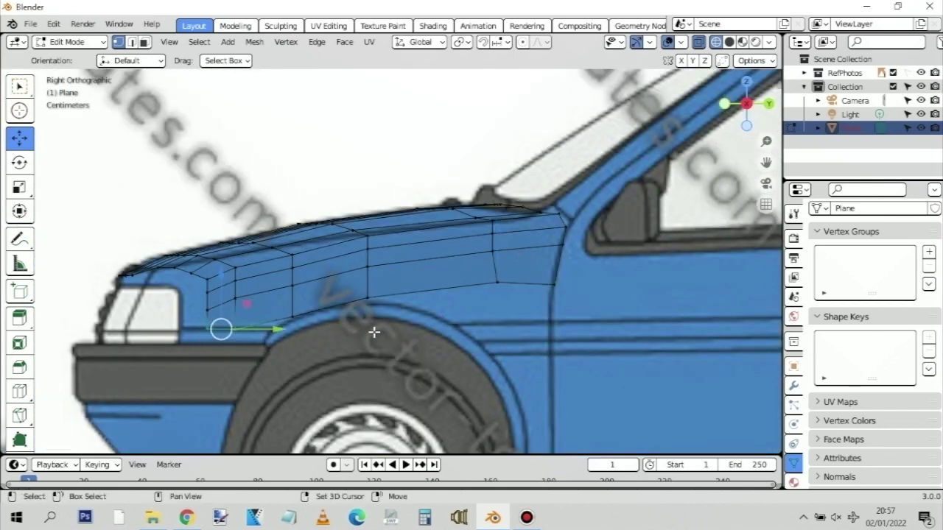
{"action": "left_click_drag", "start_coordinate": [393, 322], "coordinate": [275, 292]}
{"action": "left_click_drag", "start_coordinate": [468, 305], "coordinate": [585, 279], "text": "shift"}
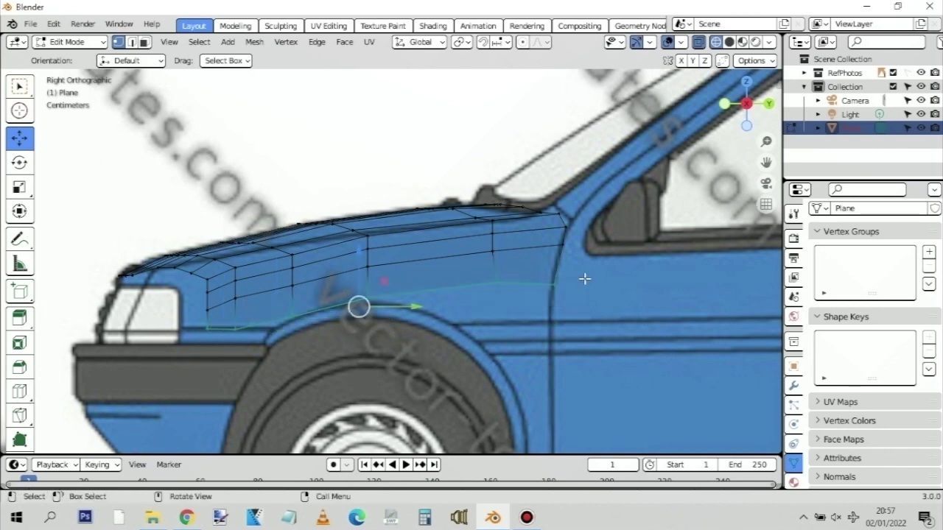
{"action": "key", "text": "KP_1"}
{"action": "left_click_drag", "start_coordinate": [474, 307], "coordinate": [485, 309]}
{"action": "key", "text": "KP_3"}
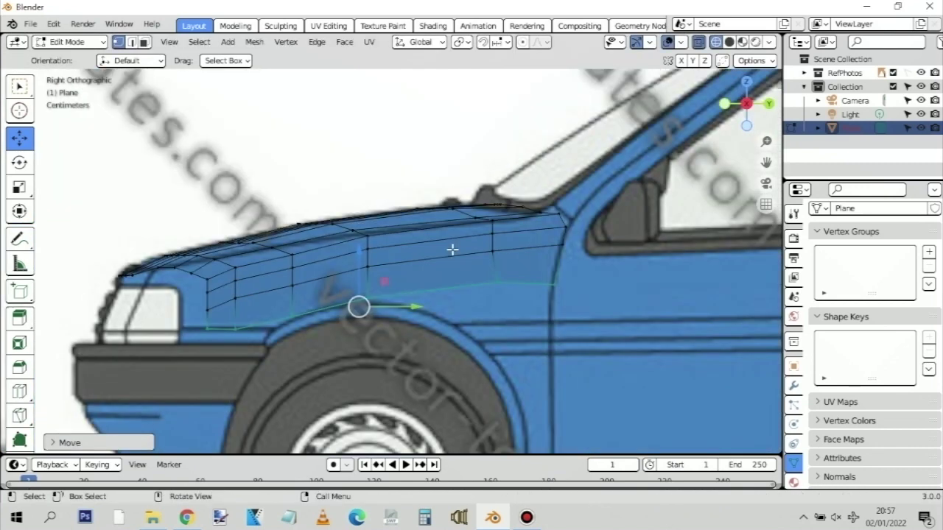
Move a rear lower-edge vertex vertically and lengthwise onto the wheel-arch line
{"action": "scroll", "coordinate": [245, 328], "scroll_direction": "up", "scroll_amount": 3}
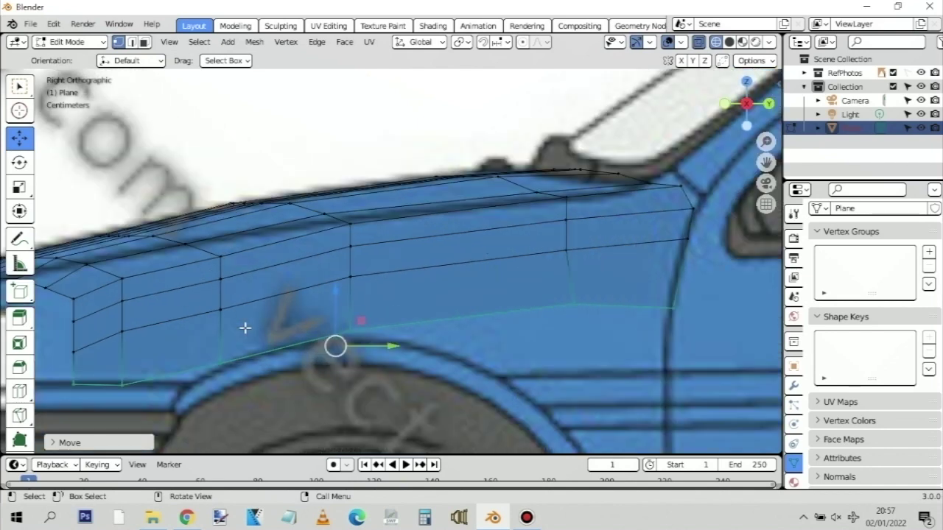
{"action": "scroll", "coordinate": [556, 308], "scroll_direction": "down", "scroll_amount": 1}
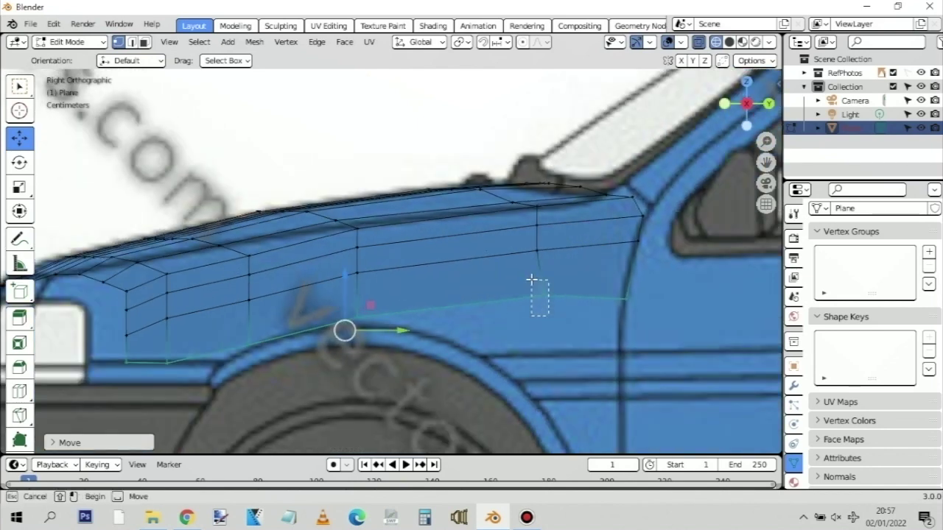
{"action": "left_click", "coordinate": [536, 278]}
{"action": "key", "text": "g"}
{"action": "key", "text": "z"}
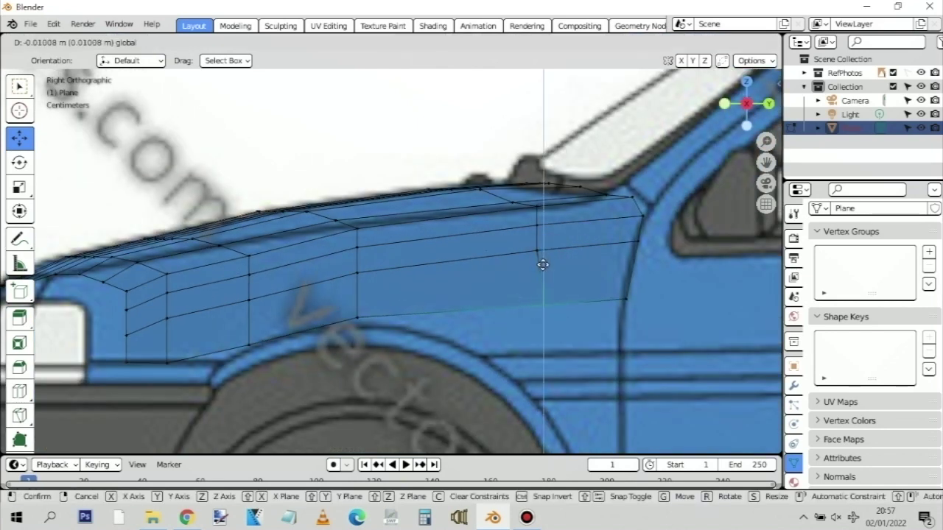
{"action": "left_click", "coordinate": [543, 263]}
{"action": "left_click_drag", "start_coordinate": [601, 307], "coordinate": [535, 310]}
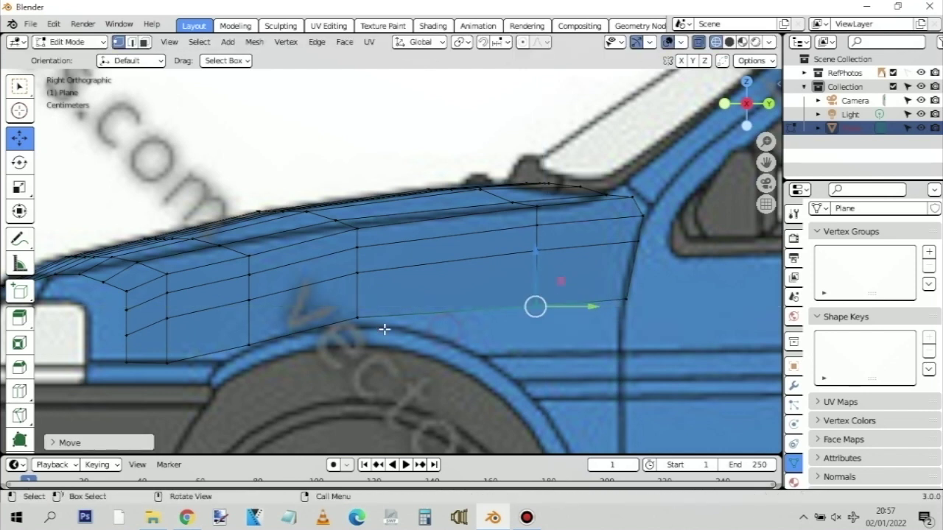
Drop the front lower vertices onto the arch line and place a vertical loop near the fender front
{"action": "left_click_drag", "start_coordinate": [386, 328], "coordinate": [355, 274]}
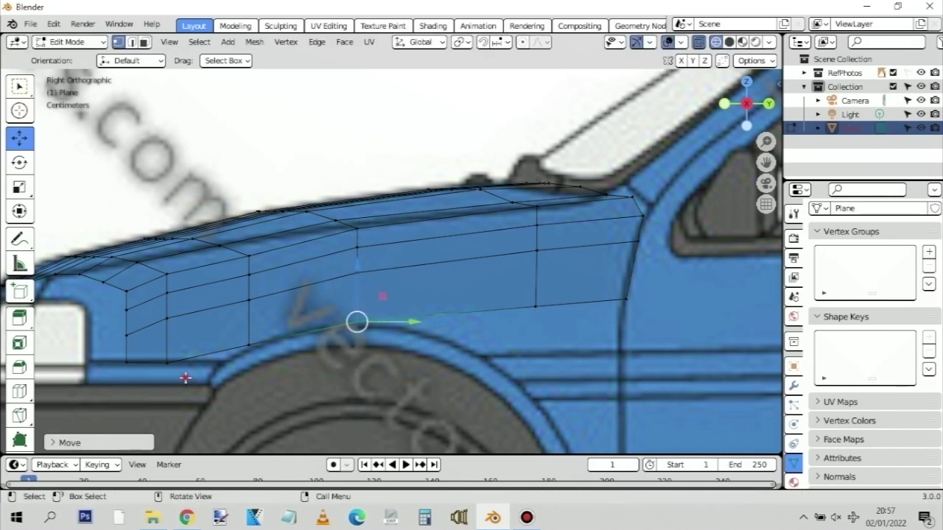
{"action": "left_click_drag", "start_coordinate": [185, 379], "coordinate": [158, 342]}
{"action": "left_click_drag", "start_coordinate": [166, 308], "coordinate": [119, 352]}
{"action": "left_click", "coordinate": [120, 353]}
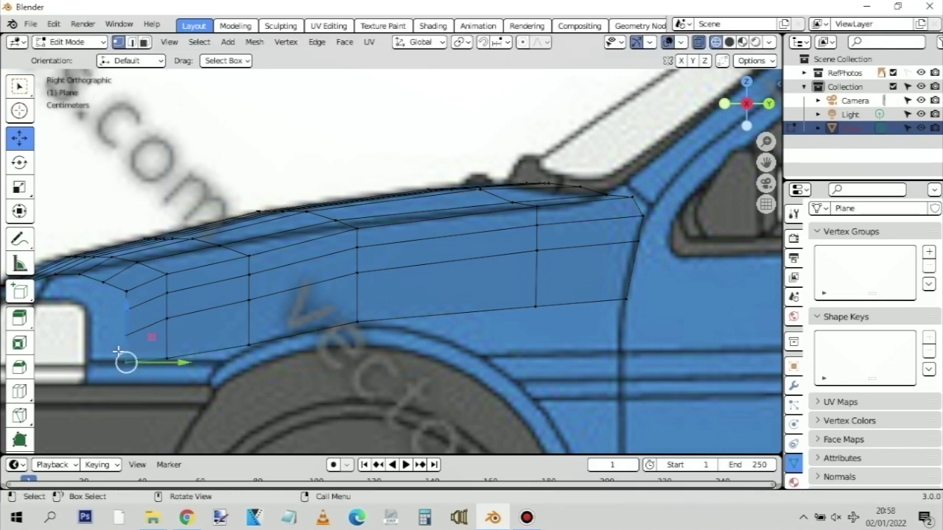
{"action": "left_click_drag", "start_coordinate": [126, 317], "coordinate": [127, 314]}
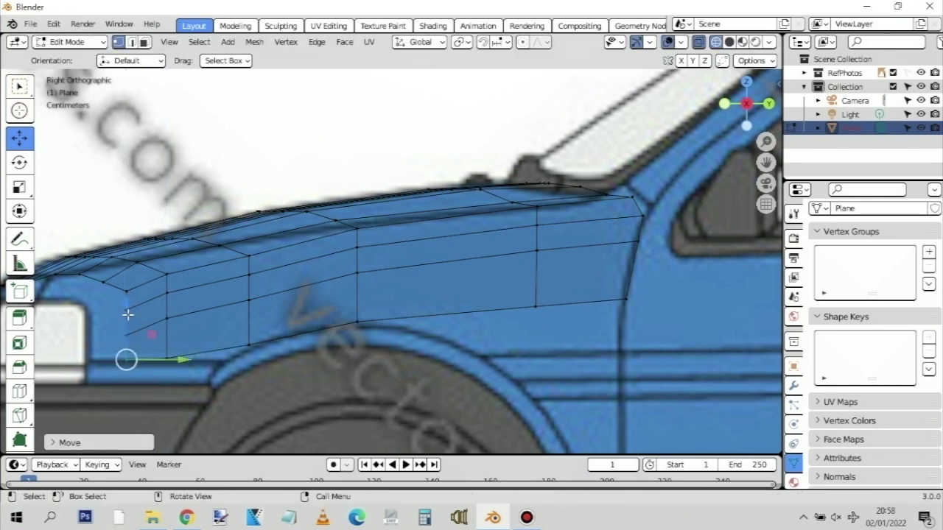
{"action": "key", "text": "ctrl+r"}
{"action": "left_click", "coordinate": [225, 333]}
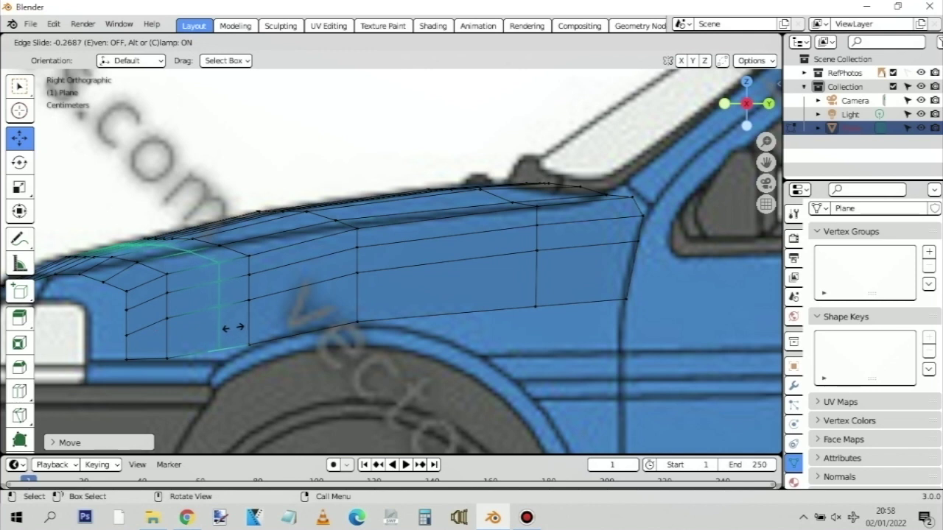
Fix the first new vertical loop, adjusting its middle vertex height and sliding its bottom vertex lengthwise
{"action": "left_click", "coordinate": [234, 330]}
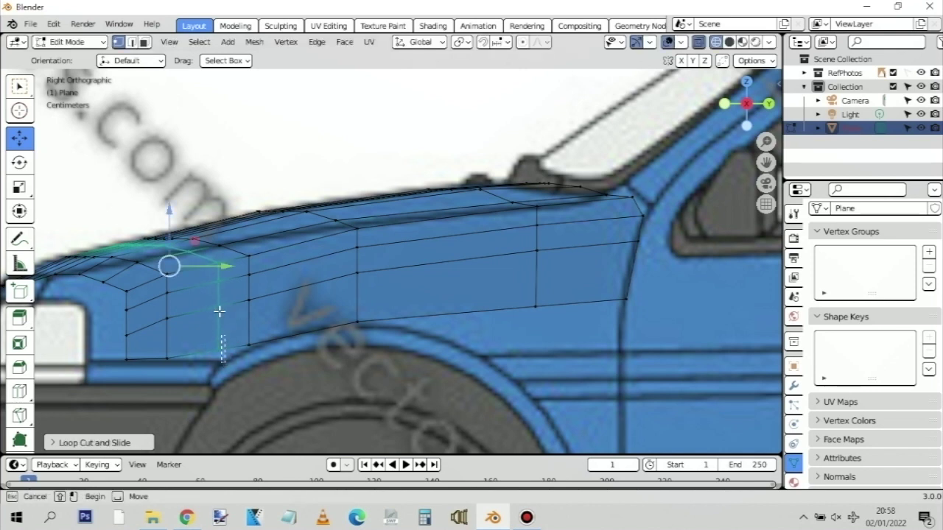
{"action": "left_click", "coordinate": [225, 324]}
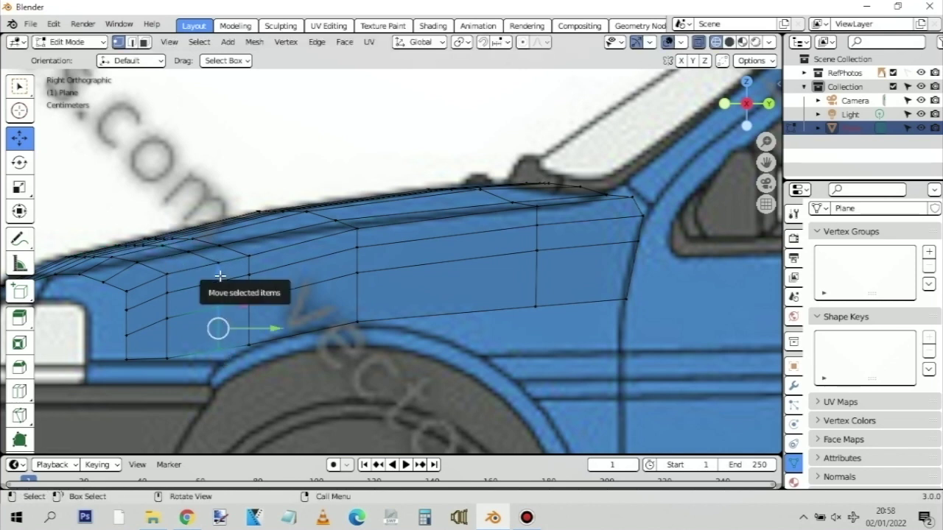
{"action": "key", "text": "b"}
{"action": "left_click_drag", "start_coordinate": [211, 287], "coordinate": [224, 302]}
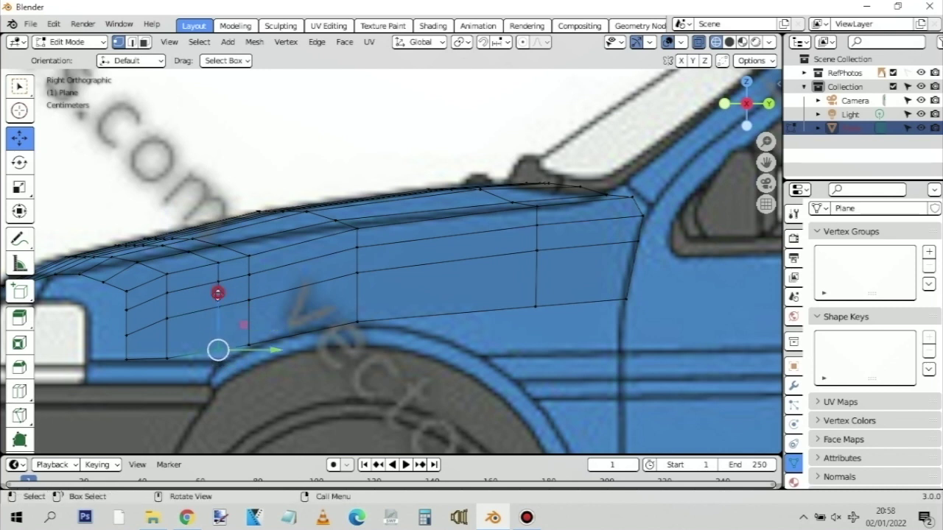
{"action": "key", "text": "g"}
{"action": "key", "text": "z"}
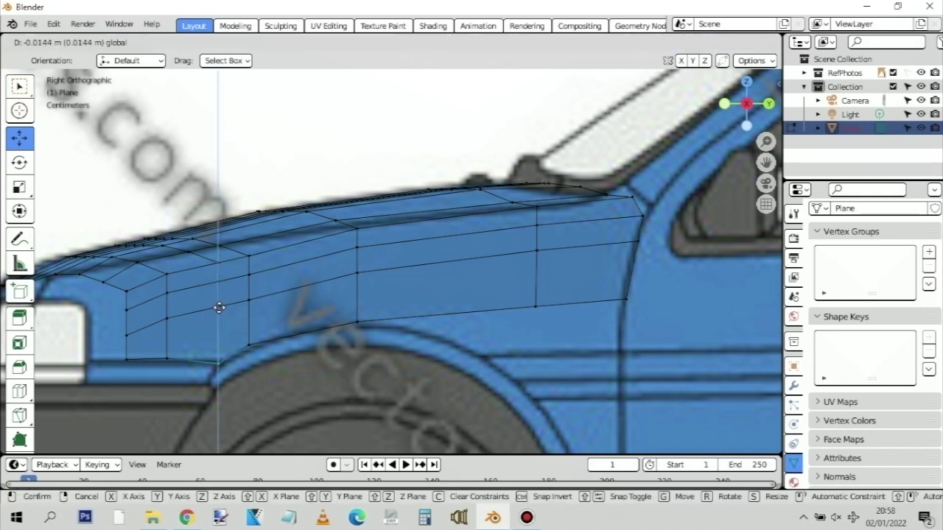
{"action": "left_click", "coordinate": [221, 304]}
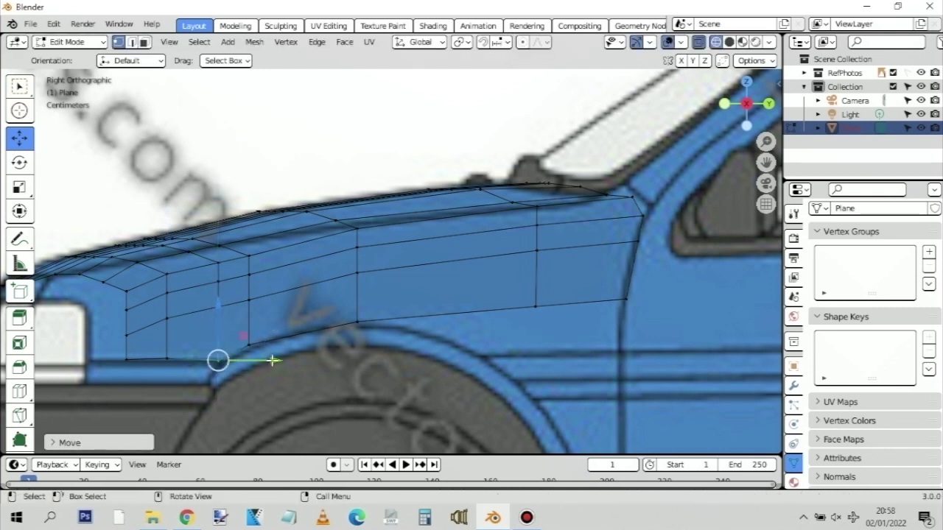
{"action": "left_click_drag", "start_coordinate": [273, 360], "coordinate": [278, 359]}
Add a second vertical loop toward the door end and lower its bottom vertex toward the arch
{"action": "key", "text": "ctrl+r"}
{"action": "left_click", "coordinate": [459, 266]}
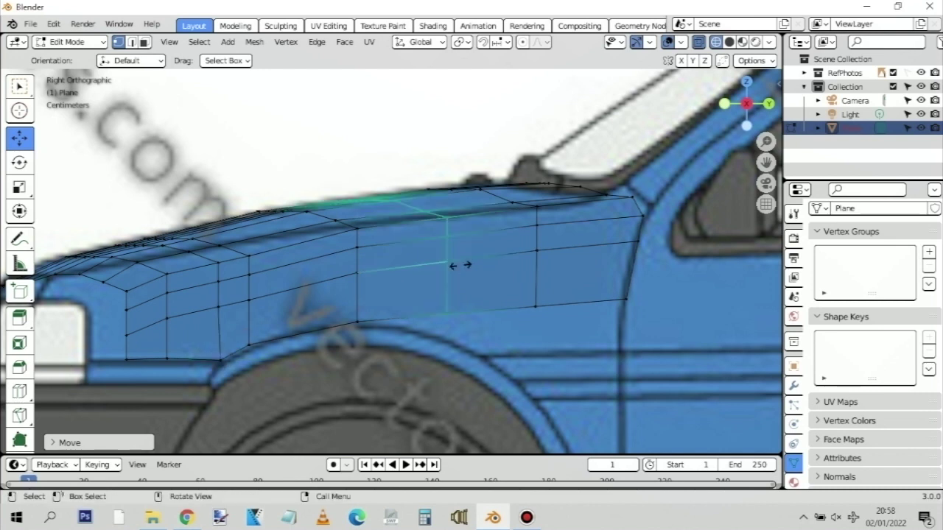
{"action": "left_click_drag", "start_coordinate": [459, 266], "coordinate": [495, 260]}
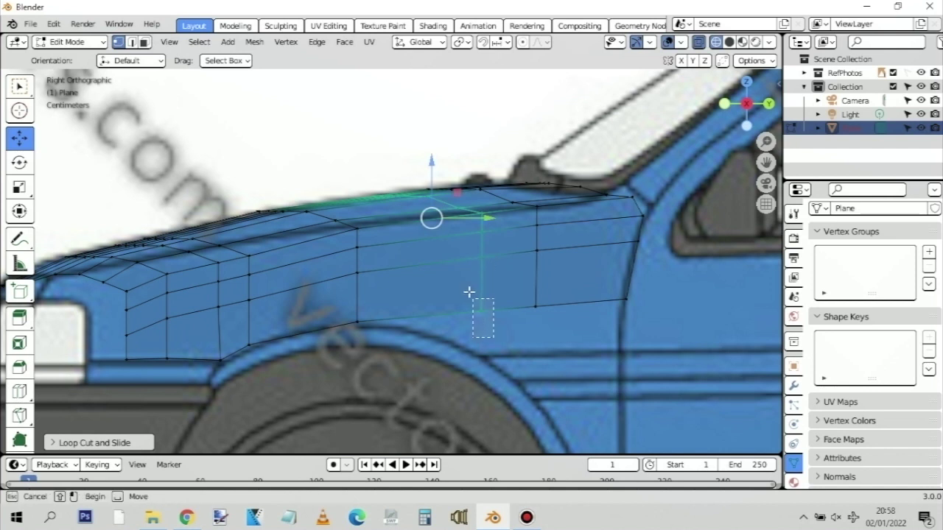
{"action": "left_click", "coordinate": [481, 311]}
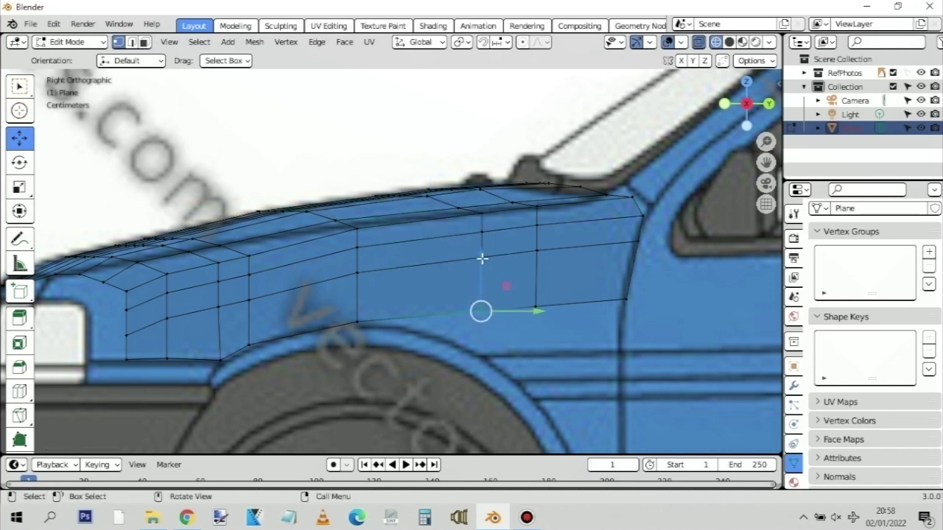
{"action": "key", "text": "g"}
{"action": "key", "text": "z"}
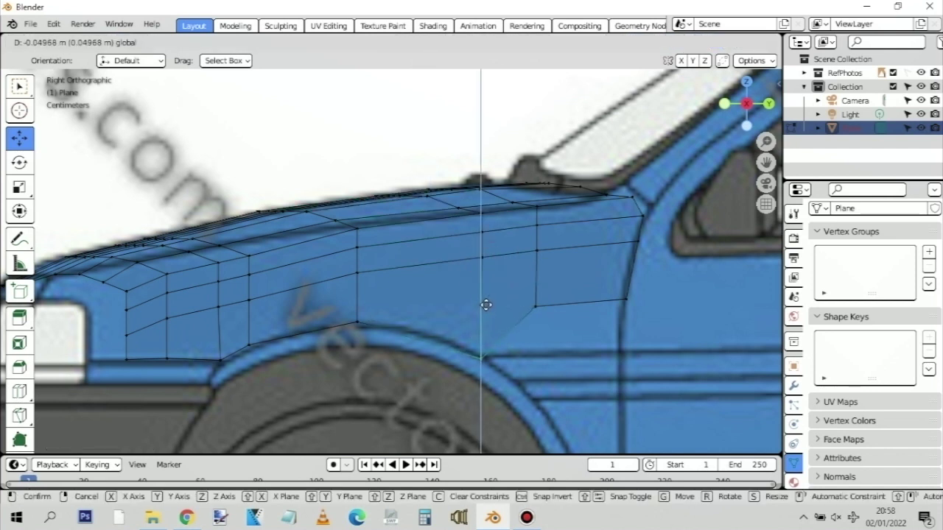
{"action": "left_click", "coordinate": [580, 326]}
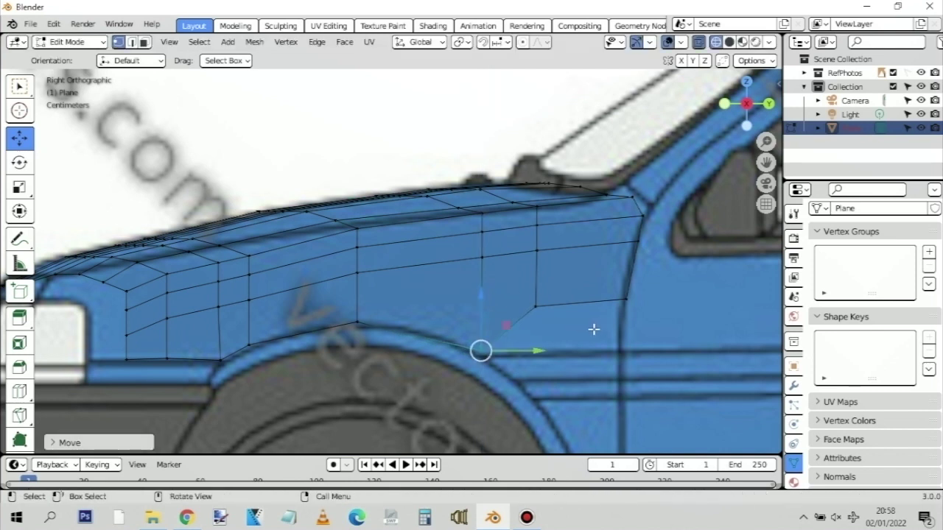
Adjust the rear lower vertices, pulling the rear corner onto the door line
{"action": "left_click_drag", "start_coordinate": [594, 329], "coordinate": [522, 295]}
{"action": "key", "text": "g"}
{"action": "key", "text": "z"}
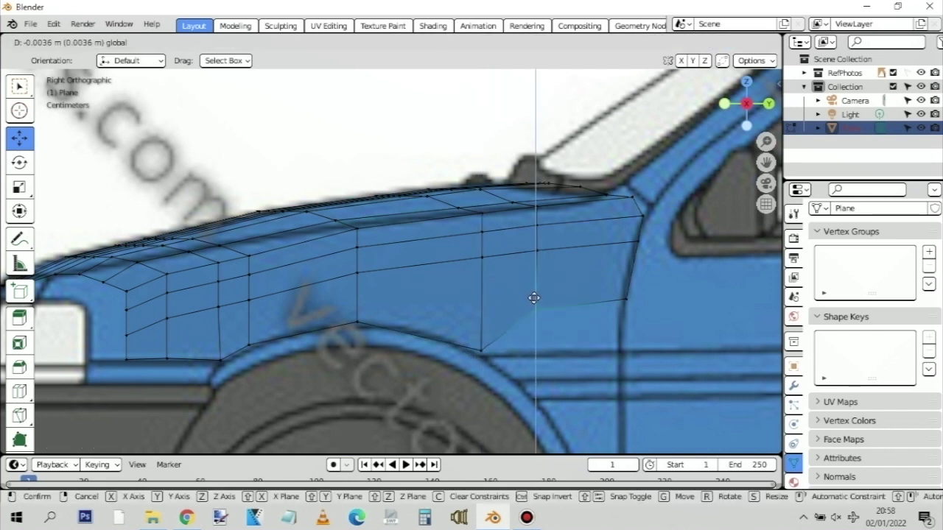
{"action": "left_click", "coordinate": [481, 342]}
{"action": "left_click_drag", "start_coordinate": [479, 302], "coordinate": [590, 305]}
{"action": "left_click_drag", "start_coordinate": [641, 319], "coordinate": [619, 310]}
{"action": "left_click_drag", "start_coordinate": [684, 351], "coordinate": [672, 354]}
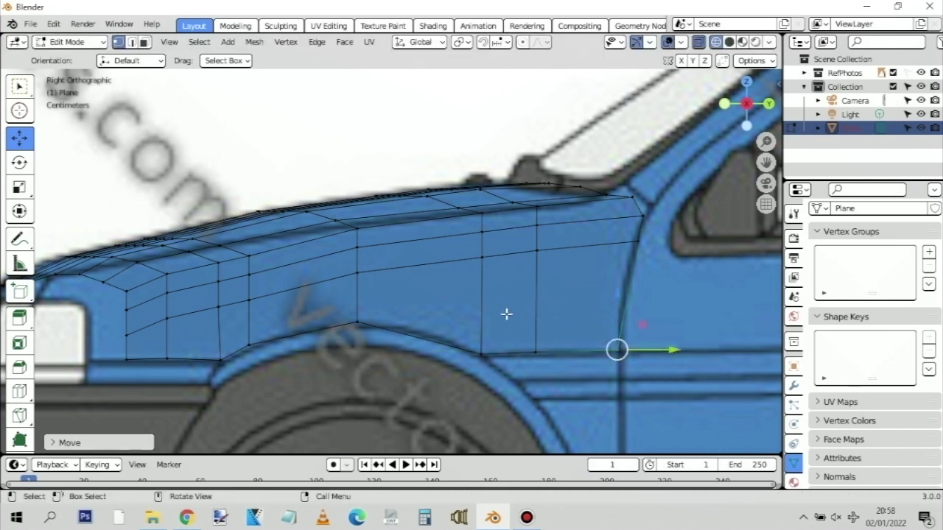
Add a third loop across the fender's middle and raise its bottom vertex onto the arch line
{"action": "key", "text": "ctrl+r"}
{"action": "left_click", "coordinate": [432, 299]}
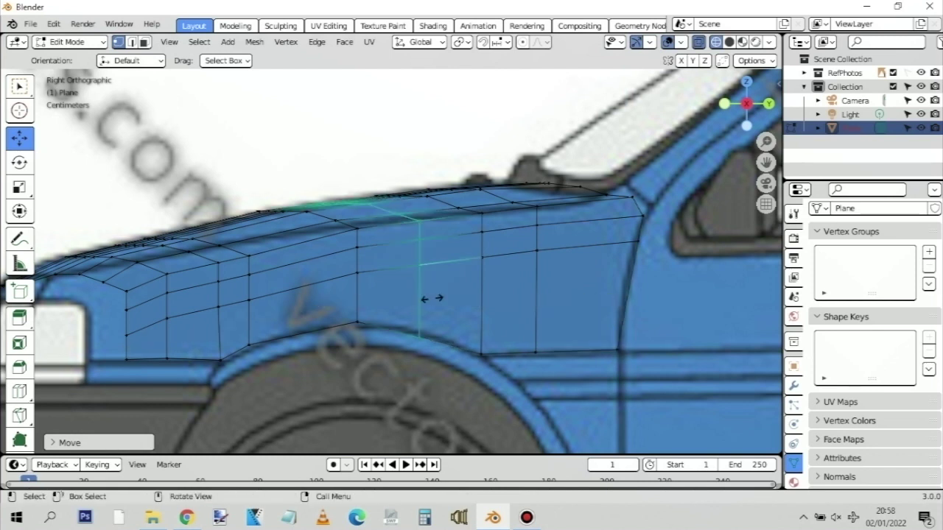
{"action": "left_click", "coordinate": [432, 298]}
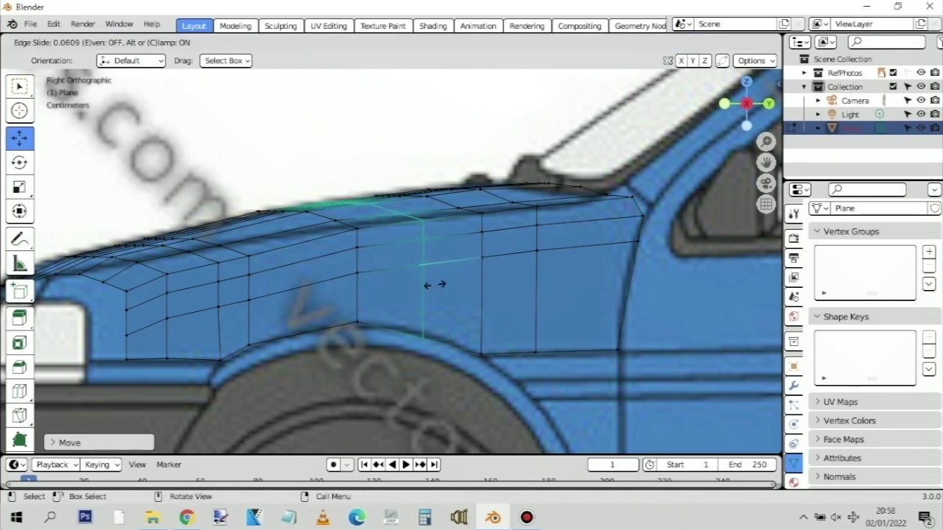
{"action": "left_click", "coordinate": [433, 284]}
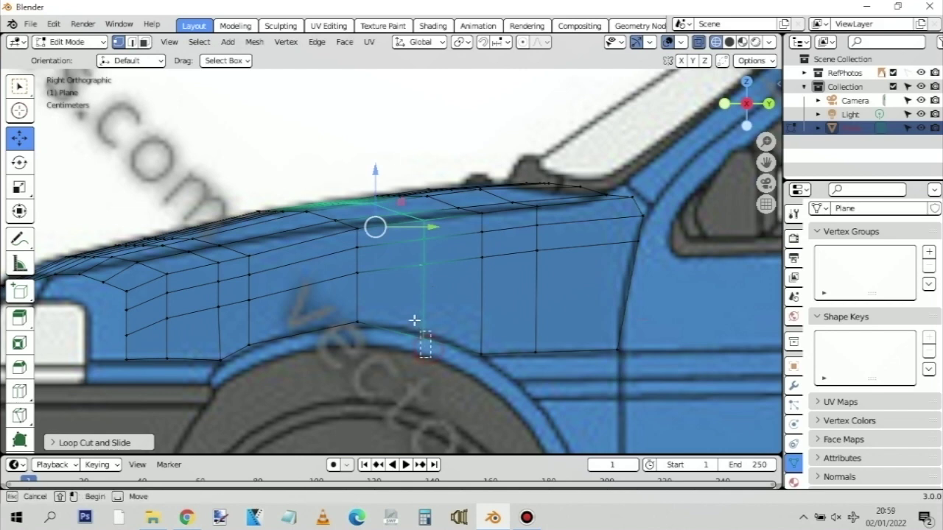
{"action": "left_click", "coordinate": [418, 313]}
{"action": "left_click_drag", "start_coordinate": [422, 297], "coordinate": [424, 290]}
{"action": "left_click", "coordinate": [344, 355]}
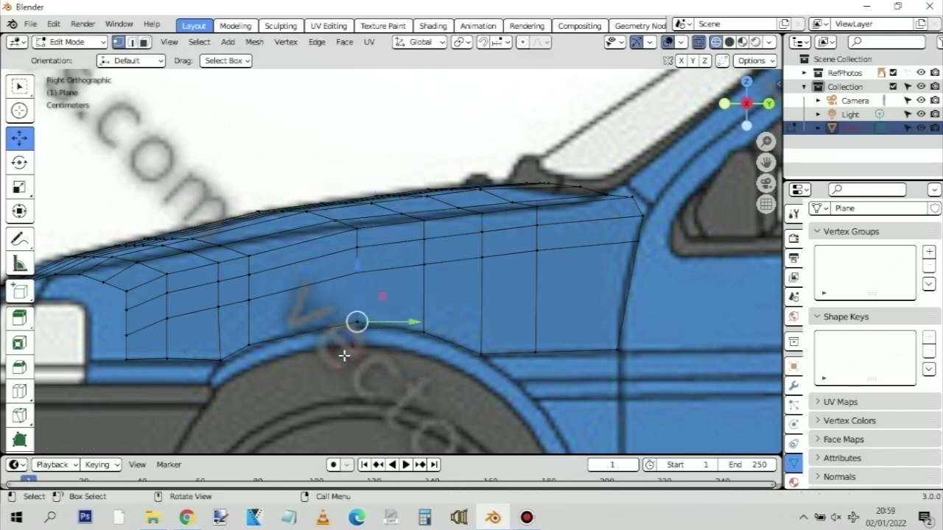
{"action": "middle_click_drag", "start_coordinate": [353, 344], "coordinate": [517, 331]}
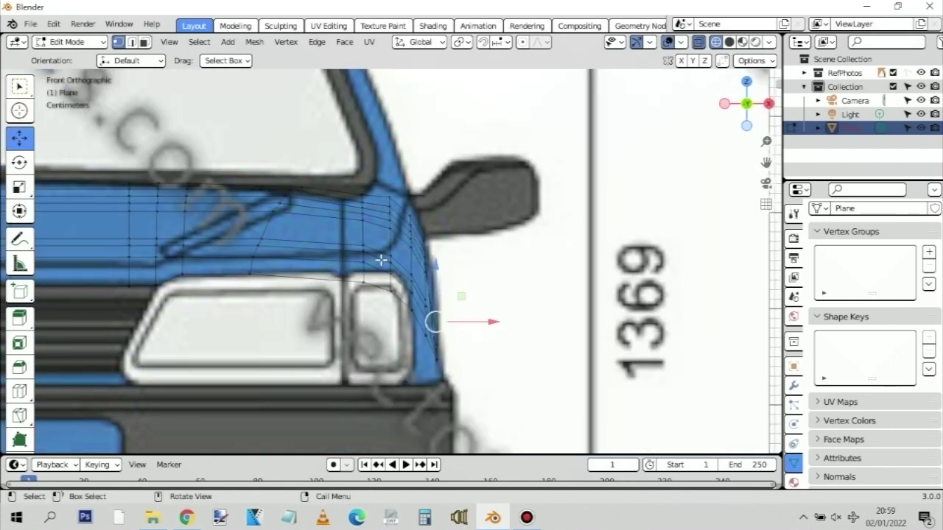
Inspect the fender mesh in side, front and perspective views, then switch to Chrome
{"action": "key", "text": "KP_3"}
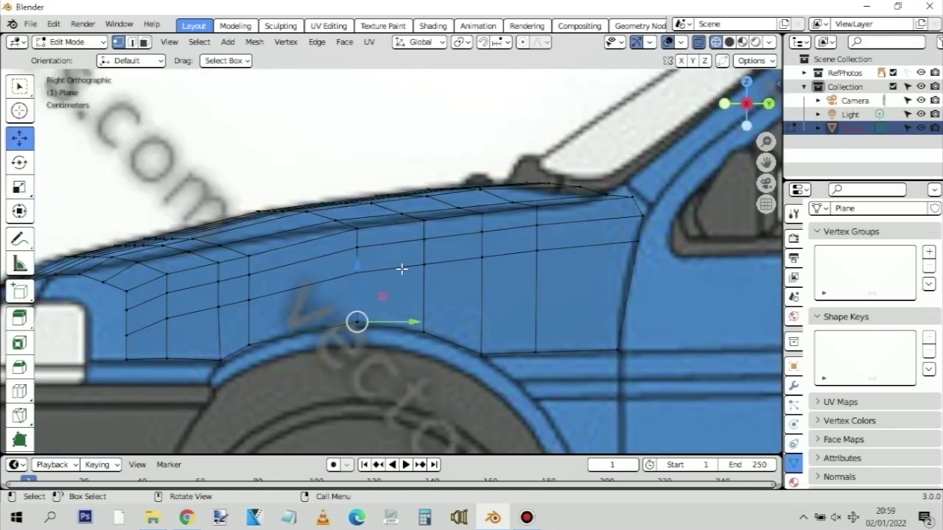
{"action": "scroll", "coordinate": [401, 268], "scroll_direction": "down", "scroll_amount": 1}
{"action": "scroll", "coordinate": [400, 269], "scroll_direction": "down", "scroll_amount": 1}
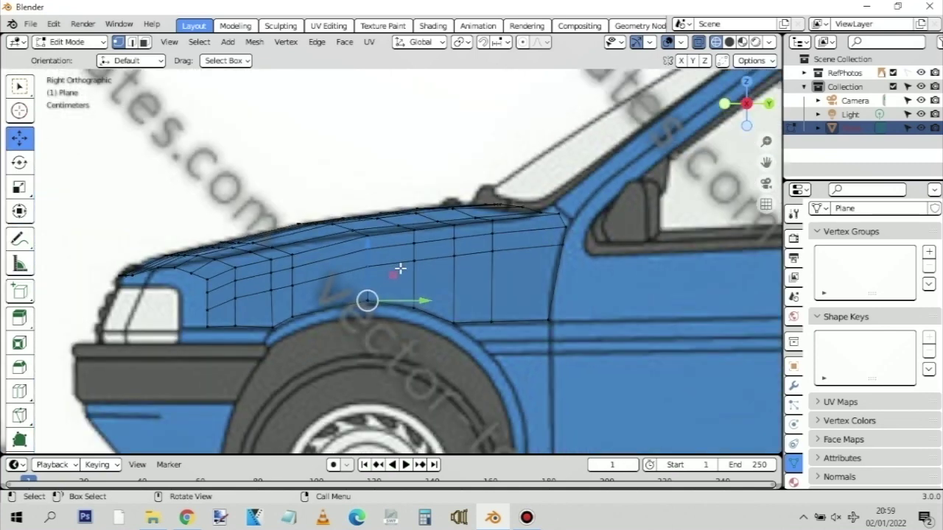
{"action": "key", "text": "KP_1"}
{"action": "middle_click_drag", "start_coordinate": [410, 265], "coordinate": [310, 300]}
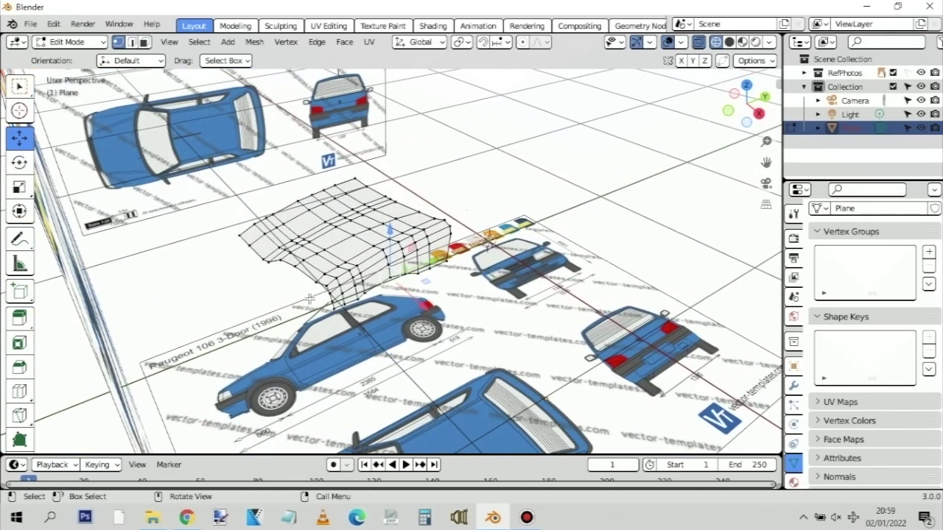
{"action": "key", "text": "KP_1"}
{"action": "scroll", "coordinate": [316, 295], "scroll_direction": "up", "scroll_amount": 5}
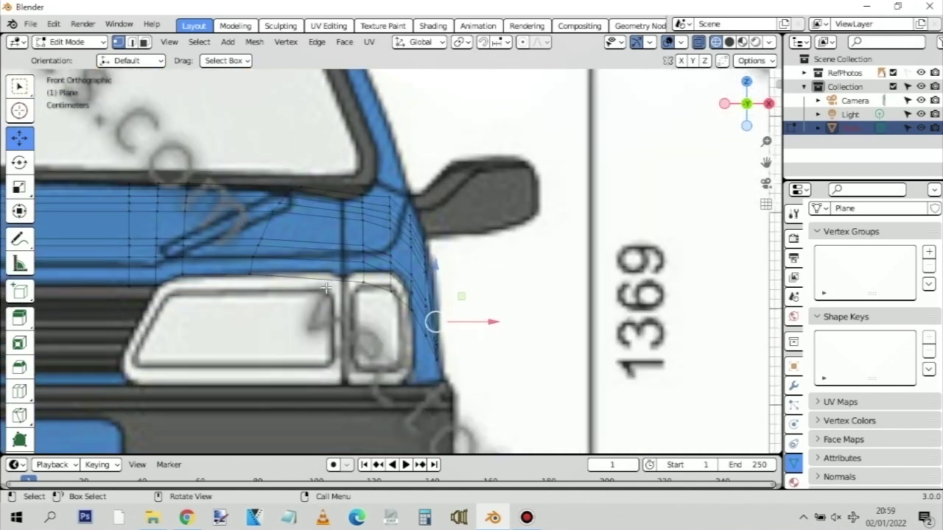
{"action": "key", "text": "KP_3"}
{"action": "scroll", "coordinate": [326, 288], "scroll_direction": "down", "scroll_amount": 2}
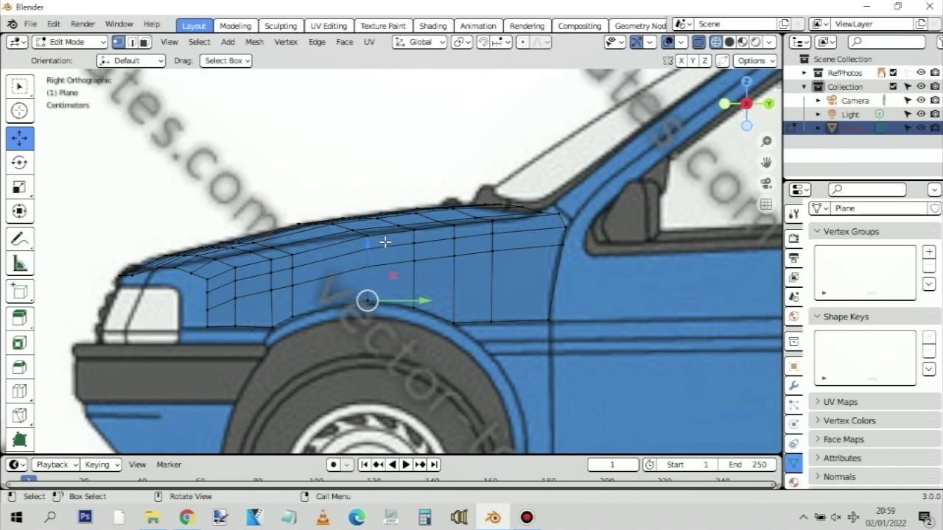
{"action": "key", "text": "alt+Tab"}
{"action": "key", "text": "alt+Tab"}
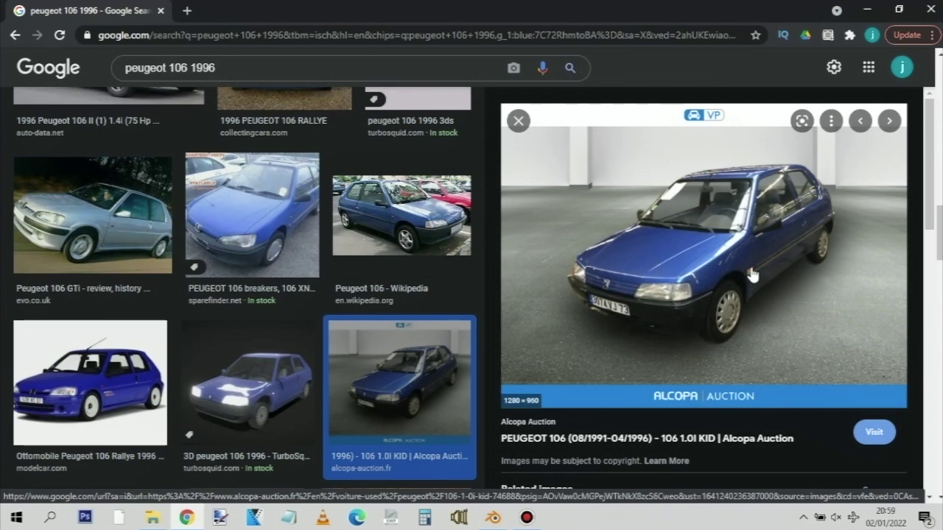
Try opening the Peugeot 106 preview photo in its own tab, then close the failed tab
{"action": "right_click", "coordinate": [670, 230]}
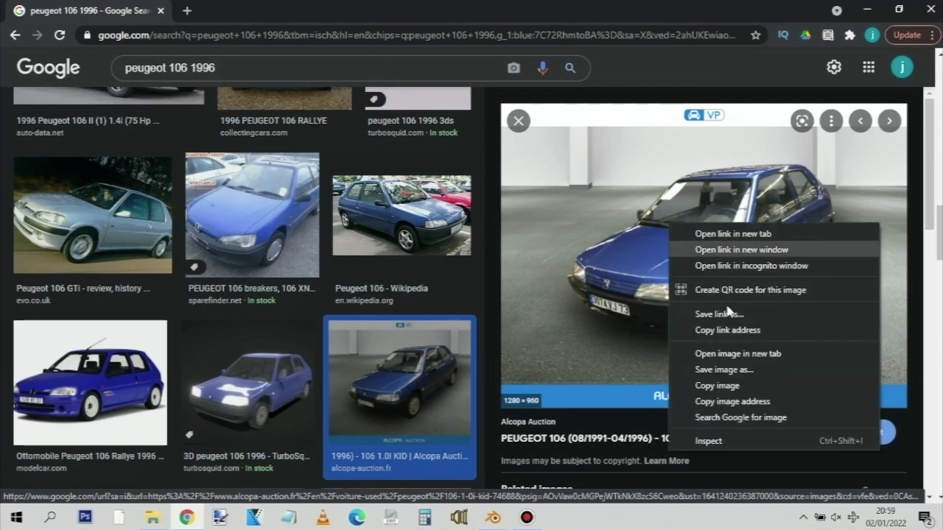
{"action": "left_click", "coordinate": [722, 357]}
{"action": "left_click", "coordinate": [216, 12]}
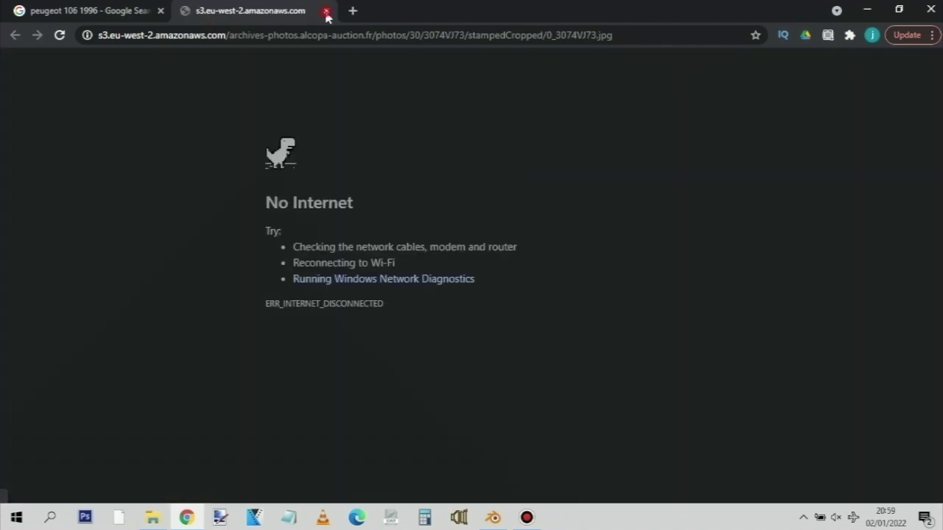
{"action": "left_click", "coordinate": [326, 10]}
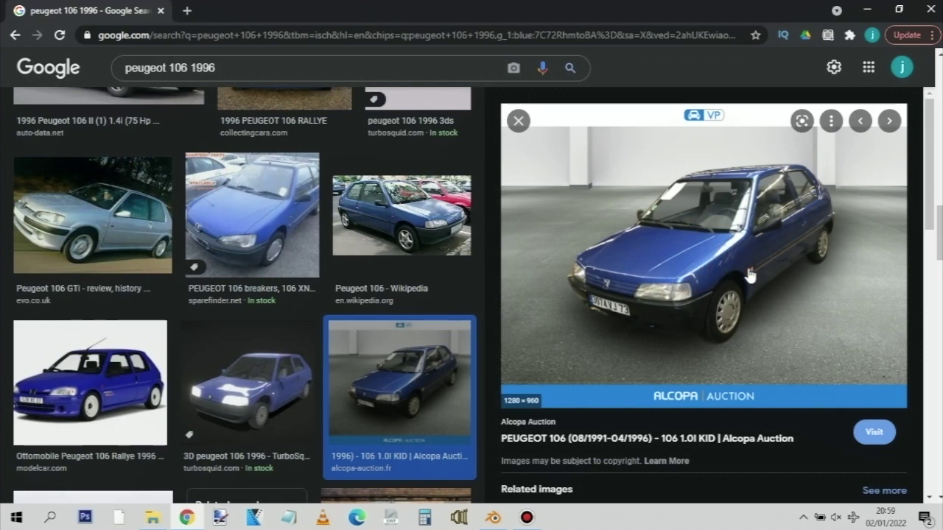
Compare the Blender mesh against the Peugeot 106 reference photo several times
{"action": "key", "text": "alt+Tab"}
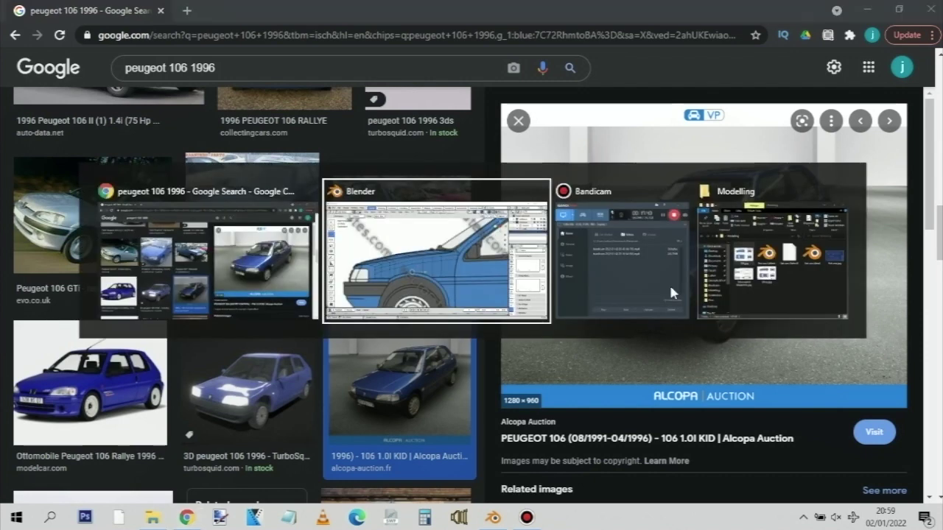
{"action": "scroll", "coordinate": [690, 267], "scroll_direction": "down", "scroll_amount": 3}
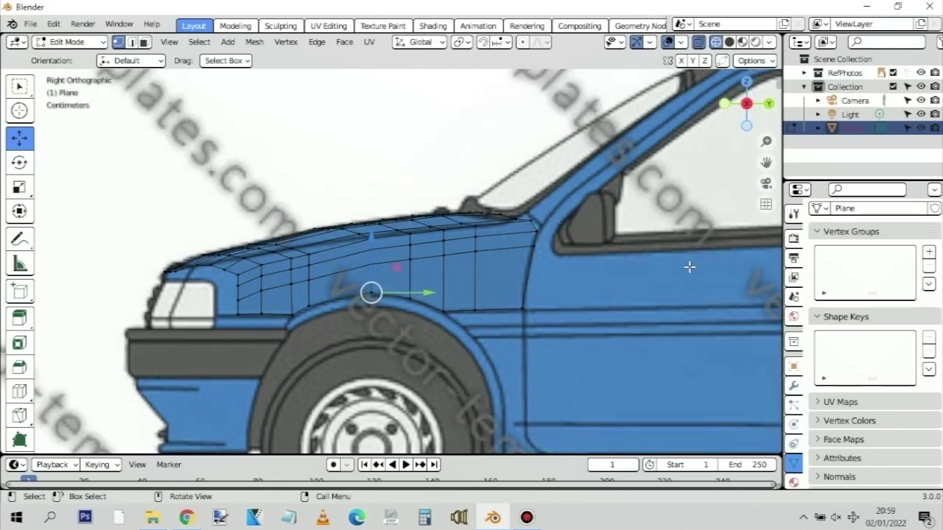
{"action": "key", "text": "alt+Tab"}
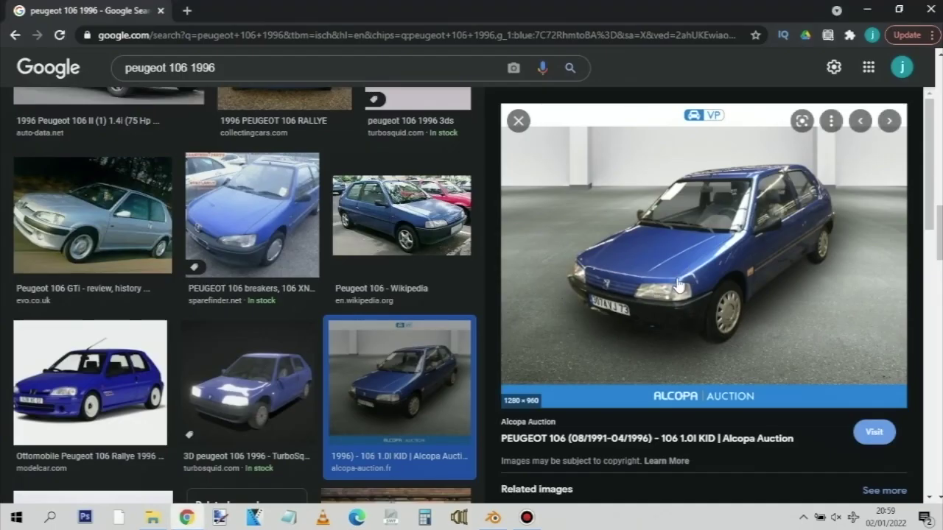
{"action": "key", "text": "alt+Tab"}
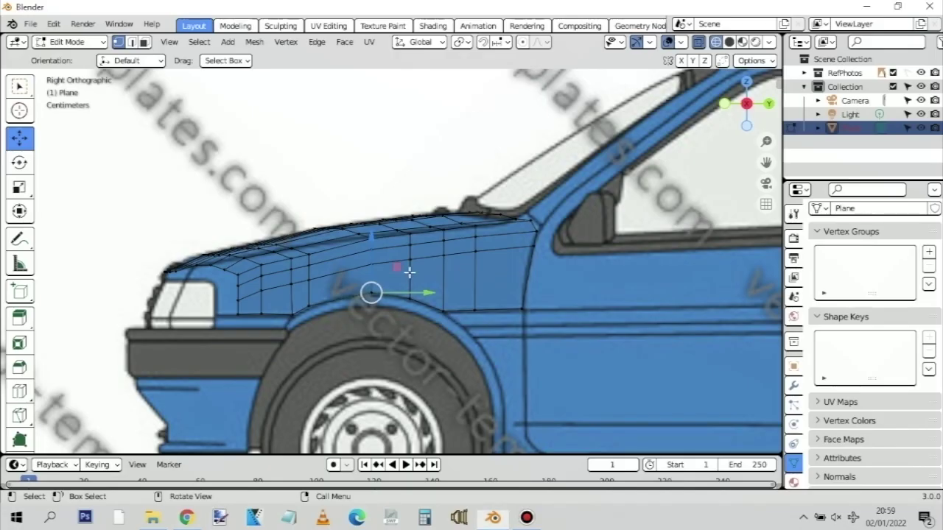
{"action": "key", "text": "alt+Tab"}
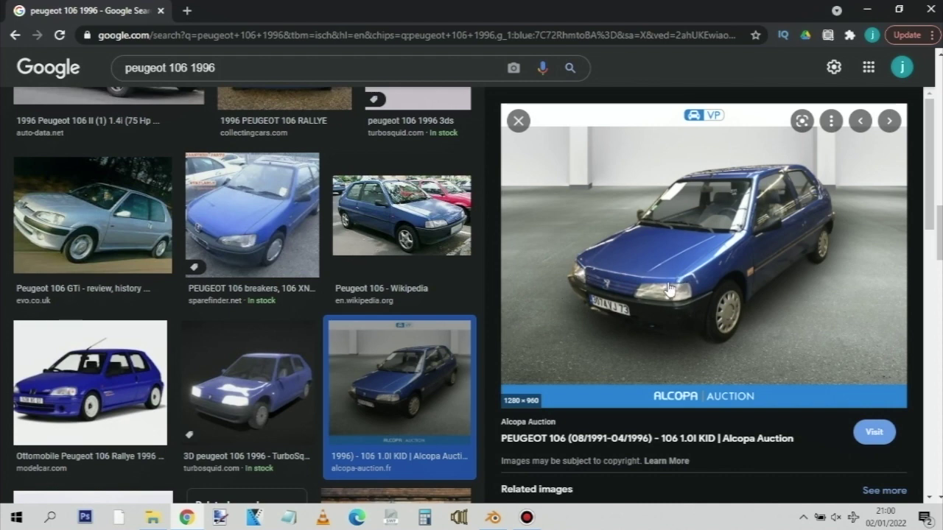
{"action": "key", "text": "alt+Tab"}
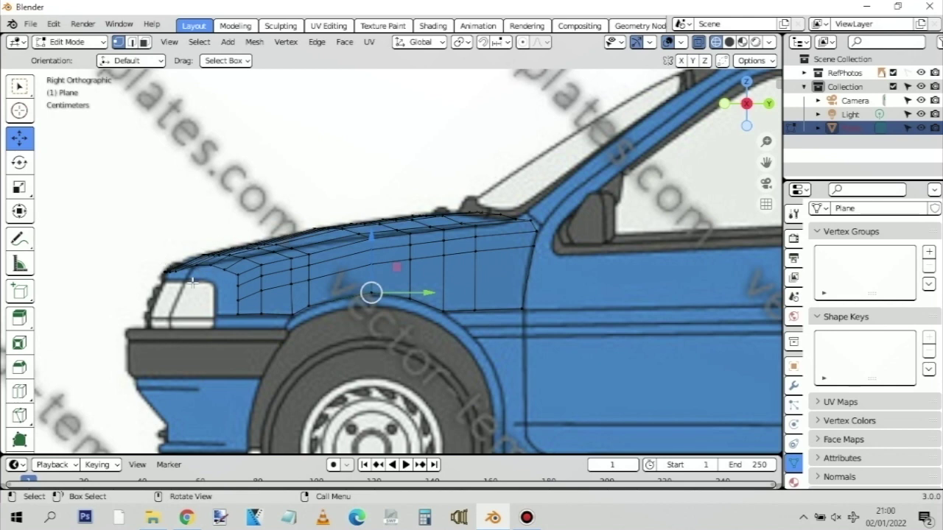
{"action": "key", "text": "alt+Tab"}
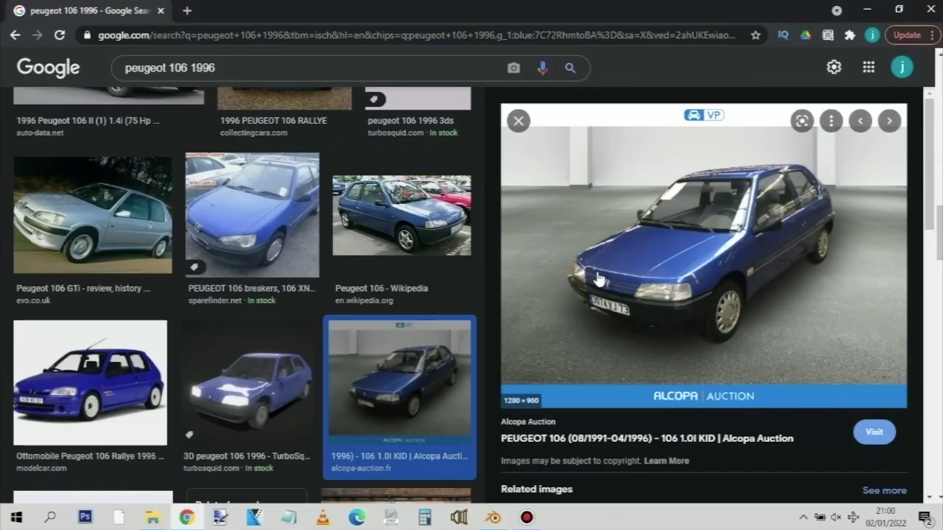
{"action": "key", "text": "alt+Tab"}
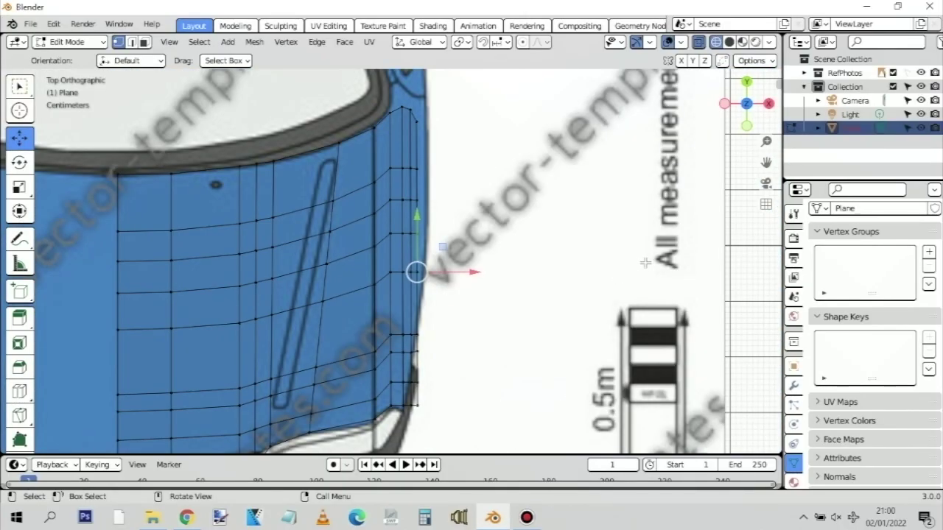
{"action": "scroll", "coordinate": [633, 263], "scroll_direction": "down", "scroll_amount": 2}
{"action": "key", "text": "alt+Tab"}
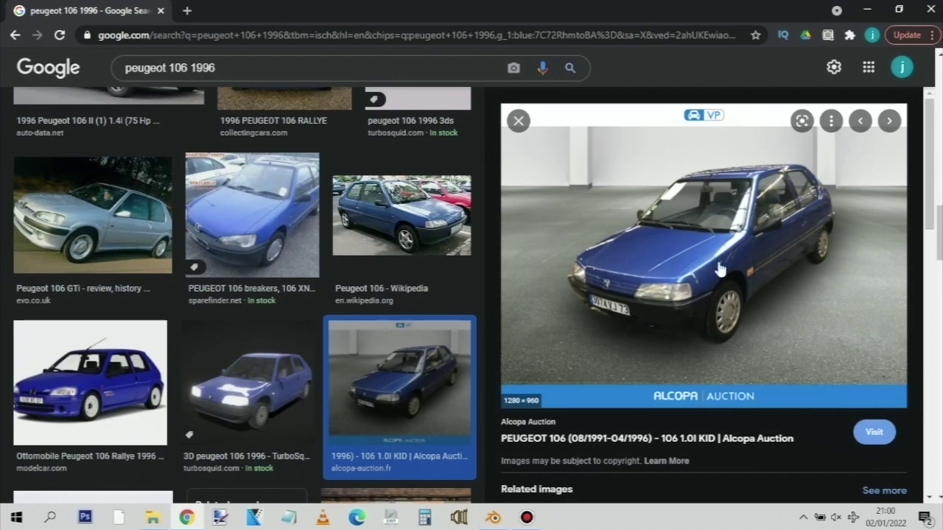
{"action": "key", "text": "alt+Tab"}
Check the mesh in side and front views against the reference photo
{"action": "key", "text": "KP_3"}
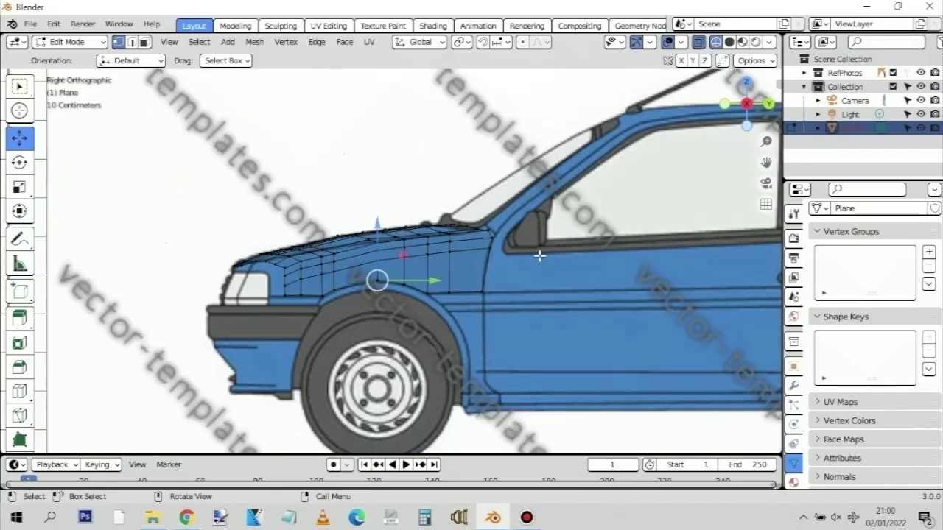
{"action": "key", "text": "KP_1"}
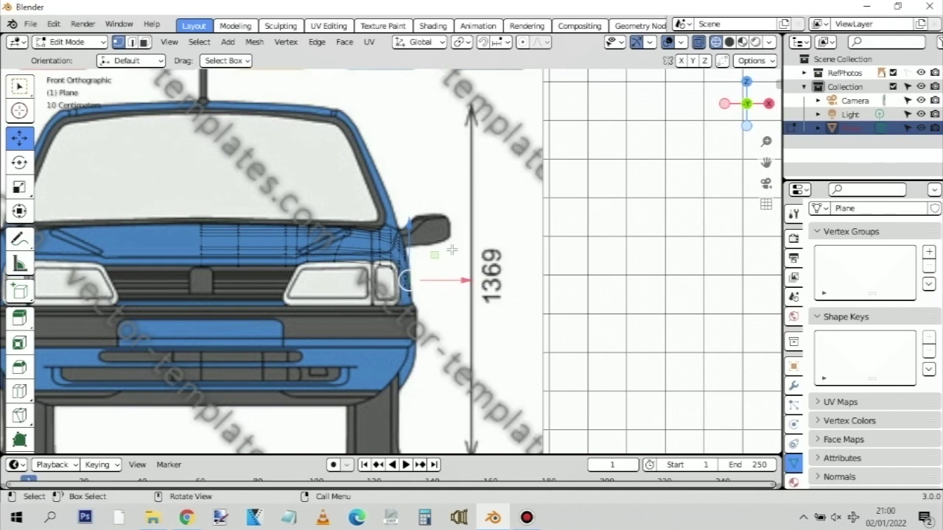
{"action": "scroll", "coordinate": [452, 251], "scroll_direction": "up", "scroll_amount": 6}
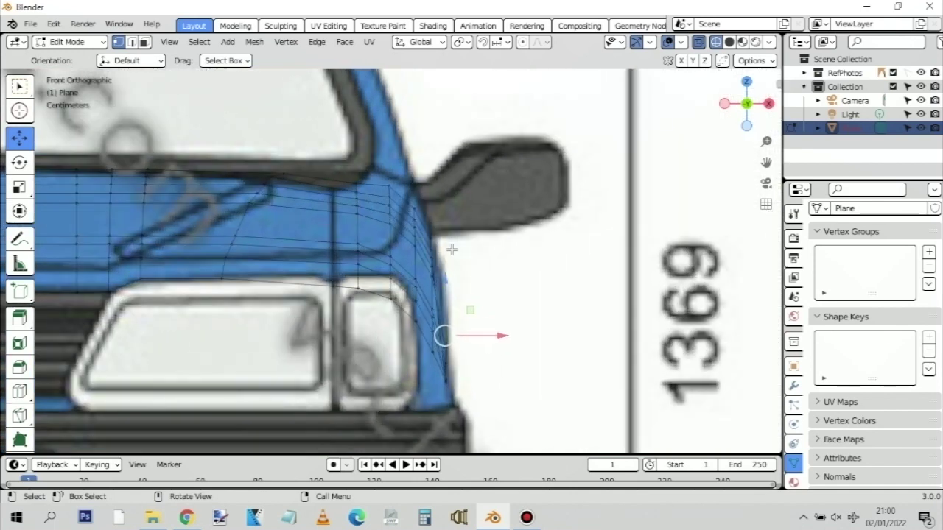
{"action": "key", "text": "alt+Tab"}
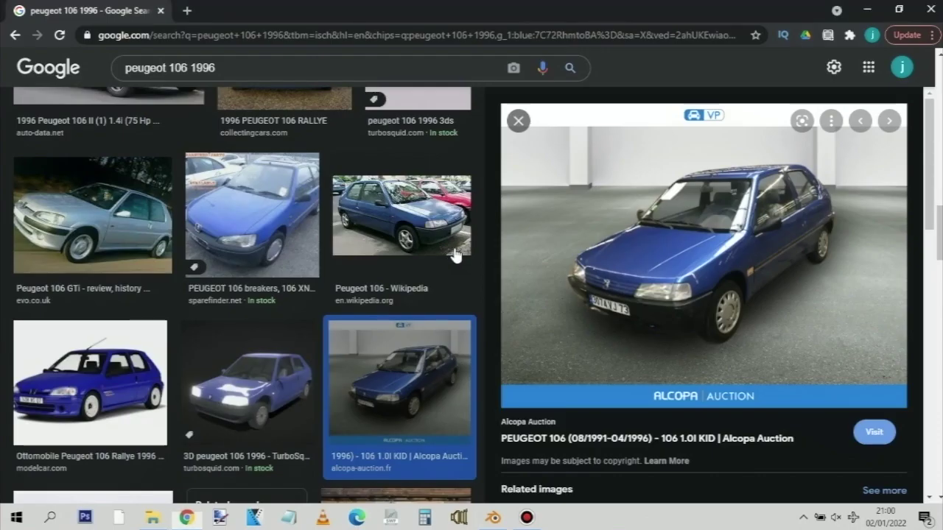
{"action": "key", "text": "alt+Tab"}
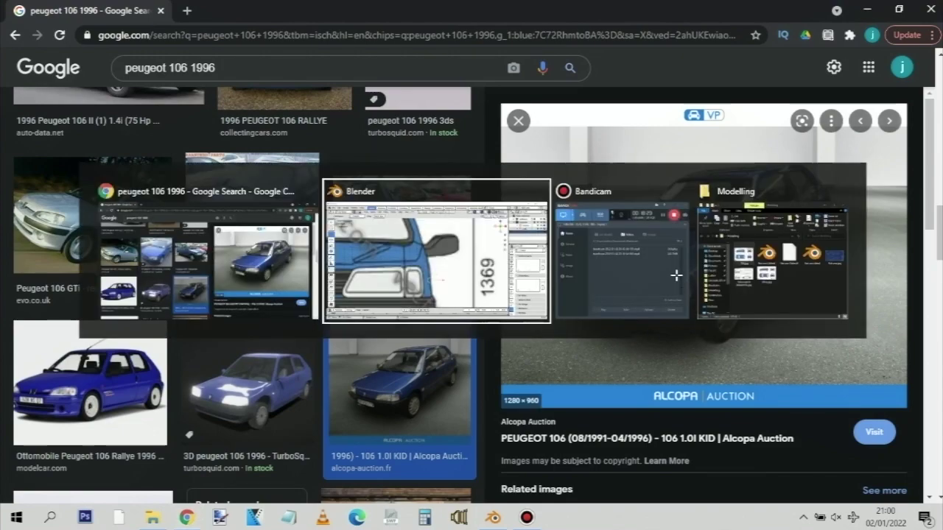
{"action": "key", "text": "alt+Tab"}
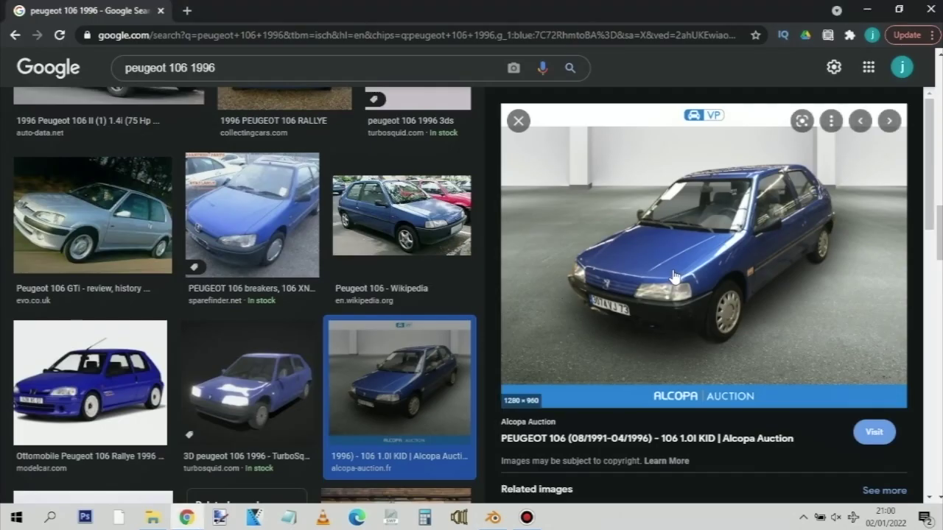
{"action": "key", "text": "alt+Tab"}
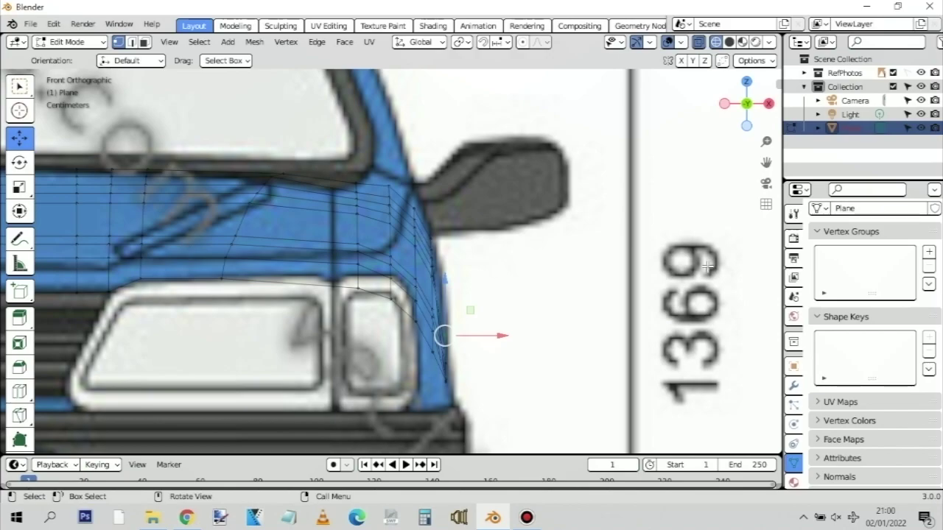
{"action": "key", "text": "alt+Tab"}
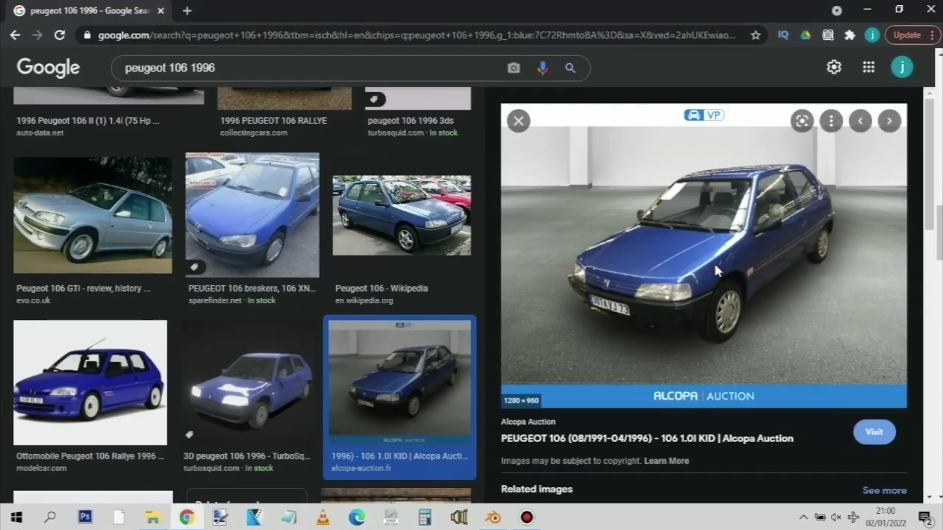
{"action": "key", "text": "alt+Tab"}
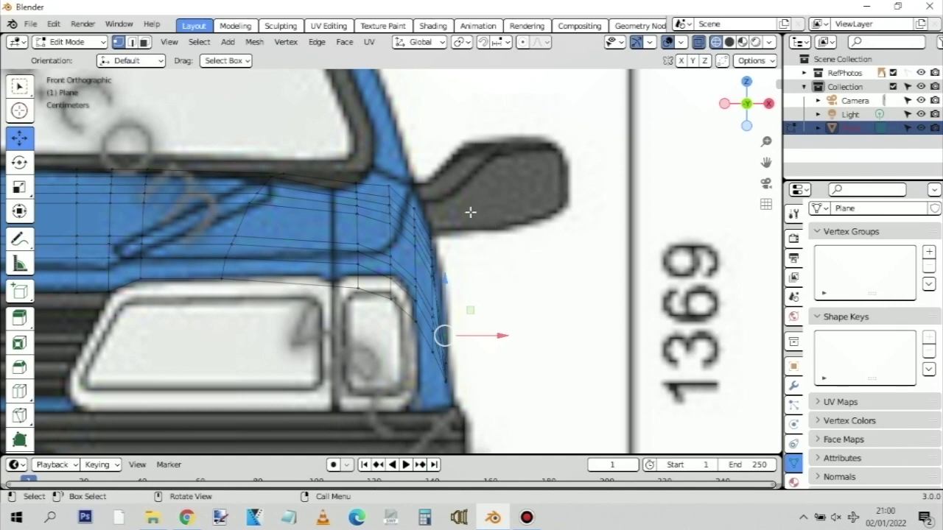
Compare the side view of the mesh with the photo once more
{"action": "key", "text": "KP_3"}
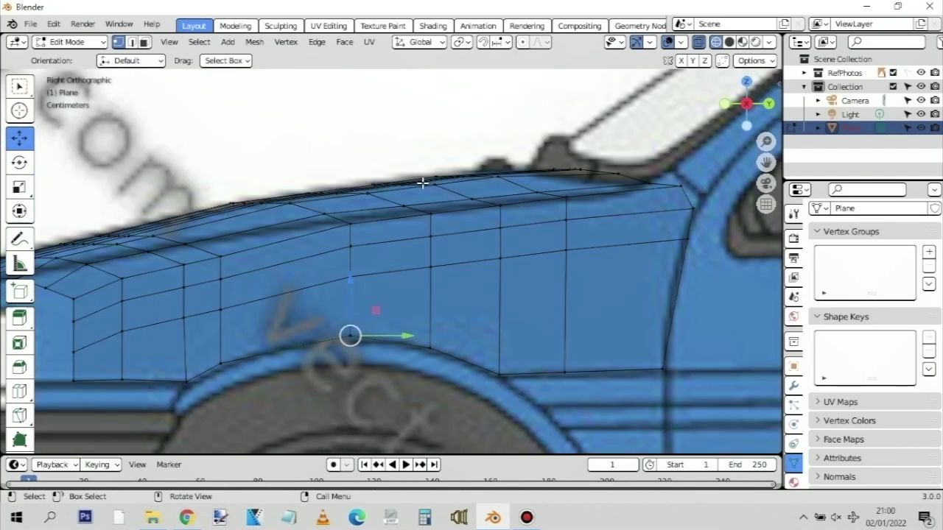
{"action": "scroll", "coordinate": [473, 203], "scroll_direction": "down", "scroll_amount": 2}
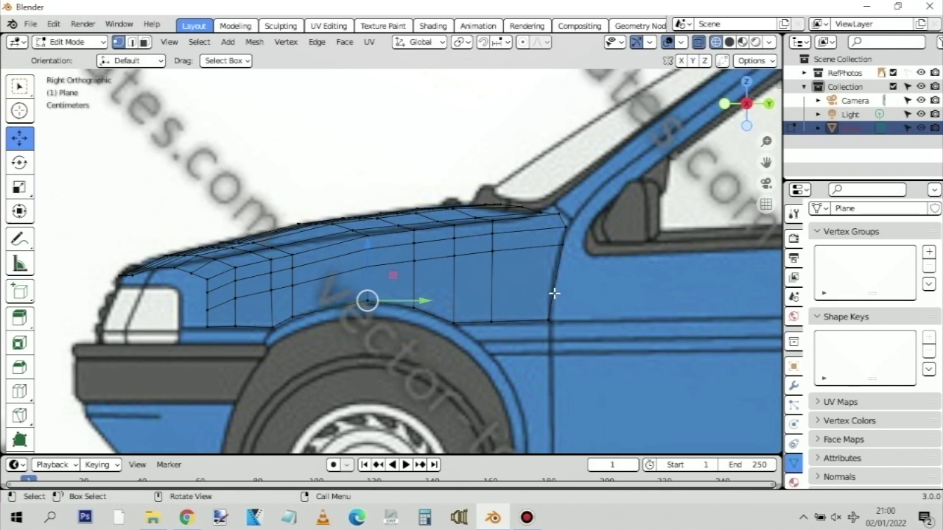
{"action": "key", "text": "alt+Tab"}
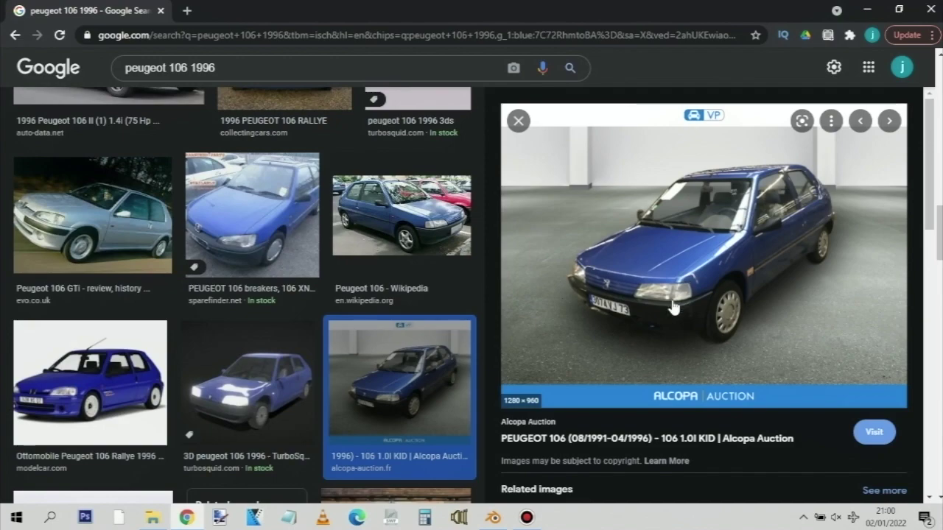
{"action": "key", "text": "alt+Tab"}
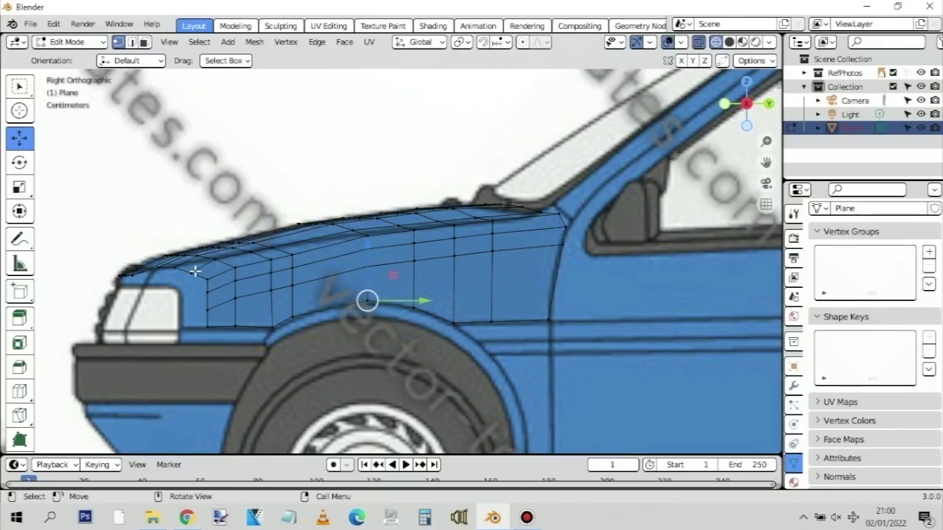
{"action": "scroll", "coordinate": [195, 271], "scroll_direction": "up", "scroll_amount": 2}
{"action": "scroll", "coordinate": [181, 278], "scroll_direction": "up", "scroll_amount": 8, "text": "ctrl"}
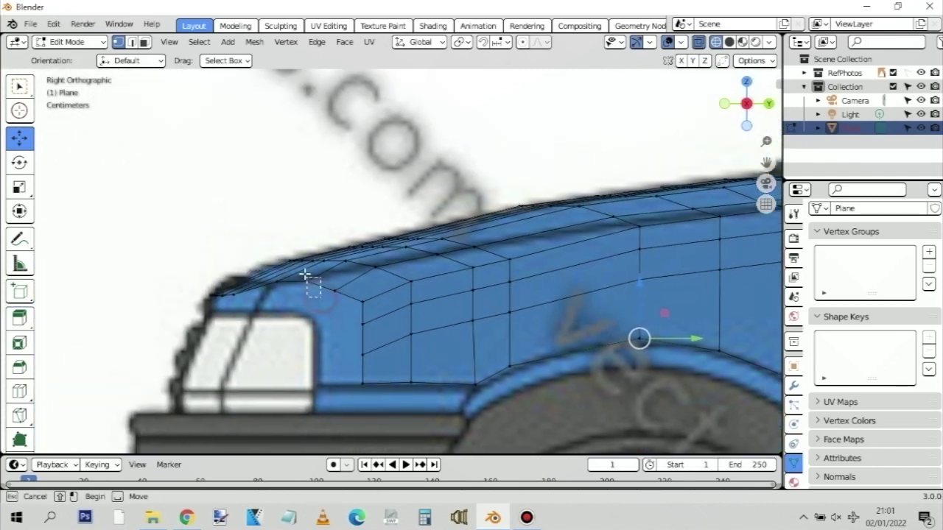
Nudge the hood's front top vertices forward and up, then box-select the front corner vertices
{"action": "left_click", "coordinate": [307, 281]}
{"action": "mouse_move", "coordinate": [359, 281]}
{"action": "left_mouse_down"}
{"action": "mouse_move", "coordinate": [350, 282]}
{"action": "mouse_move", "coordinate": [369, 291]}
{"action": "left_mouse_up"}
{"action": "left_click", "coordinate": [335, 291]}
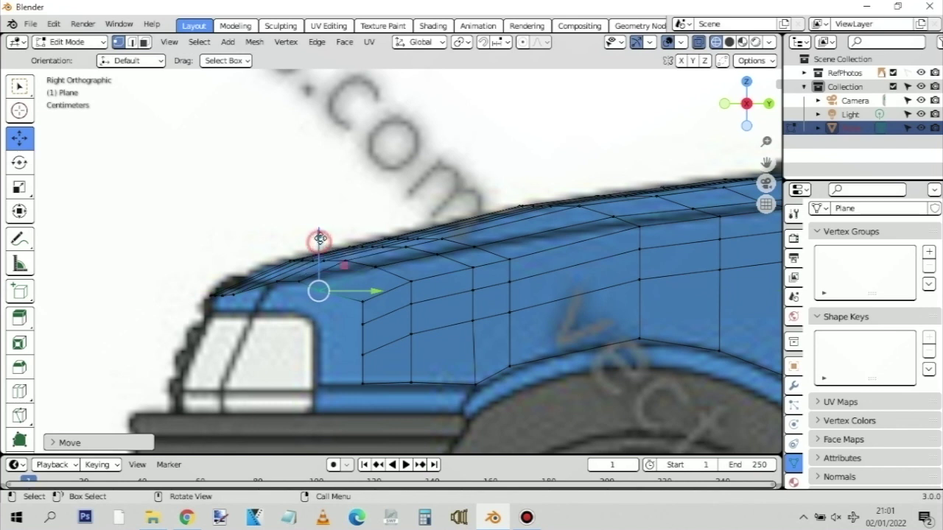
{"action": "left_click_drag", "start_coordinate": [318, 243], "coordinate": [319, 235]}
{"action": "left_click_drag", "start_coordinate": [376, 308], "coordinate": [364, 278]}
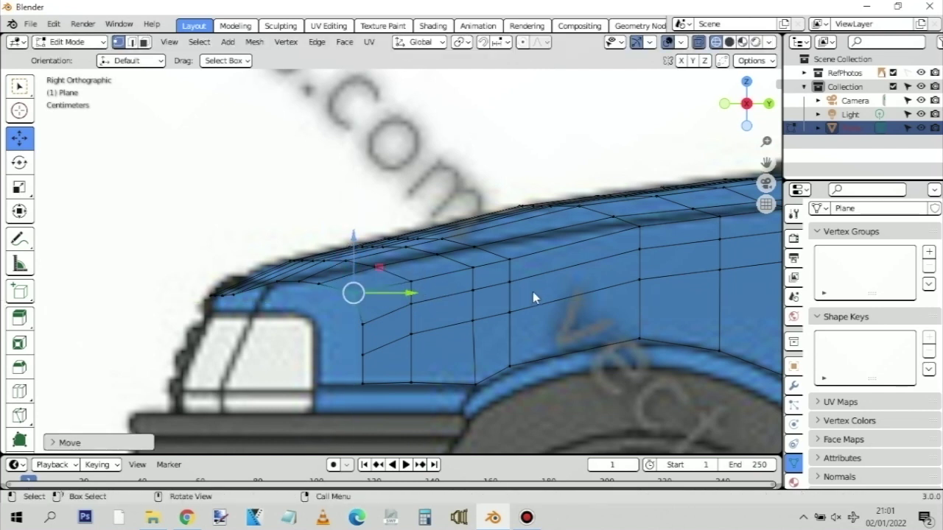
Compare the hood's front corner with the Peugeot reference photo
{"action": "key", "text": "alt+Tab"}
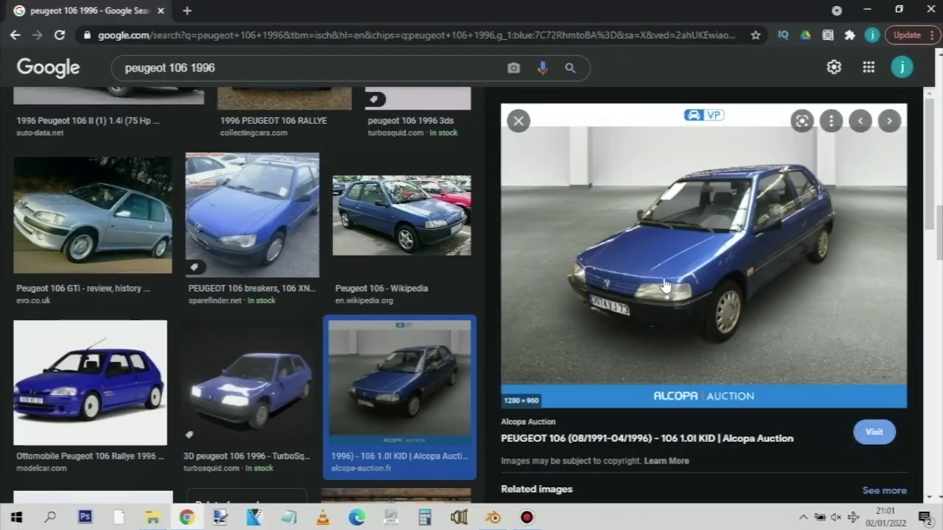
{"action": "key", "text": "alt+Tab"}
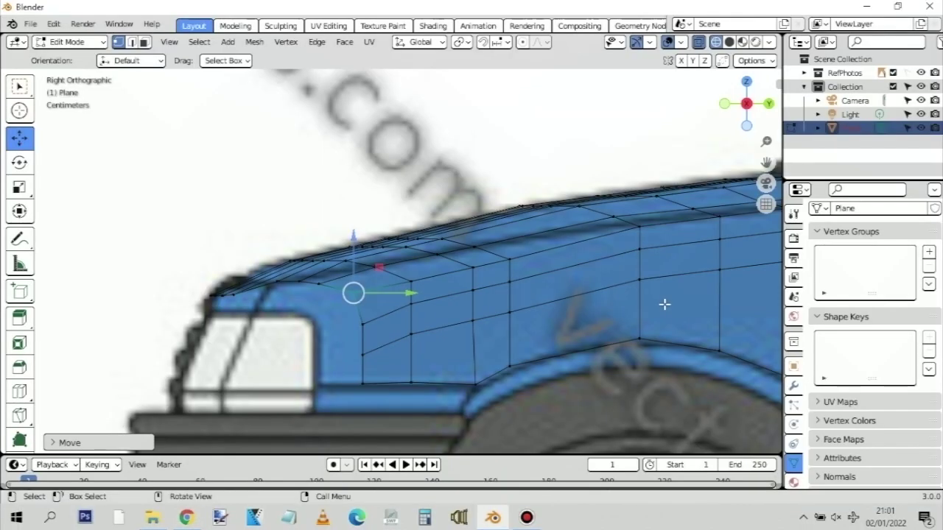
{"action": "key", "text": "alt+Tab"}
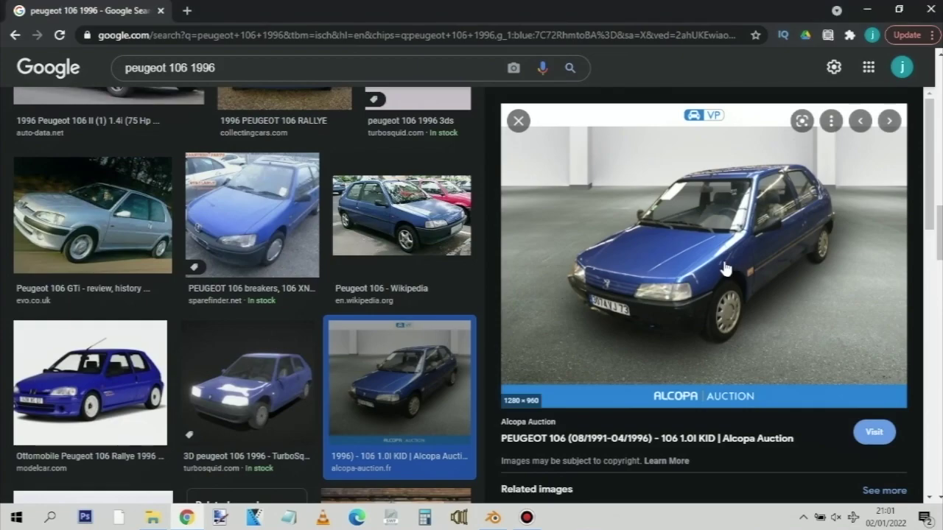
{"action": "key", "text": "alt+Tab"}
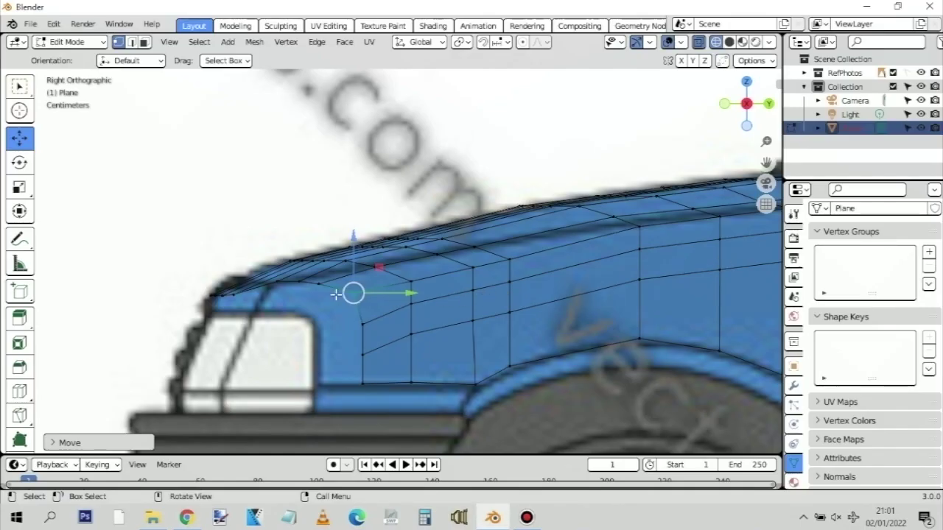
{"action": "key", "text": "alt+Tab"}
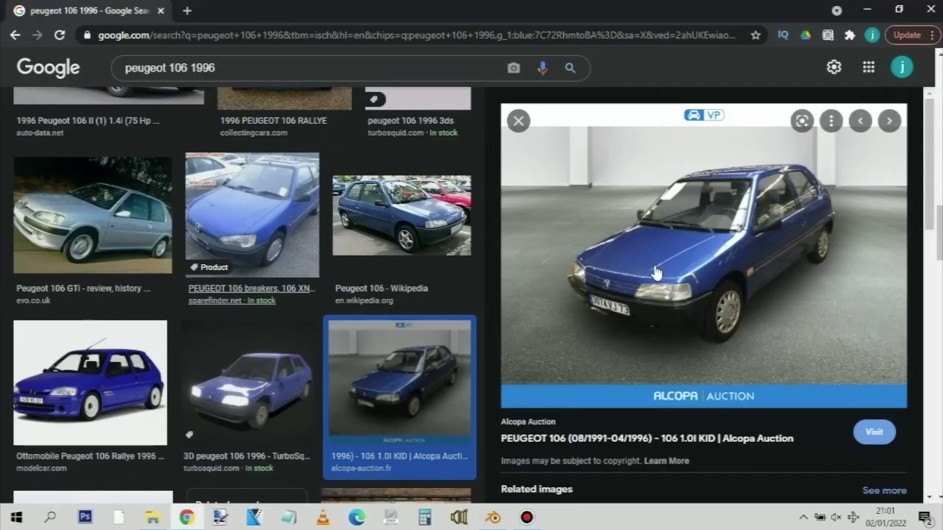
{"action": "key", "text": "alt+Tab"}
Check front and side views, then orbit out to a perspective overview of the mesh
{"action": "key", "text": "KP_1"}
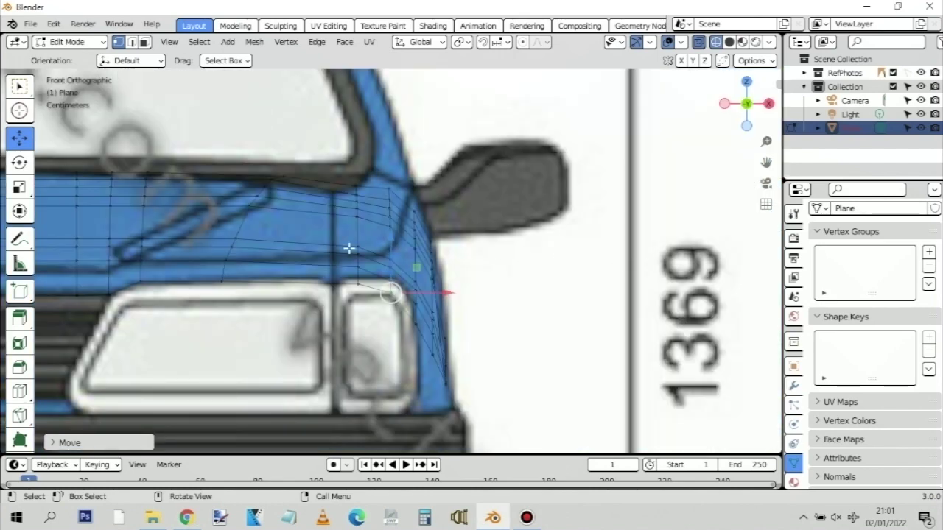
{"action": "key", "text": "KP_3"}
{"action": "scroll", "coordinate": [514, 297], "scroll_direction": "down", "scroll_amount": 2}
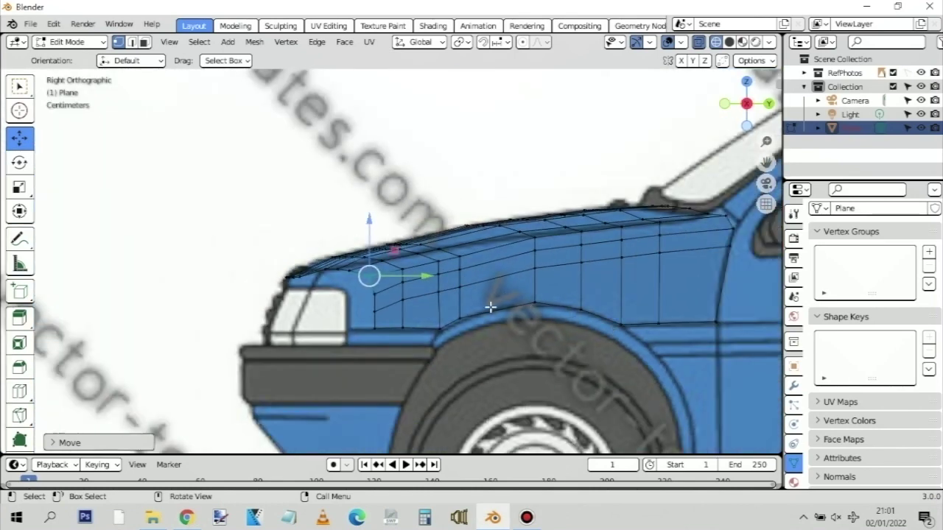
{"action": "scroll", "coordinate": [357, 296], "scroll_direction": "up", "scroll_amount": 2}
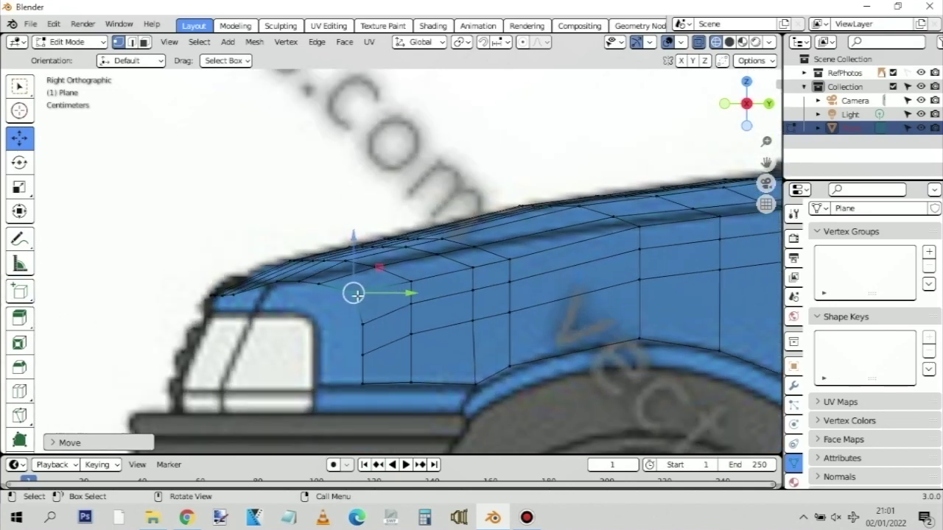
{"action": "scroll", "coordinate": [521, 287], "scroll_direction": "down", "scroll_amount": 3}
{"action": "middle_click_drag", "start_coordinate": [640, 273], "coordinate": [563, 131]}
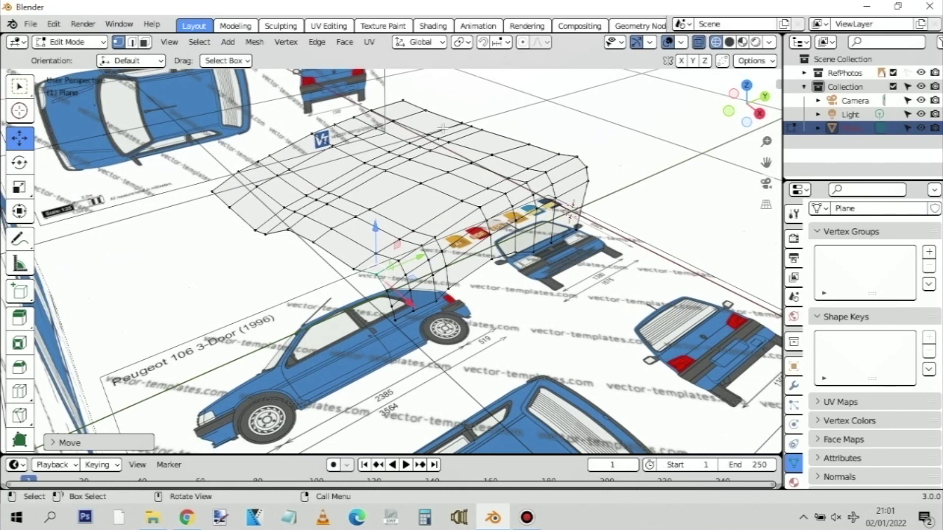
Inspect the mesh with Solid shading in Object Mode, then restore Wireframe and Edit Mode
{"action": "key", "text": "Tab"}
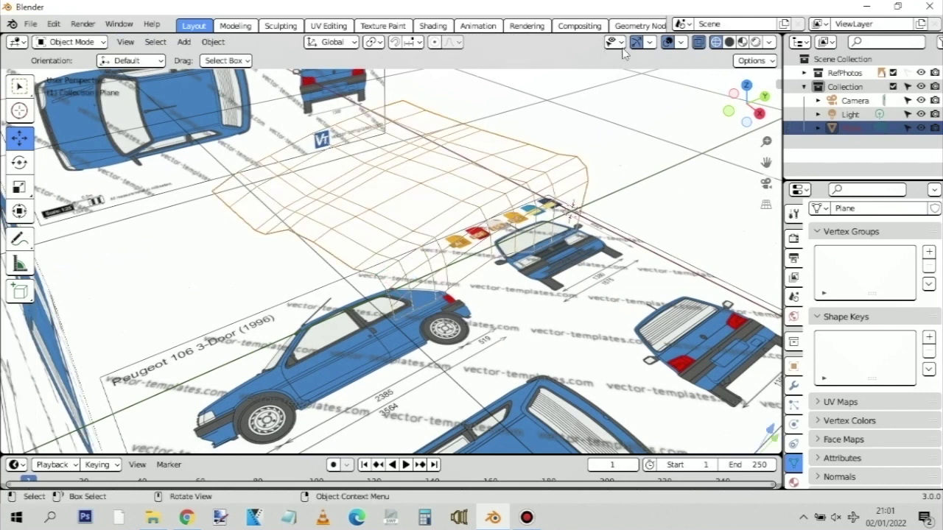
{"action": "left_click", "coordinate": [729, 42]}
{"action": "middle_click_drag", "start_coordinate": [457, 161], "coordinate": [372, 223]}
{"action": "left_click", "coordinate": [714, 42]}
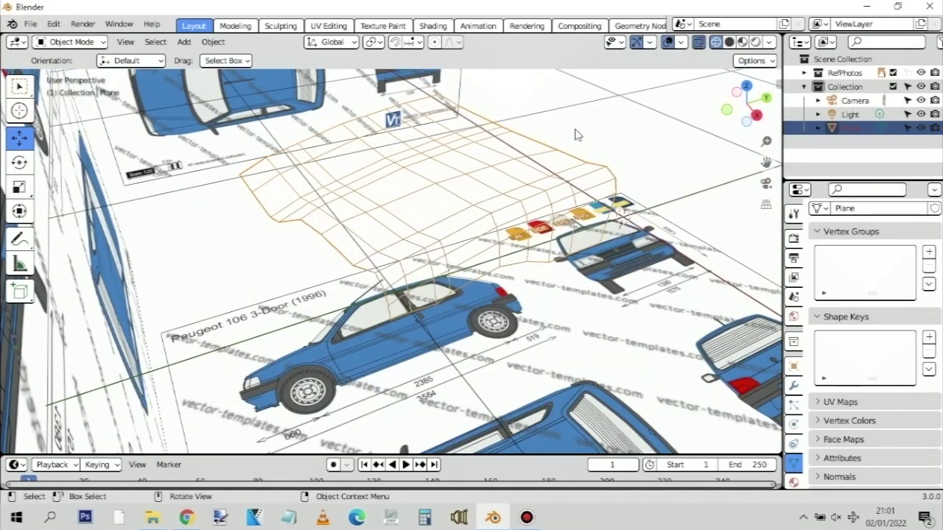
{"action": "key", "text": "Tab"}
Check the fender against the side, top and front blueprints
{"action": "middle_click_drag", "start_coordinate": [401, 202], "coordinate": [413, 205]}
{"action": "key", "text": "KP_3"}
{"action": "scroll", "coordinate": [555, 243], "scroll_direction": "up", "scroll_amount": 3}
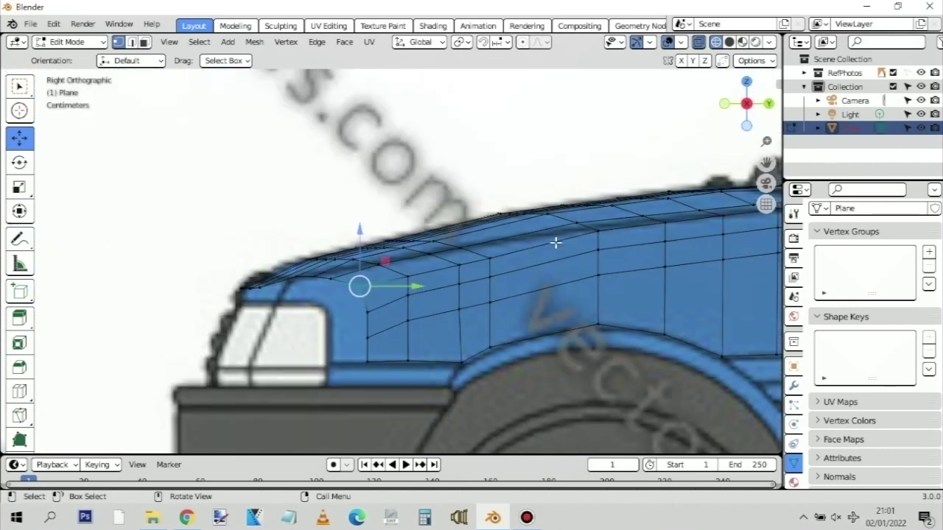
{"action": "key", "text": "KP_7"}
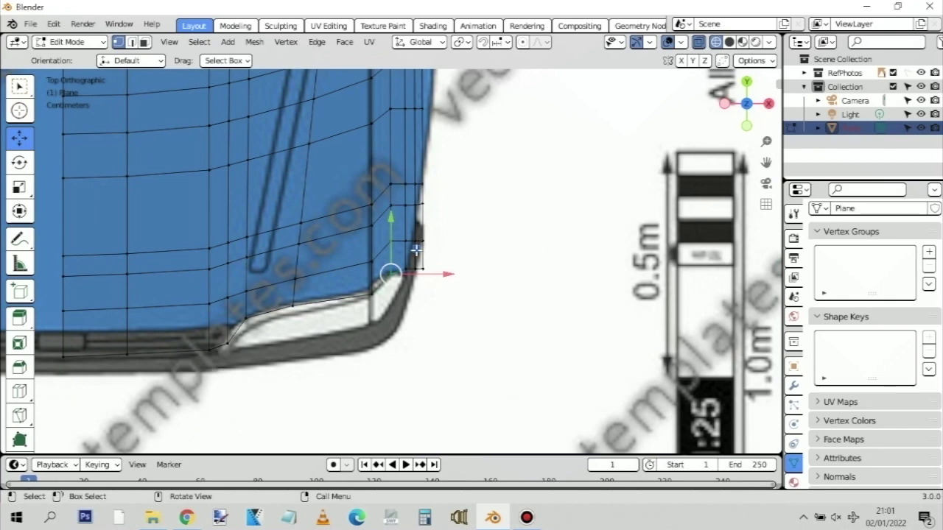
{"action": "scroll", "coordinate": [417, 251], "scroll_direction": "down", "scroll_amount": 2}
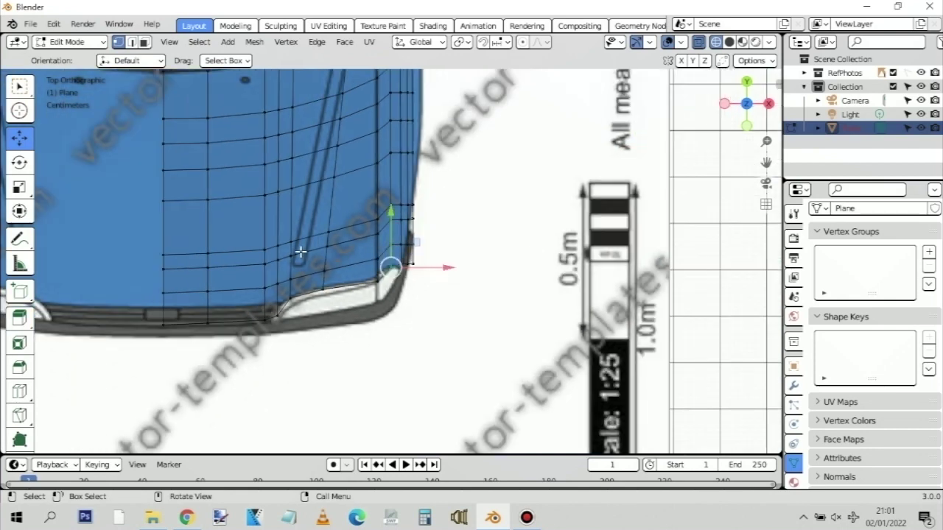
{"action": "key", "text": "KP_1"}
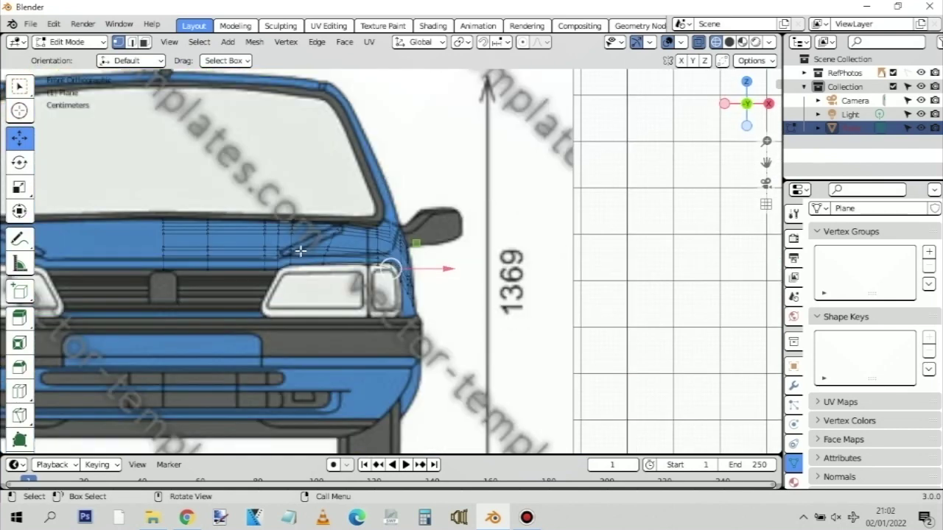
{"action": "scroll", "coordinate": [300, 251], "scroll_direction": "up", "scroll_amount": 3}
Cycle again through side, front and top views, zooming out on the top view
{"action": "key", "text": "KP_3"}
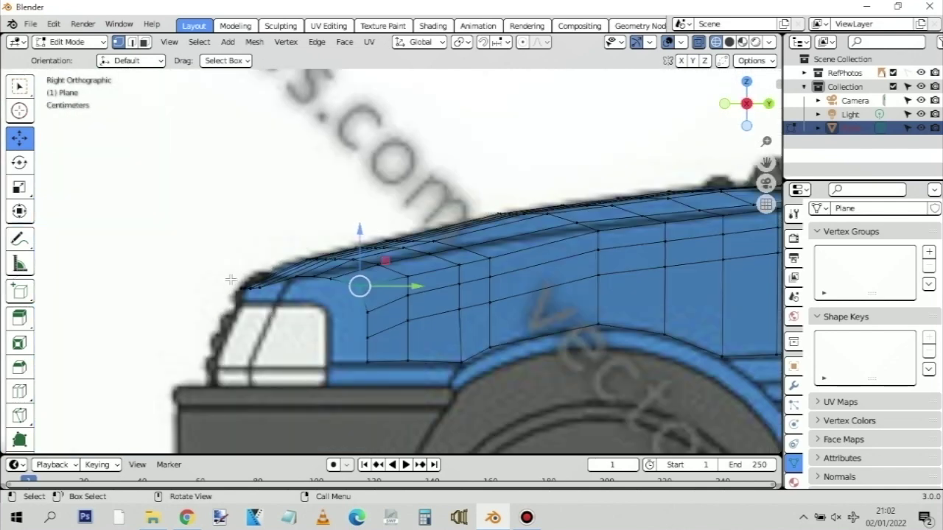
{"action": "key", "text": "KP_1"}
{"action": "scroll", "coordinate": [237, 262], "scroll_direction": "down", "scroll_amount": 2}
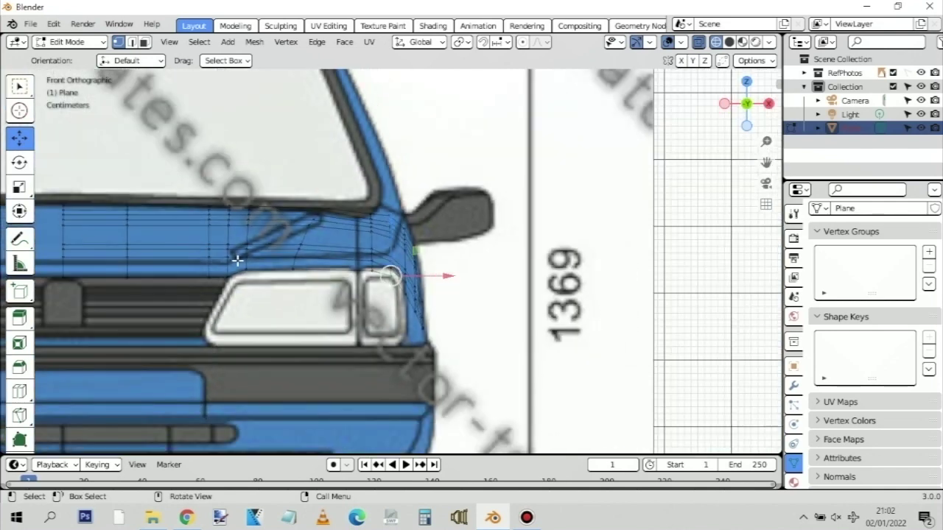
{"action": "key", "text": "KP_3"}
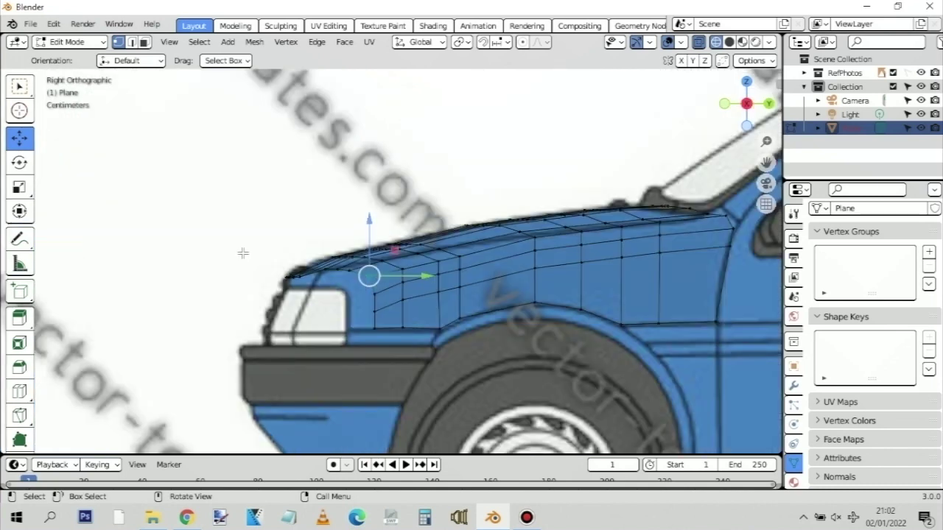
{"action": "key", "text": "KP_7"}
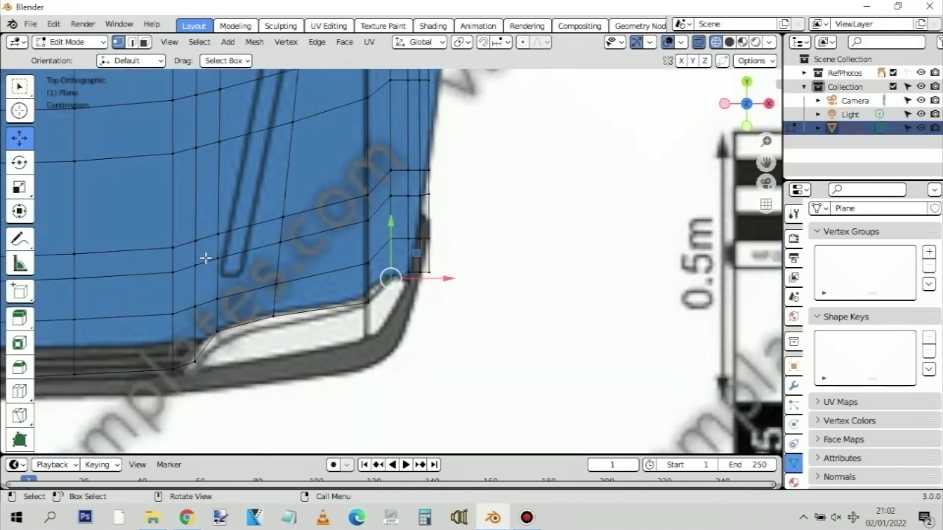
{"action": "scroll", "coordinate": [206, 258], "scroll_direction": "down", "scroll_amount": 3}
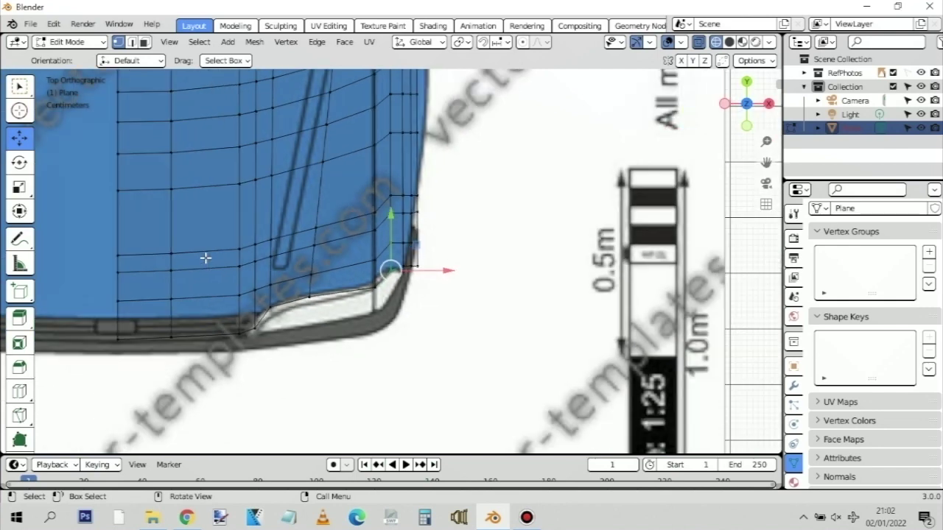
{"action": "scroll", "coordinate": [317, 227], "scroll_direction": "down", "scroll_amount": 1}
Examine the mesh's bottom corner and edge in the top view with a tilted check
{"action": "middle_click_drag", "start_coordinate": [458, 131], "coordinate": [437, 230], "text": "shift"}
{"action": "scroll", "coordinate": [438, 229], "scroll_direction": "up", "scroll_amount": 5}
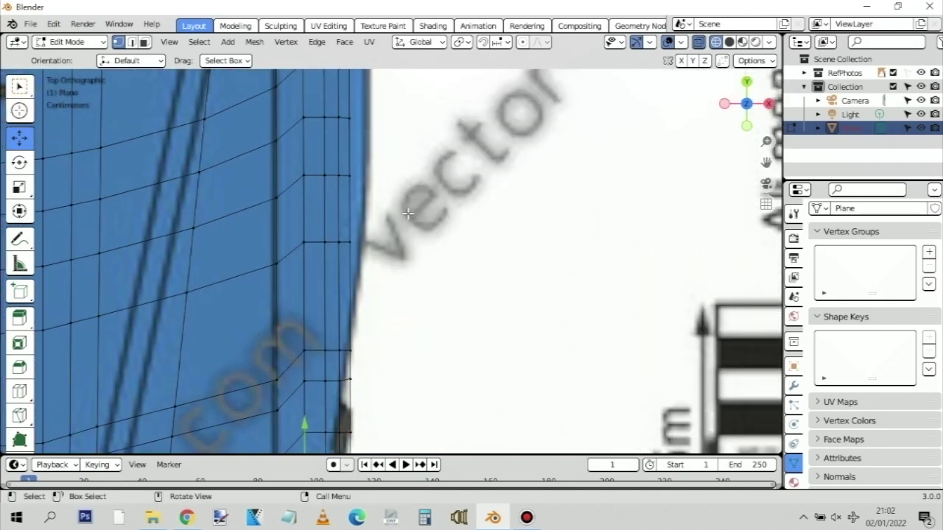
{"action": "middle_click_drag", "start_coordinate": [421, 253], "coordinate": [497, 171], "text": "shift"}
{"action": "middle_click_drag", "start_coordinate": [433, 198], "coordinate": [441, 197]}
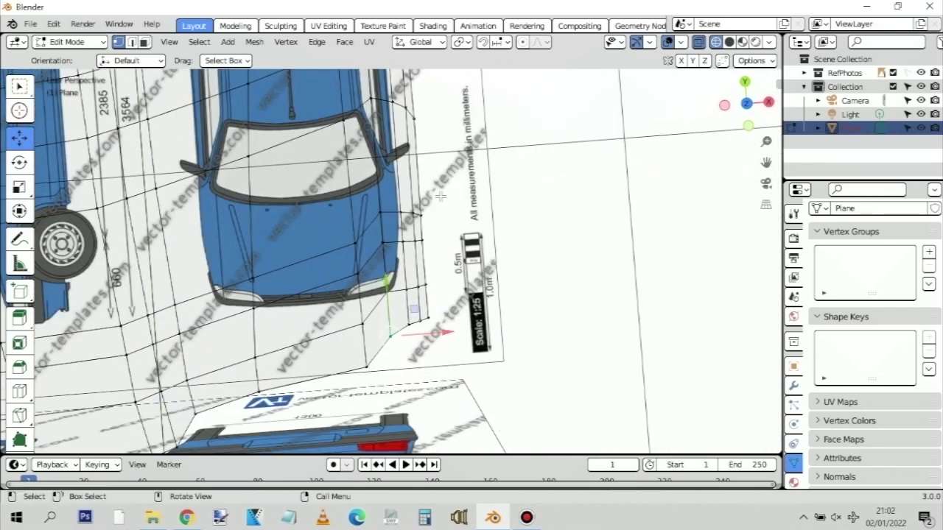
{"action": "key", "text": "KP_7"}
{"action": "scroll", "coordinate": [459, 265], "scroll_direction": "up", "scroll_amount": 2}
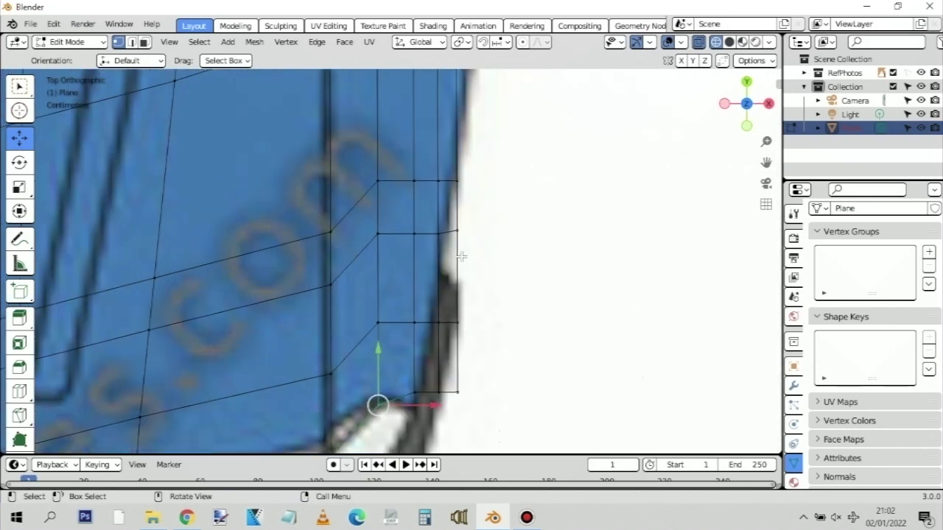
{"action": "scroll", "coordinate": [462, 257], "scroll_direction": "down", "scroll_amount": 3}
{"action": "scroll", "coordinate": [461, 254], "scroll_direction": "down", "scroll_amount": 1}
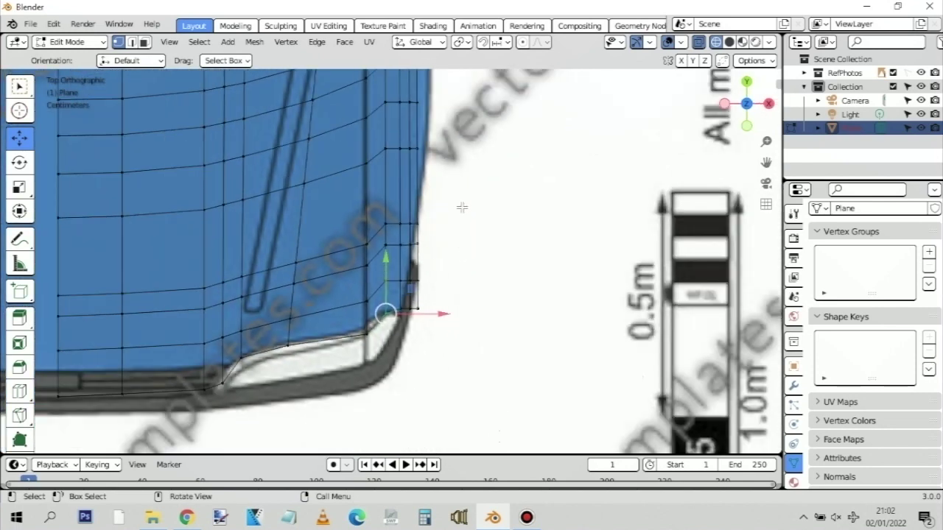
{"action": "middle_click_drag", "start_coordinate": [490, 102], "coordinate": [450, 258], "text": "shift"}
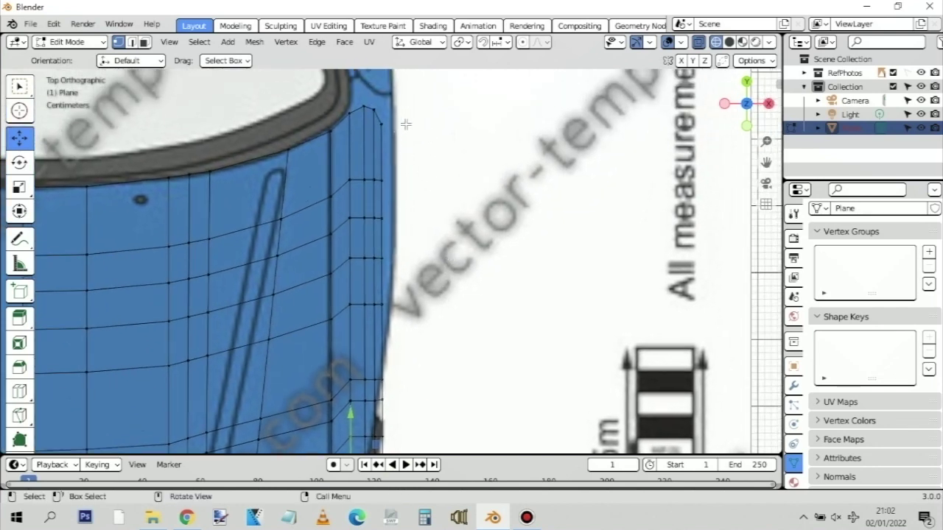
{"action": "scroll", "coordinate": [439, 154], "scroll_direction": "down", "scroll_amount": 1}
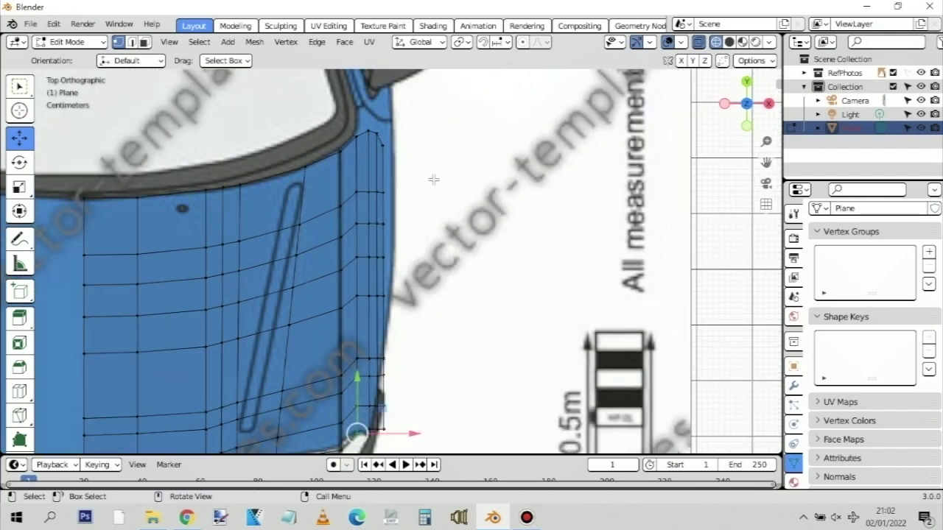
{"action": "middle_click_drag", "start_coordinate": [420, 112], "coordinate": [353, 151]}
Review front, top and side blueprints, then frame the A-pillar junction in side view
{"action": "key", "text": "KP_1"}
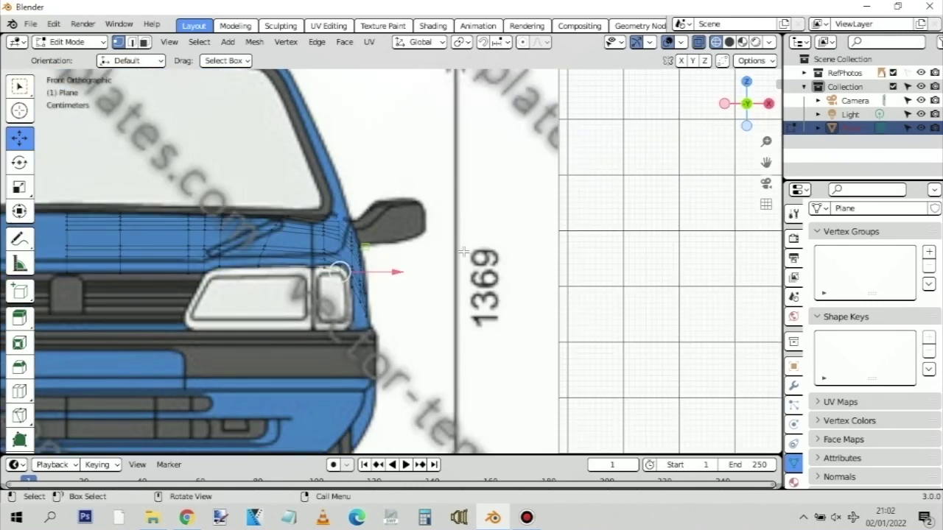
{"action": "key", "text": "KP_7"}
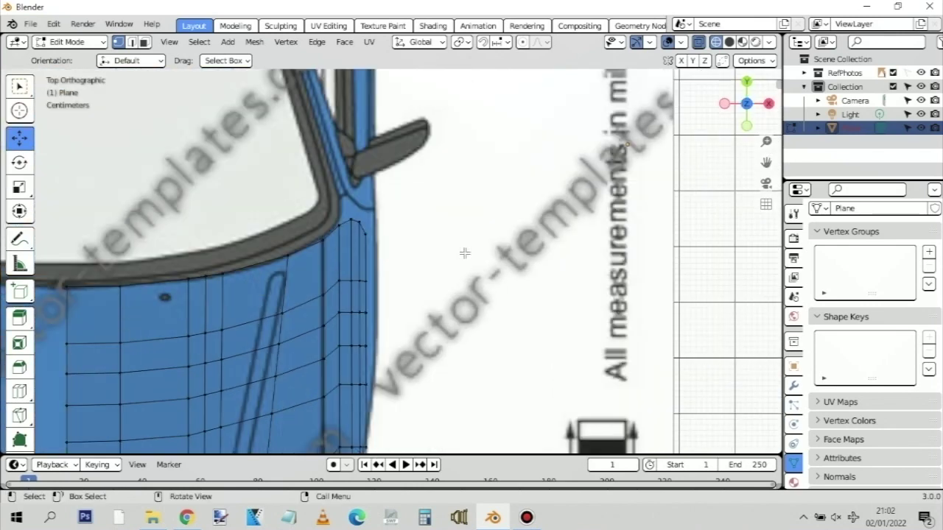
{"action": "scroll", "coordinate": [411, 265], "scroll_direction": "down", "scroll_amount": 1}
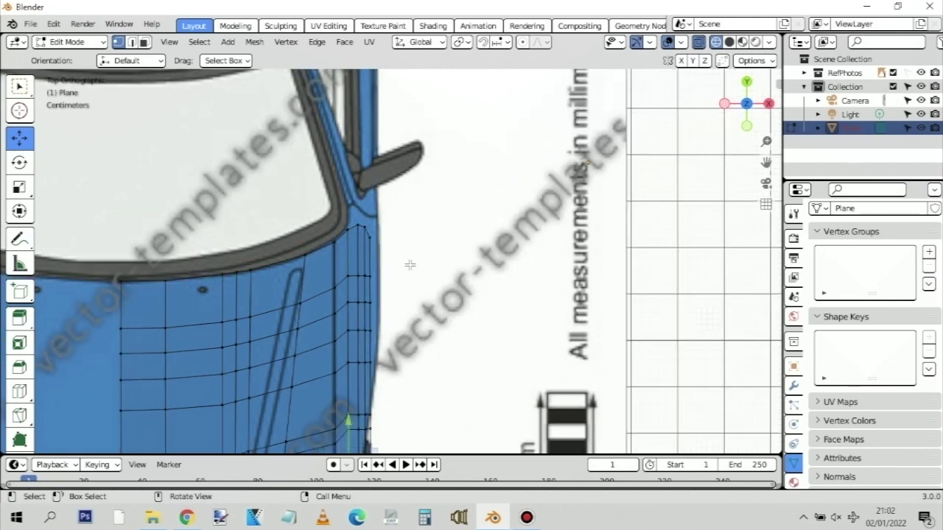
{"action": "scroll", "coordinate": [408, 265], "scroll_direction": "down", "scroll_amount": 1}
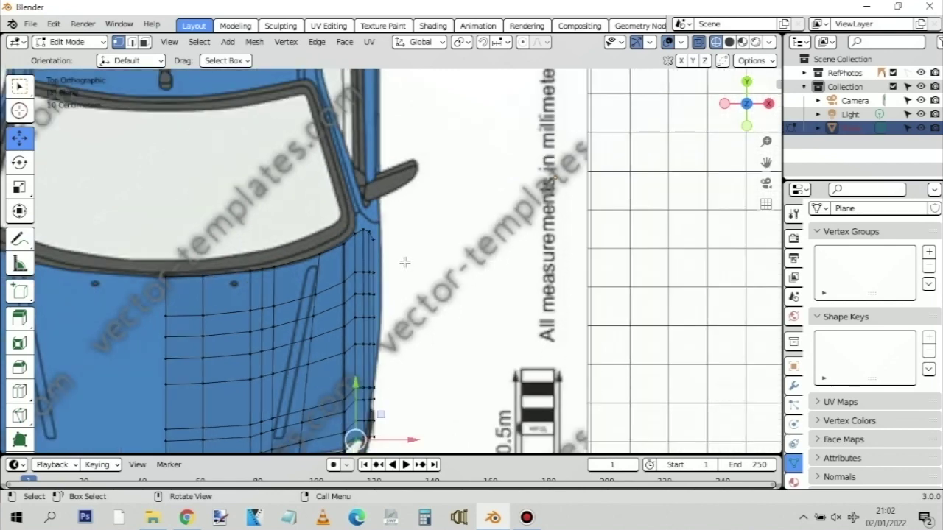
{"action": "key", "text": "KP_1"}
{"action": "scroll", "coordinate": [404, 260], "scroll_direction": "up", "scroll_amount": 3}
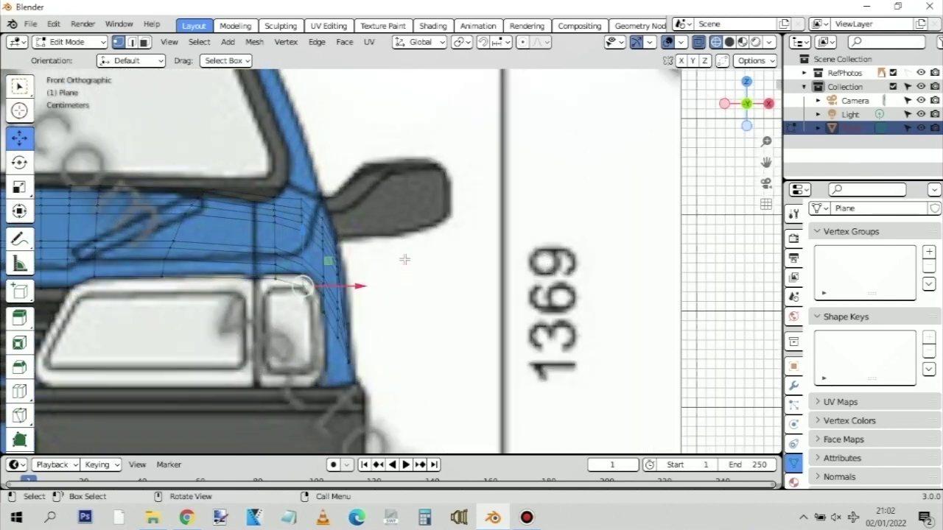
{"action": "scroll", "coordinate": [404, 260], "scroll_direction": "up", "scroll_amount": 2}
{"action": "key", "text": "KP_3"}
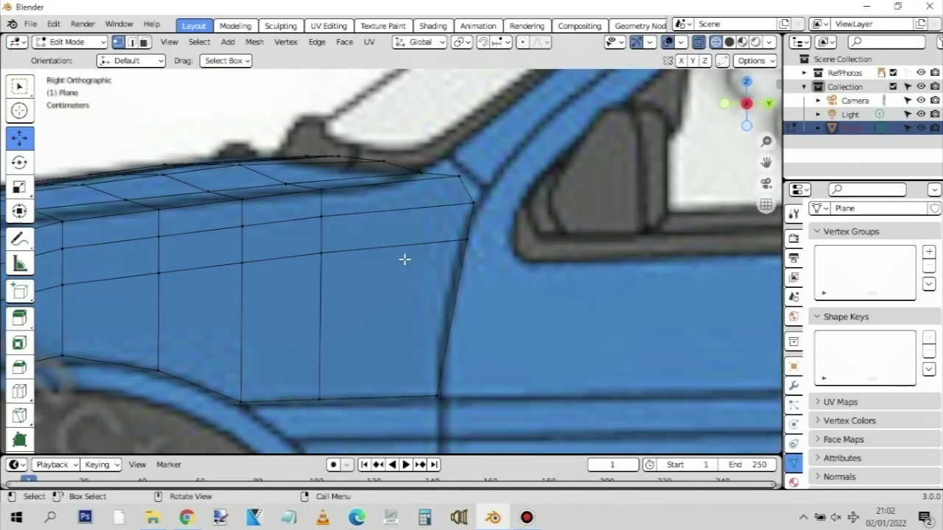
{"action": "scroll", "coordinate": [449, 267], "scroll_direction": "down", "scroll_amount": 4}
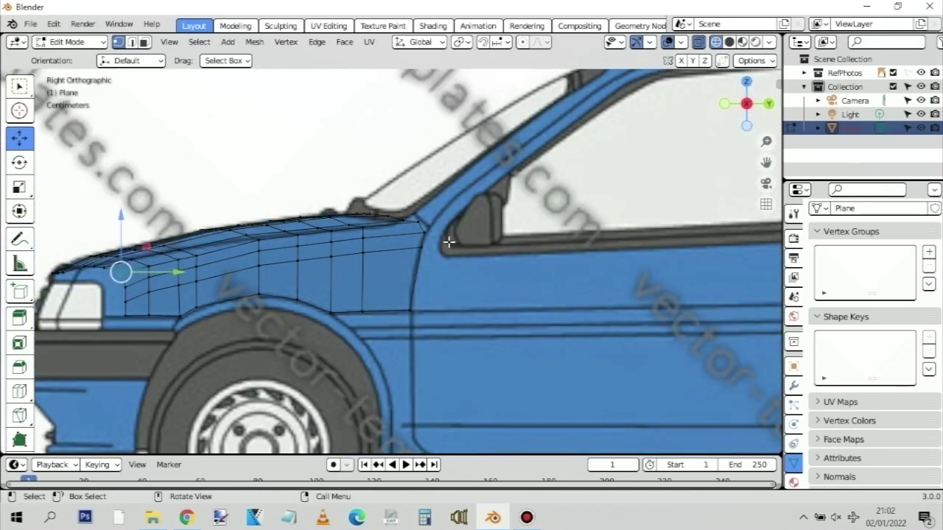
{"action": "scroll", "coordinate": [432, 221], "scroll_direction": "up", "scroll_amount": 4}
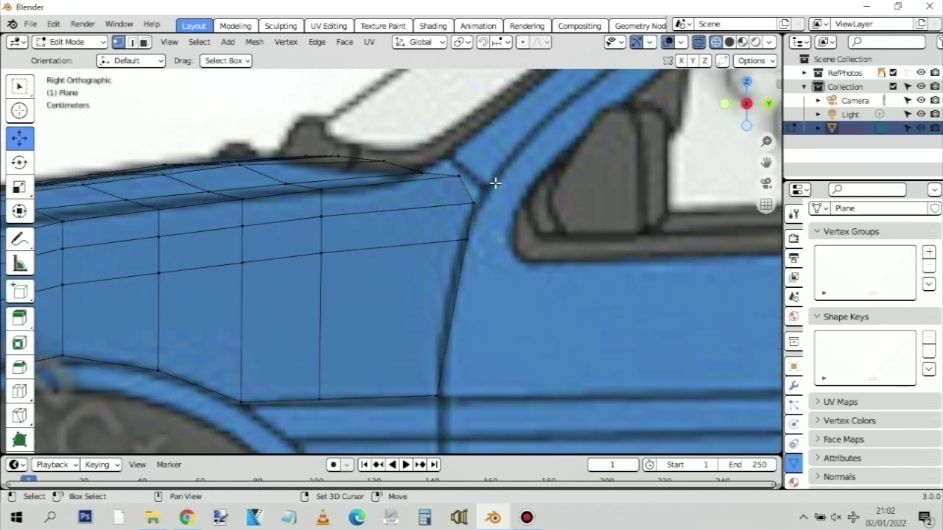
{"action": "middle_click_drag", "start_coordinate": [452, 228], "coordinate": [432, 248], "text": "shift"}
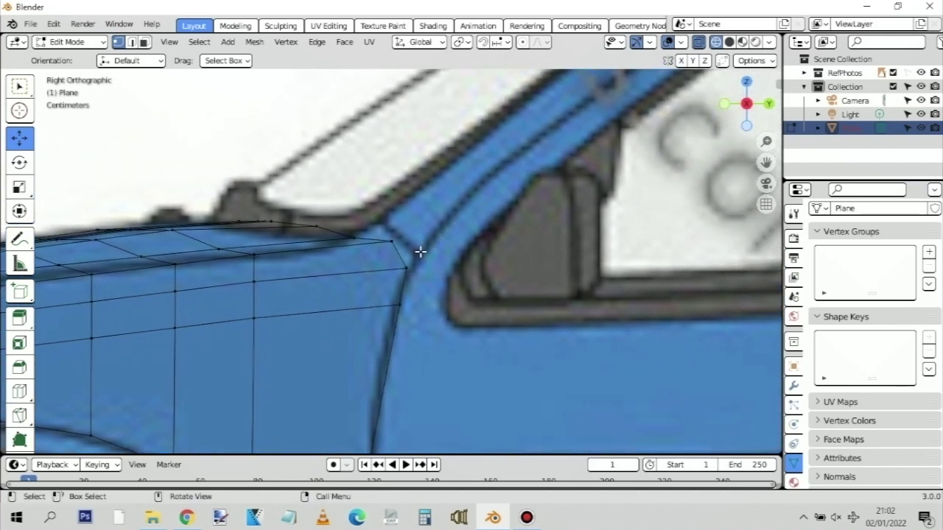
Slide the two vertices on the A-pillar edge along Y toward the pillar
{"action": "left_click", "coordinate": [399, 304]}
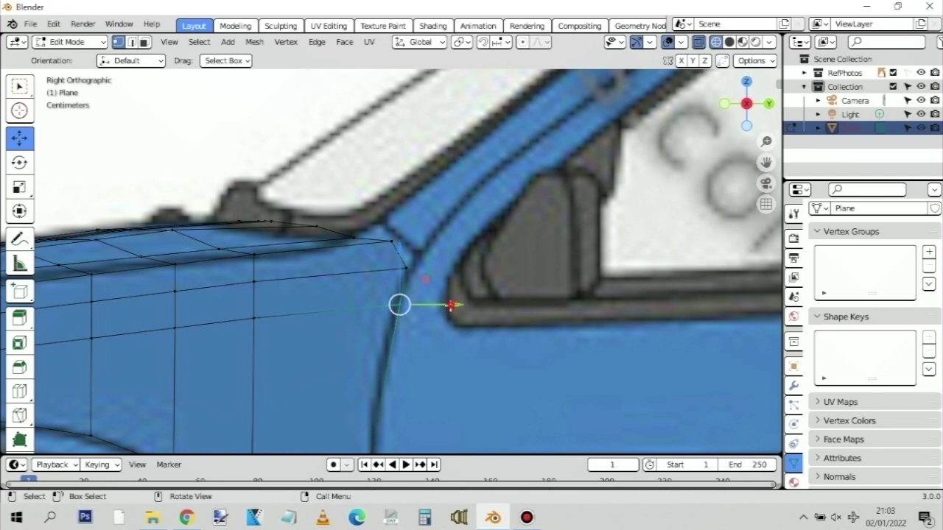
{"action": "left_click_drag", "start_coordinate": [451, 305], "coordinate": [444, 306]}
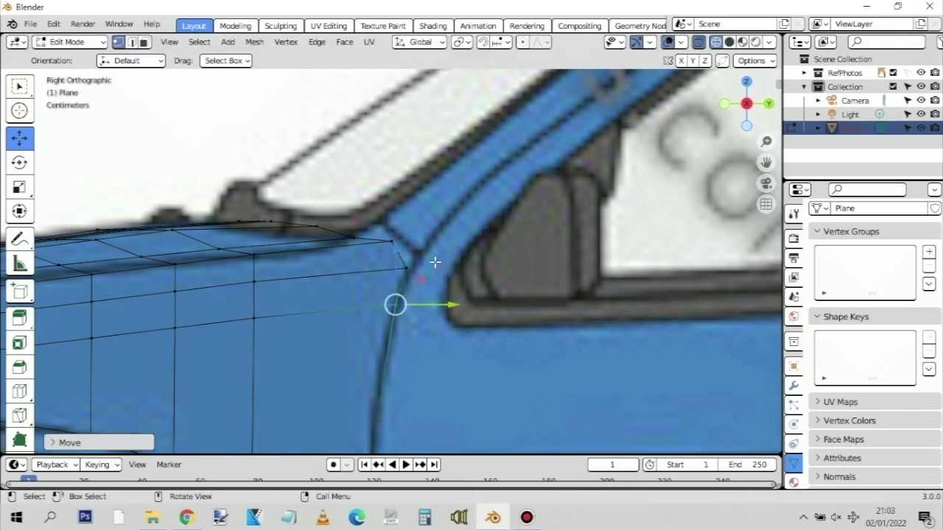
{"action": "left_click", "coordinate": [408, 267]}
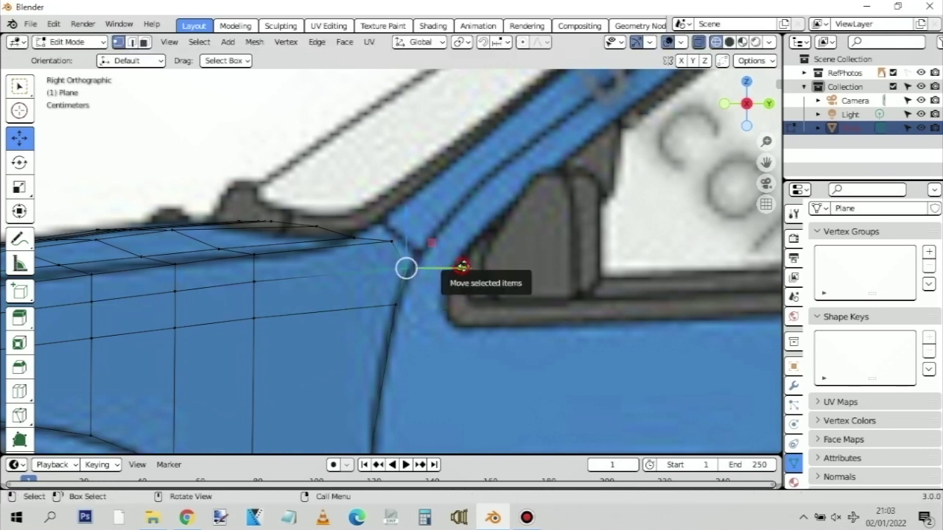
{"action": "left_click_drag", "start_coordinate": [462, 267], "coordinate": [442, 256]}
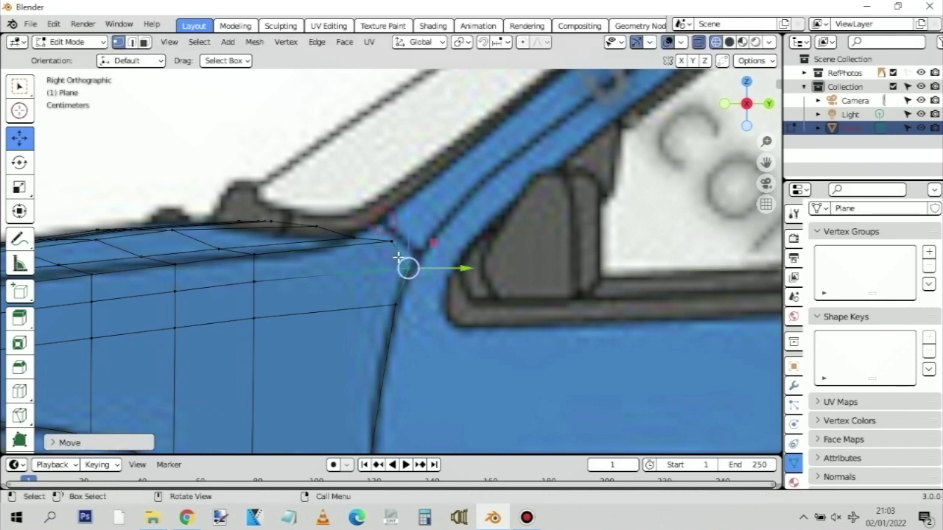
Raise the fender's rear top vertex and pull it back onto the A-pillar line
{"action": "left_click", "coordinate": [391, 236]}
{"action": "left_click_drag", "start_coordinate": [391, 209], "coordinate": [386, 201]}
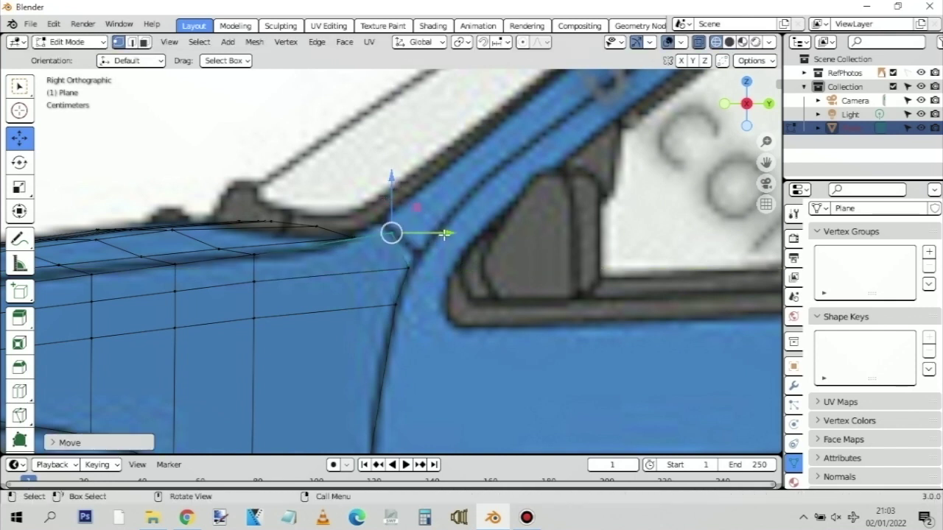
{"action": "left_click_drag", "start_coordinate": [444, 235], "coordinate": [373, 191]}
Zoom, pan and orbit to review the fender and headlight area from above
{"action": "scroll", "coordinate": [584, 210], "scroll_direction": "down", "scroll_amount": 5}
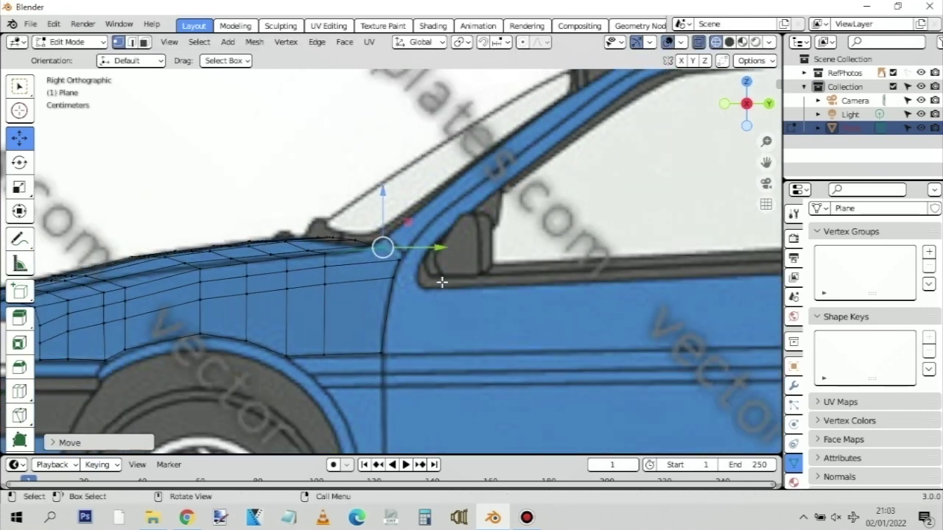
{"action": "middle_click_drag", "start_coordinate": [311, 347], "coordinate": [398, 270], "text": "shift"}
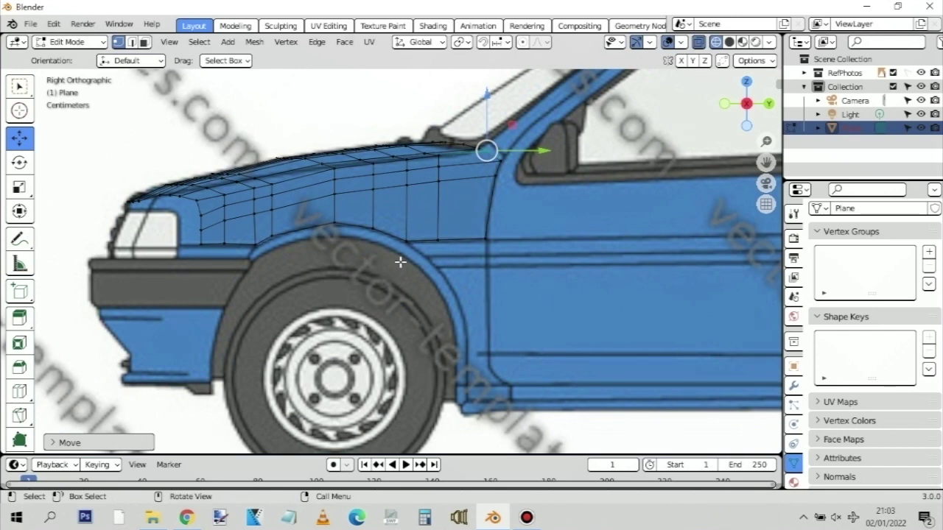
{"action": "scroll", "coordinate": [588, 211], "scroll_direction": "down", "scroll_amount": 1}
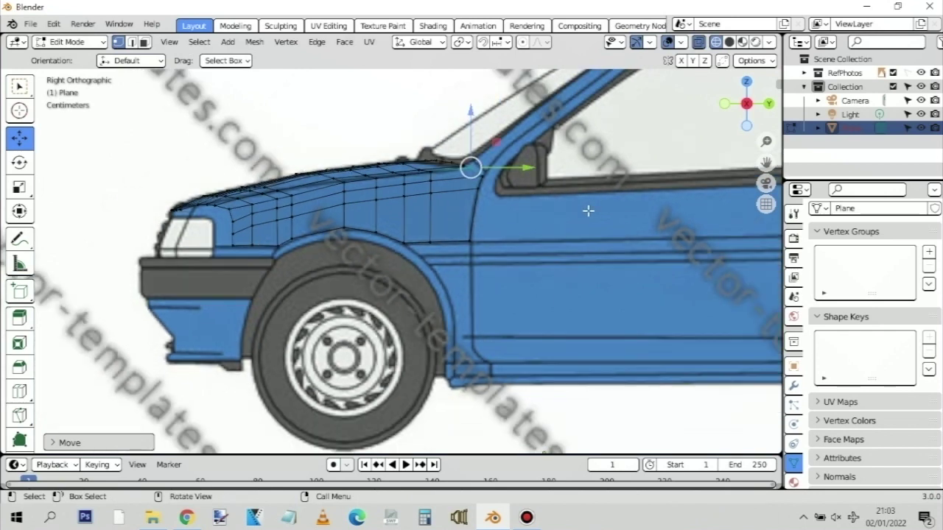
{"action": "scroll", "coordinate": [647, 180], "scroll_direction": "down", "scroll_amount": 3}
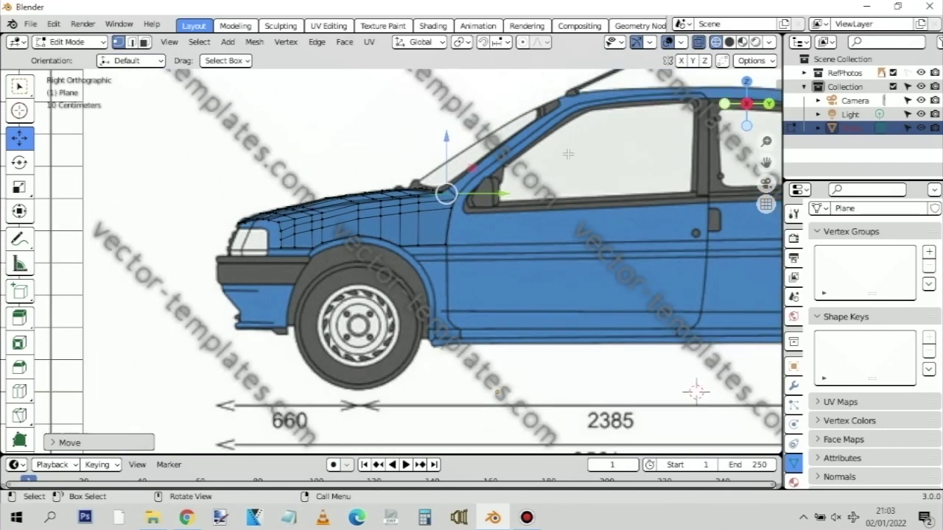
{"action": "scroll", "coordinate": [563, 215], "scroll_direction": "up", "scroll_amount": 2}
{"action": "scroll", "coordinate": [563, 214], "scroll_direction": "down", "scroll_amount": 4}
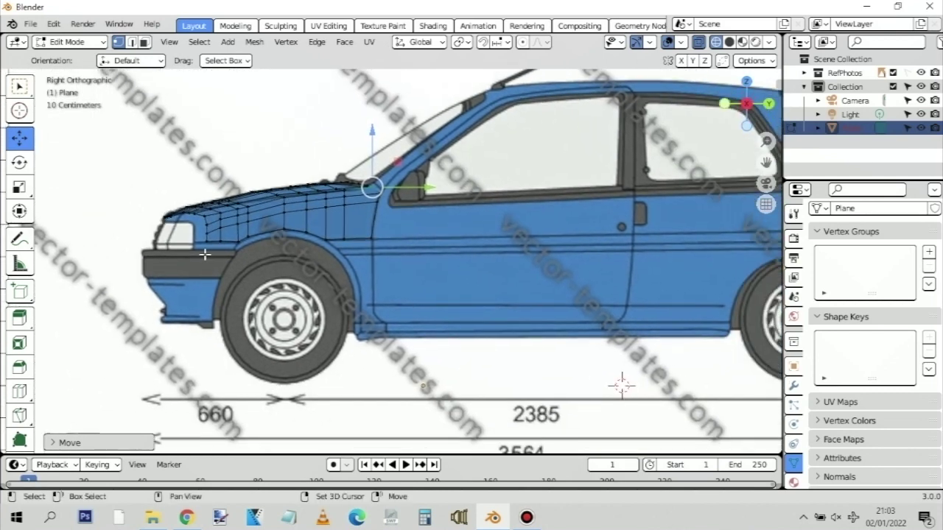
{"action": "scroll", "coordinate": [209, 224], "scroll_direction": "up", "scroll_amount": 8}
{"action": "scroll", "coordinate": [208, 224], "scroll_direction": "up", "scroll_amount": 2}
{"action": "middle_click_drag", "start_coordinate": [254, 272], "coordinate": [505, 273], "text": "shift"}
{"action": "scroll", "coordinate": [506, 274], "scroll_direction": "up", "scroll_amount": 1}
{"action": "middle_click_drag", "start_coordinate": [587, 268], "coordinate": [672, 261], "text": "shift"}
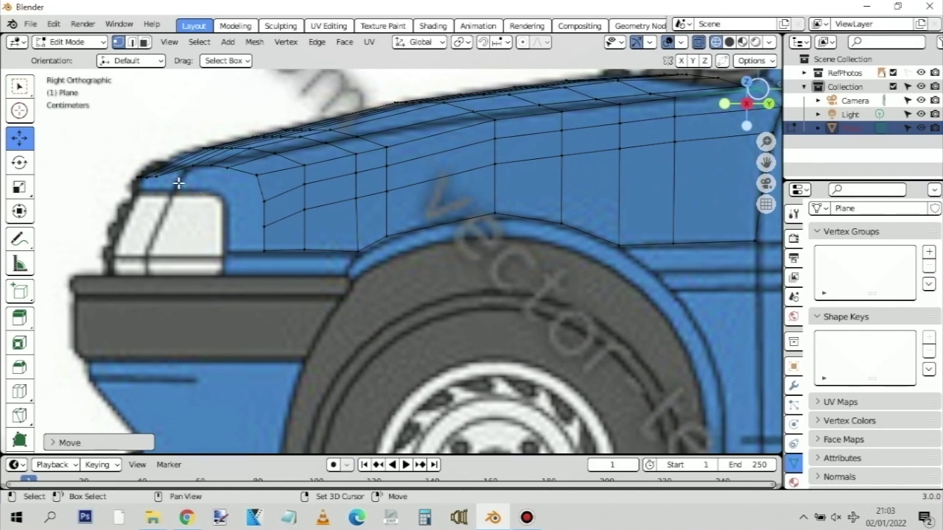
{"action": "scroll", "coordinate": [267, 221], "scroll_direction": "down", "scroll_amount": 3}
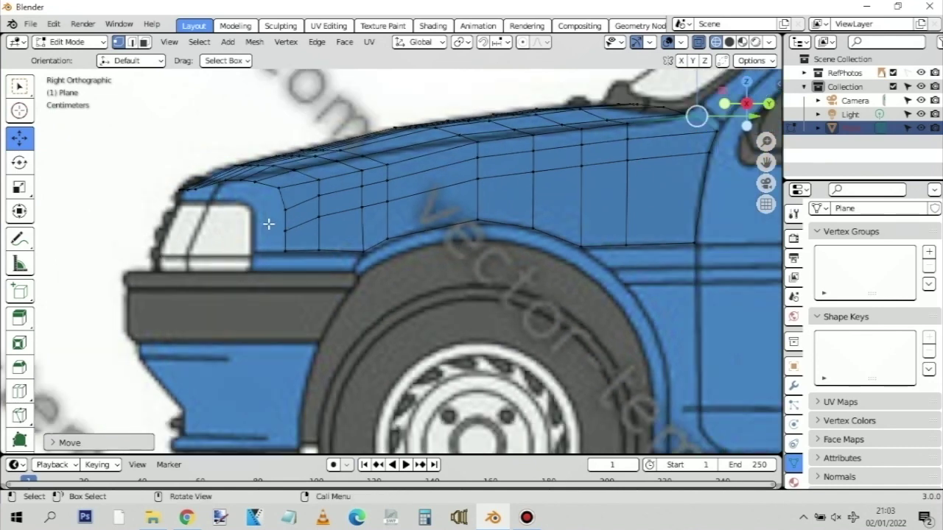
{"action": "middle_click_drag", "start_coordinate": [290, 234], "coordinate": [391, 231]}
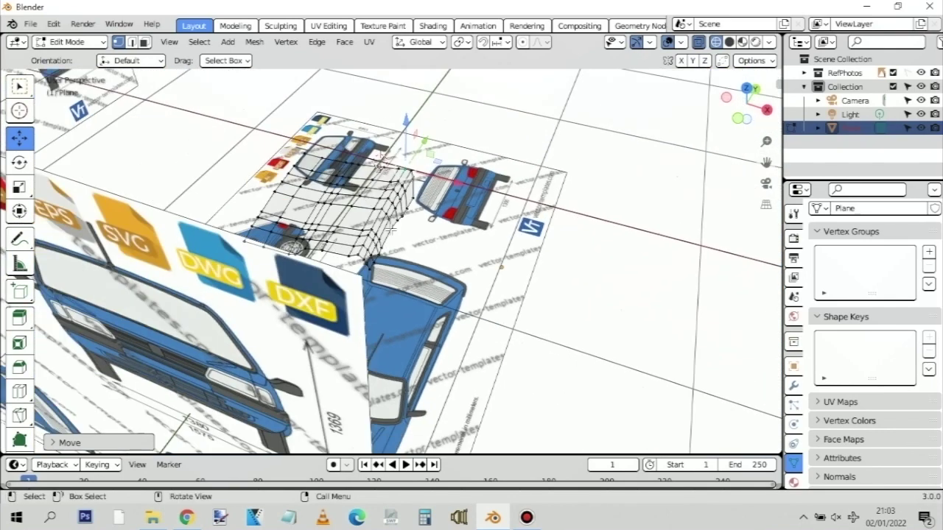
In Top view, move the two upper hood corner vertices along Y to the windscreen base
{"action": "key", "text": "KP_7"}
{"action": "scroll", "coordinate": [376, 150], "scroll_direction": "up", "scroll_amount": 2}
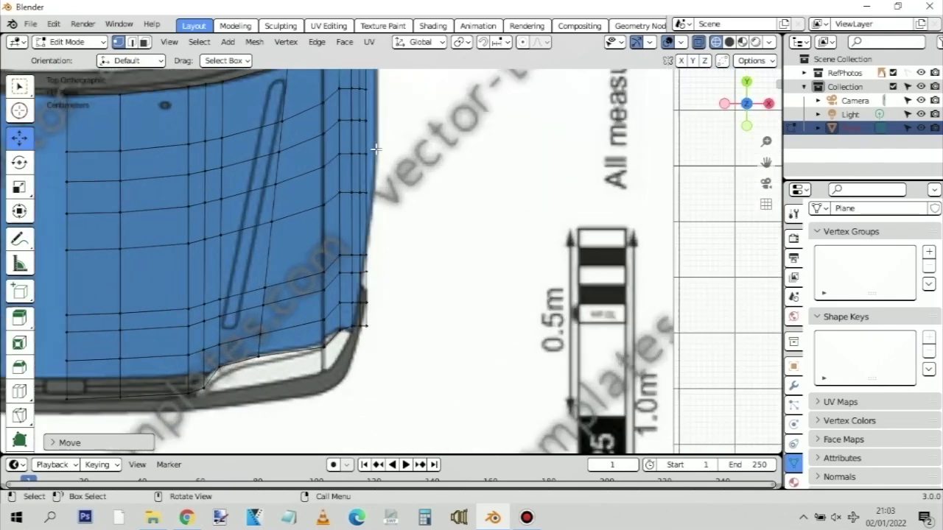
{"action": "scroll", "coordinate": [450, 307], "scroll_direction": "up", "scroll_amount": 2}
{"action": "scroll", "coordinate": [442, 294], "scroll_direction": "up", "scroll_amount": 1}
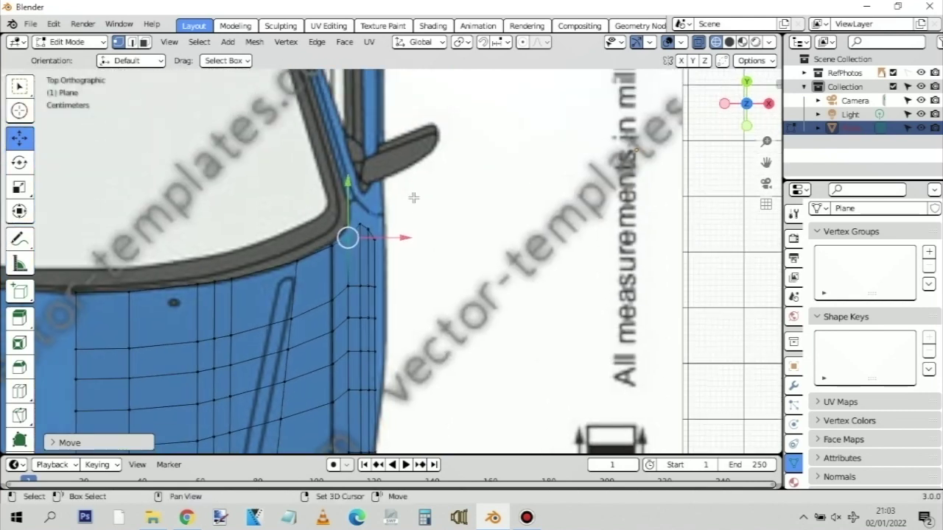
{"action": "scroll", "coordinate": [374, 189], "scroll_direction": "up", "scroll_amount": 4}
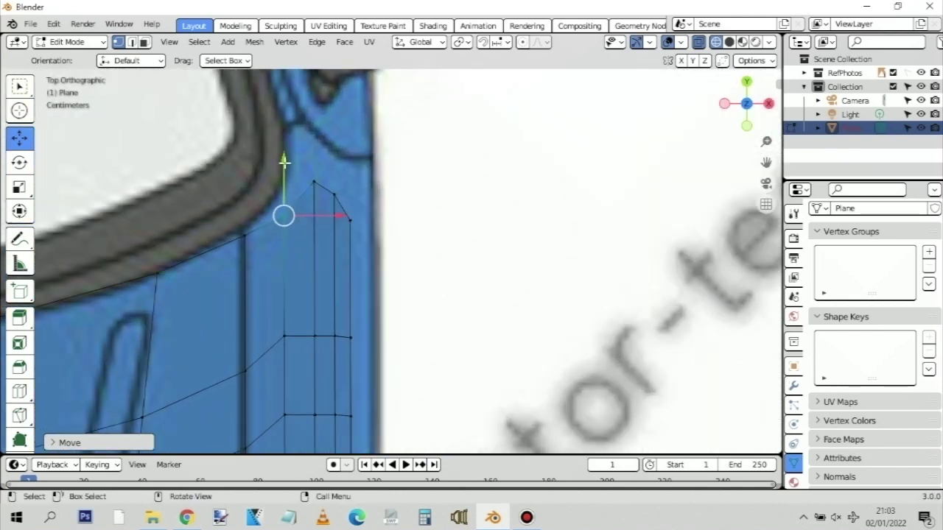
{"action": "left_click_drag", "start_coordinate": [284, 161], "coordinate": [283, 141]}
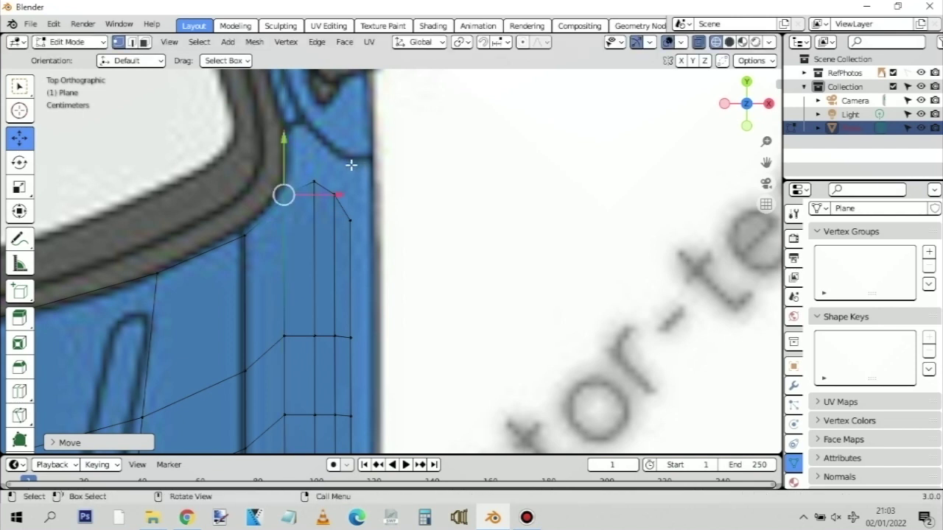
{"action": "left_click", "coordinate": [322, 159]}
{"action": "left_click", "coordinate": [270, 155]}
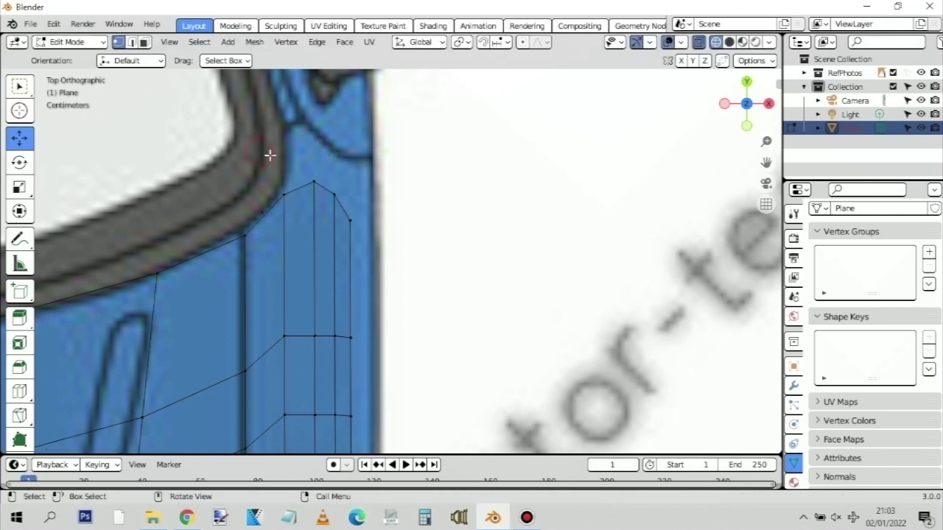
{"action": "left_click_drag", "start_coordinate": [269, 155], "coordinate": [327, 200]}
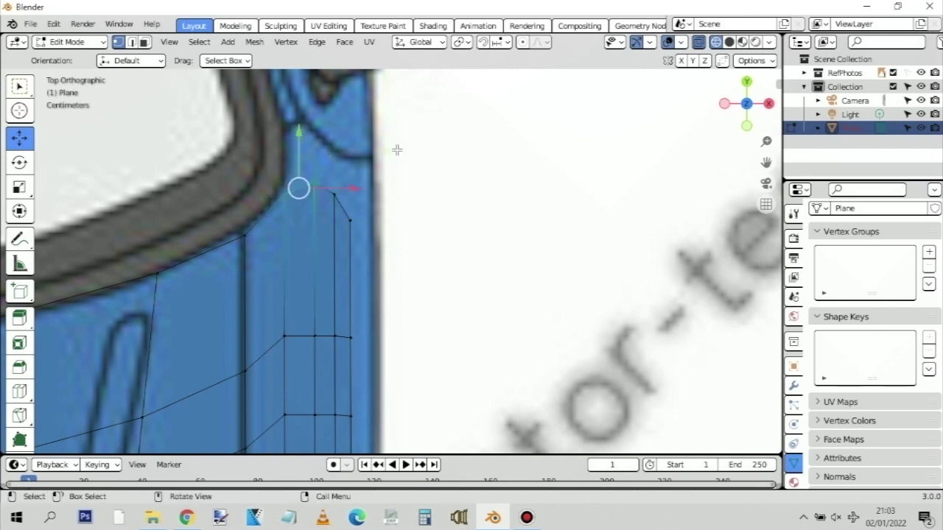
{"action": "middle_click_drag", "start_coordinate": [397, 150], "coordinate": [376, 231], "text": "shift"}
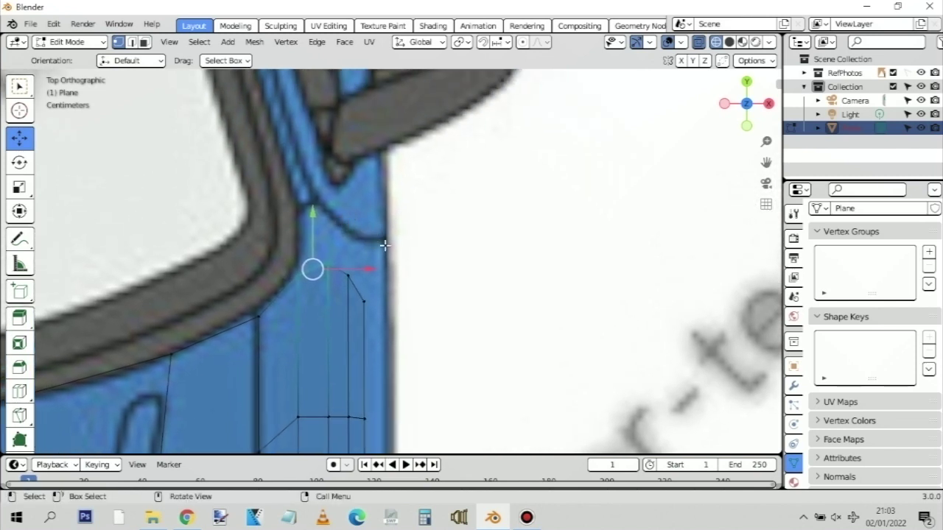
{"action": "left_click_drag", "start_coordinate": [313, 215], "coordinate": [322, 159]}
{"action": "left_click", "coordinate": [317, 205]}
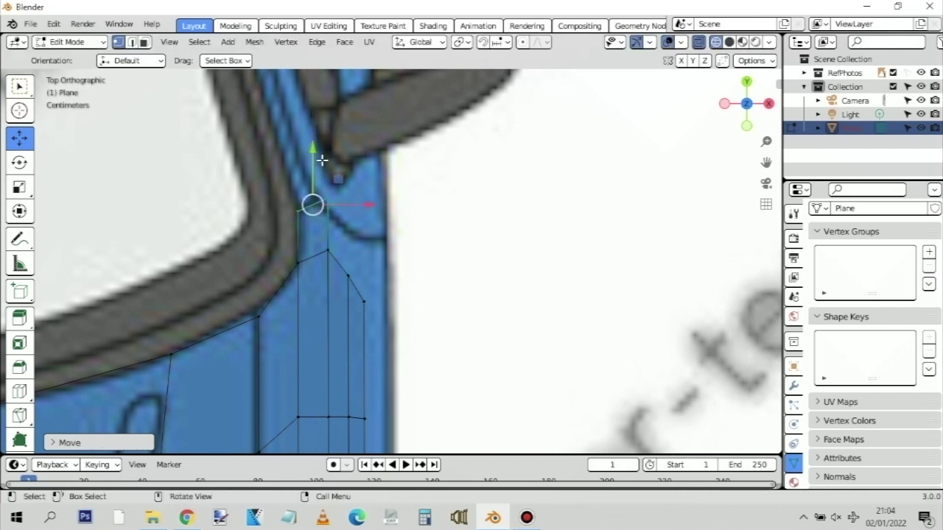
In Right view, raise the windscreen-side corner vertex and its neighbour to the A-pillar base
{"action": "left_click", "coordinate": [378, 185]}
{"action": "left_click_drag", "start_coordinate": [316, 210], "coordinate": [373, 202]}
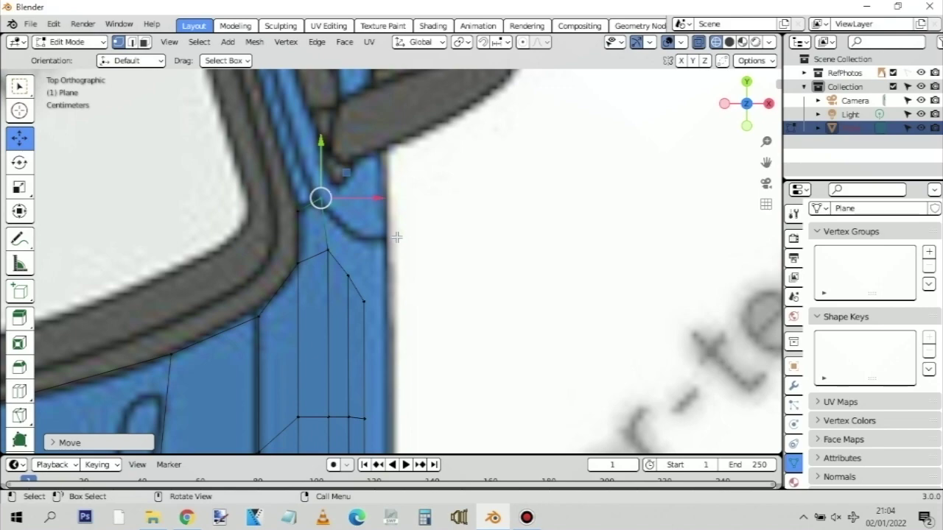
{"action": "key", "text": "KP_3"}
{"action": "scroll", "coordinate": [411, 241], "scroll_direction": "down", "scroll_amount": 3}
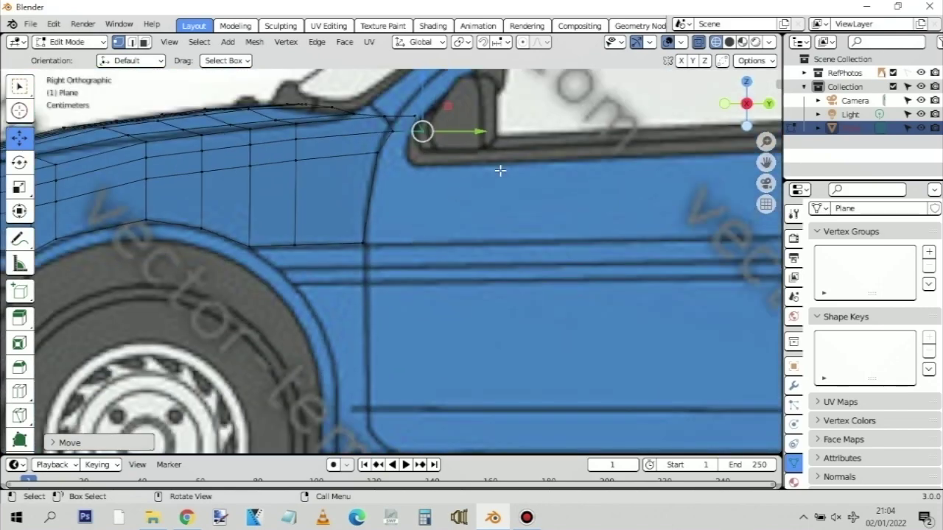
{"action": "scroll", "coordinate": [486, 182], "scroll_direction": "down", "scroll_amount": 1}
{"action": "middle_click_drag", "start_coordinate": [473, 194], "coordinate": [403, 296]}
{"action": "key", "text": "KP_3"}
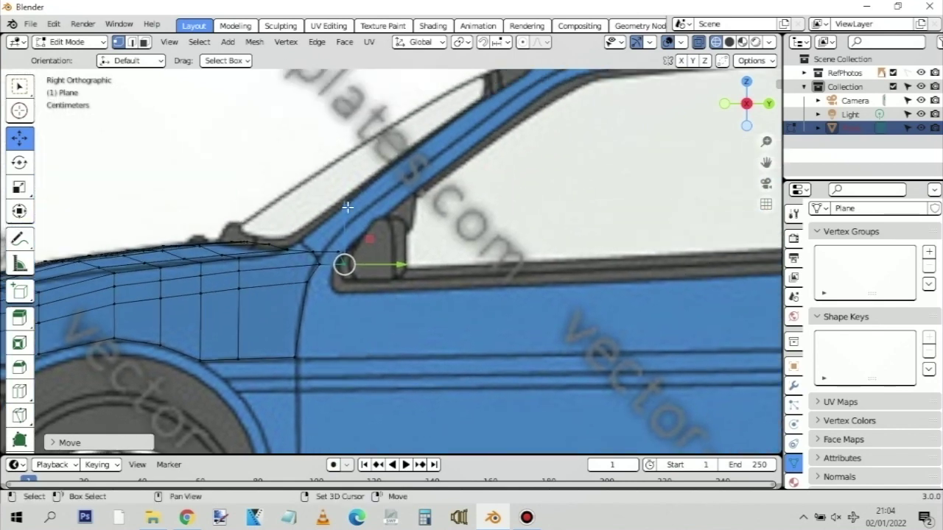
{"action": "left_click_drag", "start_coordinate": [343, 210], "coordinate": [311, 208]}
{"action": "left_click", "coordinate": [310, 246]}
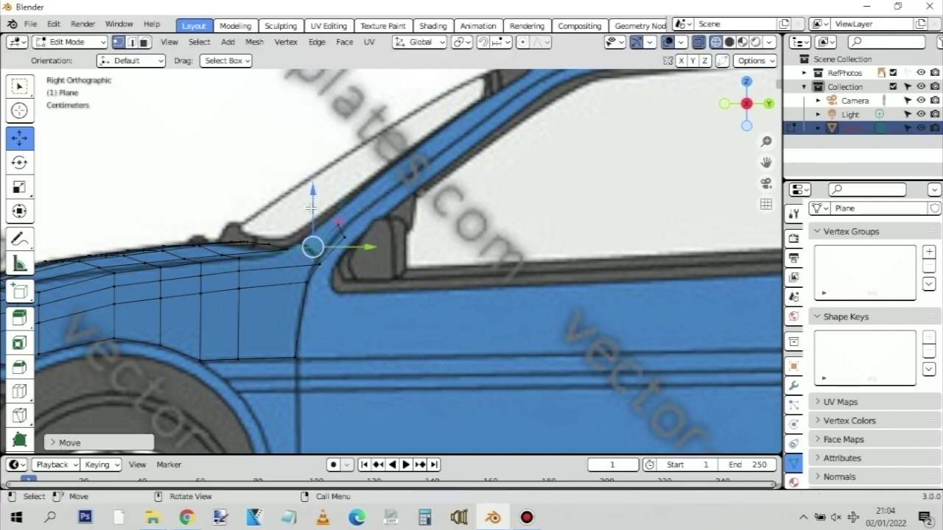
Check the corner alignment in Front and Top views, then clear the selection
{"action": "key", "text": "KP_1"}
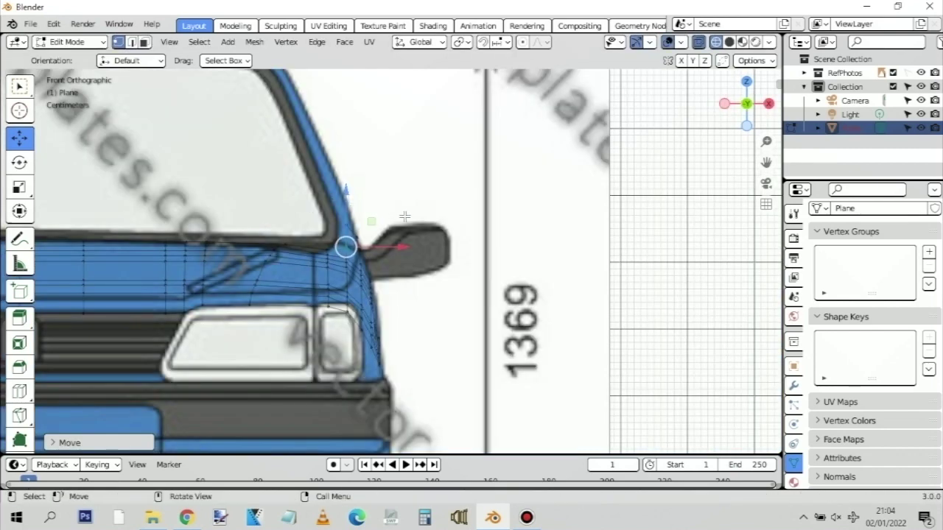
{"action": "scroll", "coordinate": [405, 216], "scroll_direction": "up", "scroll_amount": 4}
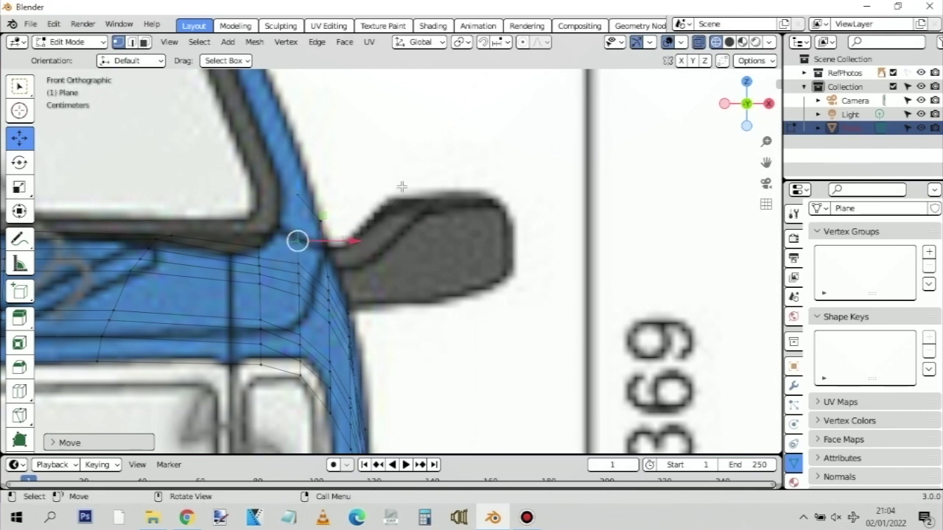
{"action": "key", "text": "KP_7"}
{"action": "scroll", "coordinate": [398, 189], "scroll_direction": "down", "scroll_amount": 3}
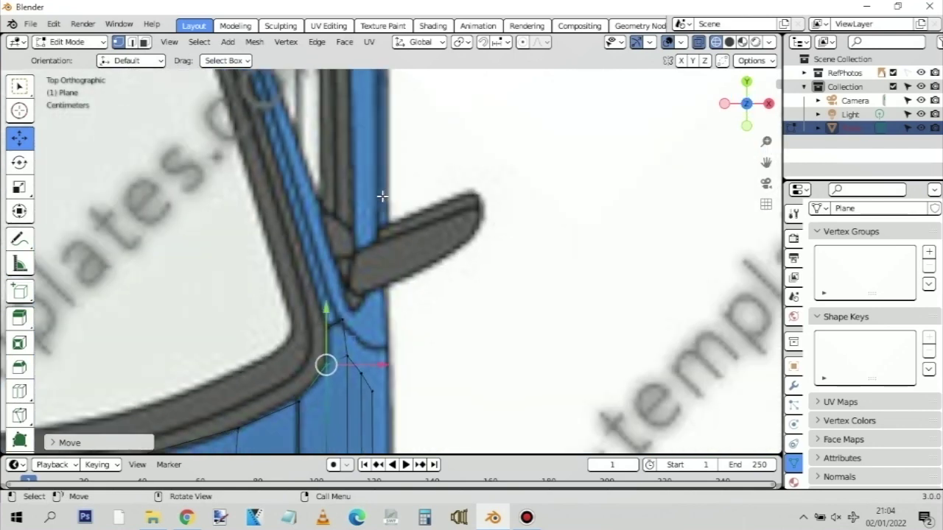
{"action": "scroll", "coordinate": [383, 195], "scroll_direction": "down", "scroll_amount": 1}
{"action": "left_click", "coordinate": [334, 288]}
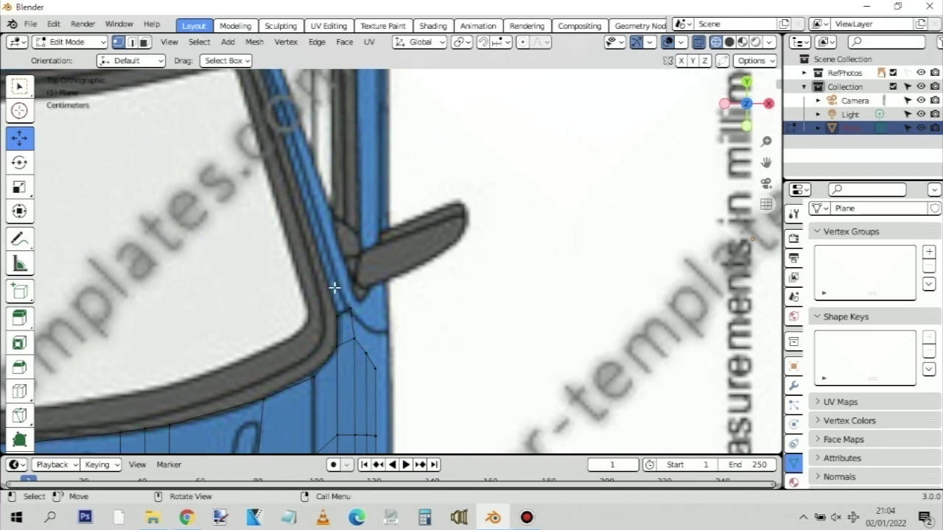
Extrude a vertex from the windscreen-side corner and move it up along the A-pillar edge
{"action": "left_click", "coordinate": [355, 320]}
{"action": "key", "text": "e"}
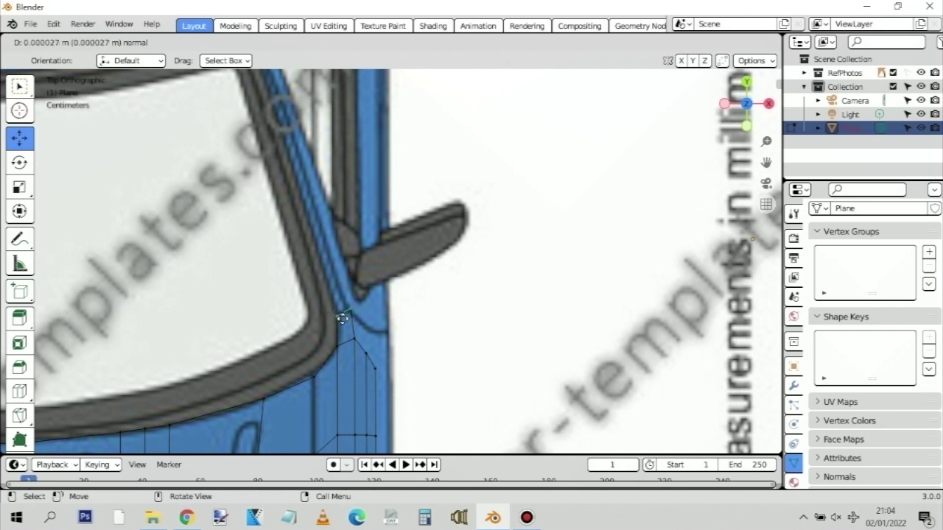
{"action": "left_click", "coordinate": [341, 314]}
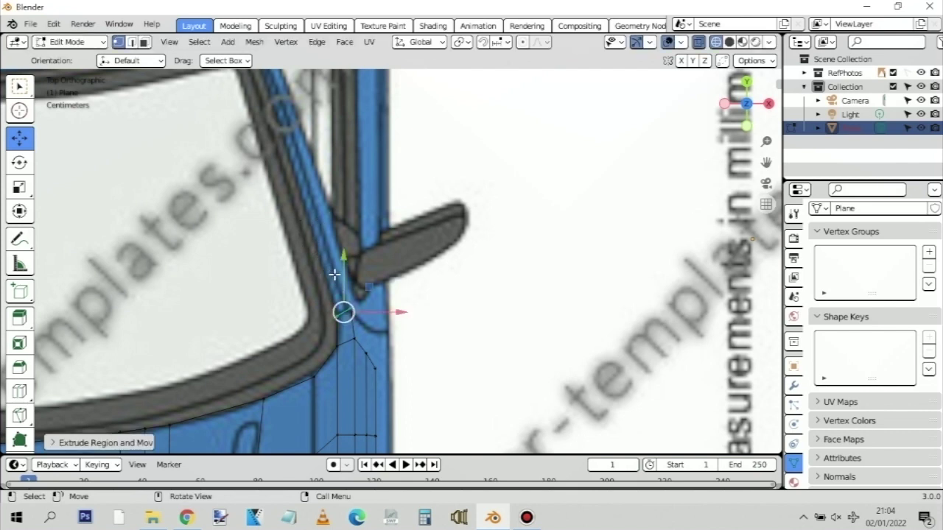
{"action": "key", "text": "g"}
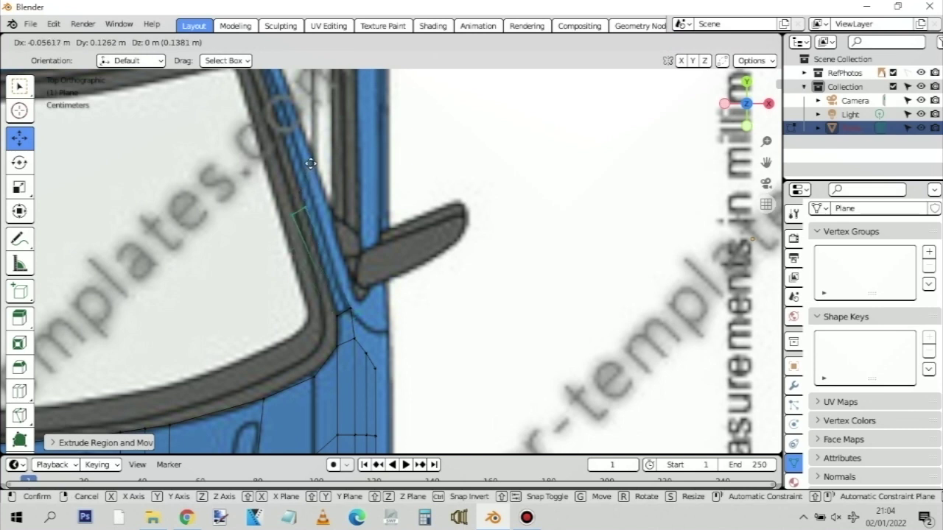
{"action": "left_click", "coordinate": [281, 86]}
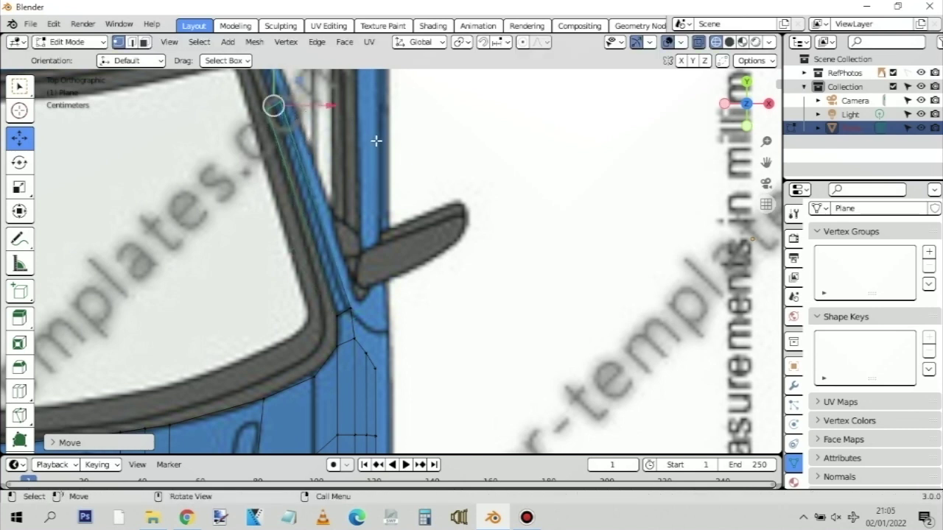
{"action": "scroll", "coordinate": [376, 141], "scroll_direction": "down", "scroll_amount": 1}
{"action": "scroll", "coordinate": [381, 200], "scroll_direction": "up", "scroll_amount": 3, "text": "shift"}
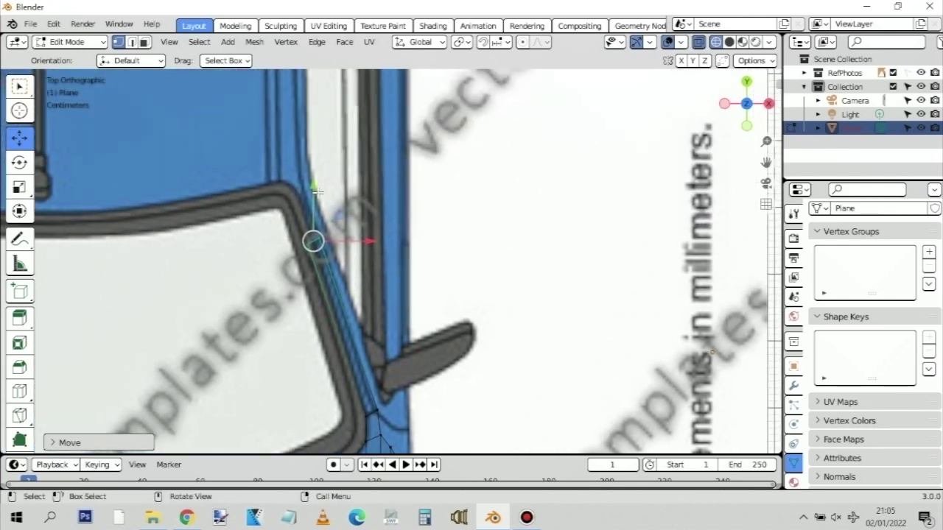
{"action": "key", "text": "g"}
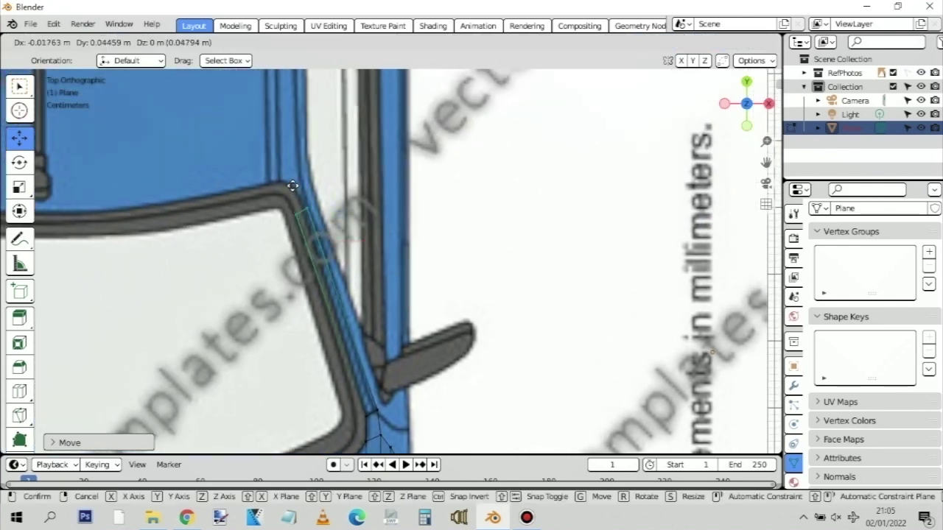
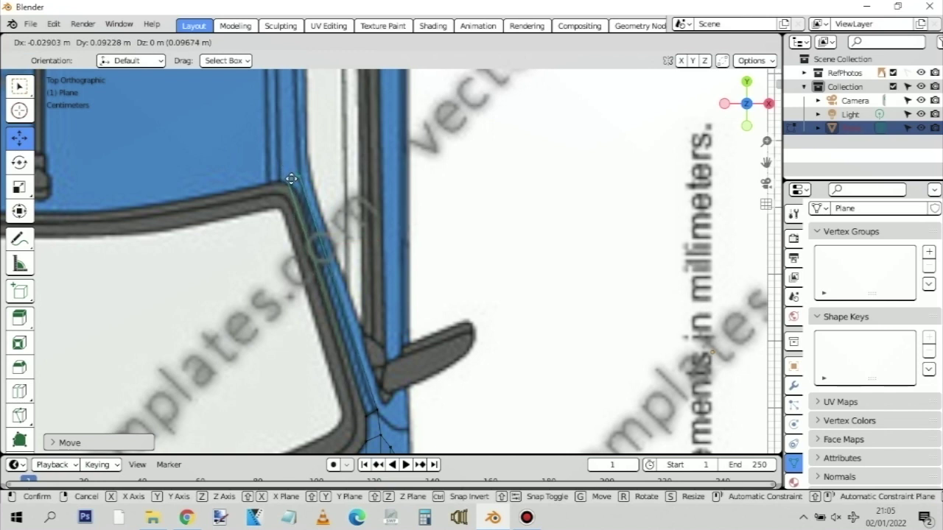
Confirm the vertex at the windscreen pillar corner and compare it with Peugeot 106 reference photos
{"action": "left_click", "coordinate": [293, 180]}
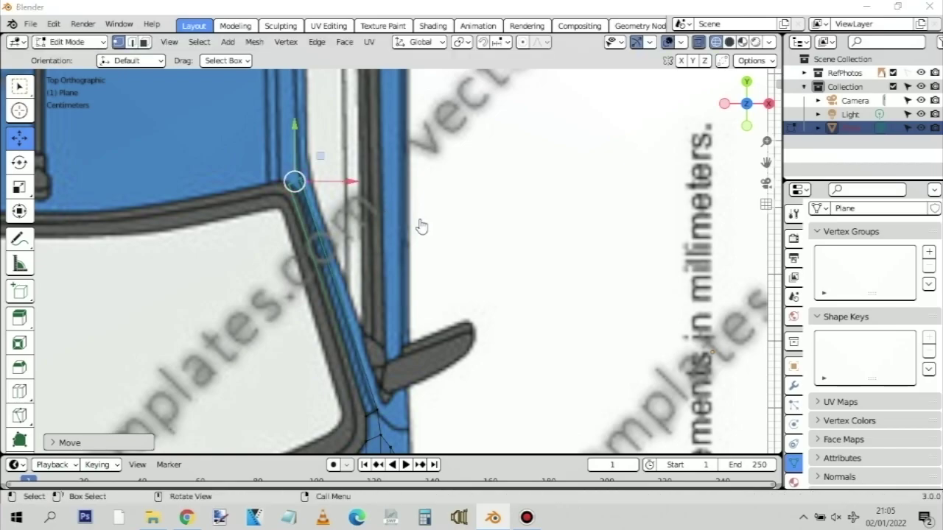
{"action": "key", "text": "alt+Tab"}
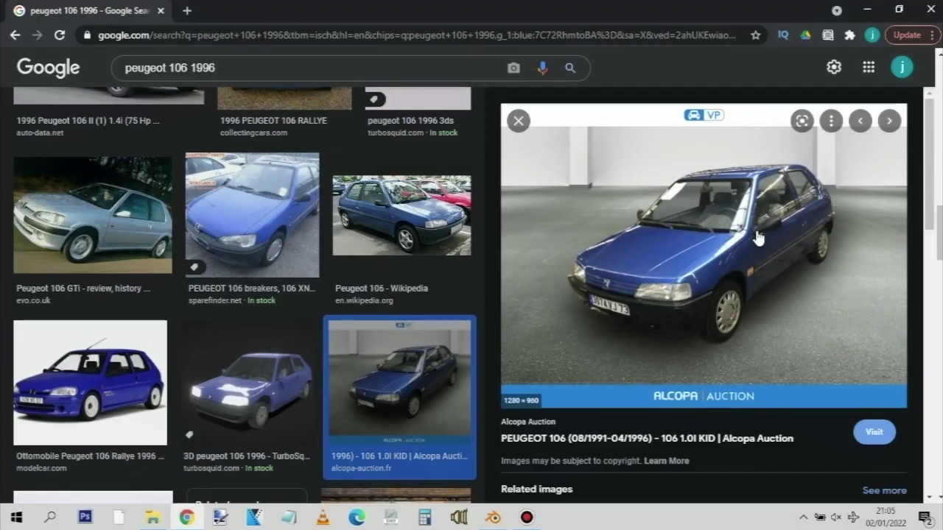
{"action": "key", "text": "alt+Tab"}
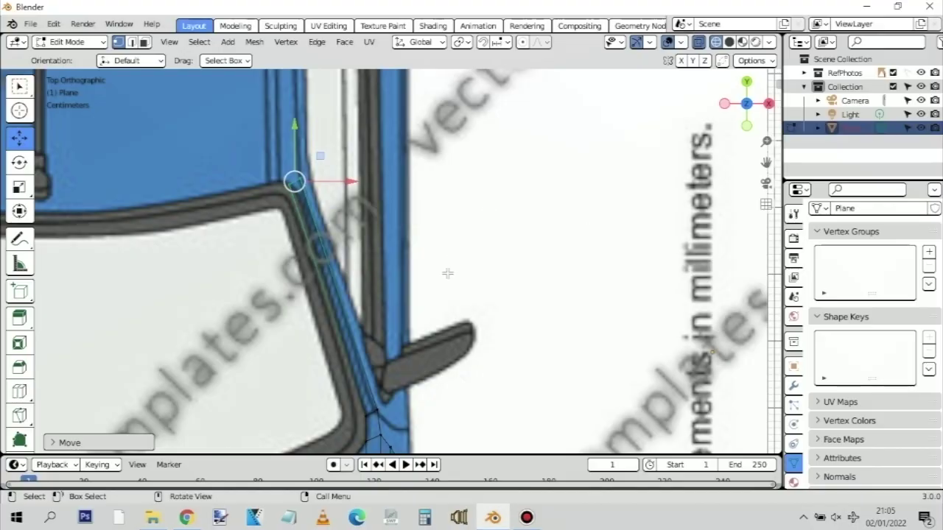
In the right side view, move the strip's end vertex up the windscreen pillar to the roof line
{"action": "key", "text": "KP_3"}
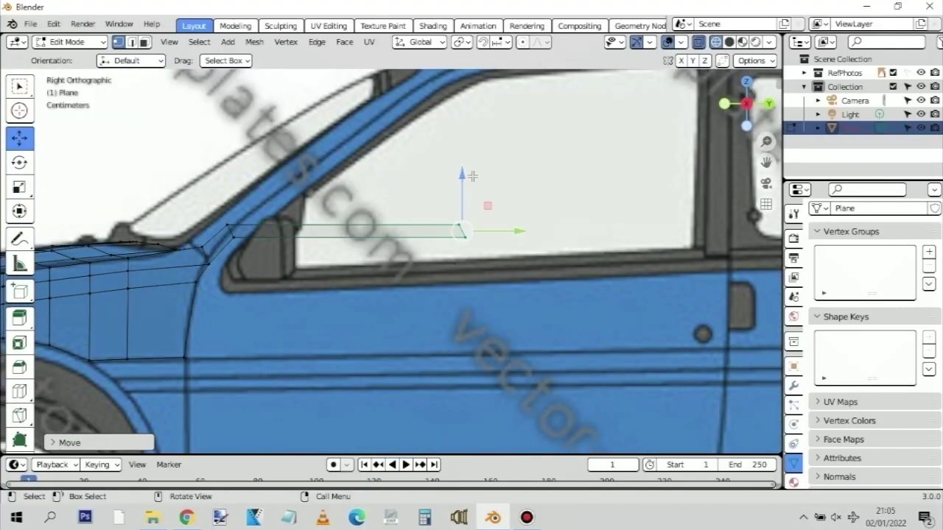
{"action": "left_click_drag", "start_coordinate": [460, 179], "coordinate": [454, 98]}
{"action": "left_click", "coordinate": [499, 192]}
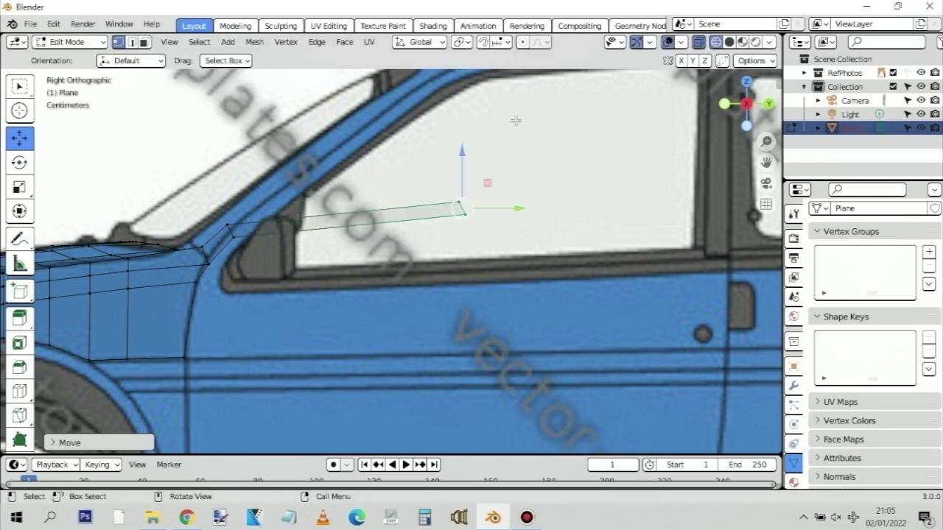
{"action": "scroll", "coordinate": [501, 223], "scroll_direction": "up", "scroll_amount": 5, "text": "shift"}
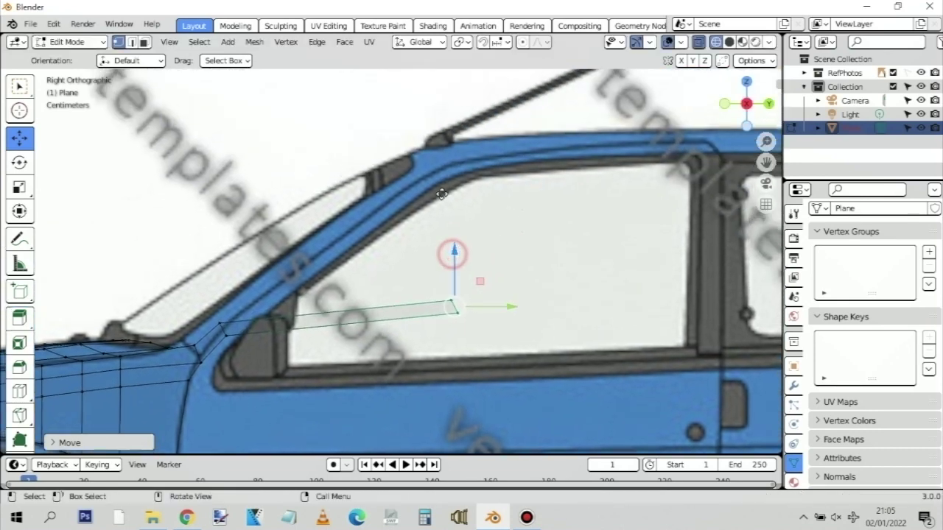
{"action": "left_click_drag", "start_coordinate": [452, 251], "coordinate": [451, 144]}
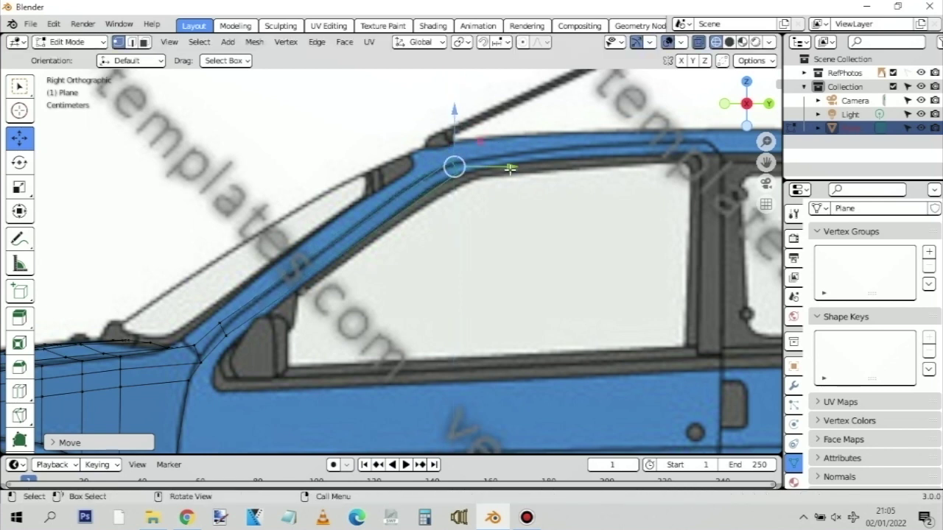
{"action": "left_click_drag", "start_coordinate": [505, 165], "coordinate": [479, 177]}
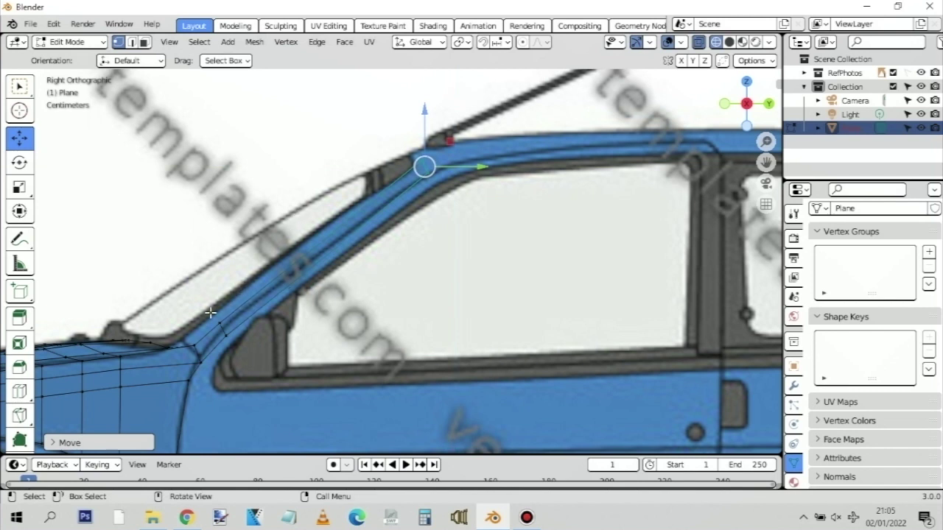
Align the strip's lower vertices with the pillar base along the bonnet line
{"action": "left_click_drag", "start_coordinate": [210, 314], "coordinate": [270, 371]}
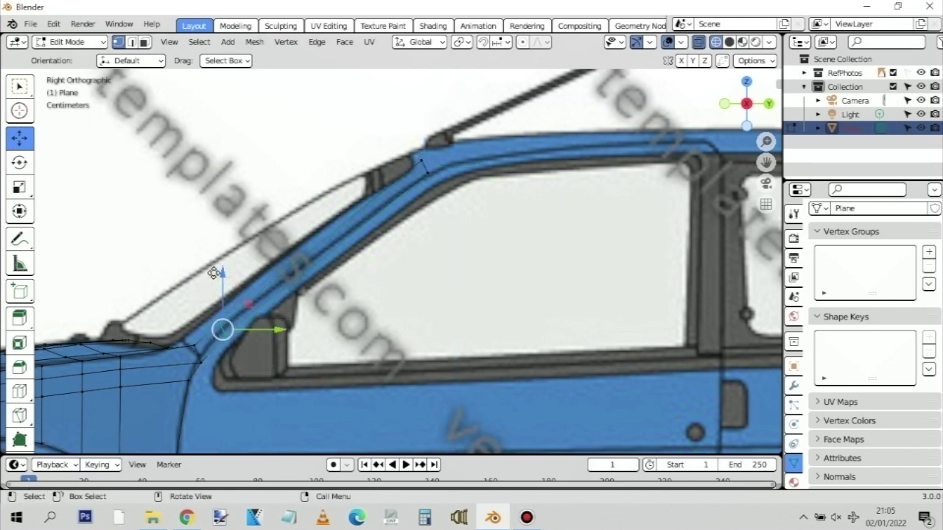
{"action": "left_click_drag", "start_coordinate": [221, 274], "coordinate": [189, 307]}
{"action": "left_click", "coordinate": [194, 344]}
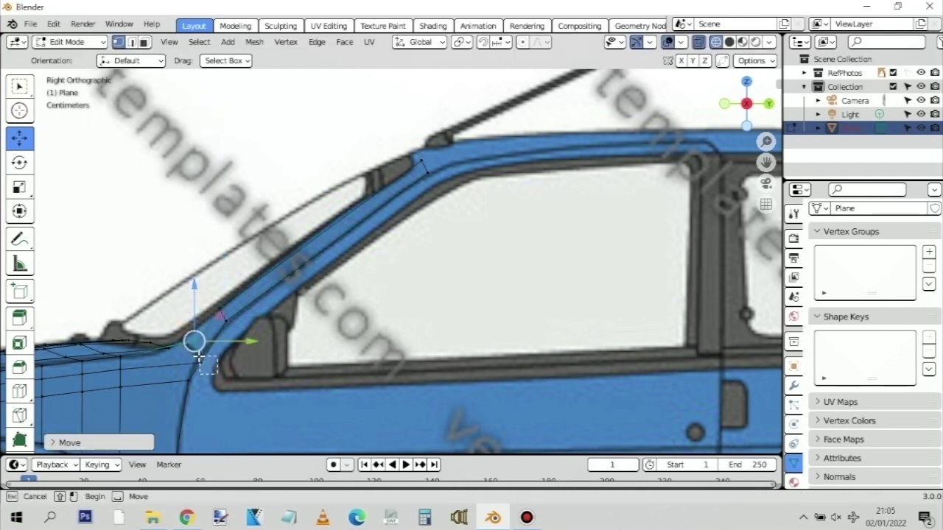
{"action": "left_click", "coordinate": [201, 361]}
{"action": "left_click_drag", "start_coordinate": [200, 306], "coordinate": [197, 302]}
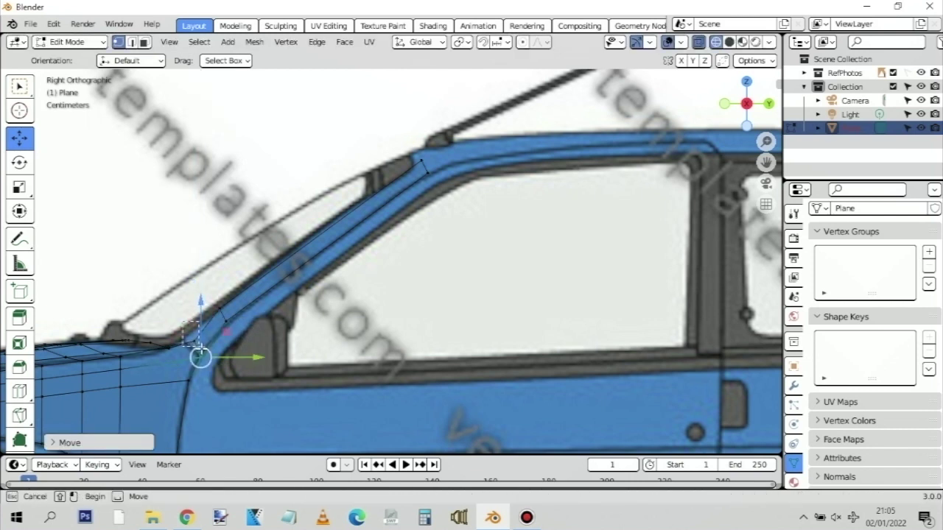
{"action": "left_click", "coordinate": [195, 340]}
{"action": "left_click_drag", "start_coordinate": [232, 341], "coordinate": [232, 337]}
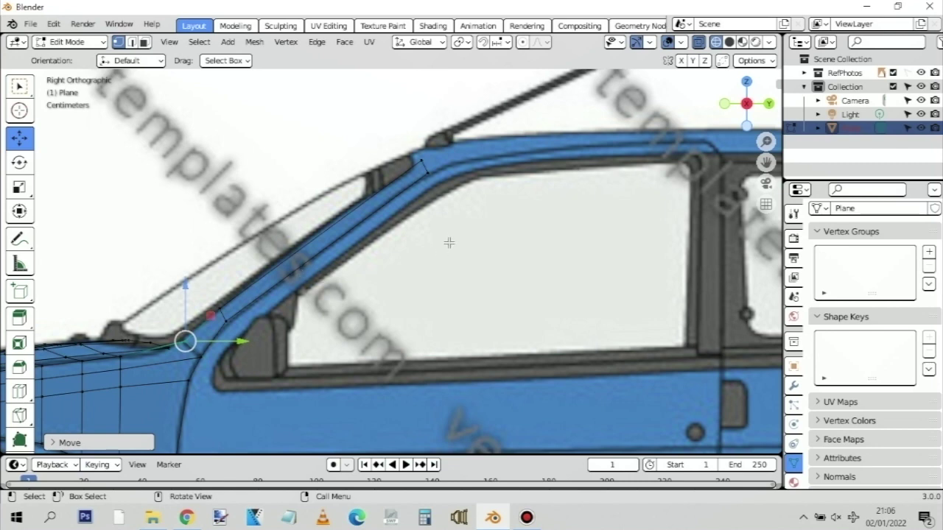
{"action": "scroll", "coordinate": [552, 208], "scroll_direction": "down", "scroll_amount": 3}
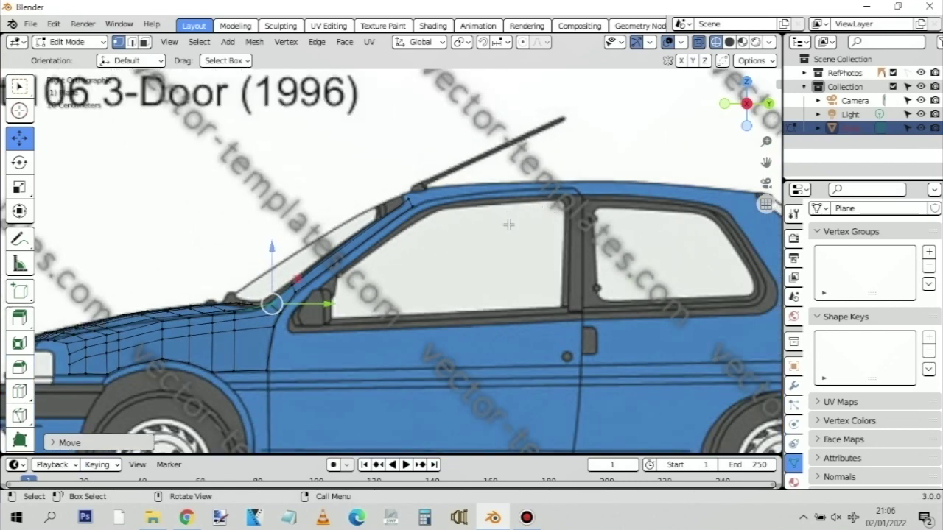
In the top view, select the windscreen corner vertex and nudge it sideways
{"action": "scroll", "coordinate": [508, 225], "scroll_direction": "down", "scroll_amount": 1}
{"action": "middle_click_drag", "start_coordinate": [566, 309], "coordinate": [454, 230], "text": "shift"}
{"action": "key", "text": "KP_7"}
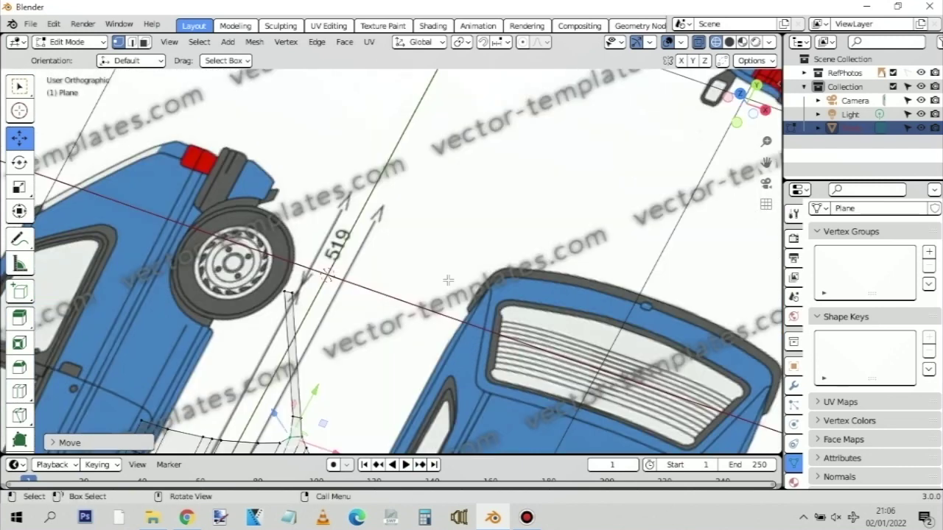
{"action": "scroll", "coordinate": [383, 308], "scroll_direction": "up", "scroll_amount": 4}
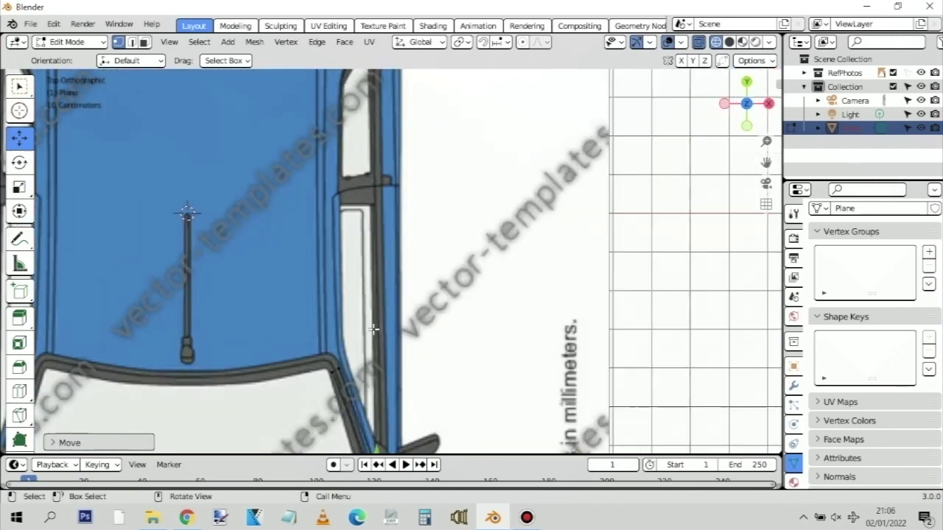
{"action": "middle_click_drag", "start_coordinate": [371, 348], "coordinate": [369, 257], "text": "shift"}
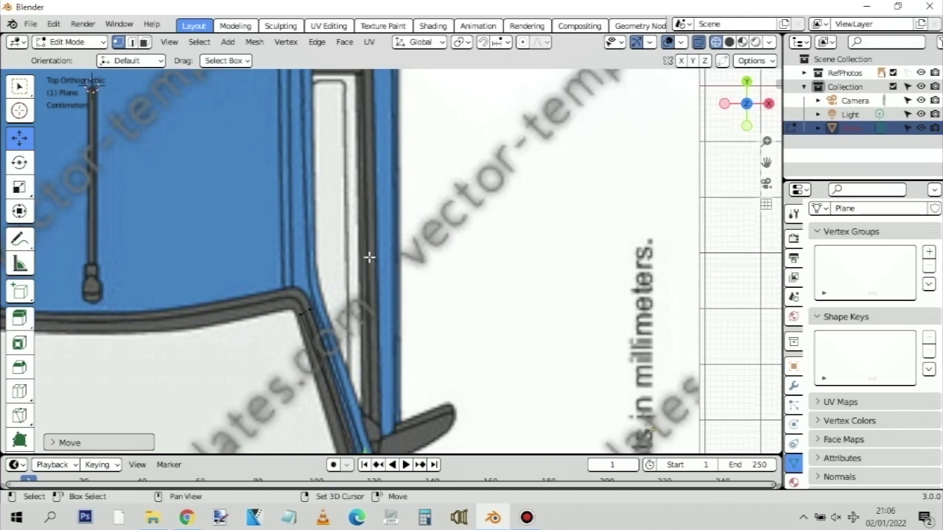
{"action": "scroll", "coordinate": [412, 284], "scroll_direction": "down", "scroll_amount": 3, "text": "shift"}
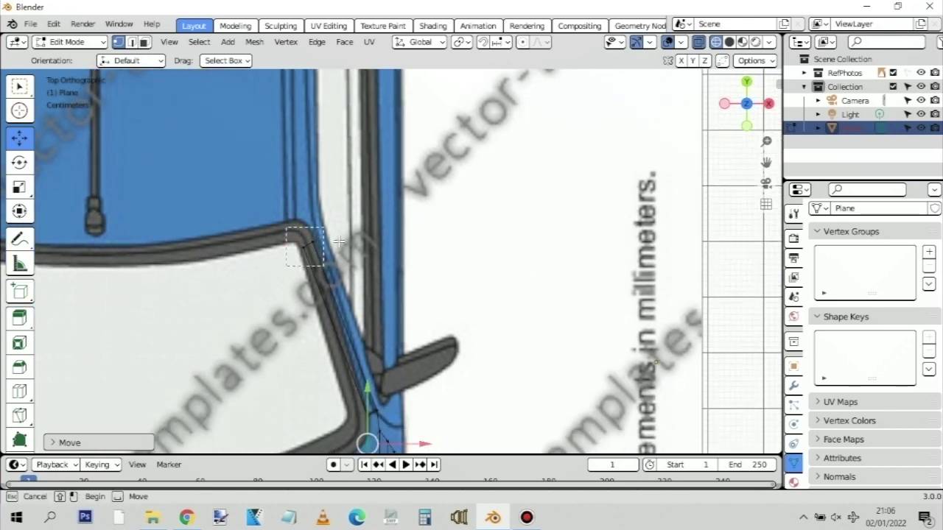
{"action": "left_click", "coordinate": [306, 244]}
{"action": "left_click_drag", "start_coordinate": [347, 244], "coordinate": [358, 233]}
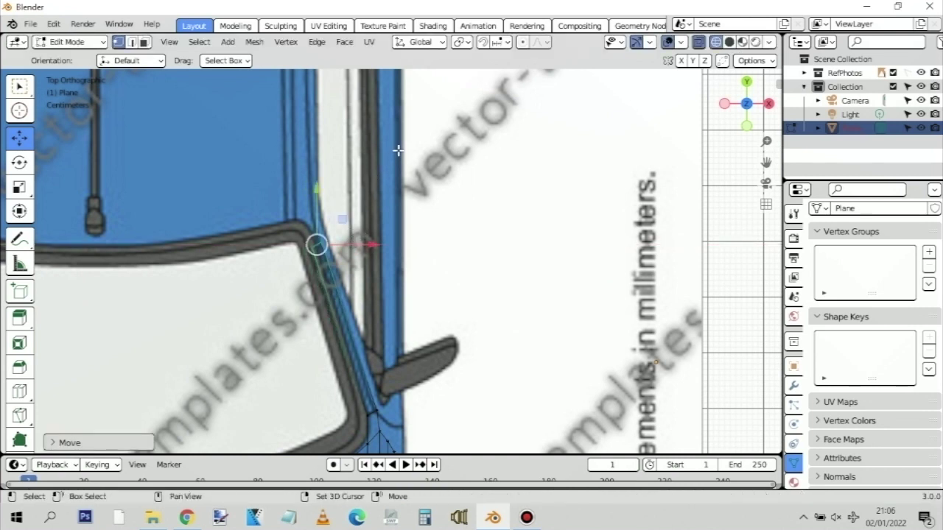
{"action": "middle_click_drag", "start_coordinate": [397, 150], "coordinate": [397, 213], "text": "shift"}
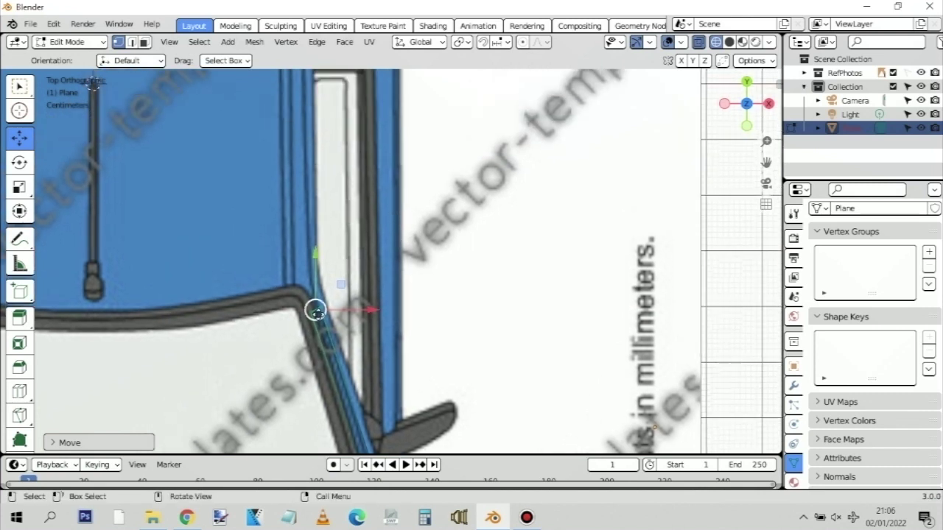
Extrude a new vertex from the corner and place it along the pillar edge, checking it from the side
{"action": "left_click_drag", "start_coordinate": [316, 311], "coordinate": [316, 311]}
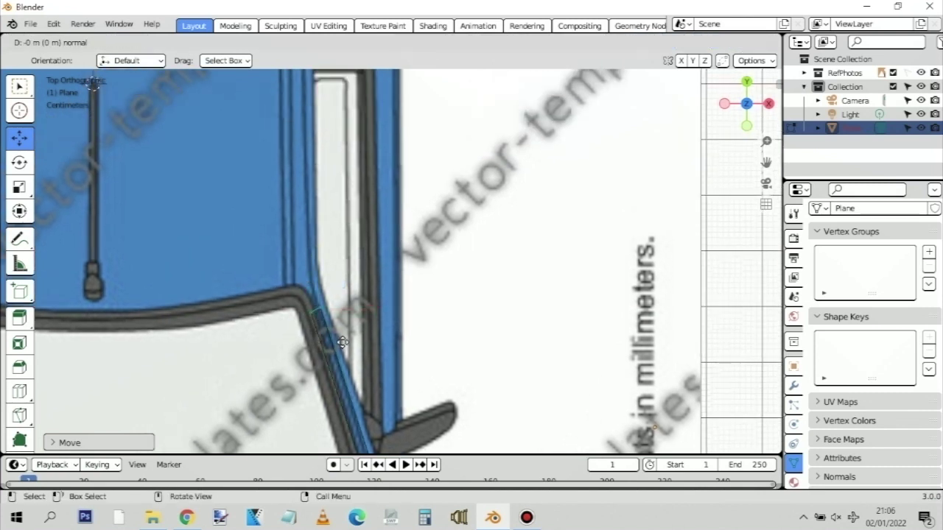
{"action": "left_click", "coordinate": [313, 290]}
{"action": "left_click_drag", "start_coordinate": [314, 290], "coordinate": [296, 238]}
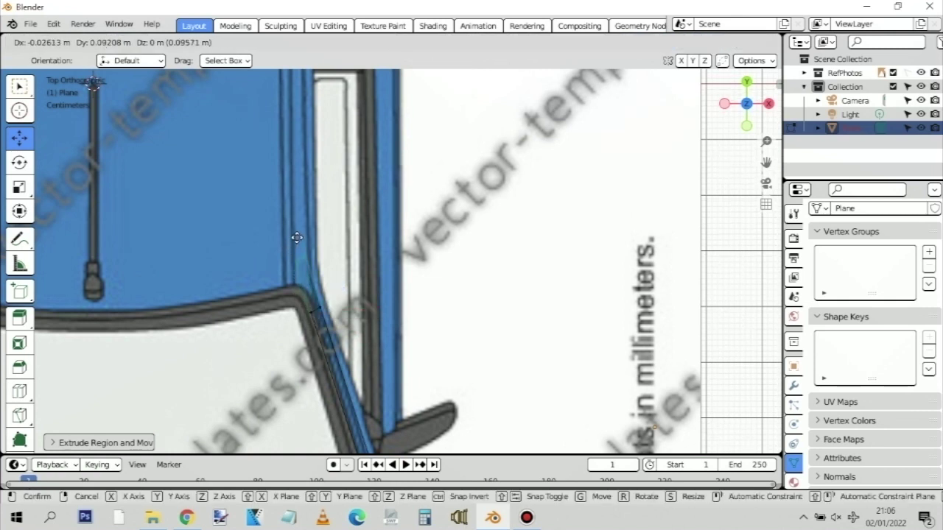
{"action": "right_click", "coordinate": [296, 237]}
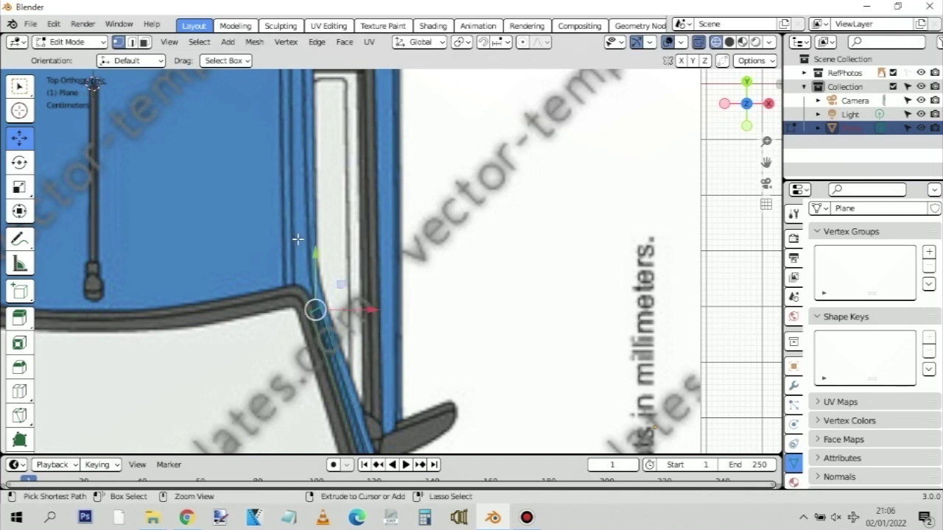
{"action": "left_click_drag", "start_coordinate": [316, 310], "coordinate": [304, 282]}
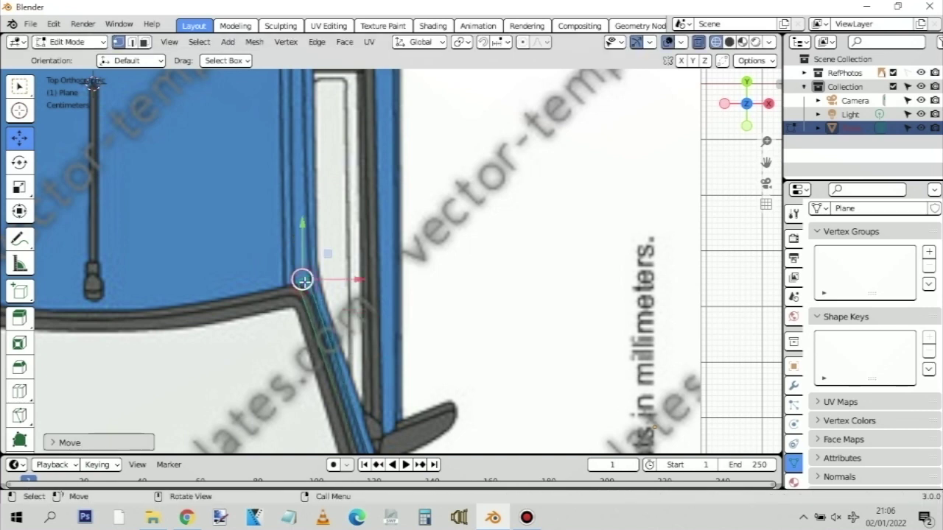
{"action": "key", "text": "KP_3"}
{"action": "key", "text": "KP_1"}
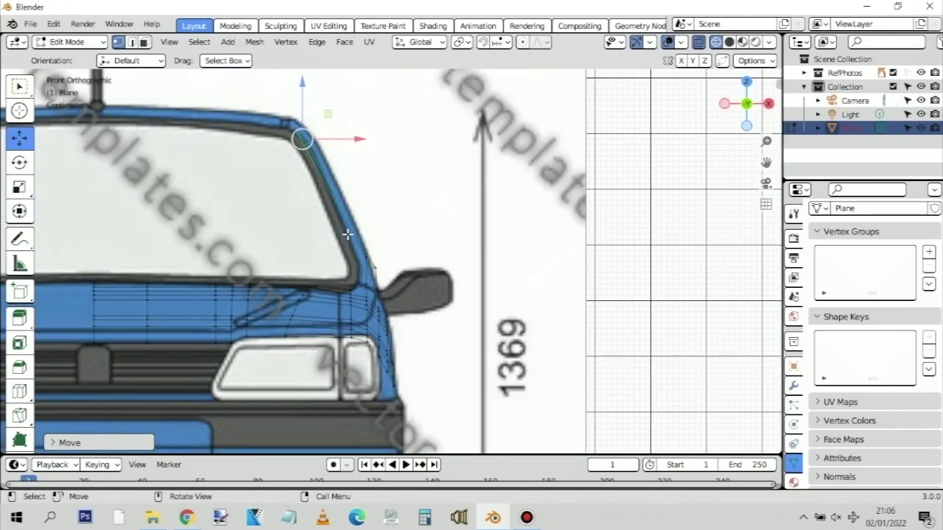
In the front view, shift the pillar vertices sideways onto the windscreen pillar outline
{"action": "scroll", "coordinate": [348, 234], "scroll_direction": "up", "scroll_amount": 6}
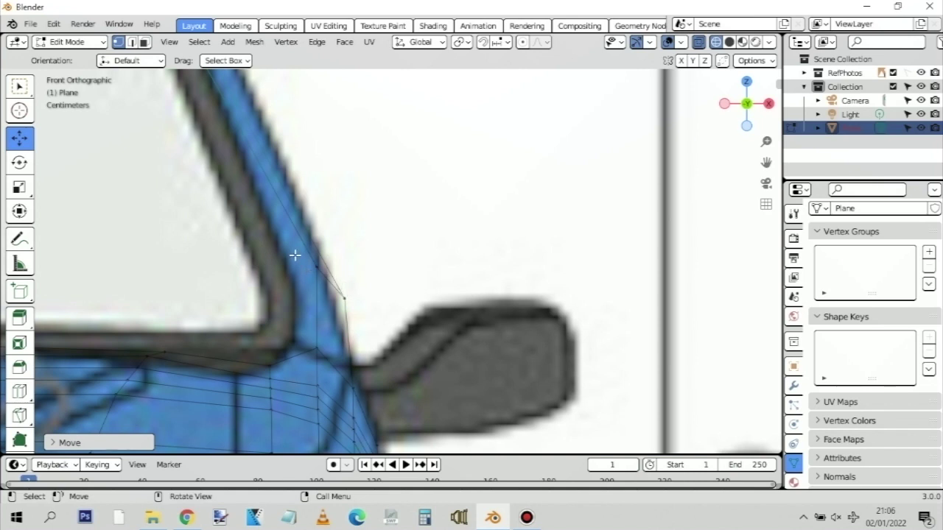
{"action": "left_click_drag", "start_coordinate": [295, 255], "coordinate": [340, 248]}
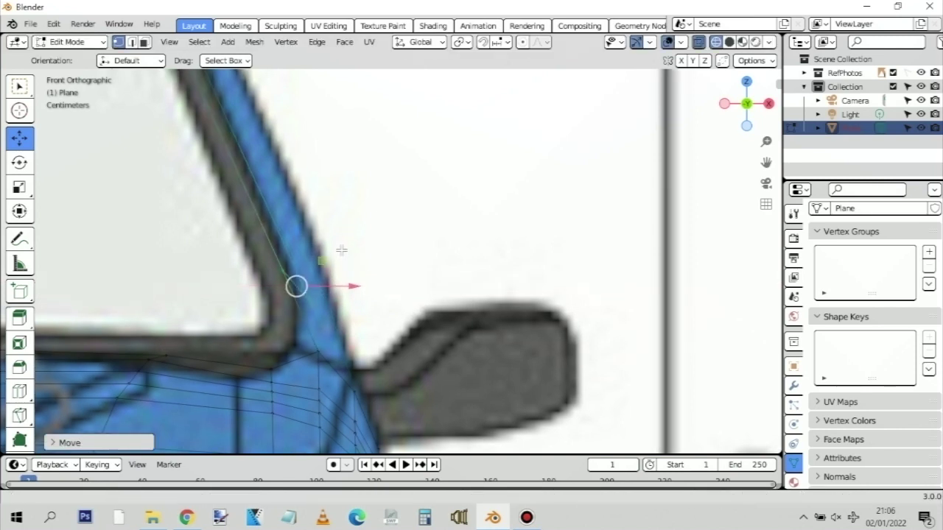
{"action": "middle_click_drag", "start_coordinate": [340, 248], "coordinate": [390, 358], "text": "shift"}
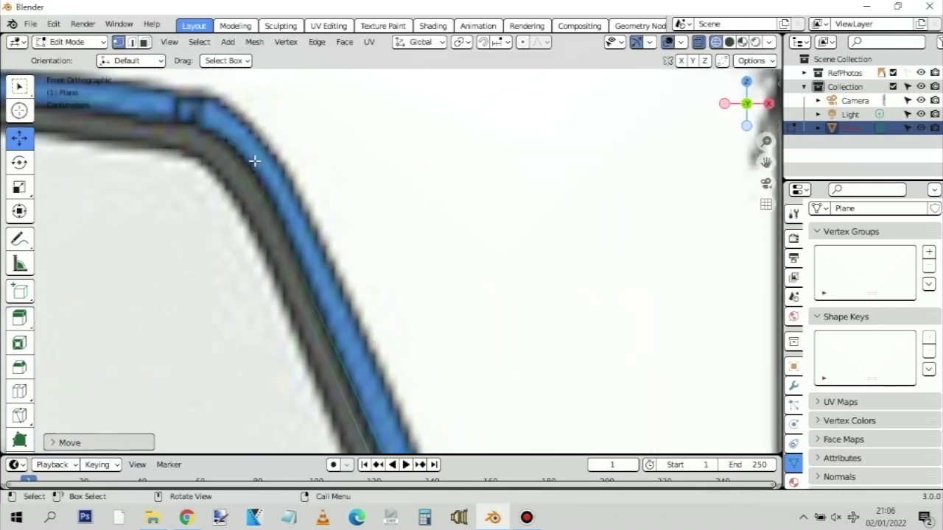
{"action": "left_click_drag", "start_coordinate": [196, 124], "coordinate": [321, 148]}
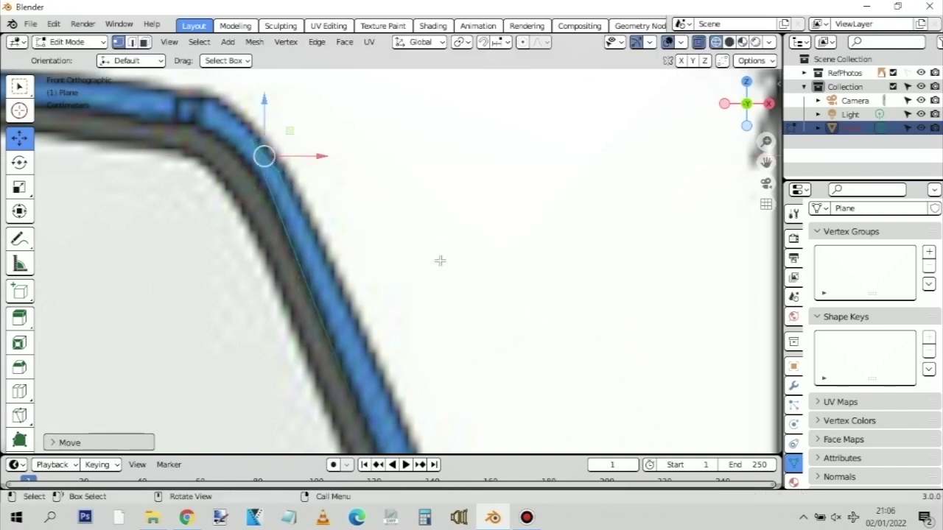
Zoom out, orbit, and snap to the straight right side view of the blueprint
{"action": "scroll", "coordinate": [522, 286], "scroll_direction": "down", "scroll_amount": 3}
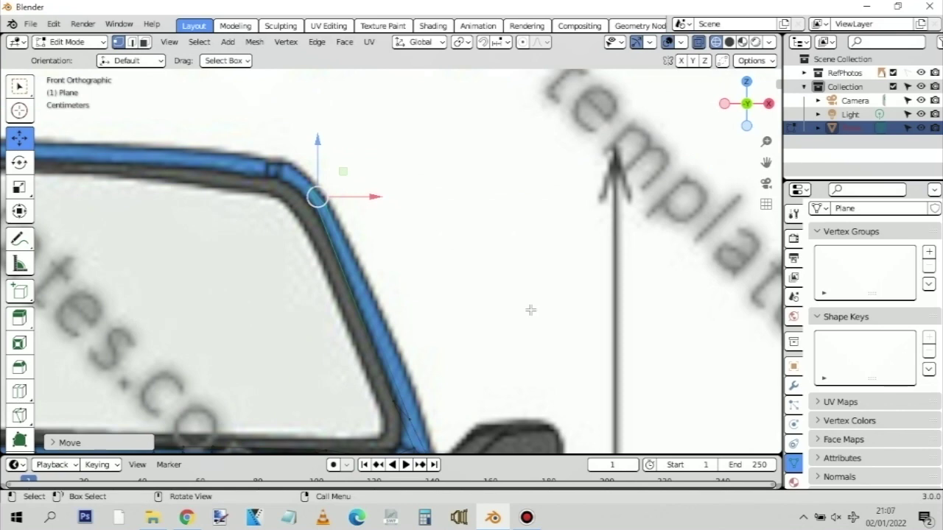
{"action": "middle_click_drag", "start_coordinate": [530, 310], "coordinate": [461, 185], "text": "shift"}
{"action": "scroll", "coordinate": [453, 223], "scroll_direction": "down", "scroll_amount": 2}
{"action": "scroll", "coordinate": [479, 305], "scroll_direction": "down", "scroll_amount": 2}
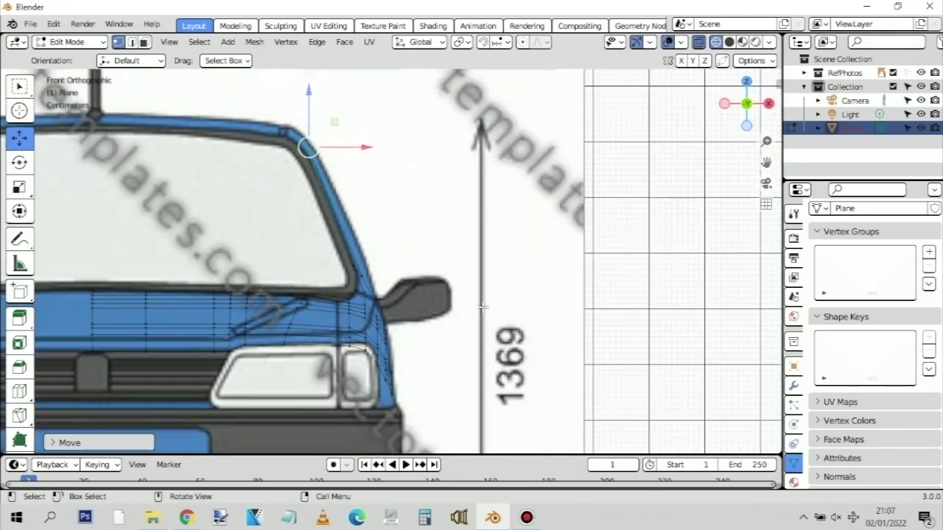
{"action": "middle_click_drag", "start_coordinate": [480, 305], "coordinate": [503, 314]}
{"action": "key", "text": "KP_3"}
{"action": "scroll", "coordinate": [498, 308], "scroll_direction": "down", "scroll_amount": 2}
In the orthographic side view, extrude the strip's lower door edge downward
{"action": "scroll", "coordinate": [491, 299], "scroll_direction": "down", "scroll_amount": 3}
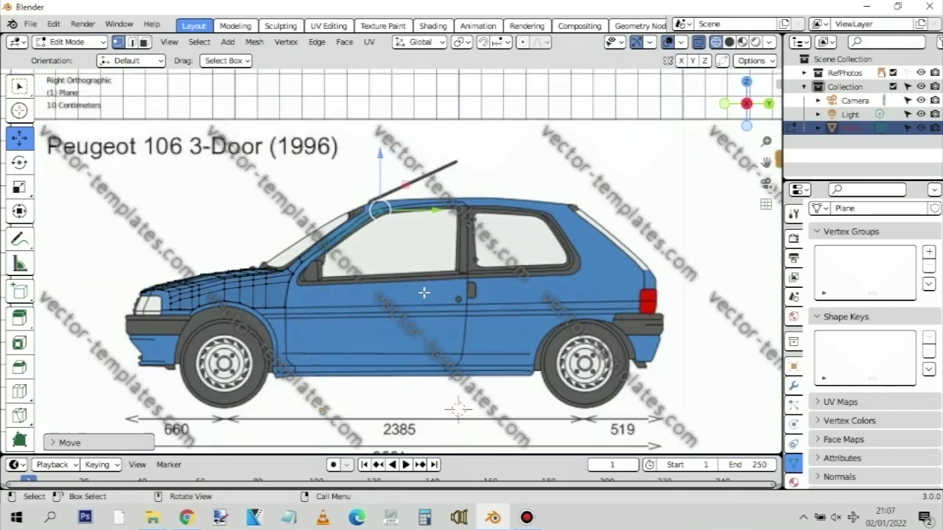
{"action": "middle_click_drag", "start_coordinate": [425, 294], "coordinate": [565, 331]}
{"action": "key", "text": "KP_5"}
{"action": "scroll", "coordinate": [449, 297], "scroll_direction": "up", "scroll_amount": 4}
{"action": "key", "text": "KP_3"}
{"action": "scroll", "coordinate": [224, 345], "scroll_direction": "up", "scroll_amount": 5}
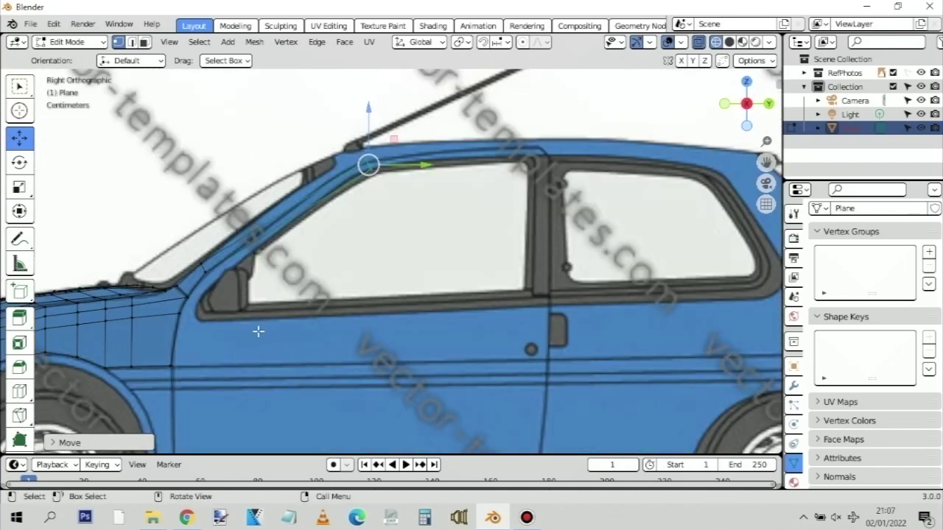
{"action": "middle_click_drag", "start_coordinate": [258, 332], "coordinate": [395, 238], "text": "shift"}
{"action": "scroll", "coordinate": [316, 268], "scroll_direction": "up", "scroll_amount": 4}
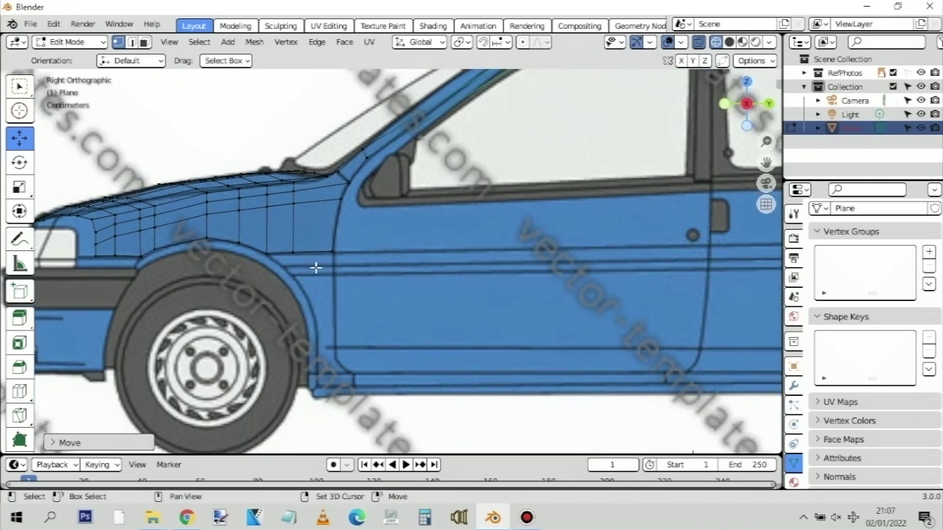
{"action": "middle_click_drag", "start_coordinate": [316, 268], "coordinate": [343, 284], "text": "shift"}
{"action": "left_click_drag", "start_coordinate": [206, 234], "coordinate": [383, 268]}
{"action": "key", "text": "e"}
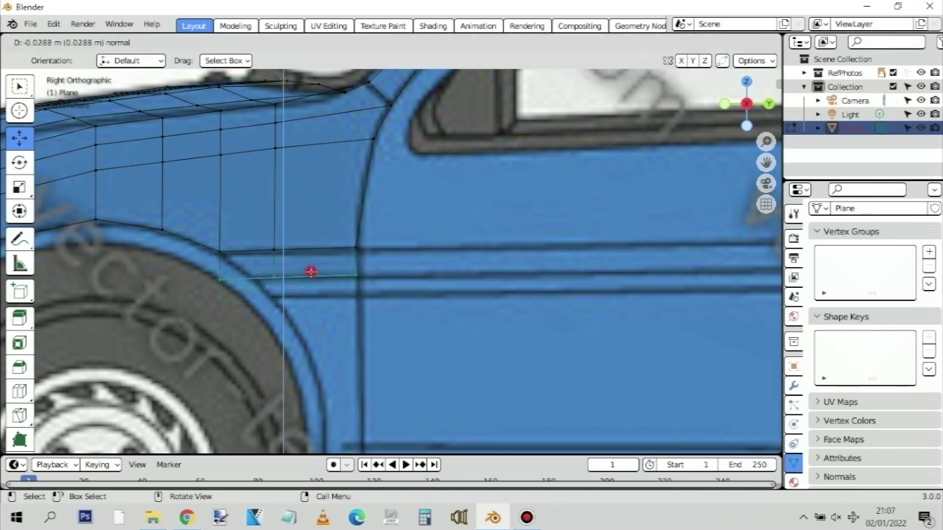
{"action": "left_click", "coordinate": [312, 277]}
Slide the new vertex column rearward along the door and set the bottom vertex's height
{"action": "left_click_drag", "start_coordinate": [199, 263], "coordinate": [270, 138]}
{"action": "left_click", "coordinate": [309, 276]}
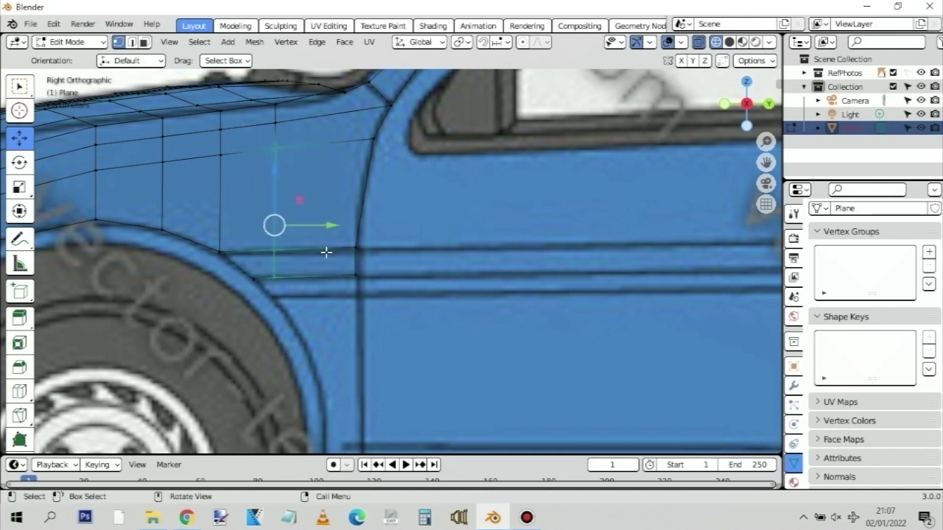
{"action": "left_click_drag", "start_coordinate": [331, 229], "coordinate": [359, 225]}
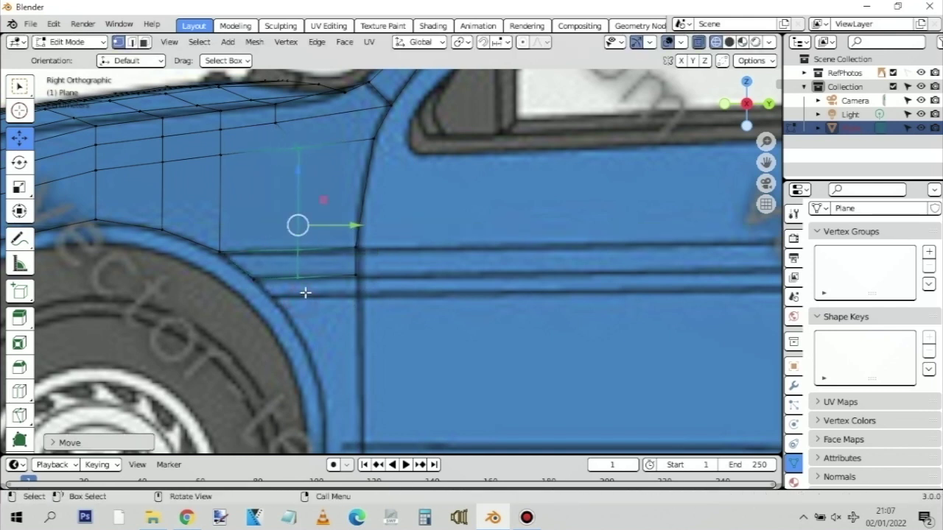
{"action": "left_click", "coordinate": [305, 292]}
{"action": "left_click_drag", "start_coordinate": [317, 307], "coordinate": [290, 250]}
{"action": "key", "text": "g"}
{"action": "key", "text": "z"}
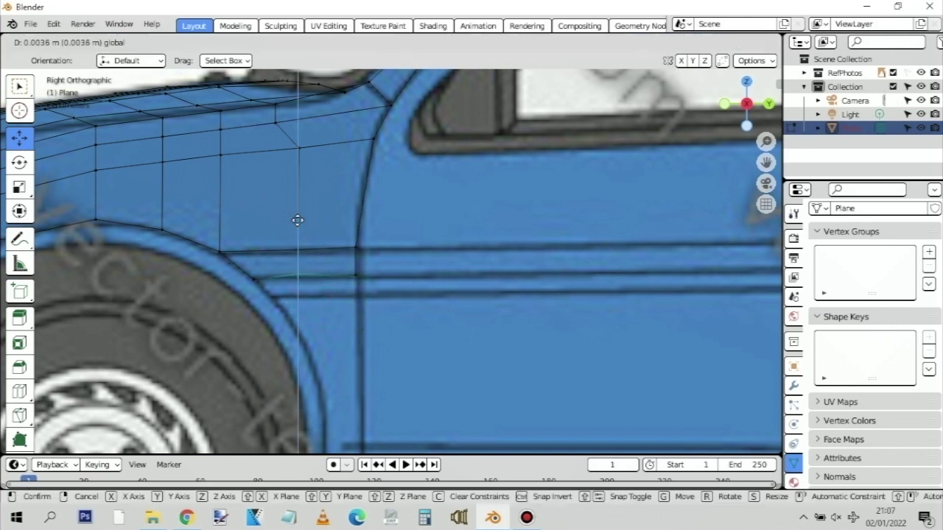
{"action": "left_click", "coordinate": [297, 222]}
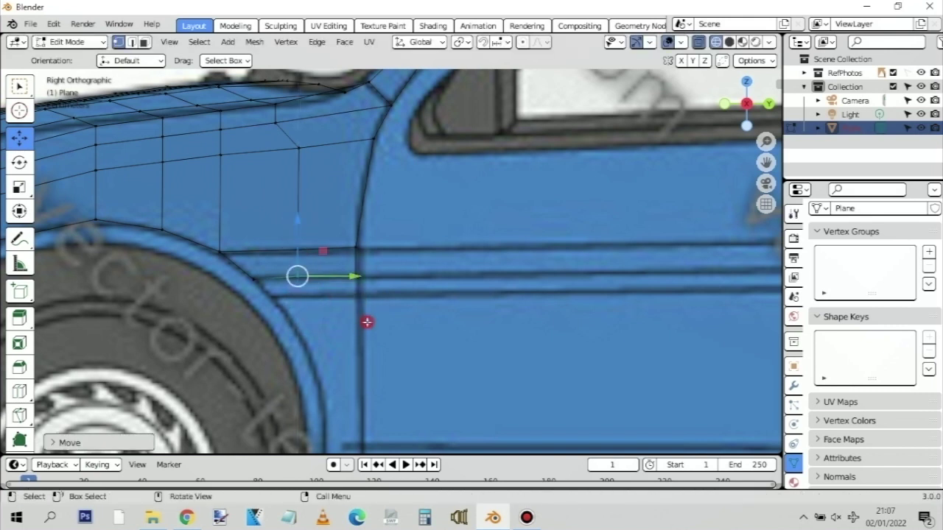
Extrude the lower edge again and move its left vertex along Y against the wheel arch
{"action": "left_click", "coordinate": [338, 307]}
{"action": "left_click_drag", "start_coordinate": [238, 292], "coordinate": [394, 269]}
{"action": "key", "text": "e"}
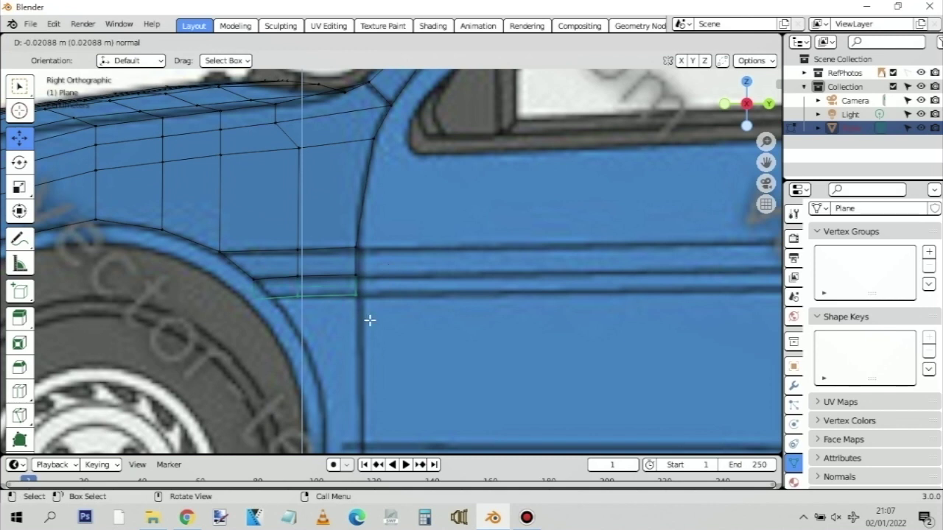
{"action": "left_click", "coordinate": [345, 318]}
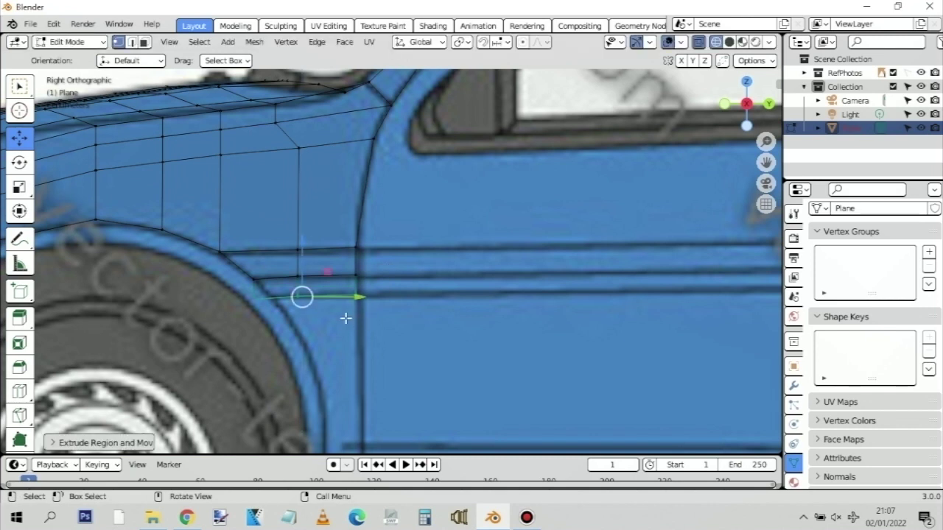
{"action": "left_click", "coordinate": [252, 295]}
{"action": "key", "text": "g"}
{"action": "key", "text": "y"}
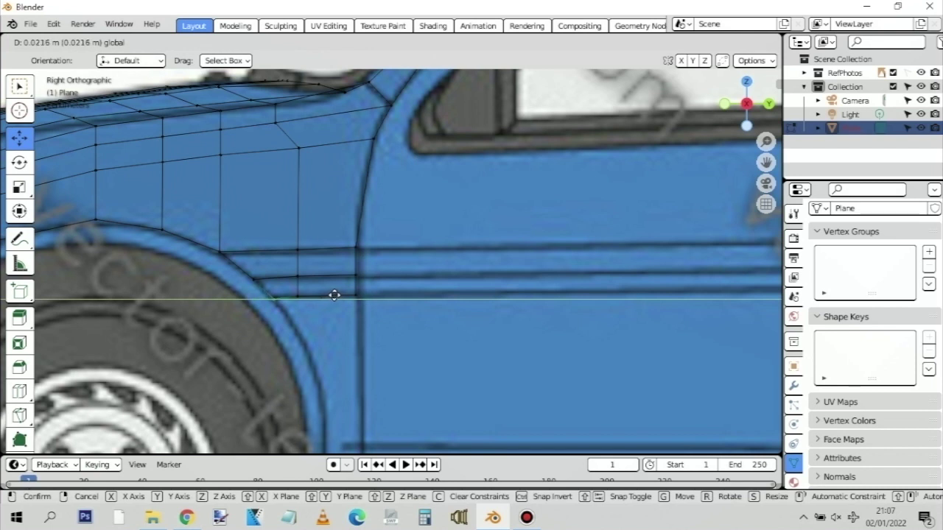
{"action": "left_click", "coordinate": [333, 295]}
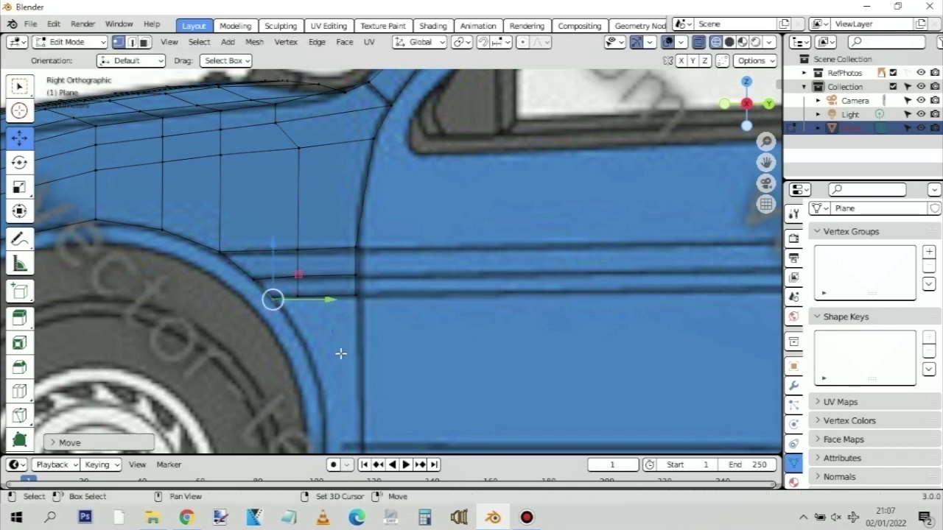
Extrude the bottom edge further down and nudge the new edge slightly rearward
{"action": "middle_click_drag", "start_coordinate": [341, 354], "coordinate": [328, 252], "text": "shift"}
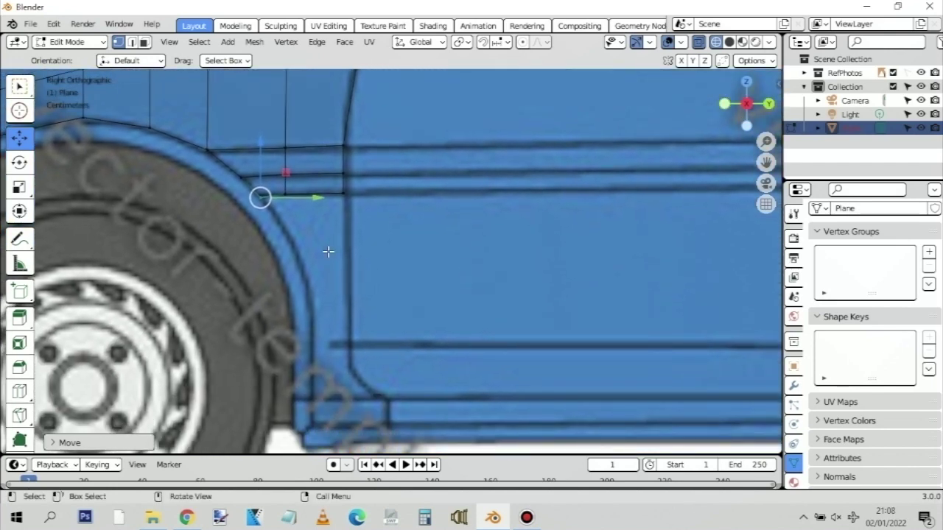
{"action": "left_click", "coordinate": [363, 213]}
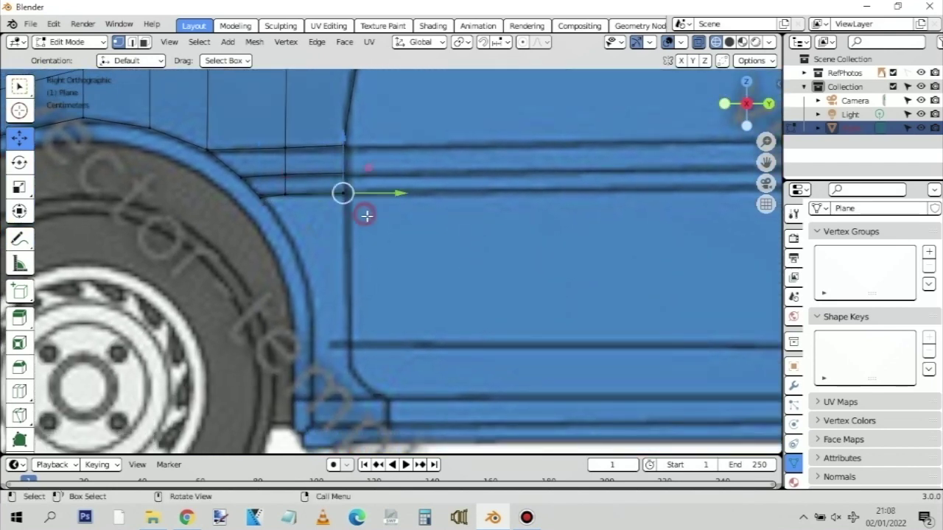
{"action": "left_click", "coordinate": [377, 238]}
{"action": "key", "text": "g"}
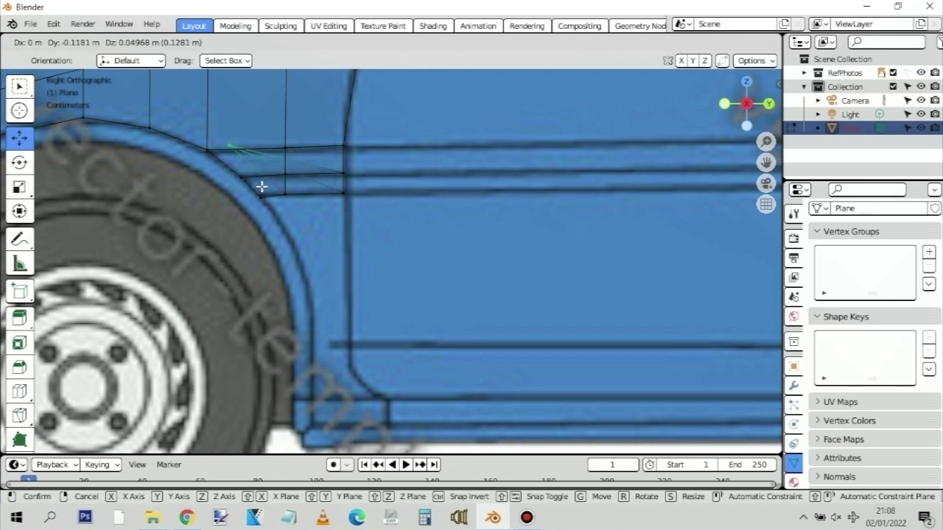
{"action": "key", "text": "Escape"}
{"action": "left_click", "coordinate": [267, 243]}
{"action": "left_click_drag", "start_coordinate": [251, 215], "coordinate": [358, 186]}
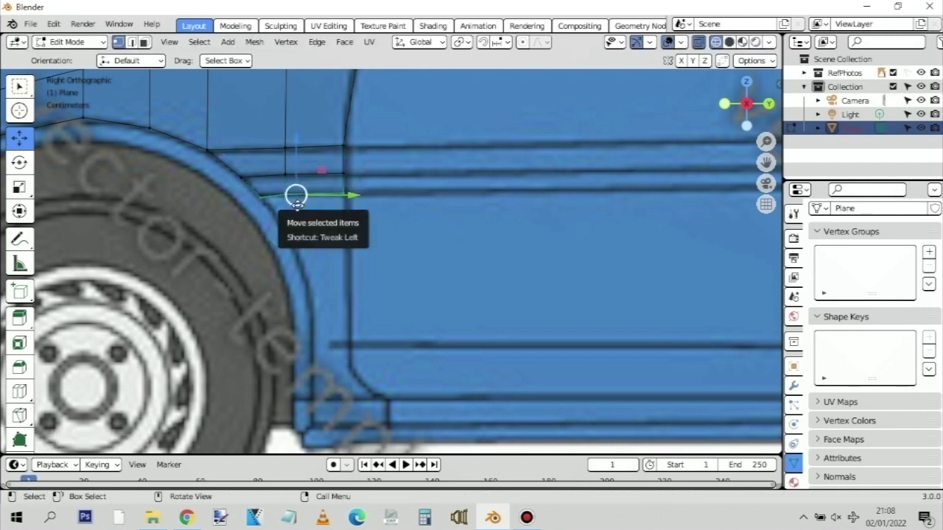
{"action": "key", "text": "e"}
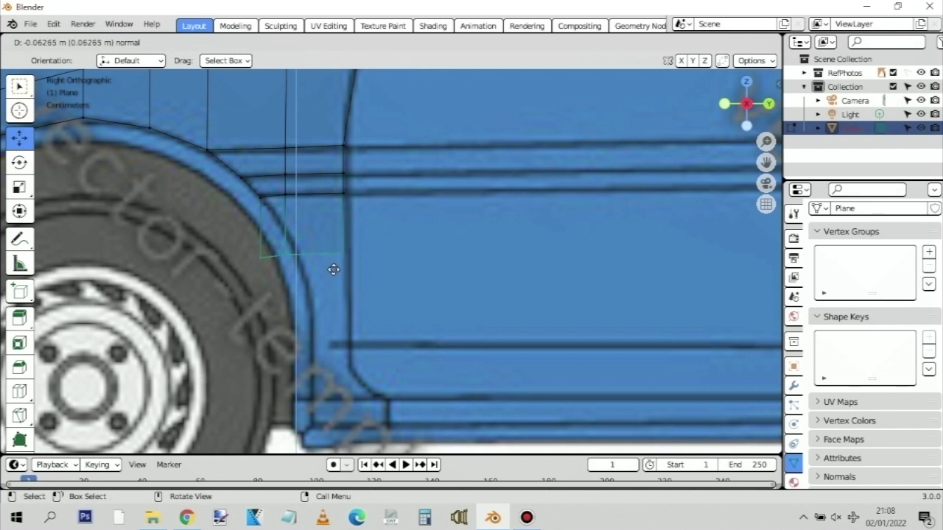
{"action": "left_click", "coordinate": [331, 275]}
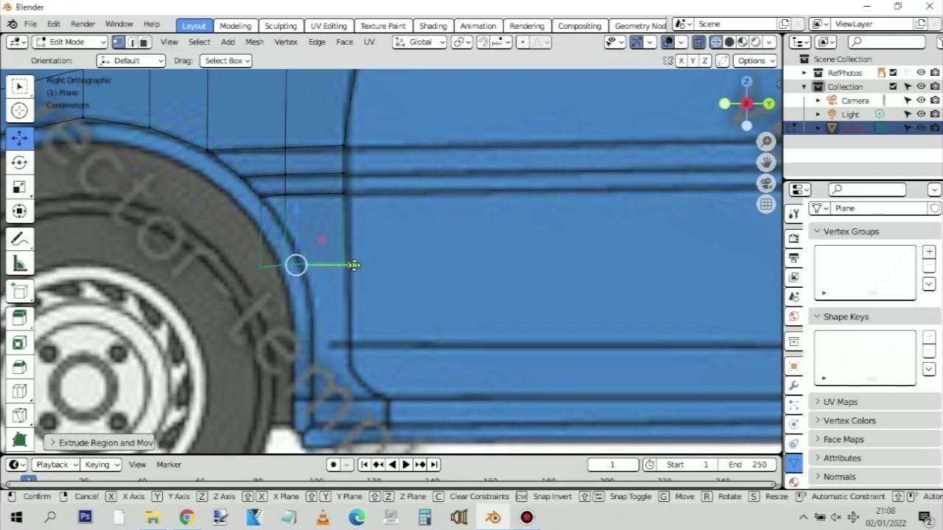
{"action": "left_click_drag", "start_coordinate": [352, 265], "coordinate": [356, 265]}
Place the lower-left corner vertex onto the wheel arch edge
{"action": "left_click", "coordinate": [265, 293]}
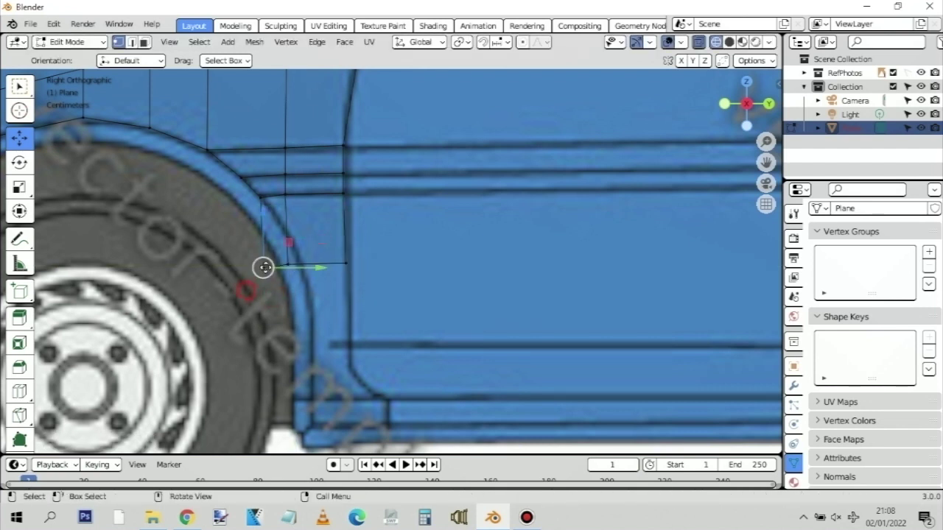
{"action": "key", "text": "g"}
{"action": "left_click", "coordinate": [277, 260]}
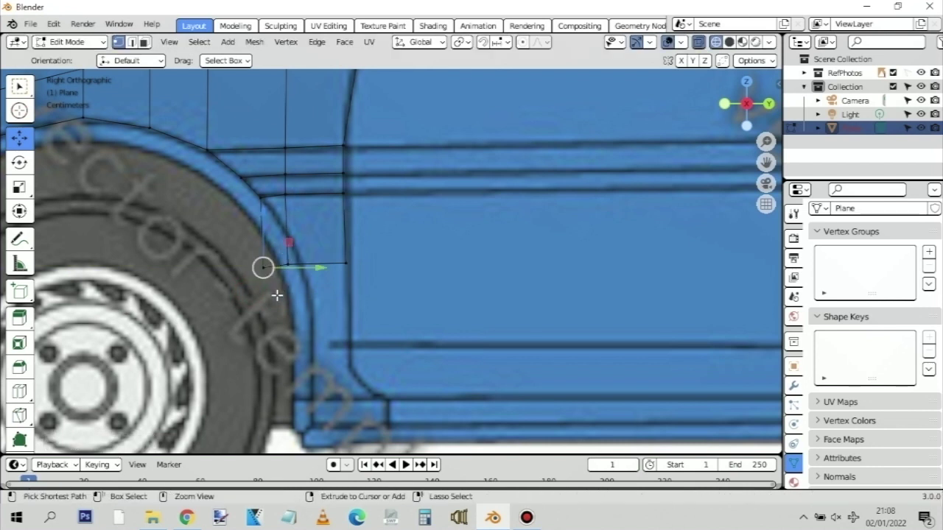
{"action": "left_click_drag", "start_coordinate": [227, 301], "coordinate": [365, 258]}
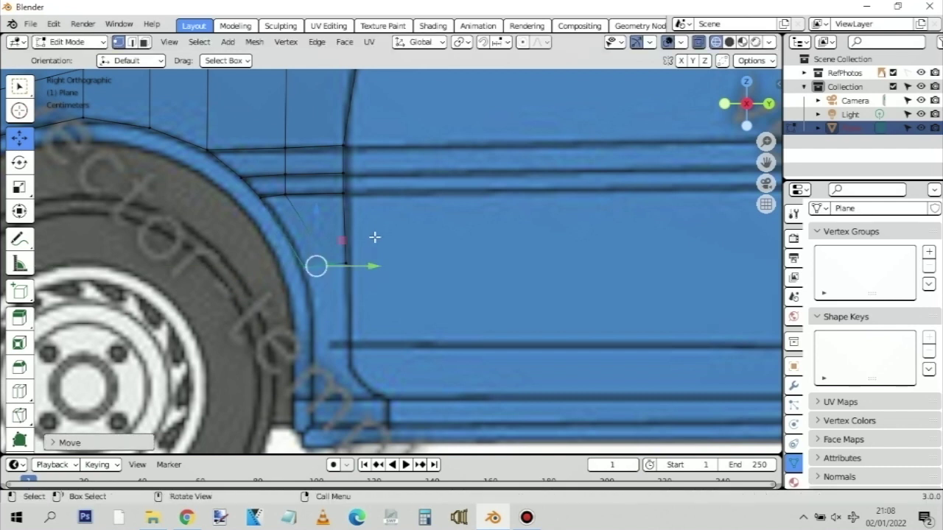
{"action": "left_click", "coordinate": [368, 300]}
{"action": "left_click_drag", "start_coordinate": [369, 298], "coordinate": [285, 250]}
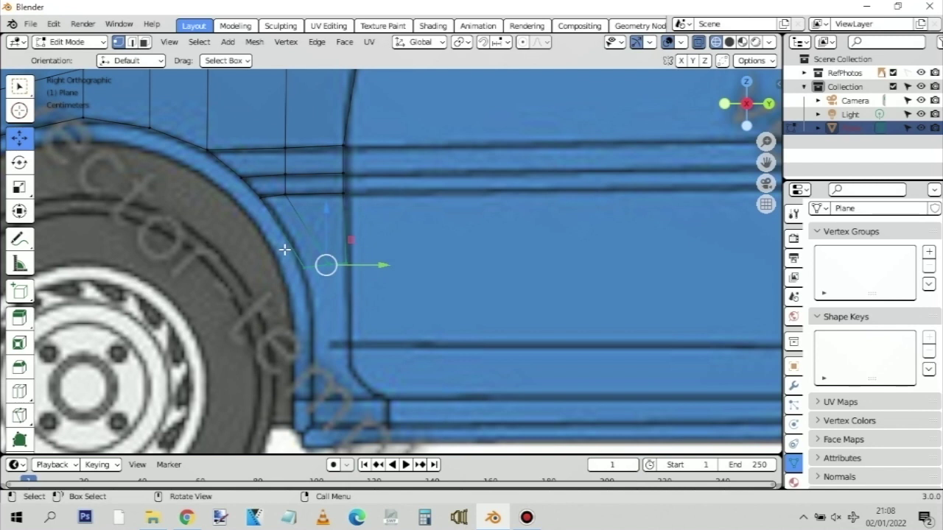
{"action": "left_click", "coordinate": [386, 291]}
{"action": "left_click_drag", "start_coordinate": [282, 283], "coordinate": [374, 249]}
Extrude a vertex down along the arch and slide its neighbour rearward to the door gap
{"action": "key", "text": "e"}
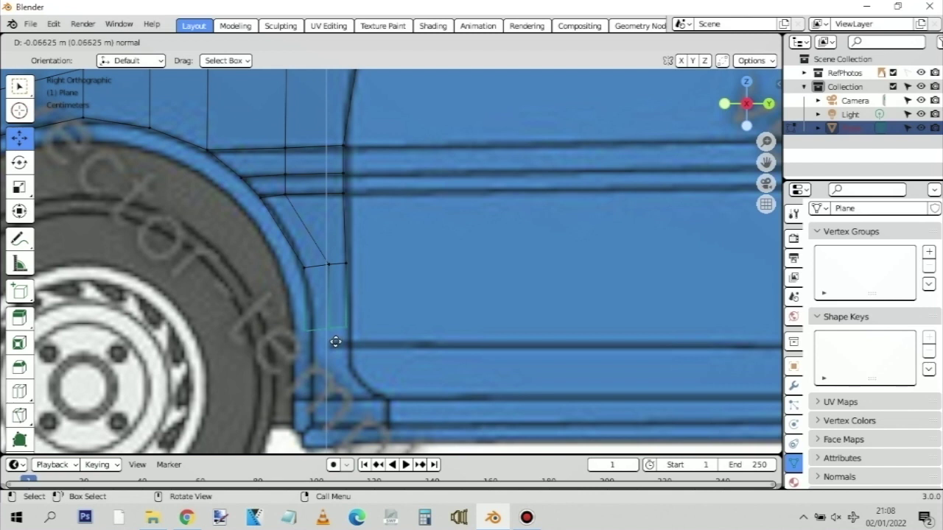
{"action": "left_click", "coordinate": [337, 352]}
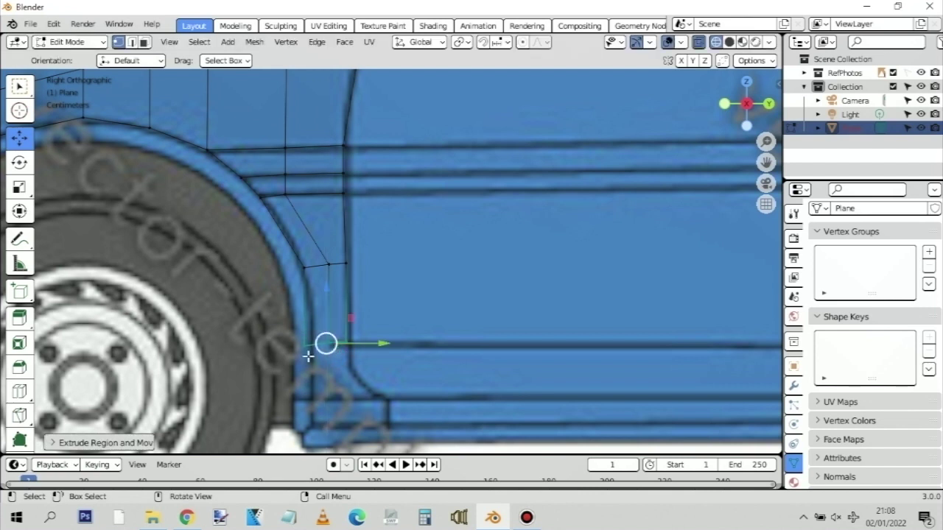
{"action": "key", "text": "g"}
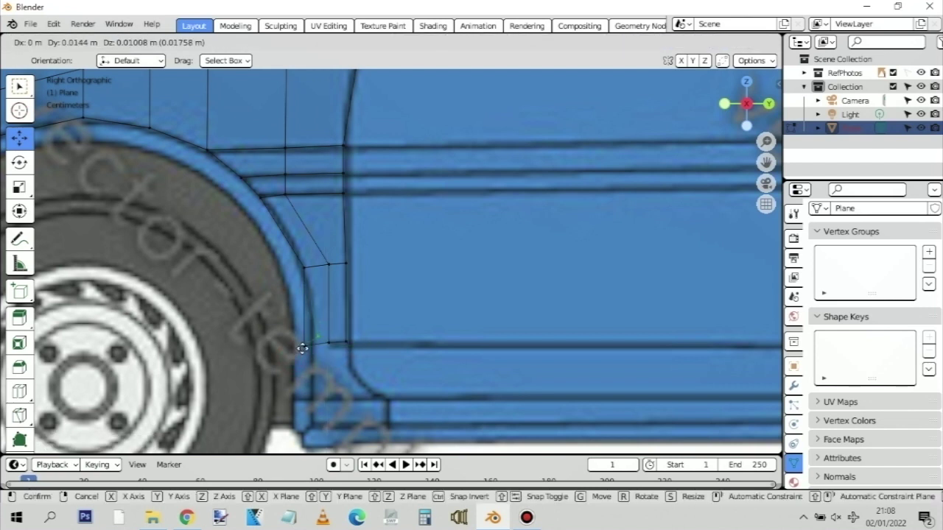
{"action": "left_click", "coordinate": [302, 347]}
{"action": "key", "text": "ctrl+z"}
{"action": "left_click_drag", "start_coordinate": [268, 380], "coordinate": [356, 346]}
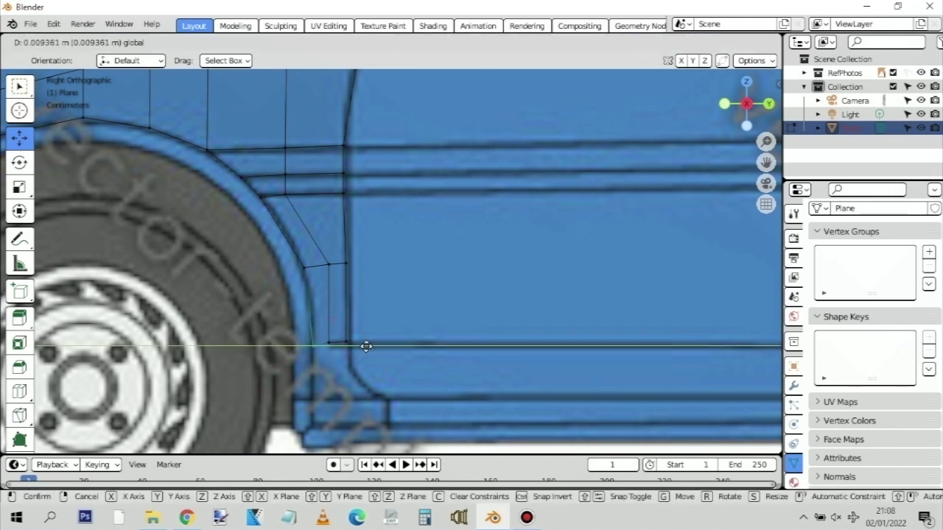
{"action": "left_click", "coordinate": [366, 345]}
{"action": "left_click", "coordinate": [359, 375]}
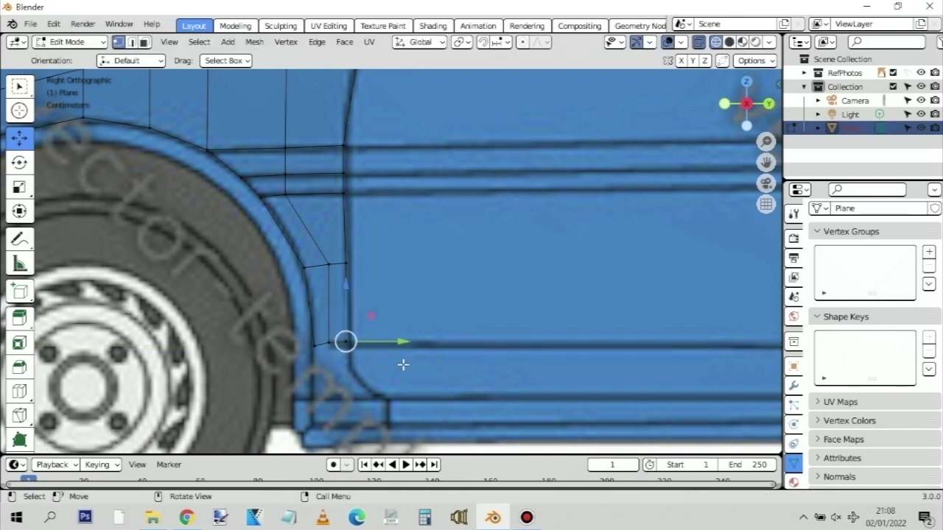
{"action": "left_click_drag", "start_coordinate": [404, 344], "coordinate": [409, 341]}
Raise the door-gap vertex vertically and begin extruding a new vertex down the door edge
{"action": "left_click_drag", "start_coordinate": [379, 368], "coordinate": [404, 339]}
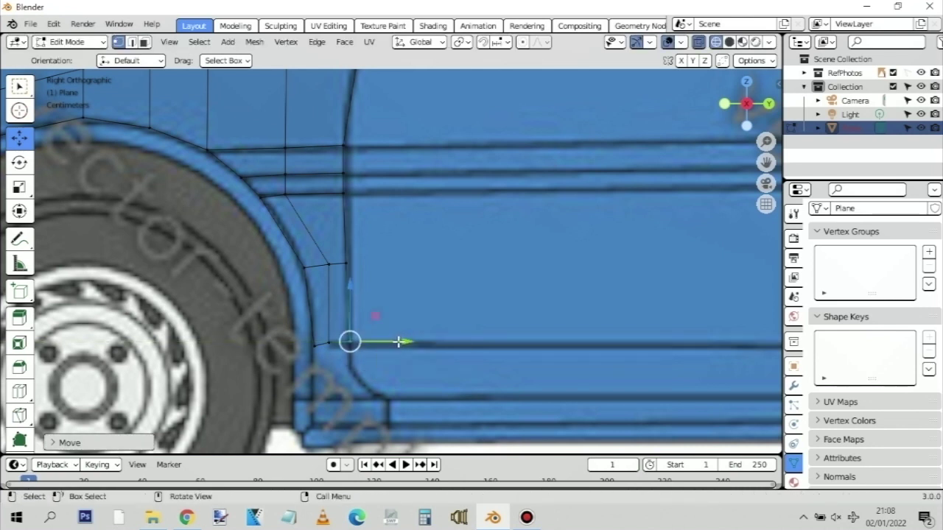
{"action": "left_click_drag", "start_coordinate": [376, 364], "coordinate": [301, 321]}
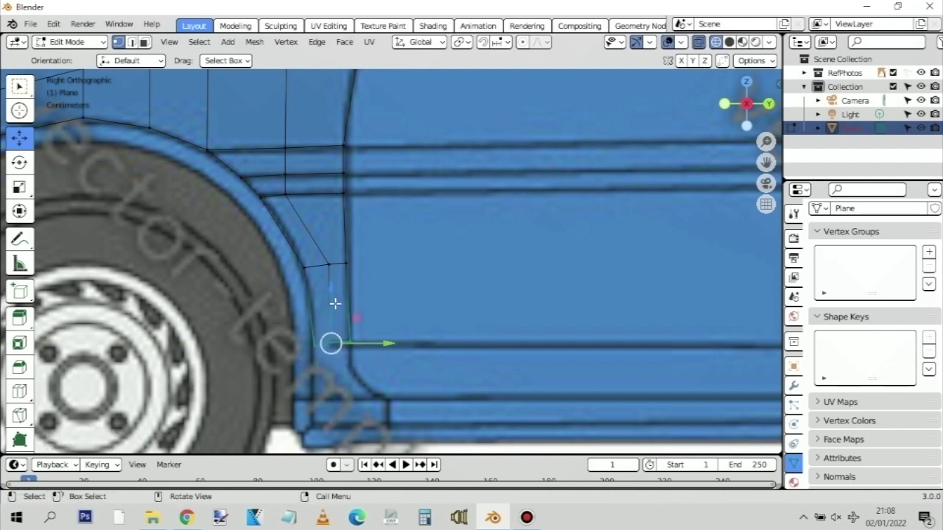
{"action": "key", "text": "g"}
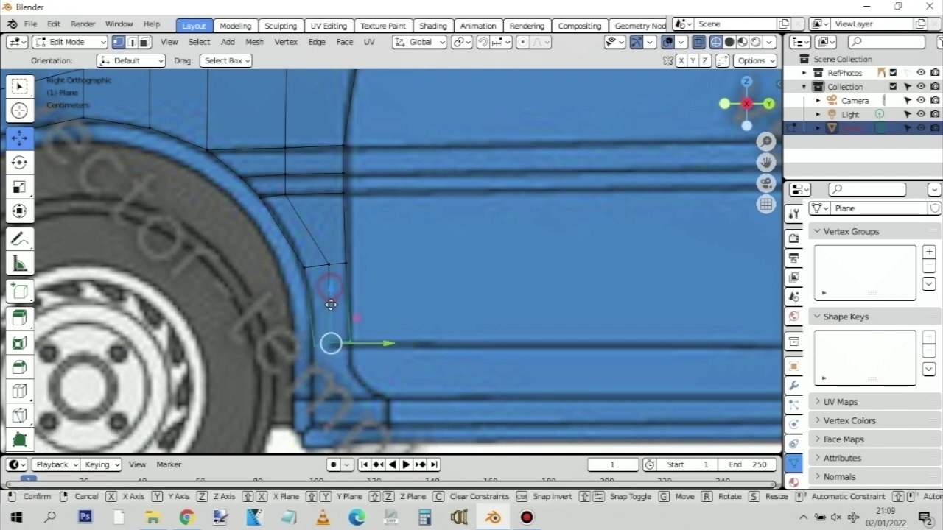
{"action": "key", "text": "z"}
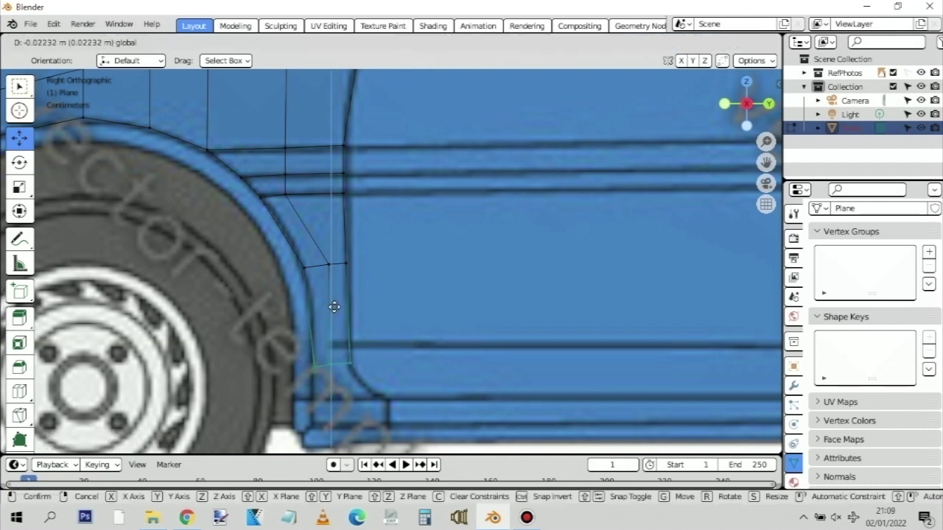
{"action": "left_click", "coordinate": [333, 265]}
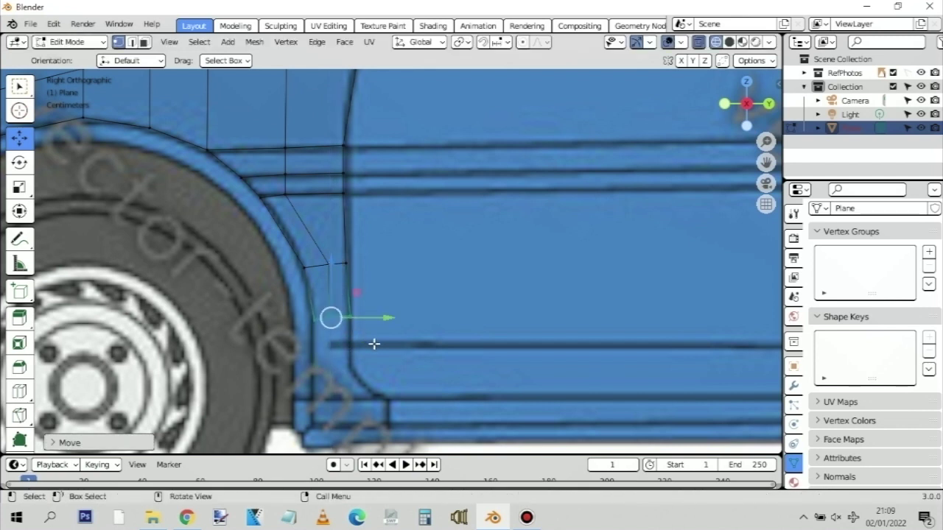
{"action": "key", "text": "e"}
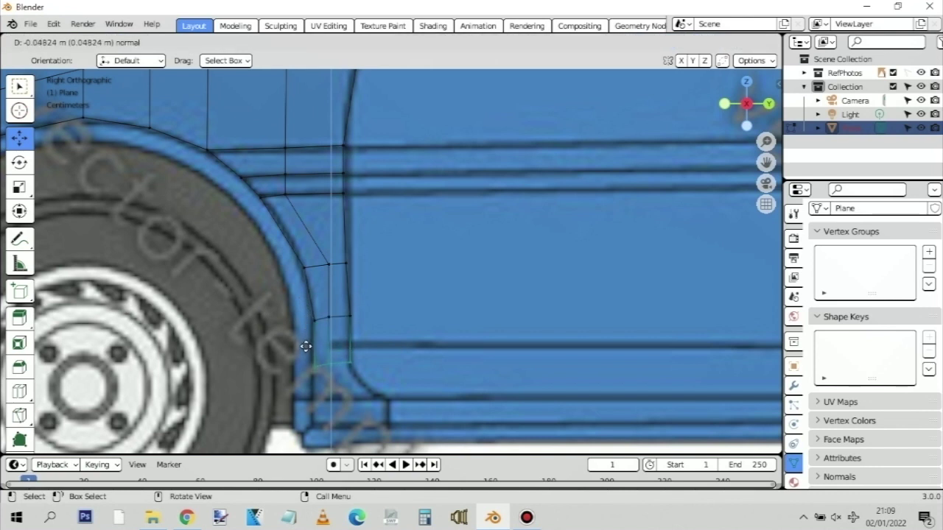
Extrude vertices down the door line to the sill, then one rearward along the sill
{"action": "left_click", "coordinate": [308, 345]}
{"action": "key", "text": "e"}
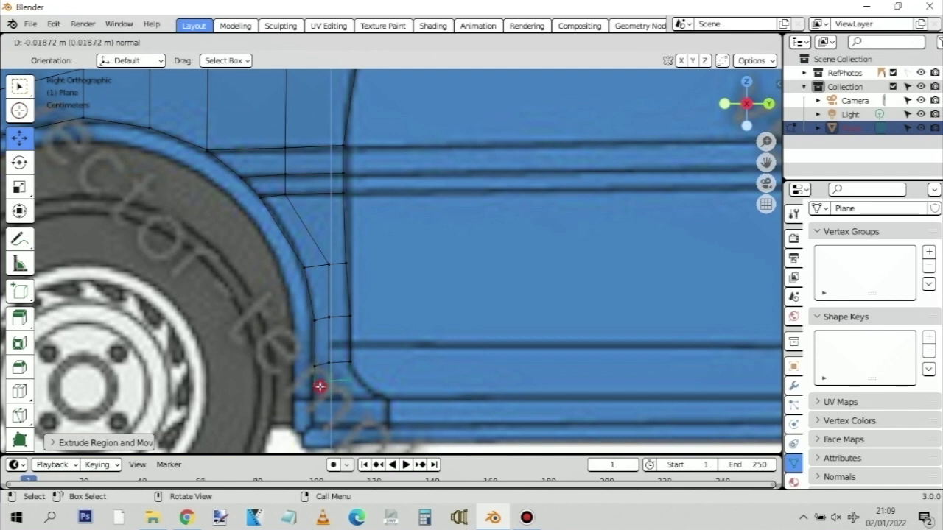
{"action": "left_click", "coordinate": [320, 387]}
{"action": "key", "text": "e"}
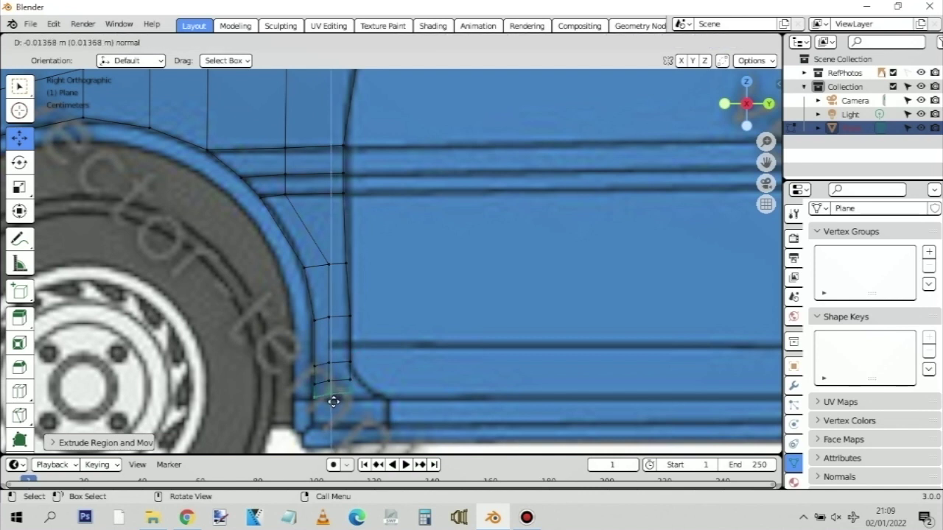
{"action": "left_click", "coordinate": [334, 403]}
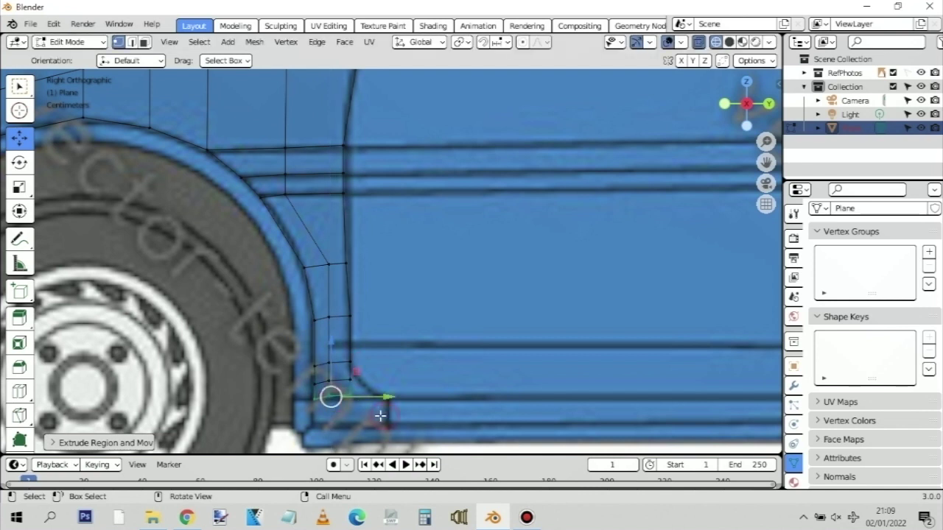
{"action": "key", "text": "e"}
{"action": "left_click", "coordinate": [372, 396]}
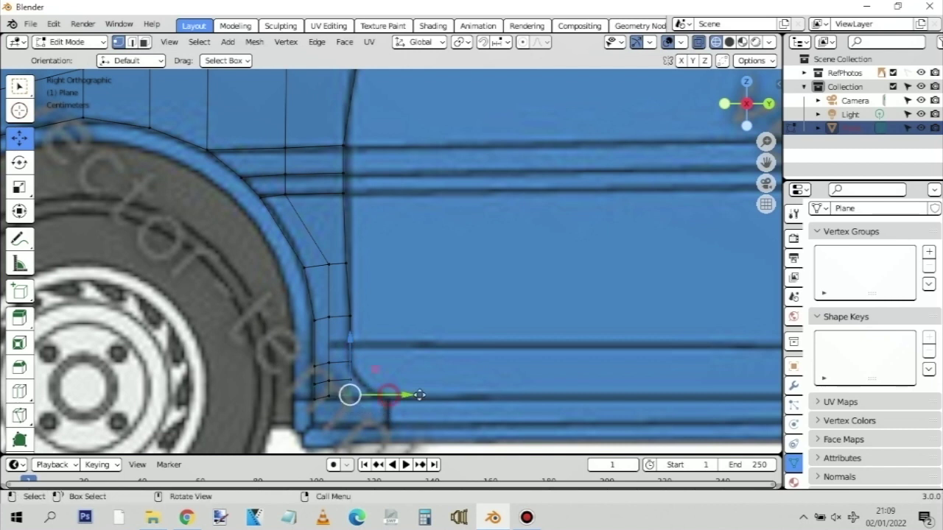
{"action": "mouse_move", "coordinate": [419, 396]}
{"action": "left_mouse_down"}
{"action": "mouse_move", "coordinate": [448, 396]}
{"action": "mouse_move", "coordinate": [419, 403]}
{"action": "left_mouse_up"}
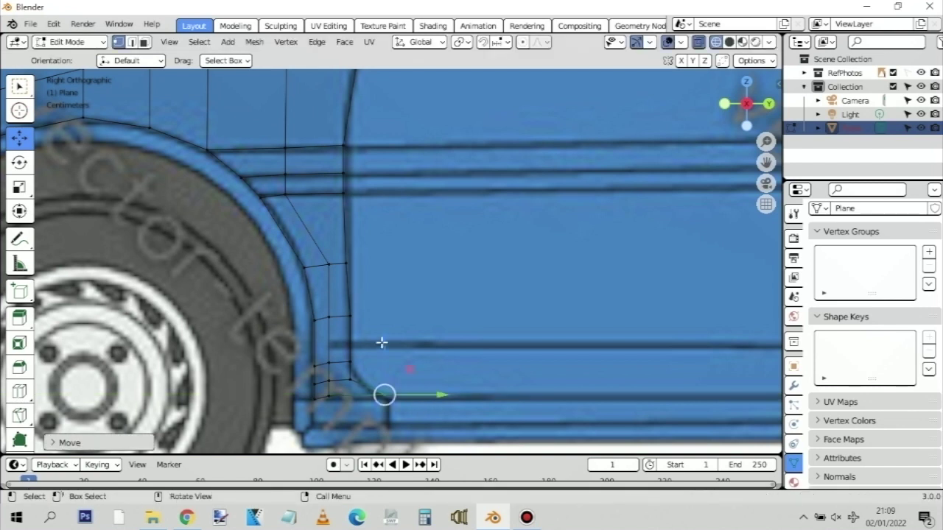
Nudge the vertex above the sill corner rearward and adjust the column's bottom vertex height
{"action": "left_click", "coordinate": [350, 380]}
{"action": "left_click_drag", "start_coordinate": [374, 380], "coordinate": [383, 381]}
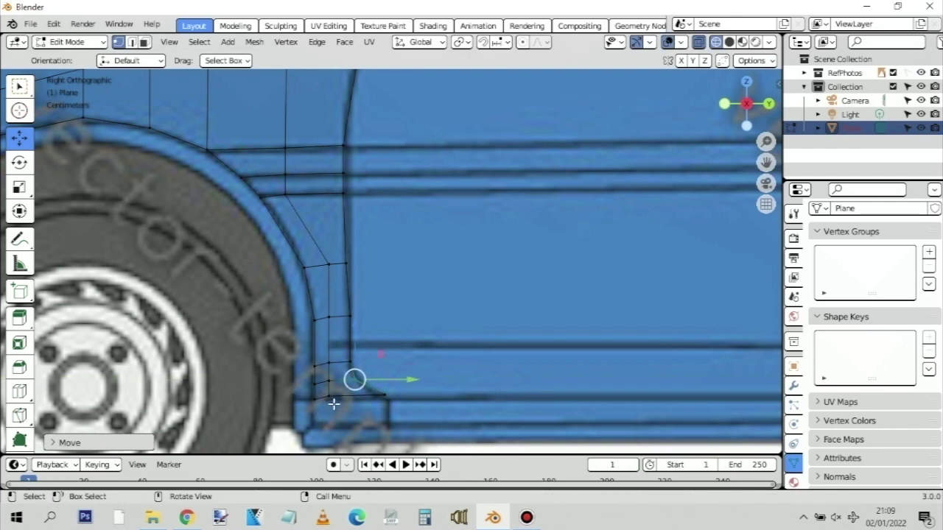
{"action": "left_click", "coordinate": [330, 396]}
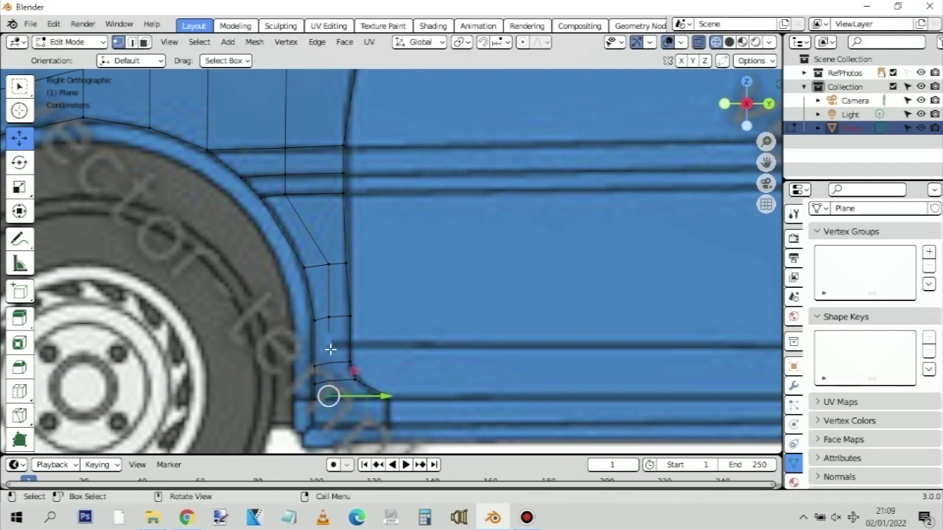
{"action": "key", "text": "g"}
{"action": "key", "text": "z"}
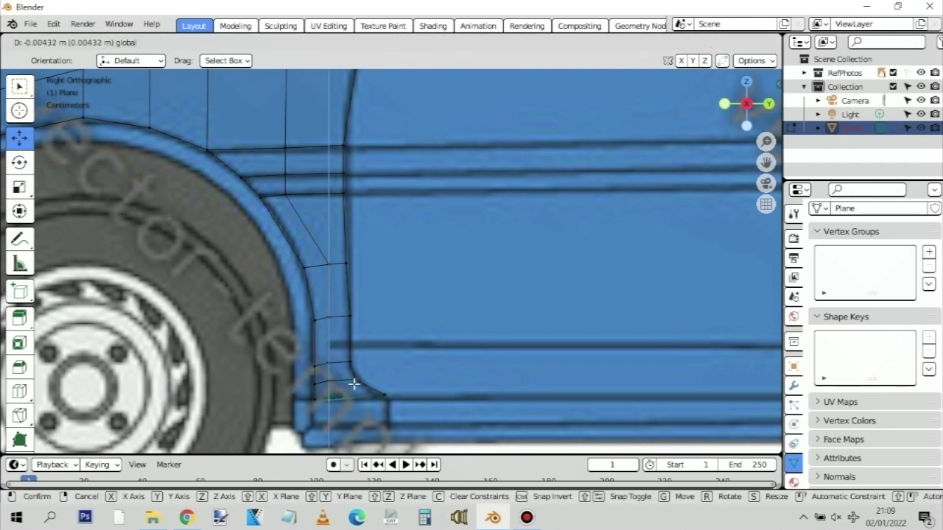
{"action": "left_click", "coordinate": [354, 384]}
Set the rear sill vertex height and shift the door-edge column onto the door line
{"action": "left_click", "coordinate": [384, 341]}
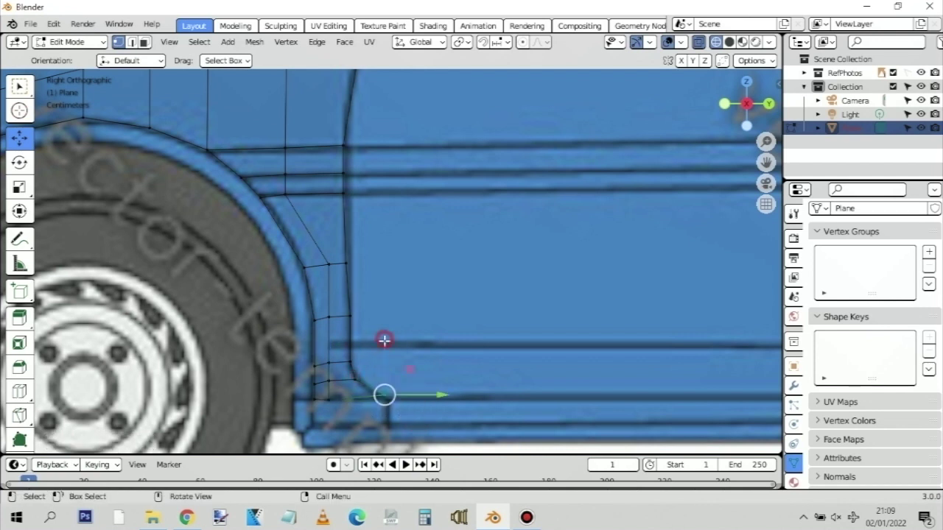
{"action": "key", "text": "g"}
{"action": "key", "text": "z"}
{"action": "left_click", "coordinate": [376, 350]}
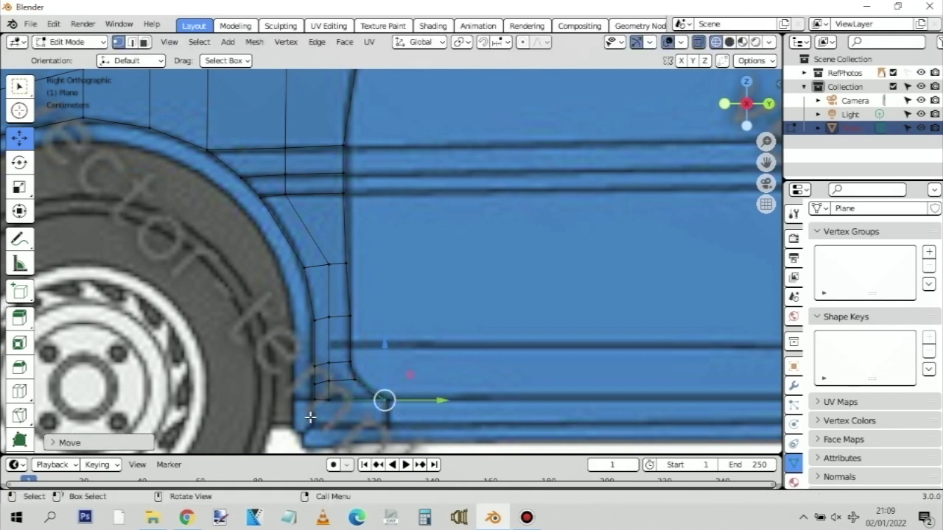
{"action": "left_click_drag", "start_coordinate": [321, 410], "coordinate": [309, 332]}
{"action": "left_click_drag", "start_coordinate": [383, 383], "coordinate": [366, 383]}
{"action": "left_click_drag", "start_coordinate": [294, 307], "coordinate": [365, 323]}
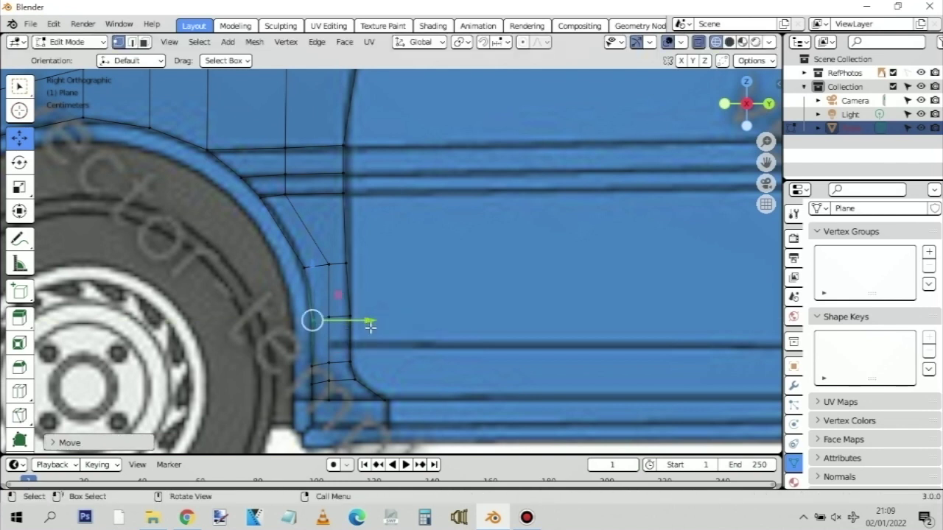
Slide each arch-edge vertex along Y to follow the wheel arch and door gap line
{"action": "scroll", "coordinate": [415, 324], "scroll_direction": "down", "scroll_amount": 1}
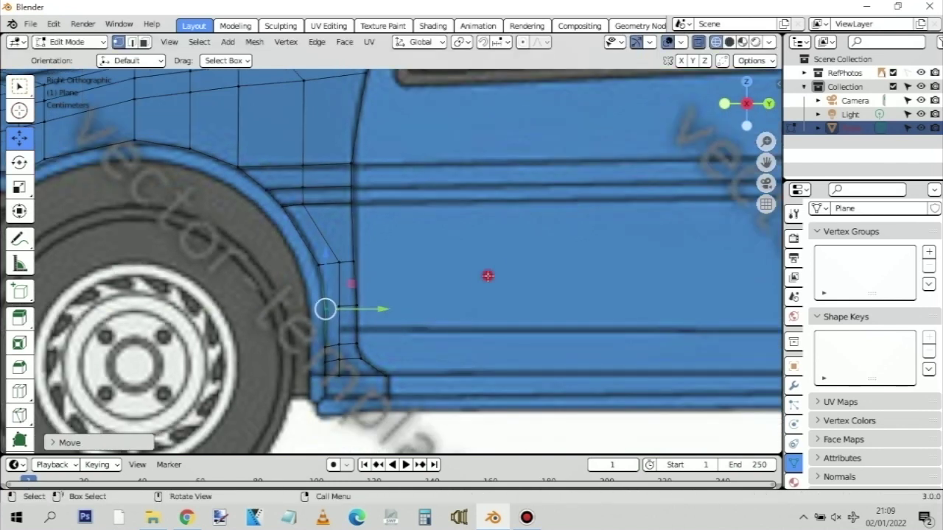
{"action": "left_click", "coordinate": [416, 255]}
{"action": "left_click", "coordinate": [333, 254]}
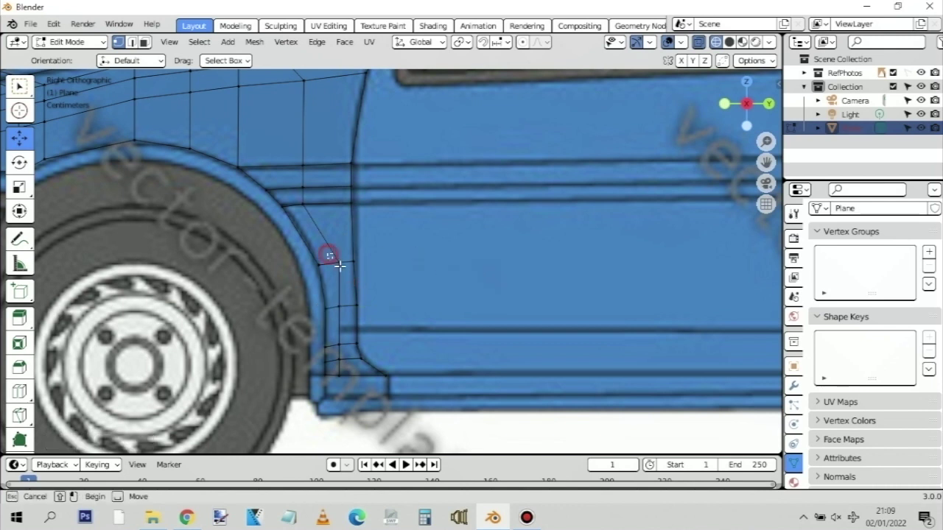
{"action": "left_click_drag", "start_coordinate": [387, 264], "coordinate": [292, 193]}
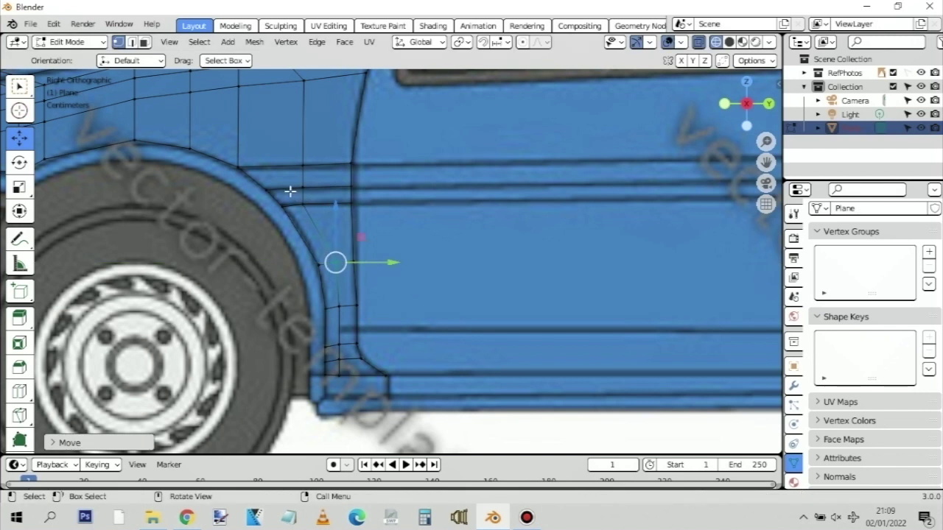
{"action": "left_click", "coordinate": [304, 204]}
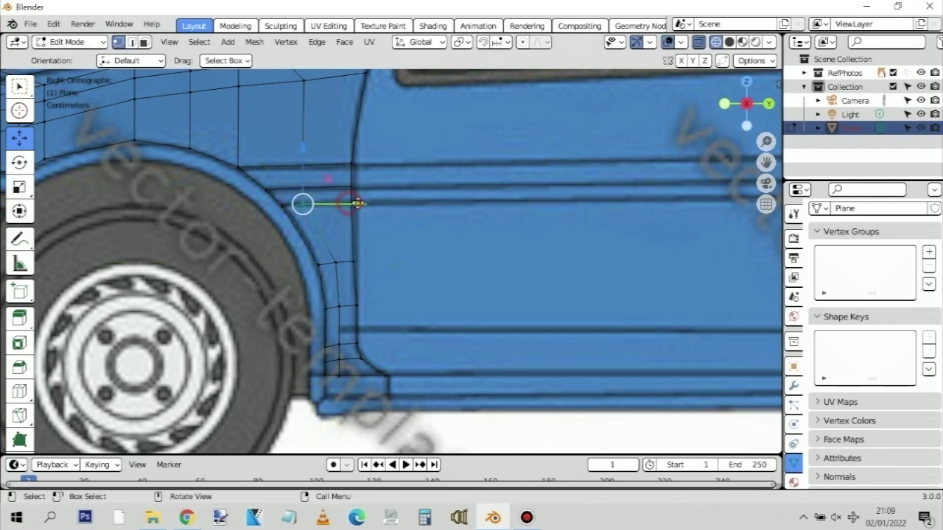
{"action": "left_click_drag", "start_coordinate": [354, 204], "coordinate": [350, 189]}
{"action": "left_click", "coordinate": [303, 187]}
{"action": "left_click_drag", "start_coordinate": [290, 151], "coordinate": [379, 198]}
{"action": "left_click", "coordinate": [400, 230]}
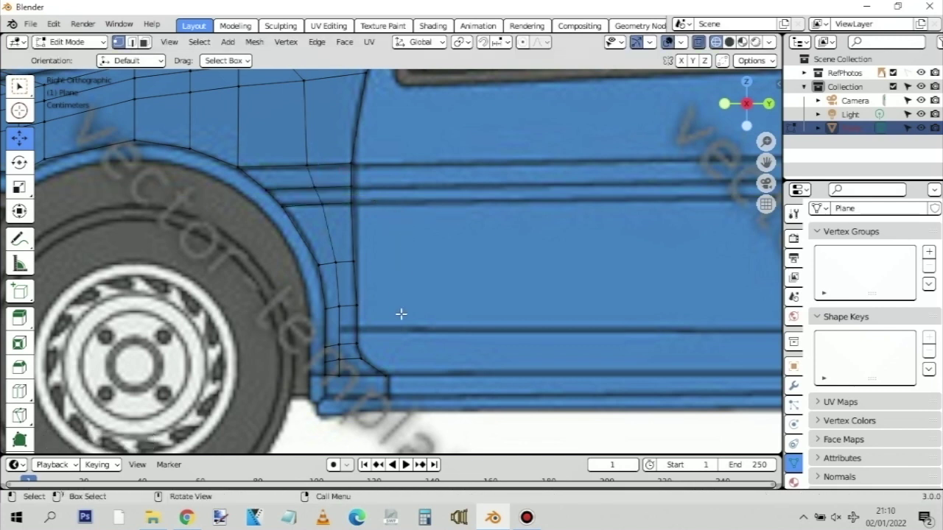
Compare the mesh to the front and side blueprints and push the edge loop above the wheel arch out to body width
{"action": "scroll", "coordinate": [424, 346], "scroll_direction": "down", "scroll_amount": 1}
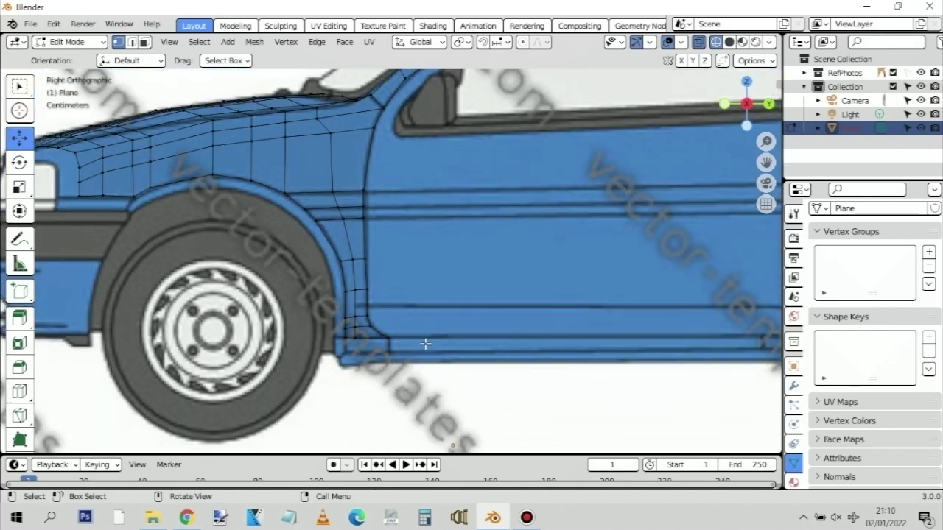
{"action": "key", "text": "KP_1"}
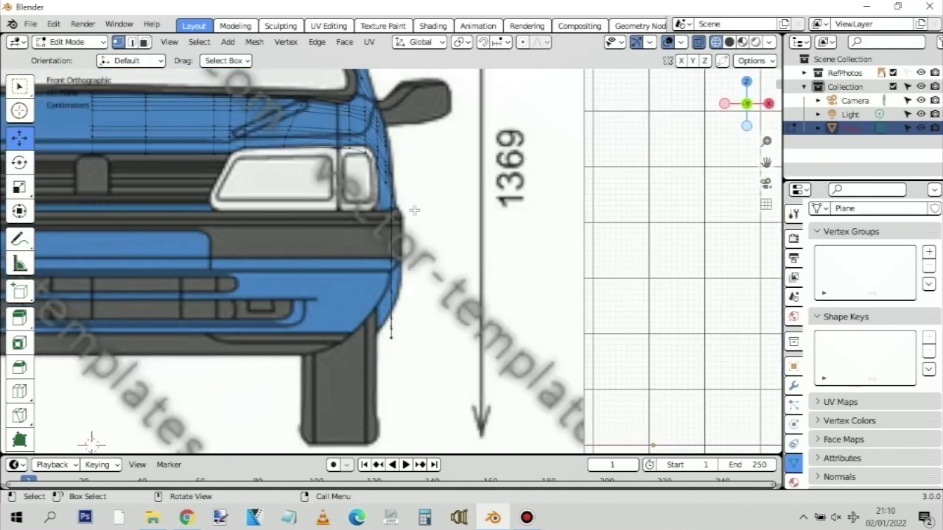
{"action": "key", "text": "KP_3"}
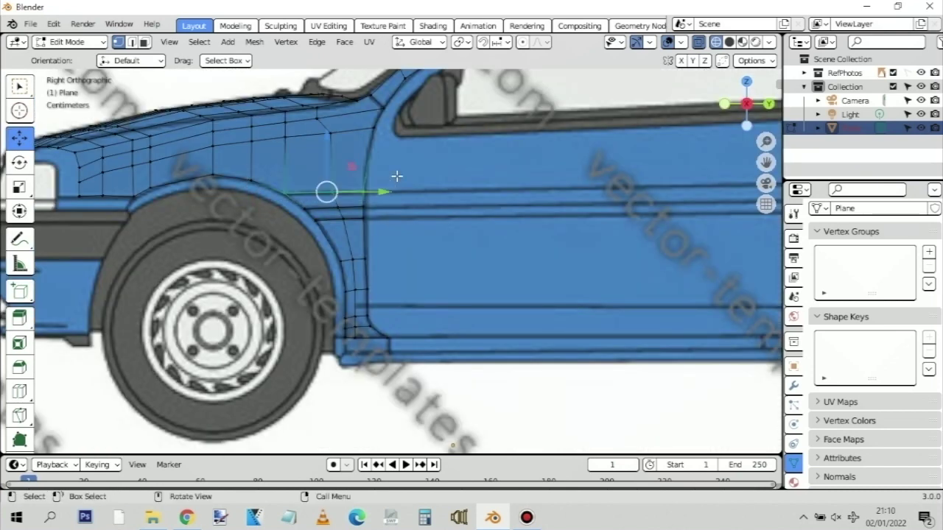
{"action": "key", "text": "KP_1"}
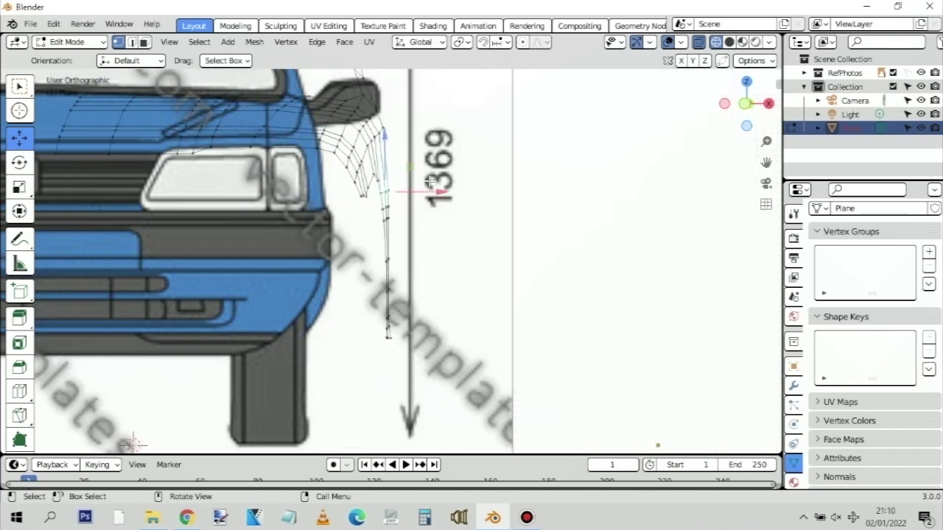
{"action": "key", "text": "KP_3"}
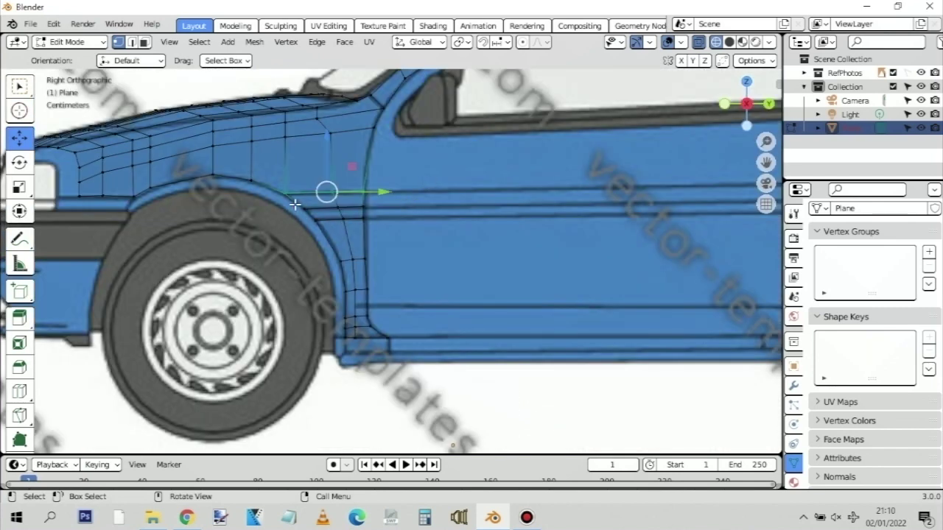
{"action": "left_click", "coordinate": [386, 227], "text": "alt"}
{"action": "key", "text": "KP_1"}
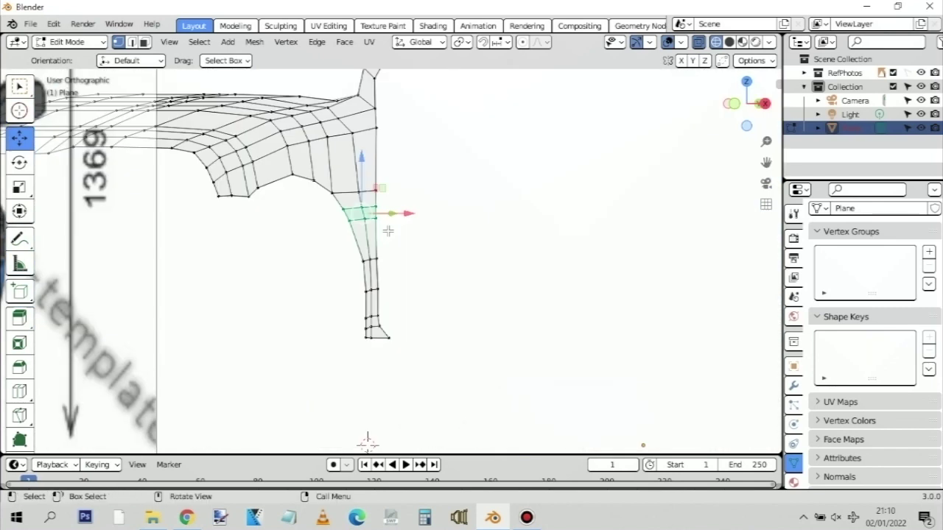
{"action": "left_click_drag", "start_coordinate": [443, 214], "coordinate": [449, 214]}
{"action": "key", "text": "KP_3"}
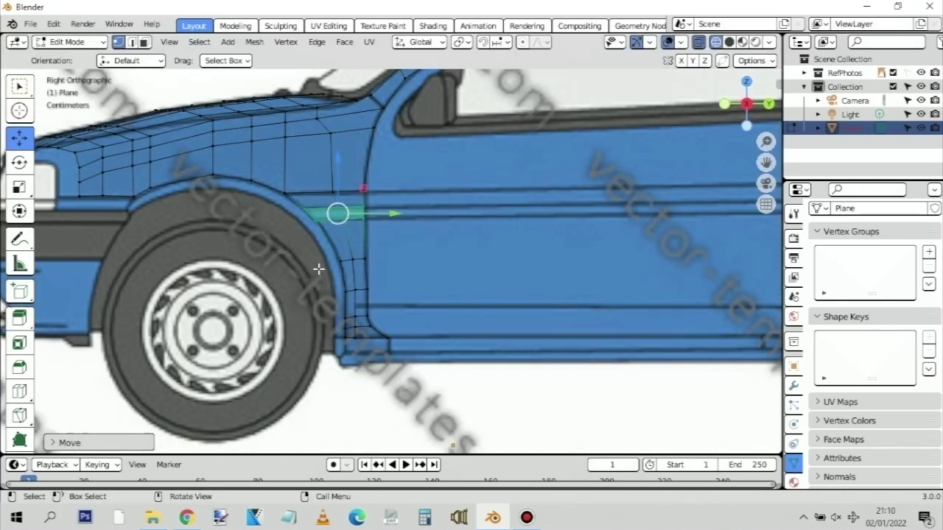
Push the two lower wheel-arch vertices outward to the body side in front view
{"action": "left_click", "coordinate": [383, 247]}
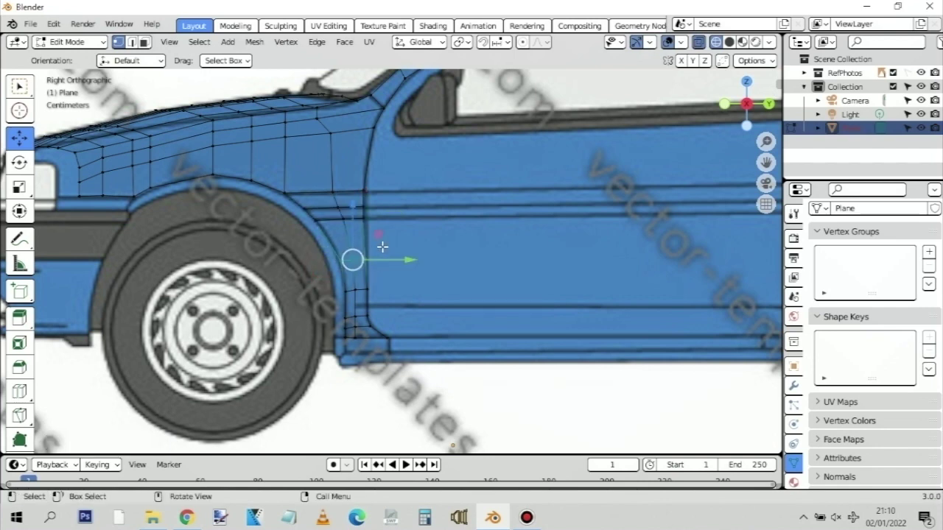
{"action": "key", "text": "KP_1"}
{"action": "left_click_drag", "start_coordinate": [442, 259], "coordinate": [458, 259]}
{"action": "key", "text": "KP_3"}
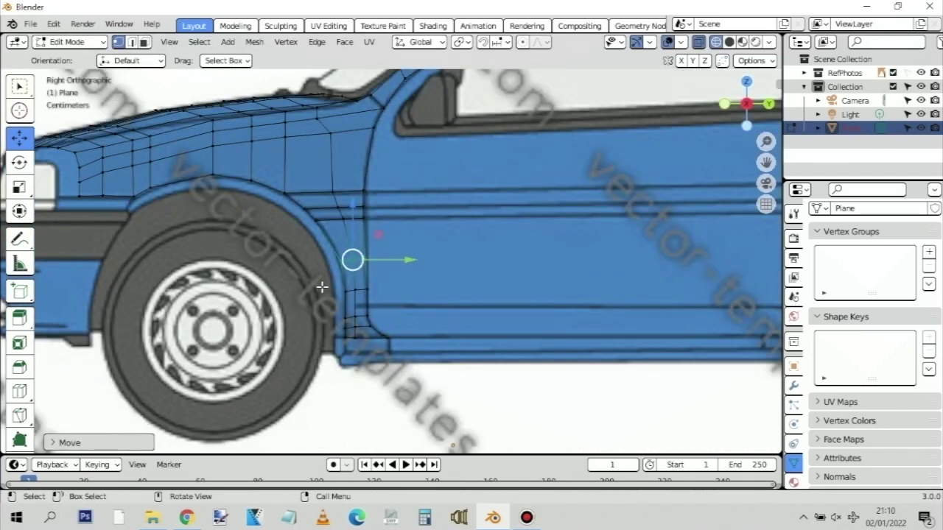
{"action": "left_click", "coordinate": [381, 295]}
{"action": "key", "text": "KP_1"}
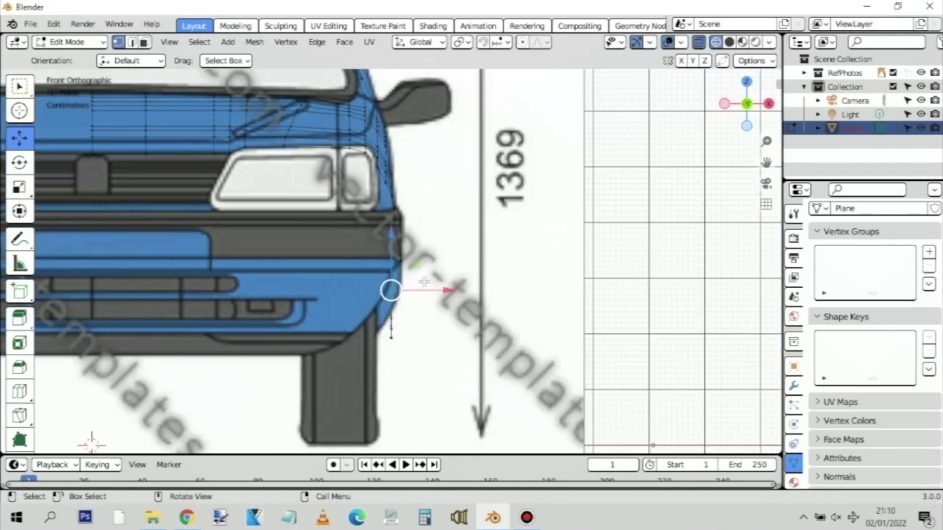
{"action": "left_click_drag", "start_coordinate": [446, 288], "coordinate": [456, 290]}
{"action": "key", "text": "KP_3"}
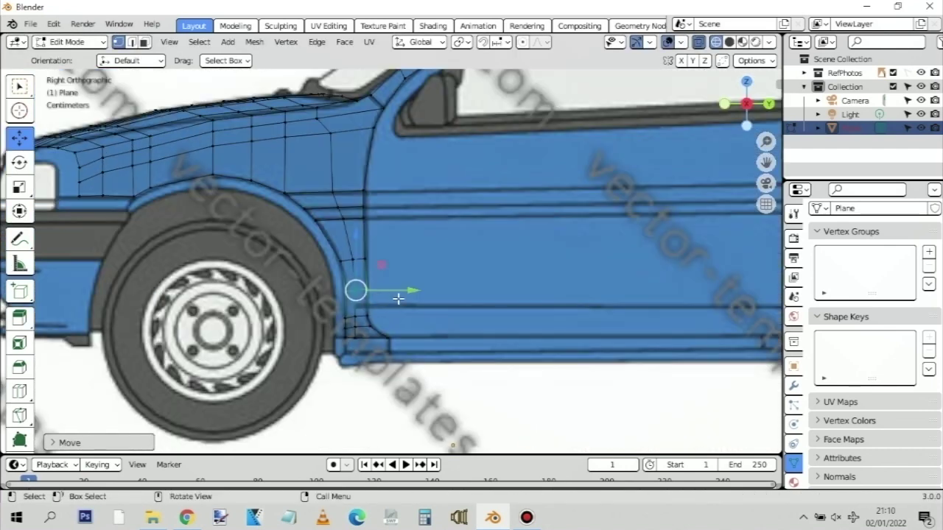
Shift the lower vertices behind the arch to the front outline and pull the next arch vertex inward
{"action": "left_click_drag", "start_coordinate": [331, 310], "coordinate": [379, 321]}
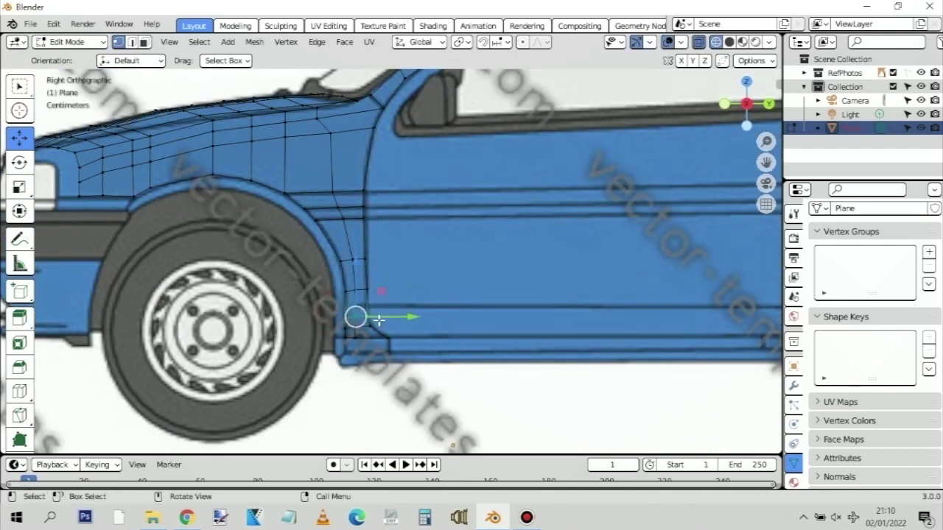
{"action": "key", "text": "KP_1"}
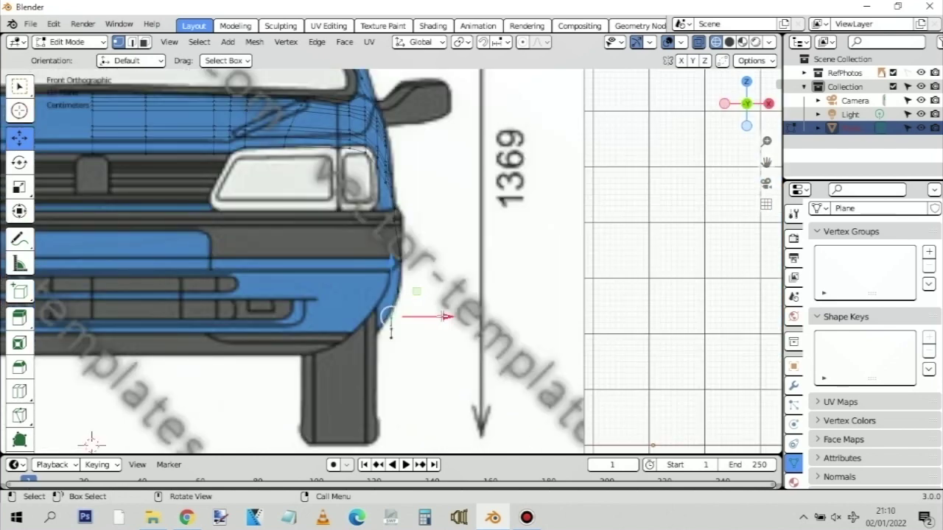
{"action": "left_click_drag", "start_coordinate": [447, 316], "coordinate": [441, 315]}
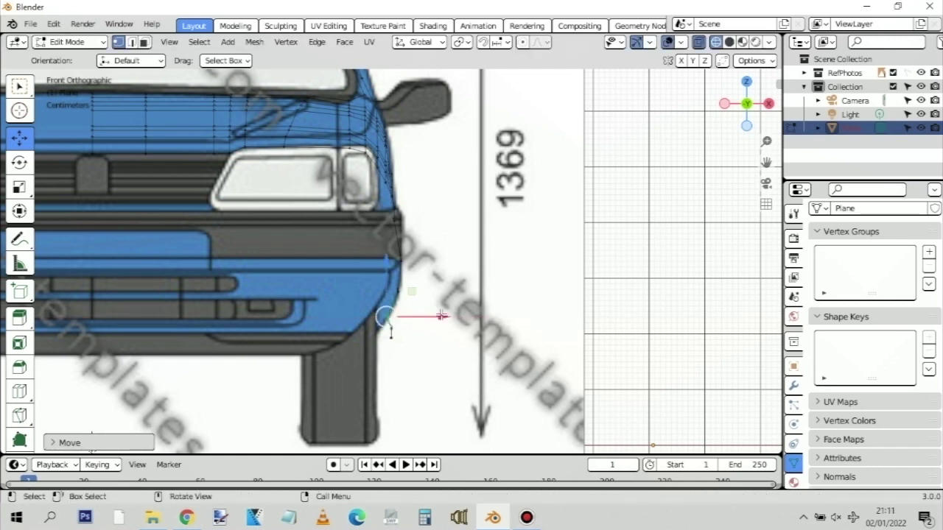
{"action": "key", "text": "KP_3"}
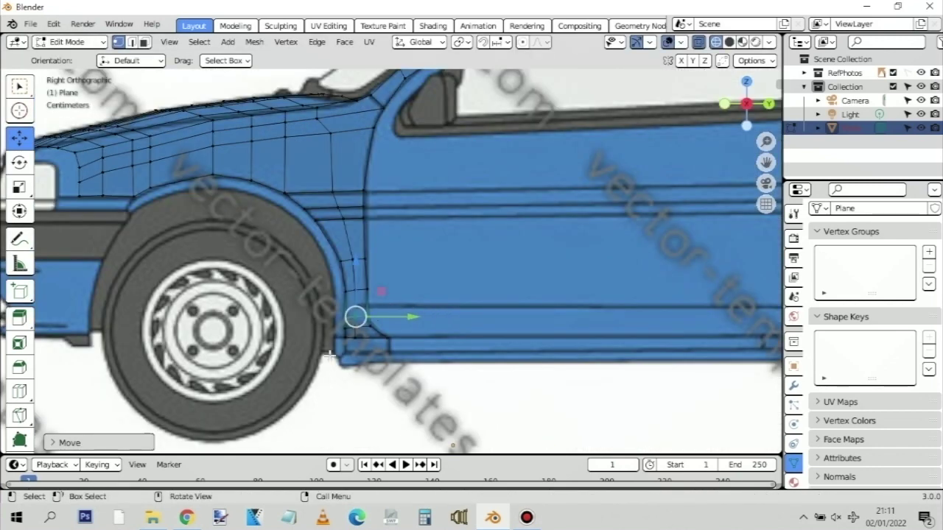
{"action": "key", "text": "g"}
{"action": "left_click", "coordinate": [406, 323]}
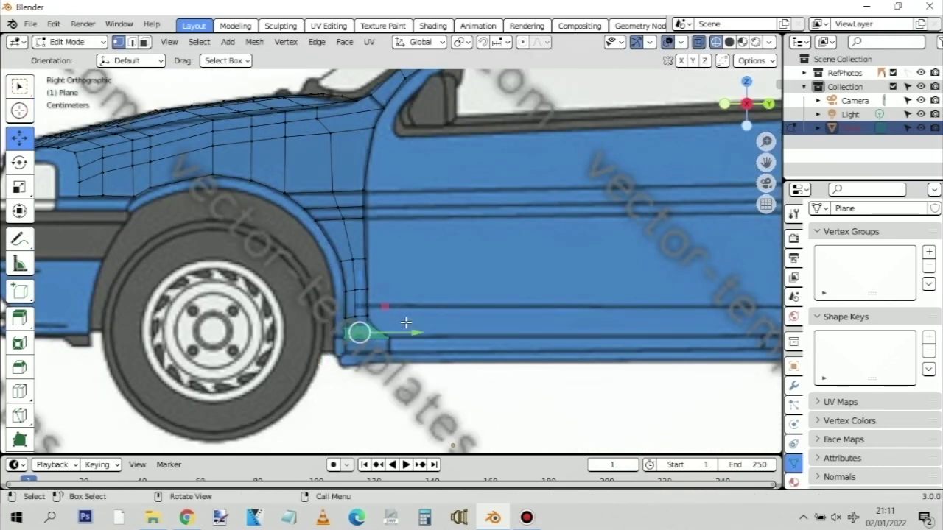
{"action": "key", "text": "KP_1"}
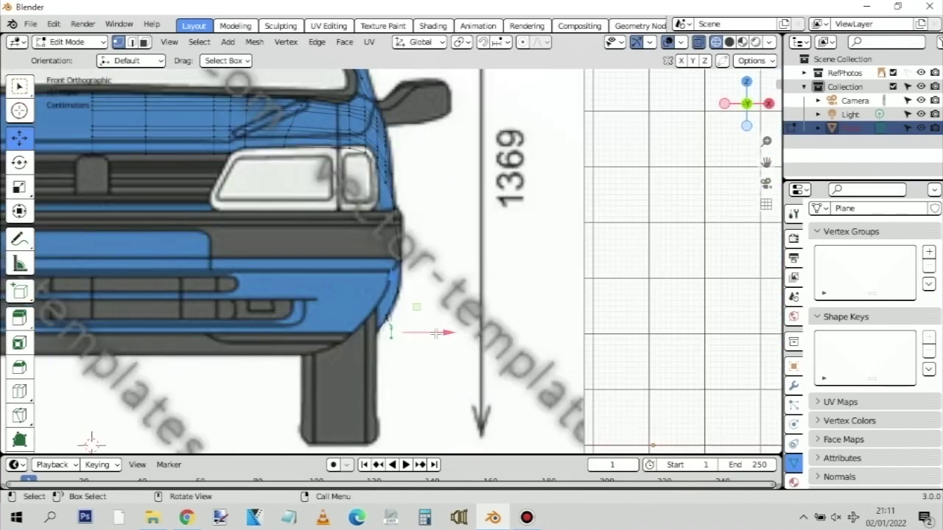
{"action": "left_click_drag", "start_coordinate": [436, 333], "coordinate": [437, 341]}
{"action": "key", "text": "KP_3"}
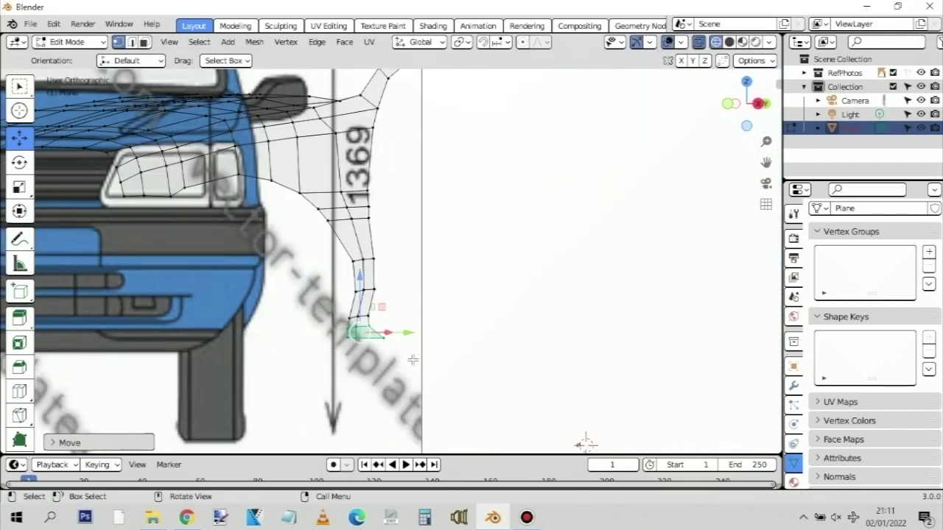
Move the sill-corner vertices out to the body edge, following the lower bumper edge
{"action": "left_click", "coordinate": [417, 359]}
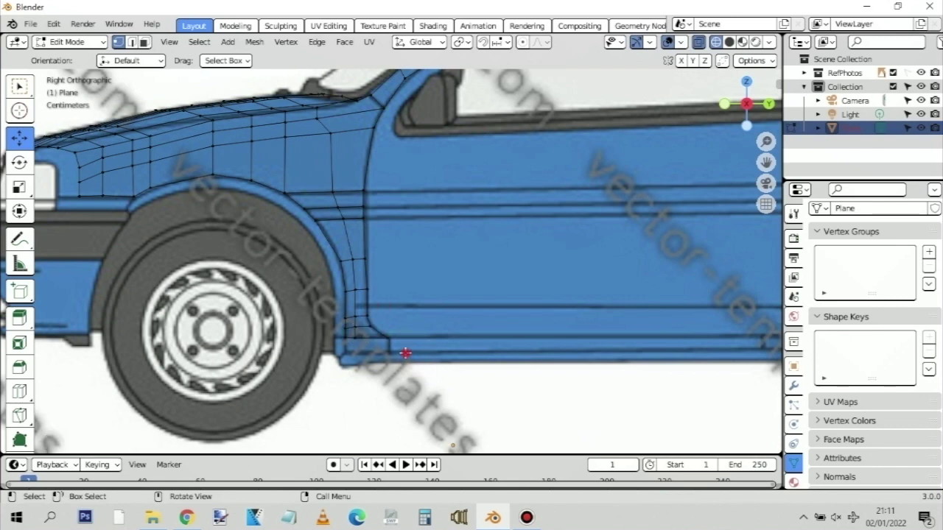
{"action": "left_click", "coordinate": [335, 334]}
{"action": "middle_click_drag", "start_coordinate": [335, 334], "coordinate": [336, 334]}
{"action": "key", "text": "KP_1"}
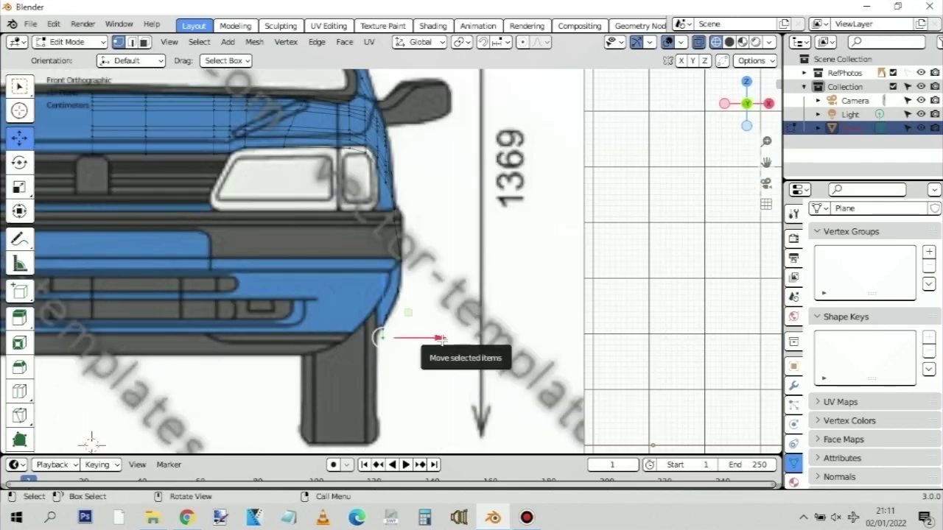
{"action": "left_click_drag", "start_coordinate": [432, 339], "coordinate": [431, 343]}
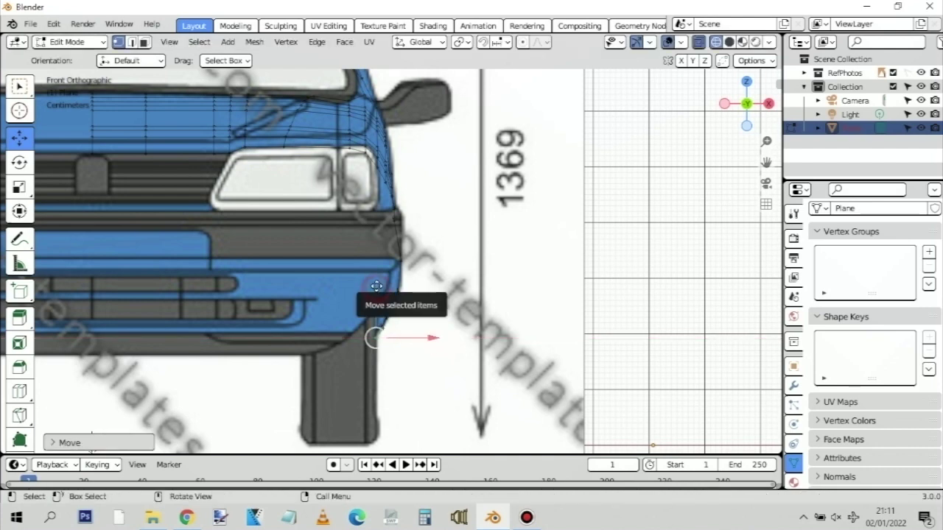
{"action": "left_click_drag", "start_coordinate": [371, 289], "coordinate": [375, 282]}
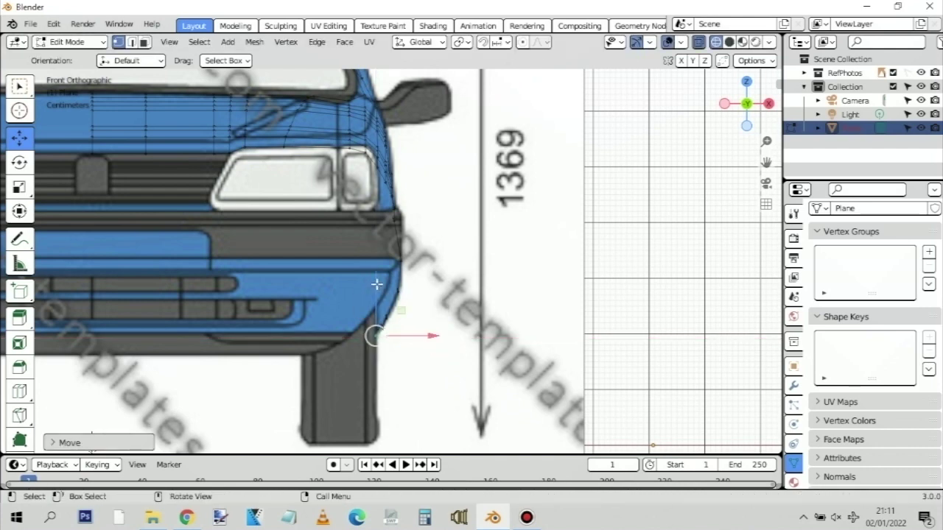
{"action": "key", "text": "KP_3"}
Inspect the mesh, then push the headlight-height vertex out to the body edge
{"action": "scroll", "coordinate": [431, 302], "scroll_direction": "down", "scroll_amount": 3}
{"action": "middle_click_drag", "start_coordinate": [442, 222], "coordinate": [172, 254]}
{"action": "scroll", "coordinate": [171, 254], "scroll_direction": "up", "scroll_amount": 5}
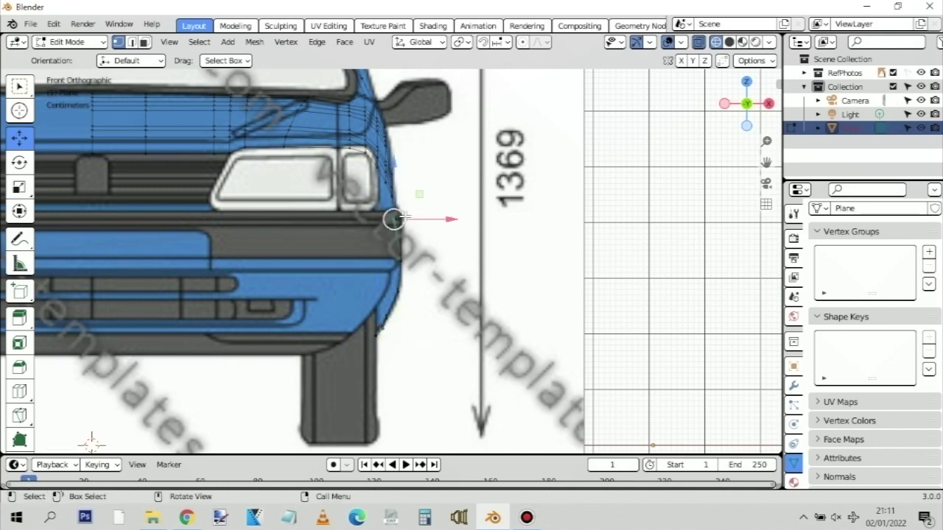
{"action": "key", "text": "KP_3"}
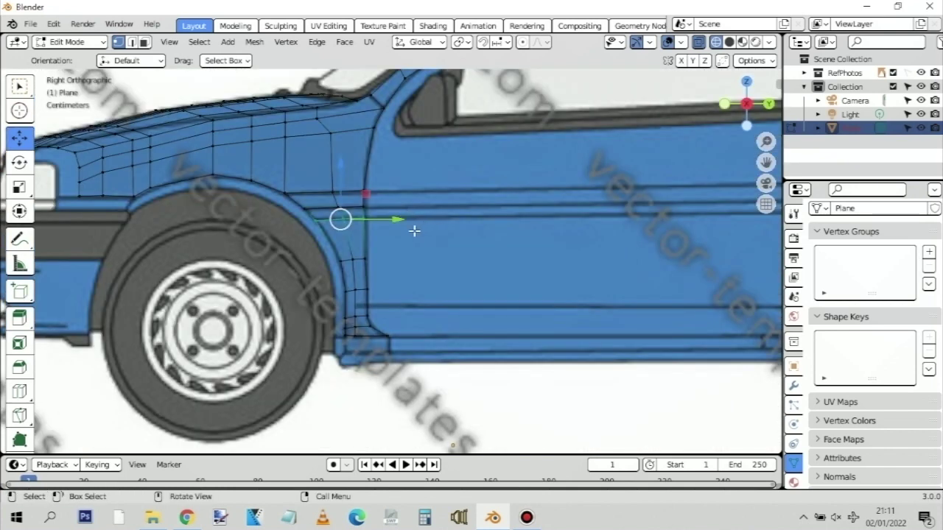
{"action": "key", "text": "KP_1"}
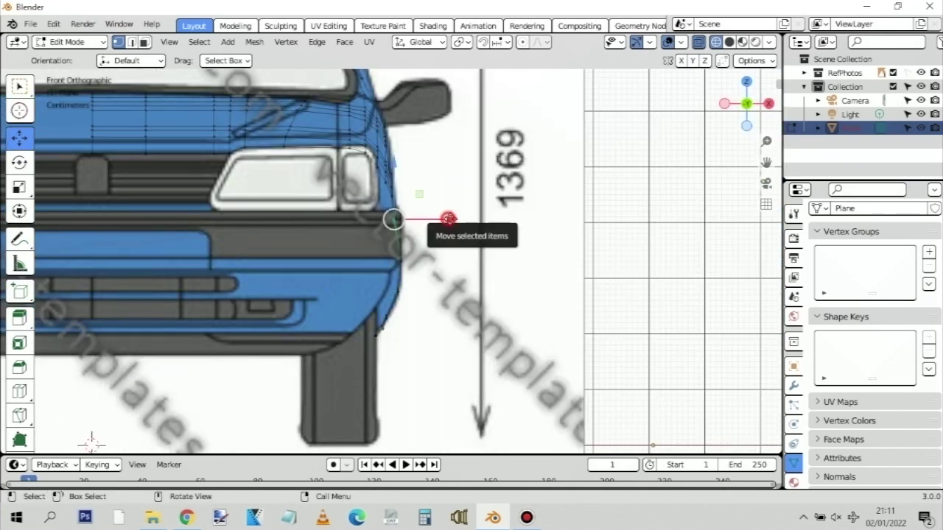
{"action": "left_click_drag", "start_coordinate": [442, 219], "coordinate": [456, 219]}
{"action": "key", "text": "KP_3"}
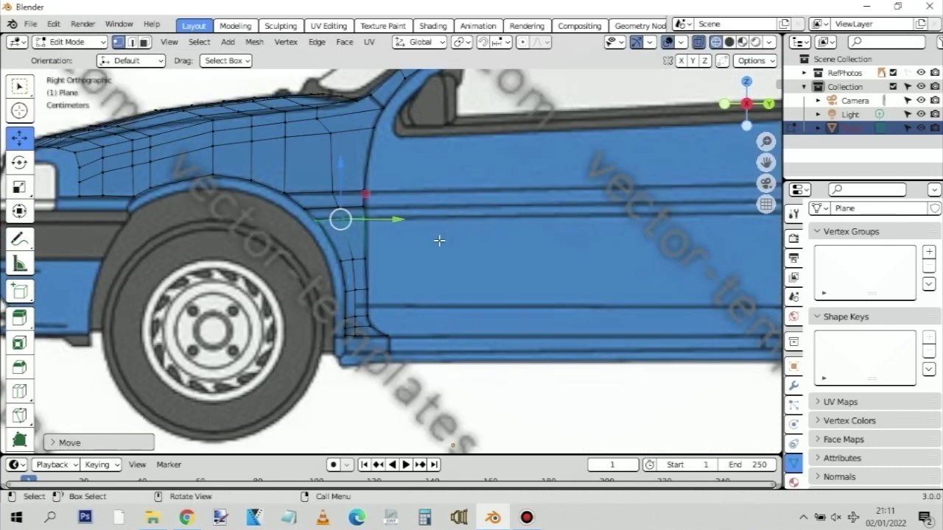
Check the mesh in perspective, then bring up the Peugeot 106 reference photos in Chrome
{"action": "middle_click_drag", "start_coordinate": [448, 233], "coordinate": [469, 245]}
{"action": "scroll", "coordinate": [475, 263], "scroll_direction": "down", "scroll_amount": 3}
{"action": "scroll", "coordinate": [475, 262], "scroll_direction": "down", "scroll_amount": 3}
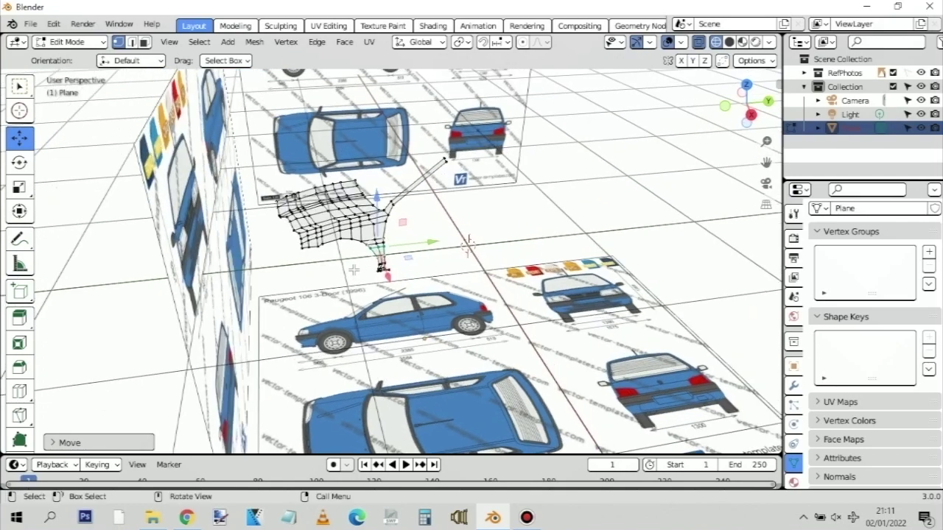
{"action": "scroll", "coordinate": [353, 270], "scroll_direction": "up", "scroll_amount": 3}
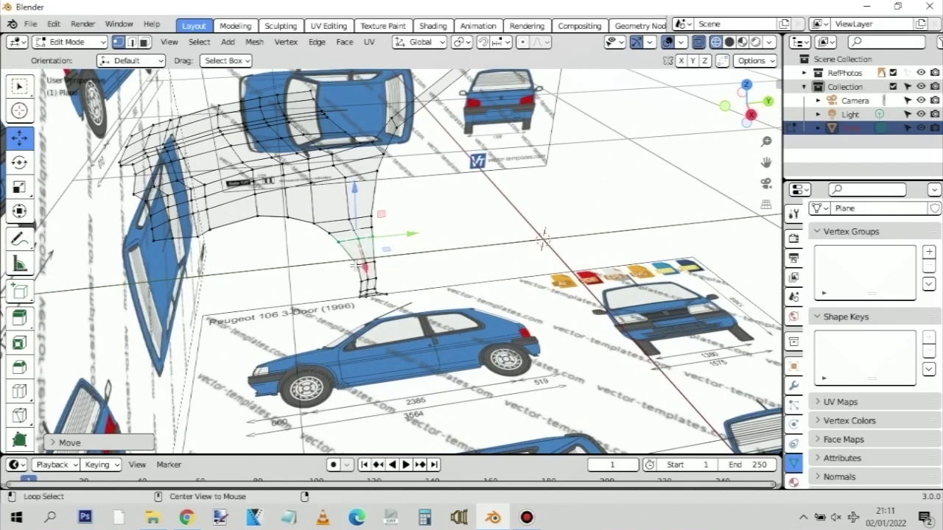
{"action": "key", "text": "alt+Tab"}
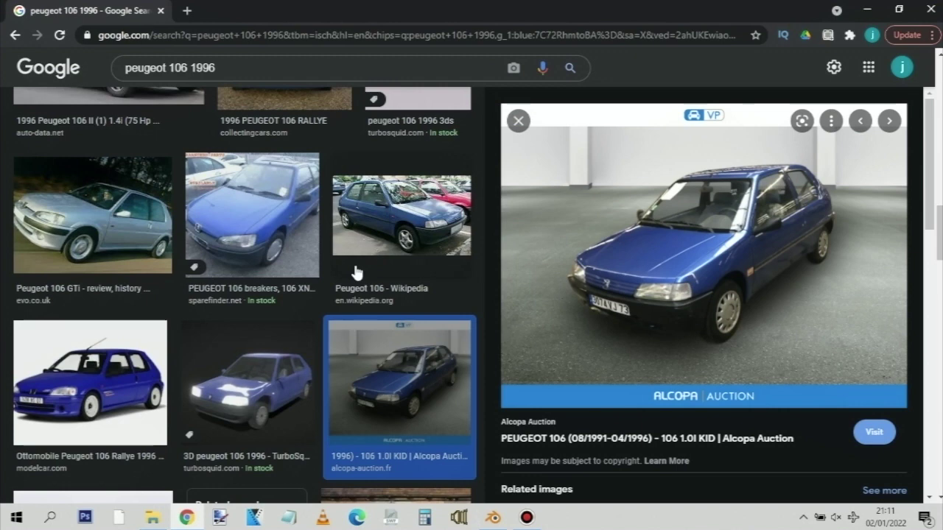
Look over the blue Peugeot 106 photo in Chrome, then go back to the Blender body mesh
{"action": "key", "text": "alt+Tab"}
{"action": "key", "text": "alt+Tab"}
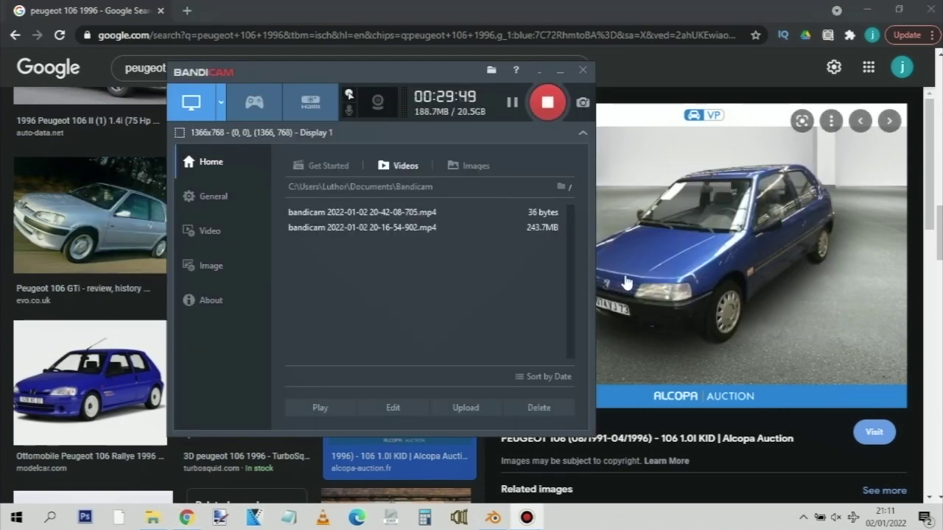
{"action": "key", "text": "alt+Tab"}
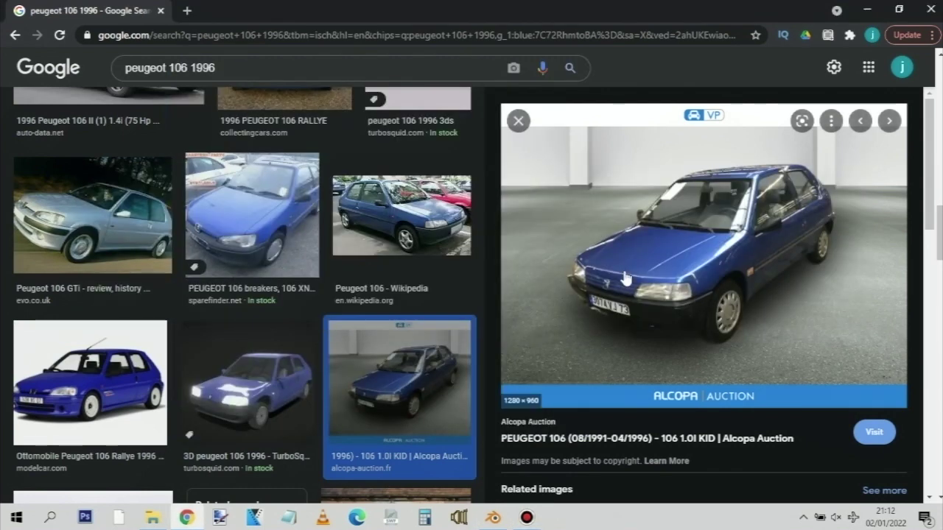
{"action": "key", "text": "alt+Tab"}
{"action": "key", "text": "alt+Tab"}
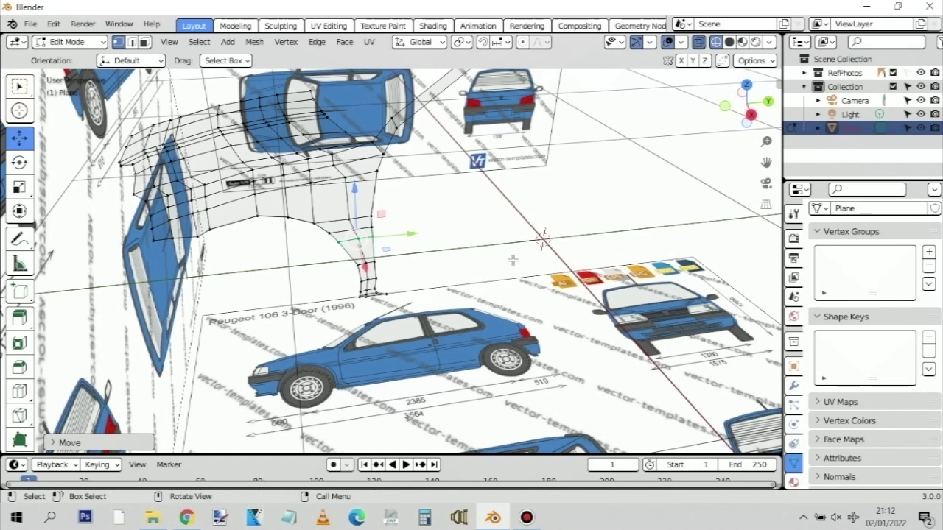
{"action": "middle_click_drag", "start_coordinate": [484, 253], "coordinate": [438, 248]}
{"action": "key", "text": "KP_3"}
{"action": "scroll", "coordinate": [420, 253], "scroll_direction": "up", "scroll_amount": 5}
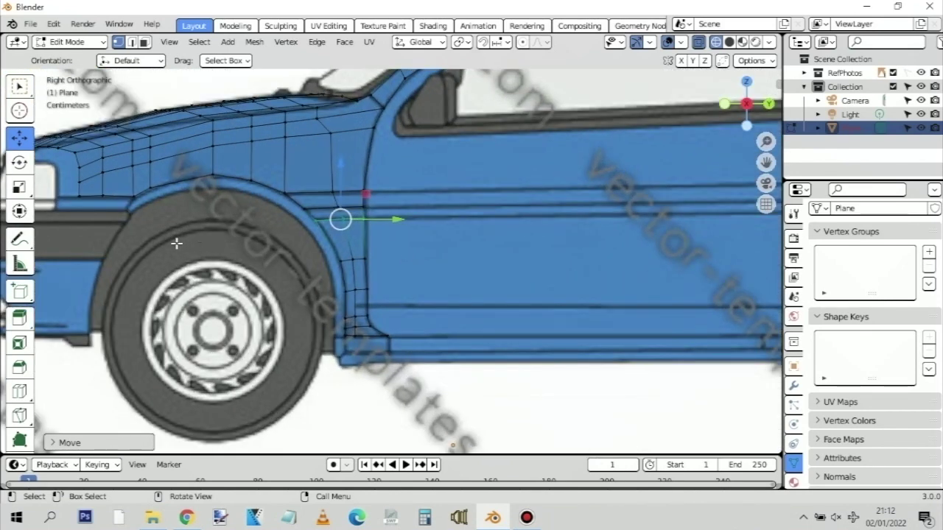
{"action": "middle_click_drag", "start_coordinate": [154, 243], "coordinate": [375, 253], "text": "shift"}
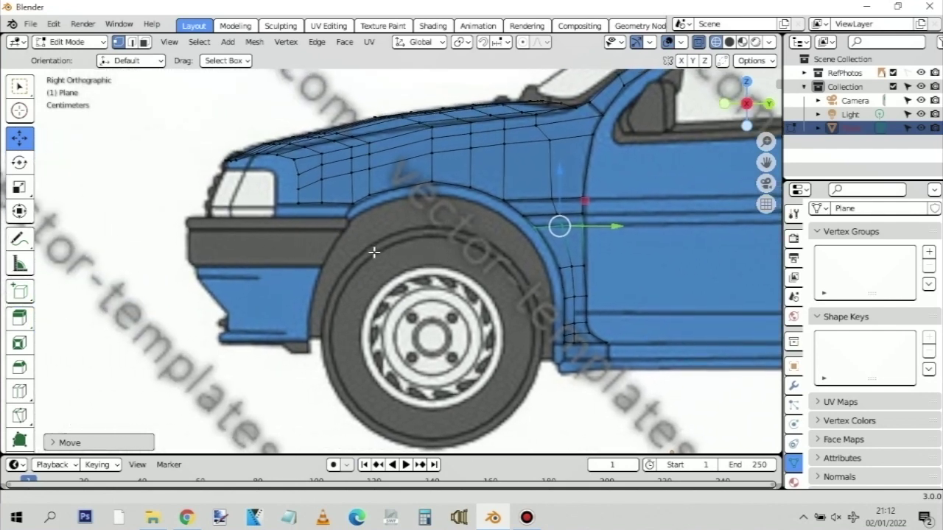
{"action": "scroll", "coordinate": [341, 231], "scroll_direction": "up", "scroll_amount": 3}
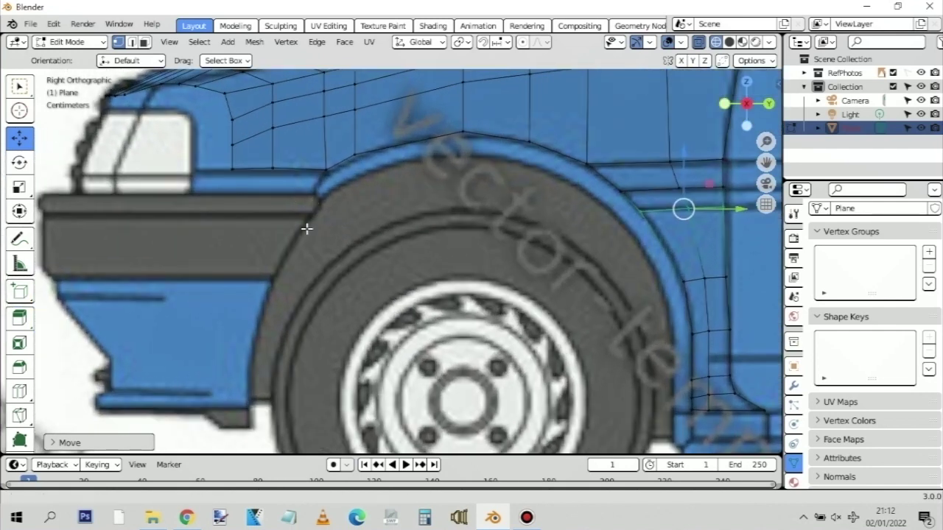
{"action": "middle_click_drag", "start_coordinate": [307, 230], "coordinate": [320, 270], "text": "shift"}
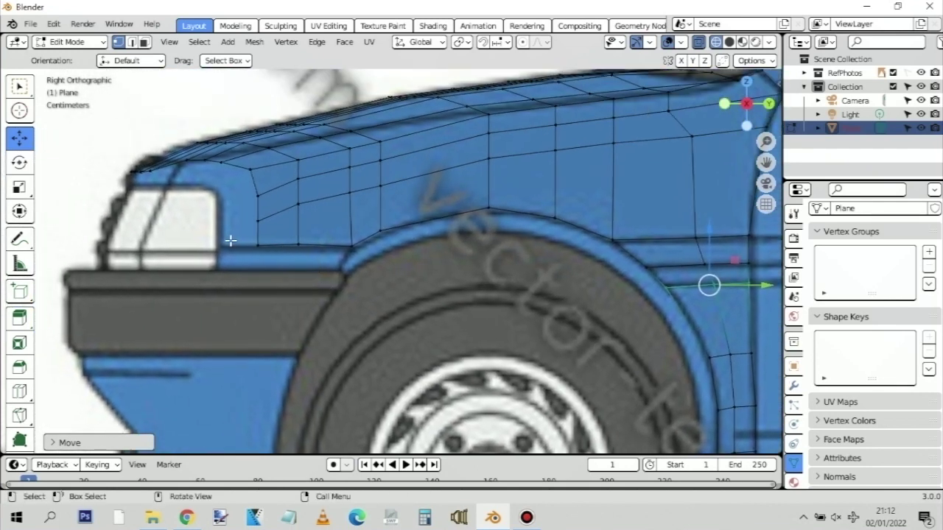
{"action": "left_click_drag", "start_coordinate": [249, 241], "coordinate": [368, 256]}
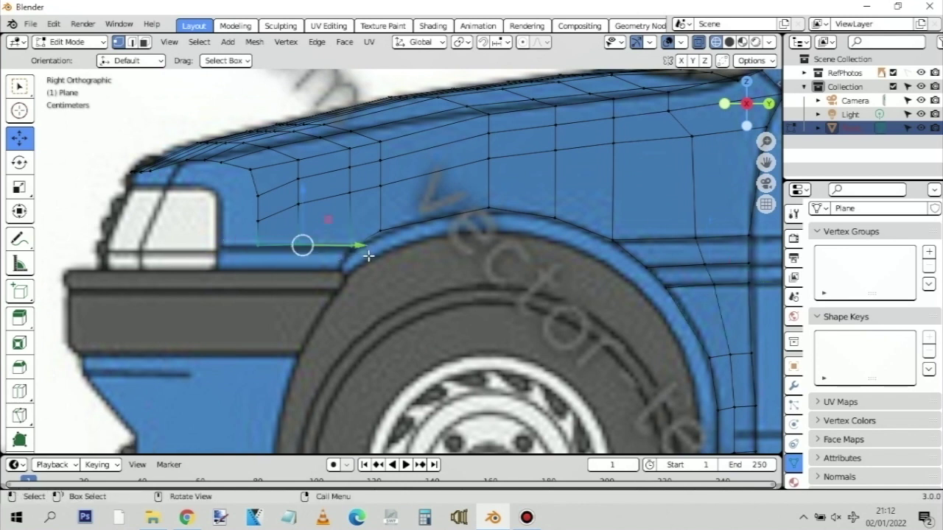
{"action": "key", "text": "g"}
{"action": "key", "text": "z"}
{"action": "key", "text": "z"}
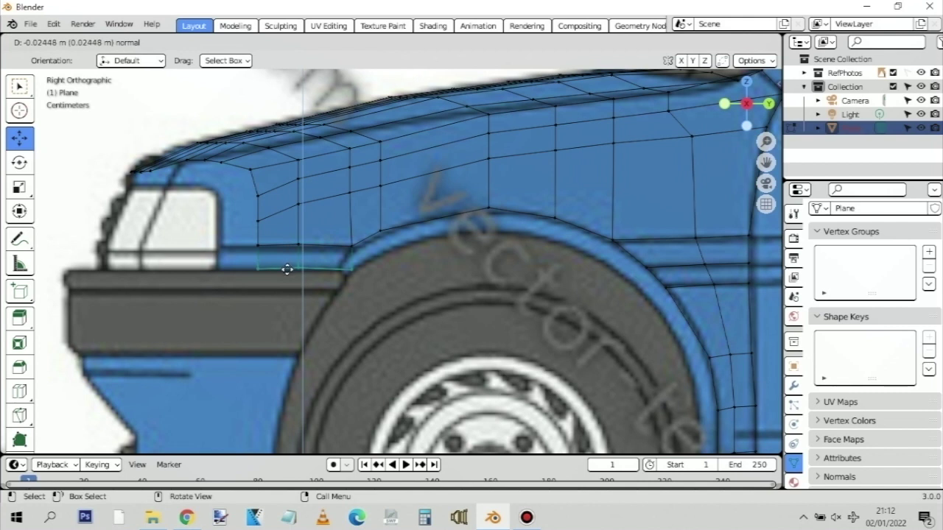
{"action": "left_click", "coordinate": [288, 269]}
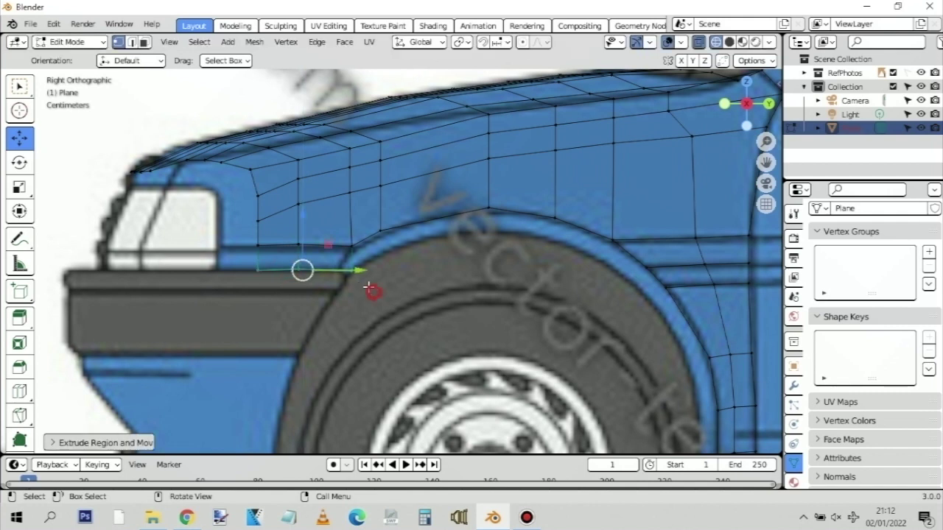
{"action": "left_click", "coordinate": [351, 271]}
{"action": "left_click_drag", "start_coordinate": [397, 272], "coordinate": [383, 270]}
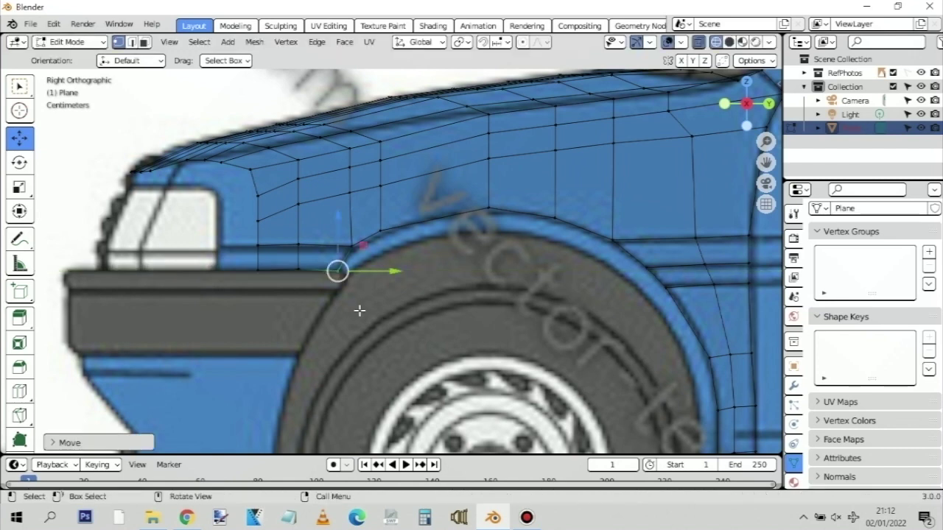
{"action": "scroll", "coordinate": [357, 310], "scroll_direction": "down", "scroll_amount": 3}
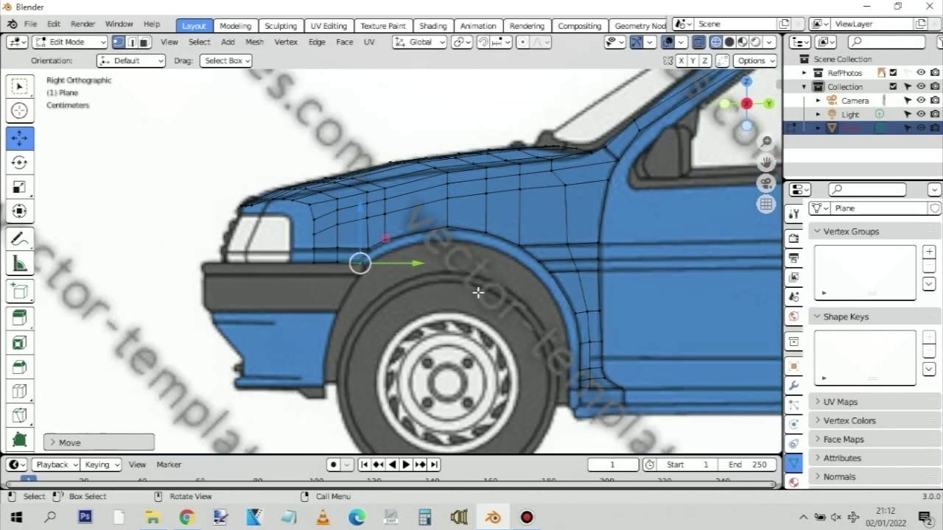
{"action": "scroll", "coordinate": [508, 282], "scroll_direction": "down", "scroll_amount": 2}
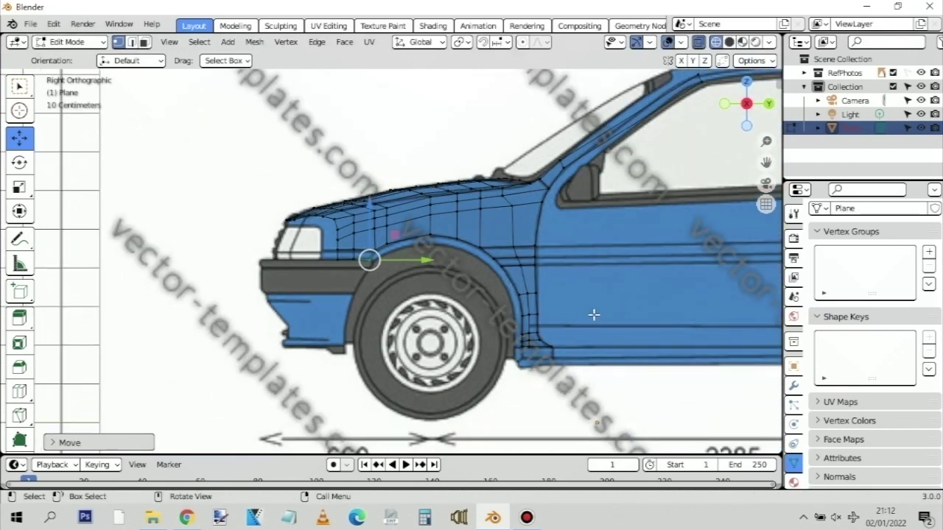
{"action": "scroll", "coordinate": [594, 315], "scroll_direction": "up", "scroll_amount": 3}
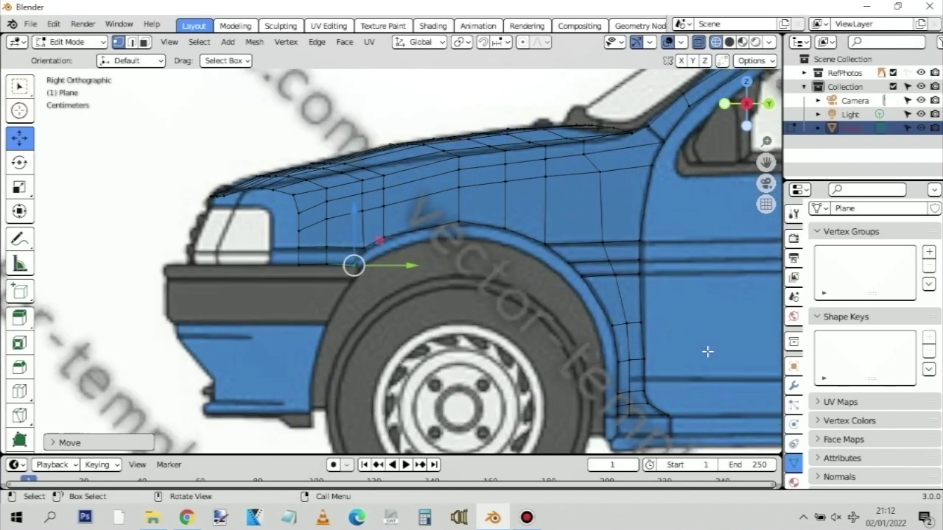
Extrude a vertex from the fender's lower corner to the sill at the arch's rear base, then select the bottom corner vertex
{"action": "middle_click_drag", "start_coordinate": [667, 314], "coordinate": [609, 243], "text": "shift"}
{"action": "left_click", "coordinate": [481, 315]}
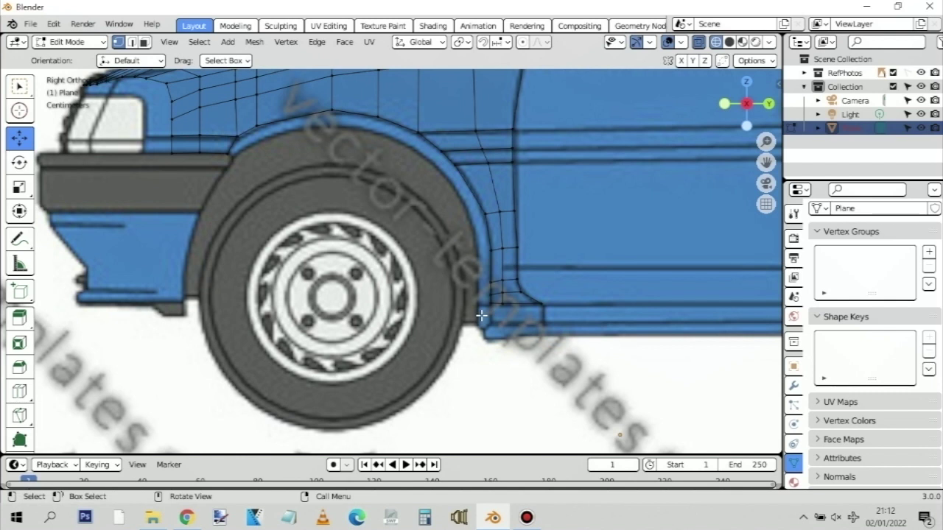
{"action": "left_click", "coordinate": [484, 315]}
{"action": "right_click", "coordinate": [564, 334], "text": "ctrl"}
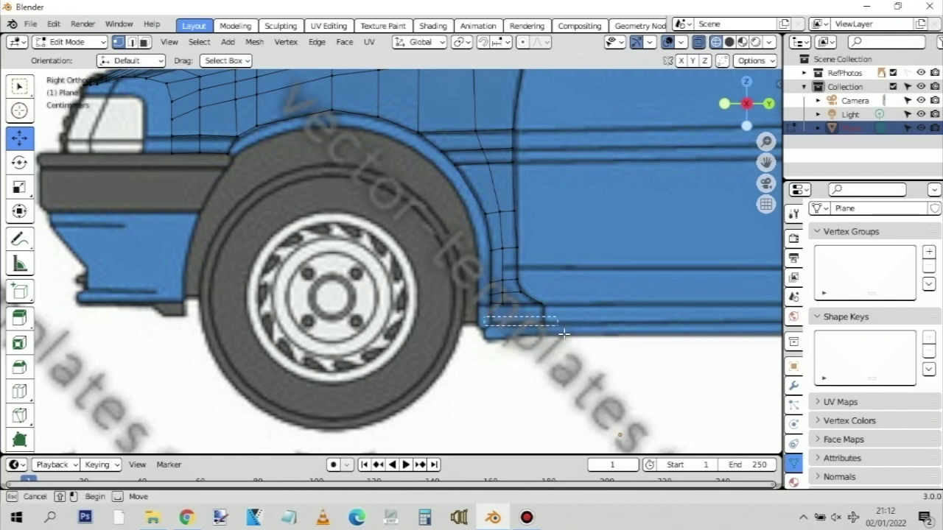
{"action": "left_click", "coordinate": [483, 298]}
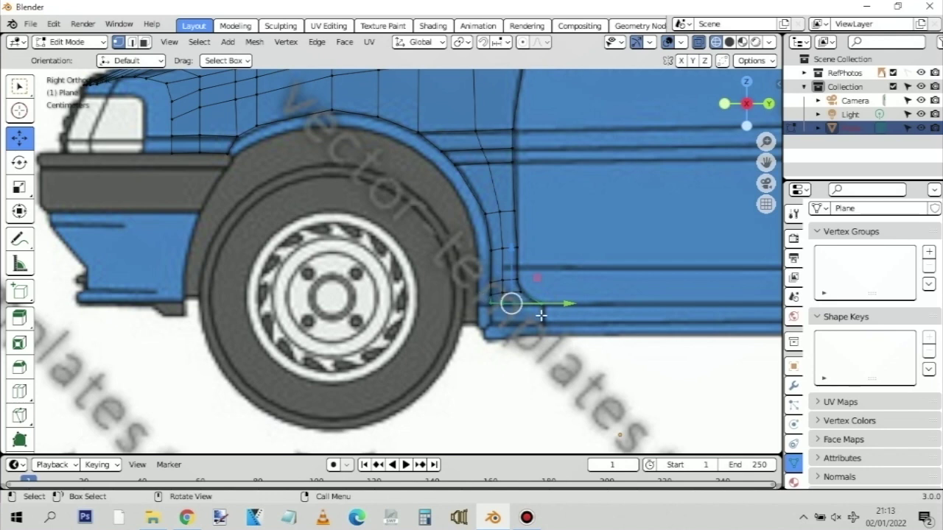
Extrude the selected edge downward twice along the sill below the fender
{"action": "scroll", "coordinate": [540, 313], "scroll_direction": "up", "scroll_amount": 2}
{"action": "middle_click_drag", "start_coordinate": [617, 352], "coordinate": [577, 343], "text": "shift"}
{"action": "key", "text": "g"}
{"action": "key", "text": "z"}
{"action": "key", "text": "z"}
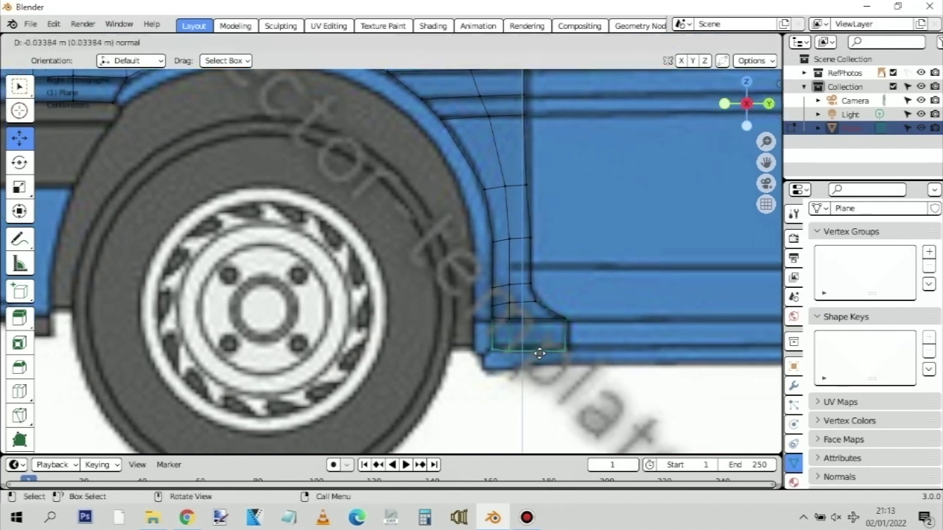
{"action": "left_click", "coordinate": [540, 347]}
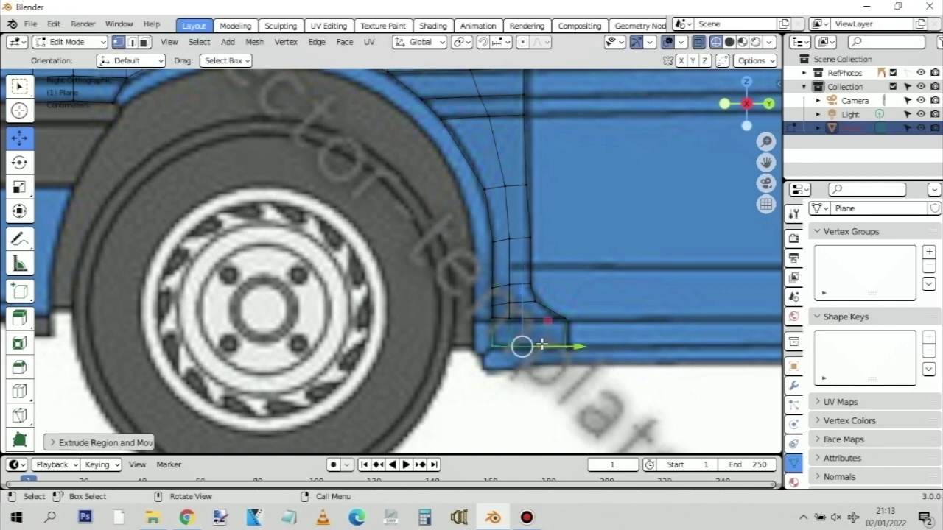
{"action": "key", "text": "e"}
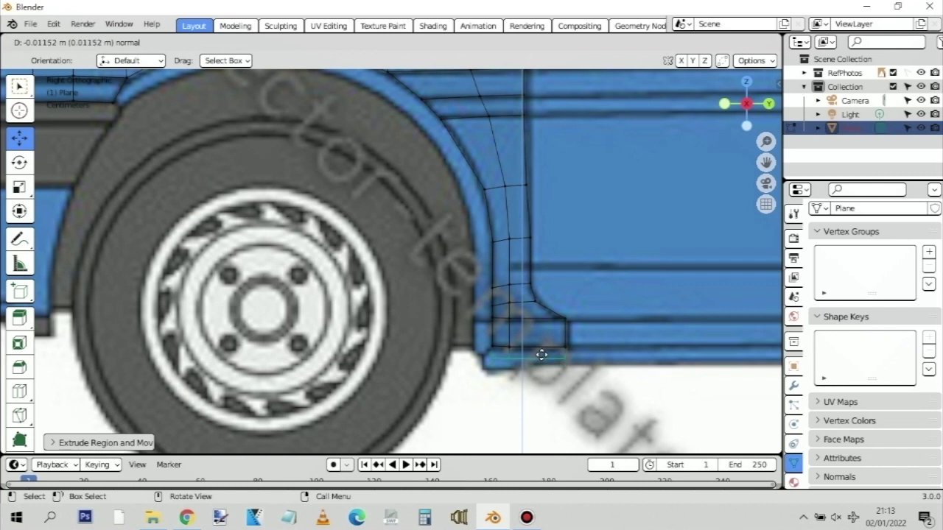
{"action": "left_click", "coordinate": [542, 355]}
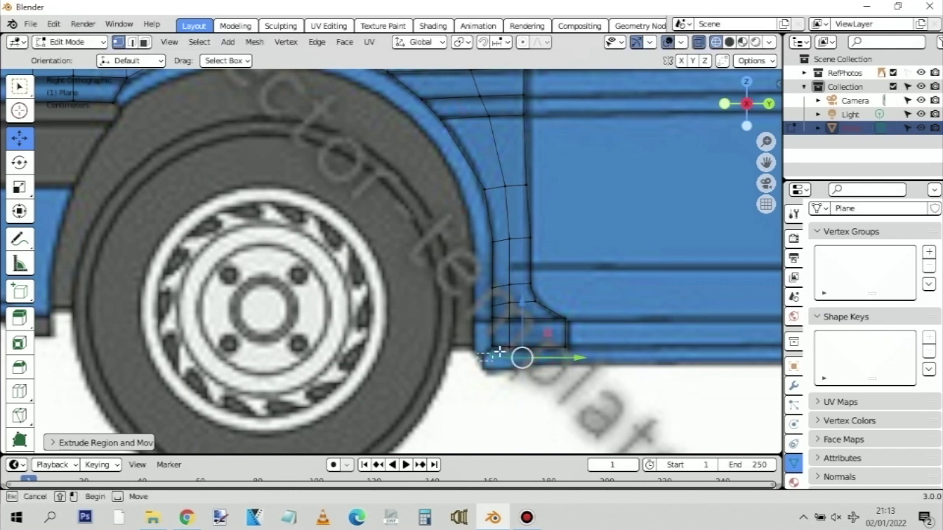
Extrude the sill's bottom edge into a new strip and drop it vertically onto the sill line
{"action": "left_click", "coordinate": [507, 356]}
{"action": "left_click_drag", "start_coordinate": [479, 368], "coordinate": [547, 366]}
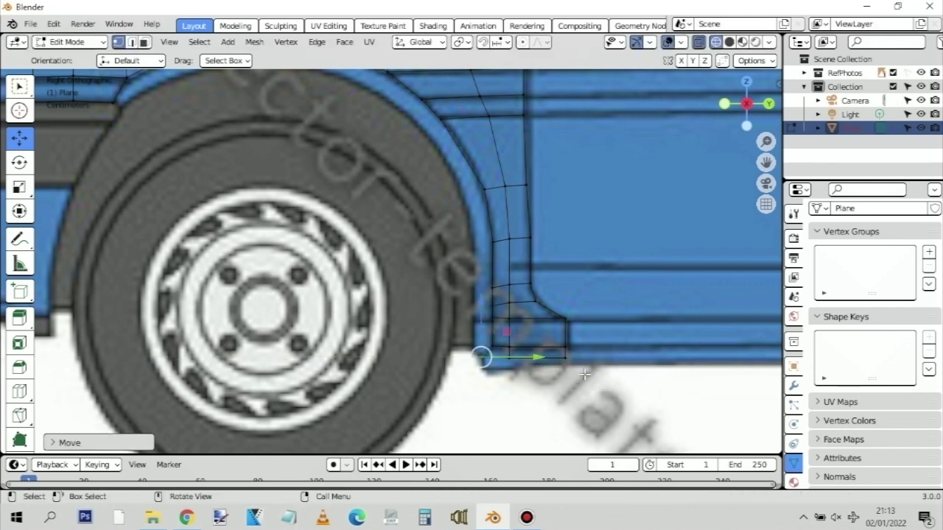
{"action": "left_click", "coordinate": [480, 353], "text": "shift"}
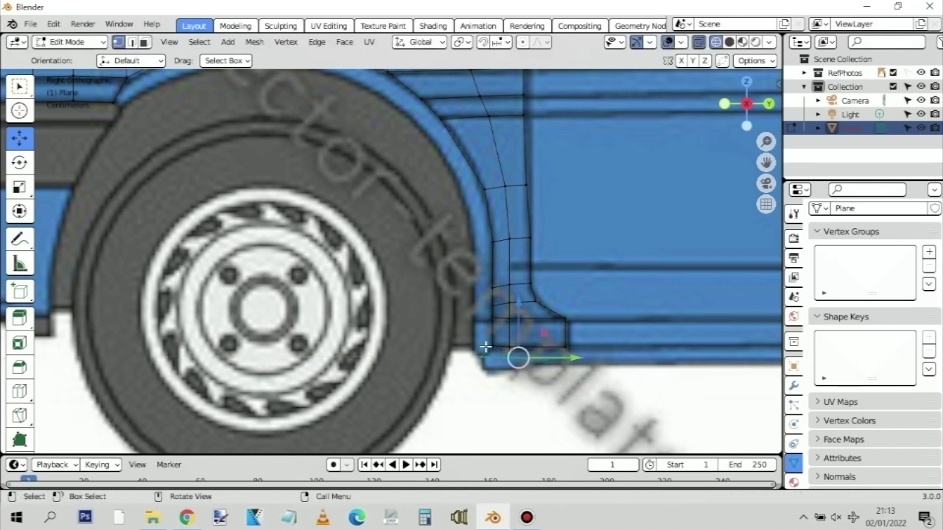
{"action": "key", "text": "e"}
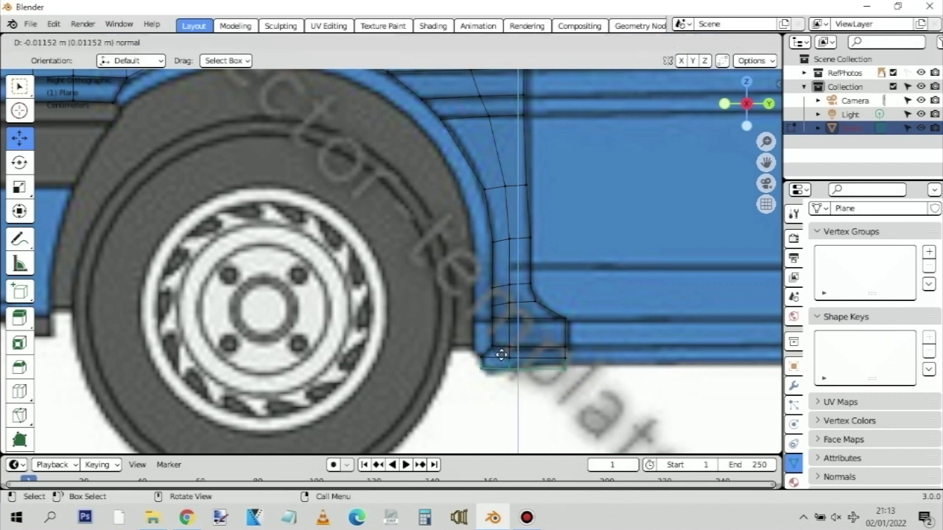
{"action": "left_click", "coordinate": [501, 357]}
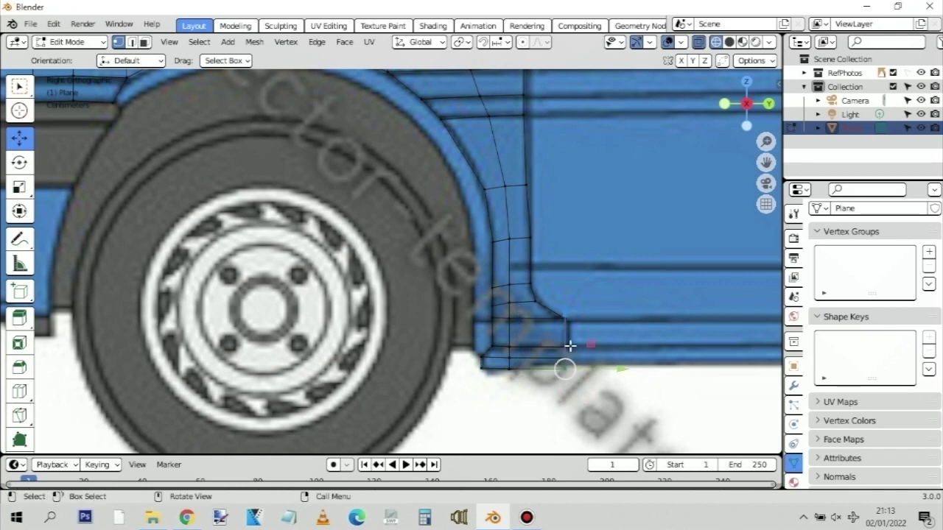
{"action": "key", "text": "g"}
{"action": "key", "text": "z"}
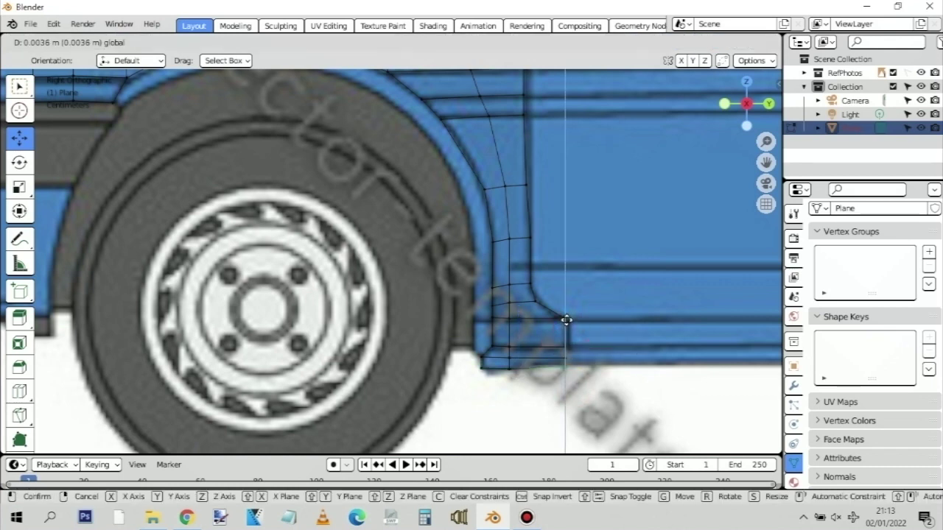
{"action": "left_click", "coordinate": [566, 319]}
{"action": "scroll", "coordinate": [638, 330], "scroll_direction": "down", "scroll_amount": 3}
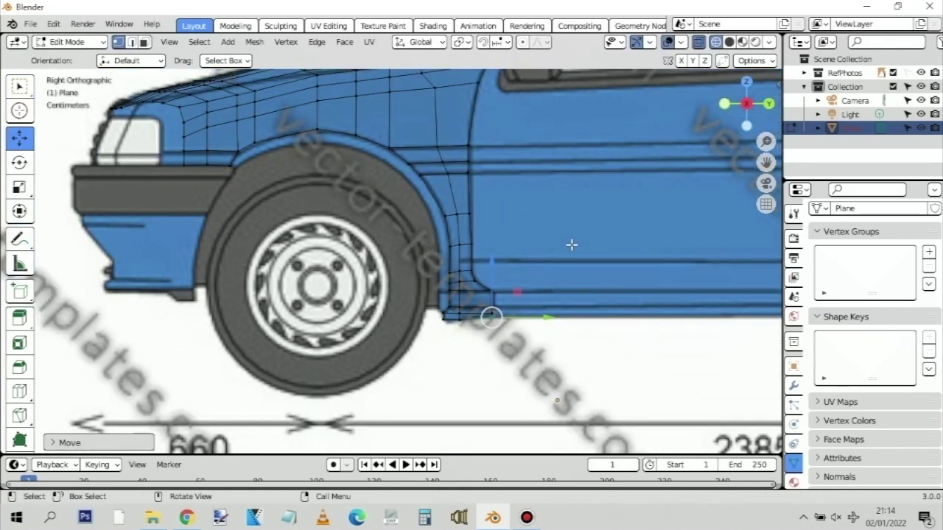
{"action": "middle_click_drag", "start_coordinate": [533, 210], "coordinate": [574, 265]}
{"action": "scroll", "coordinate": [564, 270], "scroll_direction": "up", "scroll_amount": 4}
{"action": "scroll", "coordinate": [618, 257], "scroll_direction": "down", "scroll_amount": 2}
{"action": "middle_click_drag", "start_coordinate": [663, 260], "coordinate": [519, 267], "text": "shift"}
{"action": "scroll", "coordinate": [354, 237], "scroll_direction": "up", "scroll_amount": 5}
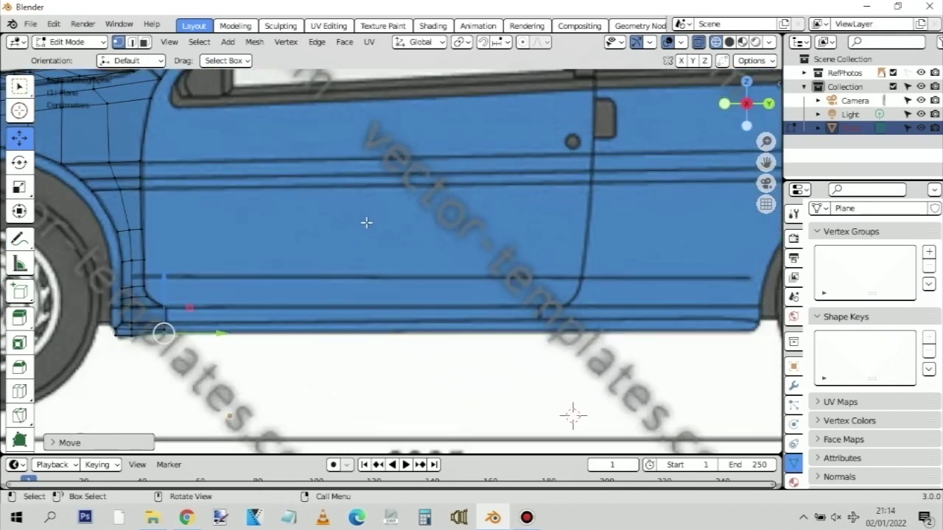
{"action": "middle_click_drag", "start_coordinate": [323, 176], "coordinate": [342, 262], "text": "shift"}
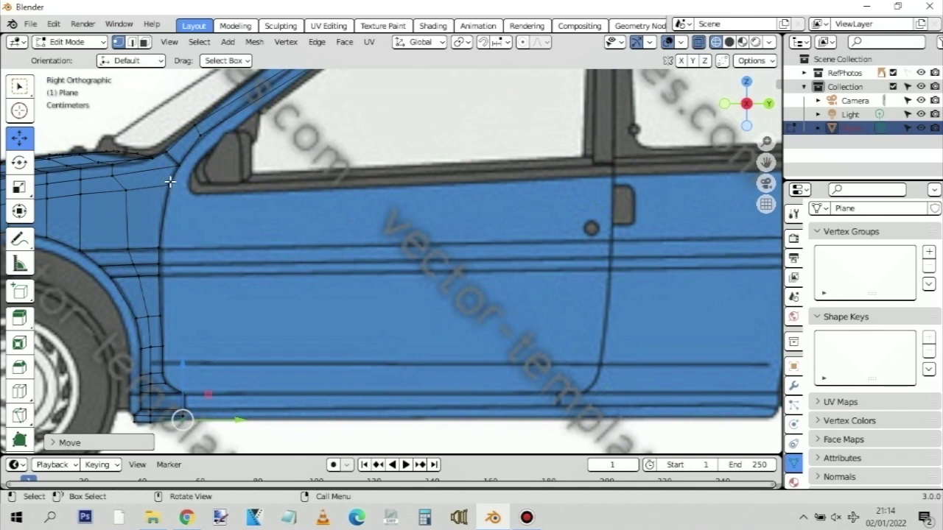
{"action": "key", "text": "b"}
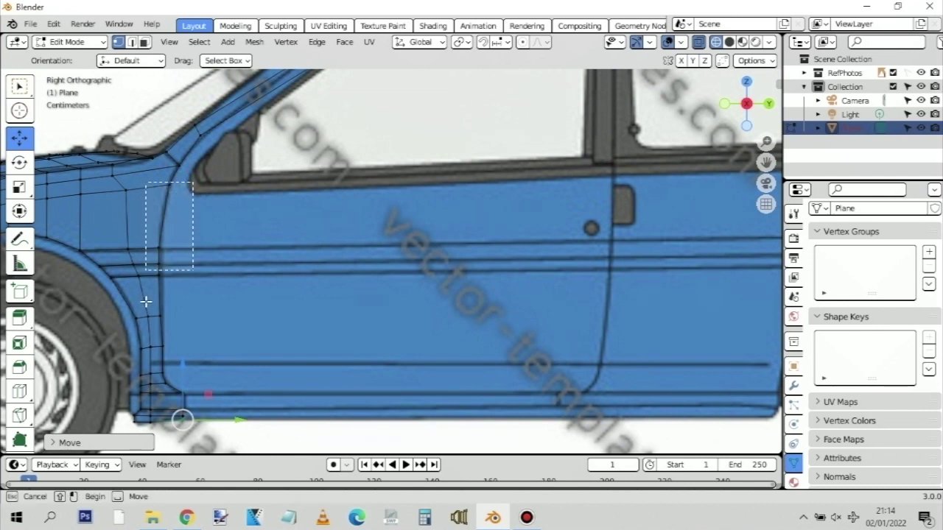
{"action": "left_click_drag", "start_coordinate": [146, 301], "coordinate": [167, 331]}
{"action": "left_click", "coordinate": [186, 183]}
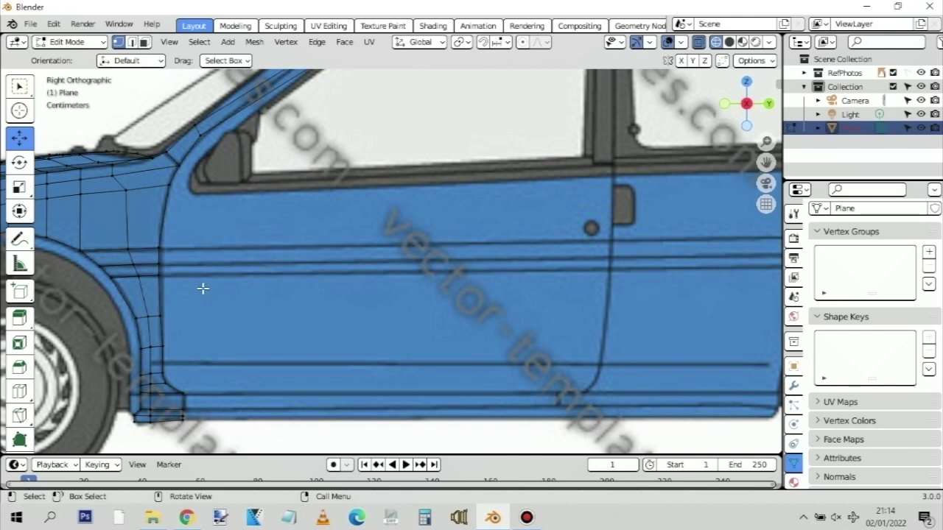
{"action": "scroll", "coordinate": [202, 287], "scroll_direction": "up", "scroll_amount": 1}
{"action": "scroll", "coordinate": [202, 288], "scroll_direction": "down", "scroll_amount": 3}
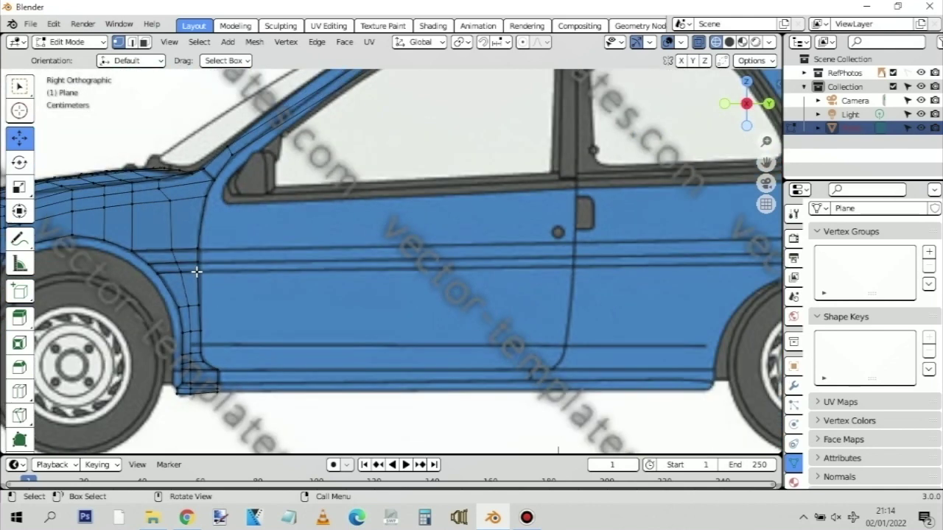
{"action": "middle_click_drag", "start_coordinate": [386, 249], "coordinate": [201, 248], "text": "shift"}
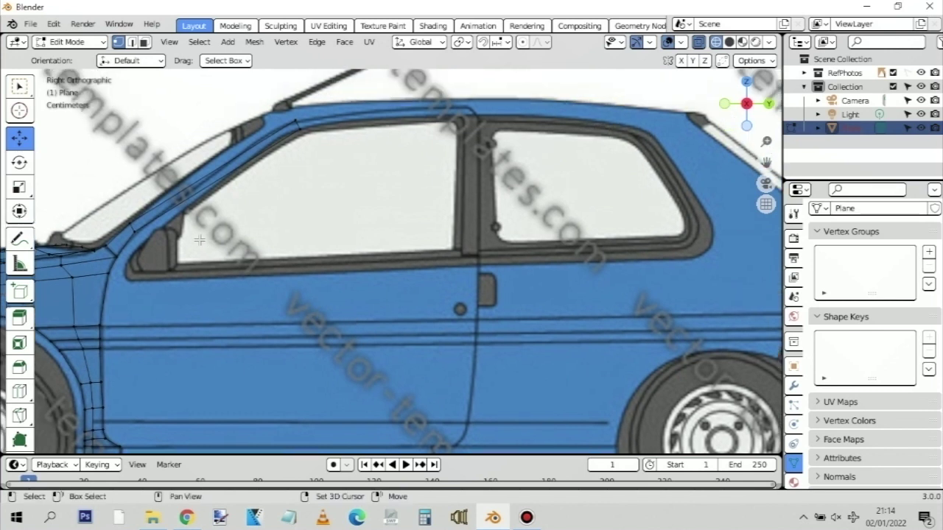
Raise the roof-edge vertex and pan to show the roofline, rear window and rear wheel
{"action": "left_click", "coordinate": [325, 142]}
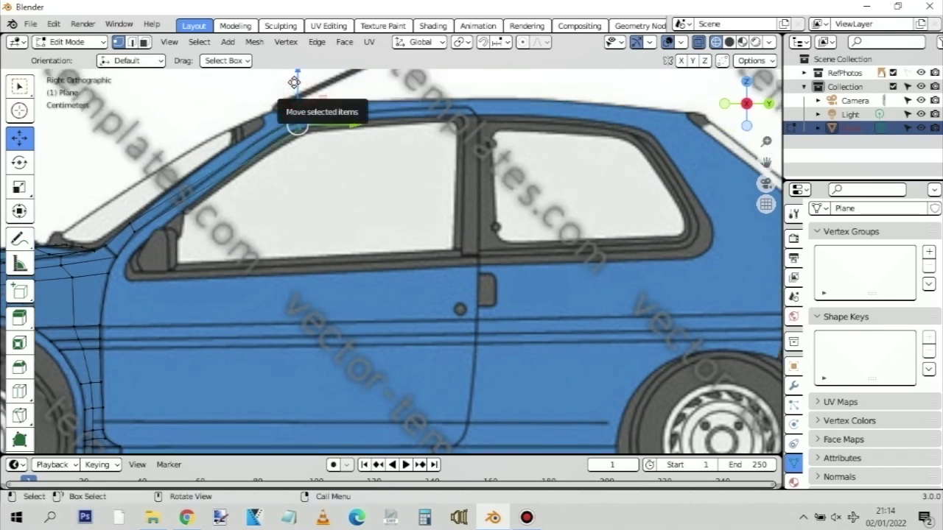
{"action": "left_click_drag", "start_coordinate": [296, 96], "coordinate": [290, 74]}
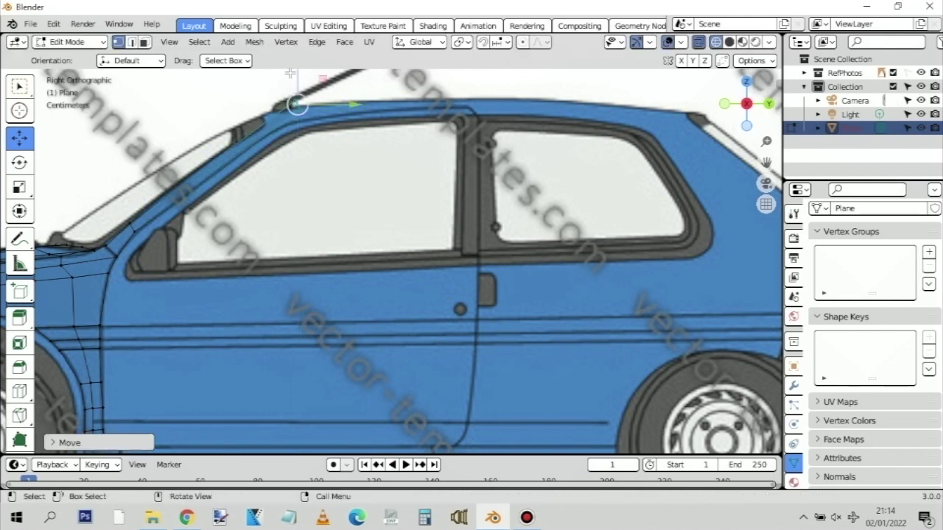
{"action": "scroll", "coordinate": [221, 213], "scroll_direction": "up", "scroll_amount": 1}
{"action": "middle_click_drag", "start_coordinate": [259, 234], "coordinate": [342, 203], "text": "shift"}
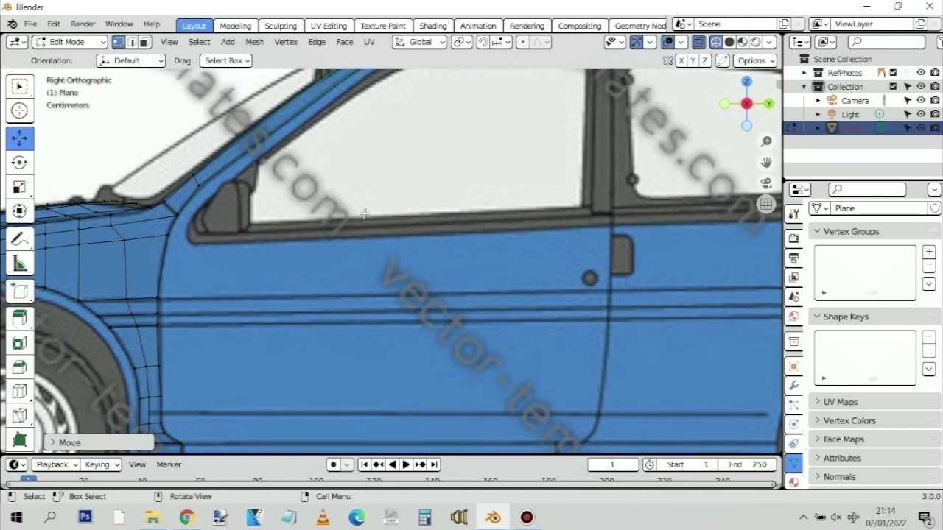
{"action": "middle_click_drag", "start_coordinate": [293, 269], "coordinate": [291, 207], "text": "shift"}
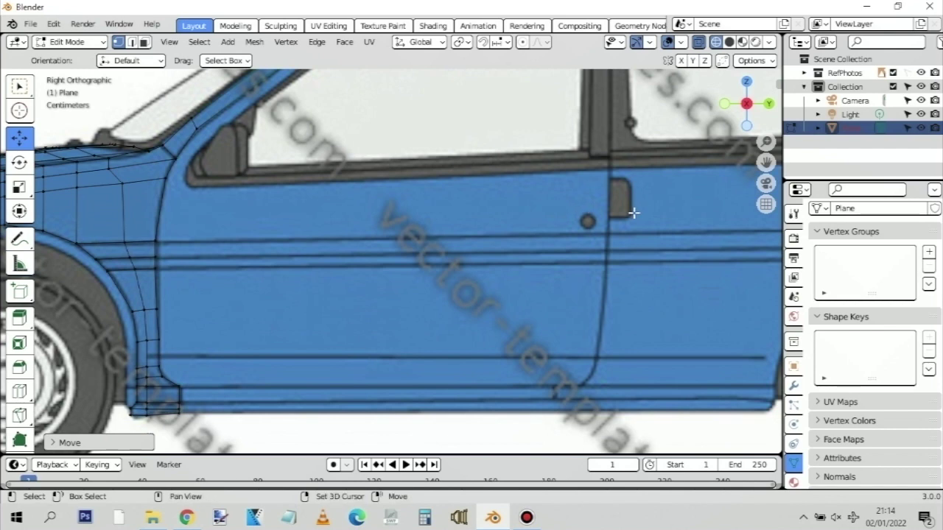
{"action": "middle_click_drag", "start_coordinate": [631, 211], "coordinate": [489, 291], "text": "shift"}
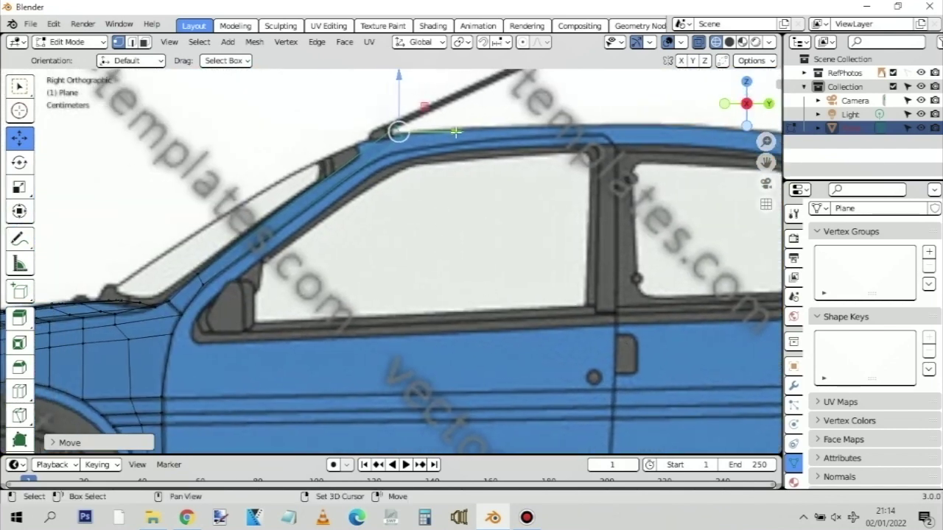
Position the vertex at the windscreen pillar's upper corner where the roof line begins
{"action": "left_click_drag", "start_coordinate": [450, 132], "coordinate": [432, 138]}
{"action": "left_click_drag", "start_coordinate": [385, 87], "coordinate": [382, 97]}
{"action": "left_click_drag", "start_coordinate": [435, 147], "coordinate": [417, 159]}
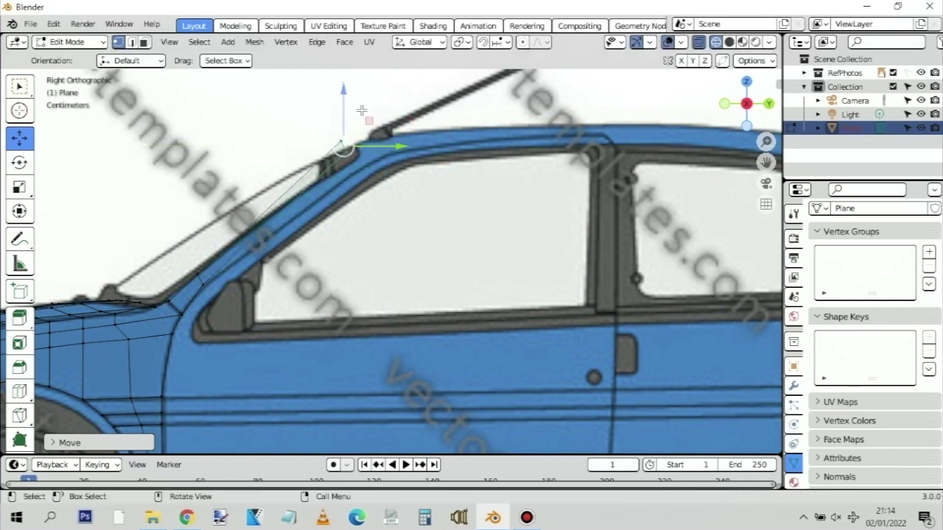
{"action": "left_click_drag", "start_coordinate": [343, 92], "coordinate": [347, 124]}
{"action": "left_click_drag", "start_coordinate": [400, 173], "coordinate": [421, 159]}
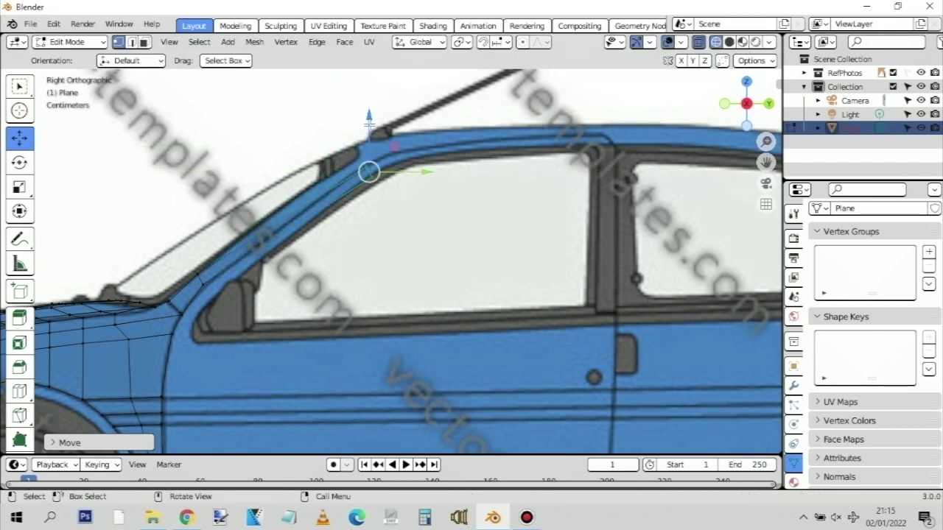
{"action": "left_click_drag", "start_coordinate": [369, 113], "coordinate": [369, 105]}
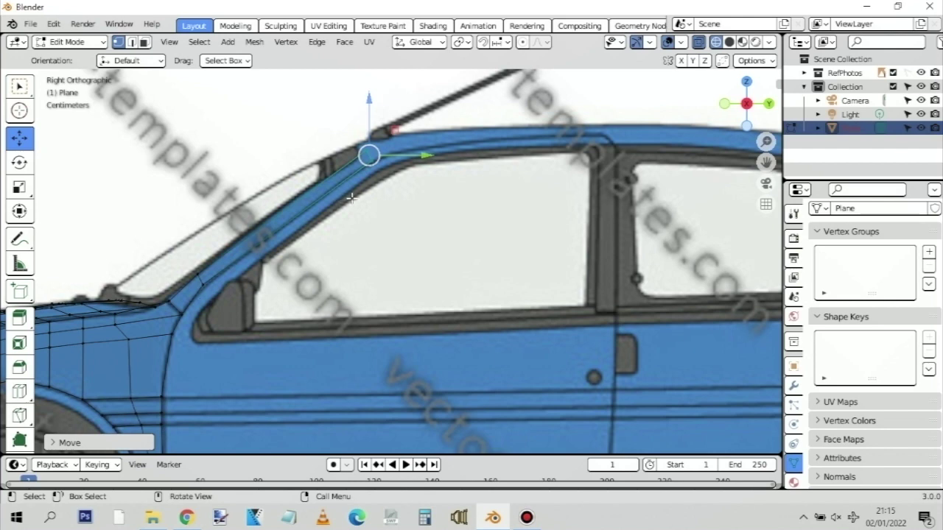
Pan the side view forward to show the front wing and headlight
{"action": "scroll", "coordinate": [422, 211], "scroll_direction": "down", "scroll_amount": 2}
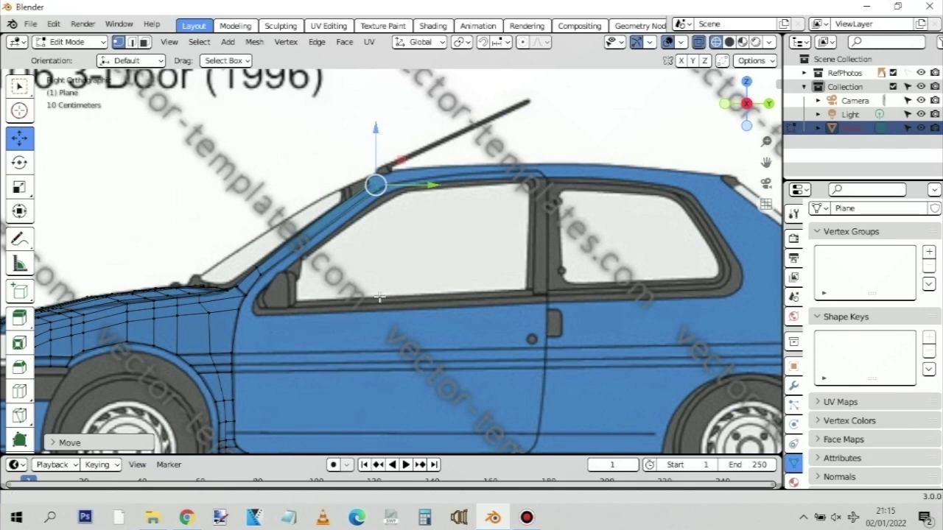
{"action": "middle_click_drag", "start_coordinate": [312, 337], "coordinate": [355, 270], "text": "shift"}
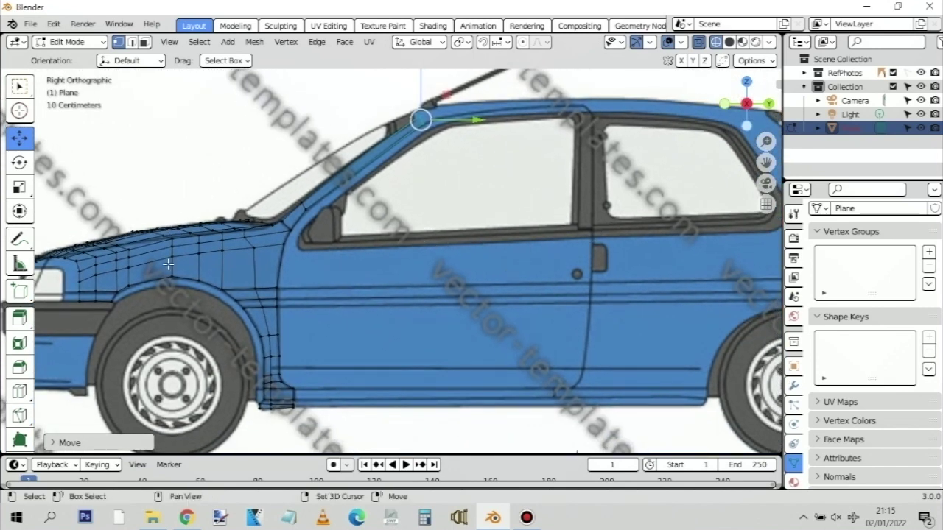
{"action": "middle_click_drag", "start_coordinate": [86, 322], "coordinate": [250, 330], "text": "shift"}
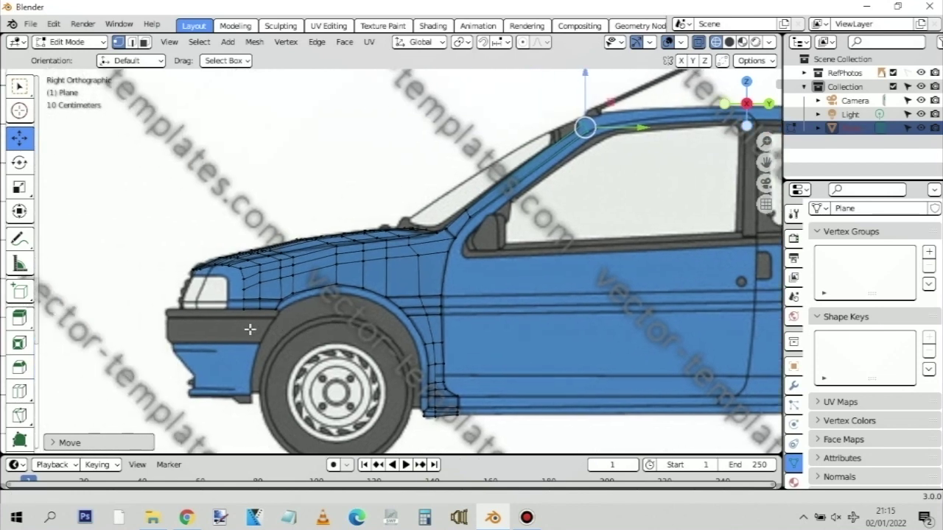
Glance at the front view, then pan and zoom the Right view onto the door's front edge
{"action": "scroll", "coordinate": [248, 312], "scroll_direction": "up", "scroll_amount": 2}
{"action": "key", "text": "KP_1"}
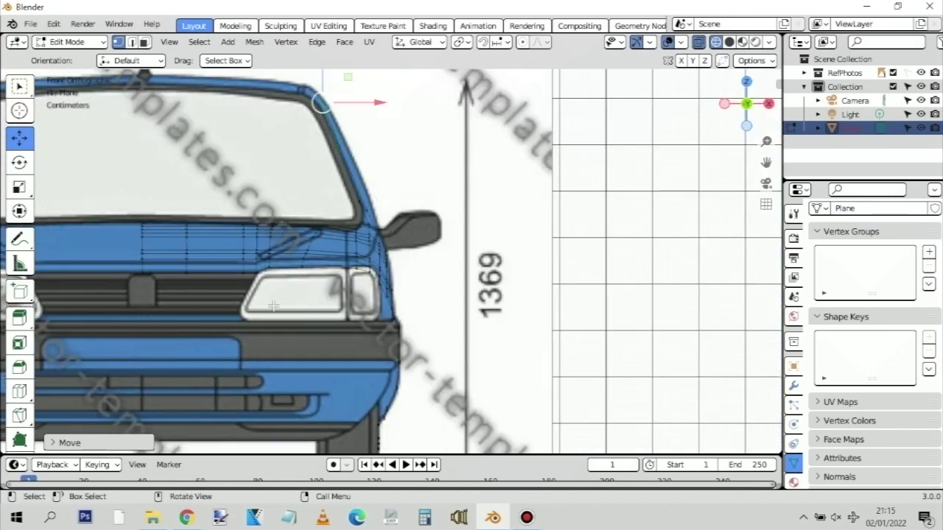
{"action": "scroll", "coordinate": [356, 296], "scroll_direction": "up", "scroll_amount": 2}
{"action": "scroll", "coordinate": [383, 250], "scroll_direction": "down", "scroll_amount": 2}
{"action": "key", "text": "KP_3"}
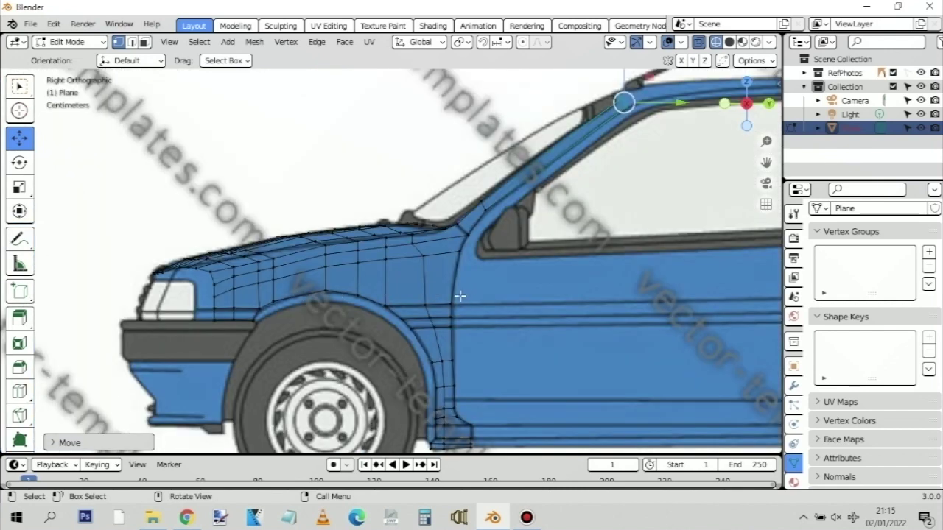
{"action": "scroll", "coordinate": [468, 296], "scroll_direction": "down", "scroll_amount": 1}
{"action": "middle_click_drag", "start_coordinate": [632, 305], "coordinate": [363, 261], "text": "shift"}
{"action": "scroll", "coordinate": [363, 260], "scroll_direction": "up", "scroll_amount": 3}
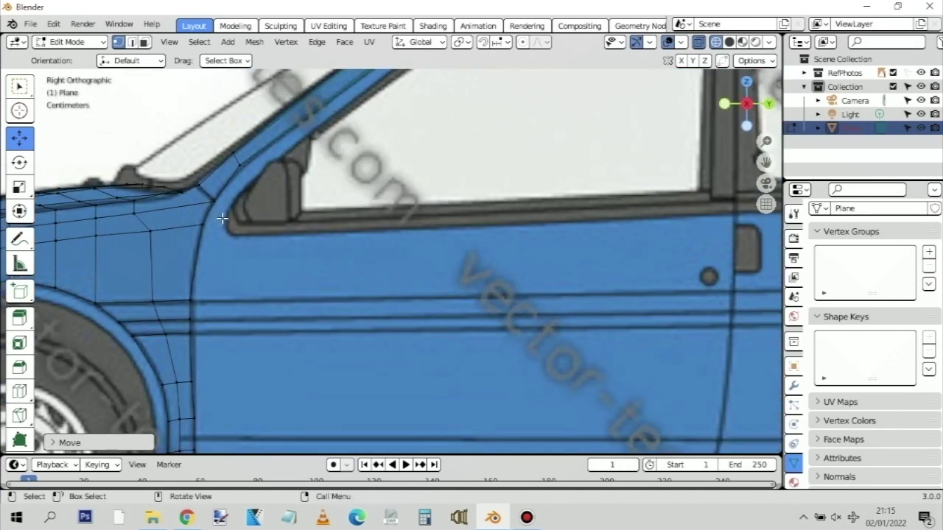
Box-select the front door-edge vertices, extrude them, and slide the copy rearward
{"action": "left_click_drag", "start_coordinate": [221, 219], "coordinate": [182, 399]}
{"action": "middle_click_drag", "start_coordinate": [311, 329], "coordinate": [320, 276], "text": "shift"}
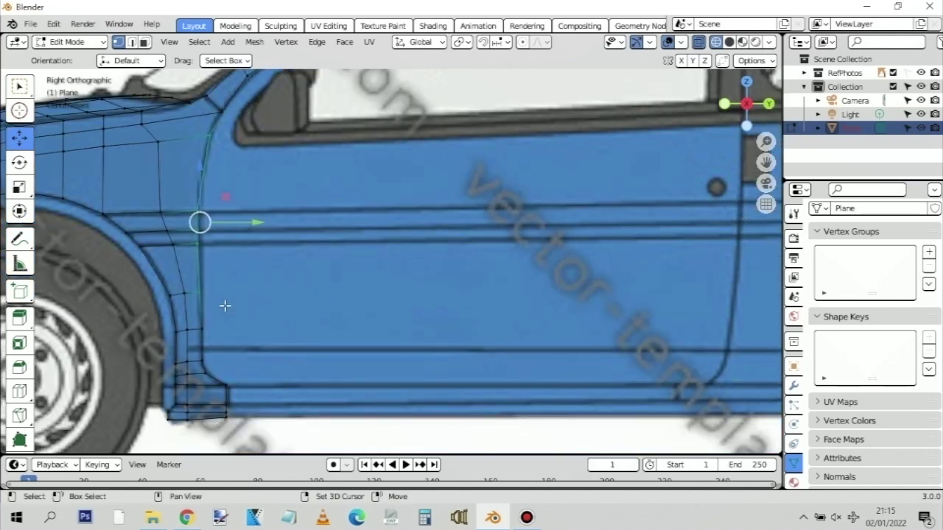
{"action": "left_click_drag", "start_coordinate": [225, 306], "coordinate": [197, 383]}
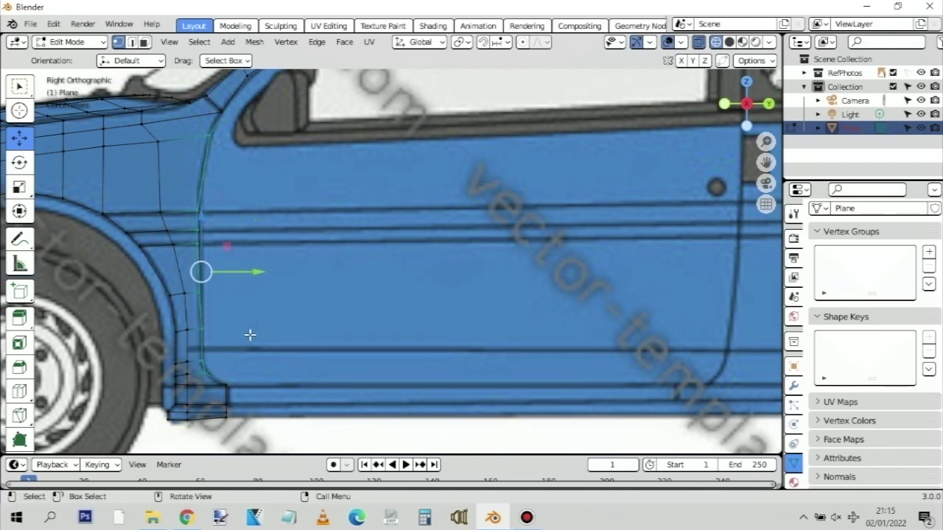
{"action": "left_click_drag", "start_coordinate": [238, 371], "coordinate": [221, 390], "text": "shift"}
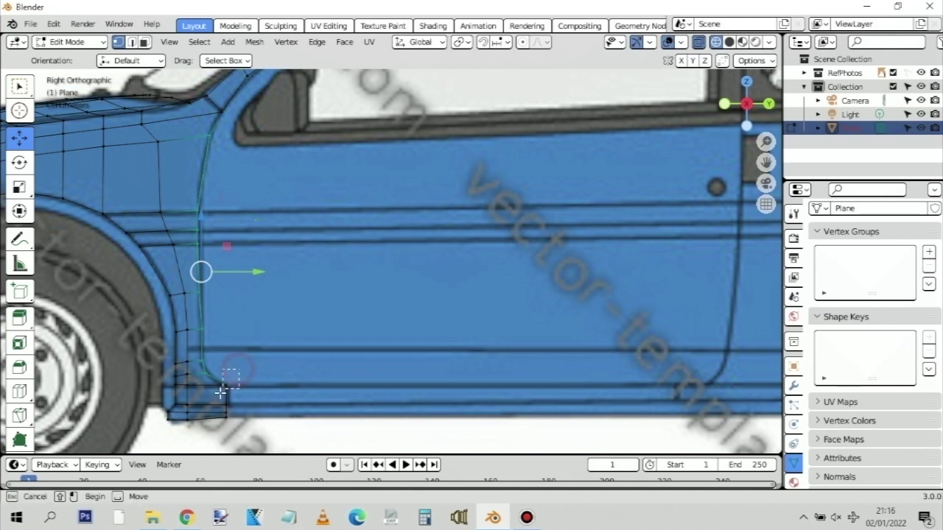
{"action": "key", "text": "g"}
{"action": "key", "text": "z"}
{"action": "key", "text": "z"}
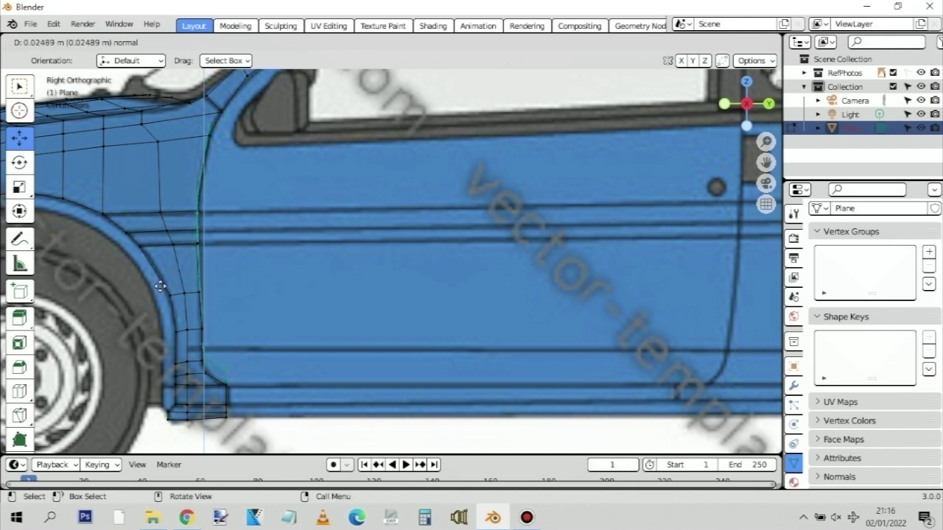
{"action": "left_click", "coordinate": [517, 373]}
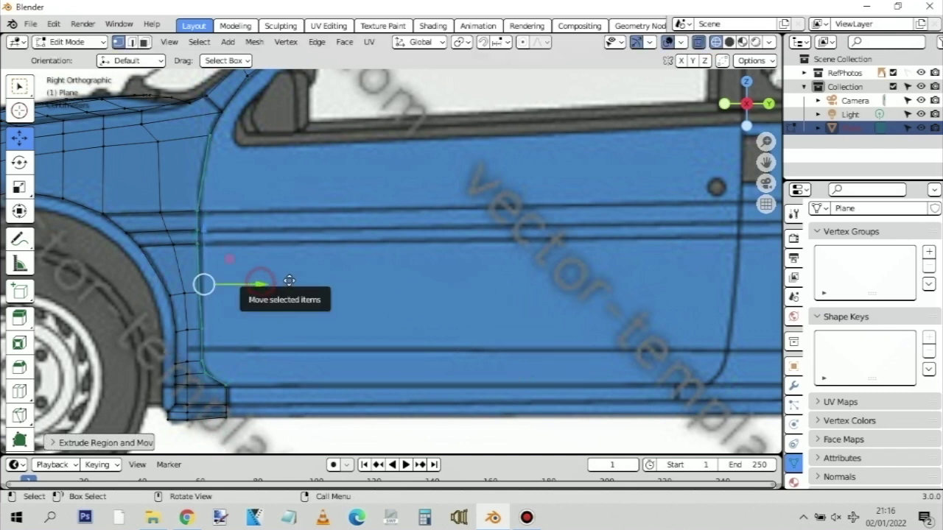
{"action": "left_click_drag", "start_coordinate": [262, 284], "coordinate": [286, 284]}
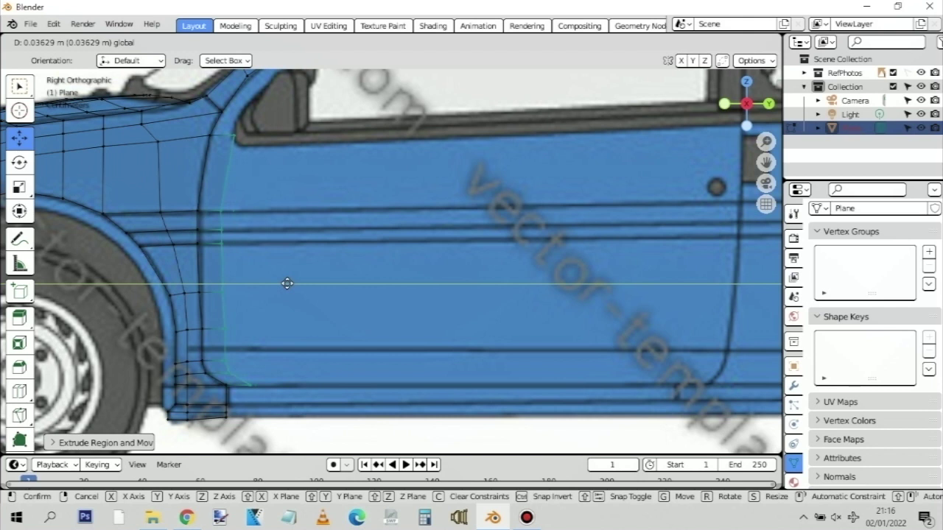
{"action": "left_click_drag", "start_coordinate": [288, 284], "coordinate": [286, 283]}
Undo the move, add the bottom corner vertex, and re-extrude the column rearward
{"action": "key", "text": "ctrl+z"}
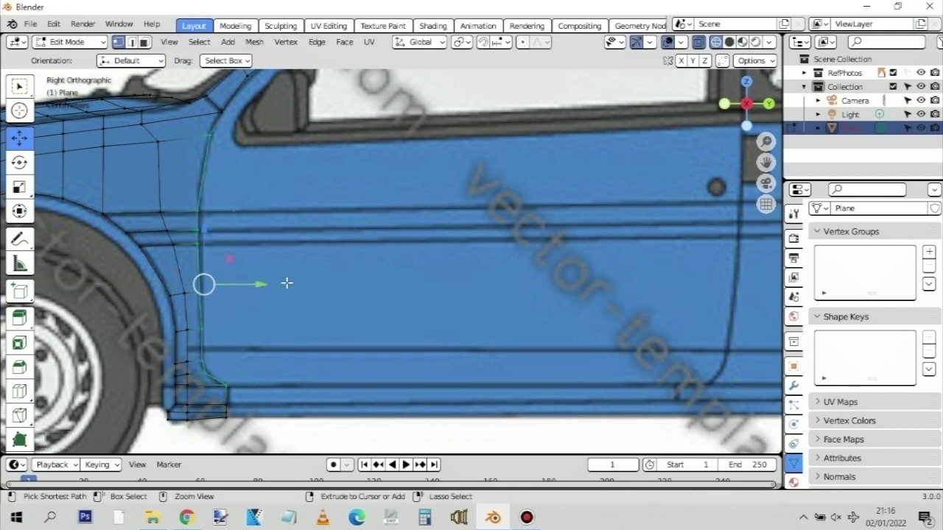
{"action": "left_click", "coordinate": [228, 418], "text": "shift"}
{"action": "key", "text": "g"}
{"action": "key", "text": "z"}
{"action": "key", "text": "z"}
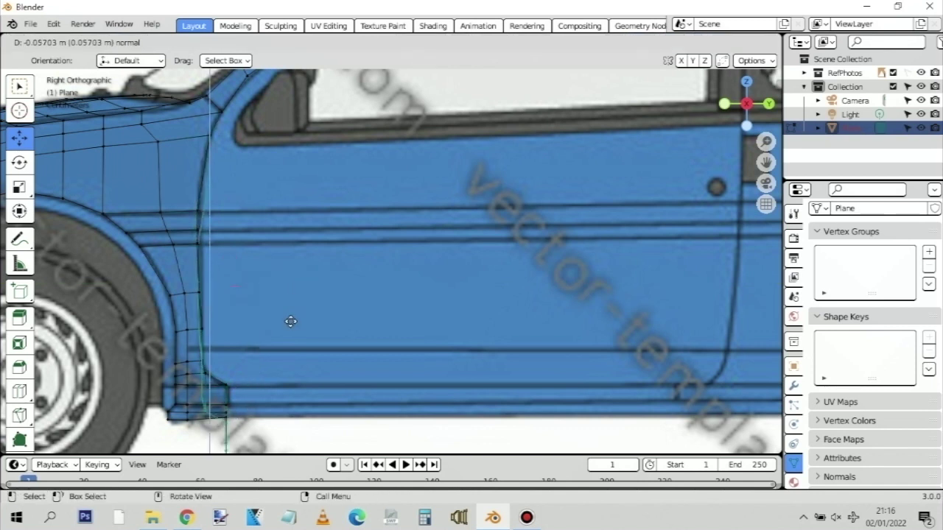
{"action": "left_click", "coordinate": [289, 279]}
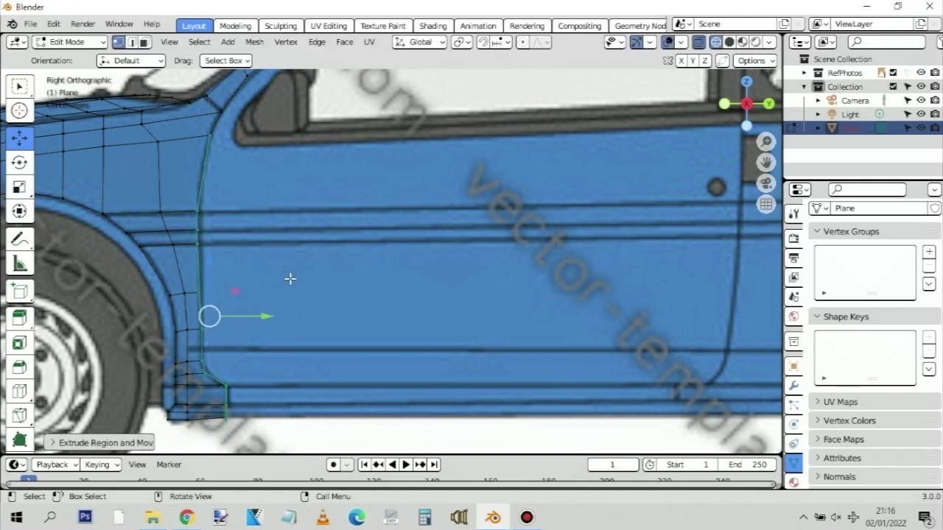
{"action": "key", "text": "g"}
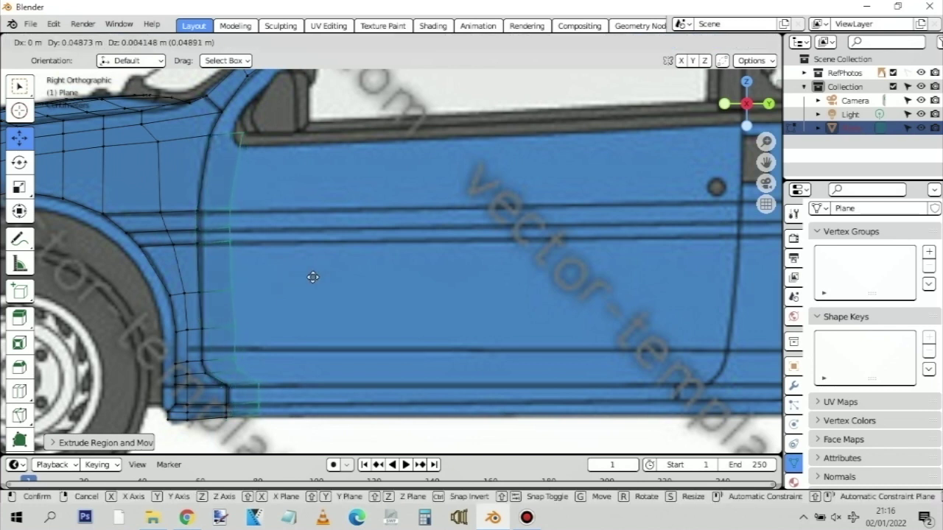
{"action": "left_click", "coordinate": [313, 277]}
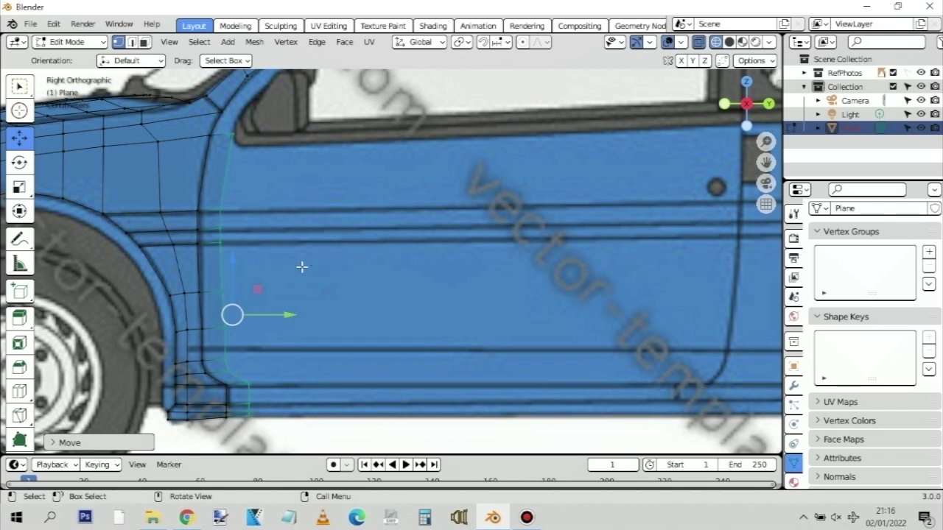
Extrude another edge column and place it partway across the door
{"action": "key", "text": "g"}
{"action": "key", "text": "z"}
{"action": "key", "text": "z"}
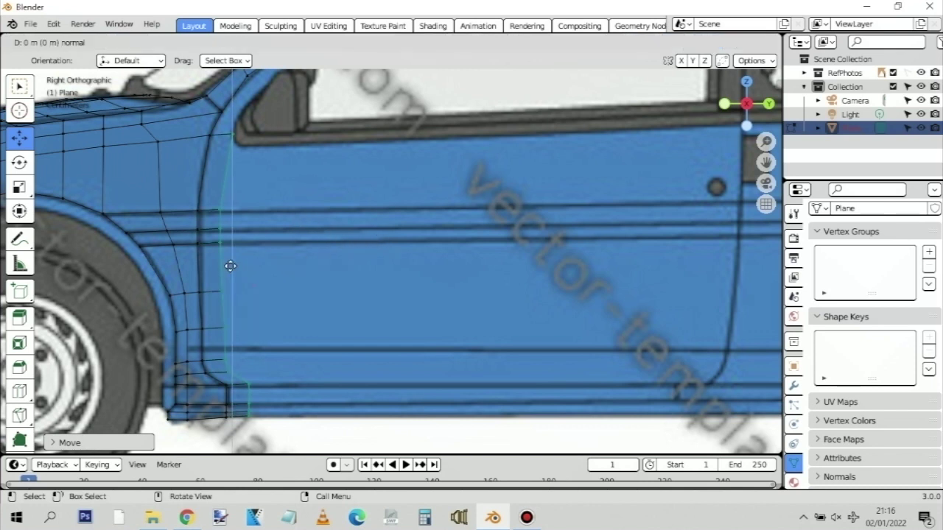
{"action": "left_click", "coordinate": [230, 266]}
{"action": "key", "text": "g"}
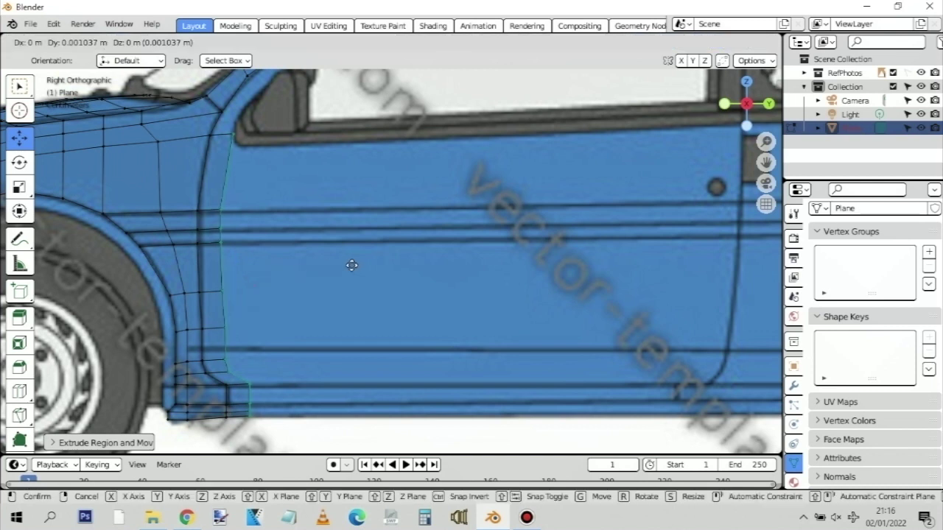
{"action": "left_click", "coordinate": [474, 261]}
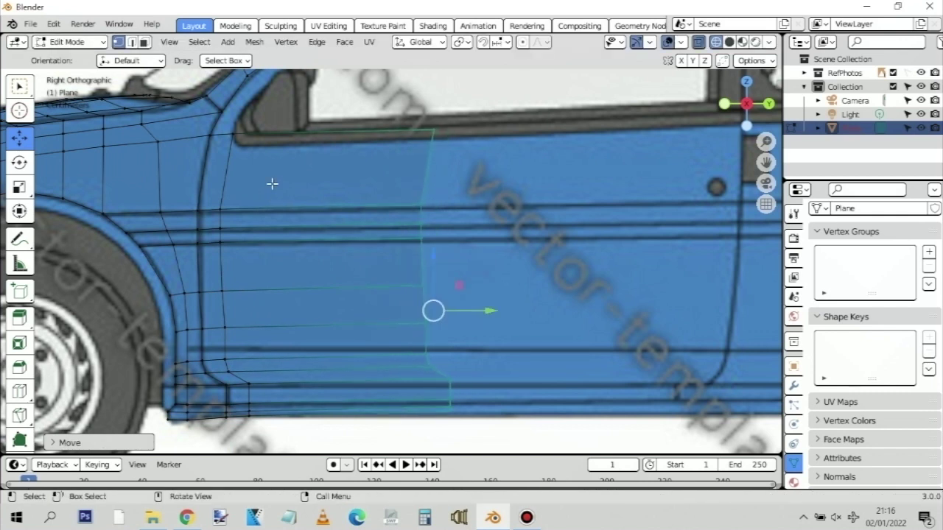
Align the door panel's top front vertex, front-edge vertex and a vertex column to the blueprint lines
{"action": "left_click", "coordinate": [232, 135]}
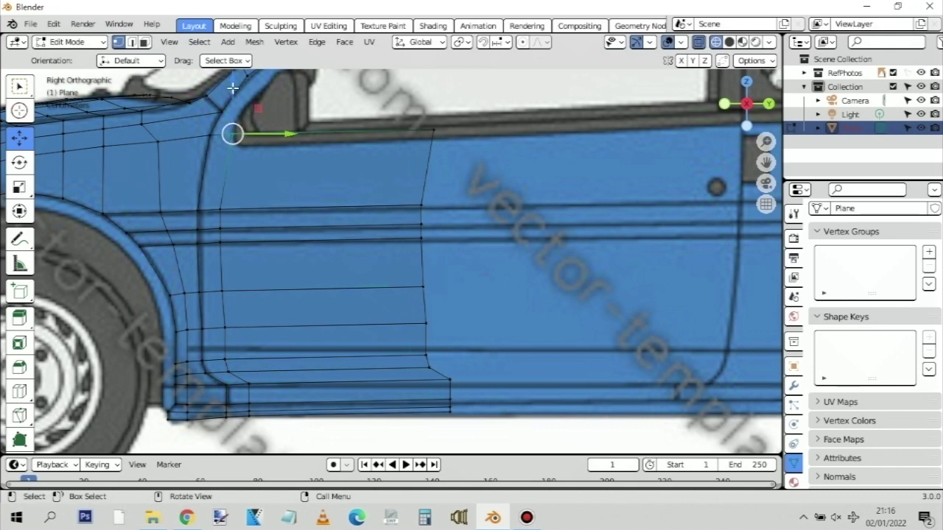
{"action": "left_click_drag", "start_coordinate": [231, 81], "coordinate": [233, 85]}
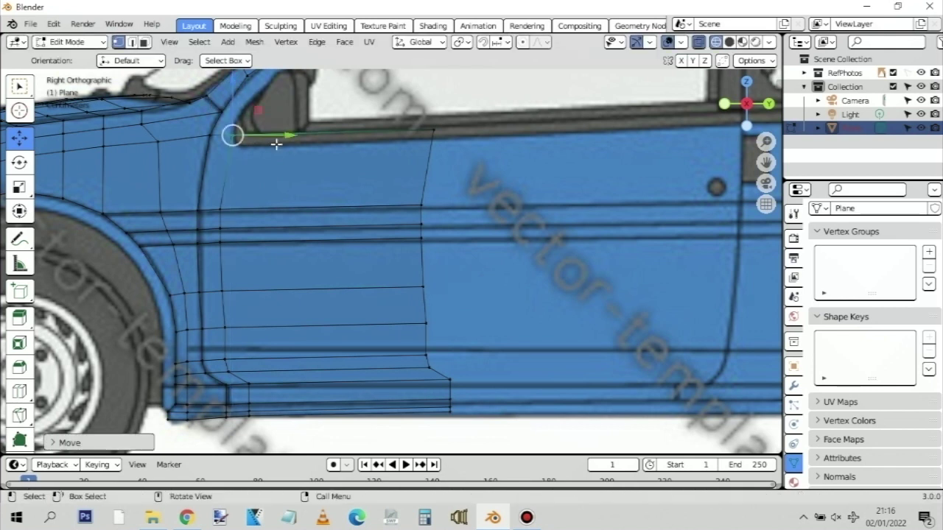
{"action": "left_click", "coordinate": [220, 210]}
{"action": "left_click_drag", "start_coordinate": [249, 208], "coordinate": [250, 237]}
{"action": "left_click_drag", "start_coordinate": [212, 212], "coordinate": [246, 347]}
{"action": "left_click_drag", "start_coordinate": [280, 273], "coordinate": [269, 311]}
{"action": "left_click_drag", "start_coordinate": [217, 343], "coordinate": [292, 367]}
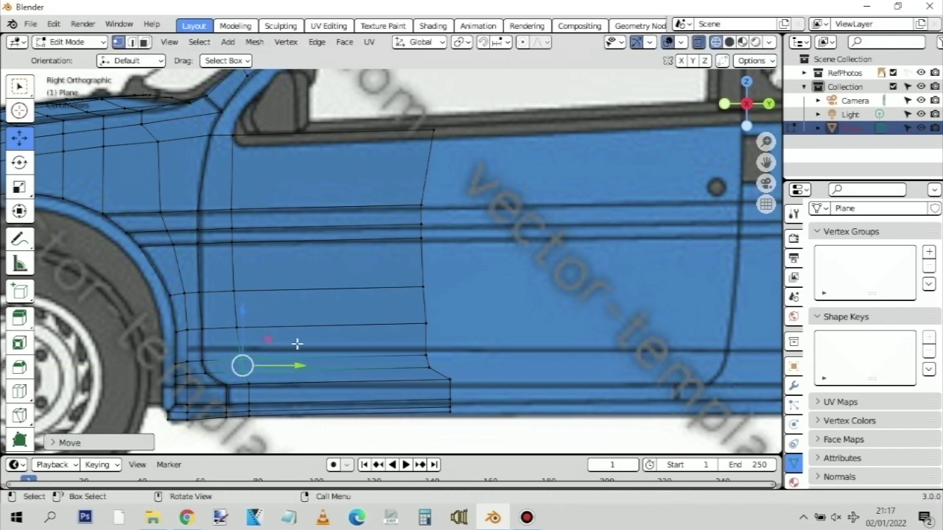
Nudge the top vertex below the window rearward and add a vertical loop cut near the door's front edge
{"action": "left_click", "coordinate": [314, 296]}
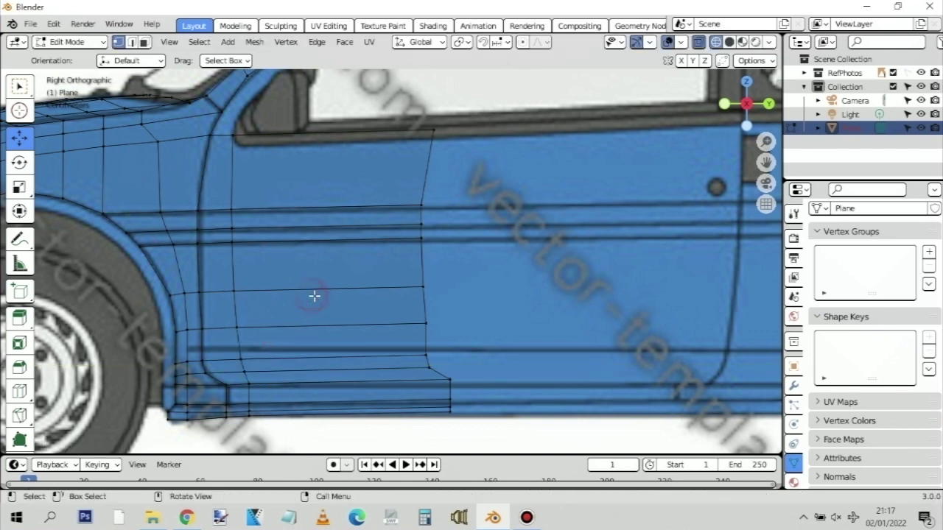
{"action": "left_click", "coordinate": [224, 126]}
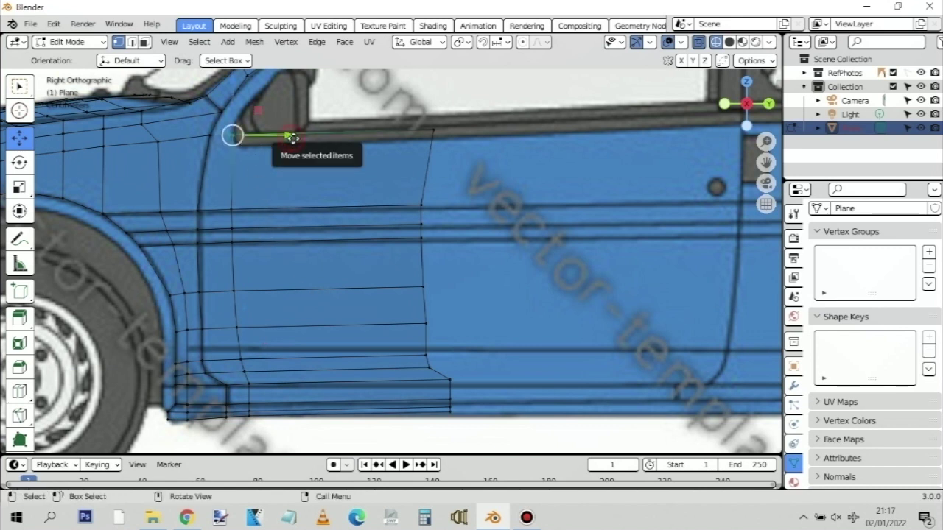
{"action": "left_click_drag", "start_coordinate": [293, 138], "coordinate": [294, 138]}
{"action": "left_click_drag", "start_coordinate": [348, 167], "coordinate": [348, 167]}
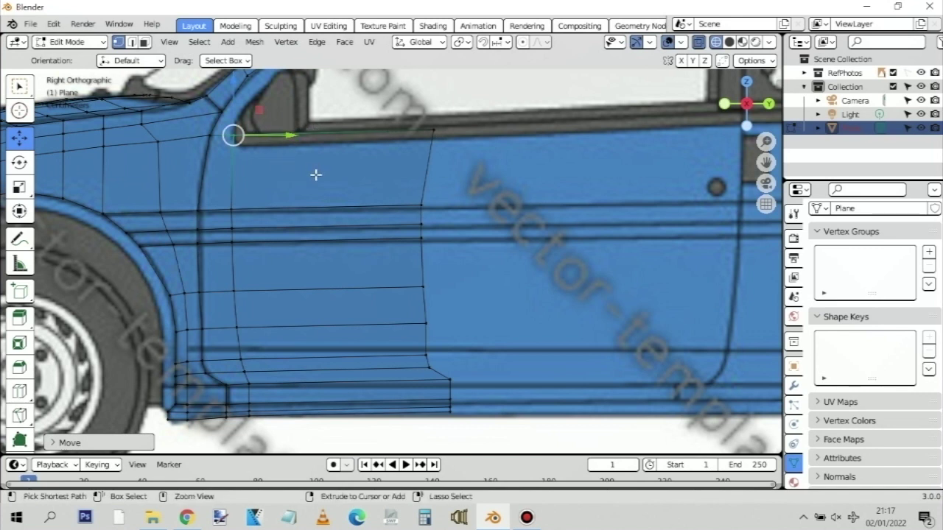
{"action": "key", "text": "ctrl+r"}
{"action": "left_click", "coordinate": [272, 177]}
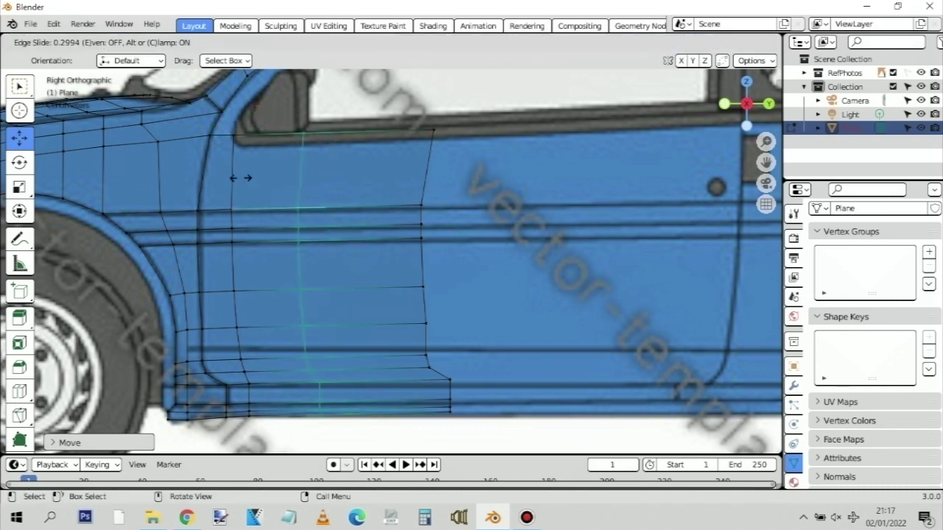
{"action": "left_click", "coordinate": [190, 173]}
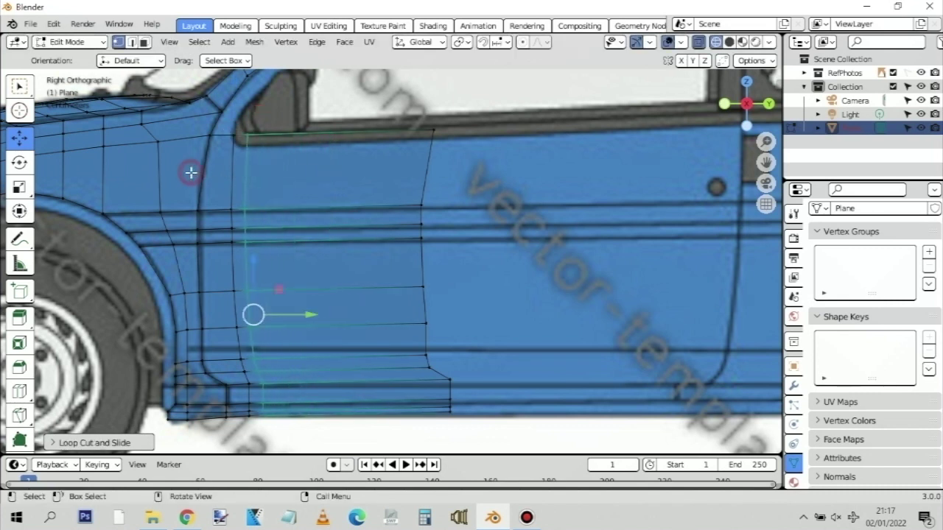
{"action": "left_click", "coordinate": [246, 134]}
{"action": "key", "text": "g"}
{"action": "key", "text": "z"}
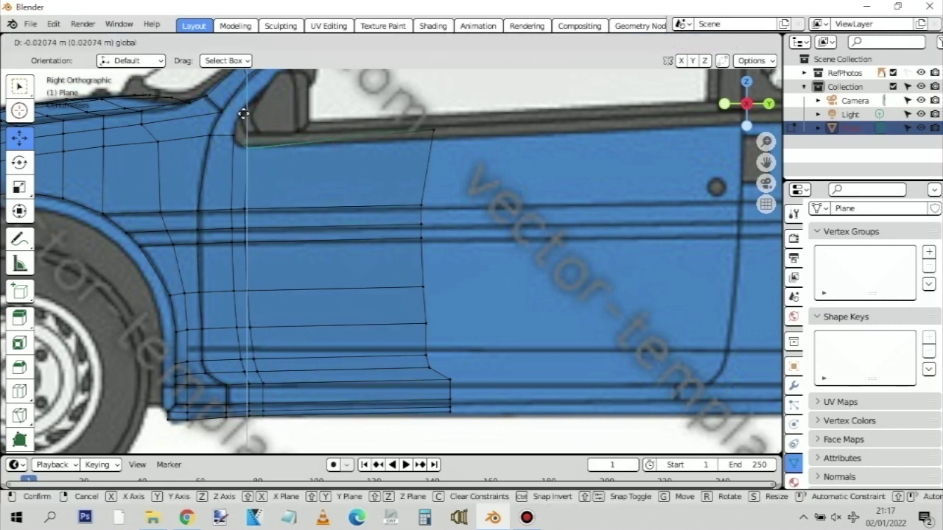
{"action": "left_click", "coordinate": [406, 141]}
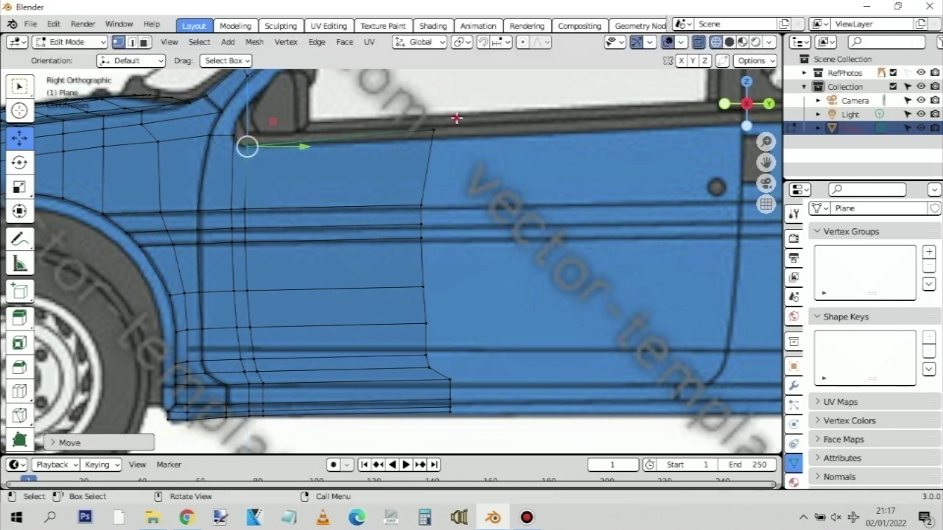
{"action": "left_click", "coordinate": [432, 131]}
{"action": "left_click_drag", "start_coordinate": [432, 100], "coordinate": [429, 88]}
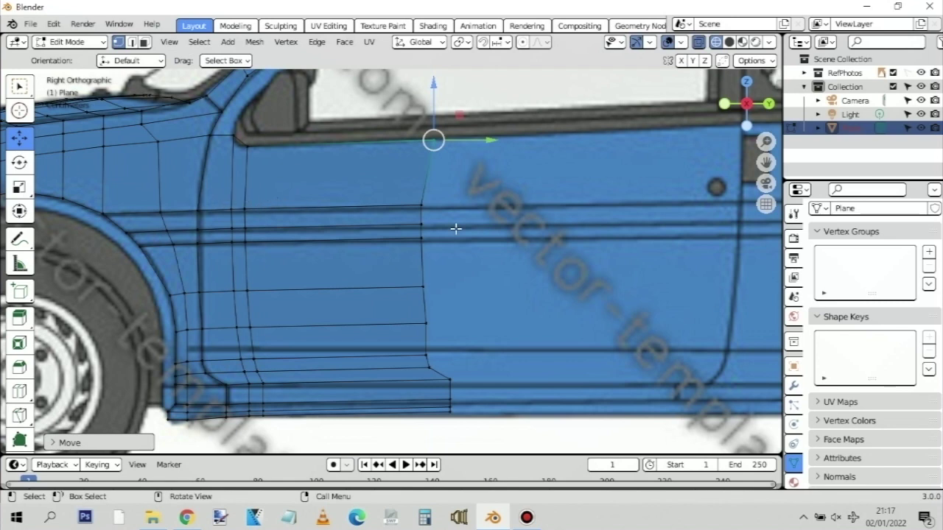
{"action": "key", "text": "KP_7"}
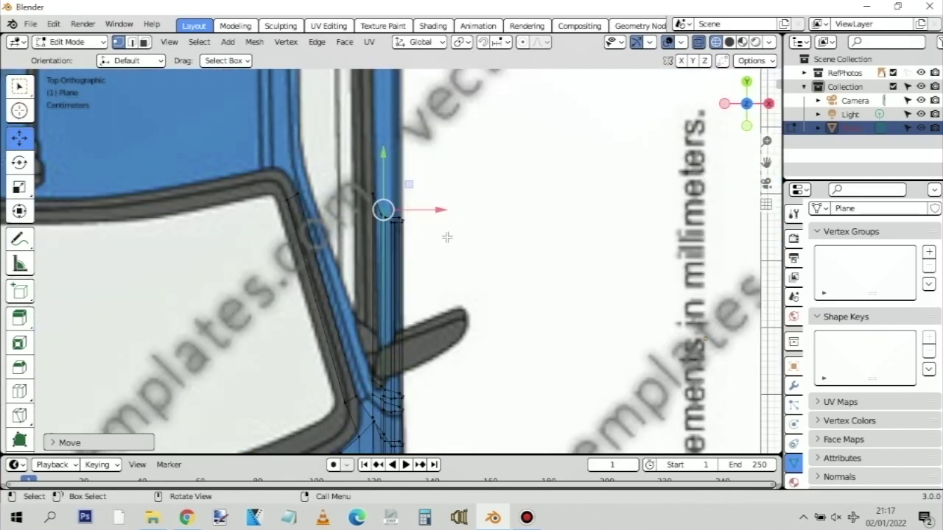
{"action": "scroll", "coordinate": [443, 234], "scroll_direction": "down", "scroll_amount": 3}
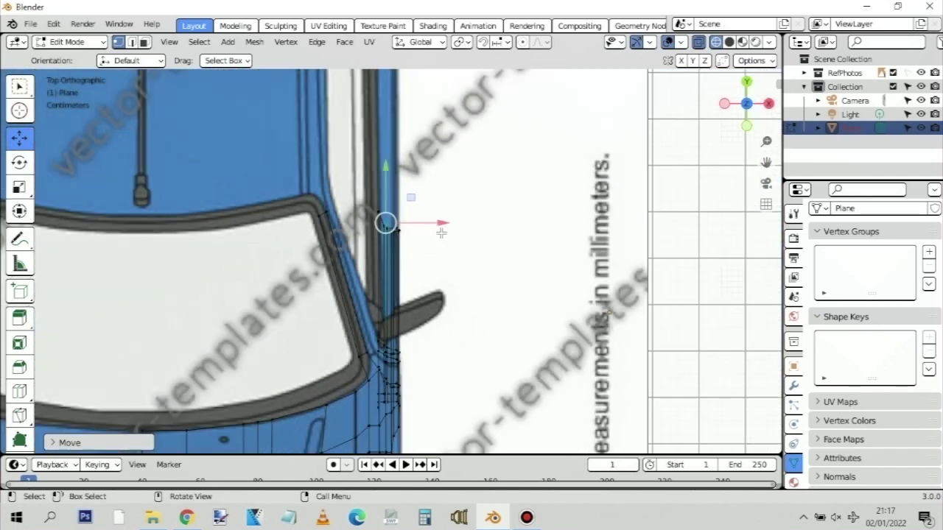
{"action": "scroll", "coordinate": [440, 232], "scroll_direction": "up", "scroll_amount": 3}
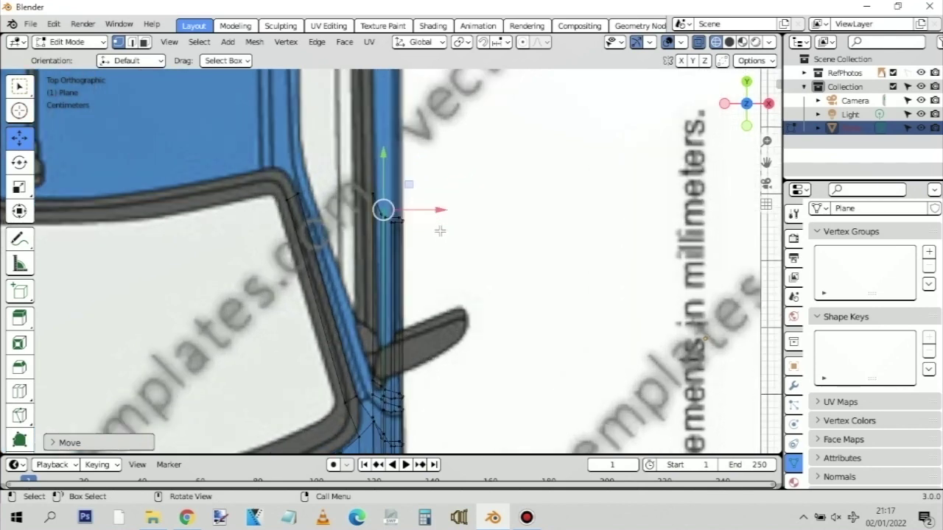
{"action": "key", "text": "KP_3"}
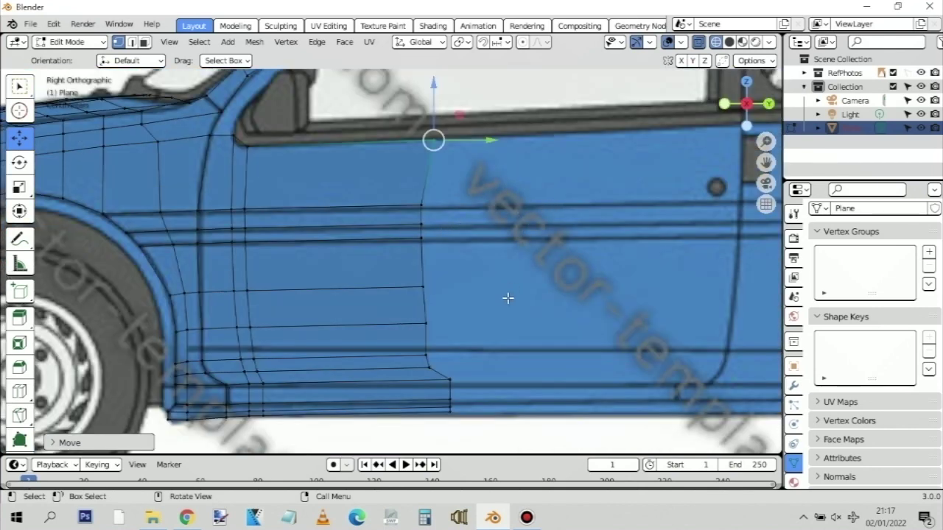
Extrude the panel's rear vertex column and place it rearward on the door's blueprint line
{"action": "left_click_drag", "start_coordinate": [400, 118], "coordinate": [504, 411]}
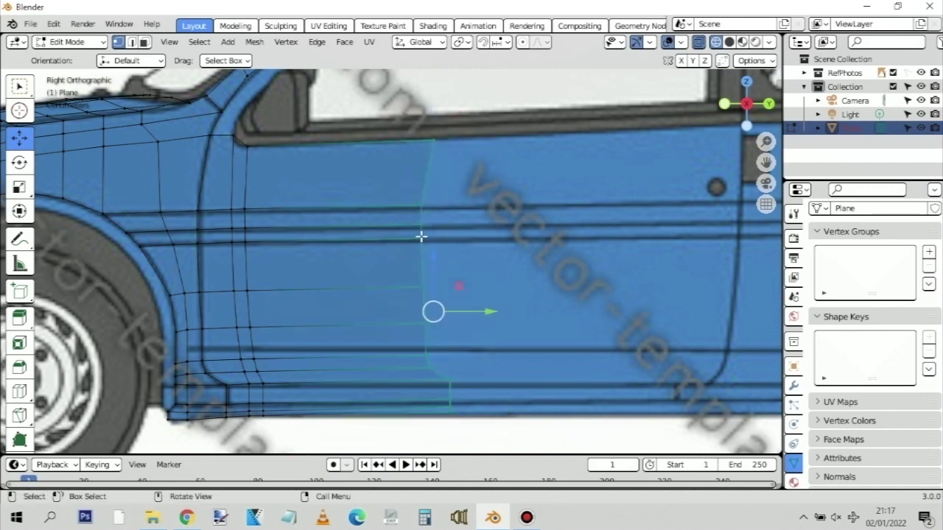
{"action": "key", "text": "ctrl"}
{"action": "key", "text": "g"}
{"action": "key", "text": "z"}
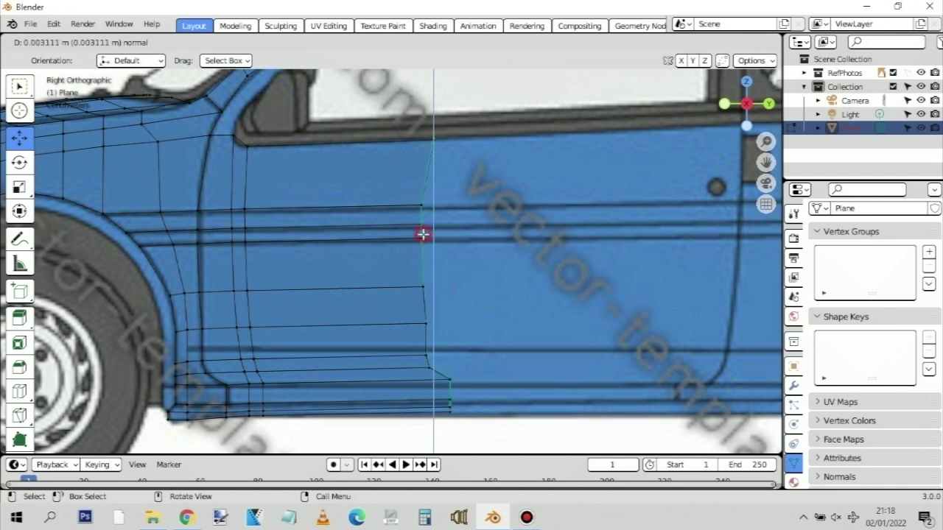
{"action": "left_click", "coordinate": [423, 234]}
{"action": "key", "text": "e"}
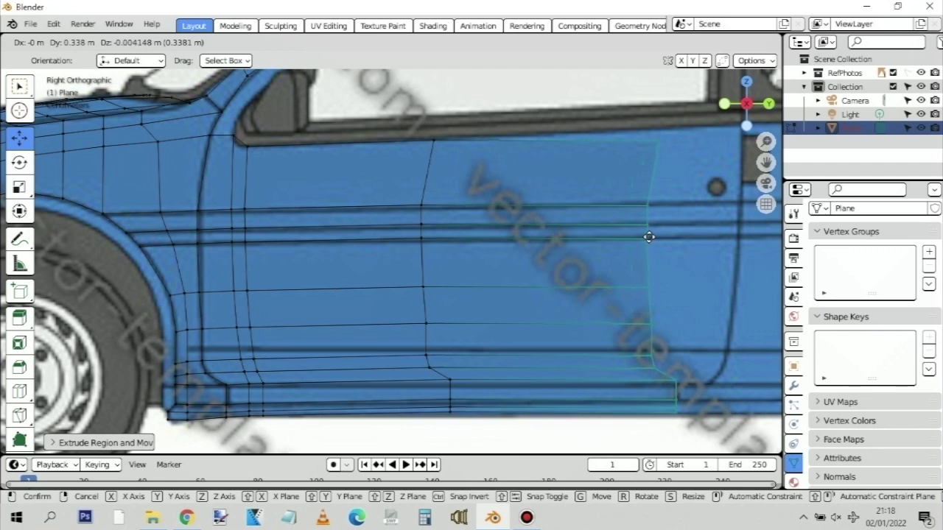
{"action": "left_click", "coordinate": [650, 236]}
Align the new column's top, middle and lower vertices with the door's body lines
{"action": "left_click_drag", "start_coordinate": [632, 127], "coordinate": [675, 161]}
{"action": "left_click_drag", "start_coordinate": [660, 98], "coordinate": [660, 103]}
{"action": "left_click_drag", "start_coordinate": [628, 189], "coordinate": [702, 205]}
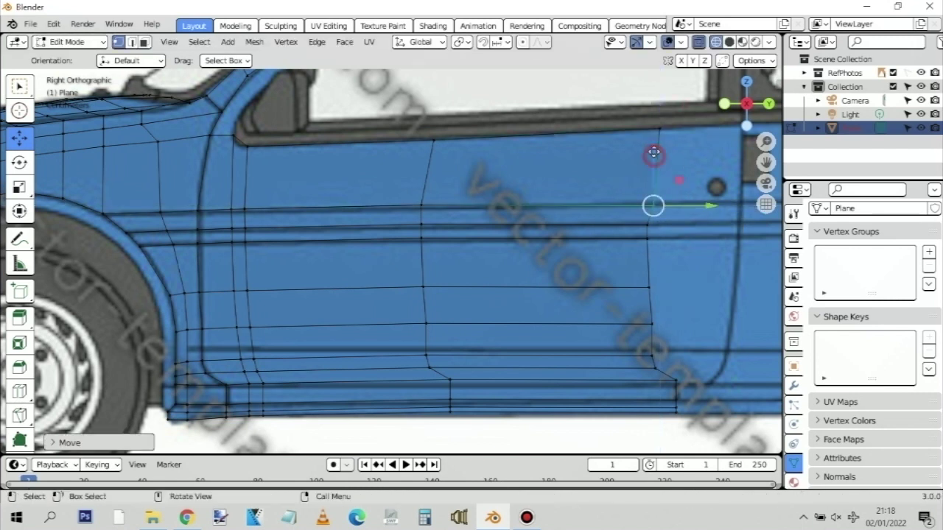
{"action": "left_click_drag", "start_coordinate": [653, 152], "coordinate": [654, 151]}
{"action": "left_click_drag", "start_coordinate": [653, 195], "coordinate": [653, 198]}
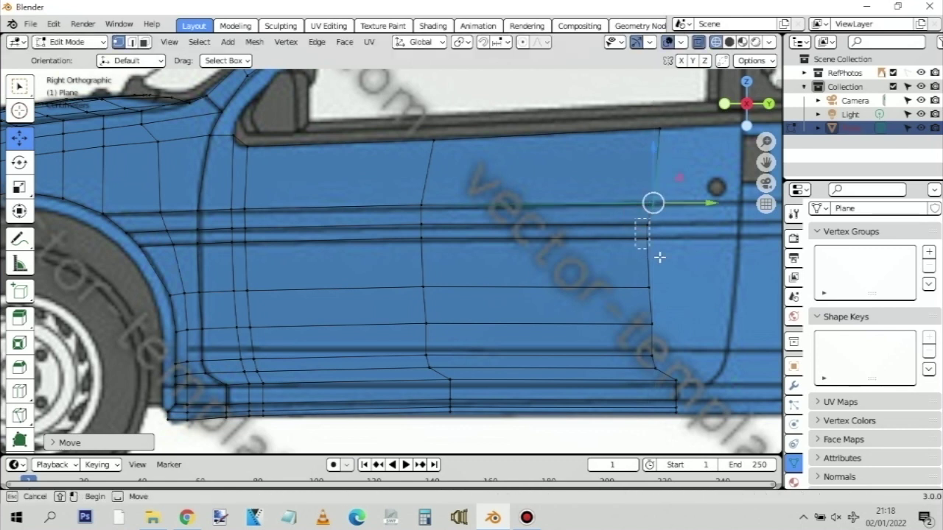
{"action": "left_click", "coordinate": [649, 233]}
{"action": "left_click_drag", "start_coordinate": [705, 232], "coordinate": [707, 232]}
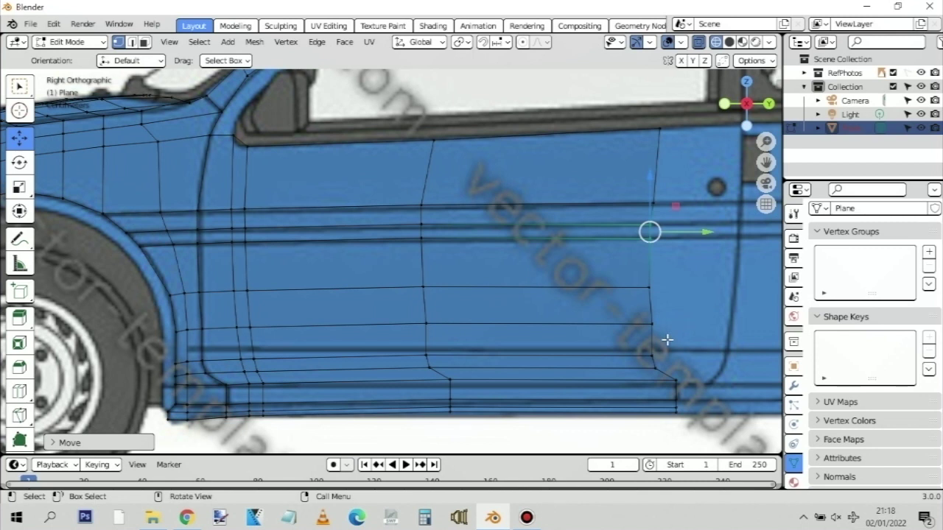
{"action": "left_click", "coordinate": [647, 357]}
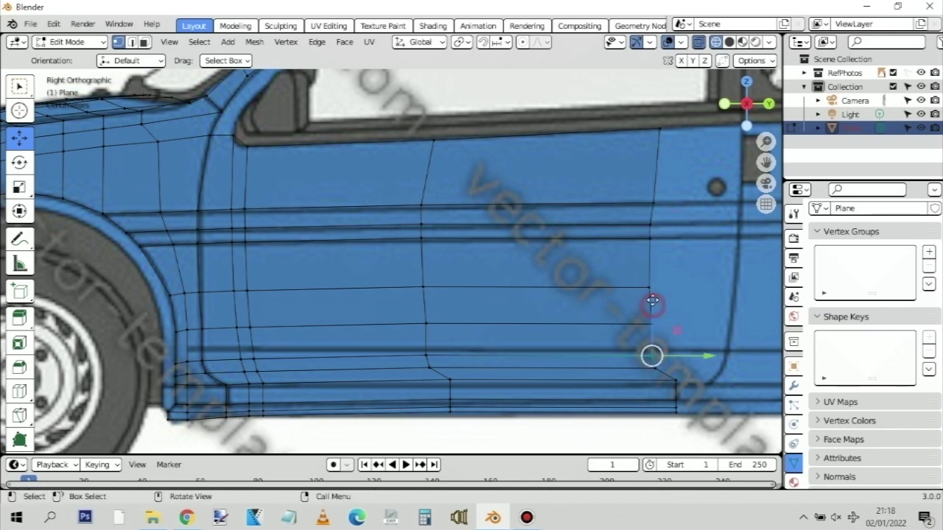
{"action": "left_click_drag", "start_coordinate": [653, 304], "coordinate": [651, 295]}
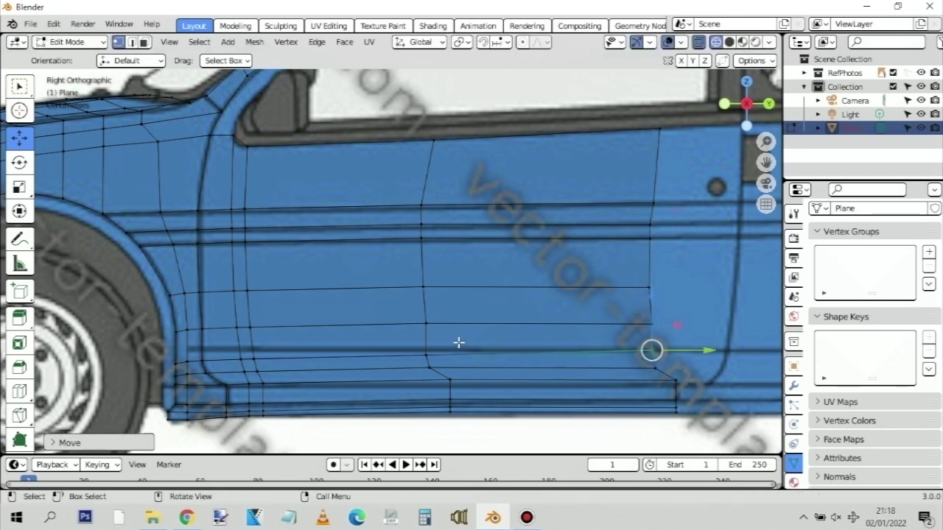
Fit the lower door vertices and those near the wheel arch onto the blueprint lines
{"action": "left_click_drag", "start_coordinate": [408, 344], "coordinate": [445, 355]}
{"action": "left_click_drag", "start_coordinate": [428, 305], "coordinate": [425, 314]}
{"action": "left_click_drag", "start_coordinate": [267, 352], "coordinate": [227, 369]}
{"action": "left_click_drag", "start_coordinate": [248, 317], "coordinate": [248, 304]}
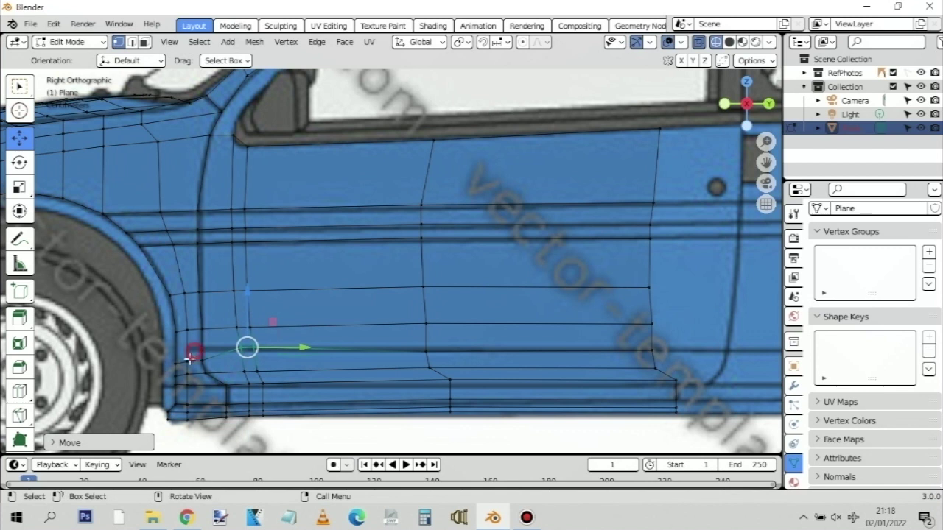
{"action": "left_click", "coordinate": [213, 364]}
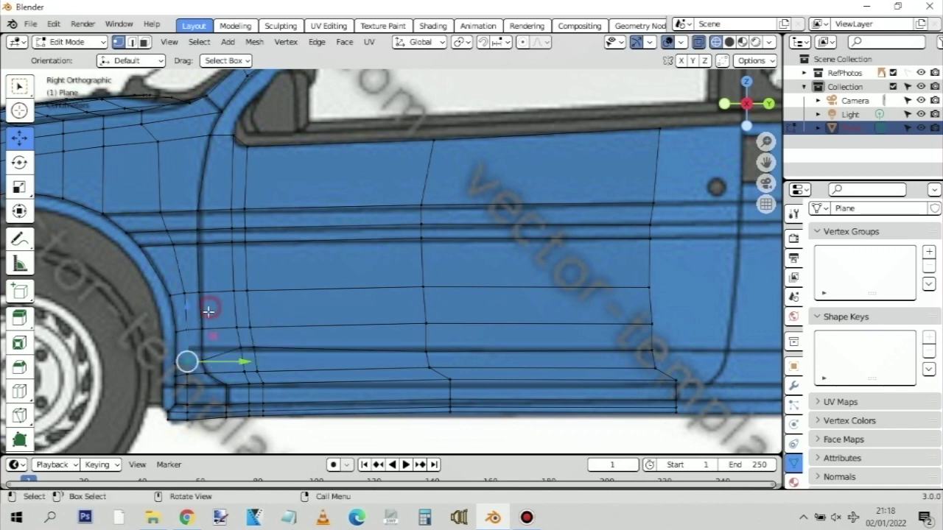
{"action": "left_click", "coordinate": [207, 302]}
{"action": "left_click_drag", "start_coordinate": [217, 363], "coordinate": [185, 356]}
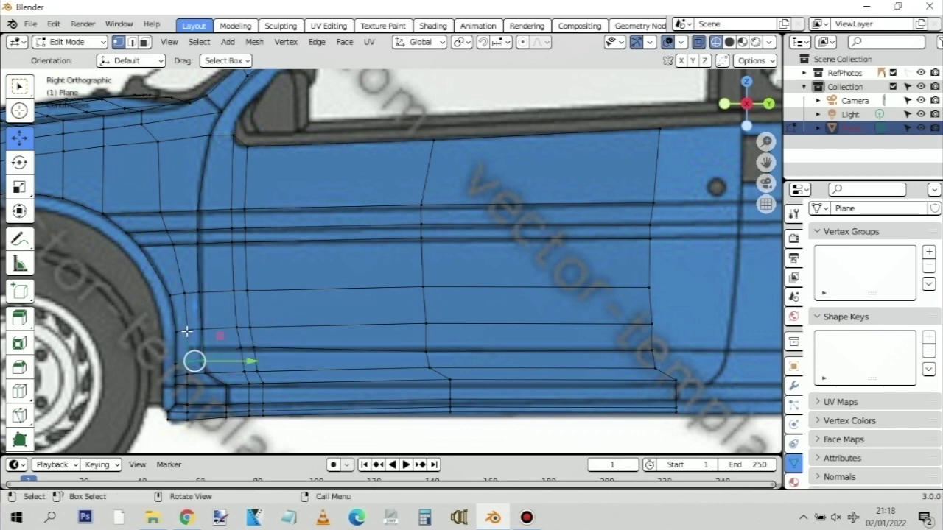
{"action": "left_click_drag", "start_coordinate": [195, 322], "coordinate": [197, 308]}
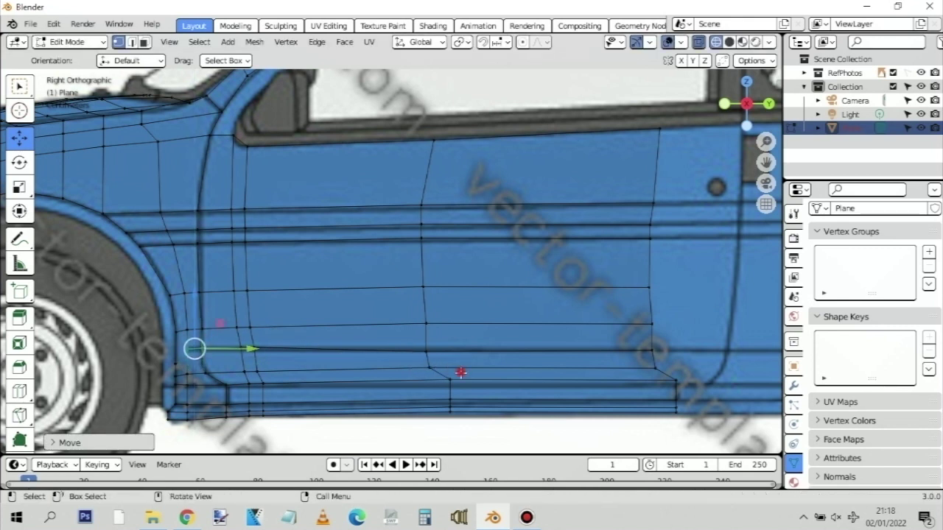
Adjust the sill vertices under the door to follow the blueprint's sill line
{"action": "left_click_drag", "start_coordinate": [460, 373], "coordinate": [440, 390]}
{"action": "left_click_drag", "start_coordinate": [450, 322], "coordinate": [396, 358]}
{"action": "left_click_drag", "start_coordinate": [276, 398], "coordinate": [257, 371]}
{"action": "left_click_drag", "start_coordinate": [260, 331], "coordinate": [252, 381]}
{"action": "left_click_drag", "start_coordinate": [250, 331], "coordinate": [250, 336]}
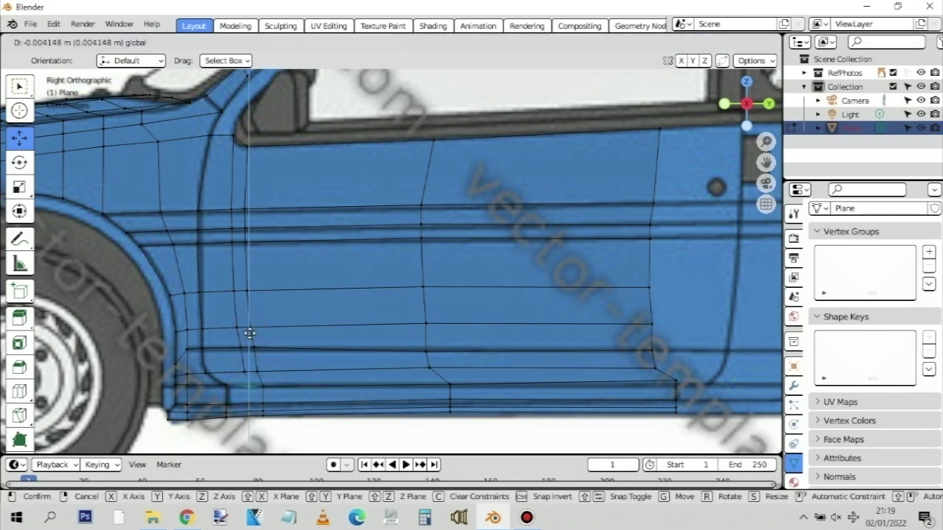
Settle the sill vertex and the new column's bottom vertex onto the sill line
{"action": "left_click_drag", "start_coordinate": [250, 333], "coordinate": [250, 334]}
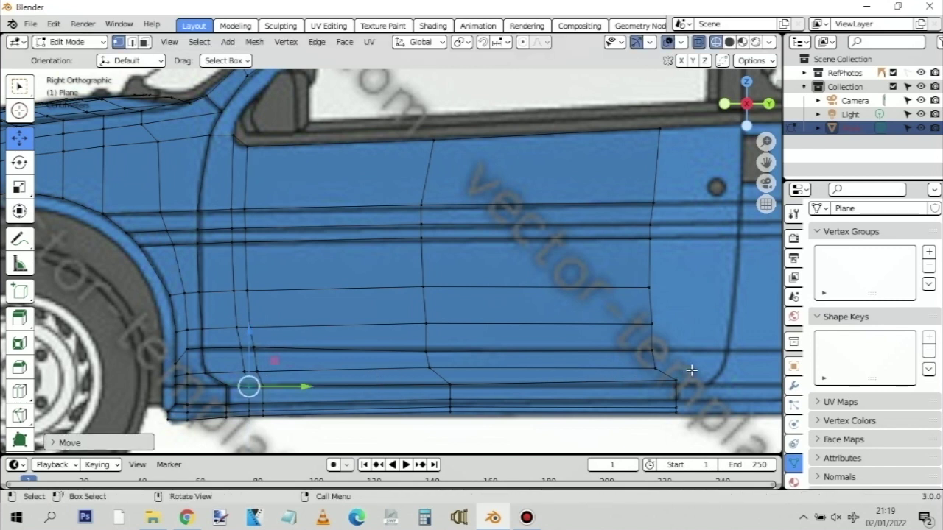
{"action": "left_click_drag", "start_coordinate": [691, 370], "coordinate": [669, 389]}
{"action": "left_click_drag", "start_coordinate": [676, 327], "coordinate": [675, 333]}
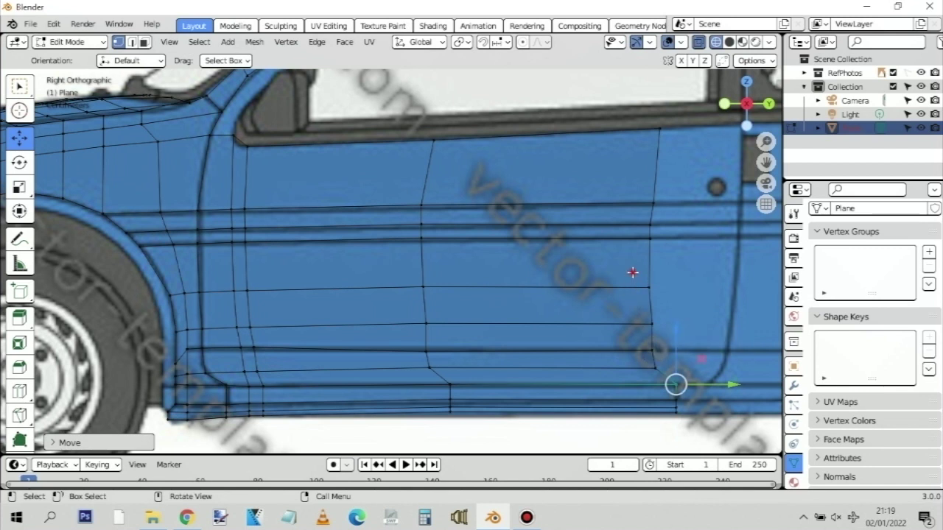
Shift the rear column and its upper vertices further back onto the door outline
{"action": "left_click_drag", "start_coordinate": [633, 273], "coordinate": [669, 382]}
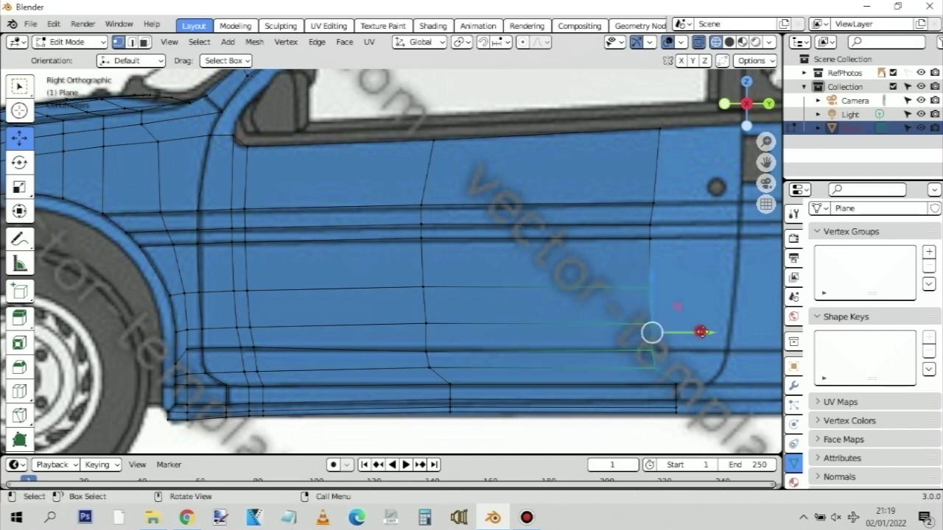
{"action": "left_click_drag", "start_coordinate": [701, 332], "coordinate": [723, 333]}
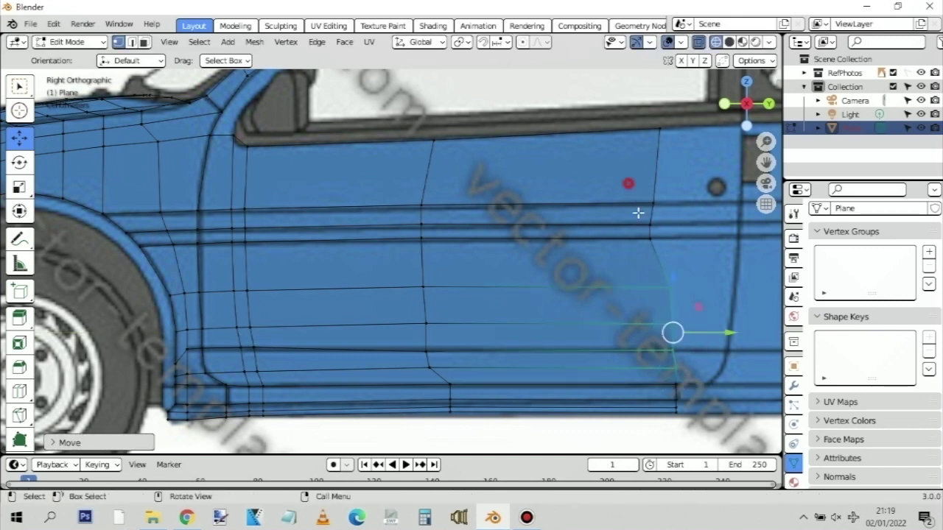
{"action": "left_click_drag", "start_coordinate": [628, 184], "coordinate": [675, 263]}
{"action": "left_click_drag", "start_coordinate": [708, 221], "coordinate": [726, 222]}
{"action": "left_click_drag", "start_coordinate": [647, 180], "coordinate": [709, 212]}
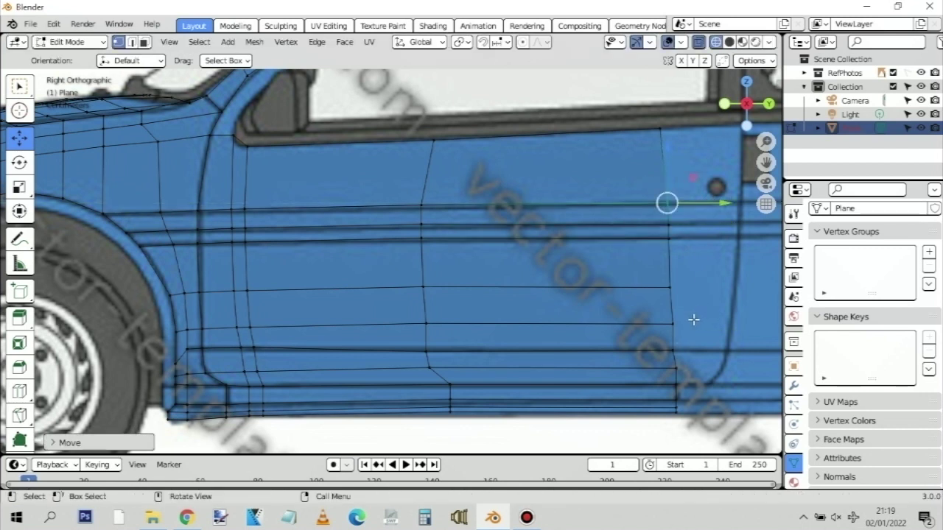
{"action": "left_click_drag", "start_coordinate": [693, 324], "coordinate": [697, 353]}
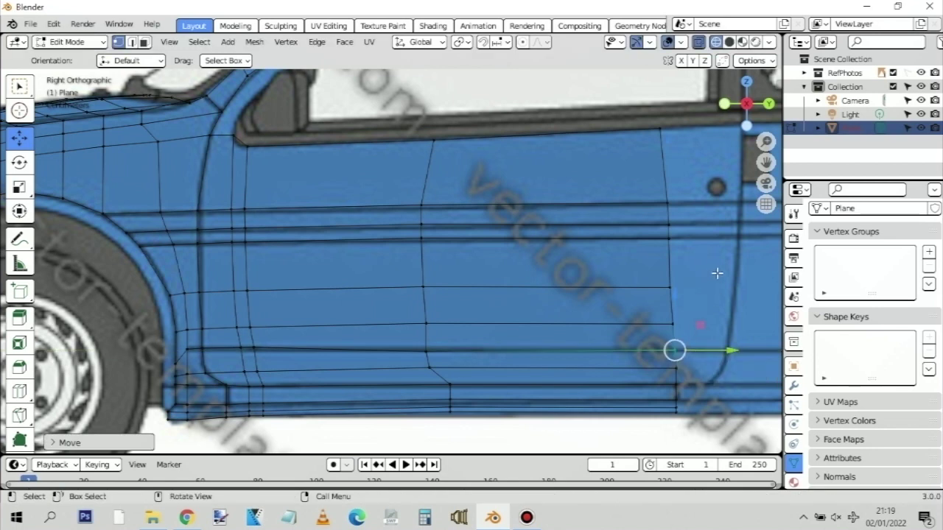
{"action": "middle_click_drag", "start_coordinate": [725, 274], "coordinate": [567, 283], "text": "shift"}
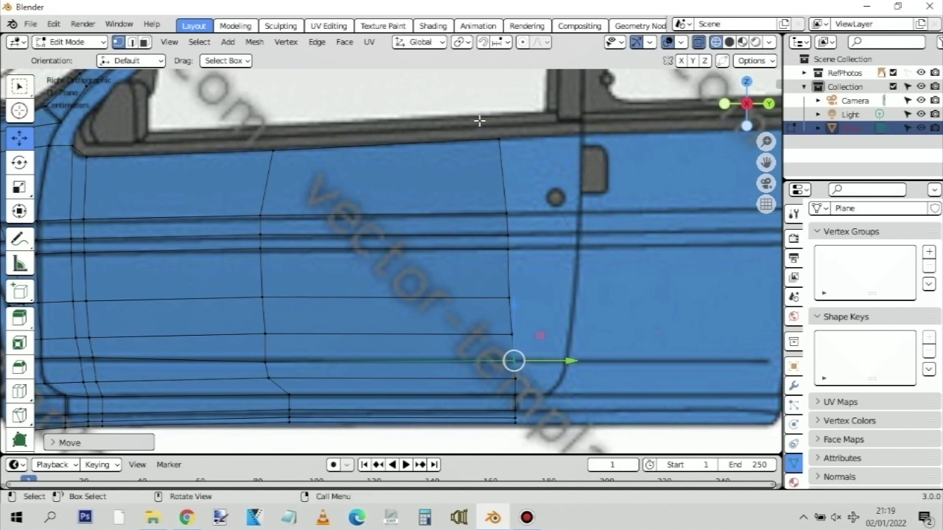
Extrude the door panel's rear vertex column and start moving it toward the door gap line
{"action": "left_click_drag", "start_coordinate": [487, 122], "coordinate": [543, 446]}
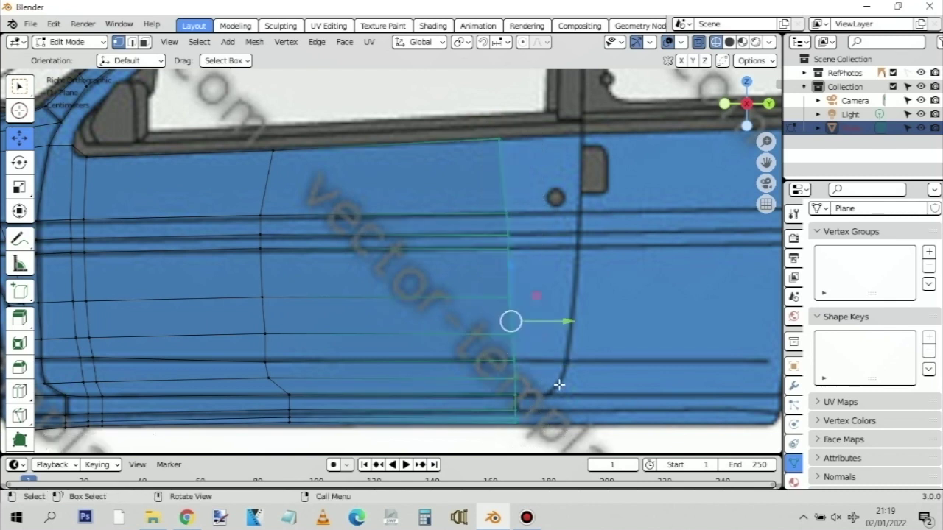
{"action": "key", "text": "g"}
{"action": "key", "text": "z"}
{"action": "key", "text": "z"}
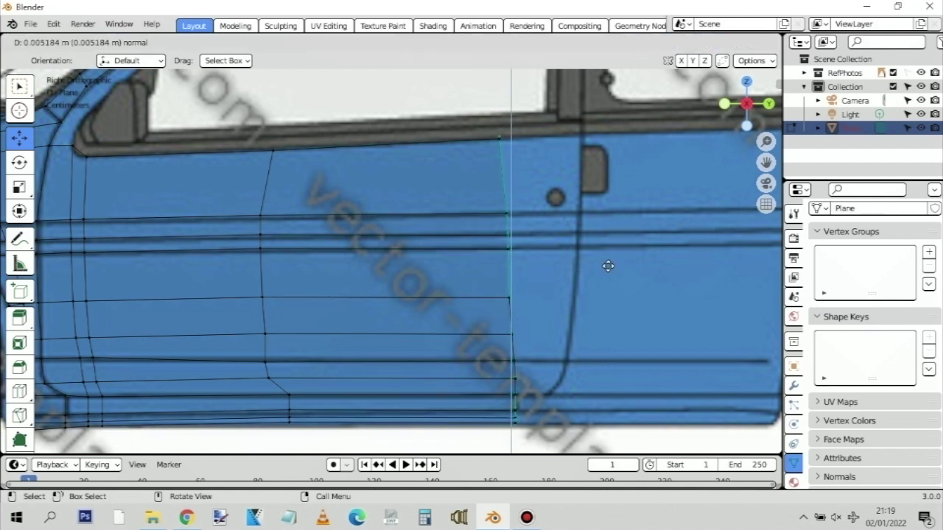
{"action": "left_click", "coordinate": [509, 262]}
{"action": "key", "text": "g"}
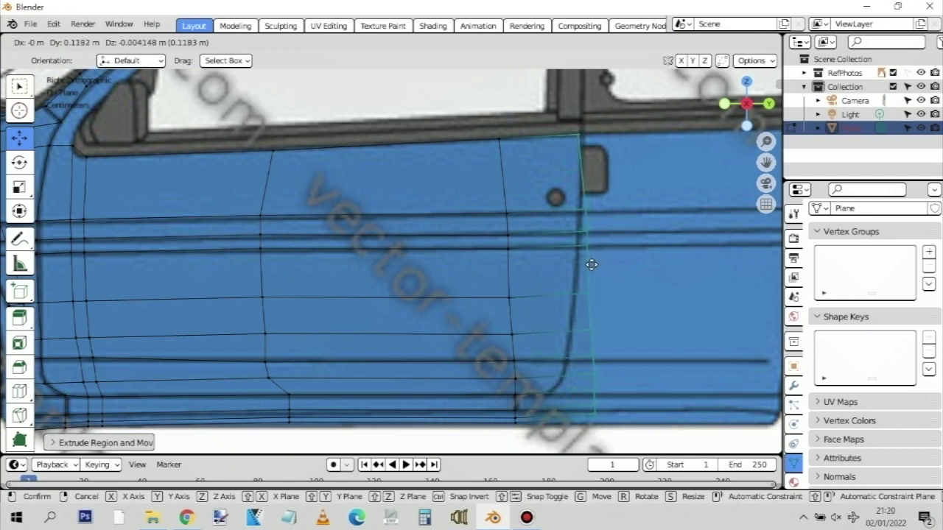
Place the new column at the door gap line and slide its top vertices onto it
{"action": "left_click", "coordinate": [590, 265]}
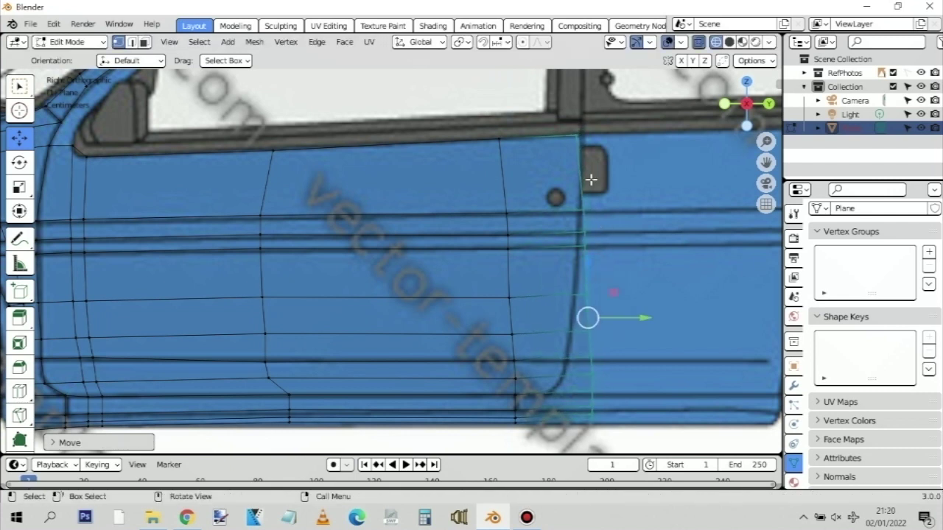
{"action": "left_click_drag", "start_coordinate": [584, 120], "coordinate": [553, 151]}
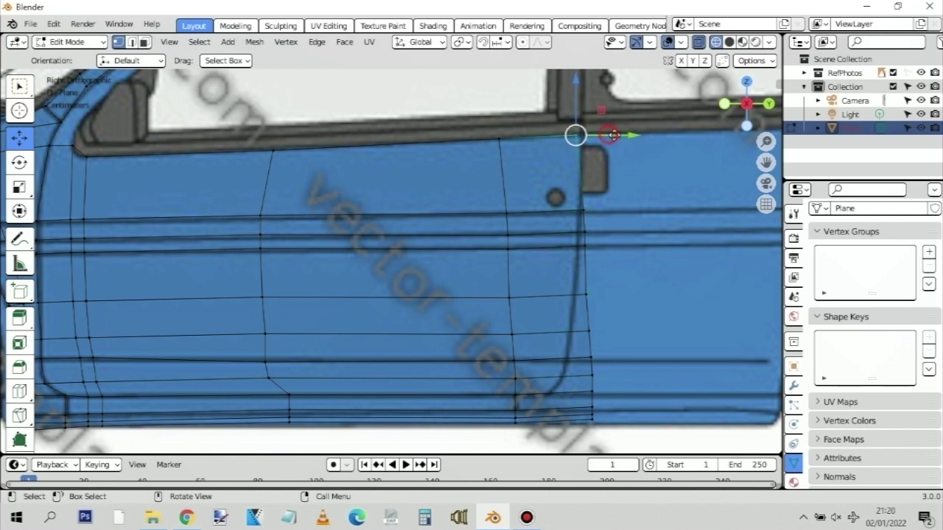
{"action": "key", "text": "g"}
{"action": "key", "text": "y"}
{"action": "left_click", "coordinate": [606, 200]}
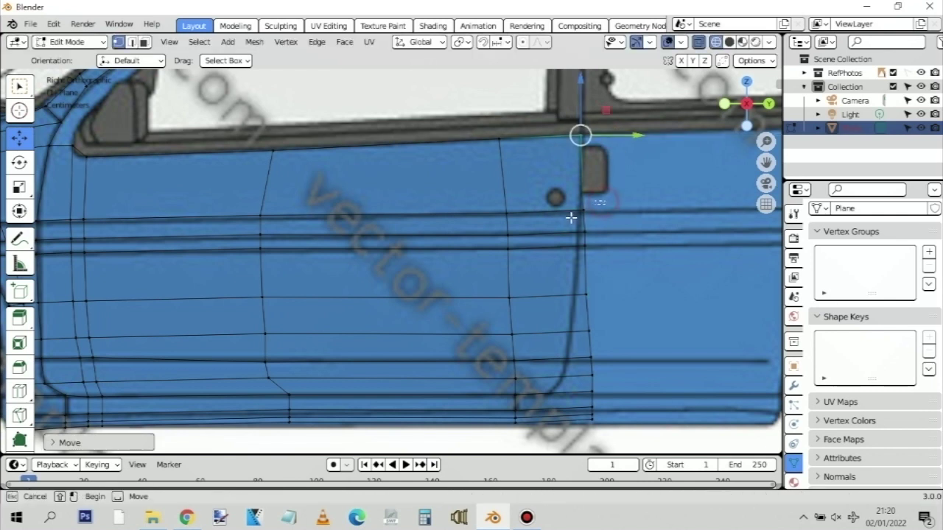
{"action": "left_click", "coordinate": [575, 215]}
{"action": "left_click_drag", "start_coordinate": [632, 213], "coordinate": [577, 243]}
{"action": "left_click", "coordinate": [621, 231]}
{"action": "key", "text": "ctrl+z"}
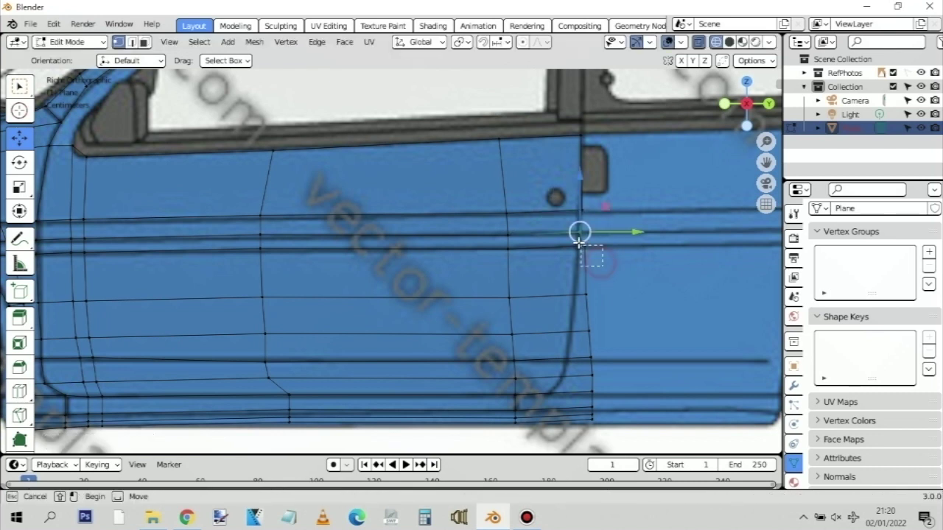
Slide the lower rear-edge vertices left to follow the gap's curve down to the sill
{"action": "left_click", "coordinate": [582, 243]}
{"action": "left_click_drag", "start_coordinate": [635, 246], "coordinate": [627, 251]}
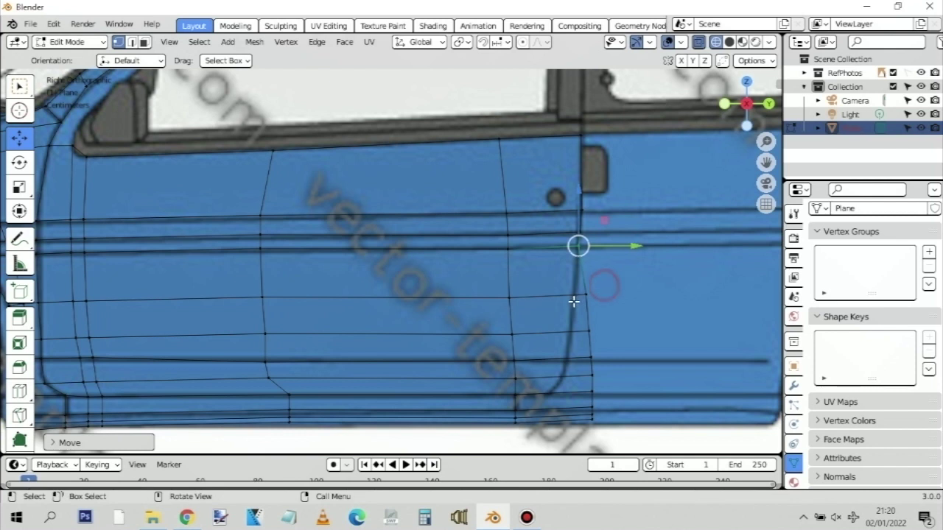
{"action": "left_click", "coordinate": [588, 295]}
{"action": "left_click_drag", "start_coordinate": [642, 294], "coordinate": [627, 299]}
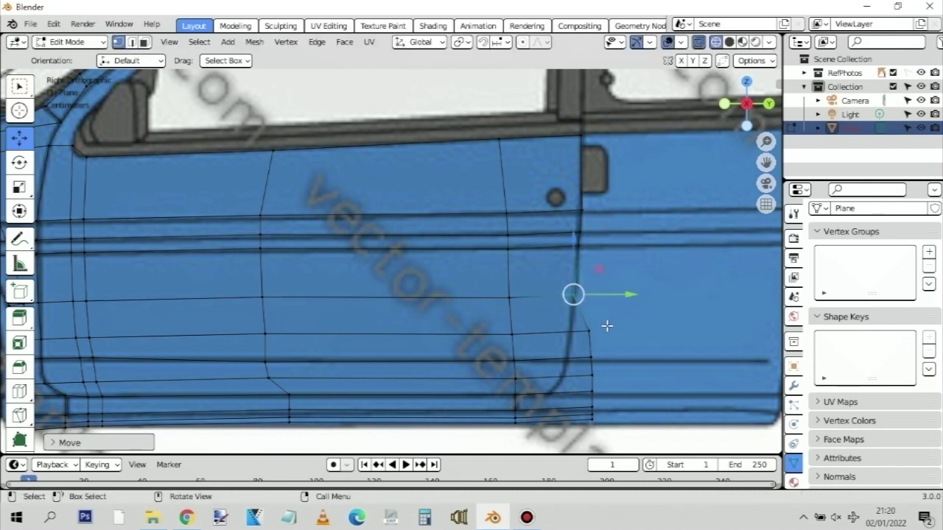
{"action": "left_click", "coordinate": [588, 331]}
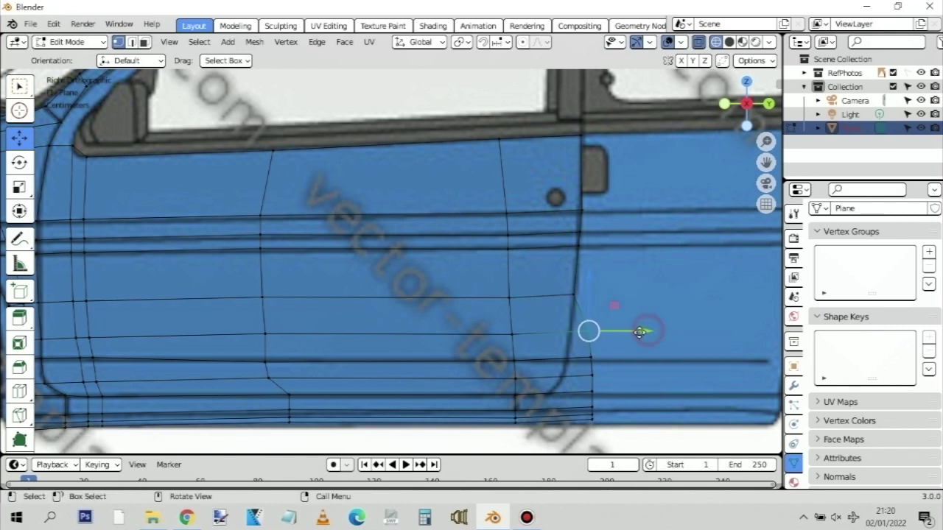
{"action": "left_click_drag", "start_coordinate": [647, 331], "coordinate": [587, 402]}
{"action": "left_click", "coordinate": [592, 359]}
{"action": "left_click", "coordinate": [597, 376]}
{"action": "left_click", "coordinate": [595, 393]}
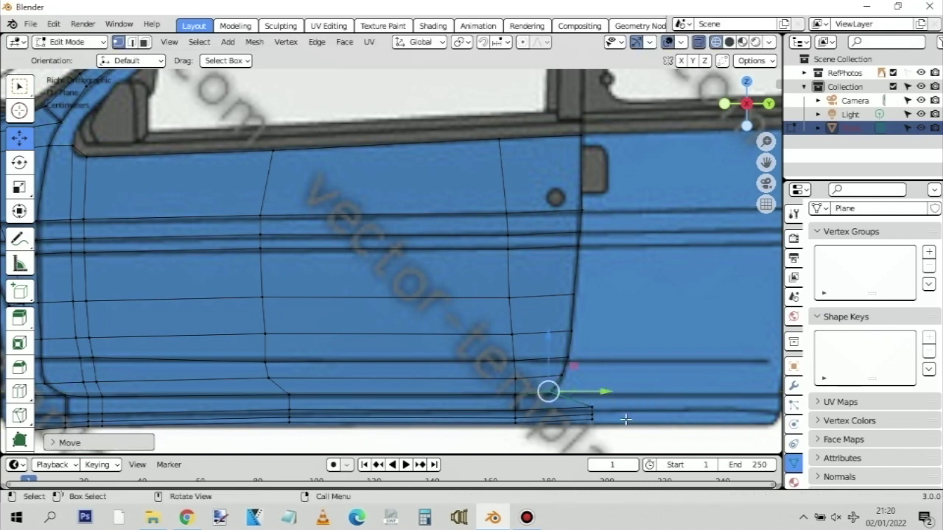
{"action": "left_click", "coordinate": [590, 415]}
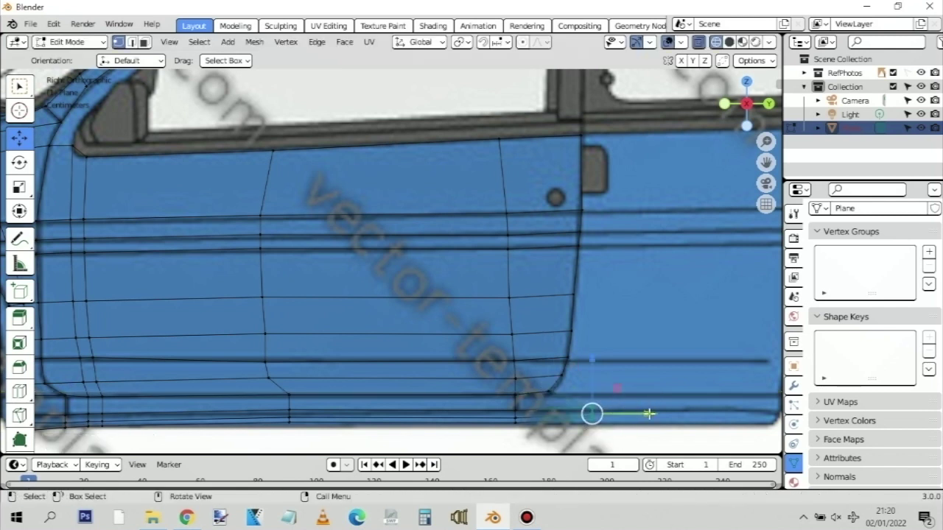
{"action": "left_click_drag", "start_coordinate": [647, 414], "coordinate": [601, 420]}
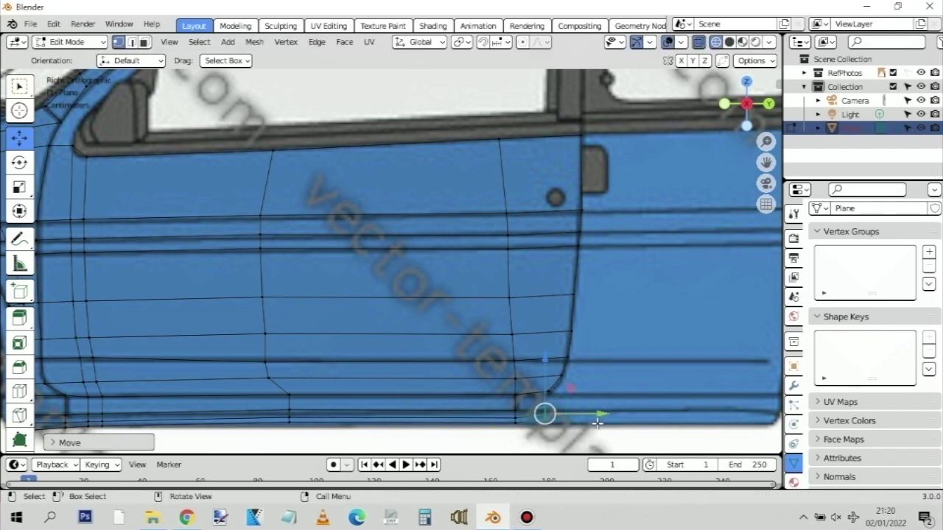
Move the door gap's bottom corner vertices vertically so the column drops squarely onto the sill
{"action": "scroll", "coordinate": [626, 371], "scroll_direction": "up", "scroll_amount": 5}
{"action": "key", "text": "space"}
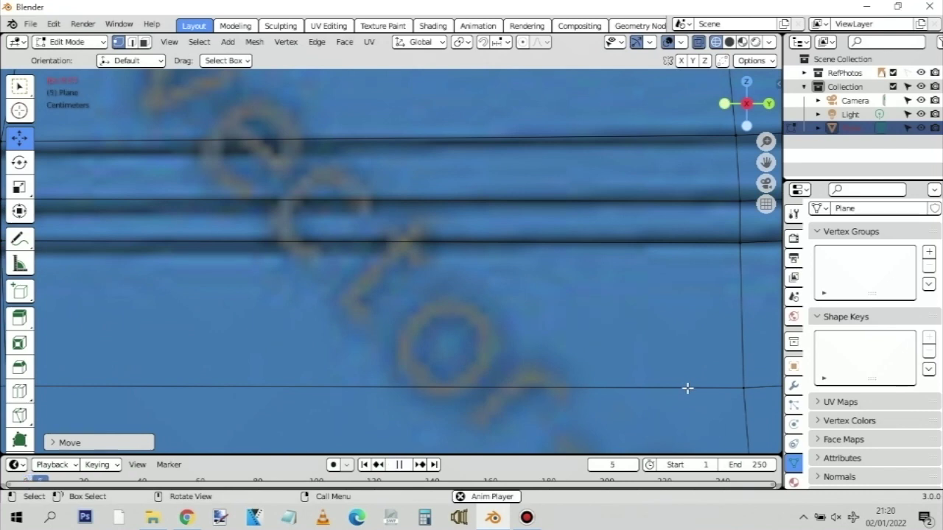
{"action": "key", "text": "space"}
{"action": "middle_click_drag", "start_coordinate": [705, 408], "coordinate": [545, 192], "text": "shift"}
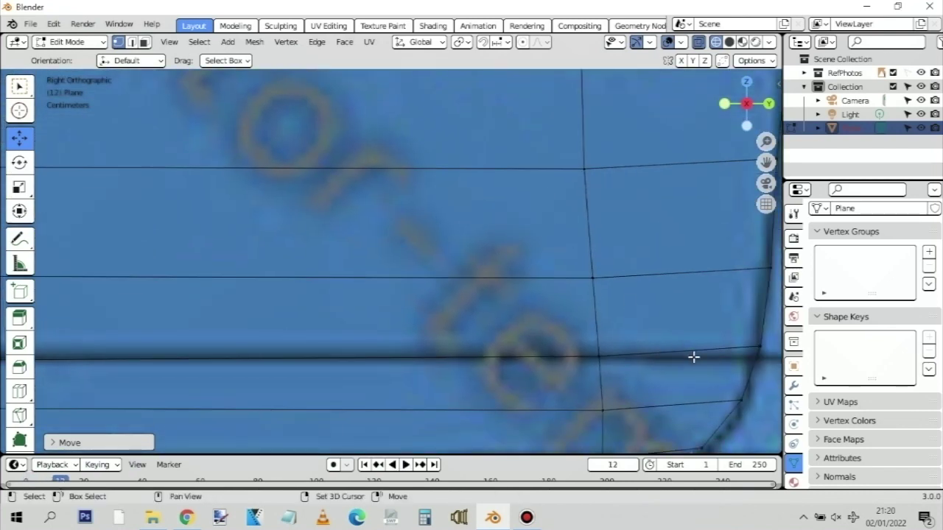
{"action": "middle_click_drag", "start_coordinate": [694, 357], "coordinate": [594, 208], "text": "shift"}
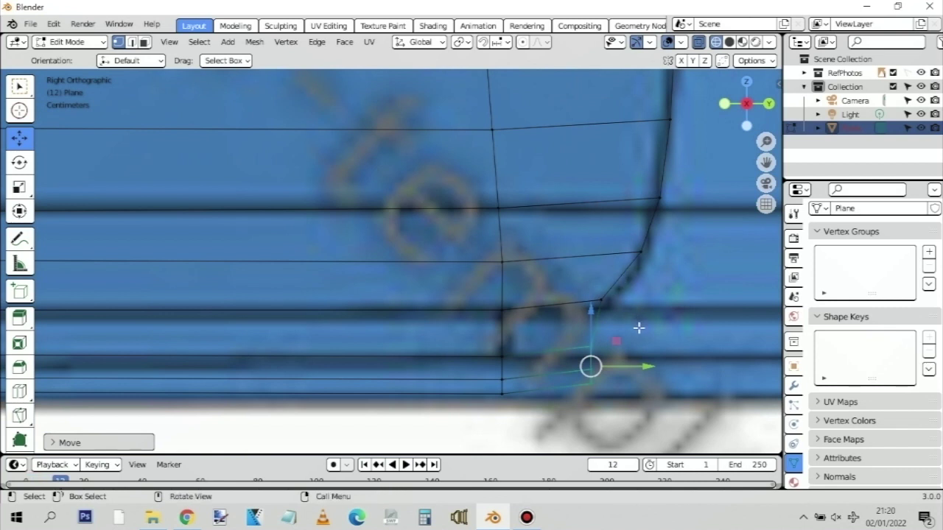
{"action": "left_click", "coordinate": [632, 328]}
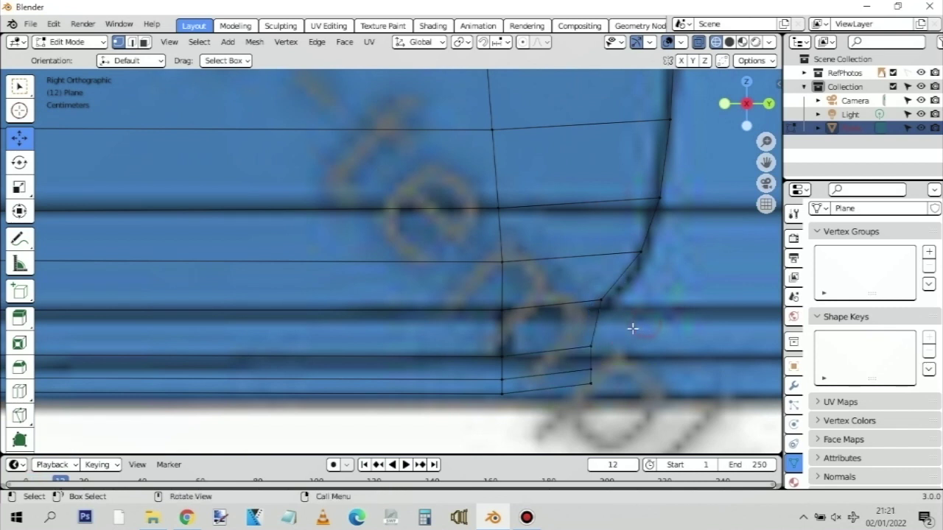
{"action": "left_click", "coordinate": [591, 383]}
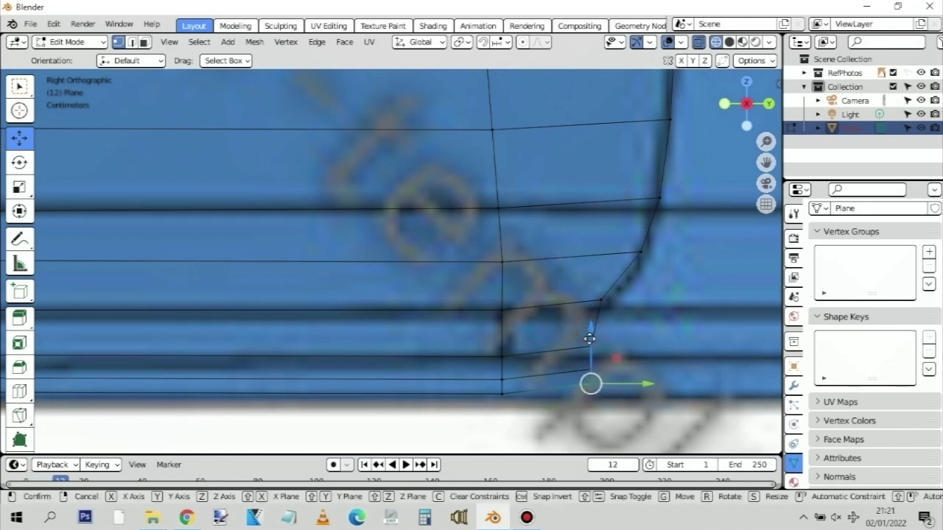
{"action": "key", "text": "g"}
{"action": "key", "text": "z"}
{"action": "left_click", "coordinate": [589, 342]}
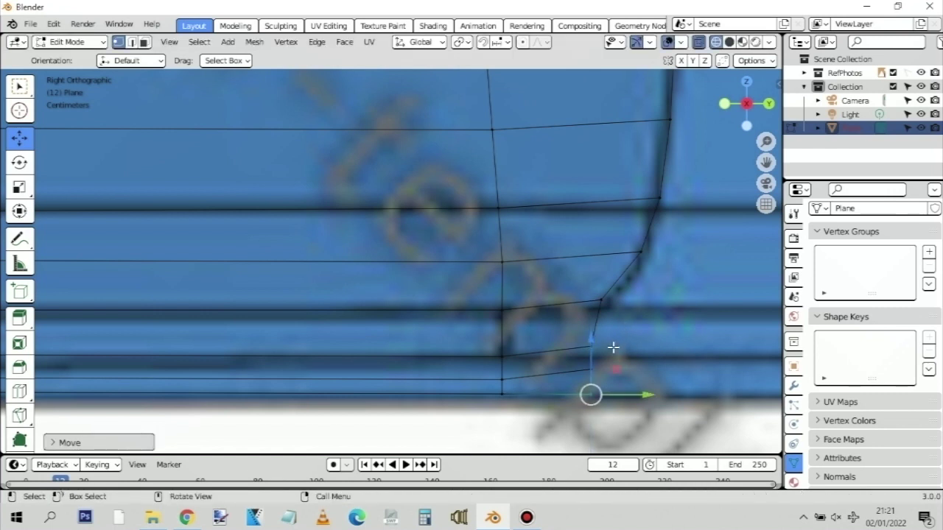
{"action": "left_click_drag", "start_coordinate": [595, 362], "coordinate": [582, 373]}
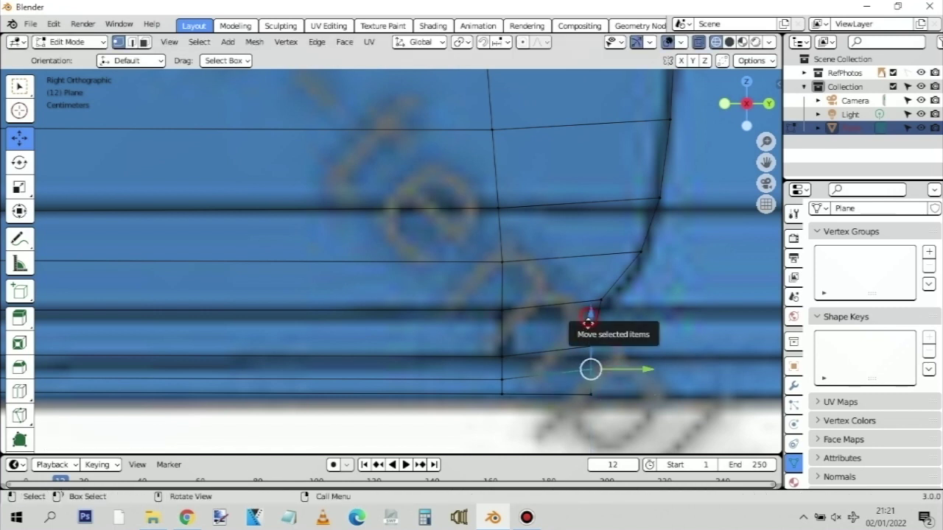
{"action": "left_click_drag", "start_coordinate": [589, 316], "coordinate": [575, 354]}
{"action": "left_click_drag", "start_coordinate": [592, 295], "coordinate": [585, 302]}
{"action": "scroll", "coordinate": [585, 301], "scroll_direction": "down", "scroll_amount": 6}
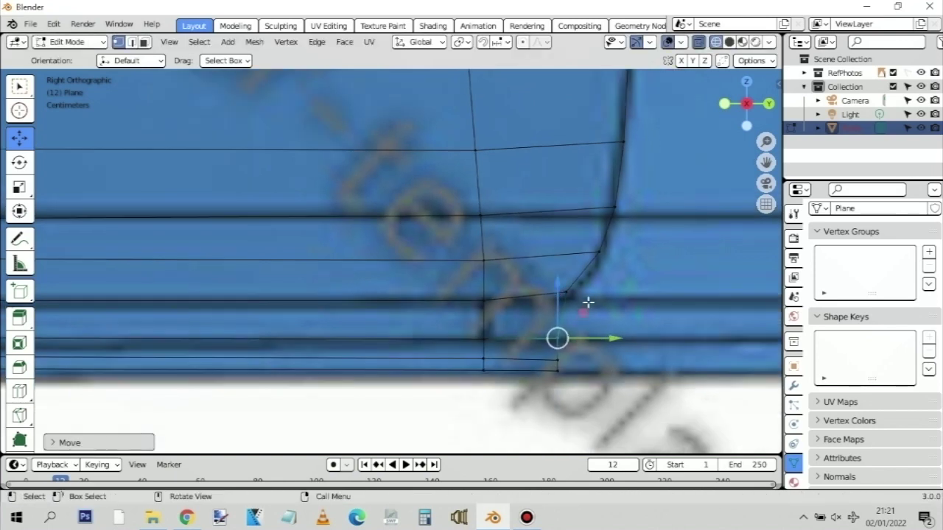
{"action": "scroll", "coordinate": [557, 199], "scroll_direction": "down", "scroll_amount": 3}
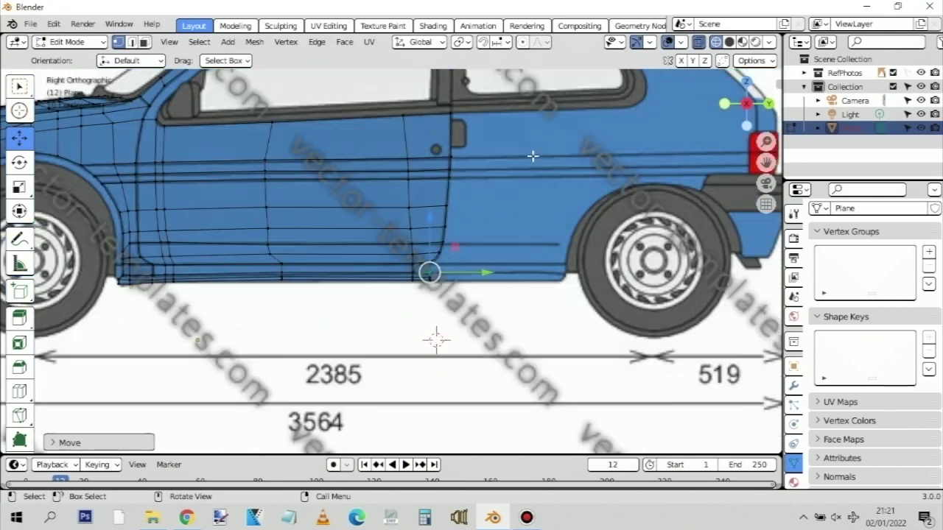
{"action": "middle_click_drag", "start_coordinate": [543, 145], "coordinate": [467, 240], "text": "shift"}
{"action": "middle_click_drag", "start_coordinate": [368, 231], "coordinate": [375, 210]}
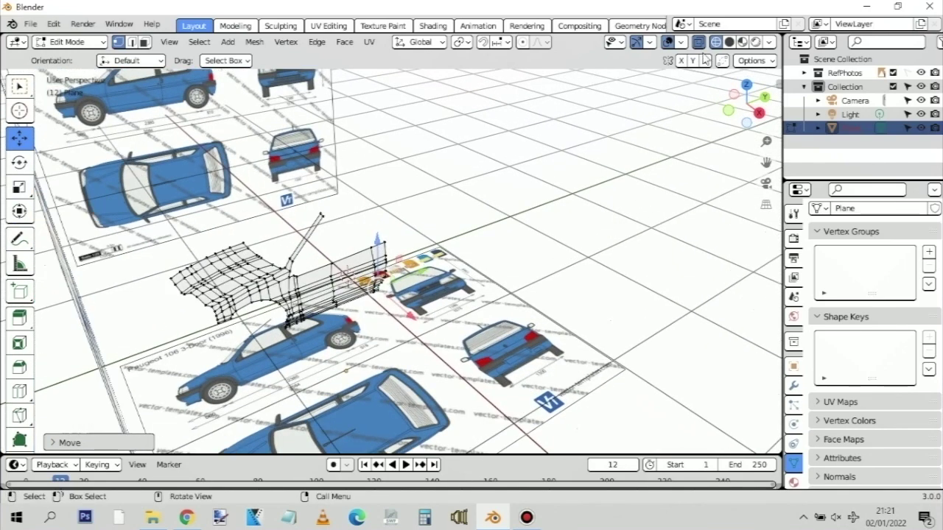
{"action": "left_click", "coordinate": [729, 42]}
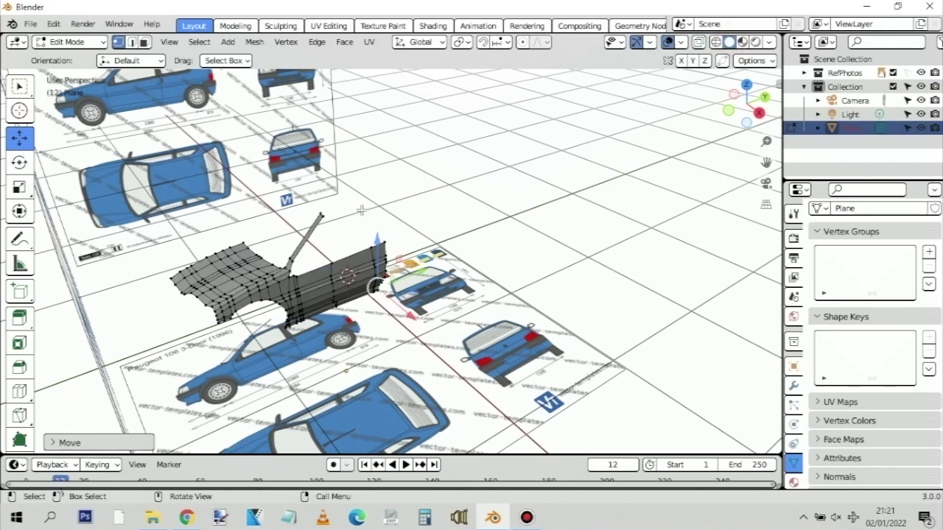
{"action": "scroll", "coordinate": [318, 221], "scroll_direction": "up", "scroll_amount": 2}
{"action": "middle_click_drag", "start_coordinate": [304, 206], "coordinate": [484, 62]}
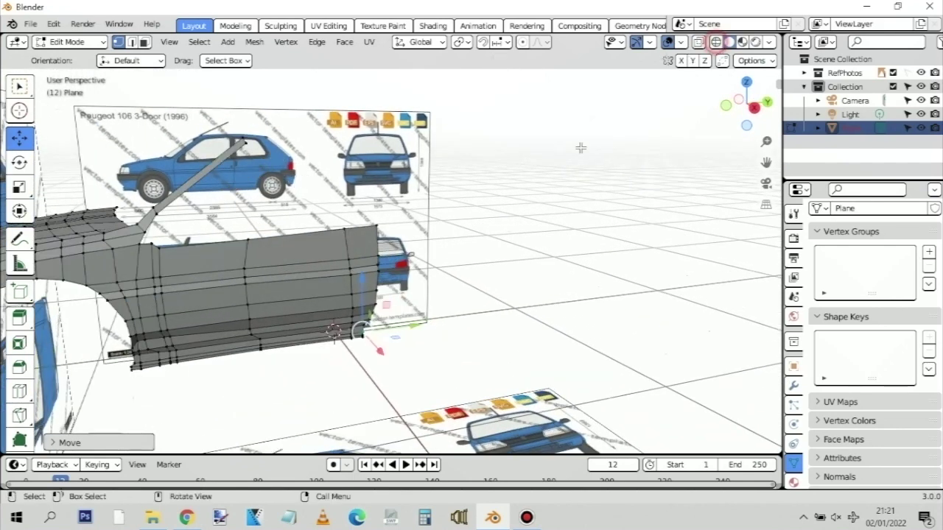
{"action": "left_click", "coordinate": [716, 42]}
{"action": "key", "text": "KP_3"}
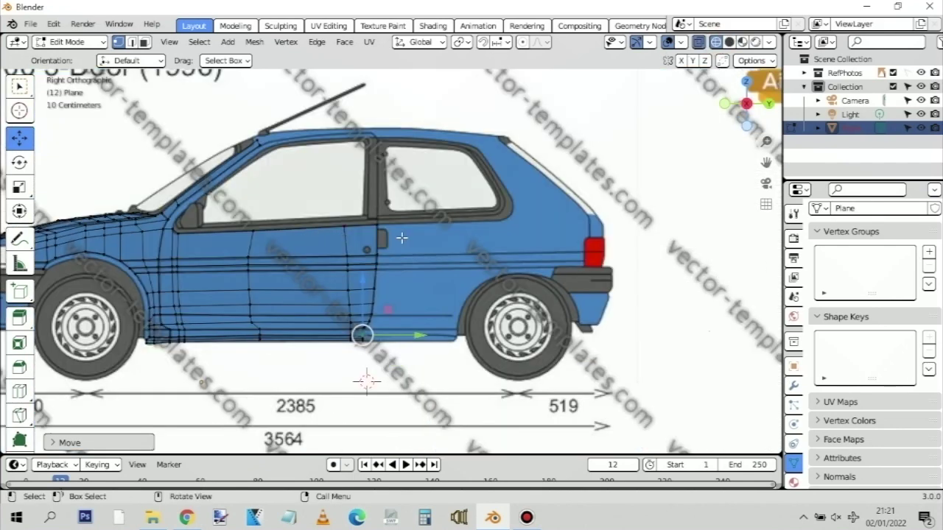
{"action": "scroll", "coordinate": [402, 237], "scroll_direction": "up", "scroll_amount": 4}
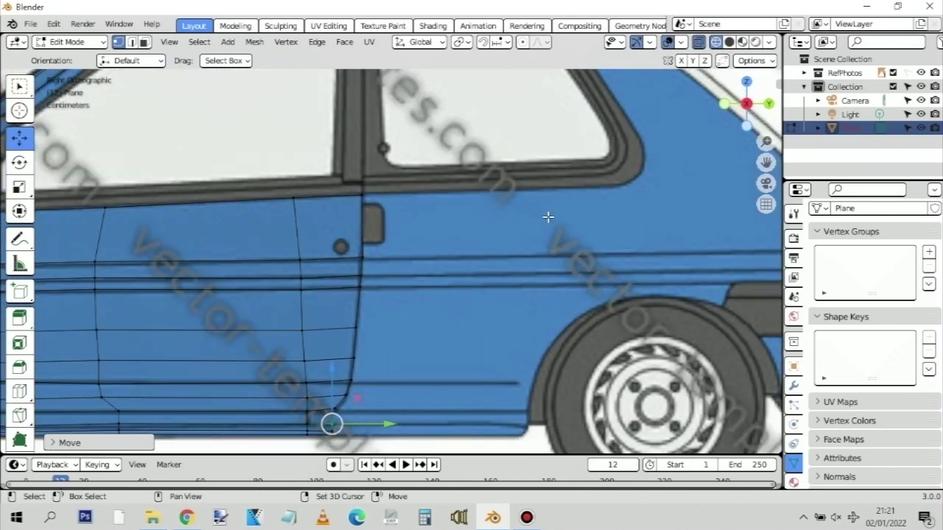
{"action": "middle_click_drag", "start_coordinate": [548, 214], "coordinate": [514, 195], "text": "shift"}
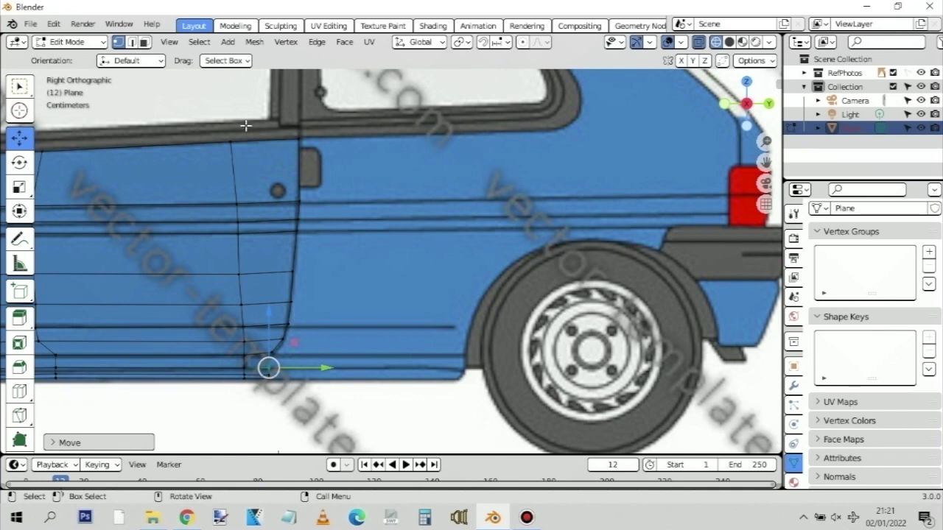
Extrude a copy of the rear edge column and move it back to the rear wheel arch
{"action": "left_click_drag", "start_coordinate": [247, 124], "coordinate": [372, 396]}
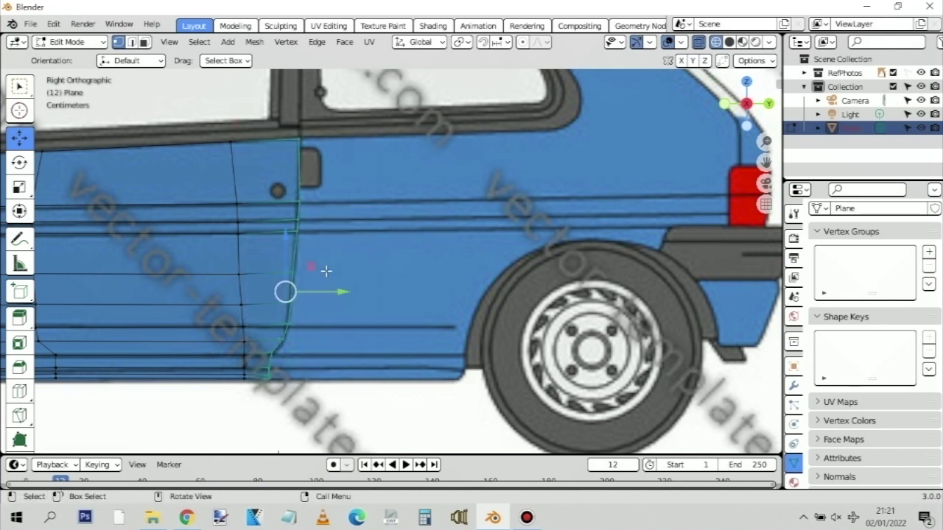
{"action": "key", "text": "g"}
{"action": "key", "text": "z"}
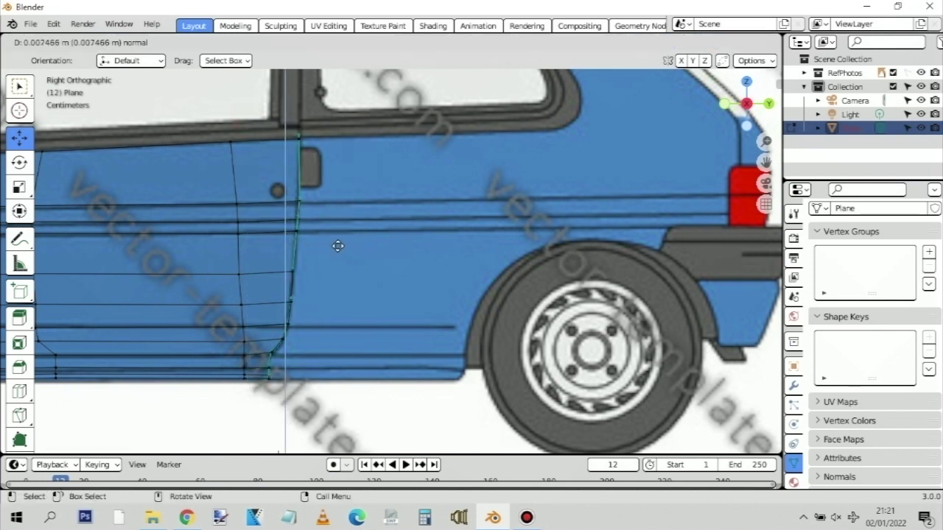
{"action": "left_click", "coordinate": [337, 249]}
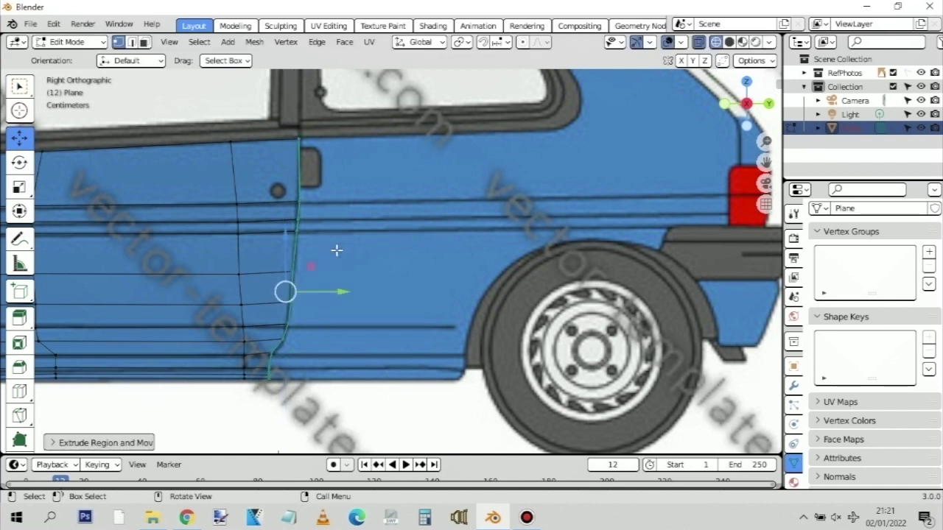
{"action": "key", "text": "g"}
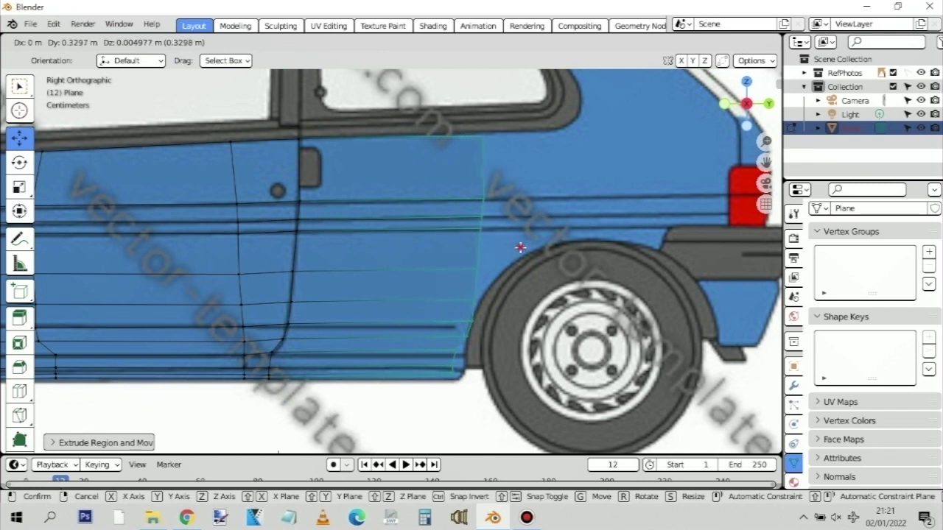
{"action": "left_click", "coordinate": [520, 248]}
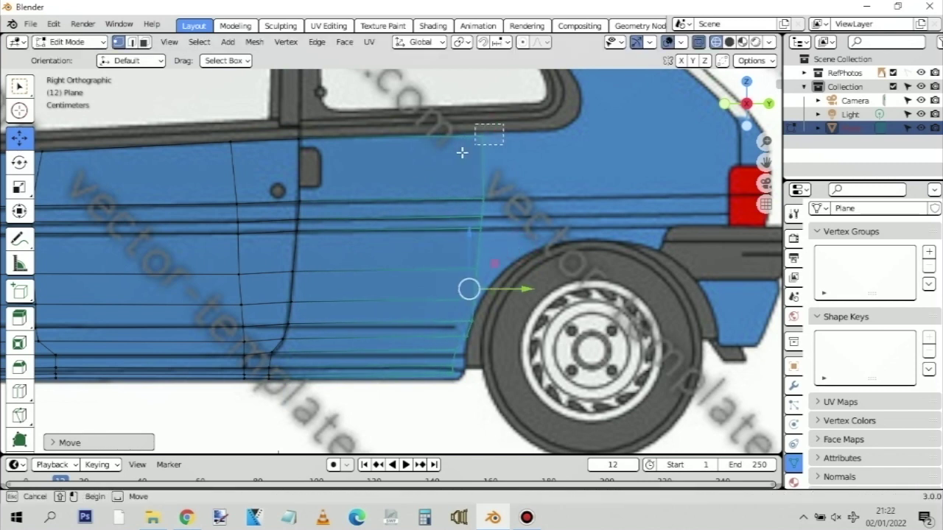
Raise the new column's top vertex to the window edge and slide its bottom corner toward the wheel
{"action": "left_click", "coordinate": [481, 136]}
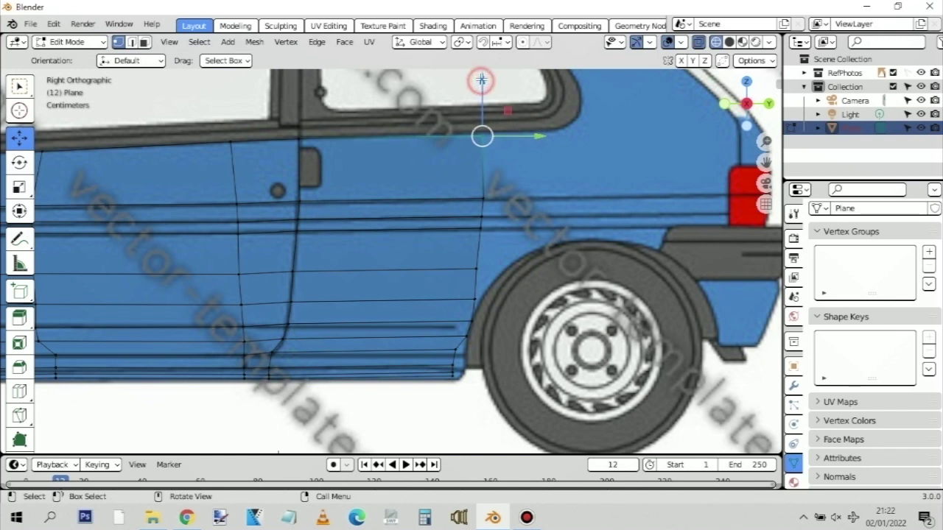
{"action": "left_click_drag", "start_coordinate": [482, 79], "coordinate": [480, 77]}
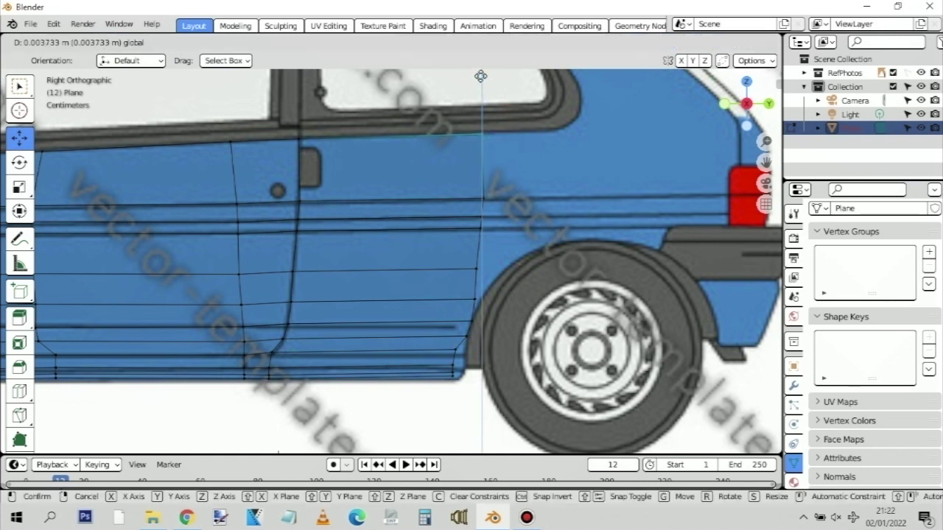
{"action": "left_click", "coordinate": [481, 76]}
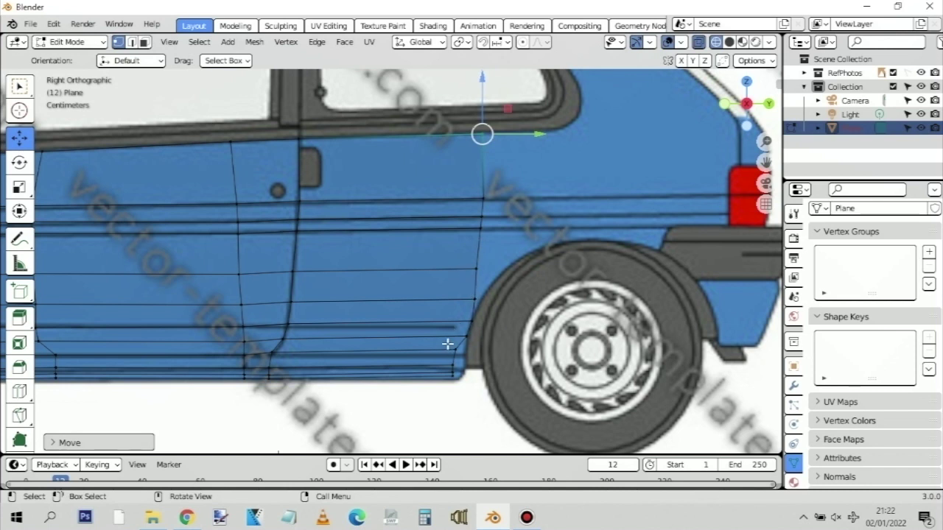
{"action": "left_click", "coordinate": [453, 366]}
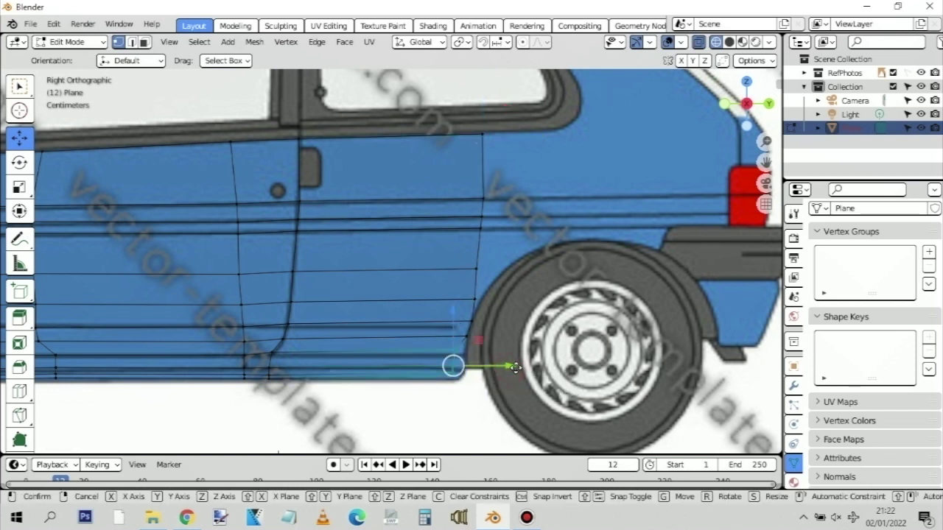
{"action": "left_click_drag", "start_coordinate": [510, 366], "coordinate": [483, 372]}
Fit the new column's lower vertices onto the wheel arch and the sill line's end
{"action": "scroll", "coordinate": [480, 364], "scroll_direction": "up", "scroll_amount": 6}
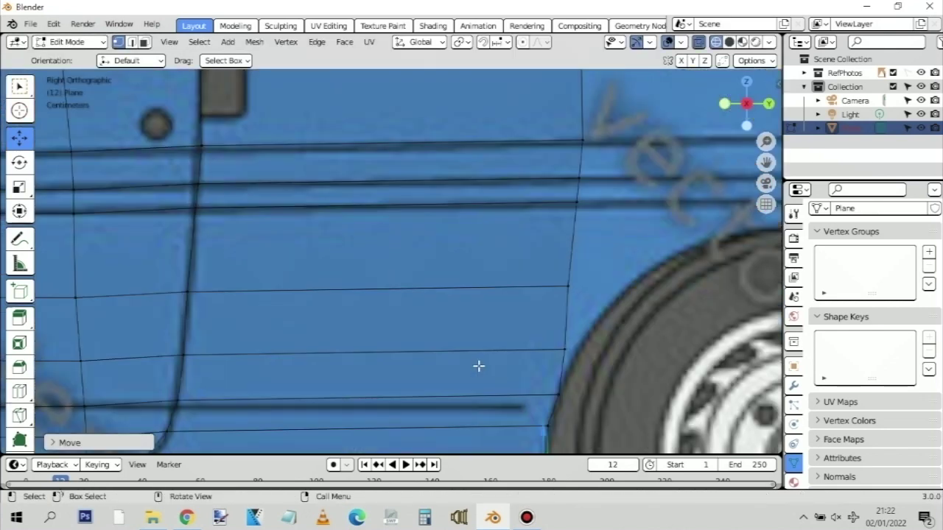
{"action": "middle_click_drag", "start_coordinate": [691, 396], "coordinate": [616, 310], "text": "shift"}
{"action": "mouse_move", "coordinate": [613, 310]}
{"action": "left_mouse_down"}
{"action": "mouse_move", "coordinate": [565, 333]}
{"action": "mouse_move", "coordinate": [619, 324]}
{"action": "left_mouse_up"}
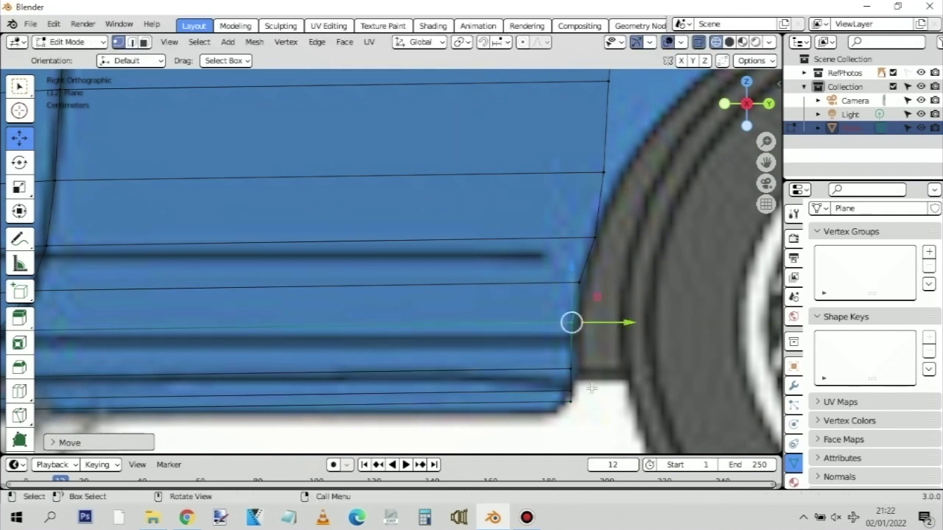
{"action": "mouse_move", "coordinate": [572, 400]}
{"action": "left_mouse_down"}
{"action": "mouse_move", "coordinate": [554, 412]}
{"action": "mouse_move", "coordinate": [568, 400]}
{"action": "mouse_move", "coordinate": [550, 411]}
{"action": "mouse_move", "coordinate": [564, 389]}
{"action": "mouse_move", "coordinate": [556, 392]}
{"action": "left_mouse_up"}
{"action": "left_click", "coordinate": [574, 383]}
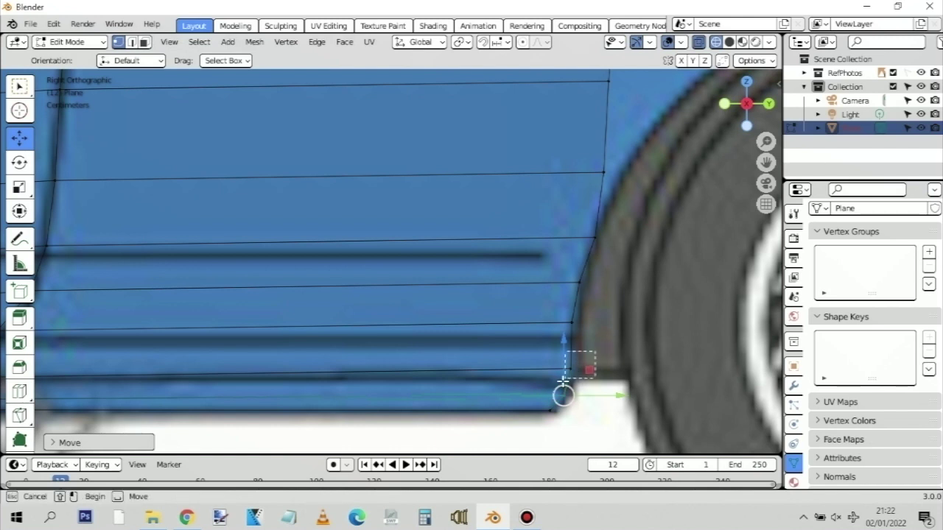
{"action": "left_click", "coordinate": [571, 368]}
{"action": "left_click_drag", "start_coordinate": [621, 368], "coordinate": [615, 372]}
Place the column's upper vertices on the wheel arch curve and the door's rear line
{"action": "scroll", "coordinate": [623, 228], "scroll_direction": "up", "scroll_amount": 3}
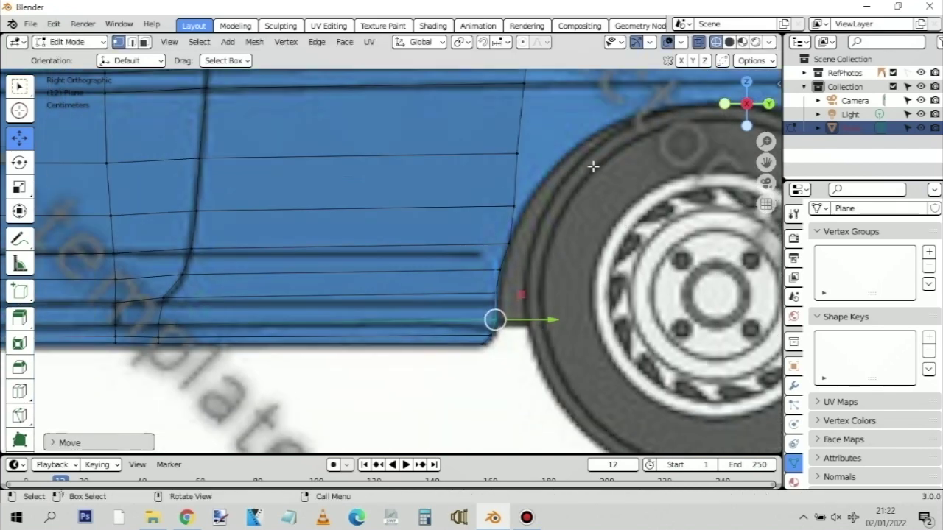
{"action": "scroll", "coordinate": [582, 154], "scroll_direction": "down", "scroll_amount": 2}
{"action": "middle_click_drag", "start_coordinate": [571, 116], "coordinate": [457, 270], "text": "shift"}
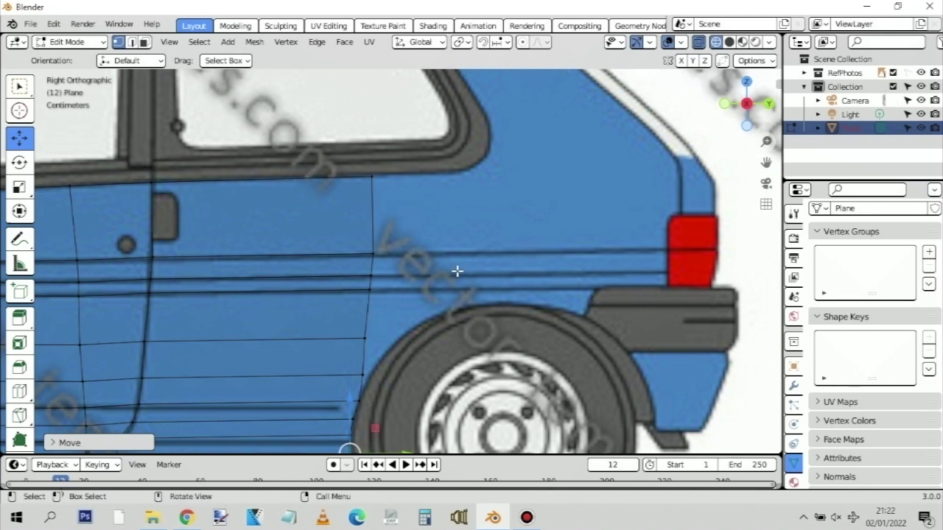
{"action": "left_click", "coordinate": [362, 377]}
{"action": "left_click_drag", "start_coordinate": [388, 376], "coordinate": [402, 351]}
{"action": "left_click_drag", "start_coordinate": [345, 344], "coordinate": [410, 332]}
{"action": "left_click_drag", "start_coordinate": [396, 279], "coordinate": [359, 287]}
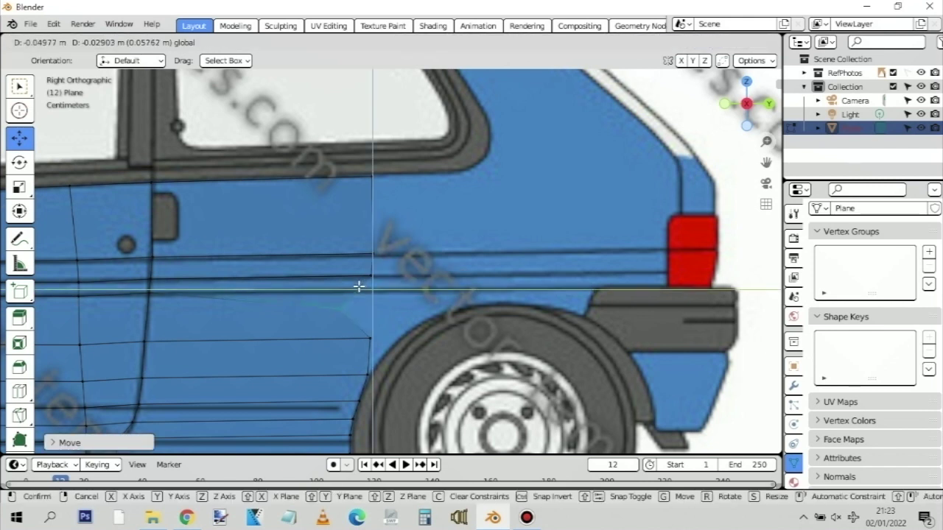
{"action": "right_click", "coordinate": [359, 287]}
{"action": "left_click", "coordinate": [357, 262]}
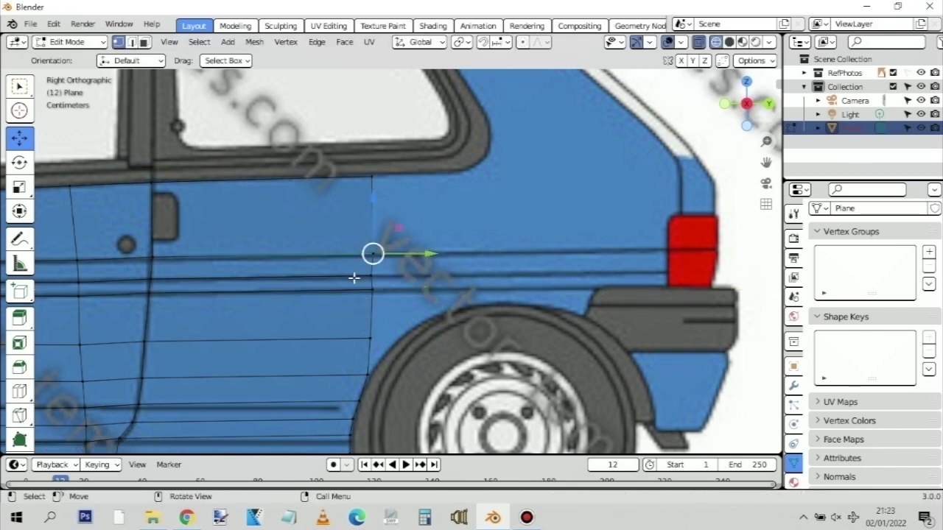
{"action": "left_click_drag", "start_coordinate": [354, 280], "coordinate": [423, 274]}
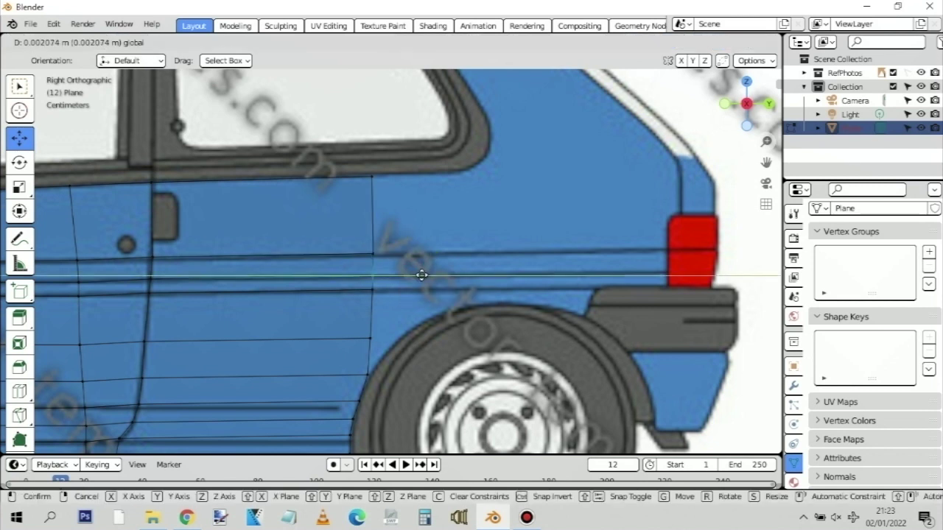
{"action": "left_click_drag", "start_coordinate": [422, 275], "coordinate": [422, 275]}
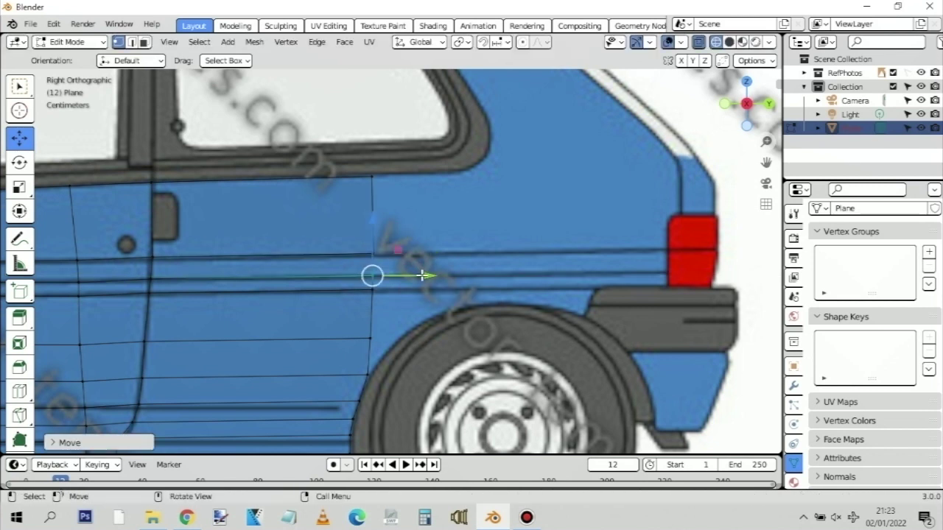
{"action": "scroll", "coordinate": [507, 272], "scroll_direction": "down", "scroll_amount": 2}
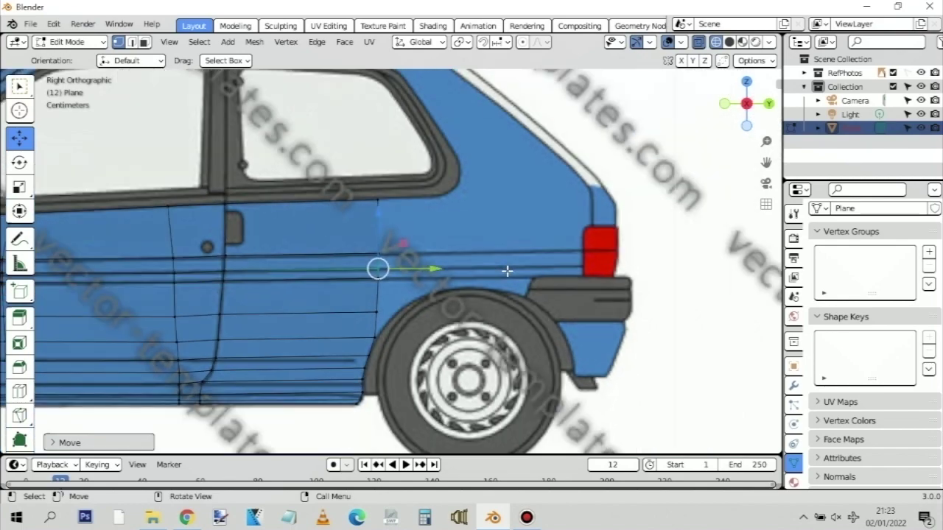
{"action": "scroll", "coordinate": [443, 247], "scroll_direction": "down", "scroll_amount": 1}
Show the mesh in solid shading and inspect it from perspective and top views
{"action": "middle_click_drag", "start_coordinate": [280, 241], "coordinate": [374, 313]}
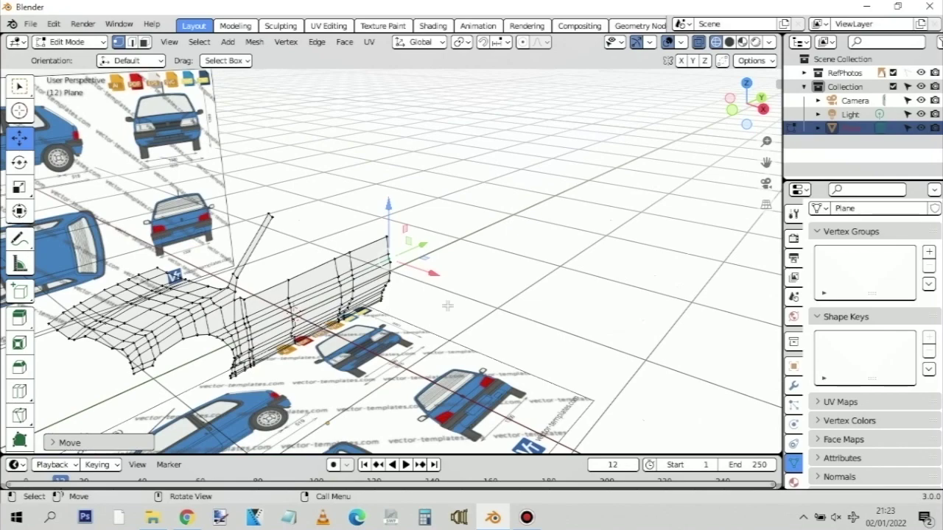
{"action": "middle_click_drag", "start_coordinate": [447, 305], "coordinate": [723, 26]}
{"action": "left_click", "coordinate": [730, 42]}
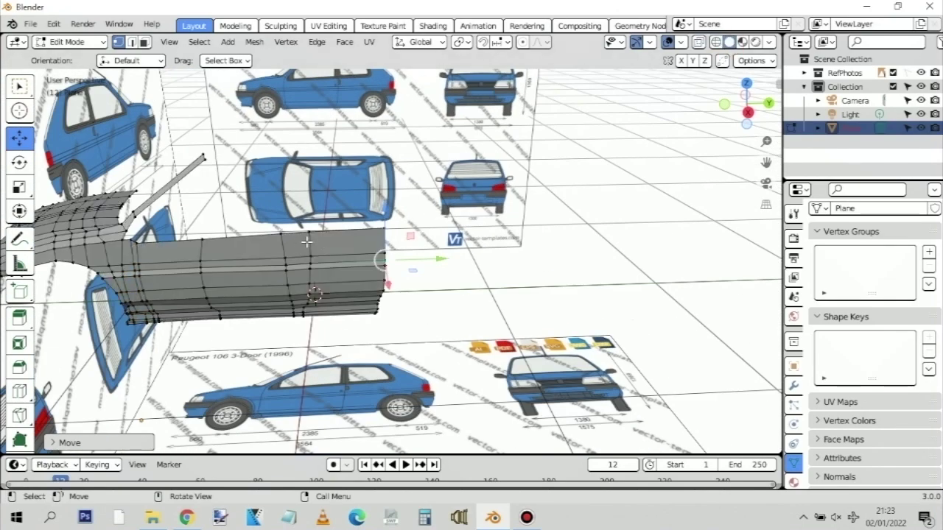
{"action": "middle_click_drag", "start_coordinate": [306, 242], "coordinate": [376, 277]}
{"action": "key", "text": "KP_7"}
{"action": "scroll", "coordinate": [391, 254], "scroll_direction": "up", "scroll_amount": 8}
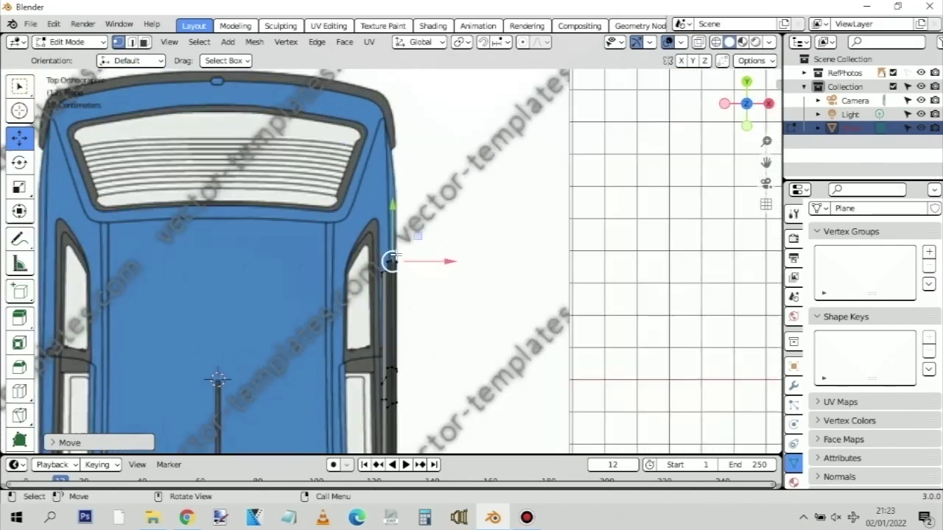
{"action": "scroll", "coordinate": [396, 254], "scroll_direction": "down", "scroll_amount": 4}
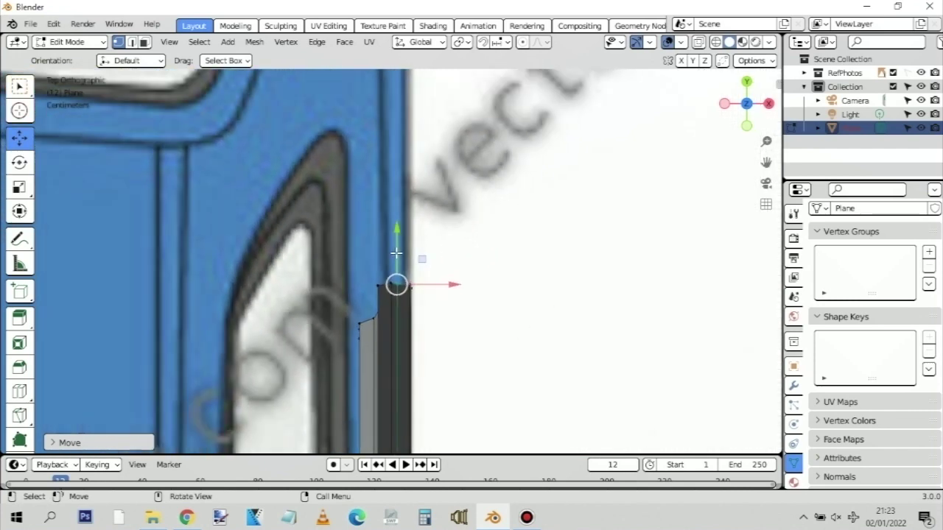
{"action": "scroll", "coordinate": [415, 248], "scroll_direction": "up", "scroll_amount": 2}
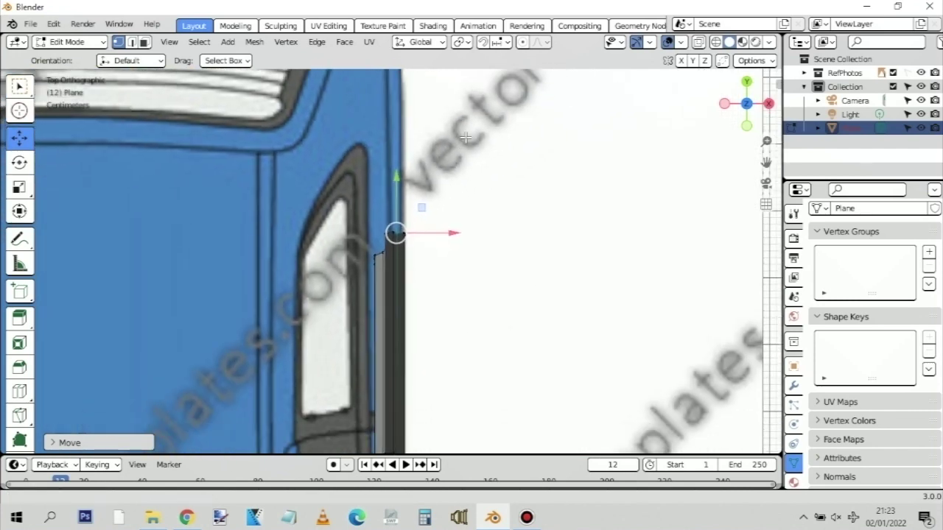
{"action": "middle_click_drag", "start_coordinate": [415, 248], "coordinate": [486, 189], "text": "shift"}
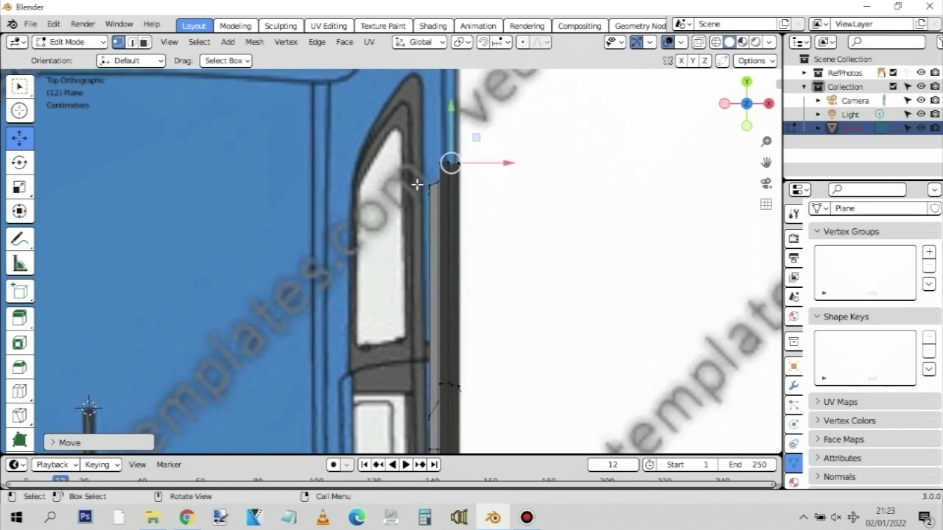
{"action": "scroll", "coordinate": [417, 185], "scroll_direction": "down", "scroll_amount": 4}
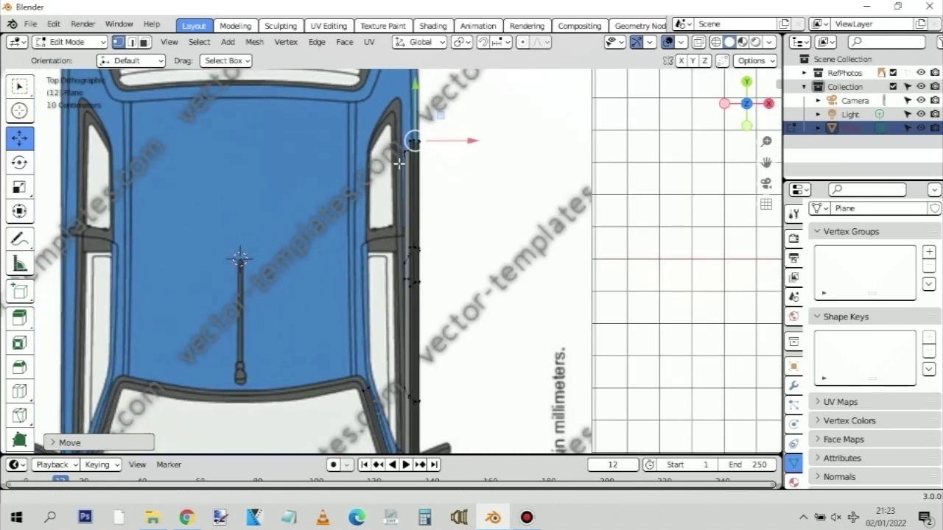
{"action": "scroll", "coordinate": [399, 163], "scroll_direction": "up", "scroll_amount": 7}
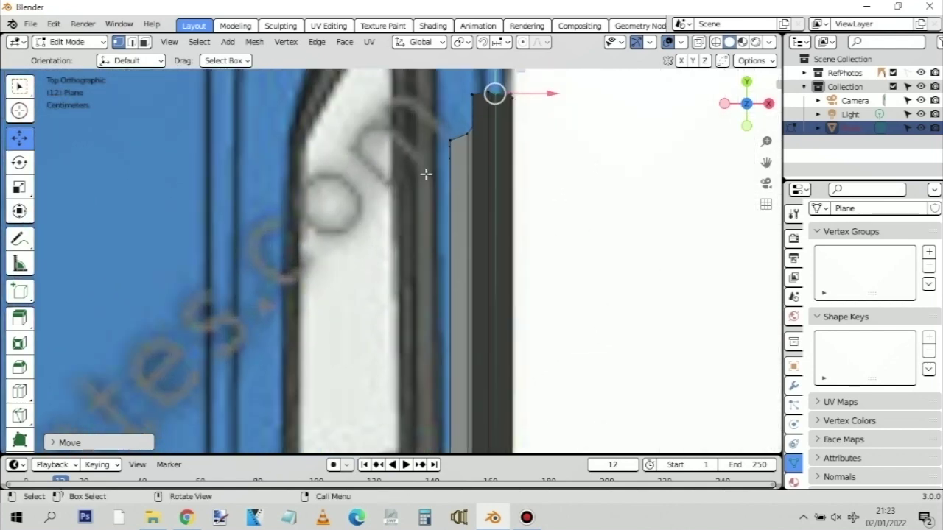
{"action": "scroll", "coordinate": [426, 174], "scroll_direction": "up", "scroll_amount": 1}
{"action": "middle_click_drag", "start_coordinate": [446, 154], "coordinate": [410, 229], "text": "shift"}
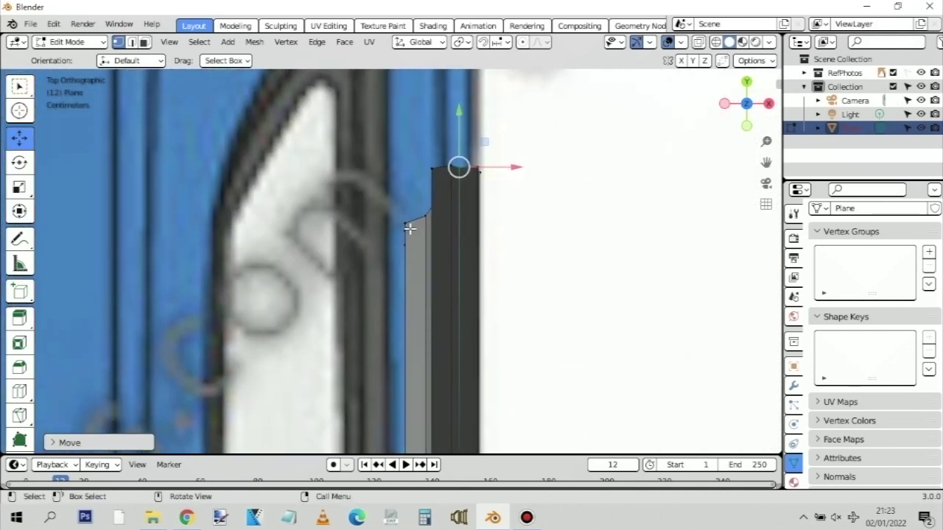
Orbit back out of the top view and frame the side view toward the car's front
{"action": "middle_click_drag", "start_coordinate": [553, 232], "coordinate": [316, 150]}
{"action": "scroll", "coordinate": [367, 183], "scroll_direction": "down", "scroll_amount": 6}
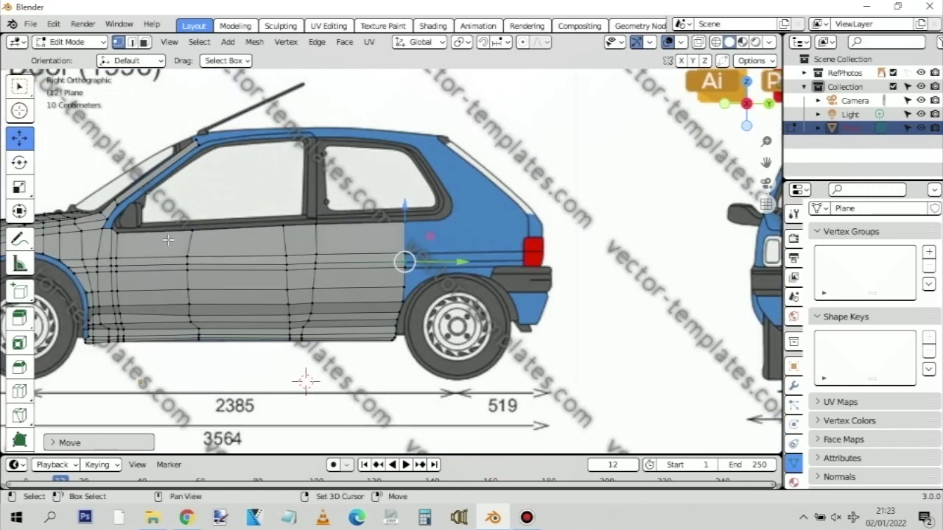
{"action": "middle_click_drag", "start_coordinate": [169, 240], "coordinate": [308, 239], "text": "shift"}
{"action": "scroll", "coordinate": [308, 239], "scroll_direction": "down", "scroll_amount": 5, "text": "ctrl"}
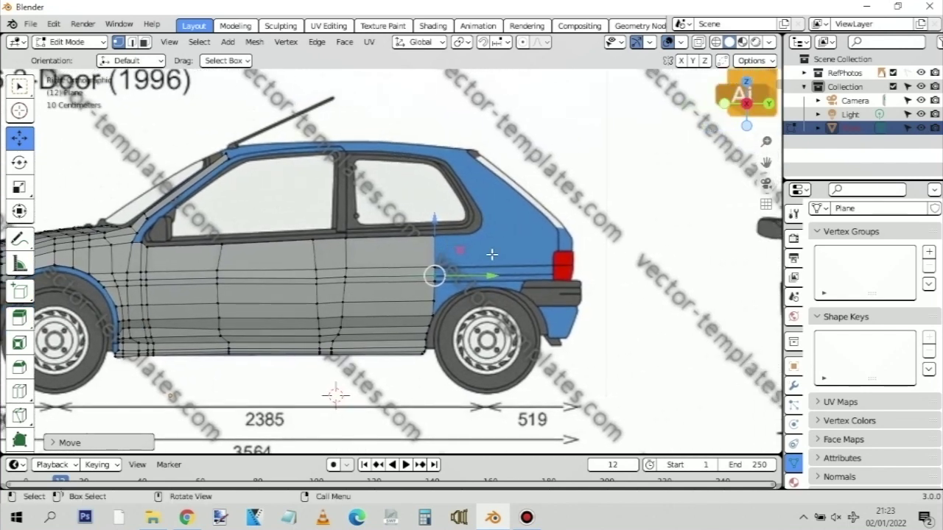
{"action": "scroll", "coordinate": [413, 254], "scroll_direction": "up", "scroll_amount": 5}
{"action": "scroll", "coordinate": [513, 251], "scroll_direction": "down", "scroll_amount": 1, "text": "ctrl"}
{"action": "scroll", "coordinate": [513, 252], "scroll_direction": "down", "scroll_amount": 4, "text": "ctrl"}
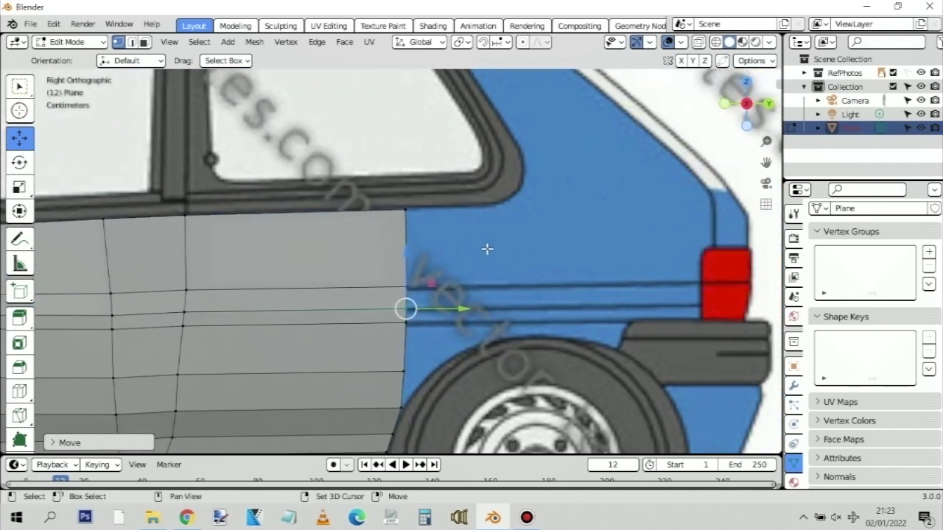
Raise the door's top corner vertex vertically to the roofline and turn on X-ray
{"action": "left_click_drag", "start_coordinate": [412, 193], "coordinate": [376, 225]}
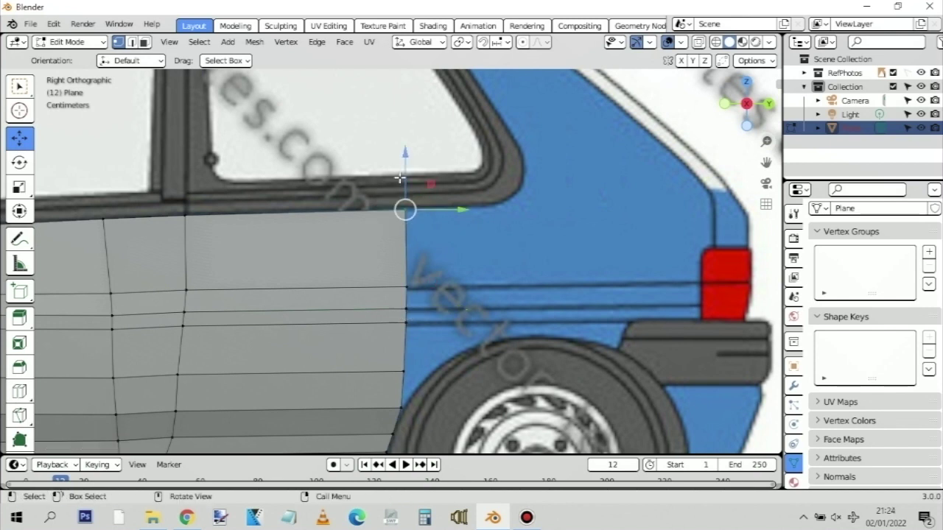
{"action": "key", "text": "g"}
{"action": "key", "text": "z"}
{"action": "left_click", "coordinate": [405, 163]}
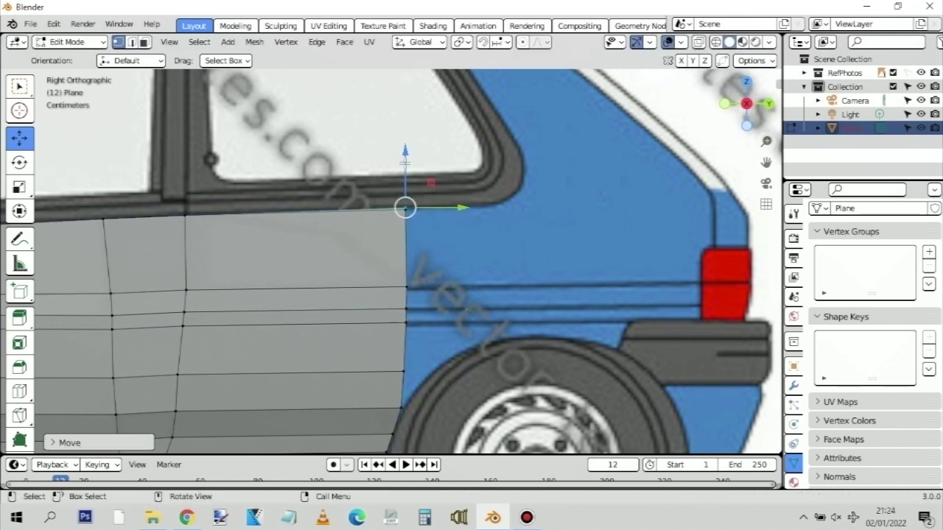
{"action": "left_click", "coordinate": [717, 42]}
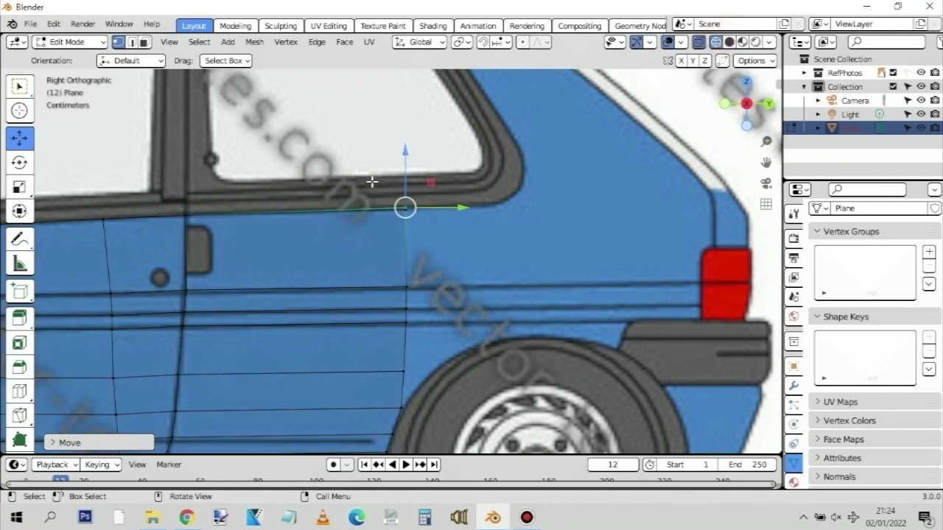
Slide the door's right vertex column toward the rear, undoing the overshooting push
{"action": "left_click_drag", "start_coordinate": [372, 203], "coordinate": [433, 417]}
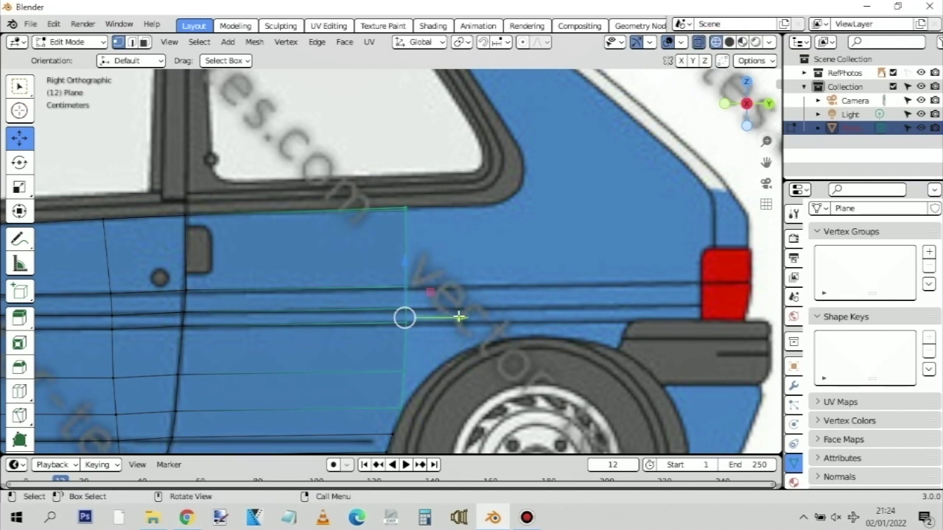
{"action": "left_click_drag", "start_coordinate": [459, 316], "coordinate": [463, 318]}
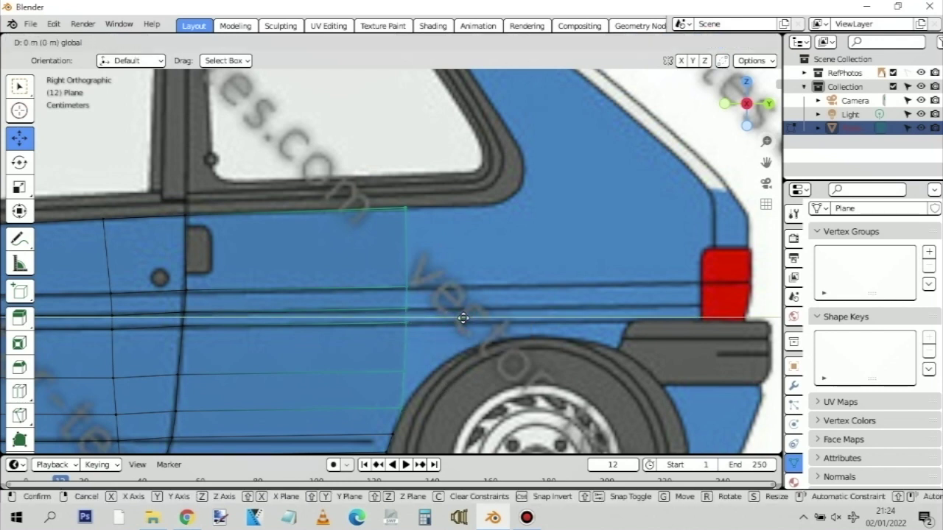
{"action": "left_click_drag", "start_coordinate": [461, 286], "coordinate": [461, 284]}
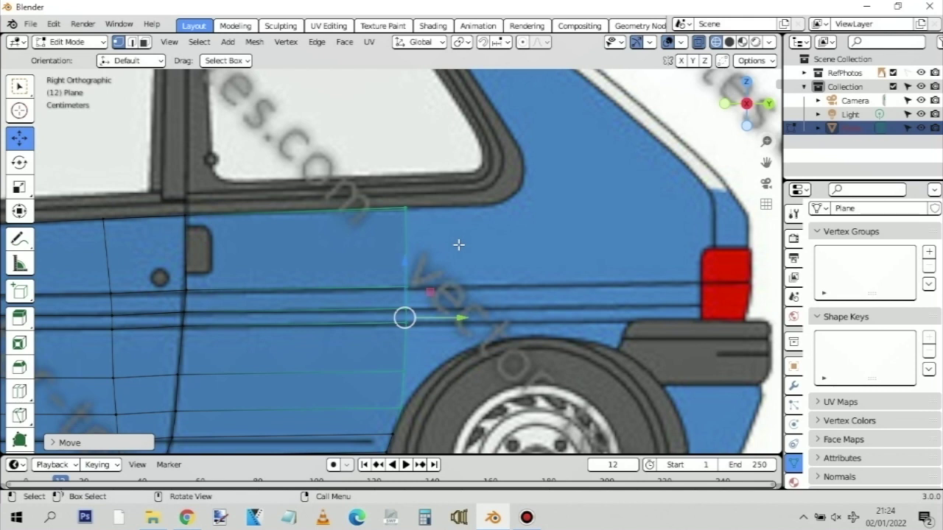
{"action": "left_click_drag", "start_coordinate": [446, 190], "coordinate": [381, 389]}
{"action": "left_click_drag", "start_coordinate": [457, 301], "coordinate": [495, 294]}
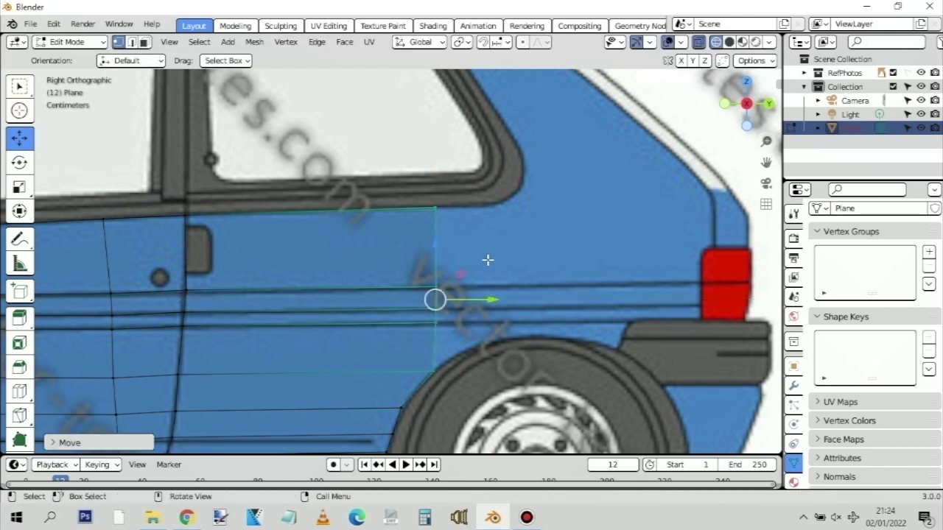
{"action": "left_click", "coordinate": [495, 201]}
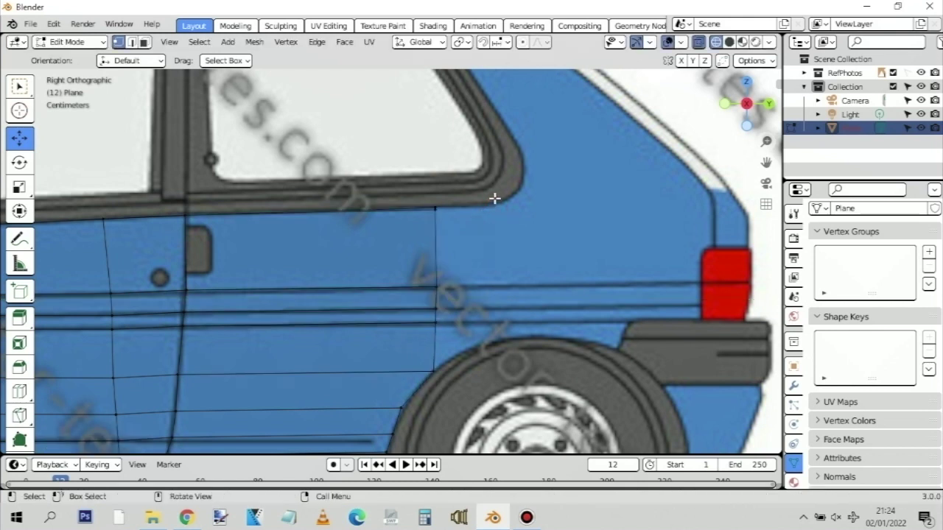
{"action": "left_click_drag", "start_coordinate": [493, 193], "coordinate": [422, 396]}
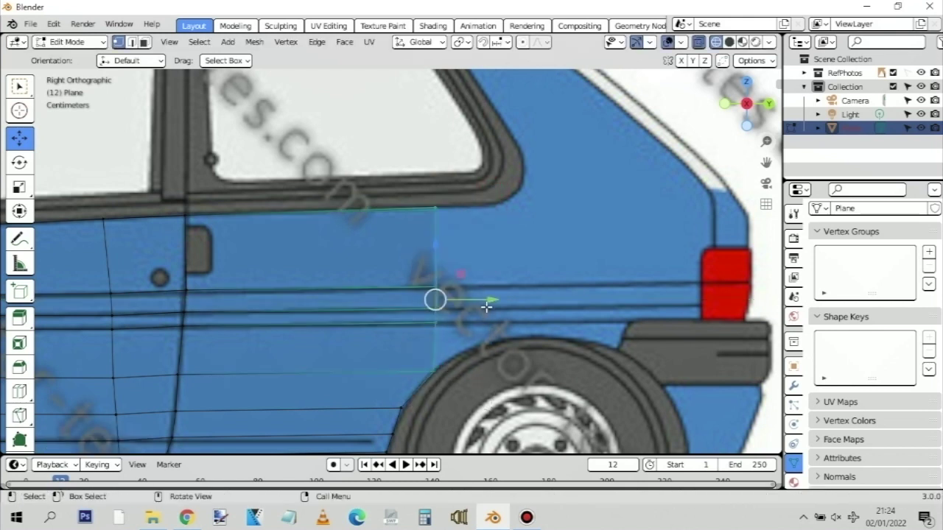
{"action": "left_click_drag", "start_coordinate": [493, 300], "coordinate": [540, 298]}
{"action": "key", "text": "ctrl+z"}
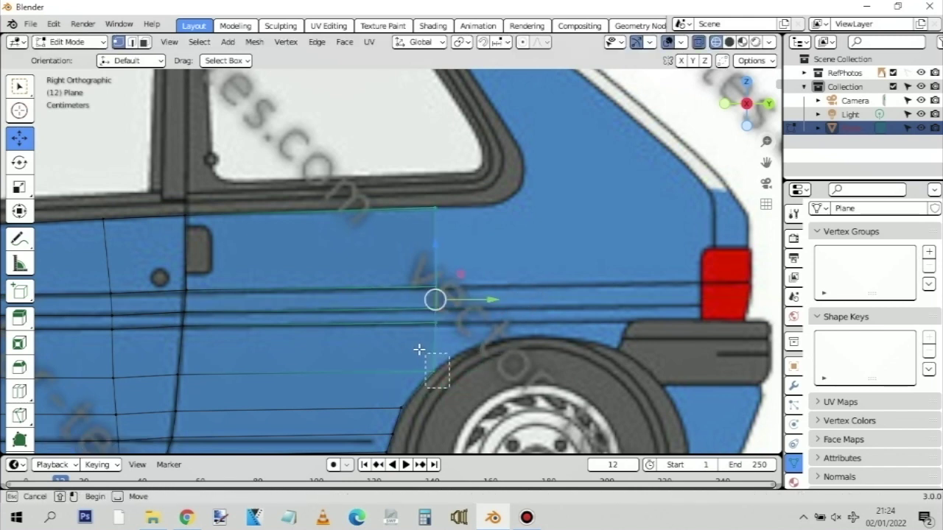
Try repositioning the right edge's vertices, then undo back to the original edge position
{"action": "left_click_drag", "start_coordinate": [418, 349], "coordinate": [419, 349], "text": "ctrl"}
{"action": "left_click_drag", "start_coordinate": [495, 280], "coordinate": [551, 286]}
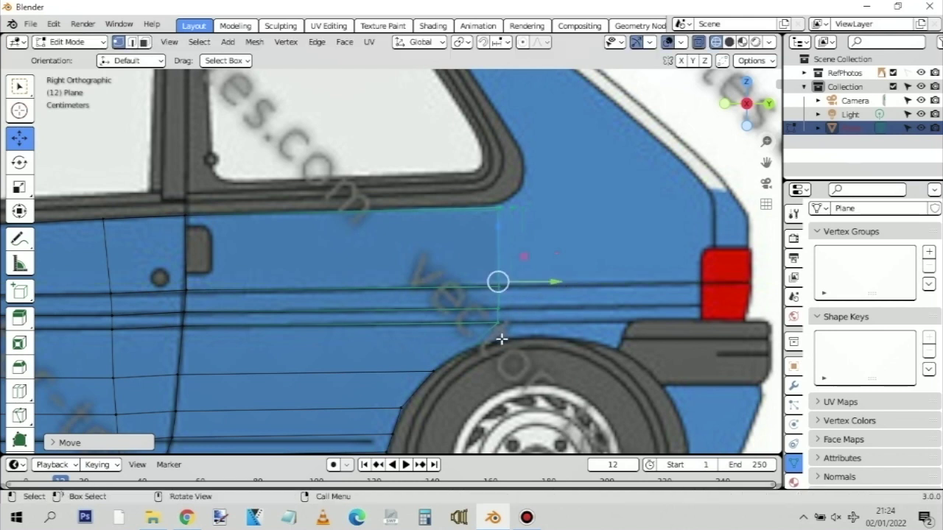
{"action": "left_click", "coordinate": [492, 319]}
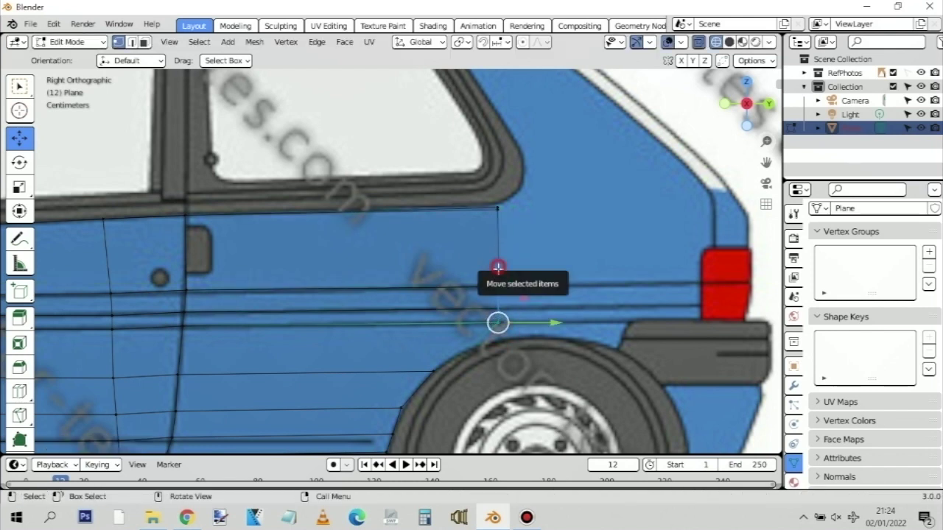
{"action": "left_click_drag", "start_coordinate": [499, 263], "coordinate": [499, 284]}
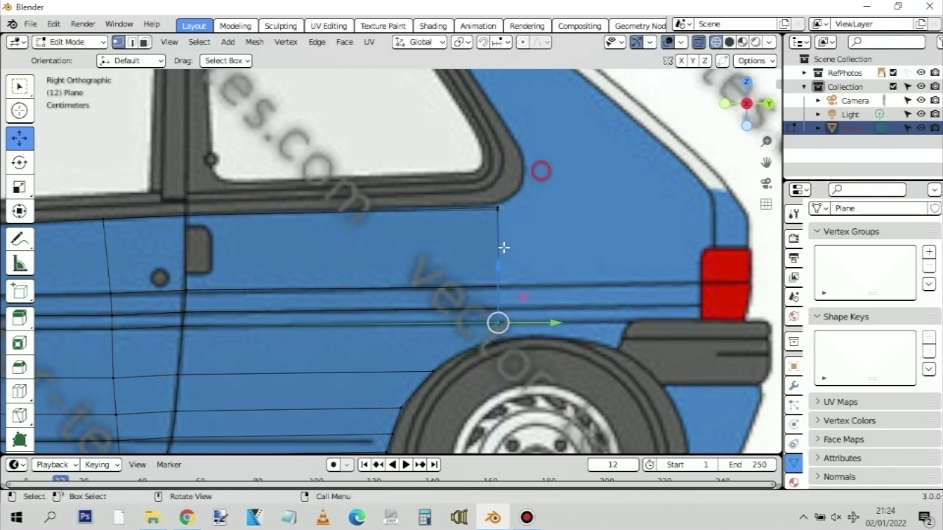
{"action": "left_click_drag", "start_coordinate": [543, 168], "coordinate": [558, 332]}
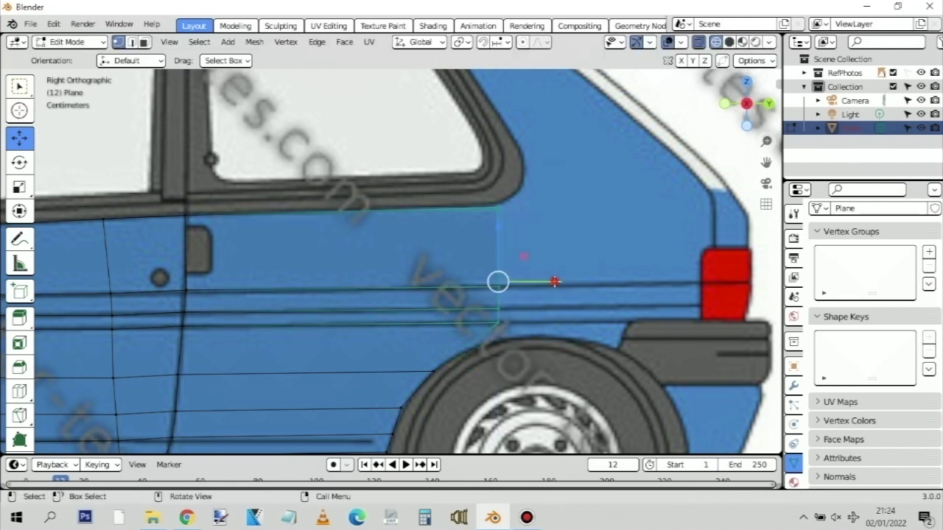
{"action": "left_click_drag", "start_coordinate": [551, 281], "coordinate": [521, 294]}
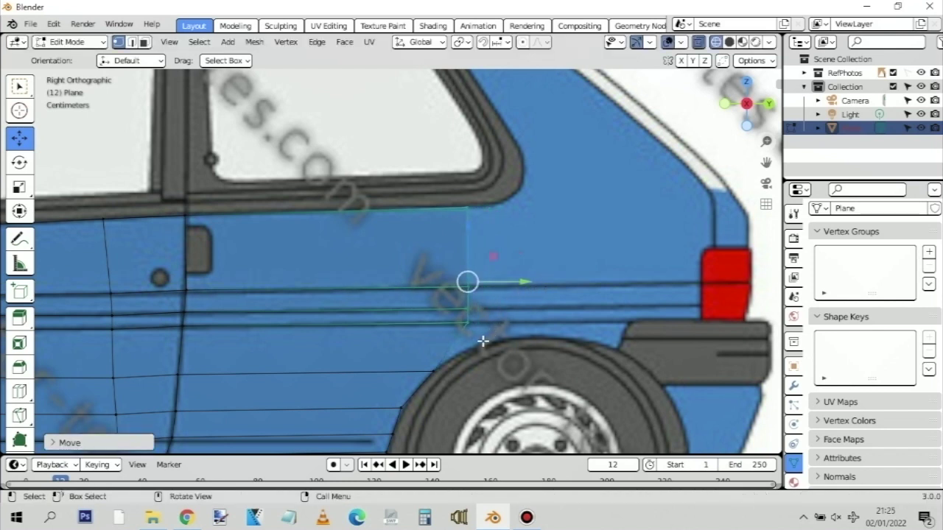
{"action": "left_click", "coordinate": [462, 295]}
{"action": "left_click_drag", "start_coordinate": [465, 271], "coordinate": [465, 302]}
{"action": "left_click_drag", "start_coordinate": [487, 185], "coordinate": [463, 336]}
{"action": "key", "text": "ctrl+z"}
{"action": "key", "text": "ctrl+z"}
{"action": "key", "text": "ctrl+z"}
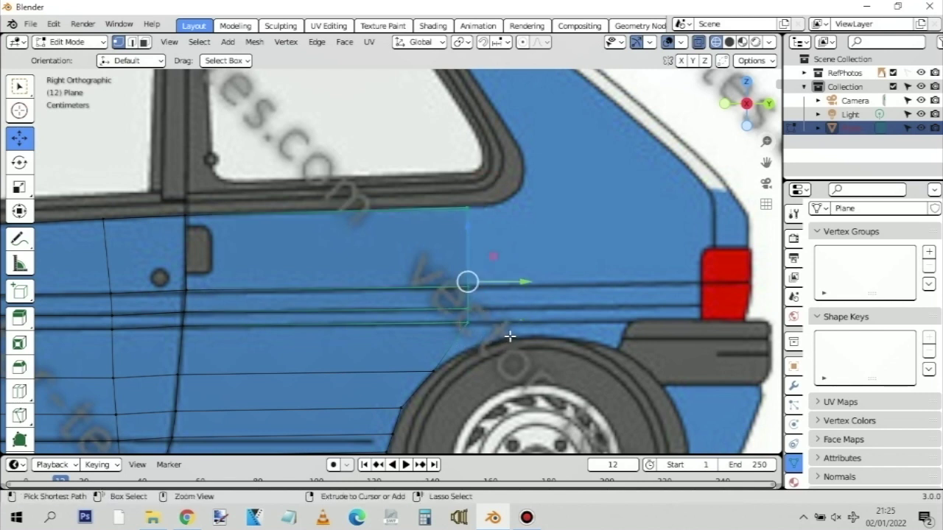
{"action": "key", "text": "ctrl+z"}
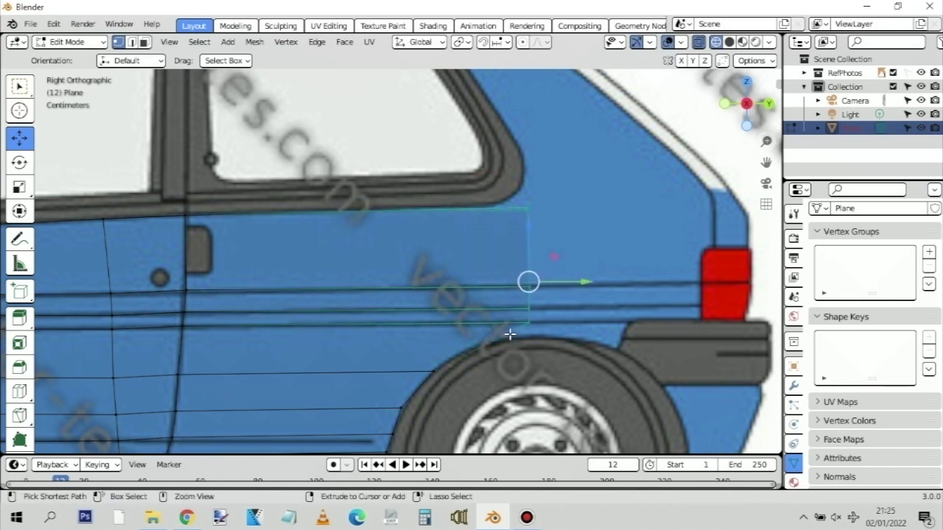
{"action": "key", "text": "ctrl+z"}
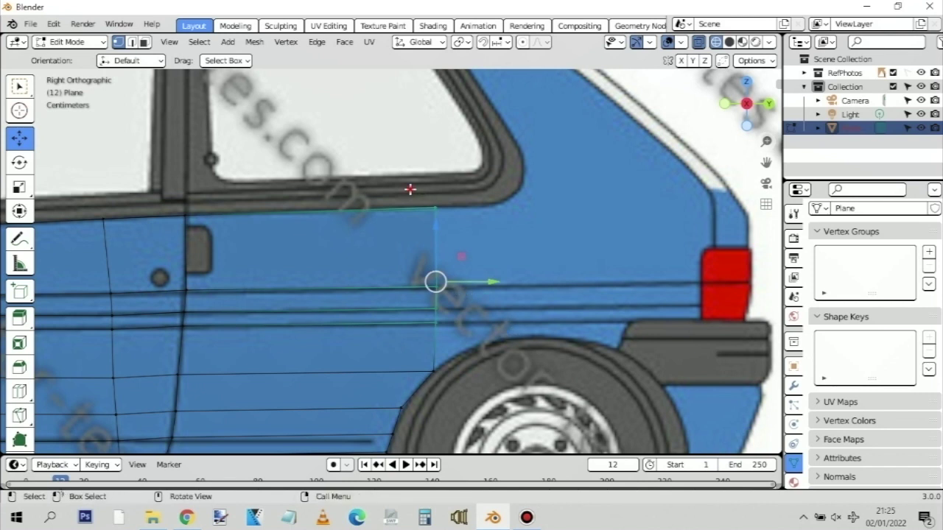
Extrude the right edge into a new face and lower its bottom vertex vertically
{"action": "left_click_drag", "start_coordinate": [410, 189], "coordinate": [467, 403]}
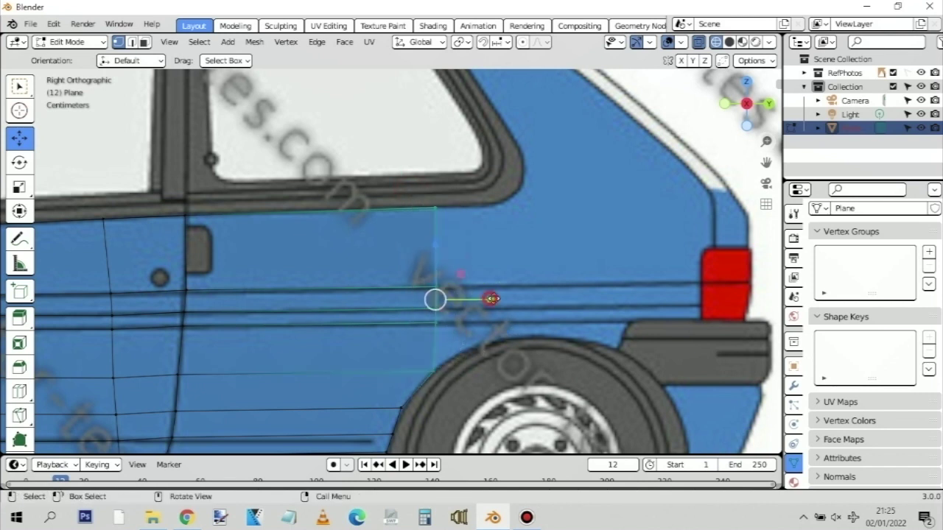
{"action": "left_click_drag", "start_coordinate": [492, 298], "coordinate": [540, 290]}
{"action": "key", "text": "ctrl+z"}
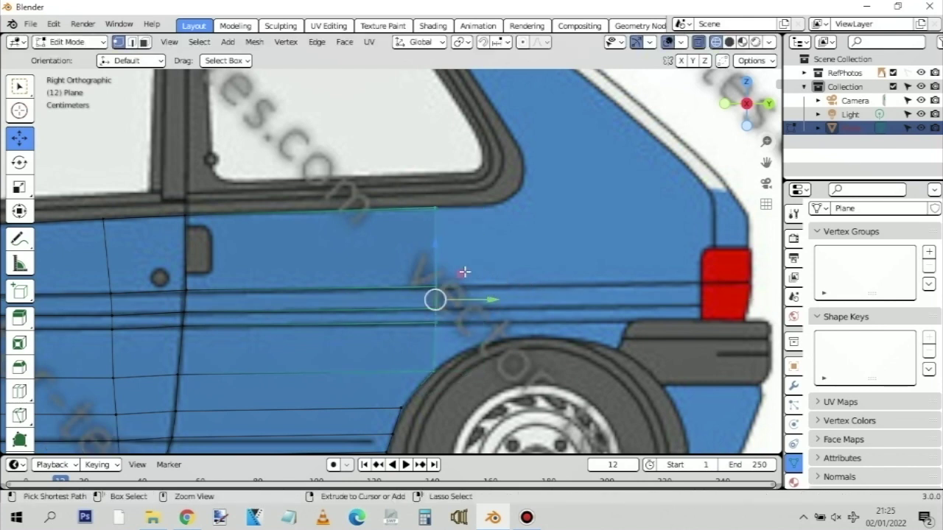
{"action": "key", "text": "e"}
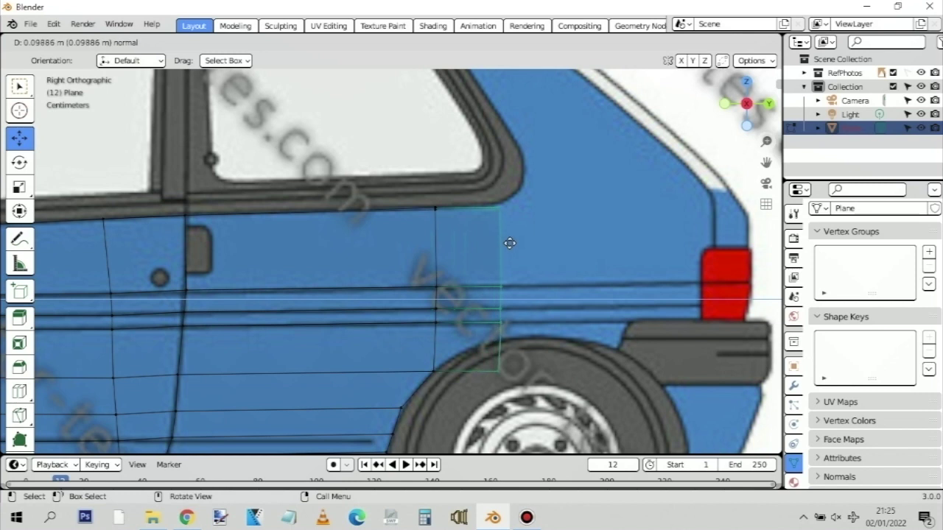
{"action": "left_click", "coordinate": [510, 243]}
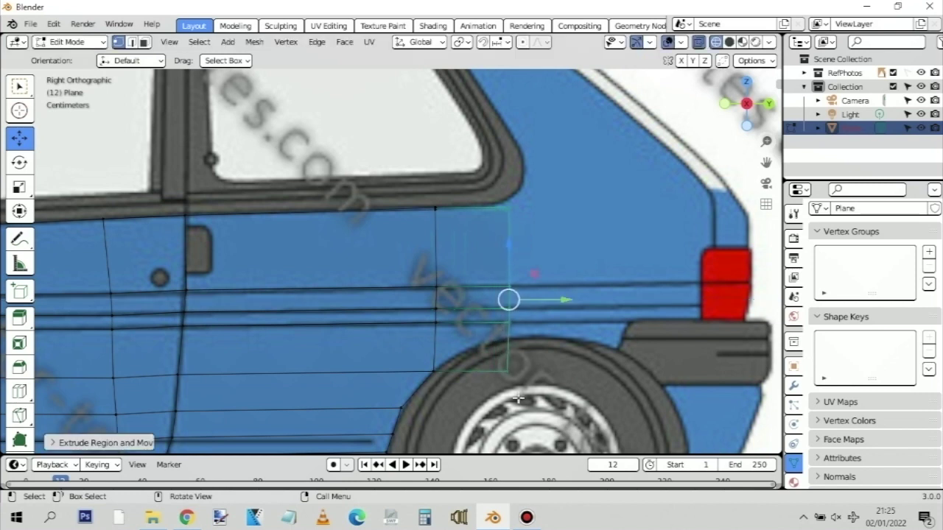
{"action": "left_click", "coordinate": [495, 350]}
{"action": "key", "text": "g"}
{"action": "key", "text": "z"}
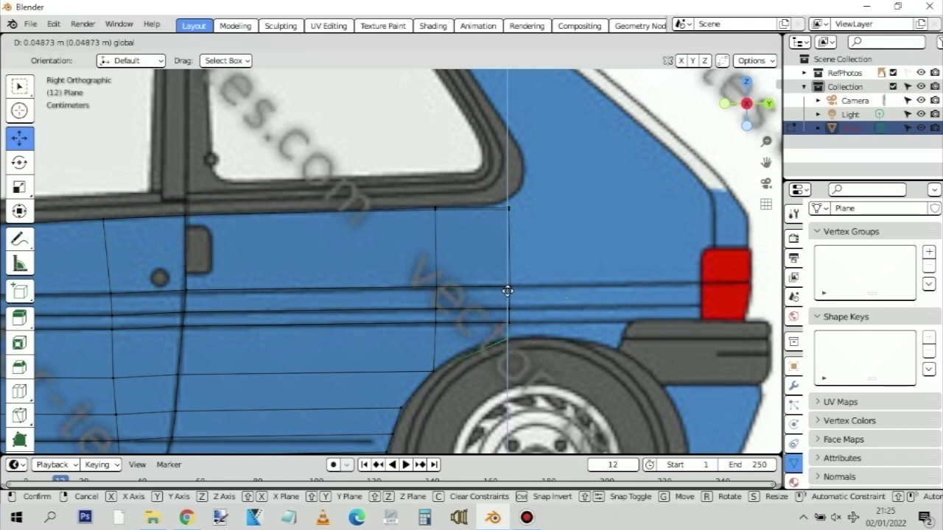
{"action": "left_click", "coordinate": [509, 291]}
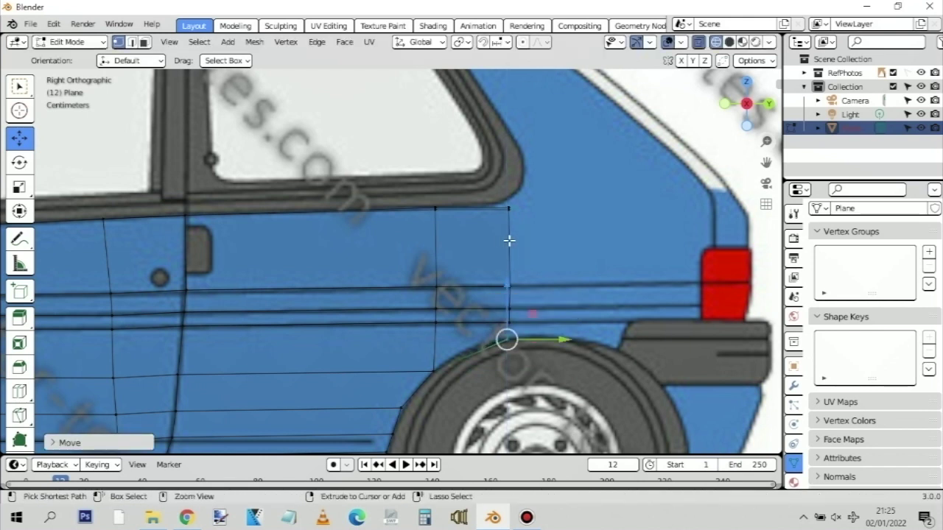
Add a vertical loop cut through the new face and fit bottom vertices onto the wheel arch
{"action": "key", "text": "ctrl+r"}
{"action": "left_click", "coordinate": [472, 233]}
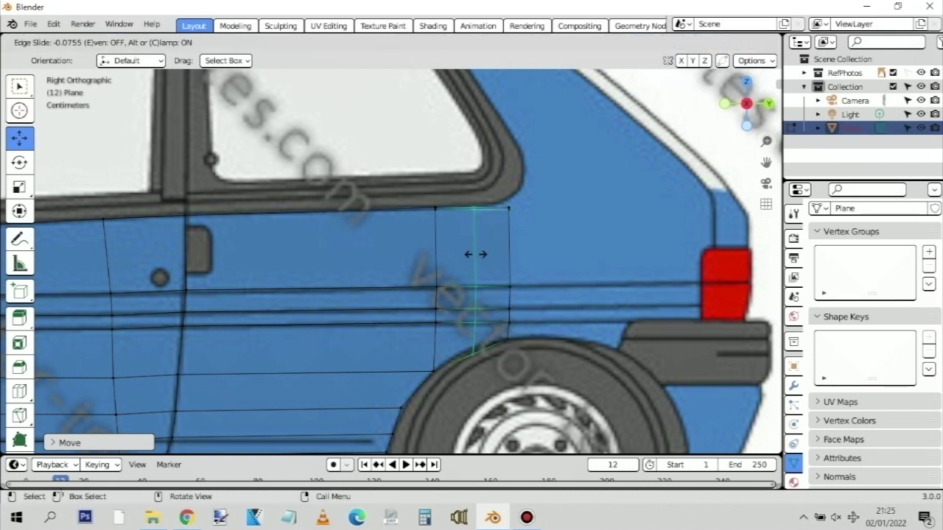
{"action": "left_click", "coordinate": [471, 251]}
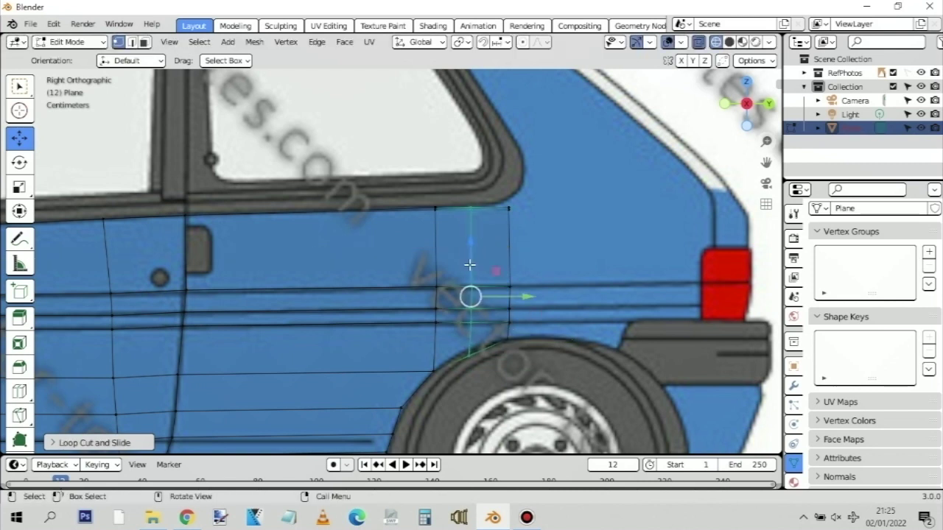
{"action": "left_click", "coordinate": [468, 347]}
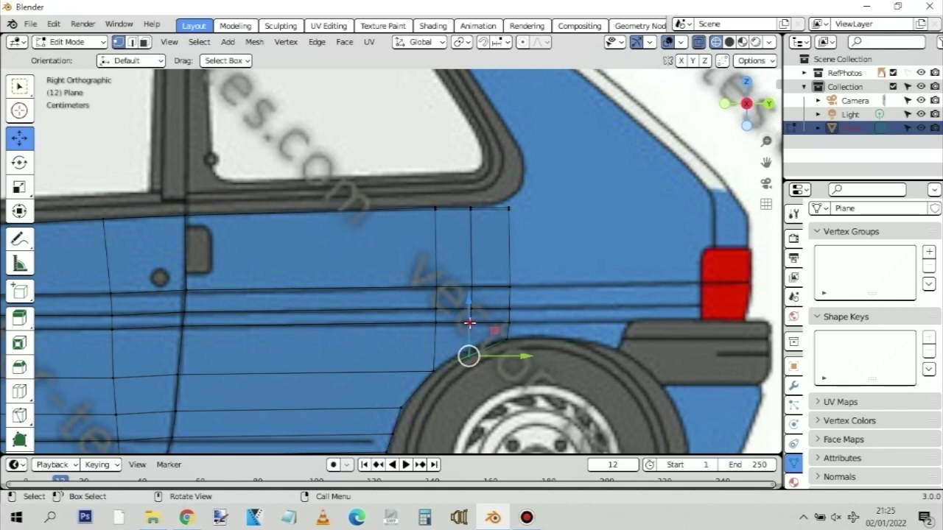
{"action": "left_click_drag", "start_coordinate": [468, 326], "coordinate": [531, 327]}
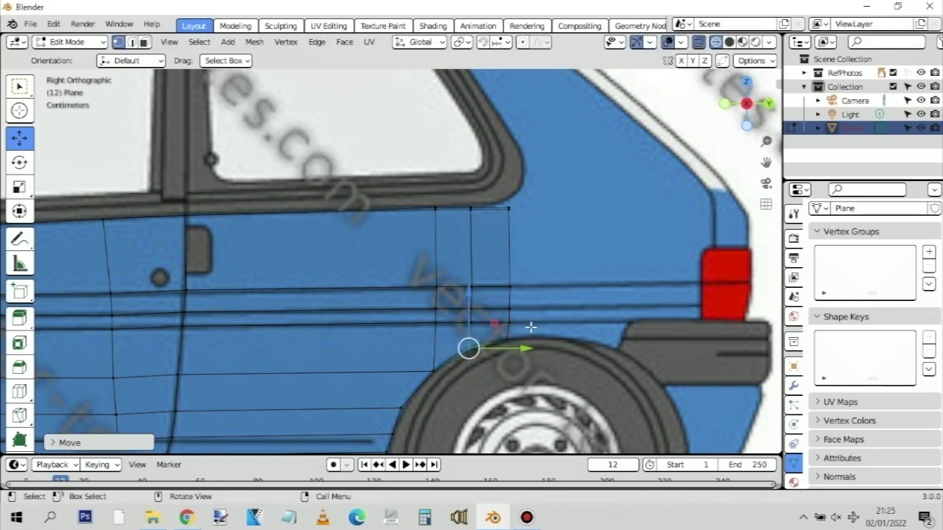
{"action": "key", "text": "ctrl+z"}
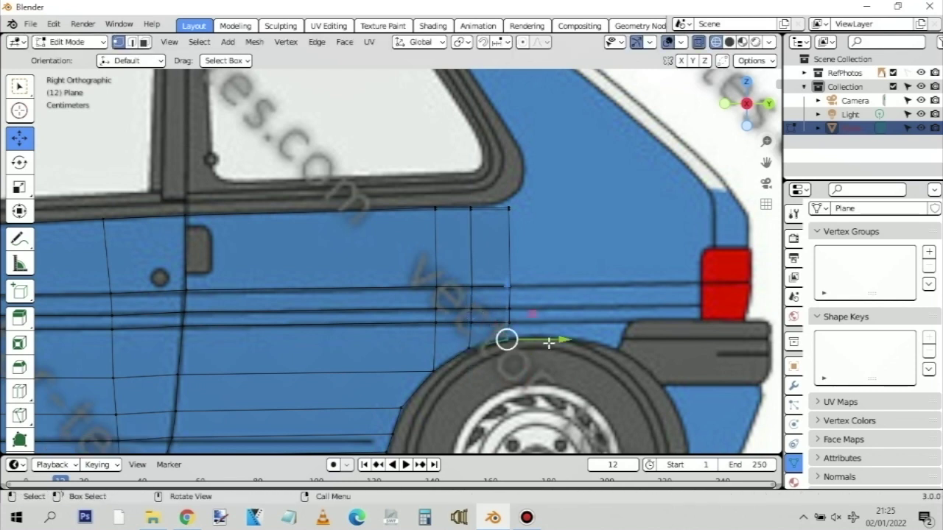
{"action": "left_click_drag", "start_coordinate": [555, 339], "coordinate": [559, 339]}
Raise the top vertex to the window's rear corner and select the mesh's rear vertical edge
{"action": "left_click", "coordinate": [508, 208]}
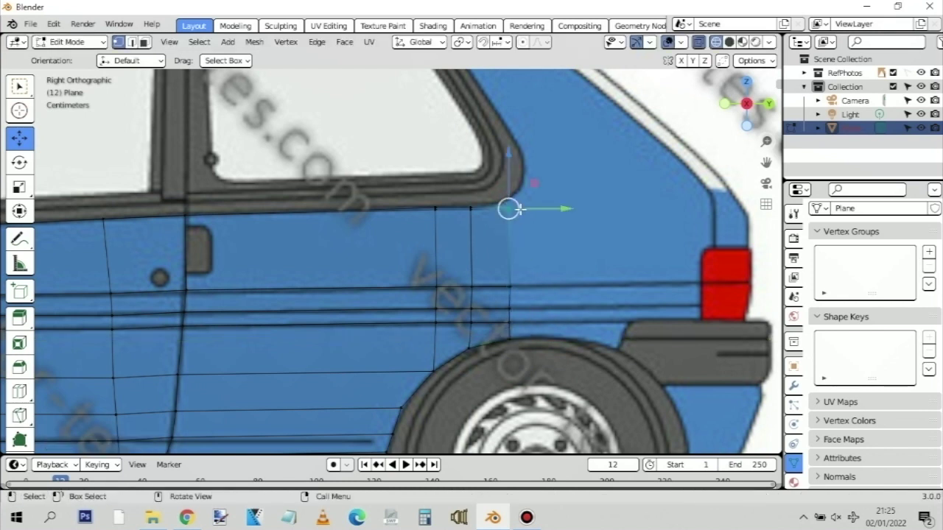
{"action": "key", "text": "g"}
{"action": "key", "text": "z"}
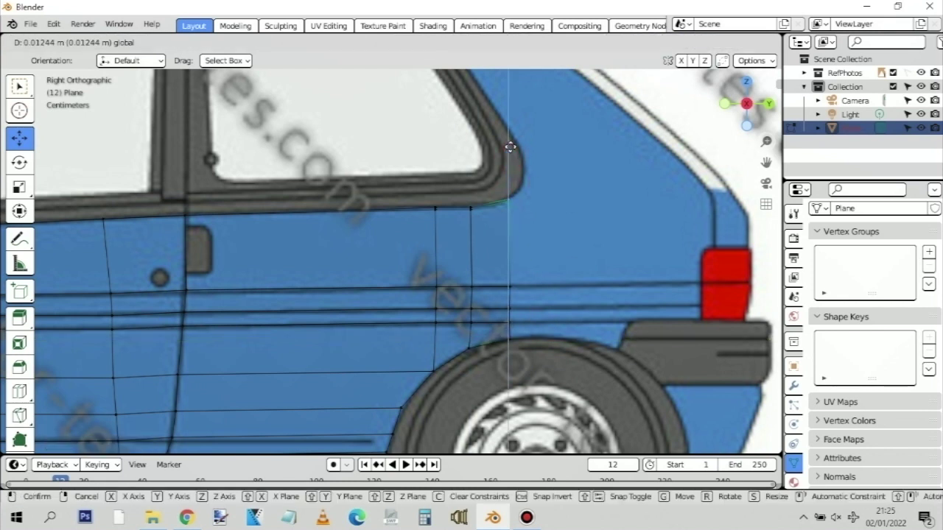
{"action": "left_click", "coordinate": [510, 147]}
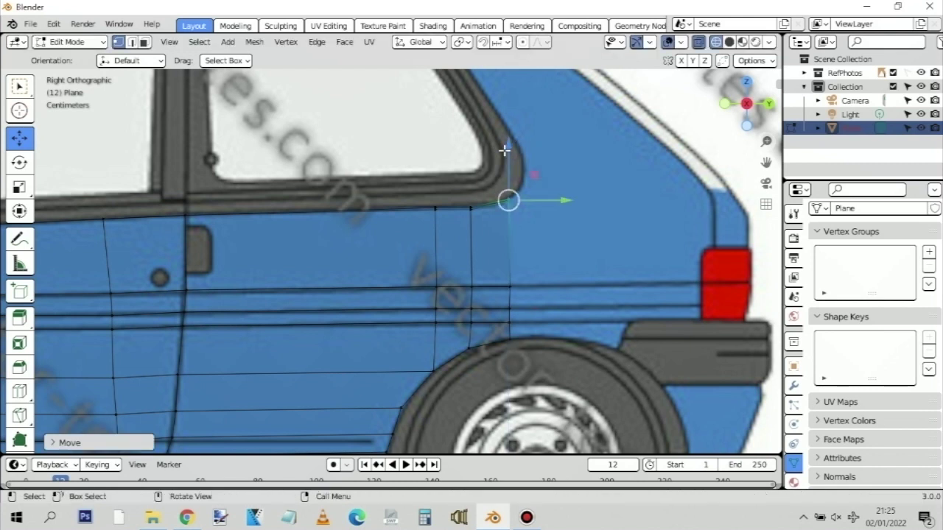
{"action": "left_click_drag", "start_coordinate": [533, 358], "coordinate": [502, 171]}
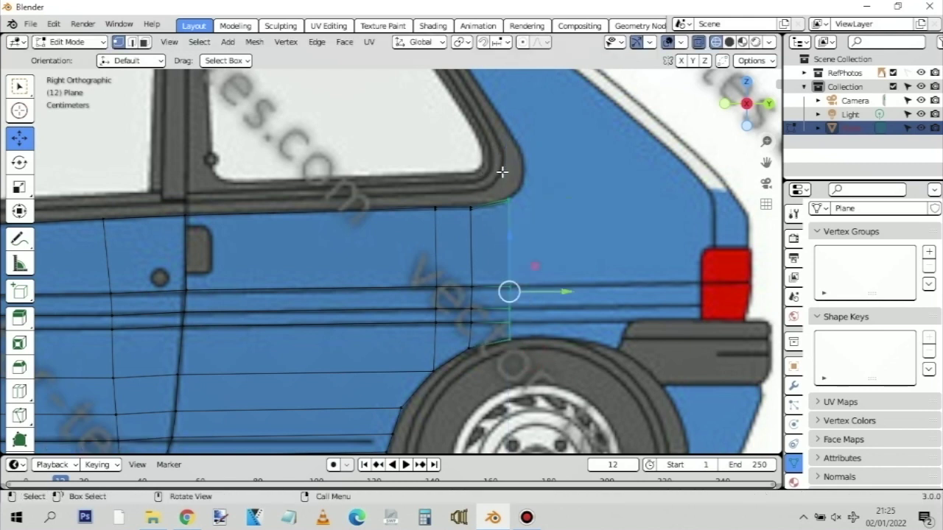
Extrude the rear edge twice into new columns and lower the bottom corner toward the wheel arch
{"action": "key", "text": "e"}
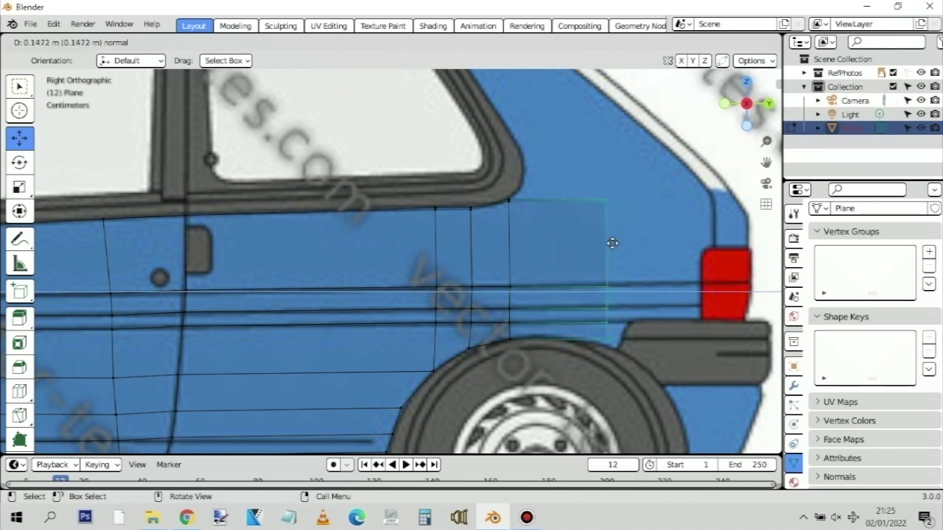
{"action": "left_click", "coordinate": [610, 243]}
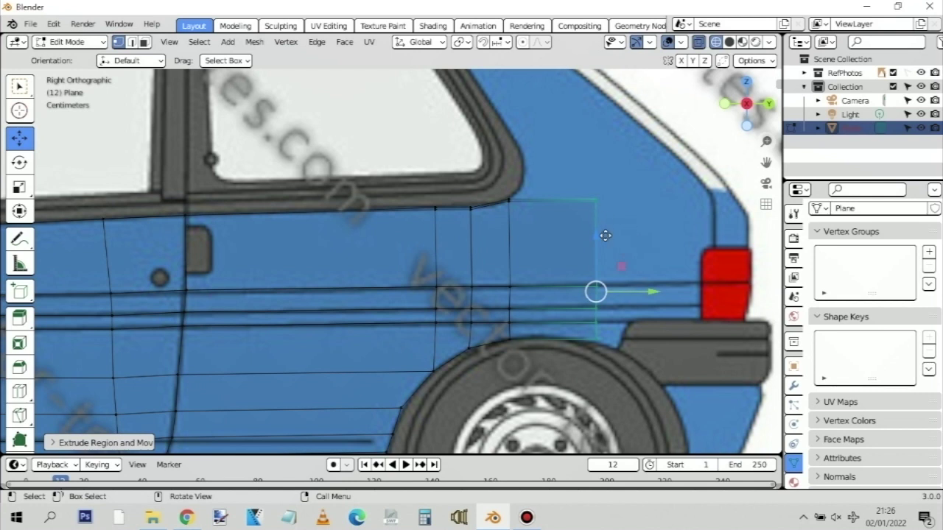
{"action": "key", "text": "e"}
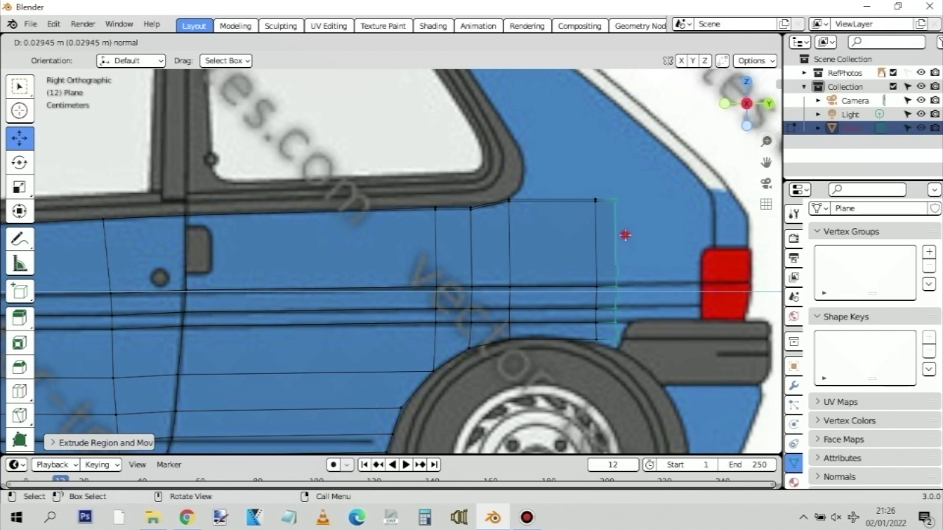
{"action": "left_click", "coordinate": [625, 235]}
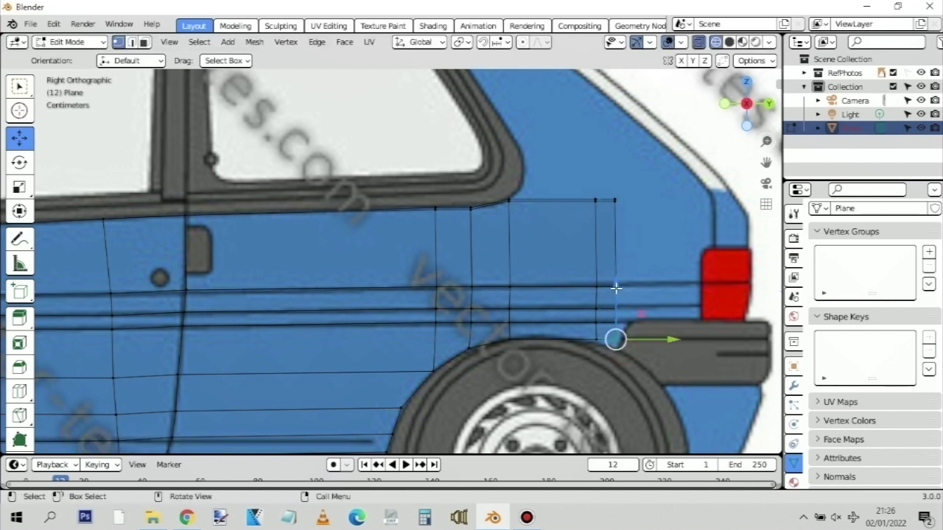
{"action": "left_click_drag", "start_coordinate": [614, 280], "coordinate": [689, 277]}
{"action": "left_click", "coordinate": [651, 311]}
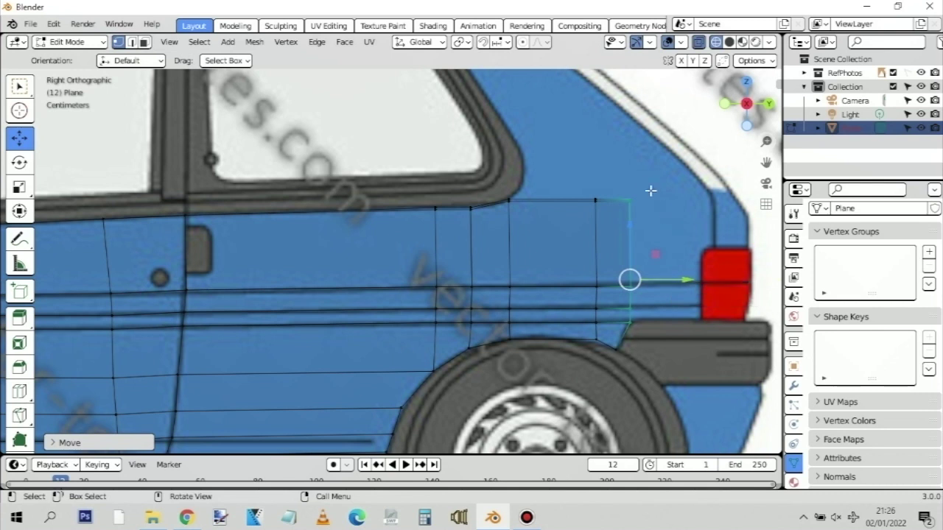
Extrude the selected rear edge out to the red tail light's front edge
{"action": "left_click_drag", "start_coordinate": [623, 184], "coordinate": [661, 341]}
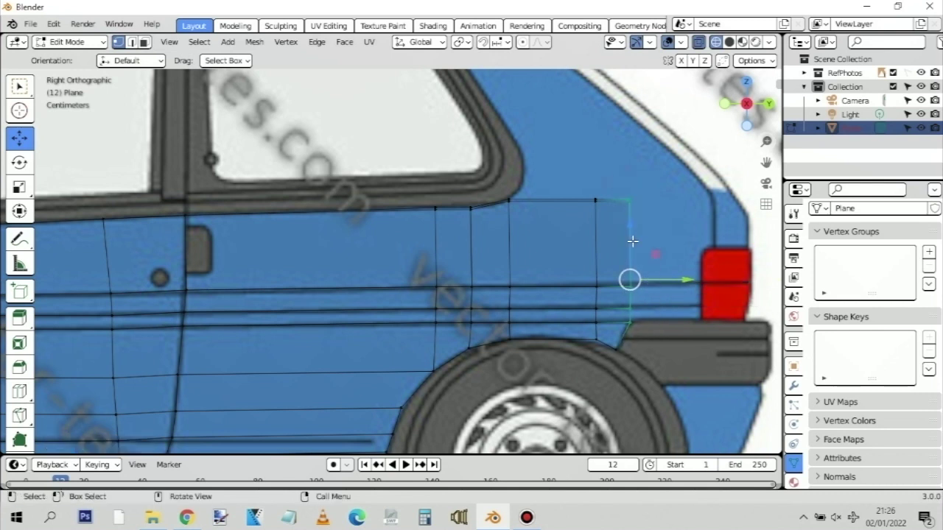
{"action": "key", "text": "g"}
{"action": "key", "text": "y"}
{"action": "key", "text": "e"}
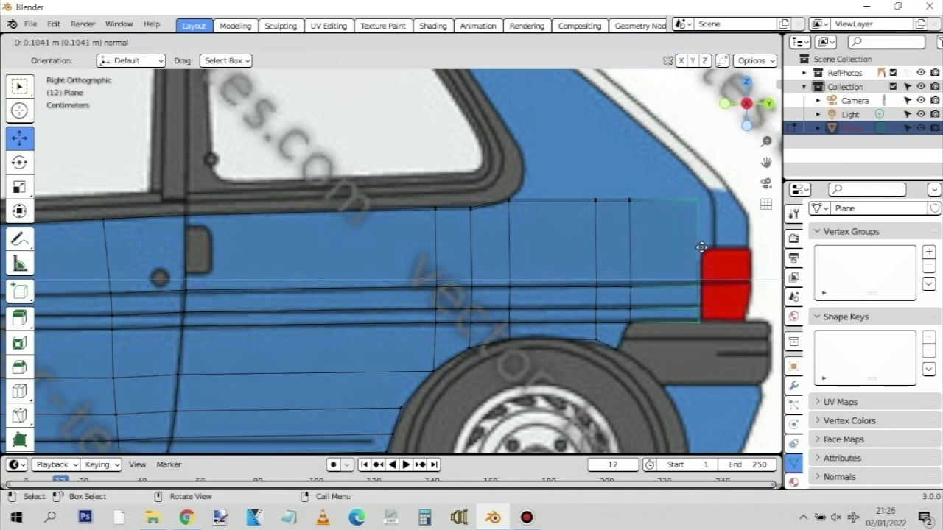
{"action": "left_click", "coordinate": [702, 247]}
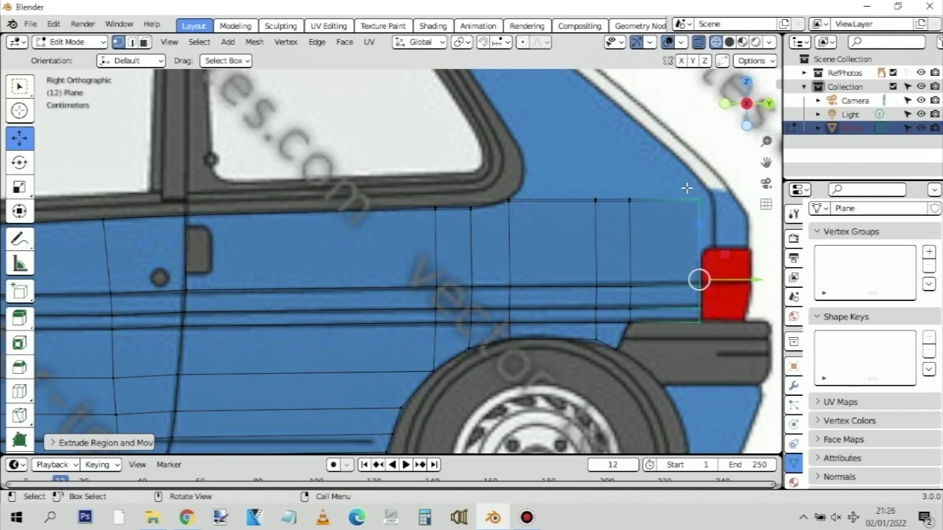
Orbit the view in perspective with solid shading to look over the mesh from above
{"action": "scroll", "coordinate": [582, 198], "scroll_direction": "down", "scroll_amount": 6}
{"action": "middle_click_drag", "start_coordinate": [467, 208], "coordinate": [520, 248]}
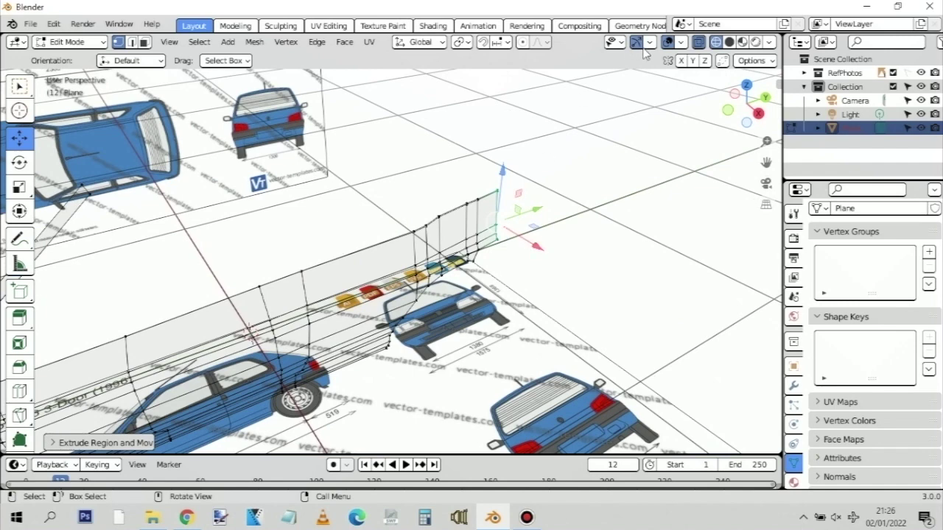
{"action": "left_click", "coordinate": [729, 42]}
{"action": "mouse_move", "coordinate": [519, 243]}
{"action": "middle_mouse_down"}
{"action": "mouse_move", "coordinate": [368, 239]}
{"action": "mouse_move", "coordinate": [362, 222]}
{"action": "mouse_move", "coordinate": [450, 304]}
{"action": "middle_mouse_up"}
In top view, slide the strip's rear part sideways toward the roof outline and enable X-ray
{"action": "key", "text": "KP_7"}
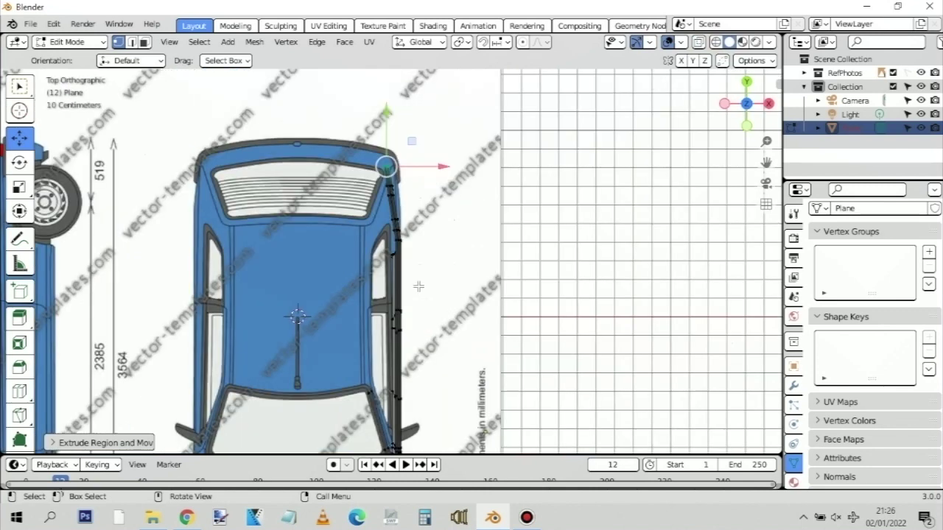
{"action": "scroll", "coordinate": [412, 192], "scroll_direction": "up", "scroll_amount": 5}
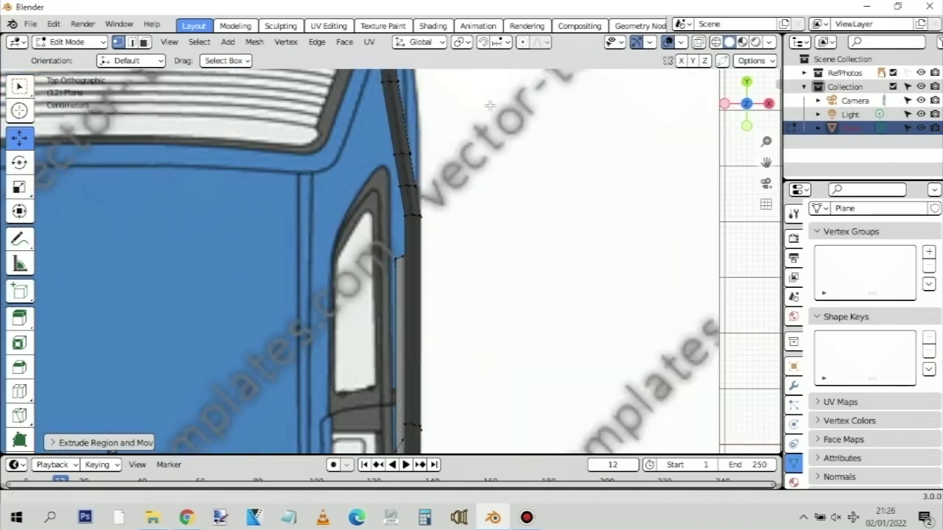
{"action": "scroll", "coordinate": [480, 215], "scroll_direction": "up", "scroll_amount": 2}
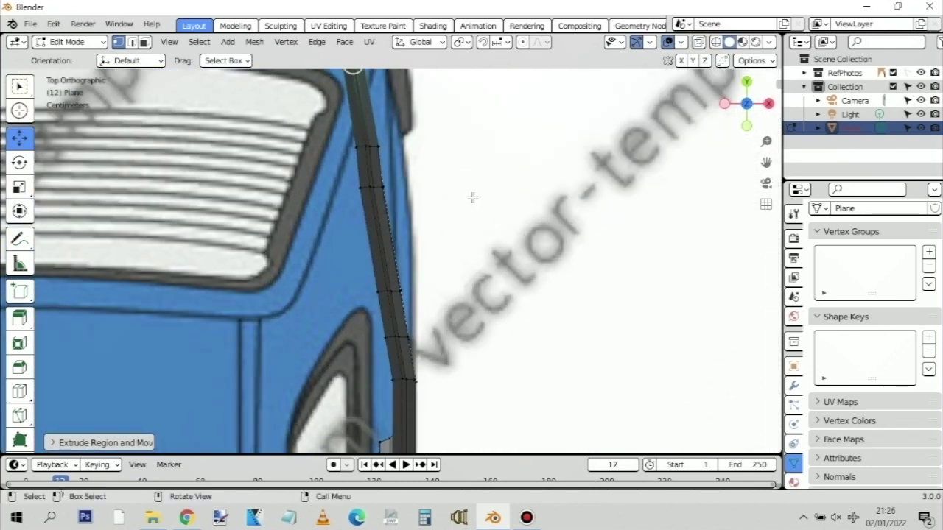
{"action": "scroll", "coordinate": [472, 197], "scroll_direction": "down", "scroll_amount": 1}
{"action": "left_click_drag", "start_coordinate": [326, 83], "coordinate": [453, 321]}
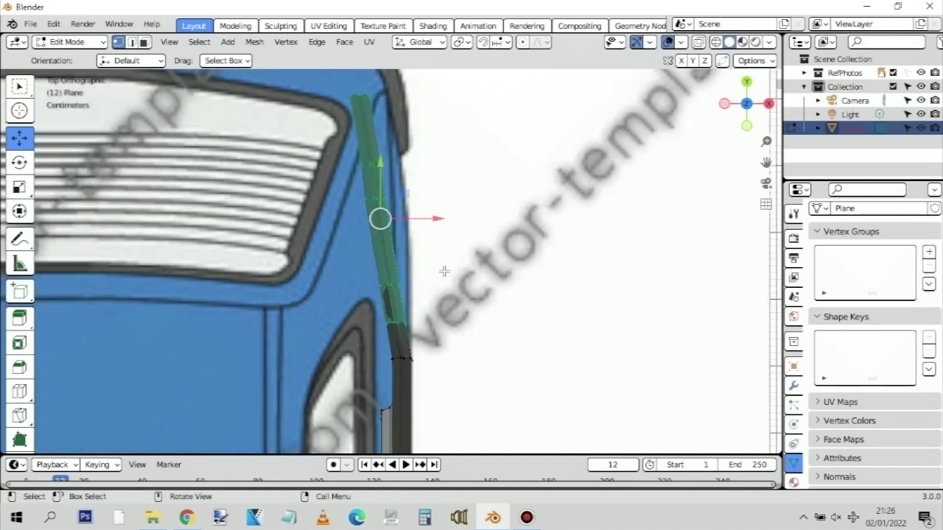
{"action": "left_click_drag", "start_coordinate": [438, 215], "coordinate": [447, 217]}
{"action": "left_click", "coordinate": [713, 42]}
Nudge the strip, its upper vertices and top face right onto the roof curve
{"action": "left_click_drag", "start_coordinate": [332, 86], "coordinate": [452, 340]}
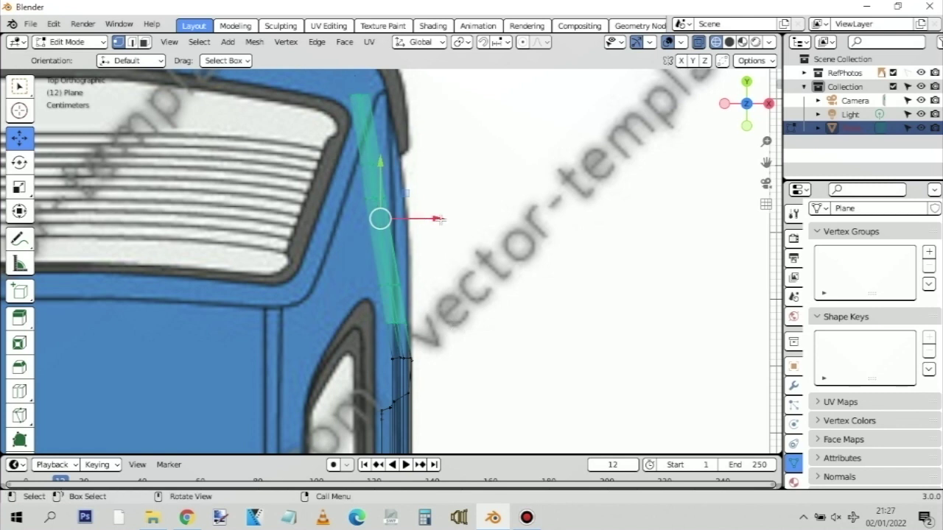
{"action": "left_click_drag", "start_coordinate": [439, 219], "coordinate": [447, 219]}
{"action": "left_click_drag", "start_coordinate": [339, 82], "coordinate": [448, 291]}
{"action": "left_click_drag", "start_coordinate": [438, 191], "coordinate": [444, 192]}
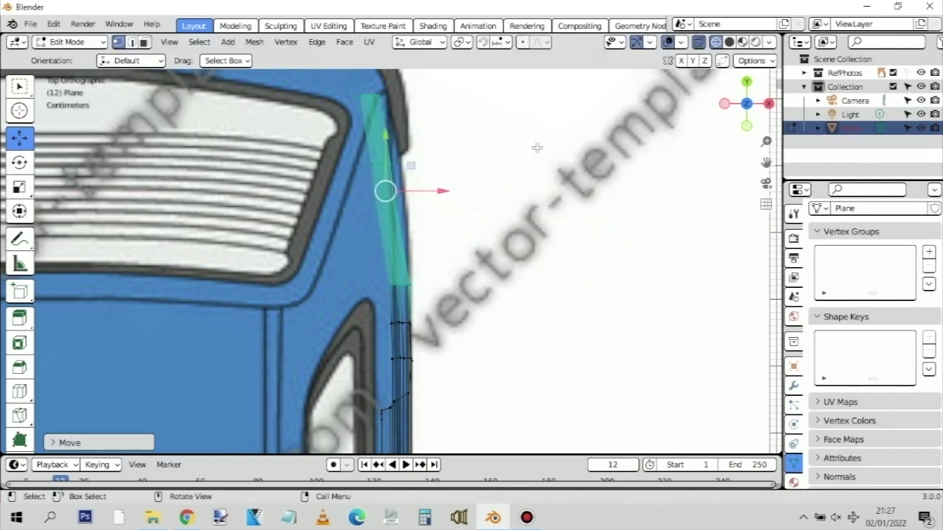
{"action": "scroll", "coordinate": [528, 184], "scroll_direction": "up", "scroll_amount": 3, "text": "shift"}
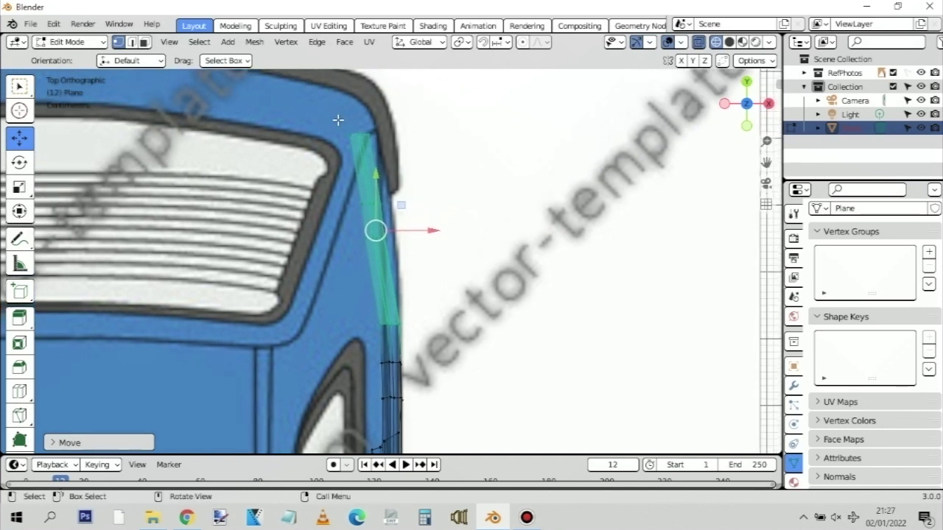
{"action": "left_click_drag", "start_coordinate": [338, 120], "coordinate": [428, 252]}
{"action": "left_click_drag", "start_coordinate": [421, 196], "coordinate": [438, 195]}
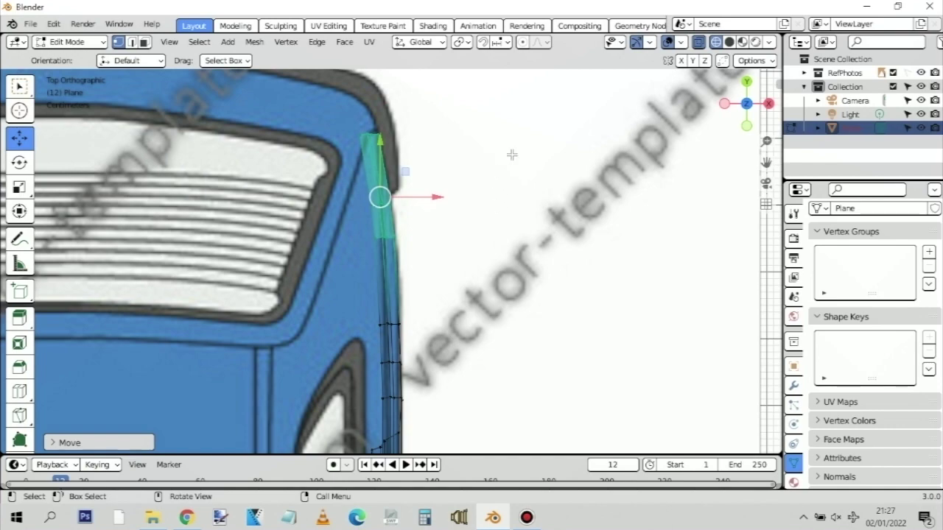
{"action": "scroll", "coordinate": [570, 242], "scroll_direction": "down", "scroll_amount": 5}
{"action": "middle_click_drag", "start_coordinate": [516, 251], "coordinate": [509, 298]}
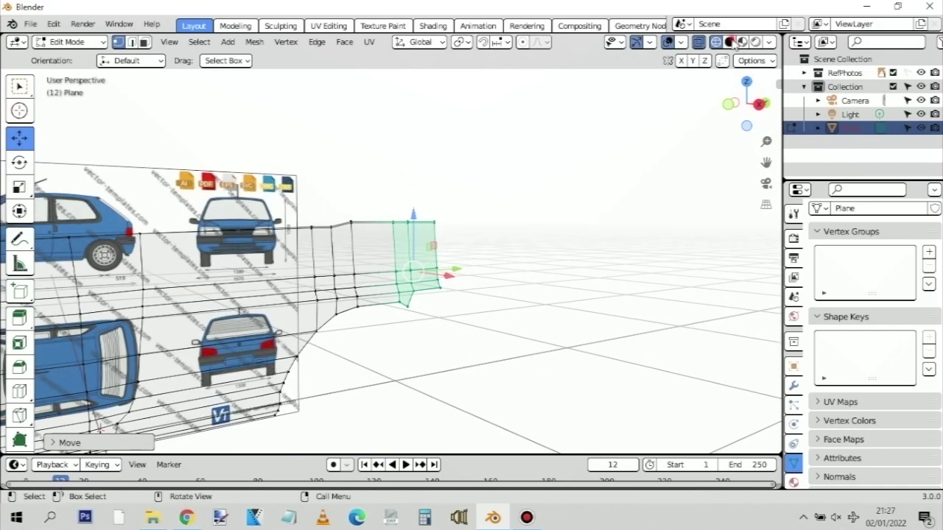
Zoom in on the car's rear side with solid shading, then switch X-ray back on
{"action": "left_click", "coordinate": [730, 42]}
{"action": "middle_click_drag", "start_coordinate": [477, 235], "coordinate": [482, 196]}
{"action": "scroll", "coordinate": [498, 231], "scroll_direction": "up", "scroll_amount": 7}
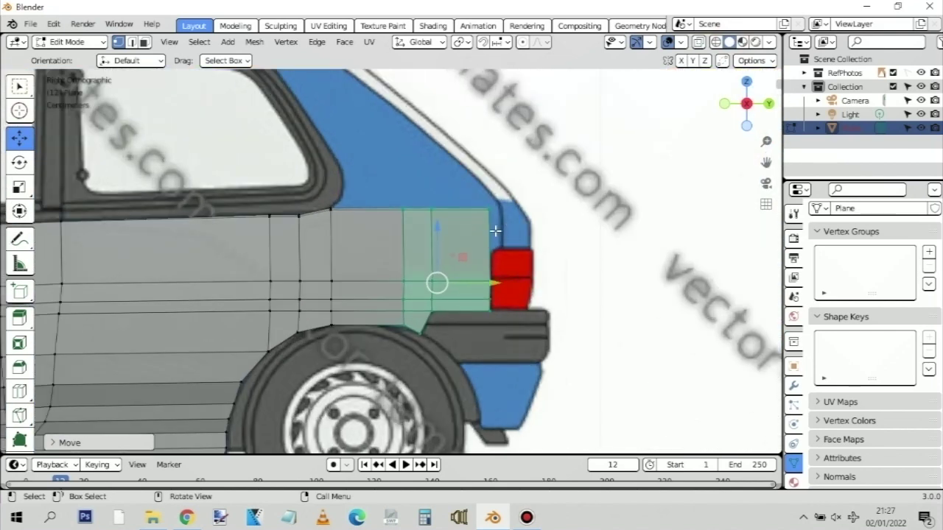
{"action": "scroll", "coordinate": [504, 221], "scroll_direction": "up", "scroll_amount": 2}
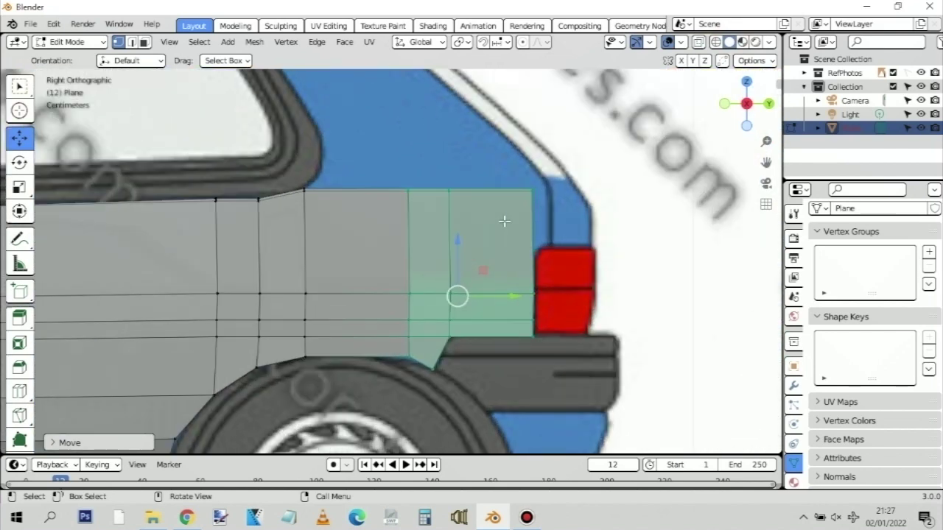
{"action": "left_click", "coordinate": [715, 42]}
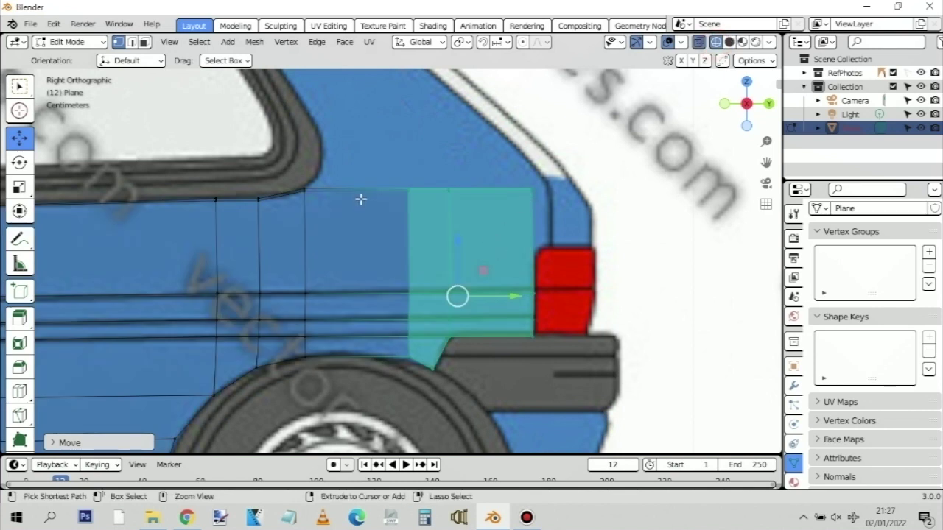
Add an edge loop across the rear strip and shift its rear end to the tail light's edge
{"action": "key", "text": "ctrl+r"}
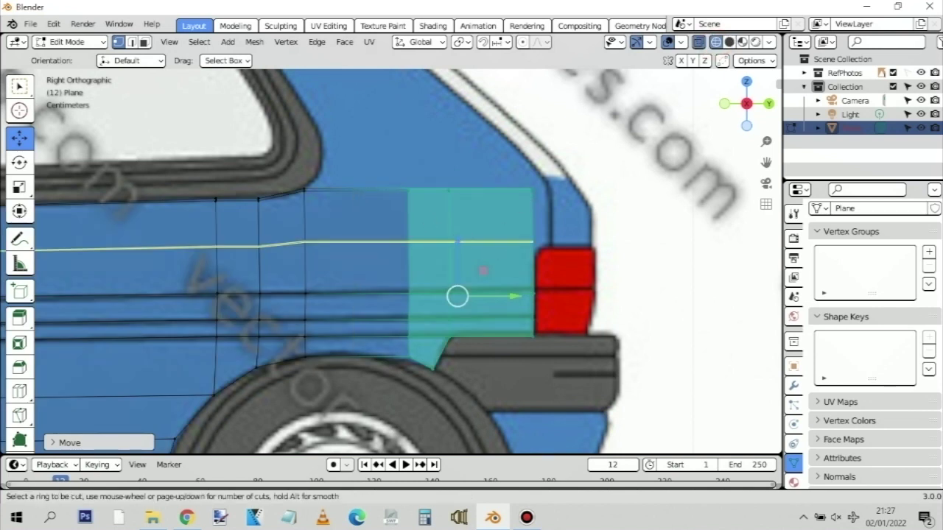
{"action": "left_click", "coordinate": [459, 241]}
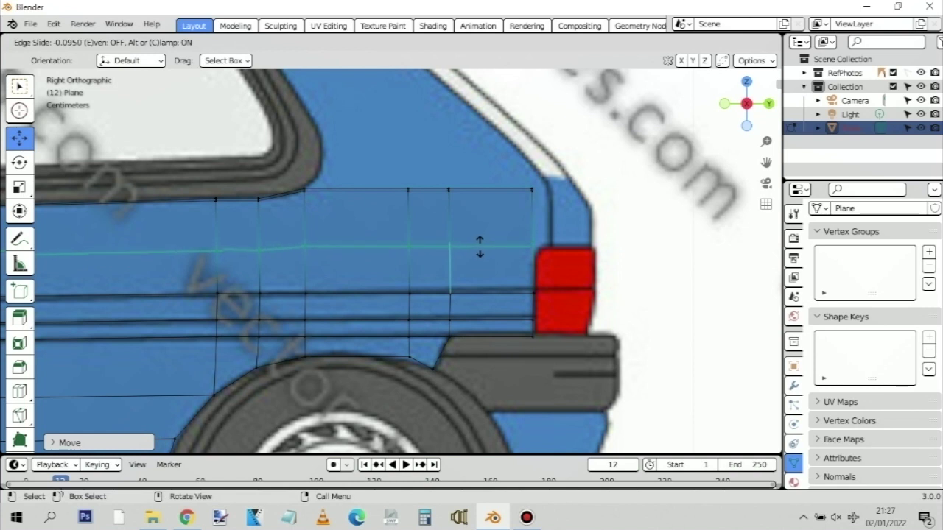
{"action": "left_click", "coordinate": [481, 249]}
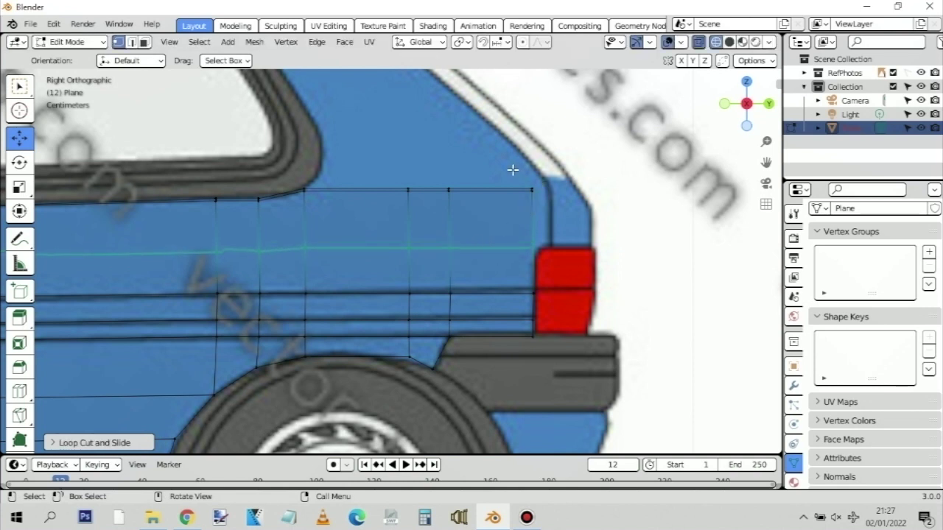
{"action": "left_click_drag", "start_coordinate": [526, 177], "coordinate": [552, 257]}
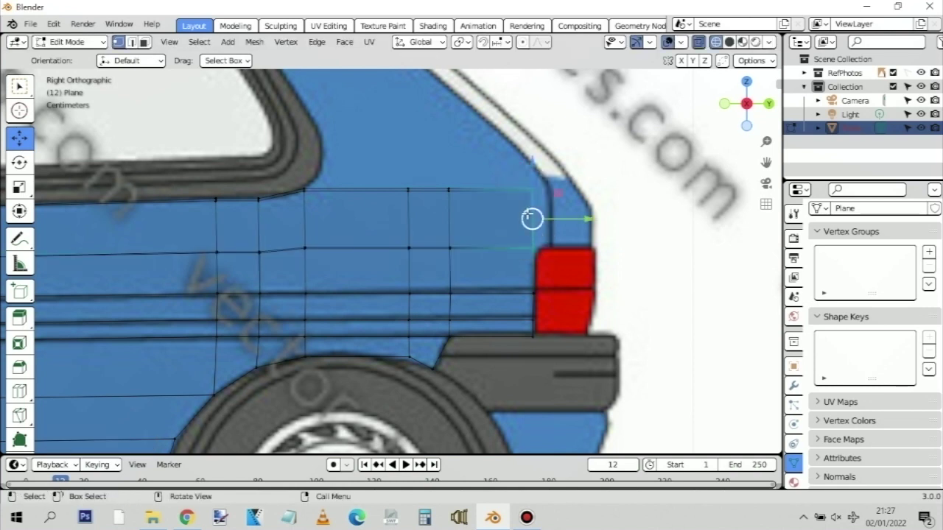
{"action": "key", "text": "g"}
{"action": "key", "text": "y"}
{"action": "key", "text": "y"}
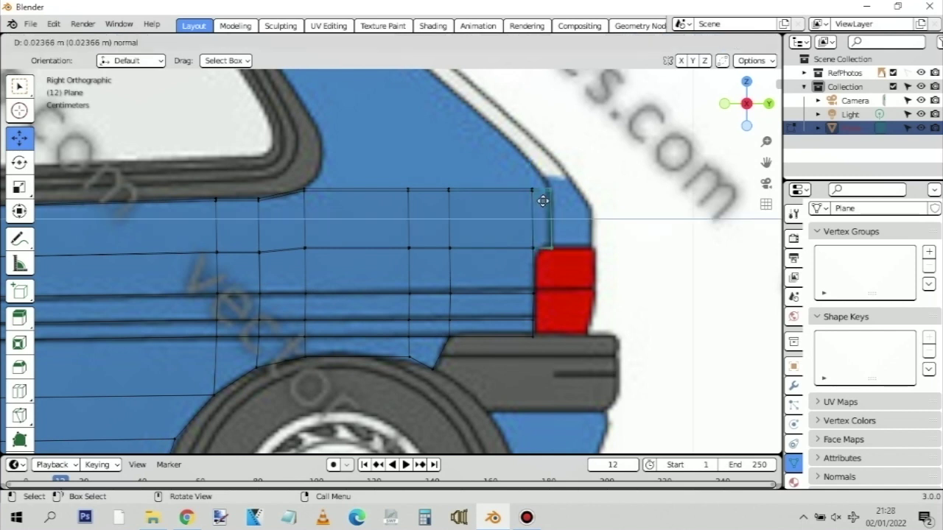
{"action": "left_click", "coordinate": [543, 200]}
{"action": "left_click", "coordinate": [548, 247]}
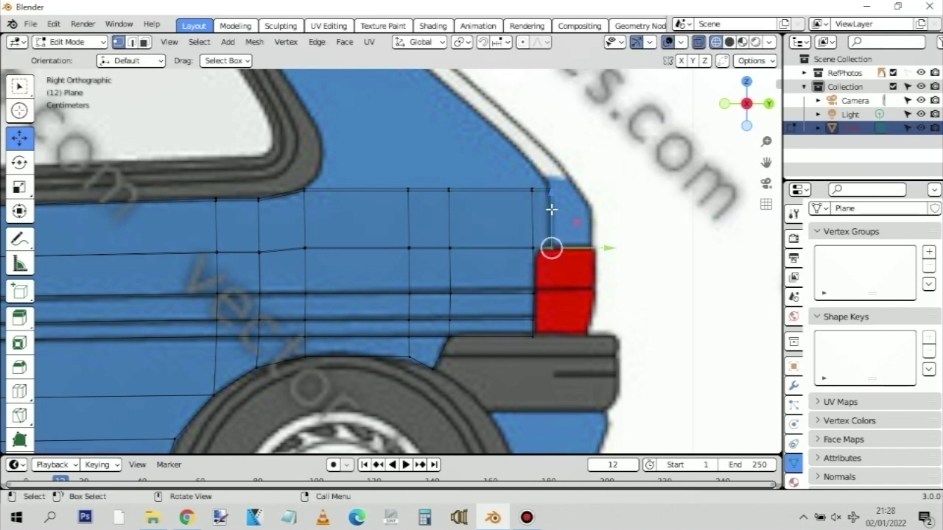
{"action": "left_click_drag", "start_coordinate": [551, 210], "coordinate": [551, 201]}
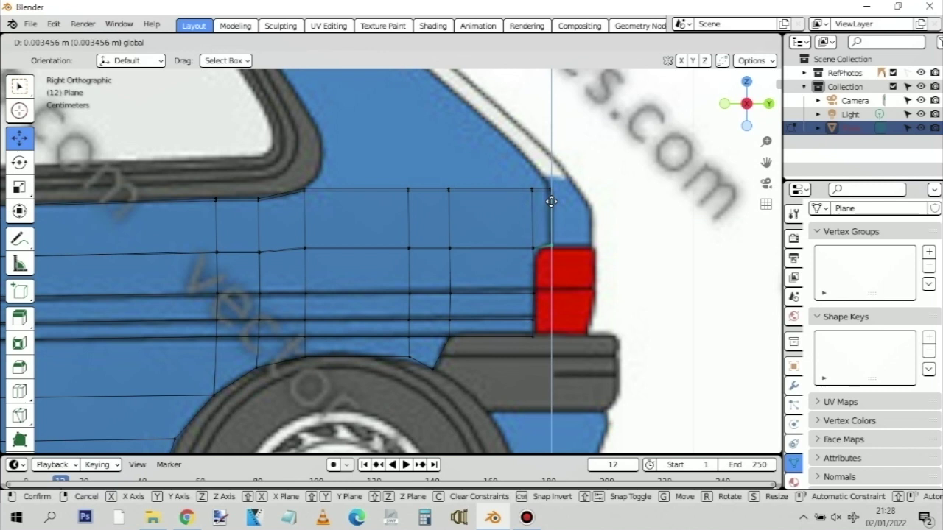
{"action": "left_click_drag", "start_coordinate": [532, 236], "coordinate": [585, 247]}
Move the strip's top-edge vertices along Y and raise the new edge upward
{"action": "scroll", "coordinate": [501, 194], "scroll_direction": "up", "scroll_amount": 2}
{"action": "scroll", "coordinate": [500, 193], "scroll_direction": "down", "scroll_amount": 3}
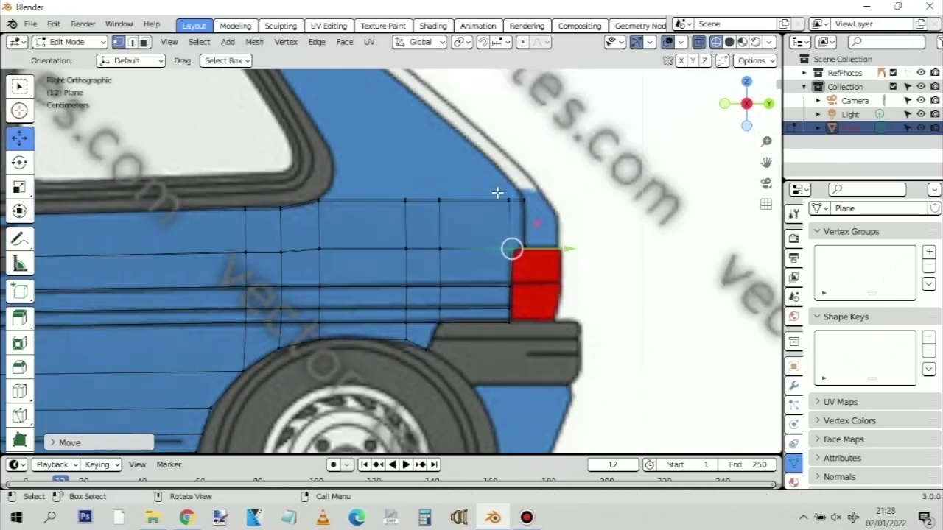
{"action": "scroll", "coordinate": [420, 170], "scroll_direction": "up", "scroll_amount": 5, "text": "shift"}
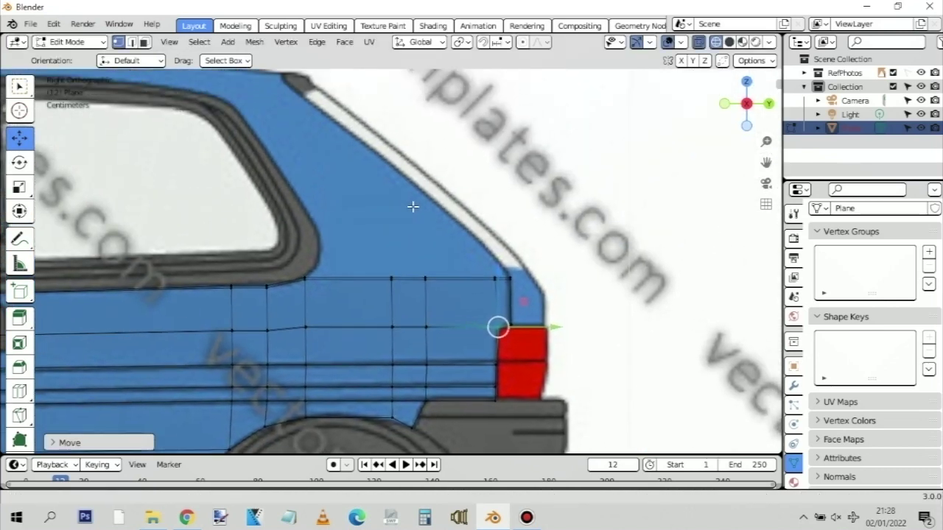
{"action": "left_click_drag", "start_coordinate": [294, 249], "coordinate": [526, 293]}
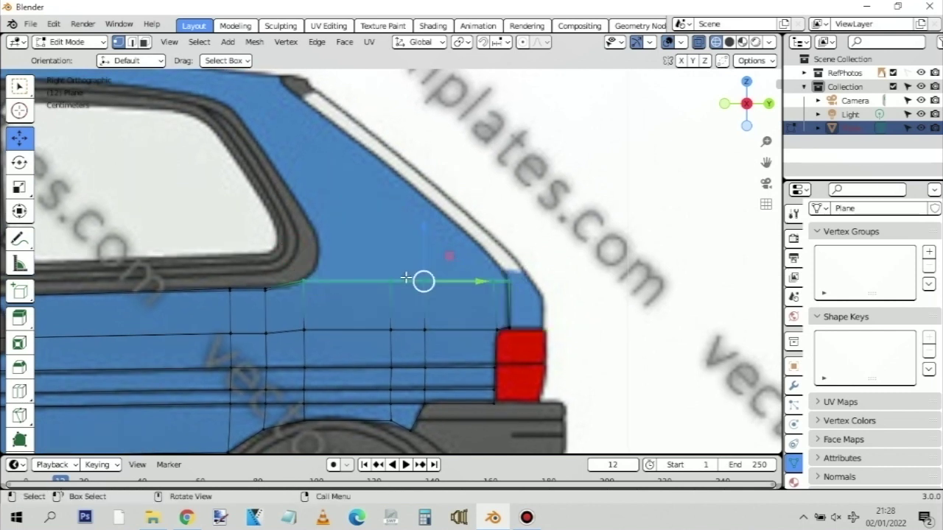
{"action": "key", "text": "g"}
{"action": "key", "text": "y"}
{"action": "key", "text": "y"}
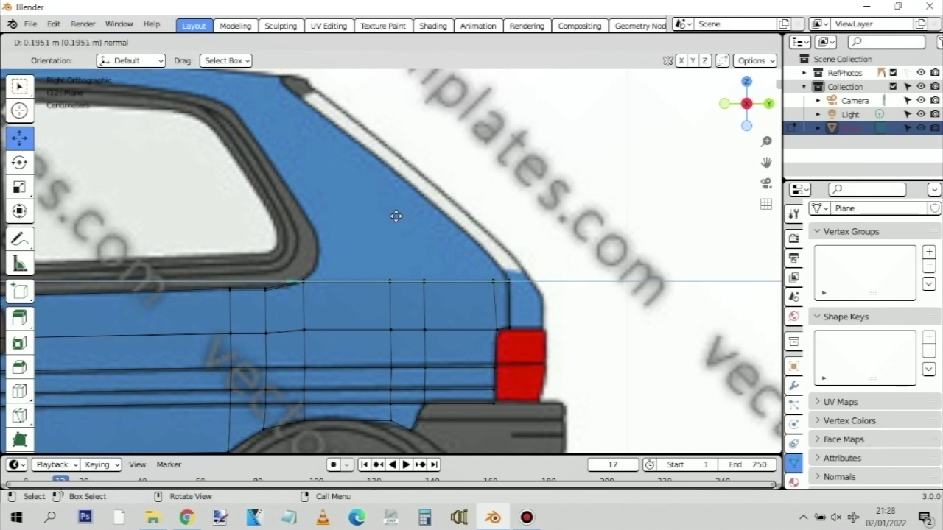
{"action": "left_click", "coordinate": [411, 310]}
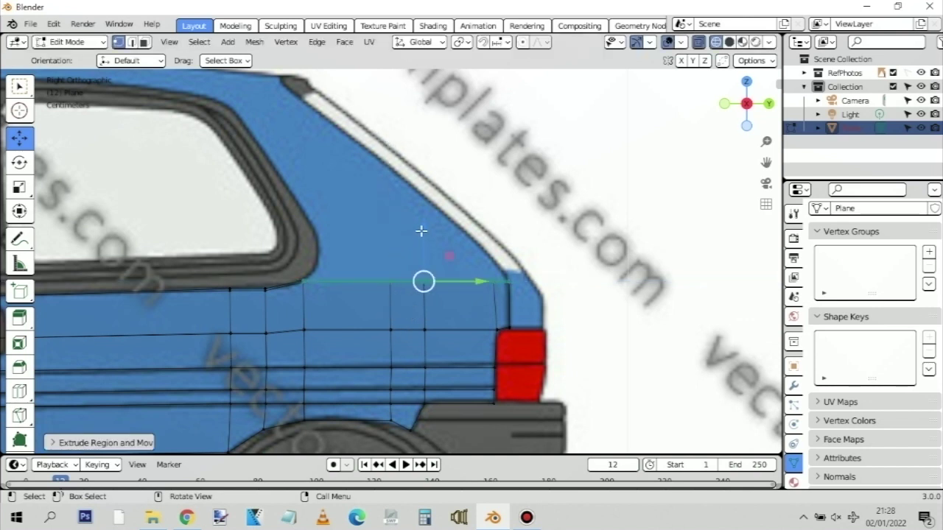
{"action": "left_click_drag", "start_coordinate": [423, 226], "coordinate": [418, 190]}
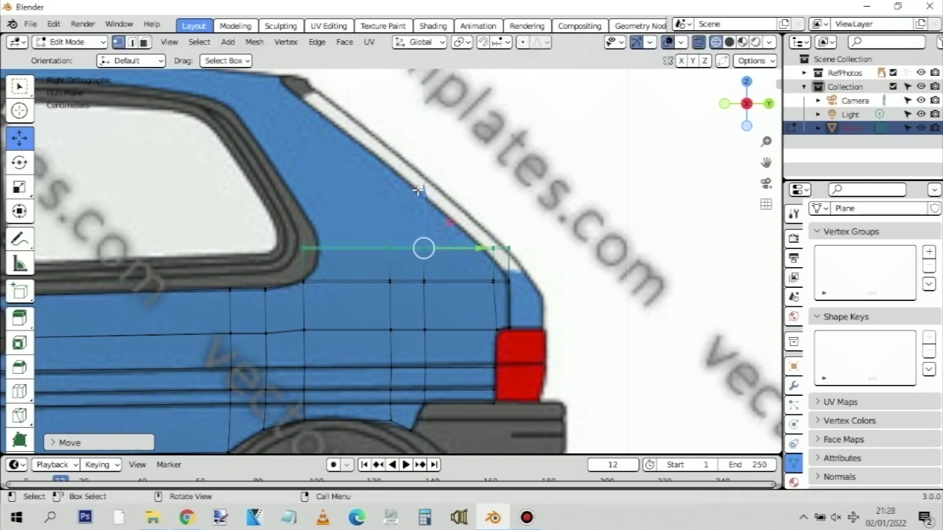
{"action": "left_click", "coordinate": [326, 253]}
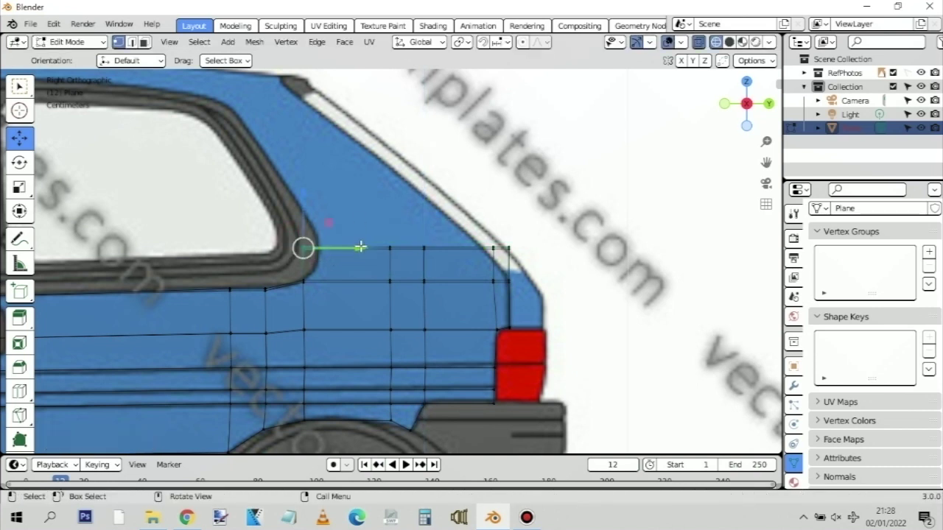
{"action": "left_click_drag", "start_coordinate": [362, 248], "coordinate": [378, 248]}
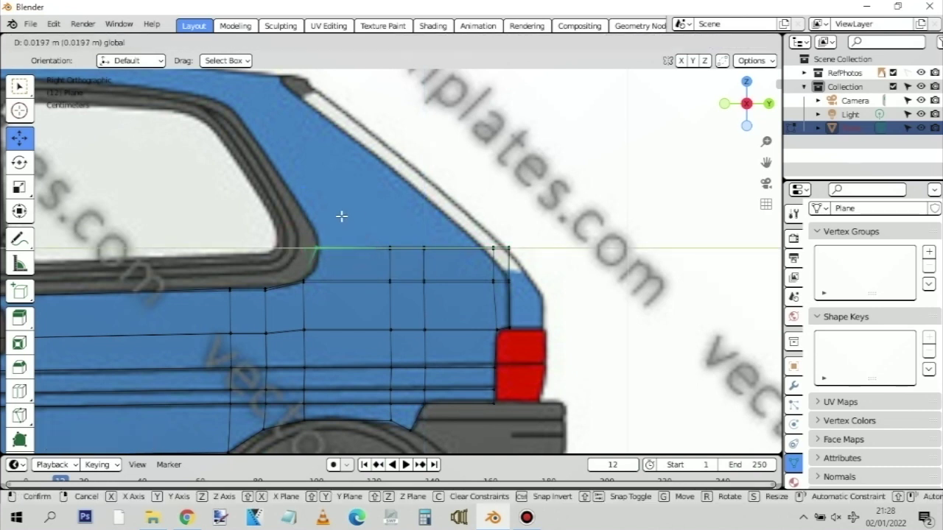
{"action": "left_click_drag", "start_coordinate": [342, 216], "coordinate": [317, 214]}
{"action": "key", "text": "ctrl+z"}
{"action": "key", "text": "ctrl+z"}
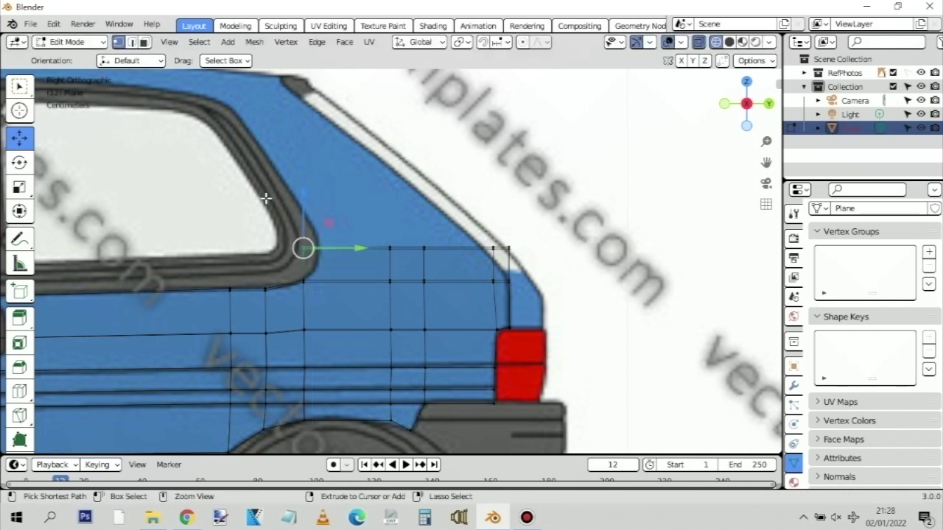
Lower the top row to the rear side window's bottom line and shift its corner vertex rearward
{"action": "left_click_drag", "start_coordinate": [256, 200], "coordinate": [511, 275]}
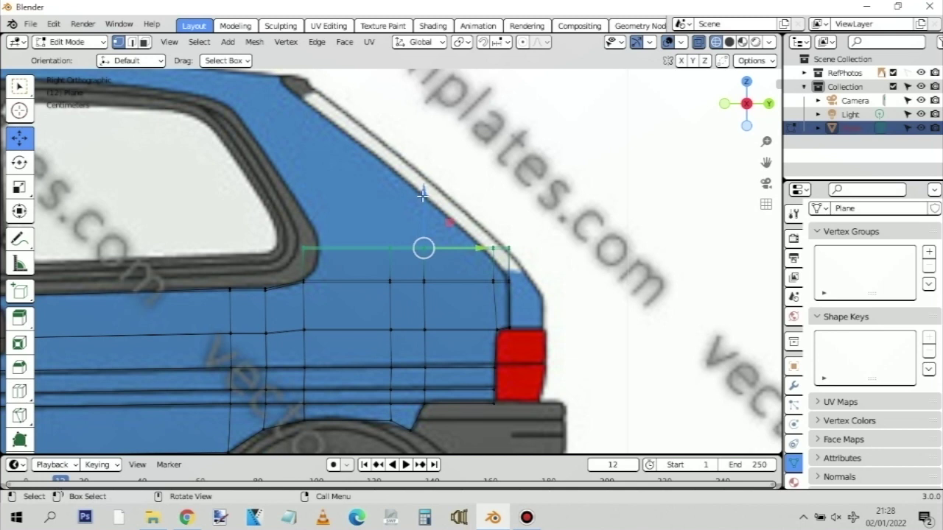
{"action": "left_click_drag", "start_coordinate": [423, 200], "coordinate": [379, 264]}
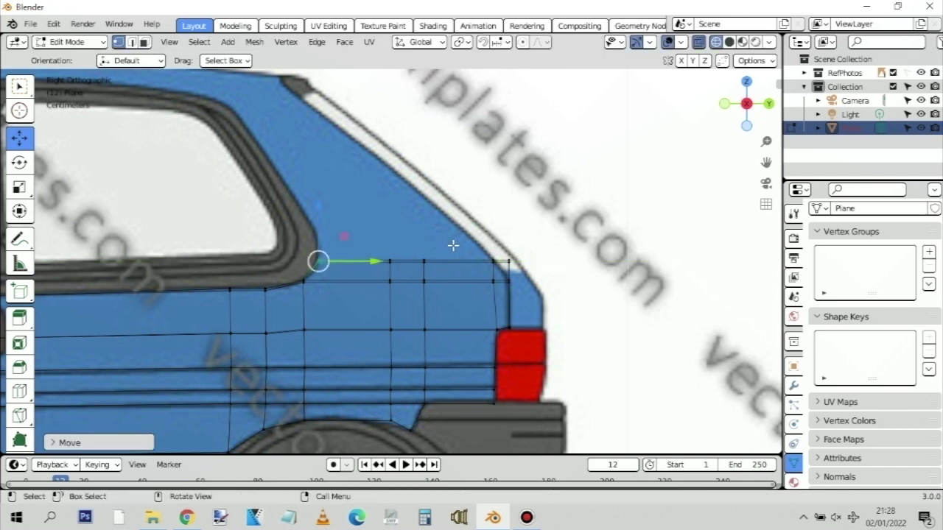
{"action": "left_click", "coordinate": [498, 263]}
{"action": "left_click_drag", "start_coordinate": [504, 262], "coordinate": [548, 261]}
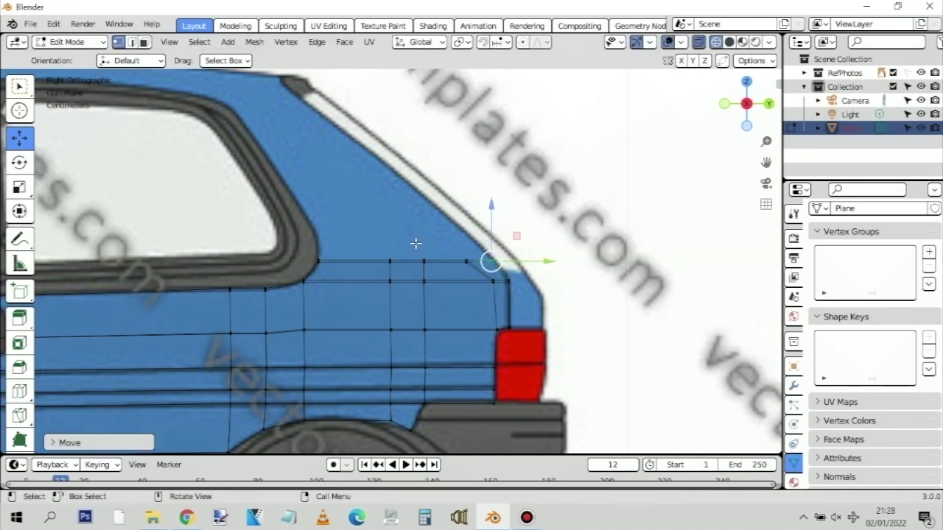
{"action": "left_click_drag", "start_coordinate": [378, 245], "coordinate": [404, 391]}
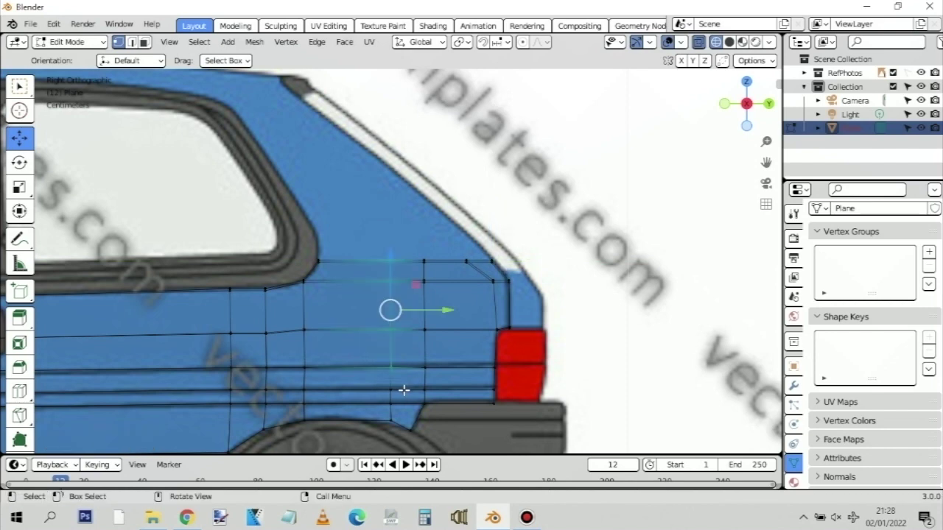
{"action": "left_click", "coordinate": [371, 191]}
{"action": "scroll", "coordinate": [370, 191], "scroll_direction": "down", "scroll_amount": 1}
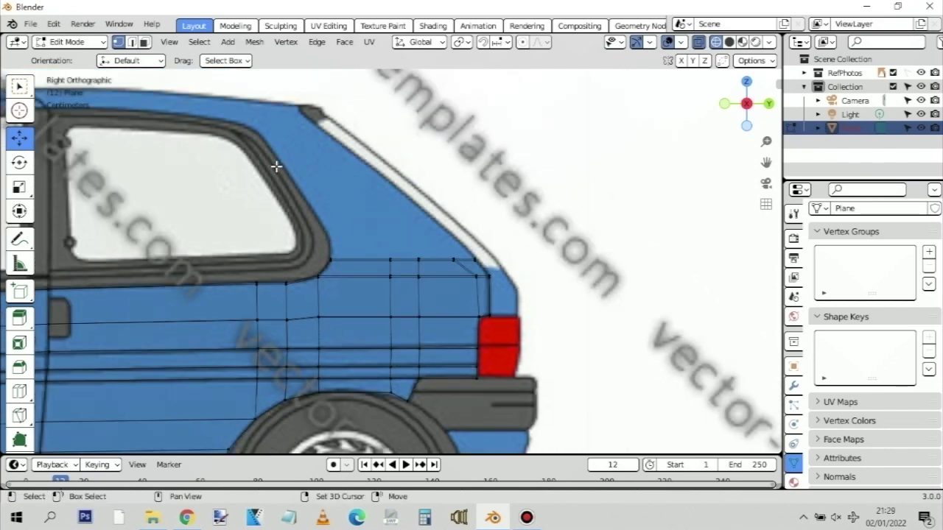
{"action": "middle_click_drag", "start_coordinate": [297, 183], "coordinate": [488, 213], "text": "shift"}
{"action": "scroll", "coordinate": [488, 213], "scroll_direction": "down", "scroll_amount": 1}
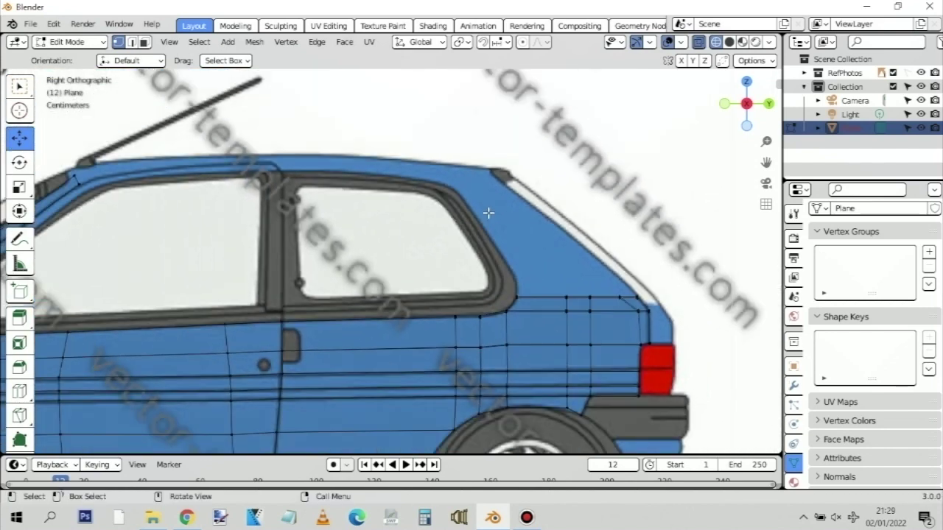
{"action": "scroll", "coordinate": [489, 213], "scroll_direction": "down", "scroll_amount": 3}
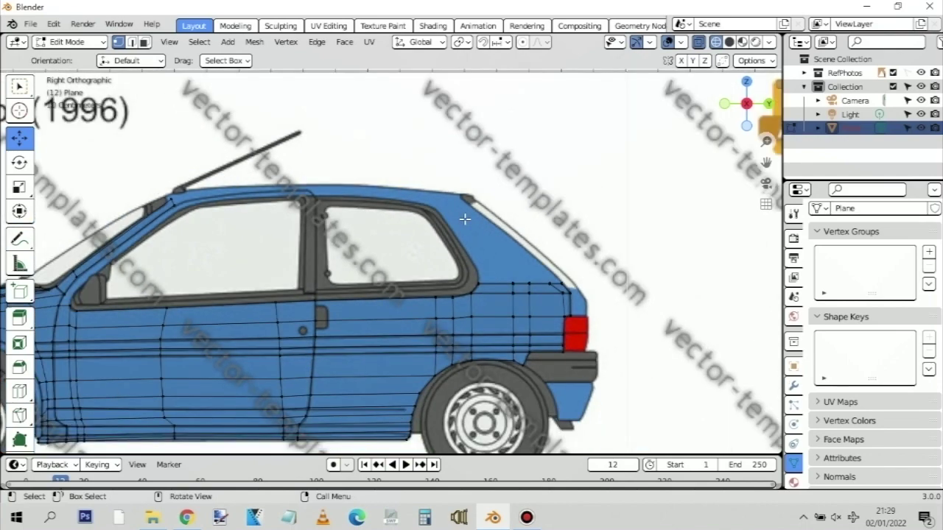
{"action": "middle_click_drag", "start_coordinate": [417, 238], "coordinate": [454, 221]}
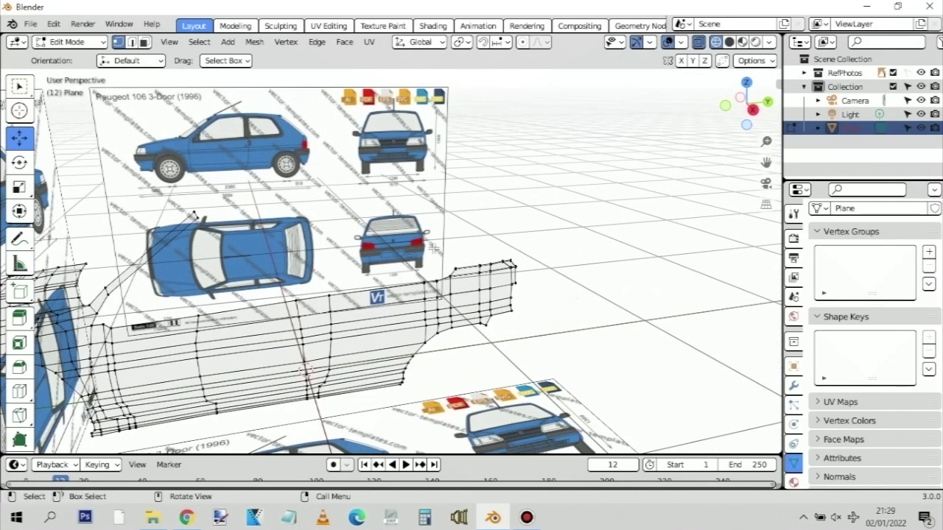
{"action": "key", "text": "KP_7"}
{"action": "scroll", "coordinate": [375, 131], "scroll_direction": "up", "scroll_amount": 3}
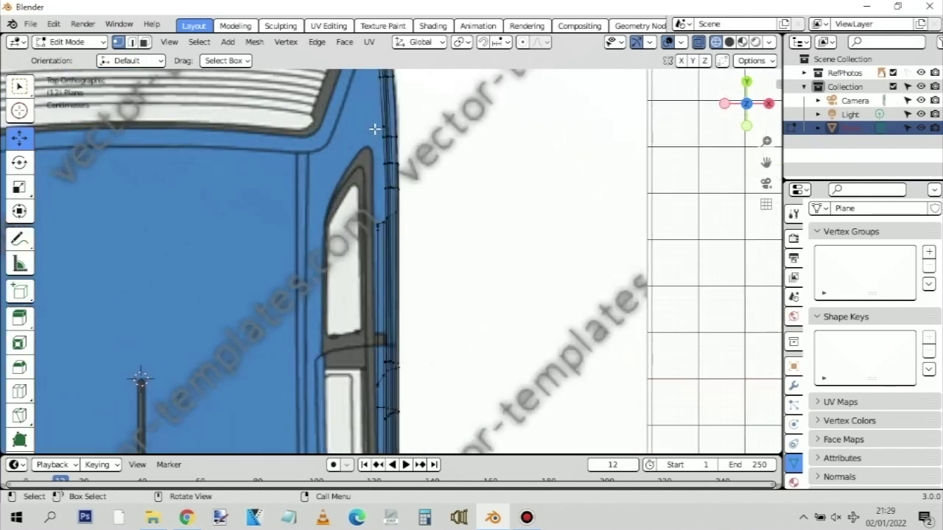
{"action": "scroll", "coordinate": [372, 275], "scroll_direction": "up", "scroll_amount": 2}
{"action": "scroll", "coordinate": [368, 261], "scroll_direction": "up", "scroll_amount": 2, "text": "shift"}
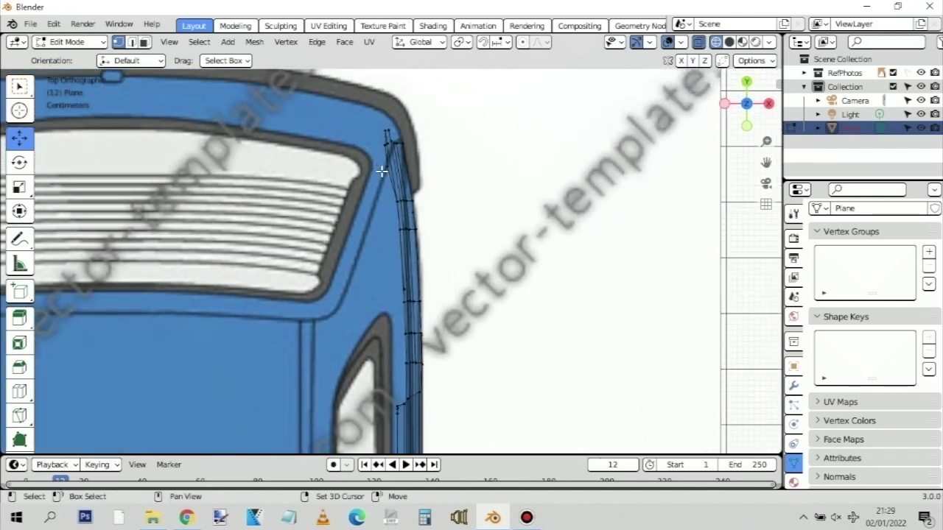
{"action": "key", "text": "KP_3"}
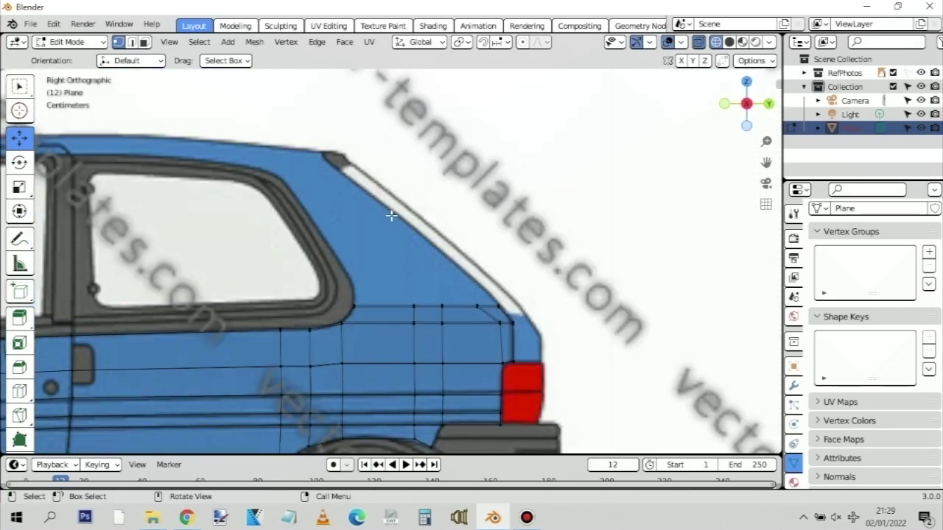
{"action": "key", "text": "KP_7"}
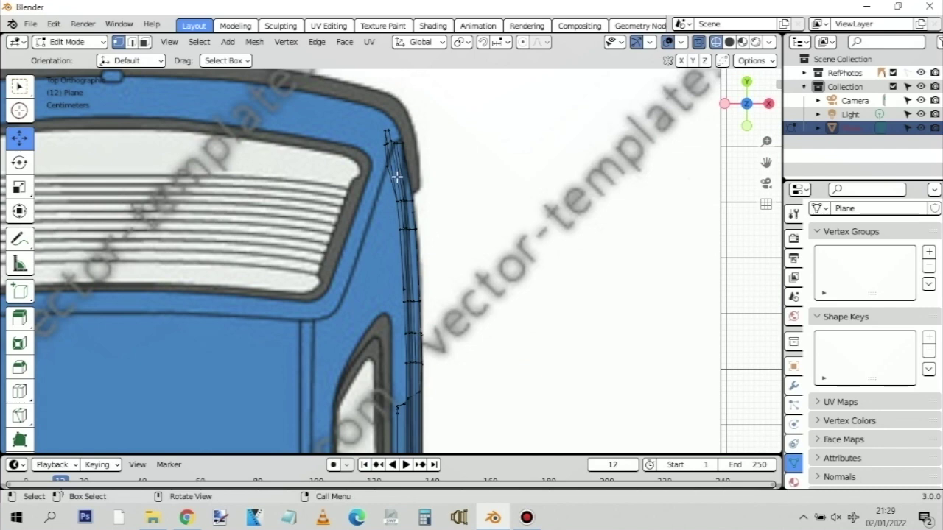
{"action": "left_click", "coordinate": [389, 141]}
{"action": "key", "text": "KP_3"}
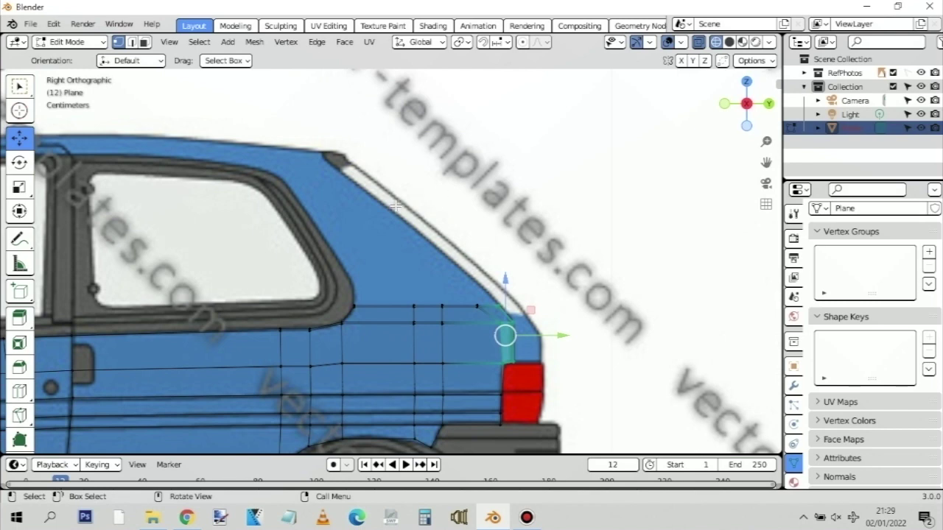
{"action": "key", "text": "KP_7"}
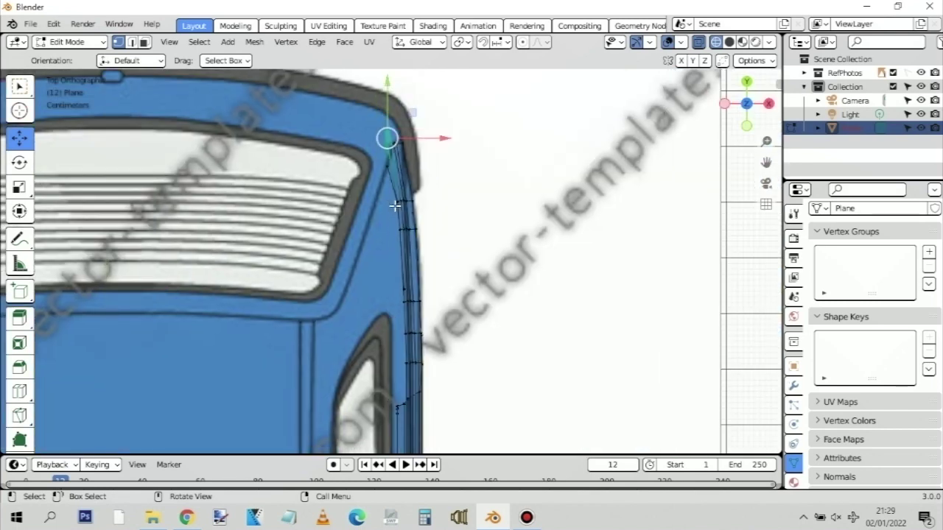
{"action": "key", "text": "KP_3"}
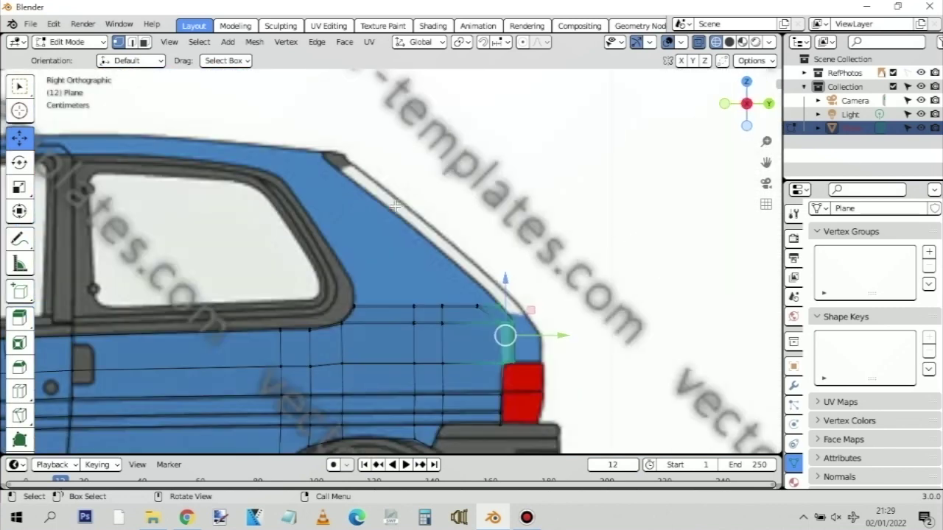
{"action": "key", "text": "KP_7"}
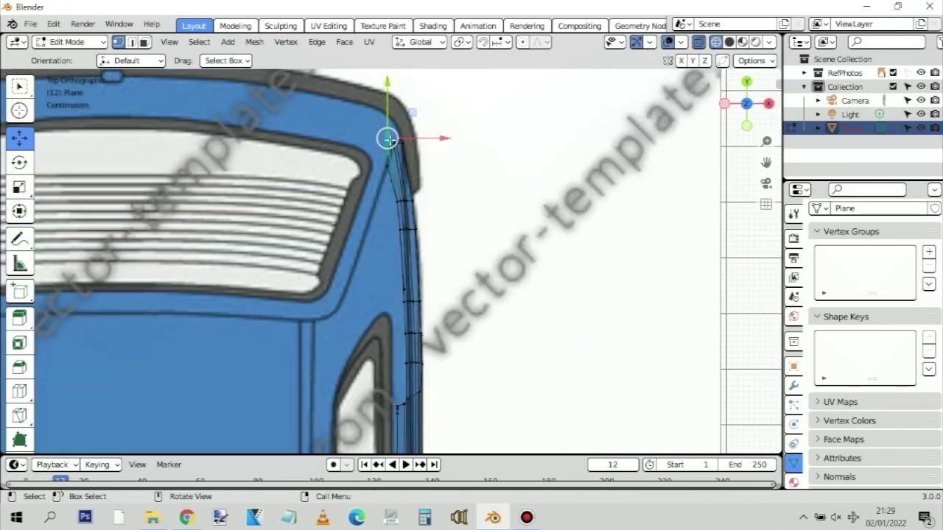
{"action": "left_click", "coordinate": [368, 226], "text": "alt"}
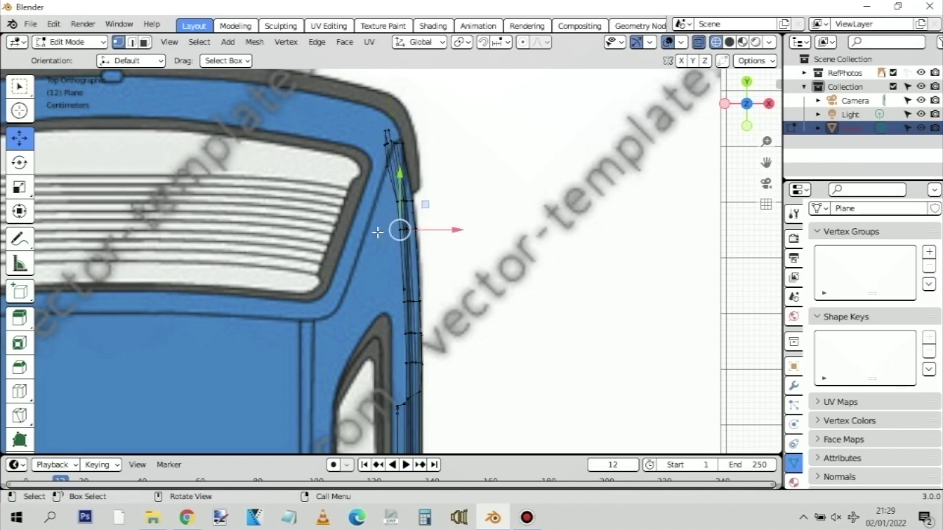
{"action": "key", "text": "KP_3"}
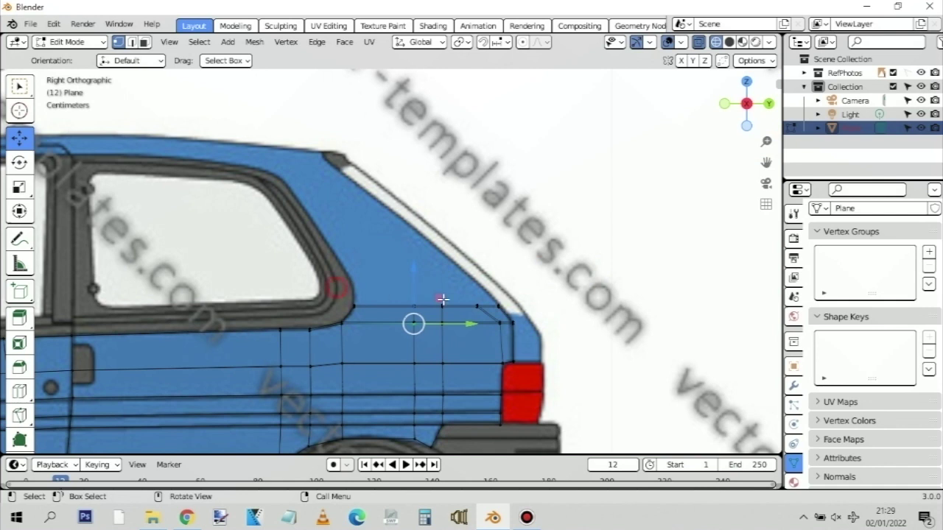
Extrude the top edge twice, vertically, and slide the new top row along the car's length
{"action": "left_click", "coordinate": [472, 305], "text": "alt"}
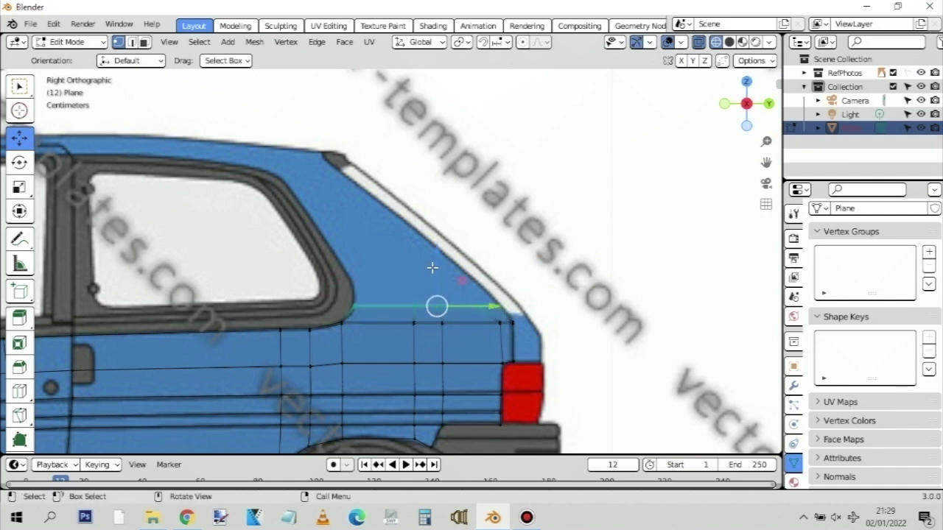
{"action": "left_click_drag", "start_coordinate": [420, 283], "coordinate": [457, 305]}
{"action": "left_click", "coordinate": [457, 305]}
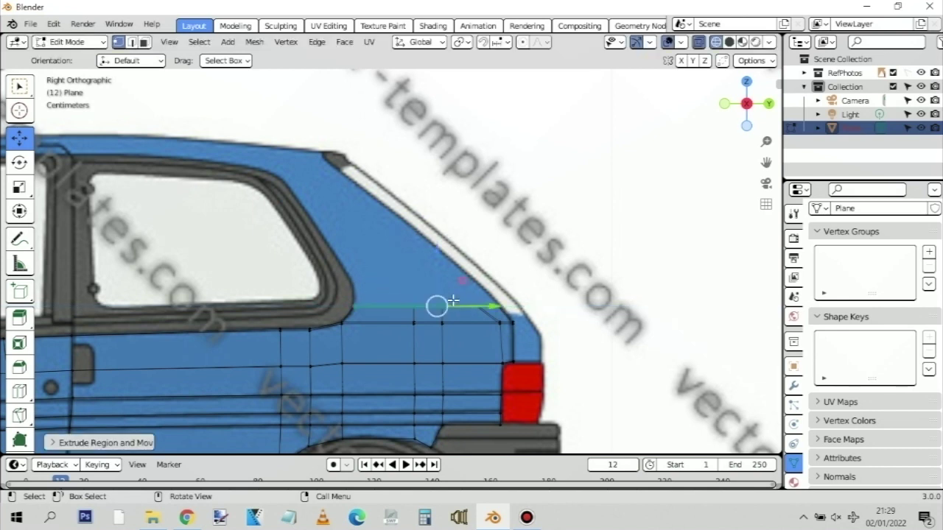
{"action": "key", "text": "e"}
{"action": "key", "text": "z"}
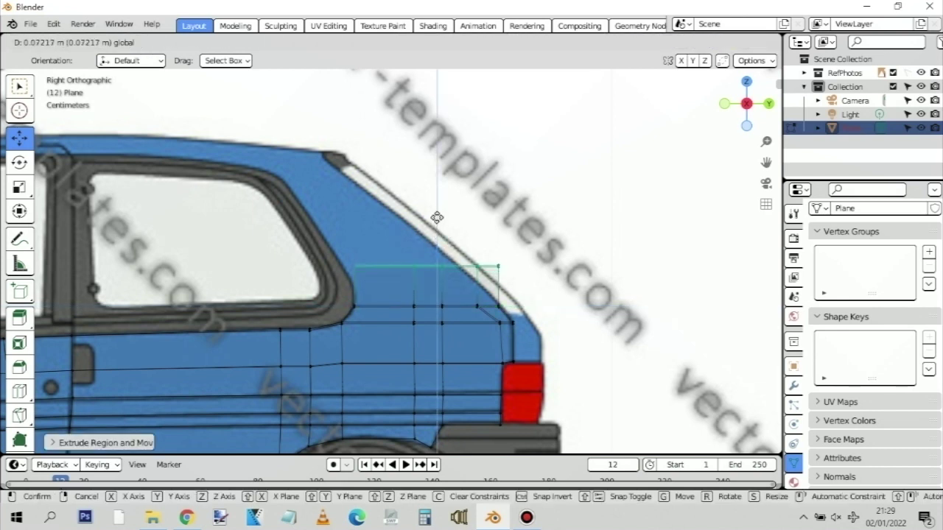
{"action": "left_click", "coordinate": [437, 218]}
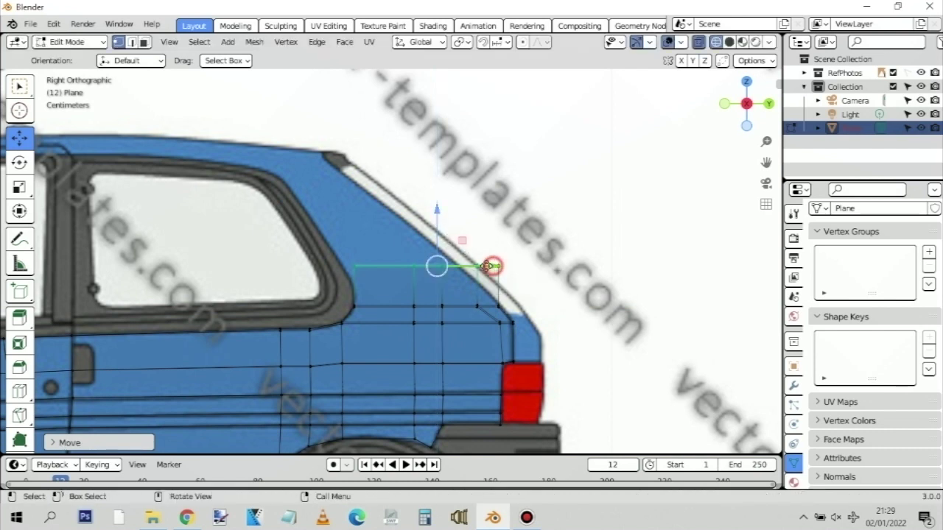
{"action": "left_click_drag", "start_coordinate": [492, 266], "coordinate": [437, 229]}
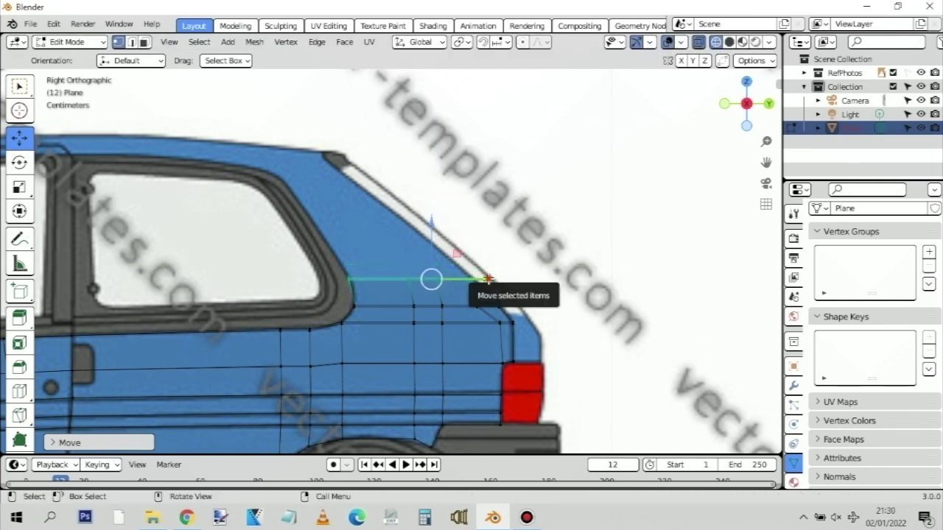
{"action": "left_click_drag", "start_coordinate": [491, 279], "coordinate": [494, 280]}
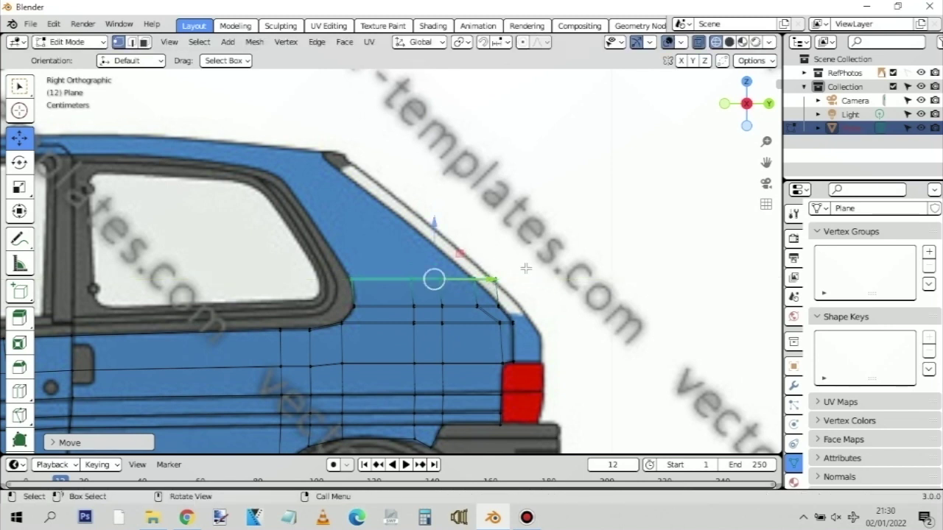
{"action": "left_click", "coordinate": [488, 260]}
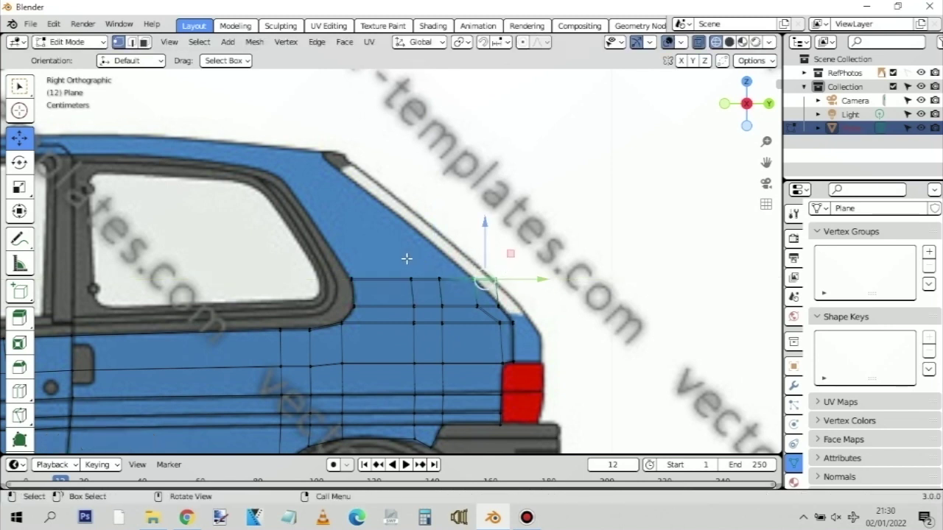
{"action": "left_click_drag", "start_coordinate": [391, 263], "coordinate": [492, 282]}
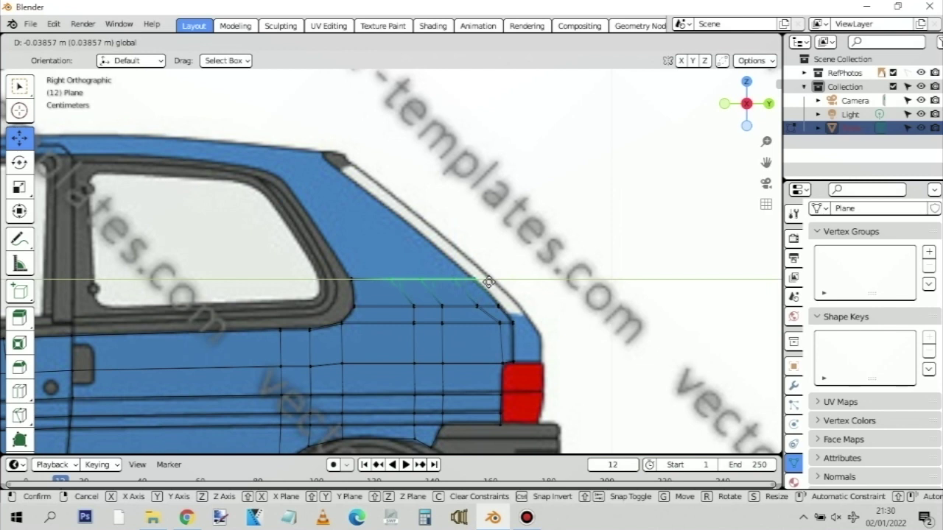
{"action": "left_click_drag", "start_coordinate": [487, 281], "coordinate": [490, 280]}
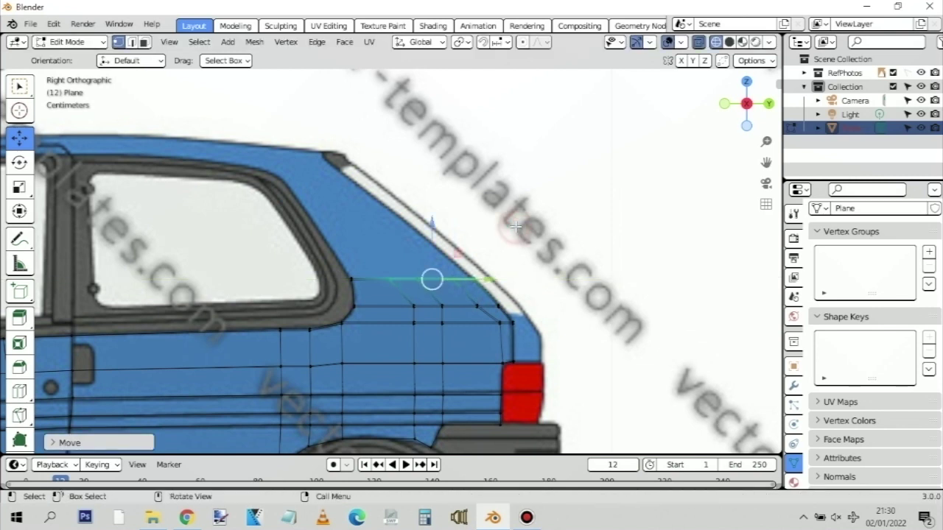
{"action": "left_click", "coordinate": [427, 260]}
Extrude the top row up the rear pillar and slide its outer vertex onto the pillar edge
{"action": "left_click_drag", "start_coordinate": [327, 271], "coordinate": [501, 302]}
{"action": "key", "text": "e"}
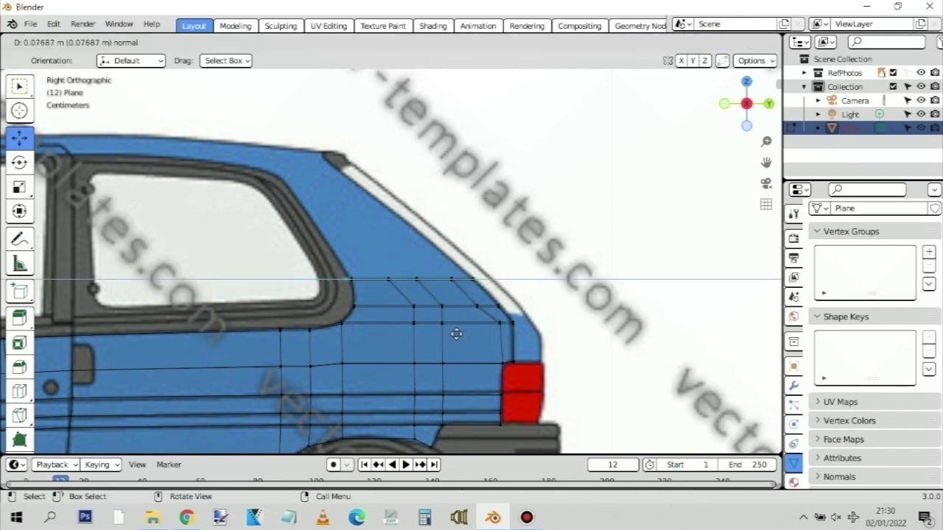
{"action": "left_click", "coordinate": [424, 271]}
{"action": "left_click_drag", "start_coordinate": [417, 277], "coordinate": [417, 253]}
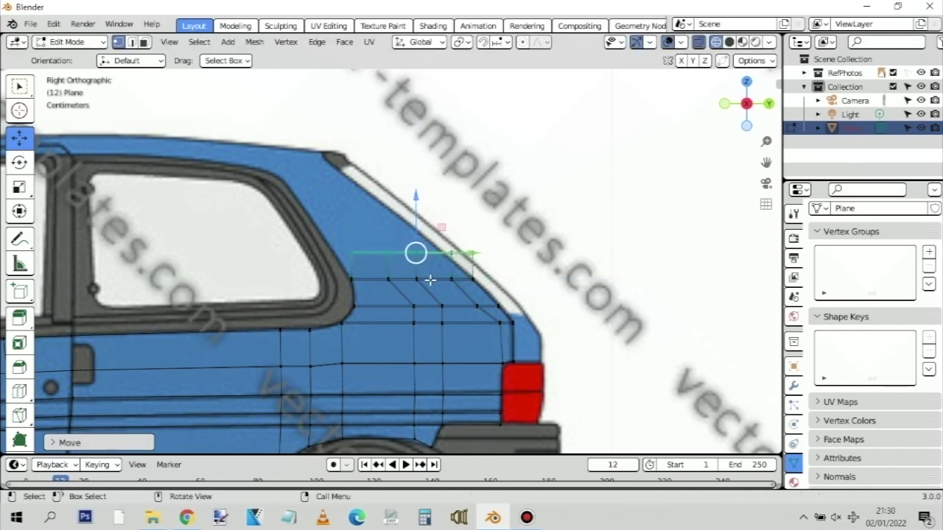
{"action": "key", "text": "g"}
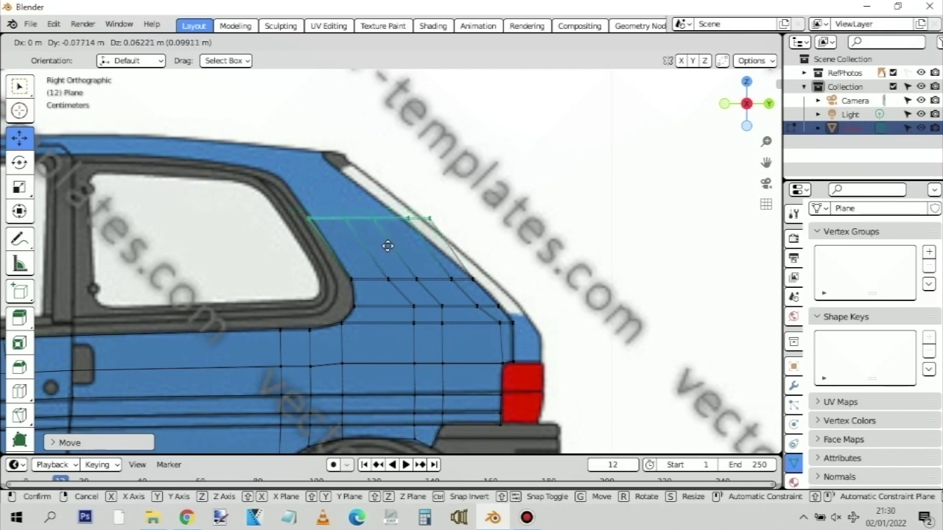
{"action": "left_click", "coordinate": [388, 247]}
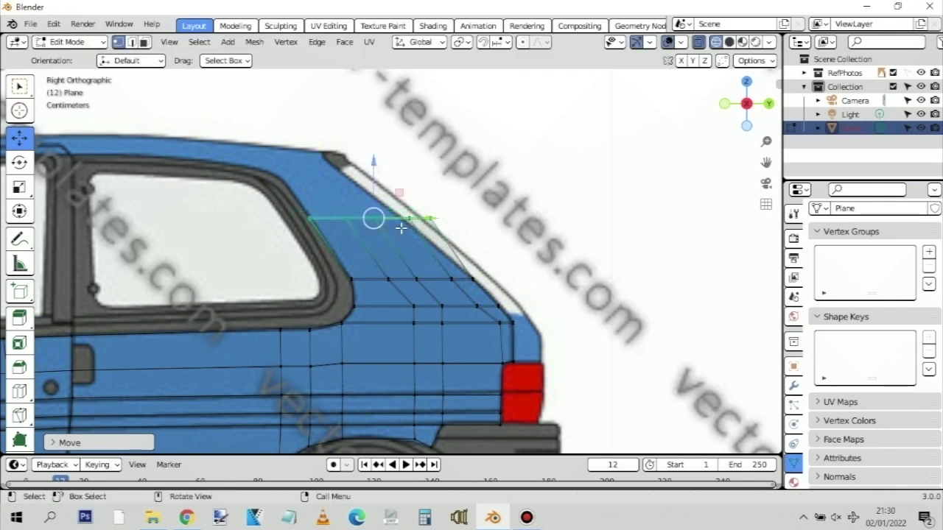
{"action": "left_click", "coordinate": [479, 219], "text": "shift"}
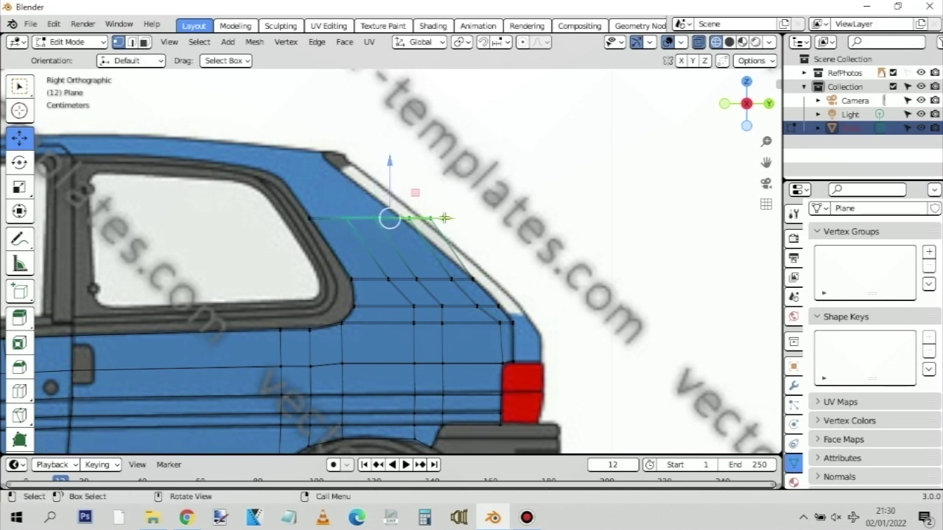
{"action": "left_click_drag", "start_coordinate": [445, 218], "coordinate": [380, 218]}
{"action": "left_click", "coordinate": [320, 216]}
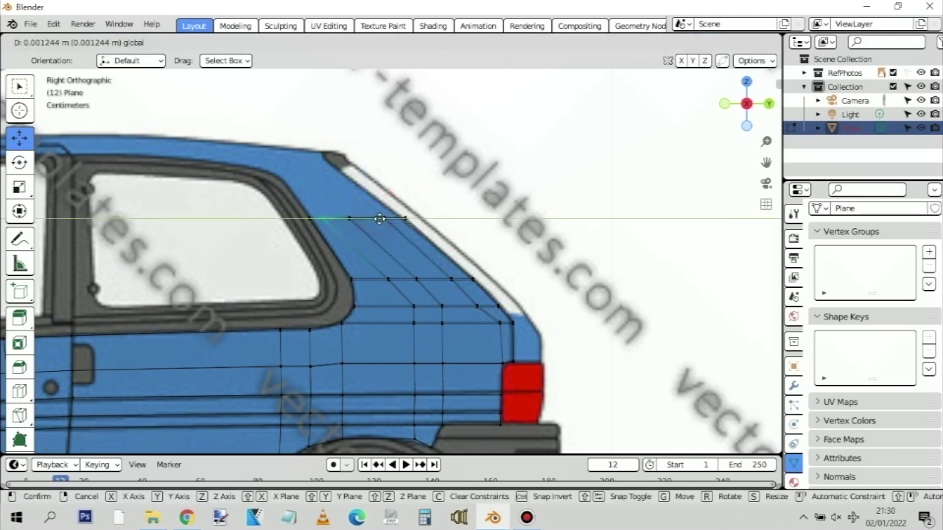
Extrude the top row up to the roofline and place its corner vertex on the roof corner
{"action": "left_click_drag", "start_coordinate": [464, 215], "coordinate": [464, 215]}
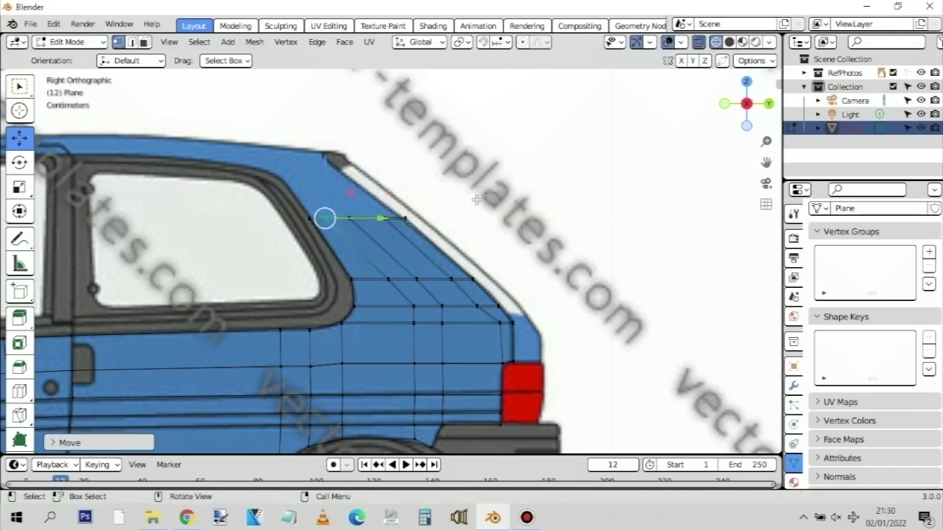
{"action": "left_click", "coordinate": [378, 211]}
{"action": "scroll", "coordinate": [316, 168], "scroll_direction": "up", "scroll_amount": 2}
{"action": "middle_click_drag", "start_coordinate": [293, 155], "coordinate": [381, 268], "text": "shift"}
{"action": "left_click_drag", "start_coordinate": [337, 282], "coordinate": [507, 315]}
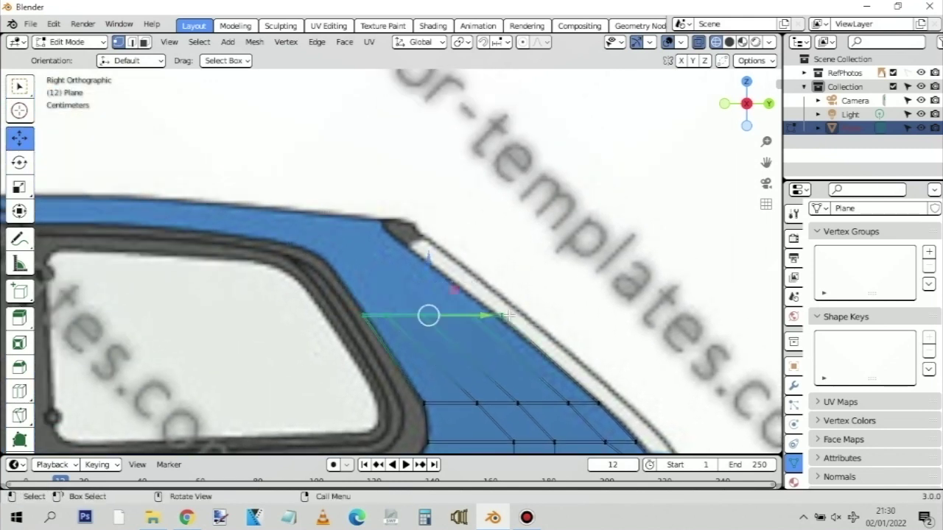
{"action": "key", "text": "e"}
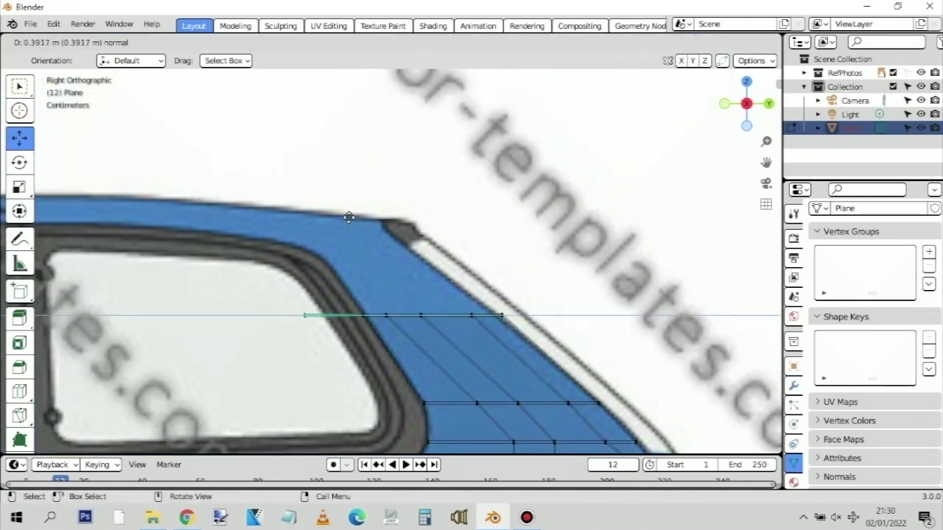
{"action": "left_click", "coordinate": [419, 300]}
{"action": "left_click_drag", "start_coordinate": [420, 300], "coordinate": [370, 238]}
{"action": "left_click_drag", "start_coordinate": [490, 264], "coordinate": [373, 240]}
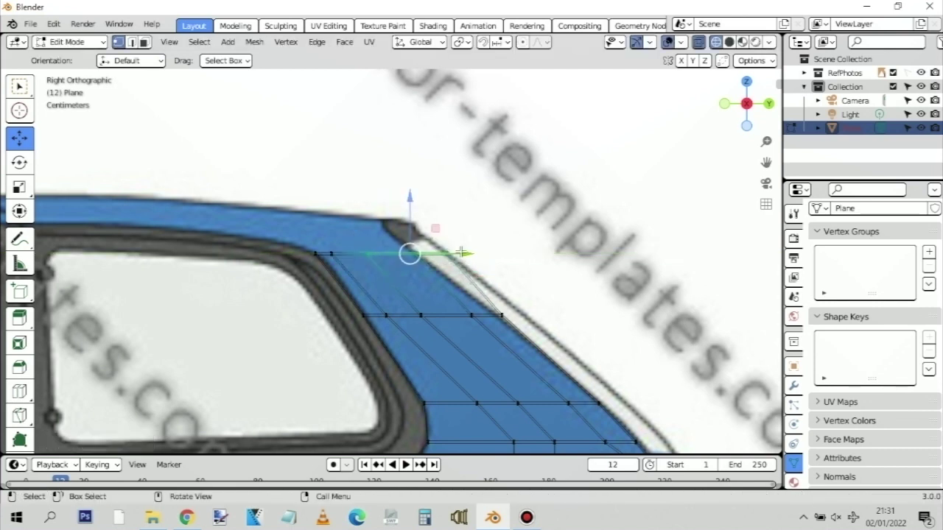
{"action": "left_click_drag", "start_coordinate": [464, 255], "coordinate": [375, 262]}
{"action": "left_click_drag", "start_coordinate": [468, 253], "coordinate": [453, 258]}
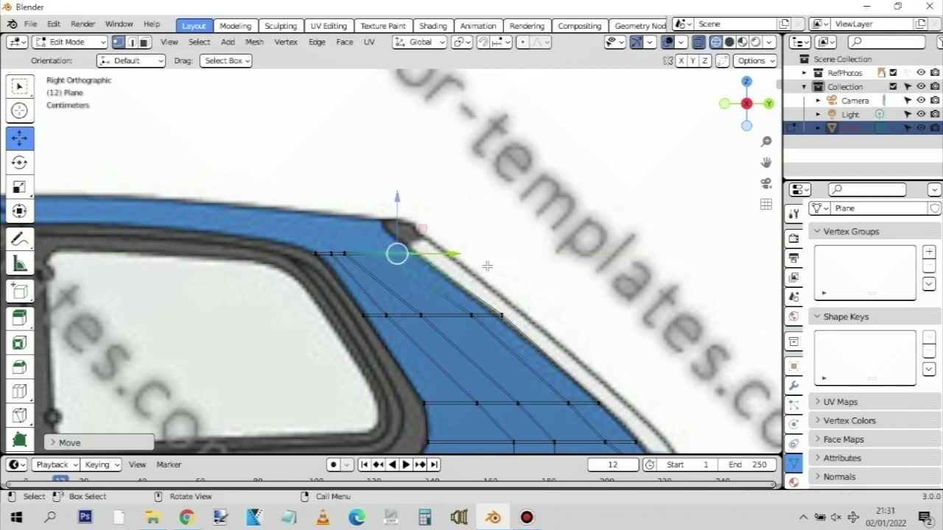
Compare the mesh in top and side views and select the roof edge's lower vertices
{"action": "scroll", "coordinate": [493, 284], "scroll_direction": "down", "scroll_amount": 4}
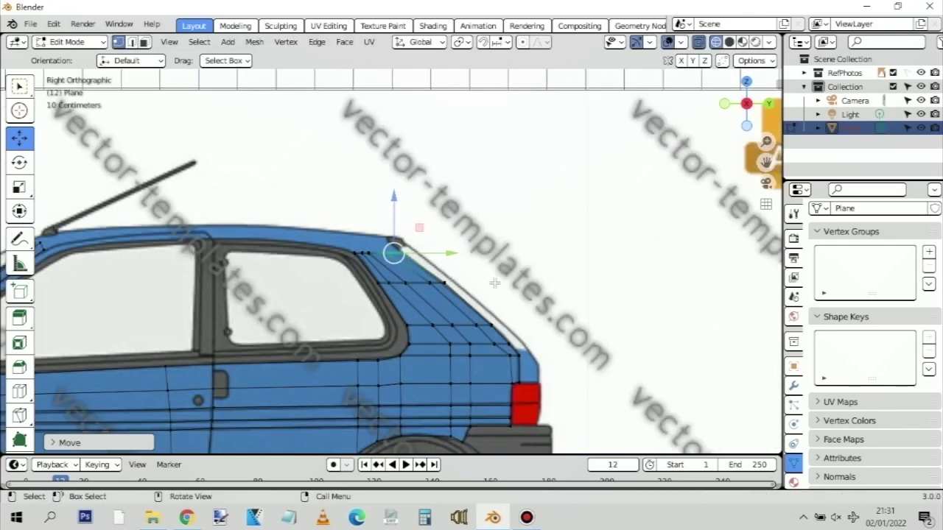
{"action": "scroll", "coordinate": [495, 283], "scroll_direction": "down", "scroll_amount": 1}
{"action": "scroll", "coordinate": [482, 228], "scroll_direction": "down", "scroll_amount": 2}
{"action": "middle_click_drag", "start_coordinate": [495, 252], "coordinate": [568, 273]}
{"action": "key", "text": "KP_7"}
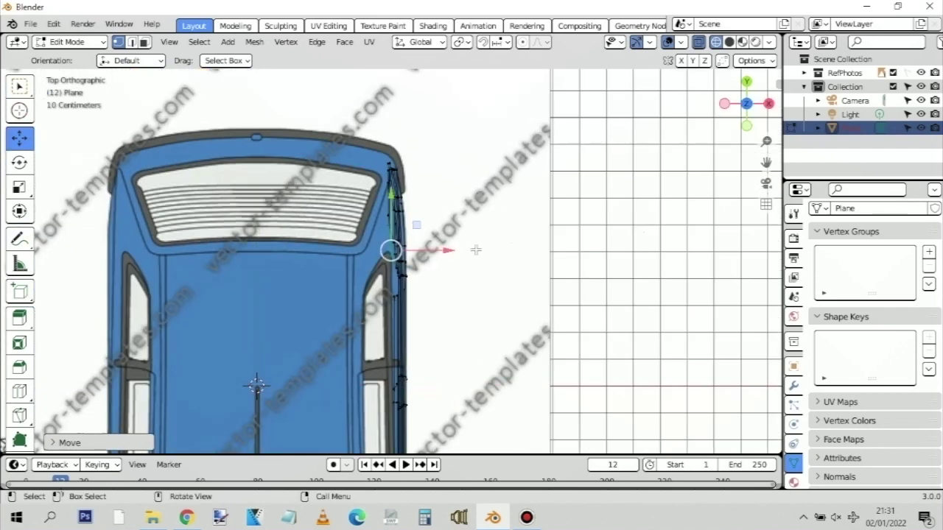
{"action": "scroll", "coordinate": [445, 234], "scroll_direction": "up", "scroll_amount": 5}
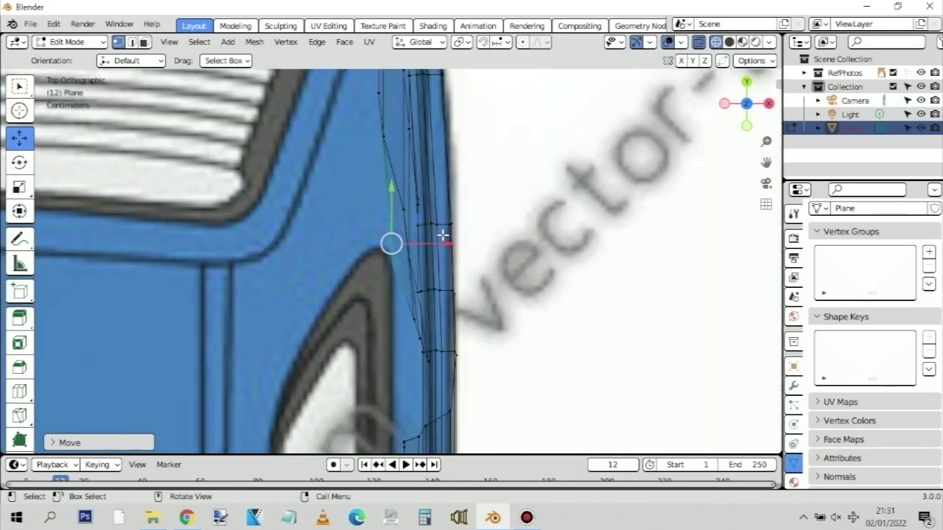
{"action": "scroll", "coordinate": [442, 235], "scroll_direction": "down", "scroll_amount": 4}
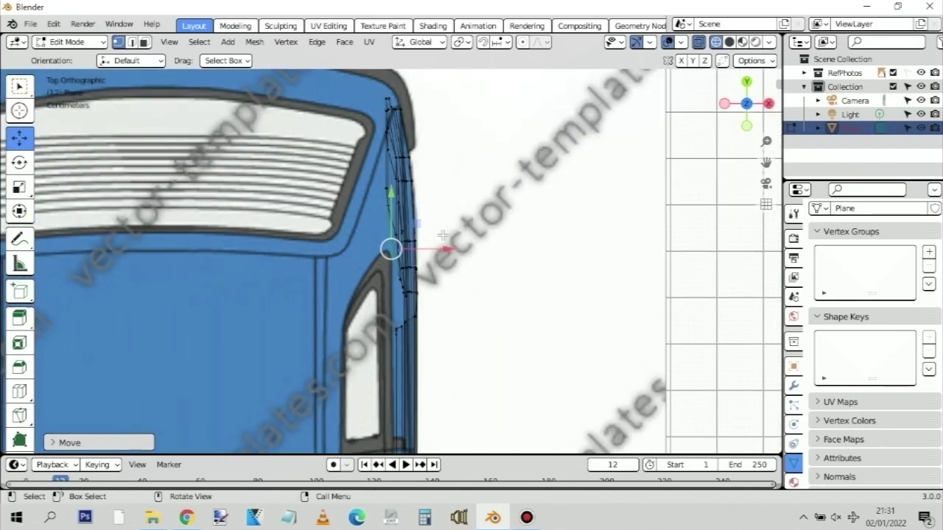
{"action": "scroll", "coordinate": [443, 234], "scroll_direction": "up", "scroll_amount": 1}
{"action": "key", "text": "KP_3"}
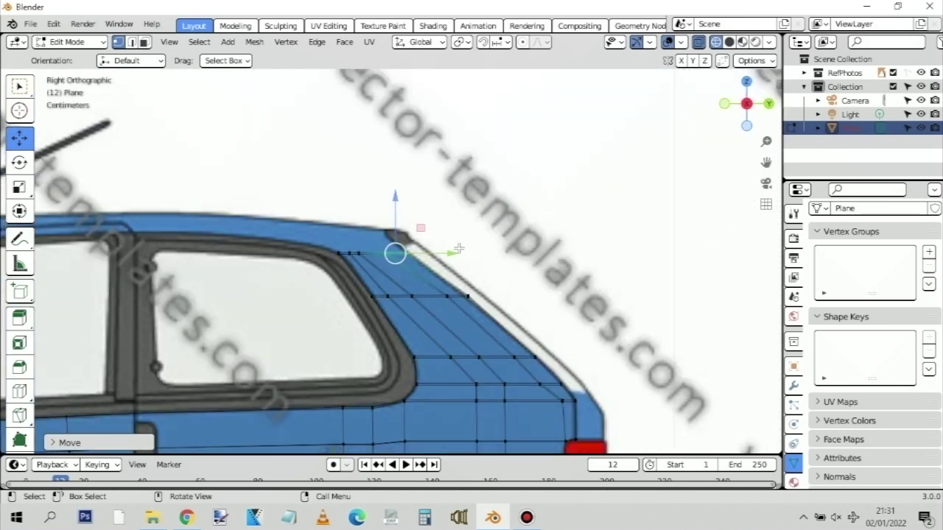
{"action": "scroll", "coordinate": [458, 250], "scroll_direction": "down", "scroll_amount": 2}
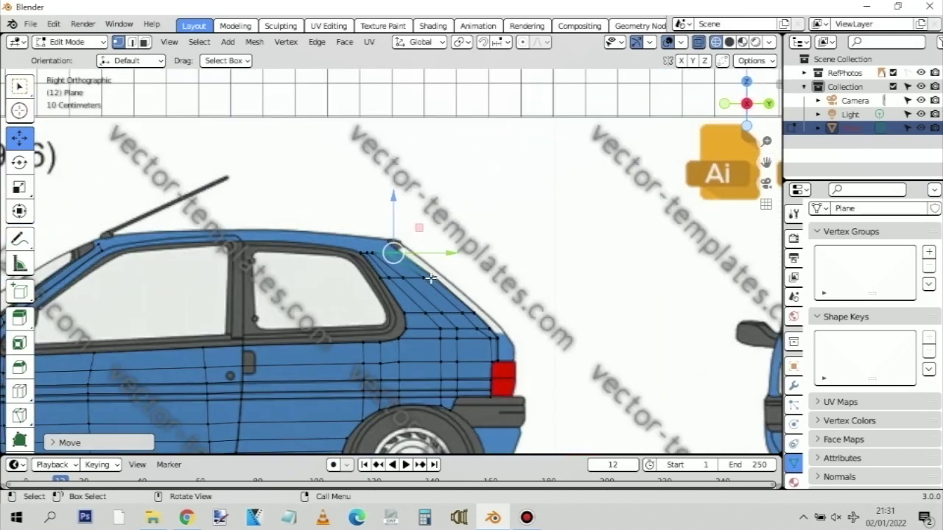
{"action": "key", "text": "KP_7"}
{"action": "scroll", "coordinate": [309, 220], "scroll_direction": "up", "scroll_amount": 3}
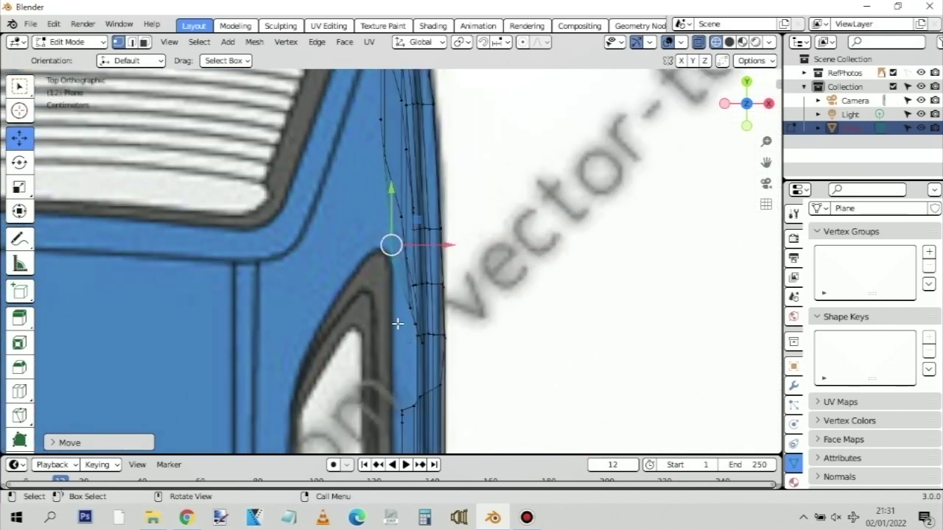
{"action": "left_click_drag", "start_coordinate": [396, 322], "coordinate": [445, 419]}
Select the vertex row along the window sill and check it against the top-view blueprint
{"action": "key", "text": "KP_3"}
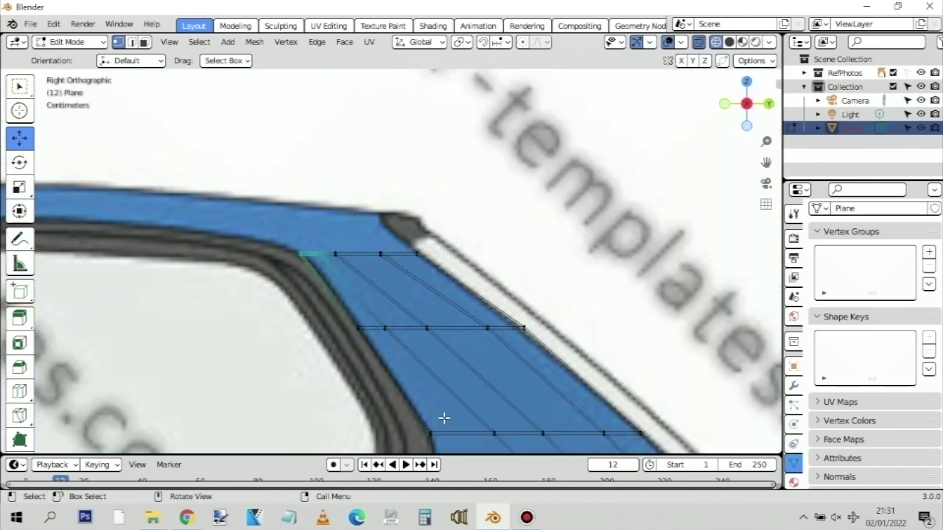
{"action": "scroll", "coordinate": [404, 318], "scroll_direction": "down", "scroll_amount": 5}
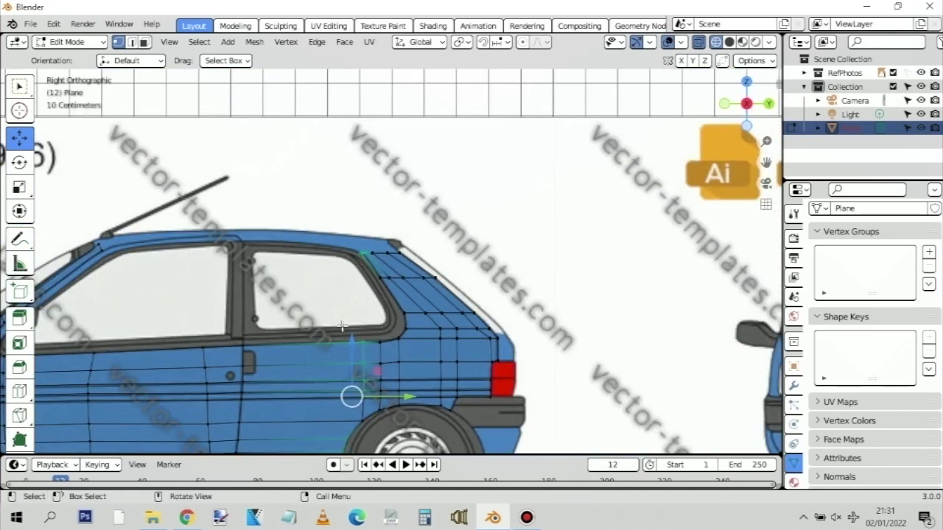
{"action": "left_click_drag", "start_coordinate": [325, 333], "coordinate": [363, 399]}
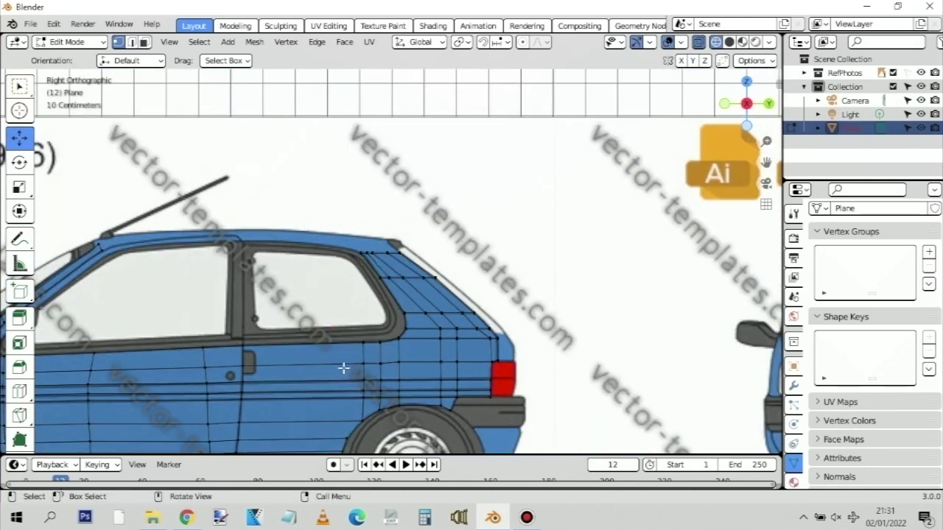
{"action": "left_click_drag", "start_coordinate": [227, 326], "coordinate": [374, 355]}
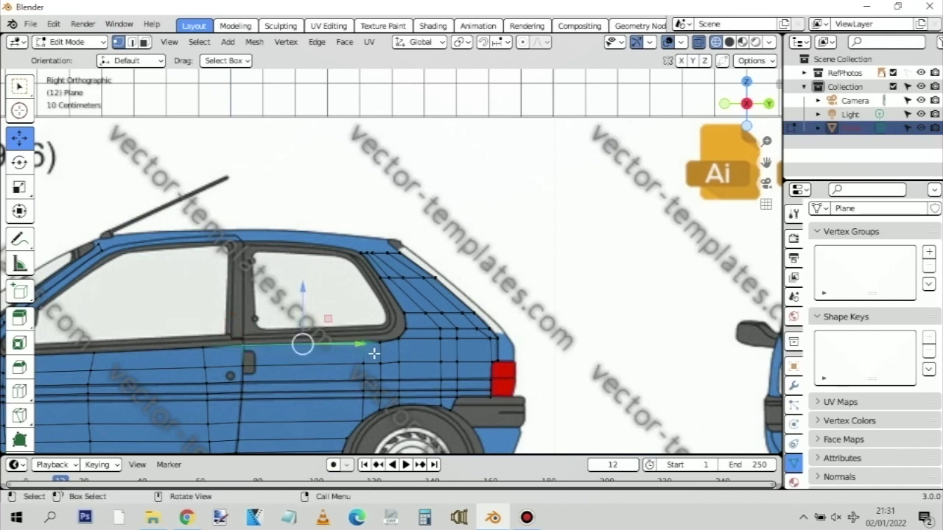
{"action": "key", "text": "KP_7"}
{"action": "scroll", "coordinate": [396, 292], "scroll_direction": "up", "scroll_amount": 5}
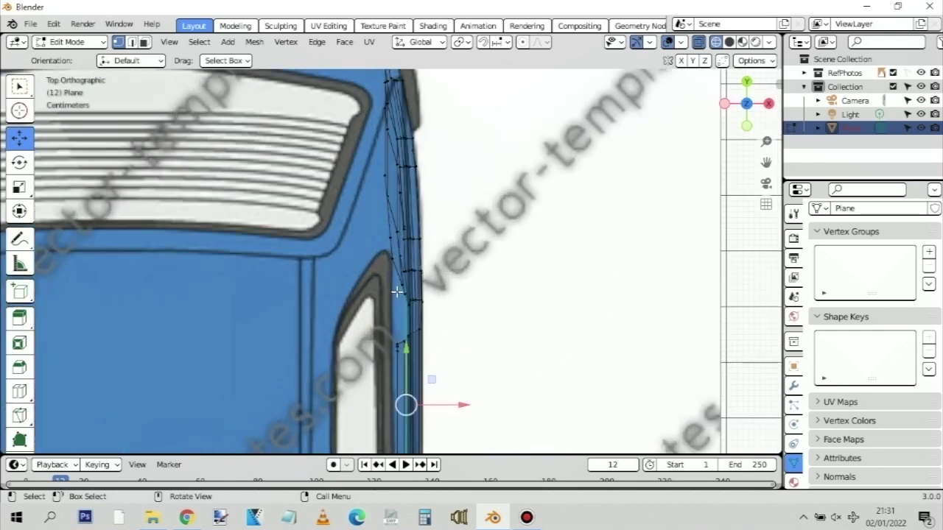
{"action": "scroll", "coordinate": [393, 330], "scroll_direction": "up", "scroll_amount": 2}
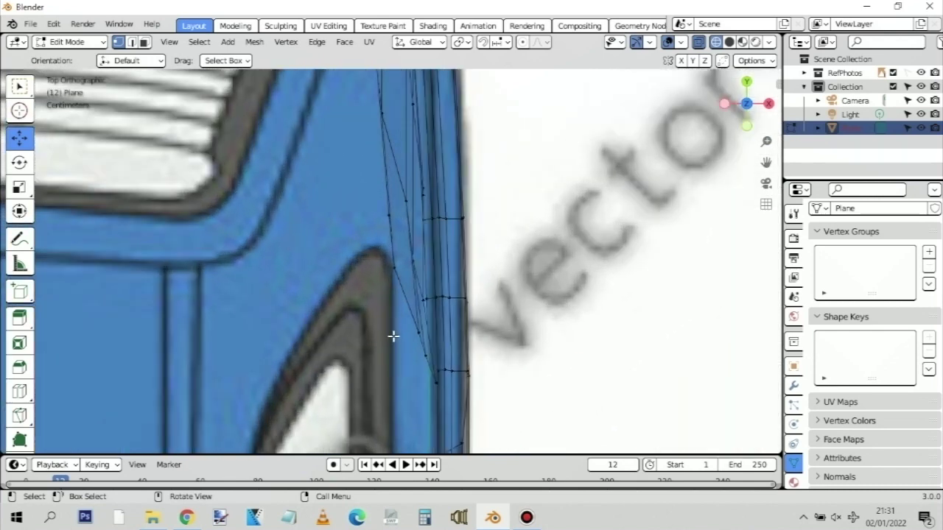
{"action": "middle_click_drag", "start_coordinate": [408, 362], "coordinate": [381, 206], "text": "shift"}
{"action": "scroll", "coordinate": [467, 234], "scroll_direction": "down", "scroll_amount": 10}
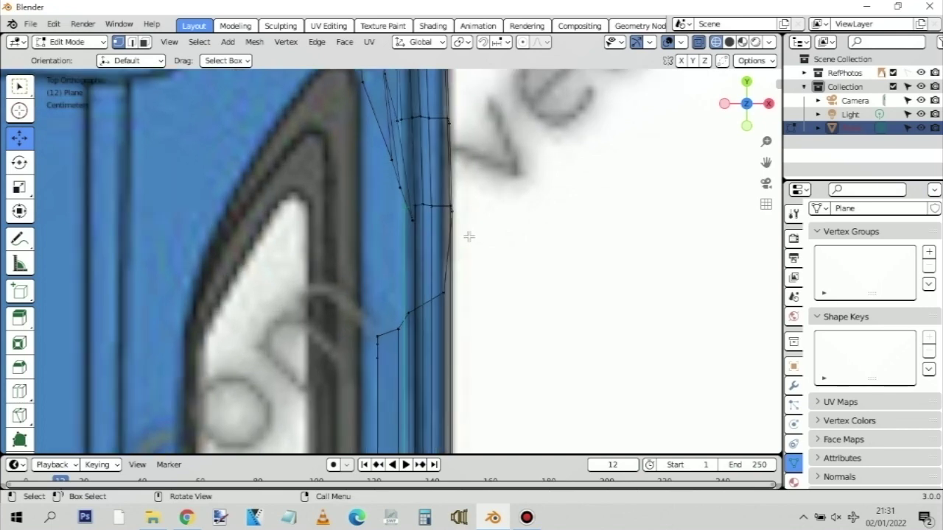
{"action": "middle_click_drag", "start_coordinate": [467, 234], "coordinate": [545, 221]}
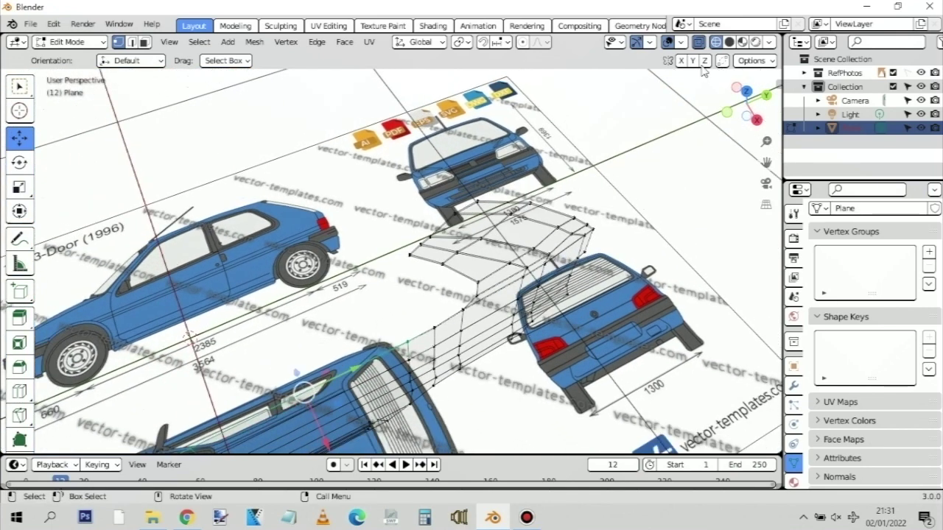
Switch to Solid shading, orbit to the car's side, and check the Peugeot 106 reference photos
{"action": "left_click", "coordinate": [729, 42]}
{"action": "middle_click_drag", "start_coordinate": [515, 322], "coordinate": [461, 313]}
{"action": "middle_click_drag", "start_coordinate": [506, 308], "coordinate": [463, 288]}
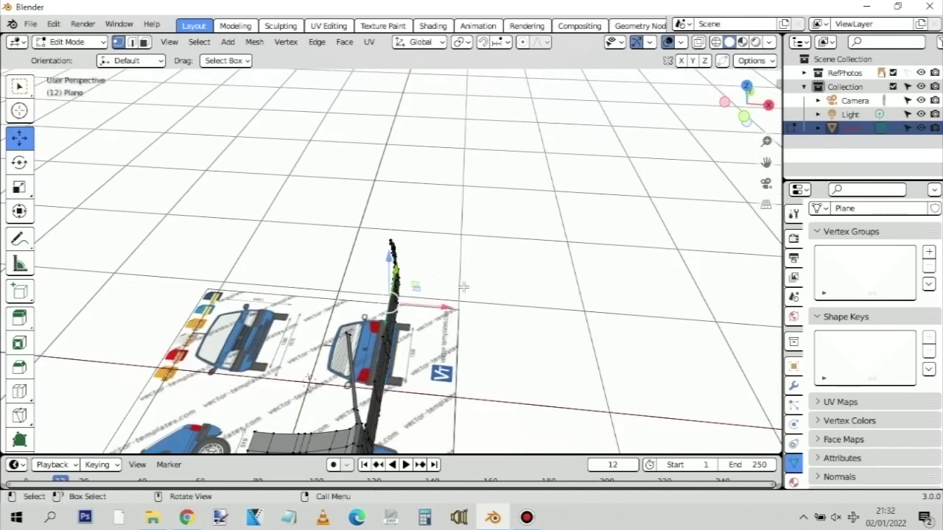
{"action": "scroll", "coordinate": [435, 253], "scroll_direction": "up", "scroll_amount": 3}
{"action": "middle_click_drag", "start_coordinate": [434, 236], "coordinate": [427, 261]}
{"action": "scroll", "coordinate": [431, 258], "scroll_direction": "down", "scroll_amount": 3}
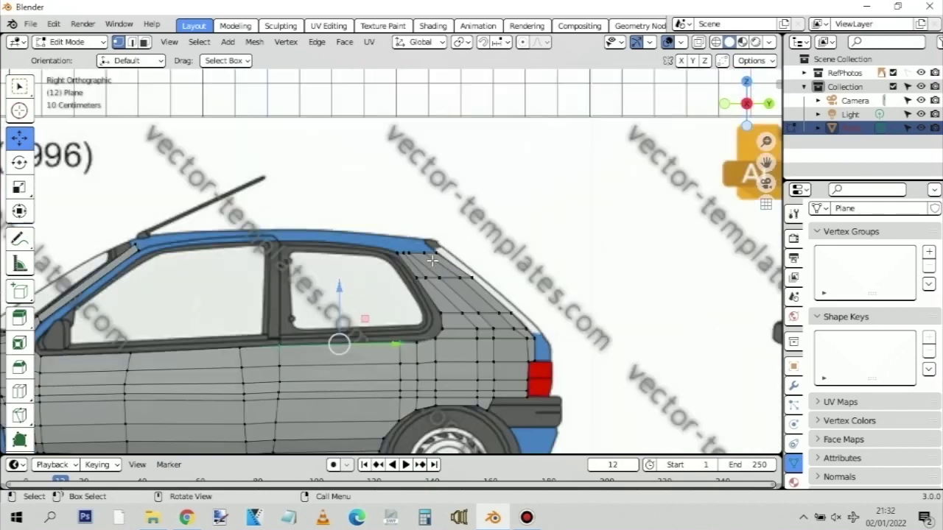
{"action": "scroll", "coordinate": [436, 257], "scroll_direction": "down", "scroll_amount": 4}
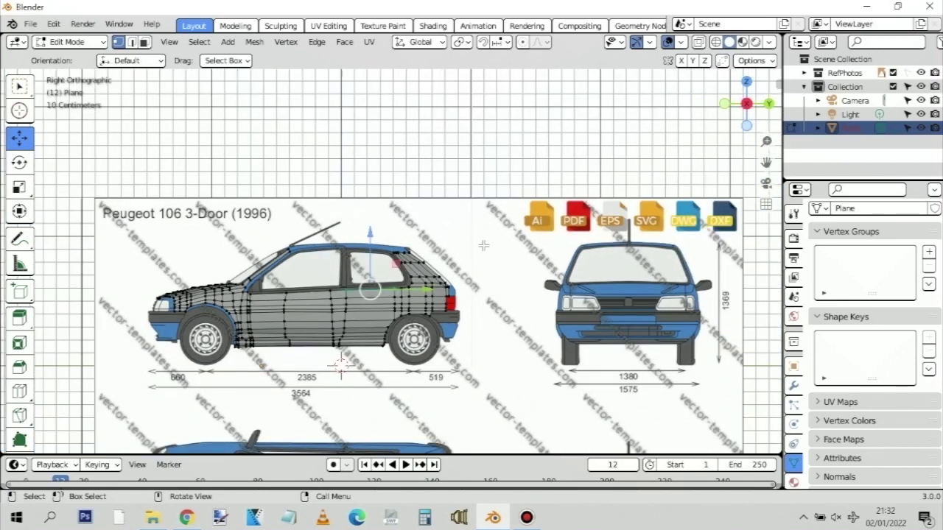
{"action": "key", "text": "alt+Tab"}
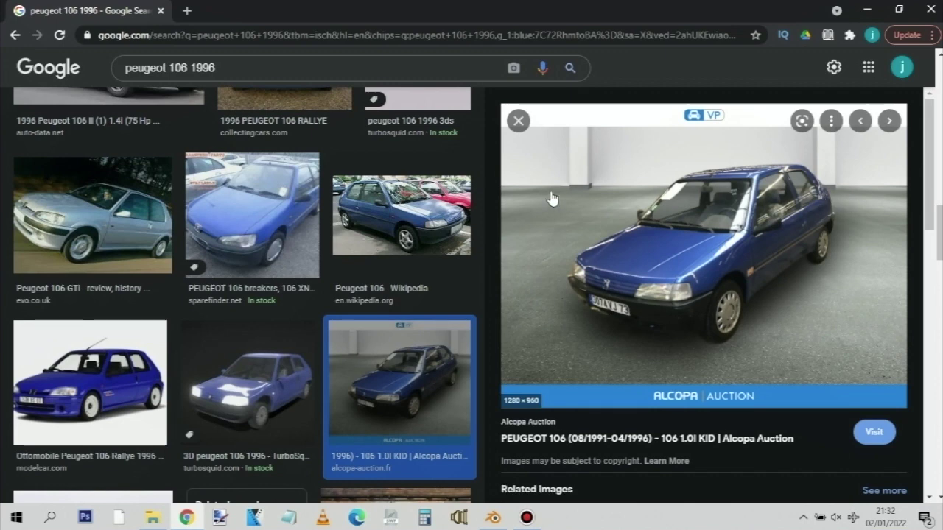
{"action": "key", "text": "alt+Tab"}
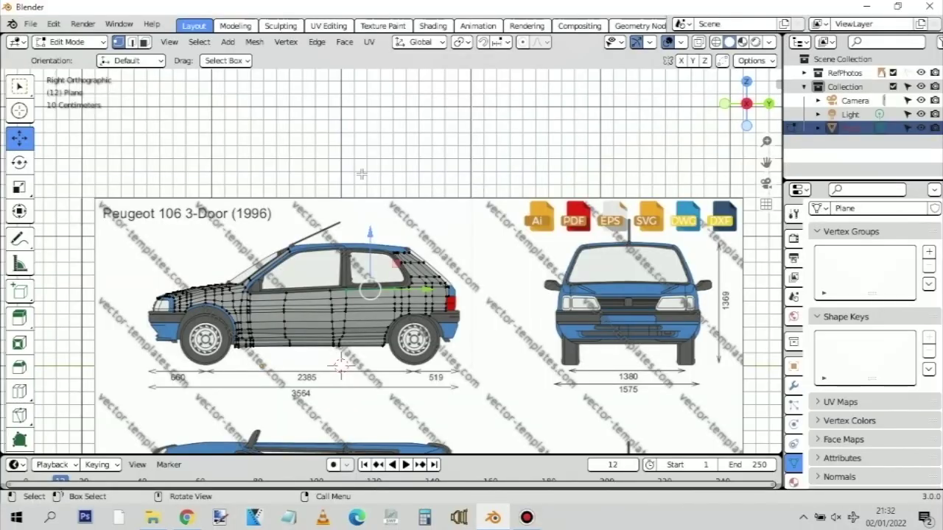
Return to Blender and extrude the mesh's top edge twice upward into the roof strip
{"action": "key", "text": "alt+Tab"}
{"action": "key", "text": "alt+Tab"}
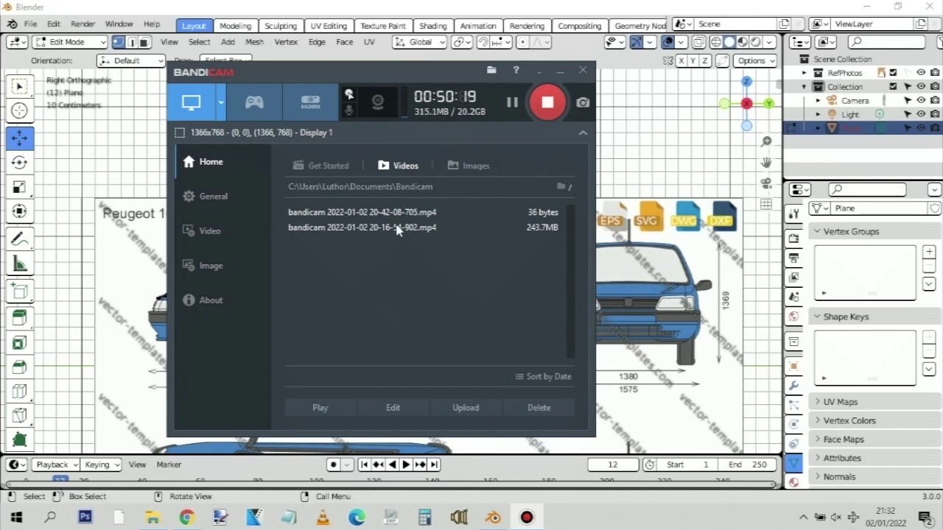
{"action": "key", "text": "alt+Tab"}
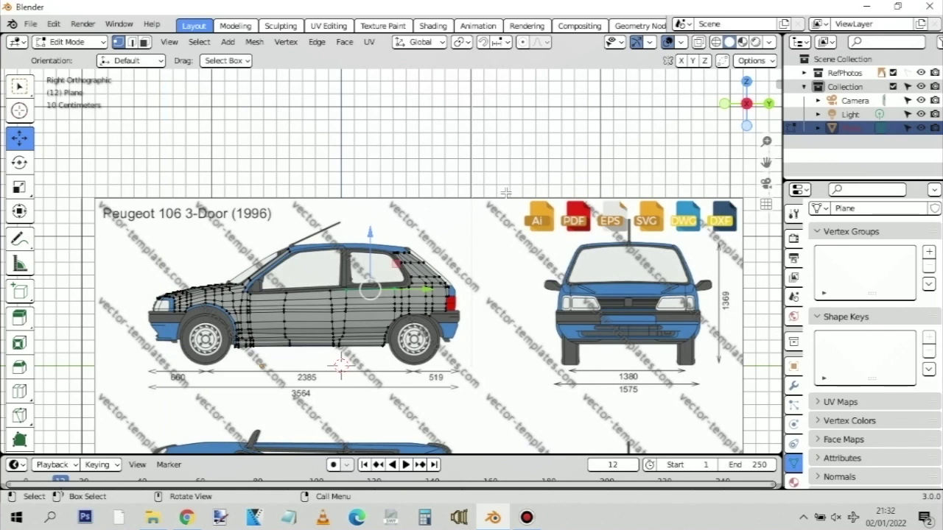
{"action": "scroll", "coordinate": [404, 257], "scroll_direction": "up", "scroll_amount": 10}
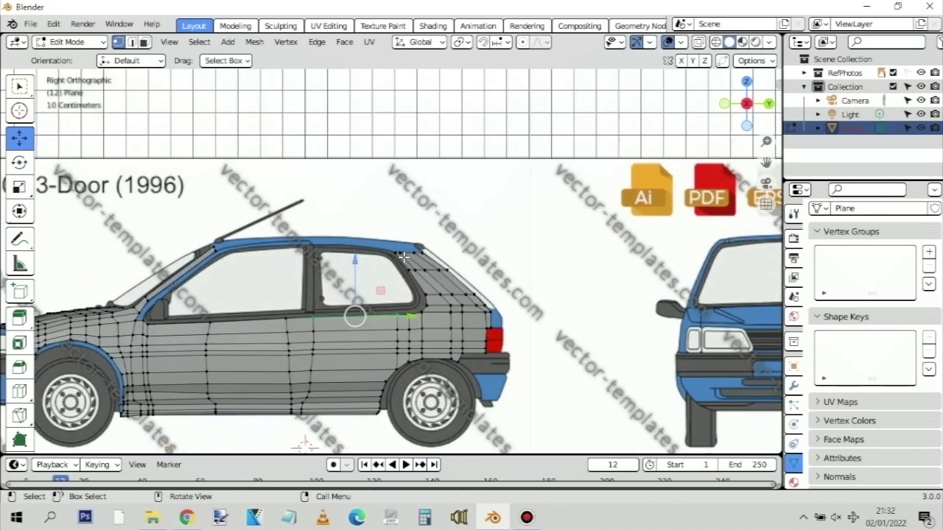
{"action": "scroll", "coordinate": [427, 234], "scroll_direction": "up", "scroll_amount": 2}
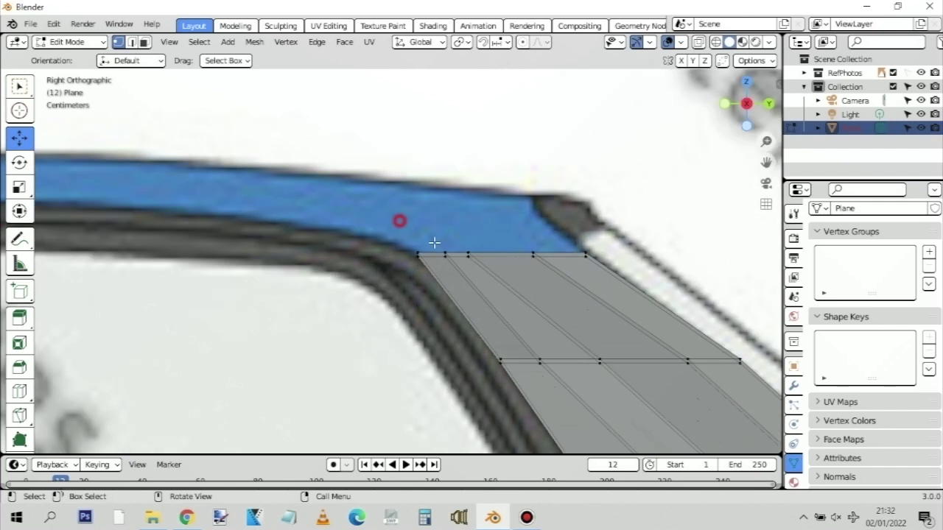
{"action": "left_click_drag", "start_coordinate": [400, 217], "coordinate": [599, 271]}
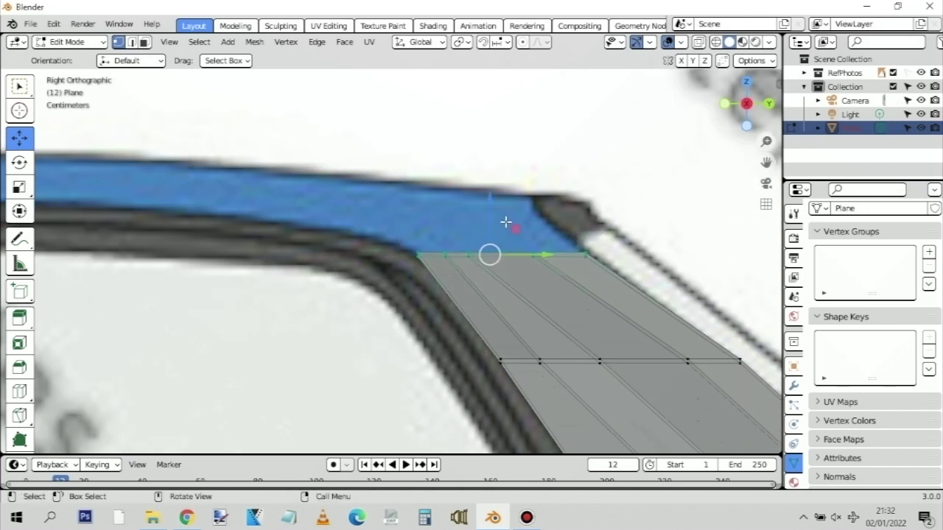
{"action": "key", "text": "e"}
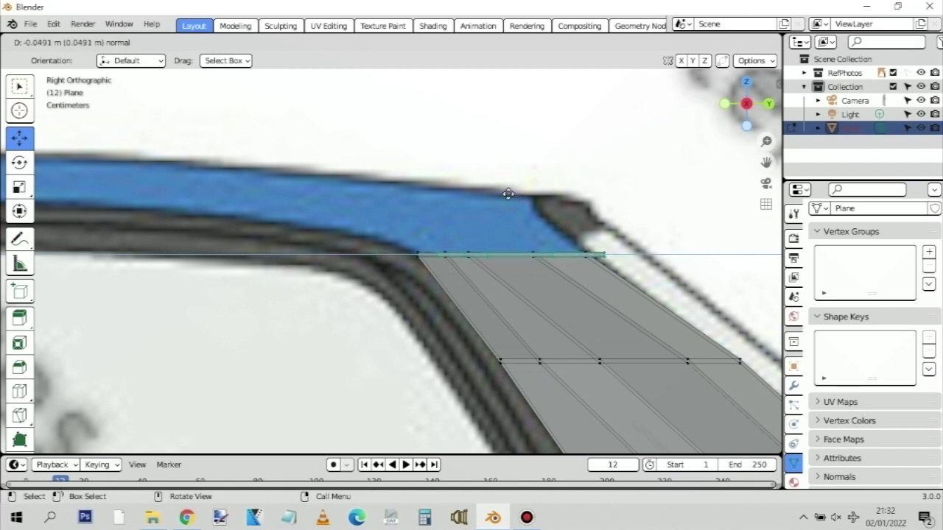
{"action": "left_click", "coordinate": [499, 194]}
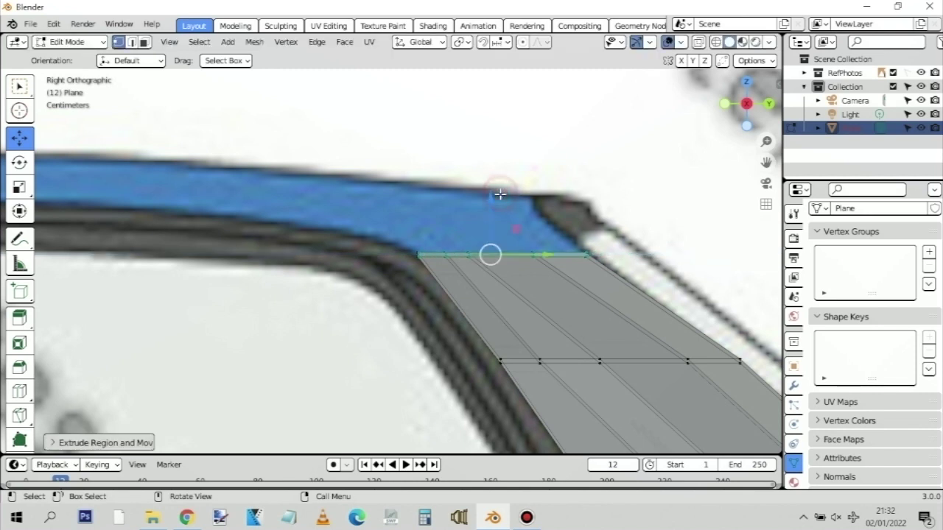
{"action": "key", "text": "e"}
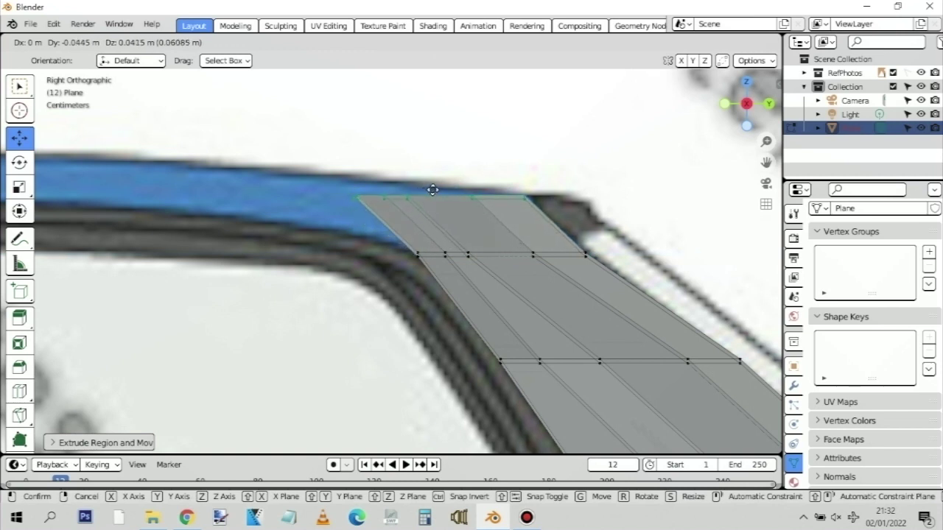
{"action": "left_click", "coordinate": [433, 190]}
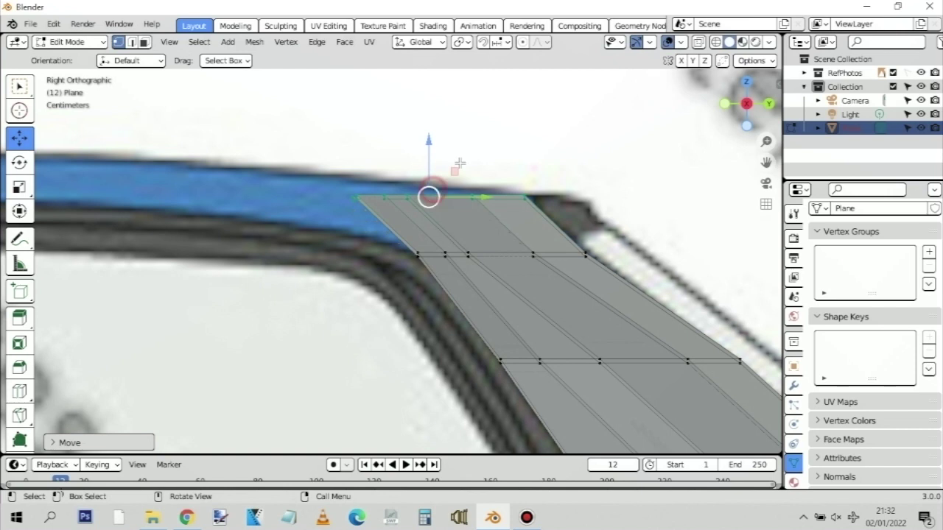
Enable X-ray and raise the new top vertices vertically onto the blueprint's roofline
{"action": "left_click", "coordinate": [714, 42]}
{"action": "left_click_drag", "start_coordinate": [343, 184], "coordinate": [483, 210]}
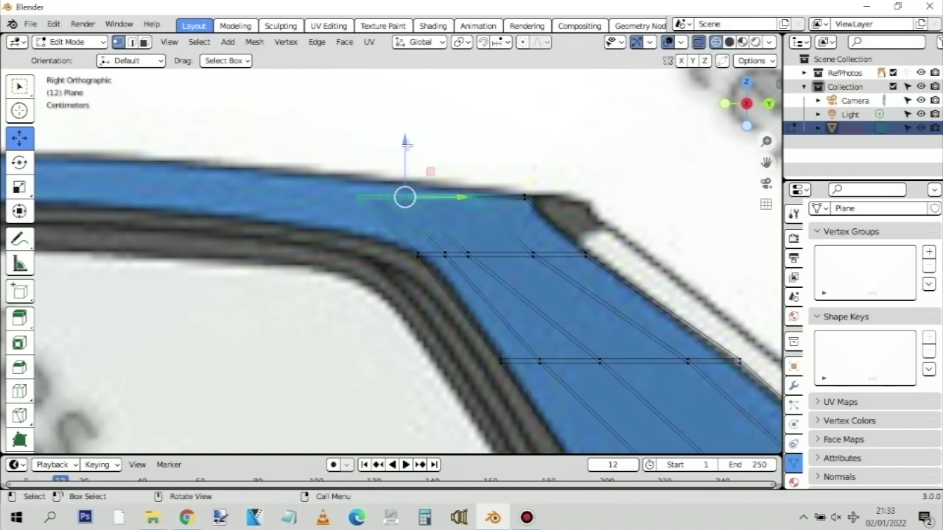
{"action": "left_click_drag", "start_coordinate": [405, 140], "coordinate": [391, 140]}
{"action": "left_click_drag", "start_coordinate": [331, 174], "coordinate": [452, 211]}
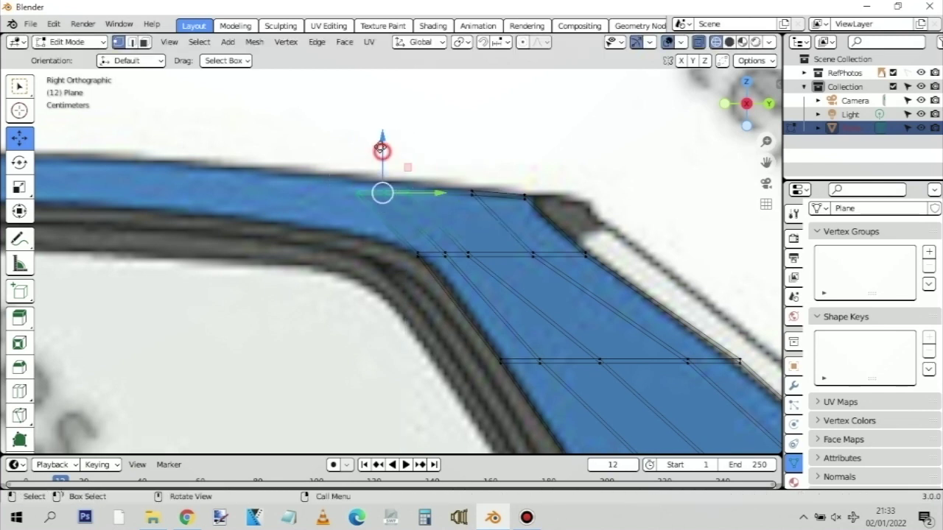
{"action": "left_click_drag", "start_coordinate": [381, 150], "coordinate": [398, 199]}
{"action": "left_click", "coordinate": [356, 188]}
{"action": "key", "text": "ctrl+z"}
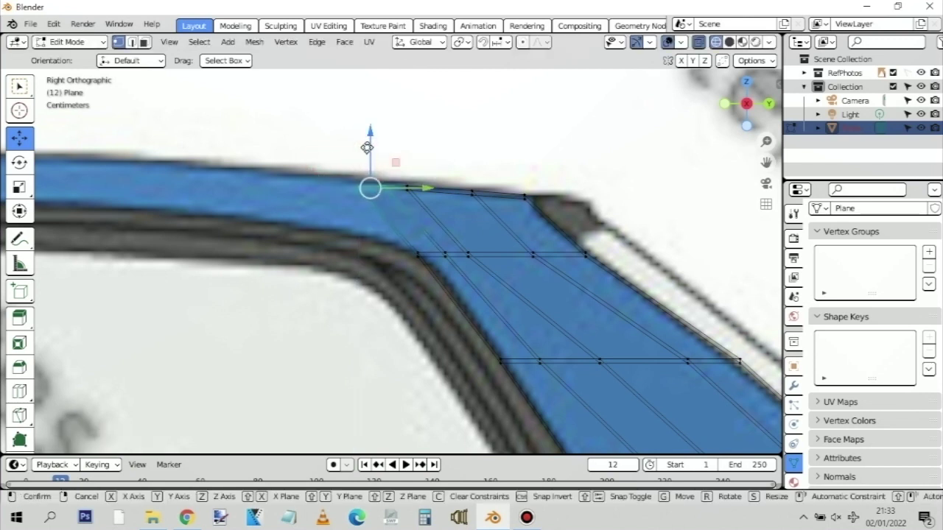
{"action": "left_click_drag", "start_coordinate": [368, 151], "coordinate": [347, 141]}
{"action": "key", "text": "ctrl+z"}
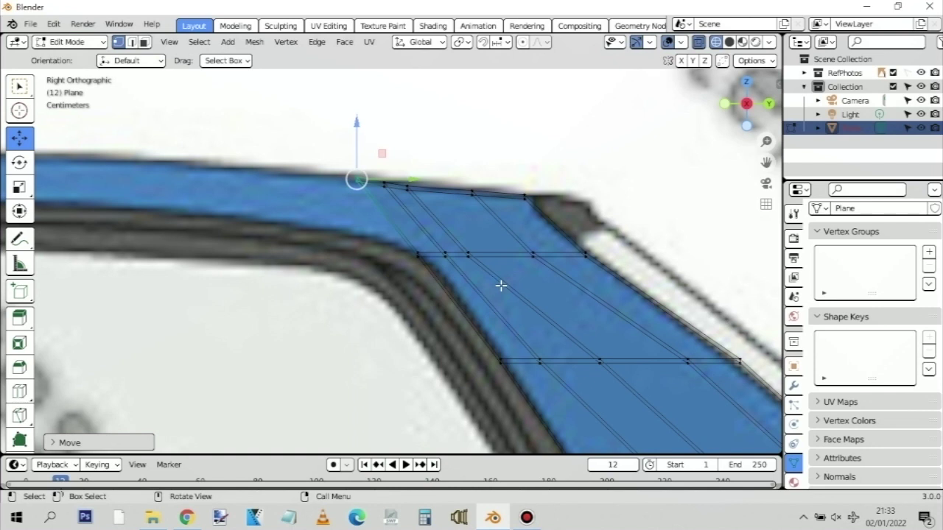
Loop-cut across the roof faces and shift the new loop's vertices sideways along Y
{"action": "key", "text": "ctrl+r"}
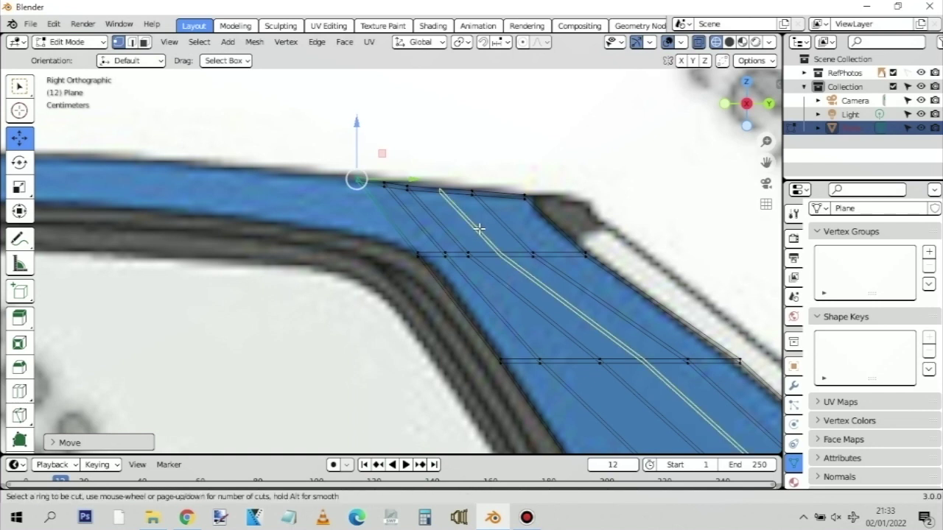
{"action": "left_click", "coordinate": [433, 230]}
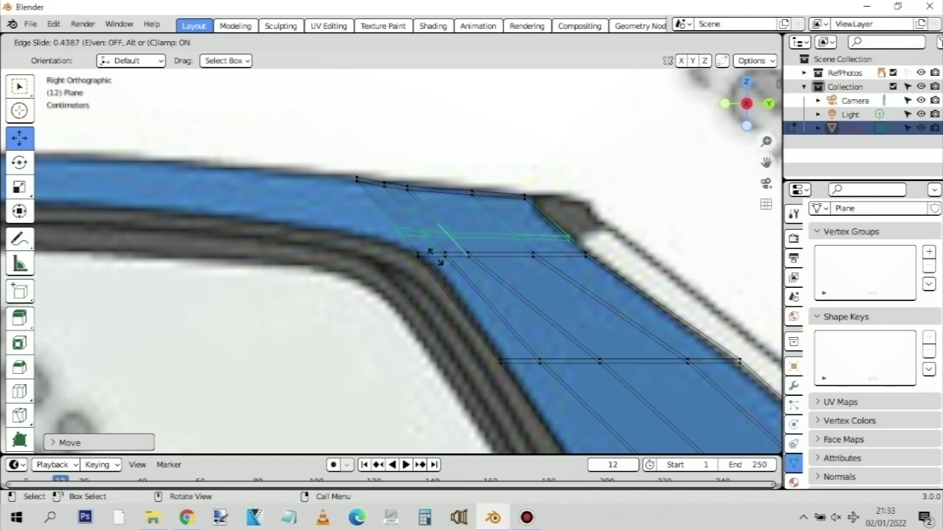
{"action": "left_click", "coordinate": [436, 256]}
{"action": "left_click_drag", "start_coordinate": [372, 218], "coordinate": [550, 246]}
{"action": "left_click", "coordinate": [550, 246]}
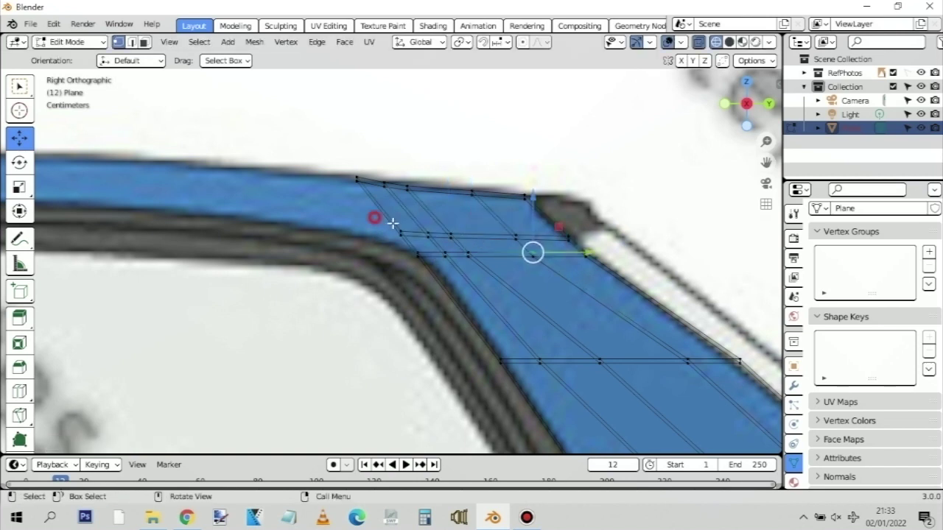
{"action": "left_click_drag", "start_coordinate": [393, 223], "coordinate": [510, 242]}
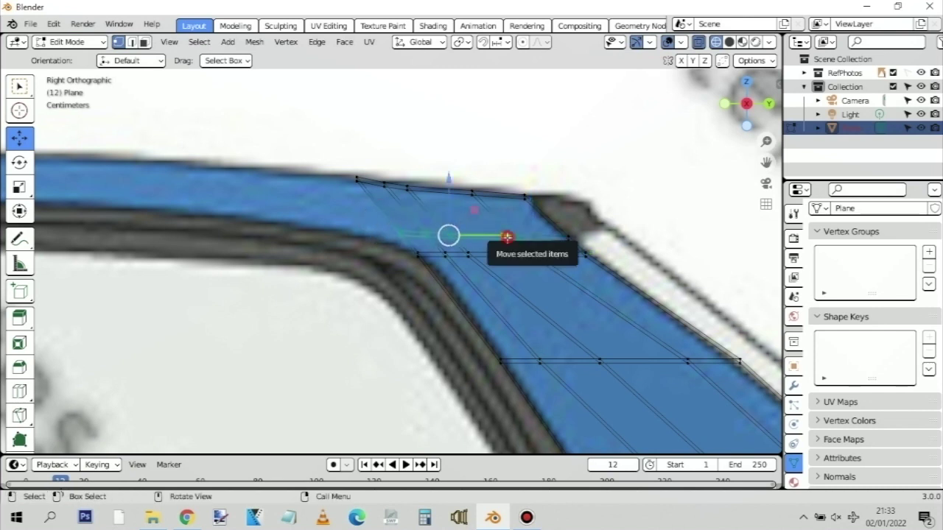
{"action": "left_click_drag", "start_coordinate": [505, 236], "coordinate": [486, 229]}
Move the middle-row and pillar-corner vertices along Y and Z to follow the roof curve
{"action": "left_click", "coordinate": [515, 212]}
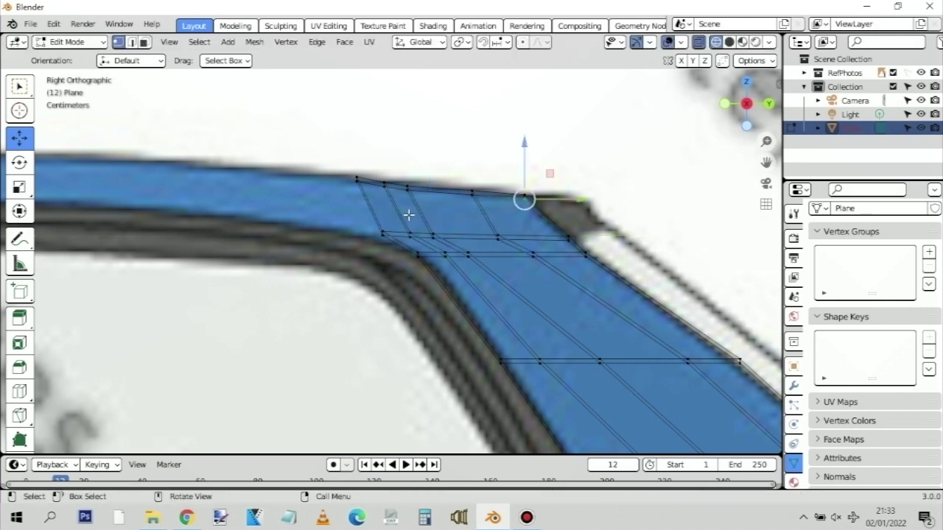
{"action": "left_click_drag", "start_coordinate": [400, 217], "coordinate": [435, 198]}
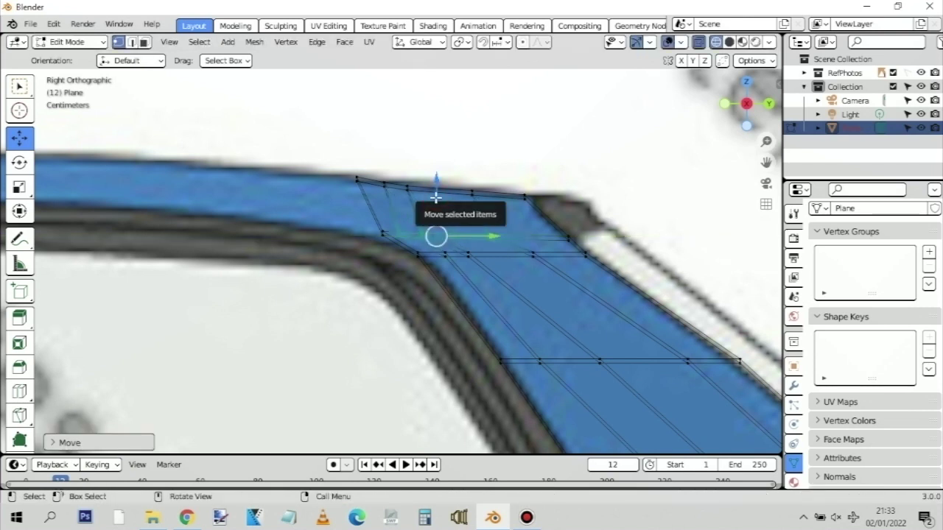
{"action": "left_click", "coordinate": [407, 189]}
{"action": "key", "text": "ctrl+z"}
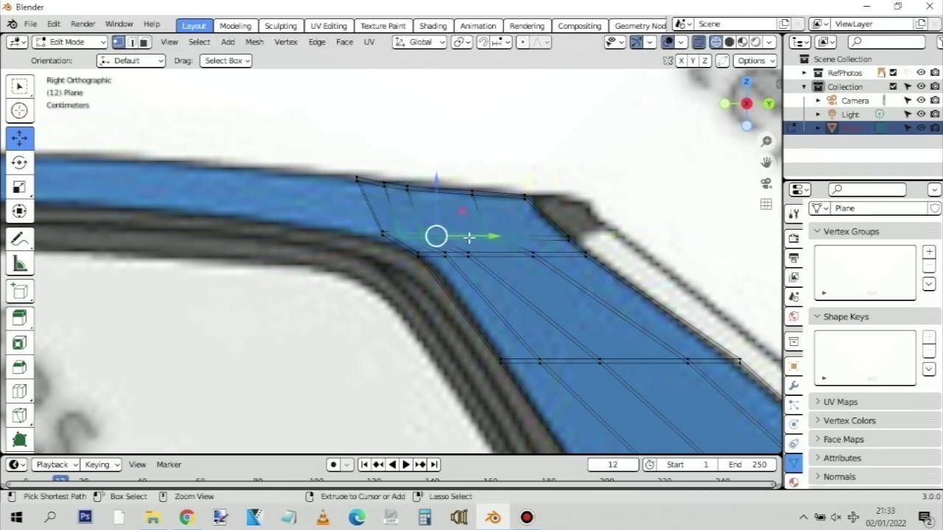
{"action": "left_click_drag", "start_coordinate": [482, 236], "coordinate": [496, 228]}
{"action": "left_click_drag", "start_coordinate": [448, 185], "coordinate": [447, 185]}
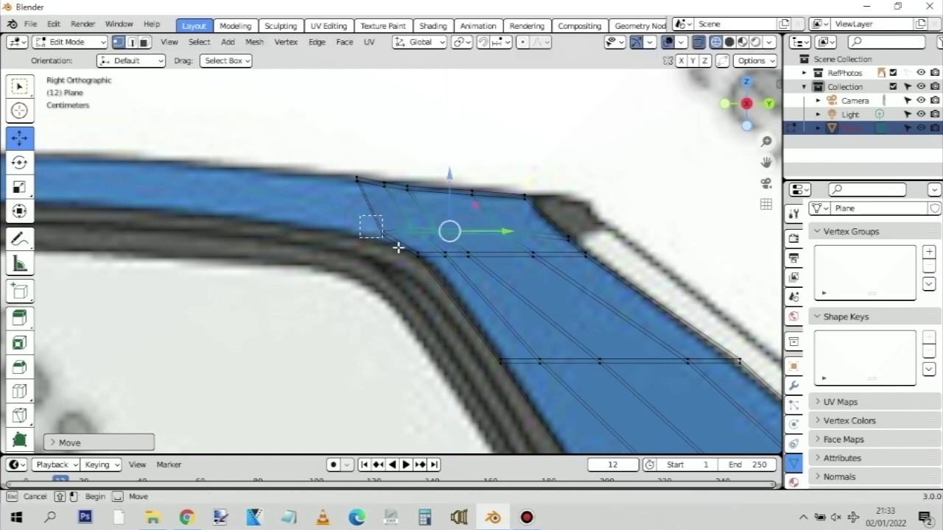
{"action": "left_click", "coordinate": [385, 233]}
{"action": "key", "text": "g"}
{"action": "key", "text": "z"}
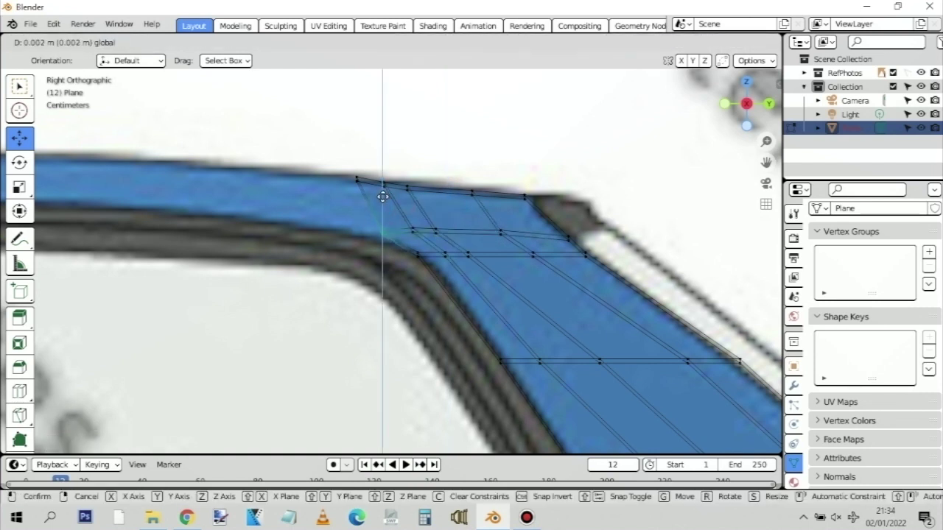
{"action": "right_click", "coordinate": [406, 208]}
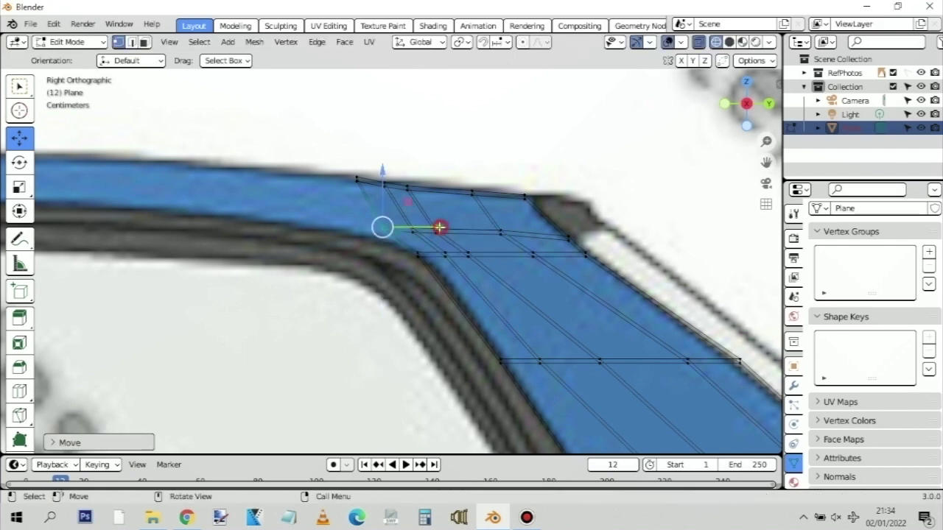
{"action": "left_click_drag", "start_coordinate": [439, 228], "coordinate": [420, 226]}
{"action": "scroll", "coordinate": [420, 227], "scroll_direction": "down", "scroll_amount": 5}
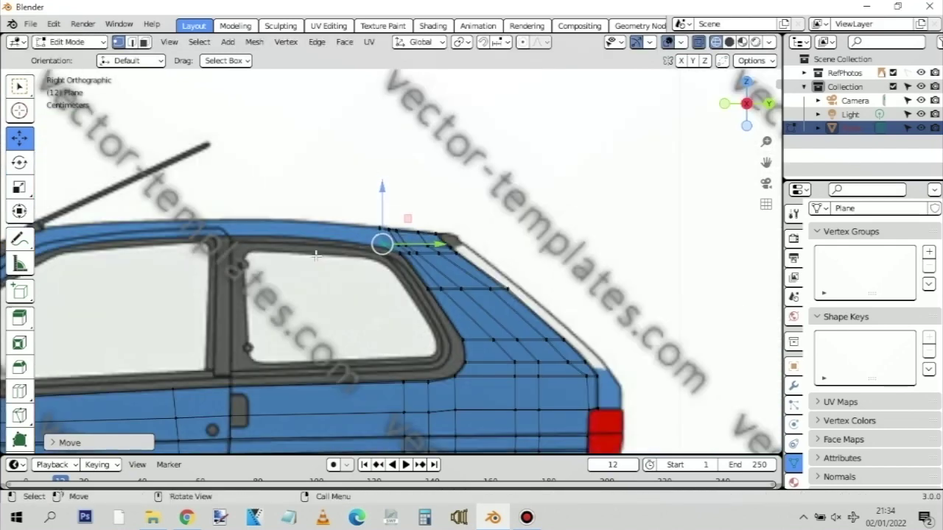
Check the mesh in top and side views, then extrude the selected edge along the roof
{"action": "middle_click_drag", "start_coordinate": [315, 256], "coordinate": [446, 299]}
{"action": "key", "text": "KP_7"}
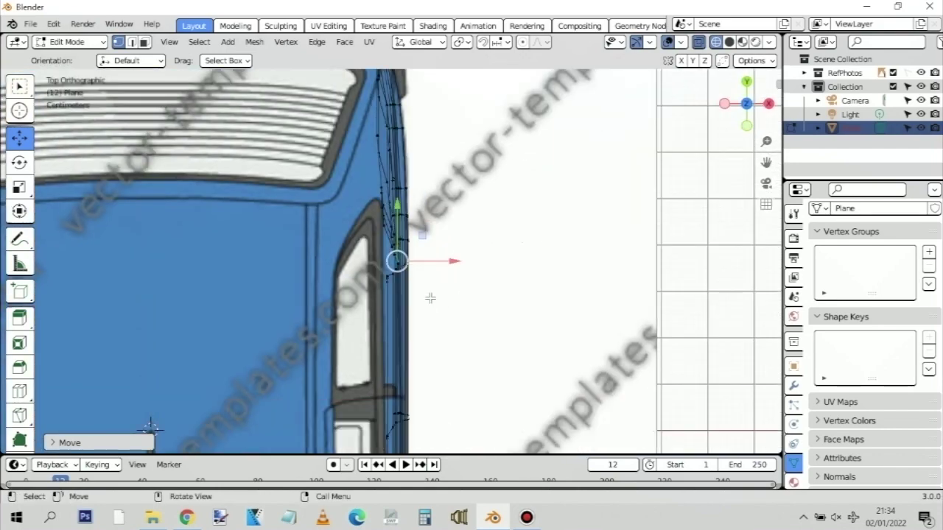
{"action": "scroll", "coordinate": [388, 249], "scroll_direction": "down", "scroll_amount": 3}
{"action": "key", "text": "KP_3"}
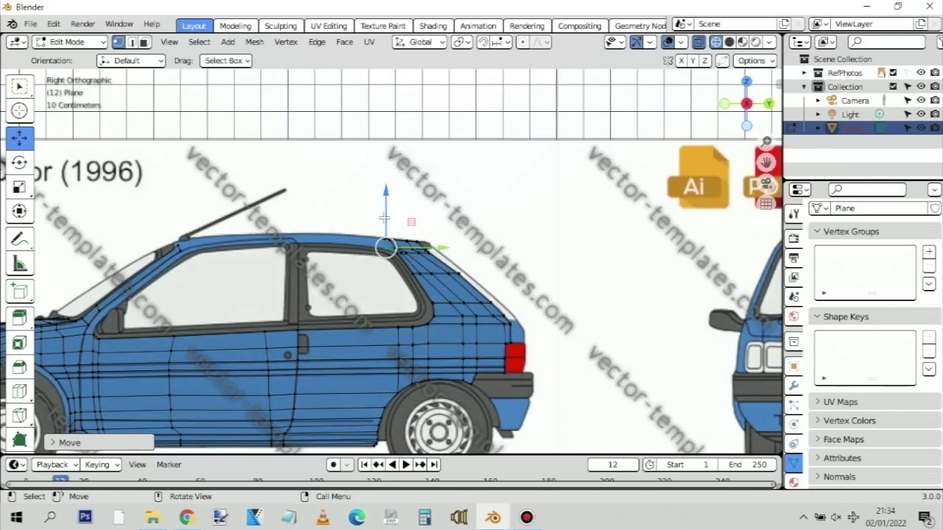
{"action": "scroll", "coordinate": [387, 236], "scroll_direction": "up", "scroll_amount": 6}
{"action": "scroll", "coordinate": [277, 213], "scroll_direction": "down", "scroll_amount": 2}
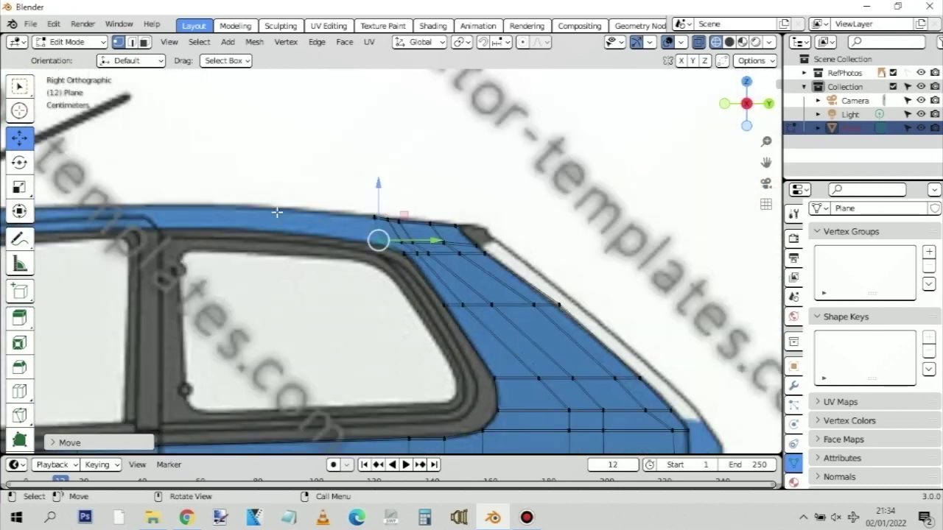
{"action": "scroll", "coordinate": [226, 204], "scroll_direction": "down", "scroll_amount": 3}
{"action": "scroll", "coordinate": [252, 215], "scroll_direction": "left", "scroll_amount": 3}
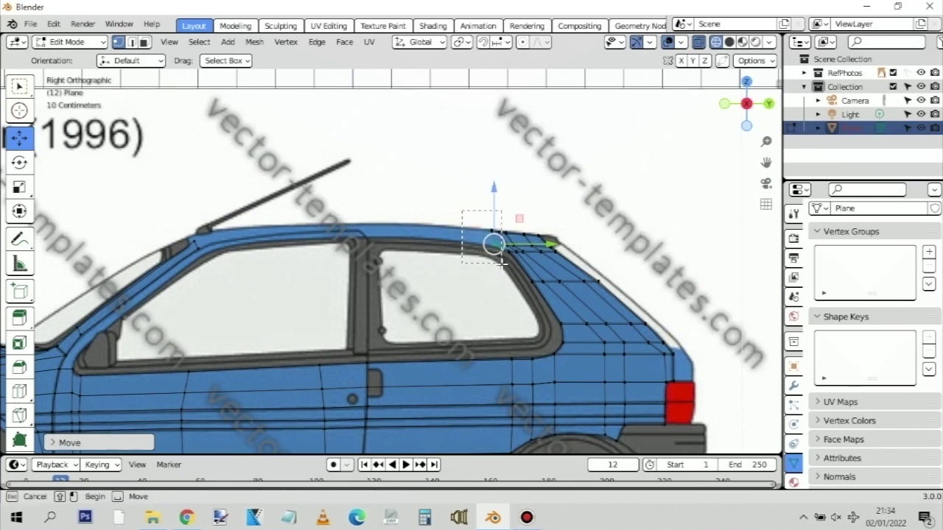
{"action": "scroll", "coordinate": [505, 260], "scroll_direction": "up", "scroll_amount": 5}
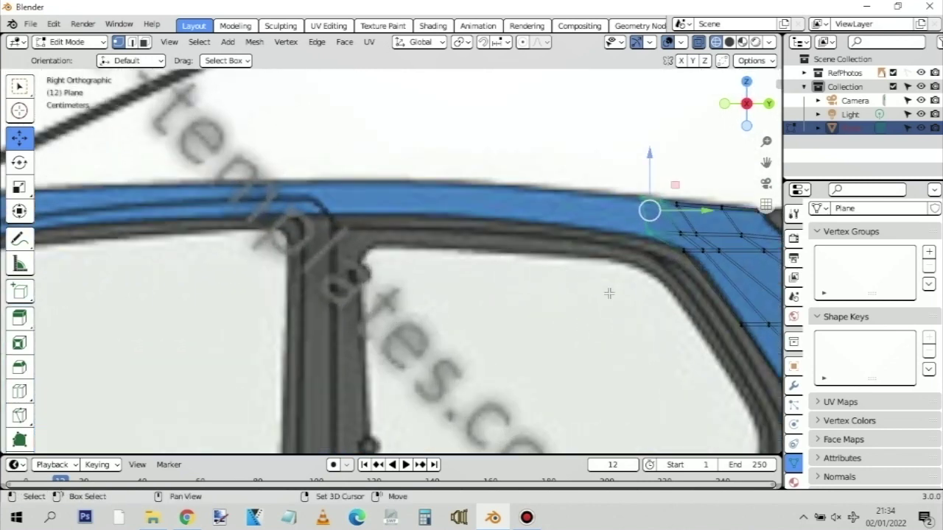
{"action": "scroll", "coordinate": [508, 251], "scroll_direction": "right", "scroll_amount": 4, "text": "ctrl"}
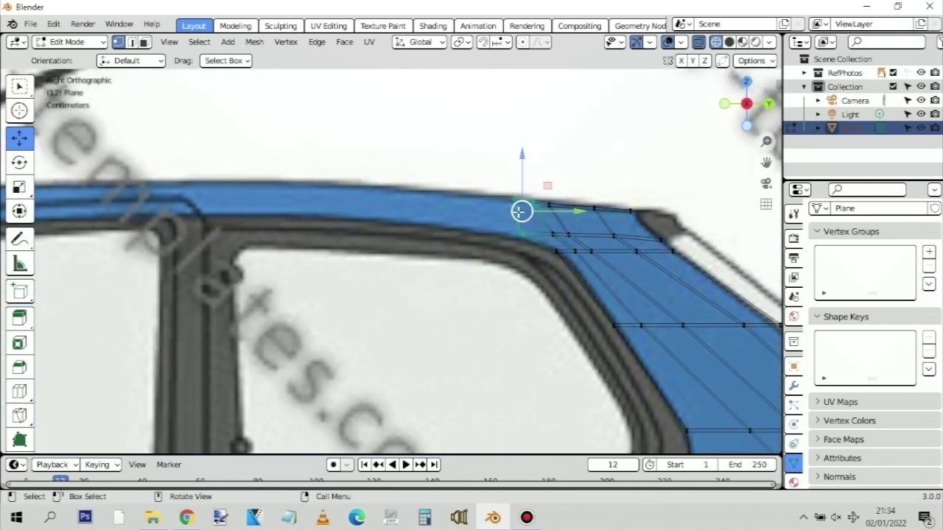
{"action": "key", "text": "e"}
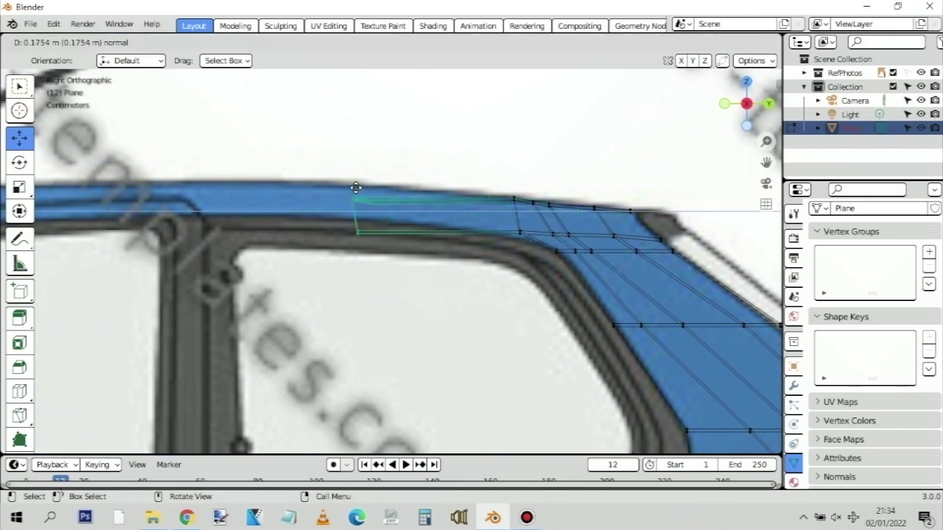
{"action": "left_click", "coordinate": [356, 188]}
Remove the stray extruded strip by cancelling the edge move and undoing the extrusion
{"action": "middle_click_drag", "start_coordinate": [320, 153], "coordinate": [278, 166]}
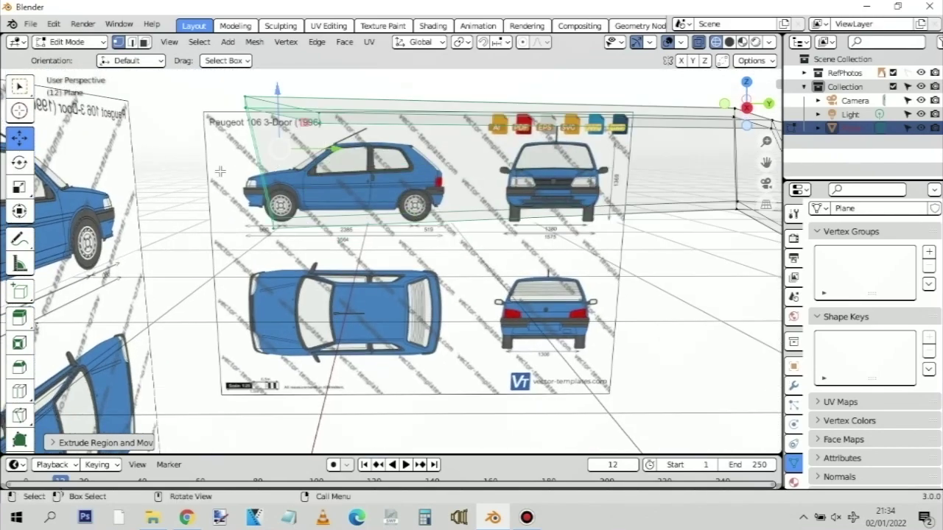
{"action": "middle_click_drag", "start_coordinate": [220, 171], "coordinate": [284, 201]}
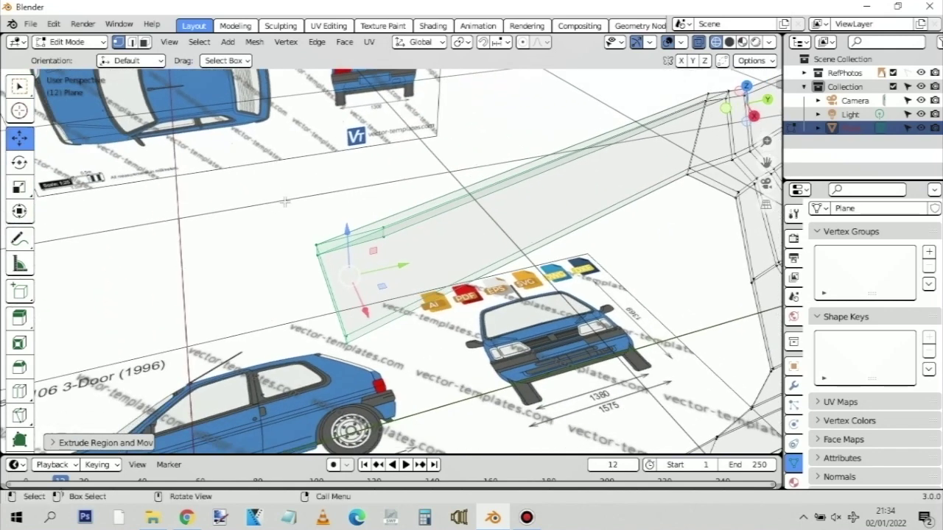
{"action": "left_click", "coordinate": [374, 199]}
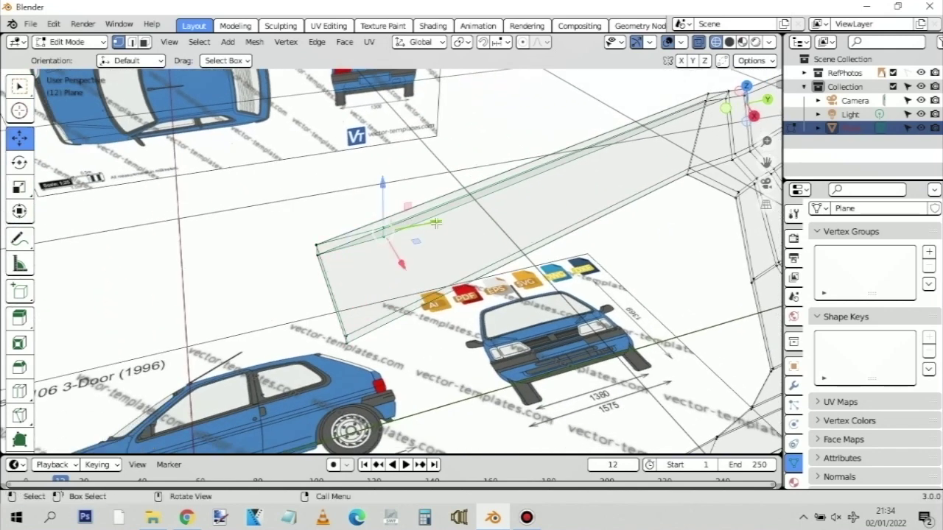
{"action": "left_click_drag", "start_coordinate": [418, 230], "coordinate": [316, 246]}
{"action": "key", "text": "Escape"}
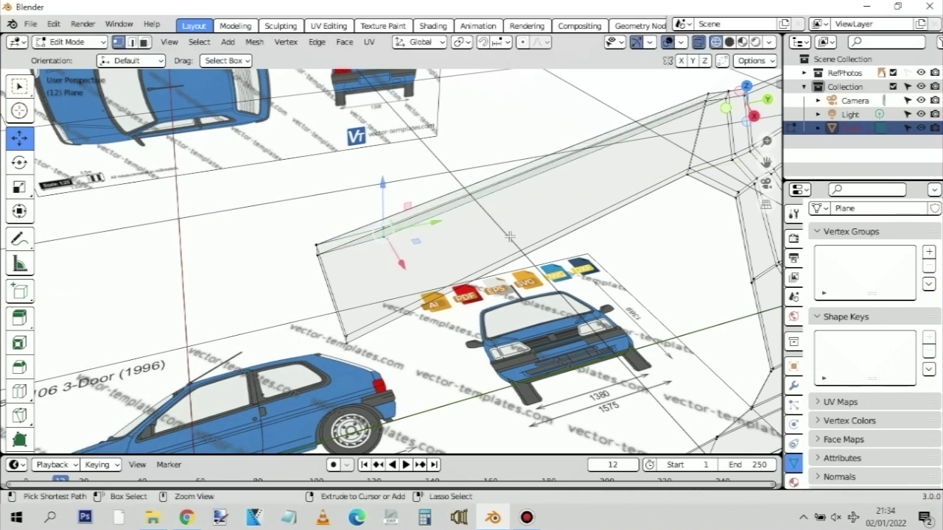
{"action": "key", "text": "ctrl+z"}
{"action": "key", "text": "ctrl+z"}
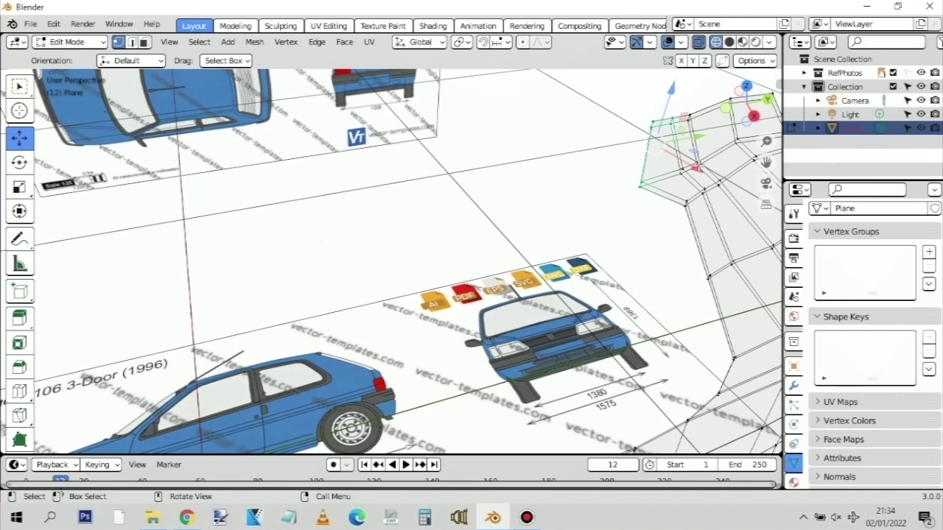
{"action": "middle_click_drag", "start_coordinate": [686, 169], "coordinate": [582, 235], "text": "shift"}
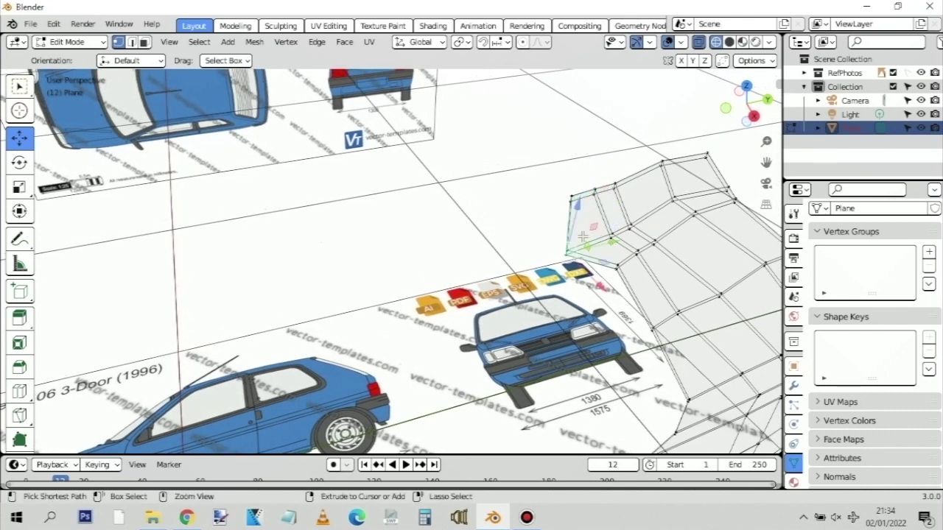
{"action": "key", "text": "ctrl+z"}
Extrude the strip's front roof edge one face forward and raise it onto the roofline
{"action": "key", "text": "KP_3"}
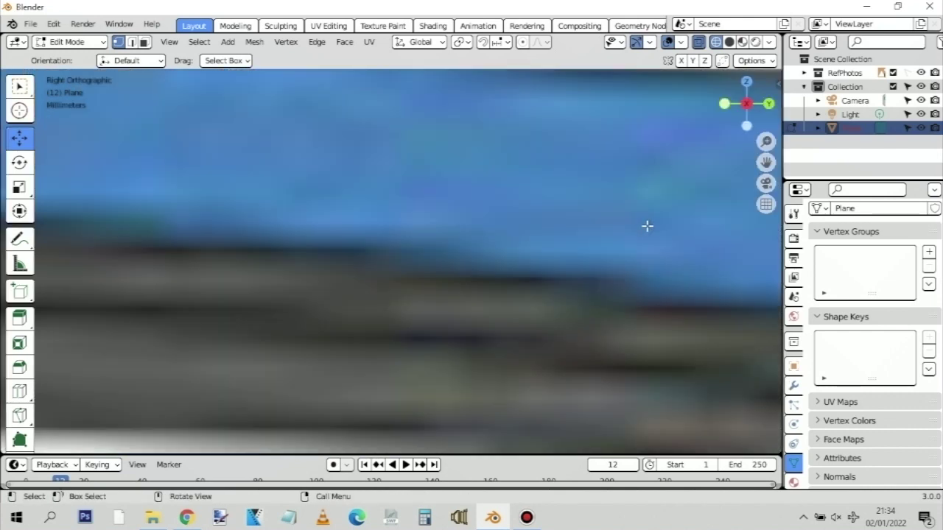
{"action": "scroll", "coordinate": [663, 205], "scroll_direction": "down", "scroll_amount": 6}
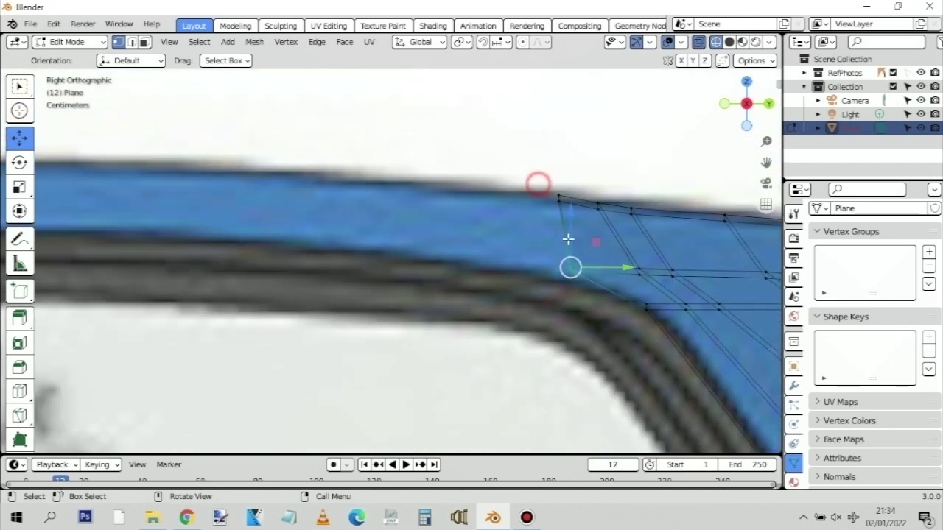
{"action": "left_click_drag", "start_coordinate": [537, 180], "coordinate": [494, 242]}
{"action": "left_click", "coordinate": [579, 273], "text": "shift"}
{"action": "key", "text": "Escape"}
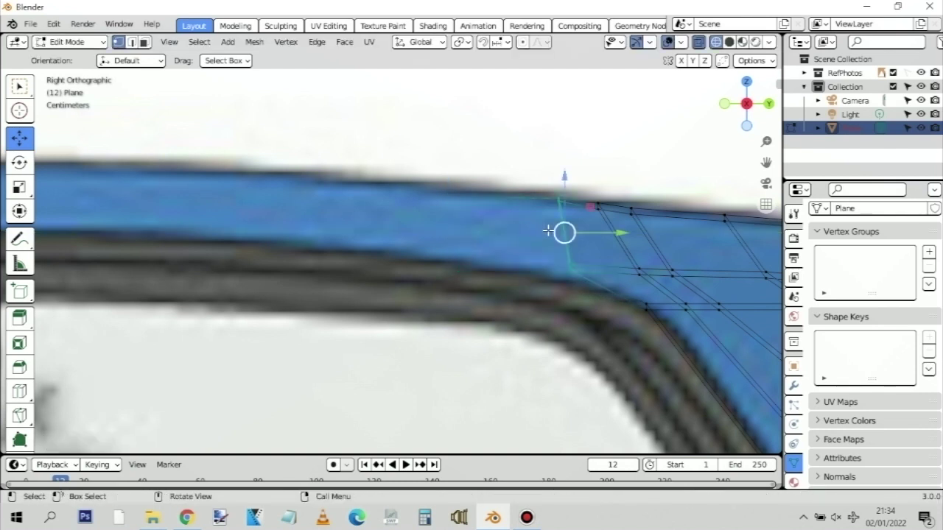
{"action": "key", "text": "e"}
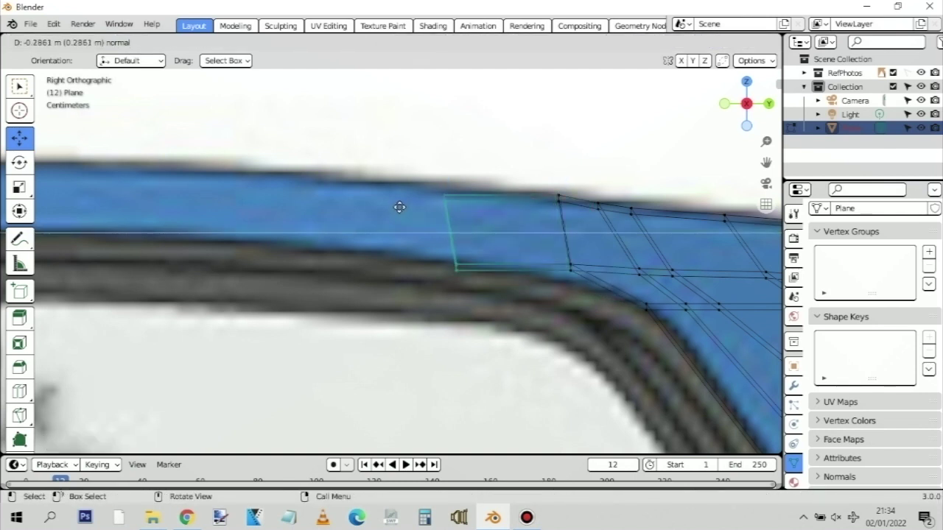
{"action": "left_click", "coordinate": [211, 194]}
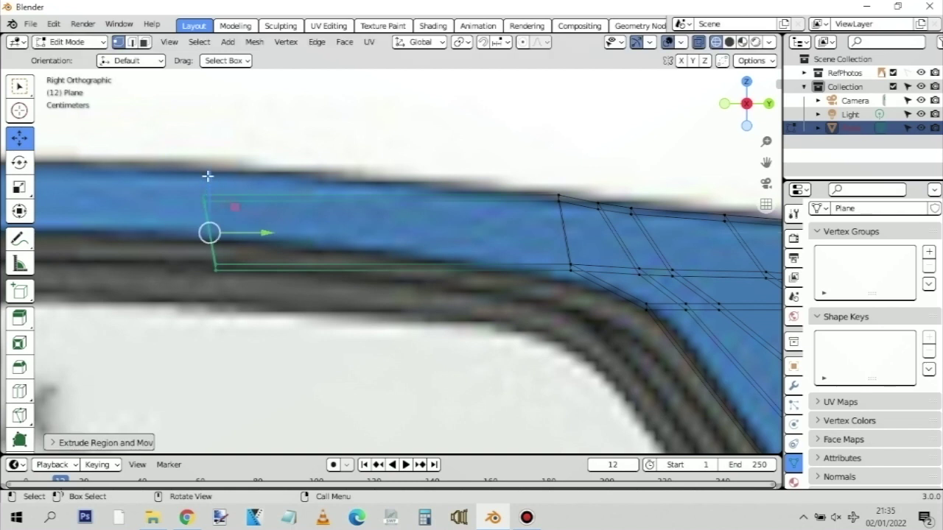
{"action": "left_click_drag", "start_coordinate": [207, 165], "coordinate": [190, 149]}
Extrude a second roof segment forward and fit its edge to the side-view roofline
{"action": "middle_click_drag", "start_coordinate": [145, 176], "coordinate": [399, 170], "text": "shift"}
{"action": "key", "text": "e"}
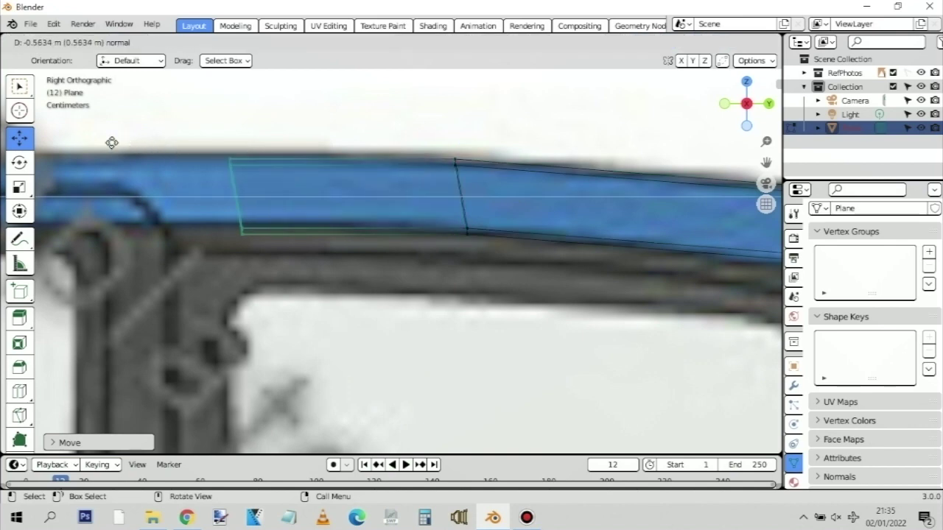
{"action": "left_click", "coordinate": [112, 138]}
{"action": "middle_click_drag", "start_coordinate": [209, 270], "coordinate": [392, 258], "text": "shift"}
{"action": "scroll", "coordinate": [383, 247], "scroll_direction": "down", "scroll_amount": 5}
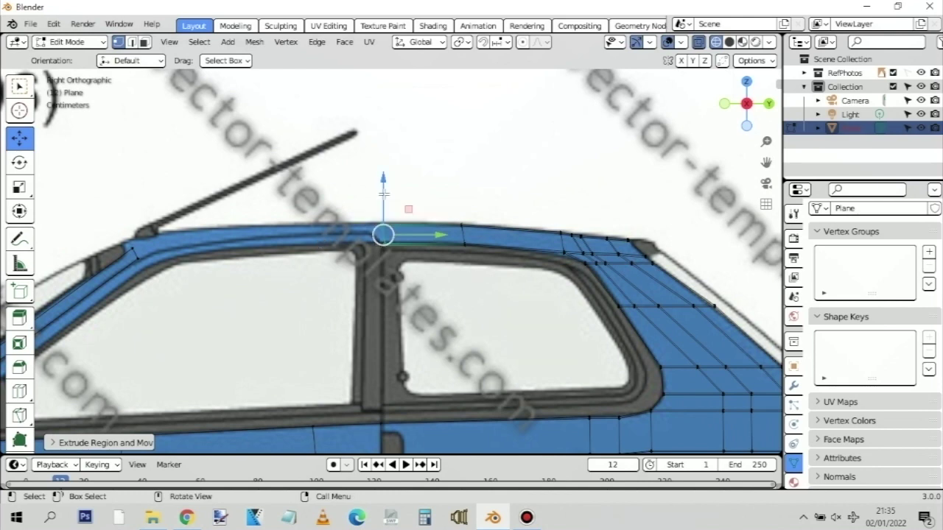
{"action": "left_click_drag", "start_coordinate": [383, 196], "coordinate": [385, 192]}
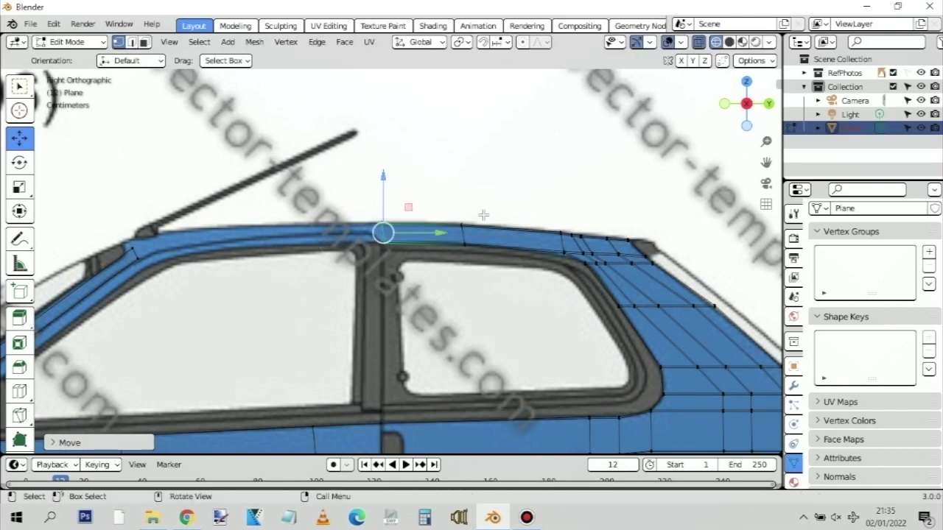
{"action": "scroll", "coordinate": [464, 221], "scroll_direction": "up", "scroll_amount": 5}
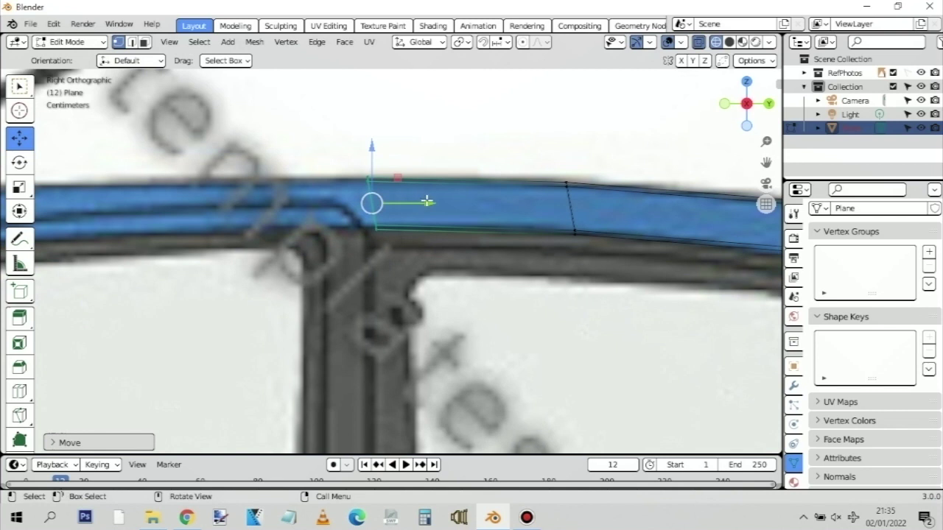
{"action": "left_click_drag", "start_coordinate": [428, 201], "coordinate": [420, 229]}
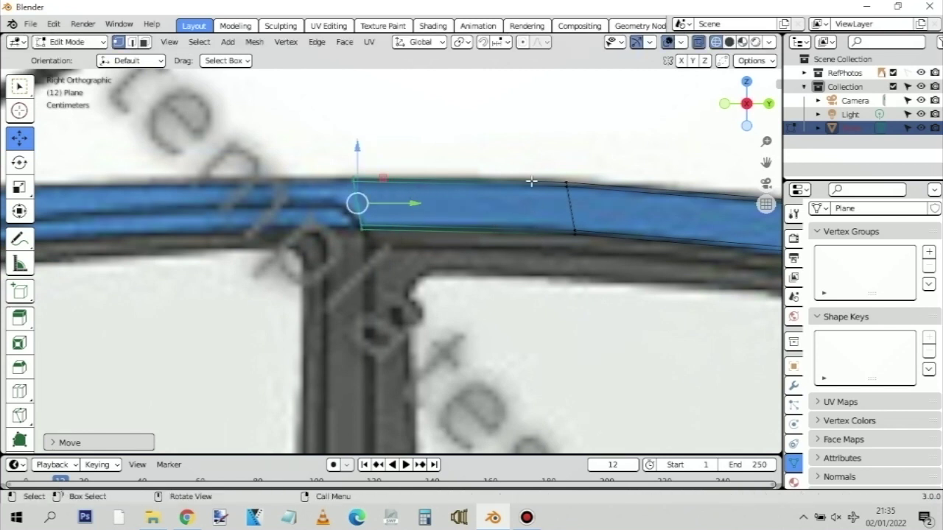
Adjust the upper rear vertex and rear-corner vertex heights to match the blueprint roofline
{"action": "left_click_drag", "start_coordinate": [553, 162], "coordinate": [568, 189]}
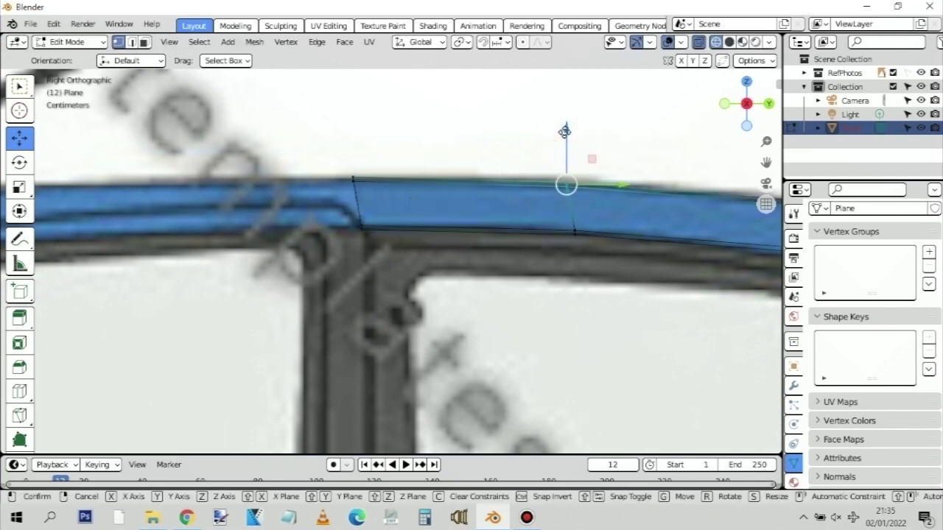
{"action": "left_click_drag", "start_coordinate": [564, 129], "coordinate": [565, 134]}
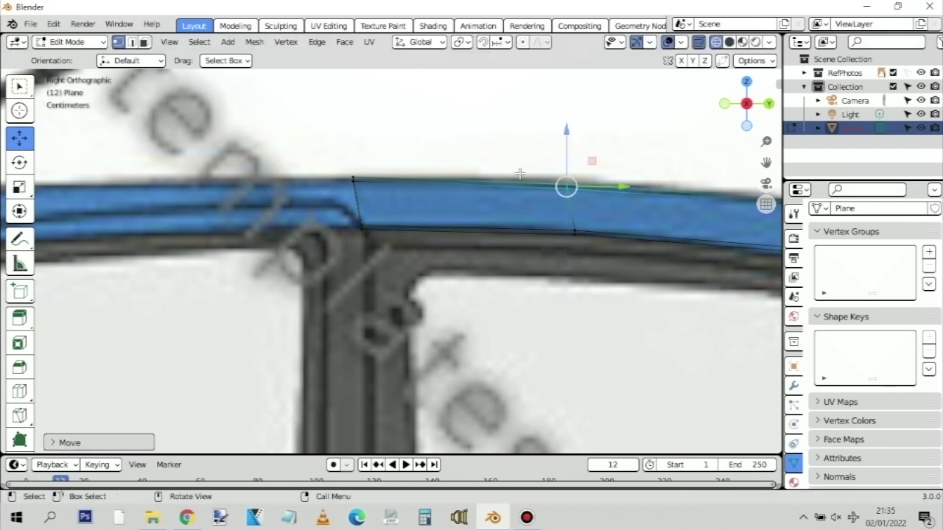
{"action": "scroll", "coordinate": [354, 215], "scroll_direction": "down", "scroll_amount": 1}
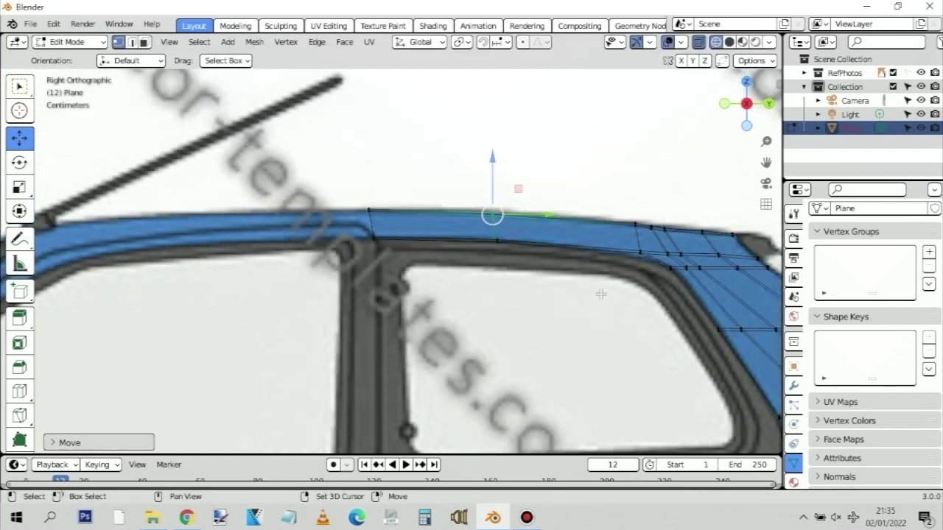
{"action": "scroll", "coordinate": [634, 265], "scroll_direction": "up", "scroll_amount": 3}
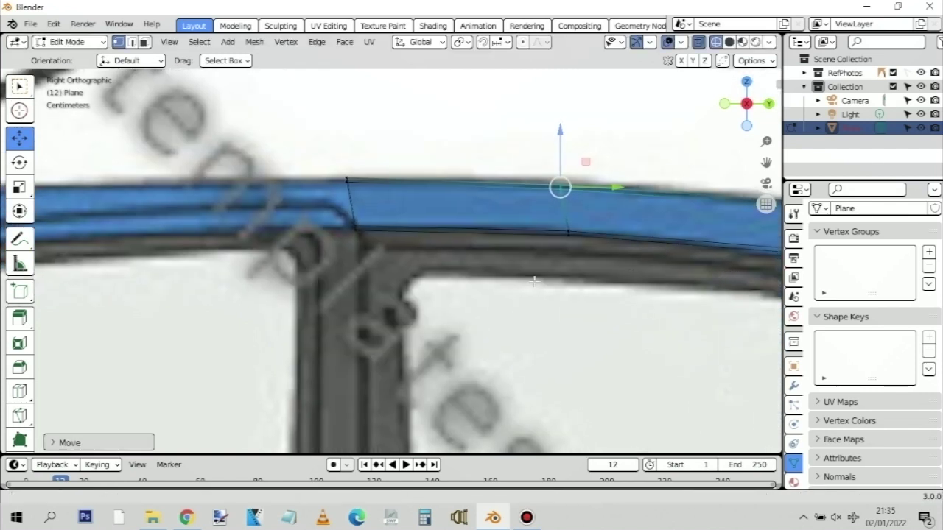
{"action": "middle_click_drag", "start_coordinate": [733, 266], "coordinate": [453, 259], "text": "shift"}
{"action": "left_click_drag", "start_coordinate": [513, 201], "coordinate": [537, 234]}
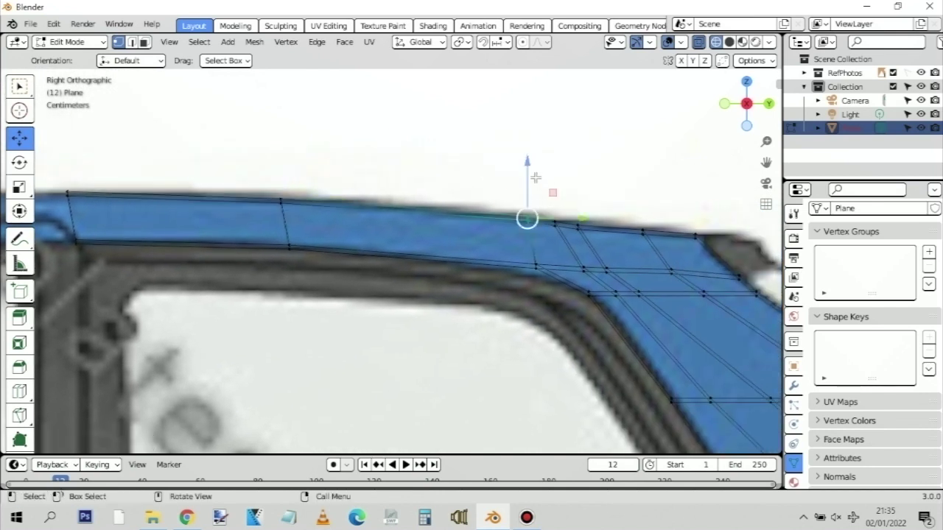
{"action": "left_click_drag", "start_coordinate": [526, 164], "coordinate": [526, 168]}
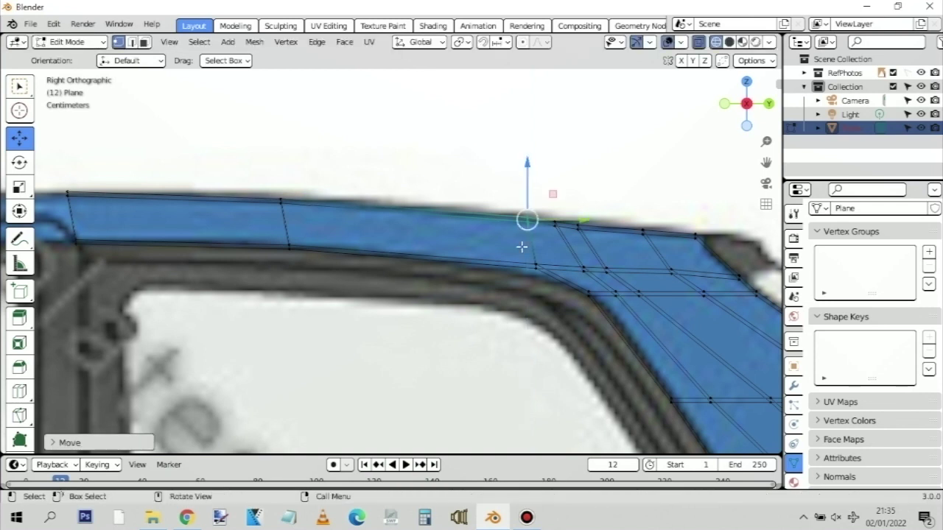
Slide the lower rear-corner vertex along Y, raise it onto the roofline, and review the roof
{"action": "left_click", "coordinate": [537, 266]}
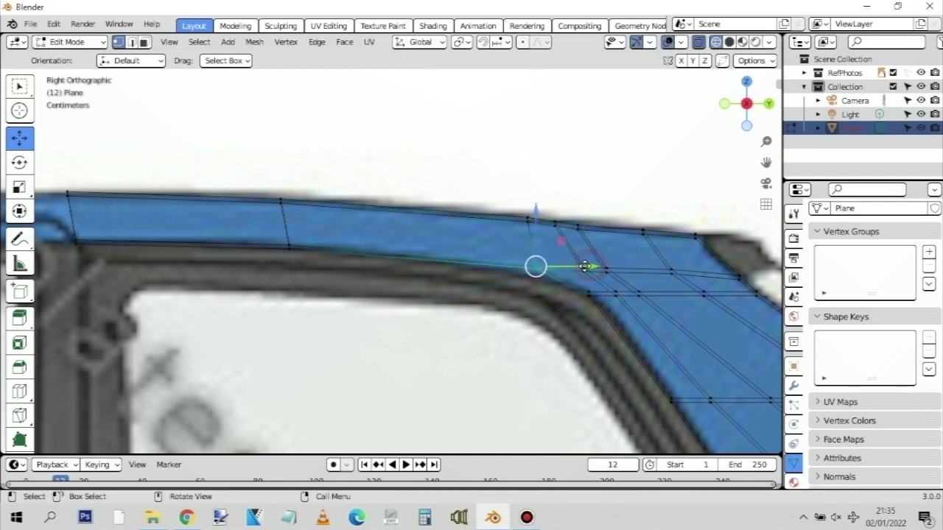
{"action": "key", "text": "g"}
{"action": "key", "text": "y"}
{"action": "left_click", "coordinate": [581, 267]}
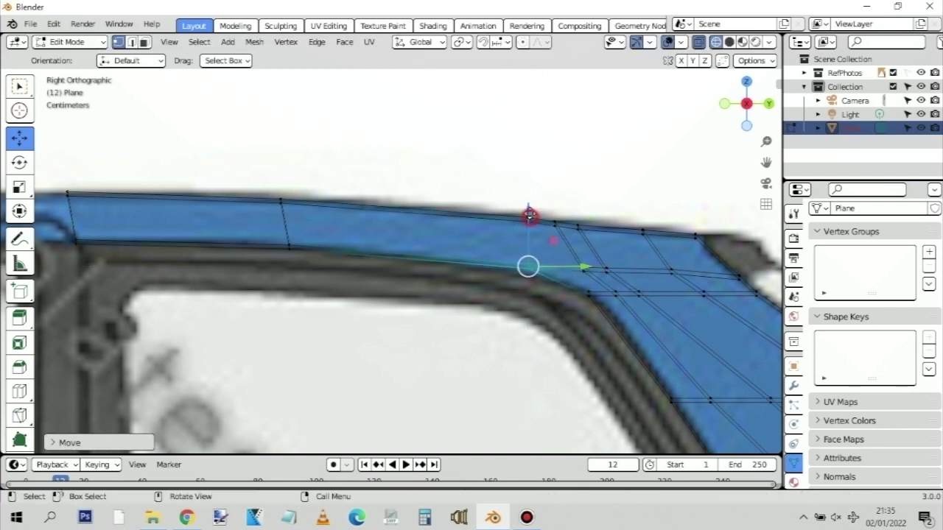
{"action": "left_click_drag", "start_coordinate": [529, 215], "coordinate": [528, 210]}
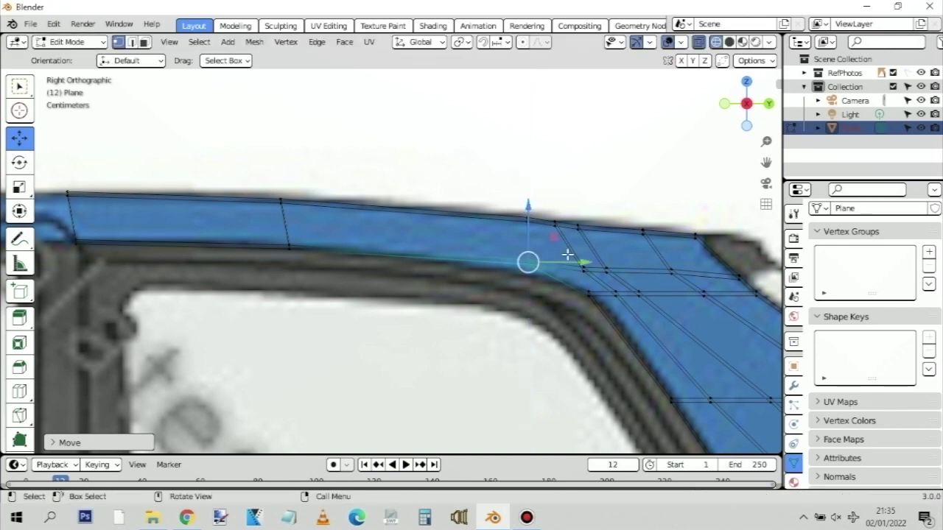
{"action": "scroll", "coordinate": [607, 269], "scroll_direction": "down", "scroll_amount": 4}
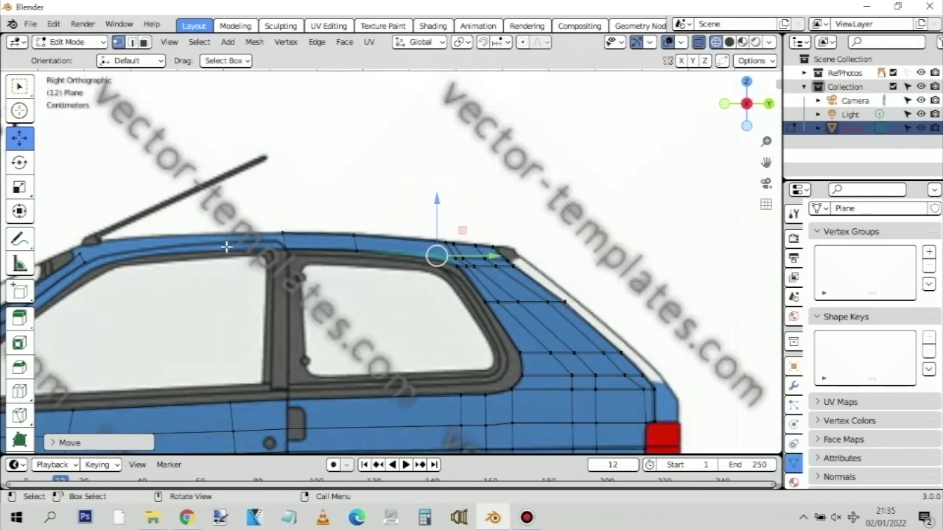
{"action": "scroll", "coordinate": [225, 246], "scroll_direction": "up", "scroll_amount": 3}
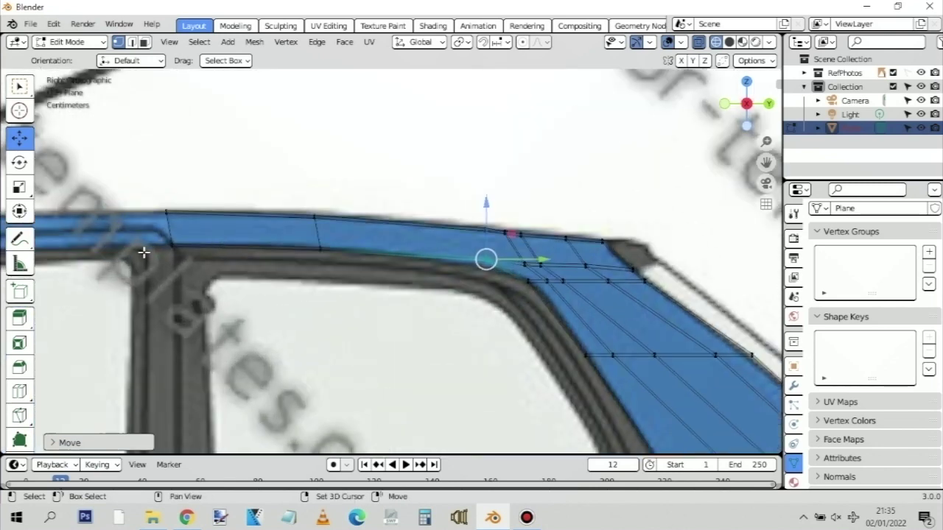
{"action": "middle_click_drag", "start_coordinate": [141, 253], "coordinate": [190, 262], "text": "shift"}
{"action": "middle_click_drag", "start_coordinate": [365, 273], "coordinate": [544, 286], "text": "shift"}
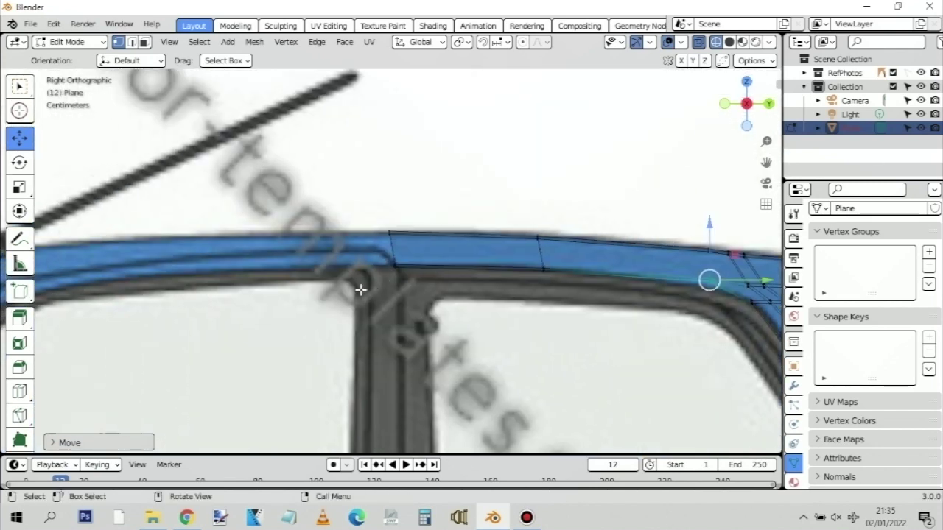
{"action": "middle_click_drag", "start_coordinate": [310, 269], "coordinate": [645, 247], "text": "shift"}
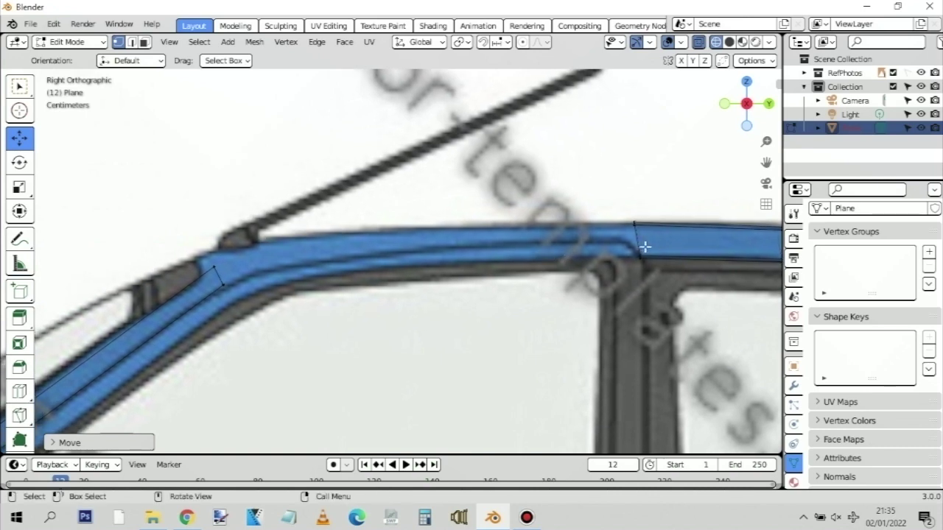
{"action": "scroll", "coordinate": [641, 251], "scroll_direction": "down", "scroll_amount": 4}
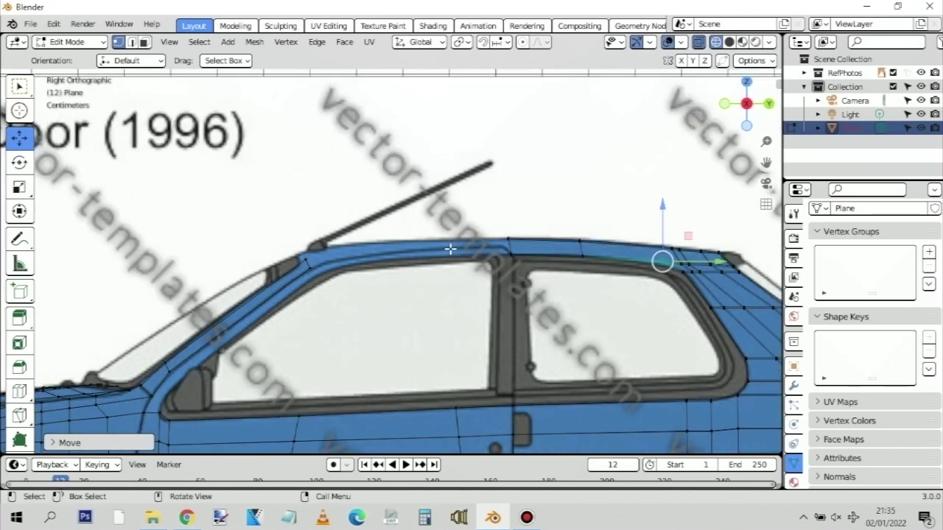
{"action": "scroll", "coordinate": [450, 250], "scroll_direction": "down", "scroll_amount": 2}
{"action": "key", "text": "KP_7"}
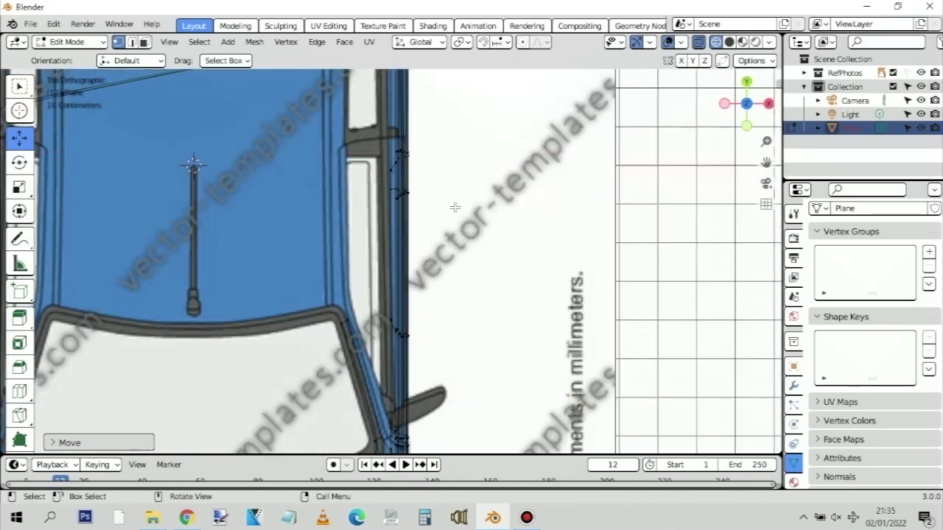
{"action": "scroll", "coordinate": [384, 169], "scroll_direction": "up", "scroll_amount": 2}
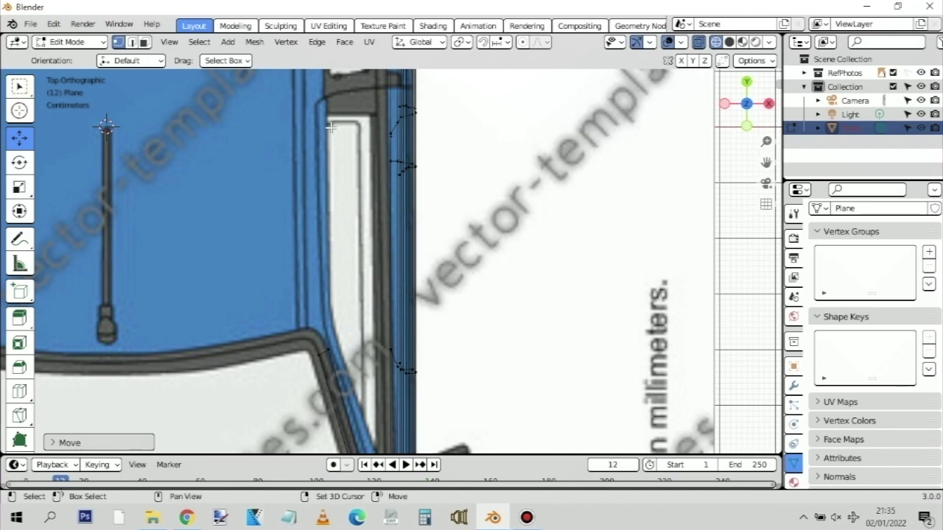
{"action": "scroll", "coordinate": [330, 195], "scroll_direction": "up", "scroll_amount": 4, "text": "shift"}
{"action": "middle_click_drag", "start_coordinate": [320, 180], "coordinate": [695, 231], "text": "shift"}
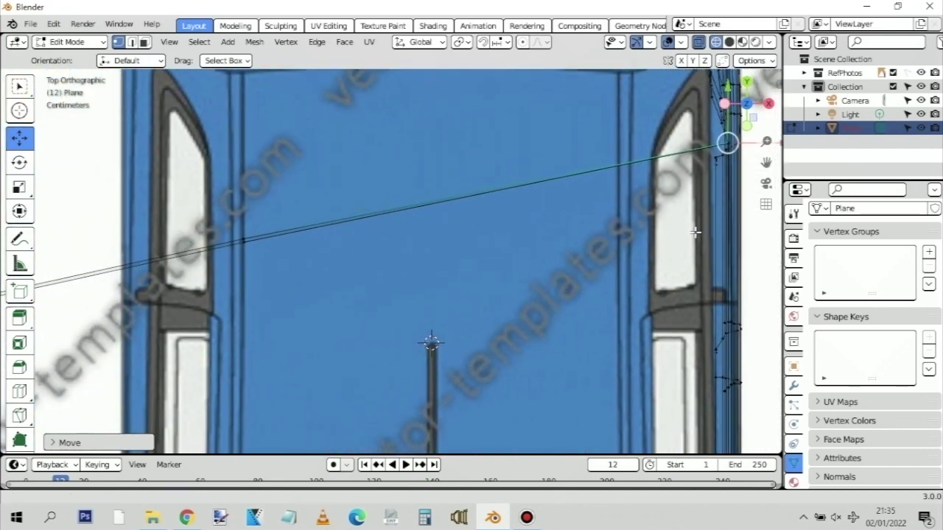
{"action": "scroll", "coordinate": [424, 237], "scroll_direction": "down", "scroll_amount": 4}
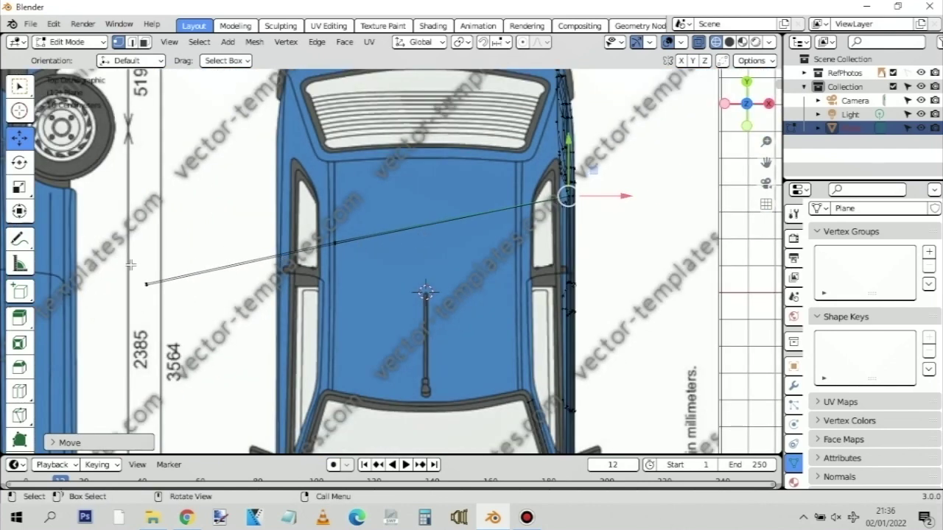
{"action": "key", "text": "KP_3"}
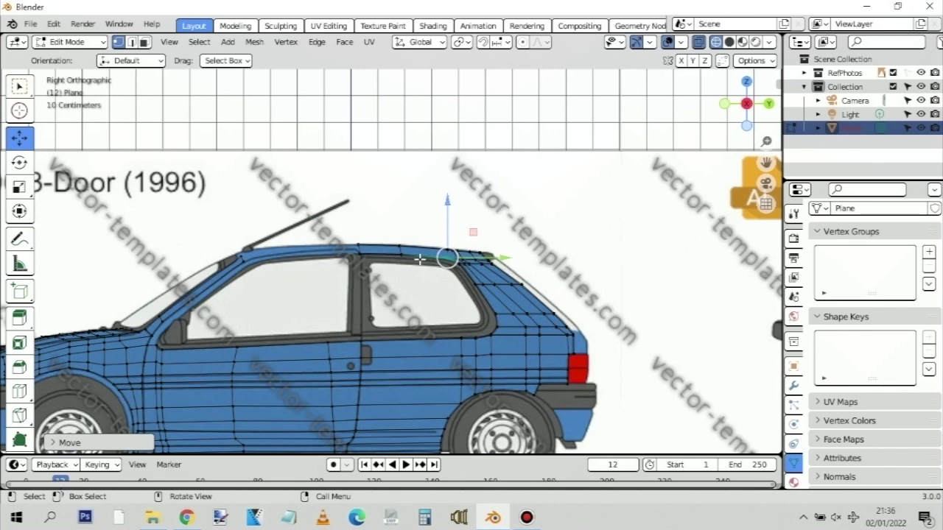
{"action": "scroll", "coordinate": [419, 259], "scroll_direction": "up", "scroll_amount": 5}
{"action": "left_click", "coordinate": [283, 215]}
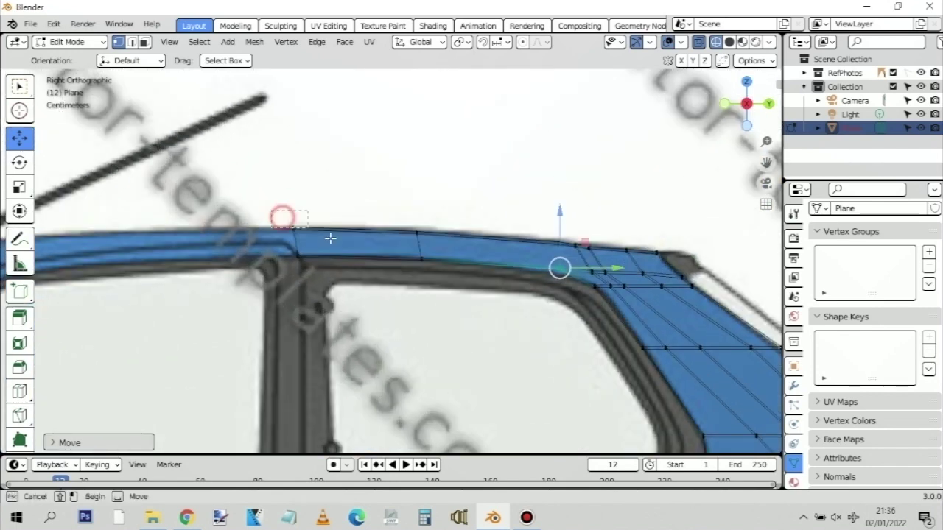
{"action": "key", "text": "KP_1"}
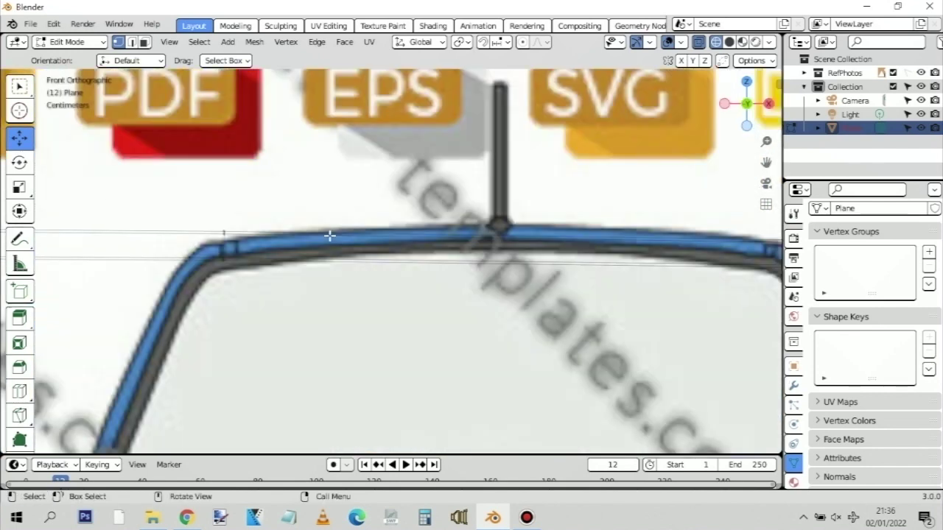
{"action": "key", "text": "KP_3"}
{"action": "scroll", "coordinate": [373, 237], "scroll_direction": "down", "scroll_amount": 6}
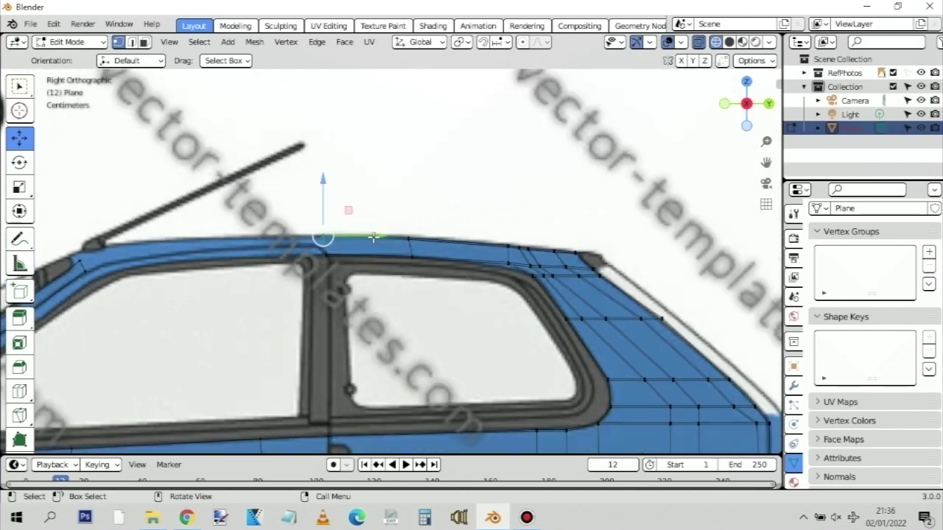
{"action": "key", "text": "KP_7"}
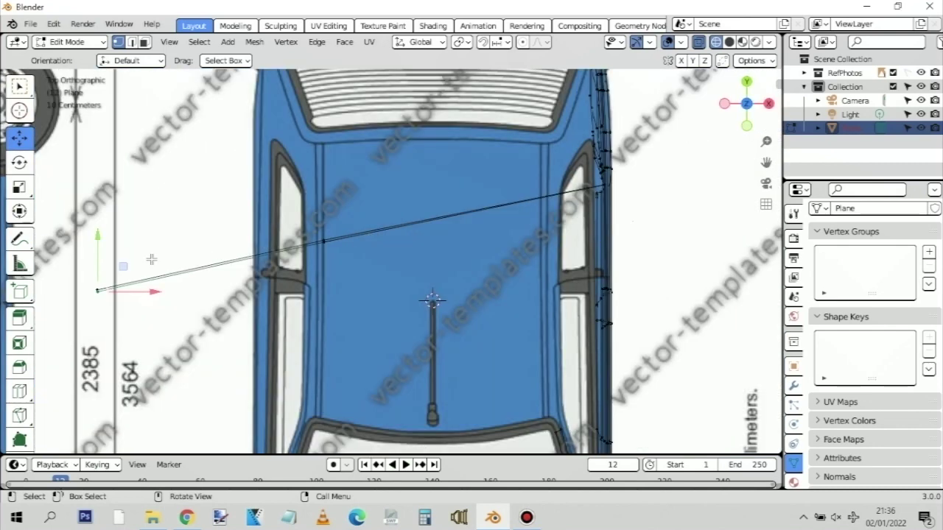
{"action": "left_click_drag", "start_coordinate": [155, 291], "coordinate": [442, 302]}
{"action": "key", "text": "ctrl+z"}
{"action": "left_click_drag", "start_coordinate": [87, 266], "coordinate": [121, 313]}
{"action": "key", "text": "KP_3"}
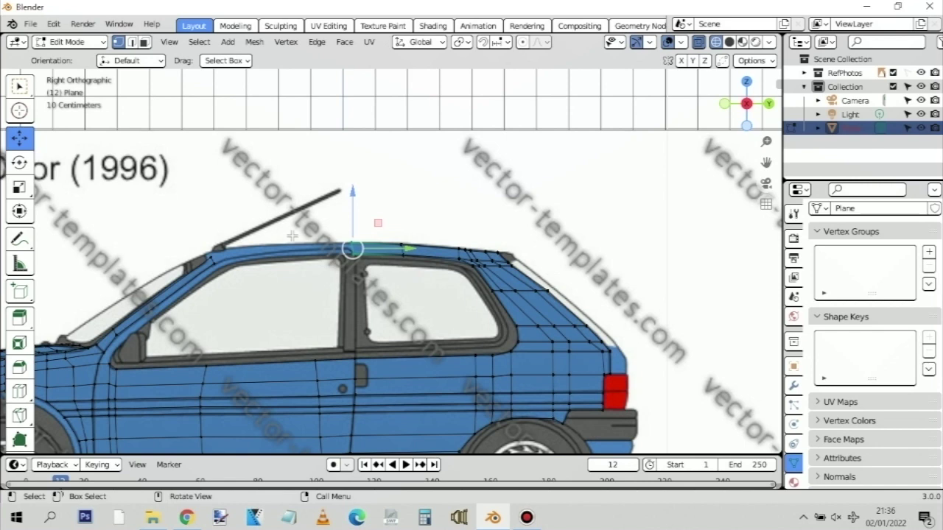
In front view, undo a wrong sideways move and zoom to the windshield's right corner
{"action": "key", "text": "KP_1"}
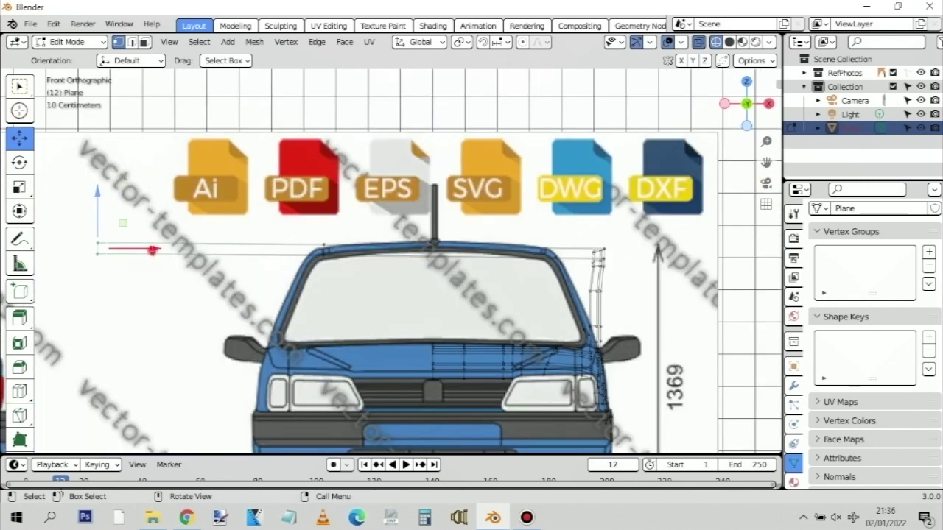
{"action": "left_click_drag", "start_coordinate": [153, 250], "coordinate": [645, 254]}
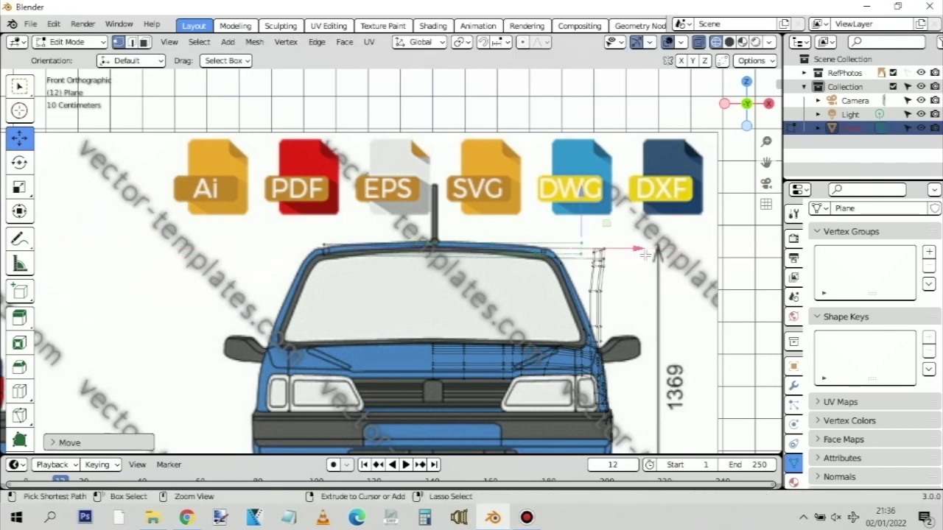
{"action": "key", "text": "ctrl+z"}
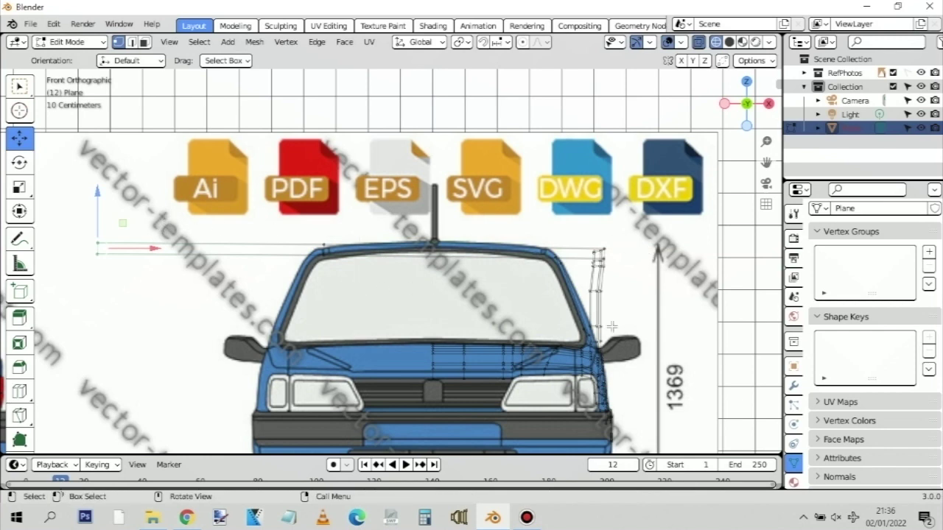
{"action": "scroll", "coordinate": [612, 327], "scroll_direction": "up", "scroll_amount": 5}
{"action": "middle_click_drag", "start_coordinate": [547, 349], "coordinate": [395, 254], "text": "shift"}
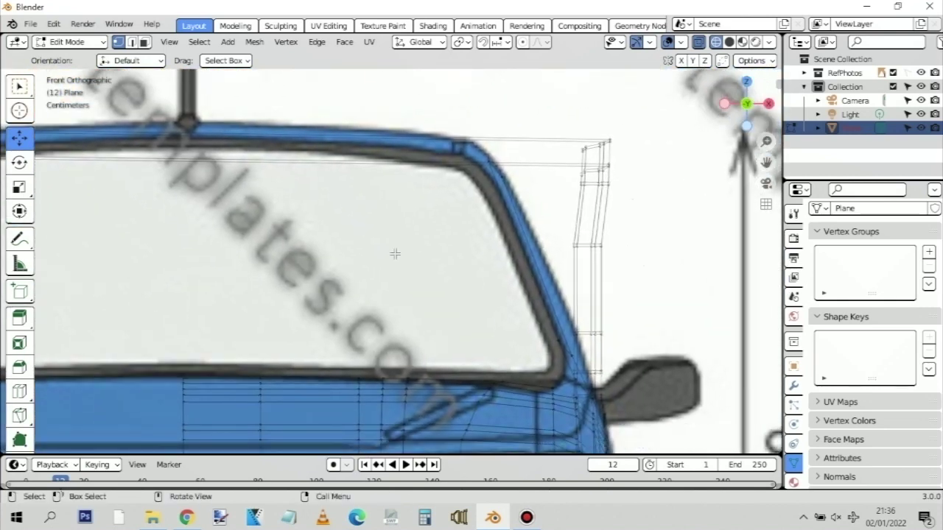
{"action": "scroll", "coordinate": [614, 350], "scroll_direction": "up", "scroll_amount": 1}
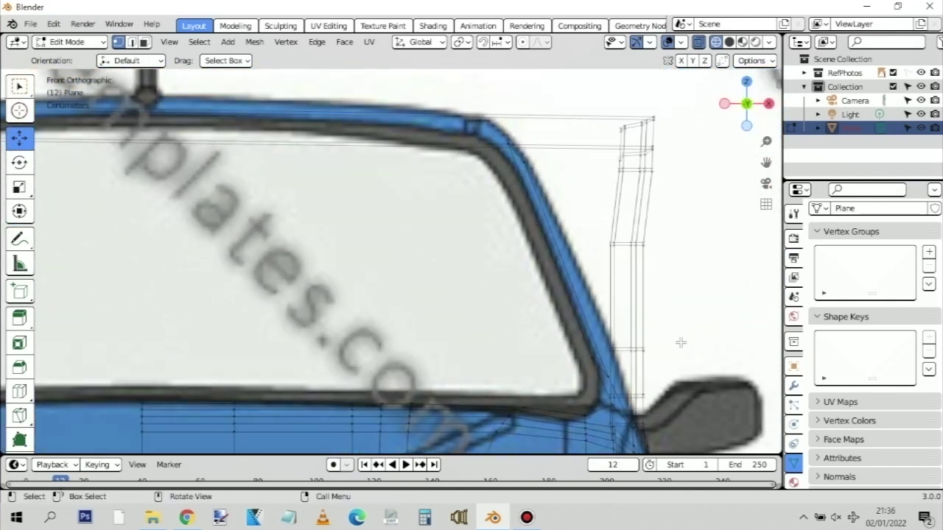
Shift the strip vertices beside the windshield pillar along X toward the pillar
{"action": "left_click", "coordinate": [620, 353]}
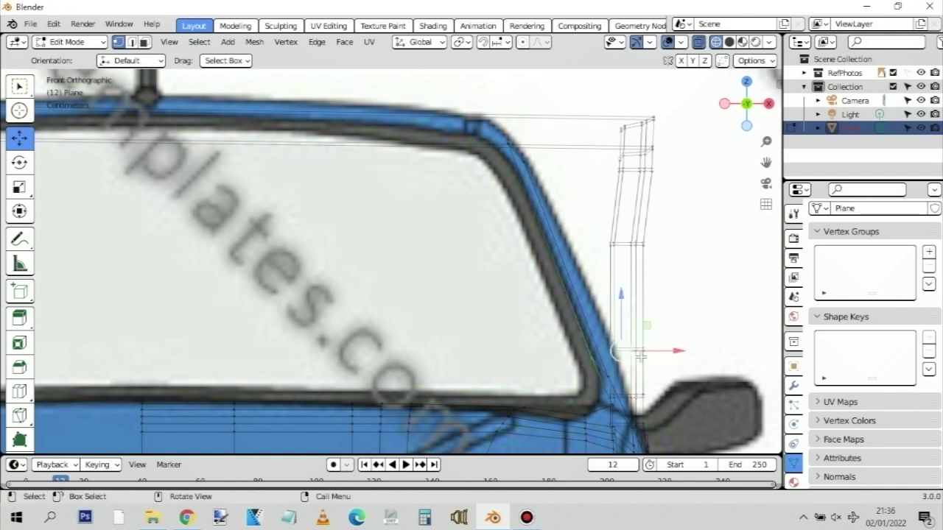
{"action": "left_click_drag", "start_coordinate": [678, 349], "coordinate": [672, 349]}
{"action": "left_click", "coordinate": [684, 305]}
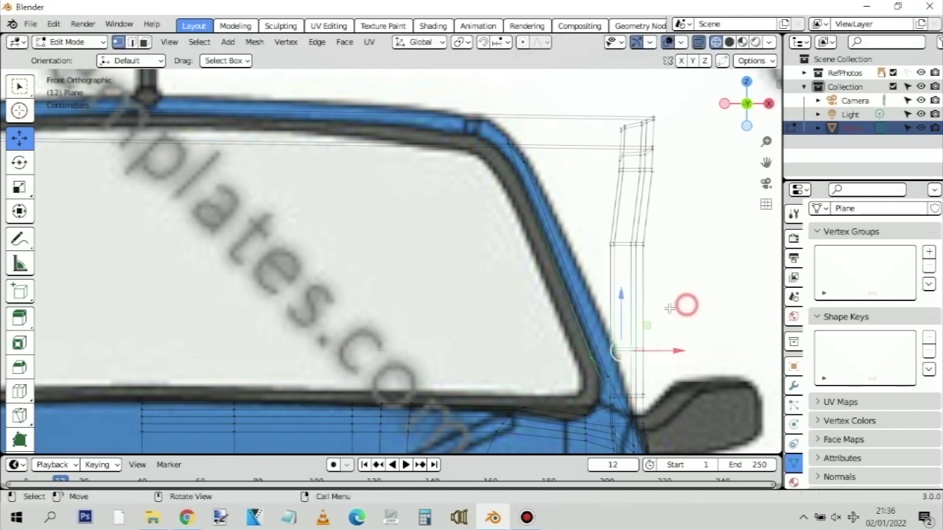
{"action": "left_click", "coordinate": [604, 322]}
{"action": "left_click_drag", "start_coordinate": [604, 322], "coordinate": [658, 351]}
Slide the upper strip vertices left along X onto the roof corner
{"action": "left_click_drag", "start_coordinate": [582, 218], "coordinate": [606, 242]}
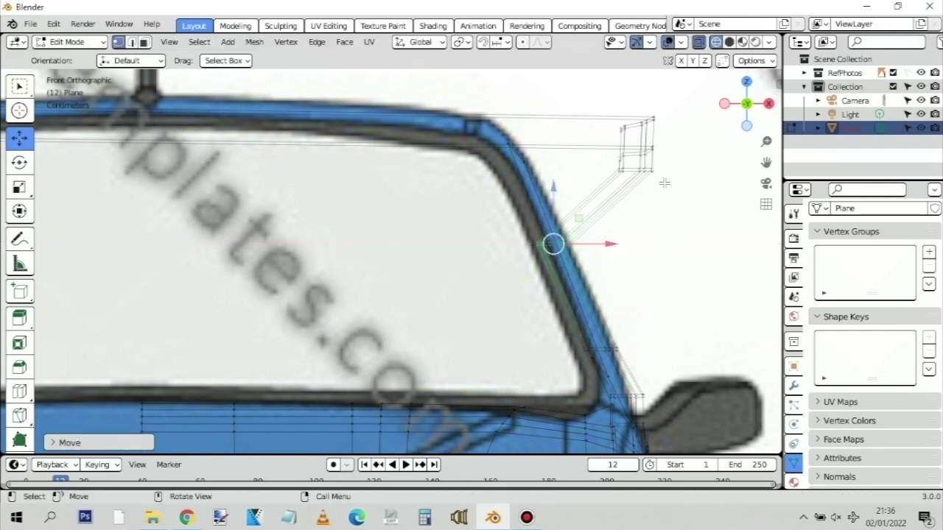
{"action": "middle_click_drag", "start_coordinate": [665, 183], "coordinate": [636, 258], "text": "shift"}
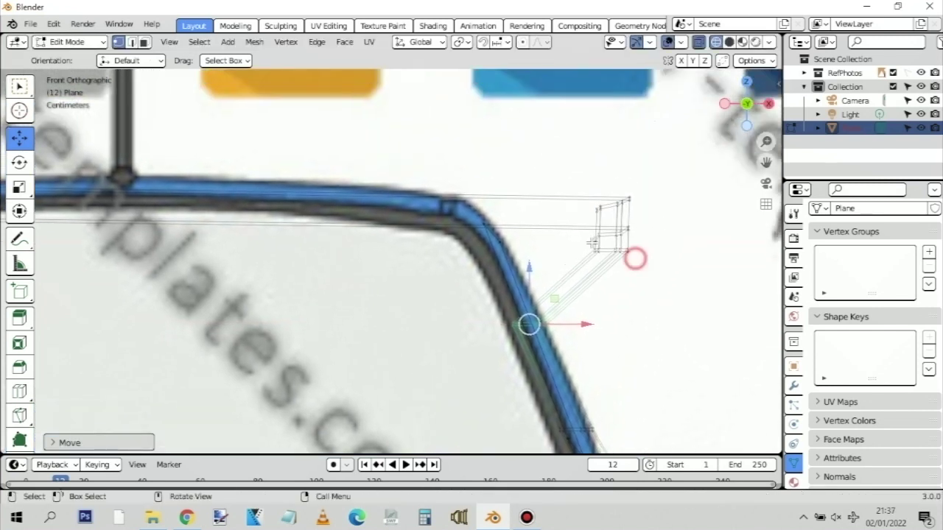
{"action": "left_click", "coordinate": [593, 244]}
{"action": "left_click_drag", "start_coordinate": [663, 249], "coordinate": [539, 247]}
{"action": "scroll", "coordinate": [665, 257], "scroll_direction": "up", "scroll_amount": 2}
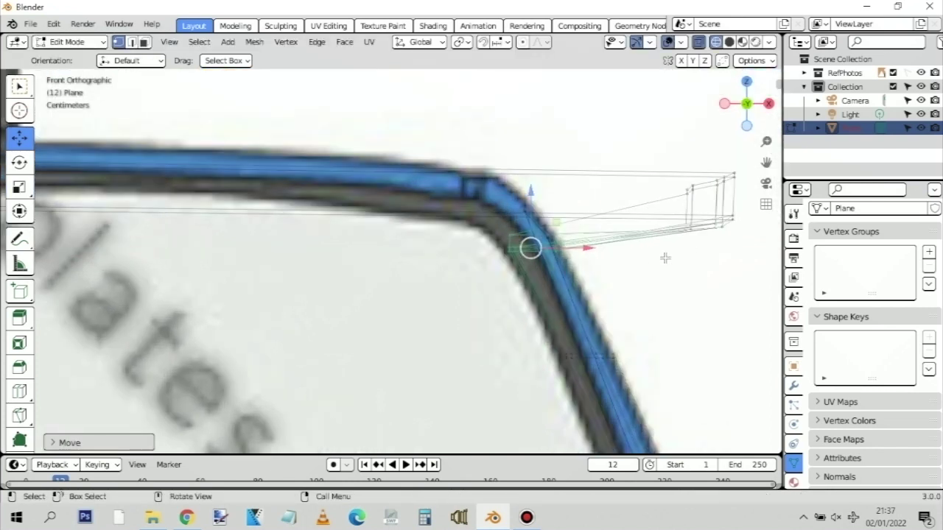
{"action": "scroll", "coordinate": [636, 278], "scroll_direction": "up", "scroll_amount": 1}
{"action": "middle_click_drag", "start_coordinate": [636, 278], "coordinate": [572, 293], "text": "shift"}
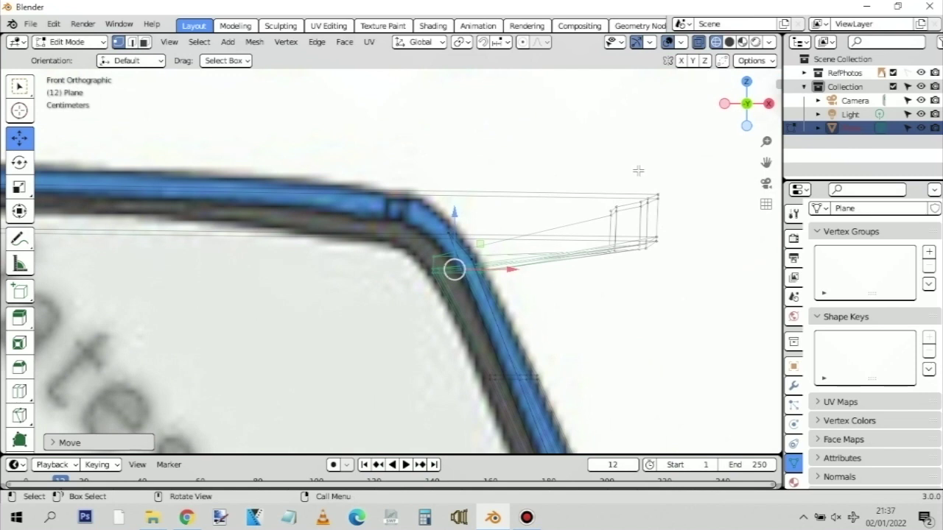
{"action": "left_click_drag", "start_coordinate": [639, 174], "coordinate": [679, 265]}
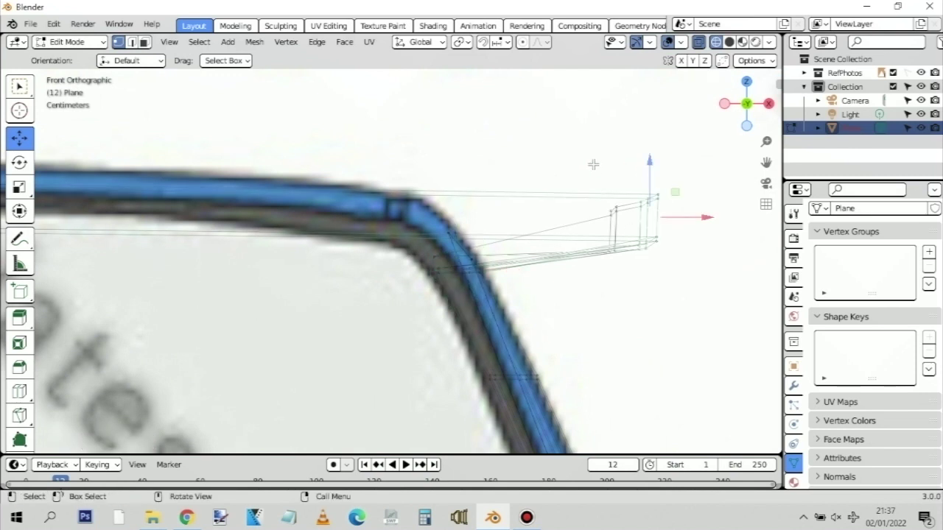
{"action": "left_click", "coordinate": [639, 203]}
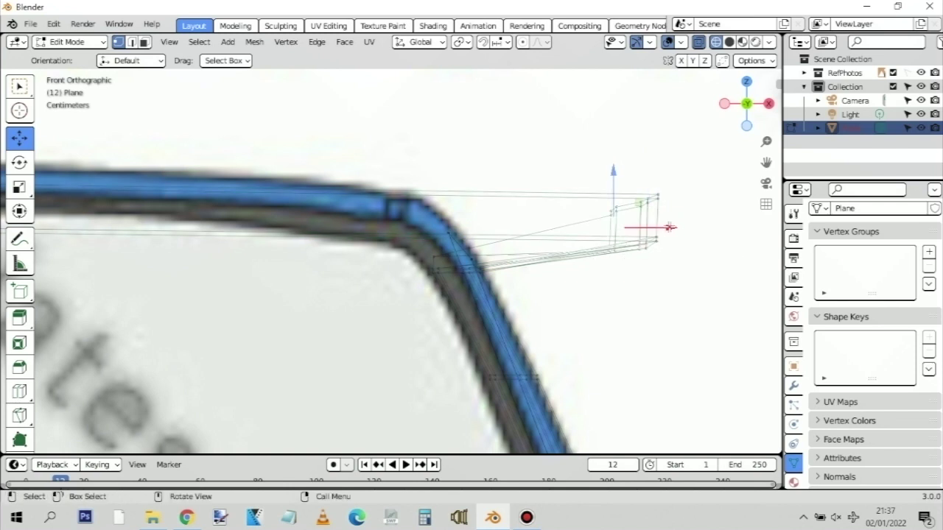
{"action": "left_click_drag", "start_coordinate": [669, 227], "coordinate": [476, 234]}
Move the stray vertex left of the roof onto the roofline and align the left windshield-top vertex
{"action": "left_click_drag", "start_coordinate": [635, 177], "coordinate": [477, 226]}
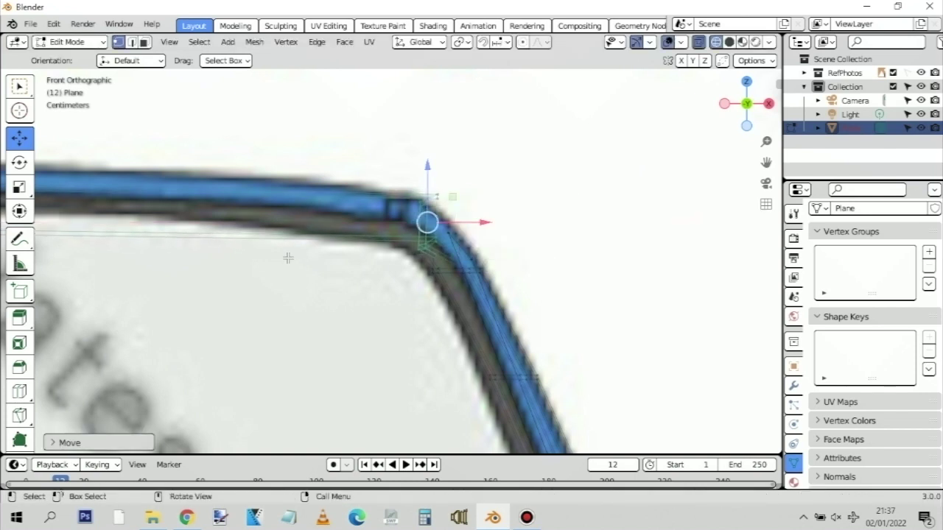
{"action": "scroll", "coordinate": [288, 259], "scroll_direction": "down", "scroll_amount": 5}
{"action": "scroll", "coordinate": [207, 238], "scroll_direction": "down", "scroll_amount": 3}
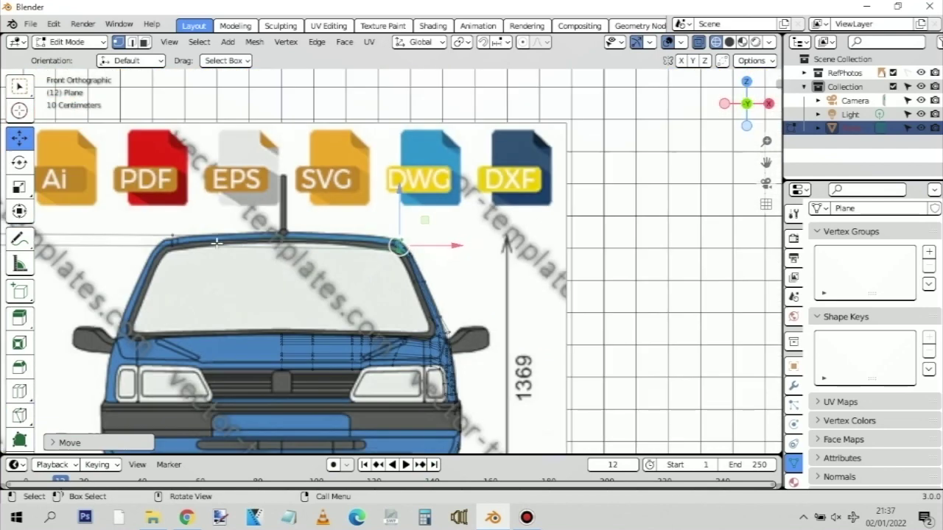
{"action": "scroll", "coordinate": [281, 277], "scroll_direction": "left", "scroll_amount": 5, "text": "ctrl"}
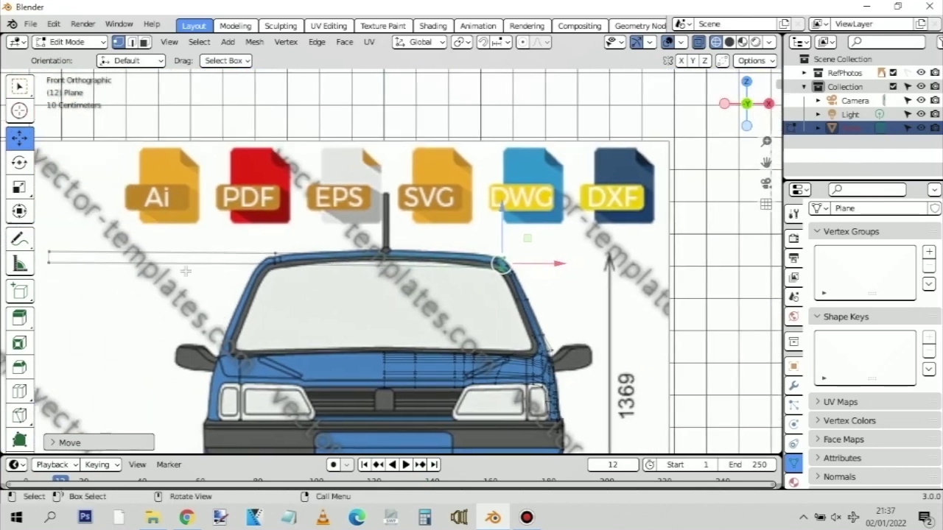
{"action": "scroll", "coordinate": [205, 274], "scroll_direction": "down", "scroll_amount": 1}
{"action": "middle_click_drag", "start_coordinate": [205, 274], "coordinate": [252, 288], "text": "shift"}
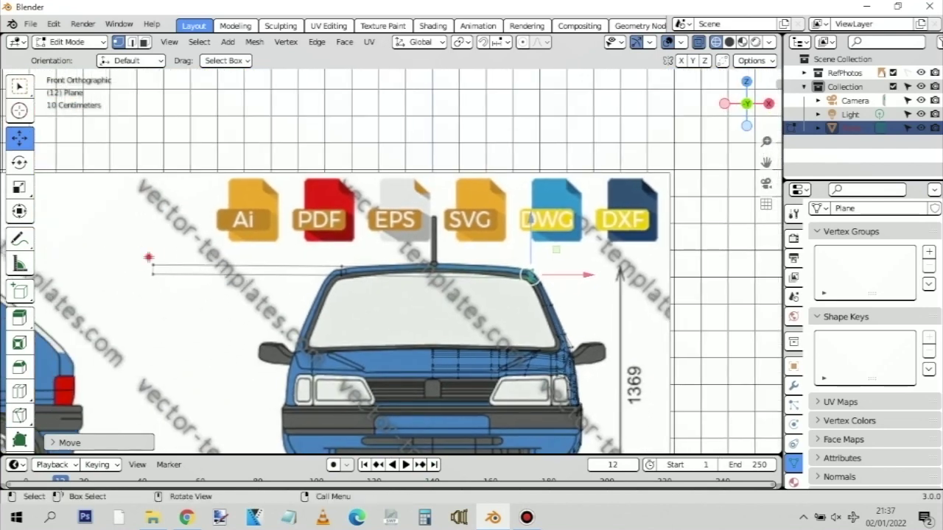
{"action": "left_click_drag", "start_coordinate": [140, 250], "coordinate": [357, 296]}
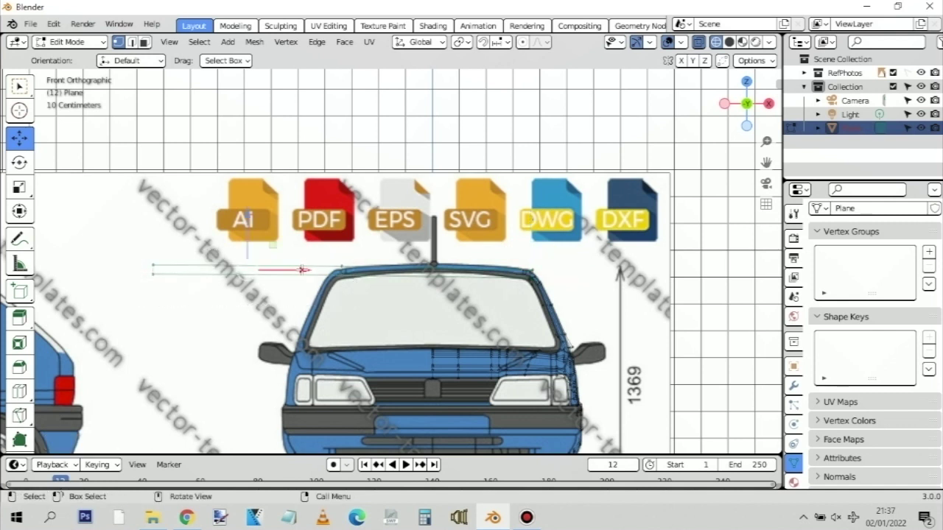
{"action": "left_click_drag", "start_coordinate": [302, 270], "coordinate": [445, 279]}
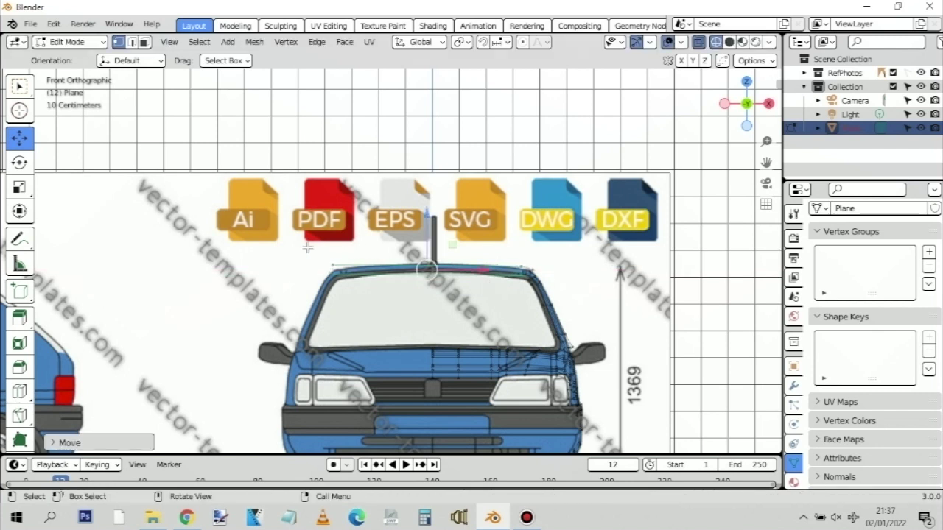
{"action": "left_click", "coordinate": [335, 272]}
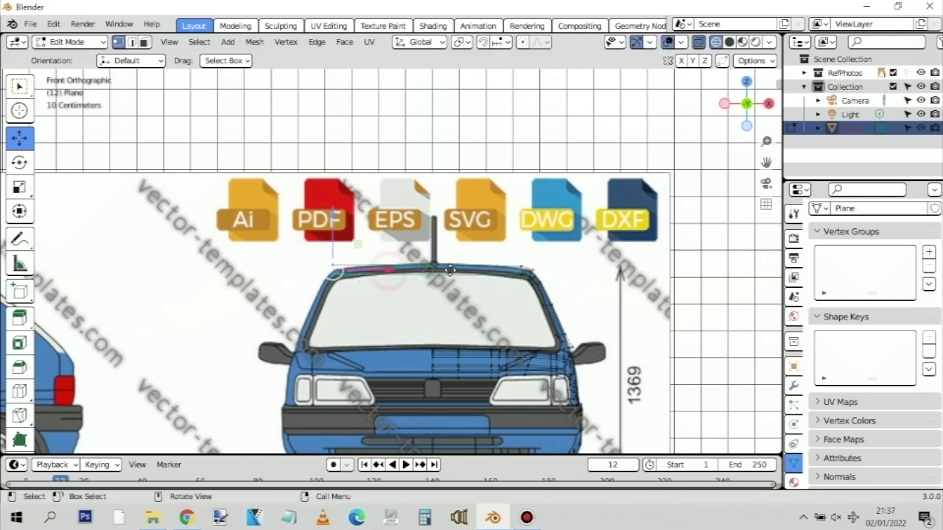
{"action": "left_click_drag", "start_coordinate": [388, 271], "coordinate": [583, 269]}
Switch to top view and frame the rear part of the roof strip
{"action": "key", "text": "KP_7"}
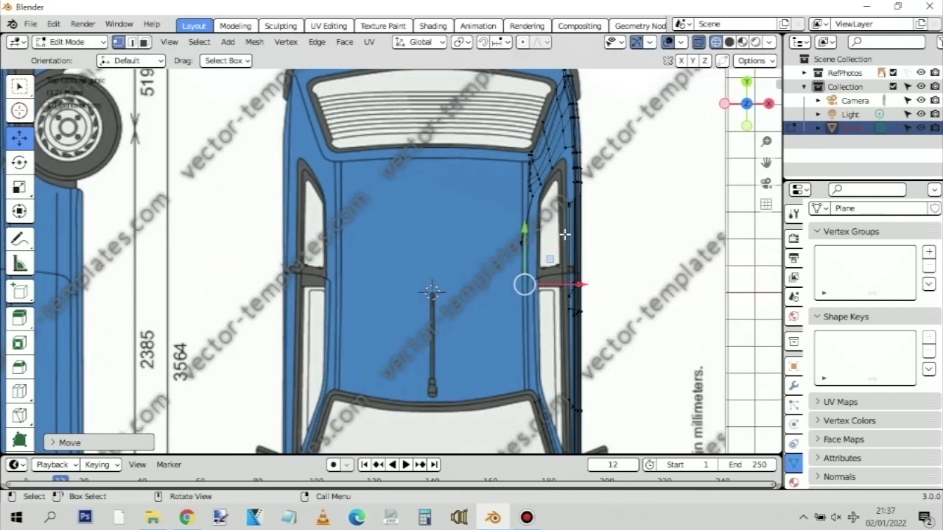
{"action": "scroll", "coordinate": [563, 215], "scroll_direction": "up", "scroll_amount": 2}
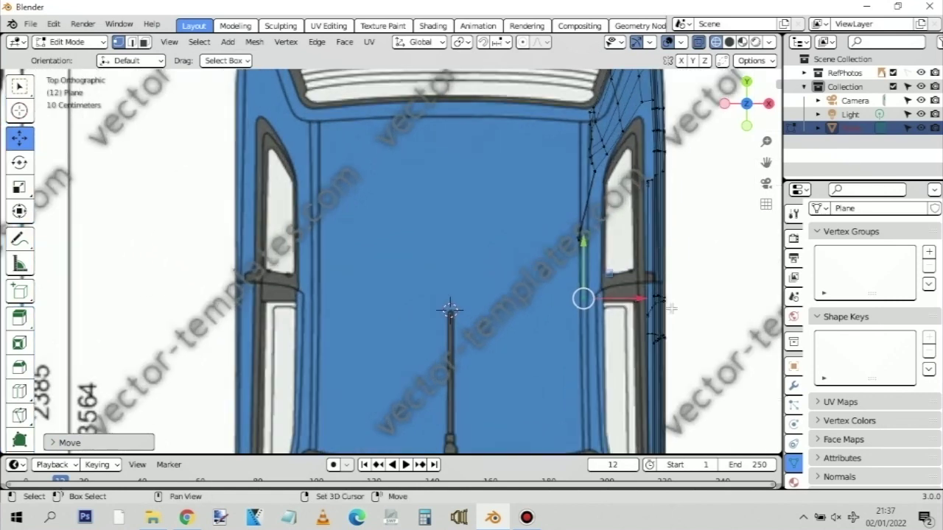
{"action": "middle_click_drag", "start_coordinate": [667, 307], "coordinate": [603, 321], "text": "shift"}
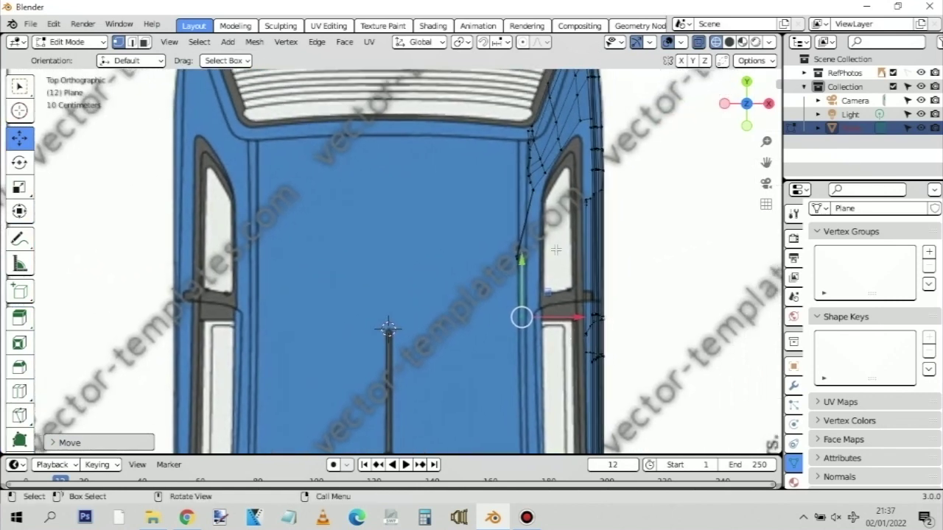
{"action": "middle_click_drag", "start_coordinate": [577, 228], "coordinate": [539, 268], "text": "shift"}
{"action": "scroll", "coordinate": [539, 269], "scroll_direction": "down", "scroll_amount": 2}
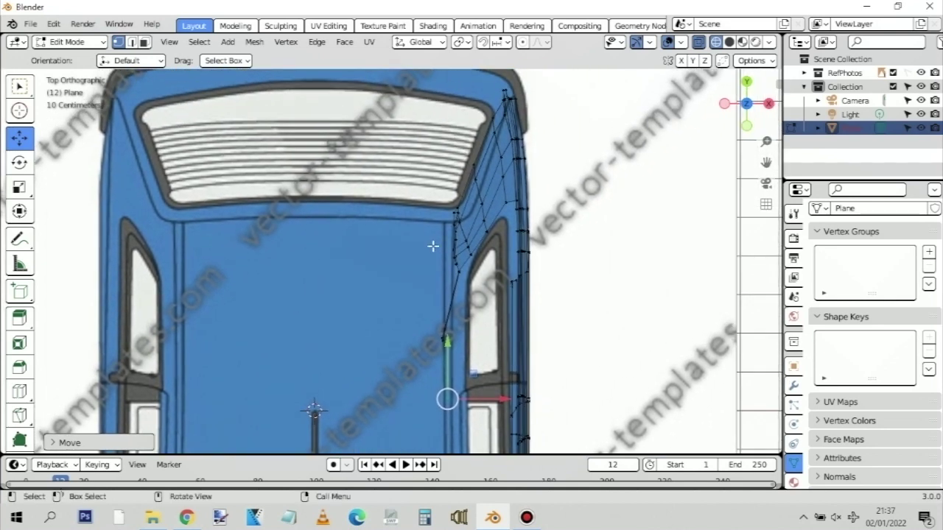
{"action": "scroll", "coordinate": [486, 247], "scroll_direction": "up", "scroll_amount": 3}
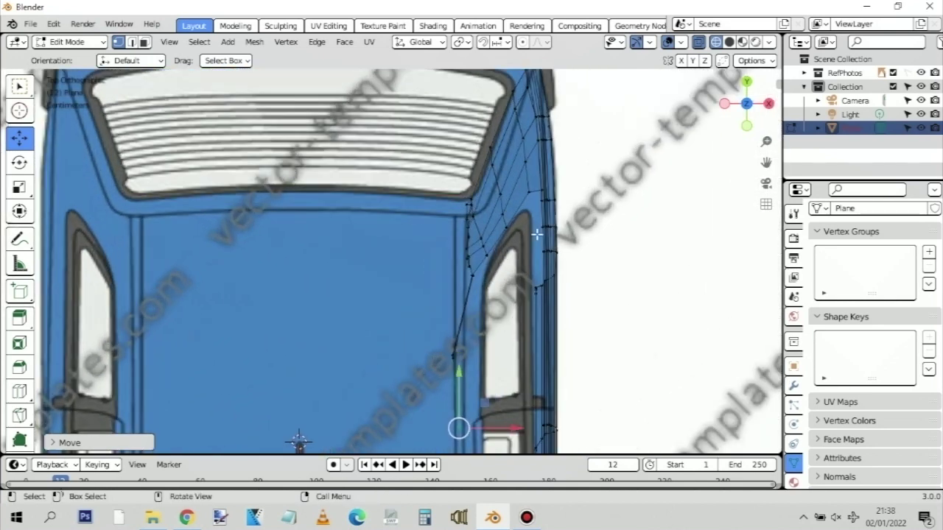
{"action": "middle_click_drag", "start_coordinate": [531, 274], "coordinate": [458, 313], "text": "shift"}
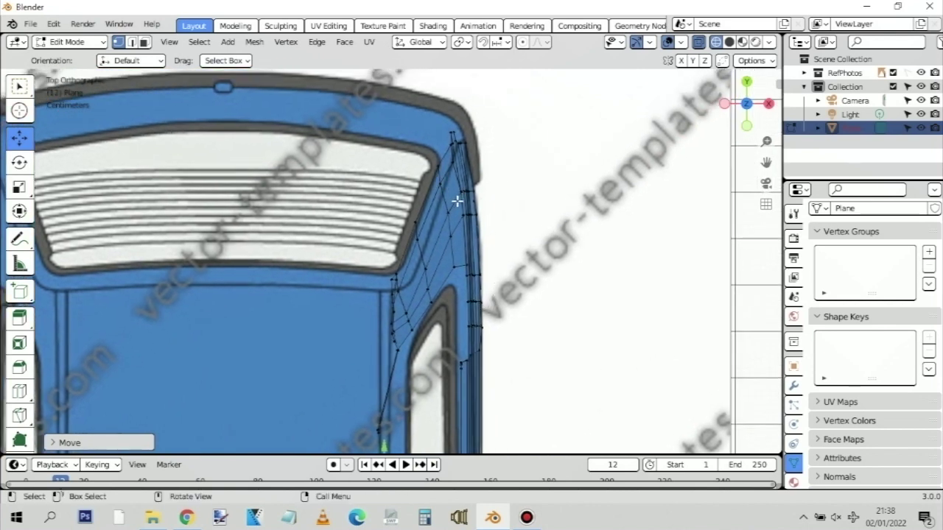
Move a rear strip vertex along Y and X onto the roof's side outline
{"action": "left_click", "coordinate": [407, 314]}
{"action": "key", "text": "g"}
{"action": "key", "text": "y"}
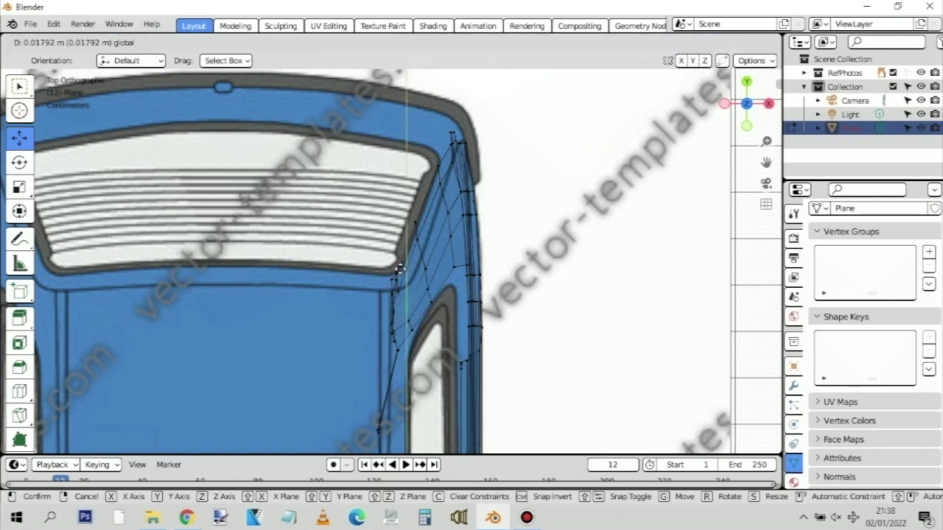
{"action": "left_click", "coordinate": [435, 297]}
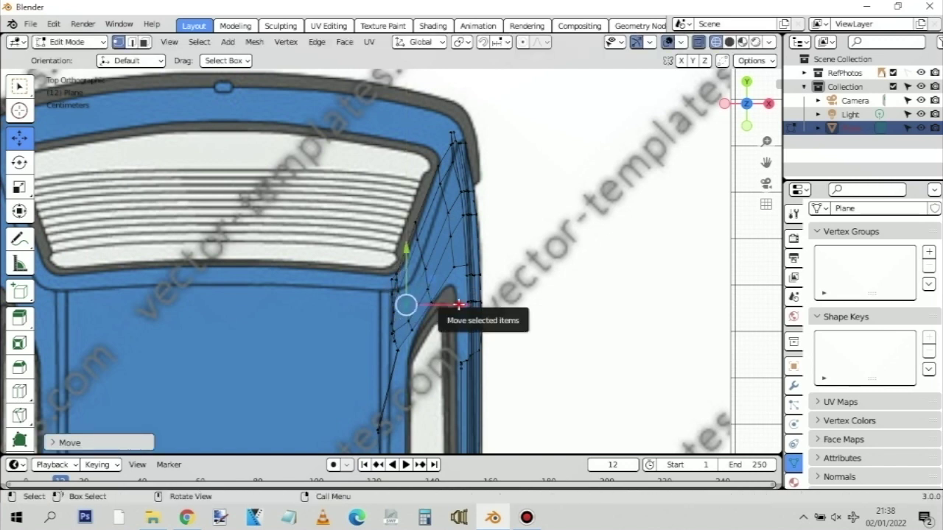
{"action": "left_click_drag", "start_coordinate": [447, 302], "coordinate": [448, 309]}
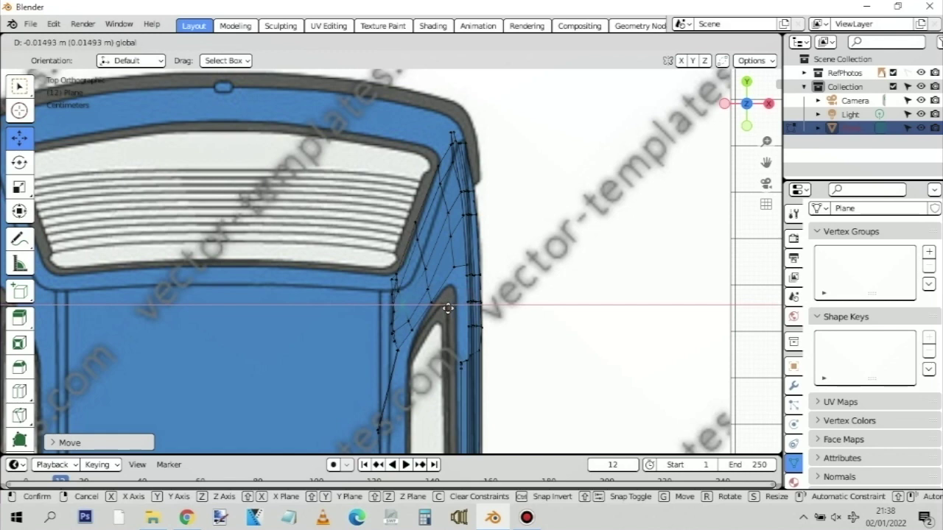
{"action": "left_click_drag", "start_coordinate": [425, 340], "coordinate": [423, 342]}
{"action": "left_click", "coordinate": [393, 347]}
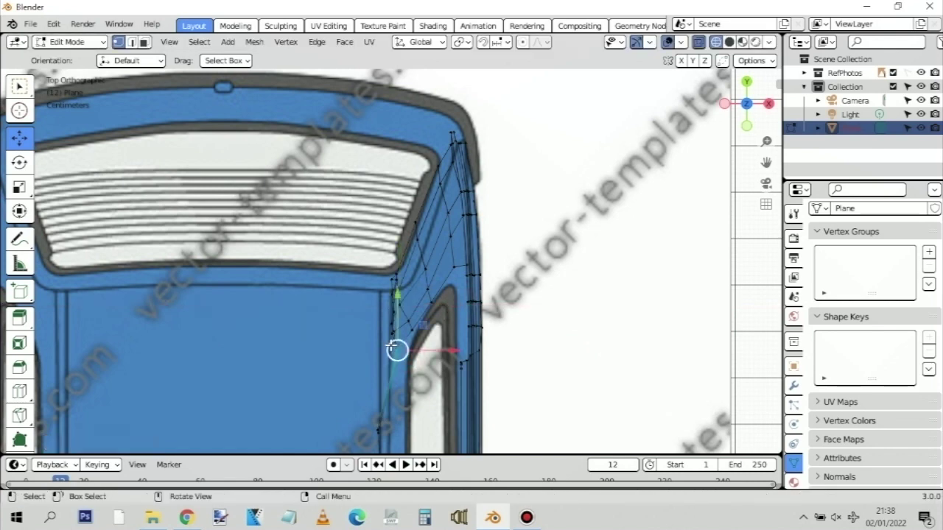
Check the roofline in side view, then box-select the vertices along the window's right edge in top view
{"action": "key", "text": "KP_3"}
{"action": "scroll", "coordinate": [337, 296], "scroll_direction": "up", "scroll_amount": 3}
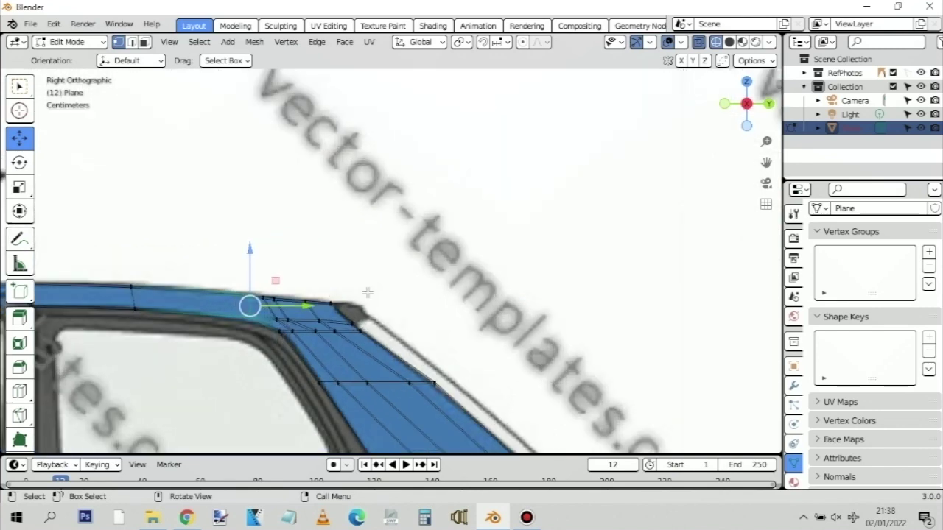
{"action": "scroll", "coordinate": [354, 295], "scroll_direction": "down", "scroll_amount": 4}
{"action": "middle_click_drag", "start_coordinate": [248, 324], "coordinate": [332, 314], "text": "shift"}
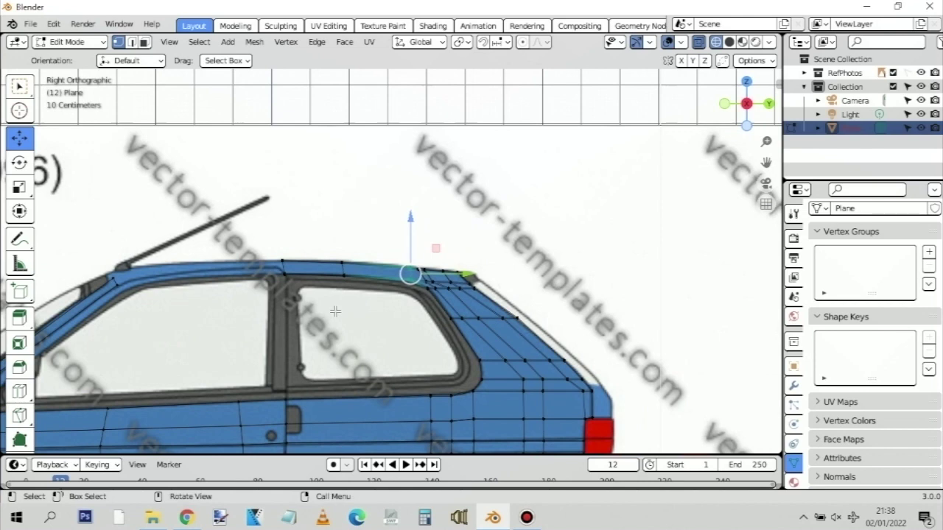
{"action": "key", "text": "KP_7"}
{"action": "scroll", "coordinate": [421, 268], "scroll_direction": "up", "scroll_amount": 2}
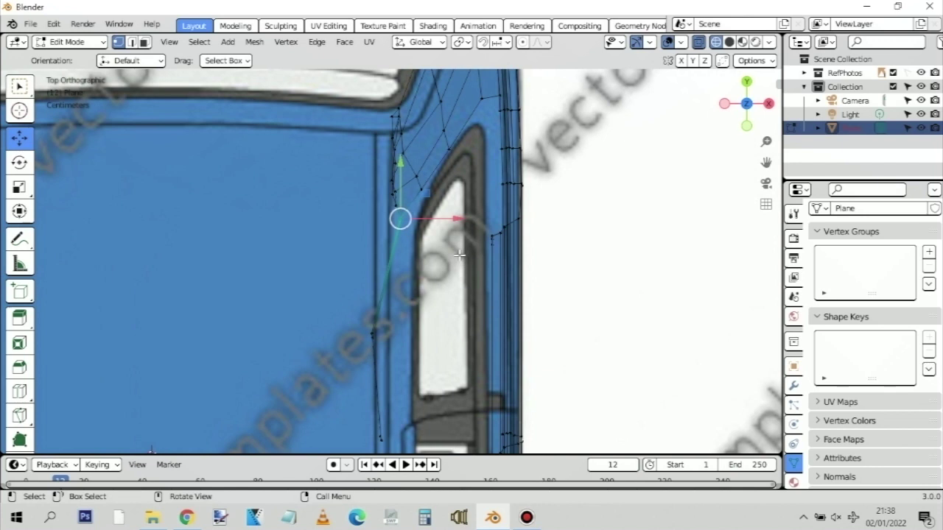
{"action": "scroll", "coordinate": [459, 255], "scroll_direction": "down", "scroll_amount": 2}
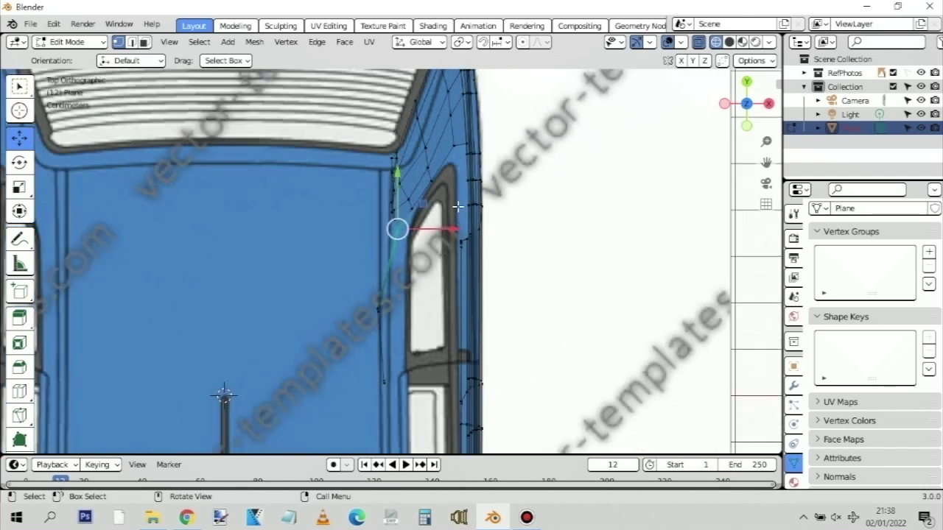
{"action": "left_click", "coordinate": [454, 200]}
{"action": "key", "text": "b"}
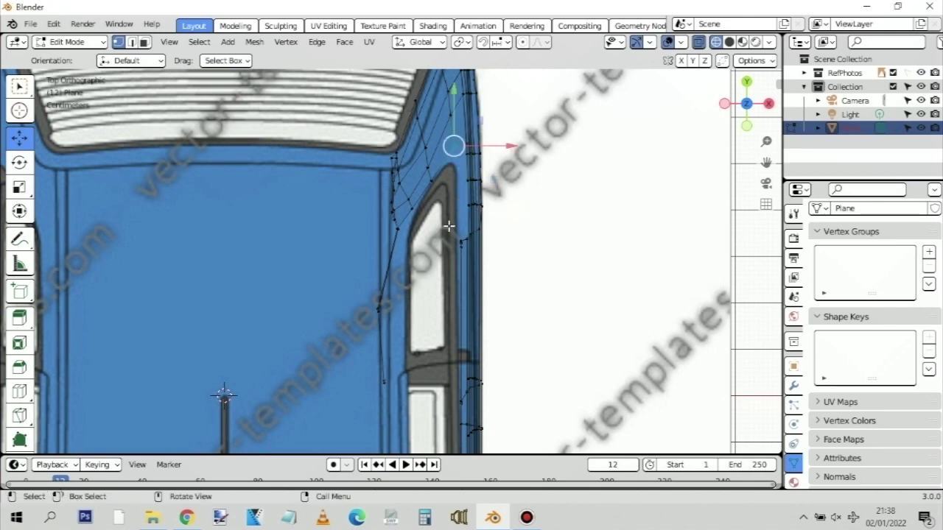
{"action": "left_click_drag", "start_coordinate": [448, 225], "coordinate": [466, 245]}
{"action": "key", "text": "KP_3"}
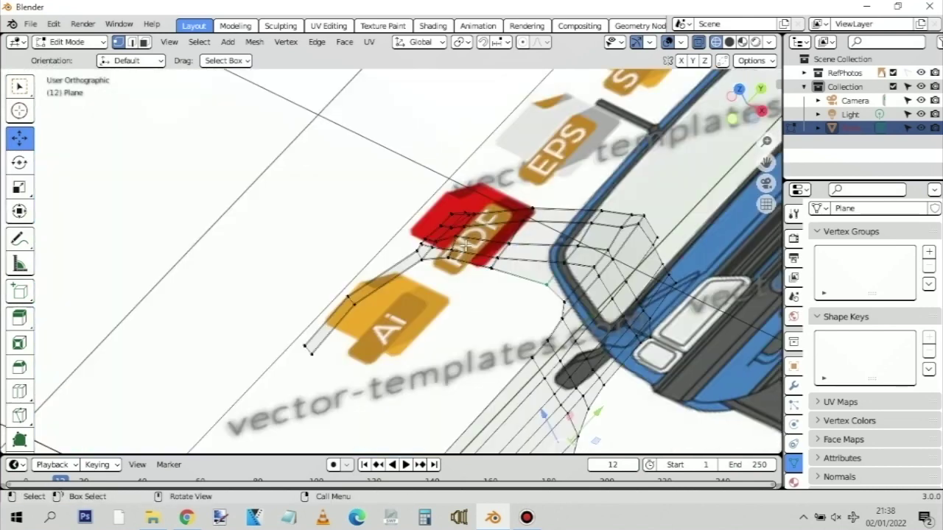
{"action": "scroll", "coordinate": [437, 310], "scroll_direction": "down", "scroll_amount": 3}
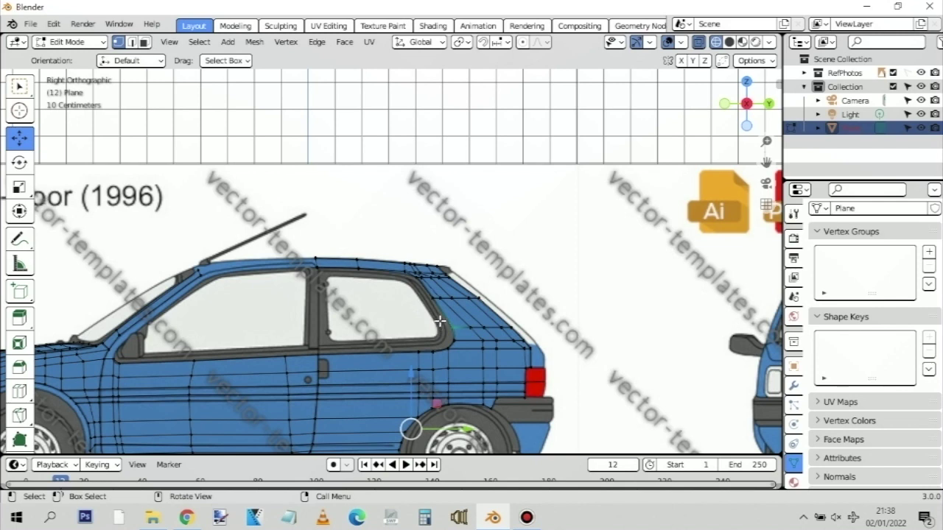
{"action": "scroll", "coordinate": [440, 322], "scroll_direction": "down", "scroll_amount": 3}
{"action": "scroll", "coordinate": [431, 335], "scroll_direction": "up", "scroll_amount": 5}
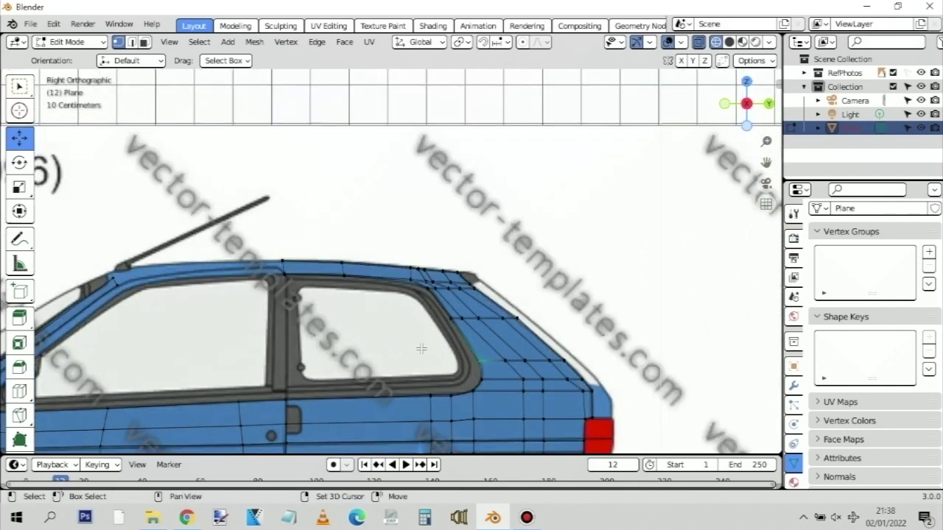
{"action": "scroll", "coordinate": [421, 322], "scroll_direction": "down", "scroll_amount": 5, "text": "shift"}
{"action": "middle_click_drag", "start_coordinate": [411, 281], "coordinate": [505, 370]}
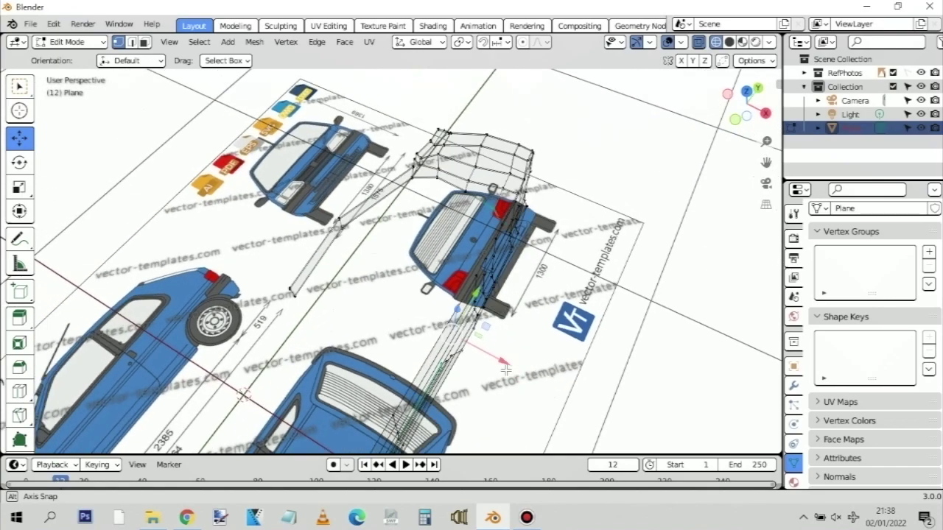
{"action": "middle_click_drag", "start_coordinate": [594, 358], "coordinate": [514, 325]}
{"action": "middle_click_drag", "start_coordinate": [427, 346], "coordinate": [582, 270]}
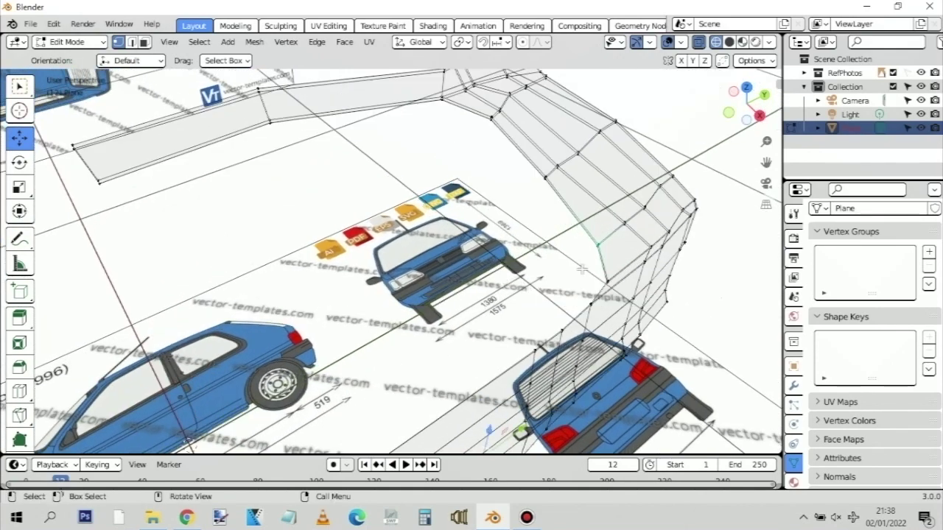
{"action": "middle_click_drag", "start_coordinate": [654, 272], "coordinate": [395, 257]}
{"action": "scroll", "coordinate": [494, 255], "scroll_direction": "down", "scroll_amount": 3}
{"action": "scroll", "coordinate": [476, 294], "scroll_direction": "down", "scroll_amount": 2}
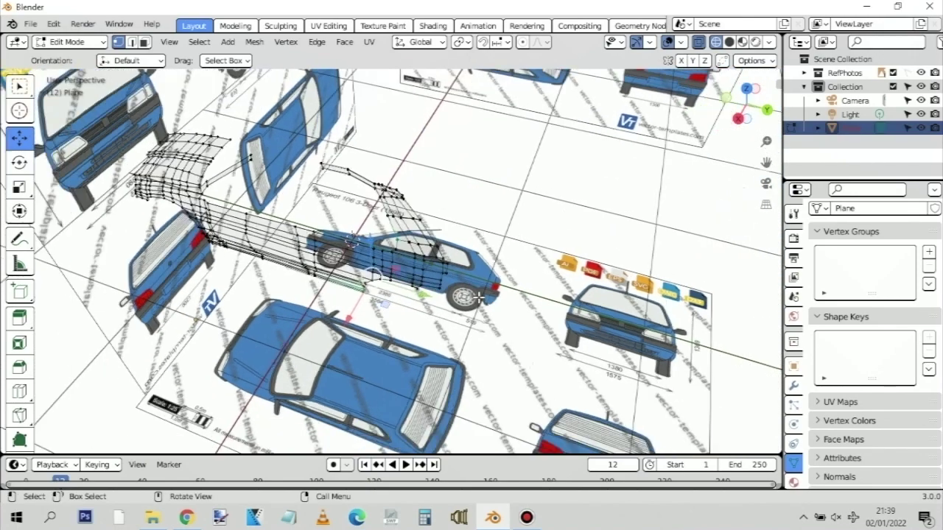
{"action": "key", "text": "KP_3"}
{"action": "scroll", "coordinate": [411, 294], "scroll_direction": "up", "scroll_amount": 4}
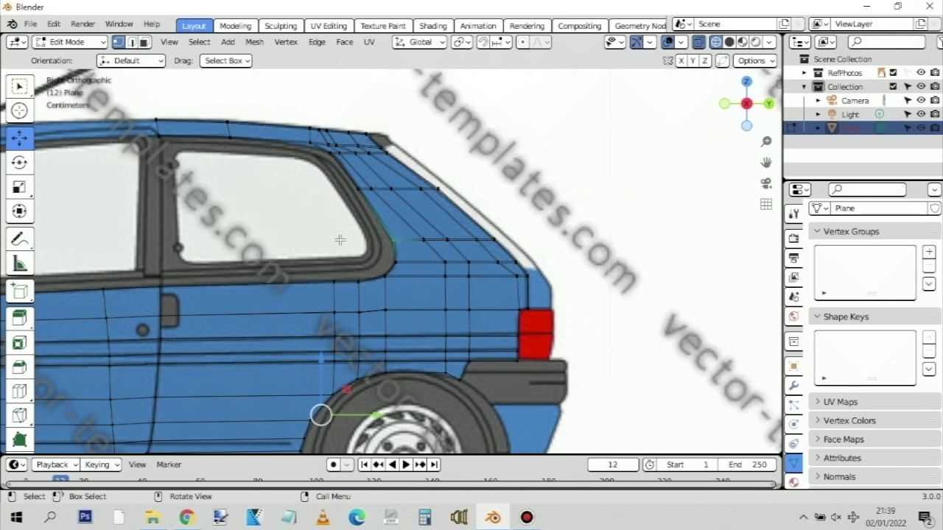
In top view, slide an inner-edge strip vertex along X and check it in side view
{"action": "scroll", "coordinate": [339, 241], "scroll_direction": "up", "scroll_amount": 3}
{"action": "key", "text": "KP_7"}
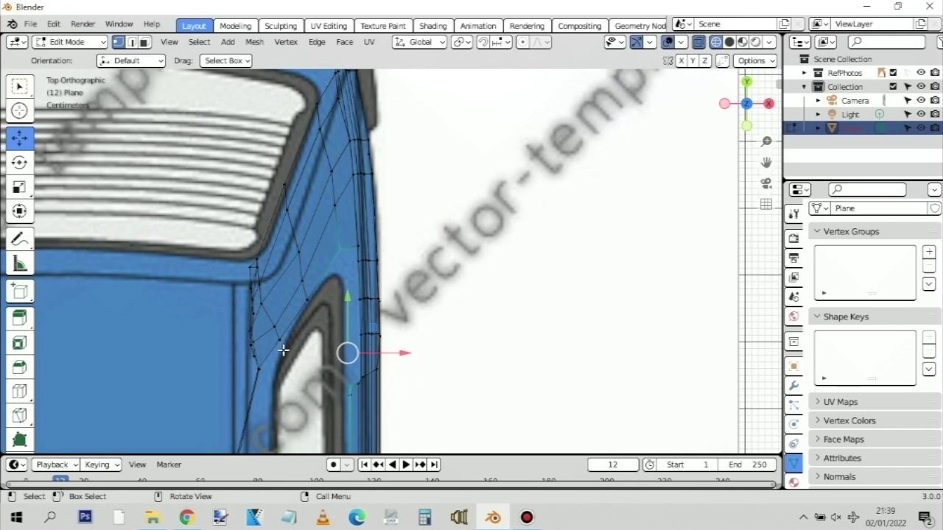
{"action": "scroll", "coordinate": [340, 336], "scroll_direction": "down", "scroll_amount": 2}
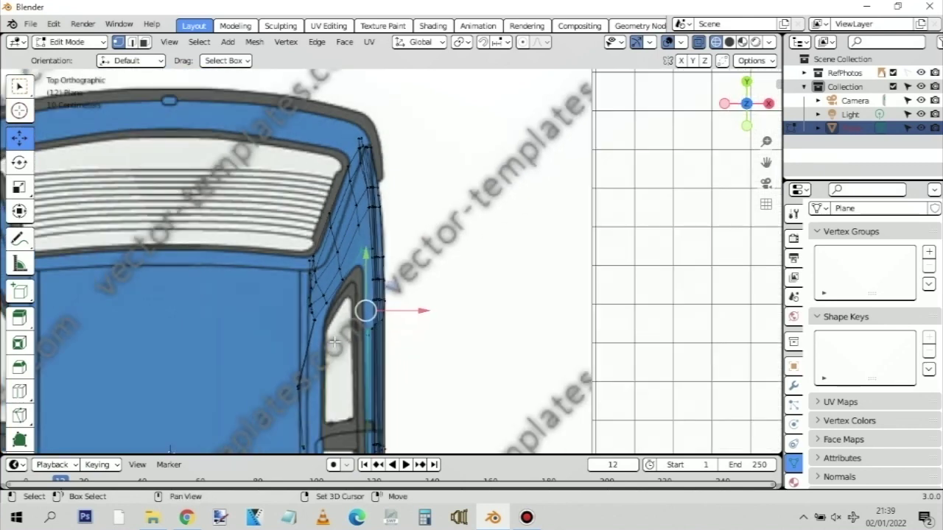
{"action": "scroll", "coordinate": [333, 291], "scroll_direction": "up", "scroll_amount": 1}
{"action": "middle_click_drag", "start_coordinate": [335, 230], "coordinate": [340, 152], "text": "shift"}
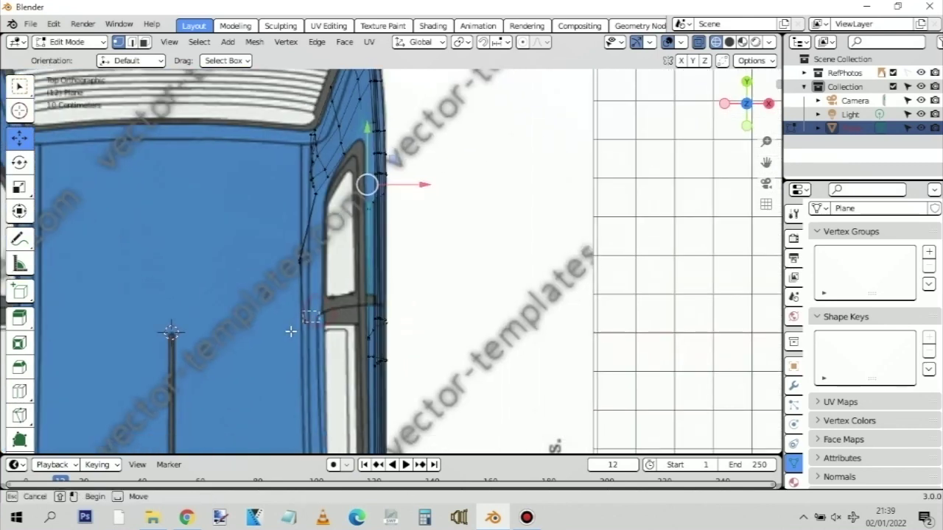
{"action": "left_click", "coordinate": [304, 321]}
{"action": "left_click_drag", "start_coordinate": [342, 322], "coordinate": [346, 323]}
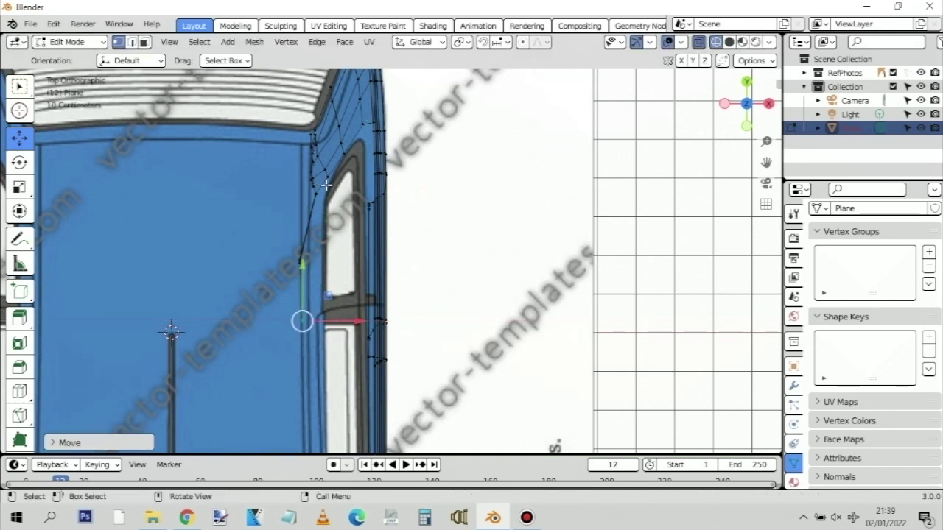
{"action": "key", "text": "KP_3"}
Nudge another roof vertex along X, then select vertices along the roof edge in side view
{"action": "left_click", "coordinate": [376, 129]}
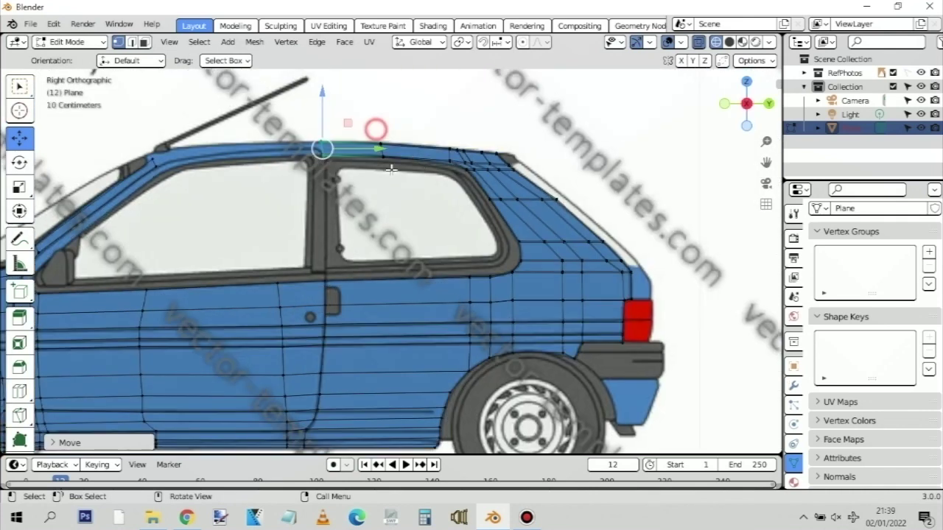
{"action": "key", "text": "KP_7"}
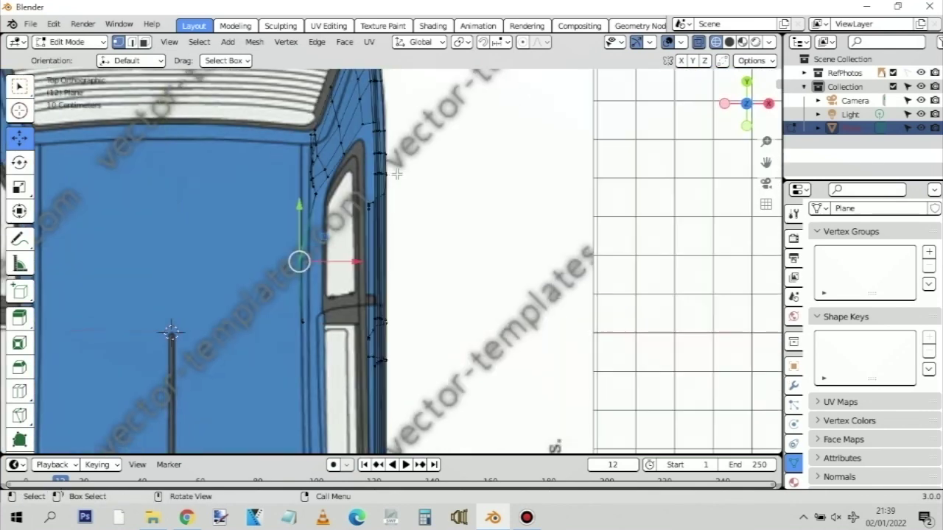
{"action": "scroll", "coordinate": [334, 256], "scroll_direction": "up", "scroll_amount": 3}
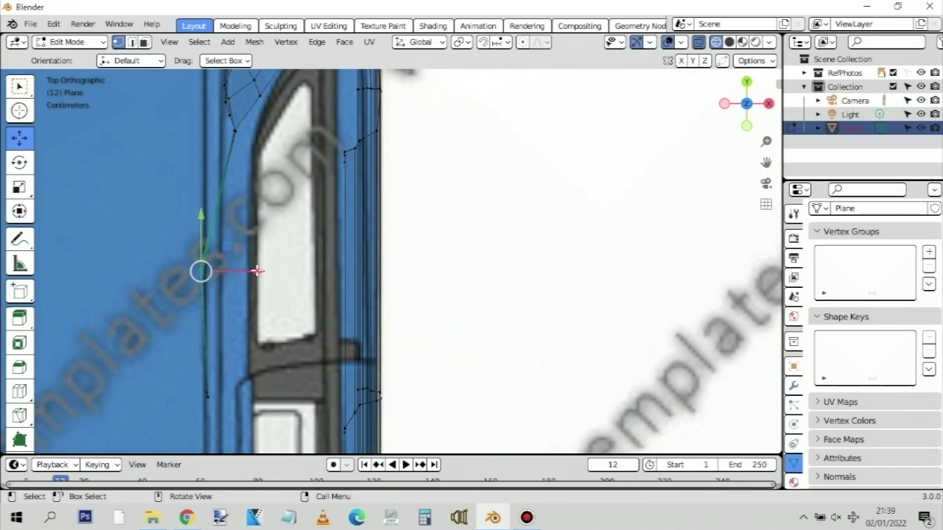
{"action": "left_click_drag", "start_coordinate": [257, 272], "coordinate": [264, 274]}
{"action": "key", "text": "KP_3"}
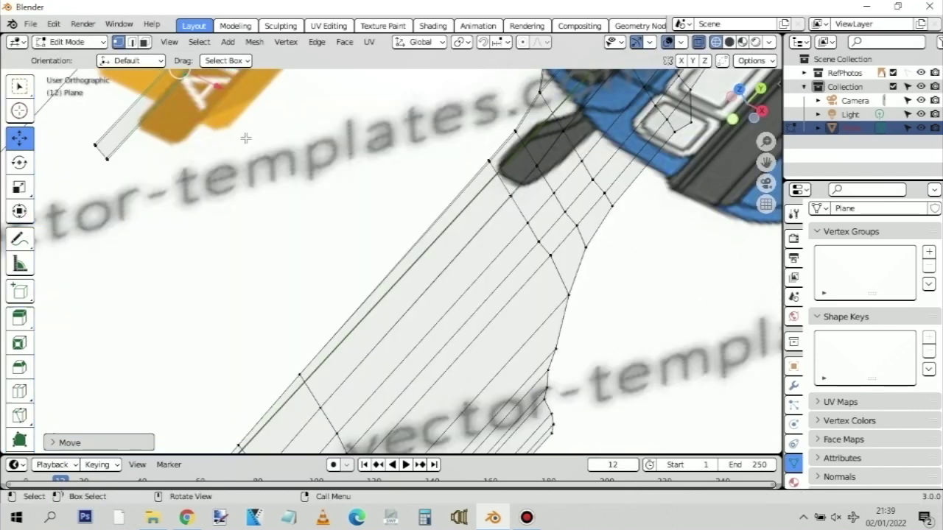
{"action": "middle_click_drag", "start_coordinate": [467, 133], "coordinate": [413, 162], "text": "shift"}
{"action": "left_click_drag", "start_coordinate": [421, 127], "coordinate": [439, 190]}
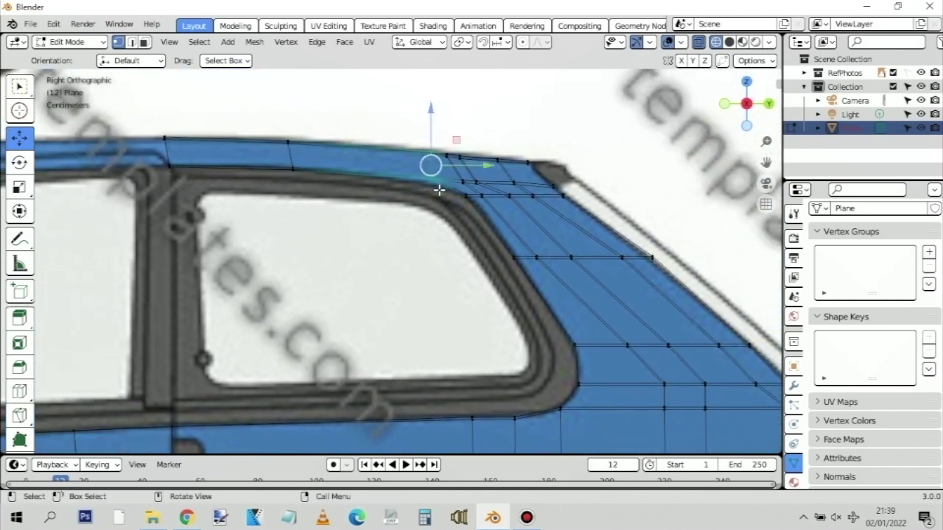
Fine-tune a vertex along X onto the top-view outline, then go to the peugeot 106 1996 image results
{"action": "key", "text": "KP_7"}
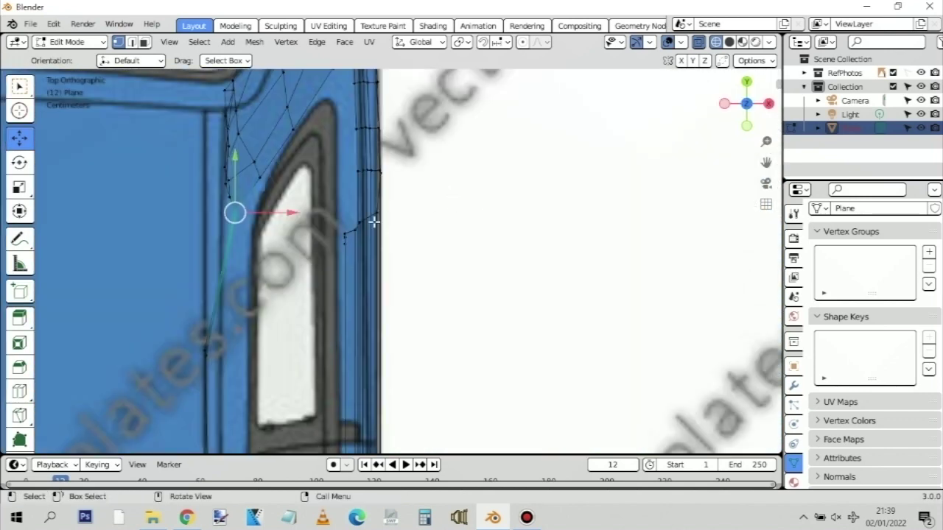
{"action": "left_click_drag", "start_coordinate": [291, 212], "coordinate": [274, 216]}
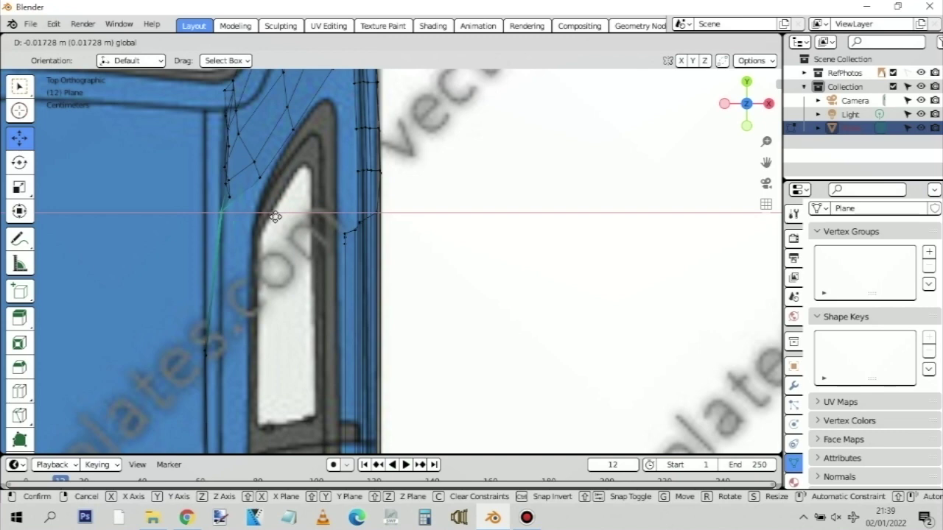
{"action": "left_click_drag", "start_coordinate": [274, 216], "coordinate": [410, 274]}
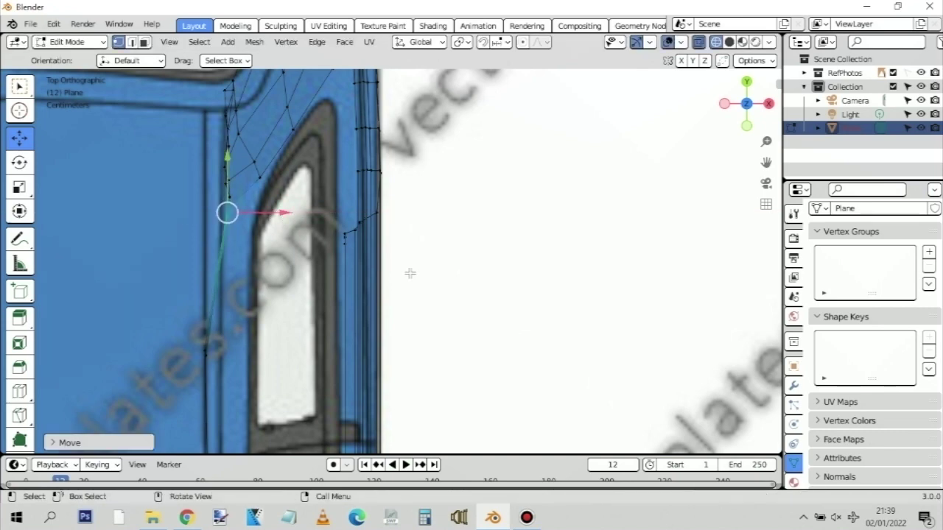
{"action": "middle_click_drag", "start_coordinate": [377, 256], "coordinate": [334, 119]}
{"action": "key", "text": "KP_3"}
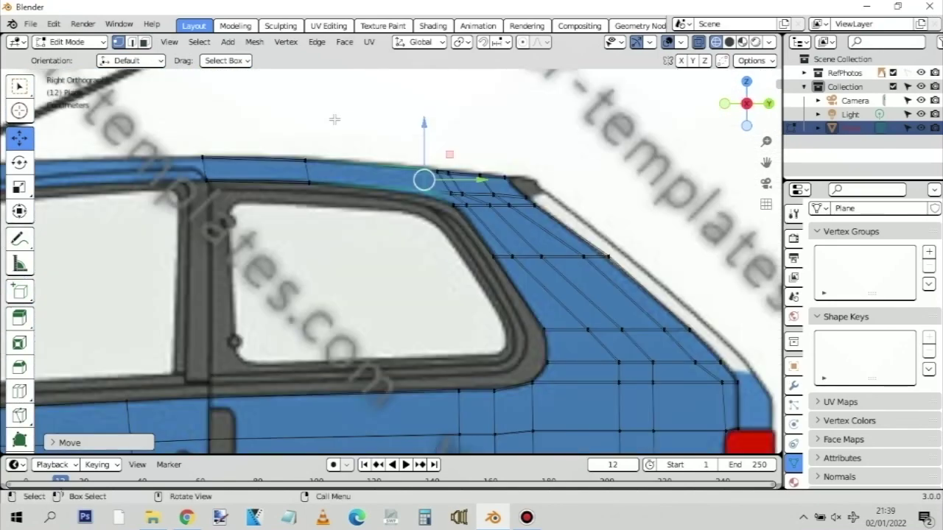
{"action": "key", "text": "alt+Tab"}
{"action": "key", "text": "alt+Tab"}
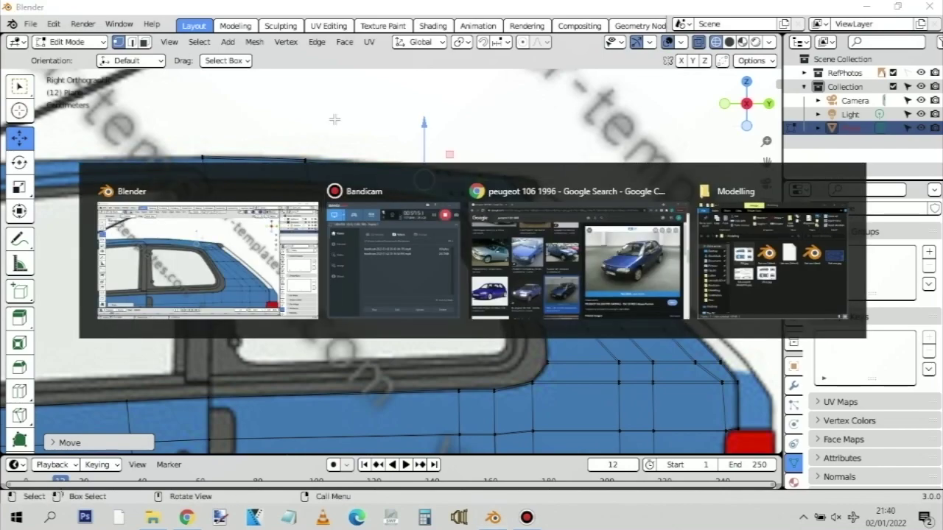
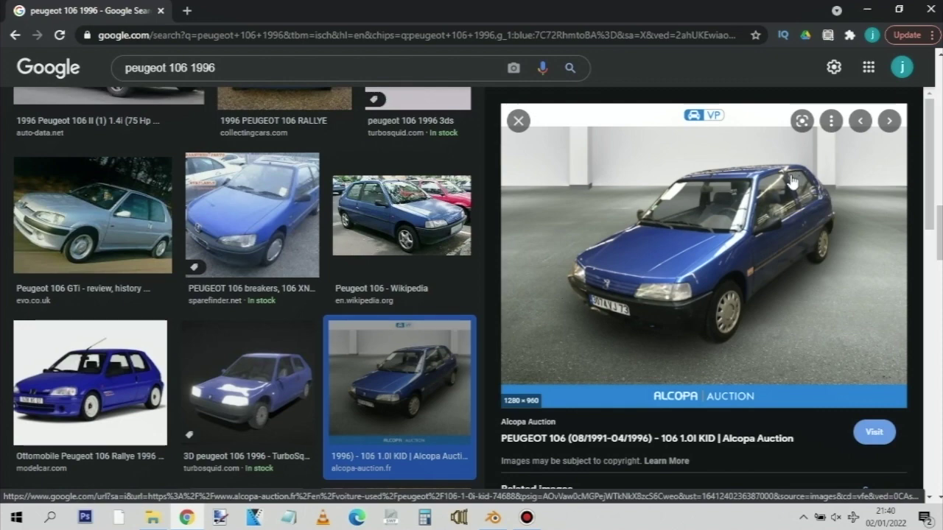
Switch from the Chrome reference photos back to the Blender window
{"action": "key", "text": "alt+Tab"}
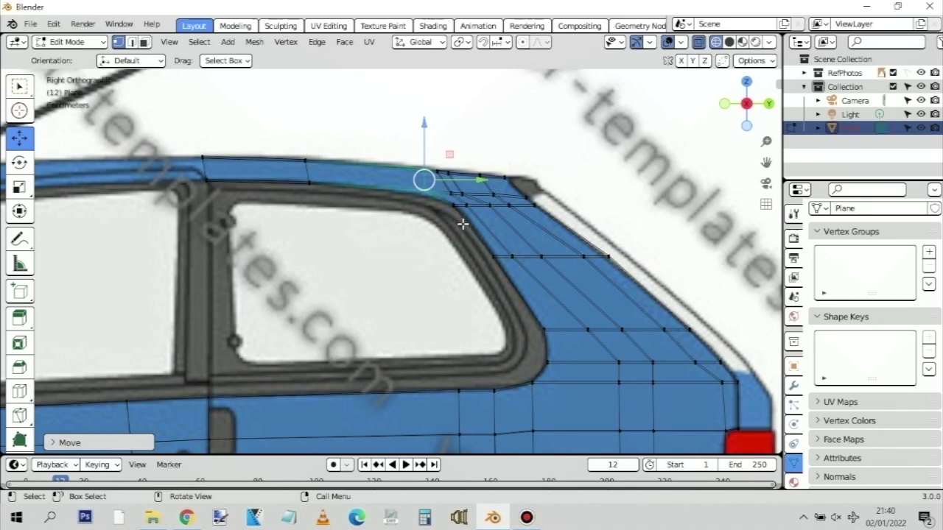
Slide the roof vertices beside the rear window sideways and lengthwise onto the top-view blueprint edge
{"action": "key", "text": "KP_7"}
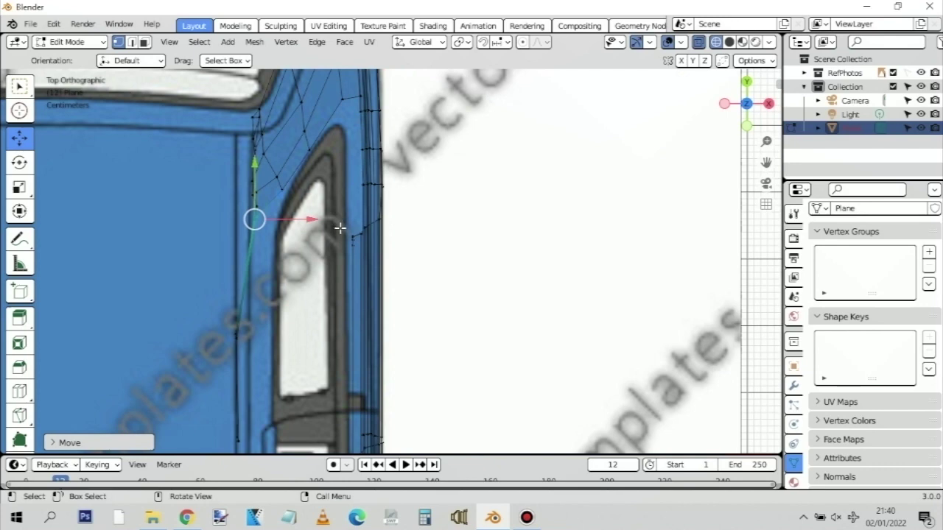
{"action": "scroll", "coordinate": [339, 228], "scroll_direction": "down", "scroll_amount": 1}
{"action": "middle_click_drag", "start_coordinate": [292, 280], "coordinate": [292, 117], "text": "shift"}
{"action": "middle_click_drag", "start_coordinate": [303, 176], "coordinate": [301, 267], "text": "shift"}
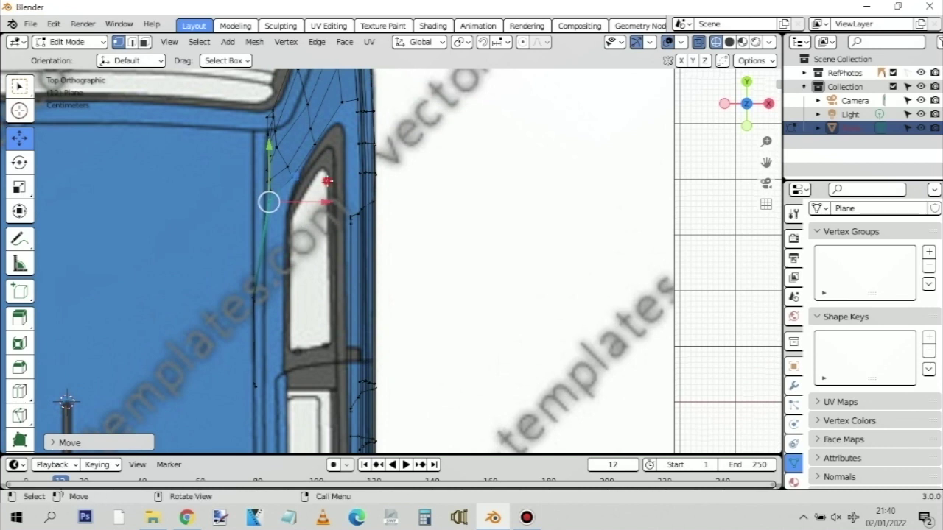
{"action": "left_click", "coordinate": [316, 190]}
{"action": "left_click", "coordinate": [268, 200]}
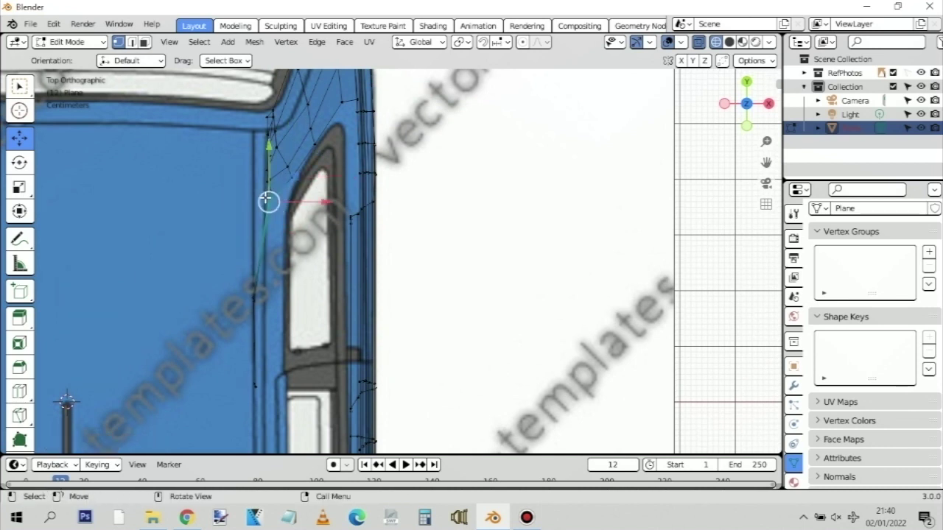
{"action": "key", "text": "KP_3"}
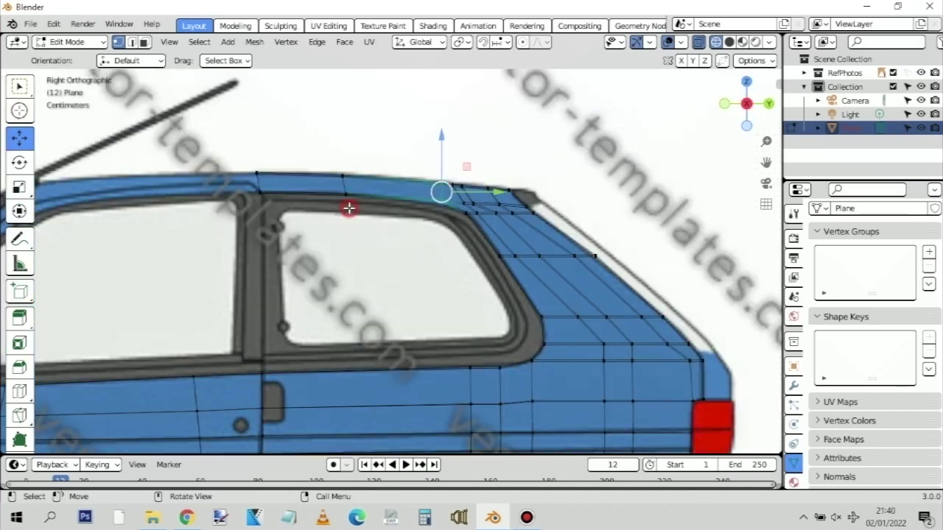
{"action": "left_click", "coordinate": [349, 207]}
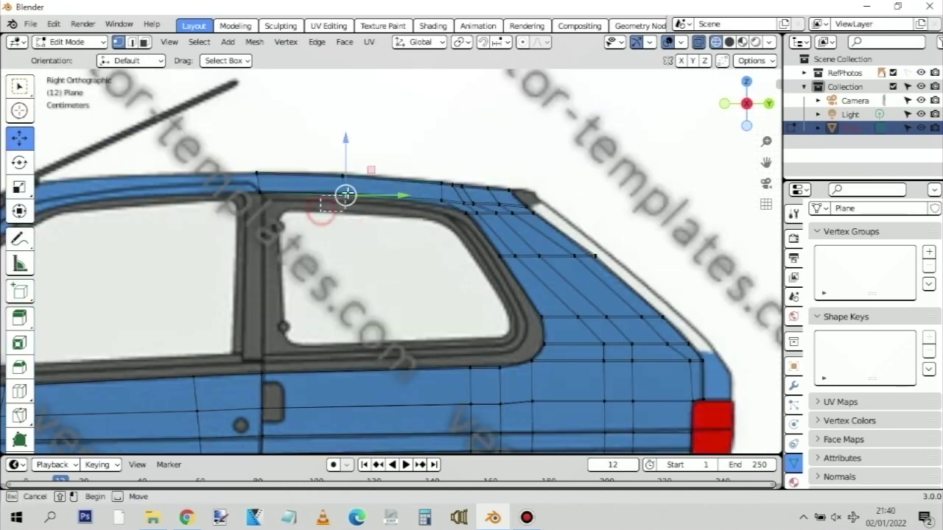
{"action": "left_click", "coordinate": [252, 191]}
{"action": "key", "text": "KP_4"}
{"action": "key", "text": "KP_7"}
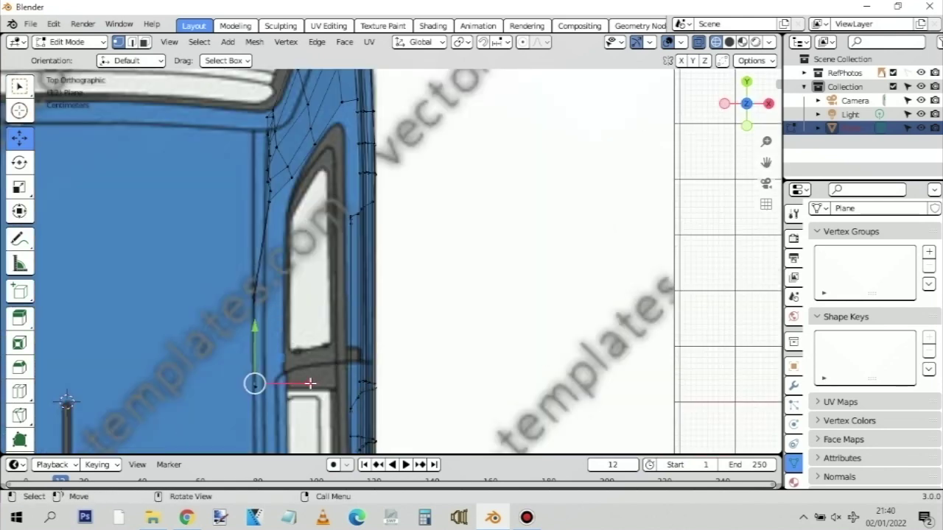
{"action": "left_click_drag", "start_coordinate": [309, 384], "coordinate": [343, 374]}
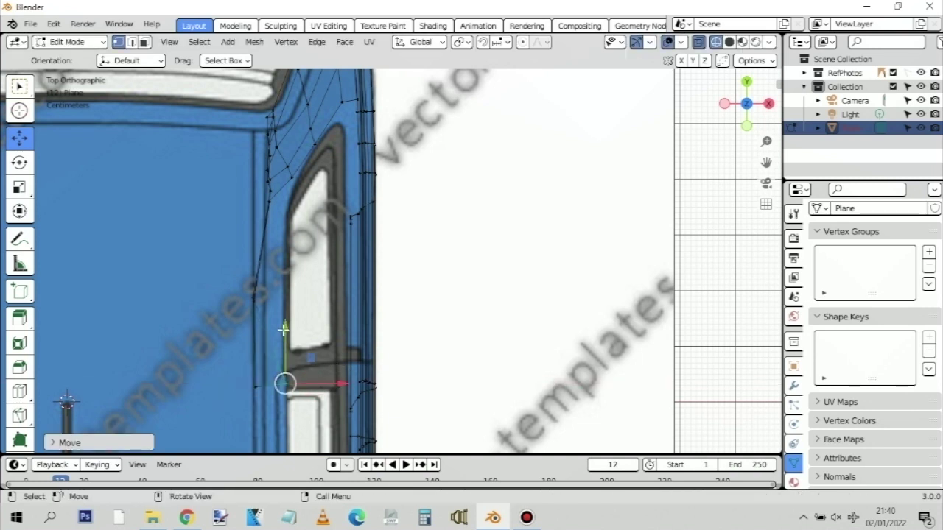
{"action": "left_click_drag", "start_coordinate": [284, 330], "coordinate": [284, 316]}
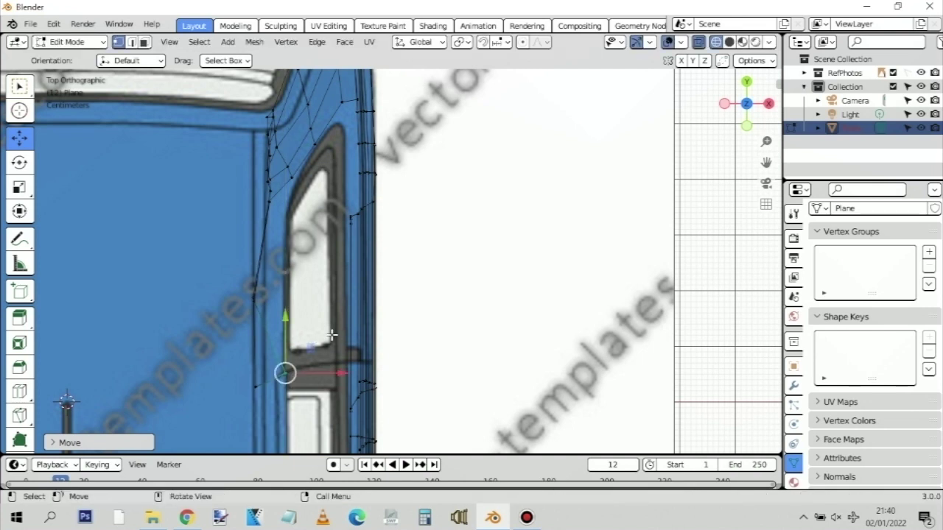
Shift the roof vertex above the rear window sideways onto the top-view roof outline
{"action": "key", "text": "KP_3"}
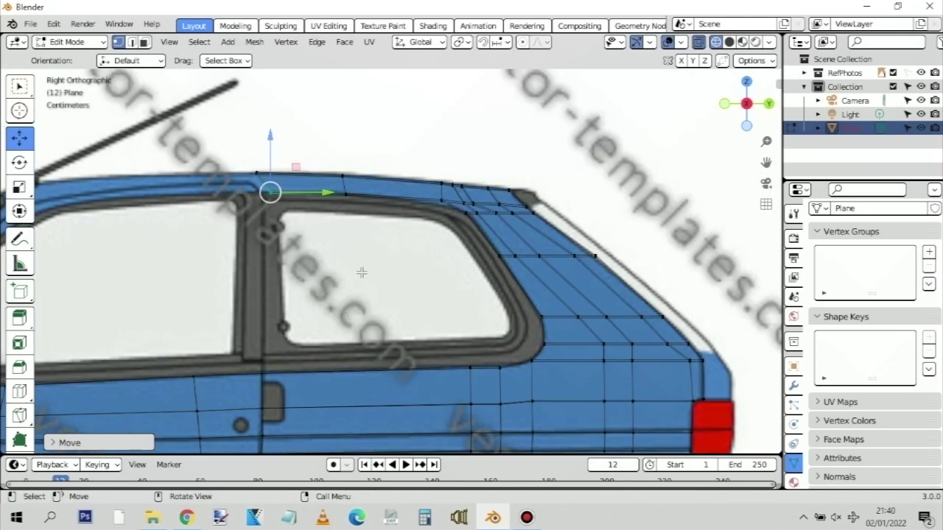
{"action": "left_click", "coordinate": [342, 190]}
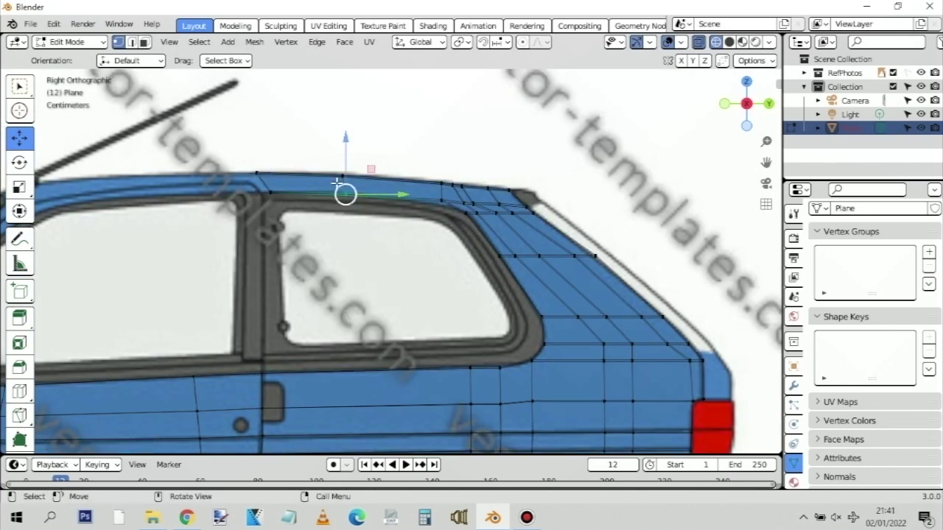
{"action": "key", "text": "KP_7"}
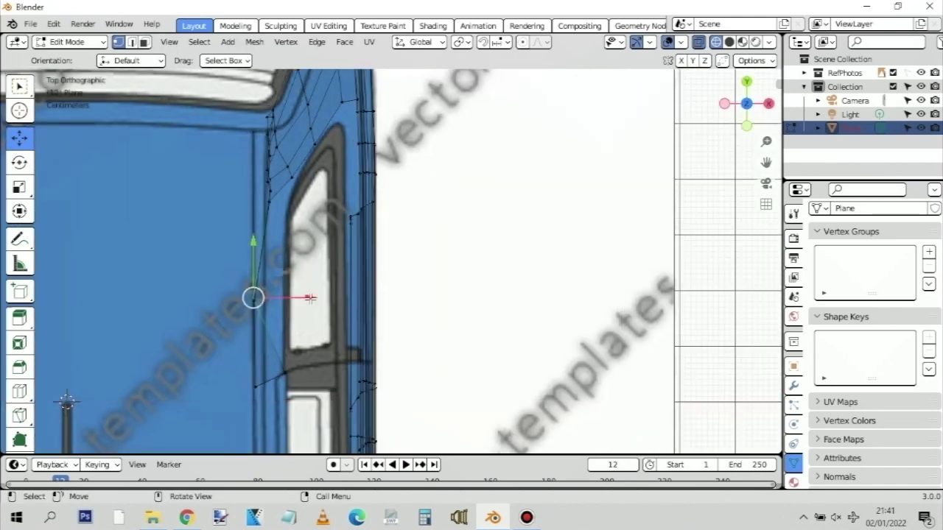
{"action": "left_click_drag", "start_coordinate": [310, 298], "coordinate": [343, 299]}
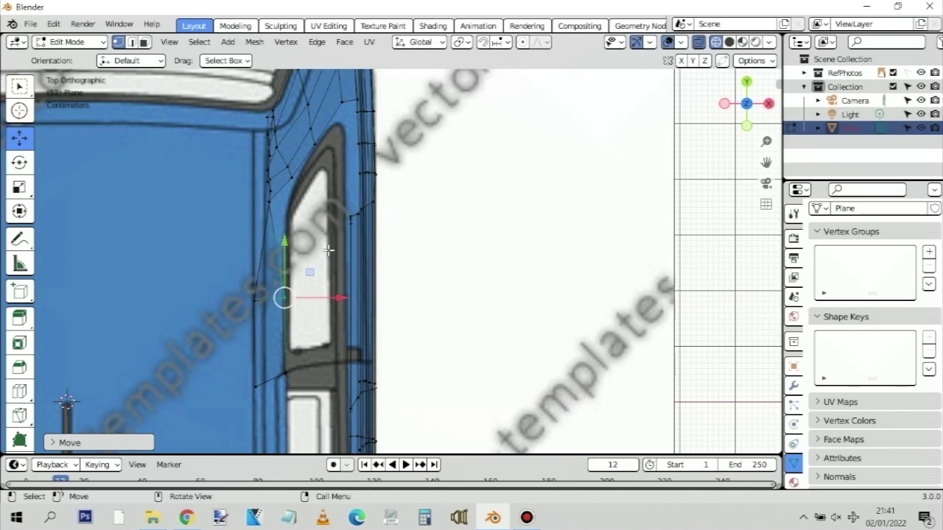
Slide the rear roof vertex at the rear-window corner sideways to match the roof outline
{"action": "key", "text": "KP_3"}
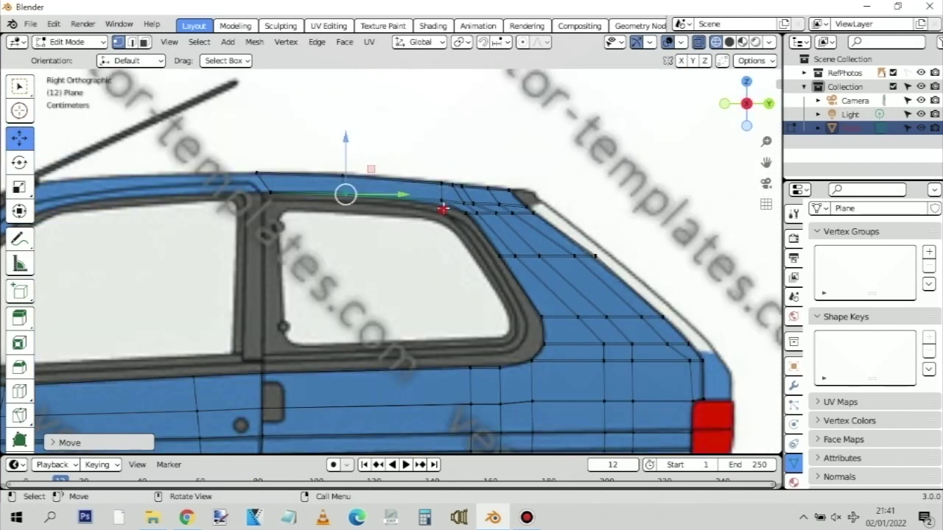
{"action": "left_click", "coordinate": [431, 205]}
{"action": "left_click", "coordinate": [439, 202]}
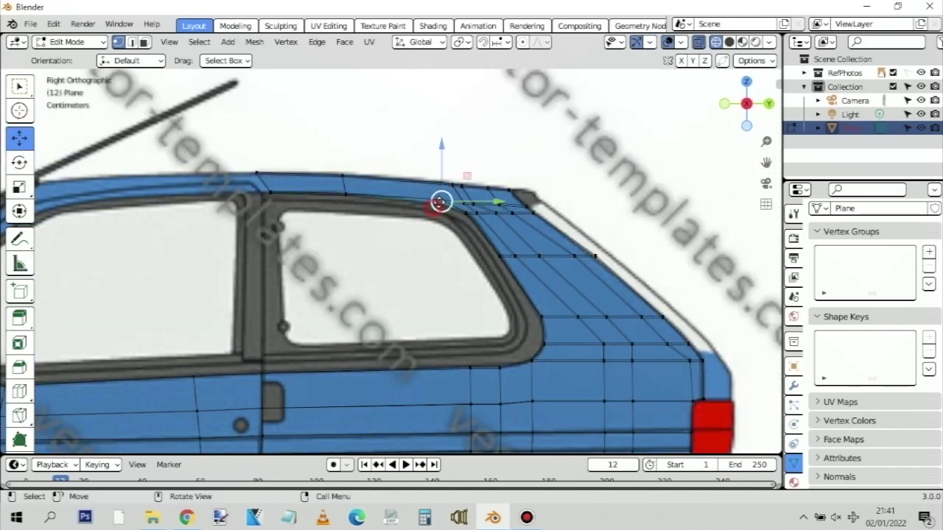
{"action": "left_click", "coordinate": [411, 215]}
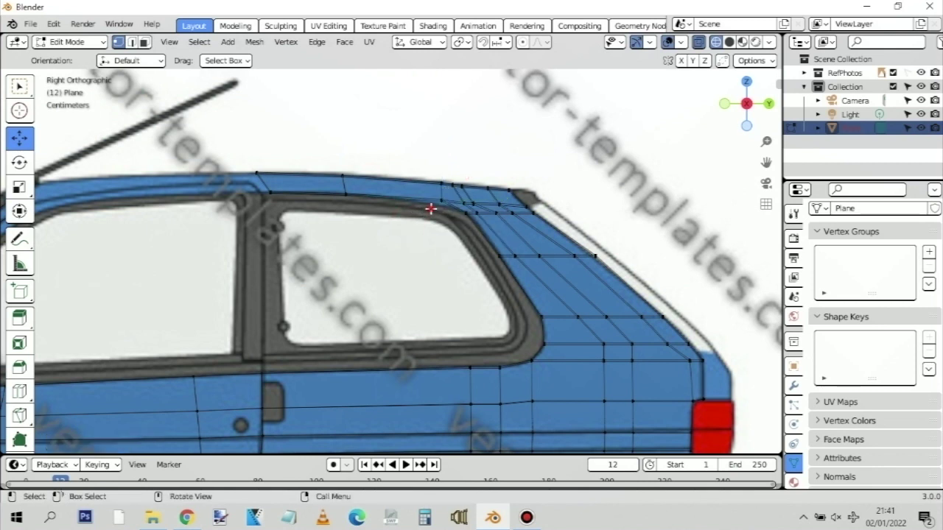
{"action": "left_click", "coordinate": [442, 200]}
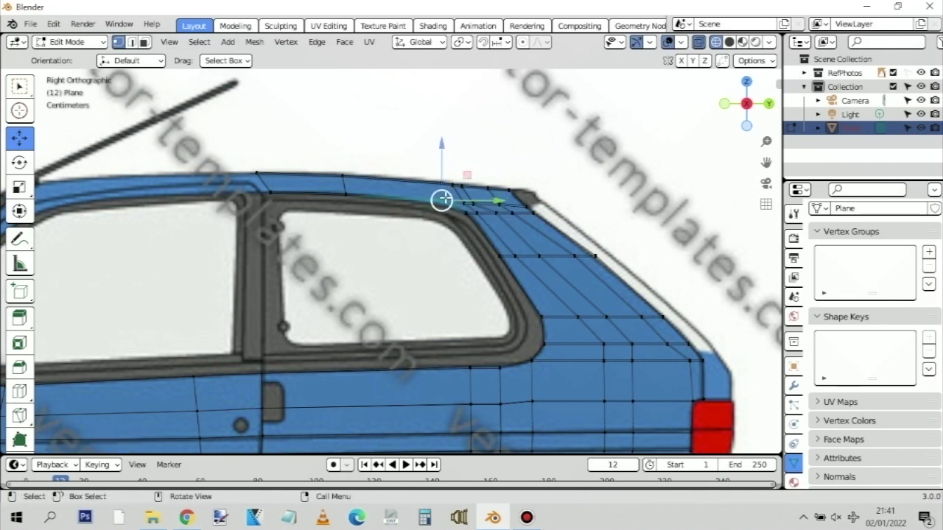
{"action": "key", "text": "KP_7"}
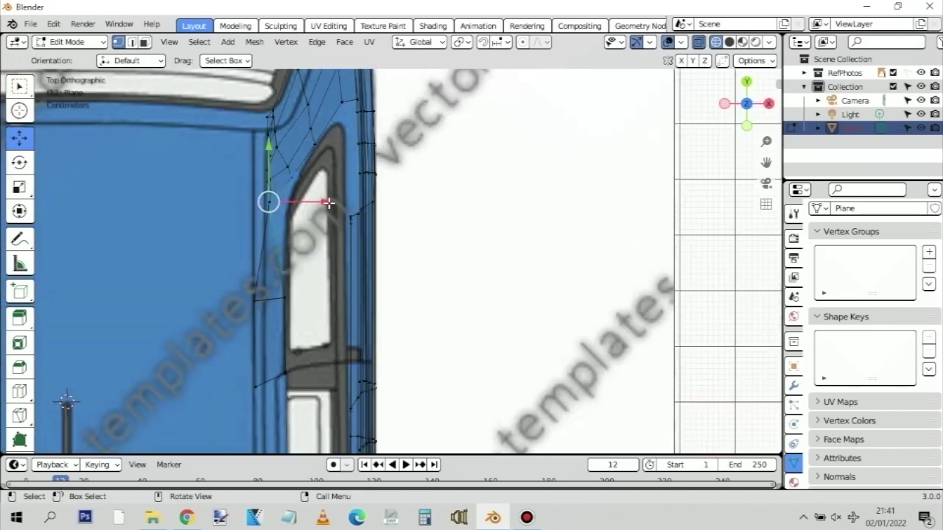
{"action": "mouse_move", "coordinate": [326, 202]}
{"action": "left_mouse_down"}
{"action": "mouse_move", "coordinate": [351, 203]}
{"action": "mouse_move", "coordinate": [341, 196]}
{"action": "left_mouse_up"}
{"action": "left_click", "coordinate": [287, 201]}
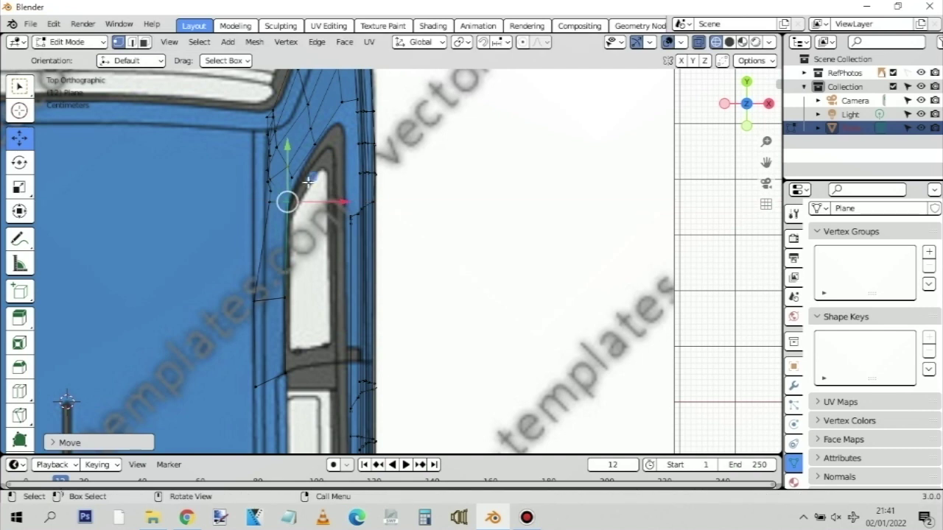
{"action": "left_click", "coordinate": [274, 221]}
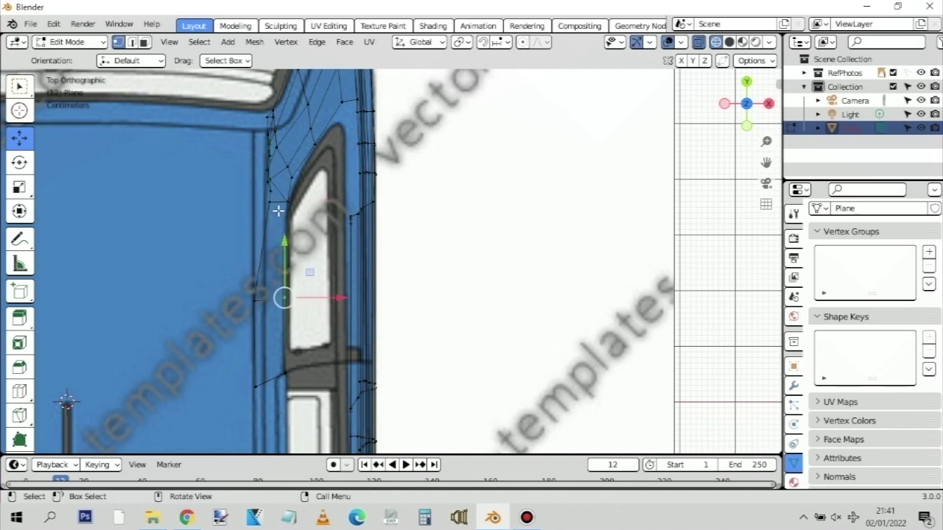
Pull the roof vertices inward and sideways onto the top-view roof outline
{"action": "key", "text": "KP_3"}
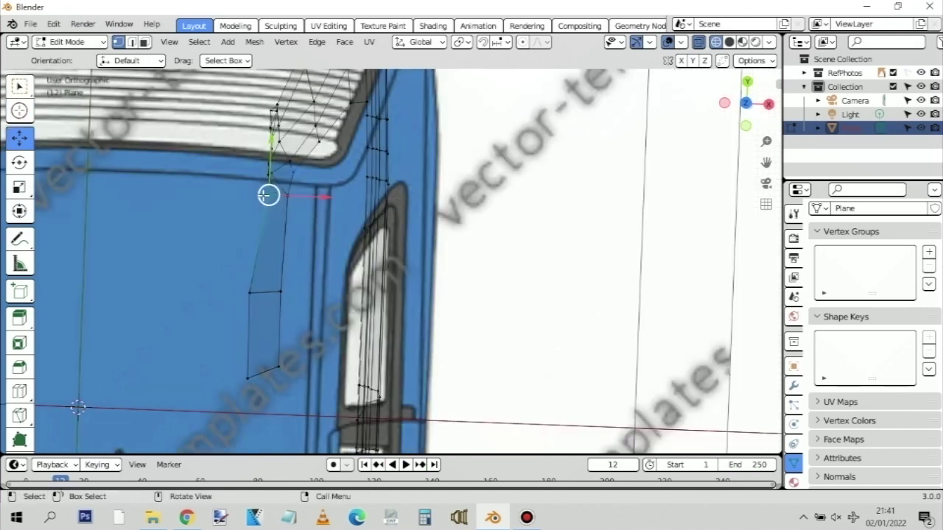
{"action": "key", "text": "KP_7"}
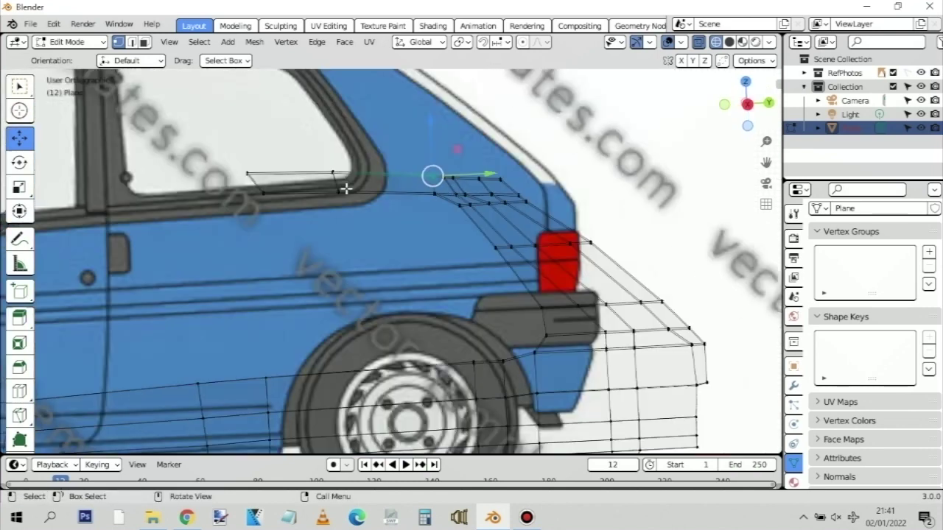
{"action": "left_click_drag", "start_coordinate": [321, 202], "coordinate": [309, 203]}
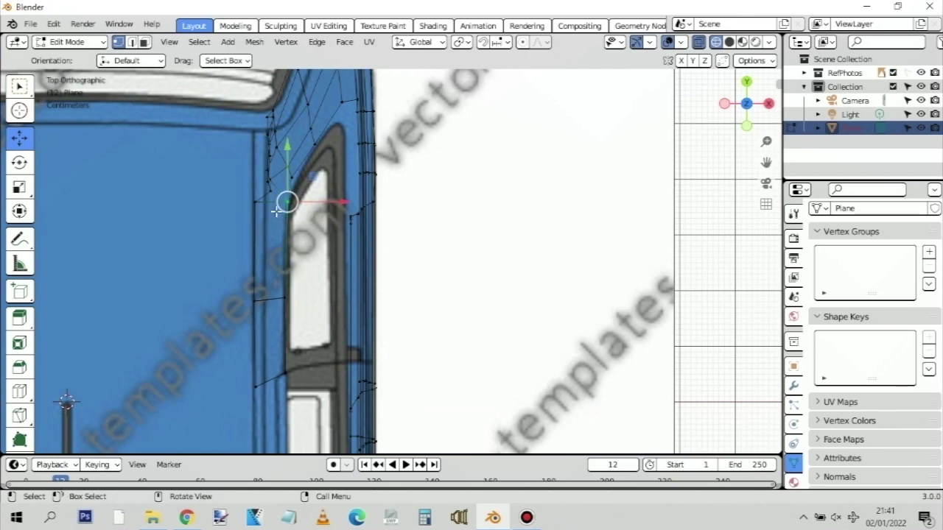
{"action": "middle_click_drag", "start_coordinate": [269, 238], "coordinate": [268, 240]}
{"action": "key", "text": "KP_3"}
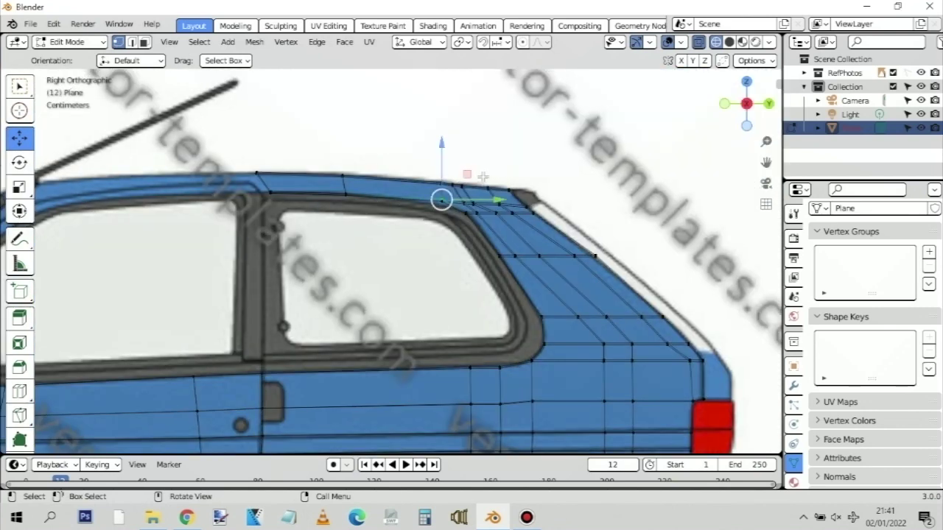
{"action": "key", "text": "KP_7"}
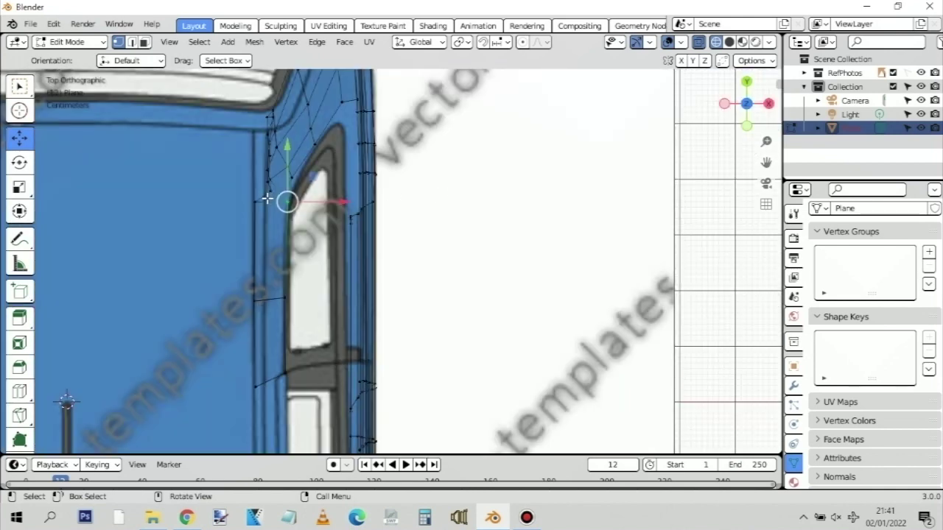
{"action": "left_click", "coordinate": [269, 208]}
{"action": "left_click_drag", "start_coordinate": [269, 209], "coordinate": [271, 190]}
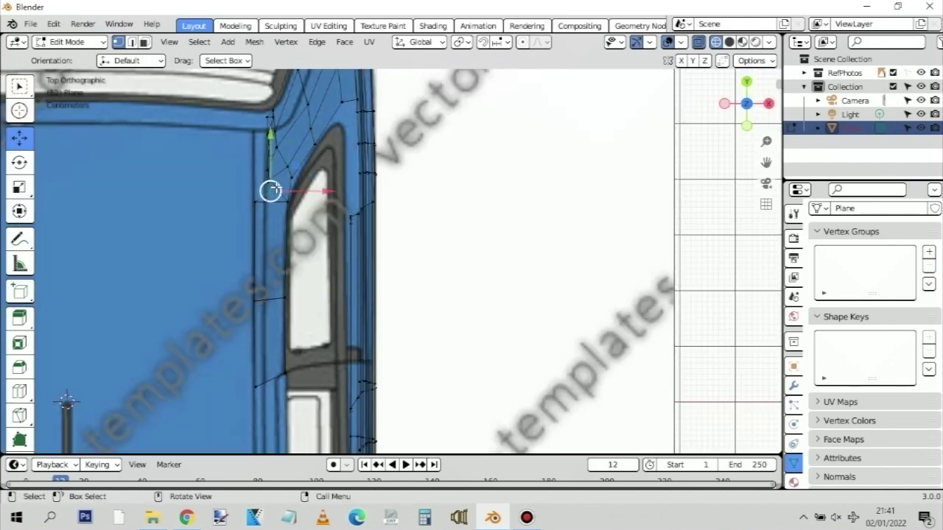
{"action": "key", "text": "KP_3"}
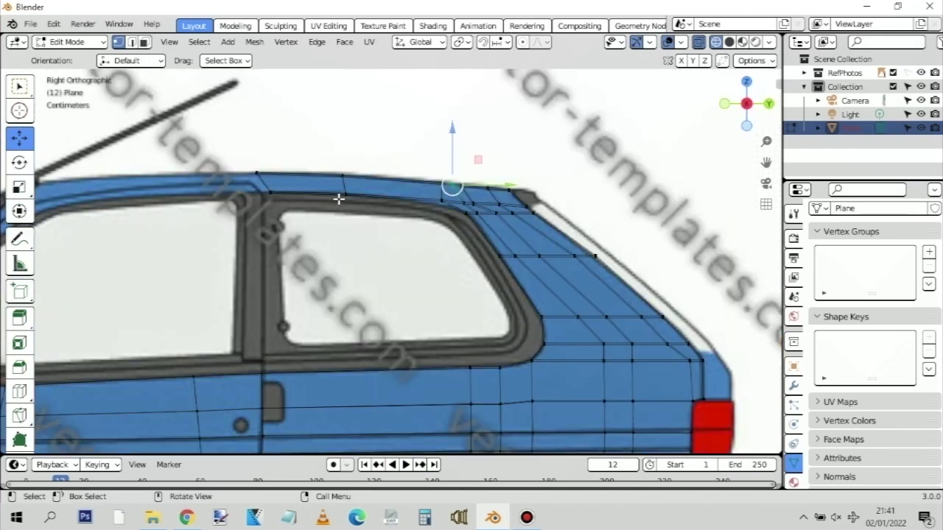
{"action": "key", "text": "KP_7"}
{"action": "left_click_drag", "start_coordinate": [317, 192], "coordinate": [309, 192]}
Box-select the roof vertex above the rear window and slide it along X onto the outline
{"action": "key", "text": "KP_3"}
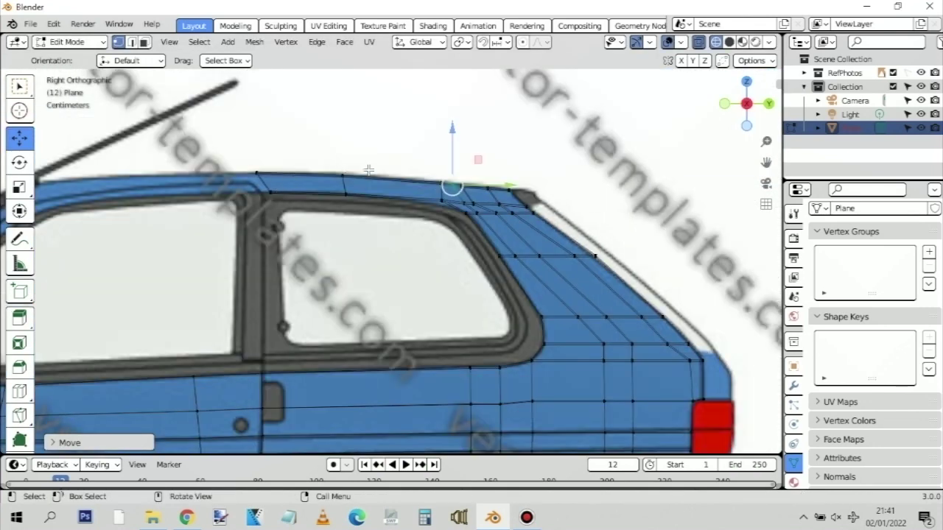
{"action": "left_click", "coordinate": [410, 122]}
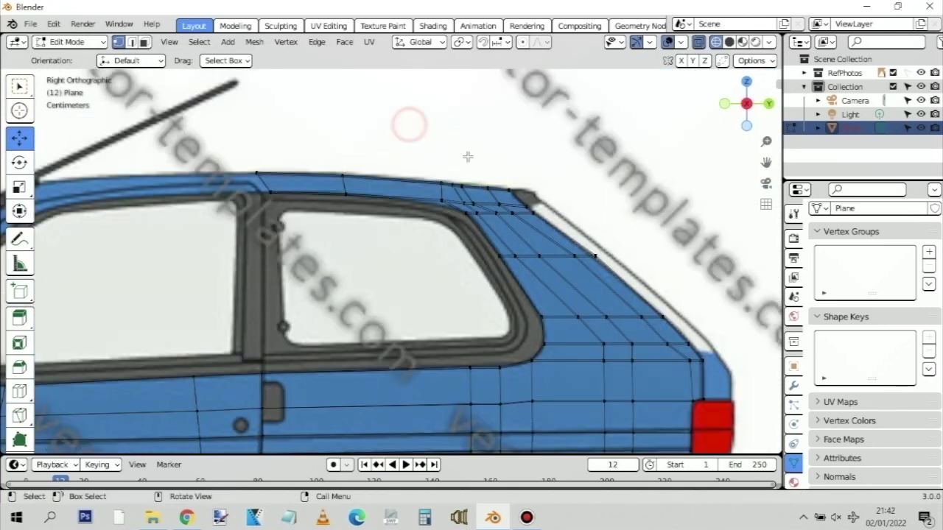
{"action": "key", "text": "b"}
{"action": "left_click_drag", "start_coordinate": [462, 188], "coordinate": [459, 186]}
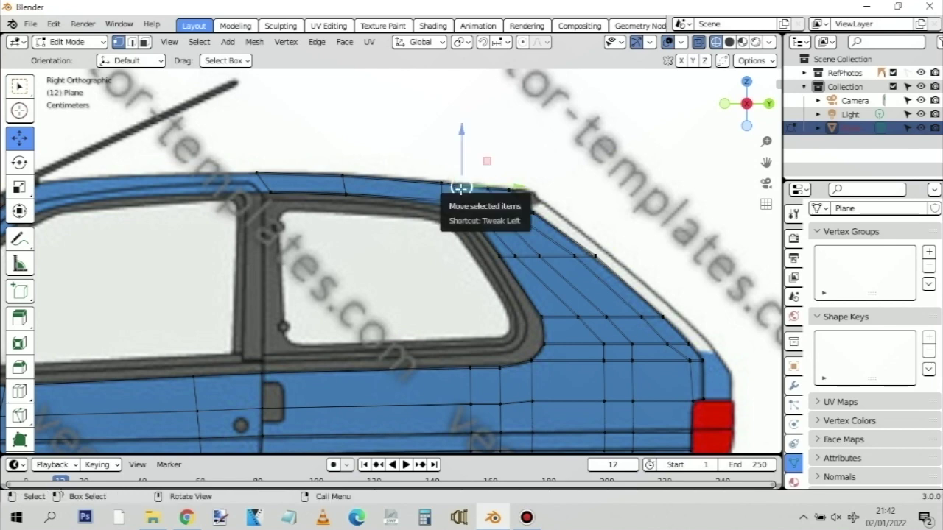
{"action": "key", "text": "KP_7"}
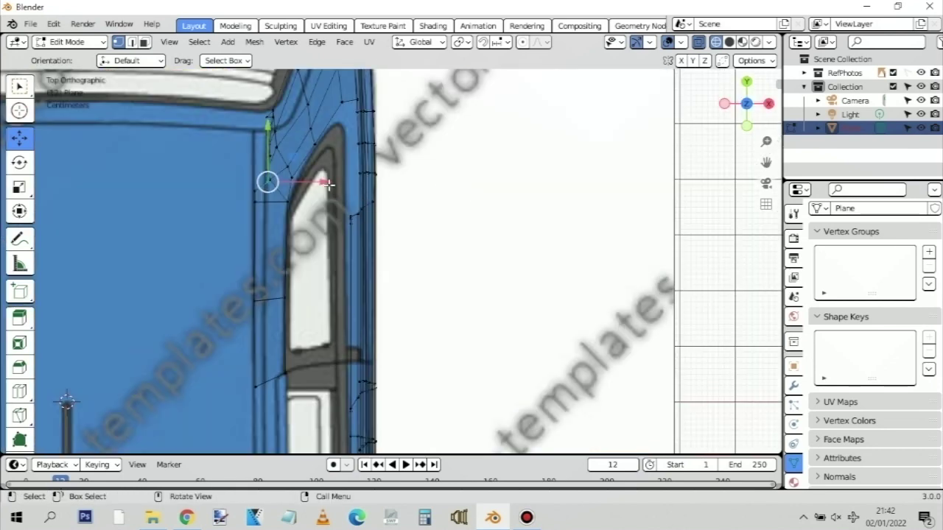
{"action": "left_click_drag", "start_coordinate": [324, 182], "coordinate": [306, 181]}
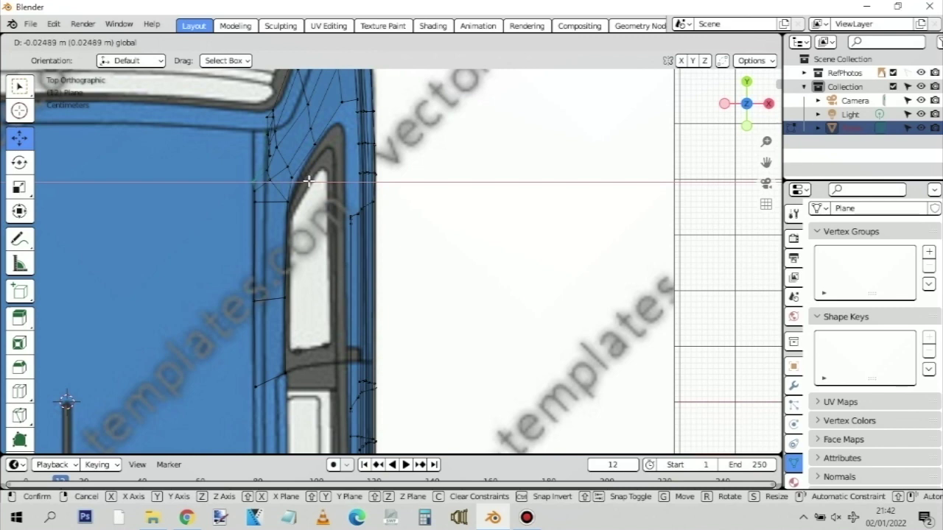
{"action": "left_click_drag", "start_coordinate": [308, 180], "coordinate": [308, 182]}
Pull the vertex at the roof's rear corner along X to follow the roof edge
{"action": "key", "text": "KP_3"}
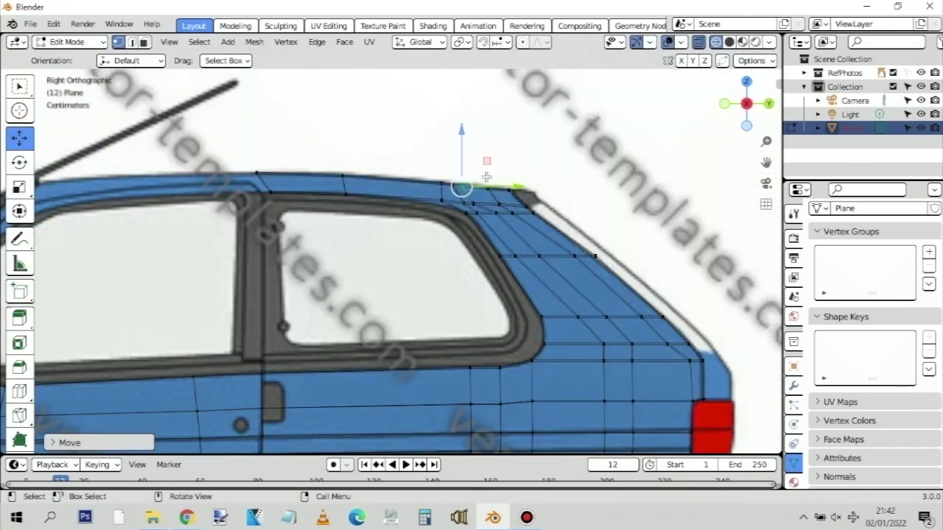
{"action": "left_click", "coordinate": [509, 189]}
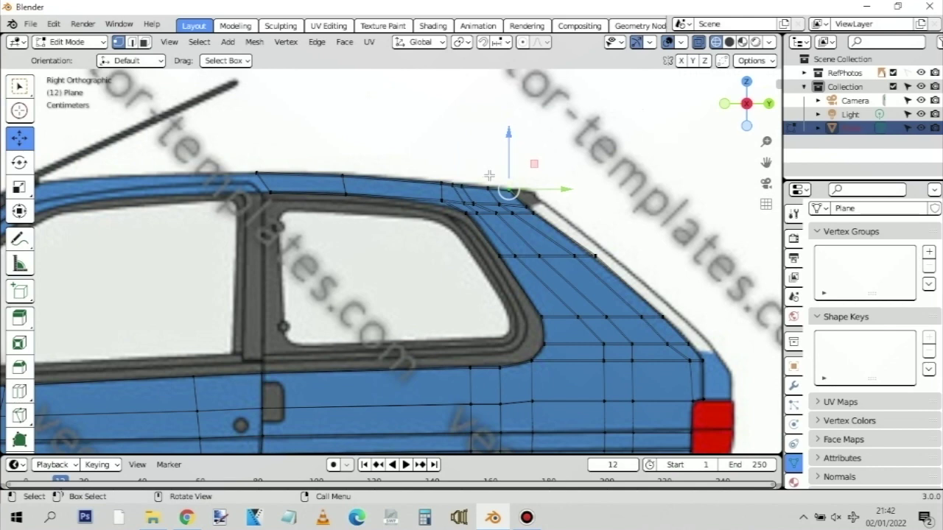
{"action": "left_click", "coordinate": [490, 186]}
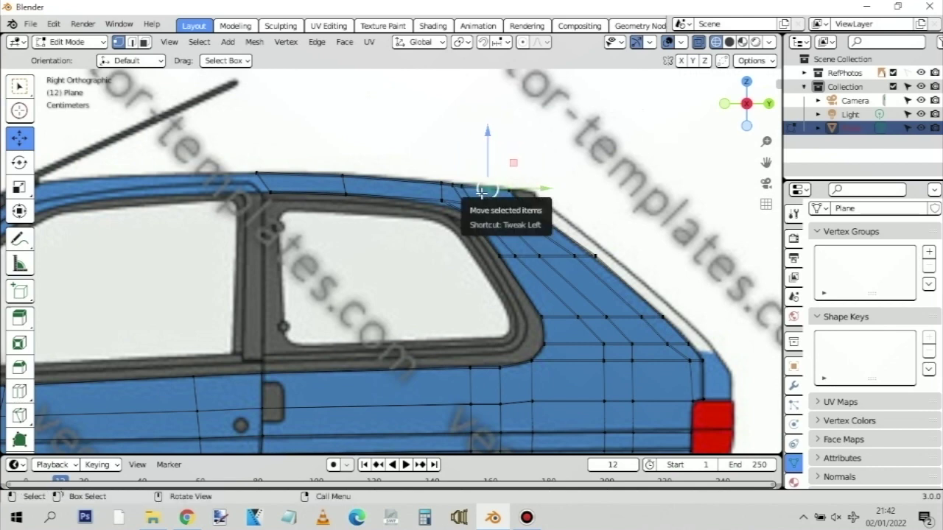
{"action": "key", "text": "KP_7"}
{"action": "left_click_drag", "start_coordinate": [327, 156], "coordinate": [309, 156]}
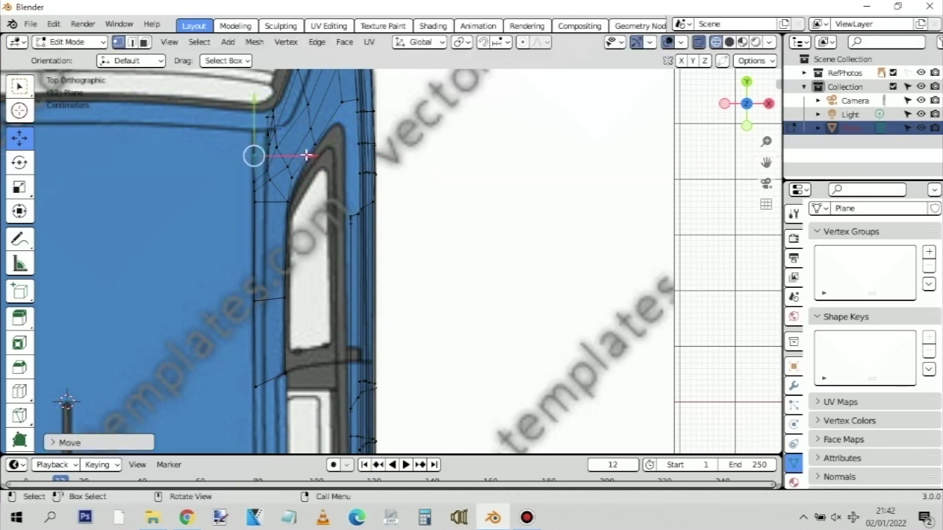
Box-select the rear roof-corner vertices and pull them inward along X
{"action": "key", "text": "KP_3"}
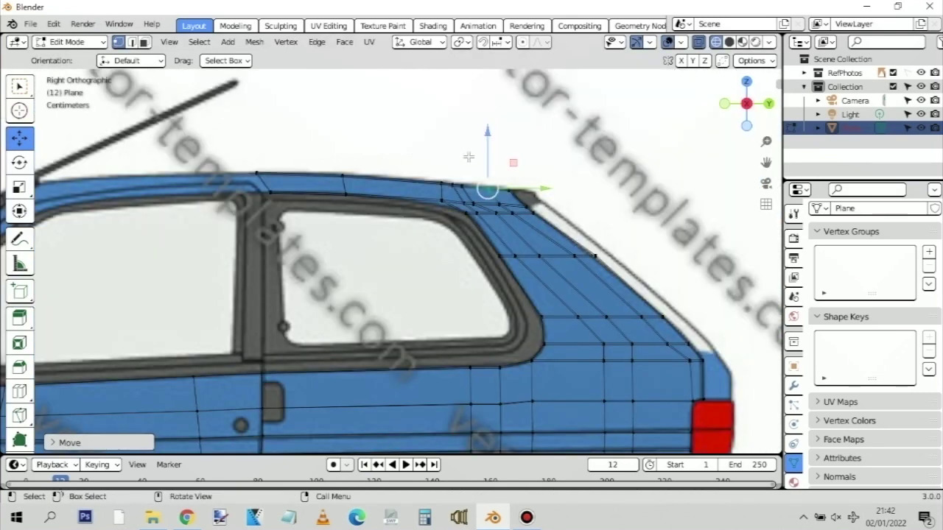
{"action": "left_click", "coordinate": [521, 176]}
{"action": "left_click_drag", "start_coordinate": [516, 179], "coordinate": [507, 191]}
{"action": "middle_click_drag", "start_coordinate": [506, 190], "coordinate": [504, 189]}
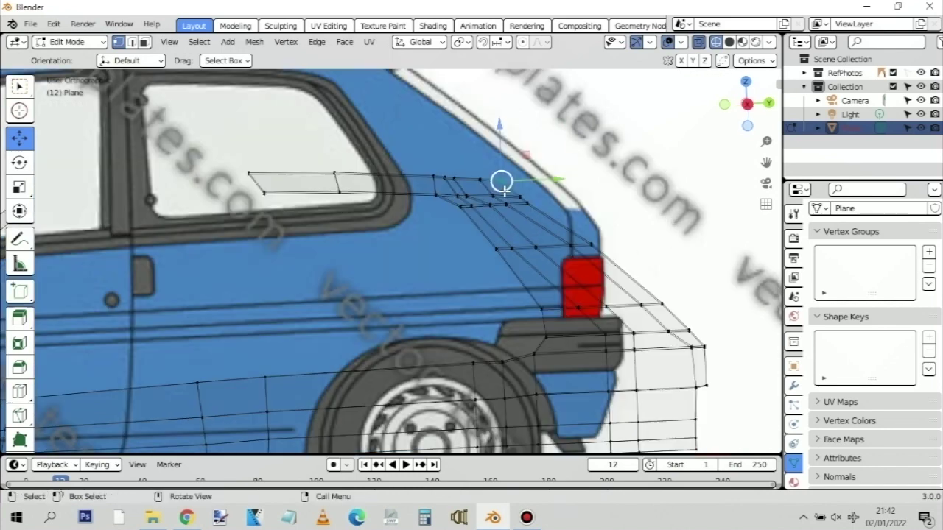
{"action": "key", "text": "KP_7"}
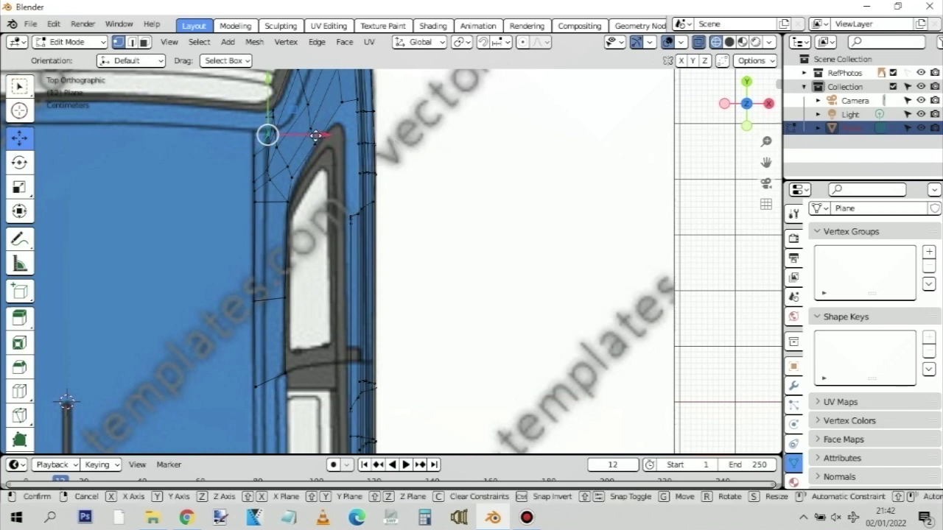
{"action": "left_click_drag", "start_coordinate": [326, 135], "coordinate": [310, 136]}
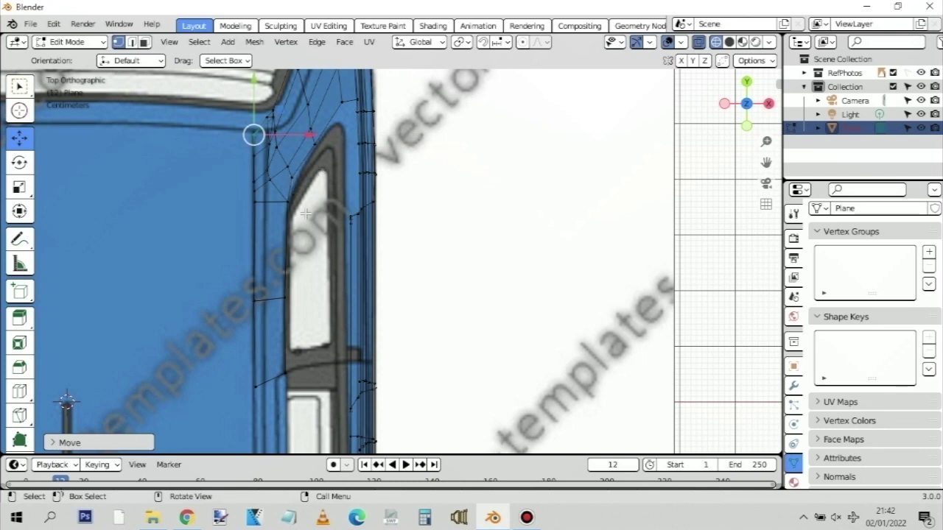
Move the pillar's inner and upper corner vertices along X and Y onto the blueprint line
{"action": "middle_click_drag", "start_coordinate": [305, 213], "coordinate": [328, 233], "text": "shift"}
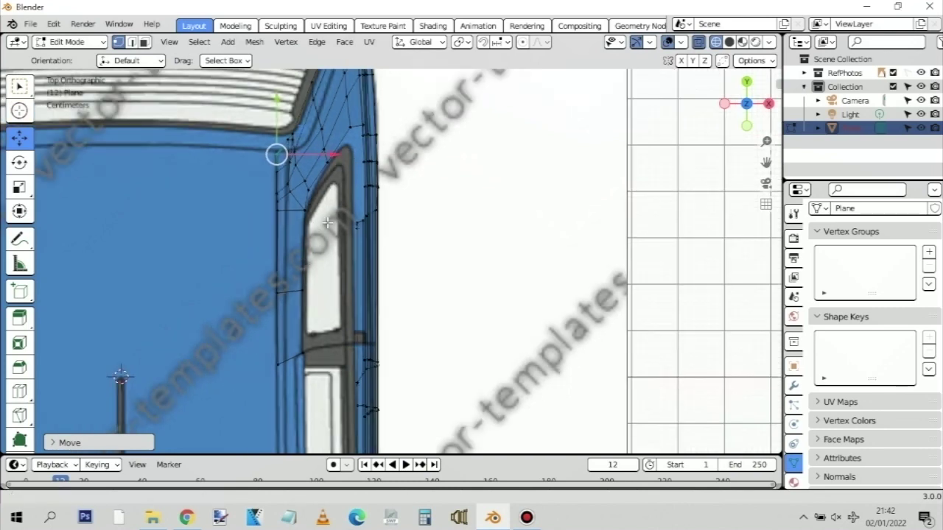
{"action": "scroll", "coordinate": [324, 200], "scroll_direction": "up", "scroll_amount": 4}
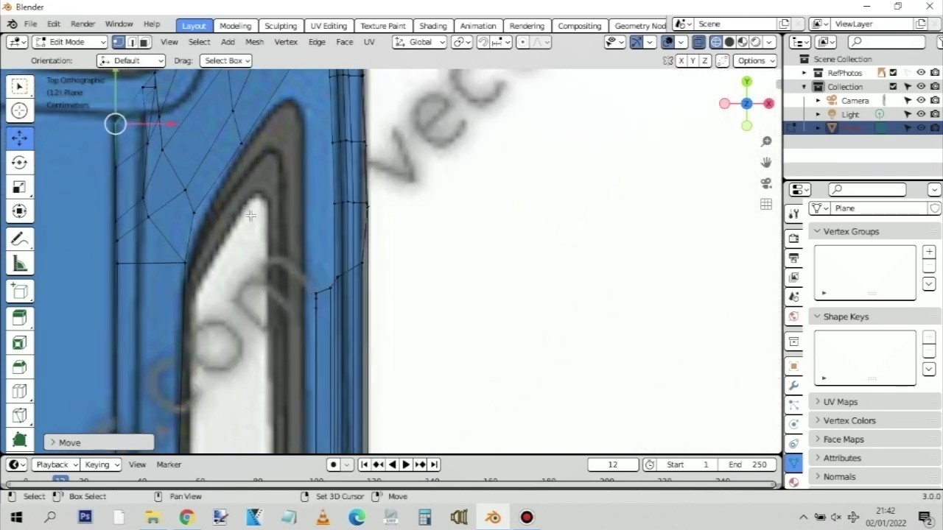
{"action": "middle_click_drag", "start_coordinate": [228, 188], "coordinate": [321, 266], "text": "shift"}
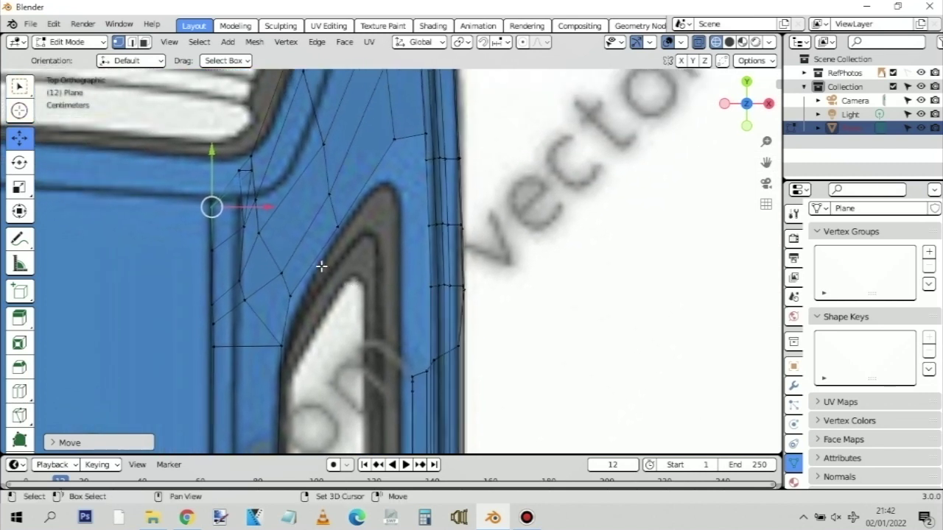
{"action": "left_click", "coordinate": [243, 223]}
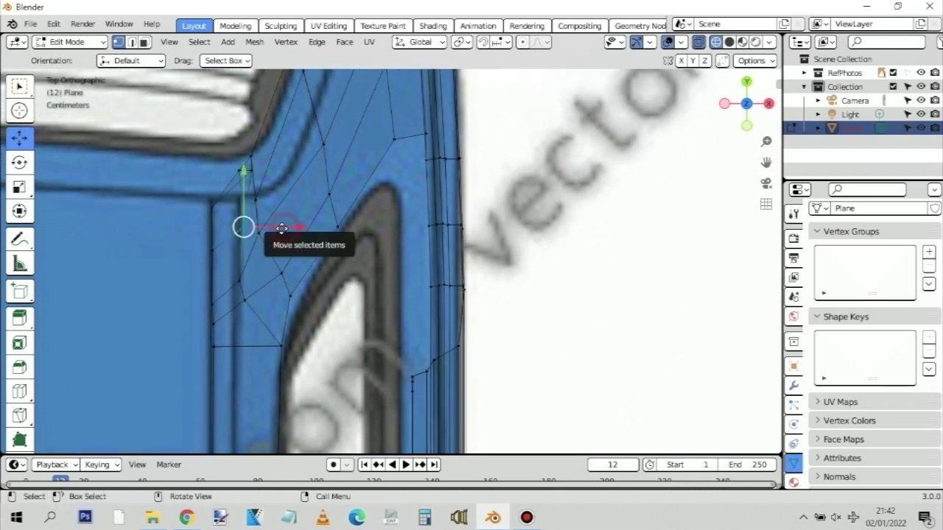
{"action": "left_click_drag", "start_coordinate": [280, 225], "coordinate": [277, 227]}
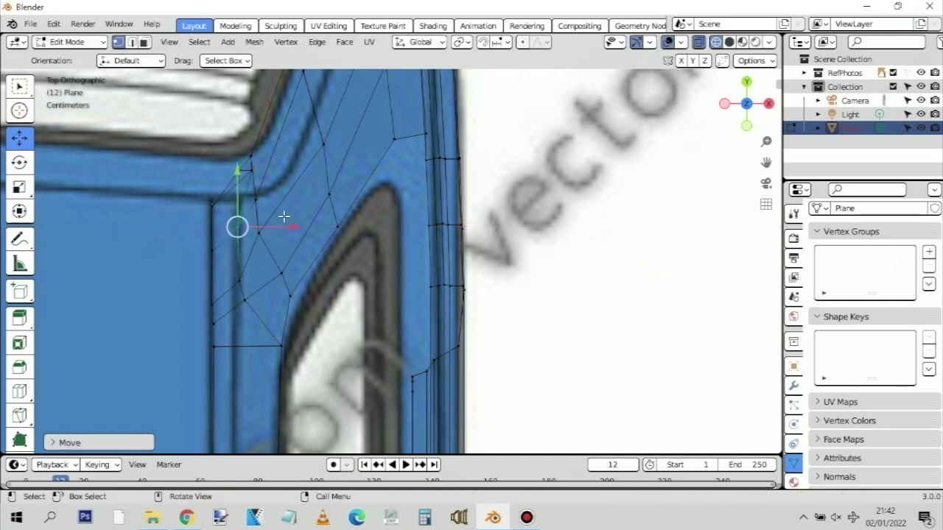
{"action": "left_click", "coordinate": [251, 170]}
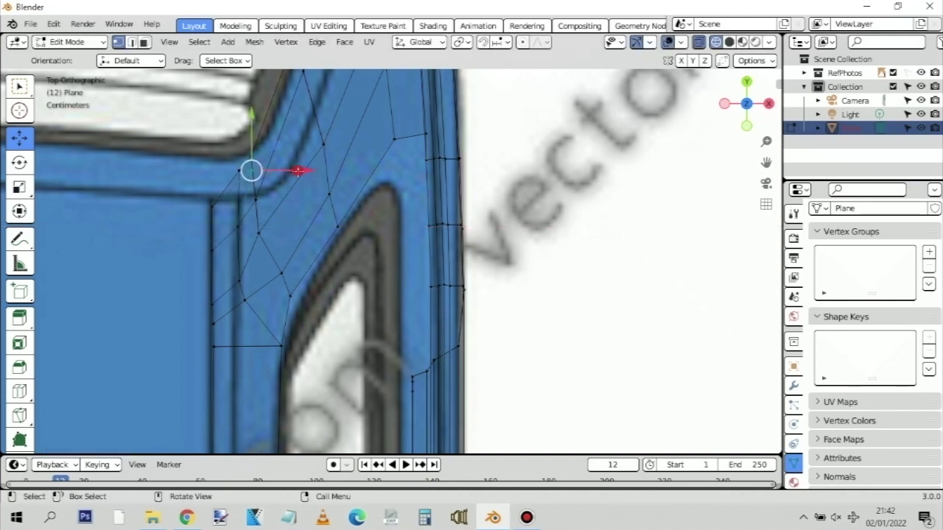
{"action": "left_click_drag", "start_coordinate": [293, 171], "coordinate": [281, 175]}
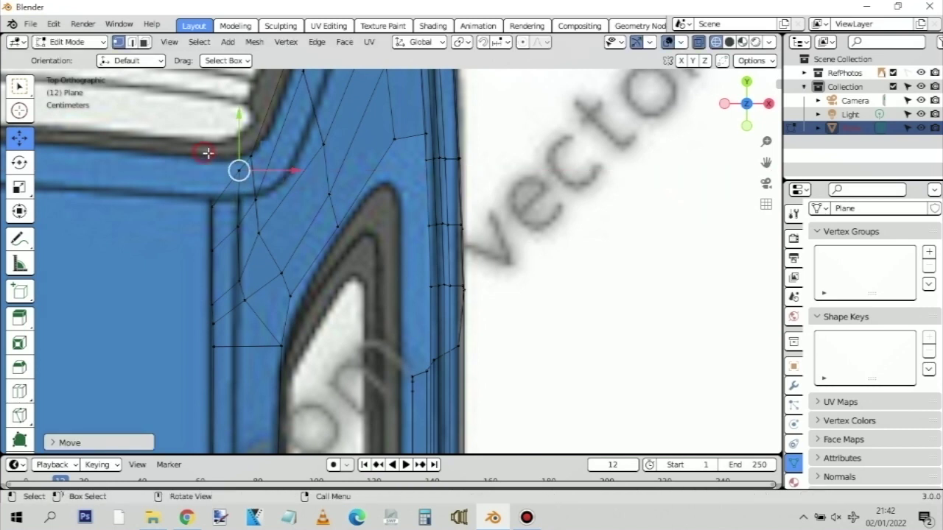
{"action": "left_click", "coordinate": [207, 153]}
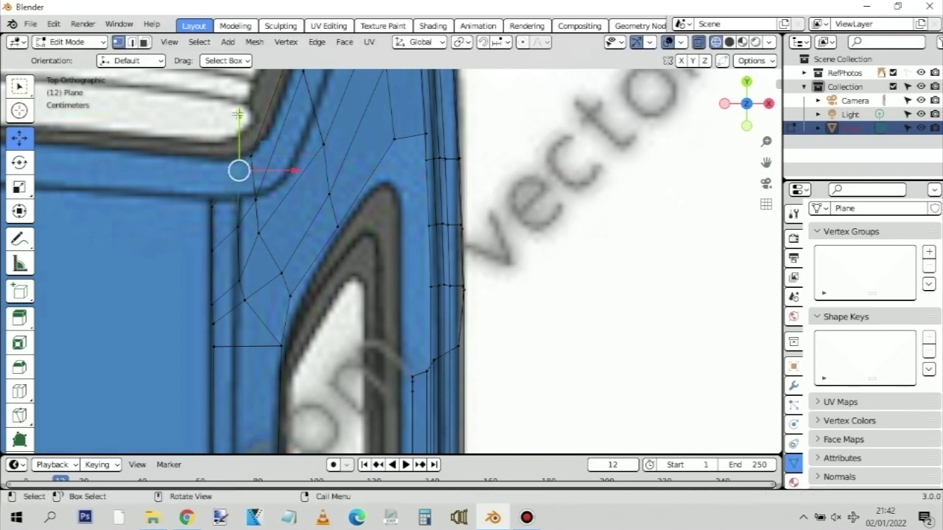
{"action": "left_click_drag", "start_coordinate": [238, 115], "coordinate": [211, 155]}
Adjust the lower pillar vertices along X and Y to follow the window edge
{"action": "left_click", "coordinate": [211, 207]}
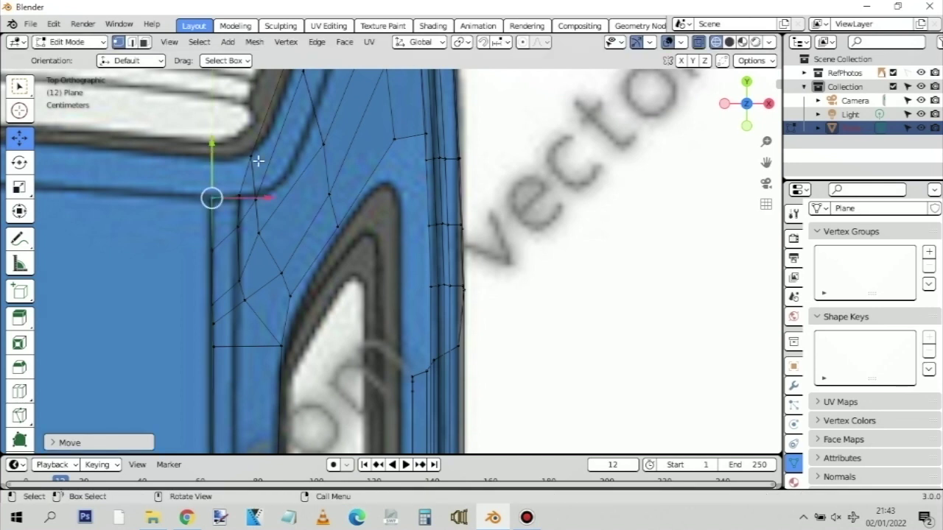
{"action": "middle_click_drag", "start_coordinate": [375, 143], "coordinate": [341, 202], "text": "shift"}
{"action": "left_click_drag", "start_coordinate": [238, 348], "coordinate": [215, 368]}
{"action": "left_click_drag", "start_coordinate": [278, 356], "coordinate": [273, 361]}
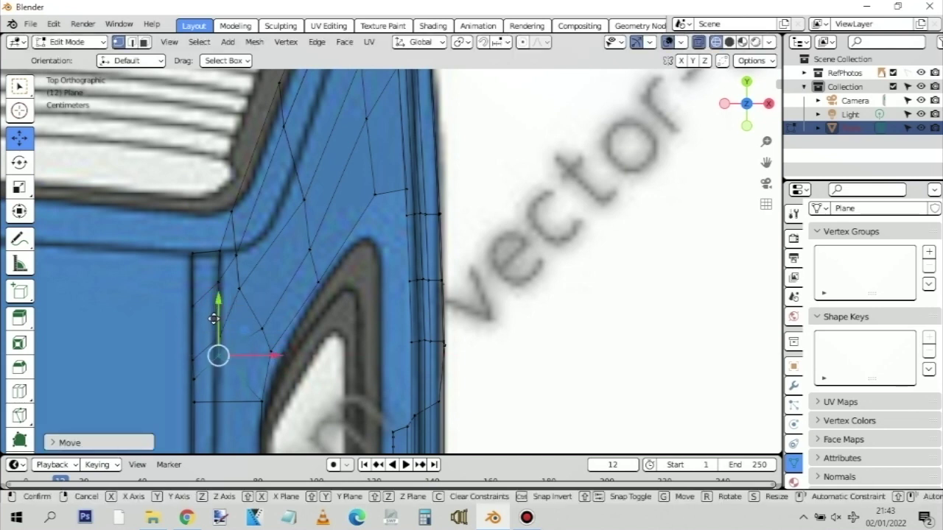
{"action": "left_click_drag", "start_coordinate": [218, 300], "coordinate": [221, 325]}
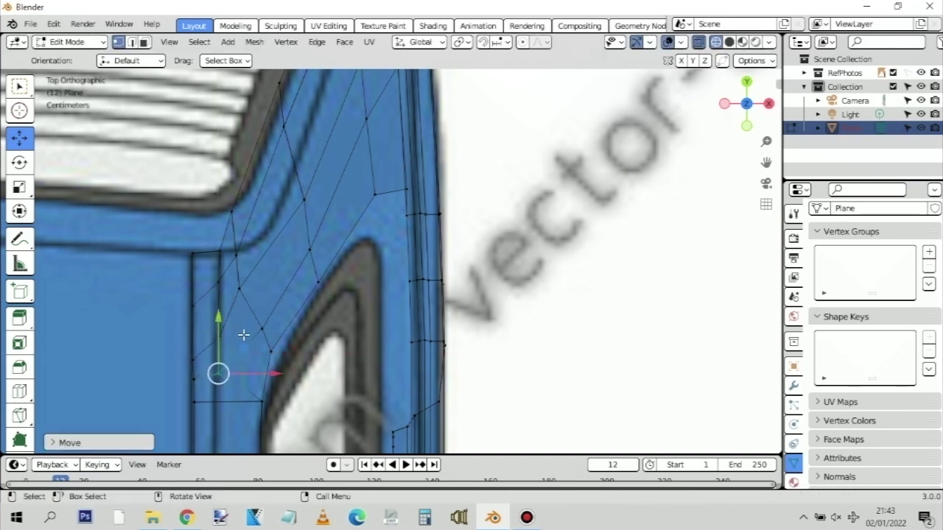
{"action": "left_click", "coordinate": [245, 315]}
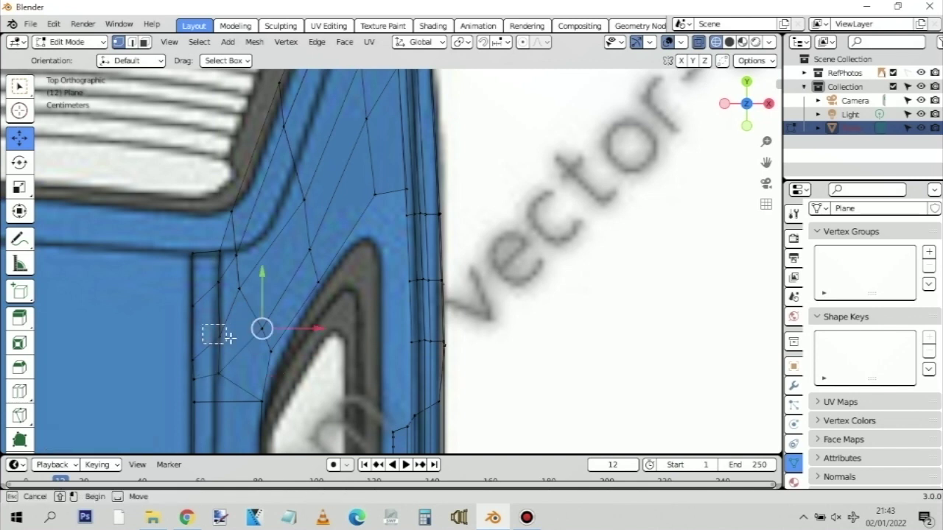
{"action": "left_click", "coordinate": [218, 330]}
{"action": "left_click_drag", "start_coordinate": [219, 305], "coordinate": [217, 299]}
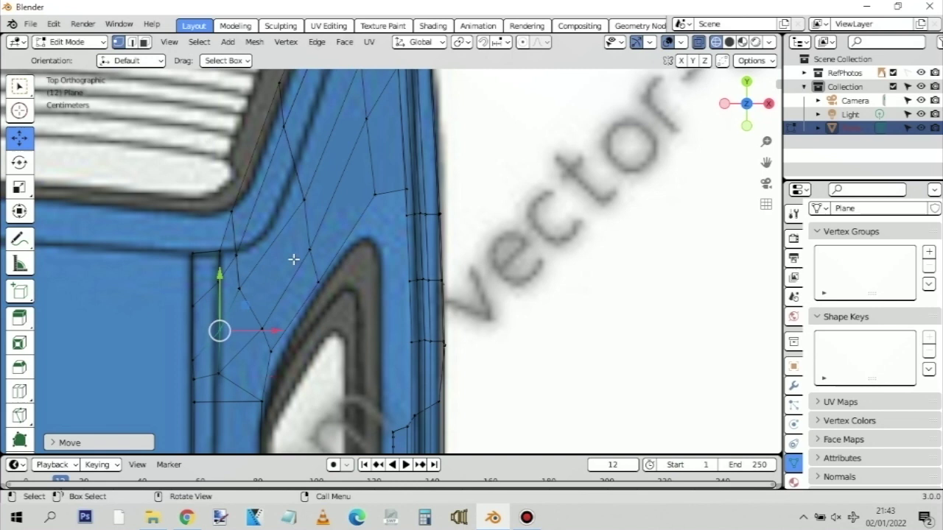
Even out the middle-row pillar vertex and nudge a vertex along X toward the window frame
{"action": "left_click", "coordinate": [242, 288]}
{"action": "left_click_drag", "start_coordinate": [273, 288], "coordinate": [298, 271]}
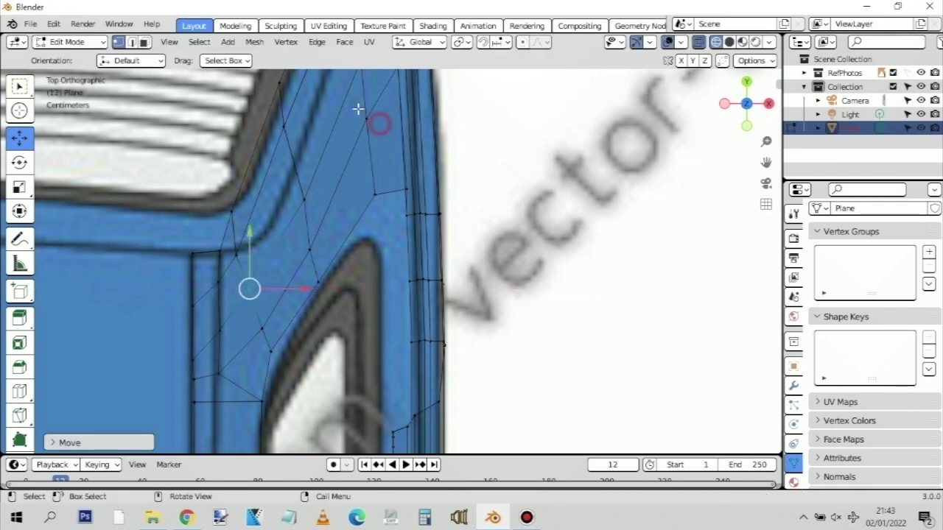
{"action": "left_click", "coordinate": [366, 119]}
{"action": "left_click_drag", "start_coordinate": [366, 88], "coordinate": [314, 196]}
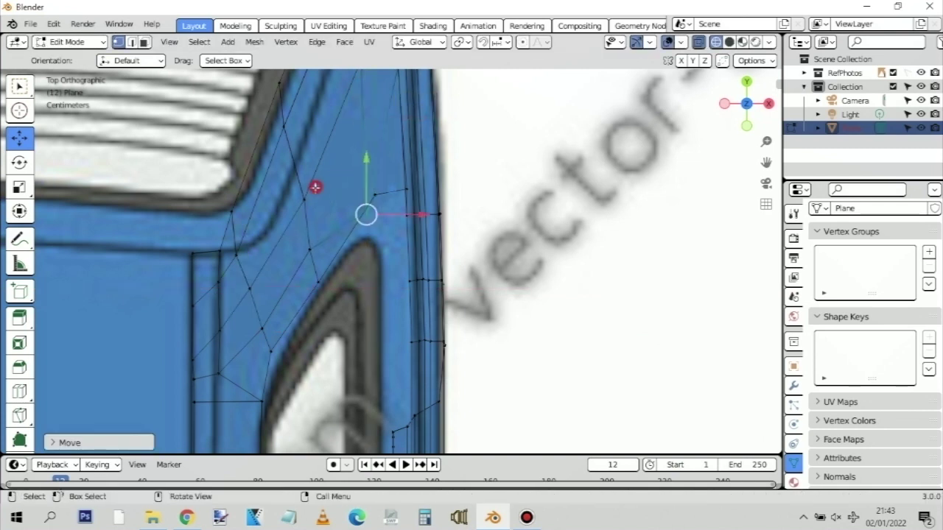
{"action": "key", "text": "ctrl+z"}
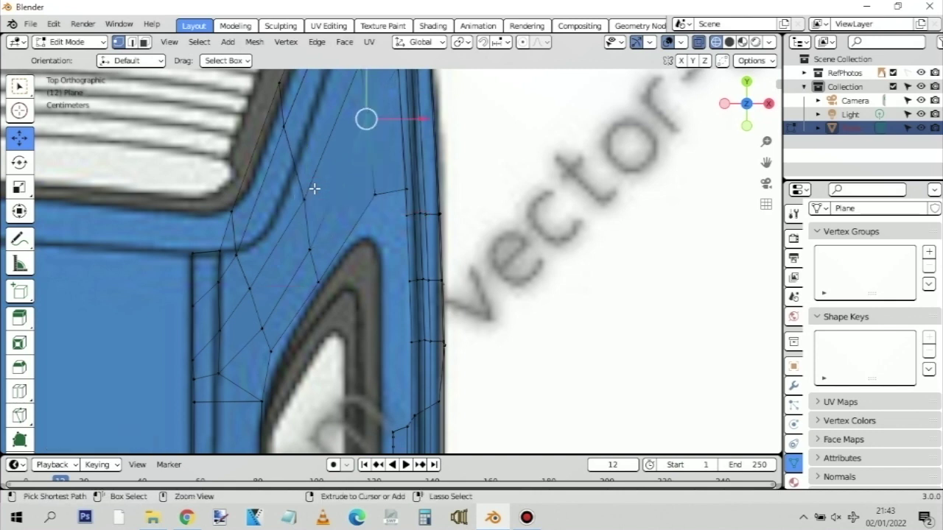
{"action": "left_click", "coordinate": [305, 198]}
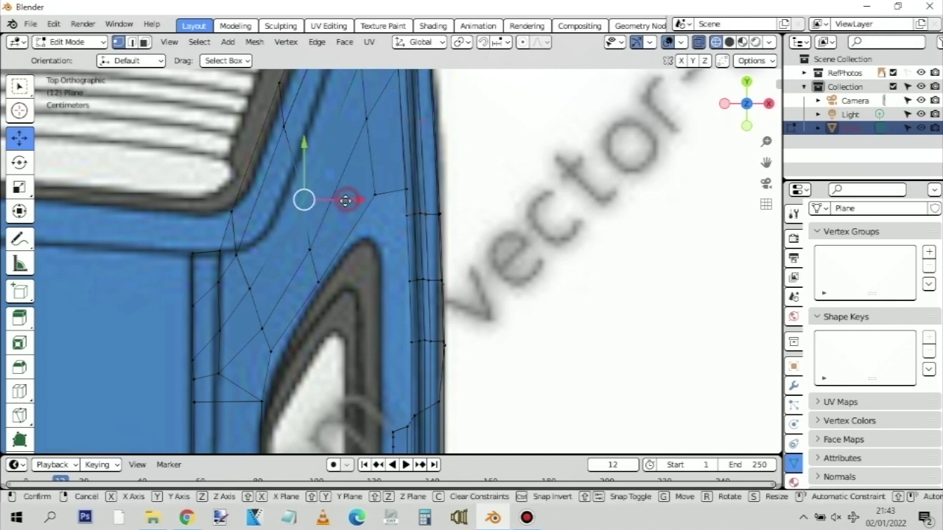
{"action": "left_click_drag", "start_coordinate": [347, 200], "coordinate": [339, 206]}
{"action": "left_click_drag", "start_coordinate": [249, 247], "coordinate": [251, 283]}
Slide the vertex at the rear side window's corner about 0.0036 m onto the blueprint outline
{"action": "left_click", "coordinate": [236, 254]}
{"action": "left_click", "coordinate": [217, 281]}
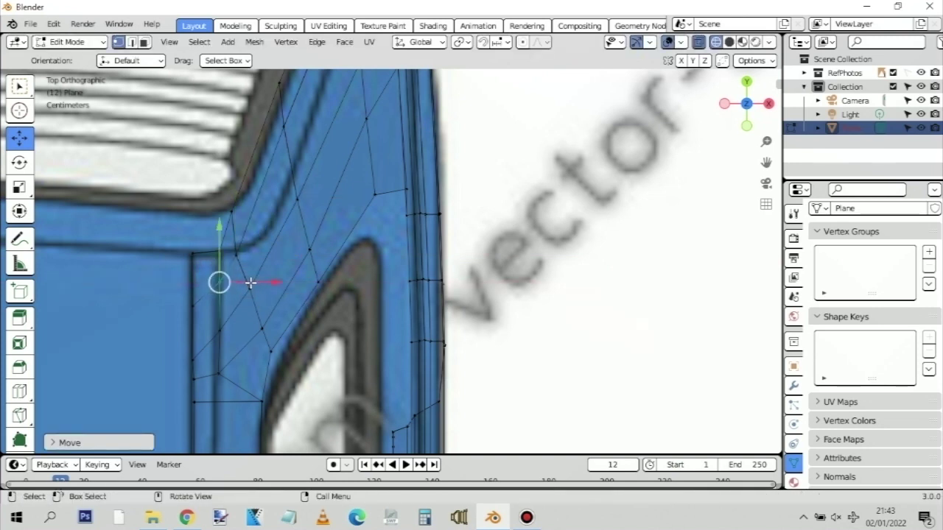
{"action": "left_click", "coordinate": [242, 340]}
{"action": "scroll", "coordinate": [221, 261], "scroll_direction": "down", "scroll_amount": 3}
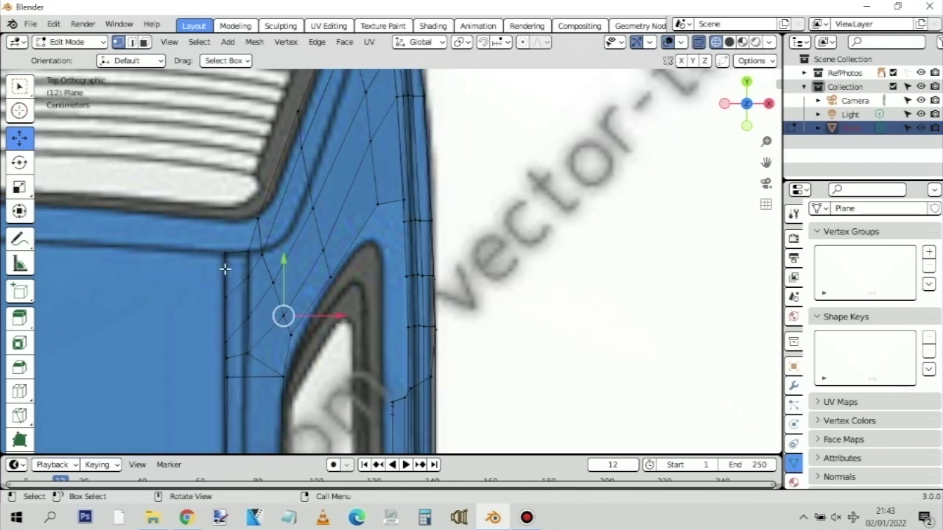
{"action": "scroll", "coordinate": [243, 347], "scroll_direction": "up", "scroll_amount": 2}
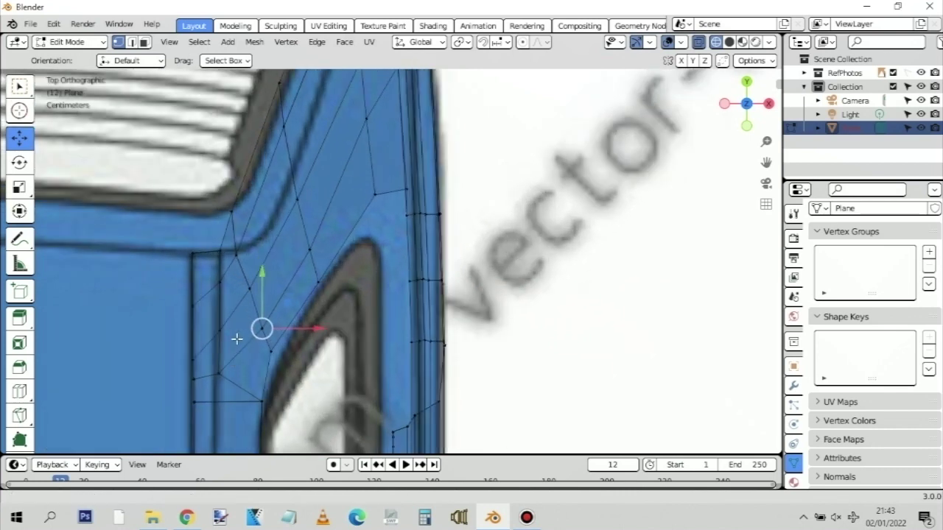
{"action": "scroll", "coordinate": [236, 337], "scroll_direction": "down", "scroll_amount": 5, "text": "shift"}
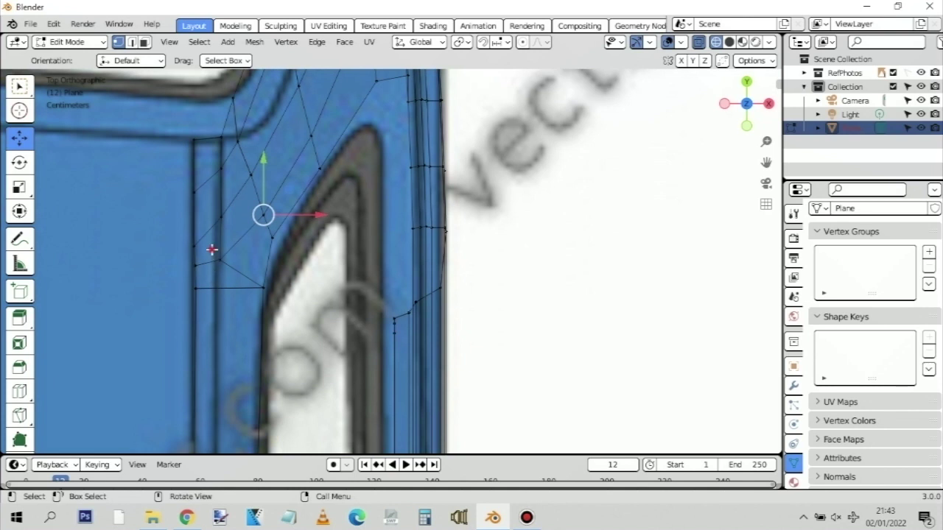
{"action": "left_click_drag", "start_coordinate": [212, 250], "coordinate": [226, 295]}
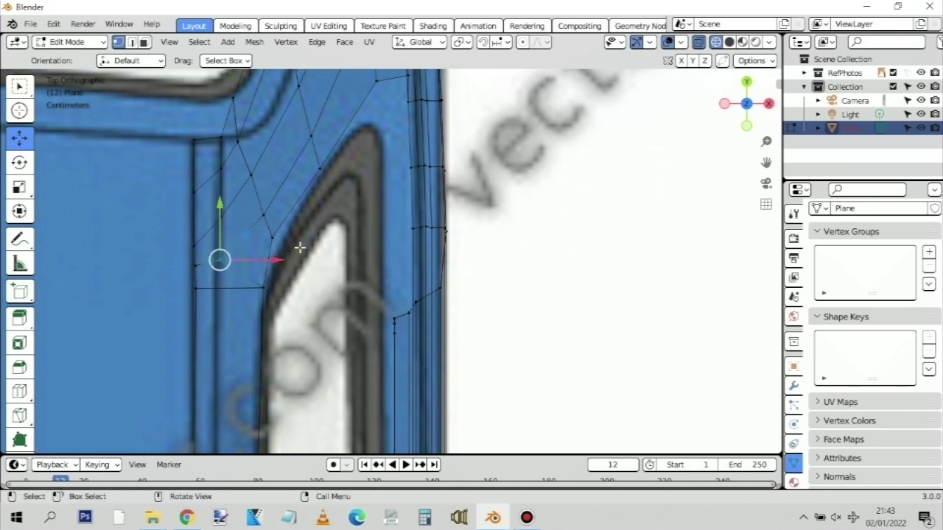
{"action": "left_click_drag", "start_coordinate": [265, 221], "coordinate": [321, 243]}
{"action": "scroll", "coordinate": [280, 170], "scroll_direction": "up", "scroll_amount": 5, "text": "shift"}
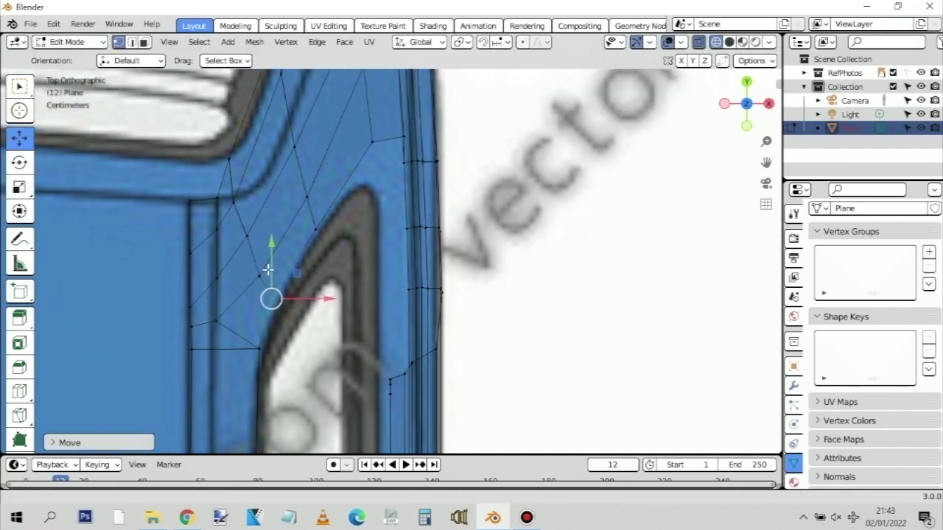
{"action": "scroll", "coordinate": [327, 205], "scroll_direction": "up", "scroll_amount": 6, "text": "shift"}
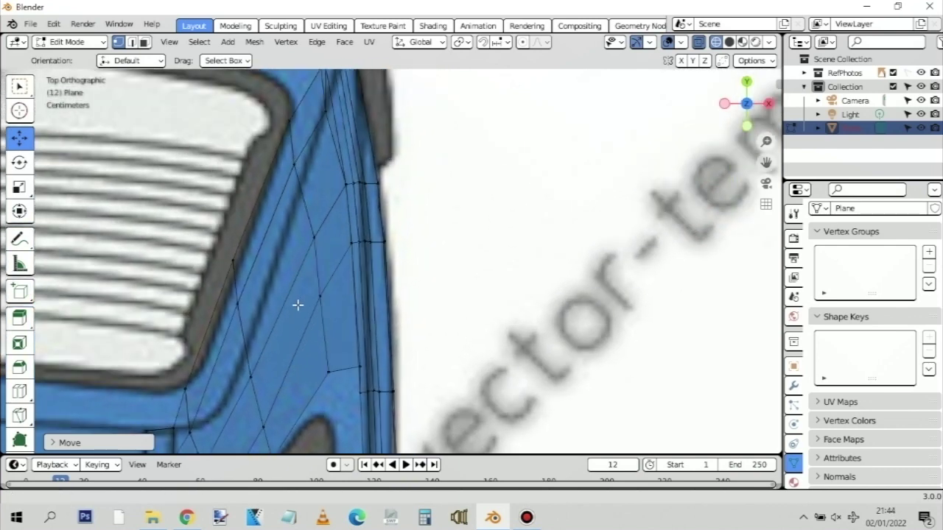
Move two lower pillar-edge vertices along Y onto the top-view outline
{"action": "left_click_drag", "start_coordinate": [224, 310], "coordinate": [243, 324]}
{"action": "left_click_drag", "start_coordinate": [211, 239], "coordinate": [233, 317]}
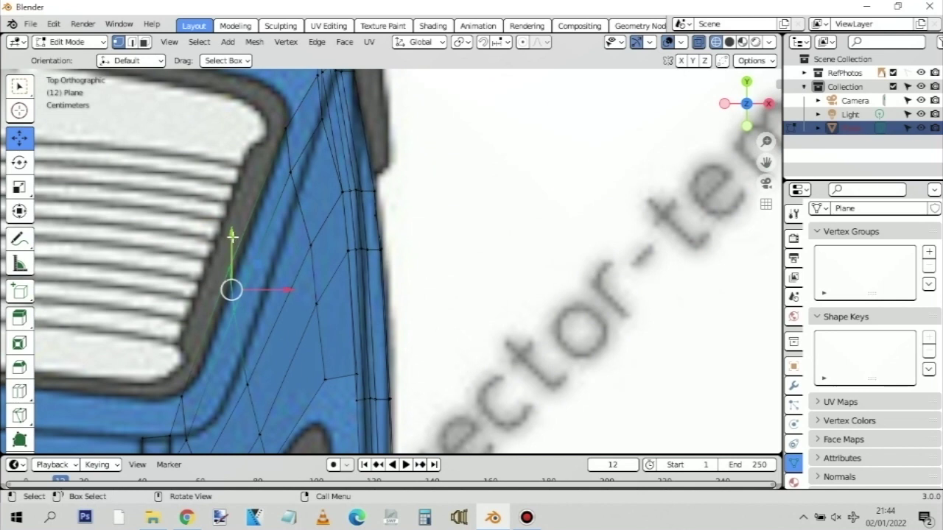
{"action": "left_click_drag", "start_coordinate": [234, 244], "coordinate": [237, 259]}
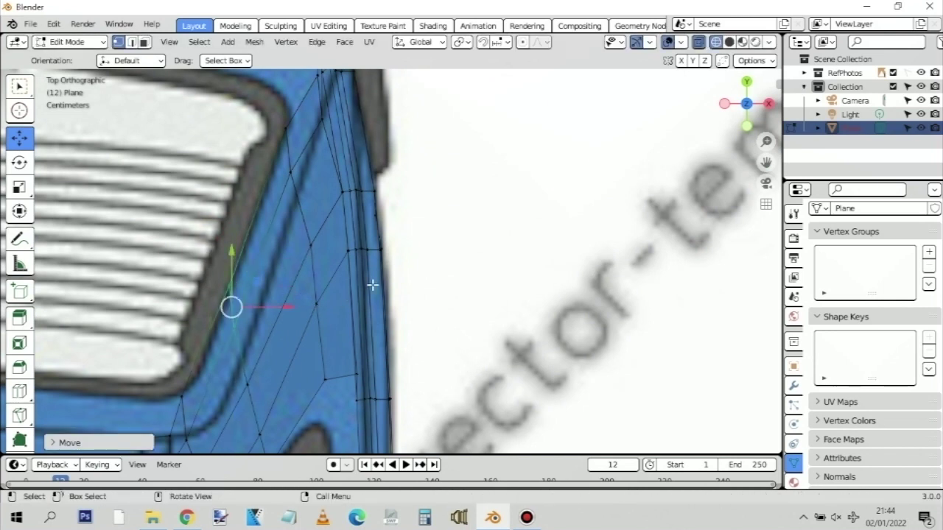
Shift the top pillar vertex along X and another along Y, then view the whole mesh in perspective
{"action": "key", "text": "b"}
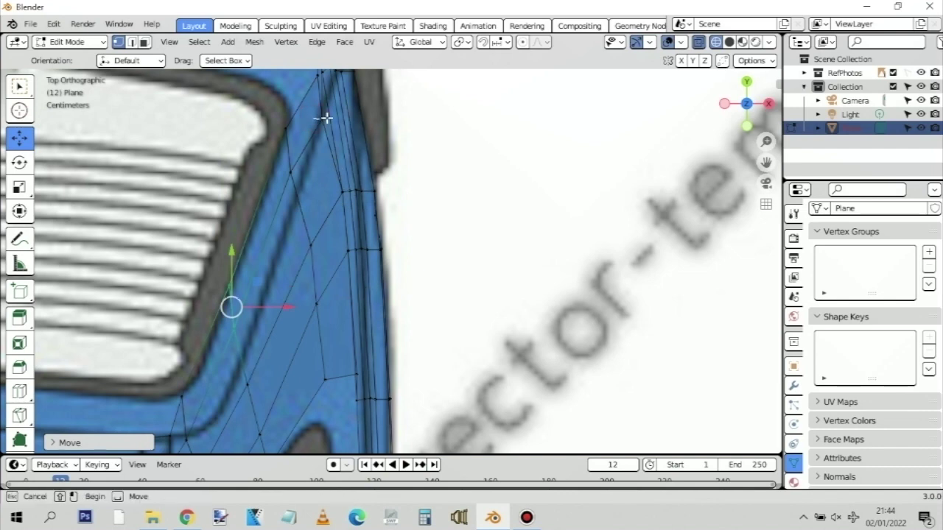
{"action": "left_click_drag", "start_coordinate": [316, 110], "coordinate": [330, 125]}
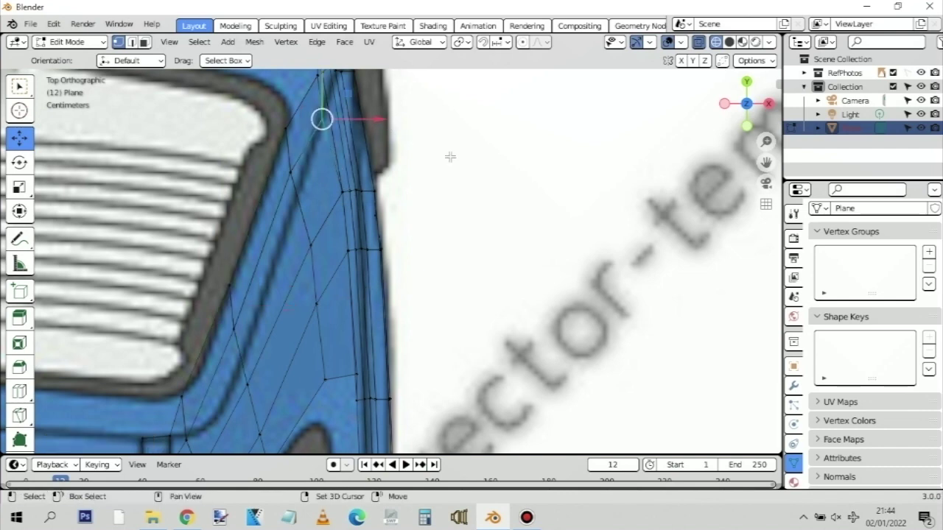
{"action": "scroll", "coordinate": [358, 152], "scroll_direction": "up", "scroll_amount": 2}
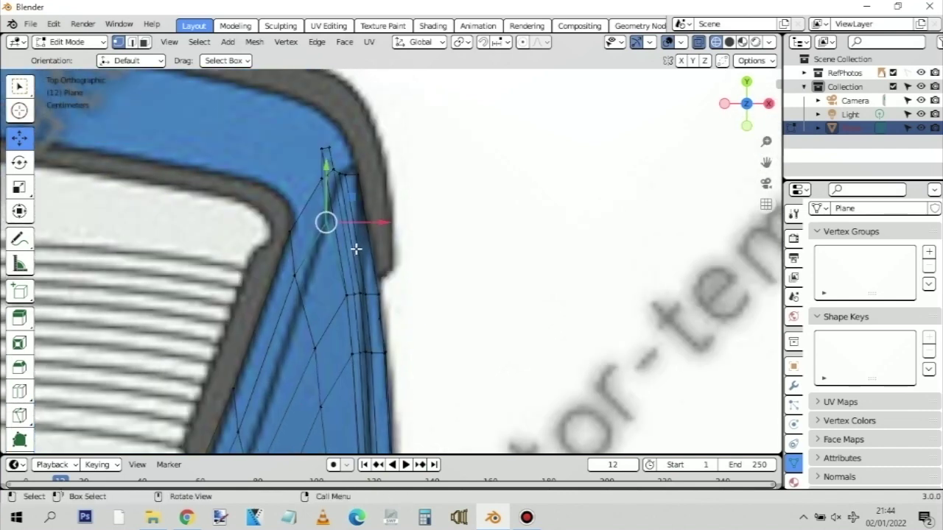
{"action": "scroll", "coordinate": [358, 248], "scroll_direction": "up", "scroll_amount": 2}
{"action": "left_click_drag", "start_coordinate": [333, 201], "coordinate": [332, 196]}
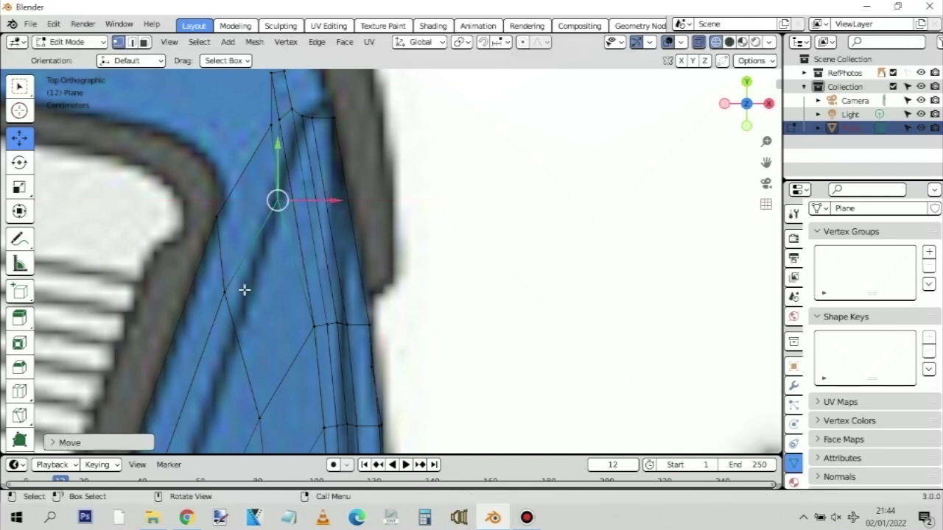
{"action": "left_click_drag", "start_coordinate": [238, 306], "coordinate": [224, 264]}
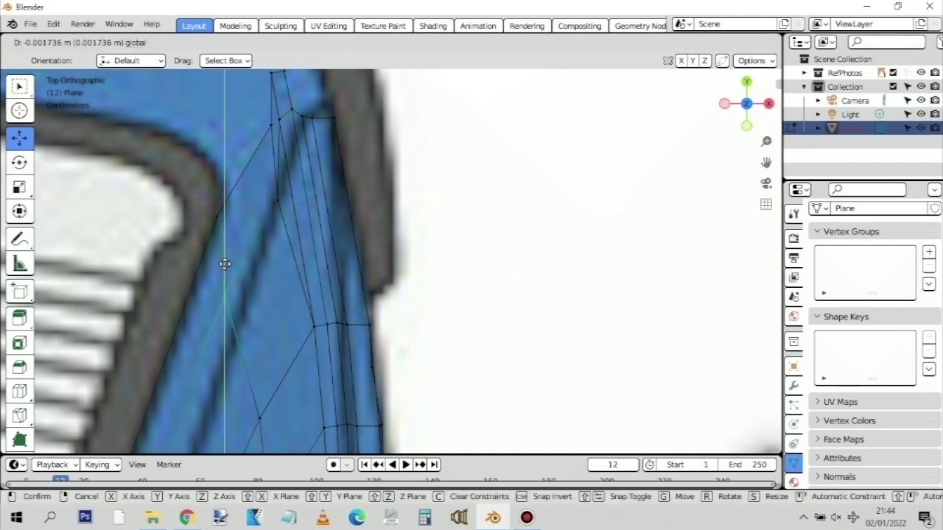
{"action": "left_click_drag", "start_coordinate": [357, 260], "coordinate": [358, 260]}
{"action": "scroll", "coordinate": [457, 314], "scroll_direction": "down", "scroll_amount": 5}
{"action": "middle_click_drag", "start_coordinate": [456, 313], "coordinate": [292, 211]}
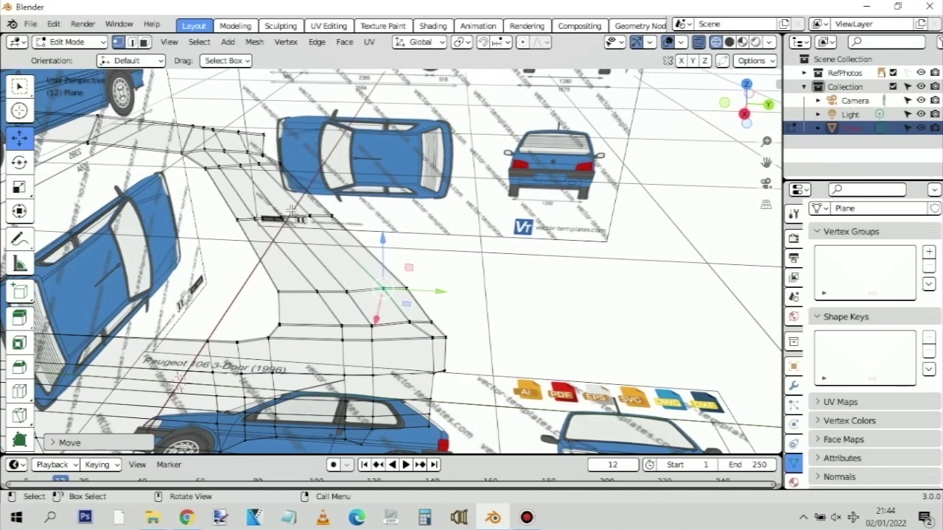
Inspect the mesh in Solid shading over the top-view side window, then revert to Wireframe
{"action": "left_click", "coordinate": [730, 42]}
{"action": "middle_click_drag", "start_coordinate": [318, 250], "coordinate": [313, 298]}
{"action": "key", "text": "KP_7"}
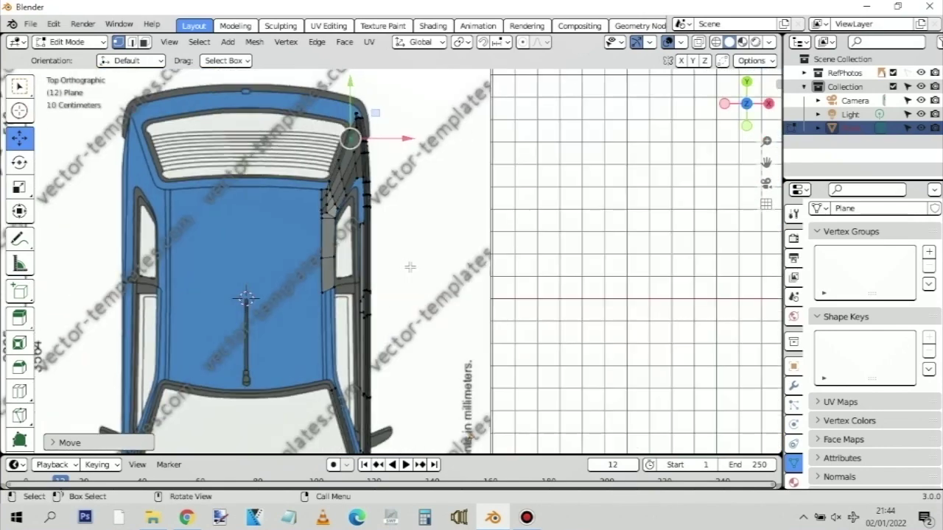
{"action": "scroll", "coordinate": [353, 243], "scroll_direction": "up", "scroll_amount": 8}
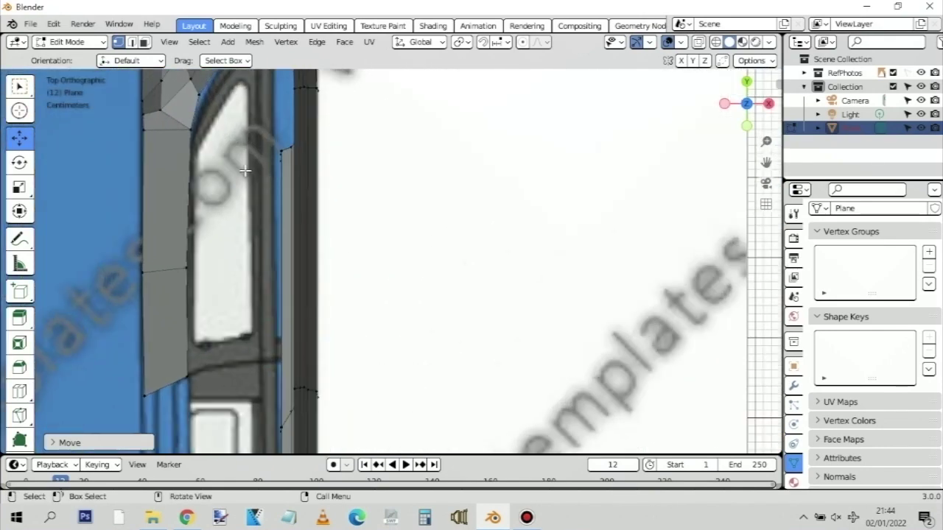
{"action": "middle_click_drag", "start_coordinate": [231, 165], "coordinate": [391, 291], "text": "shift"}
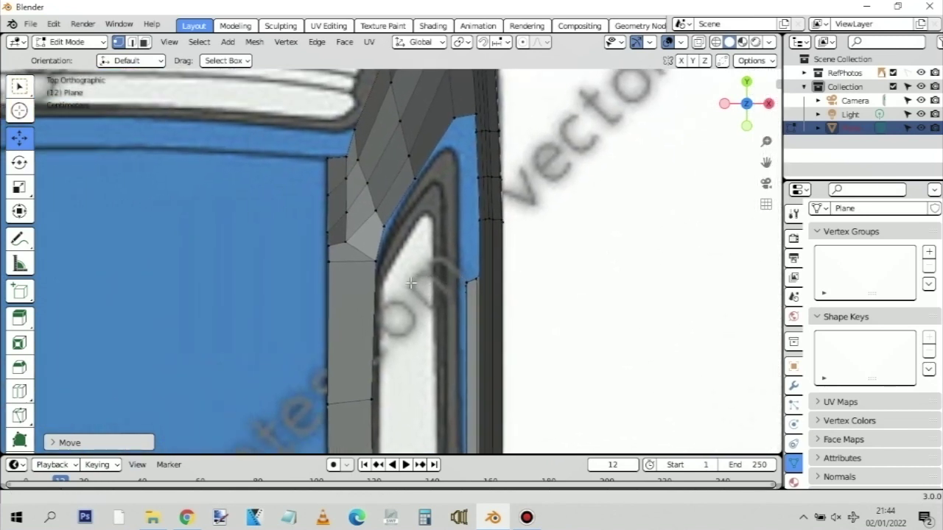
{"action": "left_click", "coordinate": [715, 43]}
{"action": "scroll", "coordinate": [467, 161], "scroll_direction": "down", "scroll_amount": 4}
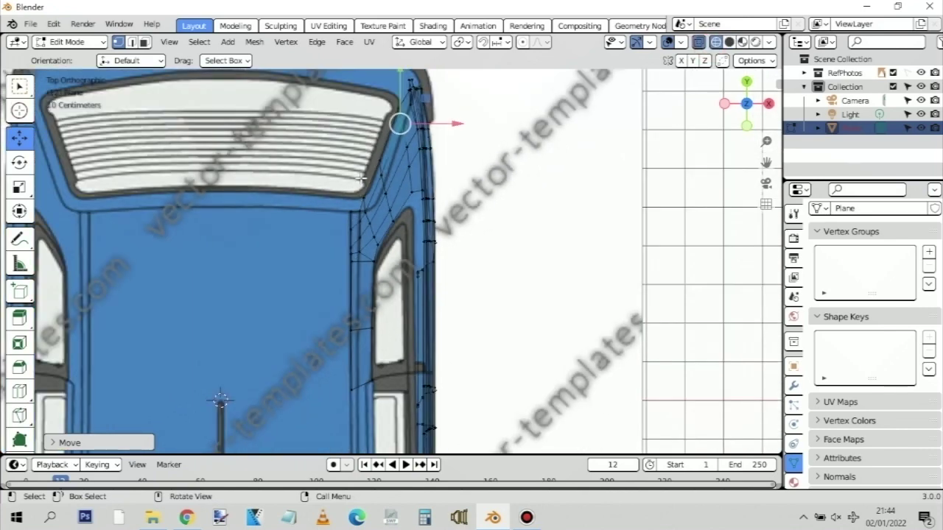
Extrude a new vertex from the window-frame corner and place it along the pillar edge
{"action": "scroll", "coordinate": [326, 231], "scroll_direction": "down", "scroll_amount": 4}
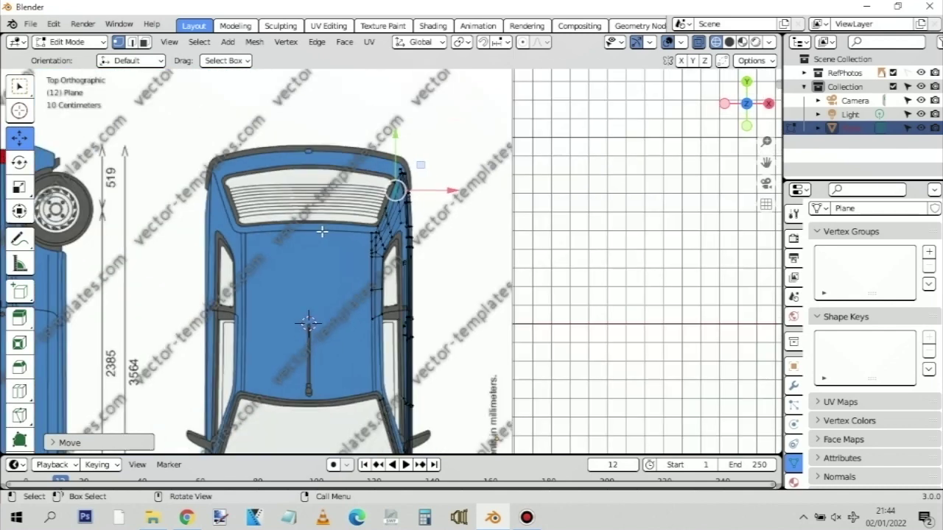
{"action": "scroll", "coordinate": [320, 230], "scroll_direction": "up", "scroll_amount": 3}
{"action": "scroll", "coordinate": [324, 282], "scroll_direction": "up", "scroll_amount": 6}
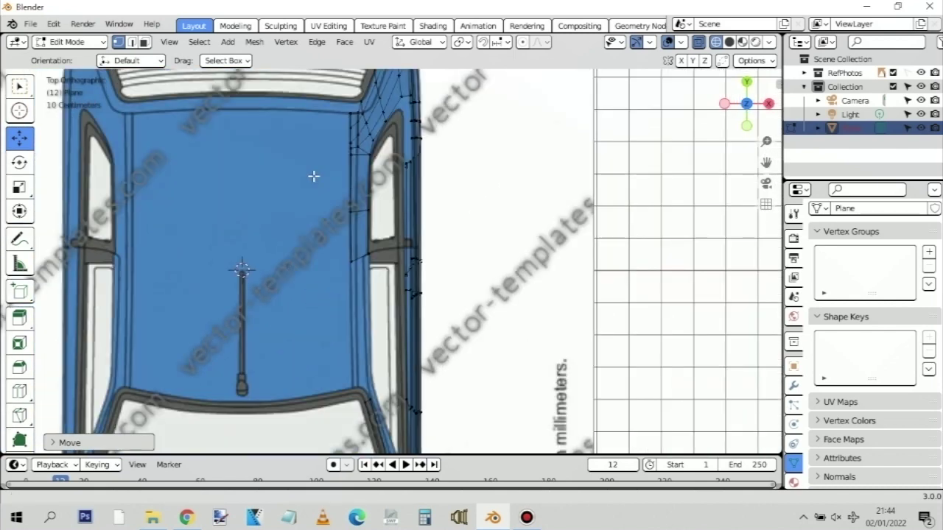
{"action": "scroll", "coordinate": [333, 279], "scroll_direction": "up", "scroll_amount": 1}
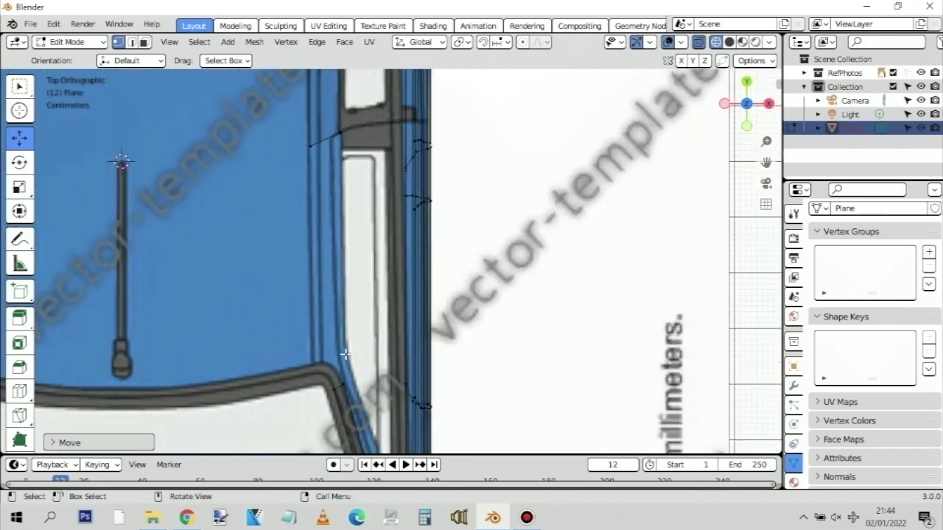
{"action": "left_click", "coordinate": [353, 396]}
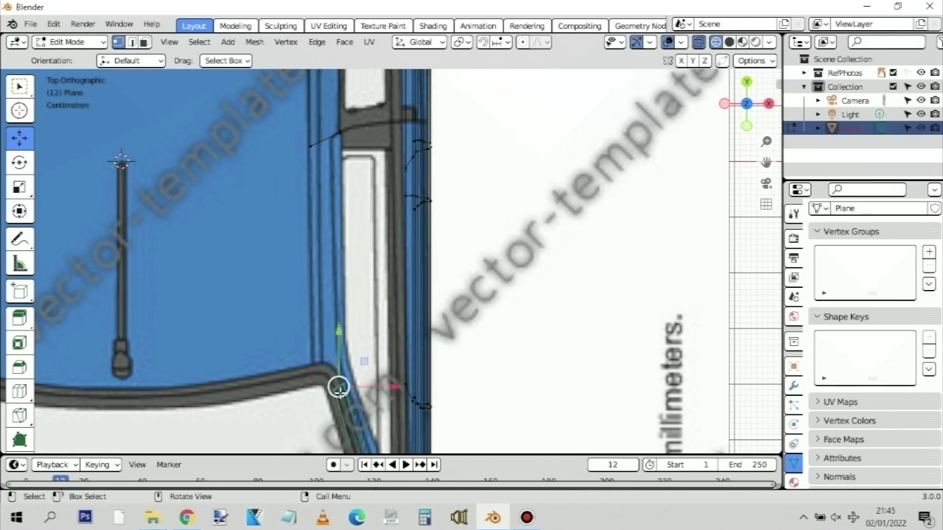
{"action": "key", "text": "g"}
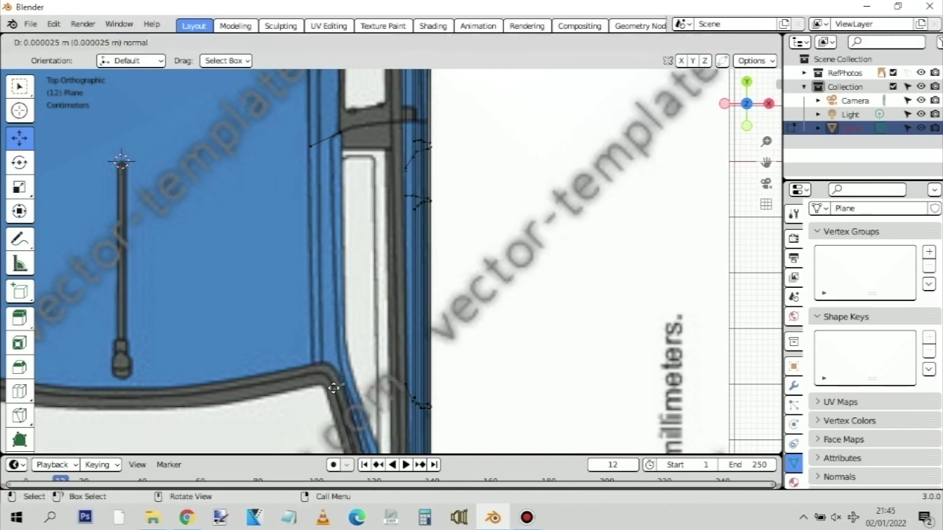
{"action": "left_click", "coordinate": [339, 386]}
{"action": "key", "text": "e"}
{"action": "left_click", "coordinate": [337, 386]}
{"action": "left_click_drag", "start_coordinate": [337, 386], "coordinate": [324, 356]}
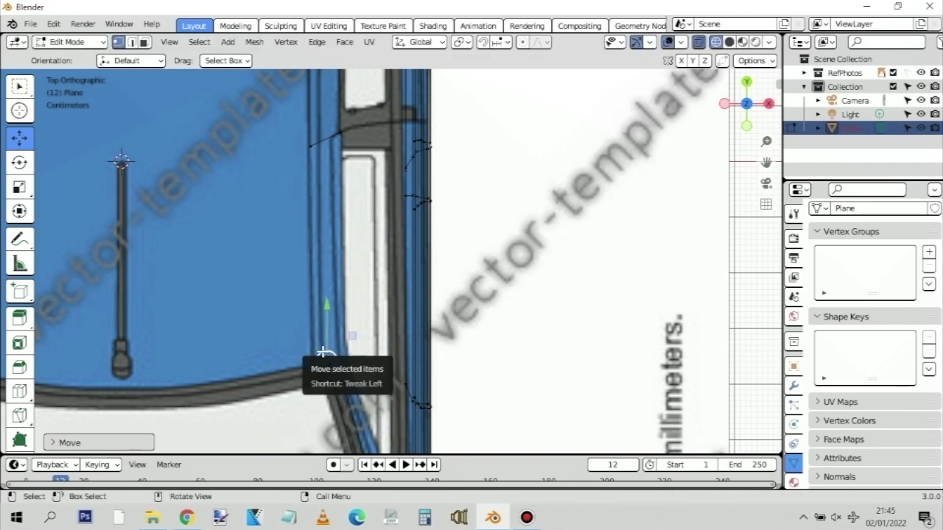
Pan across the mesh's lower curve and orbit out to a perspective view of the body
{"action": "scroll", "coordinate": [387, 362], "scroll_direction": "down", "scroll_amount": 1}
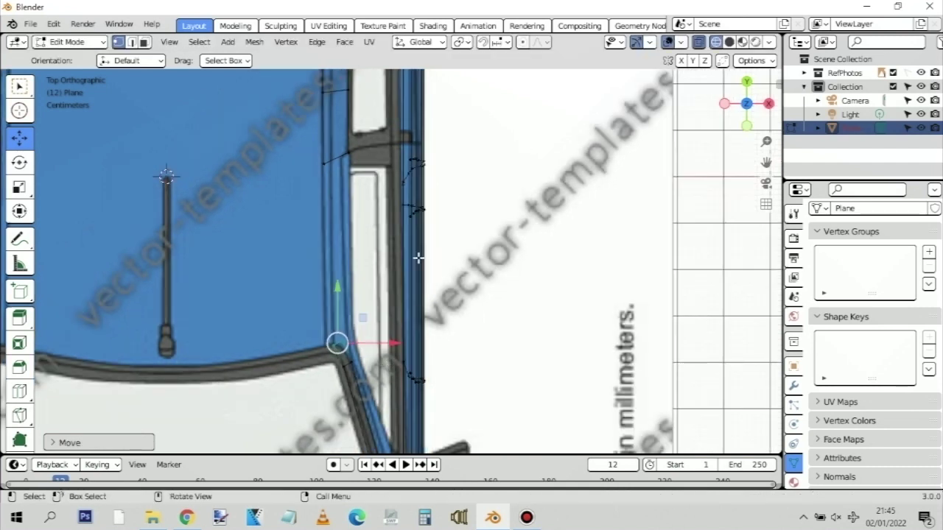
{"action": "scroll", "coordinate": [460, 286], "scroll_direction": "down", "scroll_amount": 1}
{"action": "scroll", "coordinate": [462, 299], "scroll_direction": "up", "scroll_amount": 4, "text": "shift"}
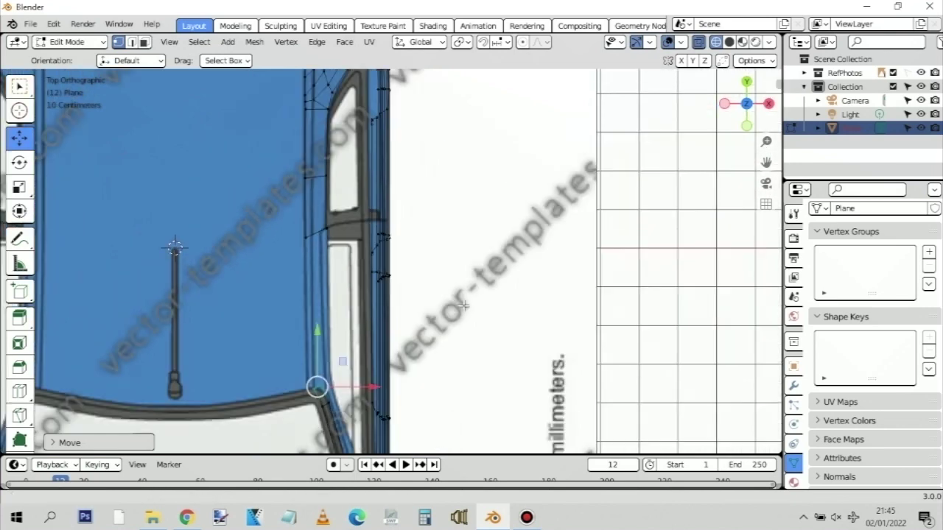
{"action": "middle_click_drag", "start_coordinate": [463, 310], "coordinate": [452, 220], "text": "shift"}
{"action": "scroll", "coordinate": [305, 269], "scroll_direction": "up", "scroll_amount": 2}
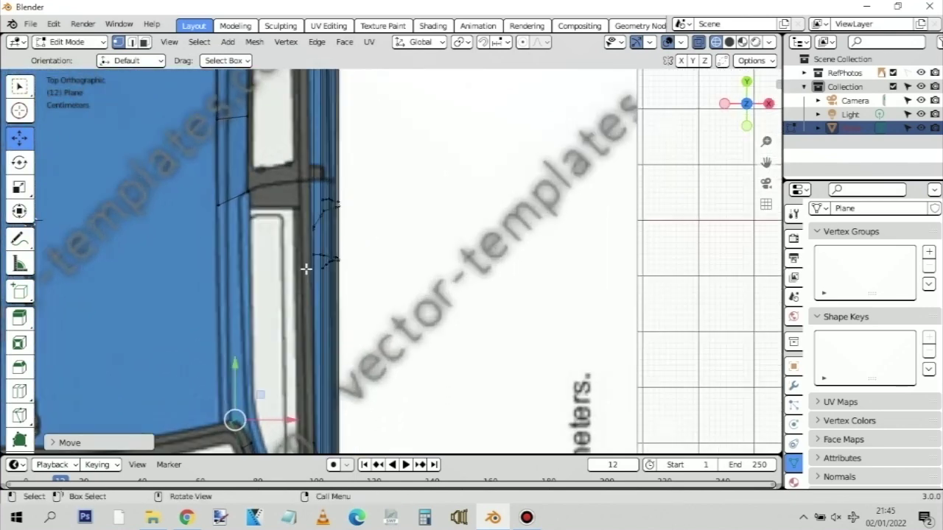
{"action": "middle_click_drag", "start_coordinate": [271, 249], "coordinate": [300, 171], "text": "shift"}
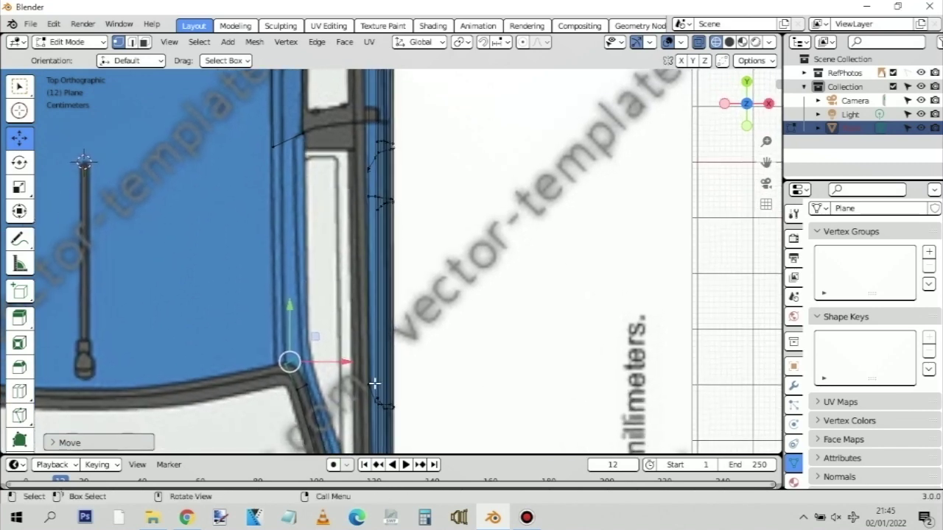
{"action": "middle_click_drag", "start_coordinate": [374, 383], "coordinate": [322, 313], "text": "shift"}
{"action": "scroll", "coordinate": [314, 241], "scroll_direction": "down", "scroll_amount": 2, "text": "shift"}
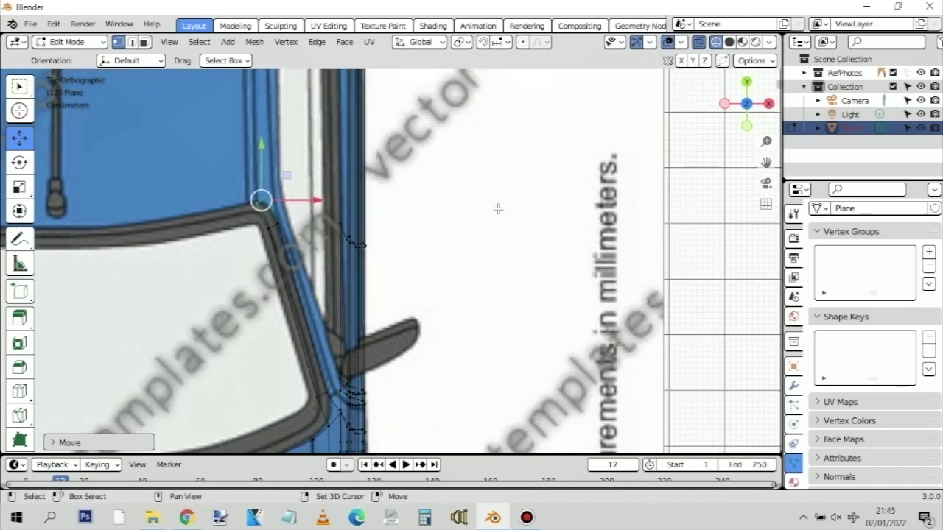
{"action": "scroll", "coordinate": [539, 261], "scroll_direction": "down", "scroll_amount": 5}
{"action": "middle_click_drag", "start_coordinate": [539, 261], "coordinate": [424, 265]}
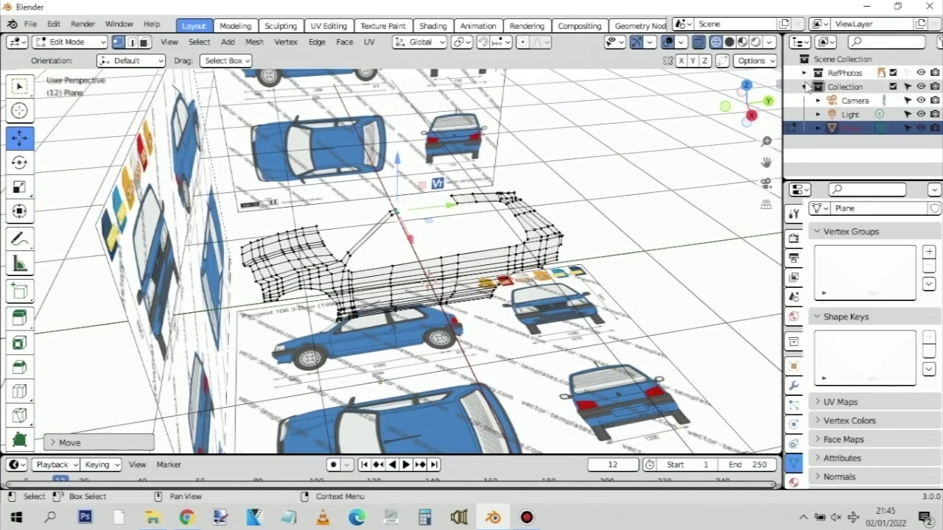
Hide the RefPhotos collection and view the deselected body as a solid mesh in Object Mode
{"action": "left_click", "coordinate": [805, 87]}
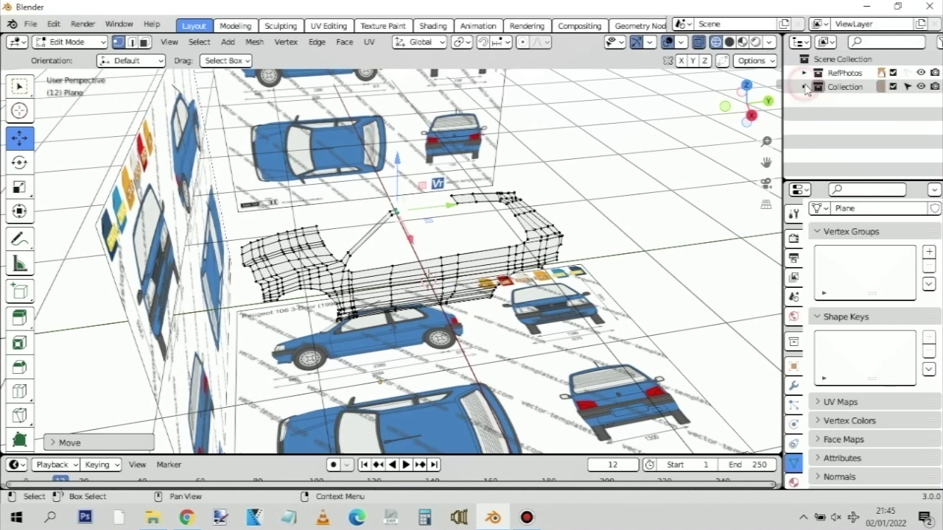
{"action": "left_click", "coordinate": [920, 72]}
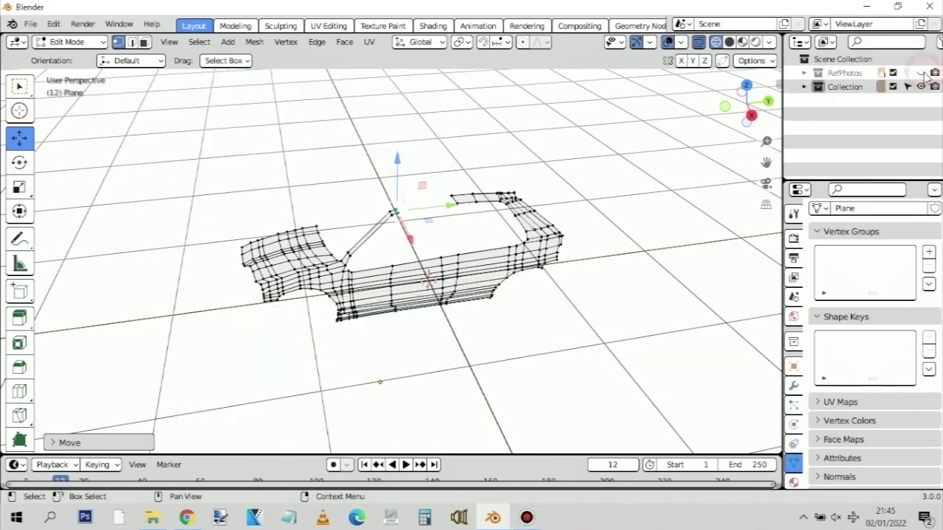
{"action": "left_click", "coordinate": [729, 42]}
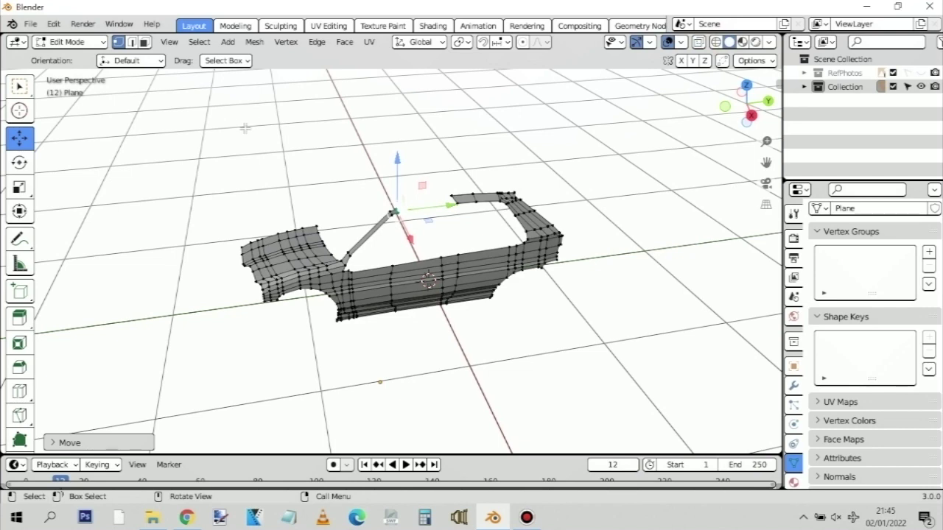
{"action": "key", "text": "Tab"}
{"action": "left_click", "coordinate": [567, 315]}
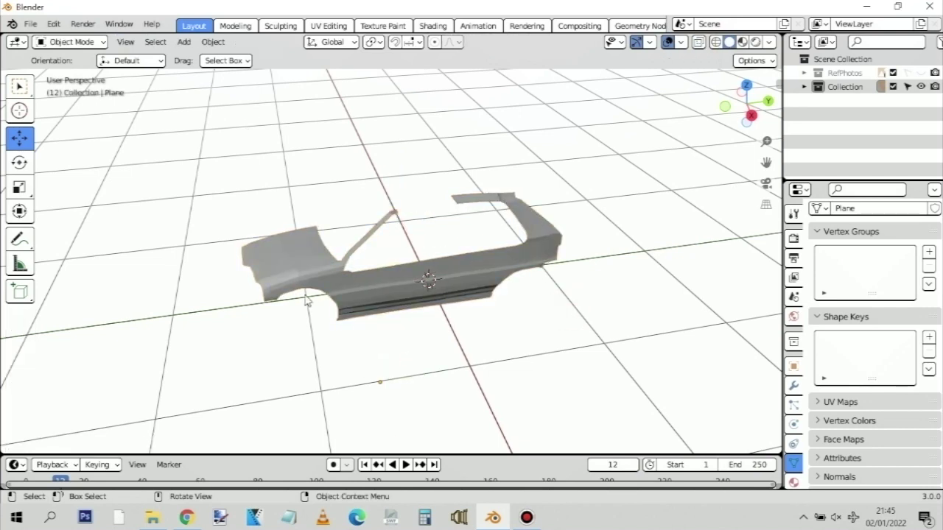
Inspect the body from the rear, then unhide the RefPhotos reference images
{"action": "middle_click_drag", "start_coordinate": [308, 300], "coordinate": [497, 260]}
{"action": "scroll", "coordinate": [438, 252], "scroll_direction": "up", "scroll_amount": 4}
{"action": "middle_click_drag", "start_coordinate": [411, 259], "coordinate": [429, 245]}
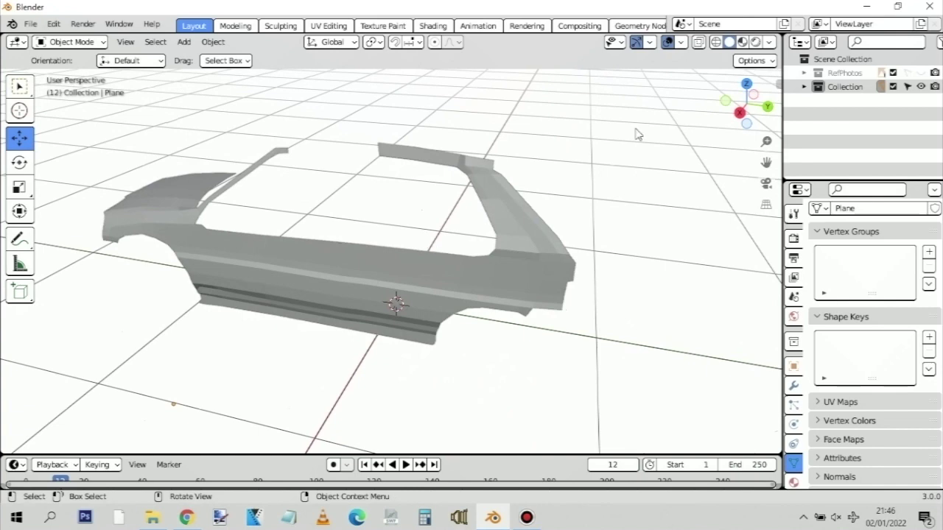
{"action": "left_click", "coordinate": [920, 73]}
Put the body mesh in Edit Mode with see-through Wireframe shading
{"action": "scroll", "coordinate": [430, 287], "scroll_direction": "up", "scroll_amount": 2}
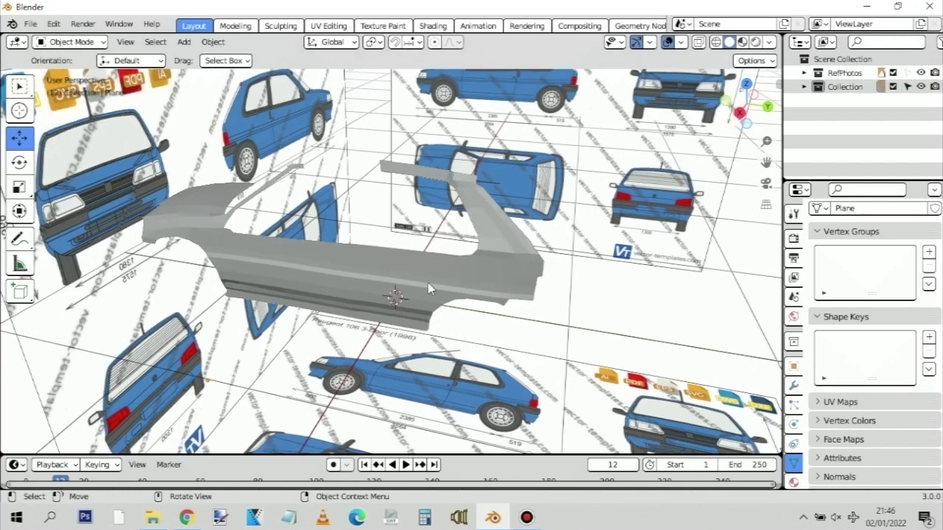
{"action": "key", "text": "Tab"}
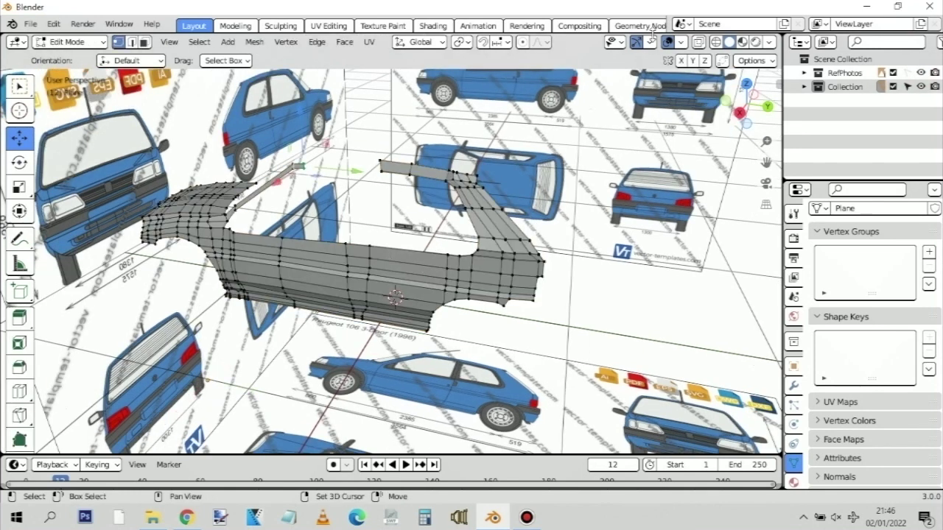
{"action": "left_click", "coordinate": [715, 42]}
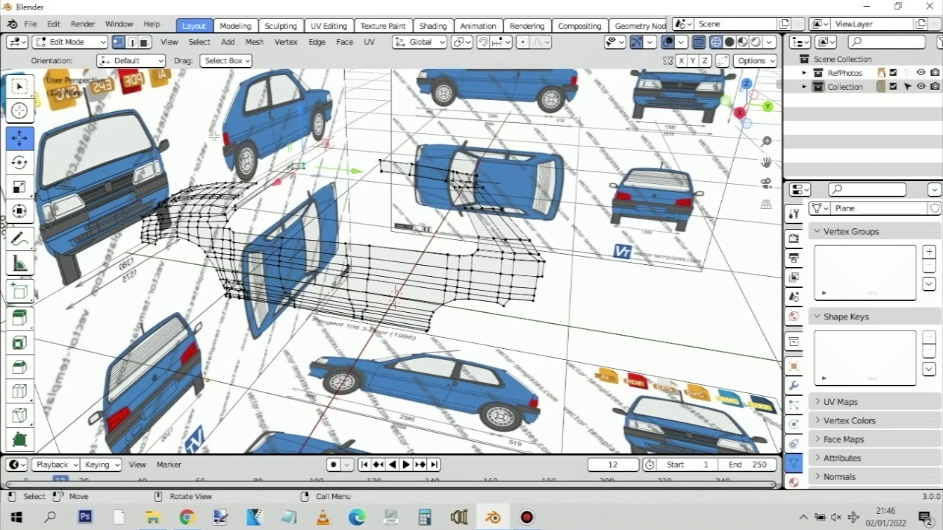
{"action": "middle_click_drag", "start_coordinate": [216, 135], "coordinate": [465, 123]}
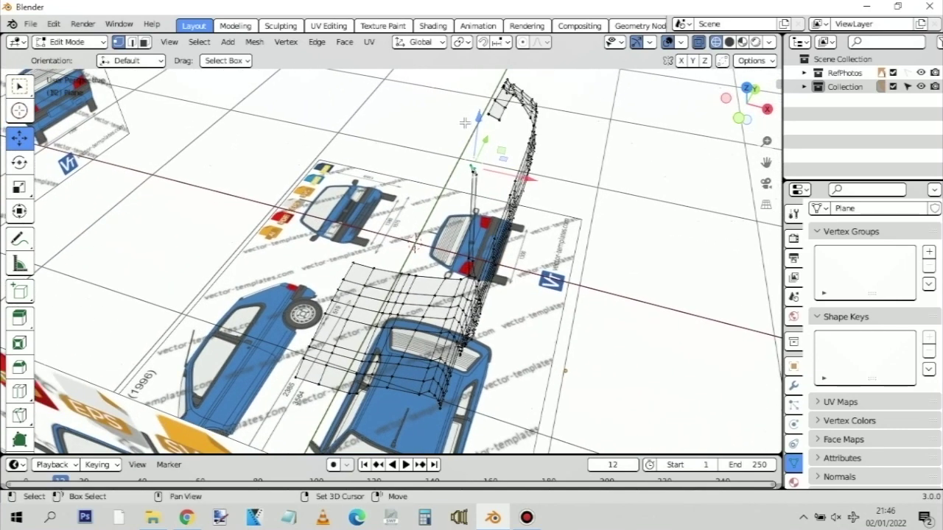
Check the car from the top view, then switch to the right side view at the rear
{"action": "key", "text": "KP_7"}
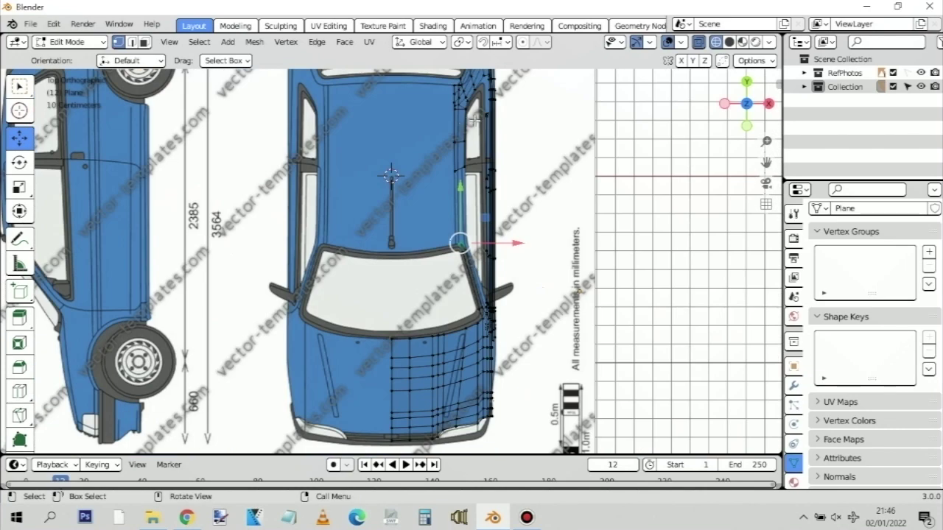
{"action": "scroll", "coordinate": [502, 132], "scroll_direction": "up", "scroll_amount": 2}
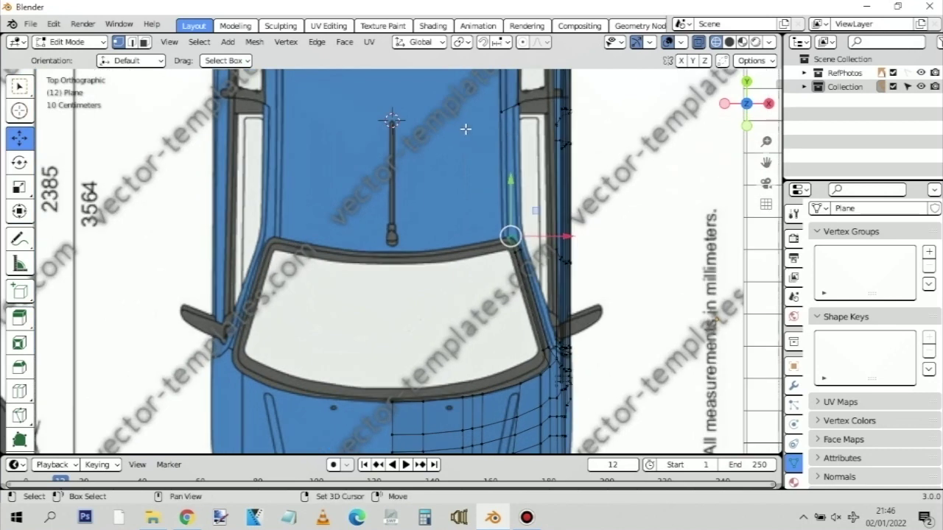
{"action": "middle_click_drag", "start_coordinate": [464, 140], "coordinate": [372, 302], "text": "shift"}
{"action": "middle_click_drag", "start_coordinate": [508, 152], "coordinate": [461, 188], "text": "shift"}
{"action": "key", "text": "alt+Tab"}
{"action": "key", "text": "alt+Tab"}
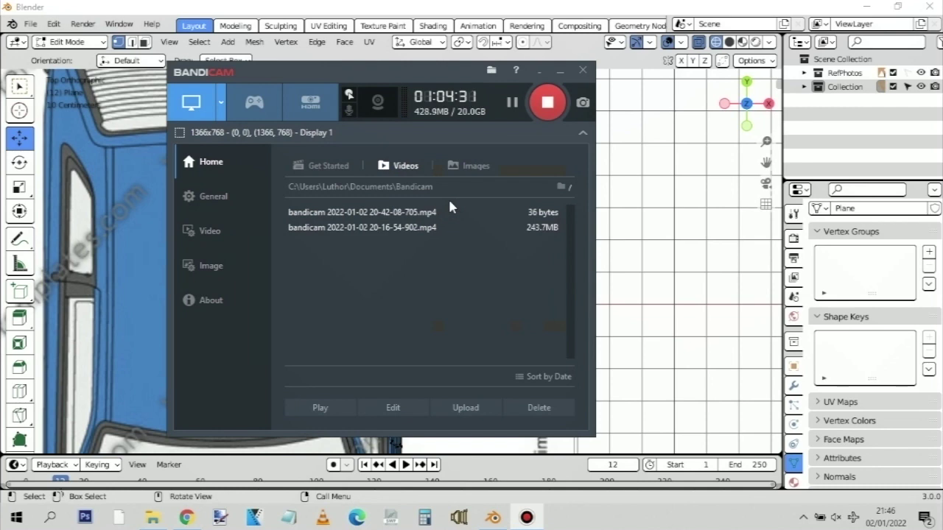
{"action": "key", "text": "alt+Tab"}
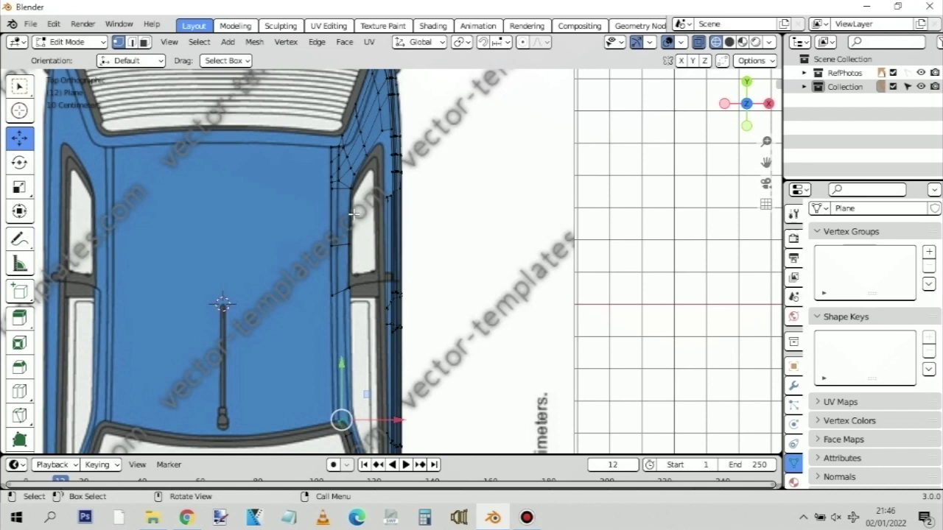
{"action": "middle_click_drag", "start_coordinate": [299, 146], "coordinate": [303, 167], "text": "shift"}
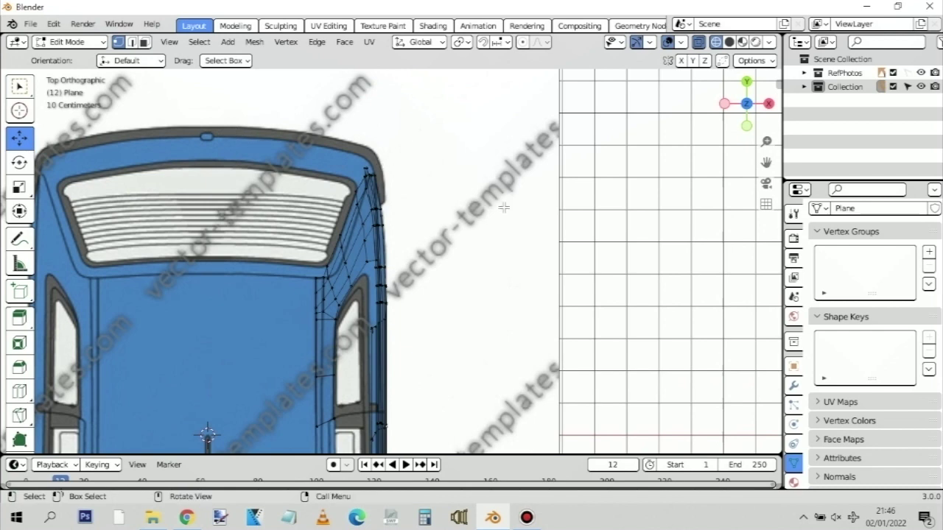
{"action": "key", "text": "KP_3"}
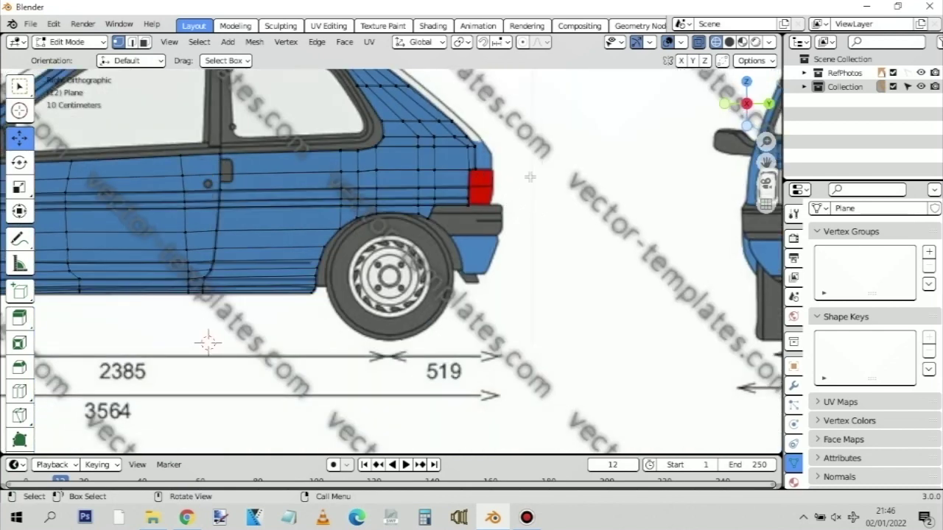
Survey the top and rear blueprint views around the mesh
{"action": "scroll", "coordinate": [337, 194], "scroll_direction": "down", "scroll_amount": 6, "text": "ctrl"}
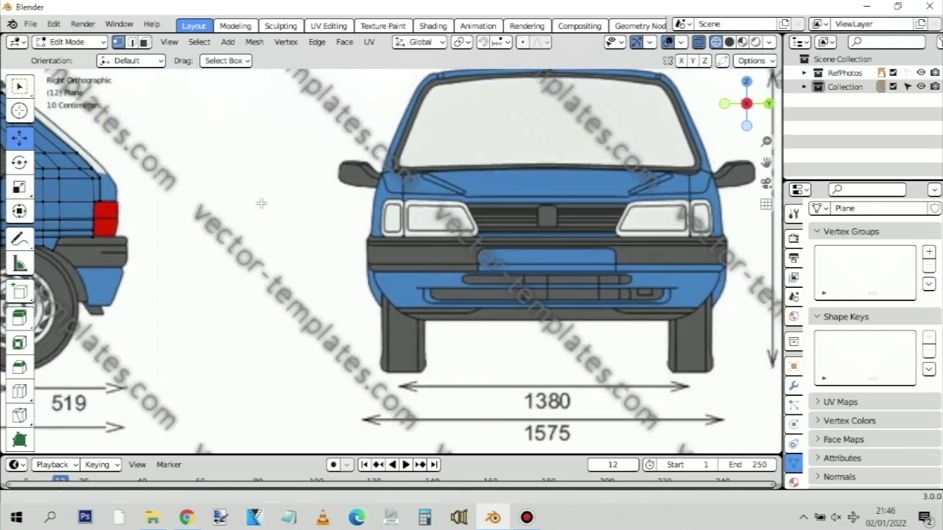
{"action": "scroll", "coordinate": [261, 203], "scroll_direction": "up", "scroll_amount": 6, "text": "ctrl"}
{"action": "scroll", "coordinate": [519, 259], "scroll_direction": "down", "scroll_amount": 4}
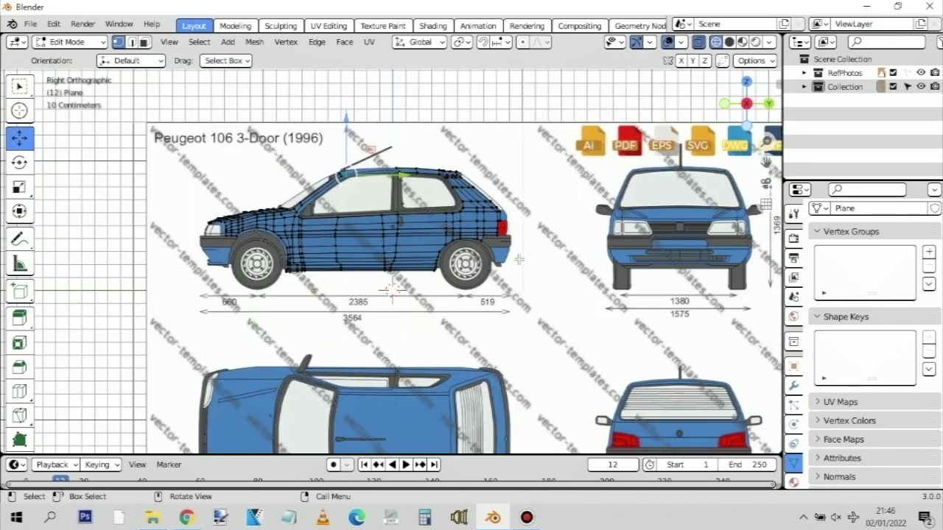
{"action": "middle_click_drag", "start_coordinate": [519, 259], "coordinate": [480, 161], "text": "shift"}
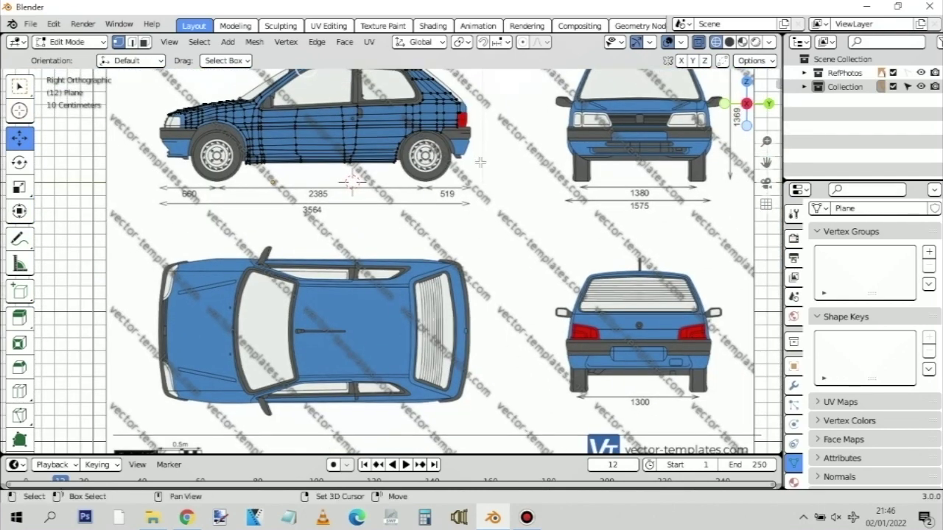
{"action": "scroll", "coordinate": [492, 237], "scroll_direction": "up", "scroll_amount": 3}
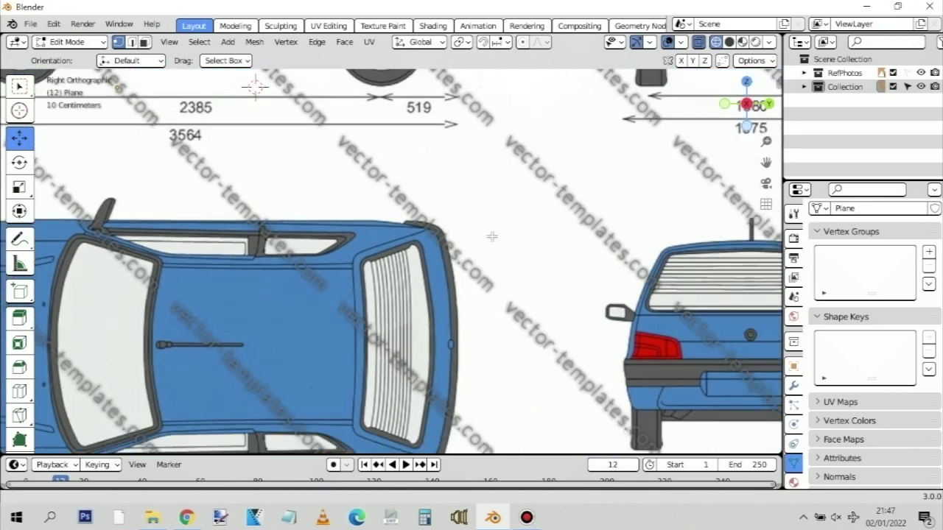
{"action": "middle_click_drag", "start_coordinate": [492, 237], "coordinate": [318, 125], "text": "shift"}
{"action": "scroll", "coordinate": [617, 258], "scroll_direction": "up", "scroll_amount": 3}
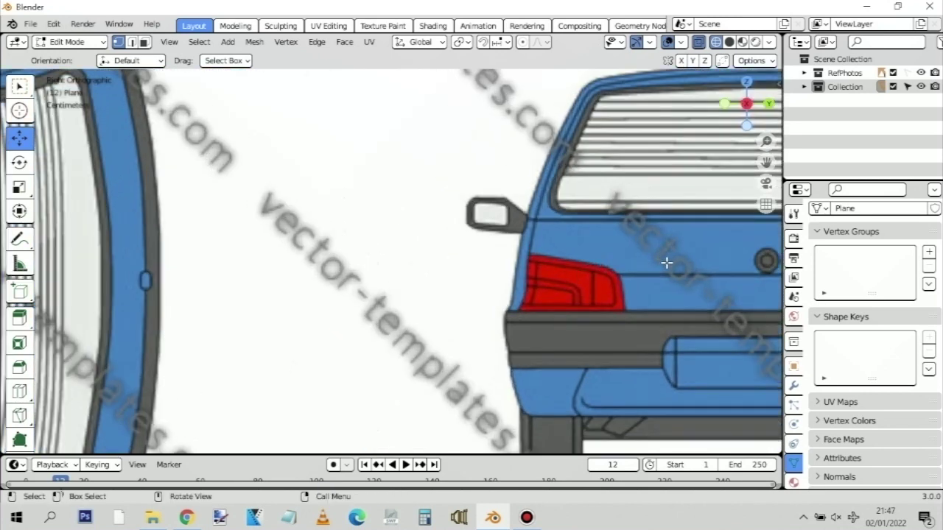
{"action": "middle_click_drag", "start_coordinate": [666, 263], "coordinate": [483, 249], "text": "shift"}
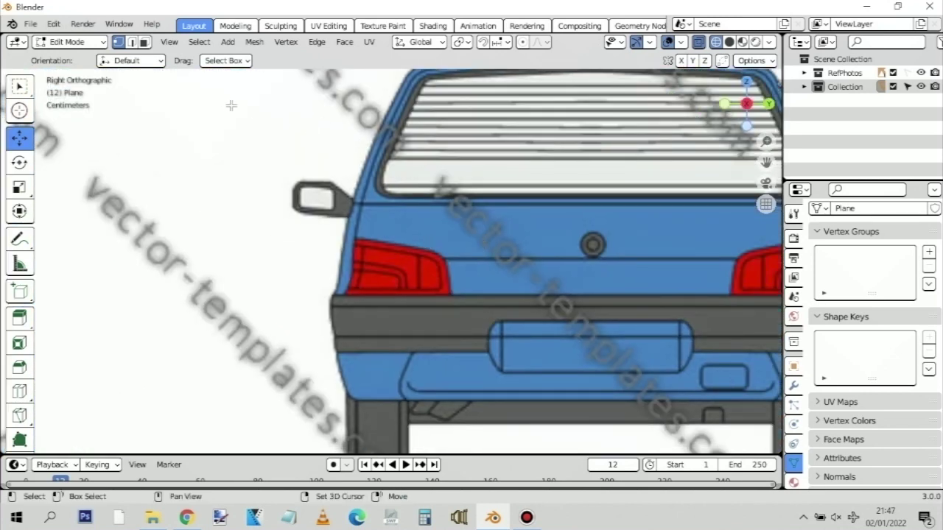
Frame the whole side-view blueprint of the car with its title
{"action": "middle_click_drag", "start_coordinate": [393, 224], "coordinate": [397, 189], "text": "shift"}
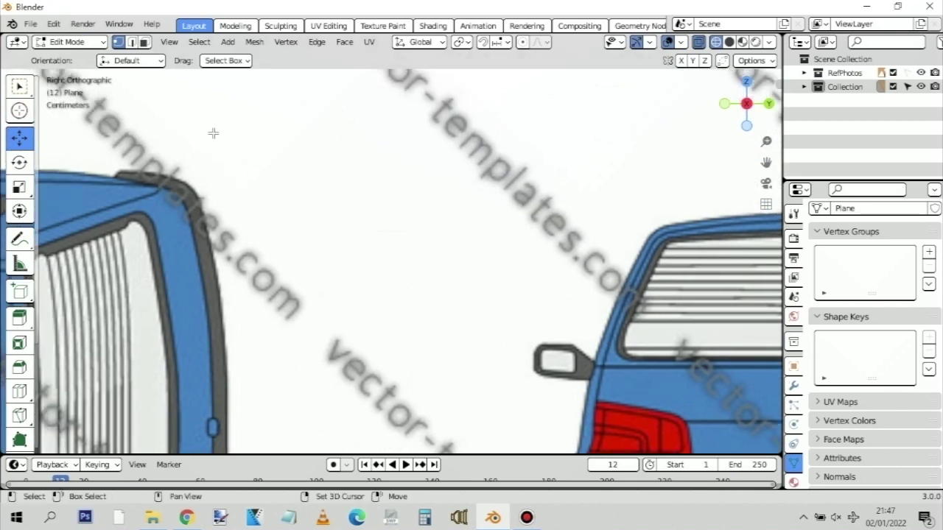
{"action": "middle_click_drag", "start_coordinate": [211, 126], "coordinate": [585, 345], "text": "shift"}
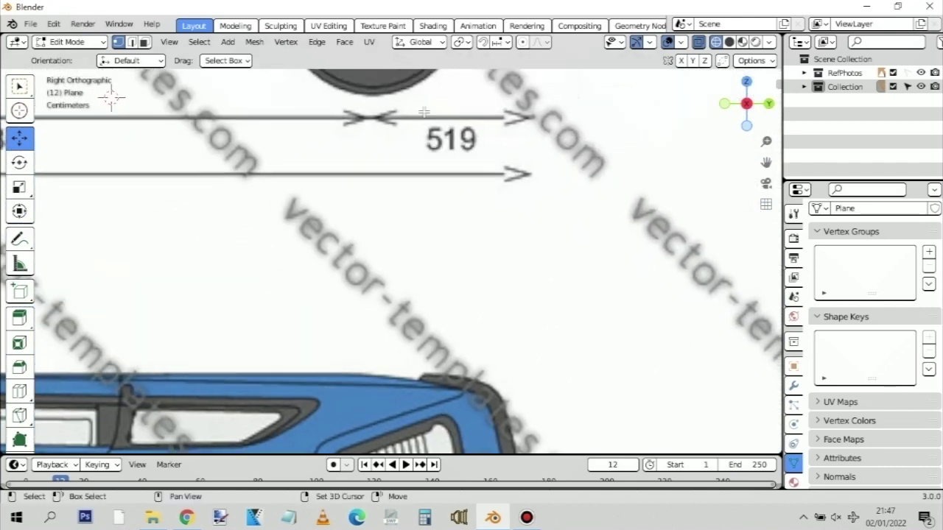
{"action": "middle_click_drag", "start_coordinate": [406, 74], "coordinate": [364, 212], "text": "shift"}
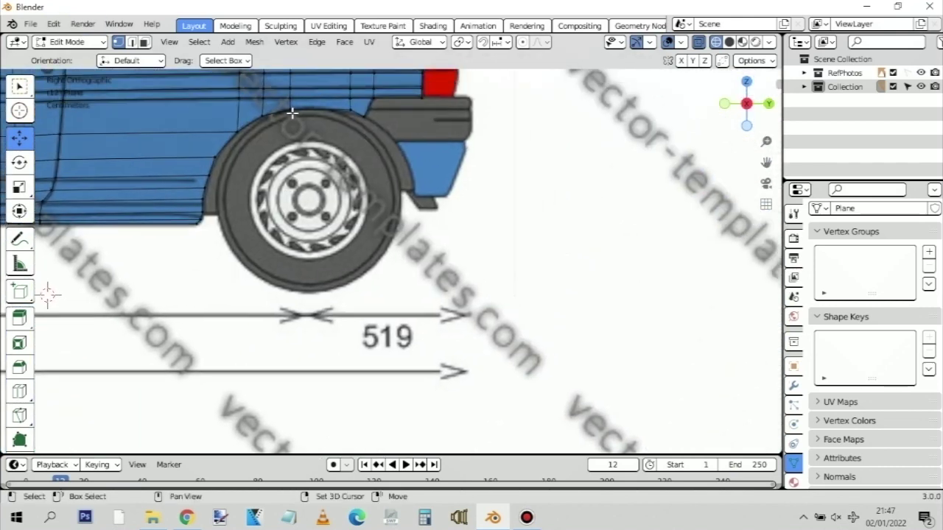
{"action": "middle_click_drag", "start_coordinate": [291, 113], "coordinate": [442, 288], "text": "shift"}
{"action": "scroll", "coordinate": [157, 181], "scroll_direction": "down", "scroll_amount": 2}
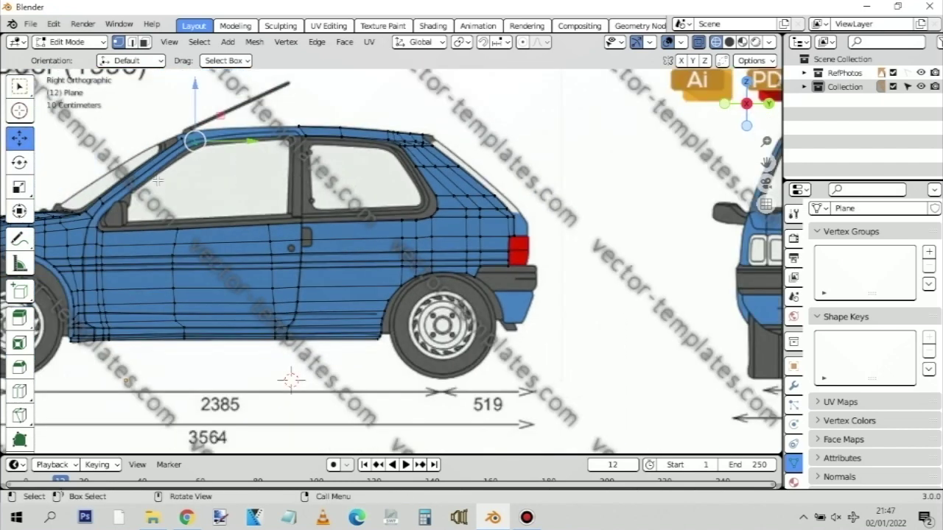
{"action": "middle_click_drag", "start_coordinate": [158, 181], "coordinate": [403, 226], "text": "shift"}
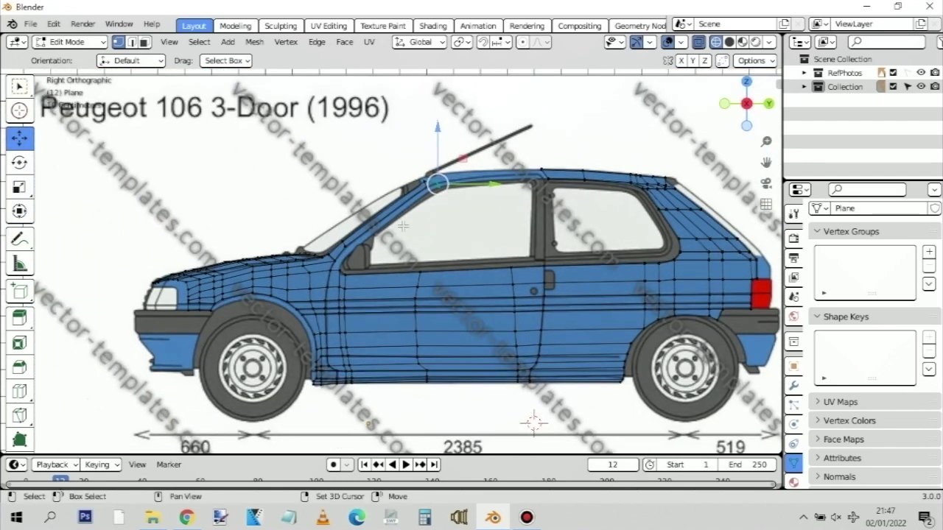
Inspect the side profile from front fender to taillight and select the rear-quarter vertices
{"action": "scroll", "coordinate": [335, 238], "scroll_direction": "up", "scroll_amount": 2}
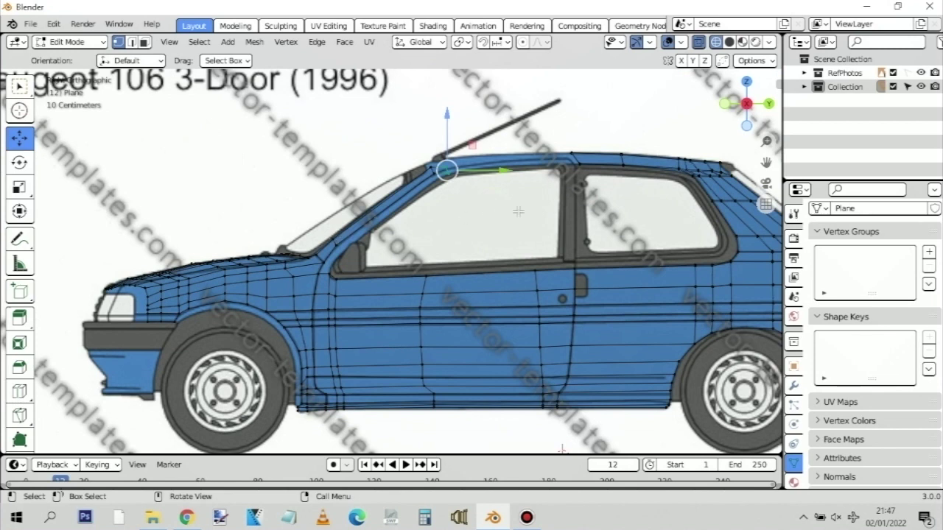
{"action": "scroll", "coordinate": [575, 206], "scroll_direction": "up", "scroll_amount": 2}
{"action": "middle_click_drag", "start_coordinate": [627, 221], "coordinate": [419, 194], "text": "shift"}
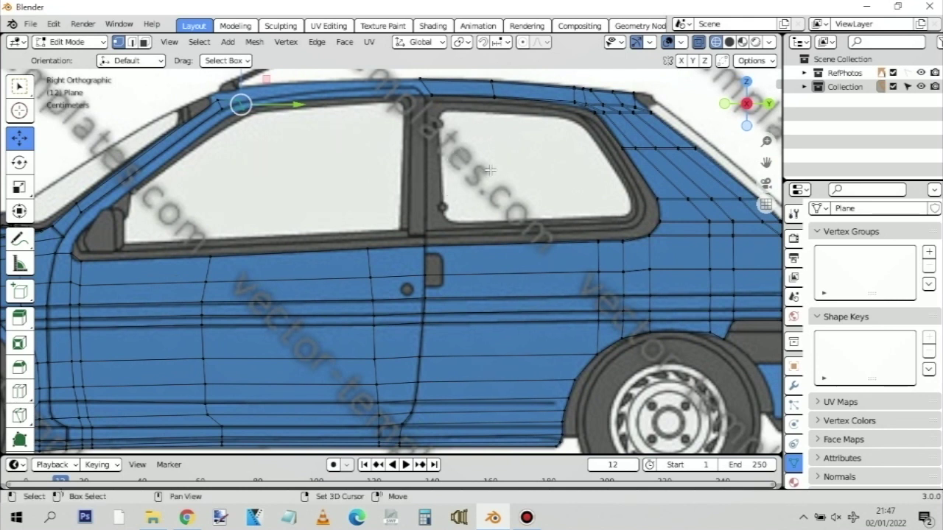
{"action": "middle_click_drag", "start_coordinate": [625, 200], "coordinate": [469, 219], "text": "shift"}
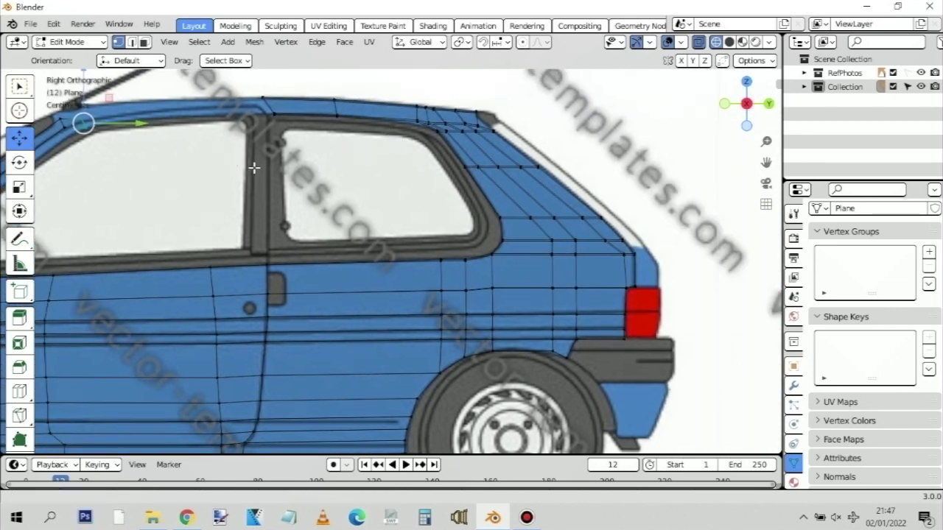
{"action": "middle_click_drag", "start_coordinate": [192, 165], "coordinate": [353, 169], "text": "shift"}
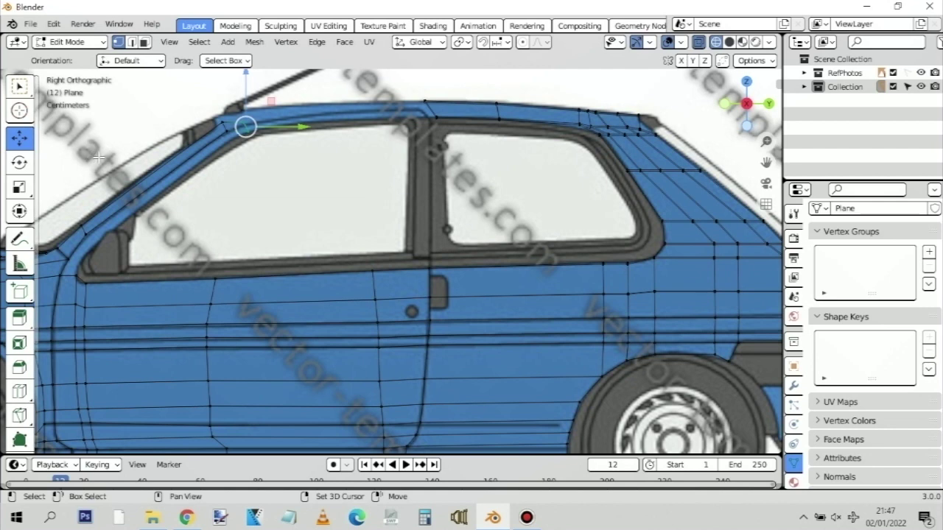
{"action": "middle_click_drag", "start_coordinate": [100, 156], "coordinate": [375, 90], "text": "shift"}
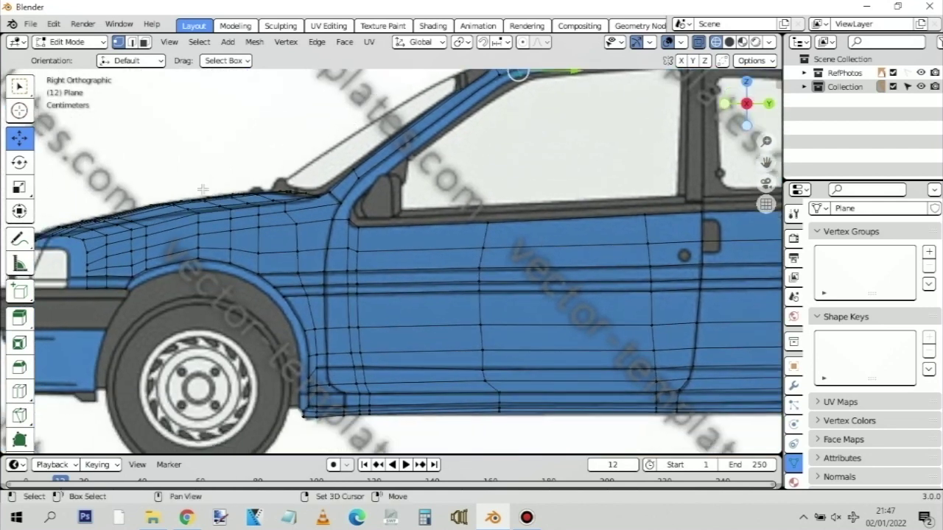
{"action": "middle_click_drag", "start_coordinate": [119, 154], "coordinate": [168, 132], "text": "shift"}
{"action": "middle_click_drag", "start_coordinate": [553, 160], "coordinate": [305, 162], "text": "shift"}
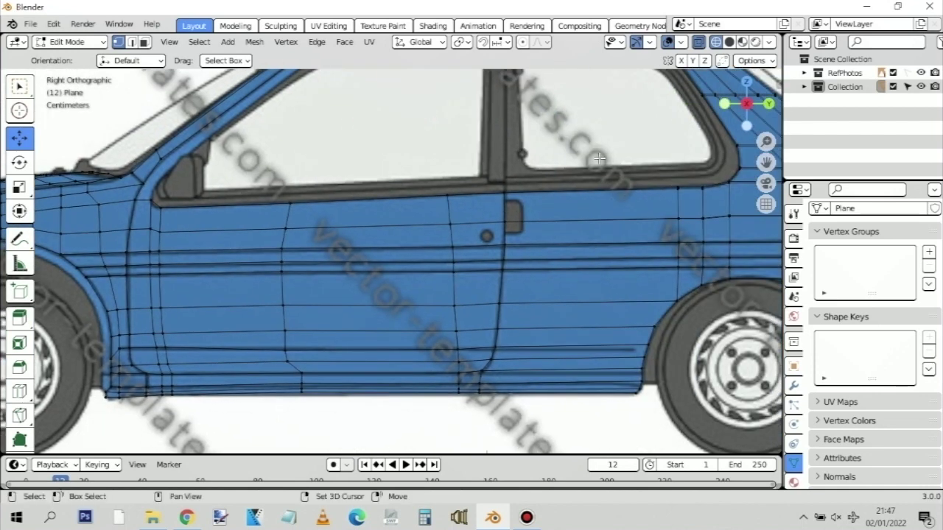
{"action": "middle_click_drag", "start_coordinate": [548, 163], "coordinate": [225, 174], "text": "shift"}
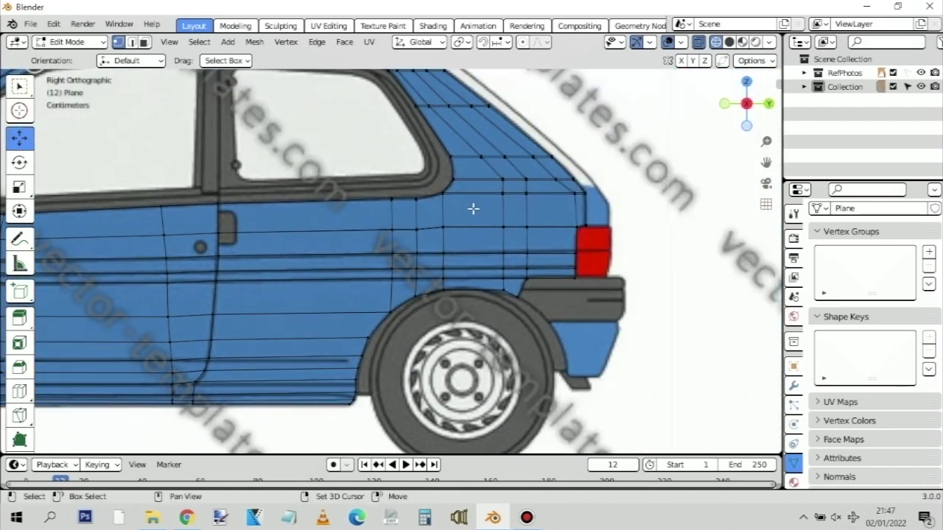
{"action": "left_click_drag", "start_coordinate": [485, 213], "coordinate": [541, 171]}
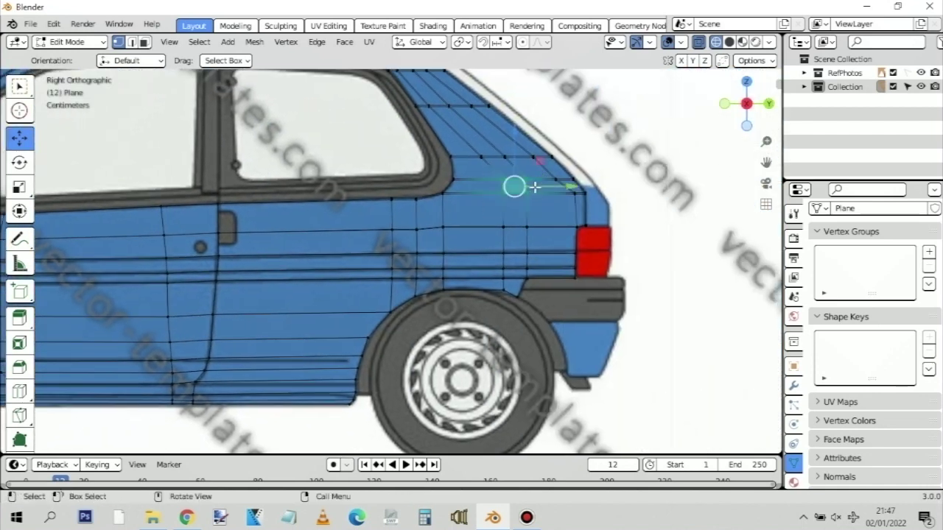
{"action": "left_click", "coordinate": [528, 226]}
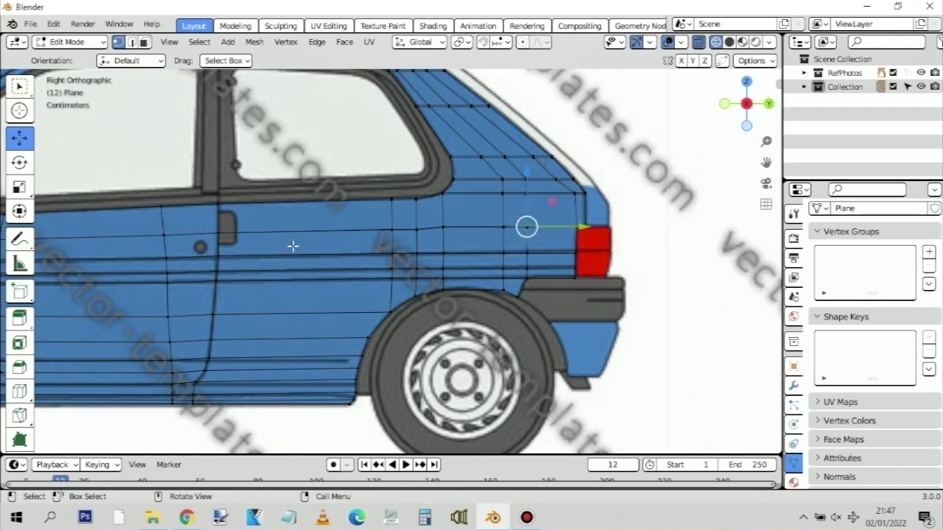
Select and deselect the roof vertices above the rear window, then go to Front Orthographic view
{"action": "middle_click_drag", "start_coordinate": [139, 194], "coordinate": [405, 222], "text": "shift"}
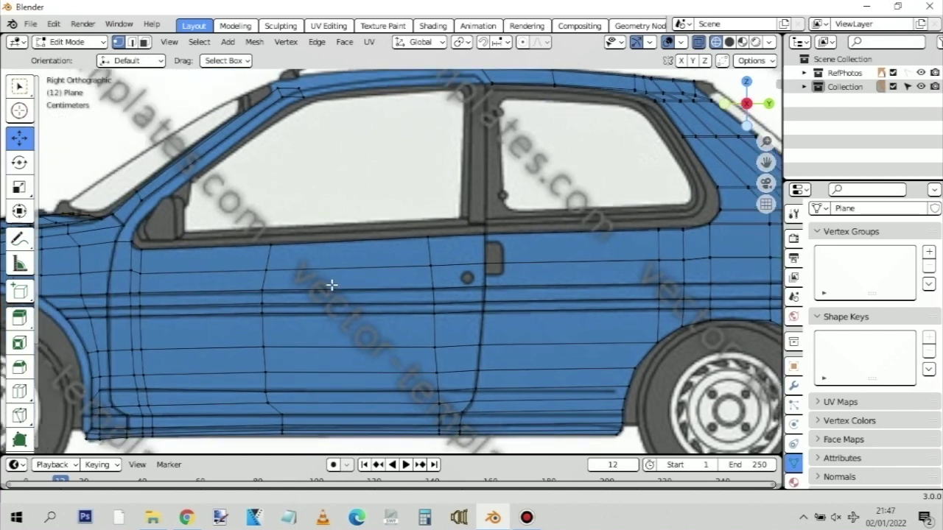
{"action": "middle_click_drag", "start_coordinate": [332, 285], "coordinate": [302, 374], "text": "shift"}
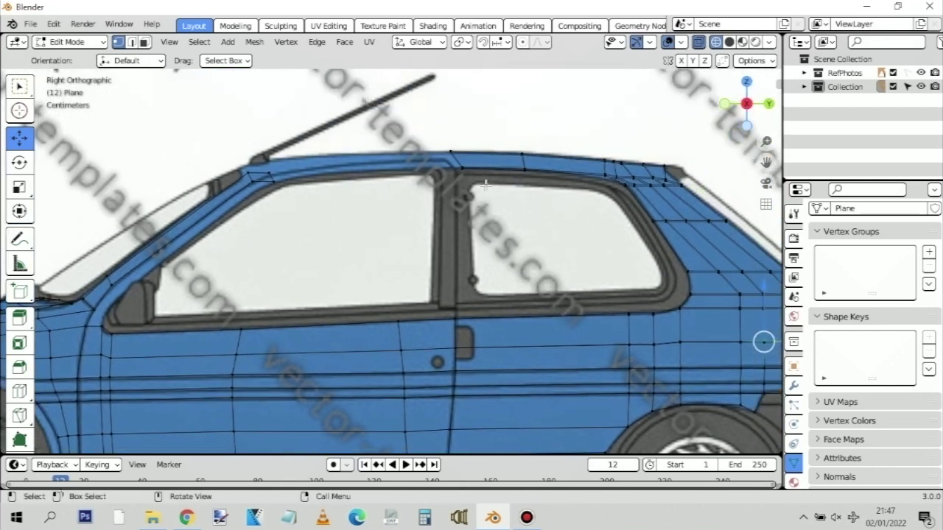
{"action": "middle_click_drag", "start_coordinate": [485, 184], "coordinate": [307, 182], "text": "shift"}
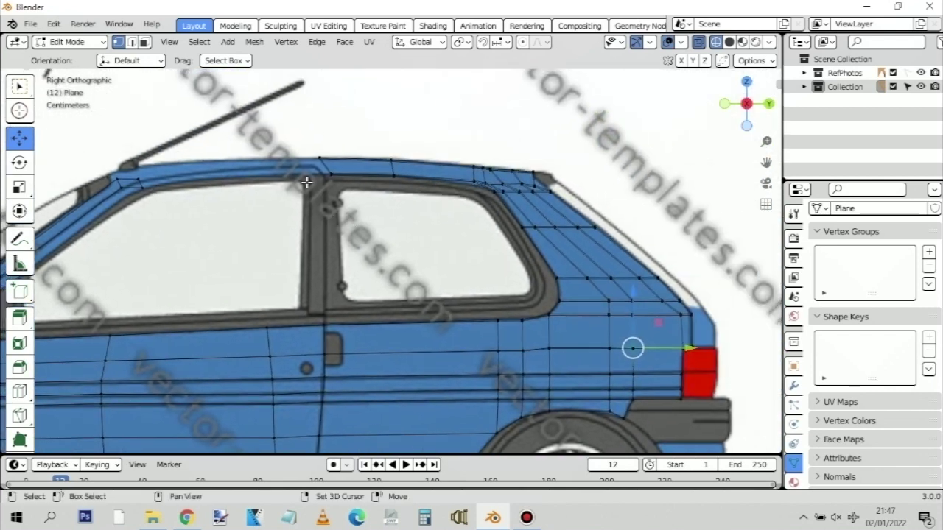
{"action": "left_click_drag", "start_coordinate": [303, 145], "coordinate": [349, 194]}
{"action": "left_click", "coordinate": [240, 204]}
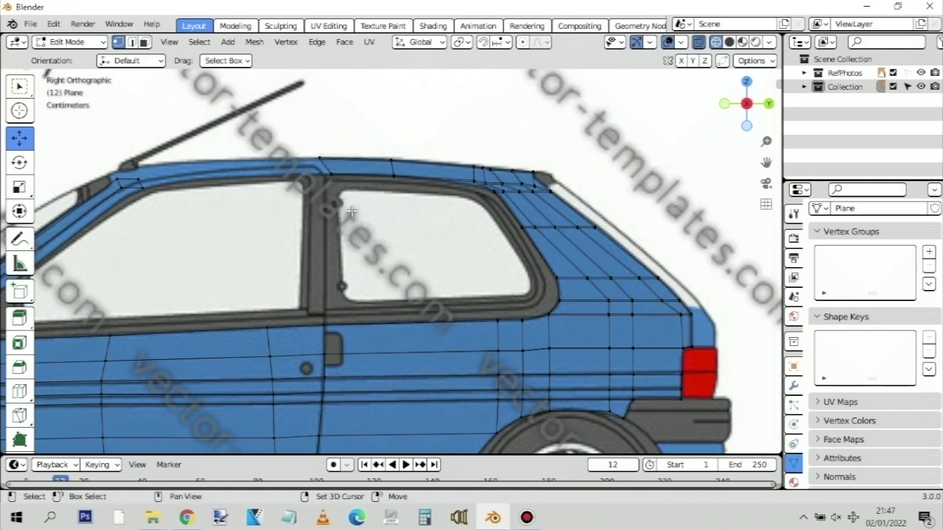
{"action": "middle_click_drag", "start_coordinate": [330, 211], "coordinate": [289, 221], "text": "shift"}
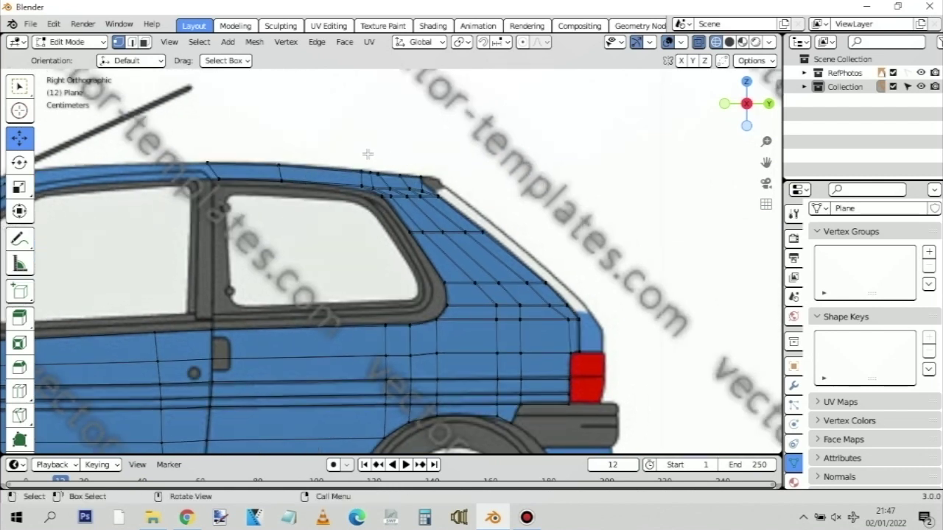
{"action": "middle_click_drag", "start_coordinate": [184, 151], "coordinate": [376, 151], "text": "shift"}
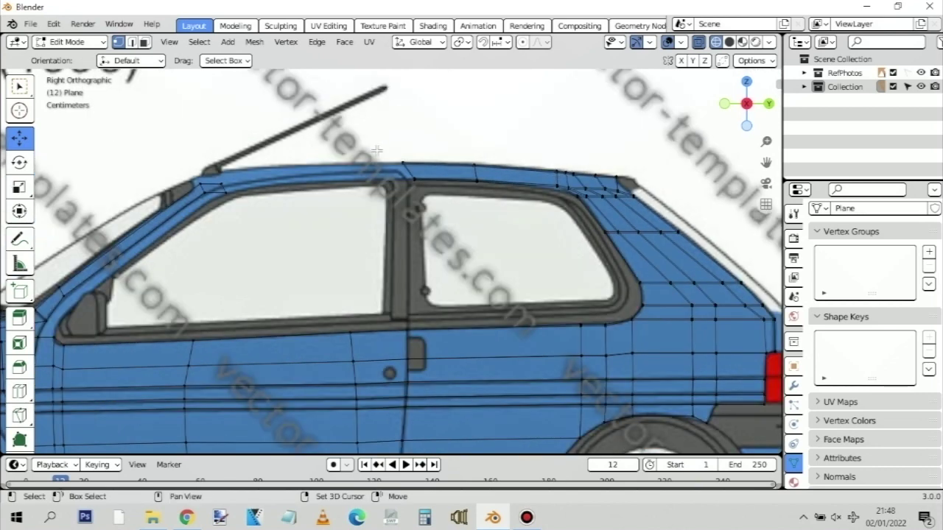
{"action": "middle_click_drag", "start_coordinate": [302, 197], "coordinate": [326, 147], "text": "shift"}
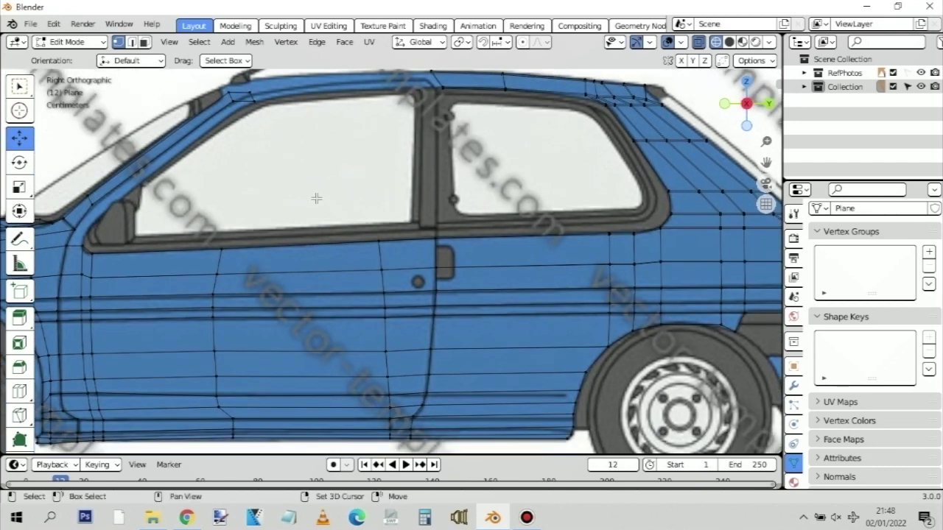
{"action": "key", "text": "KP_1"}
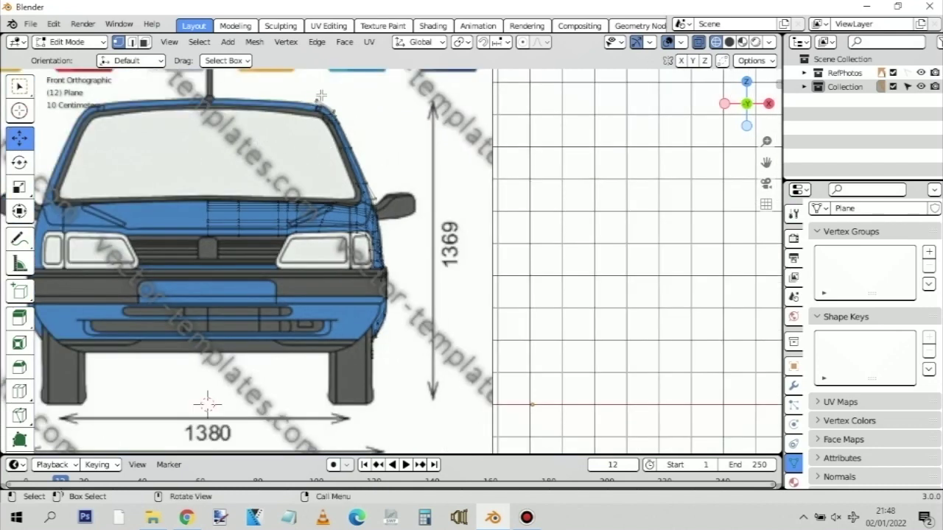
{"action": "scroll", "coordinate": [296, 288], "scroll_direction": "up", "scroll_amount": 4}
{"action": "scroll", "coordinate": [296, 287], "scroll_direction": "up", "scroll_amount": 5, "text": "shift"}
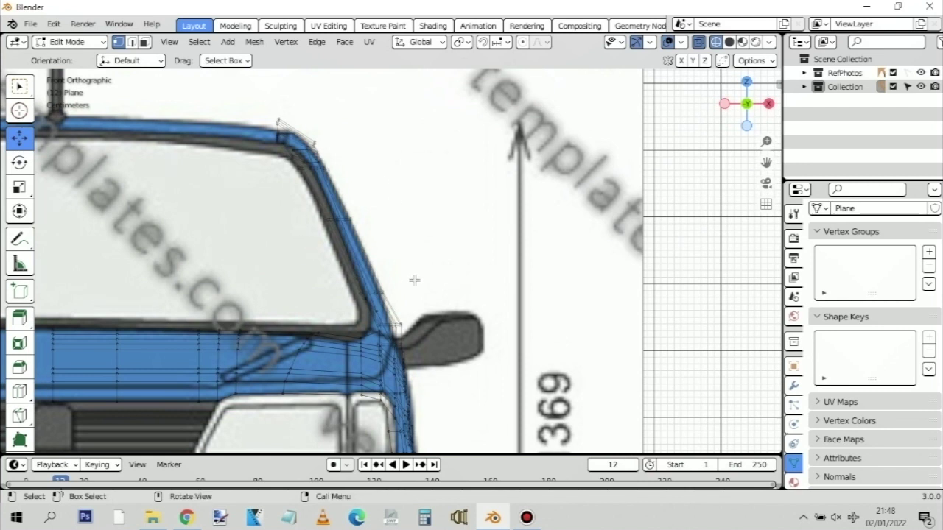
{"action": "left_click_drag", "start_coordinate": [412, 317], "coordinate": [389, 333]}
{"action": "left_click_drag", "start_coordinate": [469, 261], "coordinate": [474, 253]}
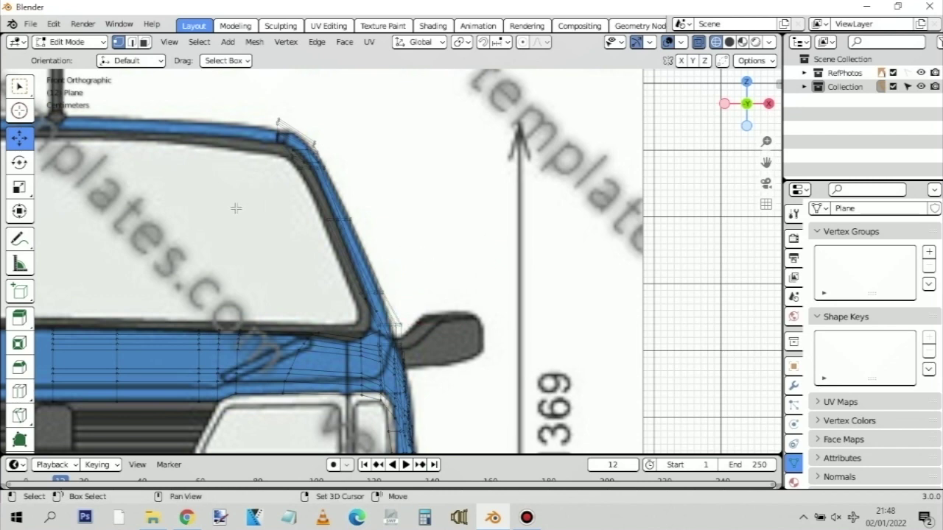
{"action": "middle_click_drag", "start_coordinate": [234, 206], "coordinate": [398, 262], "text": "shift"}
{"action": "scroll", "coordinate": [417, 269], "scroll_direction": "down", "scroll_amount": 3}
{"action": "scroll", "coordinate": [417, 269], "scroll_direction": "down", "scroll_amount": 1}
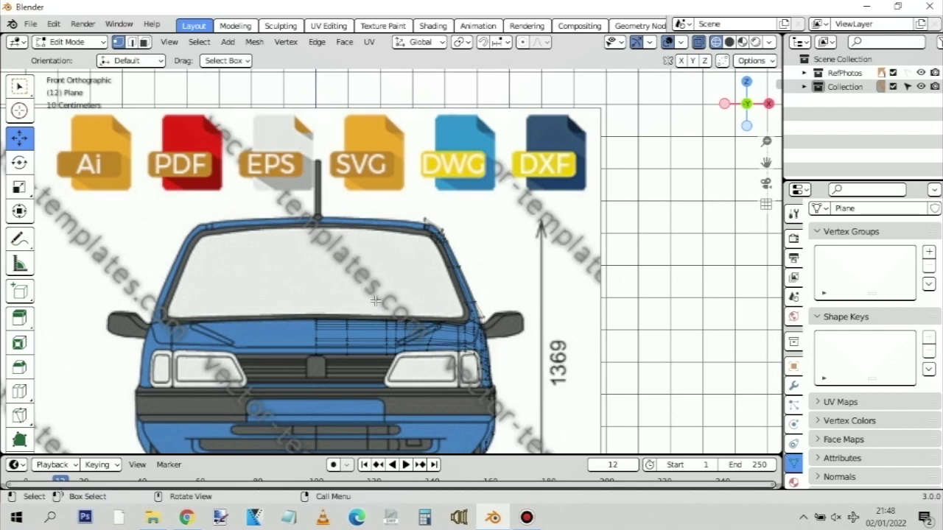
{"action": "scroll", "coordinate": [457, 274], "scroll_direction": "down", "scroll_amount": 2}
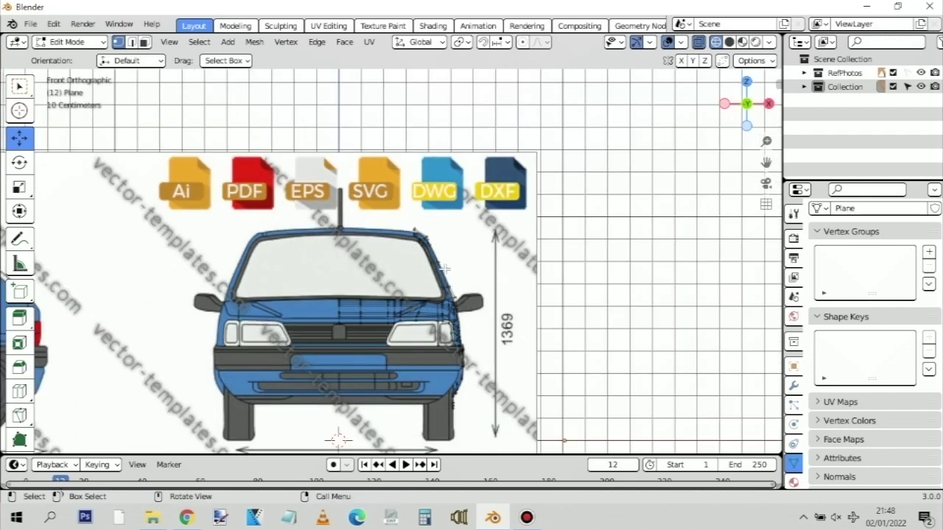
{"action": "scroll", "coordinate": [427, 263], "scroll_direction": "up", "scroll_amount": 3}
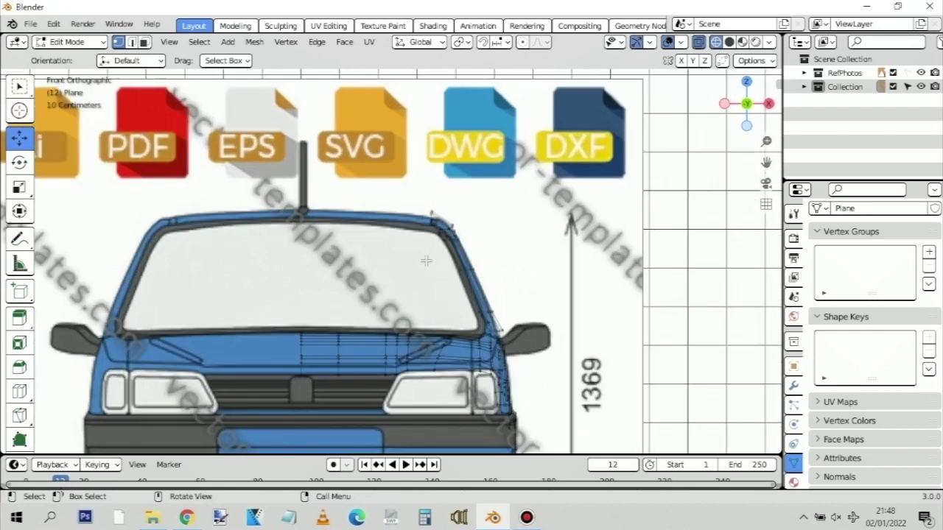
{"action": "scroll", "coordinate": [426, 261], "scroll_direction": "down", "scroll_amount": 1}
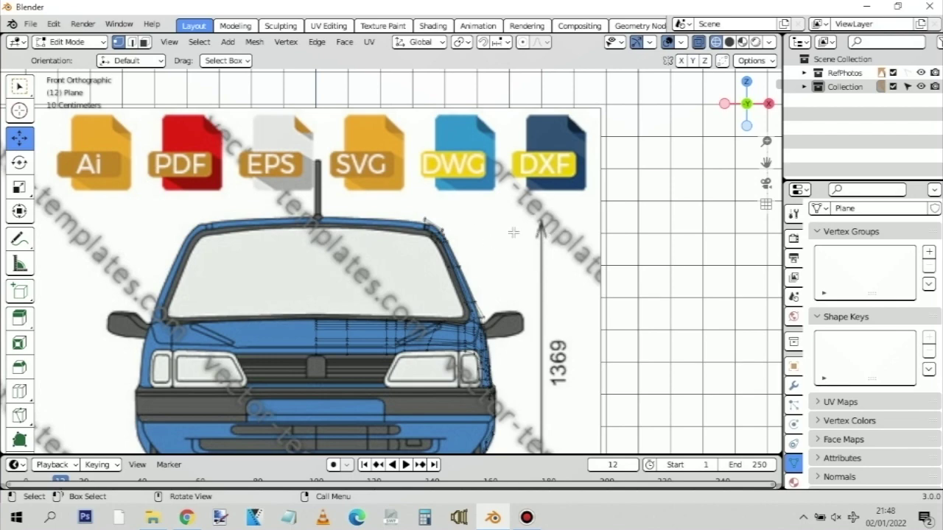
{"action": "scroll", "coordinate": [539, 235], "scroll_direction": "down", "scroll_amount": 1}
{"action": "middle_click_drag", "start_coordinate": [536, 235], "coordinate": [422, 269]}
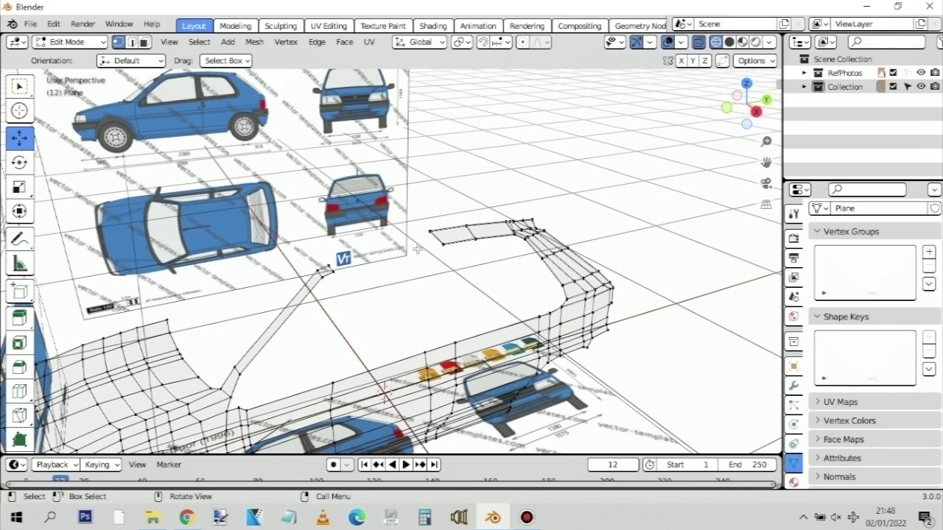
Orbit around the curved body mesh to see it from above among the blueprints
{"action": "scroll", "coordinate": [583, 264], "scroll_direction": "up", "scroll_amount": 3}
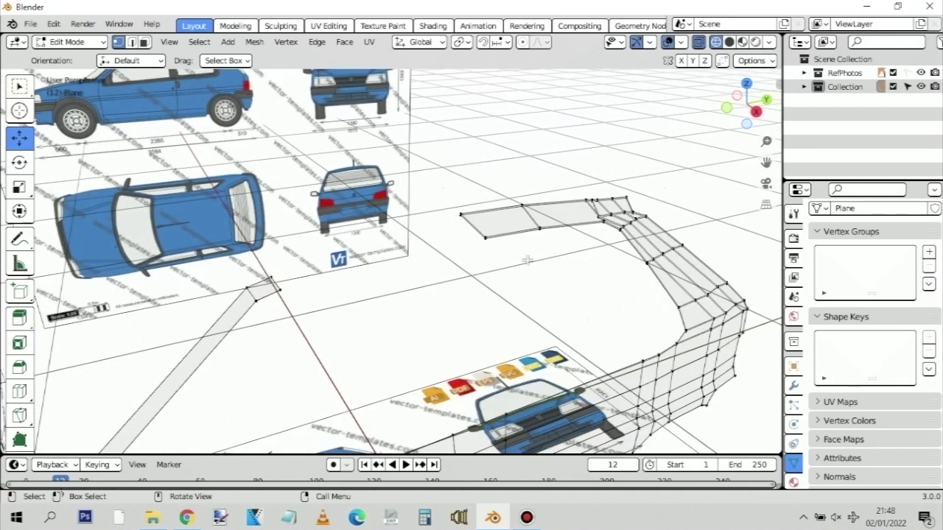
{"action": "middle_click_drag", "start_coordinate": [619, 297], "coordinate": [568, 244]}
{"action": "middle_click_drag", "start_coordinate": [559, 243], "coordinate": [551, 236]}
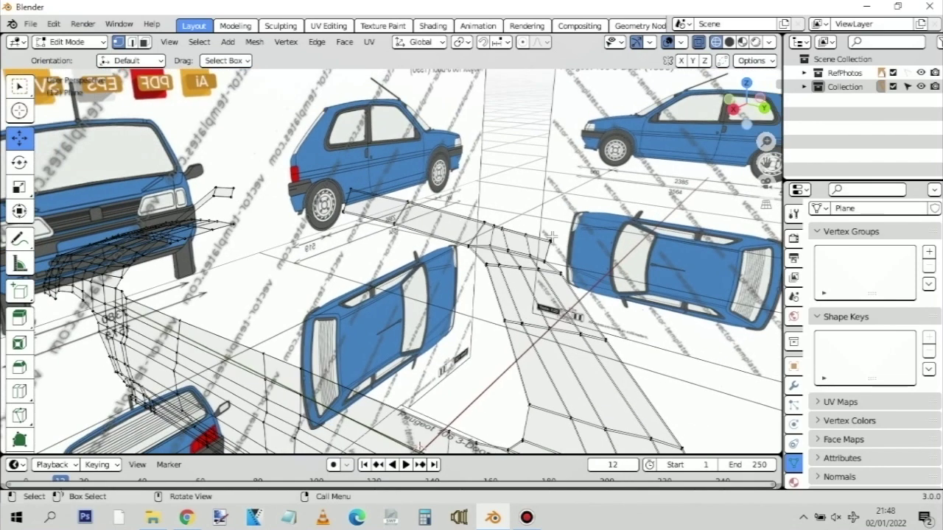
{"action": "middle_click_drag", "start_coordinate": [350, 262], "coordinate": [568, 251]}
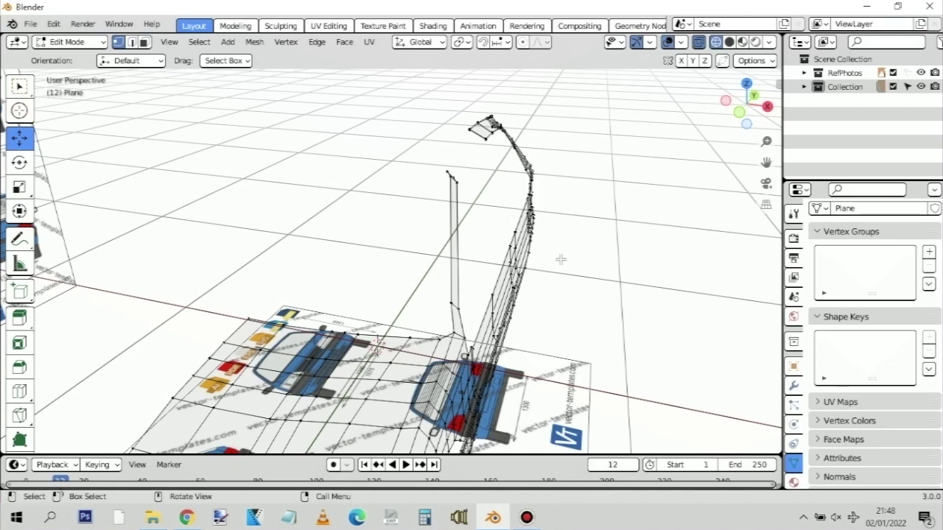
{"action": "middle_click_drag", "start_coordinate": [535, 273], "coordinate": [288, 249]}
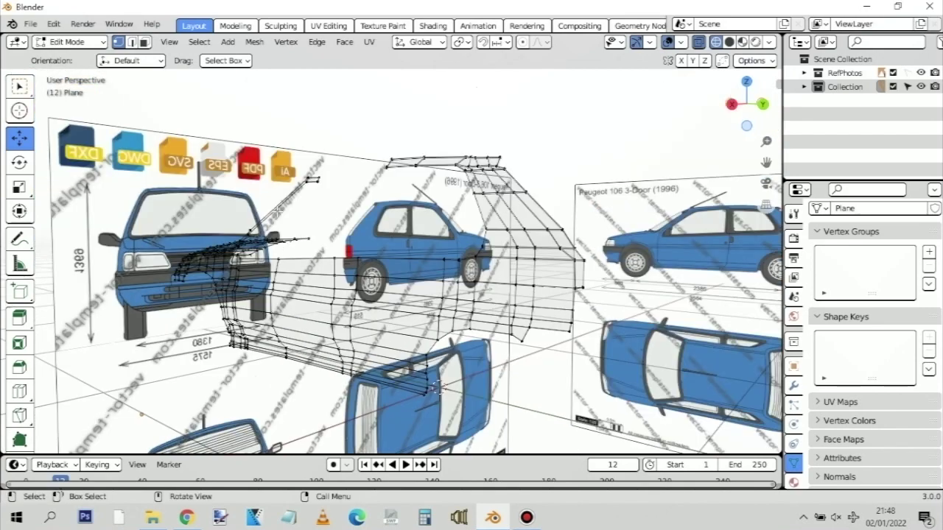
{"action": "middle_click_drag", "start_coordinate": [208, 137], "coordinate": [300, 188]}
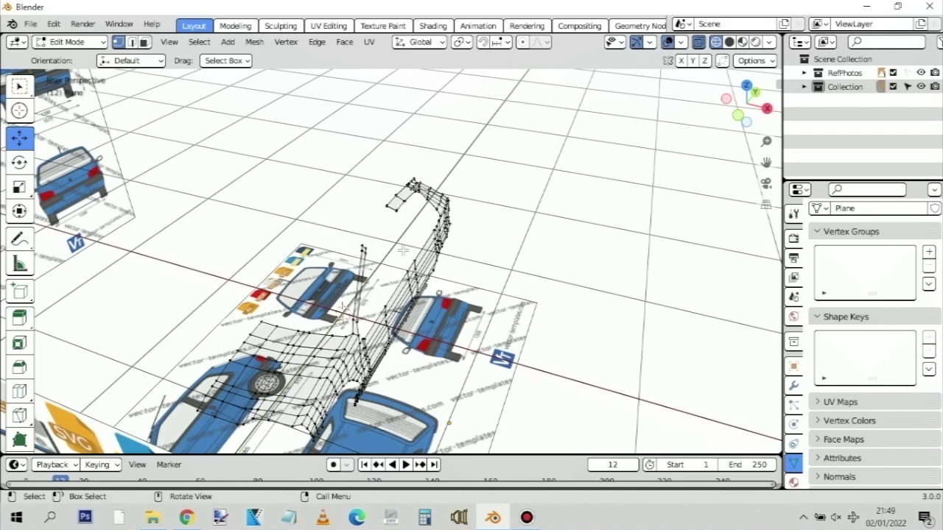
Pan and orbit to check the mesh shape, then switch to the Bandicam window
{"action": "middle_click_drag", "start_coordinate": [491, 249], "coordinate": [380, 218], "text": "shift"}
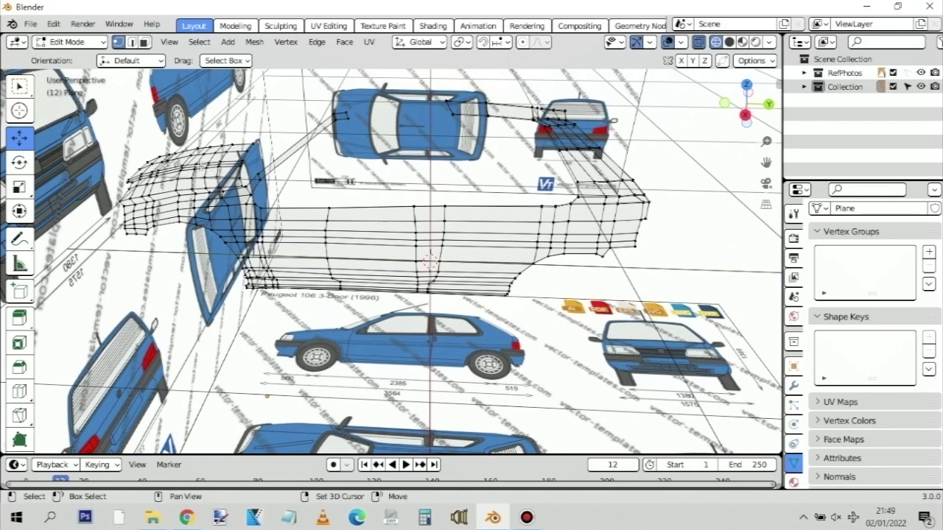
{"action": "middle_click_drag", "start_coordinate": [289, 171], "coordinate": [322, 213], "text": "shift"}
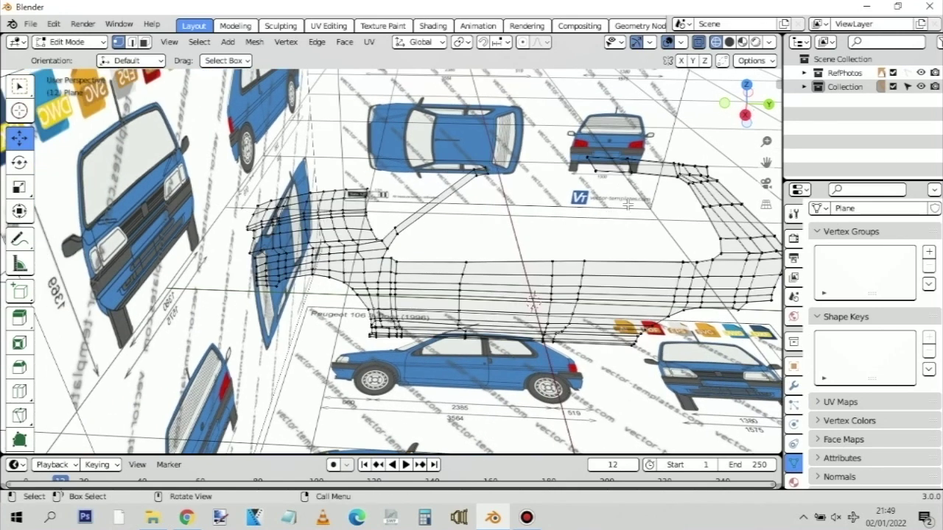
{"action": "middle_click_drag", "start_coordinate": [692, 213], "coordinate": [584, 221], "text": "shift"}
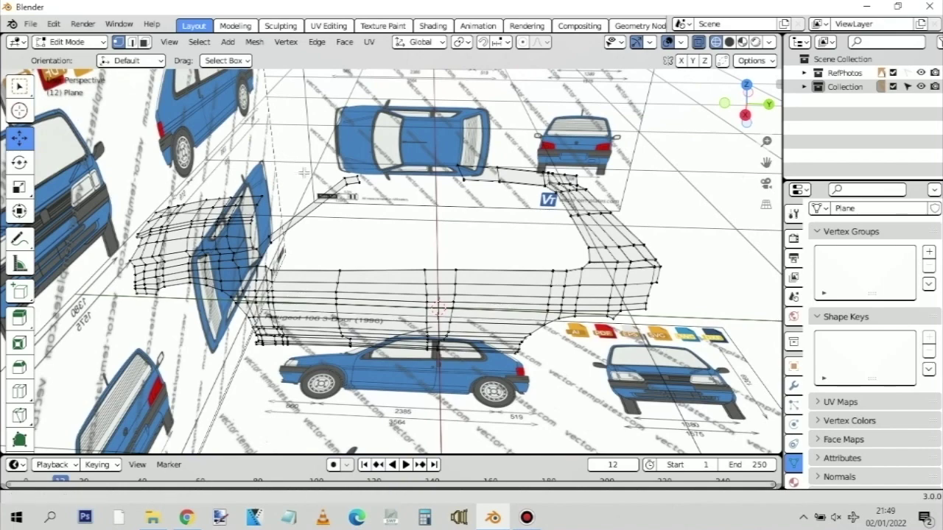
{"action": "middle_click_drag", "start_coordinate": [299, 151], "coordinate": [374, 167]}
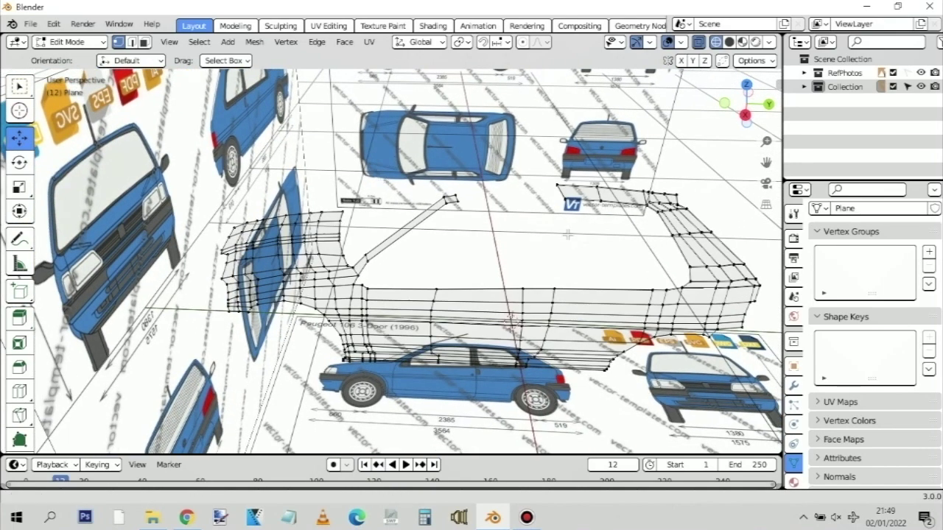
{"action": "middle_click_drag", "start_coordinate": [626, 242], "coordinate": [513, 228]}
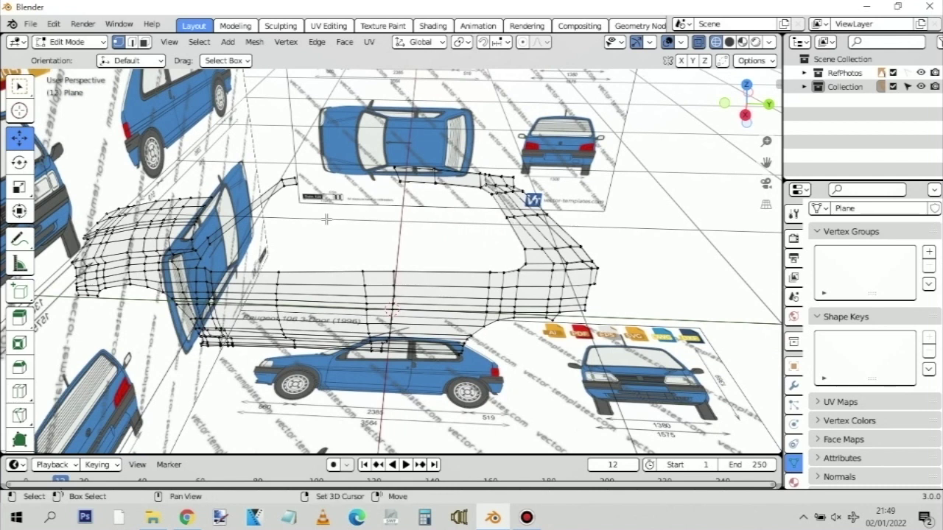
{"action": "middle_click_drag", "start_coordinate": [326, 219], "coordinate": [434, 267], "text": "shift"}
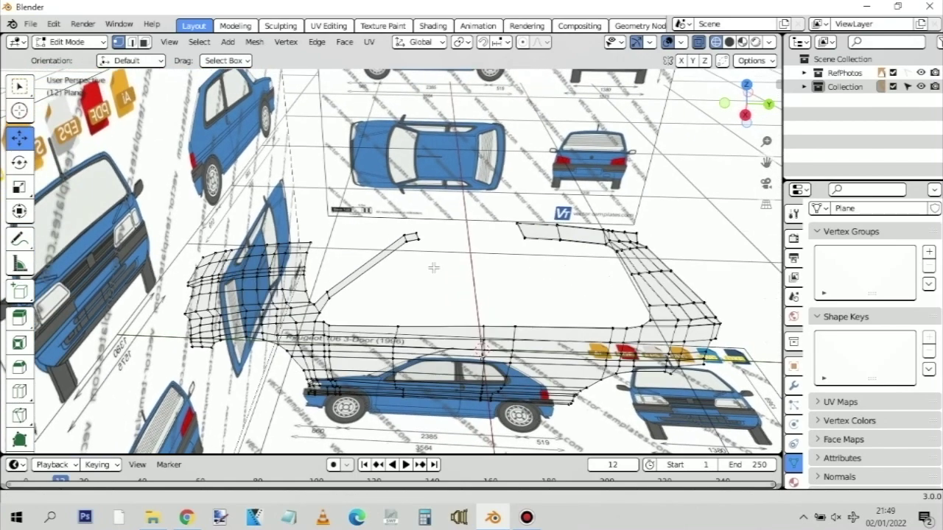
{"action": "middle_click_drag", "start_coordinate": [613, 258], "coordinate": [580, 230], "text": "shift"}
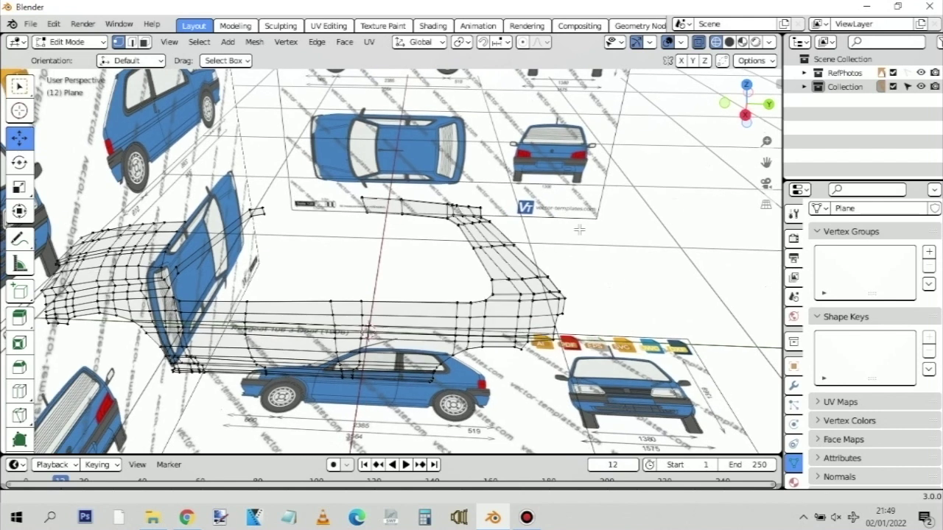
{"action": "key", "text": "alt+Tab"}
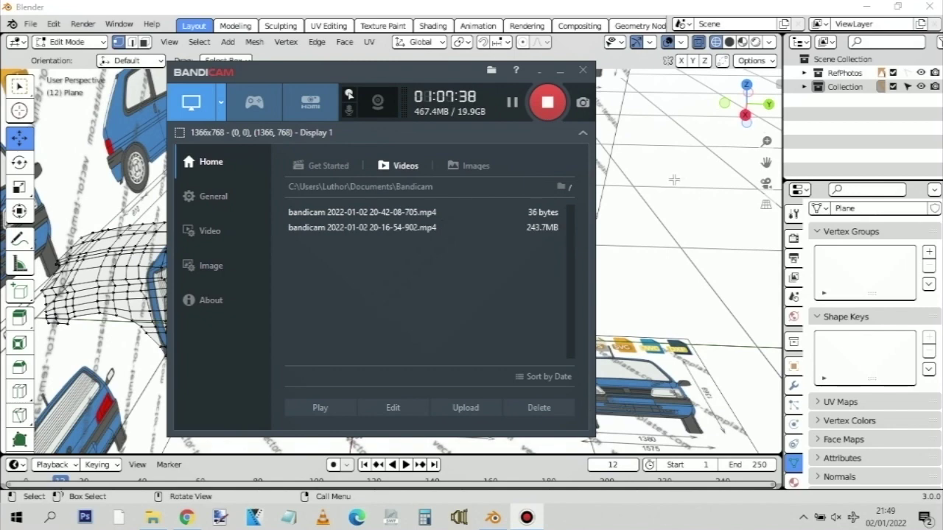
Return to the Blender viewport from Bandicam and pan across the mesh and blueprints
{"action": "left_click", "coordinate": [611, 191]}
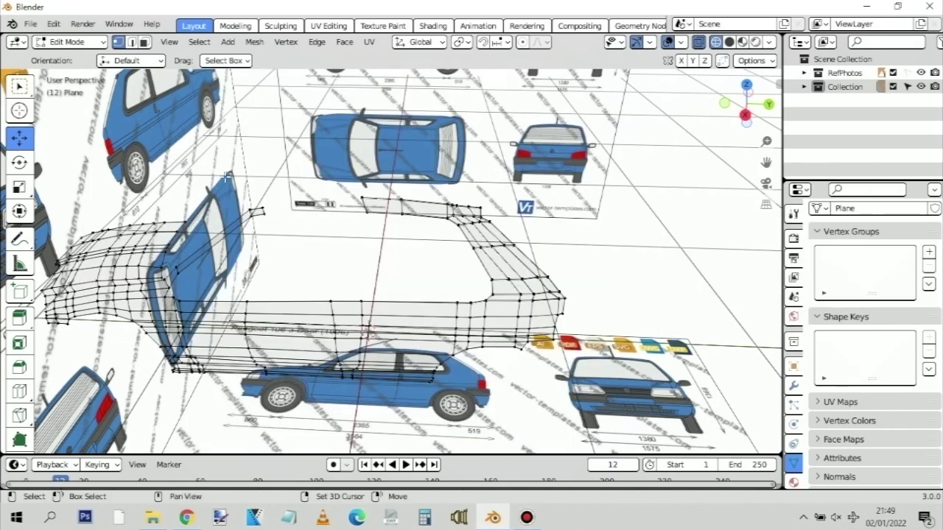
{"action": "middle_click_drag", "start_coordinate": [197, 177], "coordinate": [540, 245], "text": "shift"}
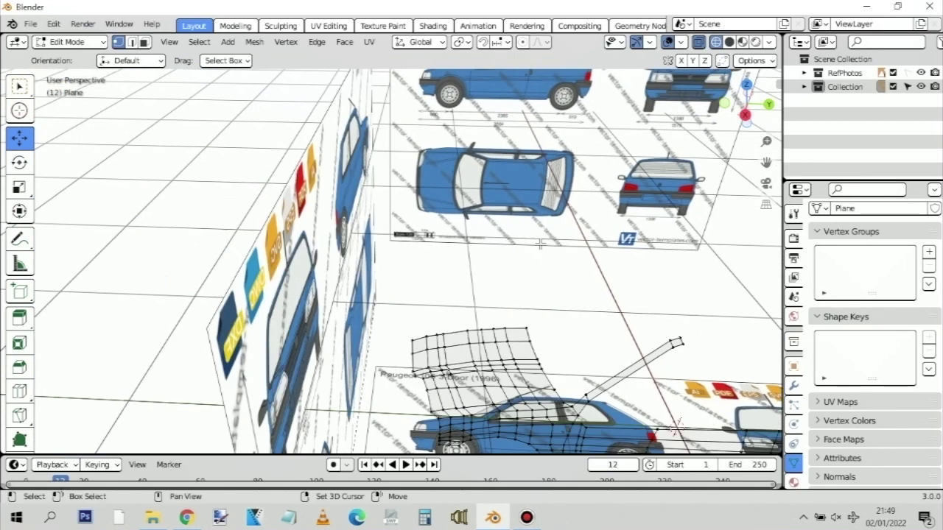
{"action": "middle_click_drag", "start_coordinate": [633, 295], "coordinate": [538, 224], "text": "shift"}
Switch to the side view and zoom in on the rear wheel arch and tail light
{"action": "key", "text": "KP_3"}
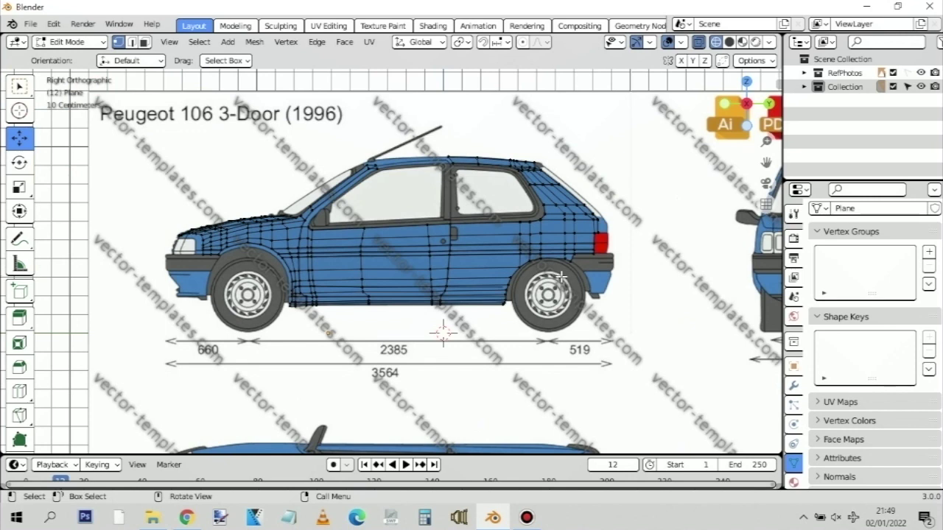
{"action": "scroll", "coordinate": [561, 276], "scroll_direction": "up", "scroll_amount": 3}
{"action": "scroll", "coordinate": [726, 289], "scroll_direction": "up", "scroll_amount": 1}
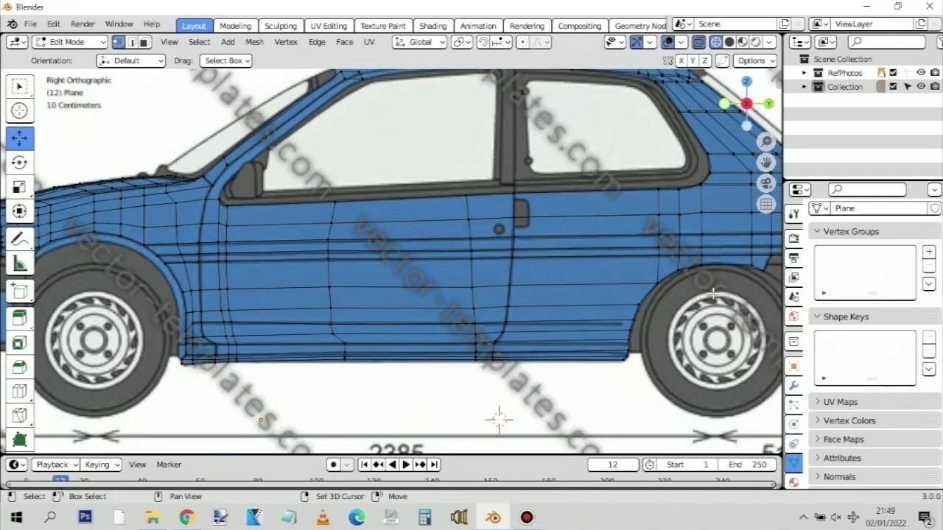
{"action": "middle_click_drag", "start_coordinate": [744, 289], "coordinate": [614, 280], "text": "shift"}
{"action": "scroll", "coordinate": [609, 282], "scroll_direction": "up", "scroll_amount": 2}
{"action": "scroll", "coordinate": [564, 280], "scroll_direction": "down", "scroll_amount": 1}
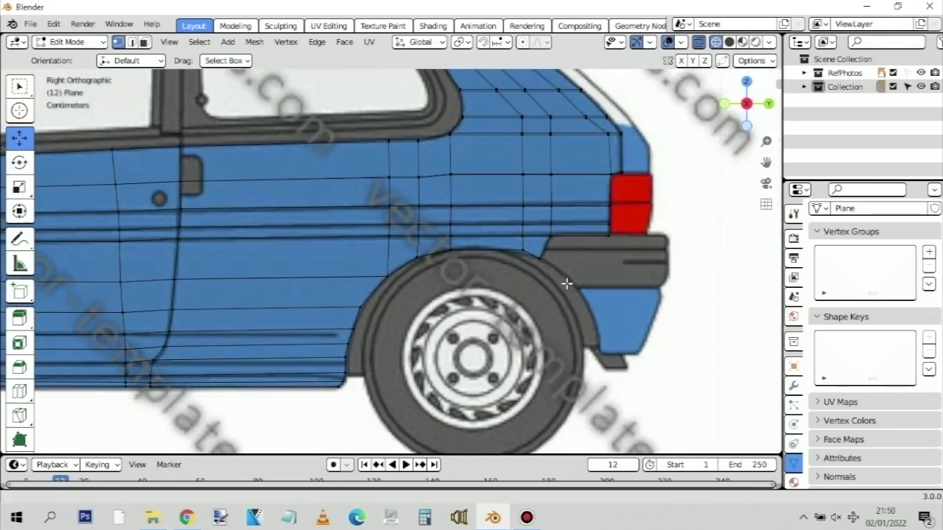
{"action": "scroll", "coordinate": [621, 274], "scroll_direction": "down", "scroll_amount": 2, "text": "ctrl"}
{"action": "scroll", "coordinate": [621, 273], "scroll_direction": "up", "scroll_amount": 2}
{"action": "scroll", "coordinate": [589, 275], "scroll_direction": "down", "scroll_amount": 2, "text": "ctrl"}
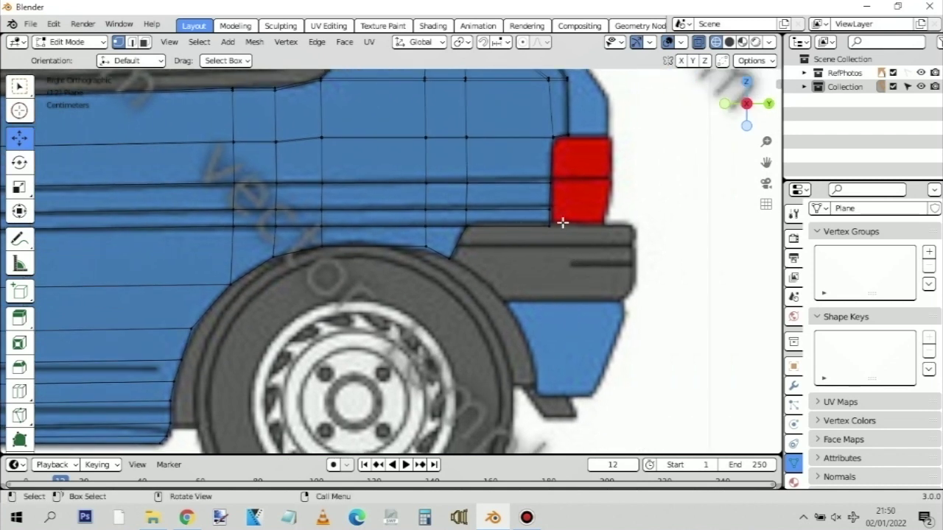
Select the wheel-arch edge vertices, excluding the tail-light corner, and move them vertically
{"action": "left_click_drag", "start_coordinate": [562, 223], "coordinate": [450, 261]}
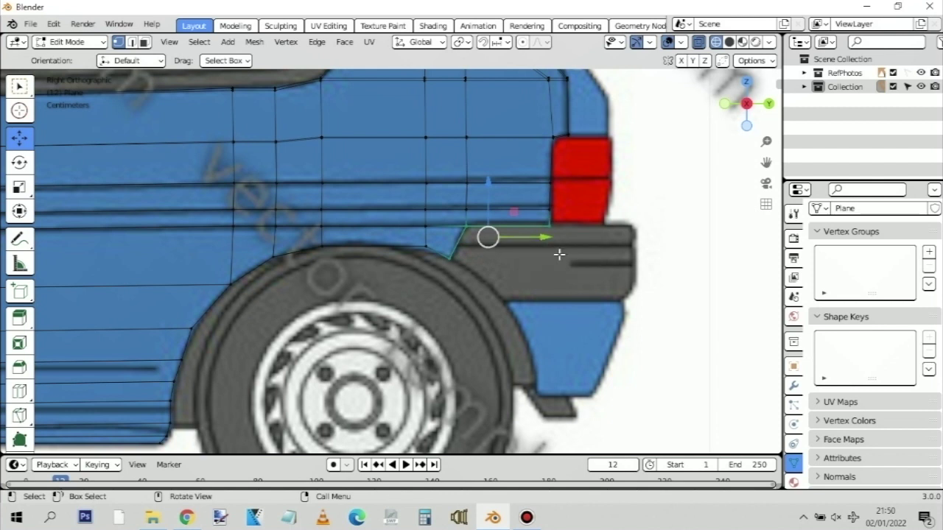
{"action": "key", "text": "ctrl+z"}
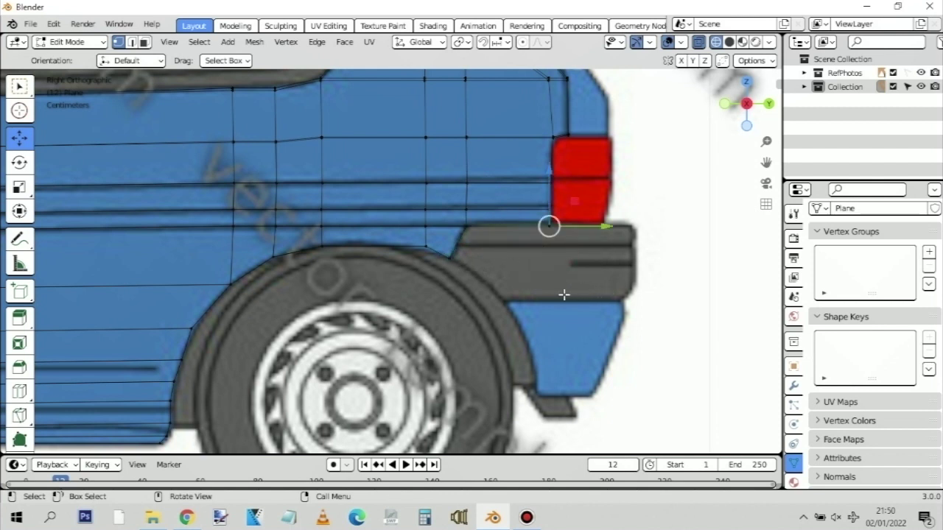
{"action": "left_click_drag", "start_coordinate": [470, 272], "coordinate": [450, 236]}
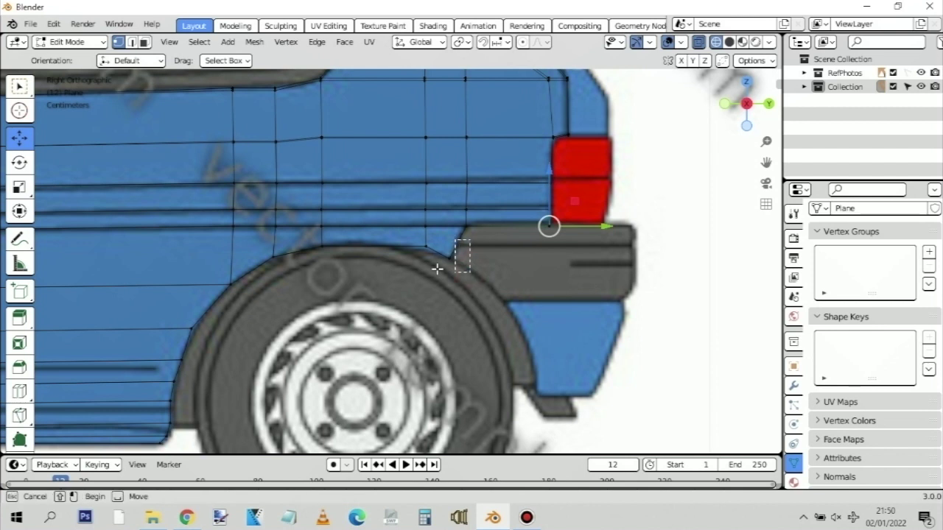
{"action": "left_click_drag", "start_coordinate": [435, 270], "coordinate": [487, 221]}
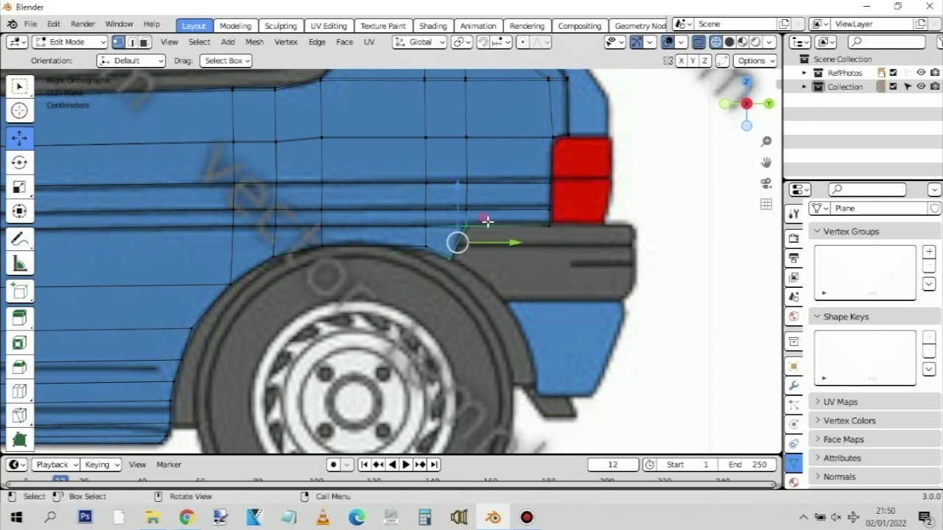
{"action": "key", "text": "g"}
{"action": "key", "text": "z"}
{"action": "key", "text": "z"}
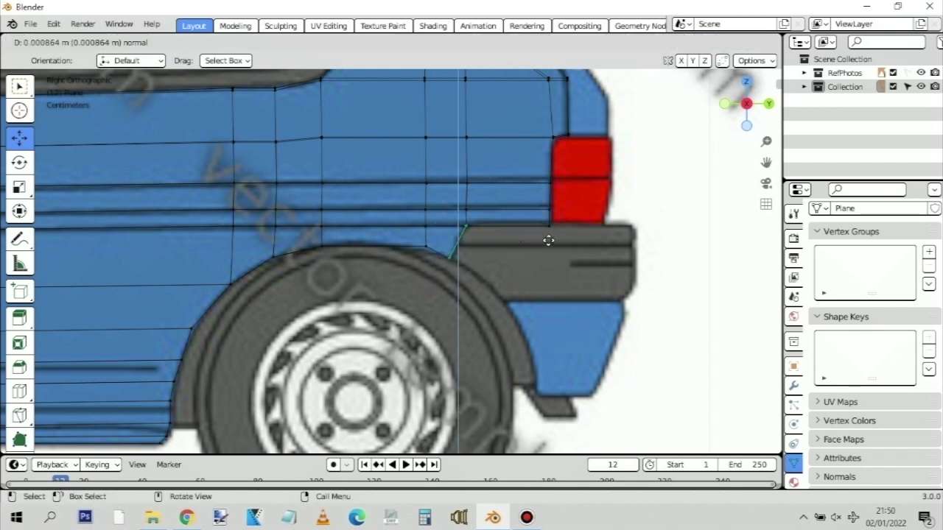
Confirm the extrusion and place the new vertices along the bumper's lower line
{"action": "left_click", "coordinate": [501, 287]}
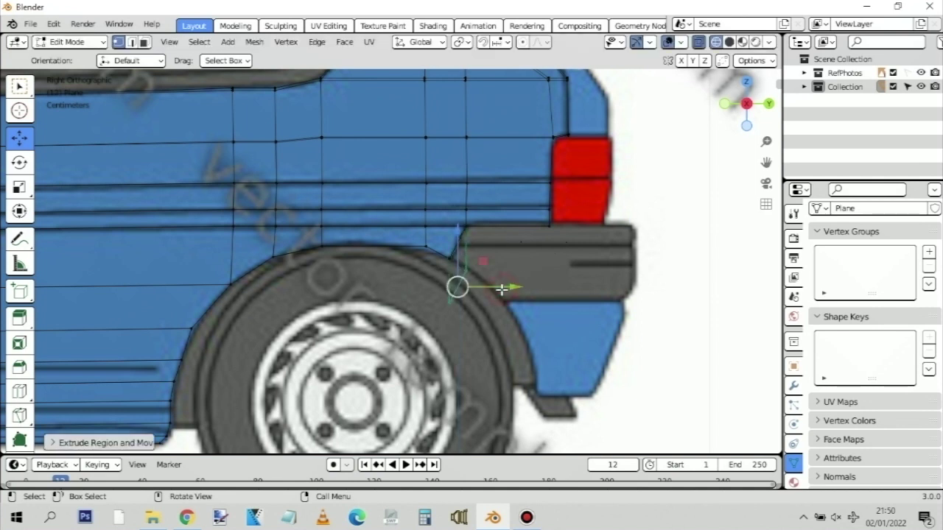
{"action": "left_click_drag", "start_coordinate": [513, 284], "coordinate": [570, 275]}
{"action": "key", "text": "g"}
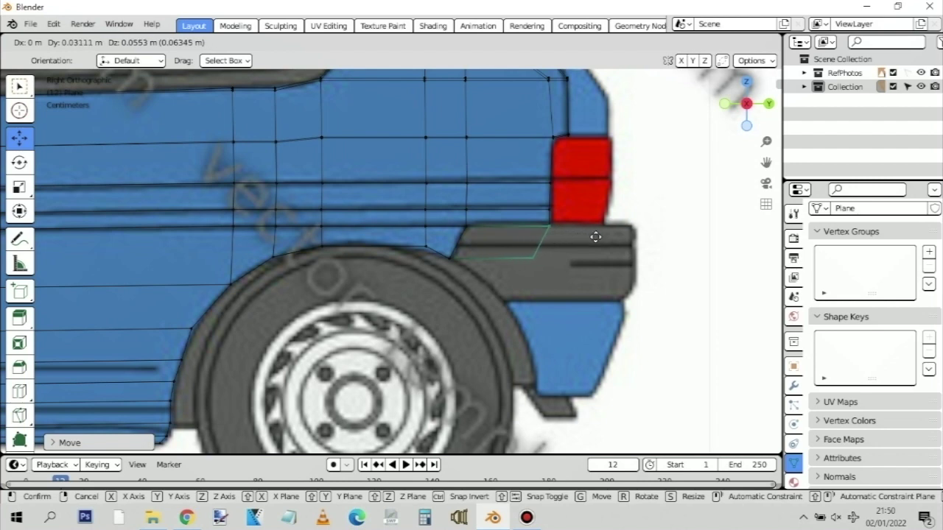
{"action": "left_click", "coordinate": [596, 237]}
Select the bumper corner vertex under the tail light and nudge it about 0.0003 m
{"action": "scroll", "coordinate": [575, 235], "scroll_direction": "up", "scroll_amount": 4}
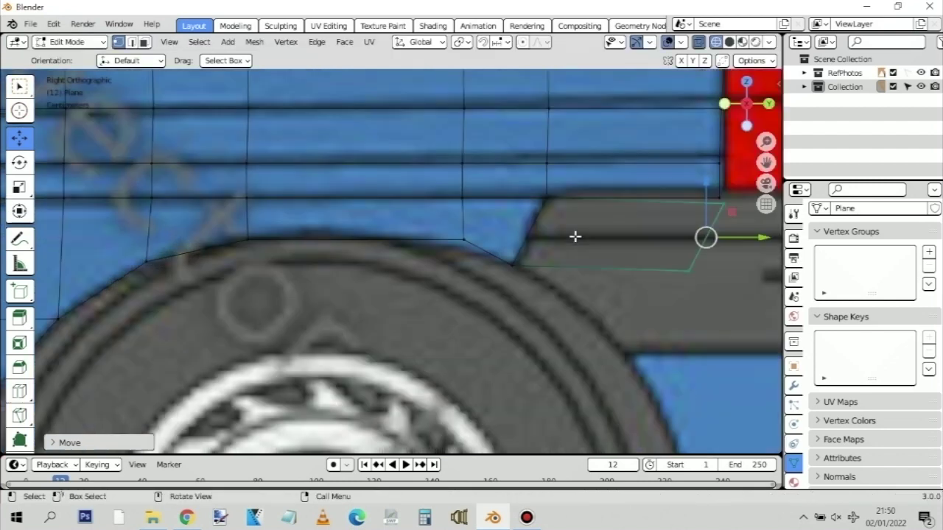
{"action": "middle_click_drag", "start_coordinate": [697, 248], "coordinate": [592, 238], "text": "shift"}
{"action": "left_click", "coordinate": [587, 235]}
{"action": "left_click_drag", "start_coordinate": [573, 236], "coordinate": [530, 223]}
{"action": "left_click_drag", "start_coordinate": [597, 226], "coordinate": [543, 212]}
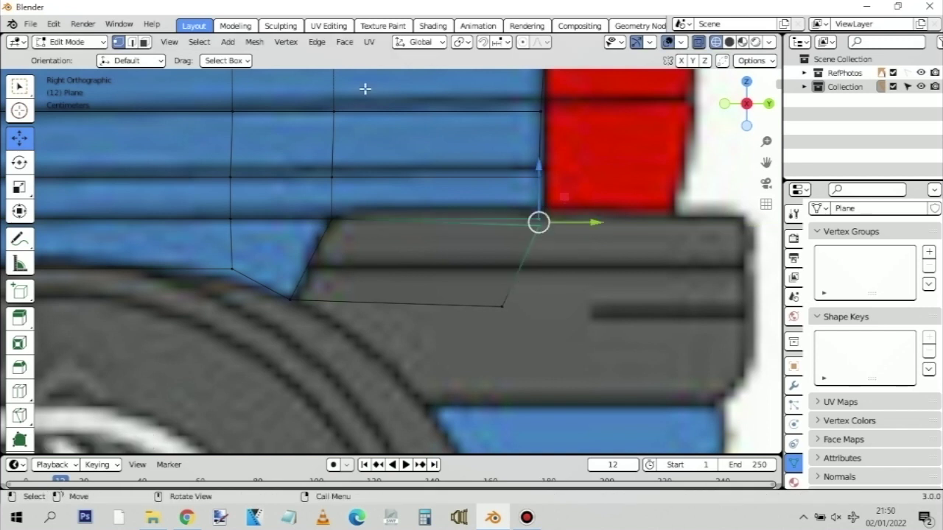
{"action": "left_click", "coordinate": [281, 42]}
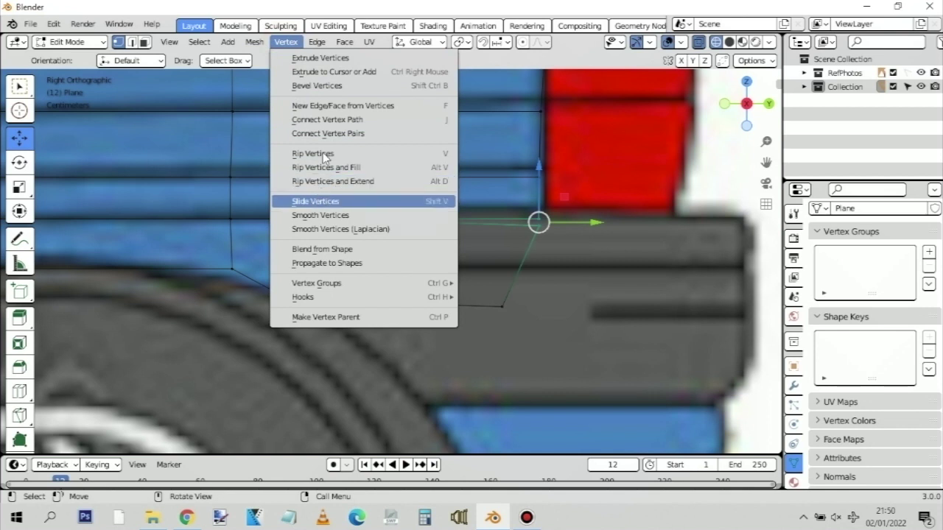
Join the corner vertices with New Edge/Face from Vertices after Connect Vertex Path fails
{"action": "left_click", "coordinate": [372, 121]}
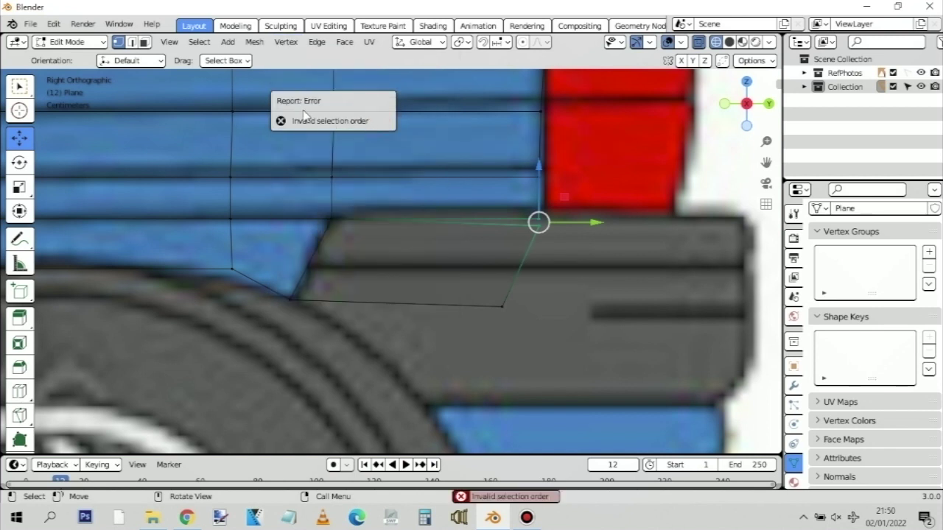
{"action": "left_click", "coordinate": [285, 42]}
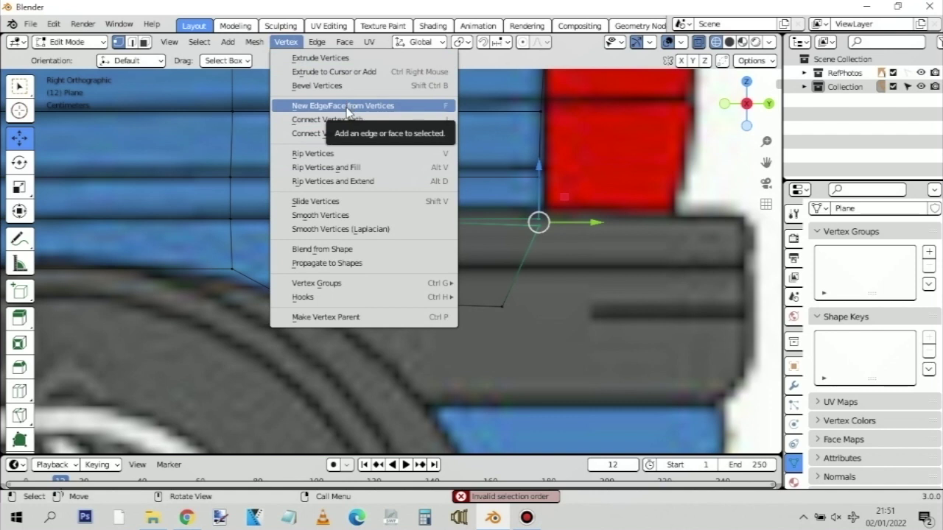
{"action": "left_click", "coordinate": [315, 43]}
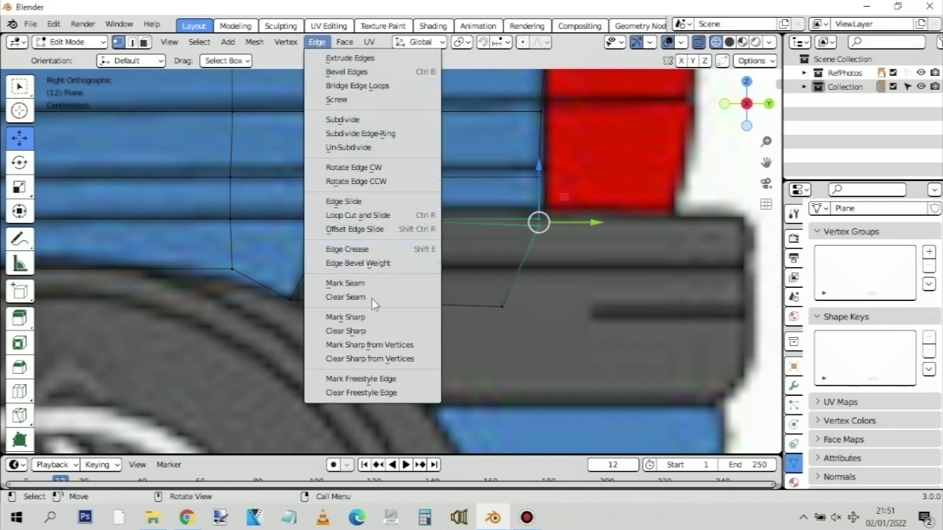
{"action": "left_click", "coordinate": [287, 43]}
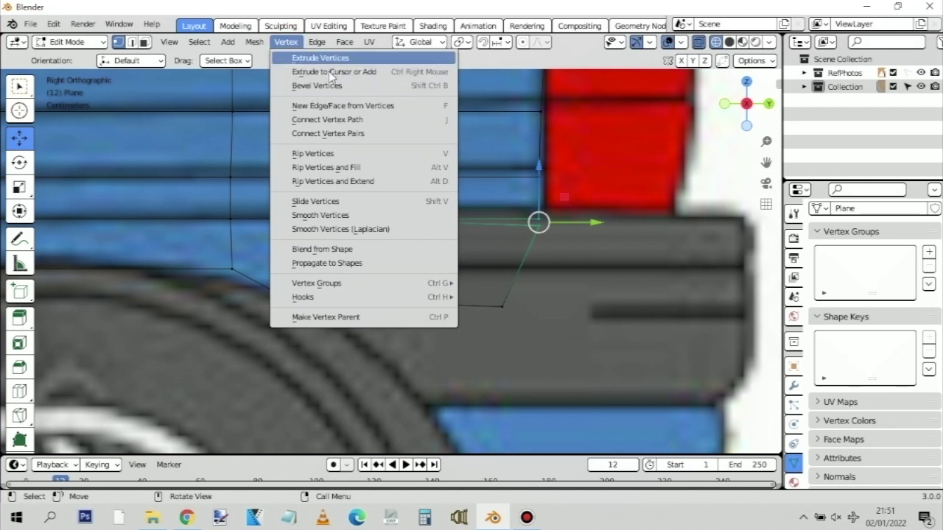
{"action": "left_click", "coordinate": [355, 109]}
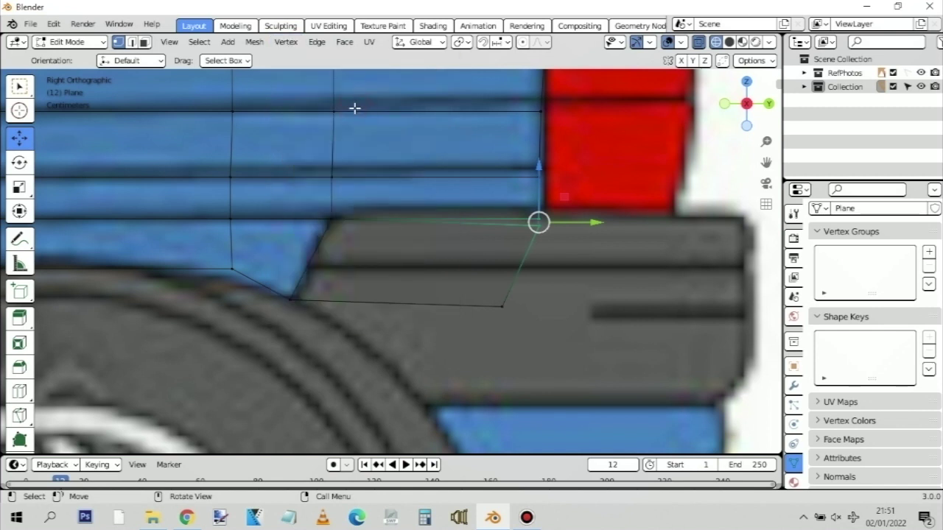
{"action": "key", "text": "ctrl"}
Merge the selected corner vertices with Mesh > Merge > At Center
{"action": "left_click", "coordinate": [227, 42]}
{"action": "mouse_move", "coordinate": [203, 44]}
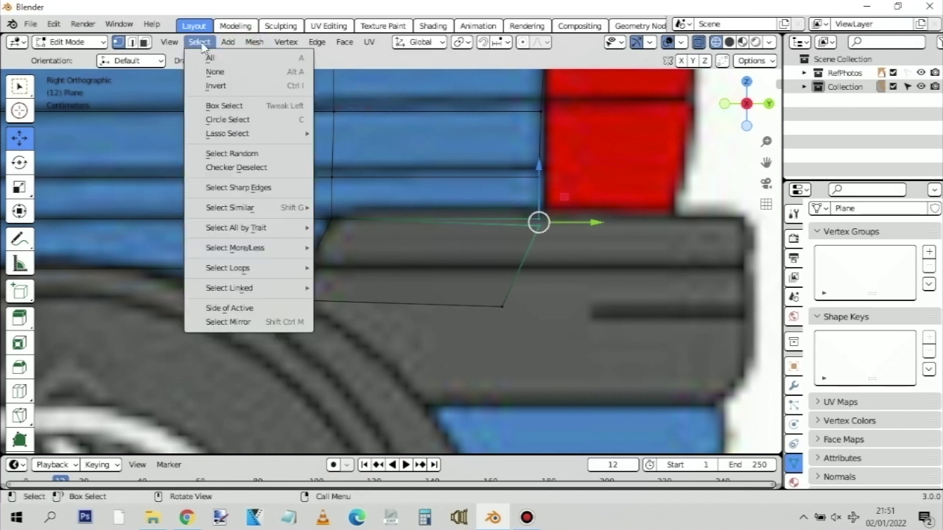
{"action": "mouse_move", "coordinate": [252, 47]}
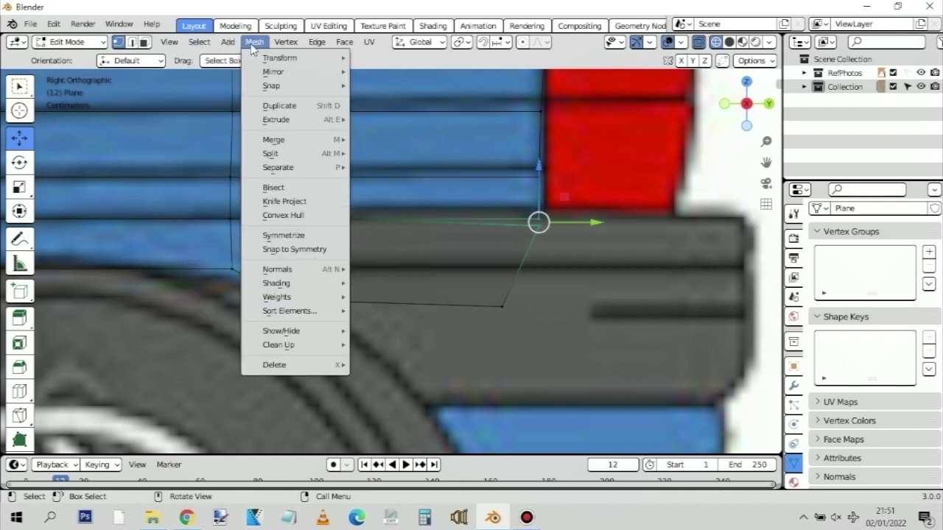
{"action": "mouse_move", "coordinate": [269, 62]}
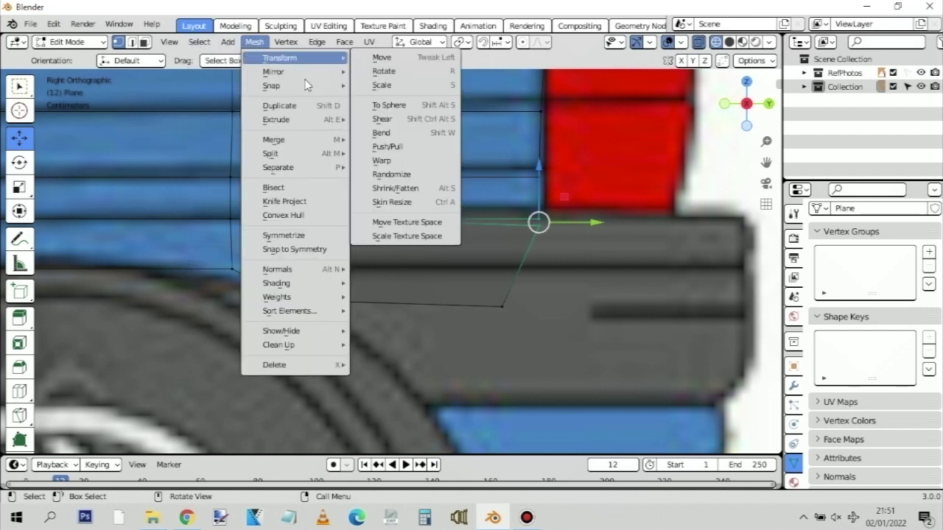
{"action": "mouse_move", "coordinate": [300, 124]}
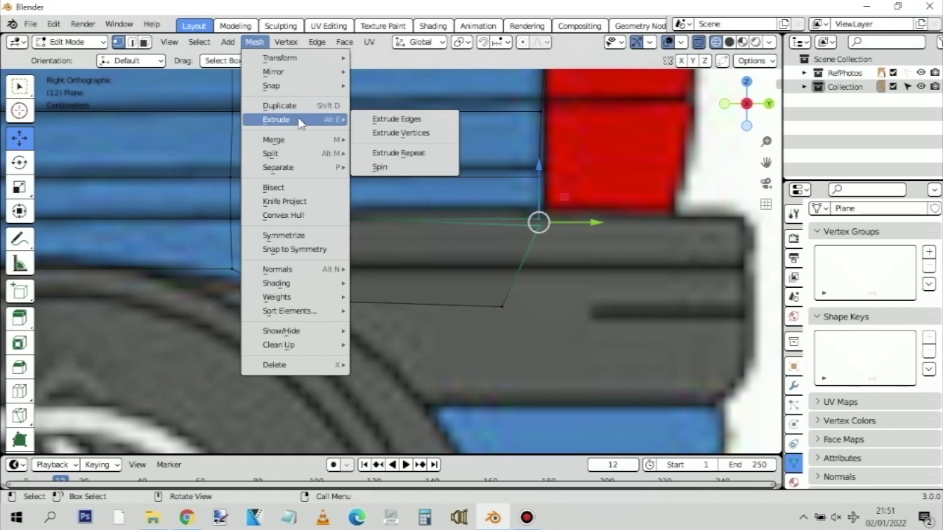
{"action": "mouse_move", "coordinate": [296, 145]}
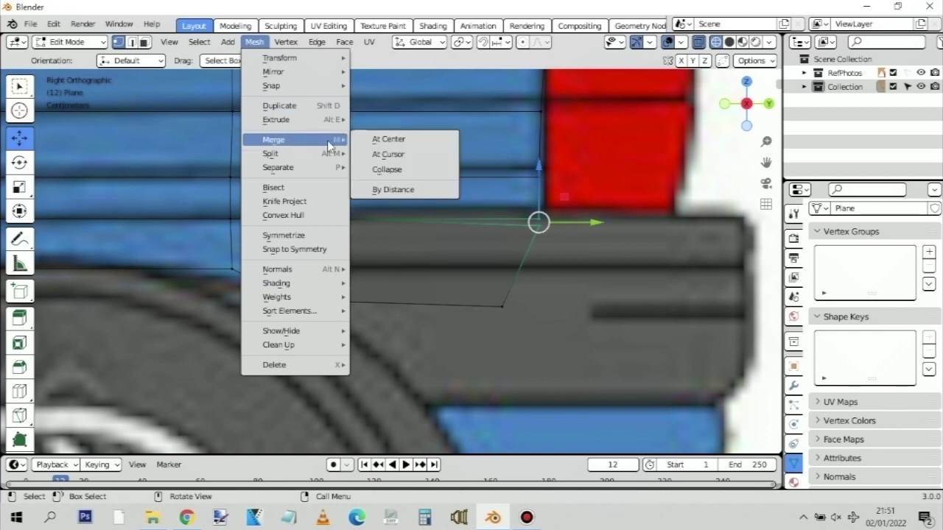
{"action": "left_click", "coordinate": [419, 140]}
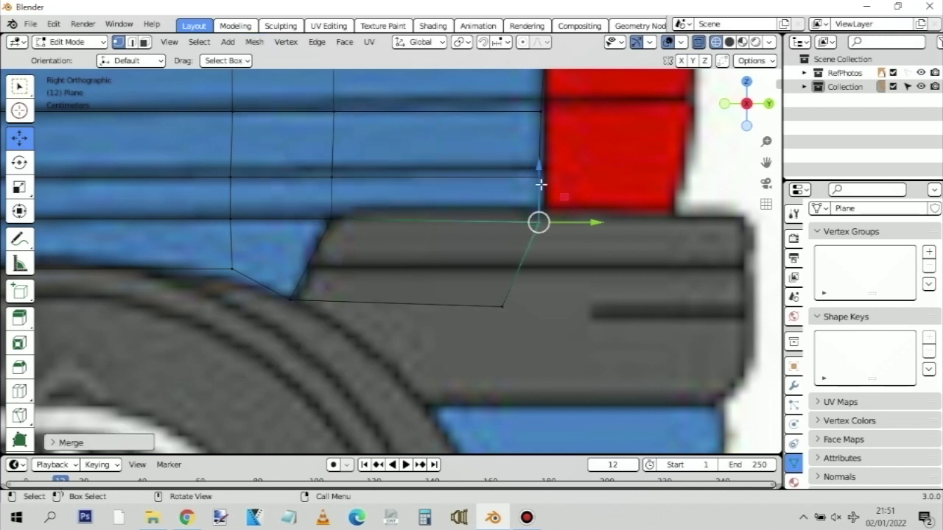
Raise the merged corner vertex slightly and slide the lower bumper vertex rearward
{"action": "left_click_drag", "start_coordinate": [538, 169], "coordinate": [538, 167]}
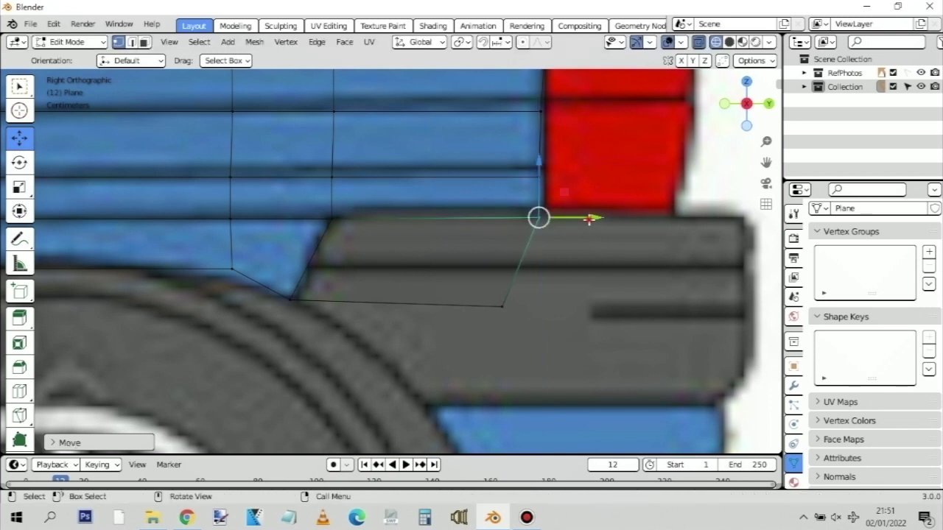
{"action": "left_click_drag", "start_coordinate": [595, 219], "coordinate": [575, 250]}
{"action": "left_click_drag", "start_coordinate": [486, 289], "coordinate": [579, 311]}
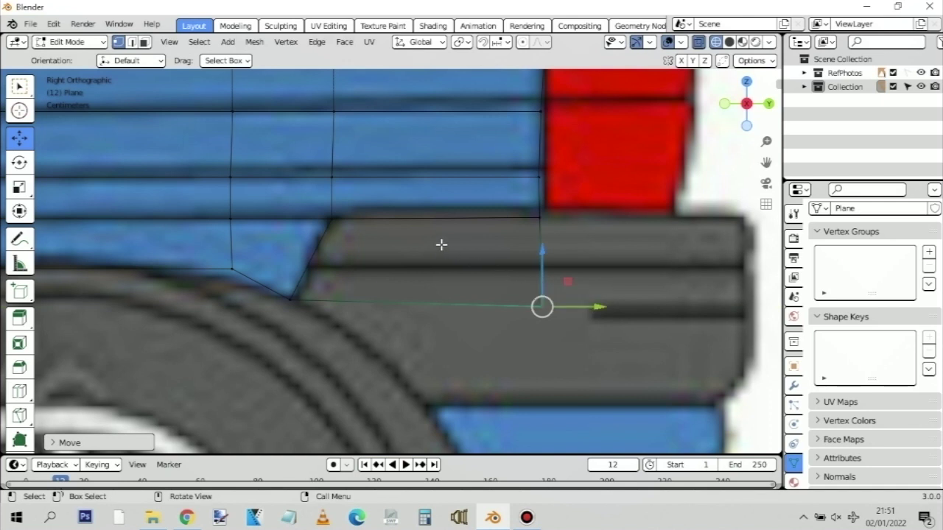
Add an edge loop across the bumper face and reposition a vertex on it
{"action": "key", "text": "ctrl+r"}
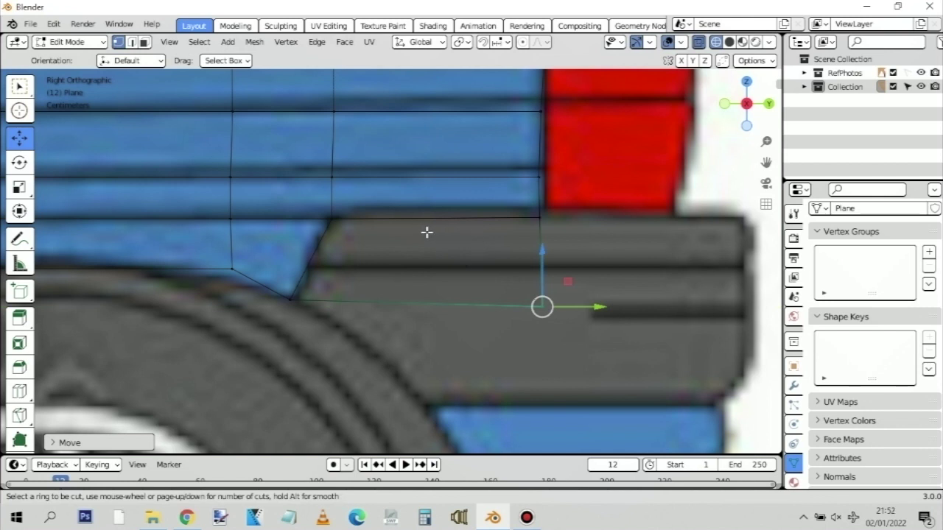
{"action": "left_click", "coordinate": [468, 208]}
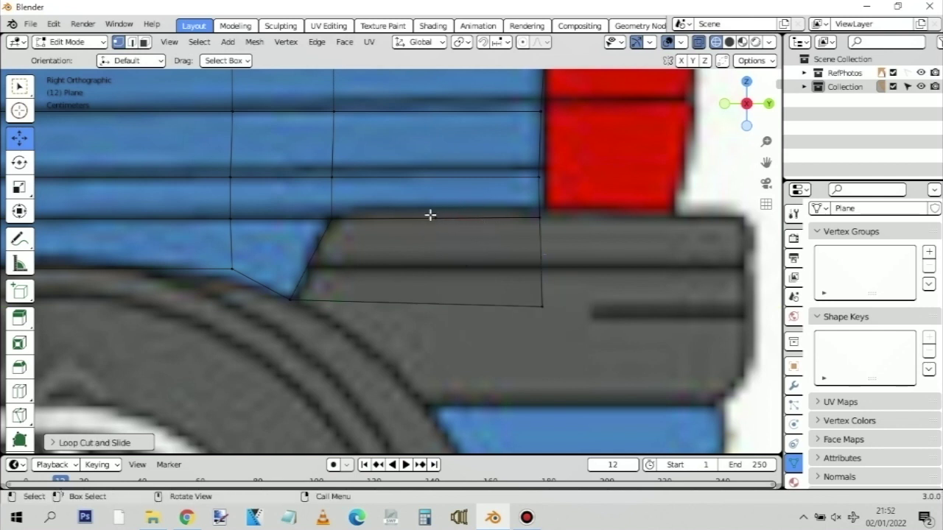
{"action": "left_click_drag", "start_coordinate": [415, 203], "coordinate": [456, 248]}
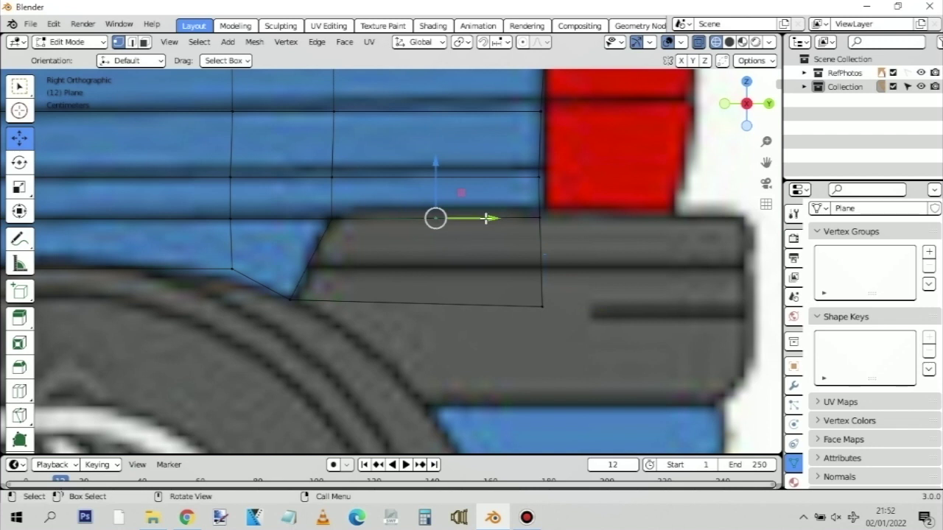
{"action": "left_click_drag", "start_coordinate": [486, 218], "coordinate": [468, 232]}
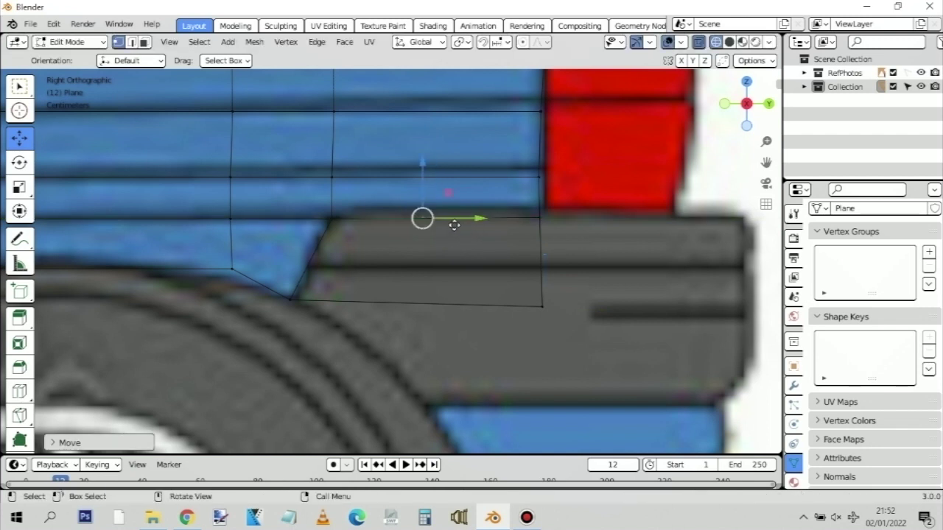
{"action": "key", "text": "g"}
{"action": "left_click", "coordinate": [461, 276]}
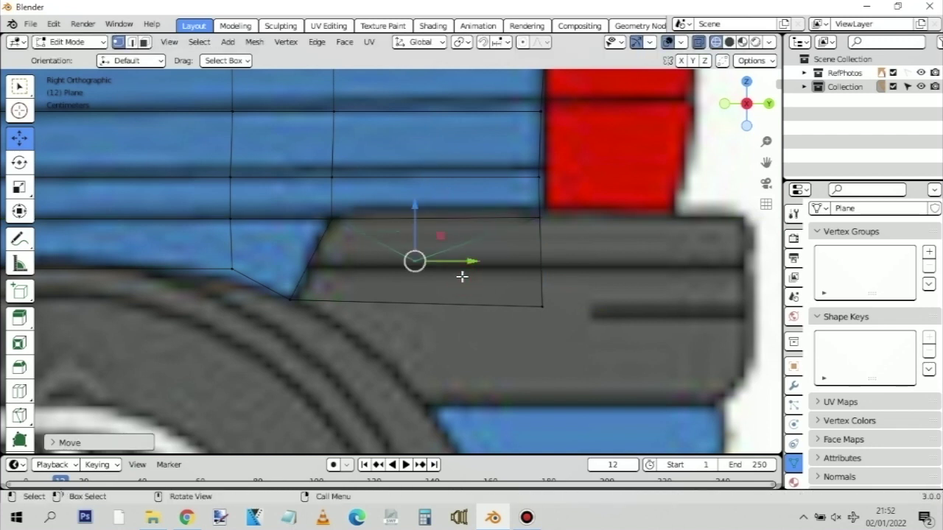
Undo the last vertex move, clear the selection, and cancel a started loop cut
{"action": "key", "text": "ctrl+z"}
{"action": "left_click", "coordinate": [441, 234]}
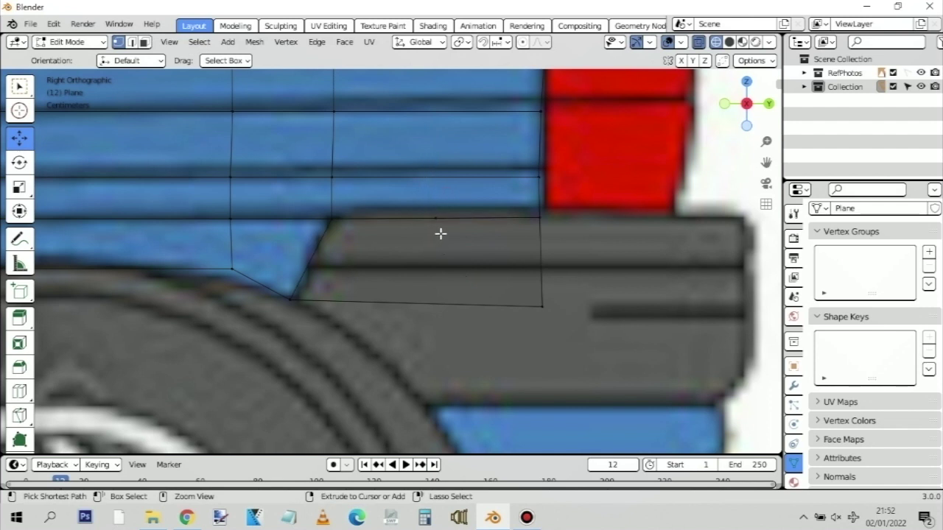
{"action": "left_click", "coordinate": [457, 234]}
{"action": "left_click", "coordinate": [431, 215]}
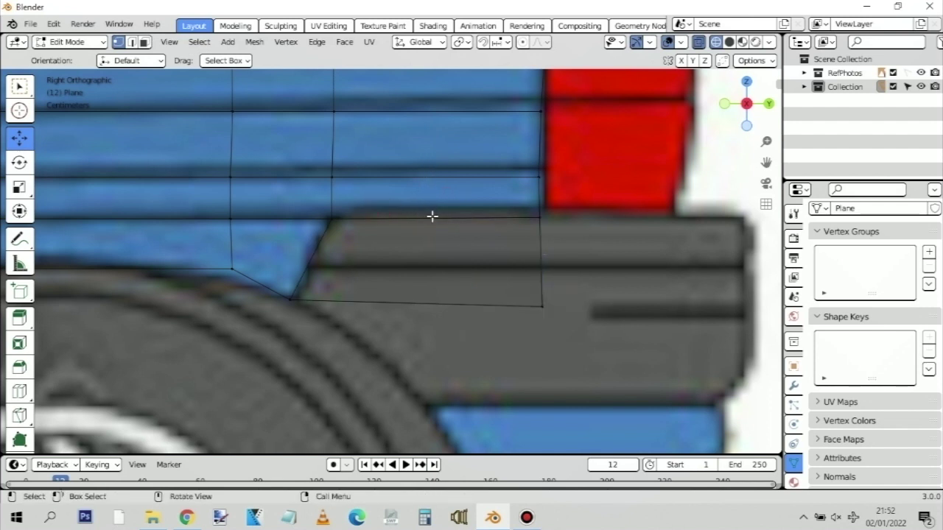
{"action": "key", "text": "ctrl+r"}
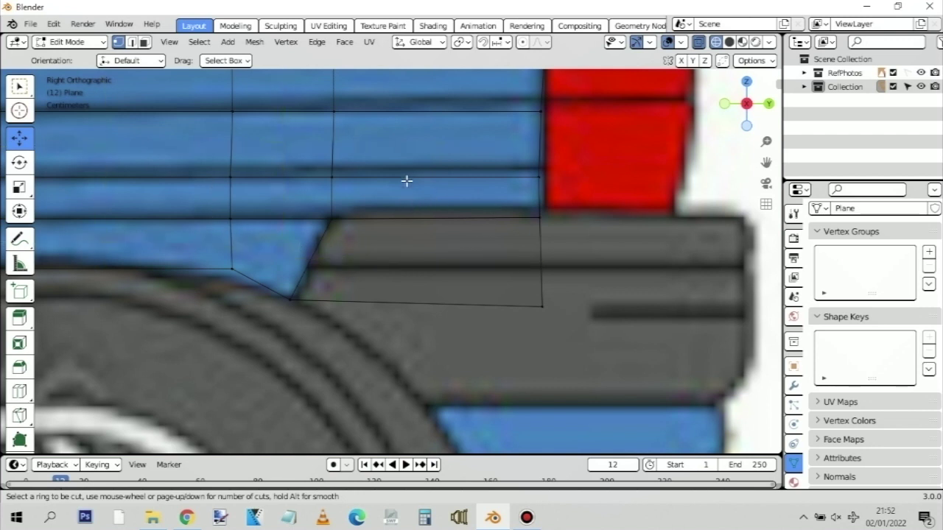
{"action": "key", "text": "Escape"}
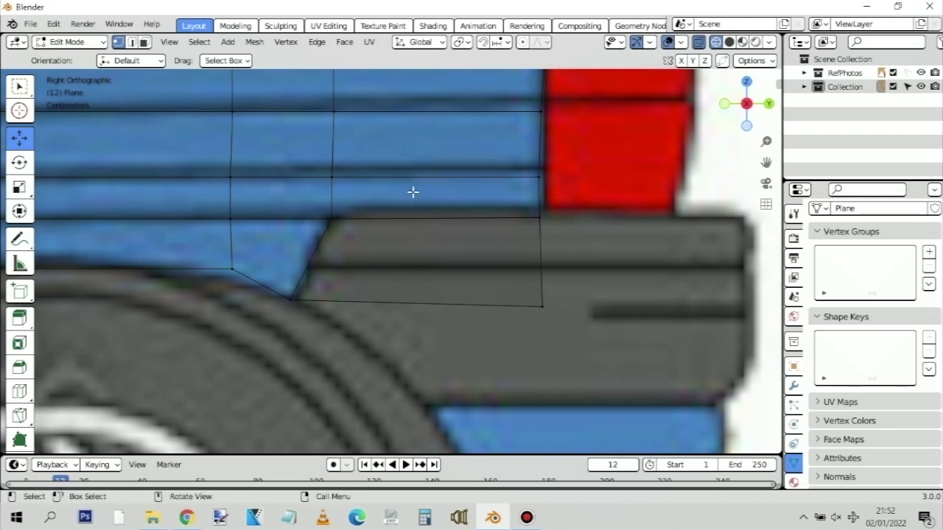
{"action": "scroll", "coordinate": [420, 200], "scroll_direction": "down", "scroll_amount": 2}
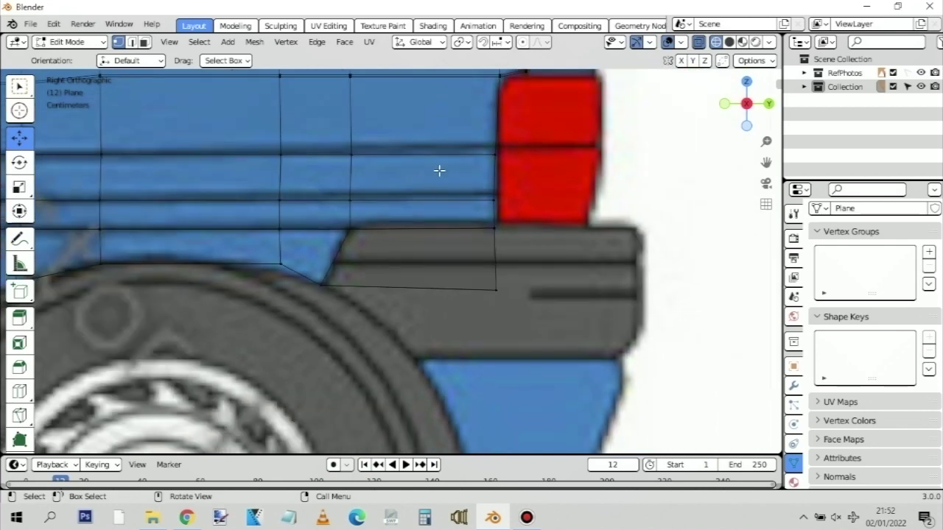
{"action": "scroll", "coordinate": [442, 260], "scroll_direction": "up", "scroll_amount": 2, "text": "shift"}
{"action": "scroll", "coordinate": [442, 260], "scroll_direction": "down", "scroll_amount": 3}
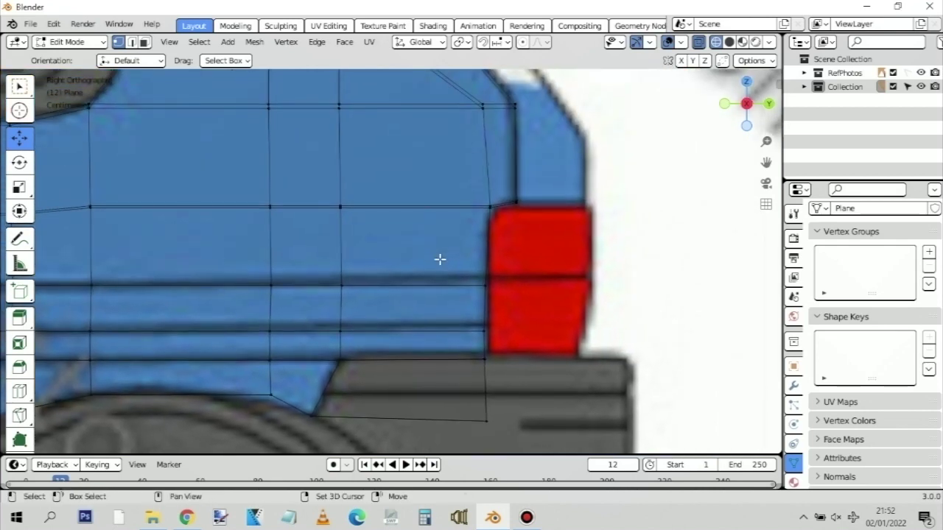
{"action": "scroll", "coordinate": [428, 258], "scroll_direction": "up", "scroll_amount": 3}
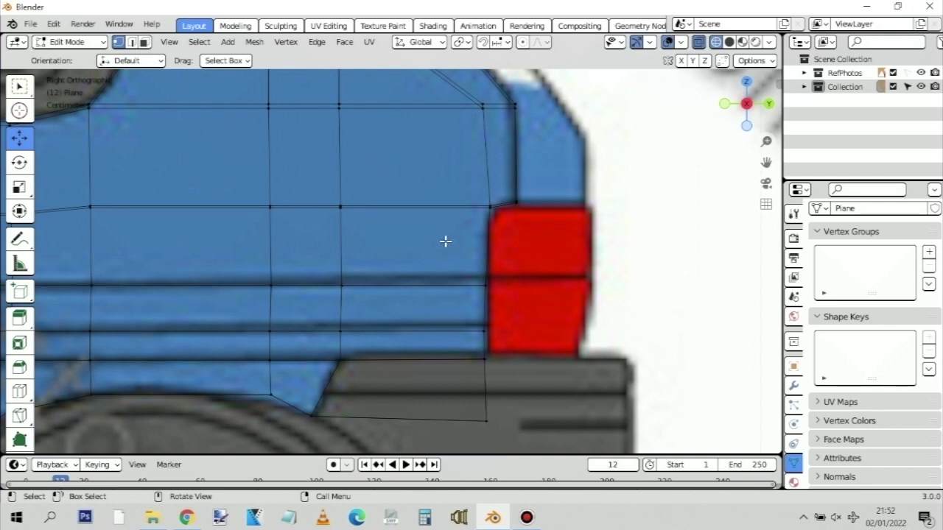
{"action": "scroll", "coordinate": [443, 236], "scroll_direction": "down", "scroll_amount": 1}
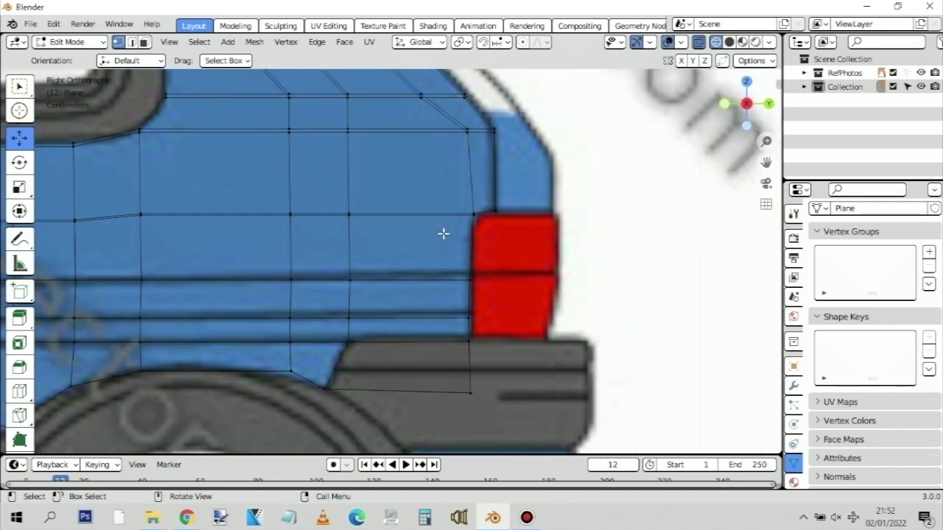
{"action": "key", "text": "ctrl+r"}
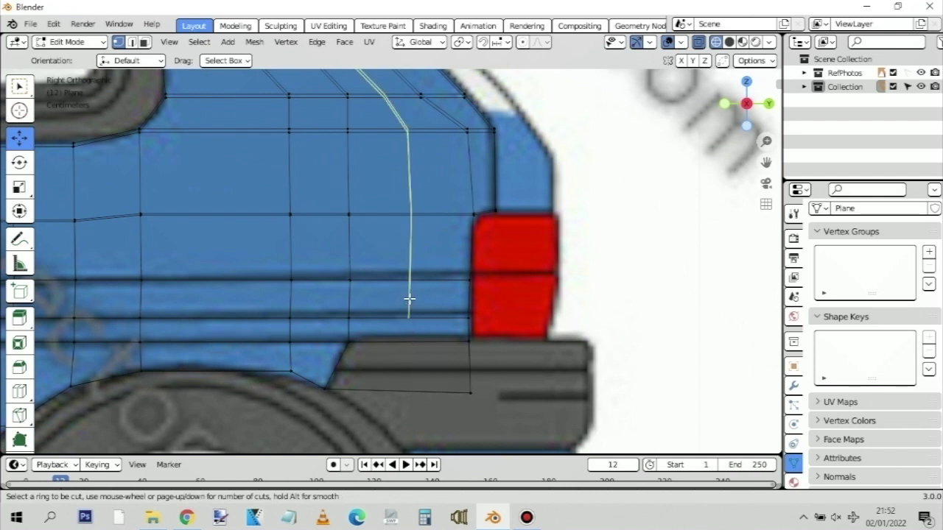
{"action": "key", "text": "Escape"}
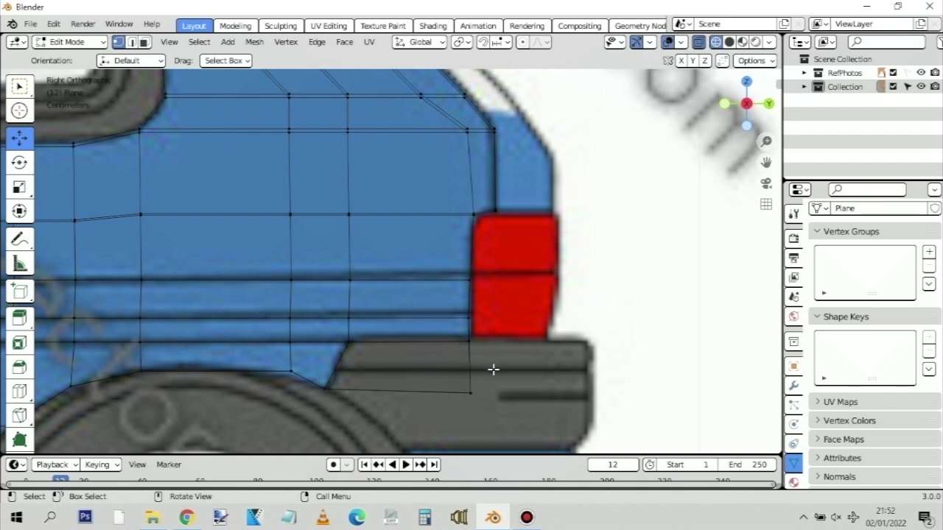
Extrude the bumper panel's bottom edge straight down and adjust it along Y
{"action": "left_click_drag", "start_coordinate": [482, 406], "coordinate": [311, 375]}
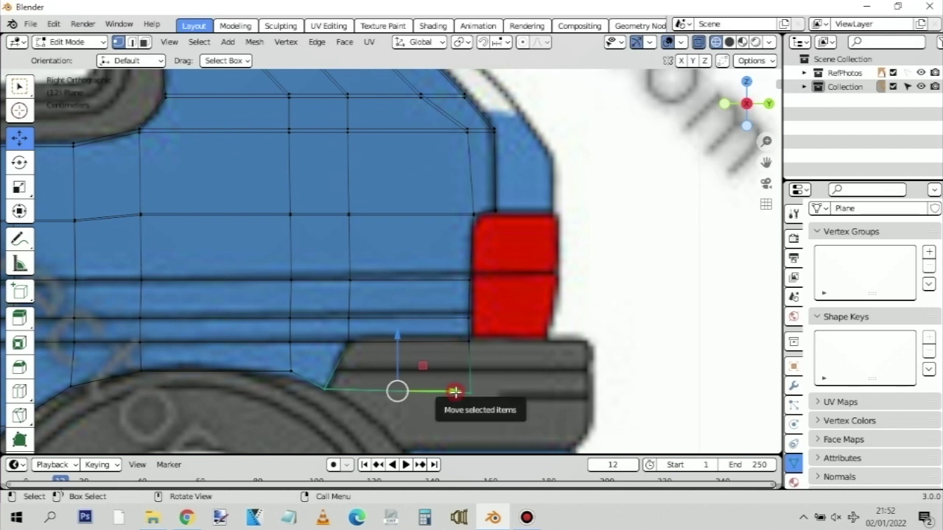
{"action": "left_click_drag", "start_coordinate": [457, 392], "coordinate": [465, 393]}
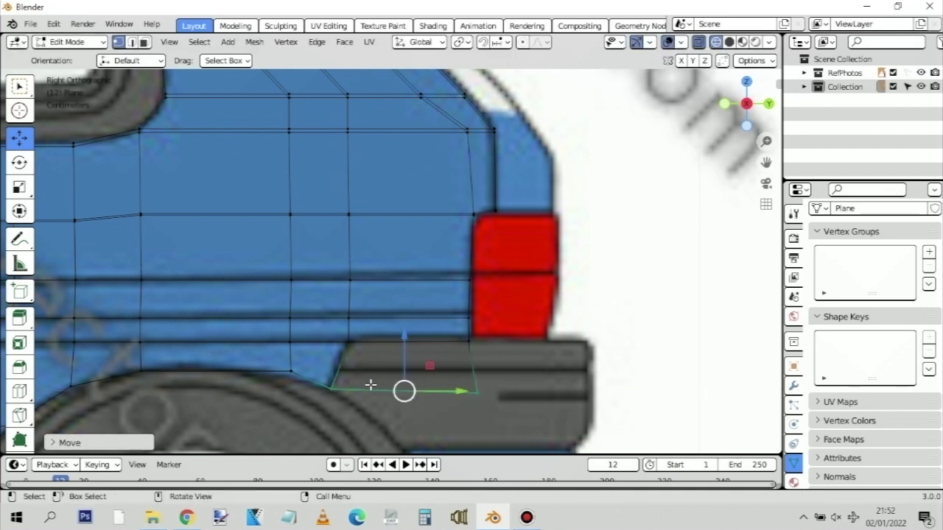
{"action": "left_click", "coordinate": [332, 387]}
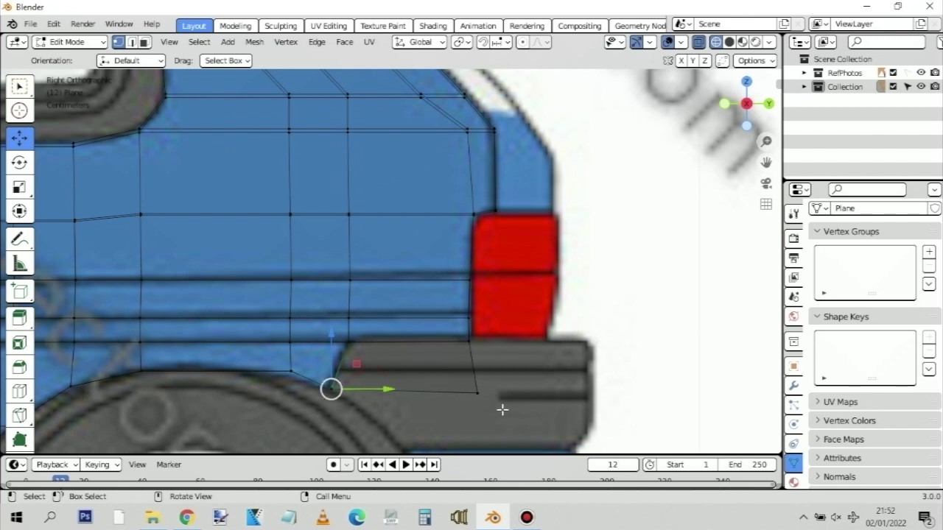
{"action": "left_click_drag", "start_coordinate": [502, 409], "coordinate": [327, 376]}
{"action": "key", "text": "g"}
{"action": "key", "text": "z"}
{"action": "key", "text": "z"}
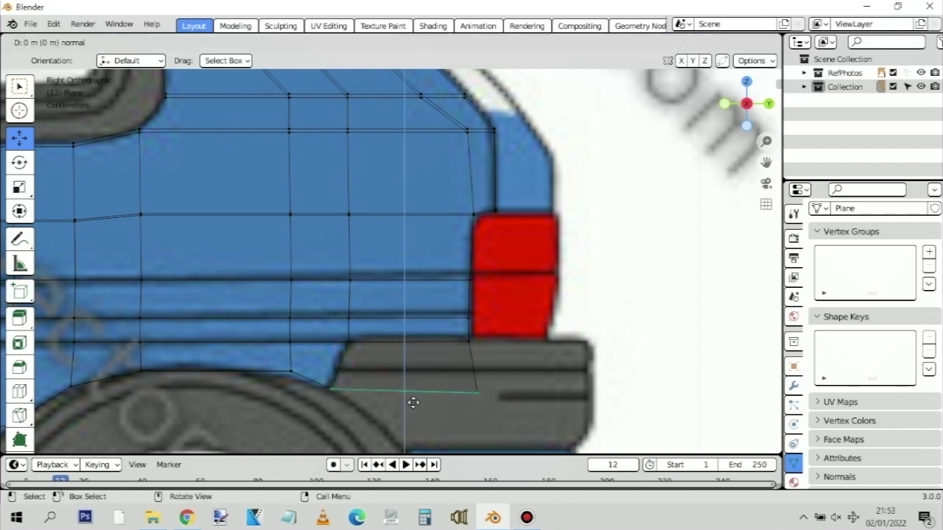
{"action": "left_click", "coordinate": [441, 425]}
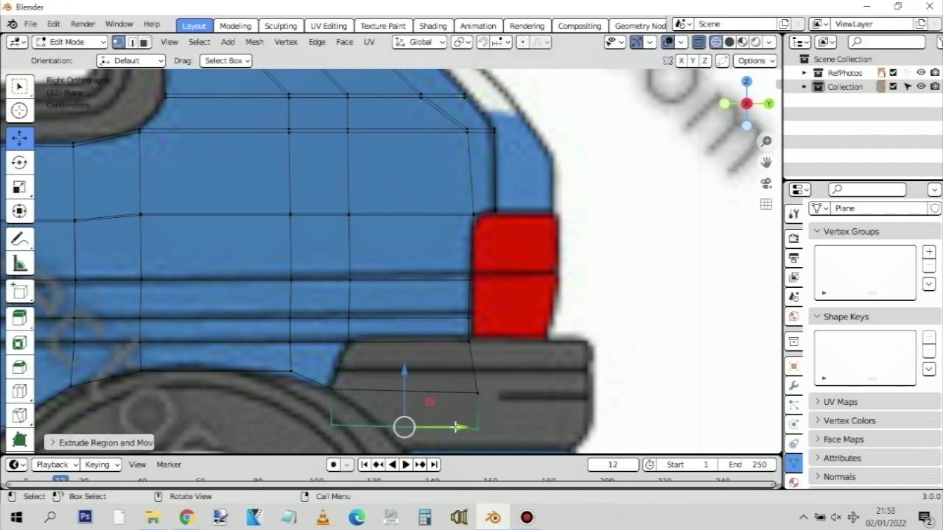
{"action": "left_click_drag", "start_coordinate": [456, 428], "coordinate": [507, 425]}
{"action": "key", "text": "g"}
{"action": "key", "text": "z"}
{"action": "key", "text": "z"}
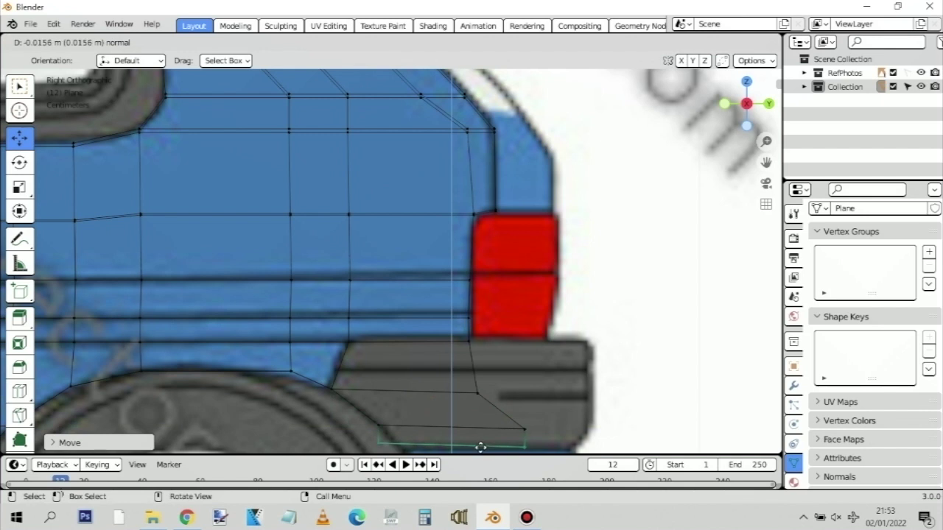
{"action": "left_click", "coordinate": [481, 448]}
Extrude the lower edge again, shift it toward the bumper's rear, then undo
{"action": "key", "text": "e"}
{"action": "right_click", "coordinate": [448, 446]}
{"action": "left_click_drag", "start_coordinate": [505, 447], "coordinate": [568, 406]}
{"action": "middle_click_drag", "start_coordinate": [568, 406], "coordinate": [551, 316], "text": "shift"}
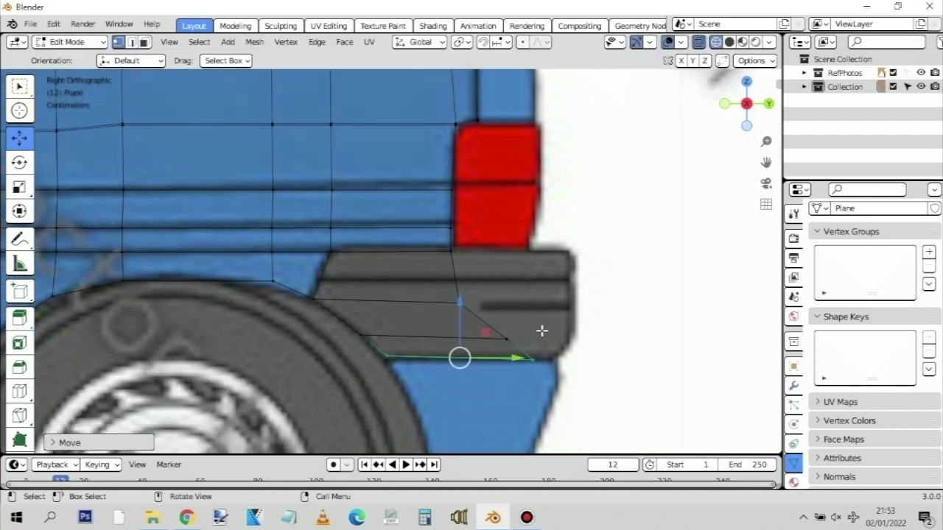
{"action": "key", "text": "ctrl+z"}
Select the vertices along the bumper's lower rear end and extrude them vertically
{"action": "left_click_drag", "start_coordinate": [441, 294], "coordinate": [524, 305]}
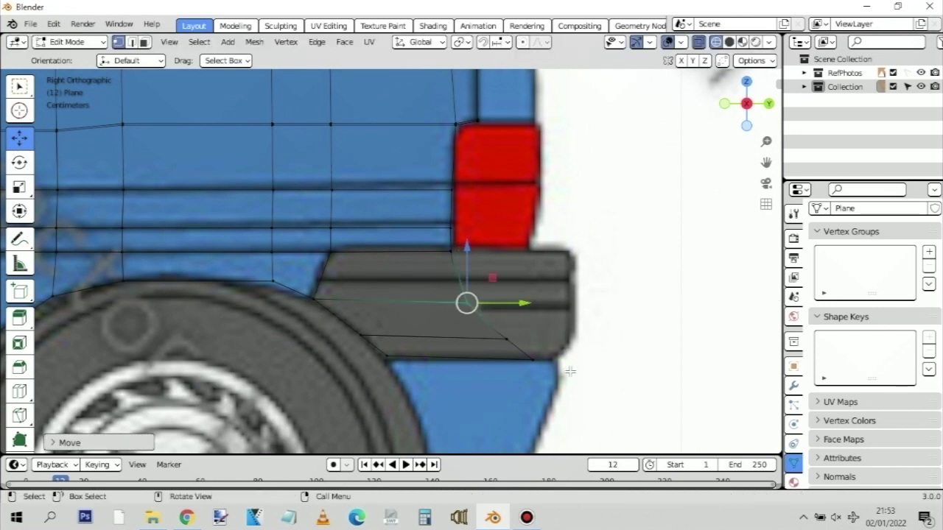
{"action": "left_click_drag", "start_coordinate": [564, 374], "coordinate": [445, 248]}
{"action": "key", "text": "g"}
{"action": "key", "text": "z"}
{"action": "key", "text": "z"}
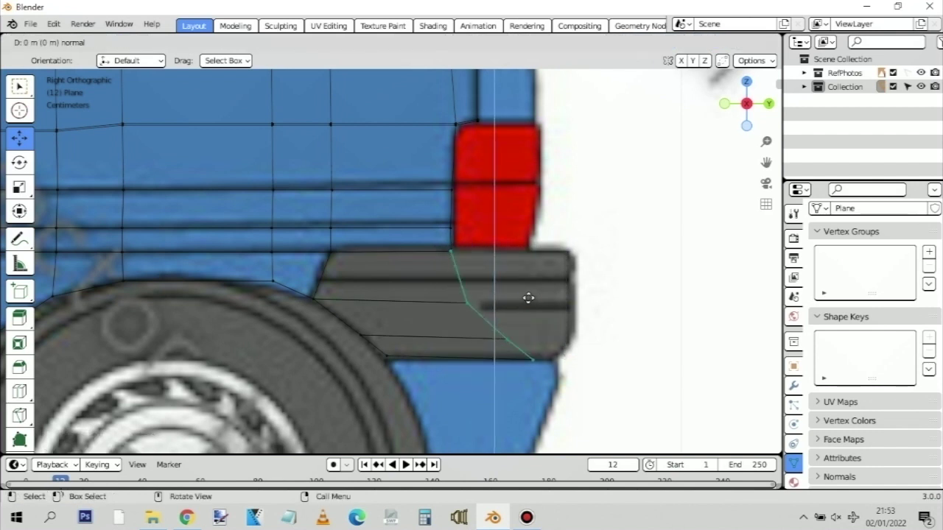
Push the newly extruded bumper edges rearward along Y and nudge the lone corner vertex back
{"action": "left_click", "coordinate": [528, 298]}
{"action": "mouse_move", "coordinate": [598, 322]}
{"action": "left_mouse_down"}
{"action": "mouse_move", "coordinate": [633, 319]}
{"action": "mouse_move", "coordinate": [610, 320]}
{"action": "left_mouse_up"}
{"action": "left_click", "coordinate": [597, 373]}
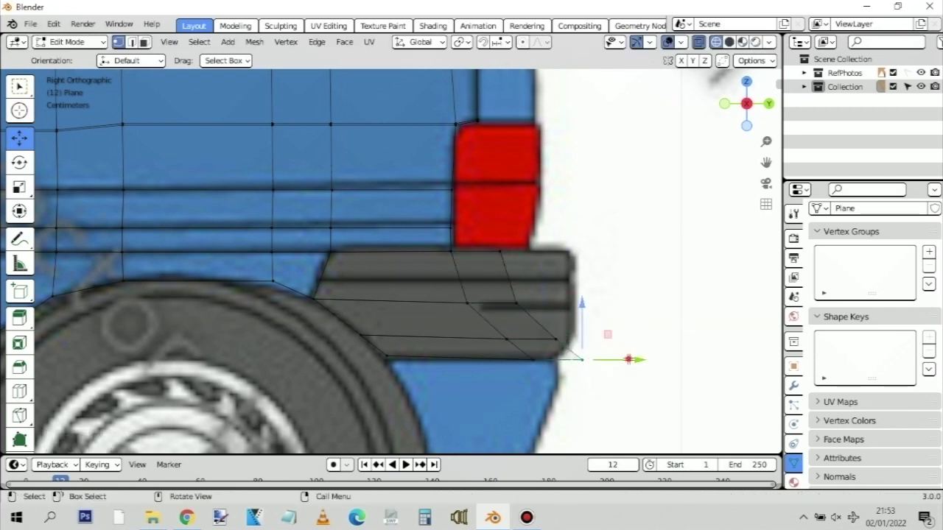
{"action": "left_click_drag", "start_coordinate": [628, 360], "coordinate": [598, 362]}
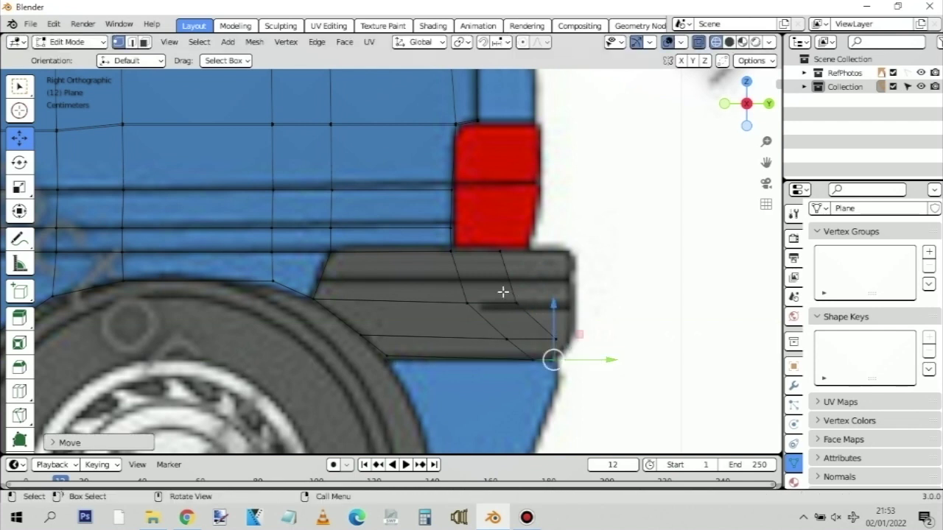
Slide the bumper's rear-end edge rearward along Y and nudge one rear vertex slightly forward
{"action": "left_click_drag", "start_coordinate": [506, 293], "coordinate": [507, 295]}
{"action": "left_click_drag", "start_coordinate": [484, 227], "coordinate": [527, 310]}
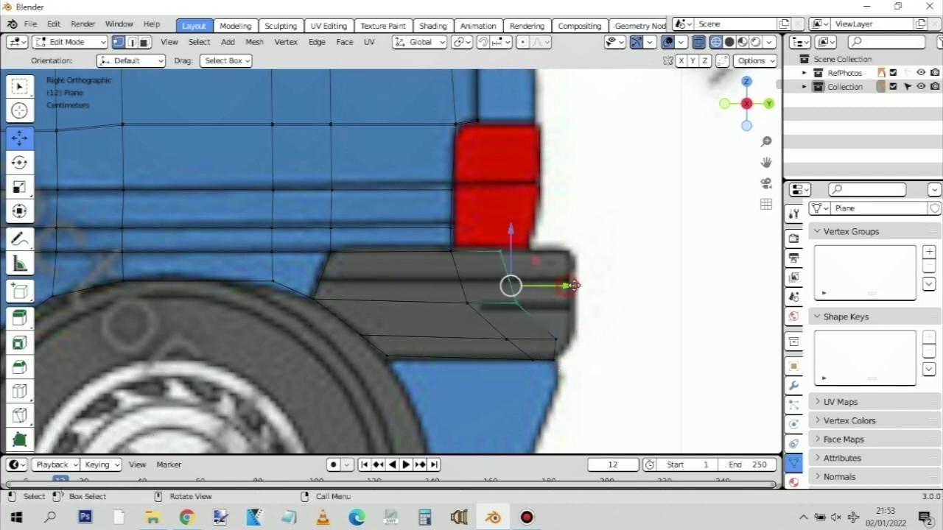
{"action": "left_click_drag", "start_coordinate": [574, 285], "coordinate": [598, 287]}
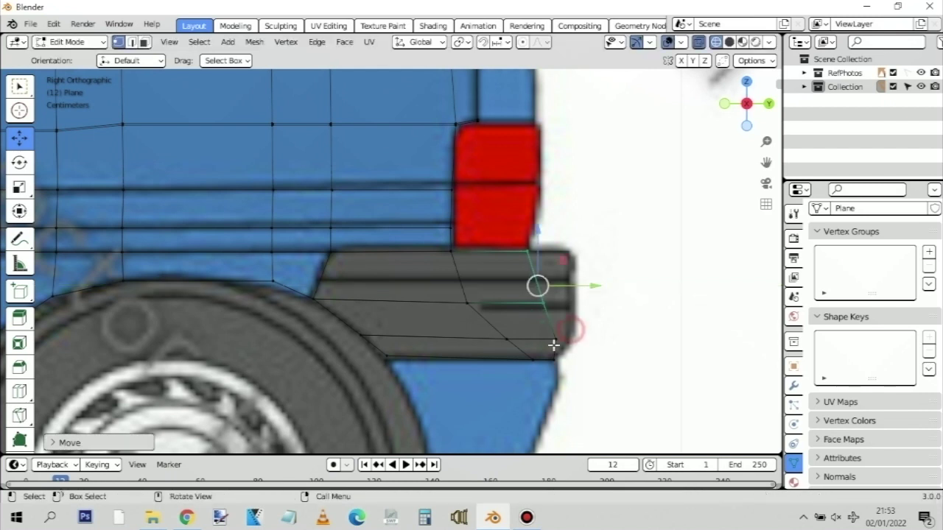
{"action": "left_click", "coordinate": [557, 339]}
{"action": "left_click_drag", "start_coordinate": [591, 336], "coordinate": [585, 337]}
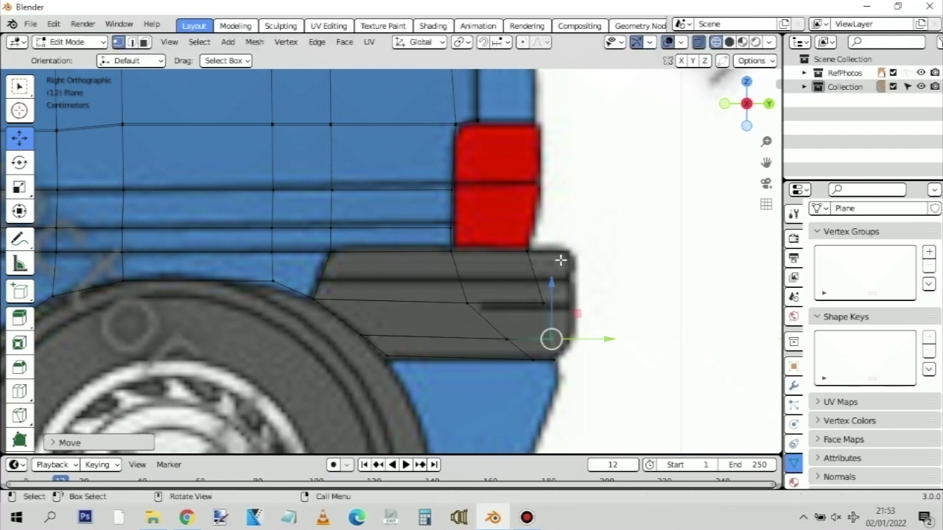
Select the vertices at the bumper's rear tip, including one lower vertex, and extrude them
{"action": "left_click_drag", "start_coordinate": [523, 239], "coordinate": [566, 345]}
{"action": "left_click", "coordinate": [554, 355], "text": "shift"}
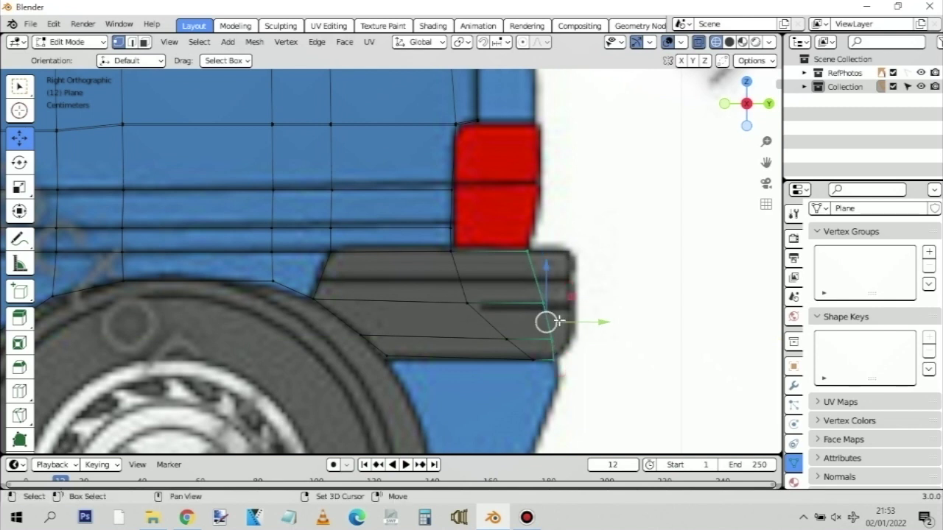
{"action": "key", "text": "e"}
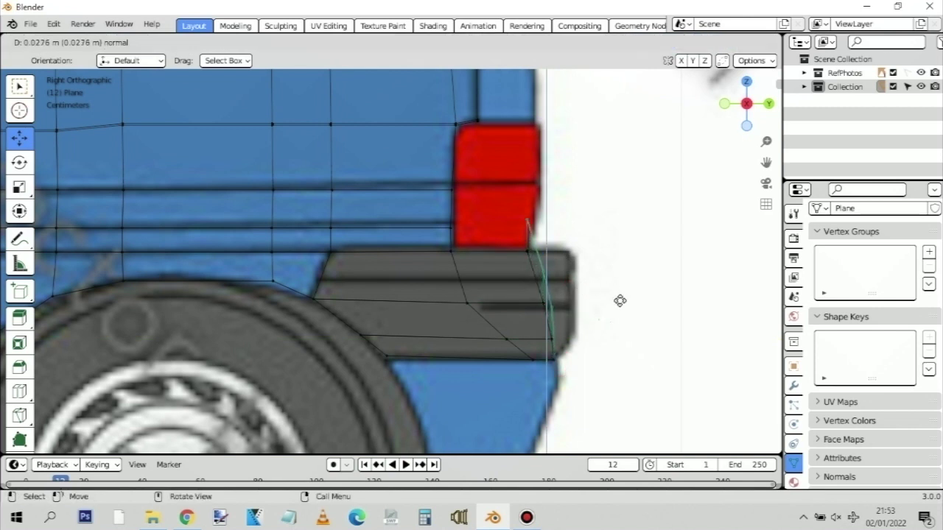
Vertex-slide the new vertices along the bumper outline, then reposition the selected edges
{"action": "key", "text": "g"}
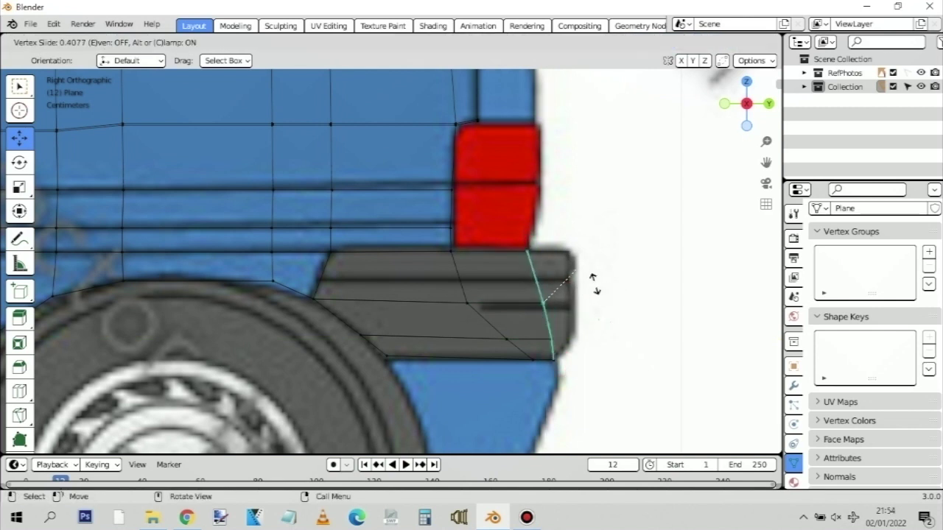
{"action": "left_click", "coordinate": [617, 316]}
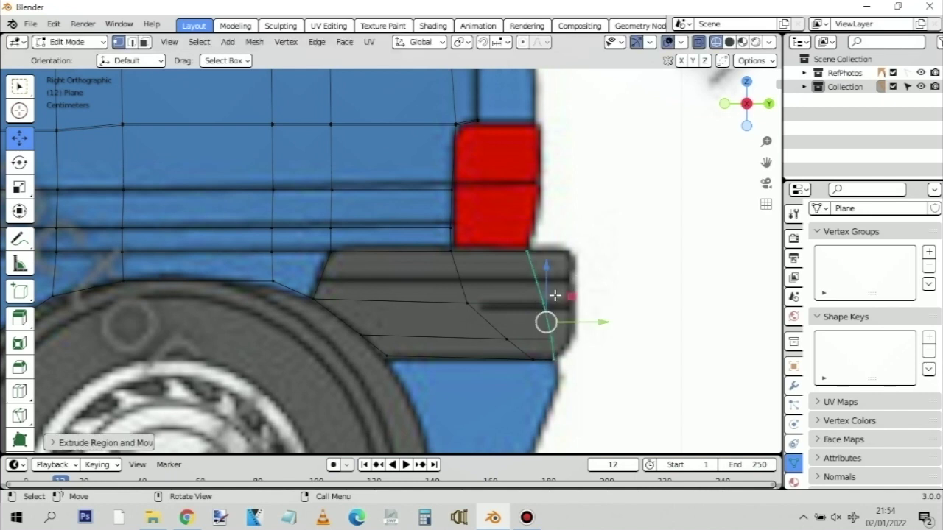
{"action": "key", "text": "g"}
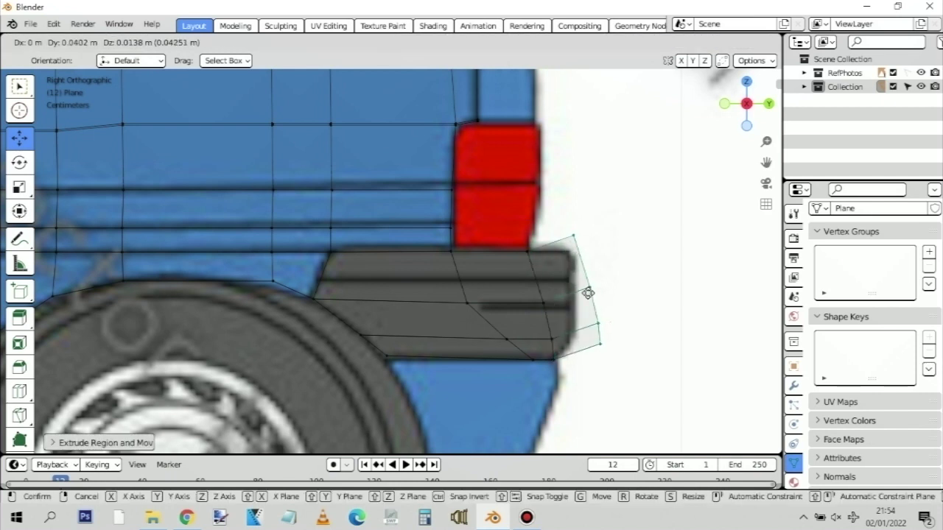
{"action": "left_click", "coordinate": [580, 294]}
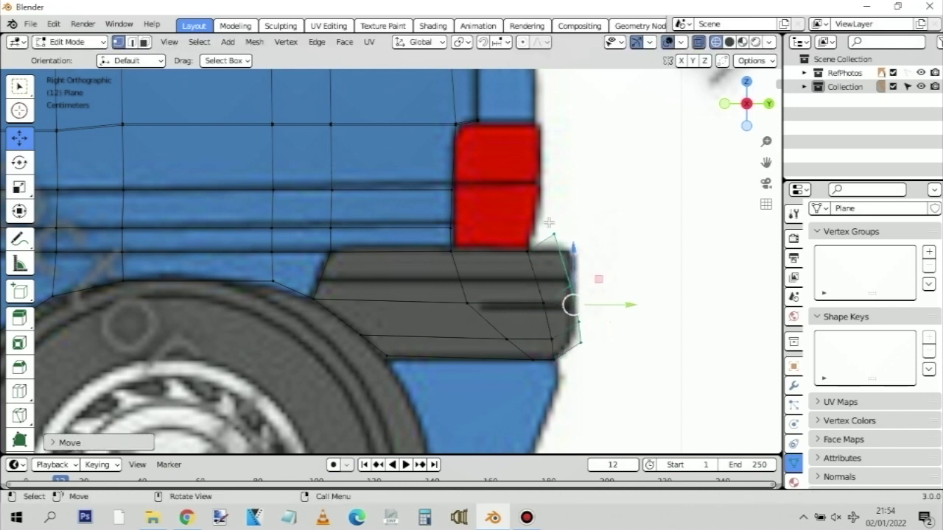
Move the upper corner vertex and the rear-edge vertex vertically onto the bumper outline
{"action": "left_click_drag", "start_coordinate": [549, 225], "coordinate": [635, 235]}
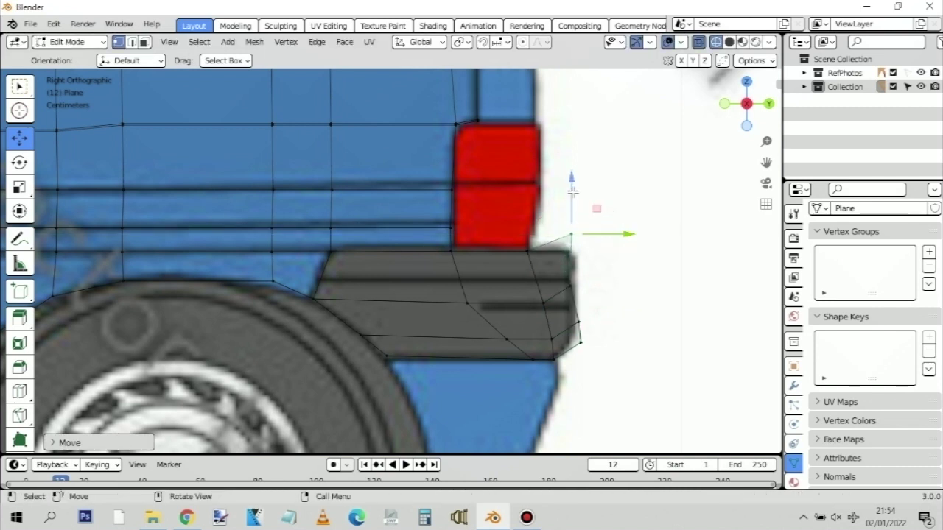
{"action": "left_click_drag", "start_coordinate": [572, 188], "coordinate": [567, 207]}
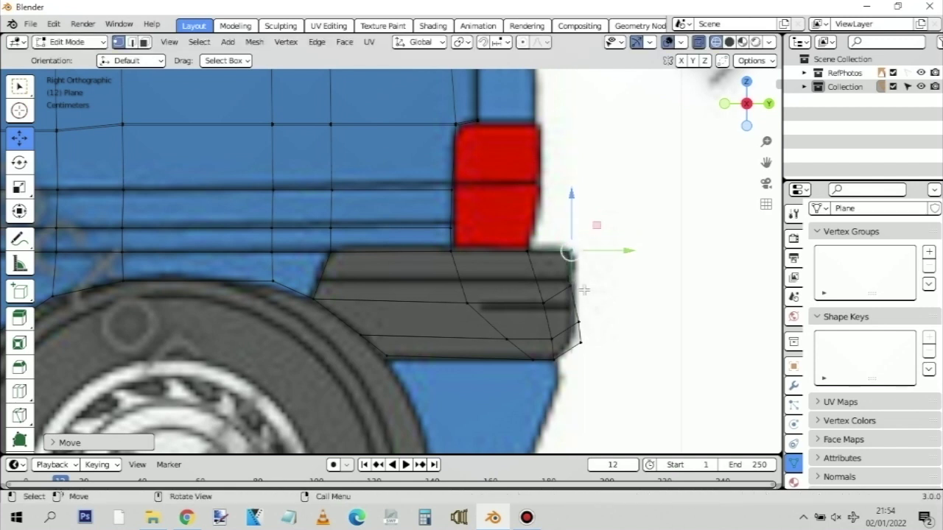
{"action": "left_click_drag", "start_coordinate": [593, 271], "coordinate": [567, 287]}
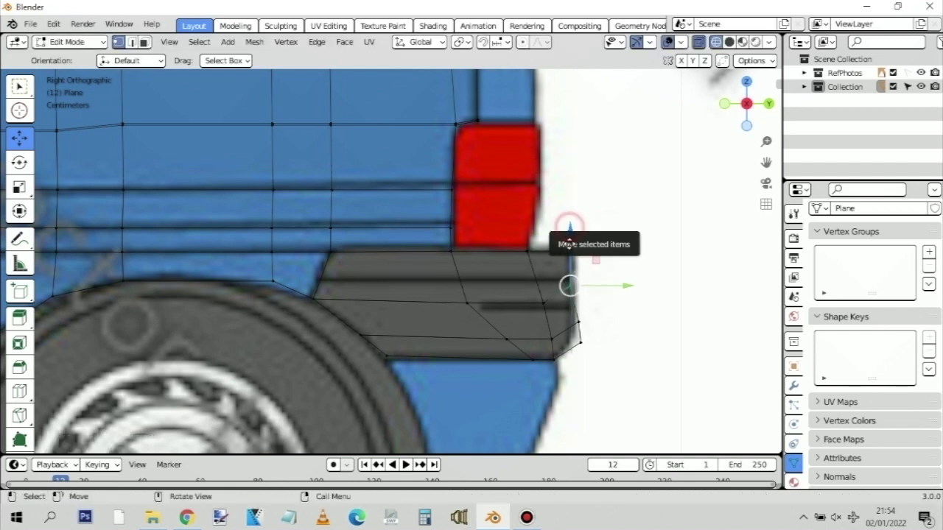
{"action": "left_click_drag", "start_coordinate": [568, 230], "coordinate": [569, 250]}
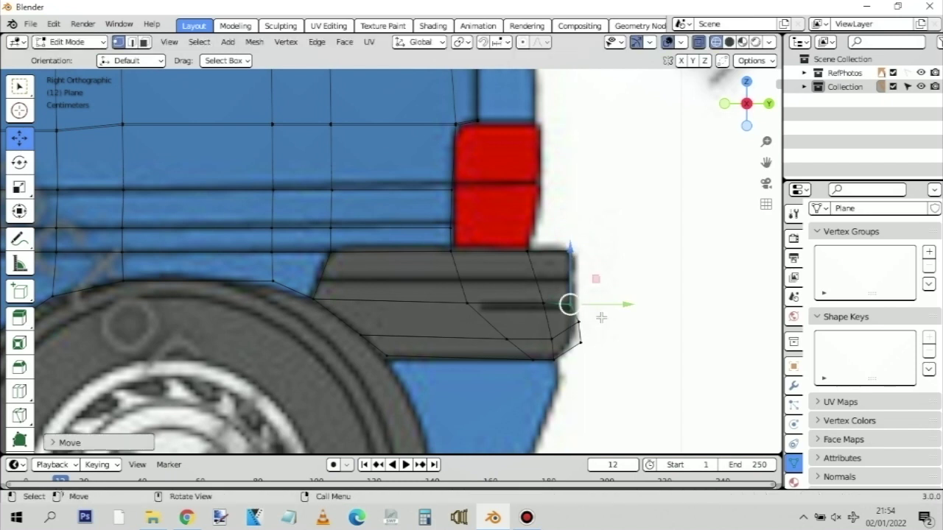
Shift the lower rear bumper vertex along the car's length to the outline, then deselect and zoom out
{"action": "left_click_drag", "start_coordinate": [601, 336], "coordinate": [591, 354]}
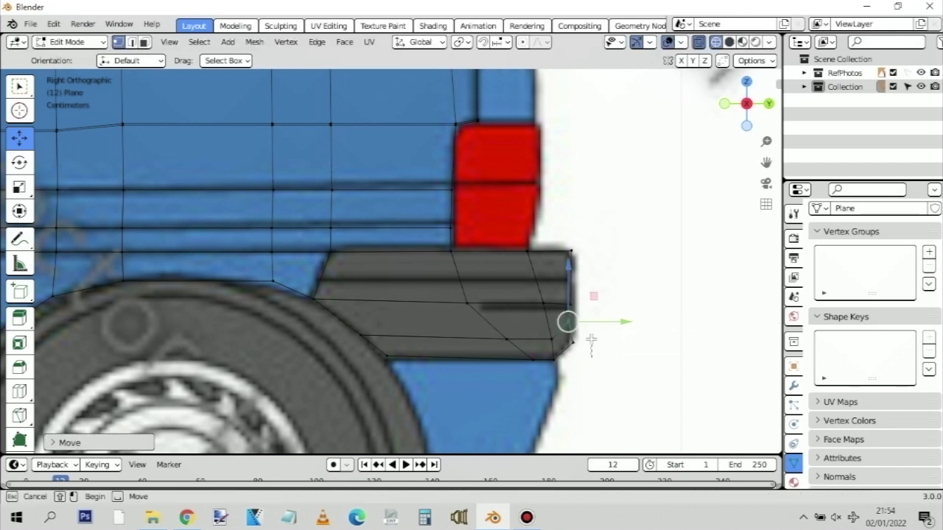
{"action": "left_click", "coordinate": [573, 341]}
{"action": "left_click_drag", "start_coordinate": [621, 341], "coordinate": [594, 306]}
{"action": "left_click", "coordinate": [623, 306]}
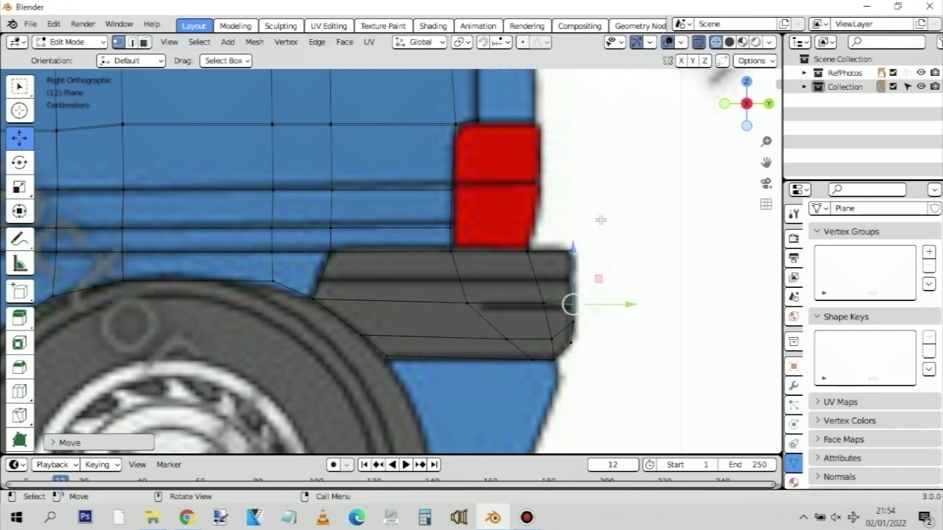
{"action": "left_click", "coordinate": [601, 218]}
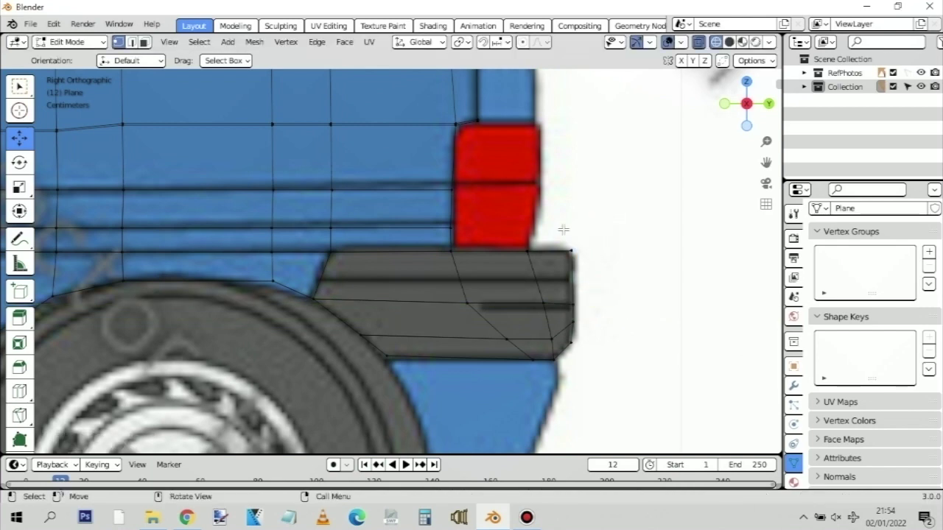
{"action": "scroll", "coordinate": [484, 280], "scroll_direction": "down", "scroll_amount": 3}
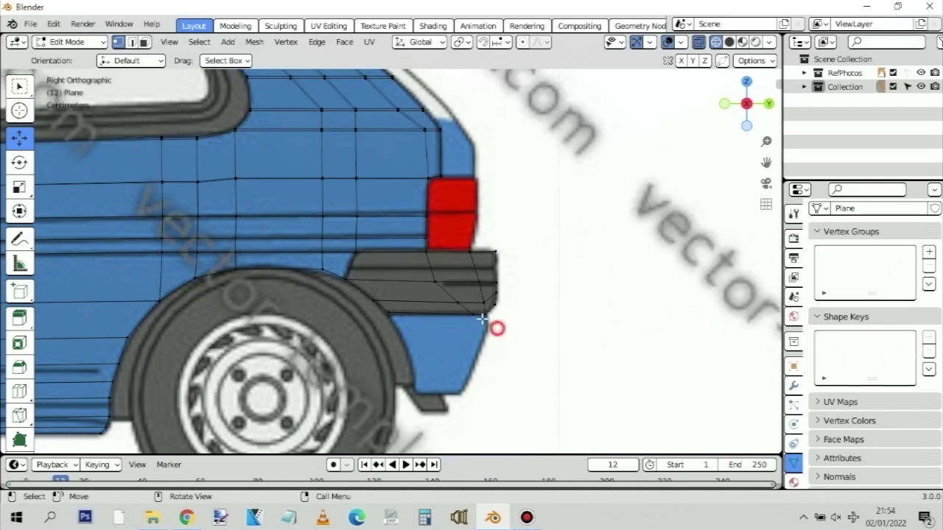
Extrude the bumper's bottom edge downward and align the new edge along Y to the body outline
{"action": "mouse_move", "coordinate": [488, 329]}
{"action": "left_mouse_down"}
{"action": "mouse_move", "coordinate": [369, 305]}
{"action": "mouse_move", "coordinate": [379, 327]}
{"action": "mouse_move", "coordinate": [498, 314]}
{"action": "left_mouse_up"}
{"action": "left_click", "coordinate": [369, 305]}
{"action": "key", "text": "e"}
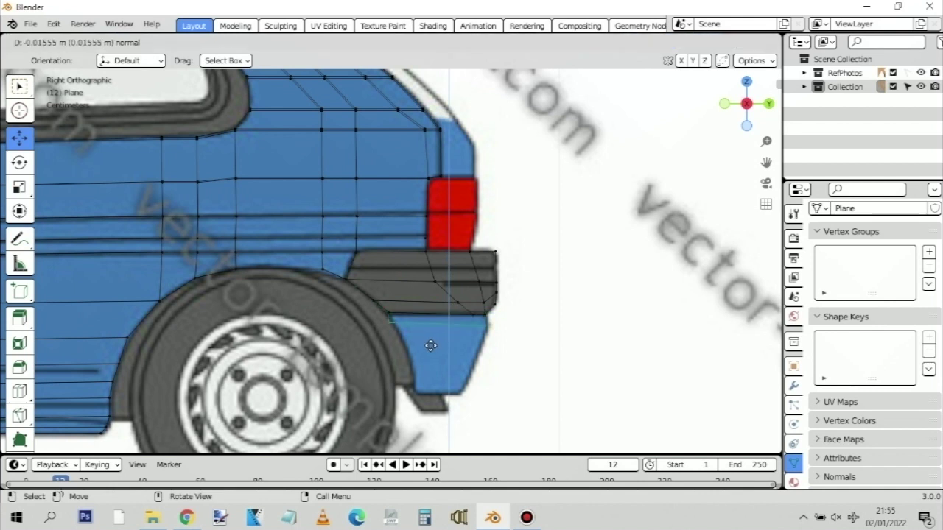
{"action": "left_click", "coordinate": [429, 355]}
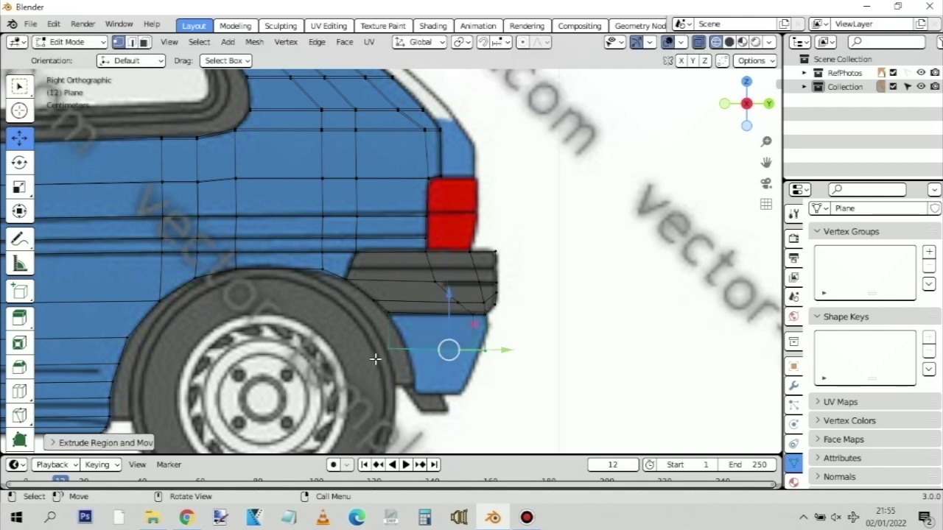
{"action": "key", "text": "g"}
{"action": "key", "text": "y"}
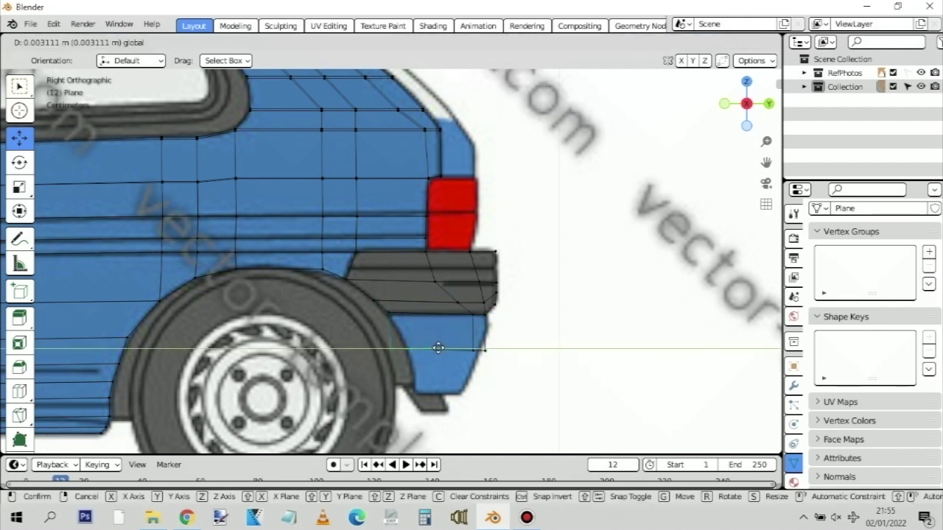
{"action": "left_click", "coordinate": [479, 357]}
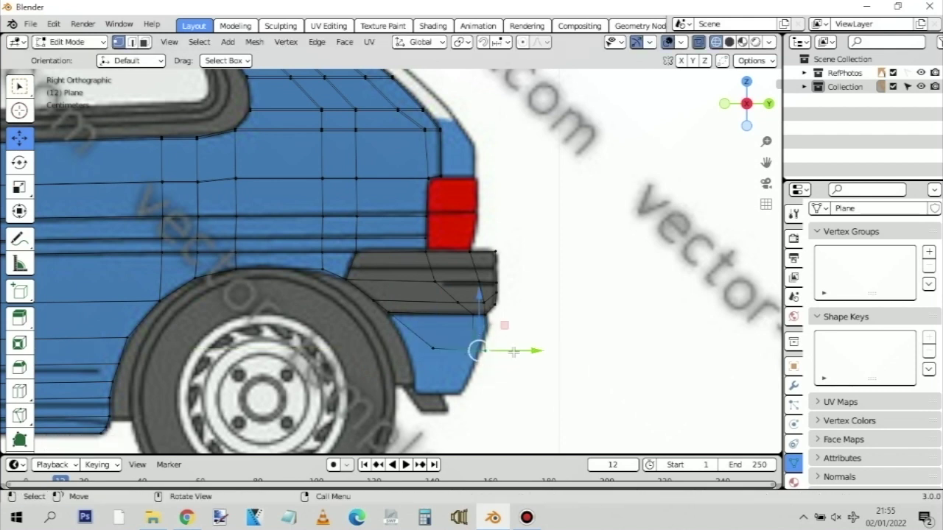
{"action": "left_click_drag", "start_coordinate": [516, 352], "coordinate": [514, 353]}
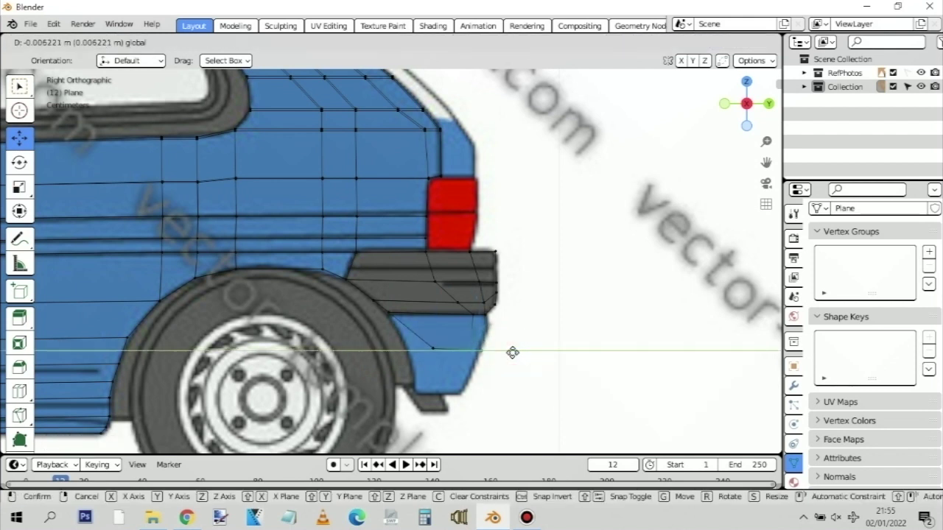
{"action": "left_click_drag", "start_coordinate": [448, 324], "coordinate": [446, 322]}
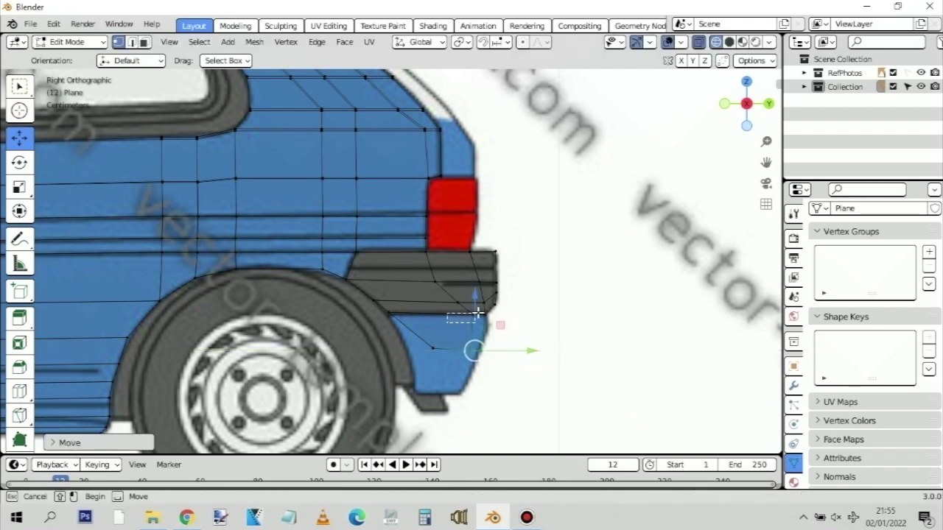
Align individual vertices of the new edge with the rear panel edge
{"action": "left_click", "coordinate": [478, 315]}
{"action": "left_click_drag", "start_coordinate": [526, 315], "coordinate": [516, 318]}
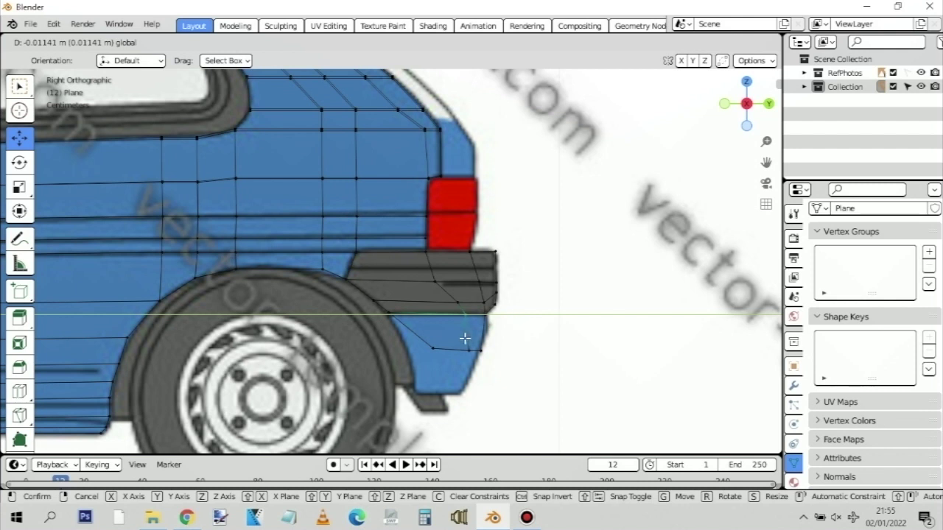
{"action": "left_click_drag", "start_coordinate": [465, 339], "coordinate": [443, 355]}
{"action": "left_click", "coordinate": [433, 347]}
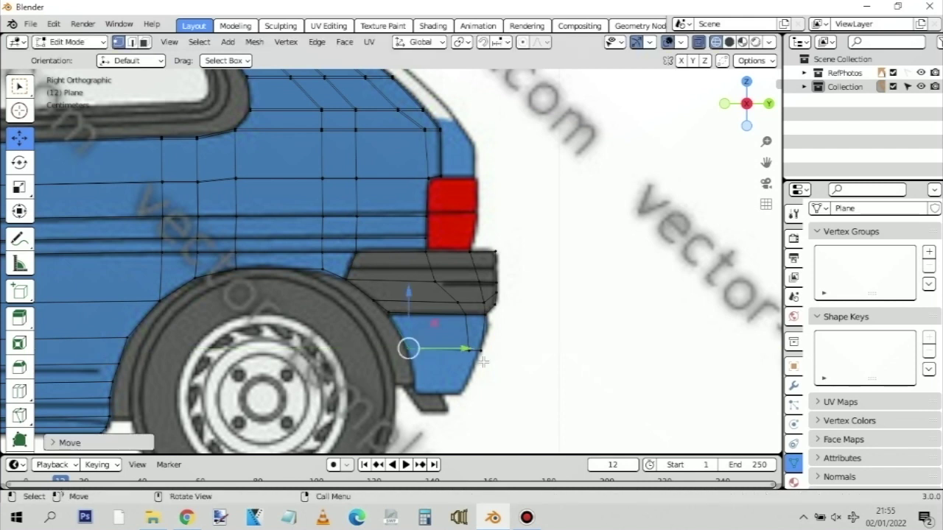
Extrude the lower rear panel face downward and place its new vertex up along the wheel arch
{"action": "left_click", "coordinate": [429, 336]}
{"action": "key", "text": "e"}
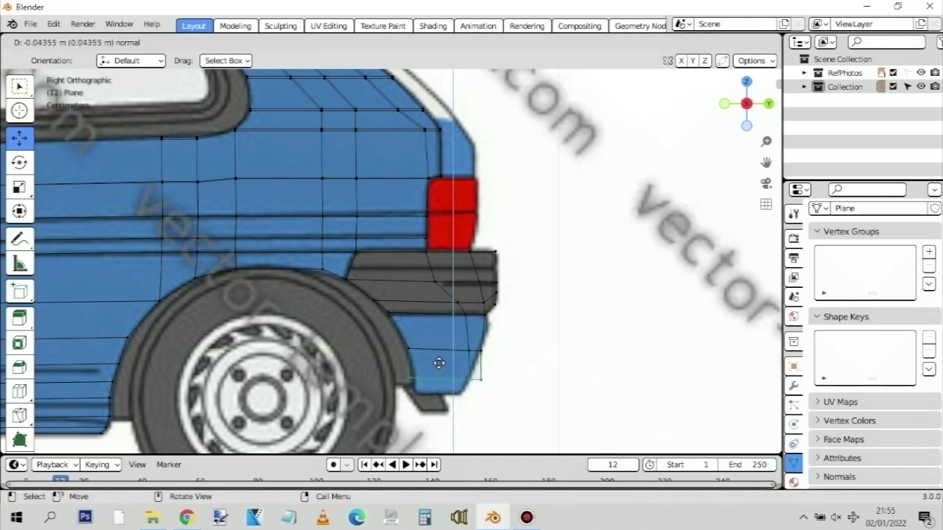
{"action": "left_click", "coordinate": [436, 377]}
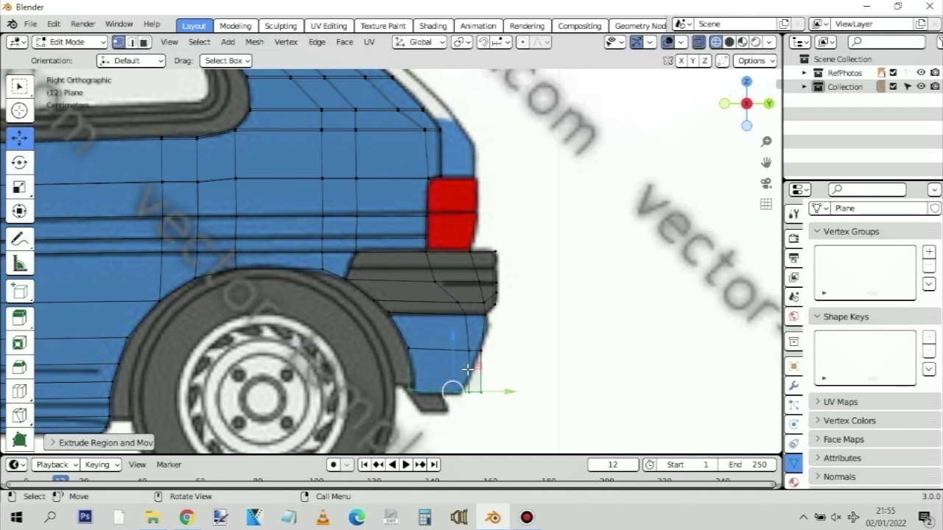
{"action": "left_click", "coordinate": [410, 391]}
{"action": "key", "text": "g"}
{"action": "key", "text": "y"}
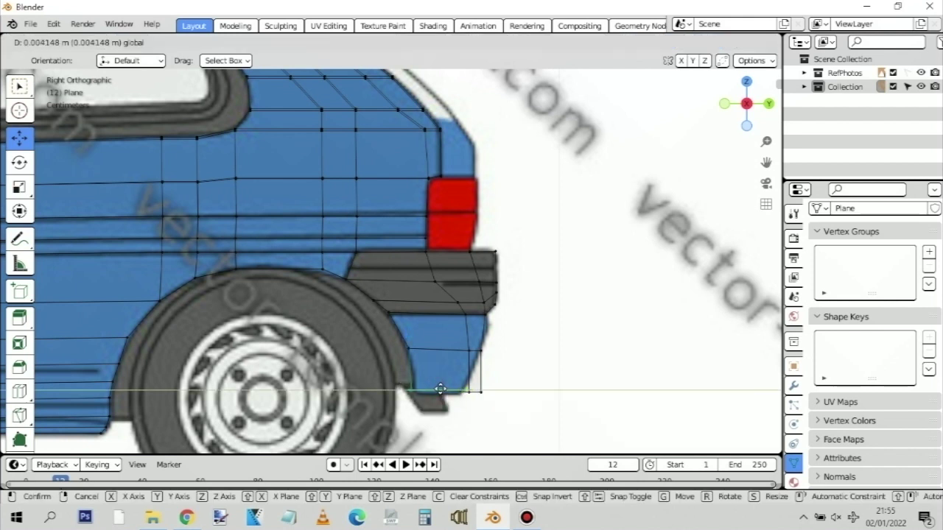
{"action": "left_click", "coordinate": [497, 407]}
{"action": "key", "text": "g"}
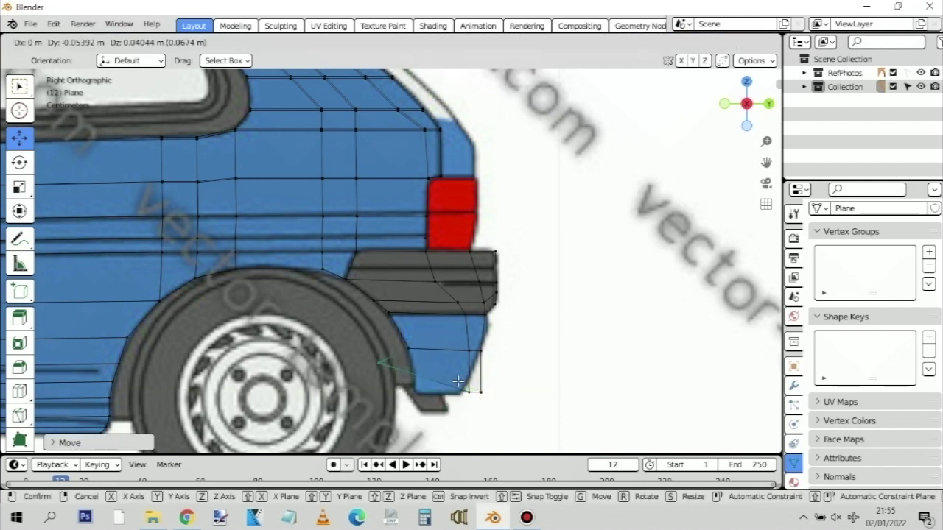
{"action": "left_click", "coordinate": [458, 380]}
Try moving the lower right vertex, then cancel and undo the move
{"action": "left_click", "coordinate": [497, 406]}
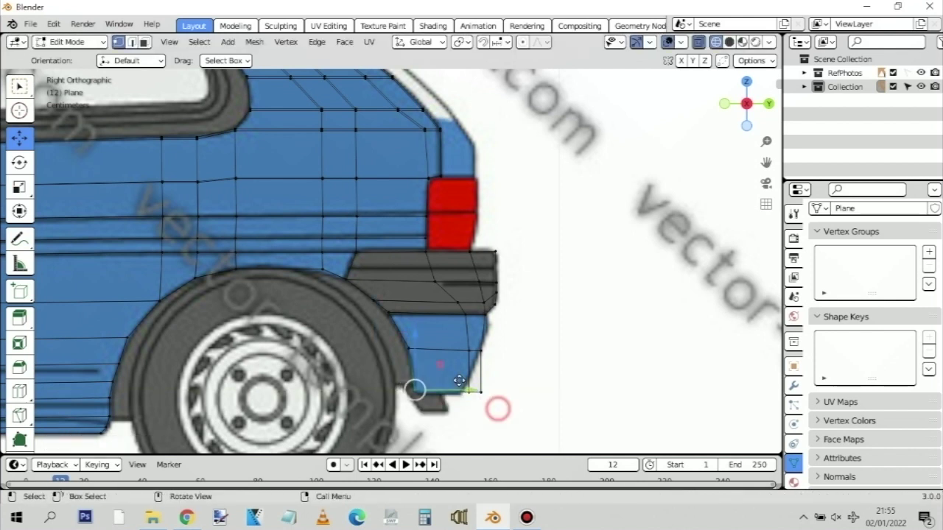
{"action": "key", "text": "g"}
{"action": "left_click", "coordinate": [458, 381]}
{"action": "right_click", "coordinate": [499, 407], "text": "shift"}
{"action": "key", "text": "g"}
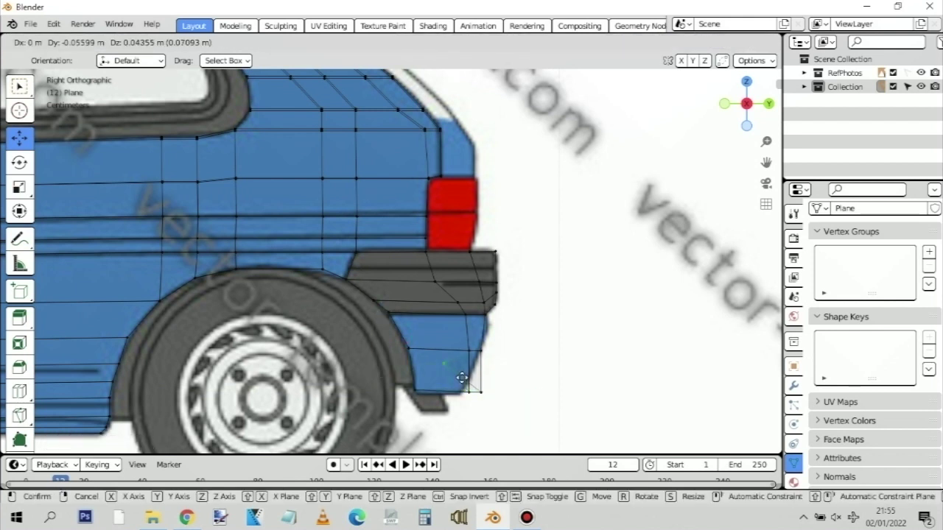
{"action": "left_click", "coordinate": [442, 362]}
{"action": "key", "text": "ctrl+z"}
Adjust the bottom-edge vertices and move the lower body face along Y to fit the outline
{"action": "left_click", "coordinate": [448, 406], "text": "shift"}
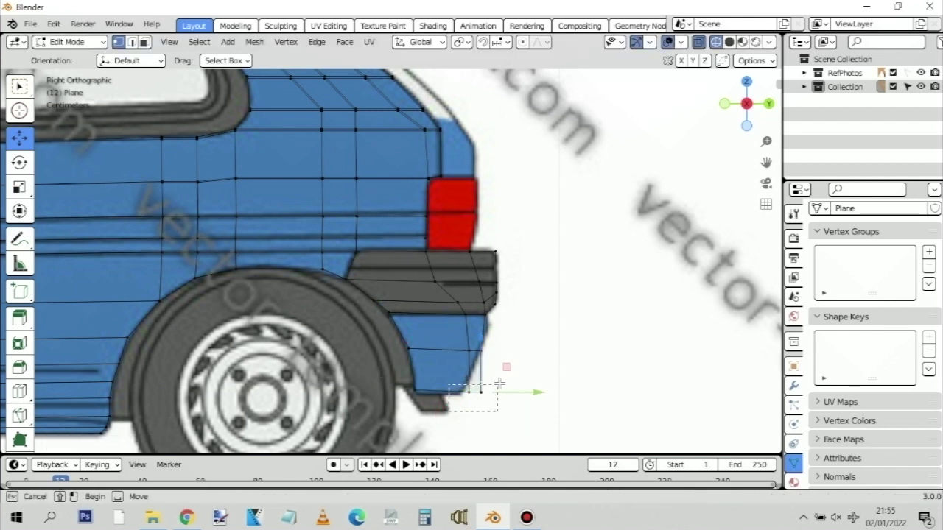
{"action": "left_click", "coordinate": [528, 392]}
{"action": "left_click_drag", "start_coordinate": [510, 393], "coordinate": [440, 332]}
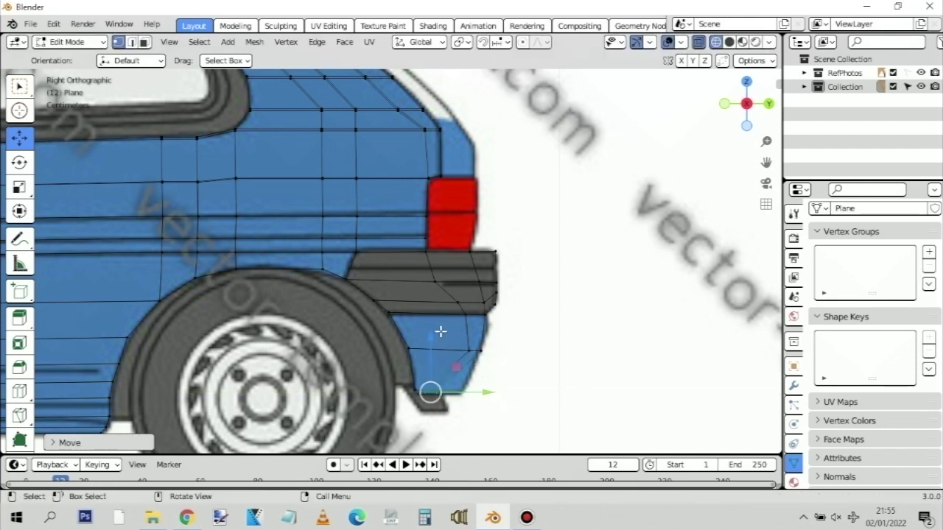
{"action": "left_click_drag", "start_coordinate": [489, 392], "coordinate": [515, 397]}
{"action": "left_click", "coordinate": [430, 327]}
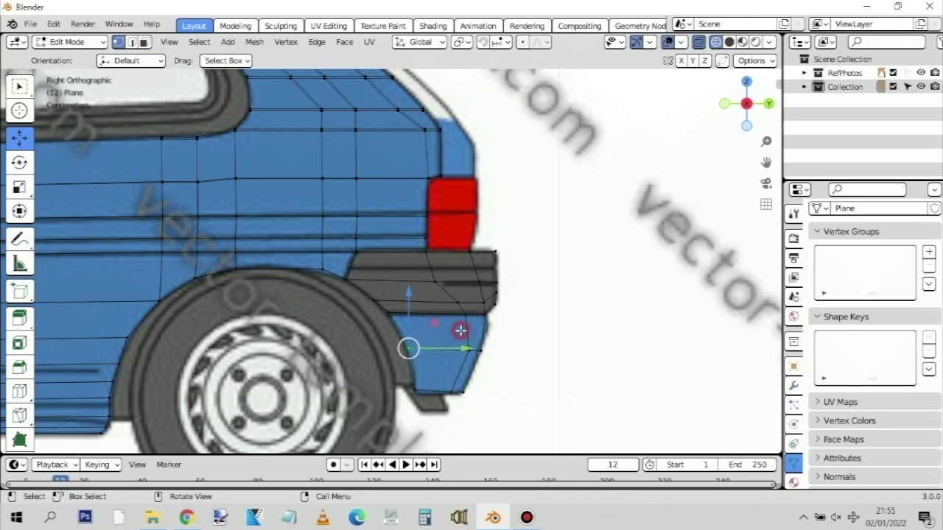
{"action": "key", "text": "g"}
{"action": "key", "text": "y"}
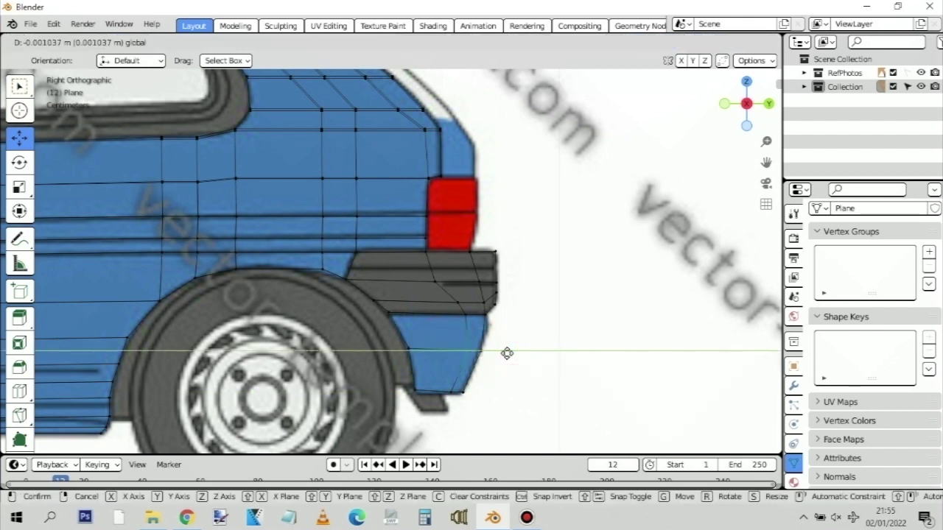
{"action": "left_click", "coordinate": [551, 274]}
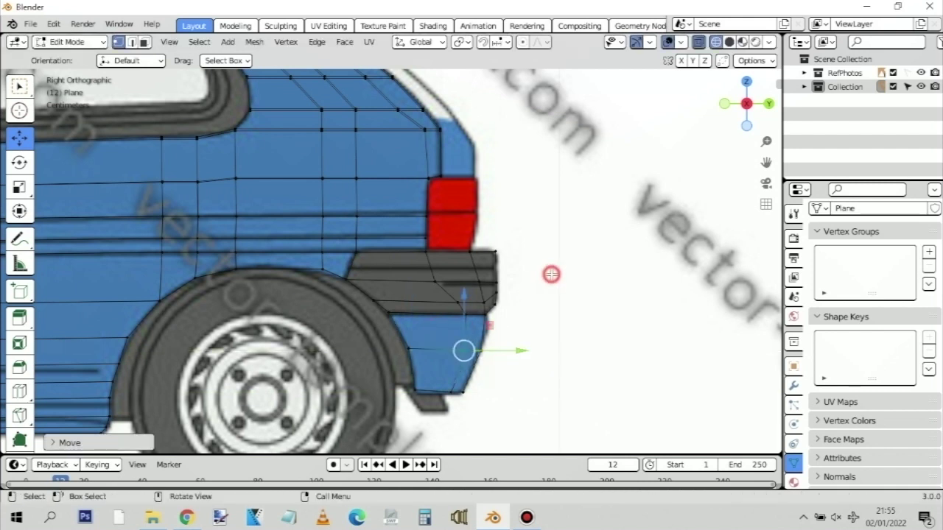
{"action": "scroll", "coordinate": [510, 274], "scroll_direction": "down", "scroll_amount": 2}
Switch the viewport to Solid shading, orbit the body mesh, then zoom in on Top Orthographic view
{"action": "middle_click_drag", "start_coordinate": [493, 277], "coordinate": [526, 261]}
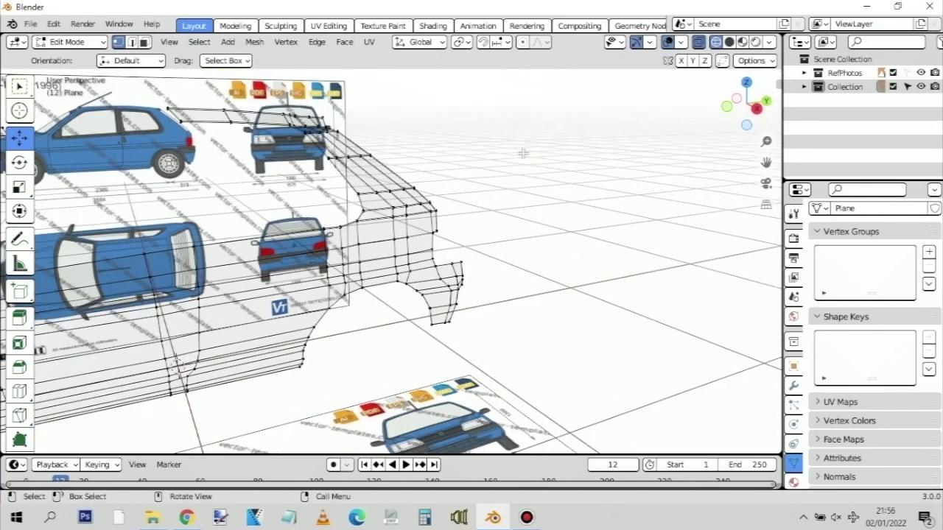
{"action": "left_click", "coordinate": [730, 42]}
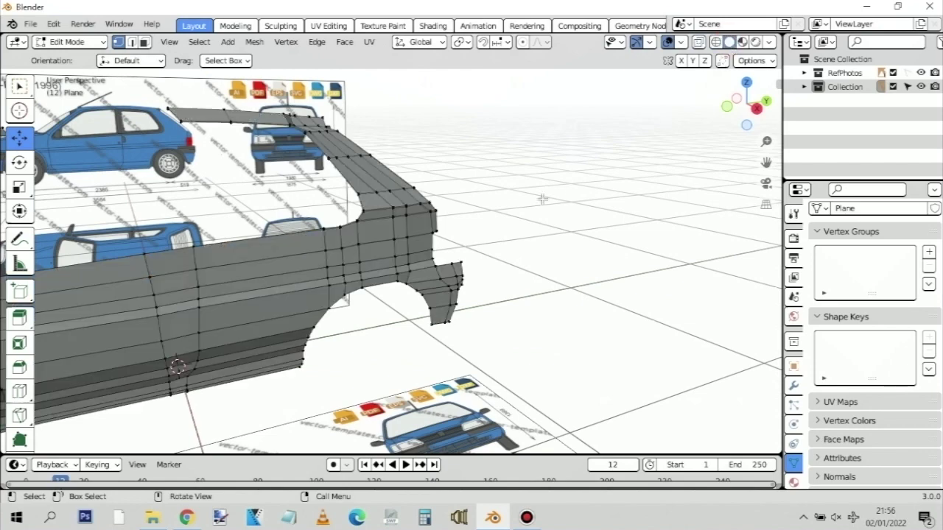
{"action": "mouse_move", "coordinate": [517, 209]}
{"action": "middle_mouse_down"}
{"action": "mouse_move", "coordinate": [343, 177]}
{"action": "mouse_move", "coordinate": [383, 187]}
{"action": "middle_mouse_up"}
{"action": "scroll", "coordinate": [336, 177], "scroll_direction": "up", "scroll_amount": 2}
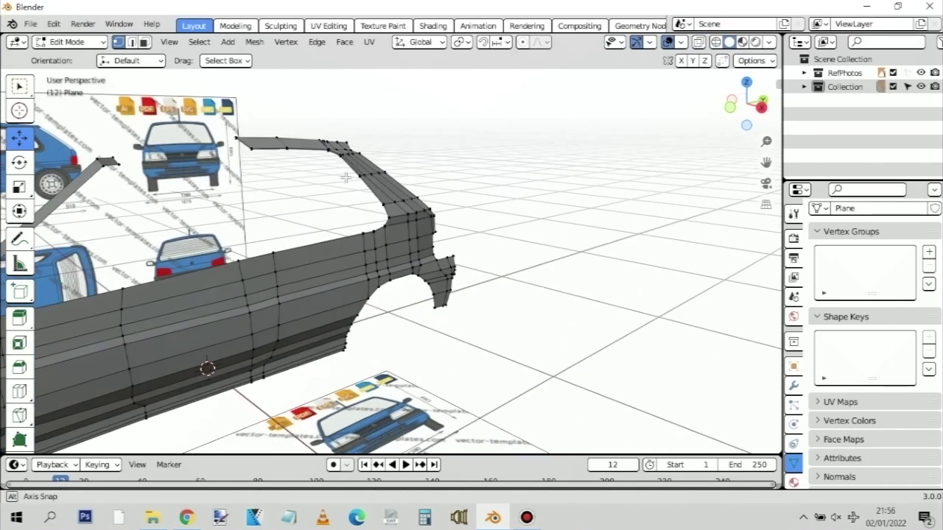
{"action": "scroll", "coordinate": [384, 188], "scroll_direction": "down", "scroll_amount": 4}
{"action": "middle_click_drag", "start_coordinate": [442, 199], "coordinate": [354, 220]}
{"action": "scroll", "coordinate": [379, 208], "scroll_direction": "up", "scroll_amount": 3}
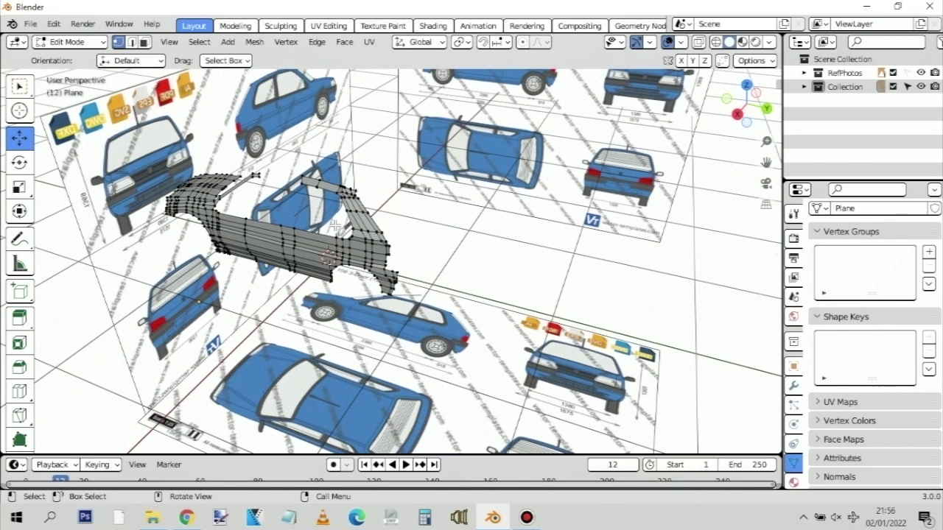
{"action": "key", "text": "KP_7"}
{"action": "scroll", "coordinate": [382, 214], "scroll_direction": "up", "scroll_amount": 8}
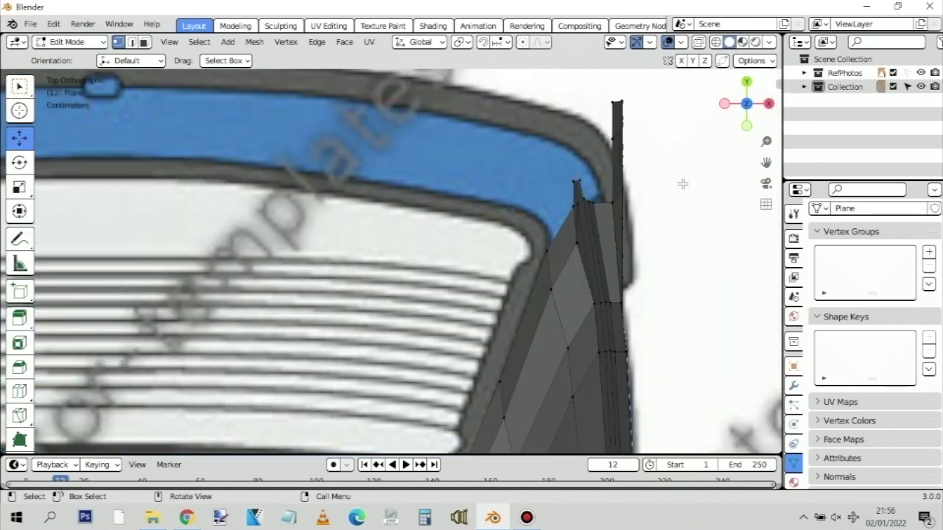
Switch to the Right side view near the rear wheel and select the rear bumper's top-edge vertices
{"action": "middle_click_drag", "start_coordinate": [677, 183], "coordinate": [661, 246], "text": "shift"}
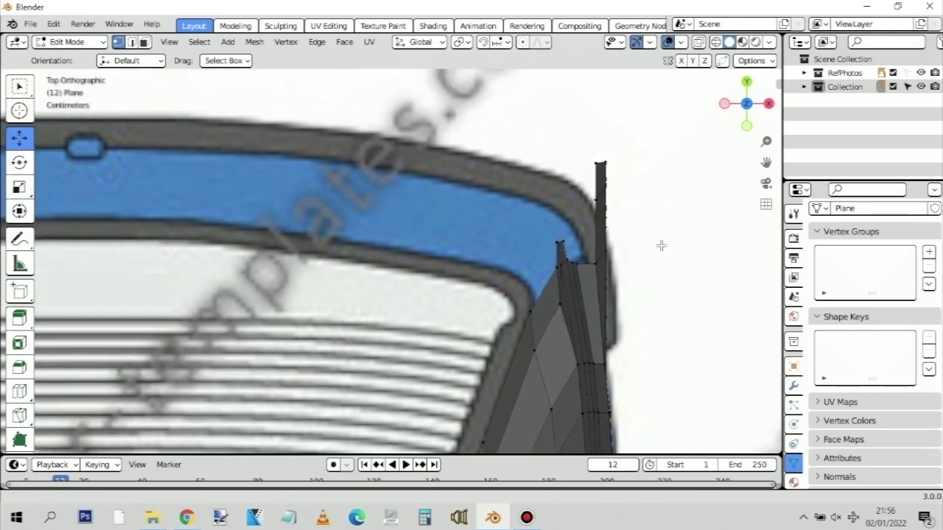
{"action": "key", "text": "KP_3"}
{"action": "scroll", "coordinate": [539, 271], "scroll_direction": "down", "scroll_amount": 3}
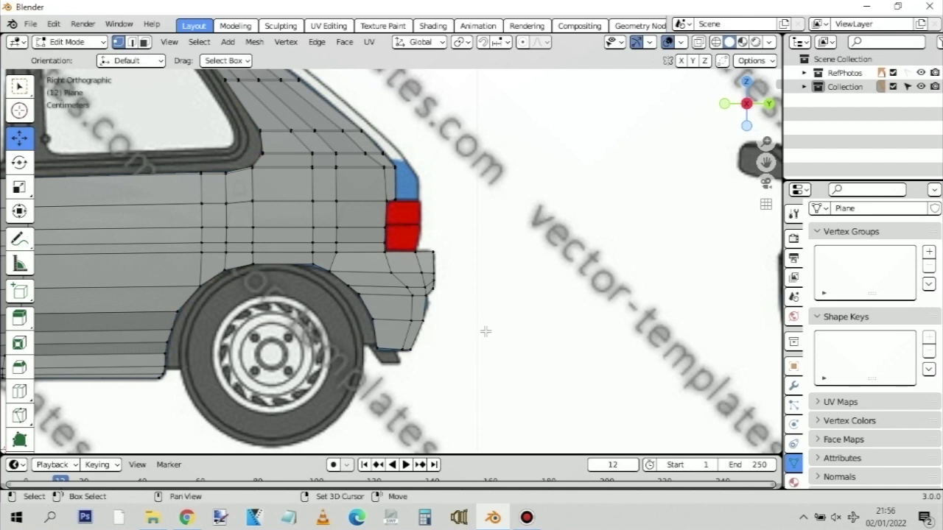
{"action": "middle_click_drag", "start_coordinate": [486, 331], "coordinate": [513, 238], "text": "shift"}
{"action": "left_click_drag", "start_coordinate": [332, 208], "coordinate": [473, 199]}
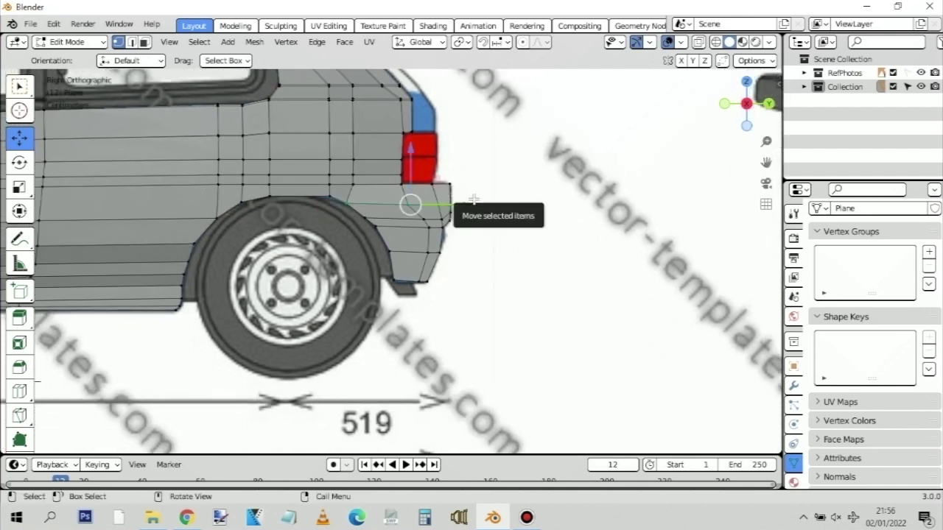
Test a small X nudge in top view, undo it, and return to the side view
{"action": "key", "text": "KP_7"}
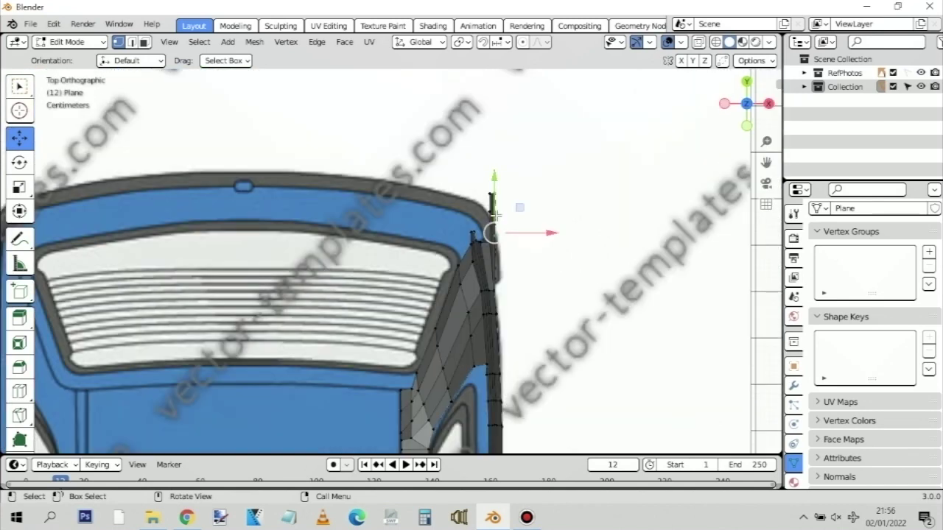
{"action": "scroll", "coordinate": [548, 233], "scroll_direction": "up", "scroll_amount": 3}
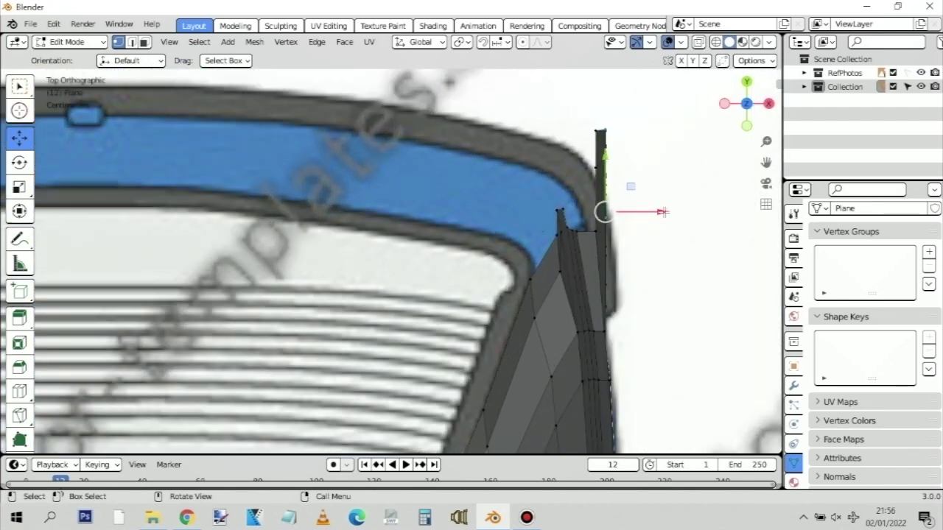
{"action": "mouse_move", "coordinate": [661, 211]}
{"action": "left_mouse_down"}
{"action": "mouse_move", "coordinate": [623, 213]}
{"action": "mouse_move", "coordinate": [644, 214]}
{"action": "left_mouse_up"}
{"action": "key", "text": "ctrl+z"}
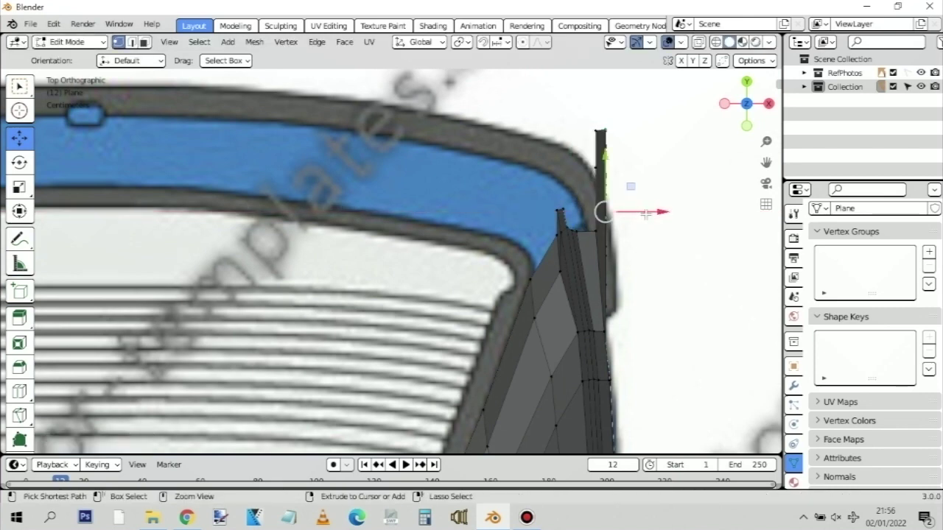
{"action": "key", "text": "KP_3"}
{"action": "scroll", "coordinate": [568, 169], "scroll_direction": "up", "scroll_amount": 2}
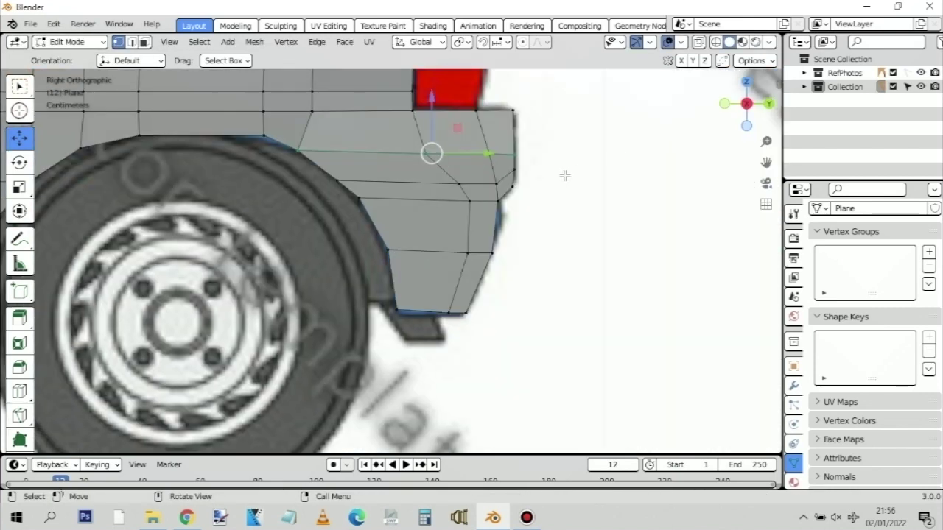
{"action": "key", "text": "alt+Tab"}
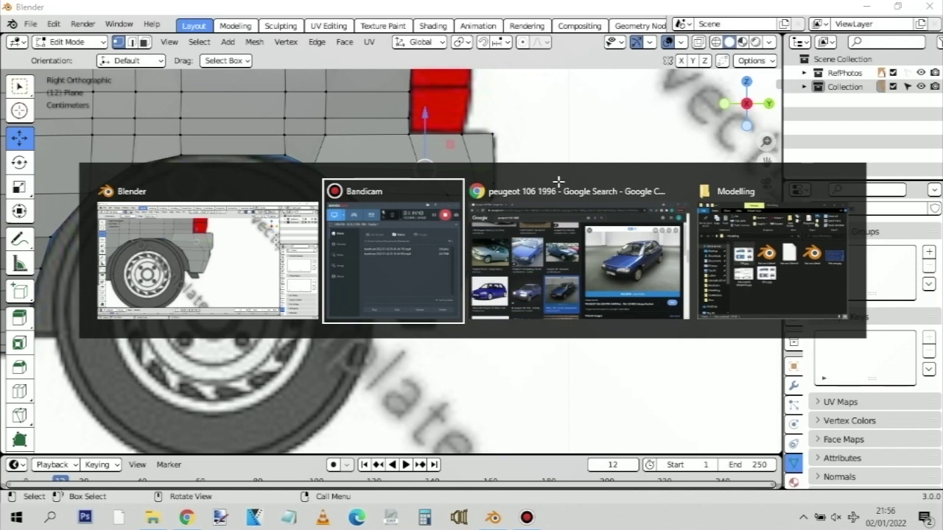
{"action": "key", "text": "alt+Tab"}
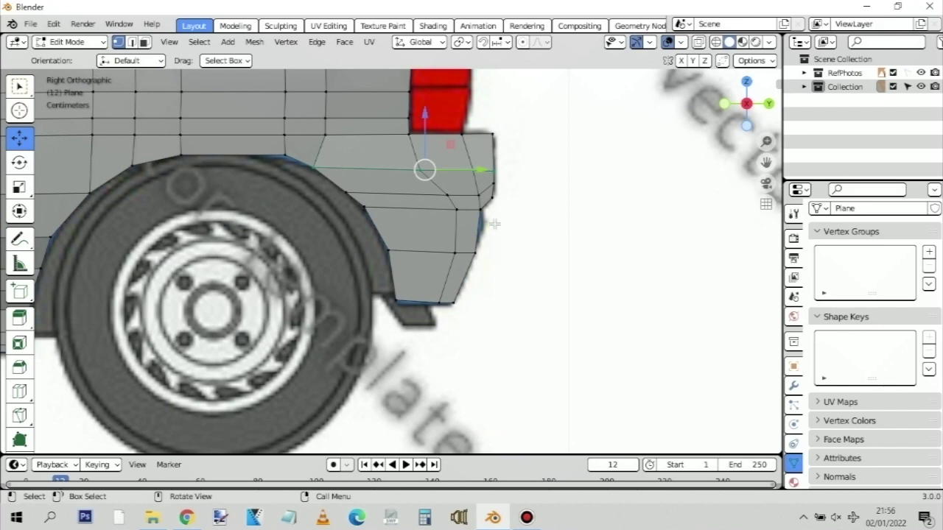
Turn on X-ray so the side blueprint shows through the mesh
{"action": "left_click", "coordinate": [698, 42]}
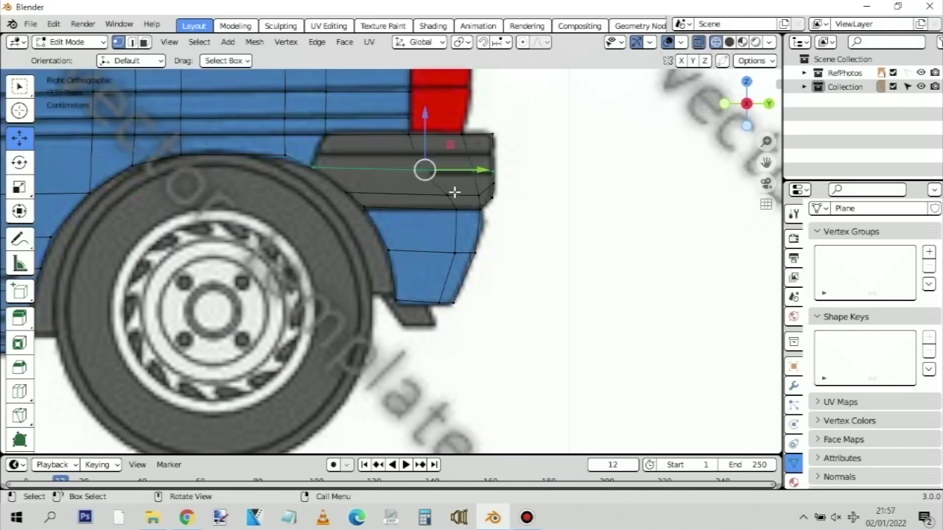
{"action": "scroll", "coordinate": [407, 163], "scroll_direction": "down", "scroll_amount": 4}
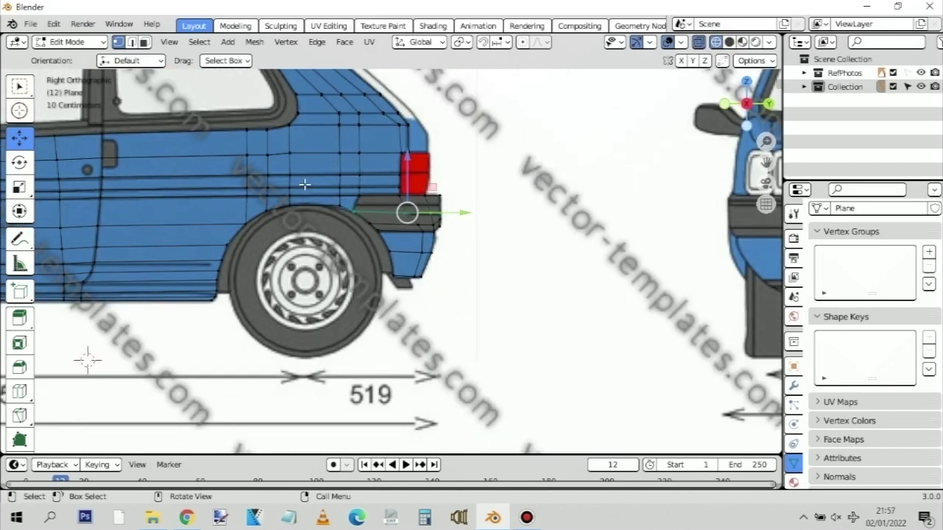
{"action": "scroll", "coordinate": [304, 185], "scroll_direction": "down", "scroll_amount": 2}
Frame the whole traced car side against the blueprint, then bring the screen recorder forward
{"action": "middle_click_drag", "start_coordinate": [297, 197], "coordinate": [245, 214], "text": "shift"}
{"action": "scroll", "coordinate": [462, 113], "scroll_direction": "up", "scroll_amount": 5}
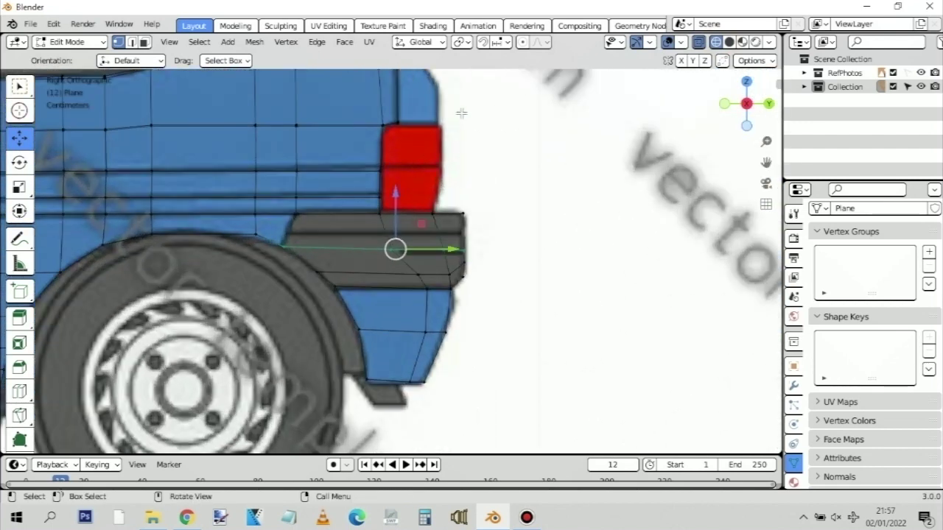
{"action": "scroll", "coordinate": [381, 199], "scroll_direction": "up", "scroll_amount": 4, "text": "shift"}
{"action": "scroll", "coordinate": [378, 199], "scroll_direction": "up", "scroll_amount": 3}
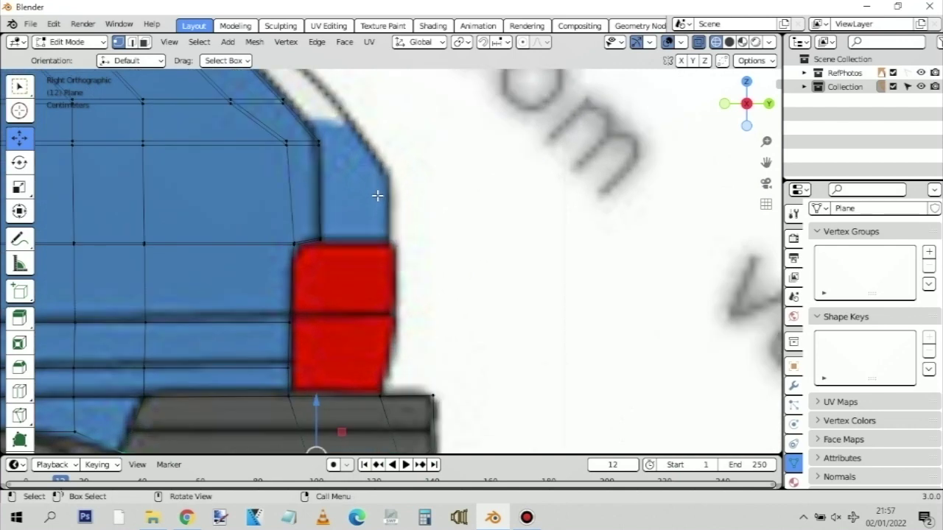
{"action": "scroll", "coordinate": [375, 171], "scroll_direction": "down", "scroll_amount": 3}
{"action": "scroll", "coordinate": [374, 169], "scroll_direction": "up", "scroll_amount": 2}
{"action": "scroll", "coordinate": [374, 168], "scroll_direction": "down", "scroll_amount": 2}
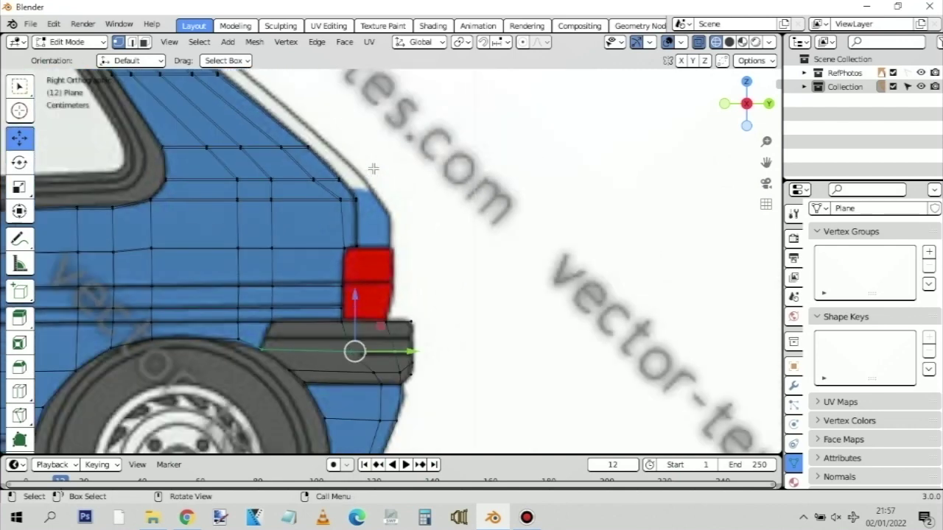
{"action": "scroll", "coordinate": [374, 169], "scroll_direction": "down", "scroll_amount": 1}
{"action": "scroll", "coordinate": [526, 211], "scroll_direction": "up", "scroll_amount": 6, "text": "ctrl"}
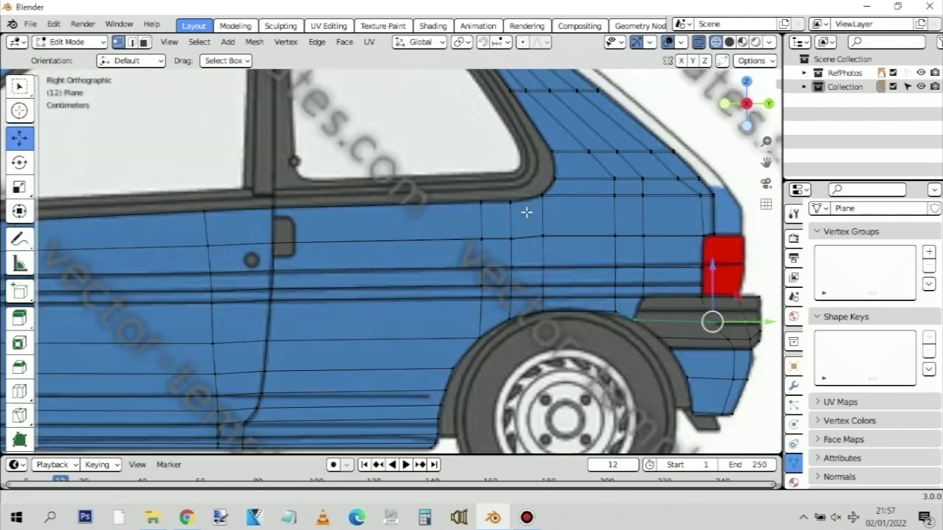
{"action": "scroll", "coordinate": [296, 212], "scroll_direction": "down", "scroll_amount": 1}
{"action": "scroll", "coordinate": [296, 213], "scroll_direction": "down", "scroll_amount": 3}
{"action": "scroll", "coordinate": [394, 204], "scroll_direction": "up", "scroll_amount": 4, "text": "ctrl"}
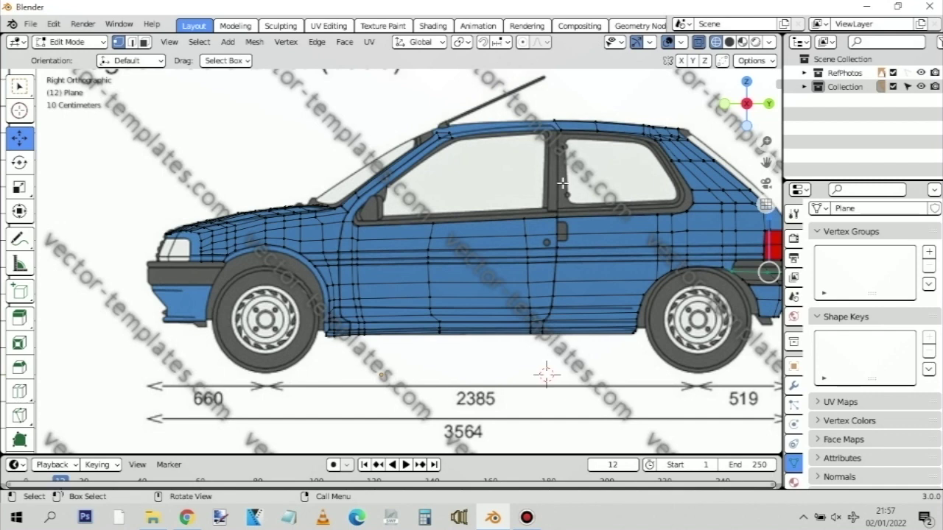
{"action": "scroll", "coordinate": [562, 183], "scroll_direction": "down", "scroll_amount": 1}
{"action": "middle_click_drag", "start_coordinate": [618, 176], "coordinate": [487, 191], "text": "shift"}
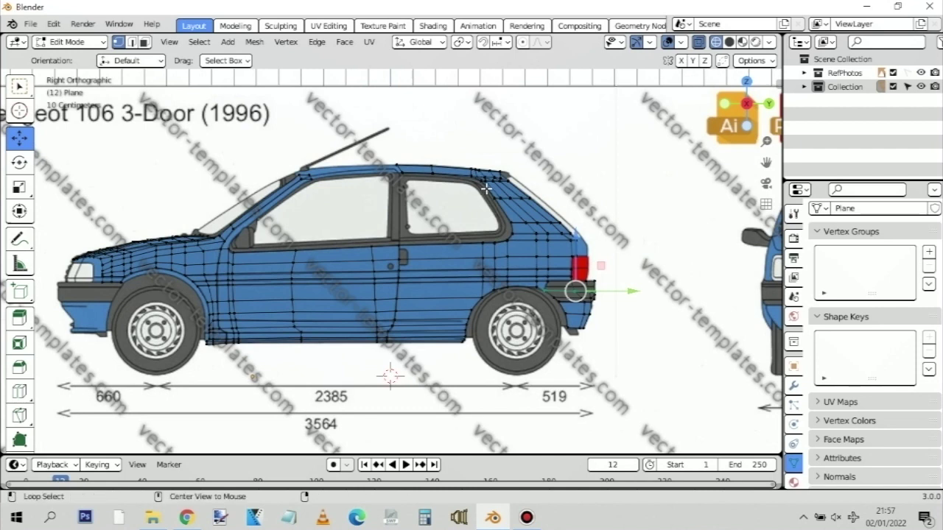
{"action": "key", "text": "alt+Tab"}
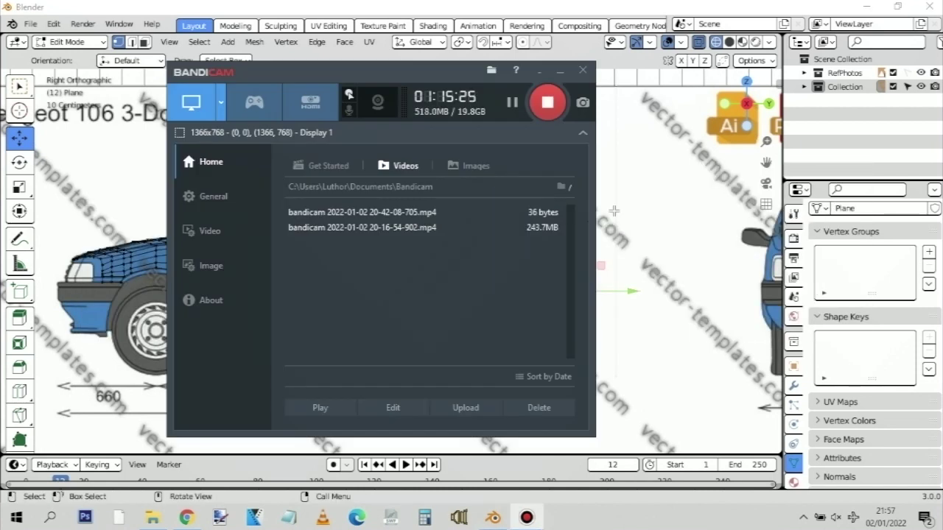
Return to Blender and zoom to frame the traced car model
{"action": "key", "text": "alt+Tab"}
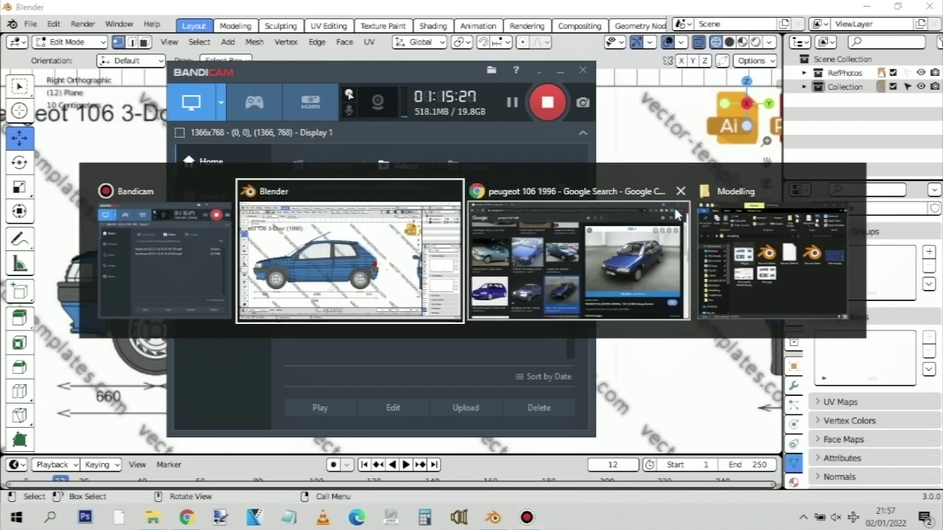
{"action": "scroll", "coordinate": [484, 203], "scroll_direction": "down", "scroll_amount": 3}
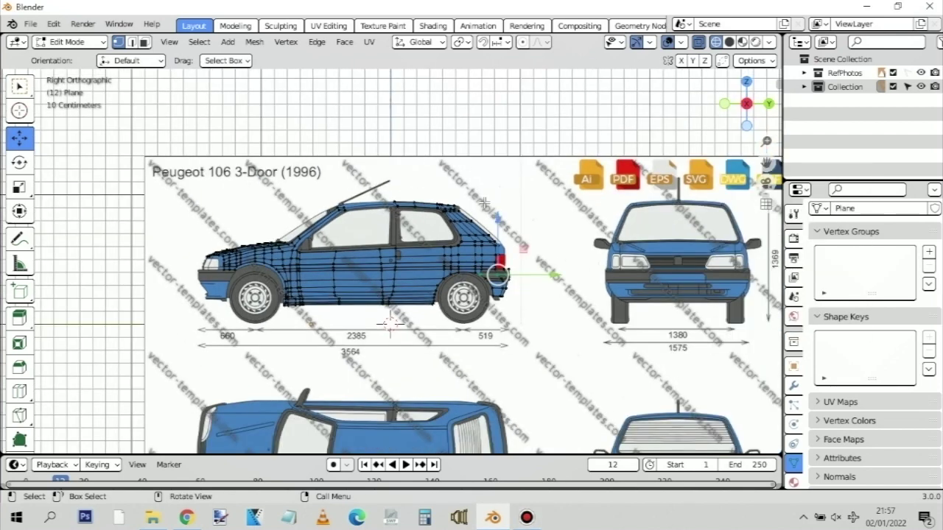
{"action": "scroll", "coordinate": [485, 203], "scroll_direction": "up", "scroll_amount": 5}
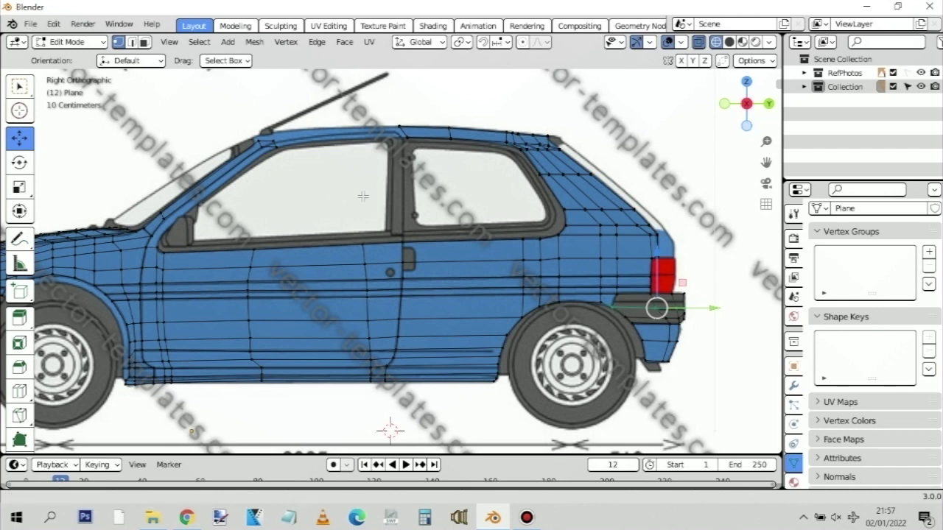
{"action": "scroll", "coordinate": [436, 196], "scroll_direction": "down", "scroll_amount": 1}
{"action": "scroll", "coordinate": [435, 199], "scroll_direction": "up", "scroll_amount": 1}
Switch to the Chrome window showing the 'peugeot 106 1996' image search
{"action": "key", "text": "alt+Tab"}
{"action": "key", "text": "alt+Tab"}
{"action": "key", "text": "alt+Tab"}
{"action": "key", "text": "alt+Tab"}
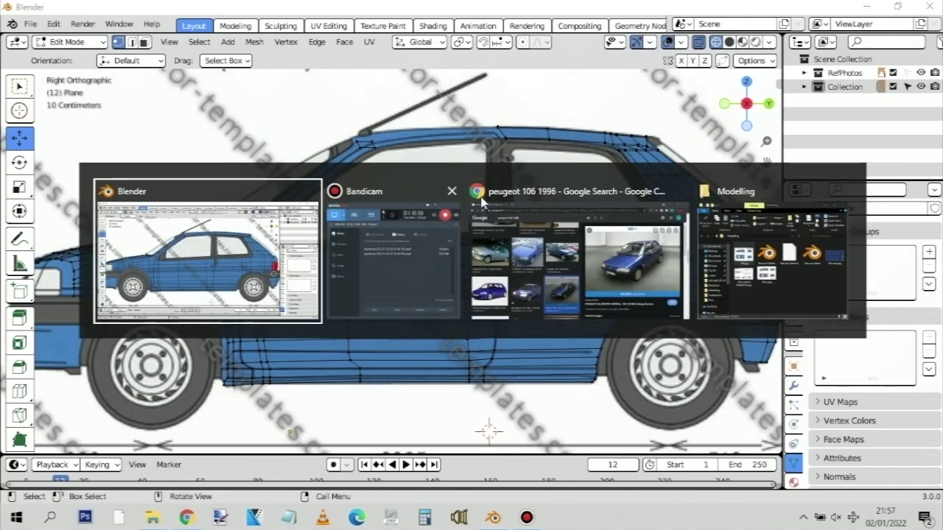
{"action": "key", "text": "alt+Tab"}
{"action": "left_click", "coordinate": [589, 246]}
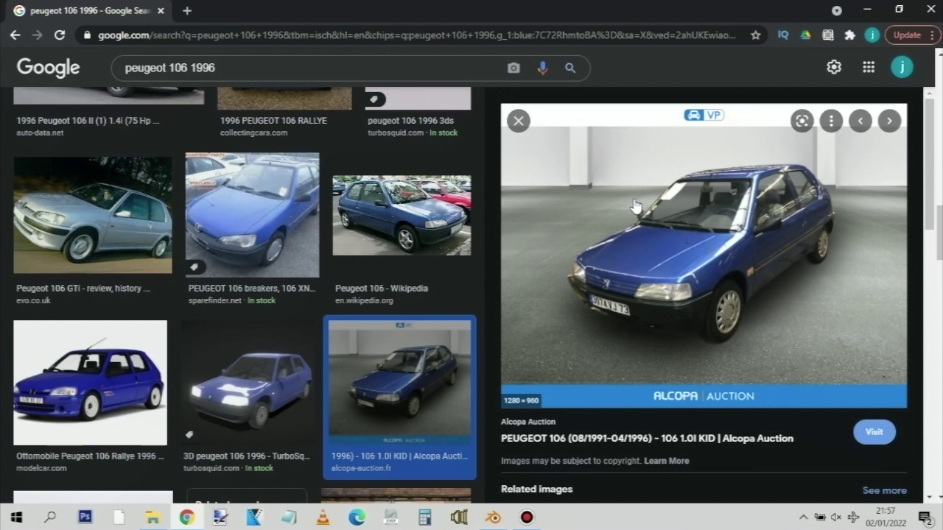
{"action": "scroll", "coordinate": [375, 217], "scroll_direction": "down", "scroll_amount": 4}
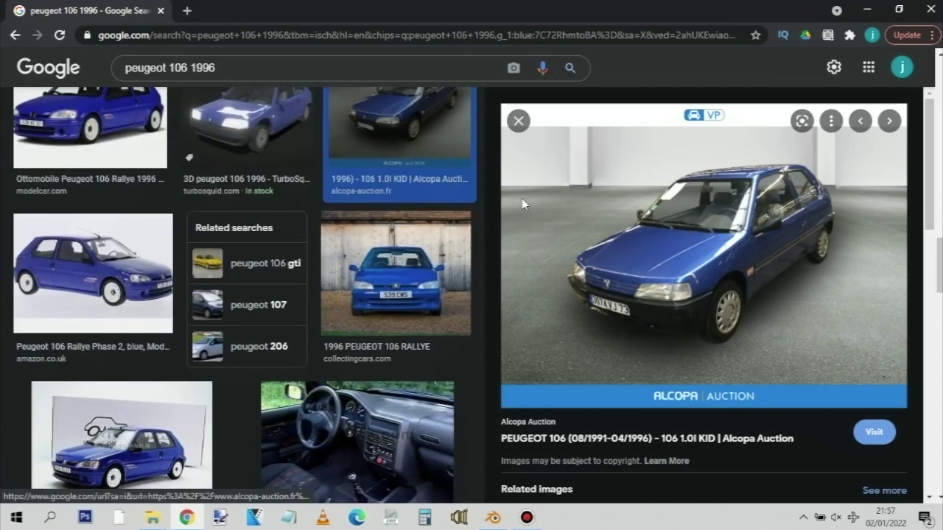
{"action": "scroll", "coordinate": [223, 210], "scroll_direction": "down", "scroll_amount": 3}
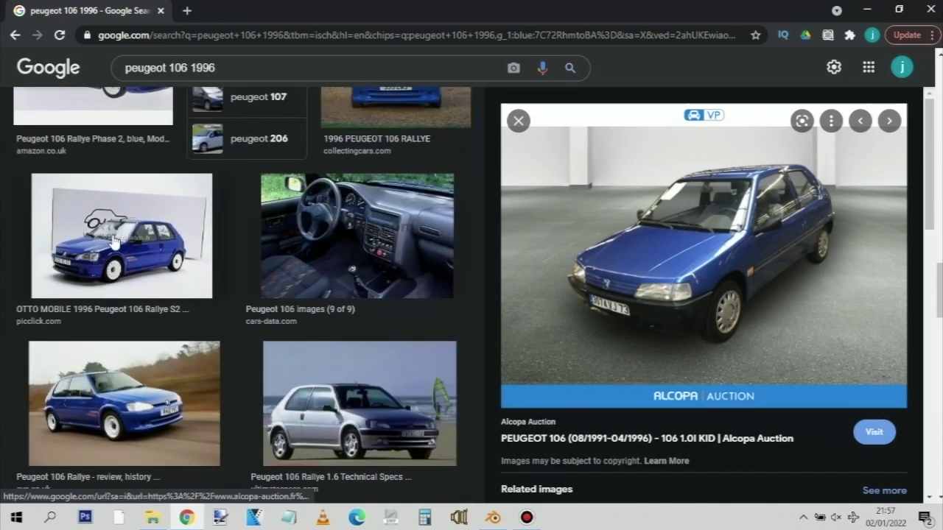
{"action": "scroll", "coordinate": [583, 303], "scroll_direction": "up", "scroll_amount": 2}
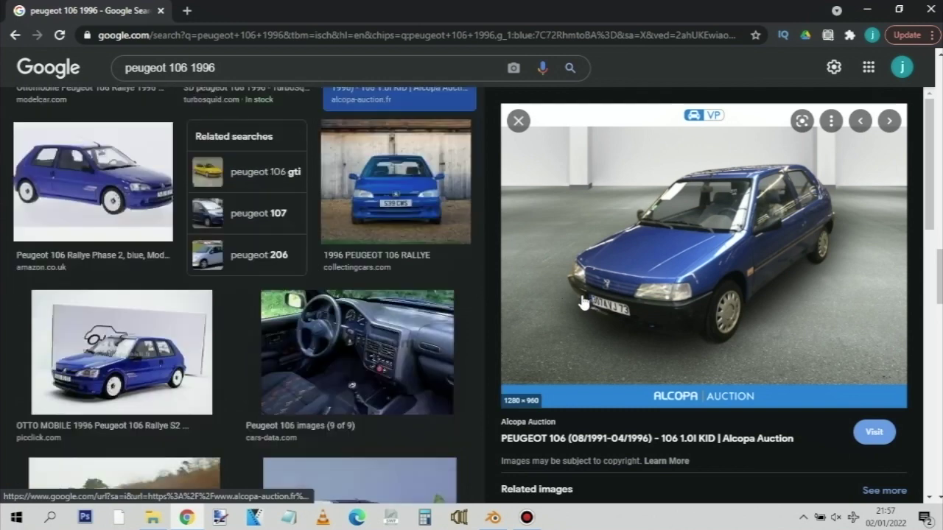
{"action": "scroll", "coordinate": [584, 302], "scroll_direction": "up", "scroll_amount": 5}
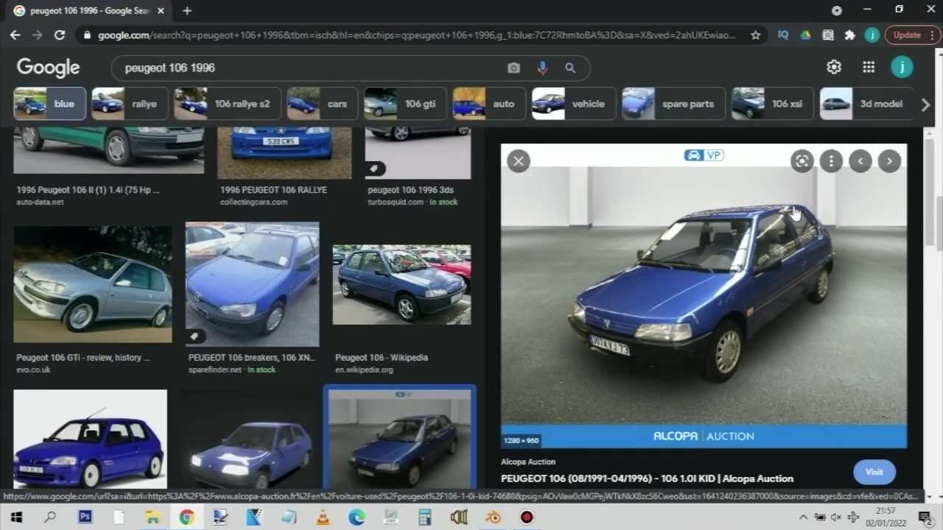
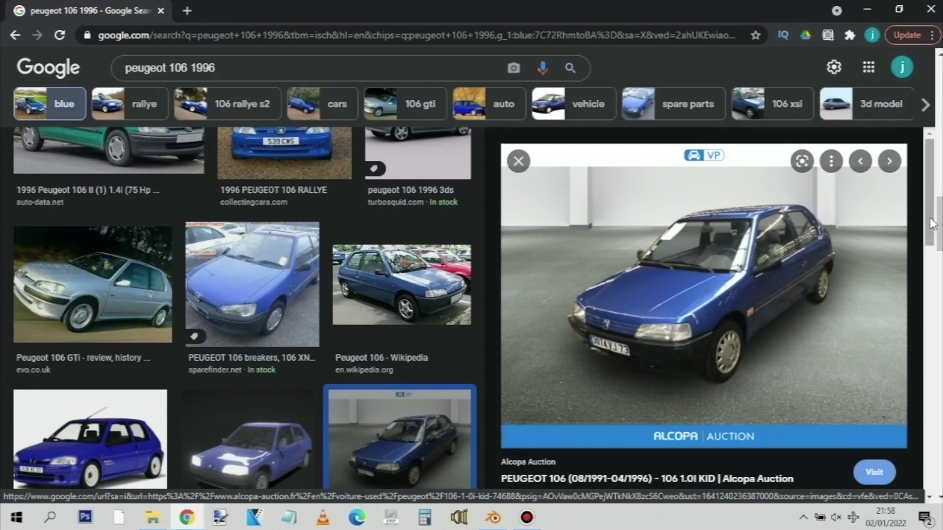
Browse the Peugeot 106 1996 Google Images results for reference, then return to Blender
{"action": "scroll", "coordinate": [935, 194], "scroll_direction": "down", "scroll_amount": 1}
{"action": "scroll", "coordinate": [934, 195], "scroll_direction": "up", "scroll_amount": 1}
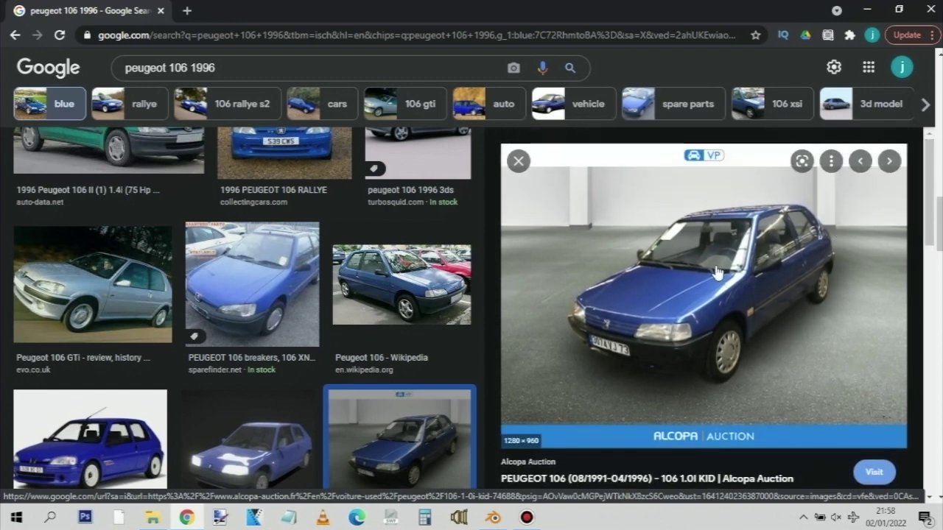
{"action": "scroll", "coordinate": [697, 276], "scroll_direction": "up", "scroll_amount": 4}
{"action": "scroll", "coordinate": [697, 276], "scroll_direction": "up", "scroll_amount": 1}
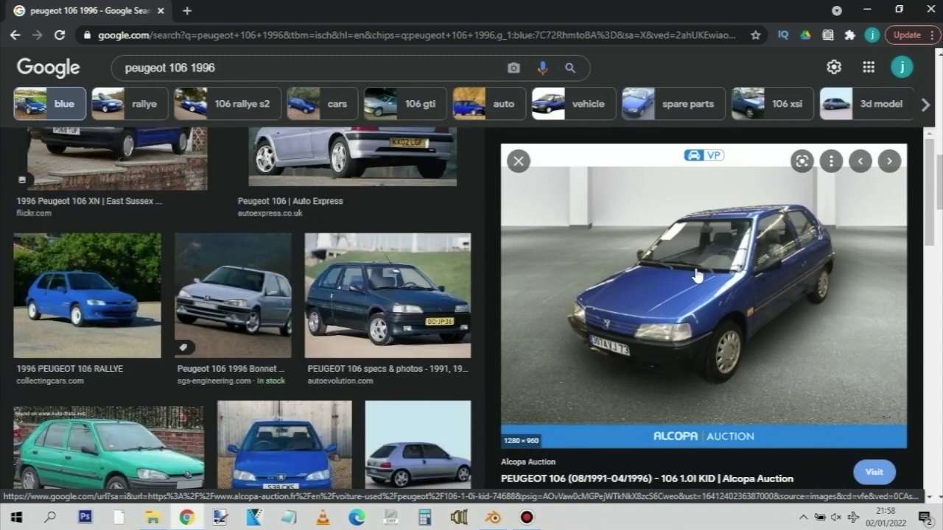
{"action": "scroll", "coordinate": [697, 275], "scroll_direction": "up", "scroll_amount": 5}
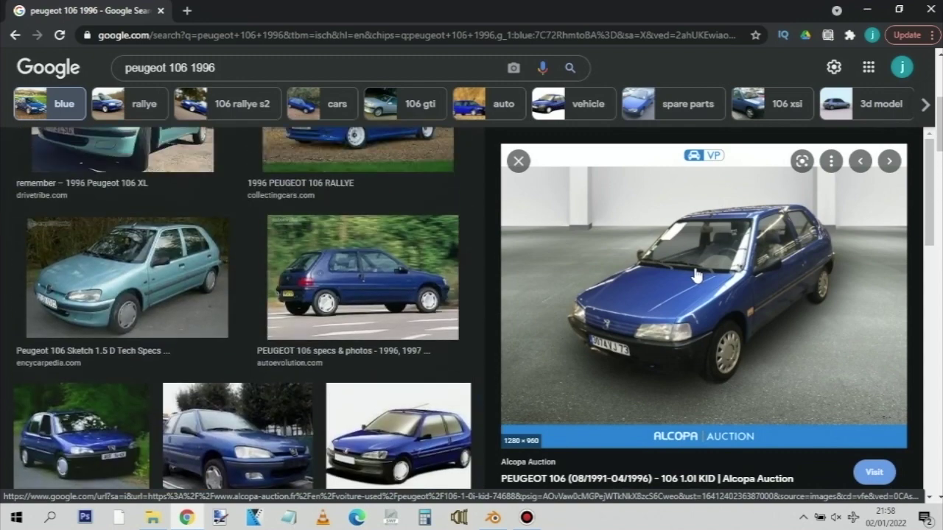
{"action": "scroll", "coordinate": [697, 275], "scroll_direction": "up", "scroll_amount": 3}
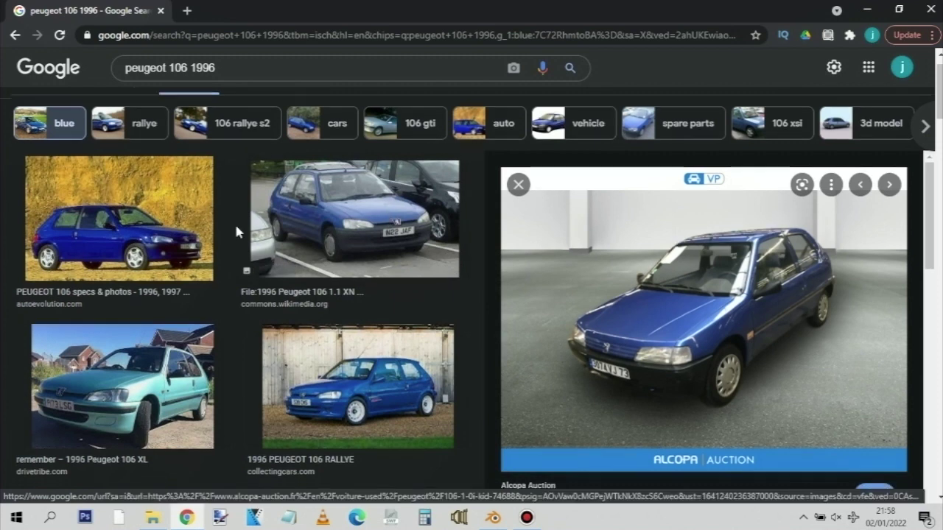
{"action": "scroll", "coordinate": [356, 238], "scroll_direction": "down", "scroll_amount": 1}
{"action": "scroll", "coordinate": [356, 238], "scroll_direction": "down", "scroll_amount": 2}
{"action": "scroll", "coordinate": [712, 248], "scroll_direction": "up", "scroll_amount": 4}
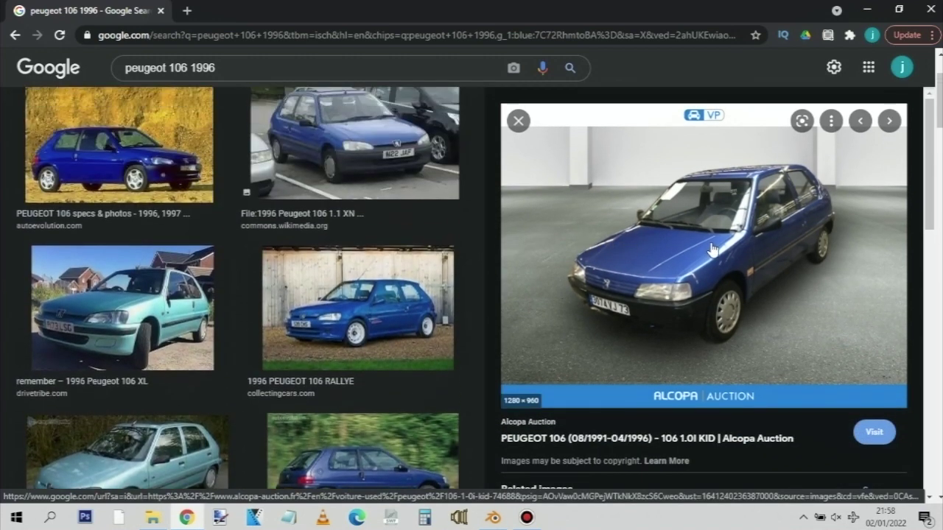
{"action": "scroll", "coordinate": [526, 223], "scroll_direction": "up", "scroll_amount": 1}
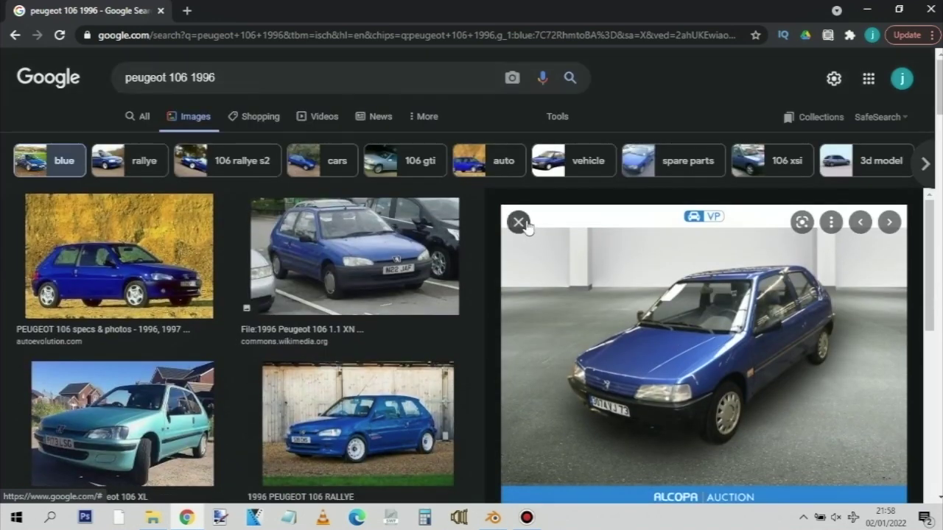
{"action": "scroll", "coordinate": [515, 219], "scroll_direction": "down", "scroll_amount": 5}
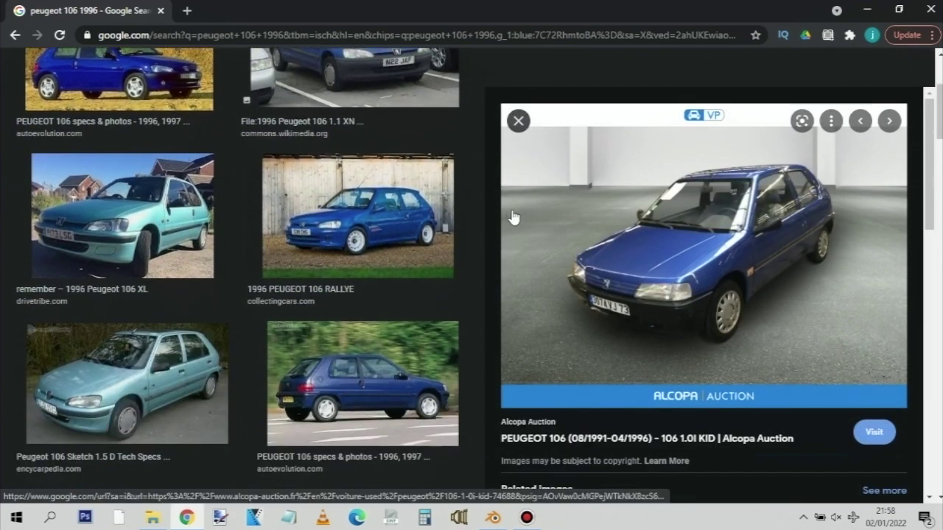
{"action": "scroll", "coordinate": [514, 217], "scroll_direction": "up", "scroll_amount": 2}
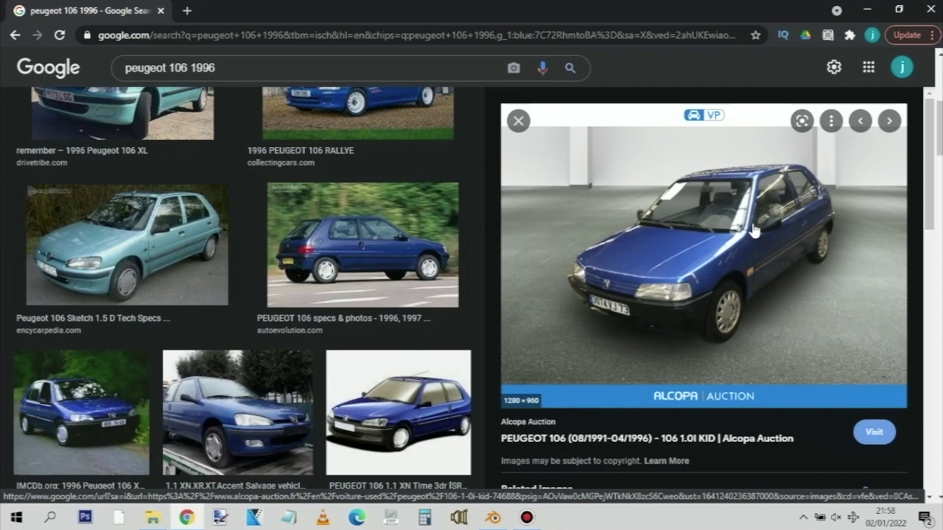
{"action": "key", "text": "alt+Tab"}
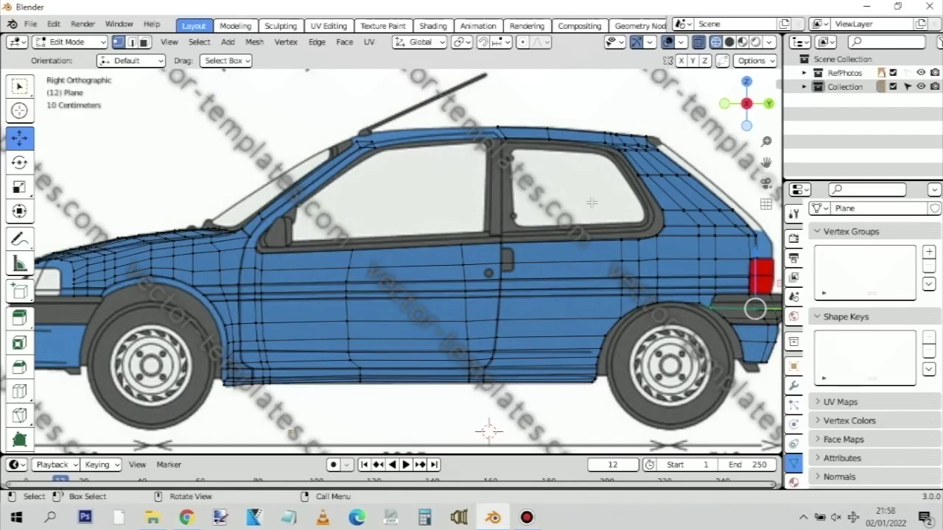
Recentre the side blueprint view, then orbit into User Perspective to see the traced mesh
{"action": "scroll", "coordinate": [592, 203], "scroll_direction": "down", "scroll_amount": 3}
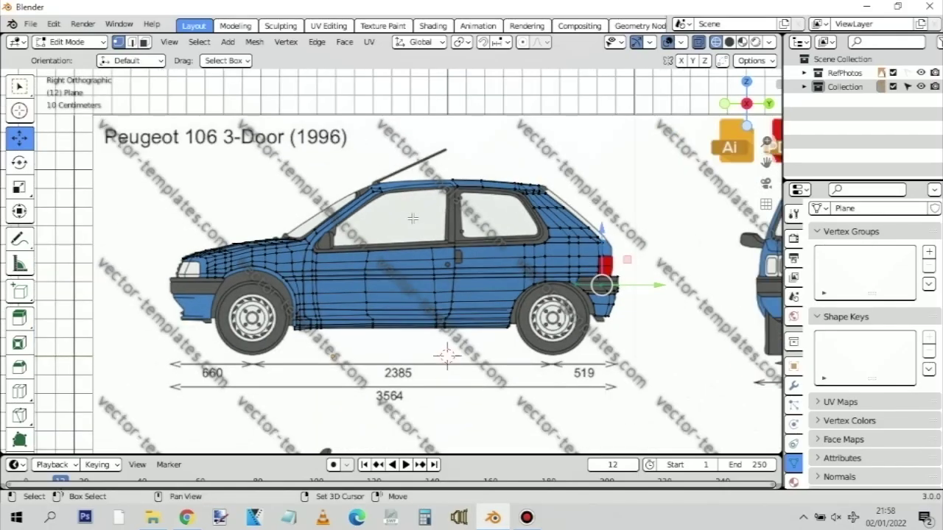
{"action": "scroll", "coordinate": [413, 218], "scroll_direction": "up", "scroll_amount": 2}
{"action": "scroll", "coordinate": [282, 214], "scroll_direction": "down", "scroll_amount": 1}
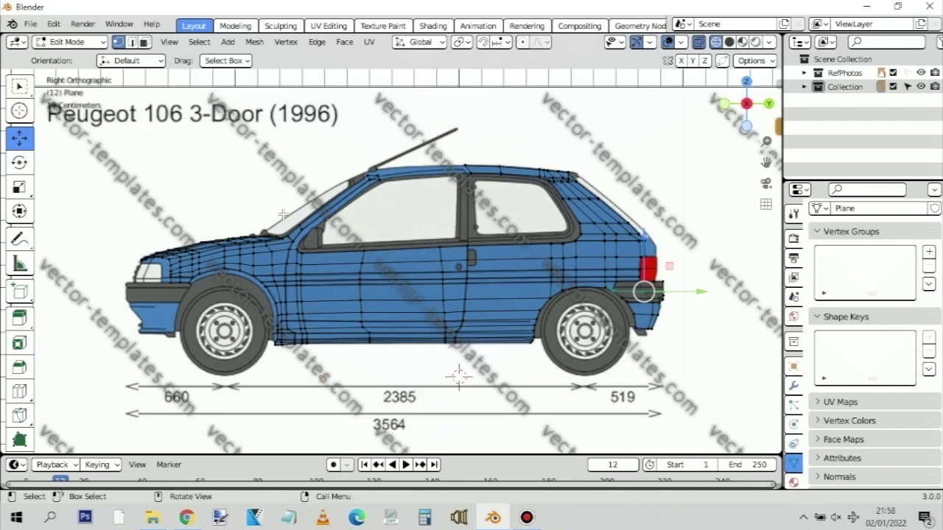
{"action": "middle_click_drag", "start_coordinate": [272, 208], "coordinate": [307, 209], "text": "shift"}
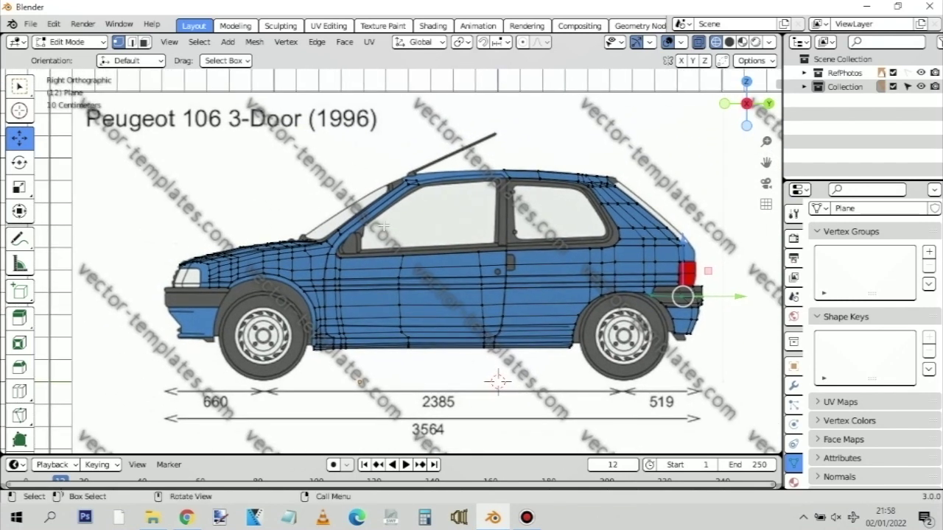
{"action": "scroll", "coordinate": [524, 233], "scroll_direction": "down", "scroll_amount": 1}
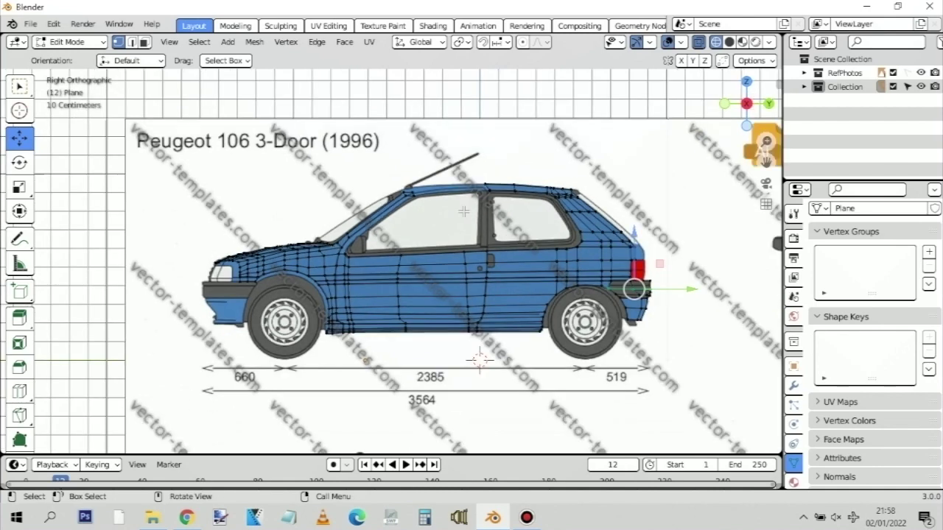
{"action": "scroll", "coordinate": [432, 219], "scroll_direction": "up", "scroll_amount": 3}
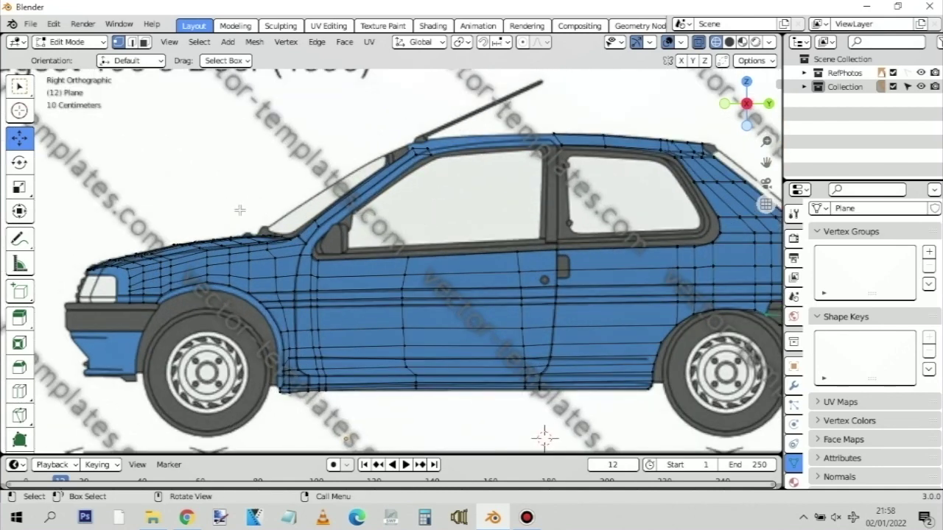
{"action": "middle_click_drag", "start_coordinate": [223, 207], "coordinate": [433, 218]}
{"action": "scroll", "coordinate": [436, 230], "scroll_direction": "down", "scroll_amount": 5}
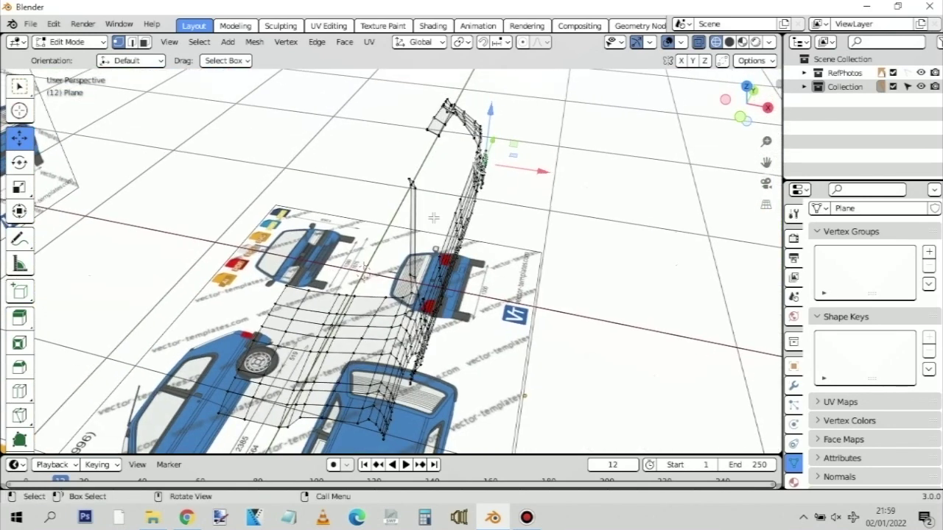
Switch to Solid shading, hide the RefPhotos collection, and orbit around the body mesh
{"action": "left_click", "coordinate": [729, 42]}
{"action": "left_click", "coordinate": [921, 72]}
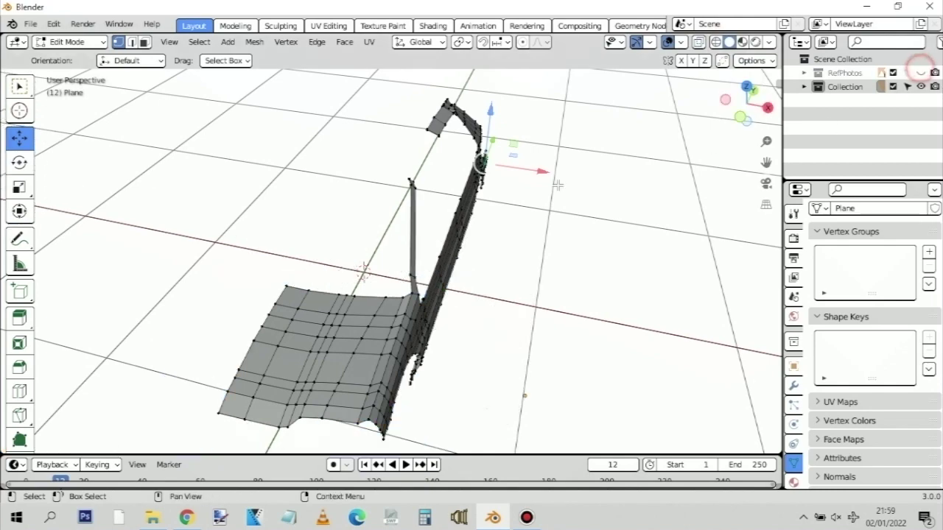
{"action": "middle_click_drag", "start_coordinate": [495, 215], "coordinate": [411, 193]}
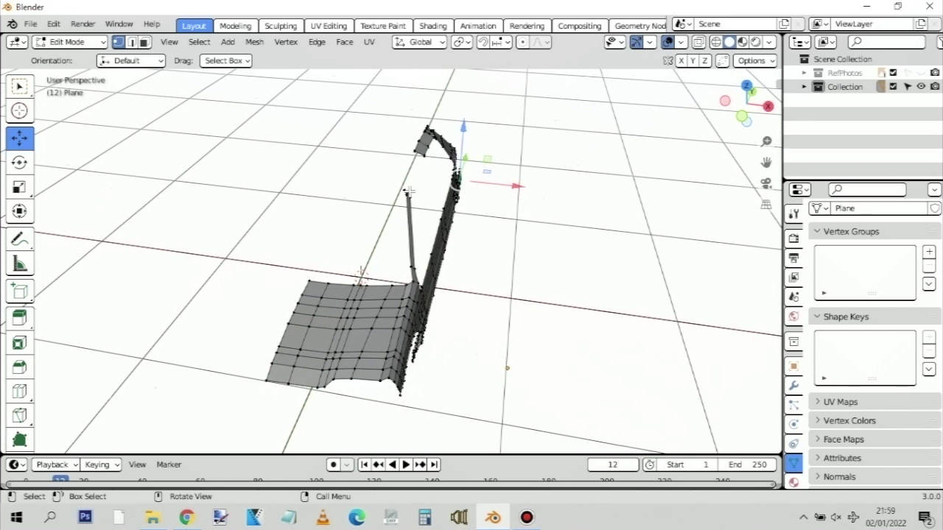
{"action": "scroll", "coordinate": [394, 202], "scroll_direction": "up", "scroll_amount": 1}
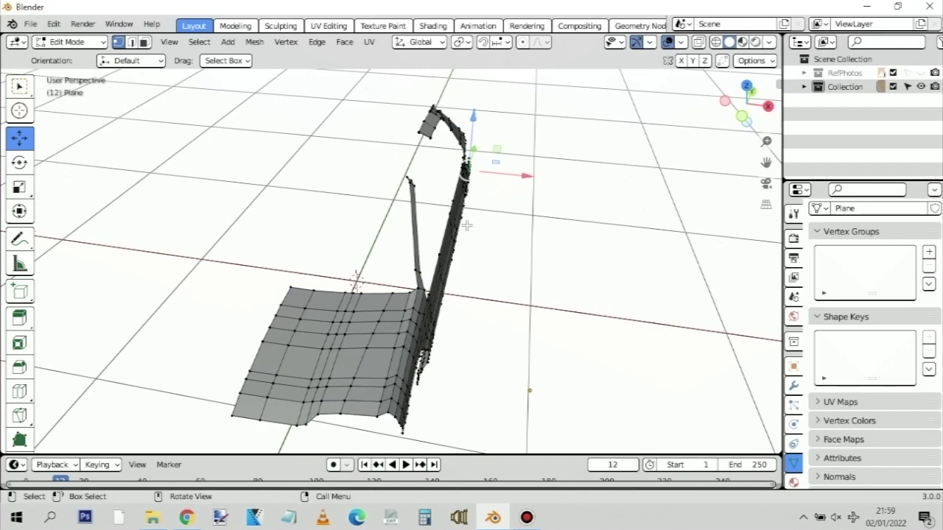
{"action": "middle_click_drag", "start_coordinate": [514, 249], "coordinate": [233, 207]}
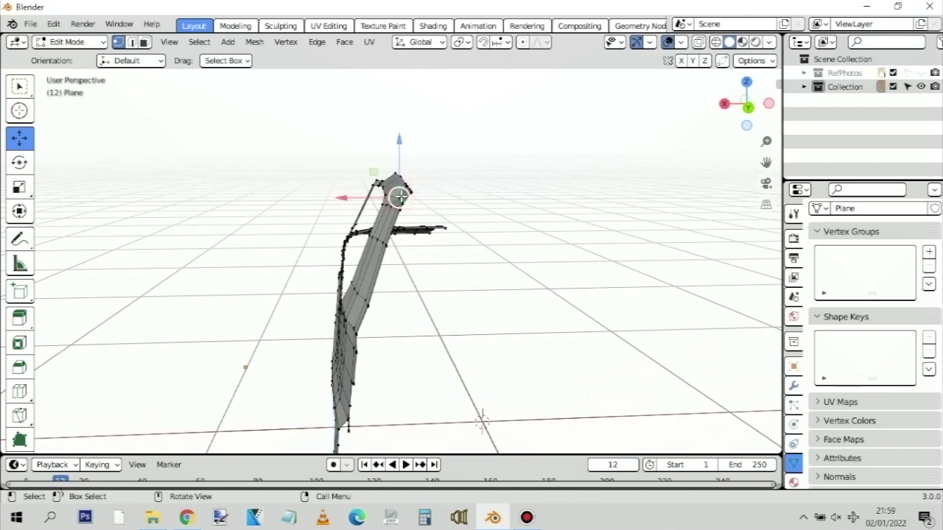
Zoom in on the roof-pillar strip's top end and nudge selected vertices along X
{"action": "scroll", "coordinate": [420, 157], "scroll_direction": "up", "scroll_amount": 5}
{"action": "scroll", "coordinate": [418, 157], "scroll_direction": "down", "scroll_amount": 4}
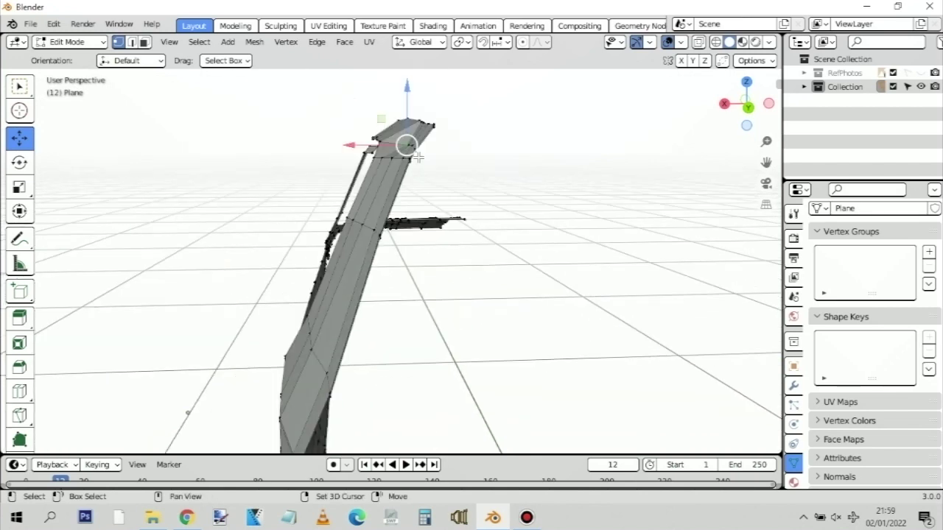
{"action": "scroll", "coordinate": [418, 157], "scroll_direction": "up", "scroll_amount": 2}
{"action": "scroll", "coordinate": [395, 169], "scroll_direction": "up", "scroll_amount": 1}
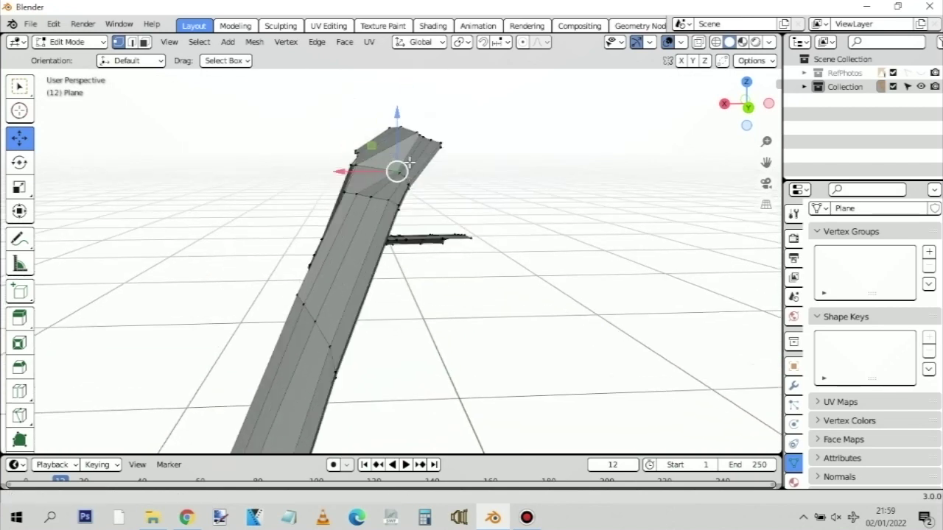
{"action": "scroll", "coordinate": [409, 162], "scroll_direction": "up", "scroll_amount": 3}
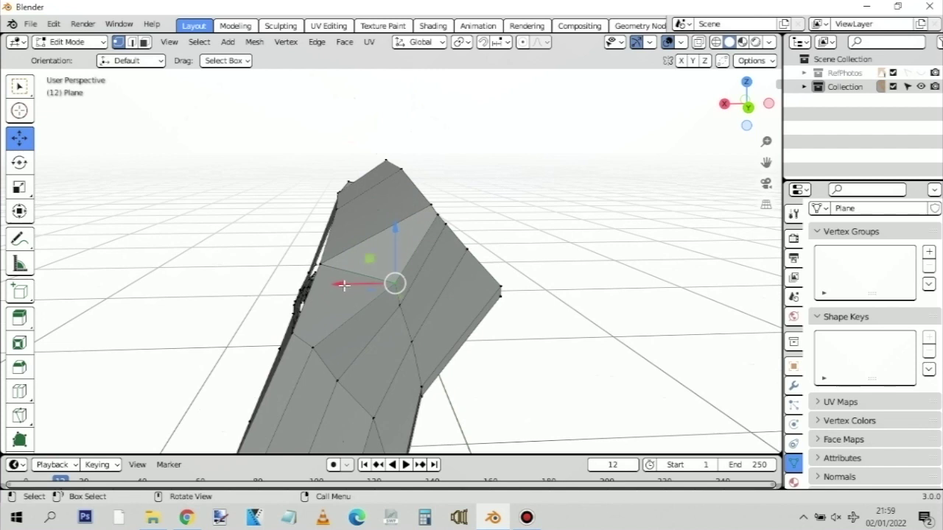
{"action": "mouse_move", "coordinate": [335, 287]}
{"action": "left_mouse_down"}
{"action": "mouse_move", "coordinate": [304, 288]}
{"action": "mouse_move", "coordinate": [330, 309]}
{"action": "mouse_move", "coordinate": [429, 202]}
{"action": "left_mouse_up"}
Undo a wrong selection and move, then slide the strip's upper-edge vertex along X
{"action": "left_click", "coordinate": [380, 305]}
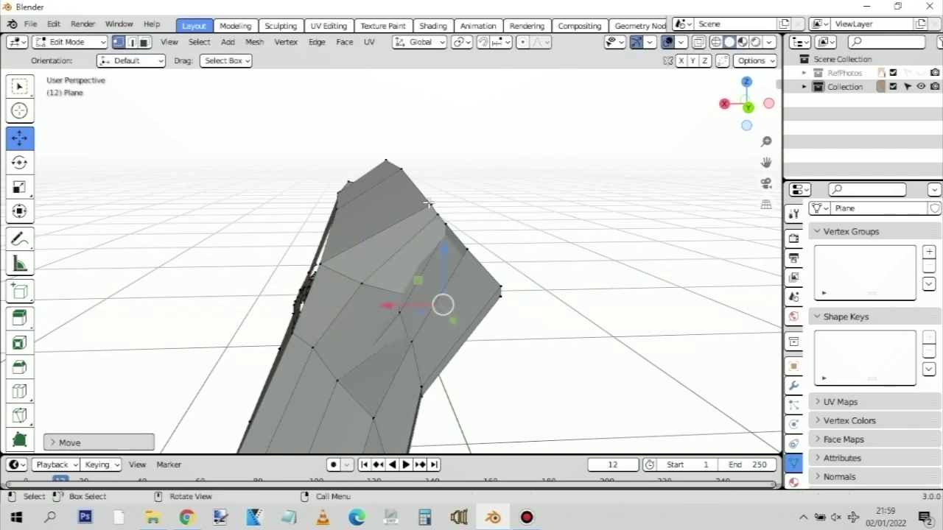
{"action": "left_click", "coordinate": [430, 204]}
{"action": "key", "text": "ctrl+z"}
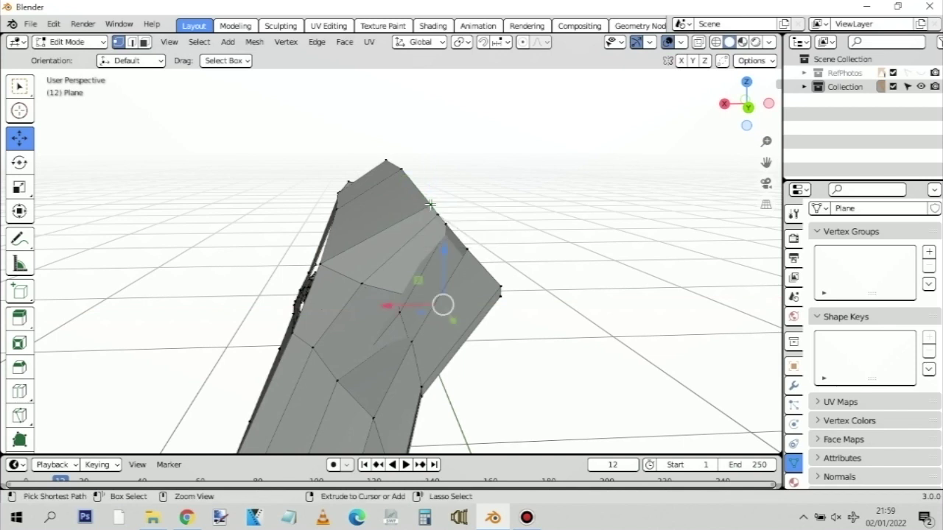
{"action": "key", "text": "ctrl+z"}
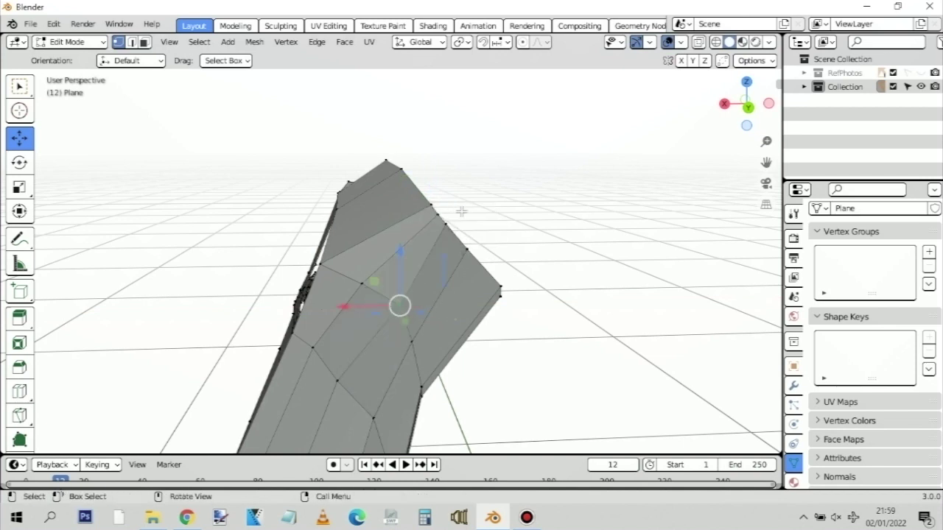
{"action": "left_click", "coordinate": [431, 203]}
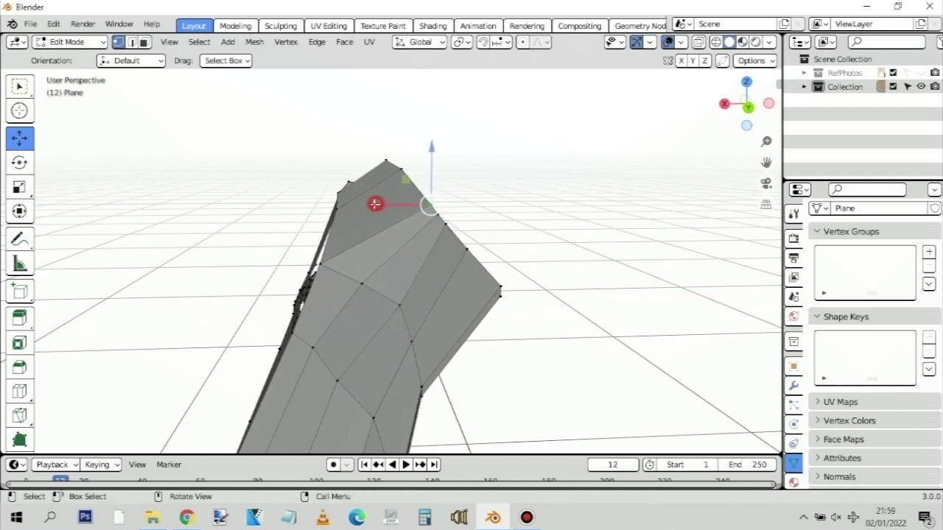
{"action": "mouse_move", "coordinate": [375, 204]}
{"action": "left_mouse_down"}
{"action": "mouse_move", "coordinate": [364, 205]}
{"action": "mouse_move", "coordinate": [372, 207]}
{"action": "left_mouse_up"}
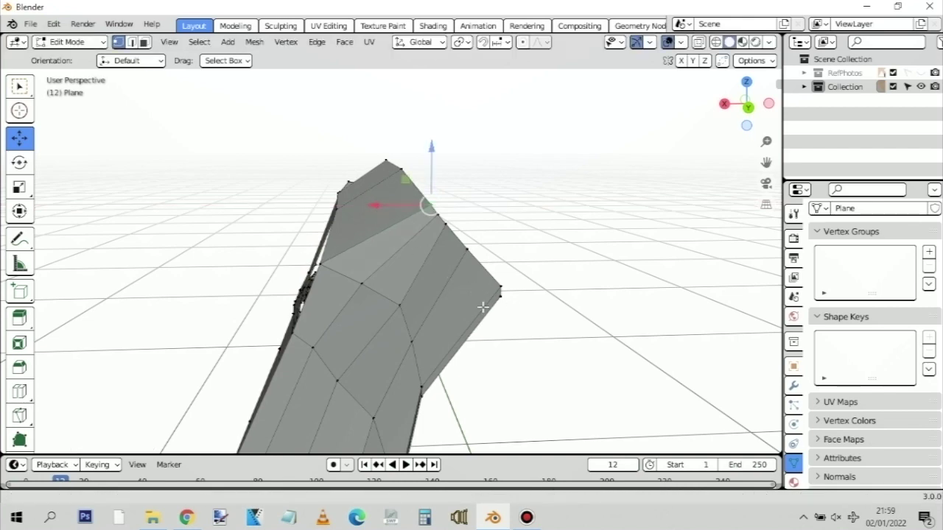
{"action": "middle_click_drag", "start_coordinate": [484, 308], "coordinate": [429, 286]}
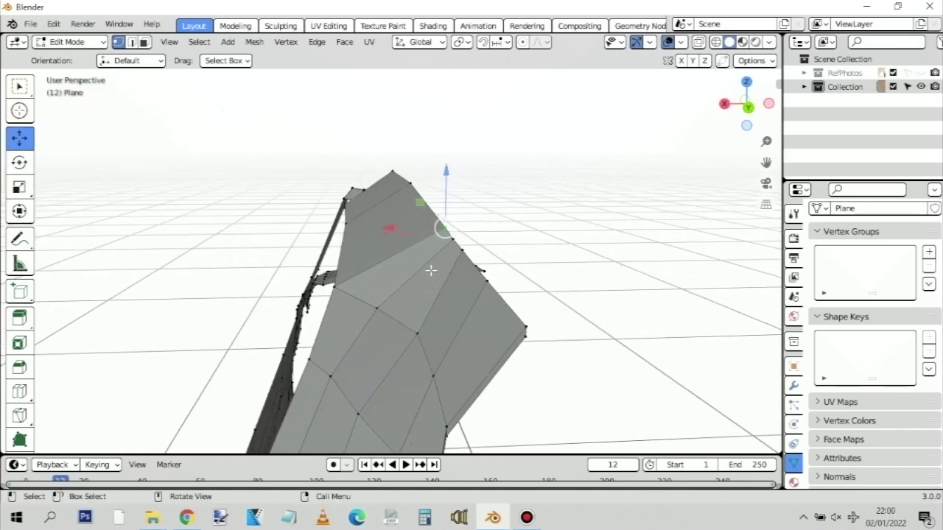
{"action": "middle_click_drag", "start_coordinate": [372, 265], "coordinate": [464, 229]}
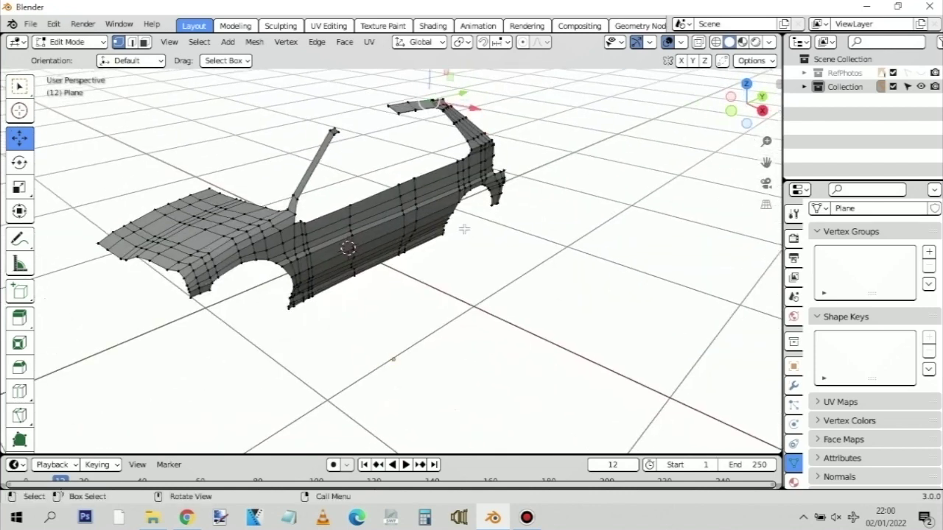
{"action": "scroll", "coordinate": [464, 229], "scroll_direction": "up", "scroll_amount": 2}
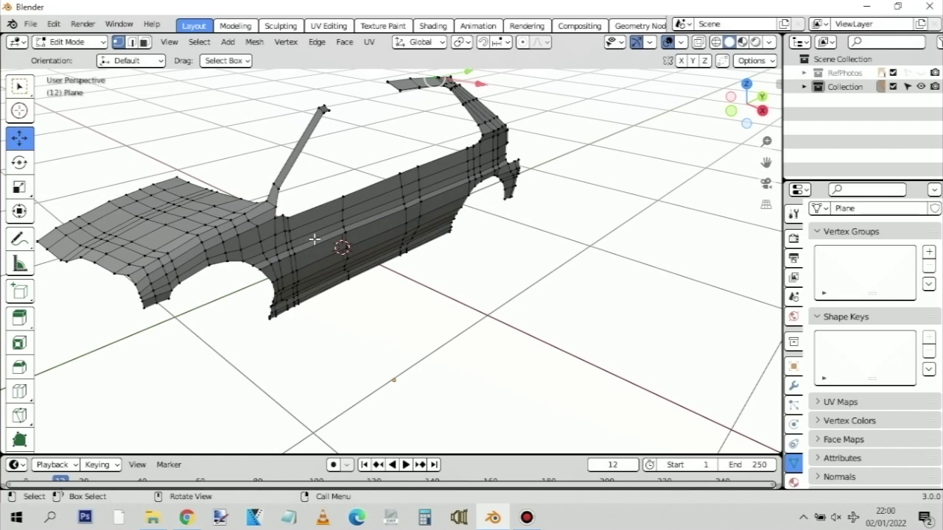
{"action": "scroll", "coordinate": [315, 239], "scroll_direction": "up", "scroll_amount": 3}
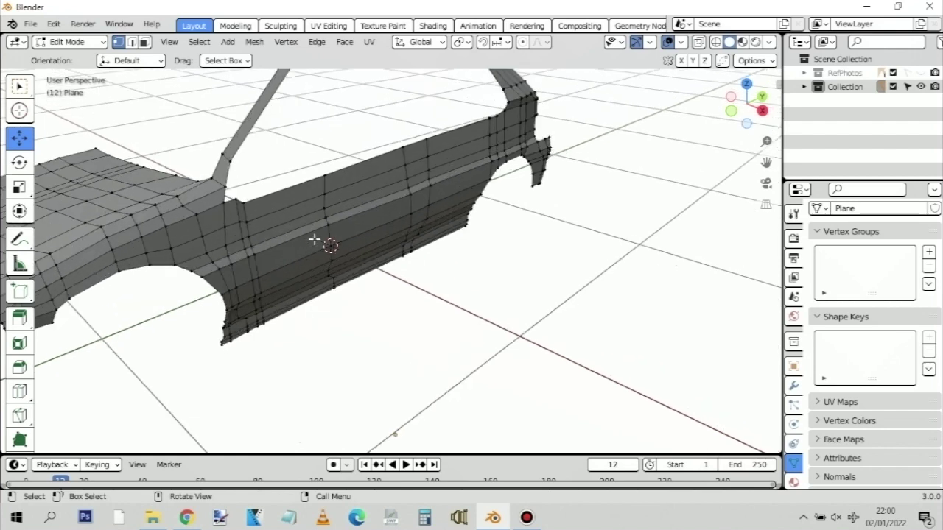
{"action": "scroll", "coordinate": [288, 230], "scroll_direction": "down", "scroll_amount": 3}
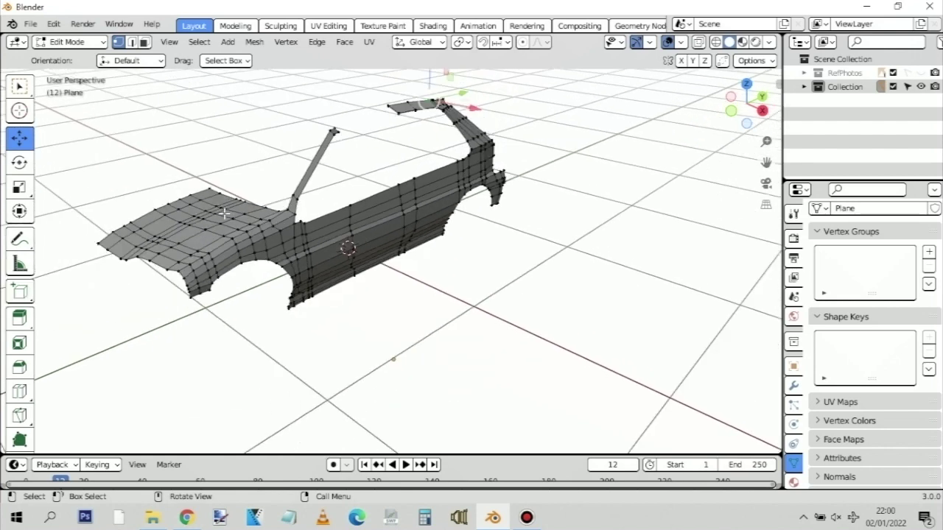
{"action": "middle_click_drag", "start_coordinate": [224, 214], "coordinate": [428, 274]}
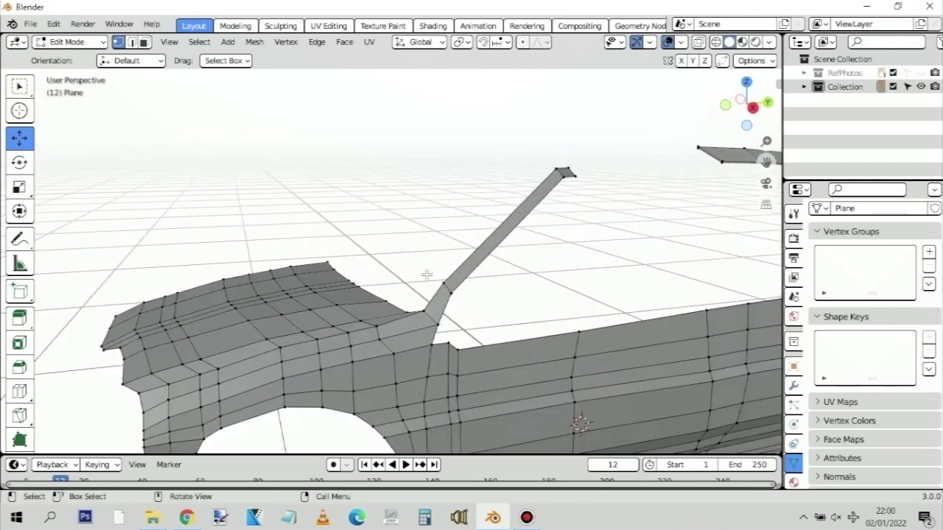
{"action": "scroll", "coordinate": [428, 274], "scroll_direction": "down", "scroll_amount": 2}
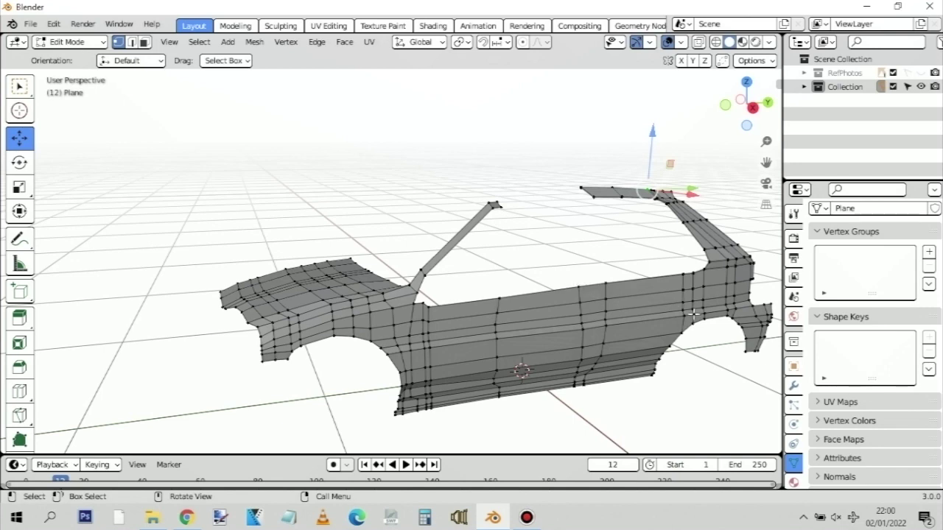
{"action": "scroll", "coordinate": [693, 315], "scroll_direction": "down", "scroll_amount": 1}
{"action": "middle_click_drag", "start_coordinate": [740, 318], "coordinate": [426, 226], "text": "shift"}
{"action": "scroll", "coordinate": [328, 215], "scroll_direction": "up", "scroll_amount": 1}
{"action": "scroll", "coordinate": [521, 349], "scroll_direction": "down", "scroll_amount": 2}
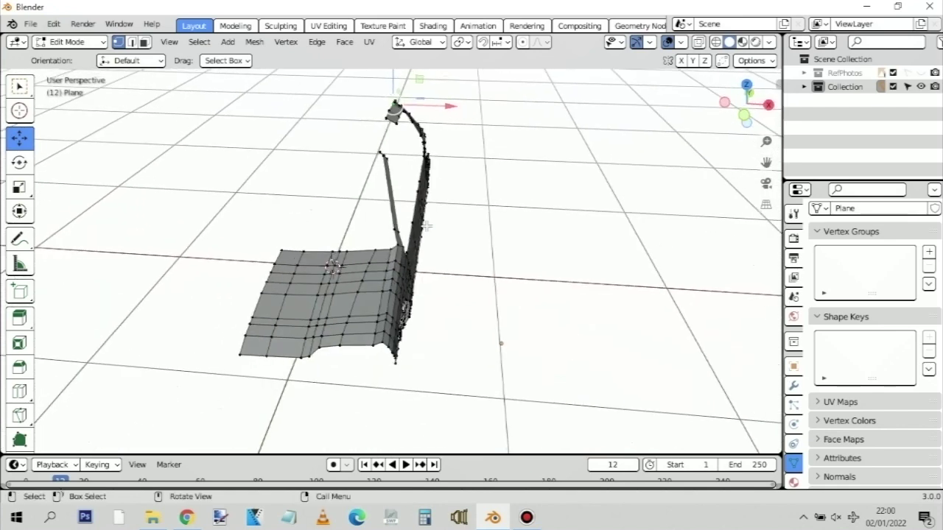
Orbit the body shell through end-on, top-down, front and rear views
{"action": "middle_click_drag", "start_coordinate": [403, 159], "coordinate": [549, 234]}
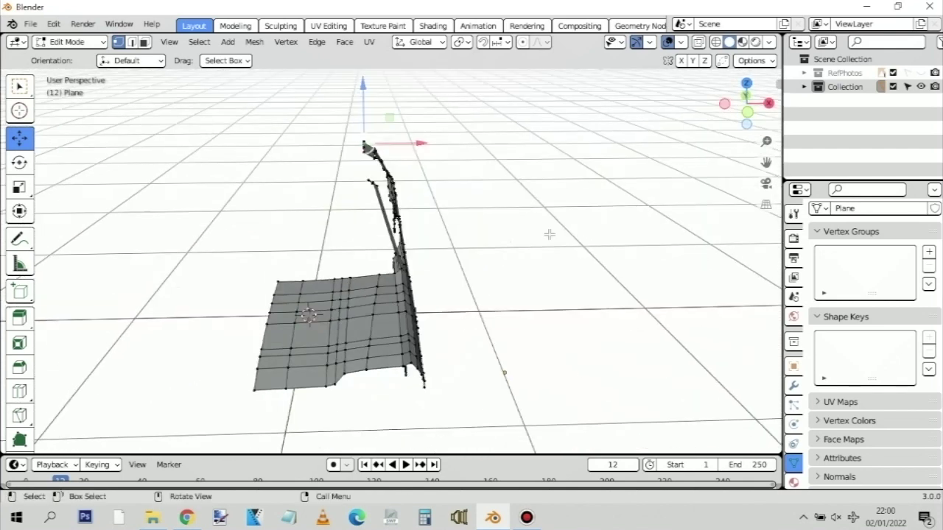
{"action": "scroll", "coordinate": [443, 233], "scroll_direction": "up", "scroll_amount": 2}
{"action": "middle_click_drag", "start_coordinate": [460, 271], "coordinate": [442, 251]}
{"action": "scroll", "coordinate": [617, 255], "scroll_direction": "down", "scroll_amount": 5, "text": "ctrl"}
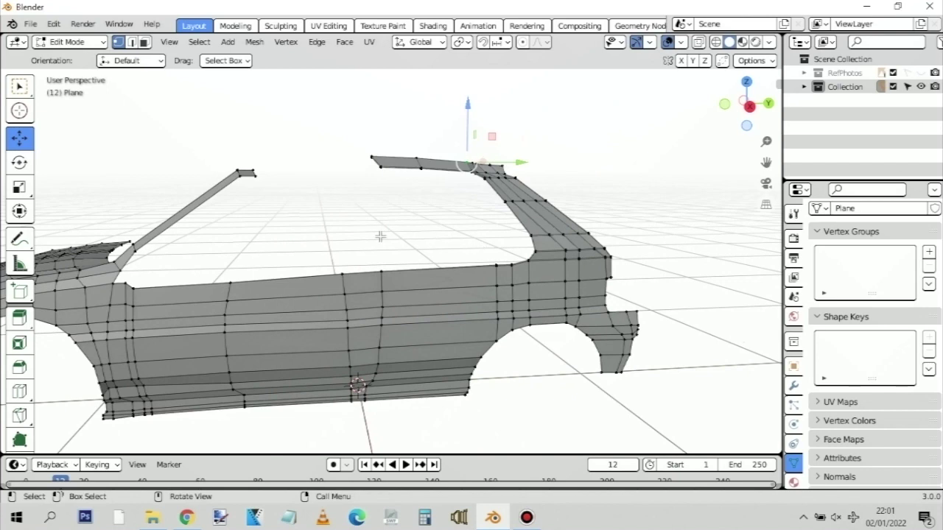
{"action": "scroll", "coordinate": [380, 236], "scroll_direction": "down", "scroll_amount": 2}
{"action": "mouse_move", "coordinate": [301, 236]}
{"action": "middle_mouse_down"}
{"action": "mouse_move", "coordinate": [482, 236]}
{"action": "mouse_move", "coordinate": [410, 253]}
{"action": "mouse_move", "coordinate": [300, 251]}
{"action": "middle_mouse_up"}
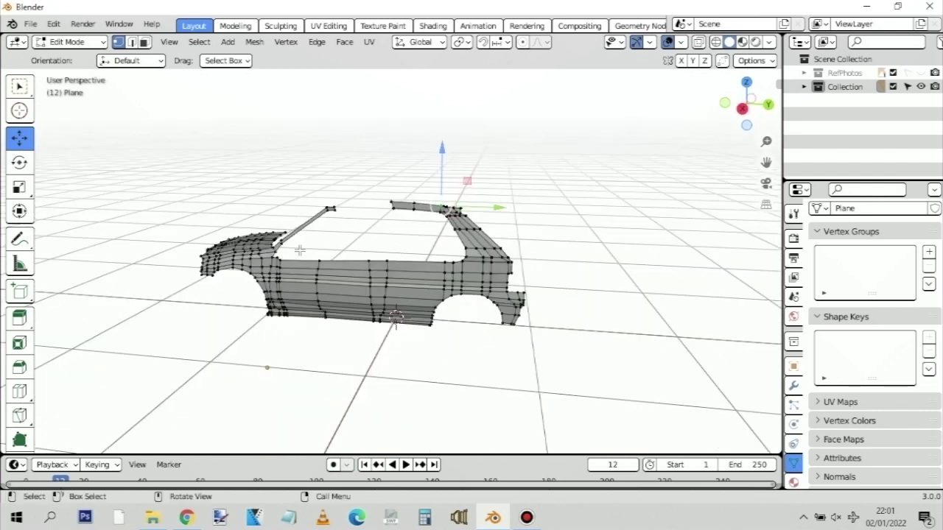
{"action": "scroll", "coordinate": [325, 221], "scroll_direction": "up", "scroll_amount": 2}
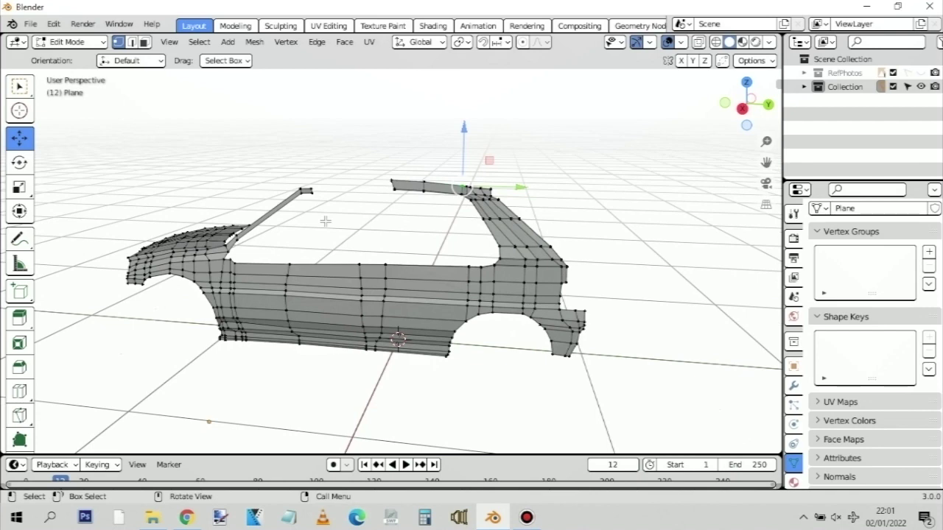
{"action": "middle_click_drag", "start_coordinate": [199, 204], "coordinate": [366, 224]}
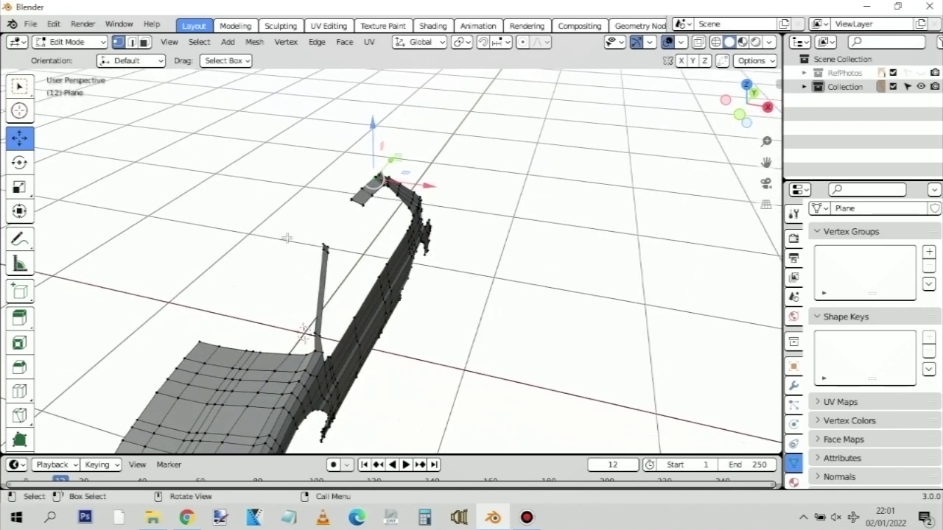
{"action": "middle_click_drag", "start_coordinate": [291, 243], "coordinate": [442, 228]}
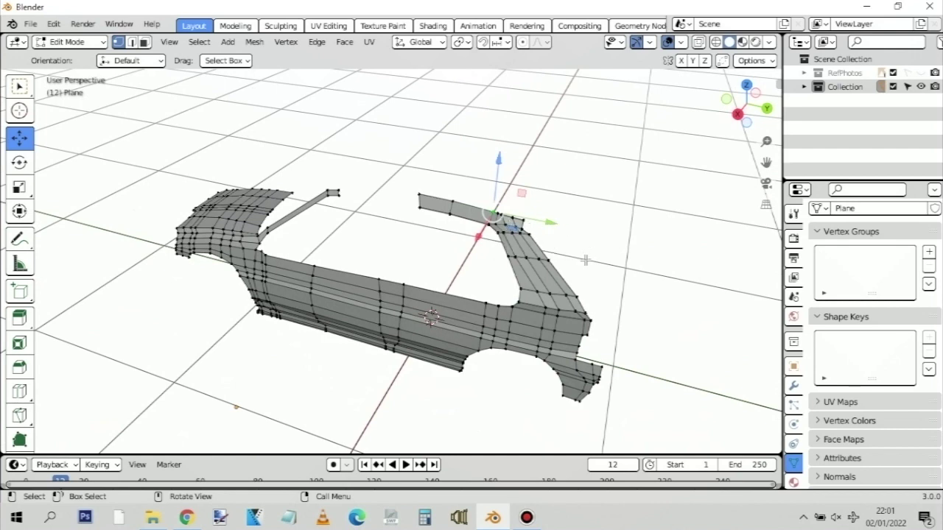
{"action": "middle_click_drag", "start_coordinate": [586, 260], "coordinate": [339, 229]}
{"action": "middle_click_drag", "start_coordinate": [272, 215], "coordinate": [382, 223]}
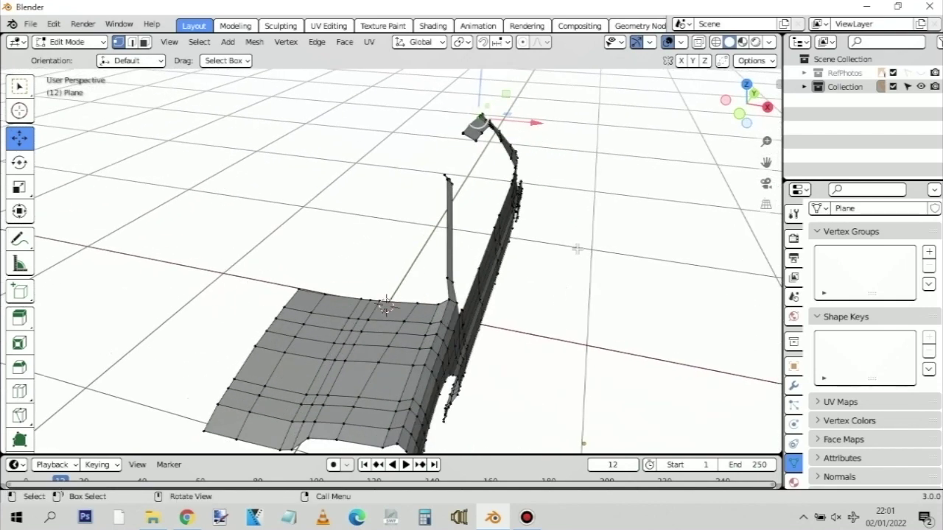
{"action": "middle_click_drag", "start_coordinate": [577, 249], "coordinate": [497, 227]}
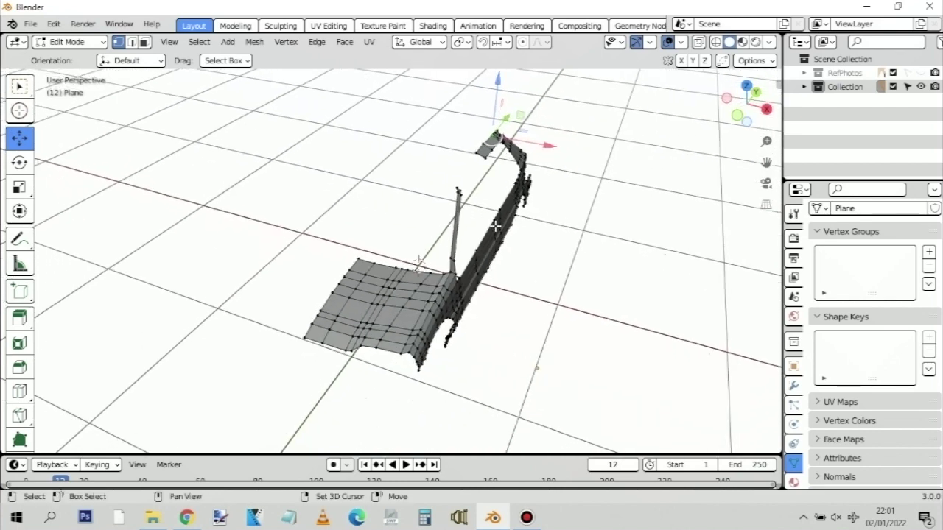
Inspect the roof rail and sill from several angles, then switch to Bandicam
{"action": "middle_click_drag", "start_coordinate": [565, 197], "coordinate": [341, 187]}
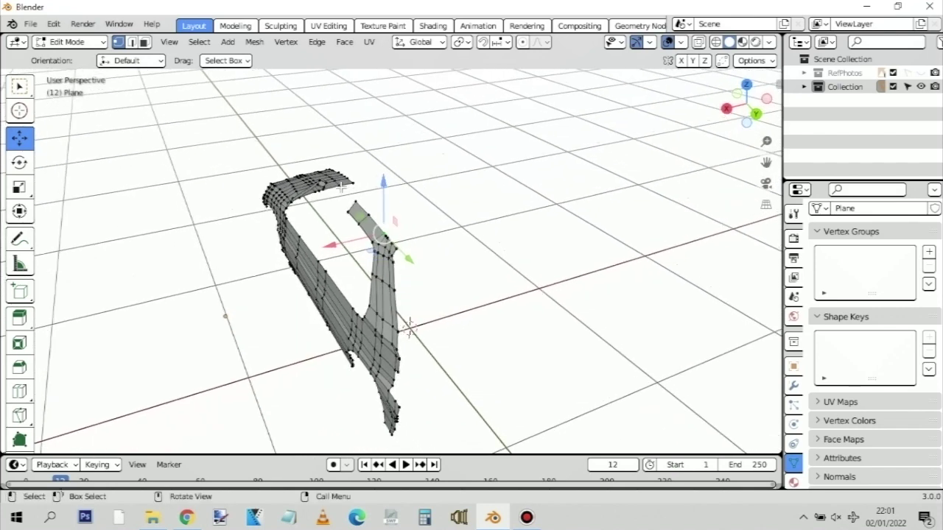
{"action": "middle_click_drag", "start_coordinate": [259, 159], "coordinate": [502, 258]}
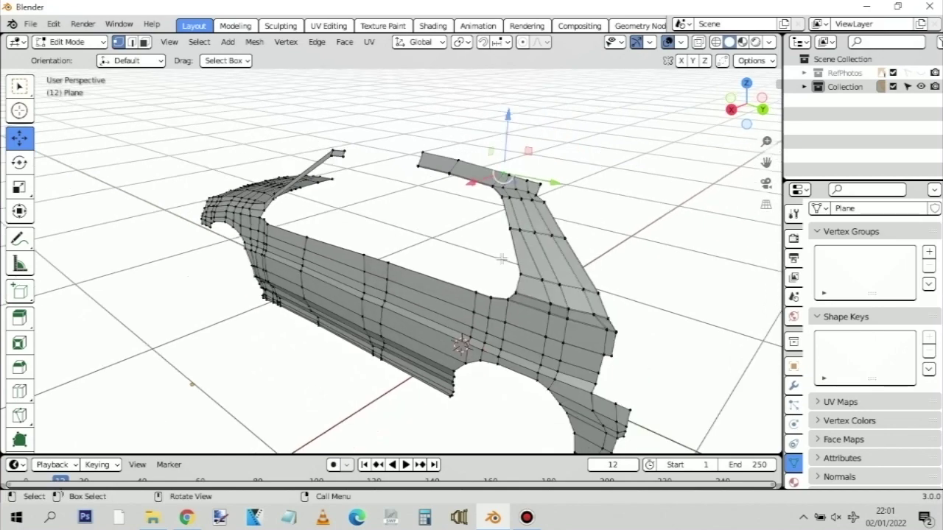
{"action": "middle_click_drag", "start_coordinate": [641, 293], "coordinate": [459, 188]}
{"action": "scroll", "coordinate": [512, 207], "scroll_direction": "down", "scroll_amount": 2}
{"action": "middle_click_drag", "start_coordinate": [521, 222], "coordinate": [381, 234]}
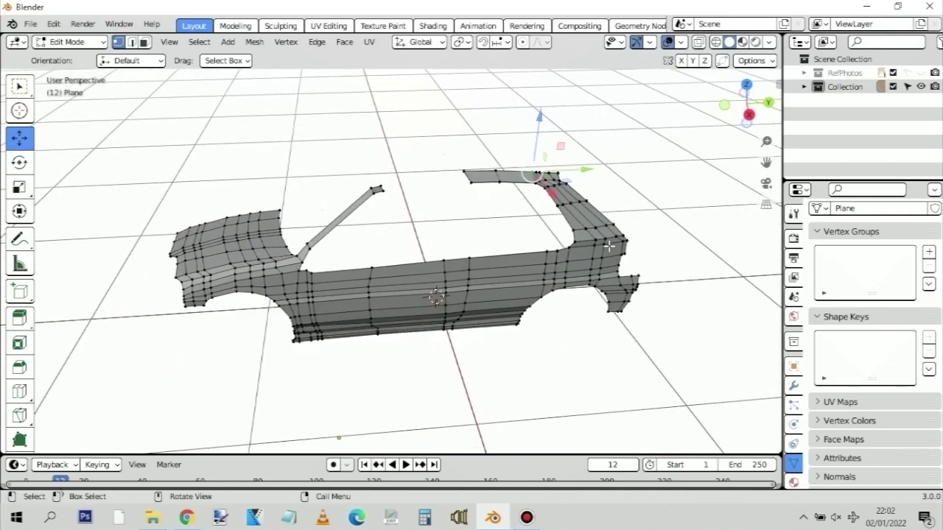
{"action": "middle_click_drag", "start_coordinate": [673, 229], "coordinate": [343, 218]}
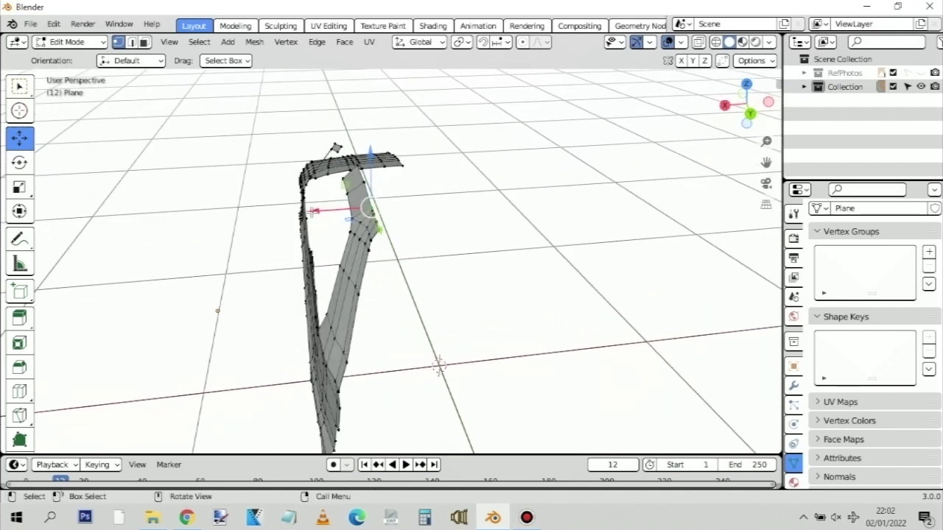
{"action": "scroll", "coordinate": [313, 212], "scroll_direction": "up", "scroll_amount": 1}
{"action": "middle_click_drag", "start_coordinate": [311, 175], "coordinate": [577, 232]}
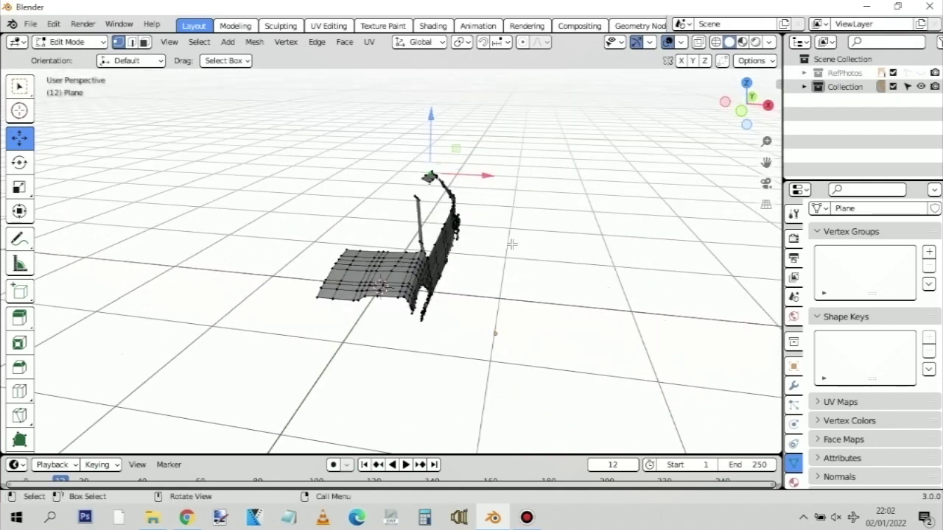
{"action": "middle_click_drag", "start_coordinate": [513, 244], "coordinate": [563, 238]}
{"action": "scroll", "coordinate": [343, 232], "scroll_direction": "up", "scroll_amount": 4}
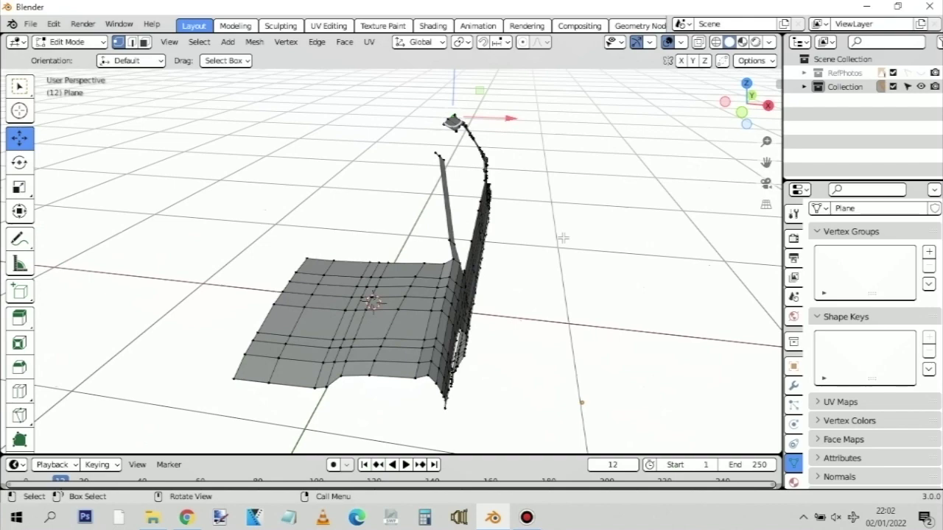
{"action": "middle_click_drag", "start_coordinate": [526, 271], "coordinate": [559, 267]}
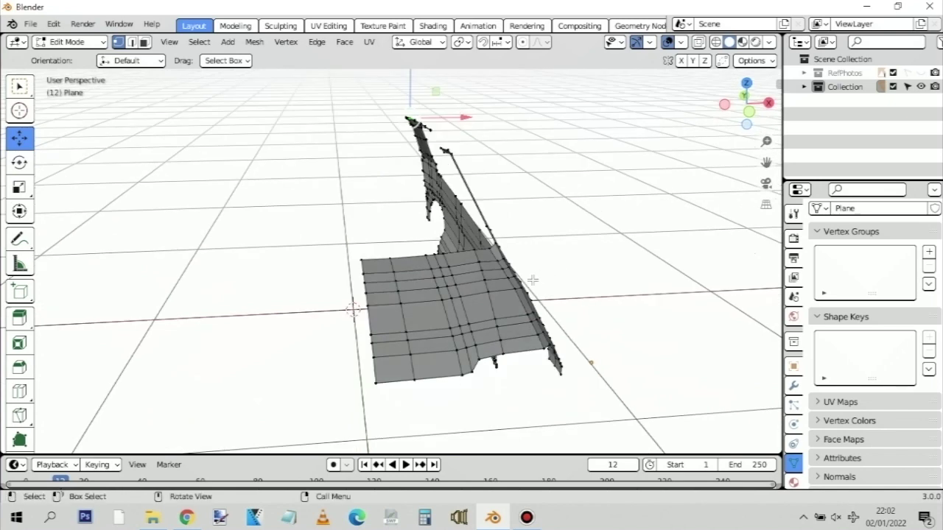
{"action": "key", "text": "alt+Tab"}
{"action": "key", "text": "alt+Tab"}
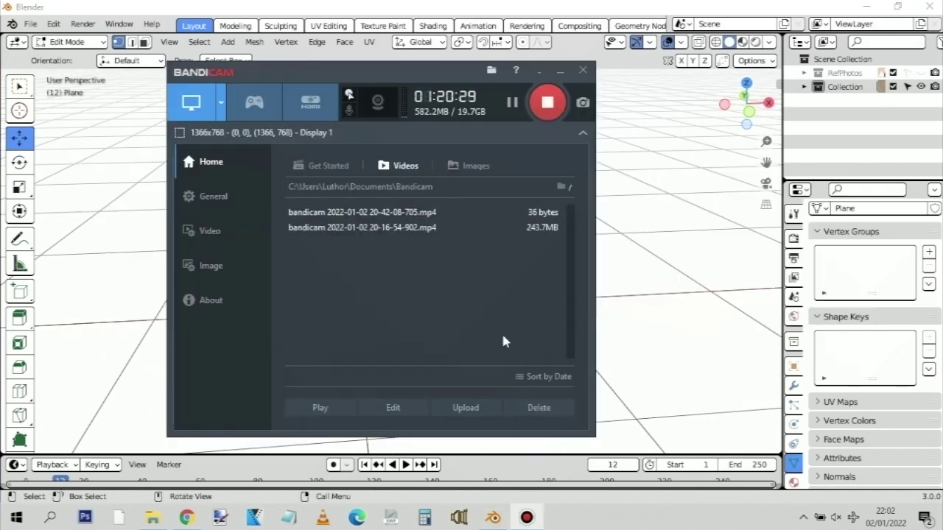
Return to Blender and orbit to an oblique view of the shell
{"action": "key", "text": "alt+Tab"}
{"action": "middle_click_drag", "start_coordinate": [596, 280], "coordinate": [541, 291]}
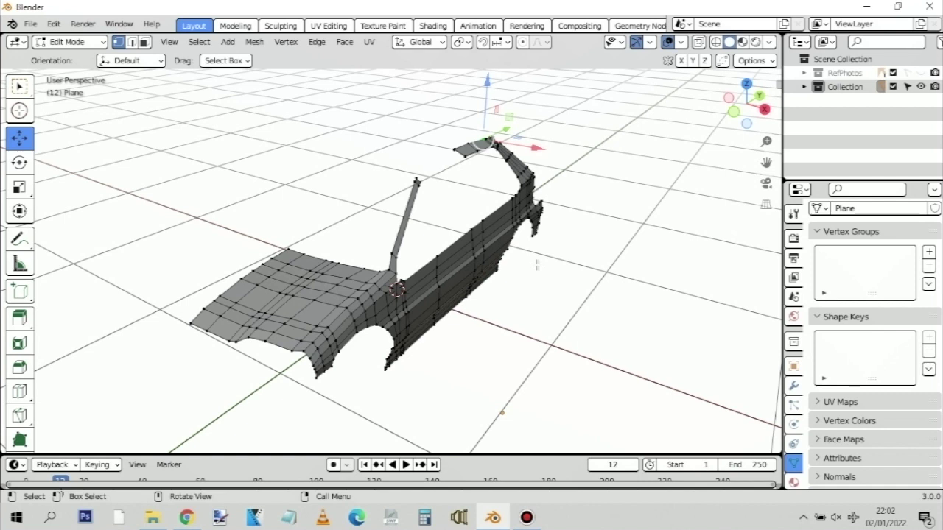
{"action": "middle_click_drag", "start_coordinate": [243, 211], "coordinate": [486, 187]}
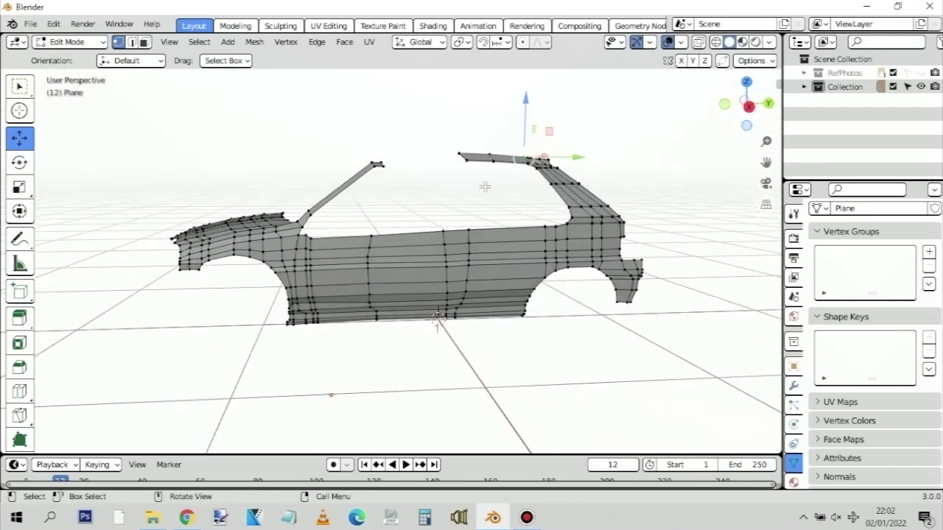
{"action": "middle_click_drag", "start_coordinate": [614, 200], "coordinate": [485, 212]}
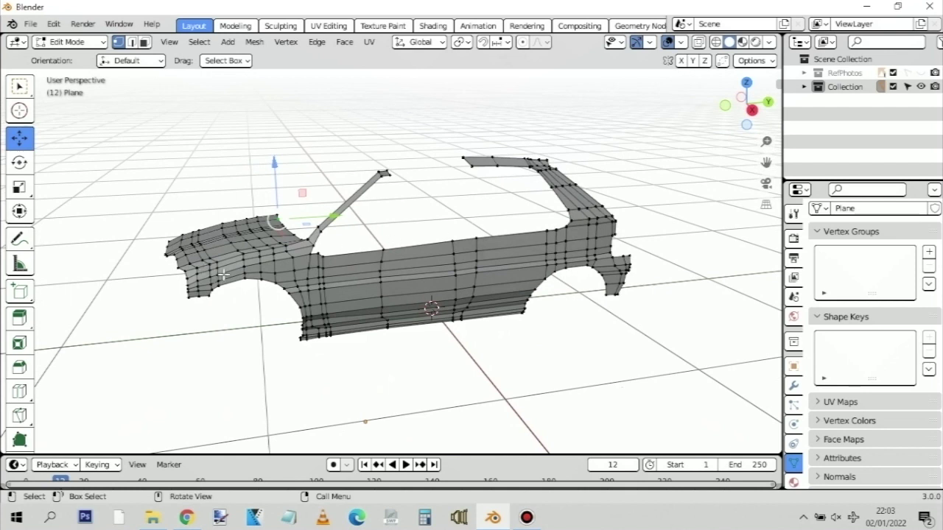
{"action": "middle_click_drag", "start_coordinate": [189, 200], "coordinate": [266, 217]}
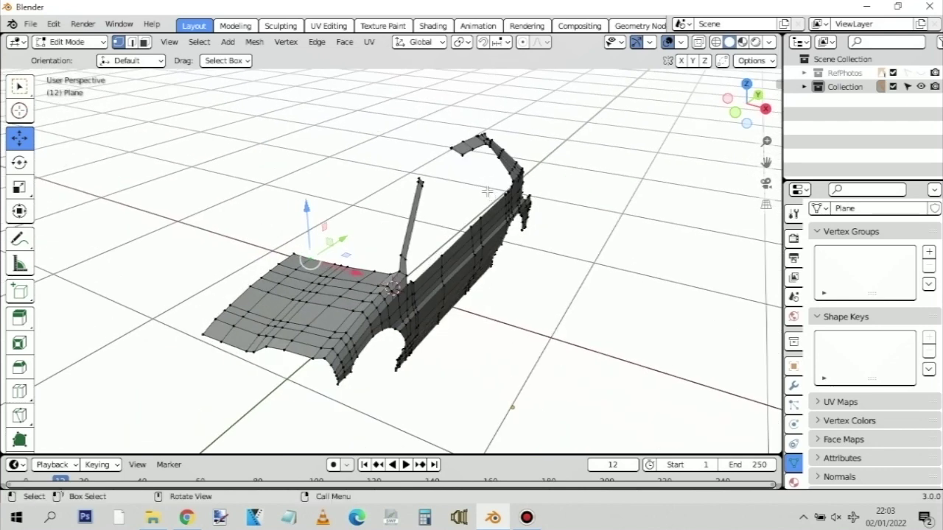
{"action": "middle_click_drag", "start_coordinate": [569, 226], "coordinate": [366, 209]}
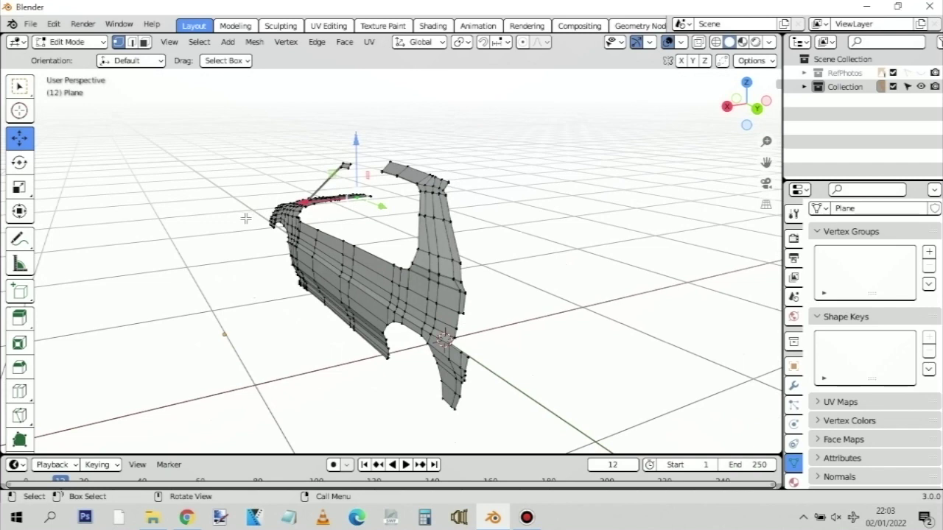
{"action": "middle_click_drag", "start_coordinate": [267, 197], "coordinate": [515, 216], "text": "shift"}
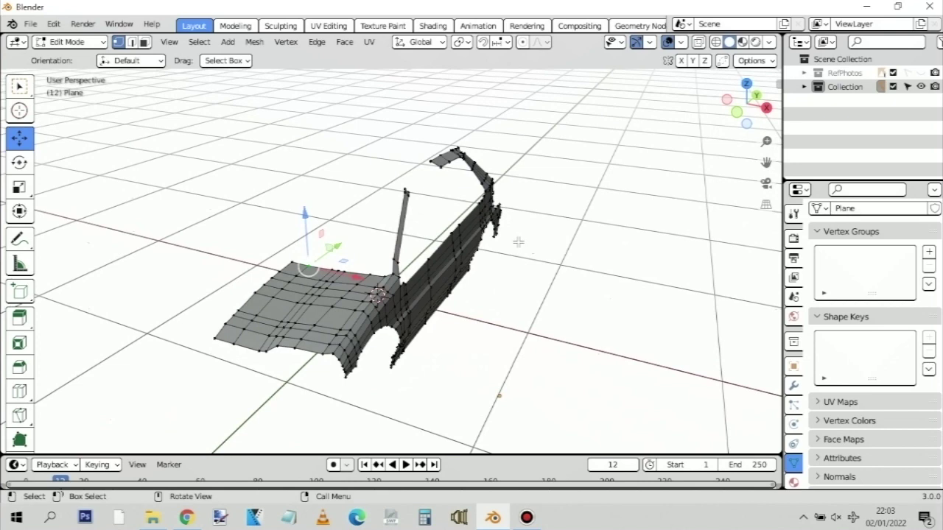
{"action": "middle_click_drag", "start_coordinate": [514, 221], "coordinate": [514, 262]}
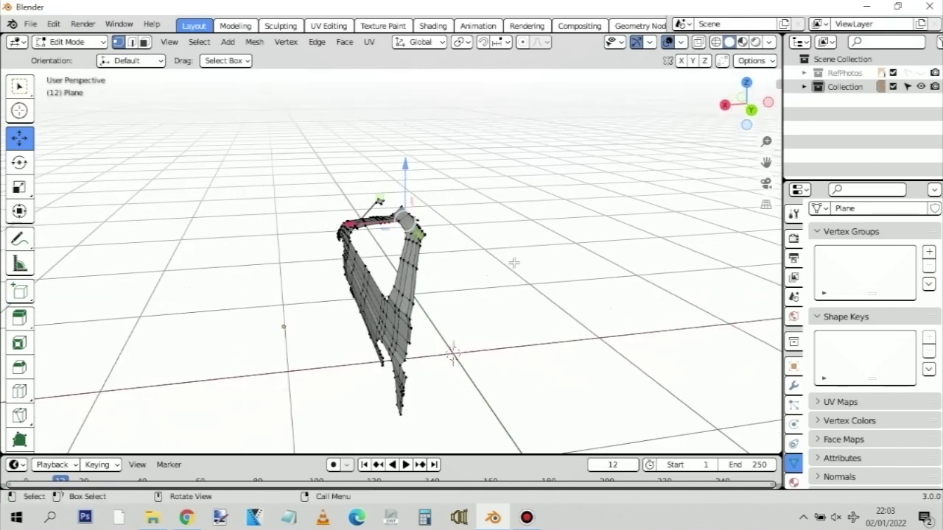
{"action": "middle_click_drag", "start_coordinate": [359, 239], "coordinate": [491, 260]}
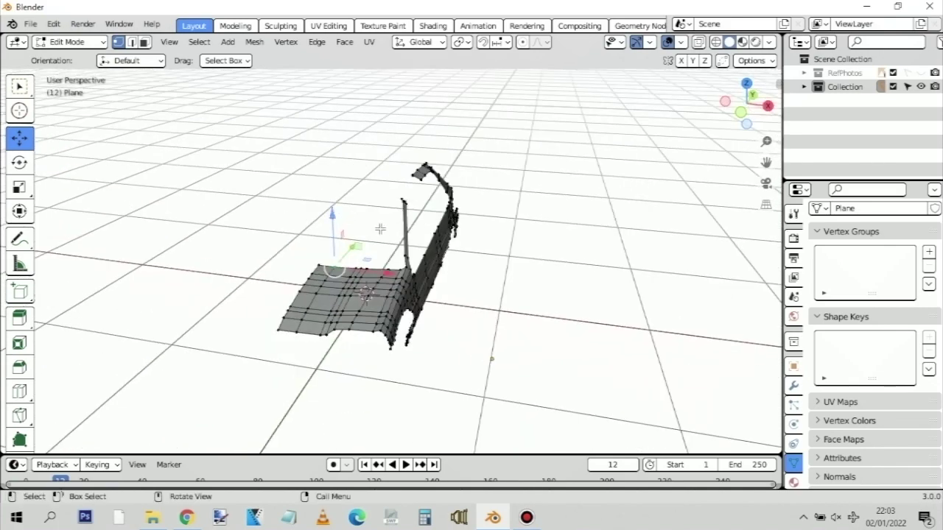
{"action": "middle_click_drag", "start_coordinate": [370, 214], "coordinate": [454, 250]}
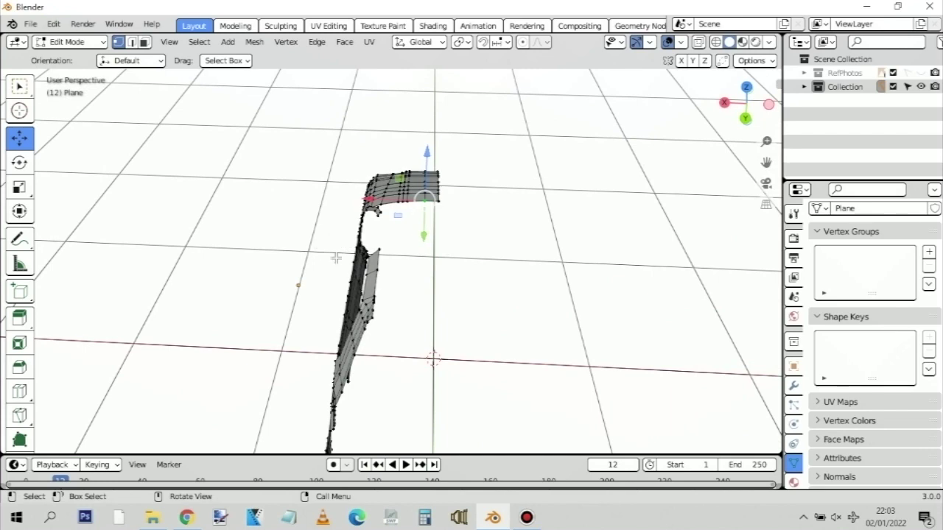
{"action": "middle_click_drag", "start_coordinate": [336, 257], "coordinate": [373, 222]}
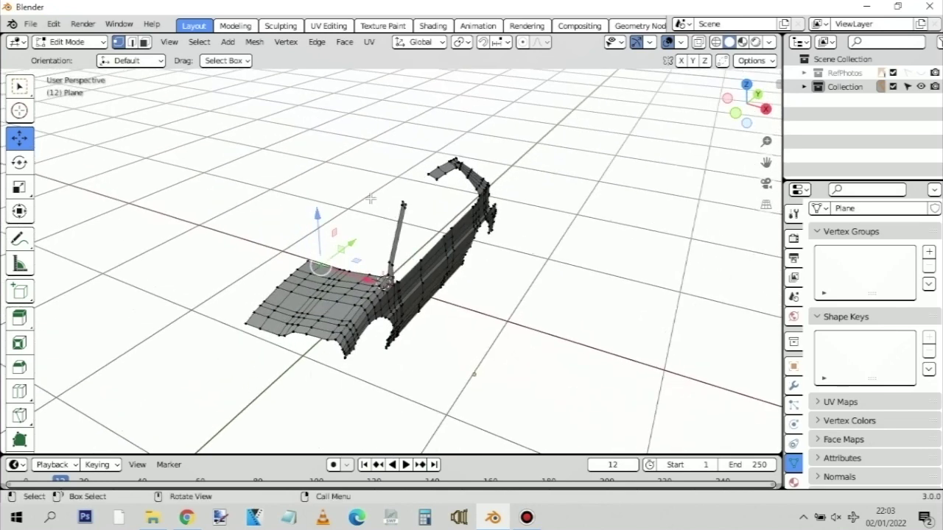
{"action": "scroll", "coordinate": [374, 205], "scroll_direction": "up", "scroll_amount": 2}
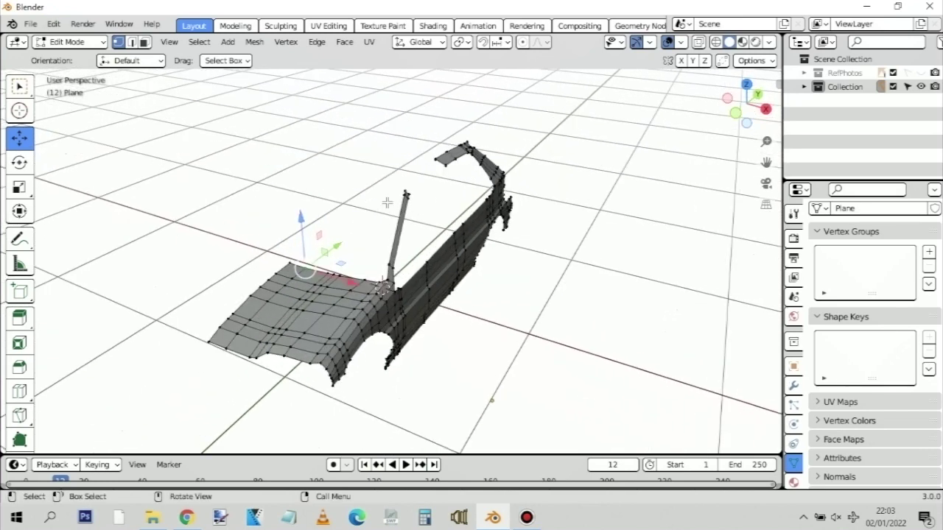
{"action": "middle_click_drag", "start_coordinate": [526, 190], "coordinate": [348, 246]}
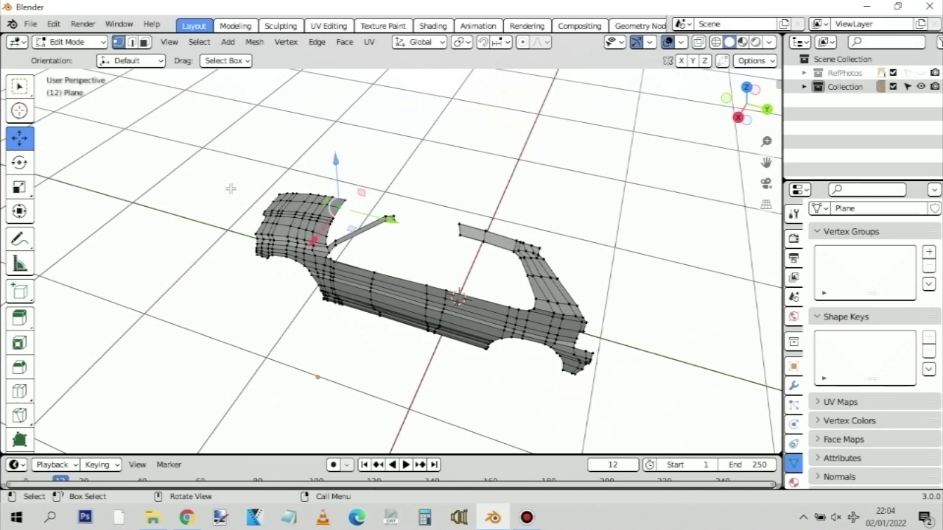
{"action": "middle_click_drag", "start_coordinate": [244, 200], "coordinate": [525, 248]}
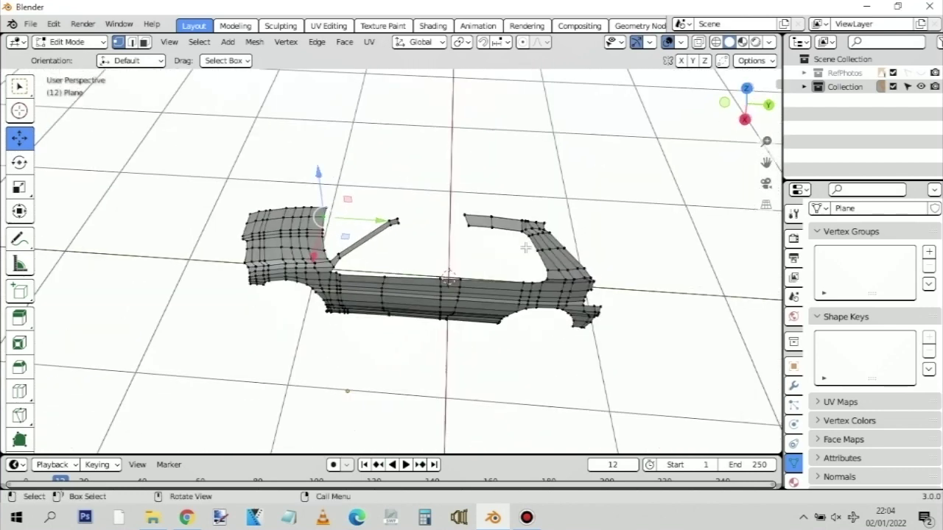
{"action": "middle_click_drag", "start_coordinate": [639, 261], "coordinate": [510, 201]}
{"action": "middle_click_drag", "start_coordinate": [300, 212], "coordinate": [479, 242]}
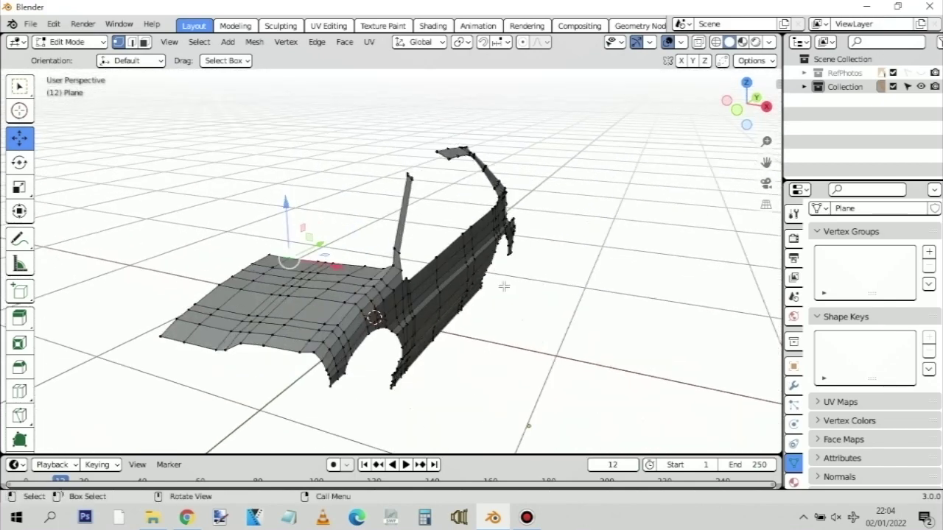
{"action": "middle_click_drag", "start_coordinate": [504, 287], "coordinate": [427, 284], "text": "shift"}
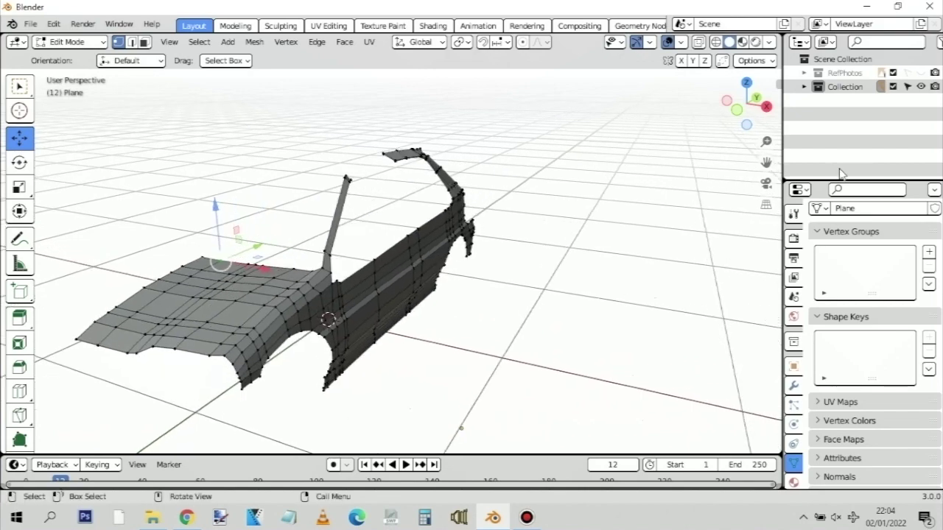
Unhide the RefPhotos blueprints and view the mesh from side and rear three-quarter angles
{"action": "left_click", "coordinate": [921, 72]}
{"action": "middle_click_drag", "start_coordinate": [551, 204], "coordinate": [368, 223]}
{"action": "middle_click_drag", "start_coordinate": [268, 211], "coordinate": [373, 233]}
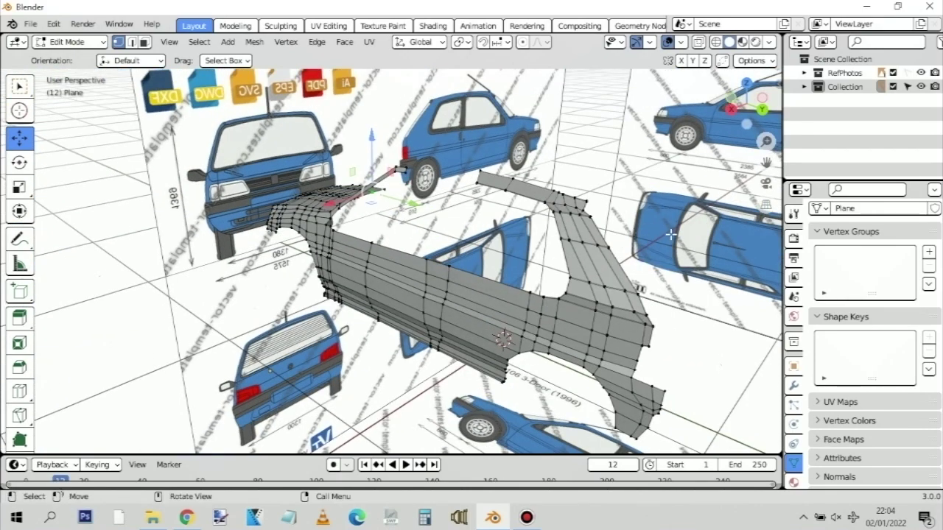
{"action": "middle_click_drag", "start_coordinate": [671, 235], "coordinate": [471, 244]}
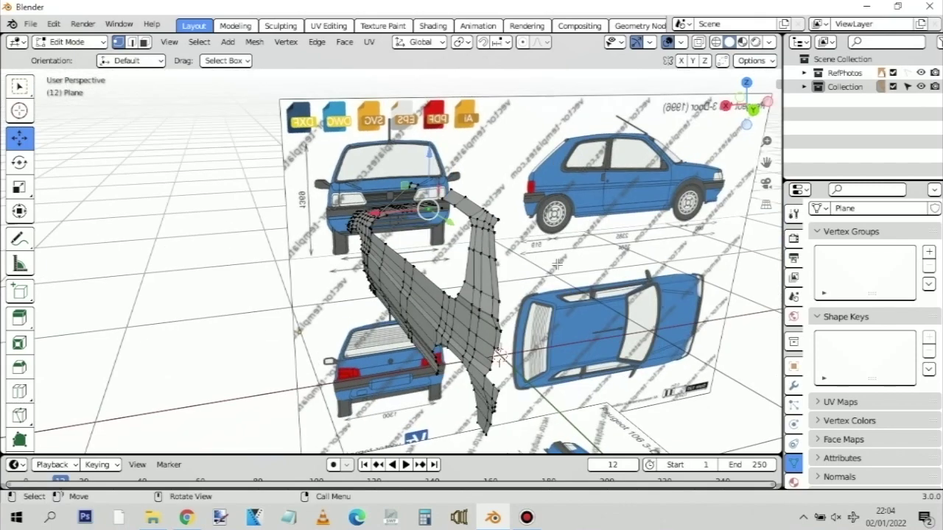
{"action": "middle_click_drag", "start_coordinate": [599, 296], "coordinate": [487, 258]}
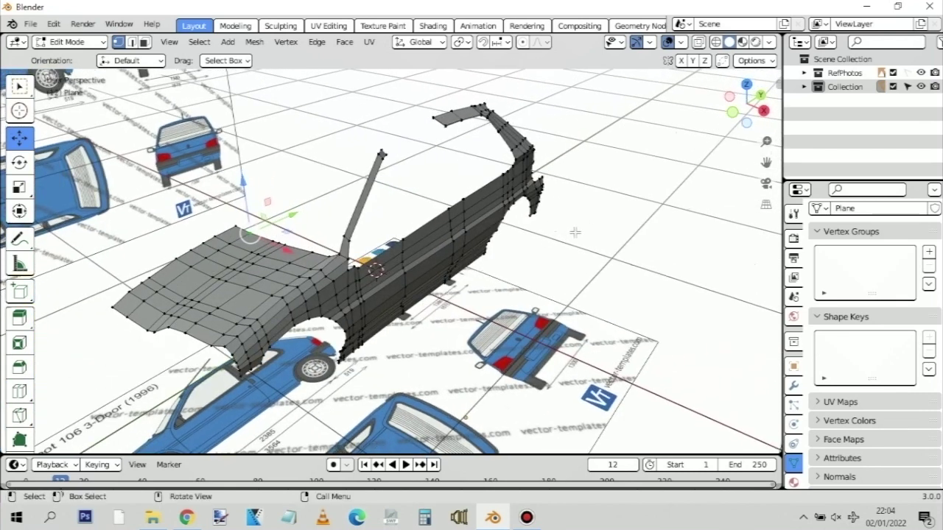
{"action": "scroll", "coordinate": [591, 223], "scroll_direction": "up", "scroll_amount": 2}
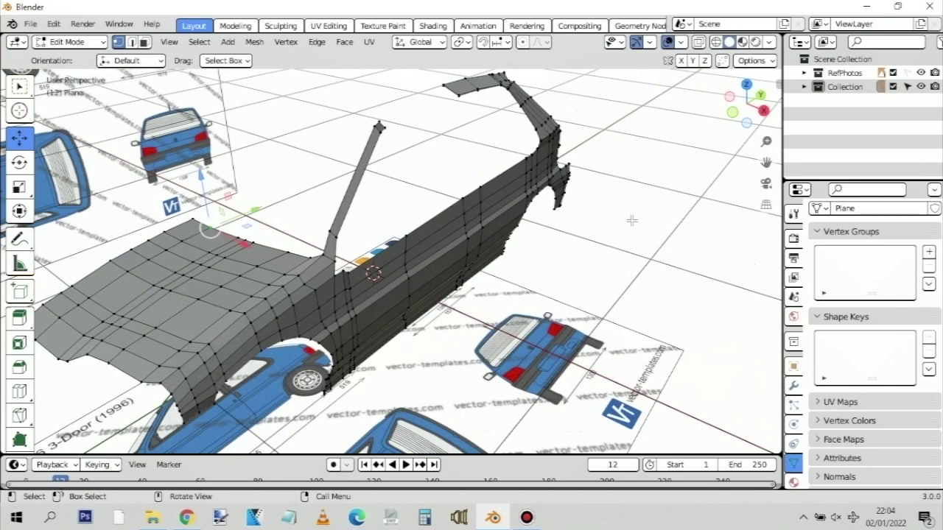
Tilt to a steeper angle, then deselect and box-select the whole body-shell mesh
{"action": "middle_click_drag", "start_coordinate": [632, 220], "coordinate": [361, 200]}
{"action": "middle_click_drag", "start_coordinate": [447, 246], "coordinate": [448, 244]}
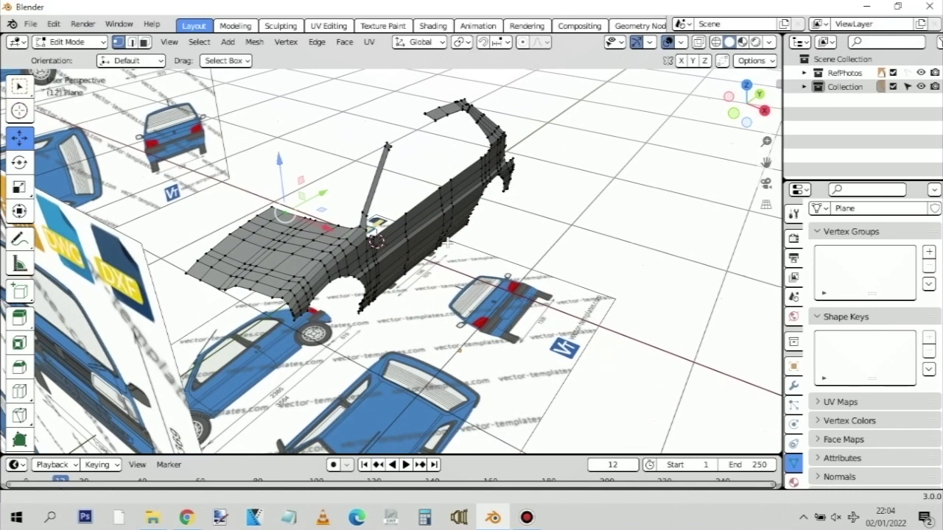
{"action": "mouse_move", "coordinate": [507, 218]}
{"action": "middle_mouse_down"}
{"action": "mouse_move", "coordinate": [379, 235]}
{"action": "mouse_move", "coordinate": [495, 233]}
{"action": "middle_mouse_up"}
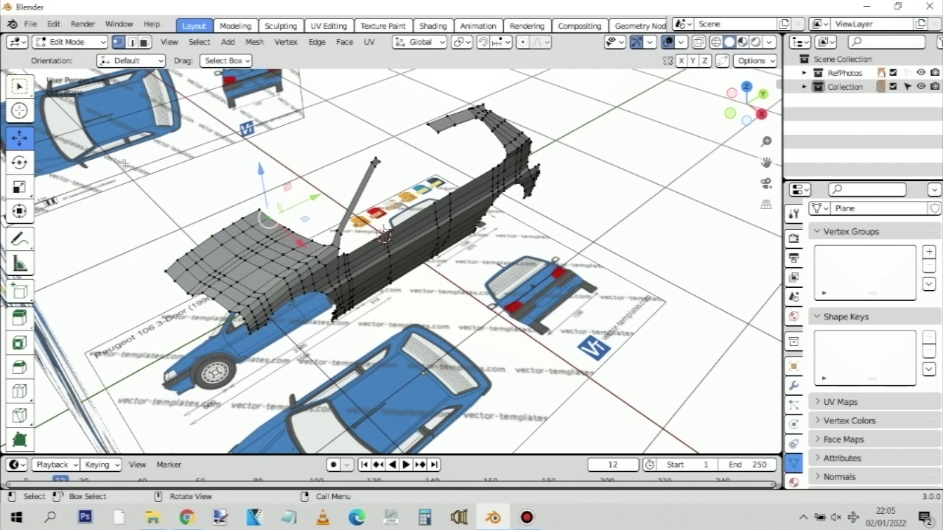
{"action": "left_click", "coordinate": [132, 188]}
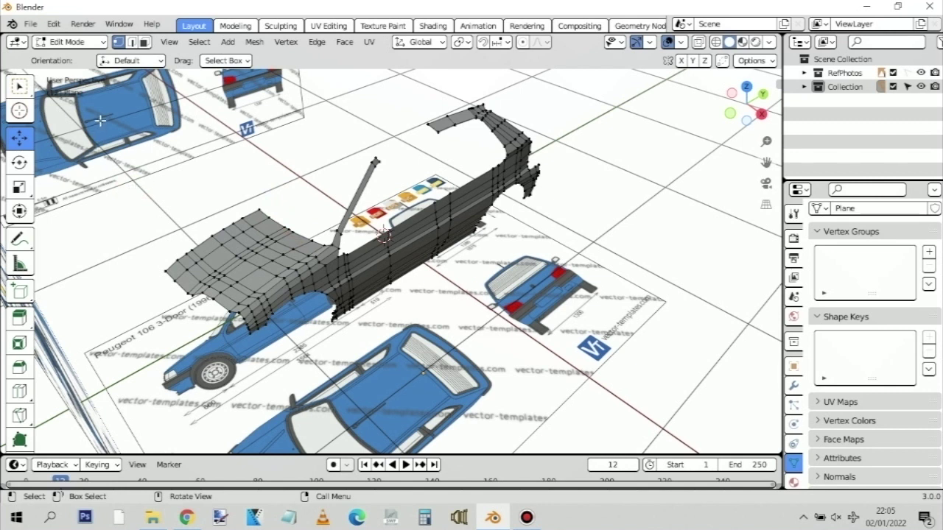
{"action": "left_click_drag", "start_coordinate": [107, 97], "coordinate": [589, 339]}
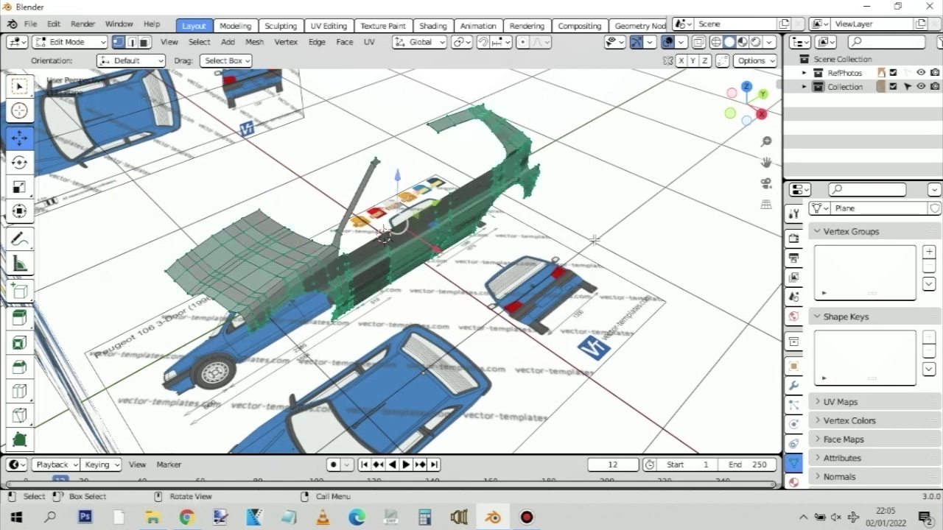
Orbit to a top-down view of the mesh while toggling its full selection
{"action": "left_click", "coordinate": [599, 196]}
{"action": "middle_click_drag", "start_coordinate": [573, 215], "coordinate": [420, 119]}
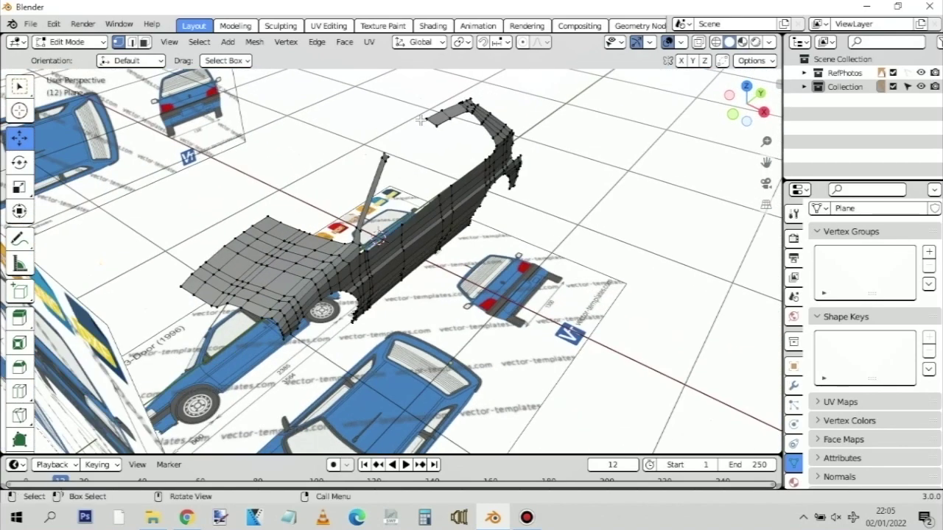
{"action": "scroll", "coordinate": [316, 122], "scroll_direction": "up", "scroll_amount": 1}
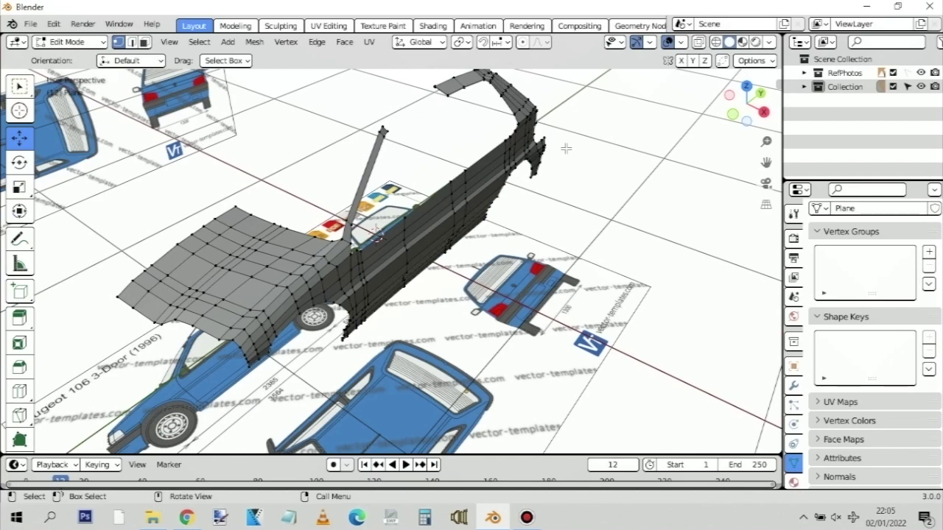
{"action": "middle_click_drag", "start_coordinate": [596, 165], "coordinate": [382, 164]}
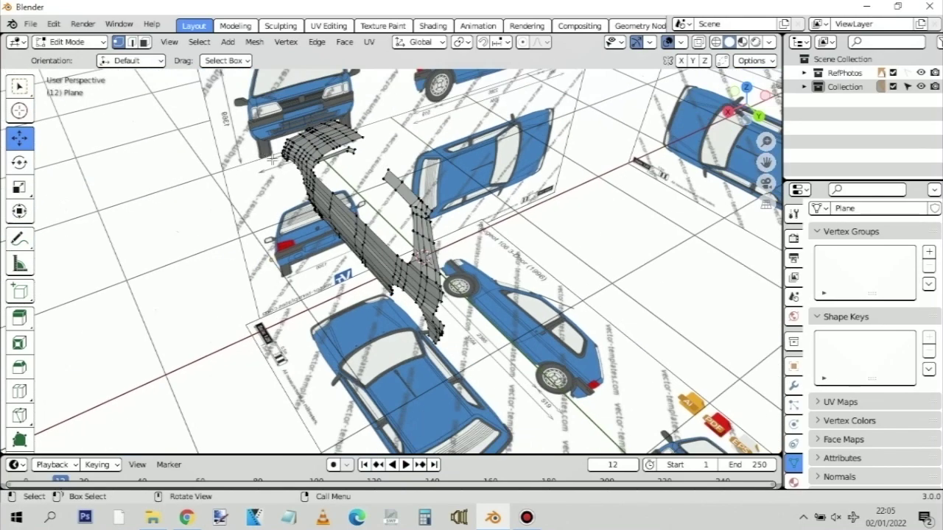
{"action": "middle_click_drag", "start_coordinate": [273, 159], "coordinate": [420, 71]}
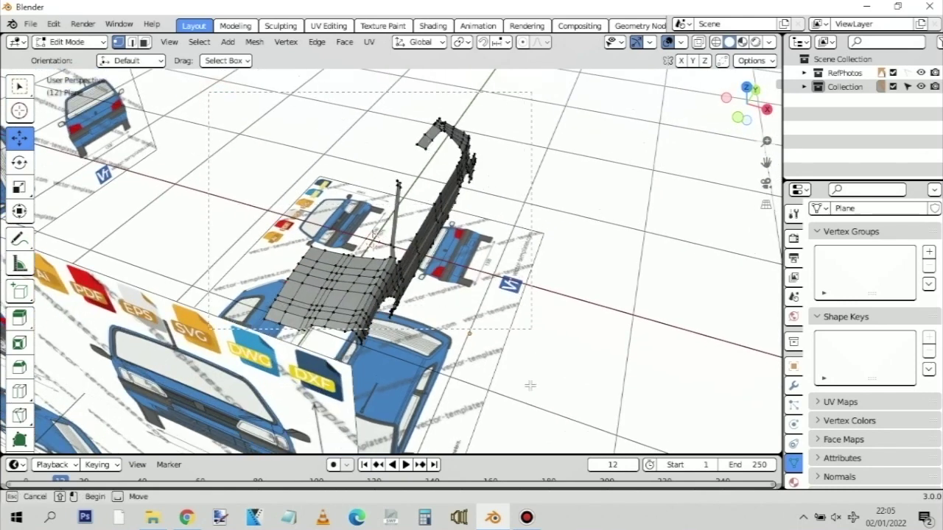
{"action": "key", "text": "a"}
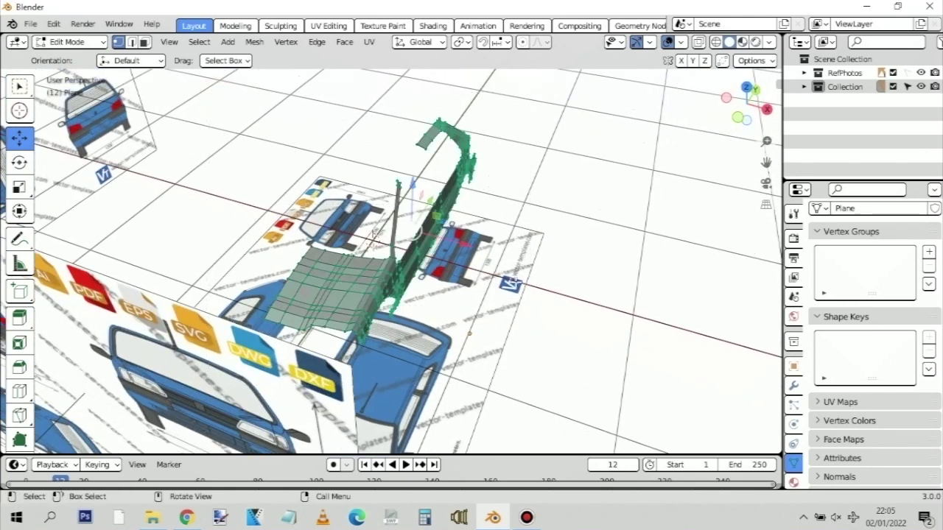
{"action": "left_click", "coordinate": [477, 300]}
{"action": "middle_click_drag", "start_coordinate": [478, 300], "coordinate": [350, 190]}
{"action": "left_click_drag", "start_coordinate": [155, 79], "coordinate": [585, 345]}
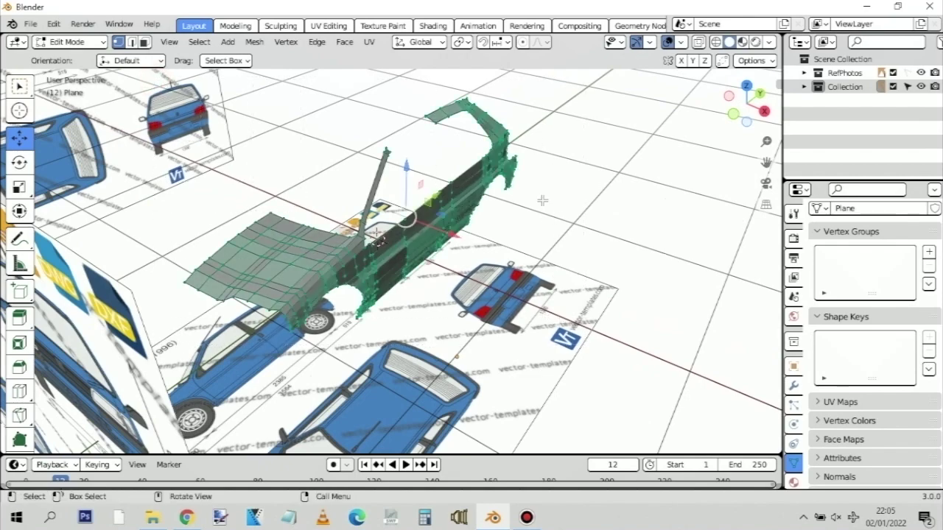
{"action": "mouse_move", "coordinate": [542, 200]}
{"action": "middle_mouse_down"}
{"action": "mouse_move", "coordinate": [362, 238]}
{"action": "mouse_move", "coordinate": [411, 243]}
{"action": "mouse_move", "coordinate": [558, 208]}
{"action": "middle_mouse_up"}
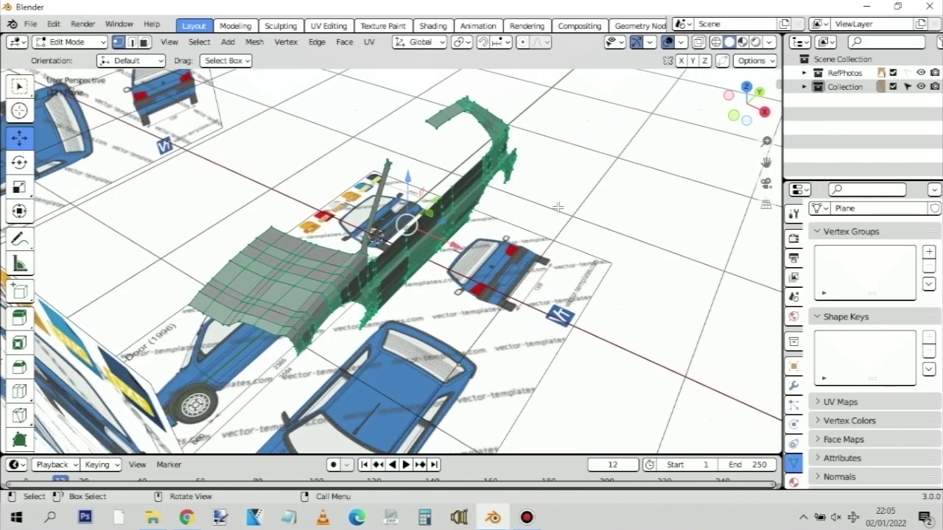
Deselect, inspect the mesh and blueprints from closer and higher angles, then switch to Bandicam
{"action": "left_click", "coordinate": [521, 298]}
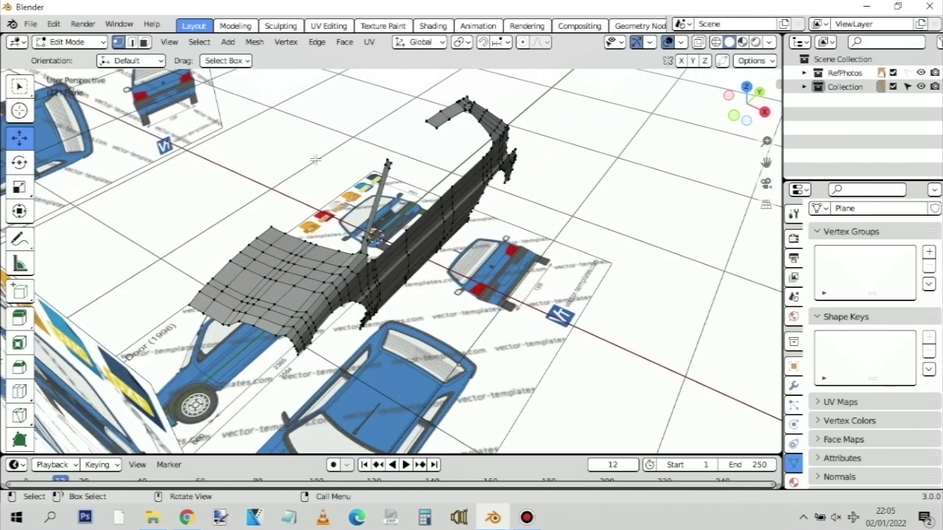
{"action": "middle_click_drag", "start_coordinate": [502, 253], "coordinate": [480, 200]}
{"action": "scroll", "coordinate": [357, 180], "scroll_direction": "up", "scroll_amount": 2}
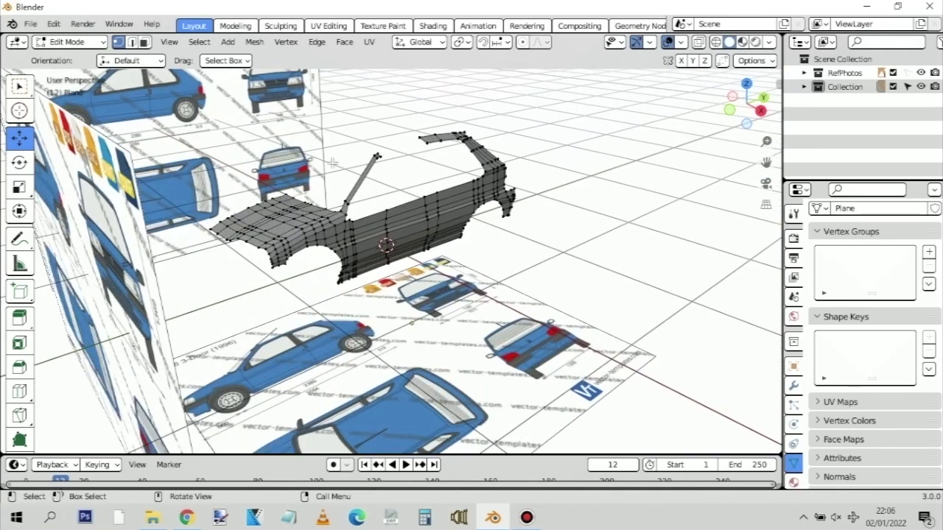
{"action": "middle_click_drag", "start_coordinate": [307, 160], "coordinate": [332, 172]}
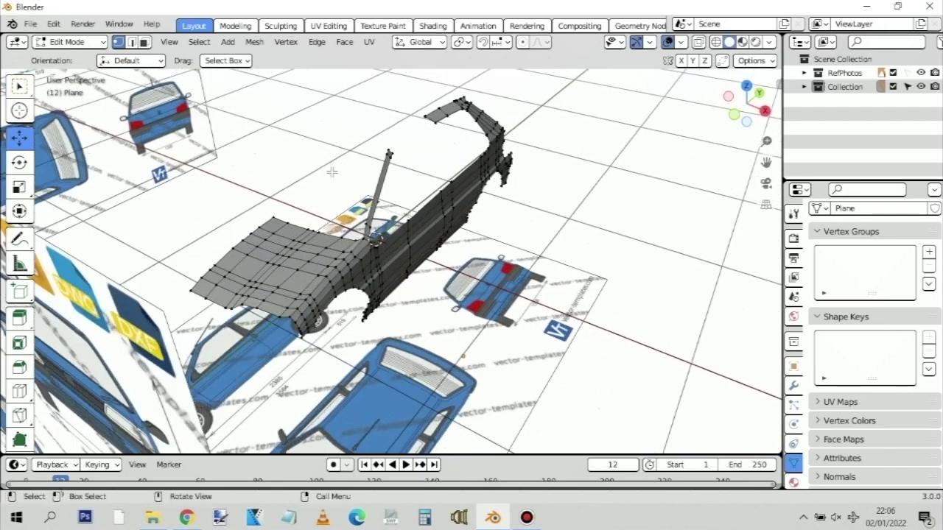
{"action": "middle_click_drag", "start_coordinate": [591, 158], "coordinate": [384, 172]}
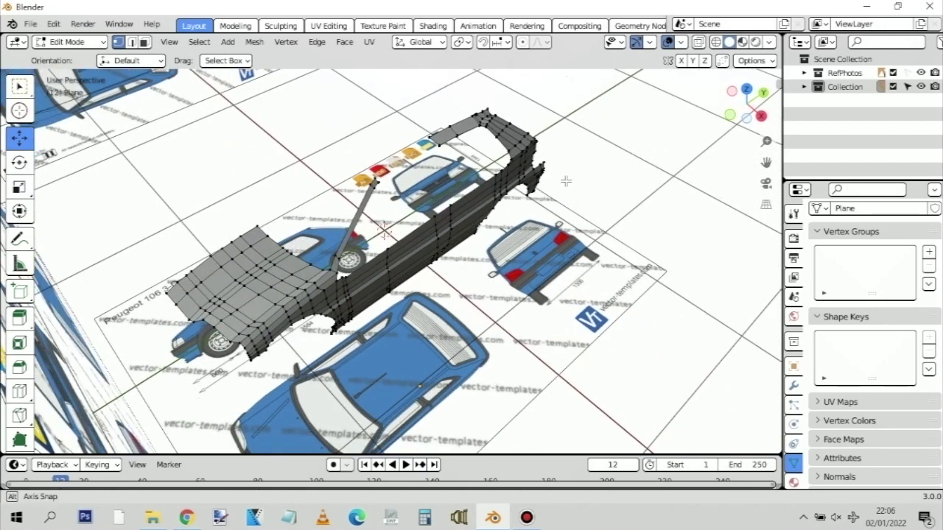
{"action": "scroll", "coordinate": [385, 172], "scroll_direction": "up", "scroll_amount": 1}
{"action": "scroll", "coordinate": [250, 171], "scroll_direction": "down", "scroll_amount": 2}
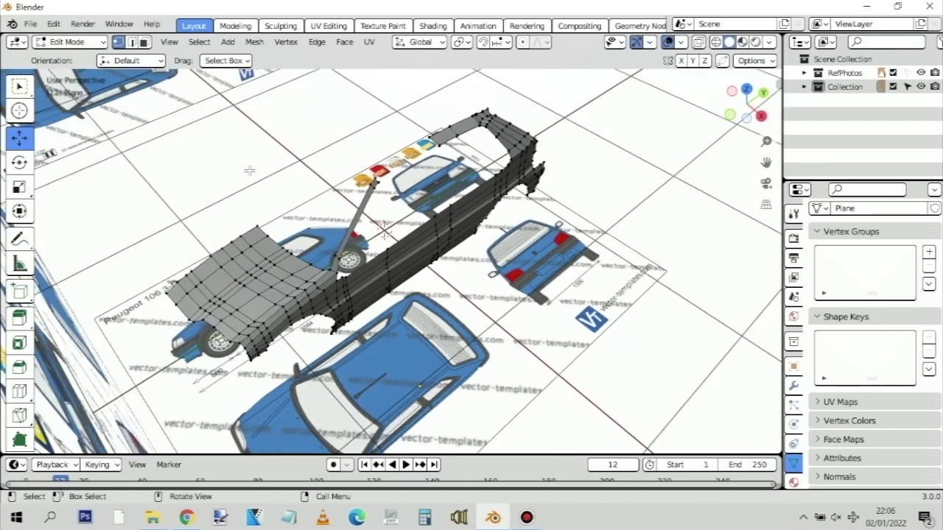
{"action": "middle_click_drag", "start_coordinate": [596, 173], "coordinate": [407, 186]}
{"action": "scroll", "coordinate": [488, 157], "scroll_direction": "up", "scroll_amount": 4}
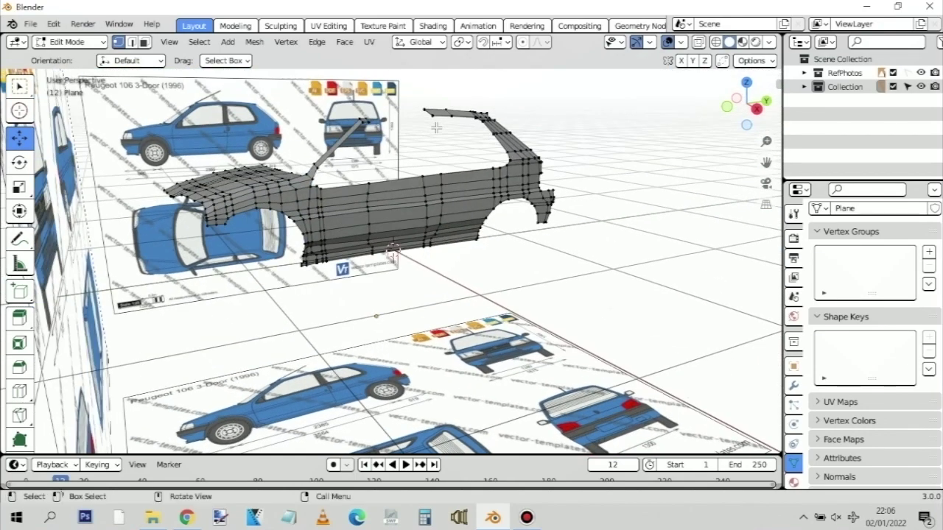
{"action": "scroll", "coordinate": [405, 190], "scroll_direction": "up", "scroll_amount": 2}
{"action": "scroll", "coordinate": [406, 182], "scroll_direction": "down", "scroll_amount": 2}
{"action": "middle_click_drag", "start_coordinate": [322, 126], "coordinate": [341, 156]}
{"action": "scroll", "coordinate": [342, 156], "scroll_direction": "up", "scroll_amount": 1}
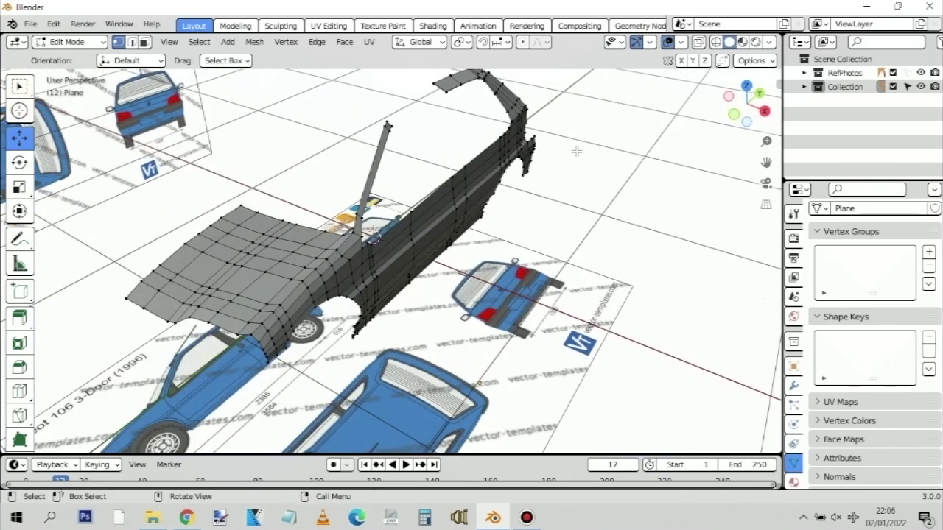
{"action": "middle_click_drag", "start_coordinate": [597, 154], "coordinate": [605, 179]}
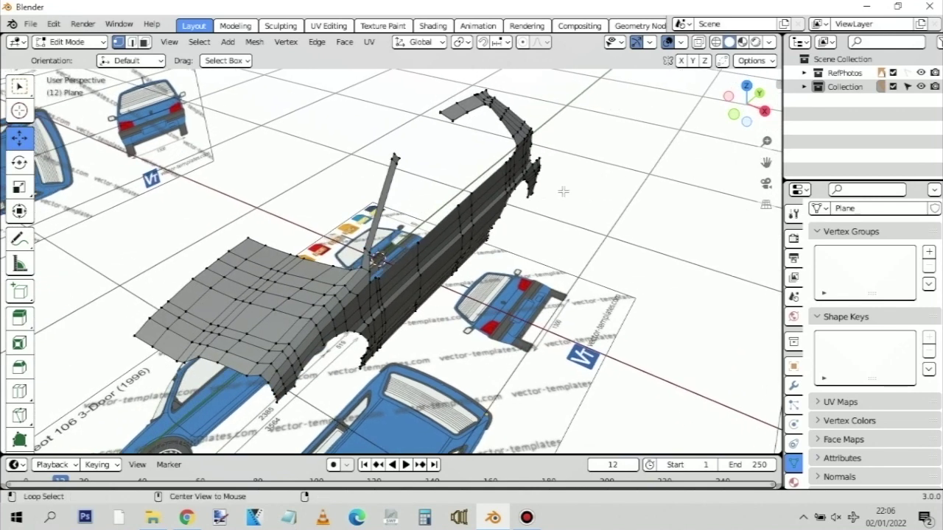
{"action": "key", "text": "alt+Tab"}
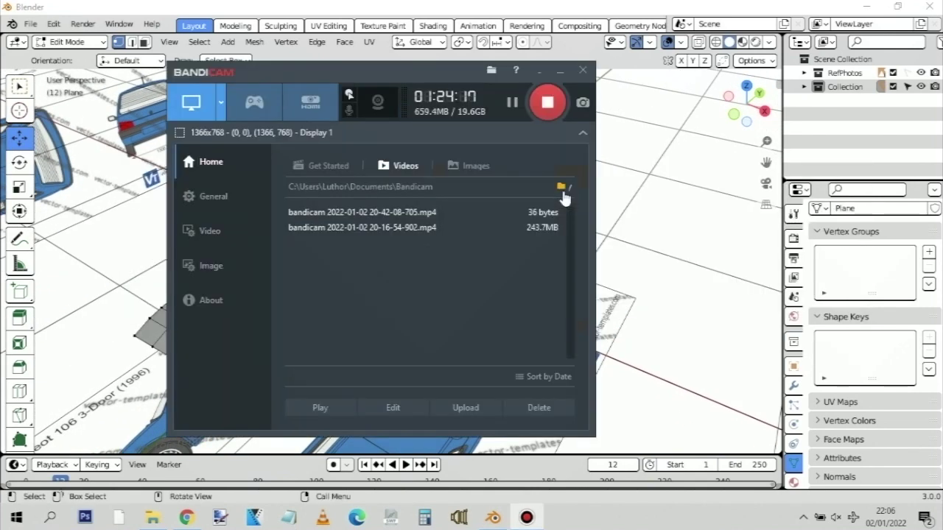
Bring Bandicam forward and stop the current recording to save it
{"action": "key", "text": "alt+Tab"}
{"action": "key", "text": "alt+Tab"}
{"action": "left_click", "coordinate": [547, 102]}
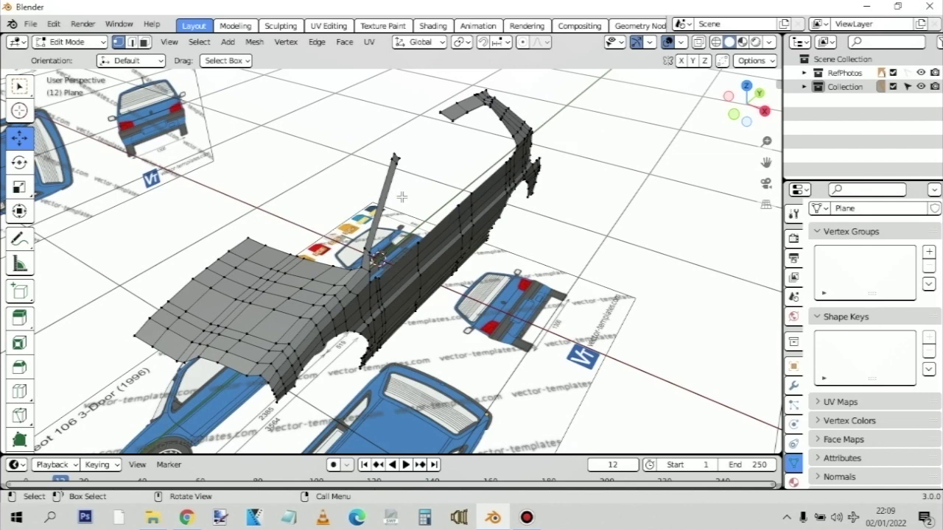
Switch the mesh to wireframe and snap to Right Orthographic (Numpad 3) over the side blueprint
{"action": "middle_click_drag", "start_coordinate": [483, 188], "coordinate": [444, 176]}
{"action": "scroll", "coordinate": [435, 200], "scroll_direction": "up", "scroll_amount": 1}
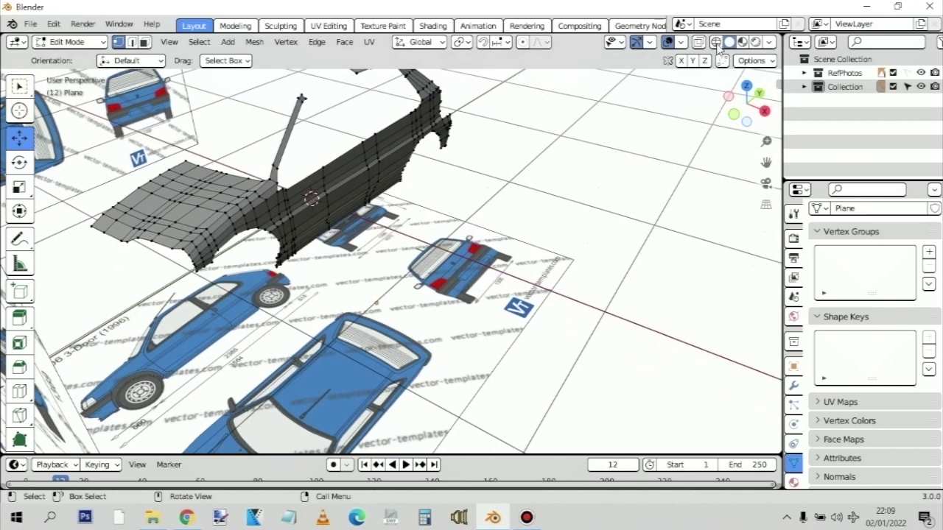
{"action": "left_click", "coordinate": [715, 43]}
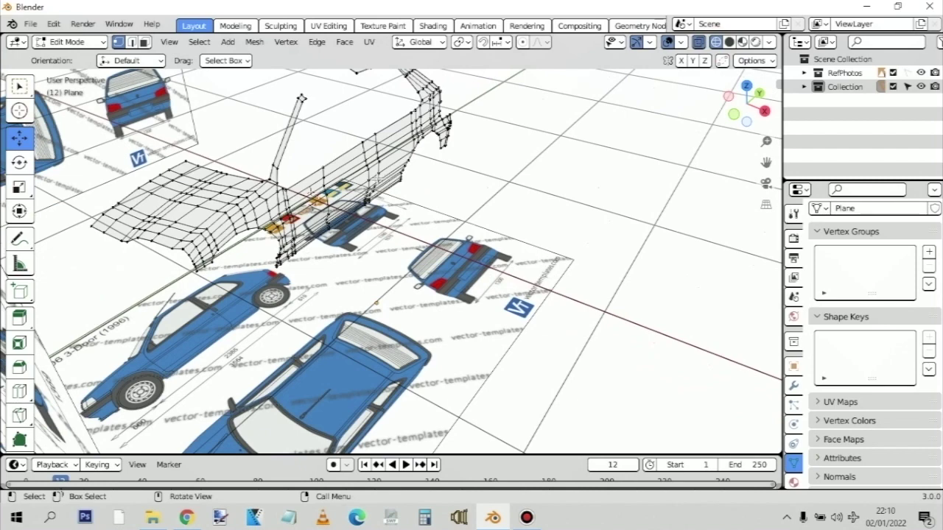
{"action": "middle_click_drag", "start_coordinate": [404, 183], "coordinate": [455, 202], "text": "shift"}
{"action": "scroll", "coordinate": [456, 202], "scroll_direction": "up", "scroll_amount": 3}
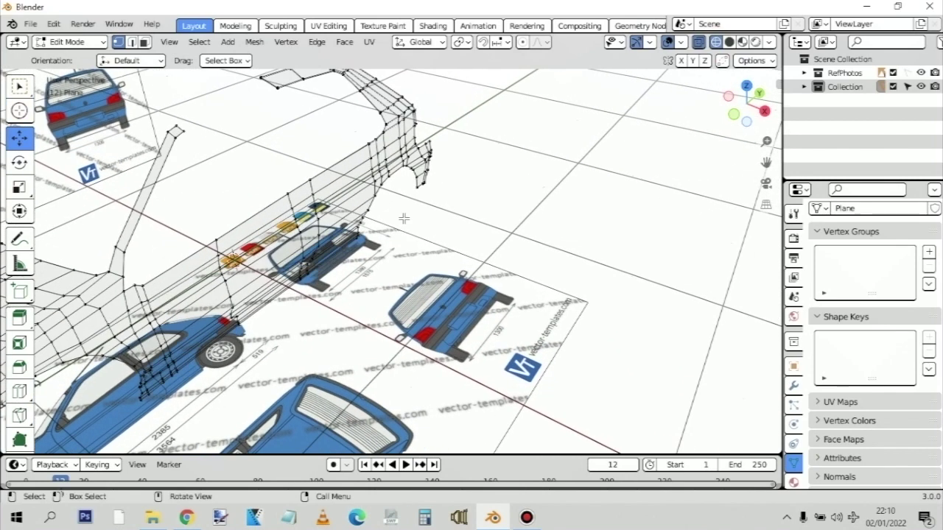
{"action": "key", "text": "KP_3"}
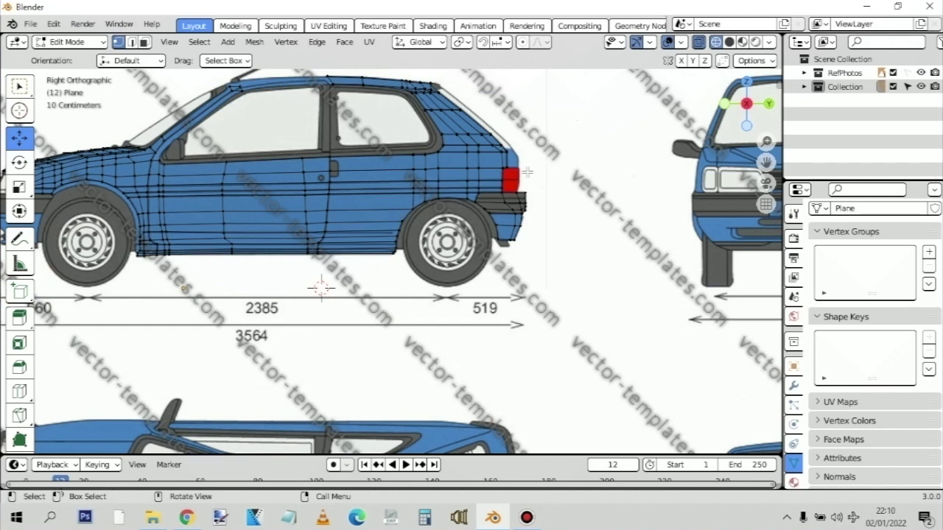
Zoom and pan the side view in on the car's rear corner and tail light
{"action": "scroll", "coordinate": [528, 173], "scroll_direction": "up", "scroll_amount": 1}
{"action": "scroll", "coordinate": [566, 148], "scroll_direction": "up", "scroll_amount": 1}
{"action": "scroll", "coordinate": [500, 157], "scroll_direction": "up", "scroll_amount": 1}
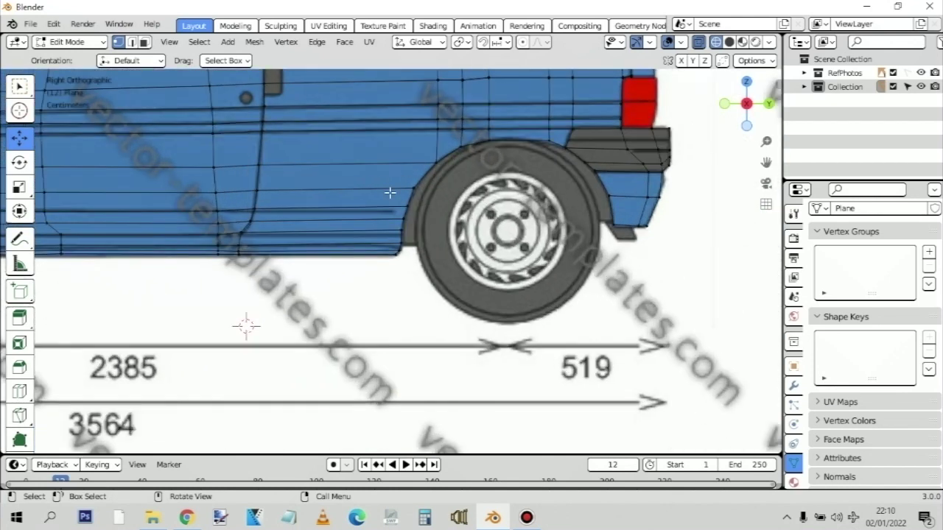
{"action": "scroll", "coordinate": [498, 175], "scroll_direction": "up", "scroll_amount": 1}
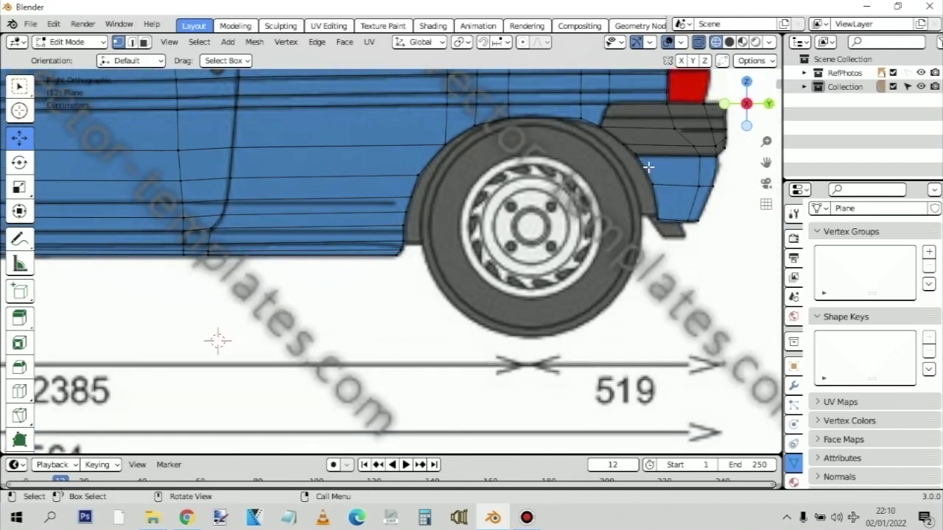
{"action": "middle_click_drag", "start_coordinate": [647, 167], "coordinate": [569, 198], "text": "shift"}
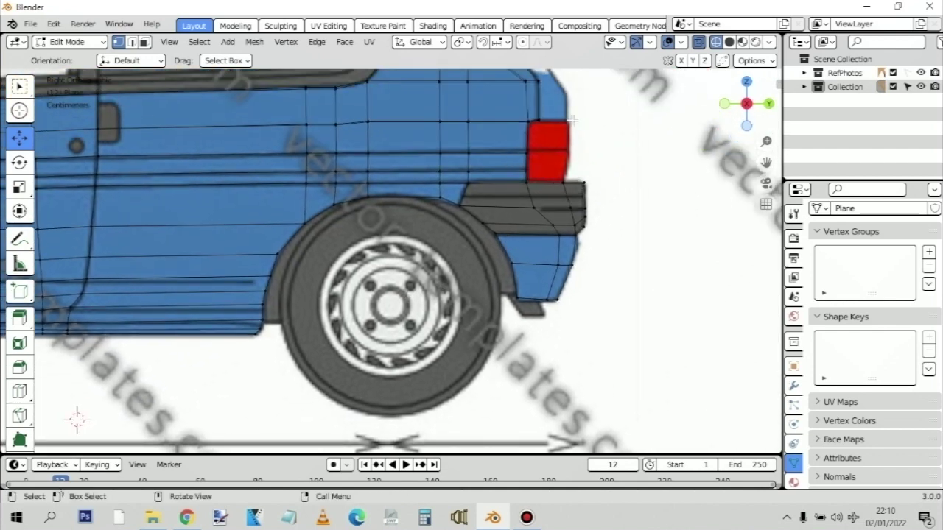
{"action": "middle_click_drag", "start_coordinate": [571, 125], "coordinate": [496, 188], "text": "shift"}
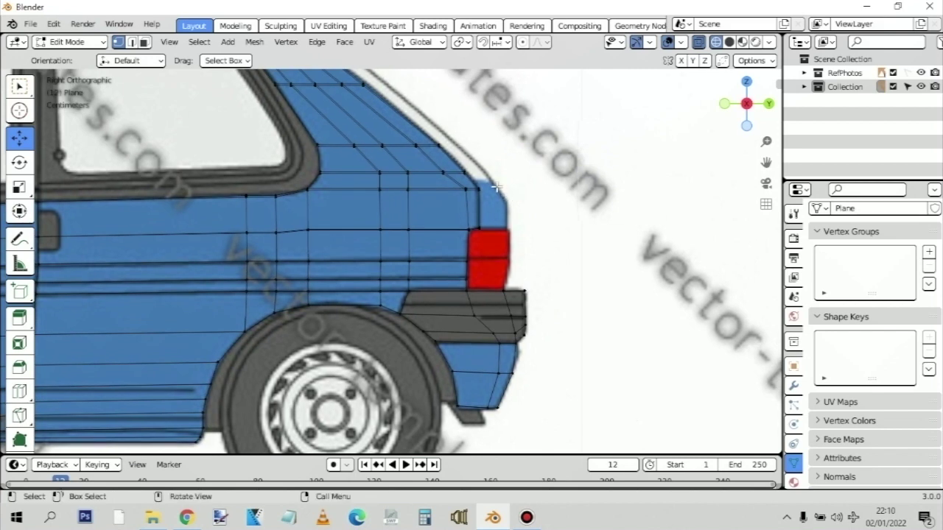
{"action": "scroll", "coordinate": [502, 175], "scroll_direction": "up", "scroll_amount": 2}
{"action": "middle_click_drag", "start_coordinate": [588, 168], "coordinate": [506, 231], "text": "shift"}
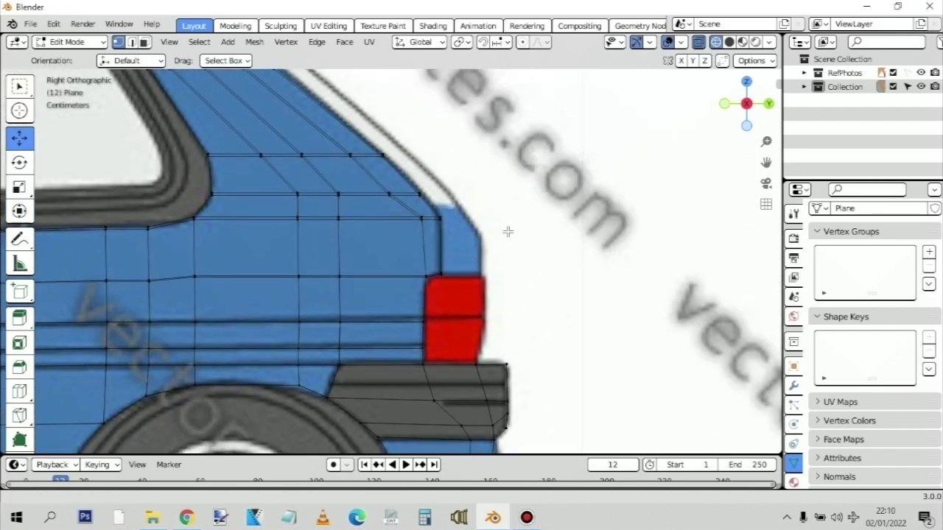
{"action": "left_click_drag", "start_coordinate": [499, 260], "coordinate": [455, 365]}
{"action": "left_click", "coordinate": [478, 256]}
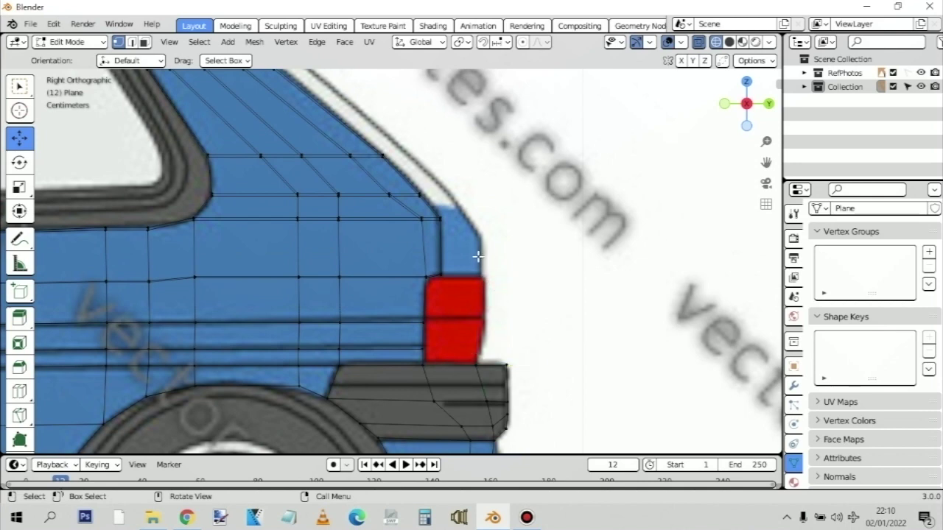
Move the rear corner vertex above the tail light onto the blueprint's body edge
{"action": "scroll", "coordinate": [510, 233], "scroll_direction": "up", "scroll_amount": 2}
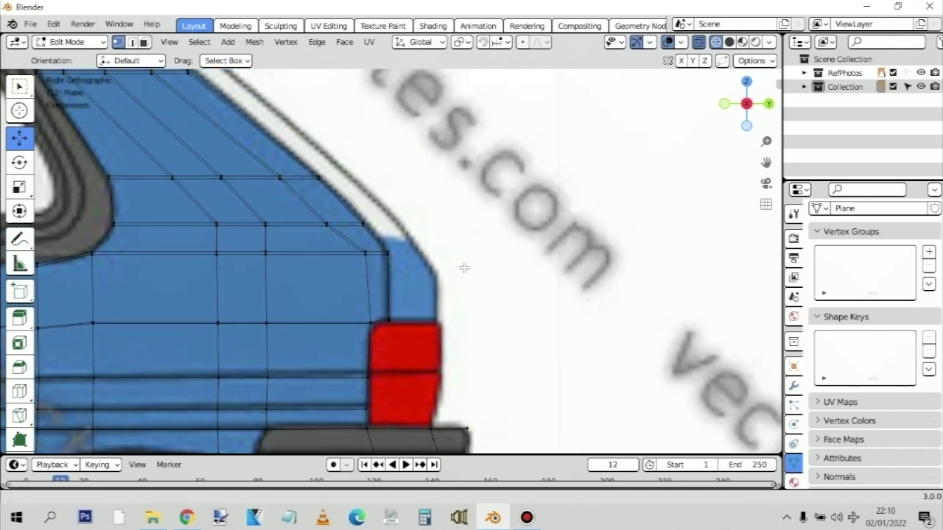
{"action": "scroll", "coordinate": [472, 270], "scroll_direction": "up", "scroll_amount": 1}
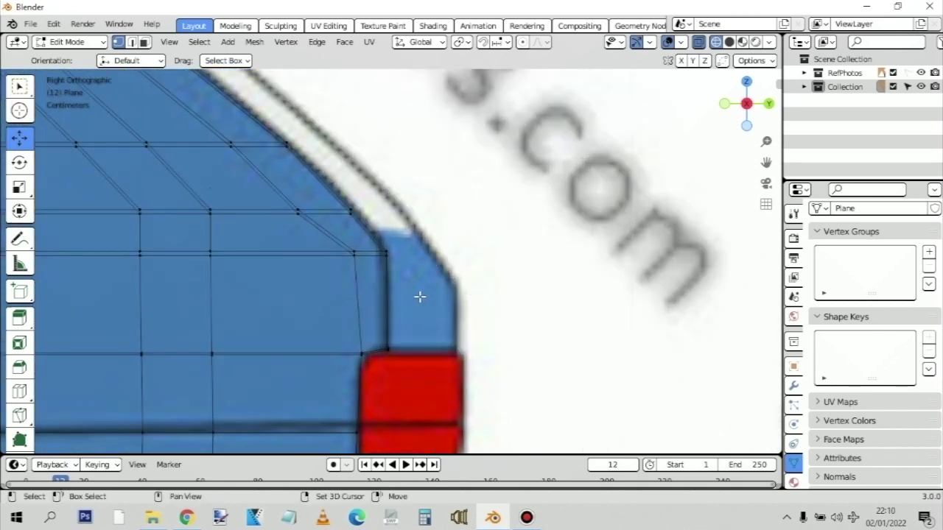
{"action": "left_click", "coordinate": [358, 352]}
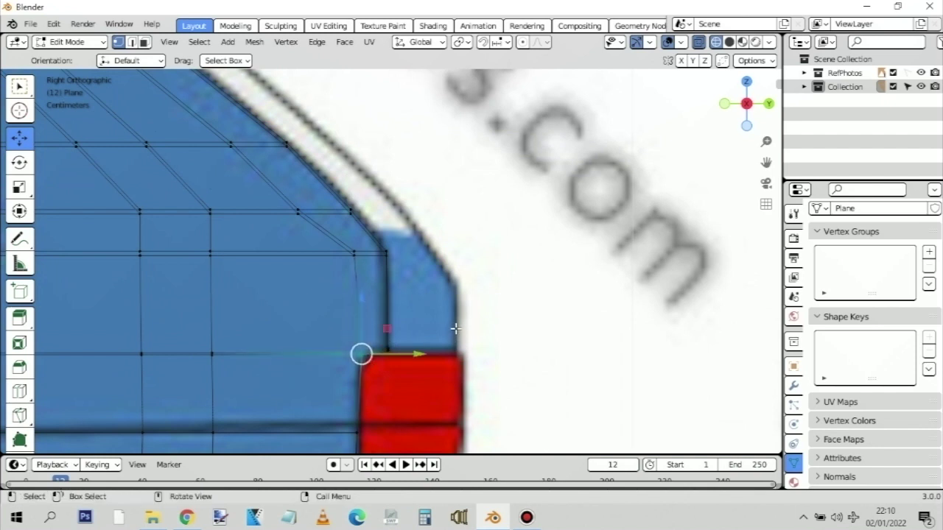
{"action": "left_click", "coordinate": [443, 277]}
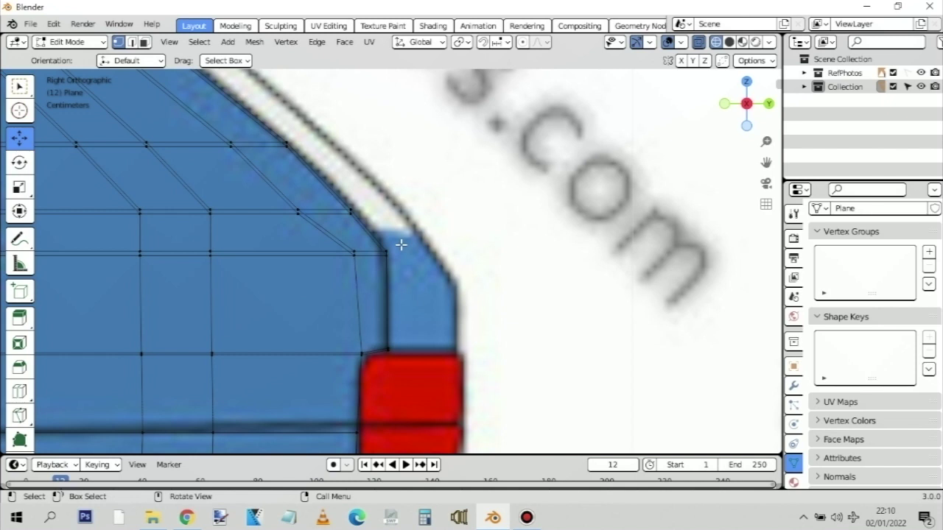
Check the vertical edge beside the tail light by selecting its bottom vertex, then deselect it
{"action": "left_click_drag", "start_coordinate": [402, 246], "coordinate": [379, 357]}
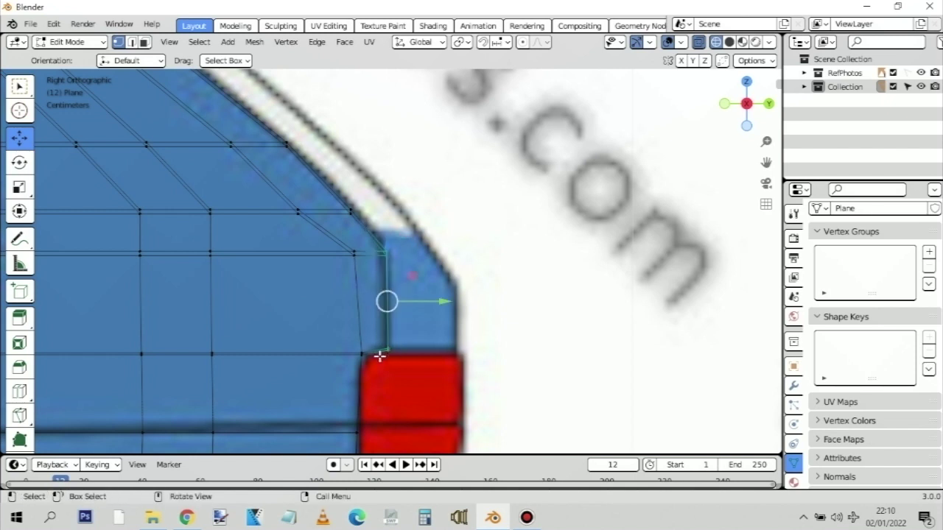
{"action": "left_click", "coordinate": [422, 345]}
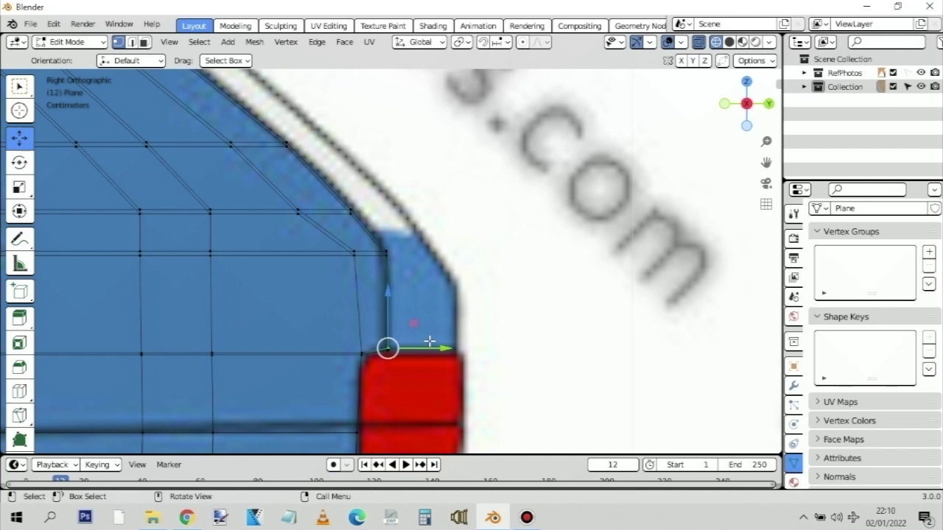
{"action": "left_click", "coordinate": [455, 299]}
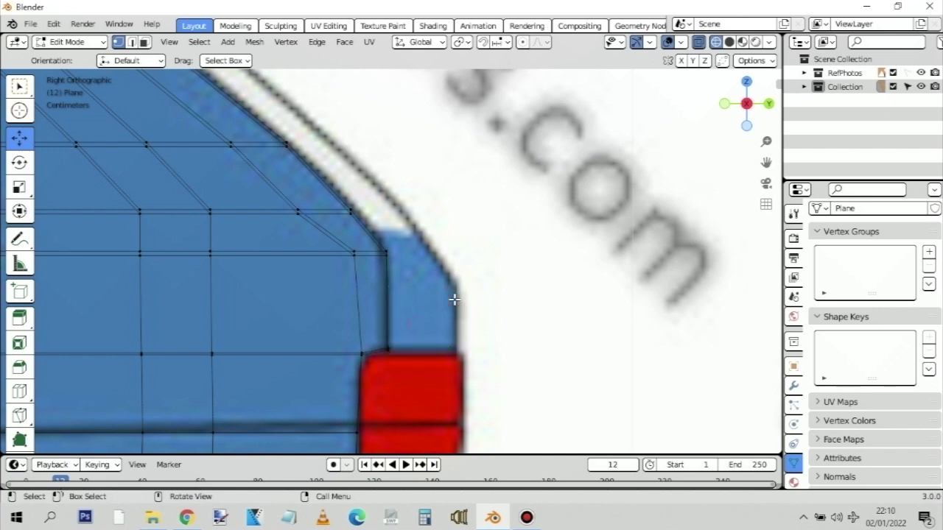
{"action": "scroll", "coordinate": [455, 299], "scroll_direction": "down", "scroll_amount": 2}
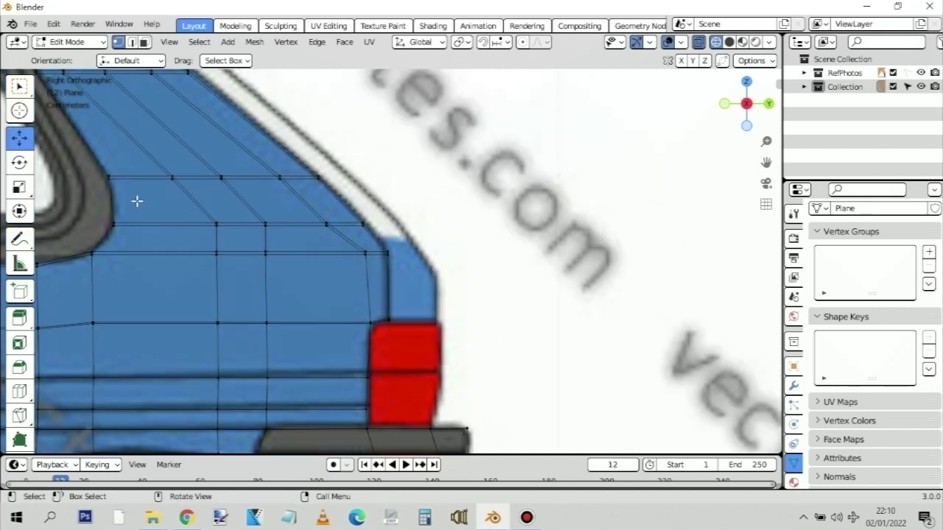
Nudge the front window's top-corner vertex slightly along the car's length
{"action": "middle_click_drag", "start_coordinate": [442, 259], "coordinate": [540, 285], "text": "shift"}
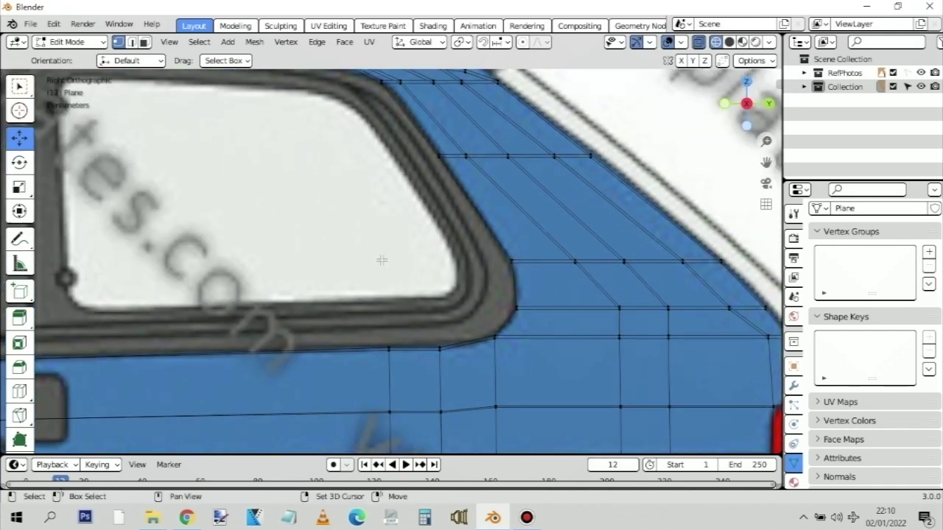
{"action": "scroll", "coordinate": [397, 256], "scroll_direction": "down", "scroll_amount": 3}
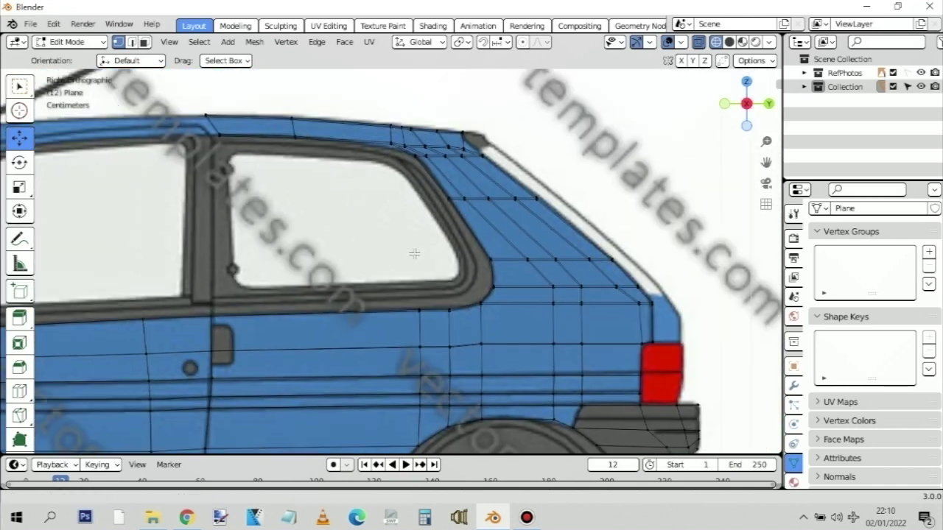
{"action": "scroll", "coordinate": [415, 254], "scroll_direction": "up", "scroll_amount": 5, "text": "ctrl"}
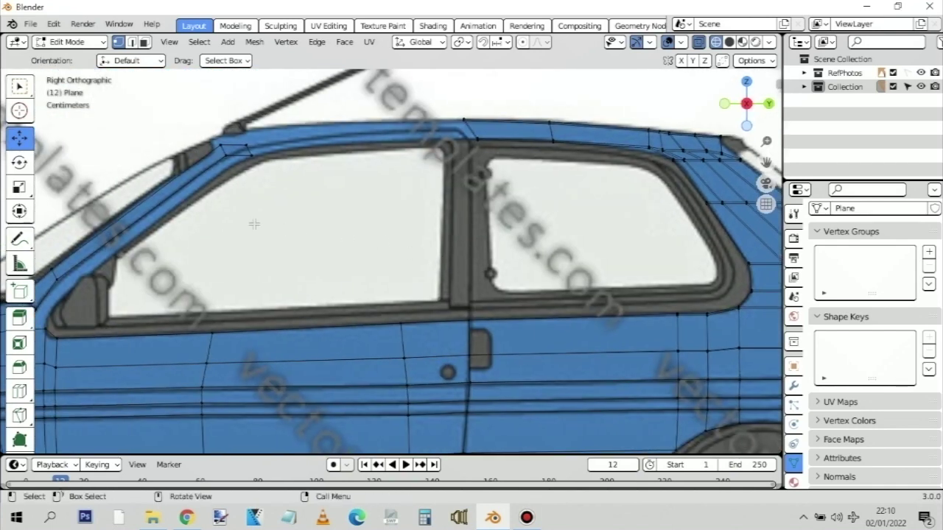
{"action": "left_click", "coordinate": [251, 149]}
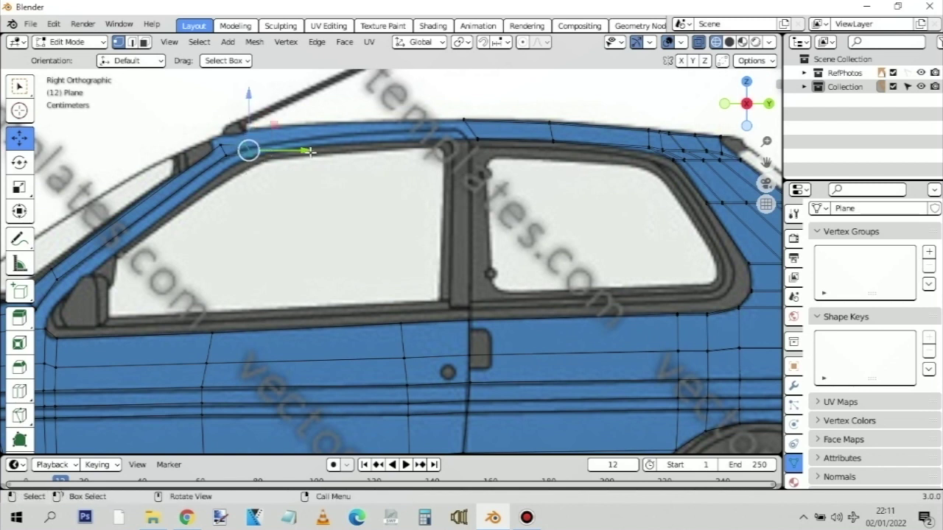
{"action": "mouse_move", "coordinate": [306, 152]}
{"action": "left_mouse_down"}
{"action": "mouse_move", "coordinate": [289, 157]}
{"action": "mouse_move", "coordinate": [305, 158]}
{"action": "left_mouse_up"}
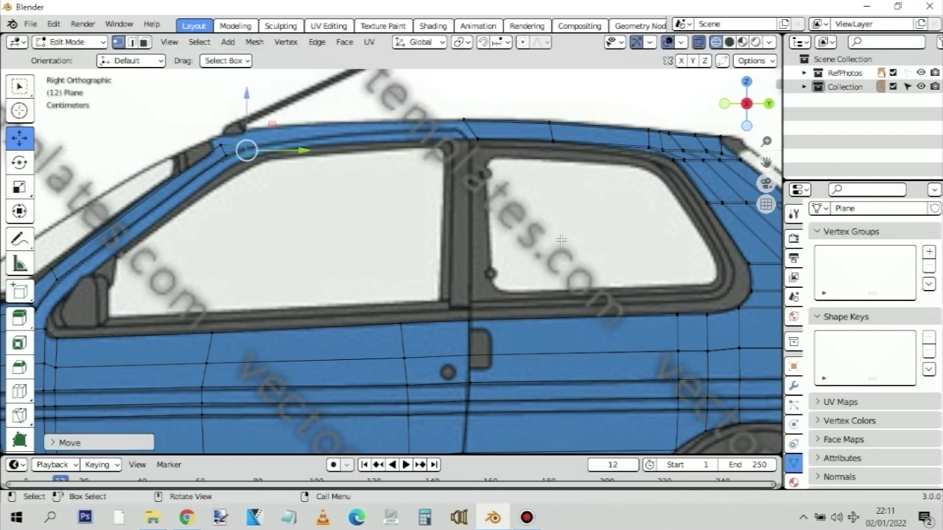
Slide the roof-rail vertex by the rear pillar to match the blueprint outline
{"action": "scroll", "coordinate": [561, 239], "scroll_direction": "down", "scroll_amount": 4, "text": "ctrl"}
{"action": "scroll", "coordinate": [707, 290], "scroll_direction": "up", "scroll_amount": 4}
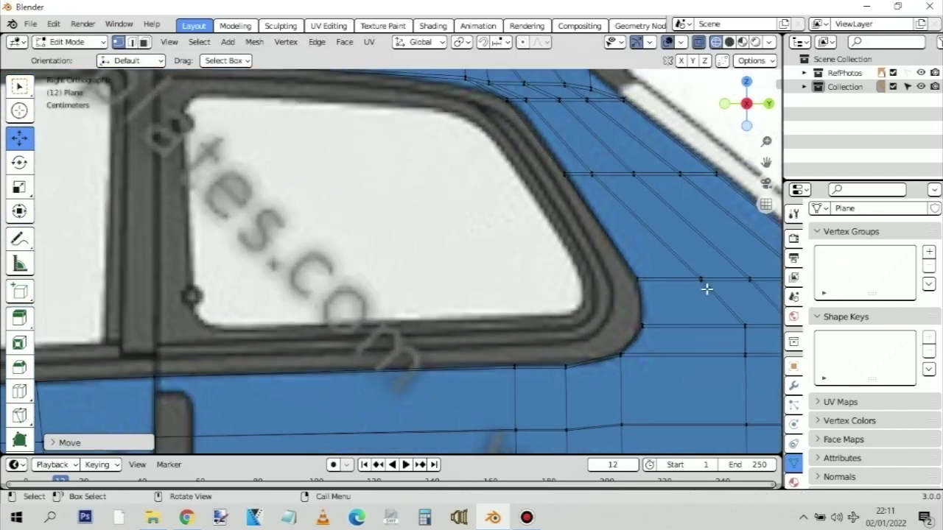
{"action": "middle_click_drag", "start_coordinate": [706, 290], "coordinate": [473, 279], "text": "shift"}
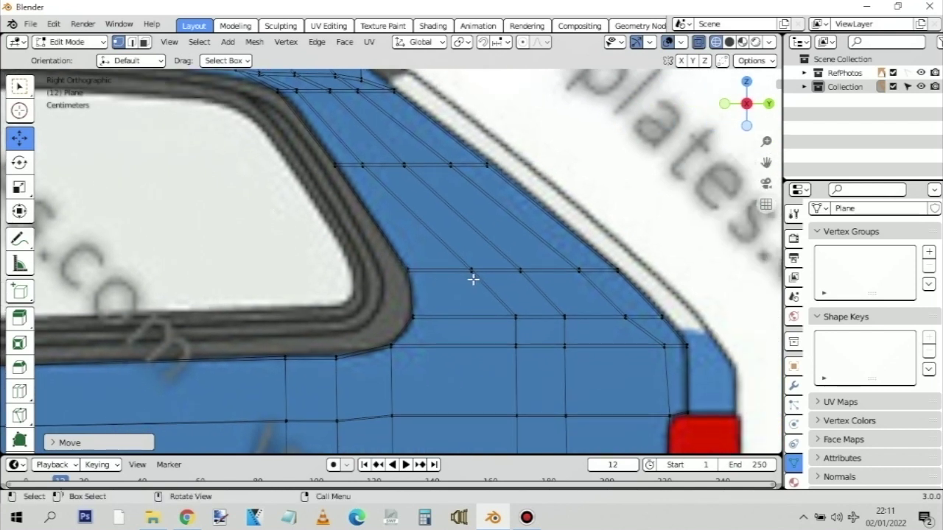
{"action": "left_click", "coordinate": [624, 316]}
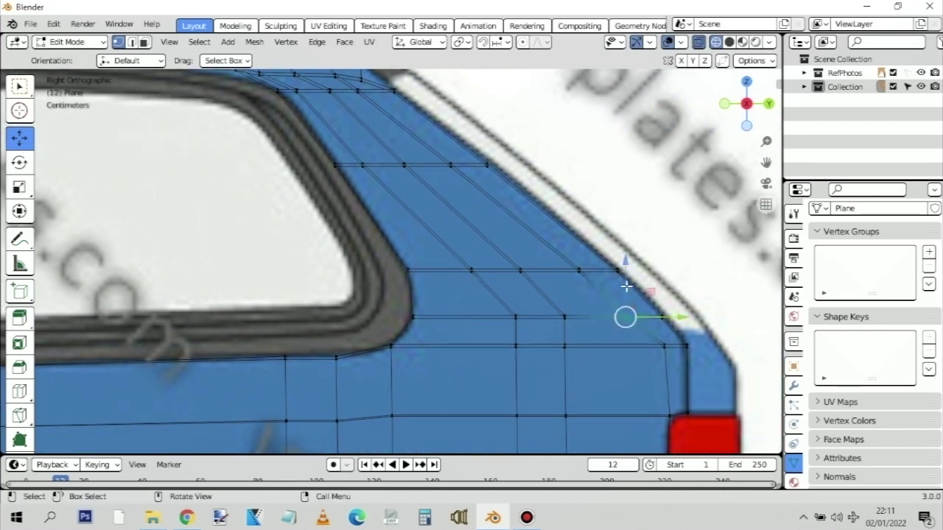
{"action": "left_click_drag", "start_coordinate": [683, 316], "coordinate": [686, 305]}
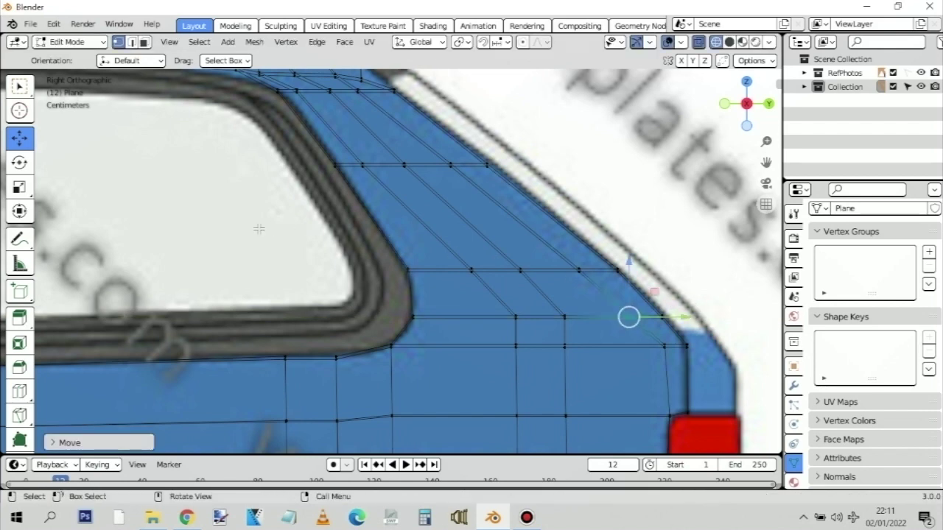
Align the windscreen pillar's top vertex and the next roof-rail vertex with the roof line
{"action": "scroll", "coordinate": [223, 221], "scroll_direction": "up", "scroll_amount": 6, "text": "ctrl"}
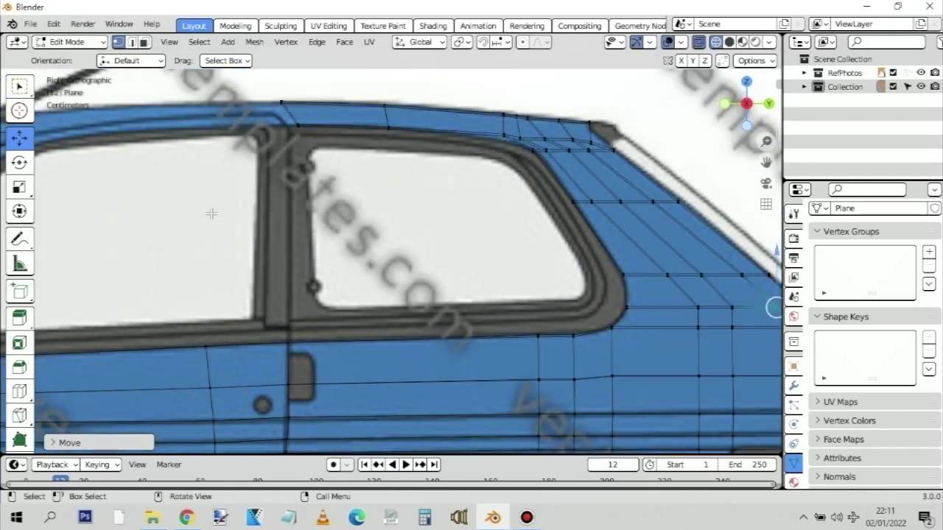
{"action": "middle_click_drag", "start_coordinate": [111, 207], "coordinate": [395, 219], "text": "shift"}
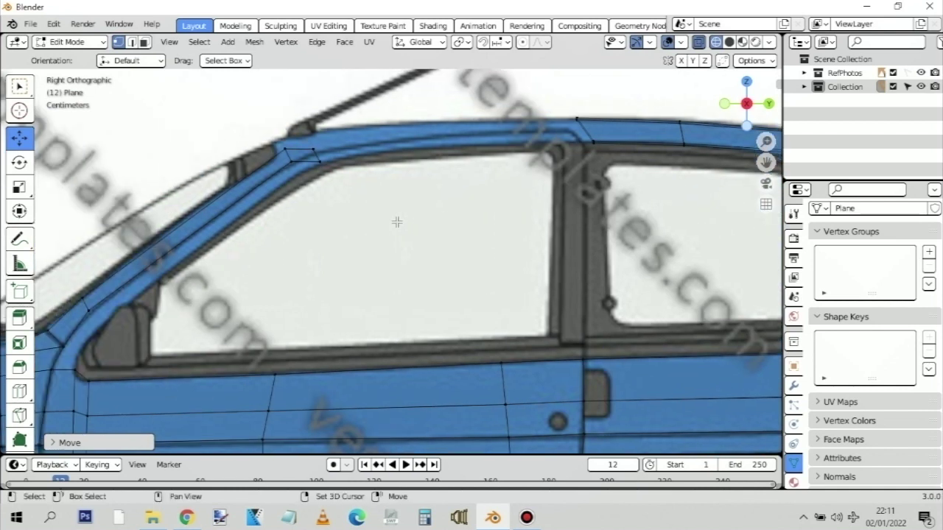
{"action": "left_click", "coordinate": [286, 152]}
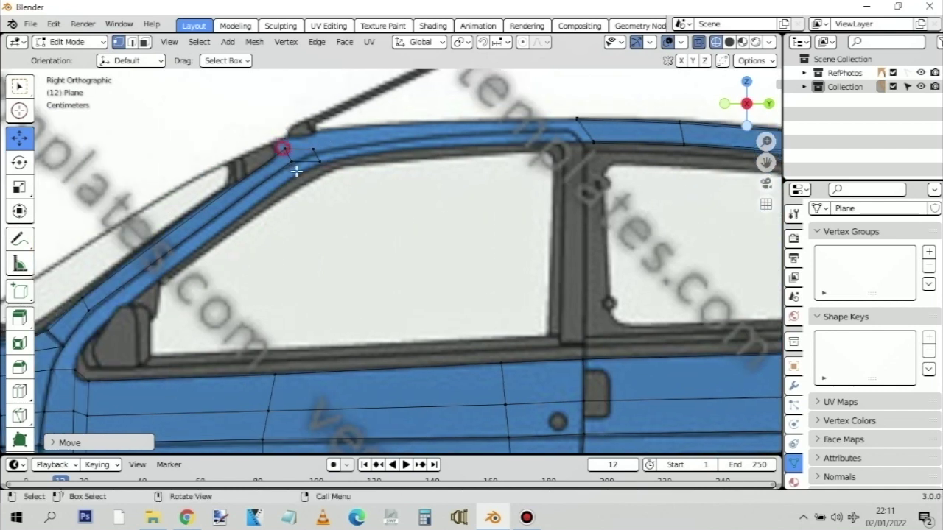
{"action": "left_click_drag", "start_coordinate": [339, 155], "coordinate": [273, 155]}
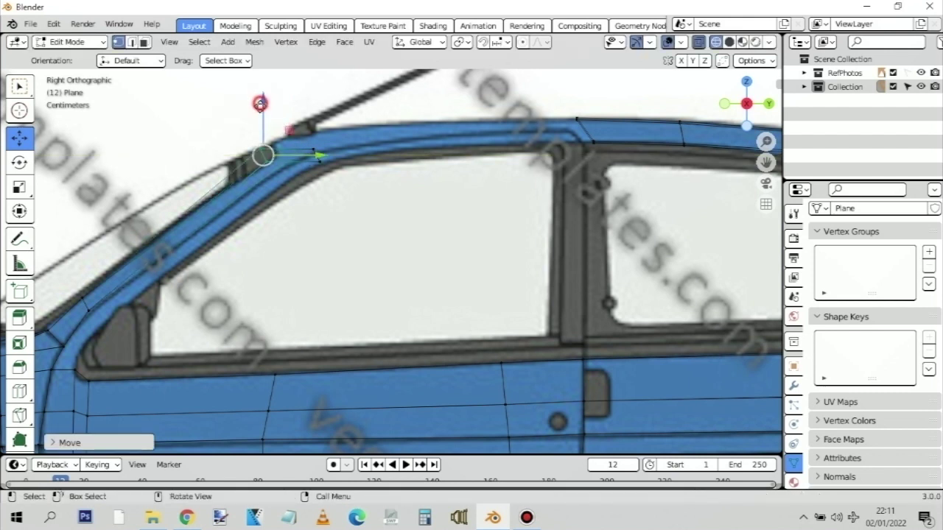
{"action": "left_click_drag", "start_coordinate": [262, 100], "coordinate": [305, 131]}
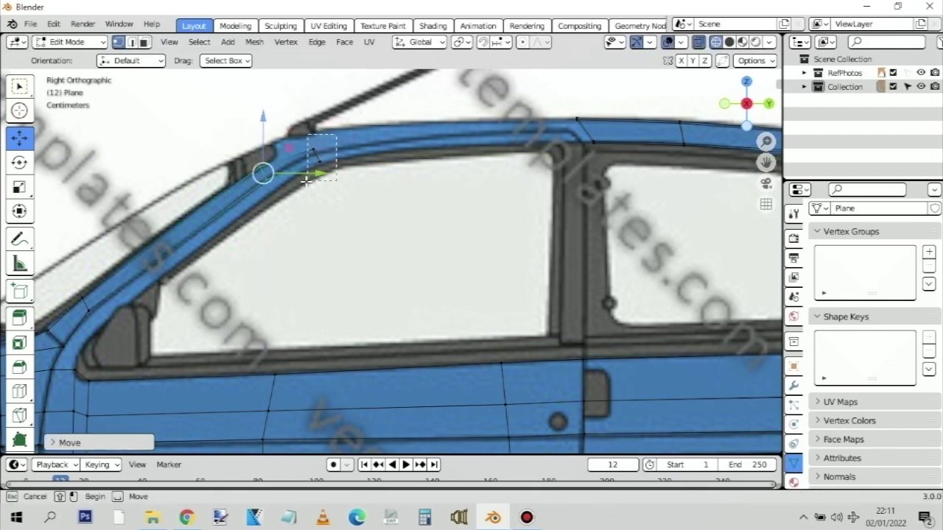
{"action": "left_click", "coordinate": [316, 155]}
{"action": "left_click_drag", "start_coordinate": [375, 155], "coordinate": [340, 161]}
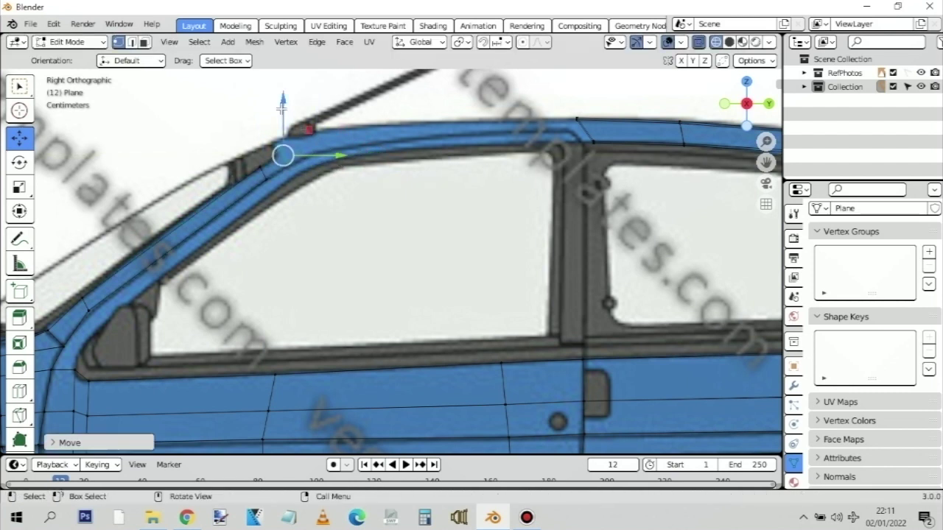
{"action": "left_click_drag", "start_coordinate": [281, 110], "coordinate": [280, 110]}
Extrude new vertices from the windscreen pillar's base and move them along the pillar edge
{"action": "scroll", "coordinate": [266, 209], "scroll_direction": "down", "scroll_amount": 1}
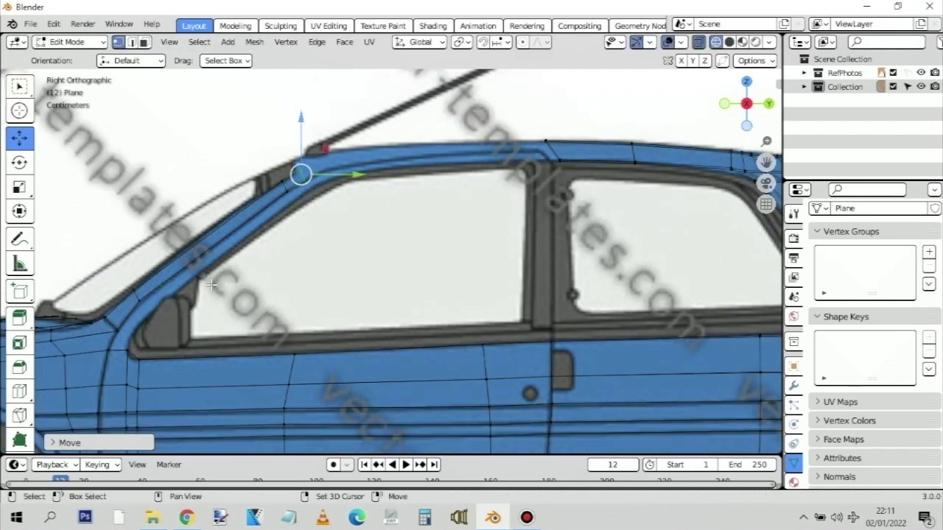
{"action": "scroll", "coordinate": [252, 282], "scroll_direction": "up", "scroll_amount": 4}
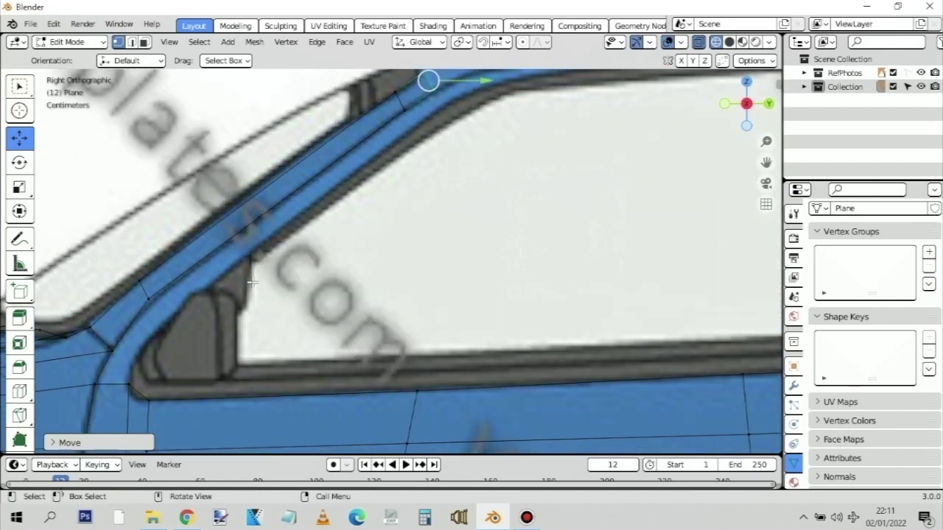
{"action": "middle_click_drag", "start_coordinate": [252, 282], "coordinate": [352, 249], "text": "shift"}
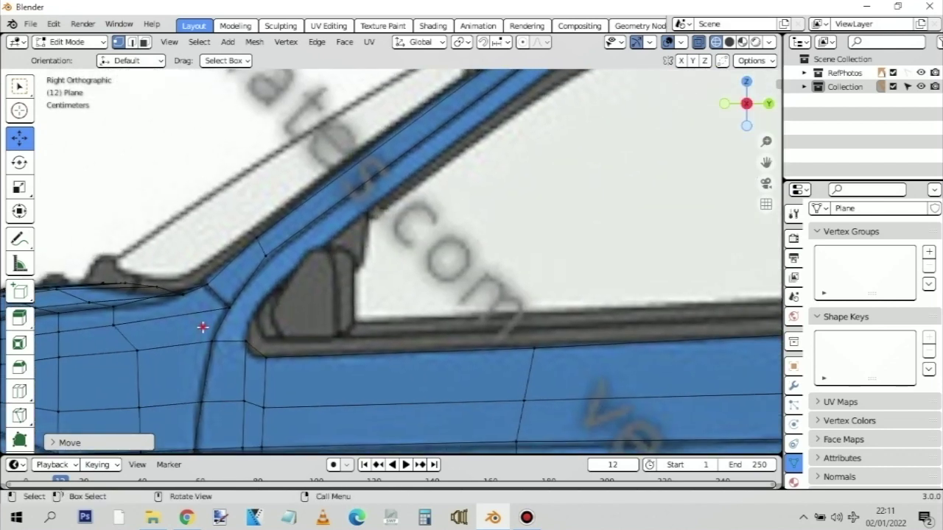
{"action": "left_click_drag", "start_coordinate": [203, 327], "coordinate": [259, 347]}
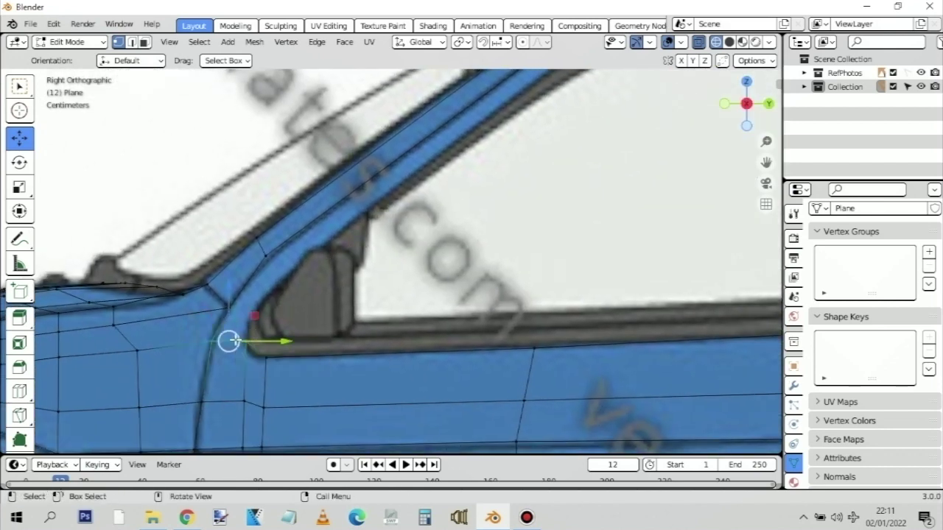
{"action": "key", "text": "e"}
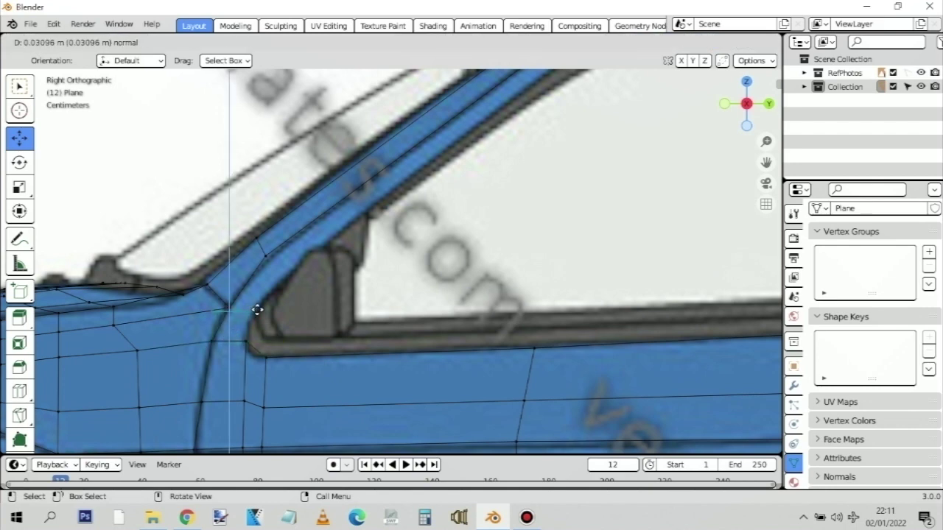
{"action": "left_click", "coordinate": [257, 310]}
{"action": "left_click_drag", "start_coordinate": [279, 311], "coordinate": [252, 299]}
Line the new vertex up with the pillar and select the inner pillar-corner vertex
{"action": "scroll", "coordinate": [253, 299], "scroll_direction": "up", "scroll_amount": 2}
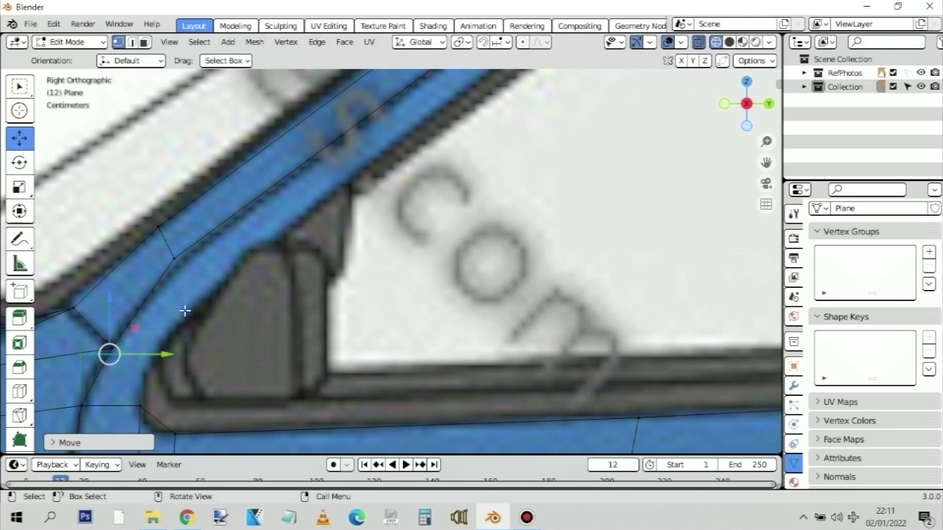
{"action": "scroll", "coordinate": [299, 221], "scroll_direction": "down", "scroll_amount": 1}
{"action": "scroll", "coordinate": [298, 221], "scroll_direction": "down", "scroll_amount": 2}
{"action": "scroll", "coordinate": [295, 233], "scroll_direction": "up", "scroll_amount": 3}
{"action": "scroll", "coordinate": [316, 249], "scroll_direction": "down", "scroll_amount": 2}
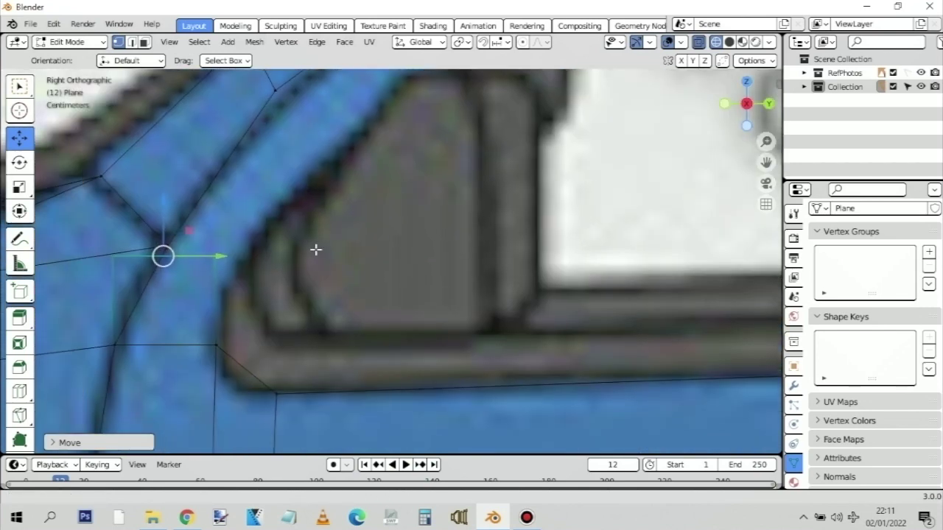
{"action": "left_click_drag", "start_coordinate": [253, 262], "coordinate": [280, 260]}
{"action": "left_click_drag", "start_coordinate": [221, 273], "coordinate": [197, 231]}
Merge the selected pillar-corner vertices at their centre
{"action": "left_click", "coordinate": [285, 42]}
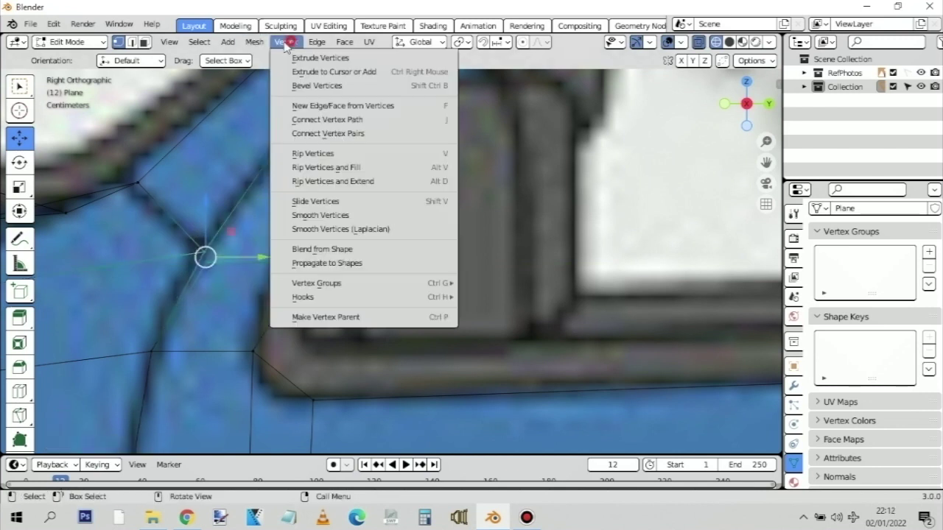
{"action": "mouse_move", "coordinate": [254, 45]}
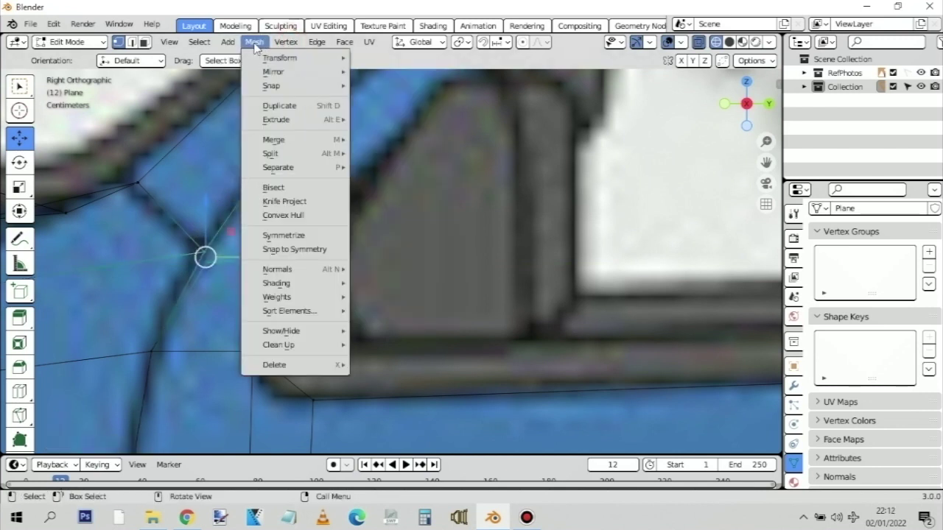
{"action": "mouse_move", "coordinate": [286, 44]}
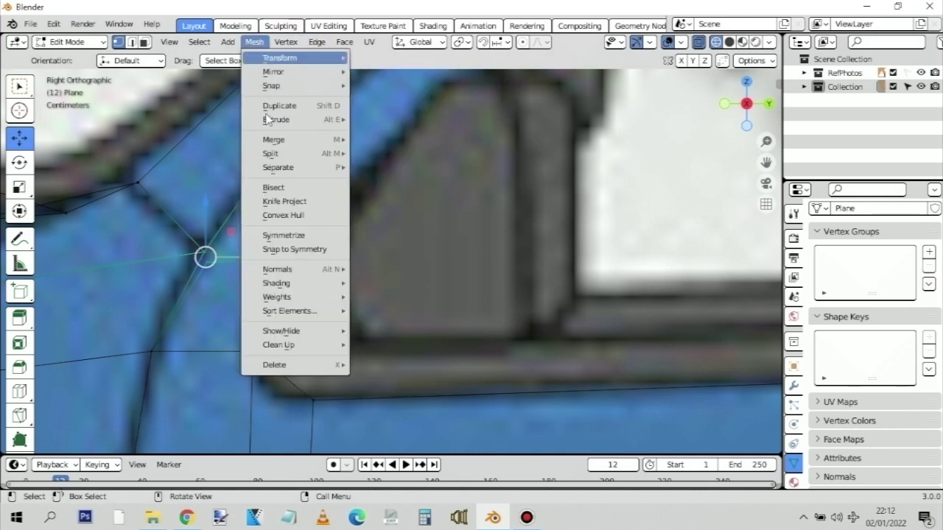
{"action": "mouse_move", "coordinate": [317, 140]}
{"action": "left_click", "coordinate": [388, 146]}
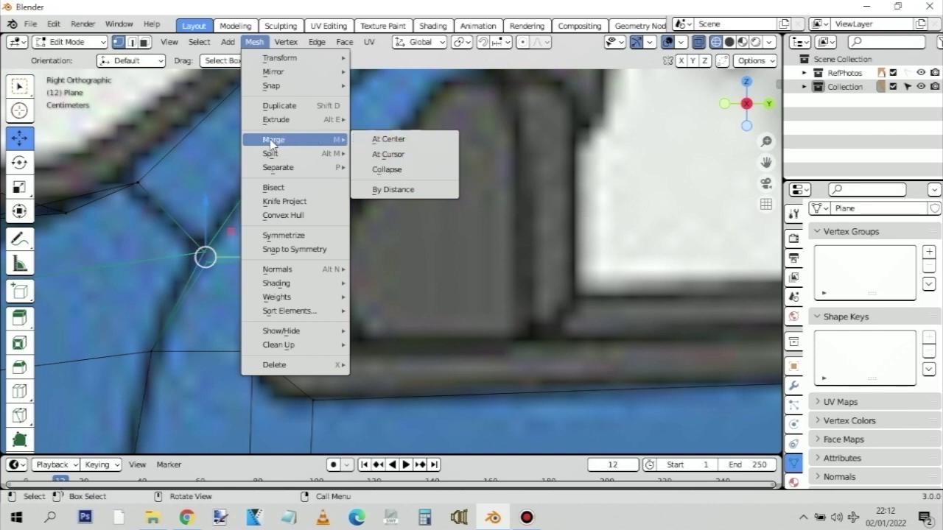
{"action": "key", "text": "m"}
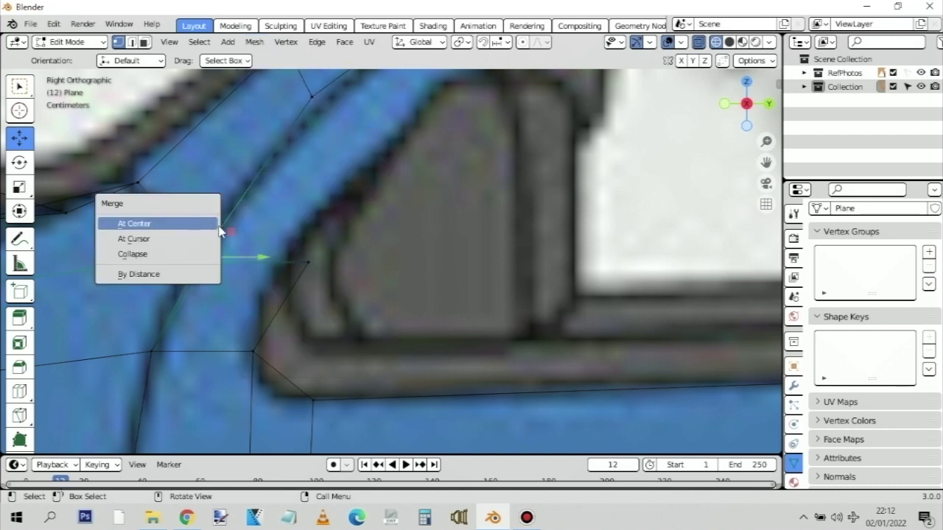
{"action": "left_click", "coordinate": [166, 230]}
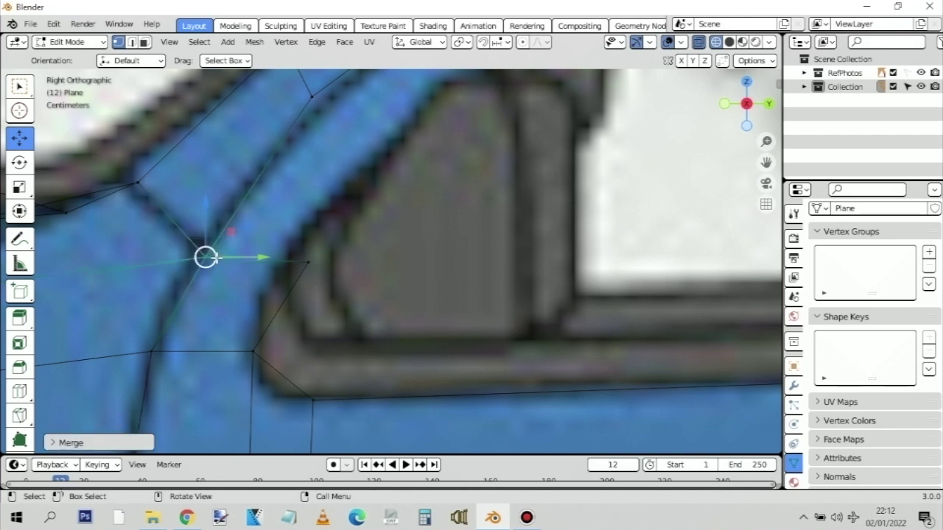
Move the window-corner vertex along Y and reposition the merged pillar-corner vertex up and left
{"action": "left_click_drag", "start_coordinate": [349, 250], "coordinate": [280, 284]}
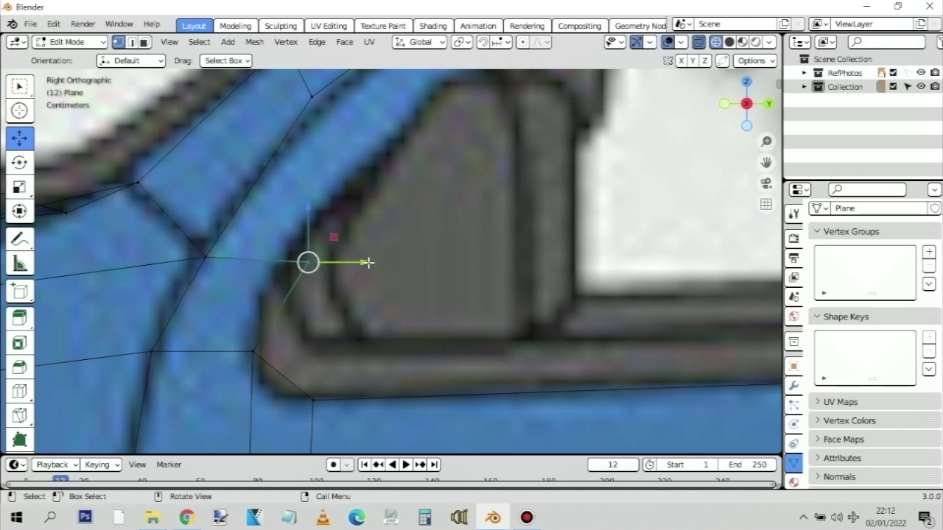
{"action": "key", "text": "g"}
{"action": "key", "text": "y"}
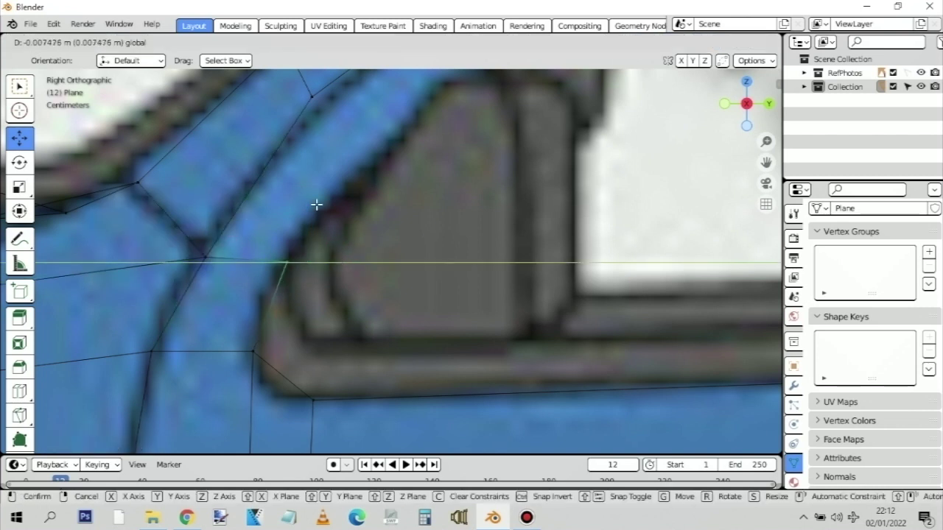
{"action": "left_click", "coordinate": [316, 205]}
{"action": "left_click_drag", "start_coordinate": [213, 245], "coordinate": [187, 263]}
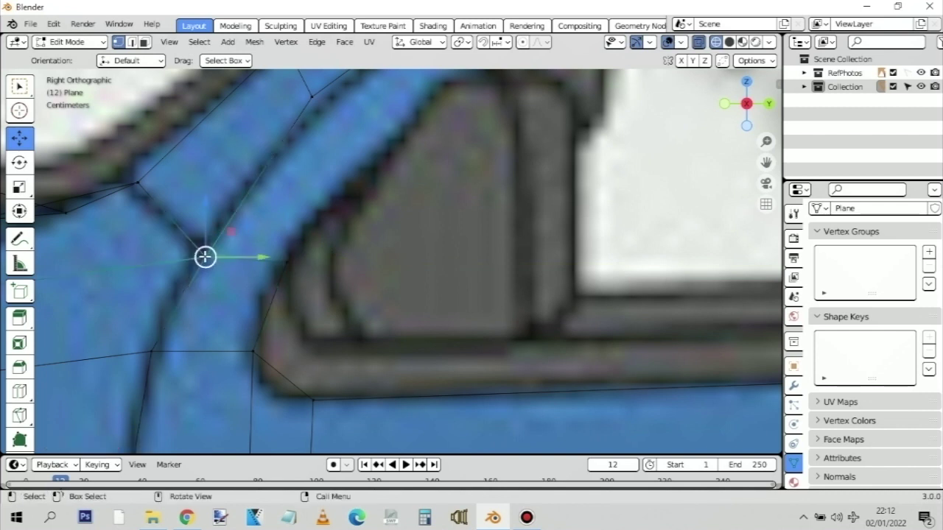
{"action": "key", "text": "g"}
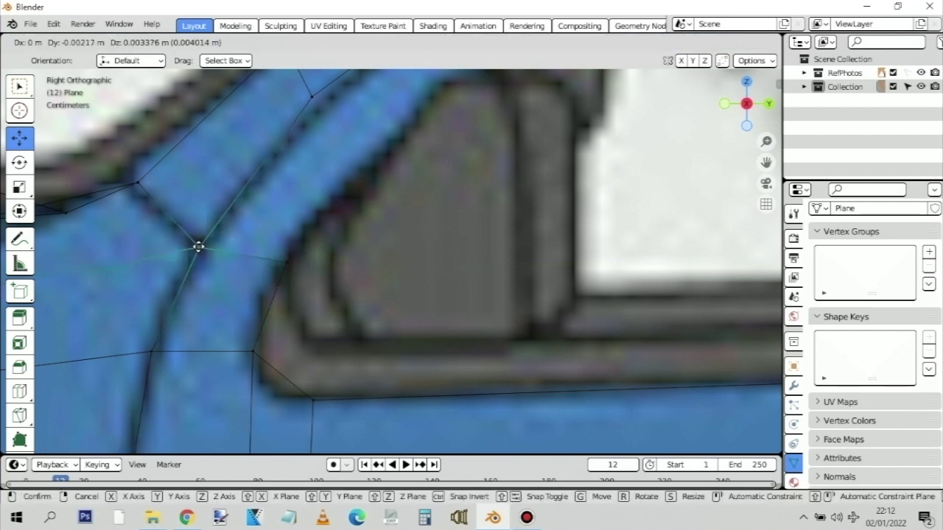
{"action": "left_click", "coordinate": [198, 247]}
Slide the vertices along the pillar curve and shift a vertex up and right
{"action": "middle_click_drag", "start_coordinate": [360, 211], "coordinate": [310, 266], "text": "shift"}
{"action": "left_click_drag", "start_coordinate": [262, 327], "coordinate": [138, 287]}
{"action": "key", "text": "g"}
{"action": "key", "text": "z"}
{"action": "key", "text": "z"}
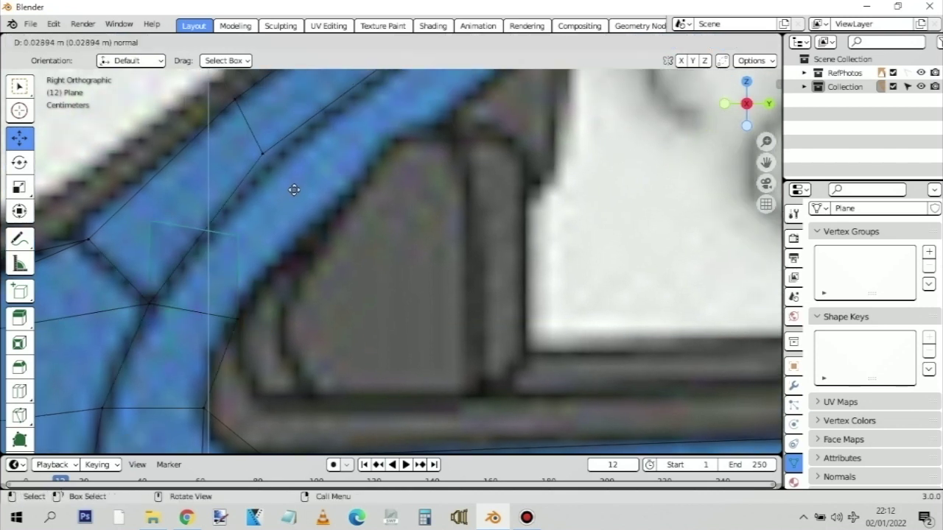
{"action": "key", "text": "g"}
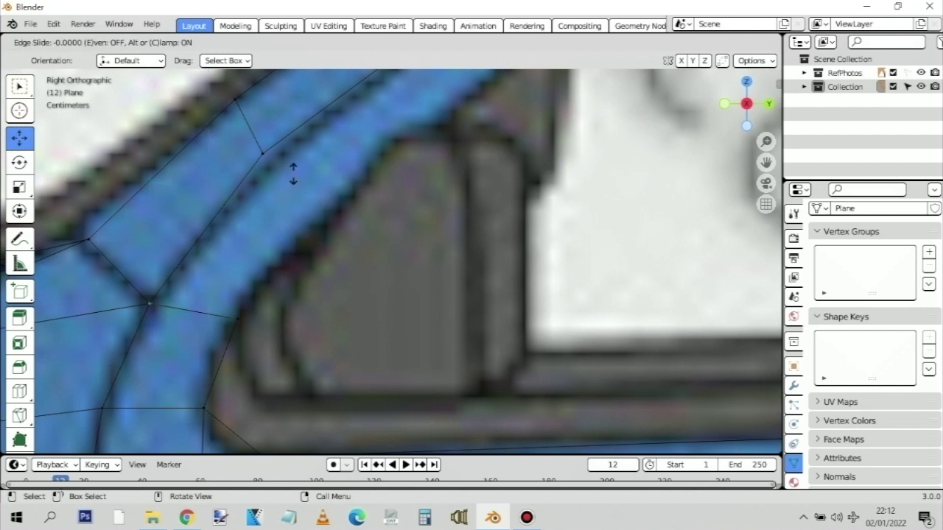
{"action": "left_click", "coordinate": [279, 219]}
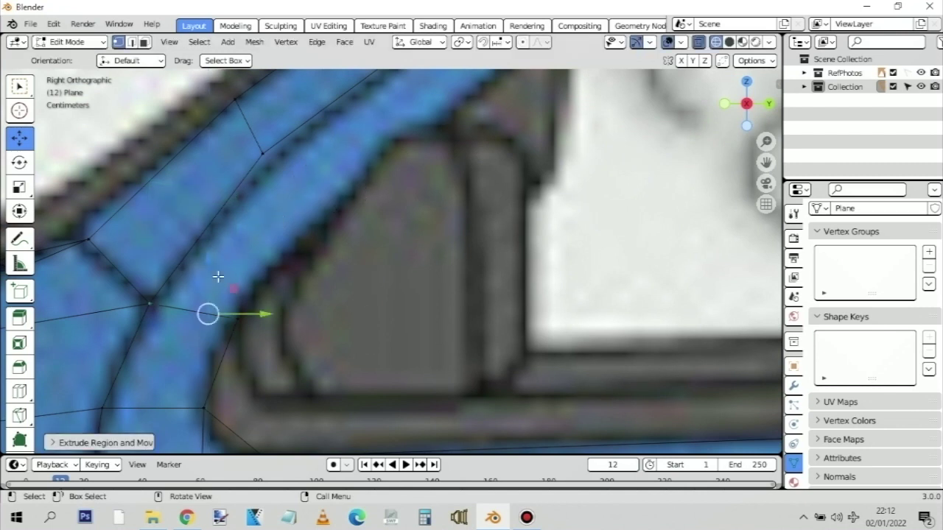
{"action": "left_click_drag", "start_coordinate": [210, 302], "coordinate": [246, 140]}
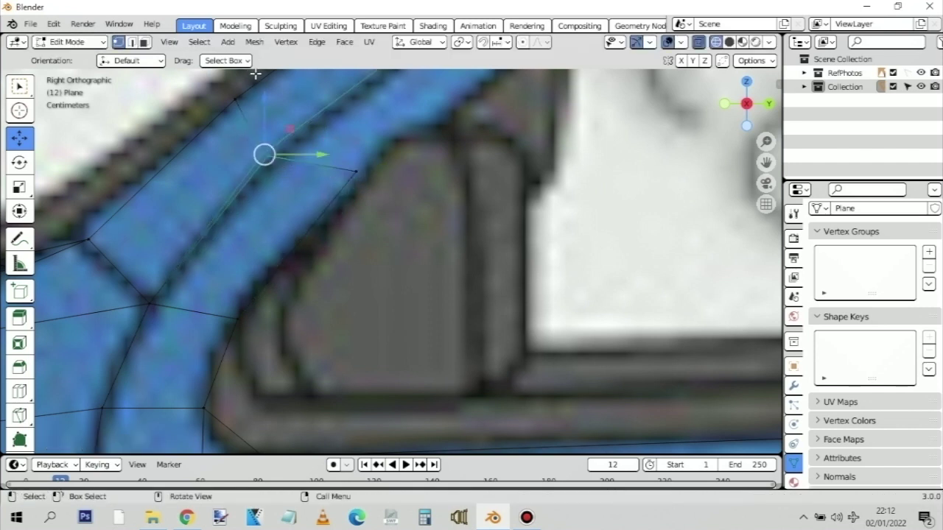
Merge the selected vertices at centre, place the result on the rail outline, and select the next vertex
{"action": "key", "text": "m"}
{"action": "left_click", "coordinate": [202, 74]}
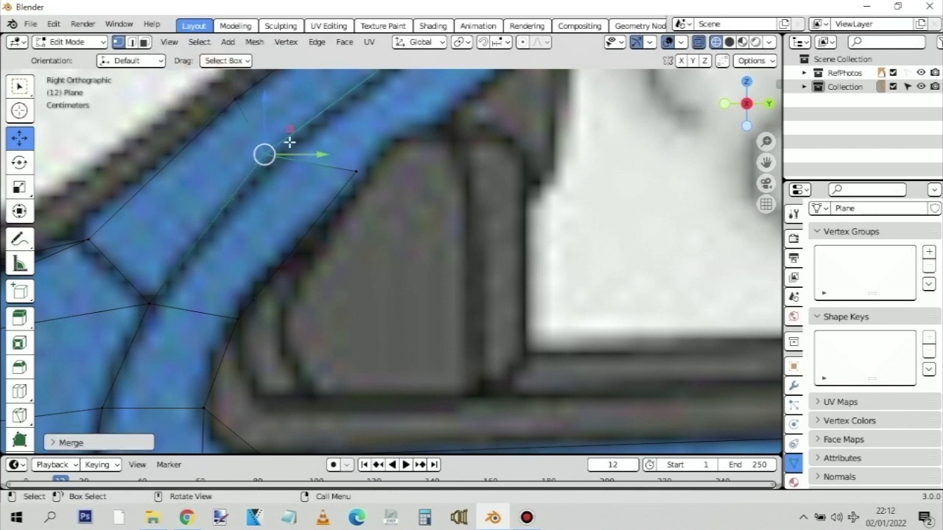
{"action": "left_click_drag", "start_coordinate": [265, 154], "coordinate": [284, 151]}
{"action": "left_click_drag", "start_coordinate": [387, 152], "coordinate": [352, 184]}
Extrude the rail strip's end edge into a new face and move it along the rail
{"action": "scroll", "coordinate": [421, 156], "scroll_direction": "up", "scroll_amount": 3}
{"action": "middle_click_drag", "start_coordinate": [421, 156], "coordinate": [258, 261], "text": "shift"}
{"action": "scroll", "coordinate": [359, 203], "scroll_direction": "down", "scroll_amount": 4}
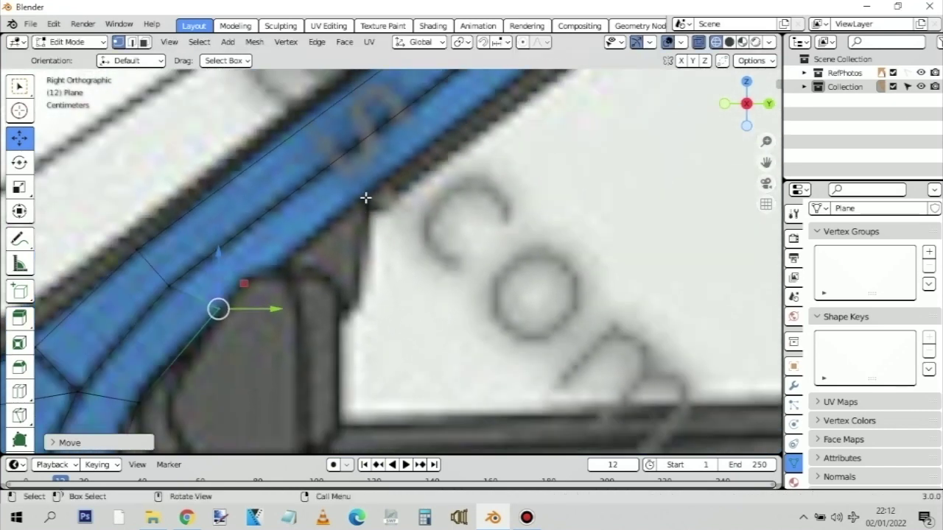
{"action": "middle_click_drag", "start_coordinate": [366, 198], "coordinate": [285, 243], "text": "shift"}
{"action": "middle_click_drag", "start_coordinate": [437, 155], "coordinate": [382, 202], "text": "shift"}
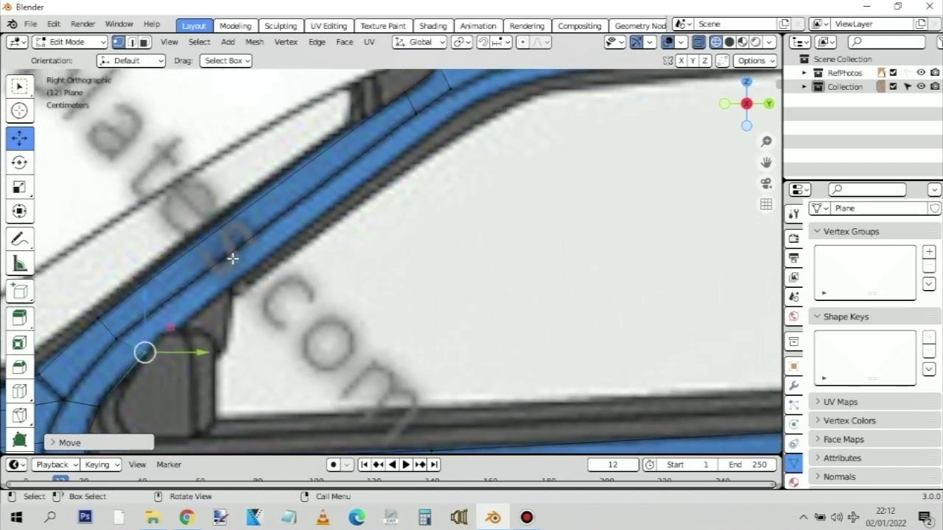
{"action": "left_click_drag", "start_coordinate": [107, 332], "coordinate": [169, 377]}
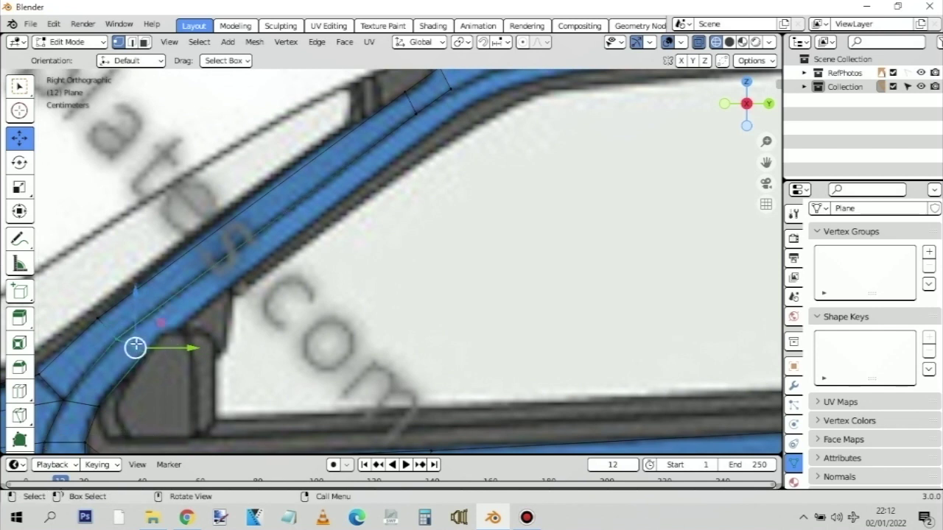
{"action": "key", "text": "e"}
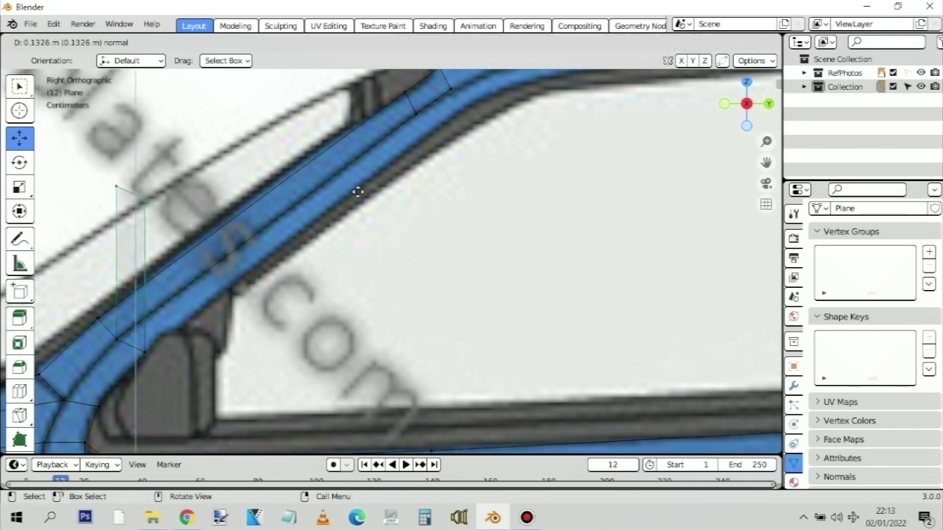
{"action": "left_click", "coordinate": [358, 192]}
{"action": "key", "text": "g"}
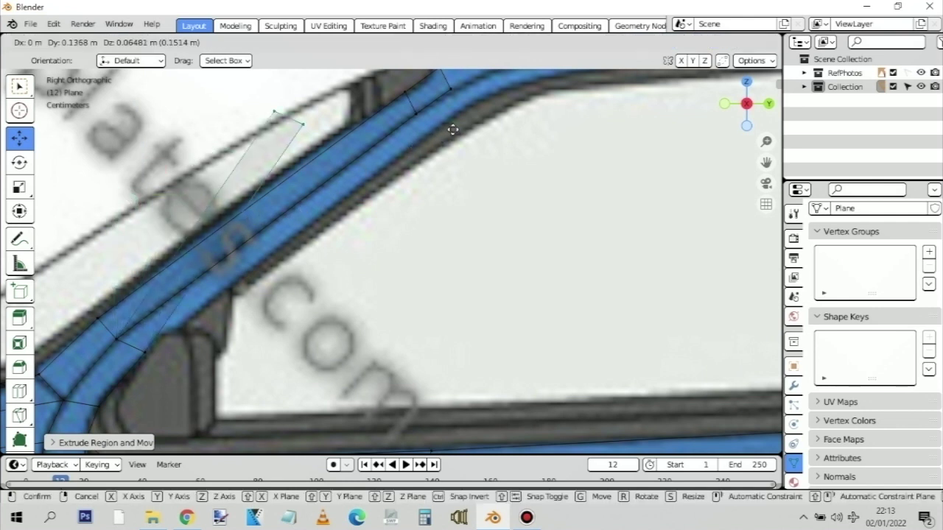
{"action": "left_click", "coordinate": [564, 145]}
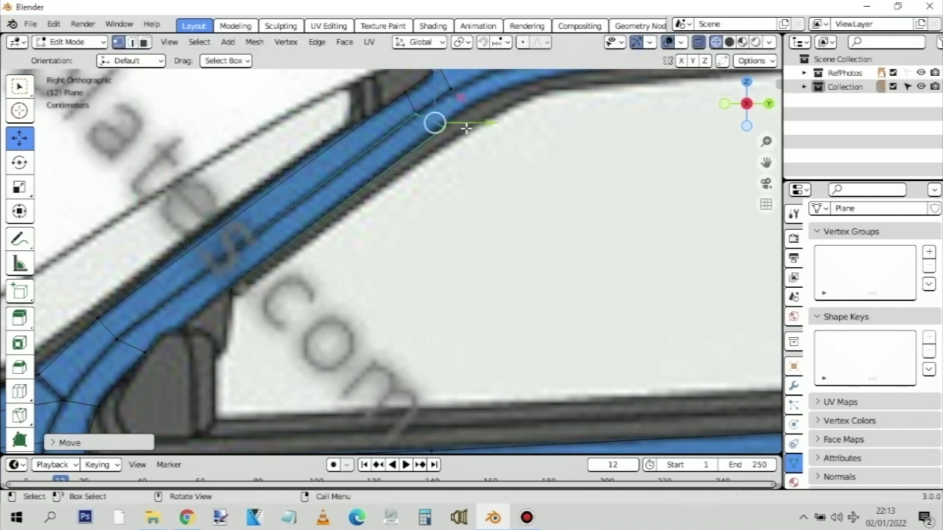
Merge the strip's corner vertices at their centre
{"action": "scroll", "coordinate": [456, 124], "scroll_direction": "up", "scroll_amount": 5}
{"action": "scroll", "coordinate": [354, 288], "scroll_direction": "down", "scroll_amount": 3}
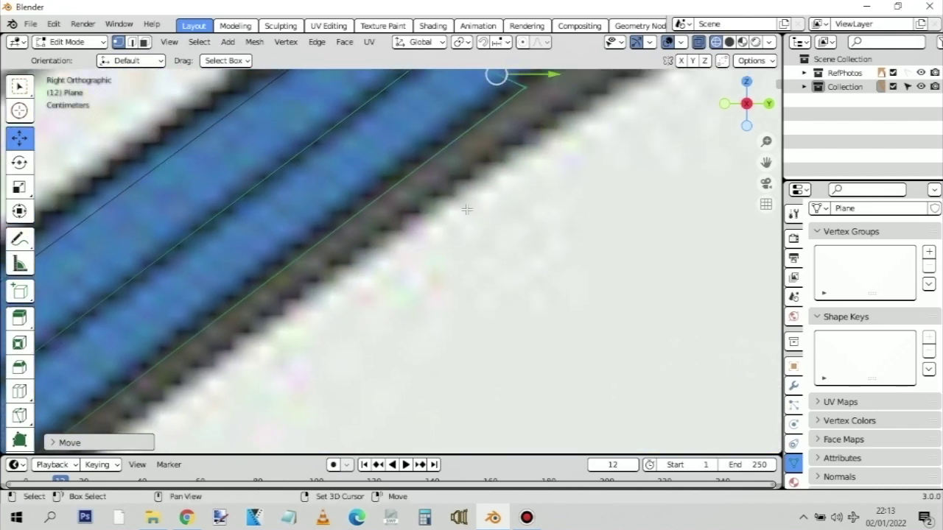
{"action": "scroll", "coordinate": [396, 249], "scroll_direction": "up", "scroll_amount": 2}
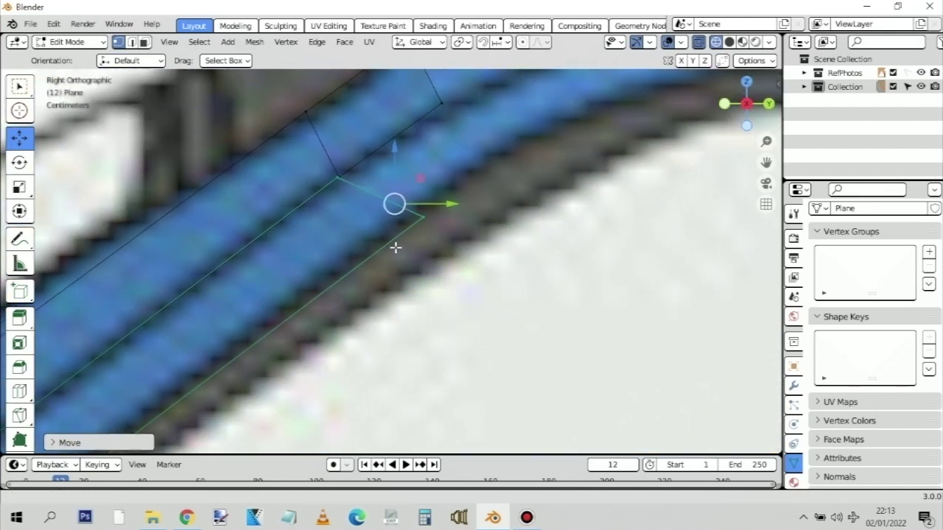
{"action": "left_click", "coordinate": [369, 187]}
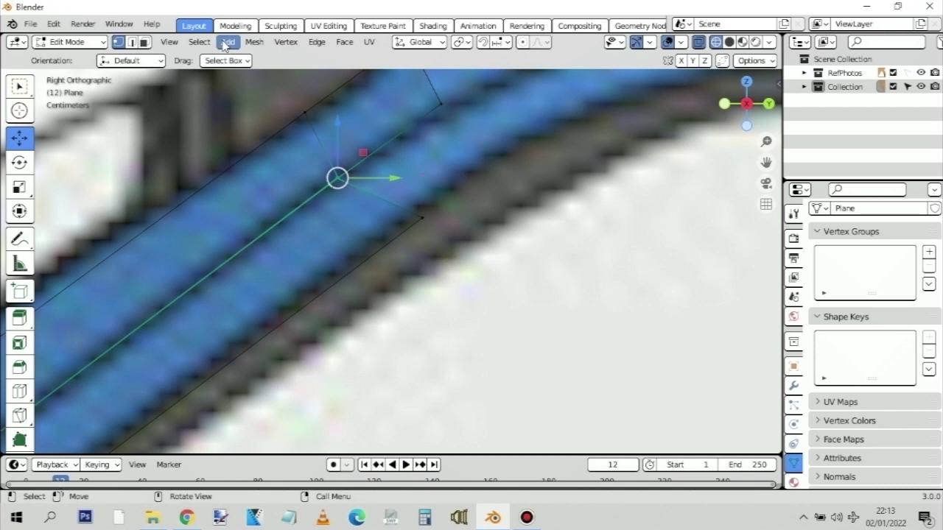
{"action": "key", "text": "m"}
{"action": "left_click", "coordinate": [316, 210]}
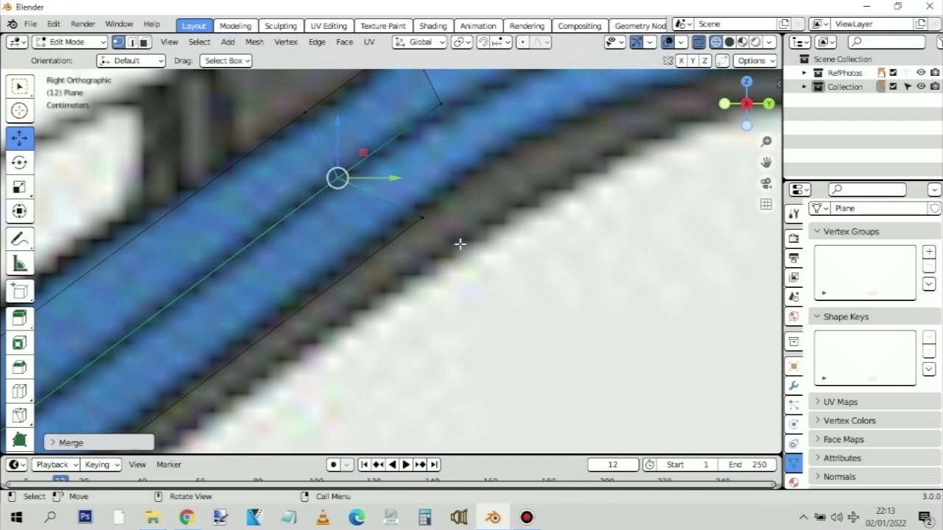
Extrude the strip's outer edge into another face following the rail curve
{"action": "left_click_drag", "start_coordinate": [460, 244], "coordinate": [296, 169]}
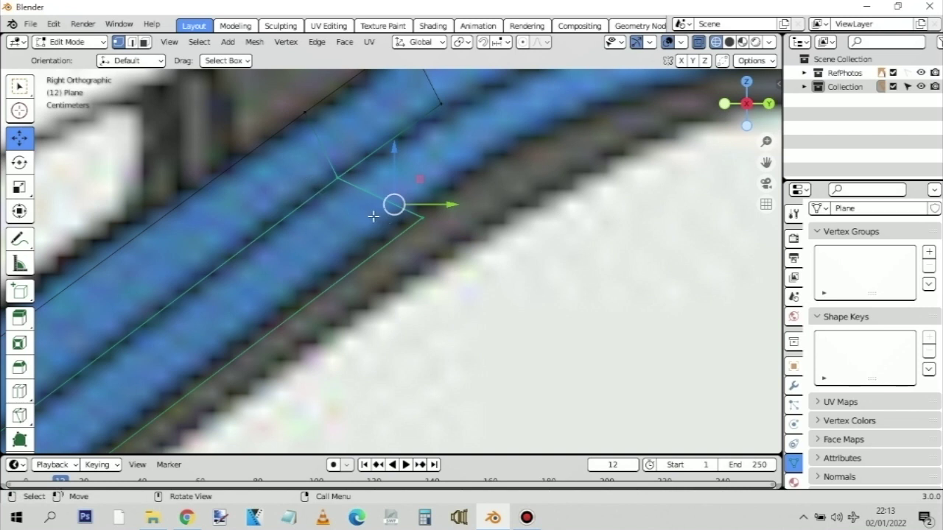
{"action": "key", "text": "e"}
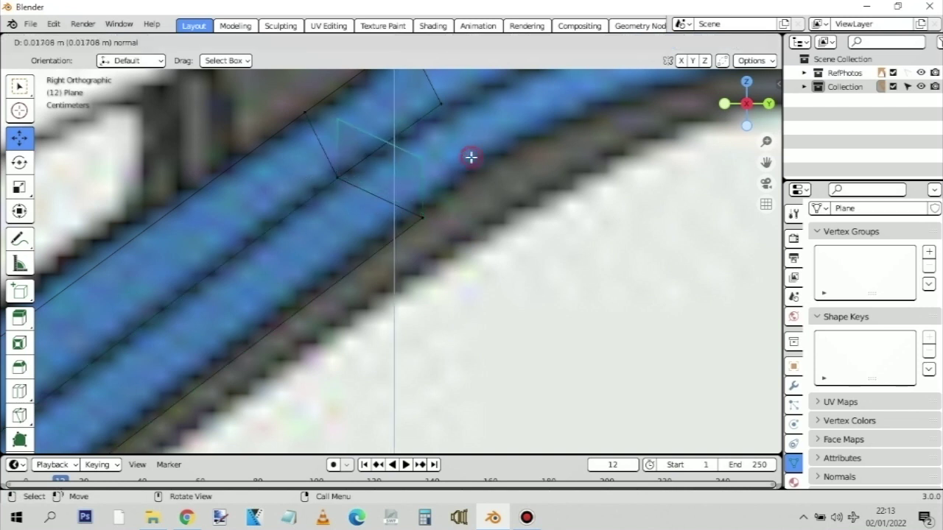
{"action": "left_click", "coordinate": [458, 154]}
{"action": "key", "text": "g"}
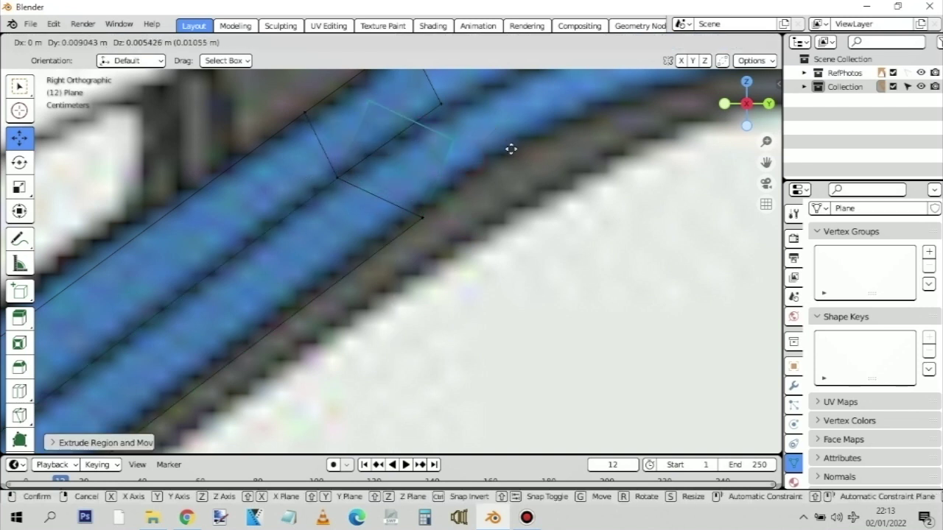
{"action": "left_click", "coordinate": [552, 138]}
Weld the two outer end vertices into one at their centre
{"action": "scroll", "coordinate": [442, 225], "scroll_direction": "up", "scroll_amount": 3}
{"action": "scroll", "coordinate": [442, 224], "scroll_direction": "right", "scroll_amount": 3}
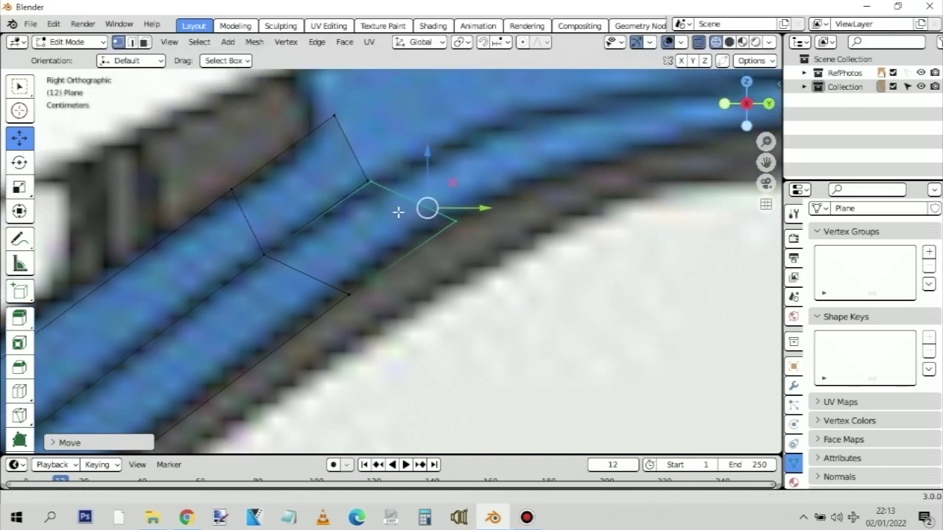
{"action": "left_click_drag", "start_coordinate": [381, 166], "coordinate": [342, 202]}
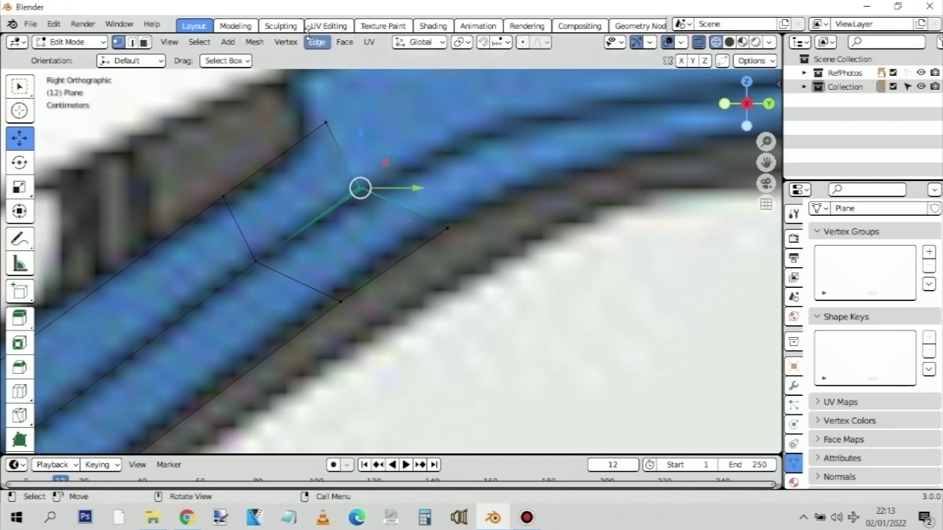
{"action": "key", "text": "m"}
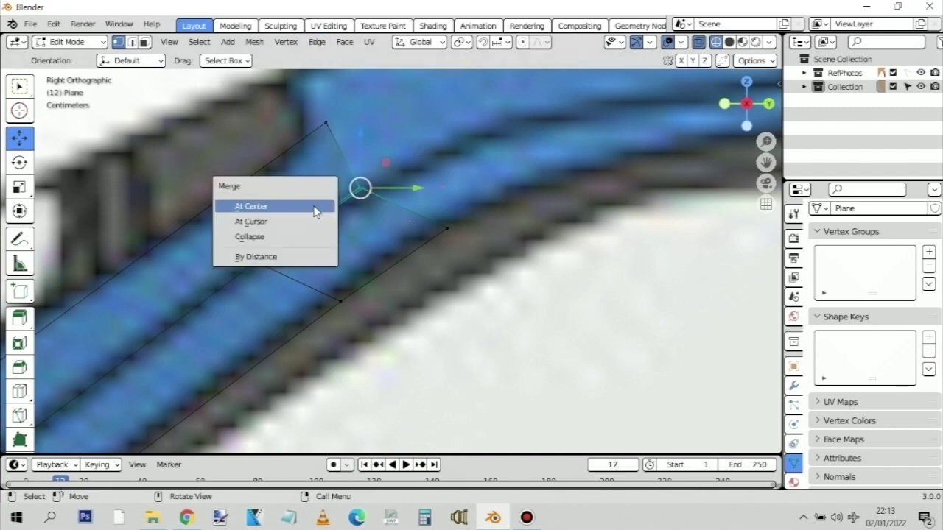
{"action": "left_click", "coordinate": [285, 207]}
{"action": "scroll", "coordinate": [447, 156], "scroll_direction": "down", "scroll_amount": 3}
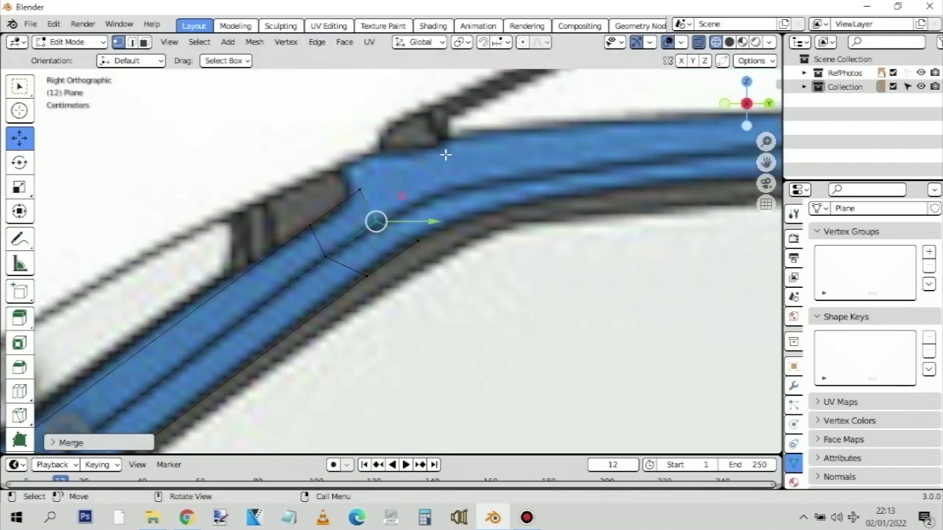
Adjust the vertices on the rail's bend to follow the rail outline
{"action": "left_click", "coordinate": [359, 190]}
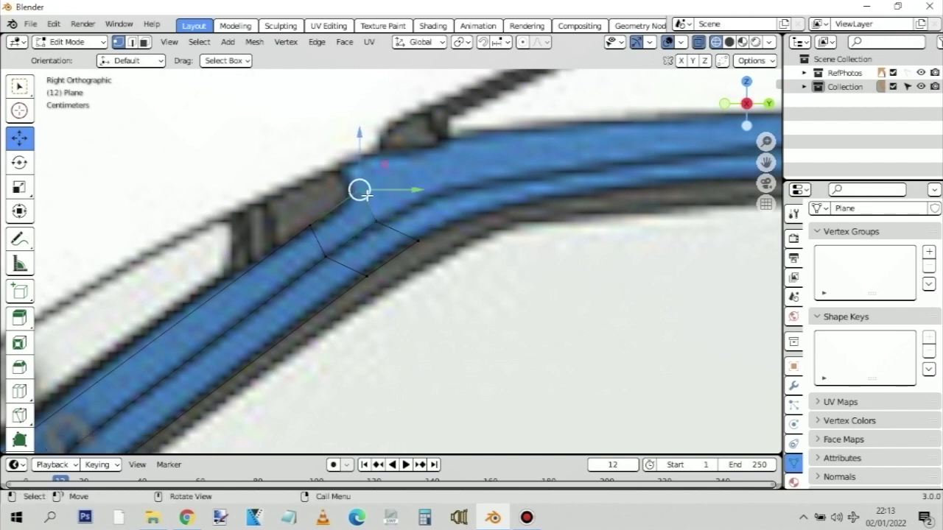
{"action": "left_click_drag", "start_coordinate": [360, 190], "coordinate": [376, 225]}
{"action": "left_click", "coordinate": [376, 221]}
{"action": "left_click_drag", "start_coordinate": [432, 257], "coordinate": [406, 243]}
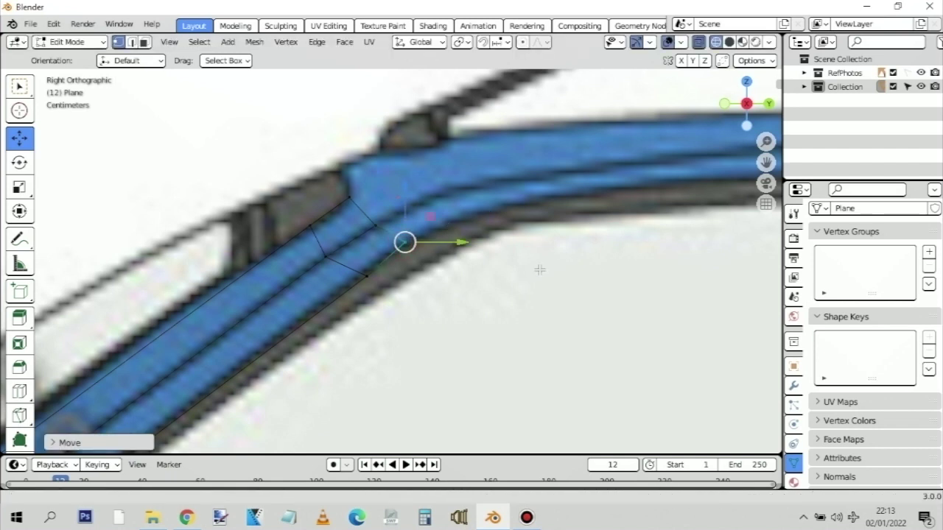
{"action": "middle_click_drag", "start_coordinate": [563, 261], "coordinate": [359, 260], "text": "shift"}
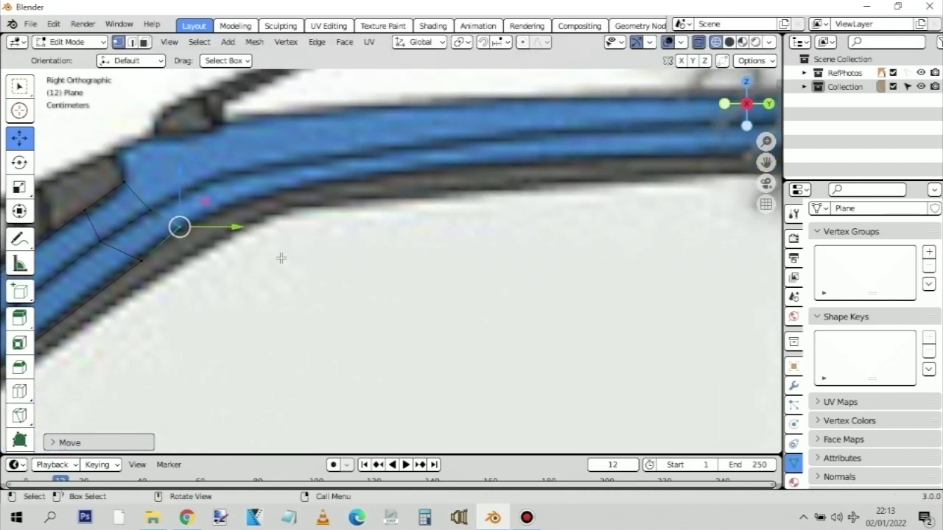
Try extruding the strip's upper edge along the roof rail, then undo it
{"action": "left_click_drag", "start_coordinate": [110, 166], "coordinate": [204, 242]}
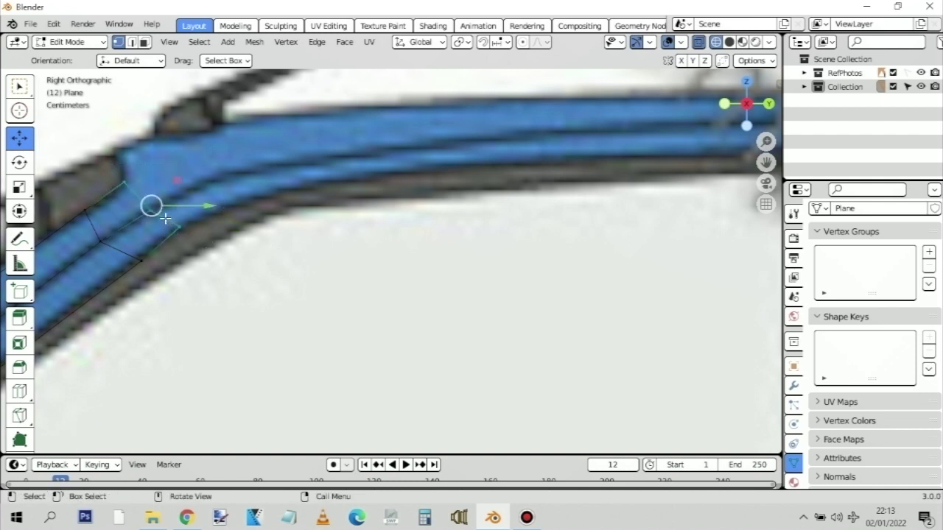
{"action": "key", "text": "e"}
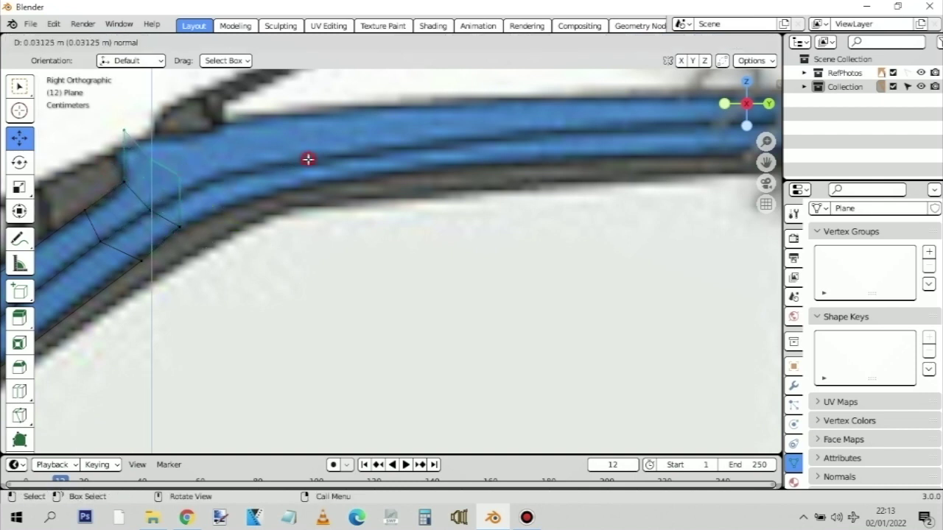
{"action": "left_click", "coordinate": [308, 159]}
{"action": "key", "text": "g"}
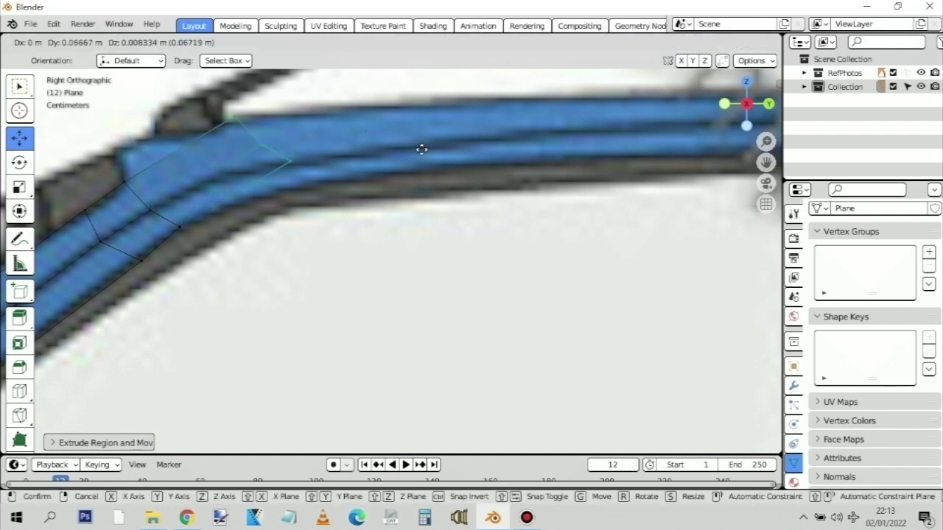
{"action": "left_click", "coordinate": [312, 178]}
{"action": "left_click", "coordinate": [275, 213]}
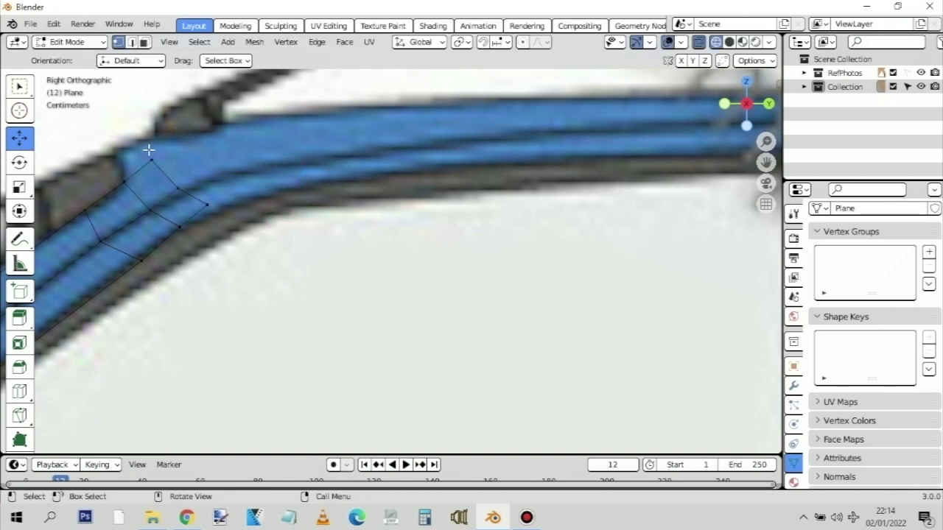
{"action": "key", "text": "ctrl+z"}
{"action": "key", "text": "ctrl+z"}
{"action": "key", "text": "ctrl+z"}
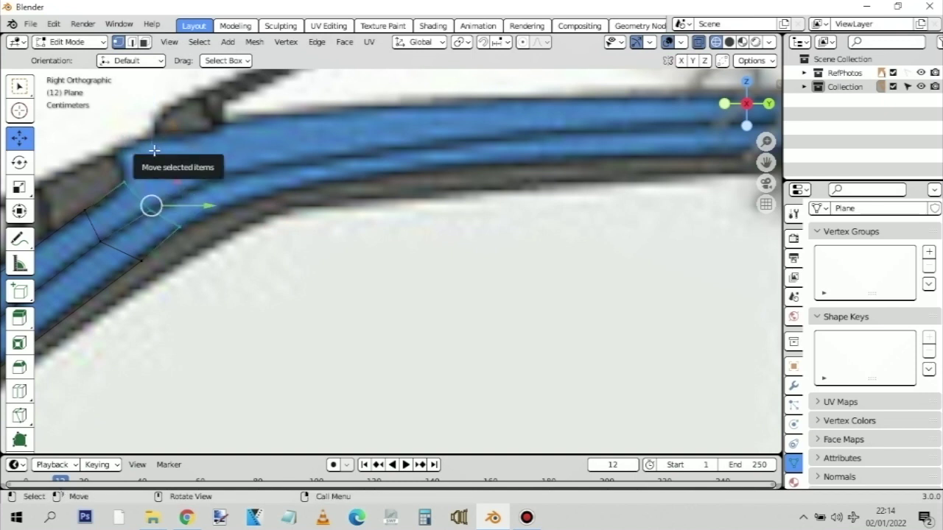
Pan along the roof rail and box-select the front roof-corner vertex
{"action": "scroll", "coordinate": [413, 213], "scroll_direction": "down", "scroll_amount": 3}
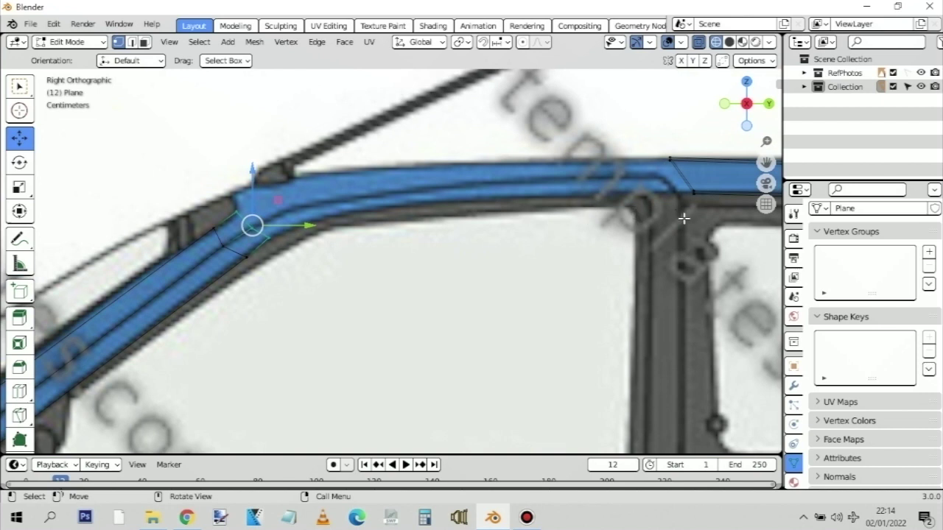
{"action": "middle_click_drag", "start_coordinate": [681, 219], "coordinate": [566, 207], "text": "shift"}
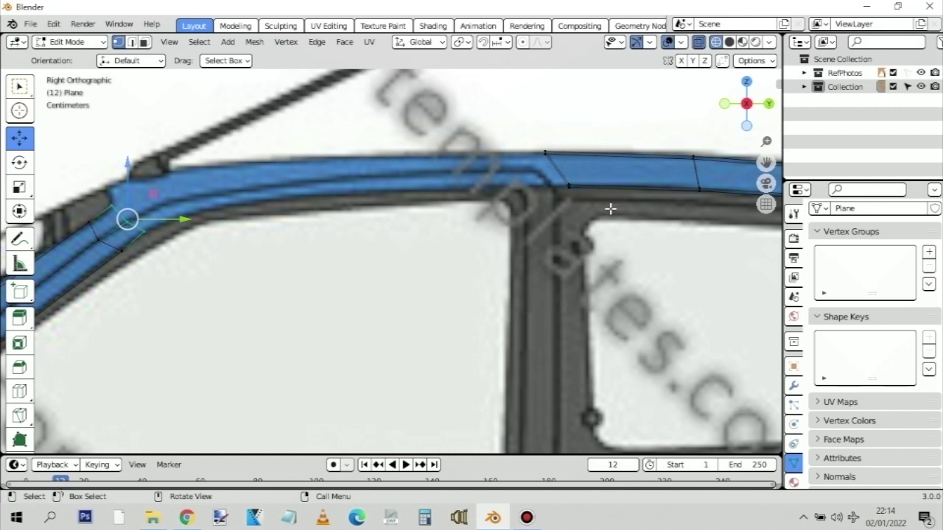
{"action": "middle_click_drag", "start_coordinate": [640, 209], "coordinate": [597, 154], "text": "shift"}
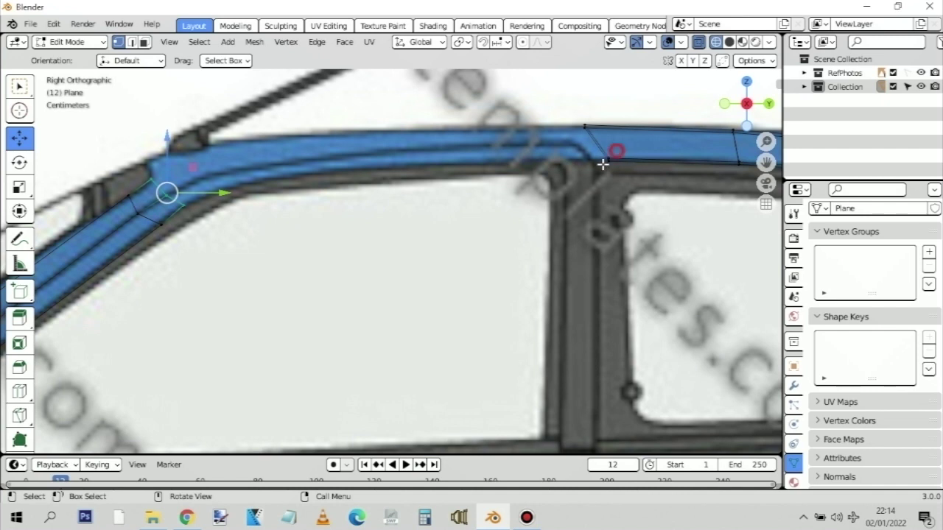
{"action": "left_click", "coordinate": [604, 163]}
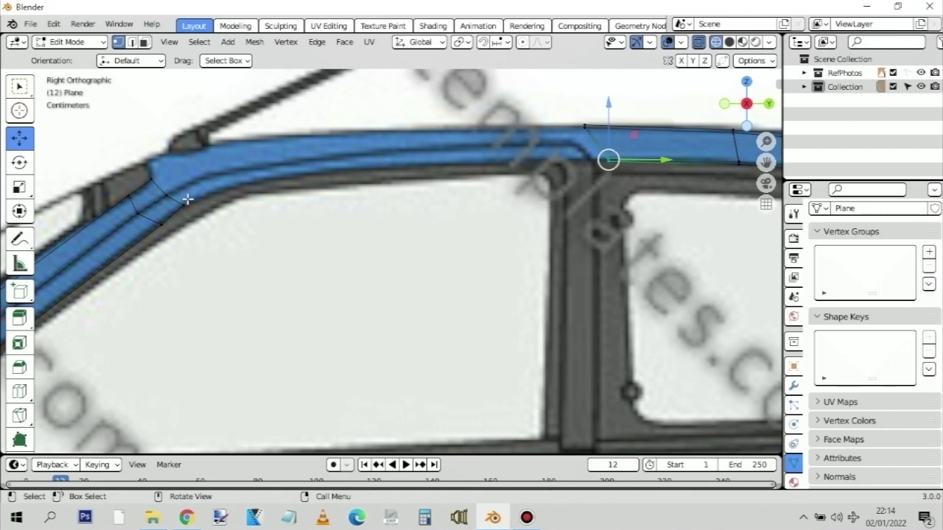
{"action": "key", "text": "b"}
{"action": "left_click_drag", "start_coordinate": [241, 227], "coordinate": [188, 220]}
Move to the rear quarter window and select the vertex on its lower edge
{"action": "scroll", "coordinate": [258, 221], "scroll_direction": "down", "scroll_amount": 3}
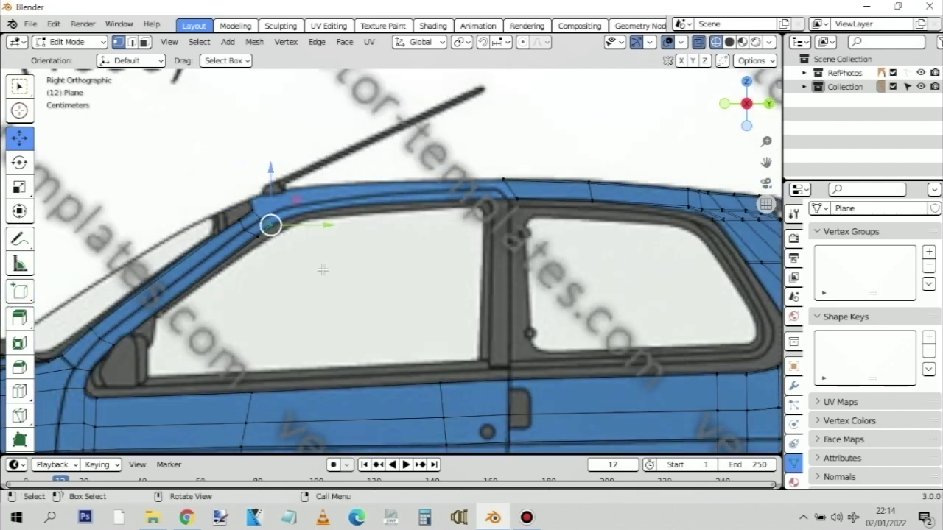
{"action": "middle_click_drag", "start_coordinate": [579, 310], "coordinate": [402, 280], "text": "shift"}
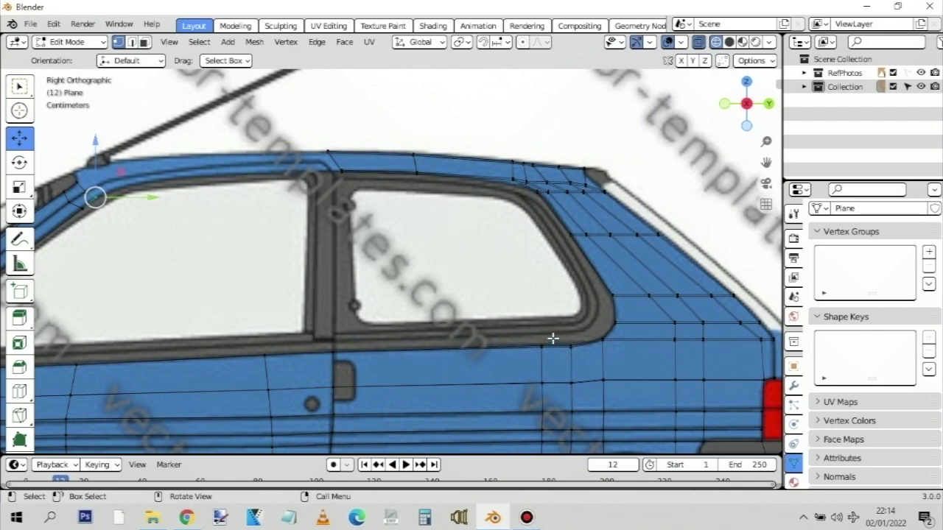
{"action": "scroll", "coordinate": [533, 336], "scroll_direction": "up", "scroll_amount": 2}
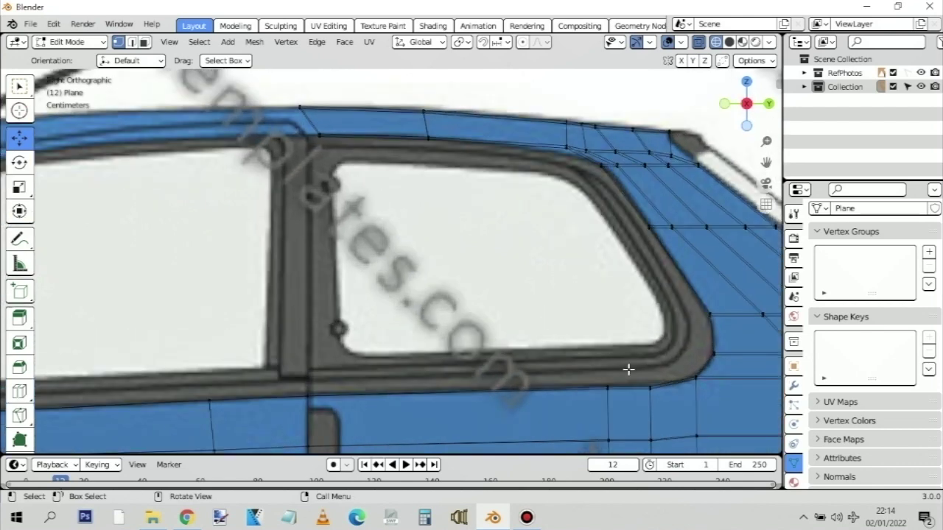
{"action": "middle_click_drag", "start_coordinate": [628, 370], "coordinate": [397, 345], "text": "shift"}
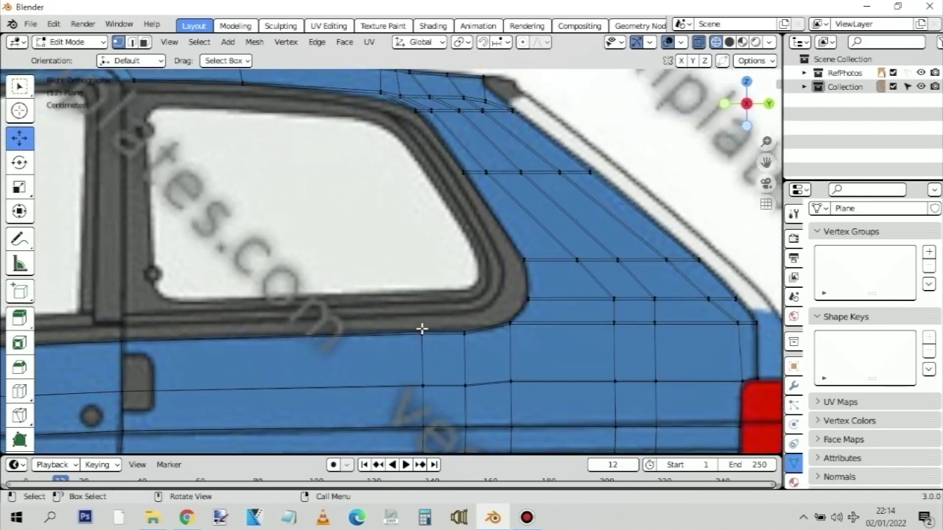
{"action": "left_click_drag", "start_coordinate": [410, 321], "coordinate": [446, 356]}
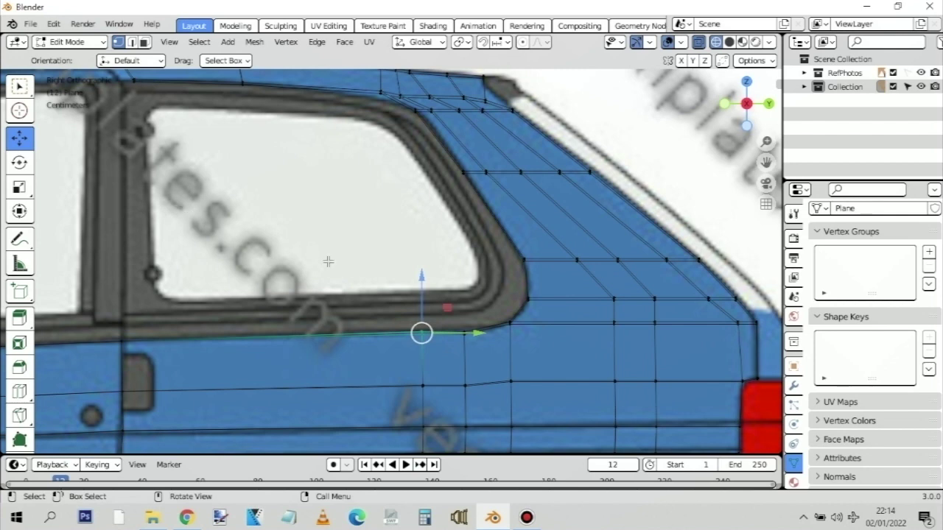
Scale the first lower-edge vertex of the rear quarter window vertically to level it
{"action": "scroll", "coordinate": [428, 293], "scroll_direction": "up", "scroll_amount": 1}
{"action": "scroll", "coordinate": [428, 292], "scroll_direction": "up", "scroll_amount": 4}
{"action": "middle_click_drag", "start_coordinate": [442, 333], "coordinate": [370, 205], "text": "shift"}
{"action": "key", "text": "shift+space"}
{"action": "key", "text": "s"}
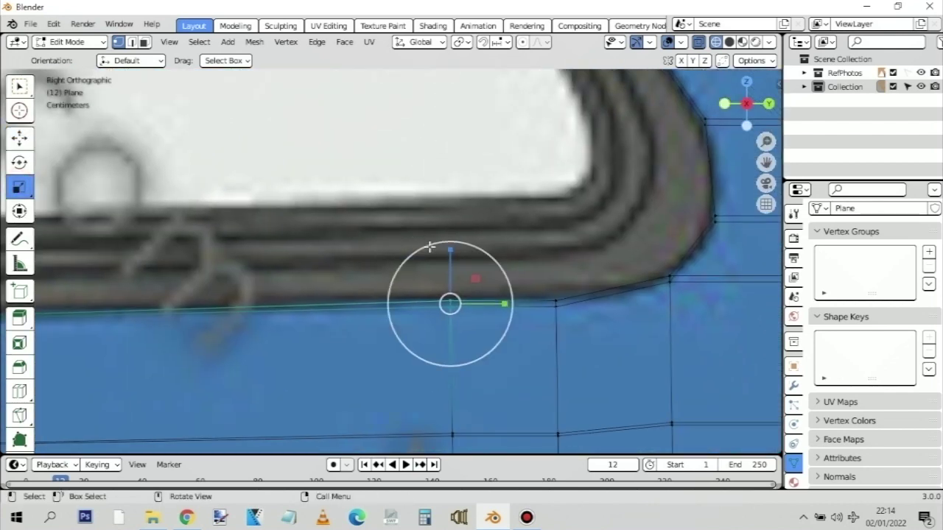
{"action": "left_click_drag", "start_coordinate": [452, 251], "coordinate": [451, 305]}
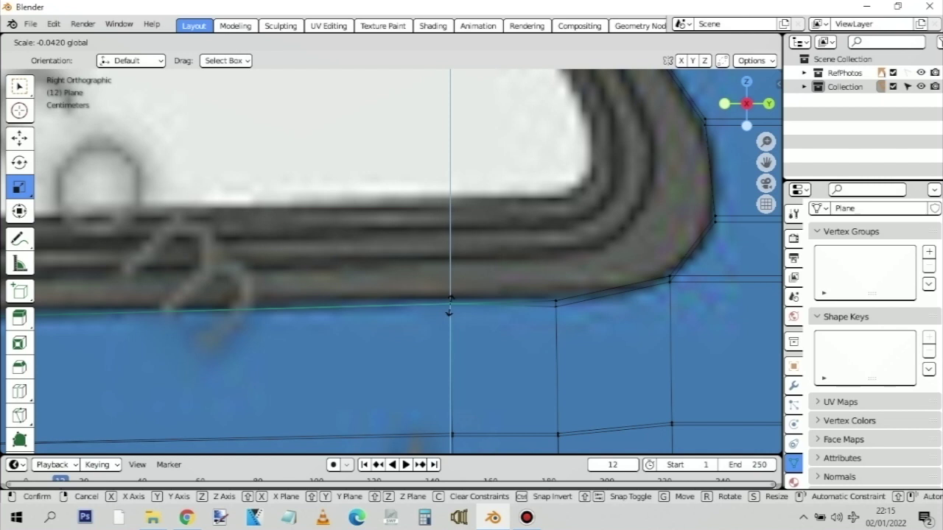
Scale the next lower-edge vertex and the lower-corner vertex to flatten the edge around the corner
{"action": "left_click_drag", "start_coordinate": [451, 305], "coordinate": [451, 305]}
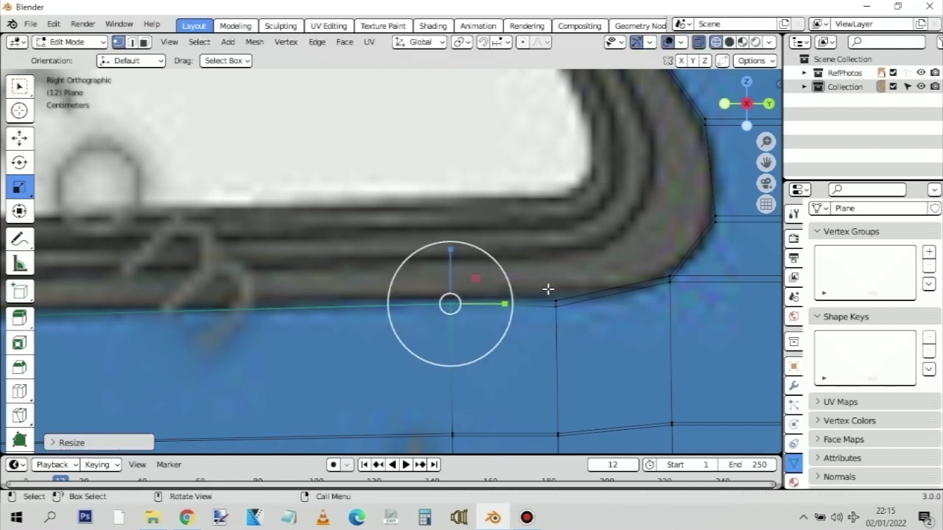
{"action": "left_click_drag", "start_coordinate": [549, 289], "coordinate": [568, 326]}
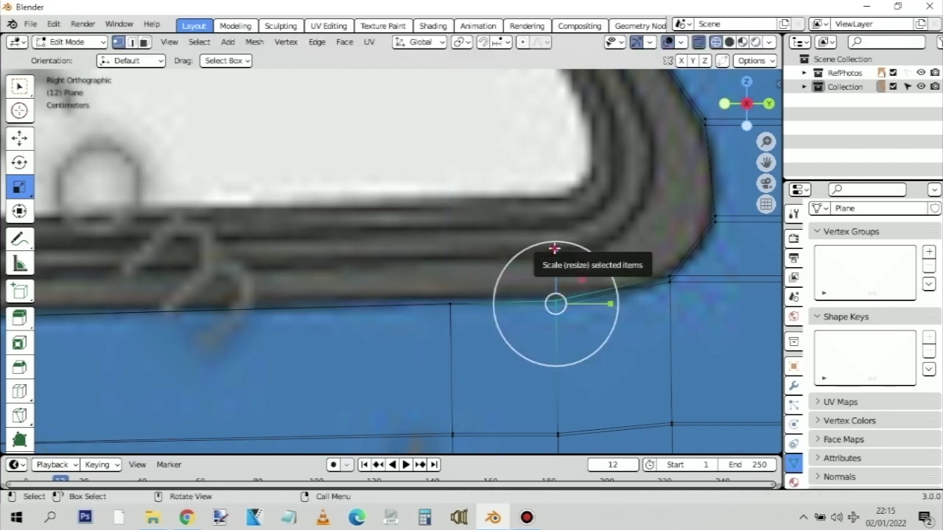
{"action": "left_click_drag", "start_coordinate": [554, 249], "coordinate": [557, 306]}
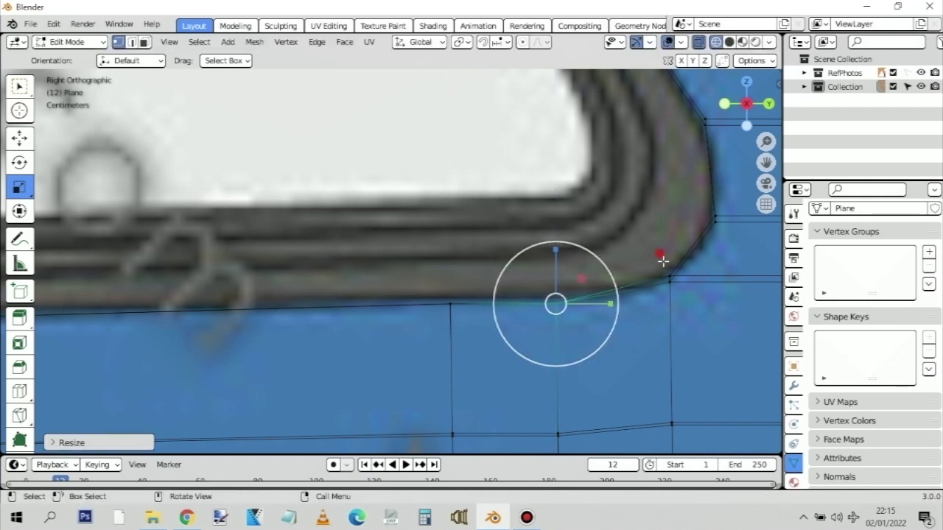
{"action": "left_click_drag", "start_coordinate": [659, 253], "coordinate": [683, 301]}
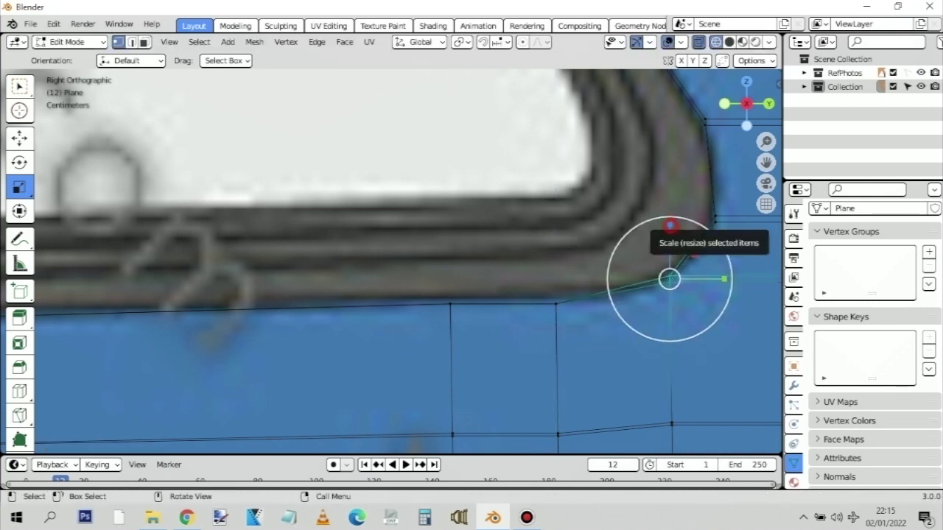
{"action": "left_click_drag", "start_coordinate": [671, 226], "coordinate": [665, 285]}
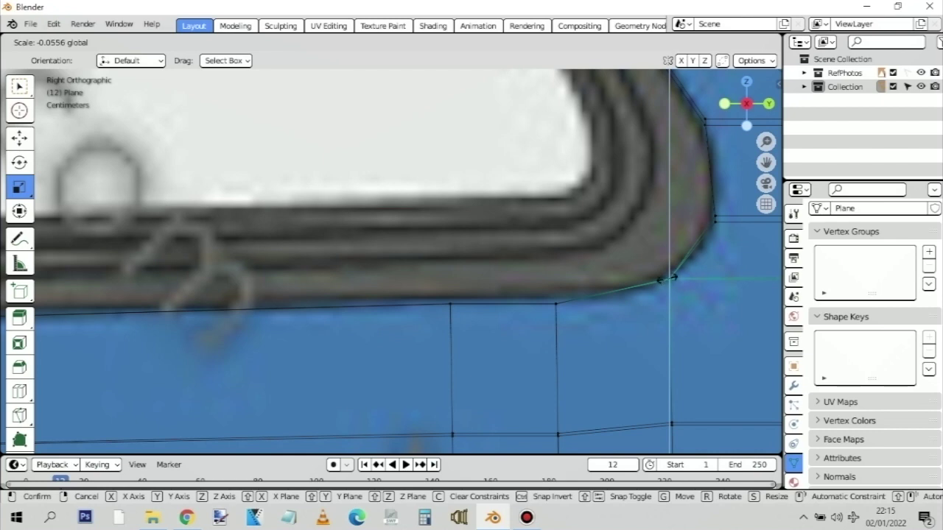
{"action": "left_click", "coordinate": [708, 293]}
{"action": "scroll", "coordinate": [708, 290], "scroll_direction": "down", "scroll_amount": 3}
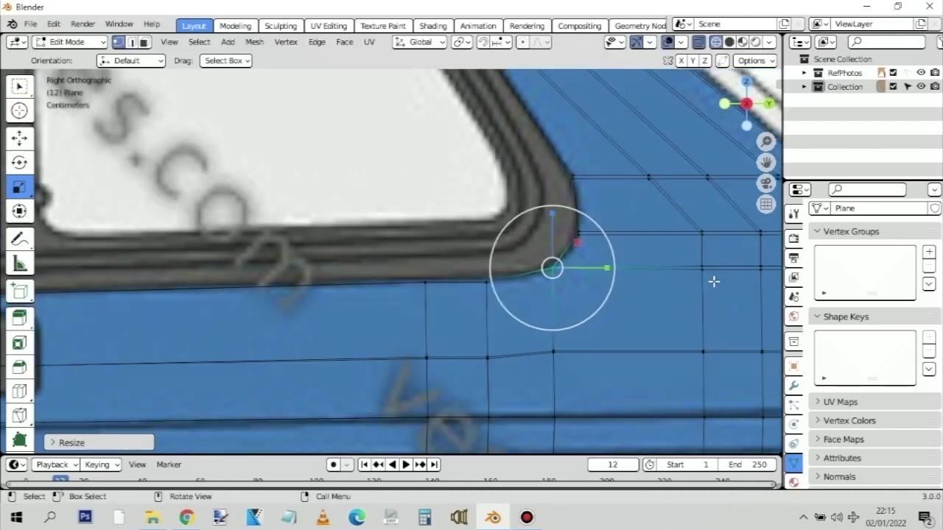
Flatten the horizontal vertex row below the window with a scale
{"action": "scroll", "coordinate": [714, 281], "scroll_direction": "down", "scroll_amount": 1}
{"action": "scroll", "coordinate": [588, 272], "scroll_direction": "down", "scroll_amount": 3, "text": "ctrl"}
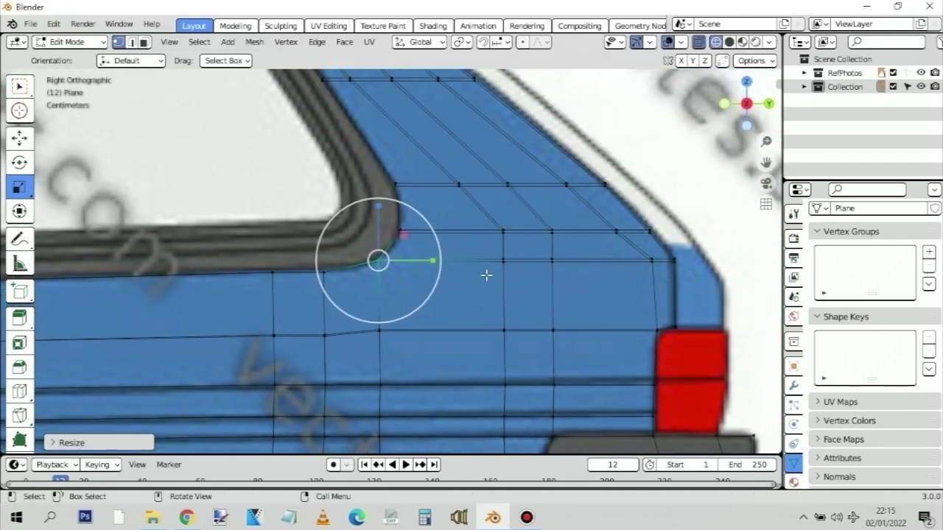
{"action": "left_click_drag", "start_coordinate": [487, 272], "coordinate": [695, 248]}
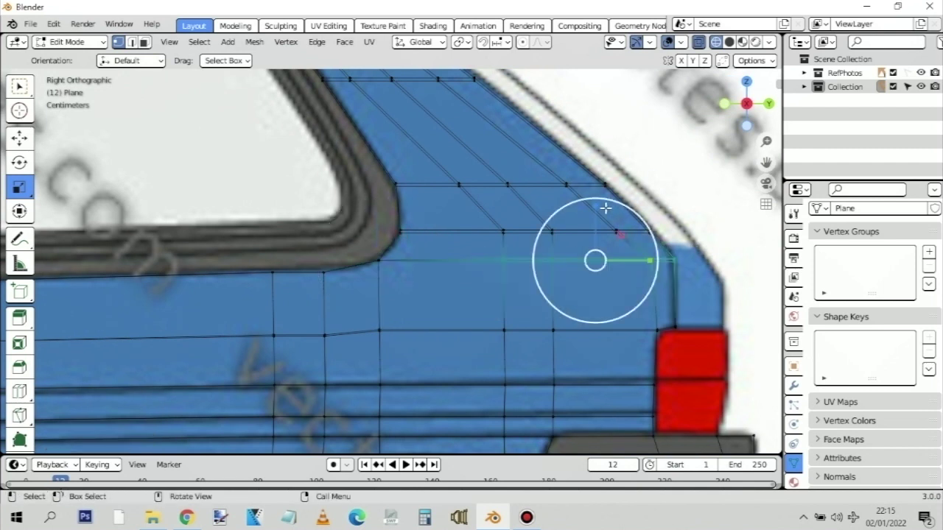
{"action": "key", "text": "s"}
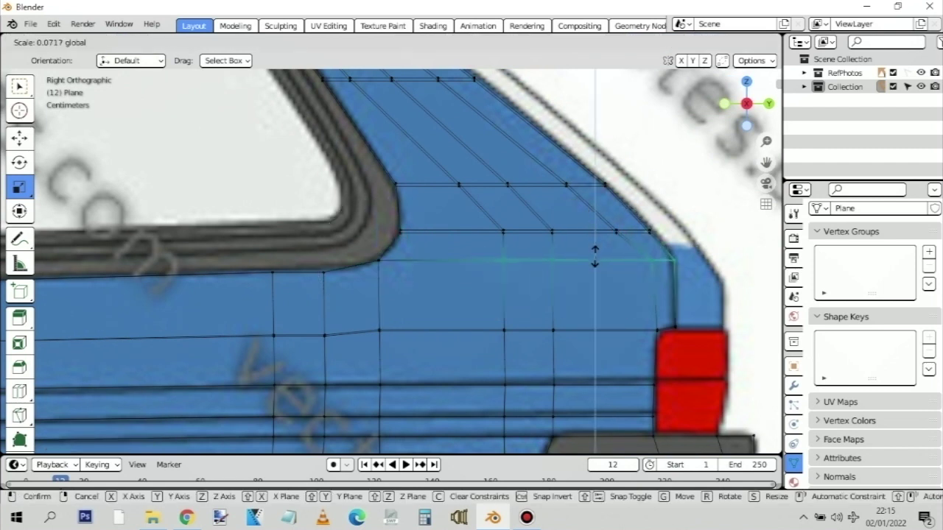
{"action": "left_click", "coordinate": [594, 256]}
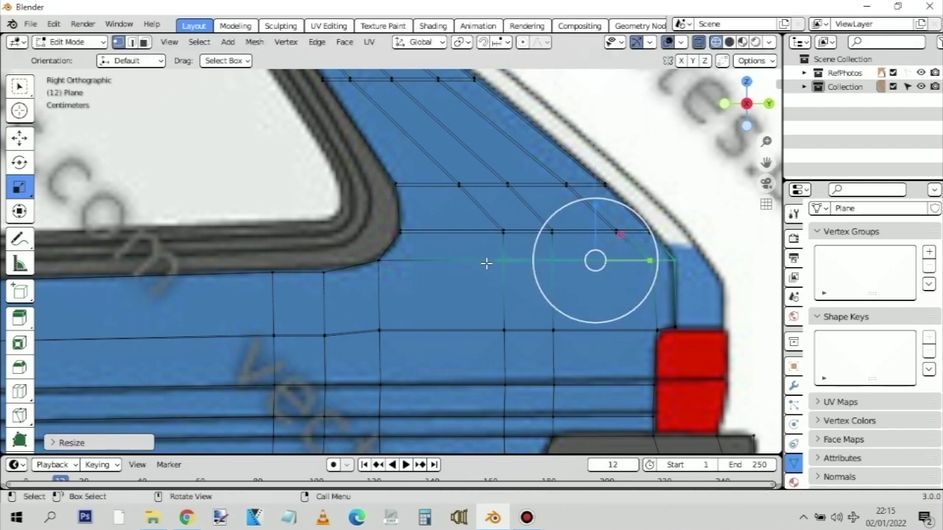
Flatten the next vertex row across the rear quarter panel into a level line
{"action": "middle_click_drag", "start_coordinate": [440, 246], "coordinate": [390, 263], "text": "shift"}
{"action": "left_click_drag", "start_coordinate": [375, 256], "coordinate": [628, 274]}
{"action": "scroll", "coordinate": [707, 316], "scroll_direction": "up", "scroll_amount": 3}
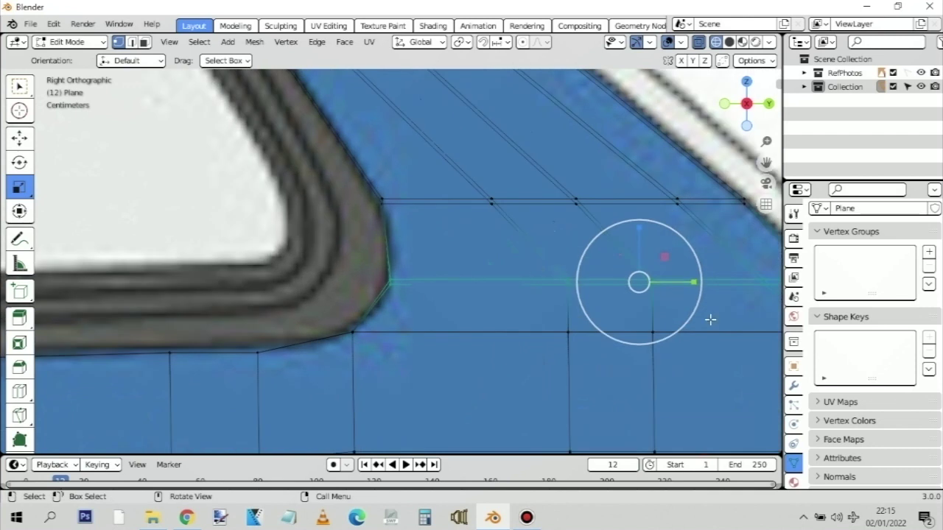
{"action": "middle_click_drag", "start_coordinate": [722, 331], "coordinate": [587, 320], "text": "shift"}
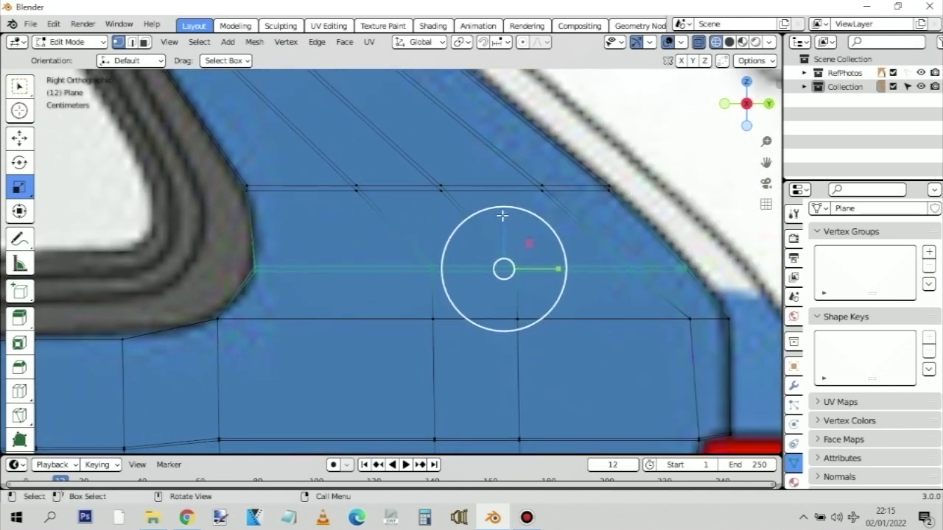
{"action": "left_click_drag", "start_coordinate": [503, 215], "coordinate": [501, 227]}
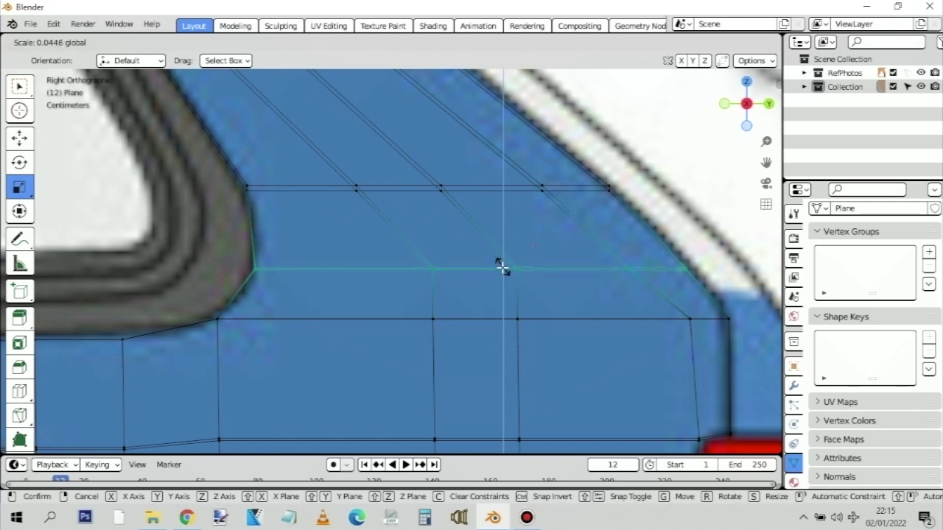
{"action": "left_click_drag", "start_coordinate": [501, 268], "coordinate": [502, 268]}
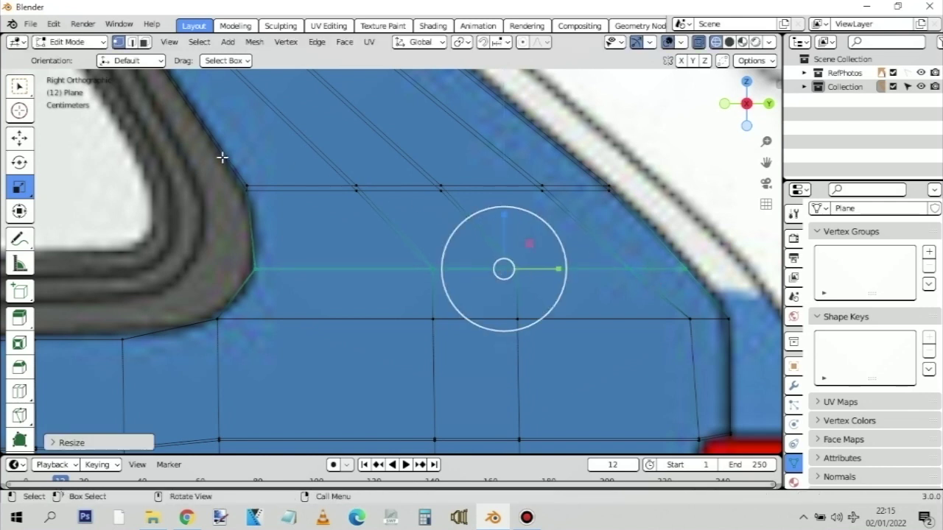
Flatten the upper vertex row with an S Z scale, then select the next row up the pillar
{"action": "left_click_drag", "start_coordinate": [215, 169], "coordinate": [590, 213]}
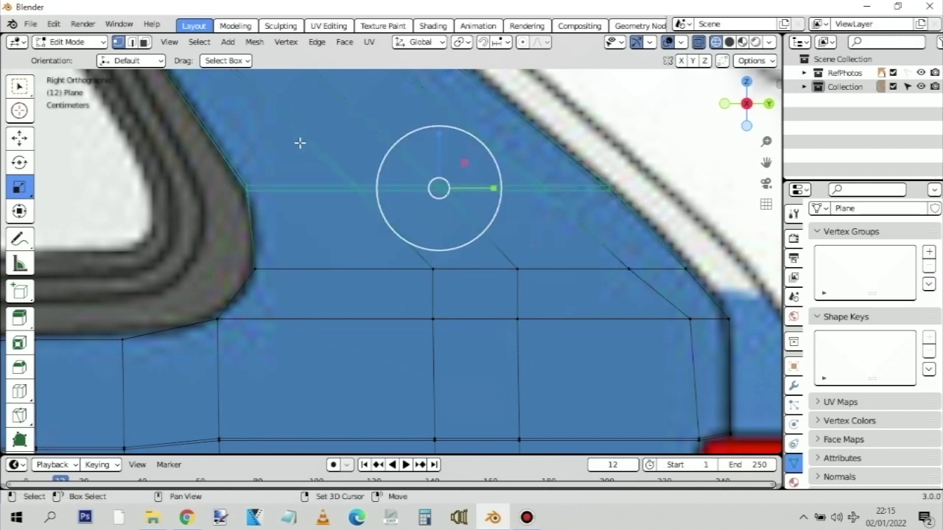
{"action": "middle_click_drag", "start_coordinate": [329, 219], "coordinate": [360, 305], "text": "shift"}
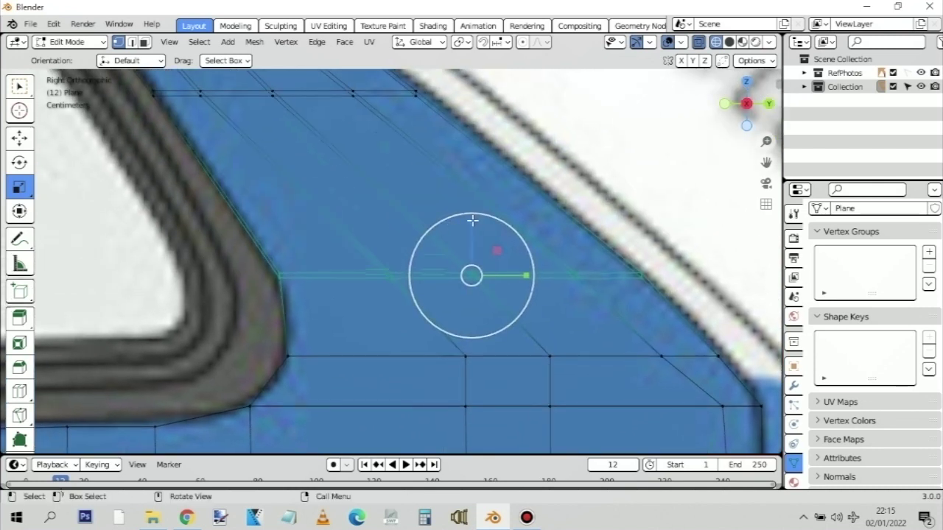
{"action": "key", "text": "s"}
{"action": "key", "text": "z"}
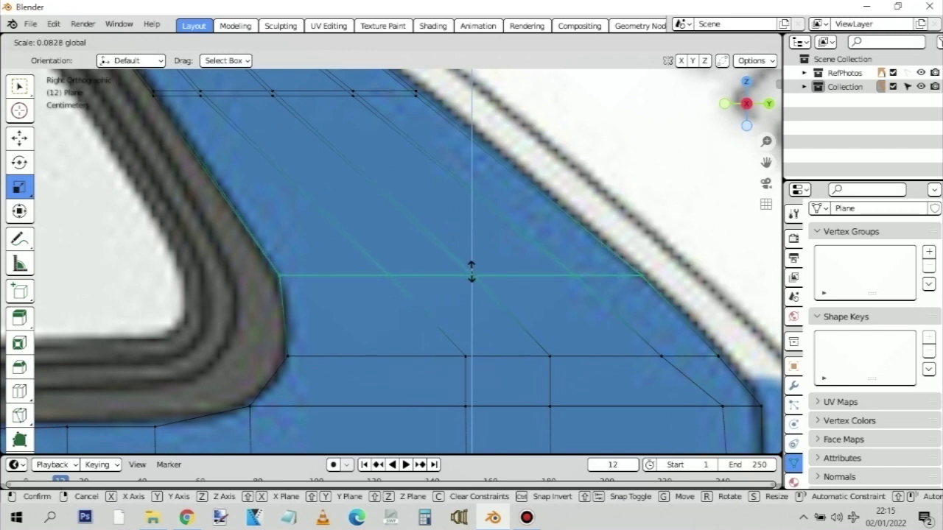
{"action": "left_click", "coordinate": [472, 272]}
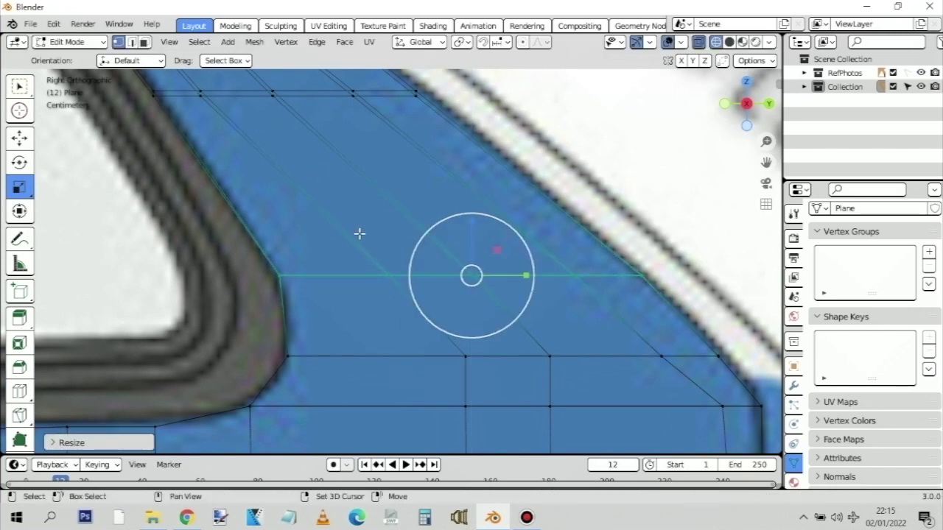
{"action": "middle_click_drag", "start_coordinate": [361, 233], "coordinate": [242, 243], "text": "shift"}
{"action": "left_click_drag", "start_coordinate": [255, 234], "coordinate": [526, 212]}
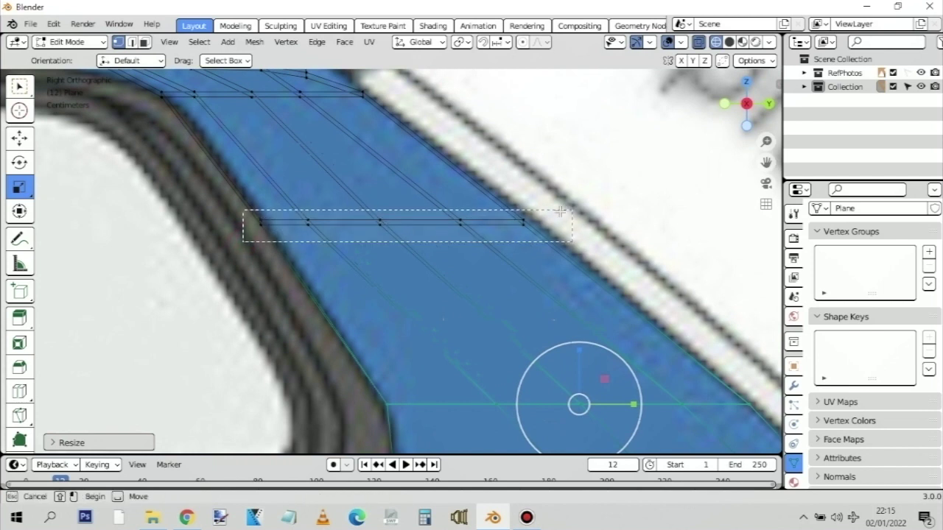
Flatten the selected row near the rear pillar's upper window corner
{"action": "left_click_drag", "start_coordinate": [387, 168], "coordinate": [387, 189]}
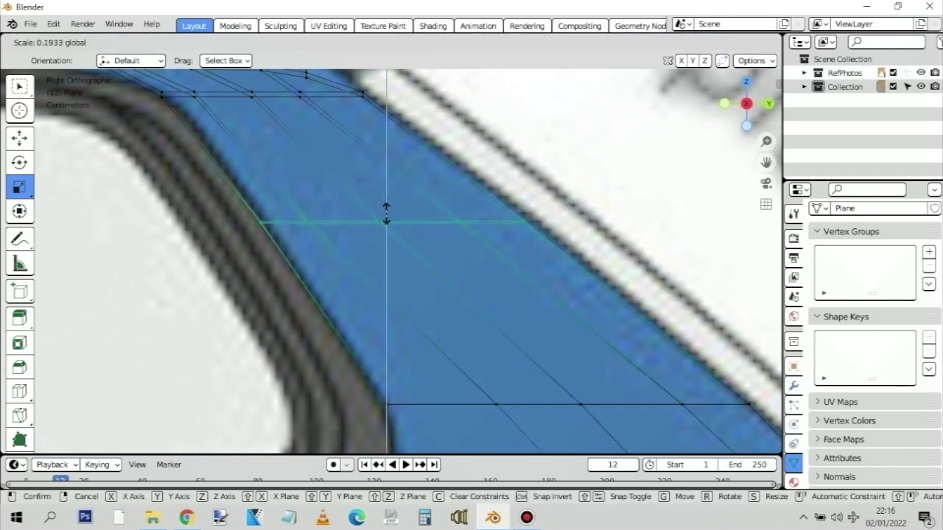
{"action": "left_click", "coordinate": [386, 222]}
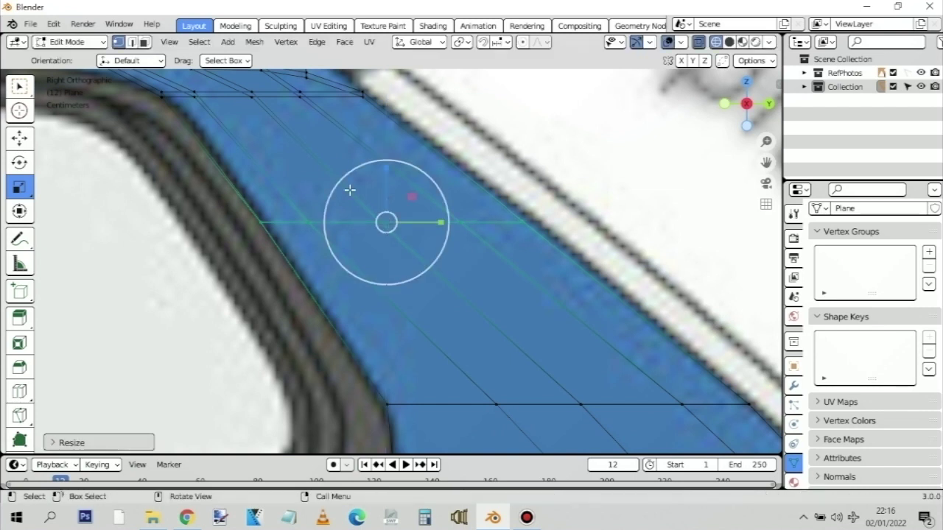
{"action": "middle_click_drag", "start_coordinate": [275, 154], "coordinate": [355, 266], "text": "shift"}
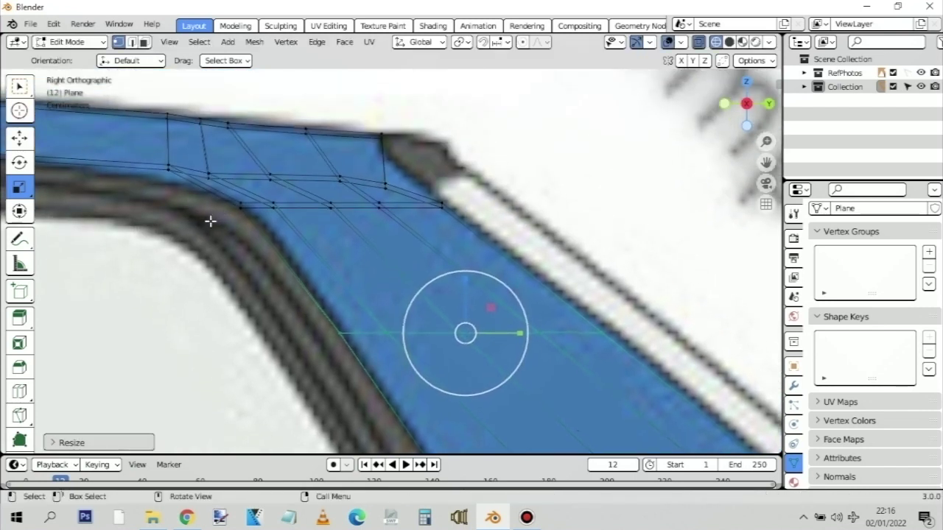
Squeeze the inner roof-rail vertex row to about 0.12 scale along the window frame edge
{"action": "left_click_drag", "start_coordinate": [257, 216], "coordinate": [458, 197]}
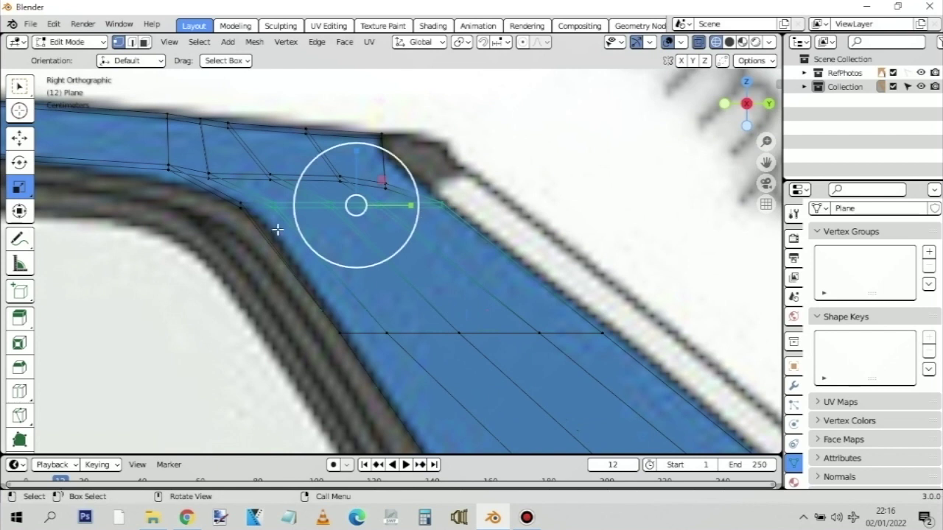
{"action": "left_click_drag", "start_coordinate": [225, 212], "coordinate": [257, 195], "text": "shift"}
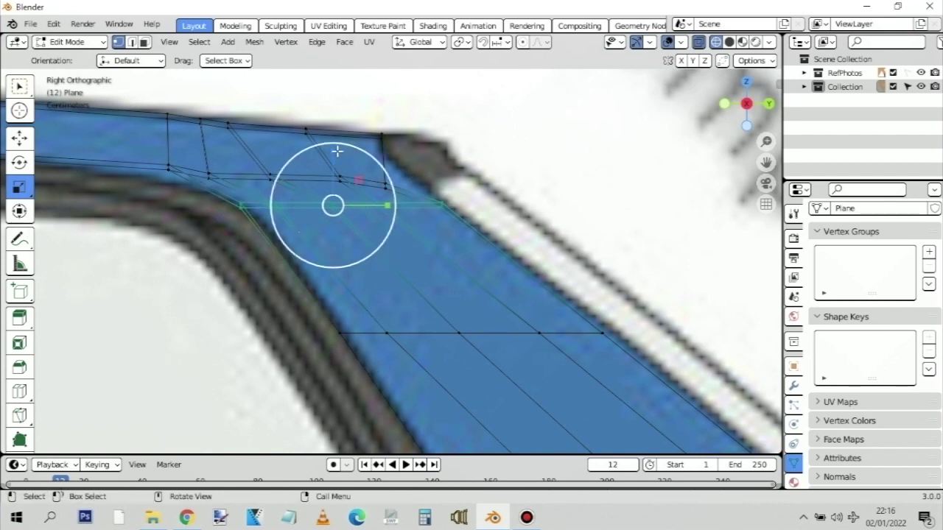
{"action": "key", "text": "s"}
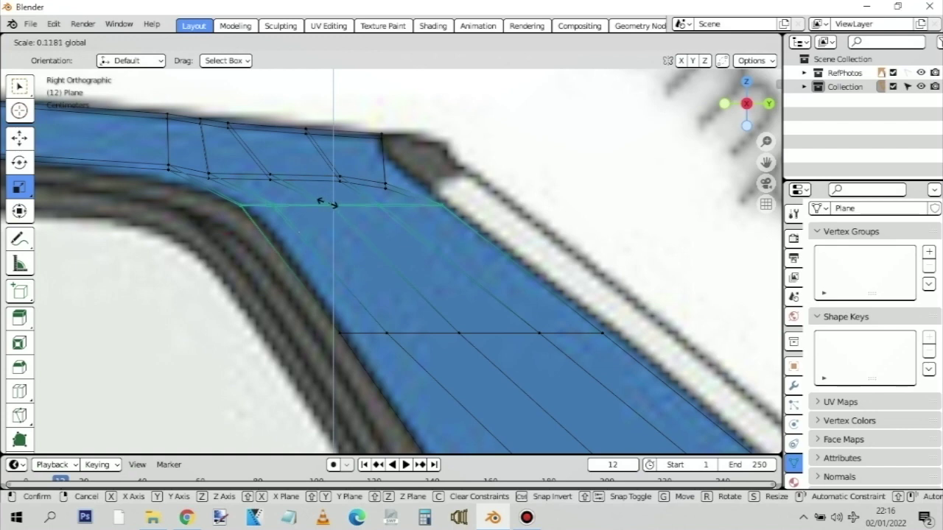
{"action": "left_click", "coordinate": [327, 203]}
{"action": "middle_click_drag", "start_coordinate": [231, 202], "coordinate": [325, 237], "text": "shift"}
{"action": "left_click_drag", "start_coordinate": [328, 191], "coordinate": [482, 237]}
Move the roof rail corner vertex and three inner-row vertices into position
{"action": "left_click_drag", "start_coordinate": [508, 203], "coordinate": [563, 237], "text": "shift"}
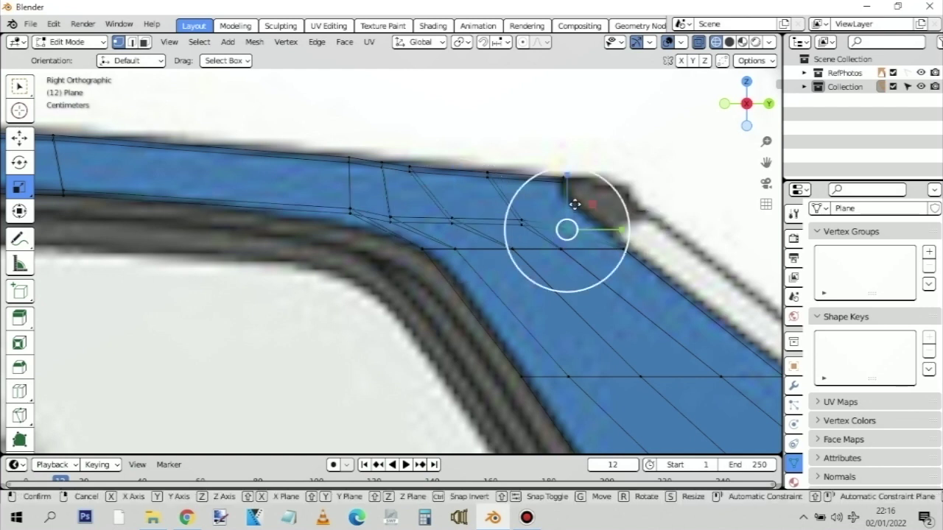
{"action": "key", "text": "g"}
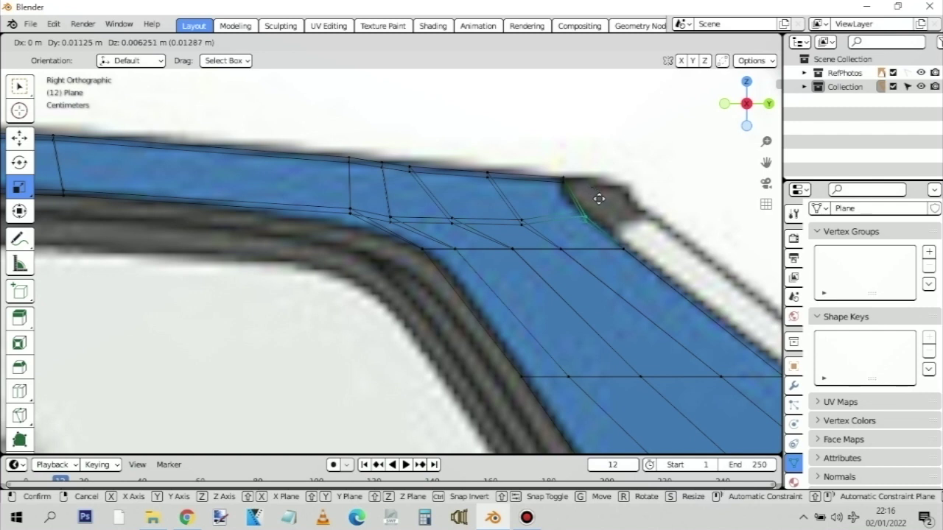
{"action": "left_click", "coordinate": [601, 198]}
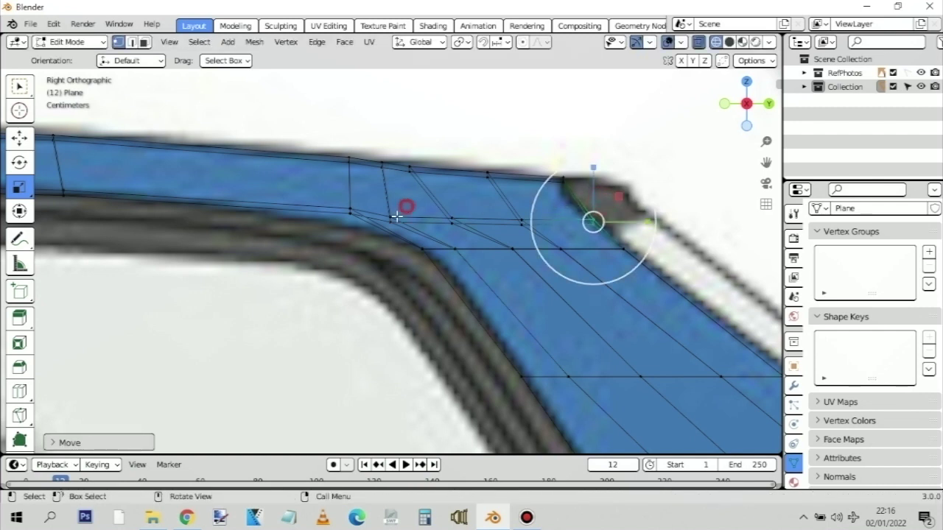
{"action": "left_click", "coordinate": [391, 219]}
{"action": "key", "text": "g"}
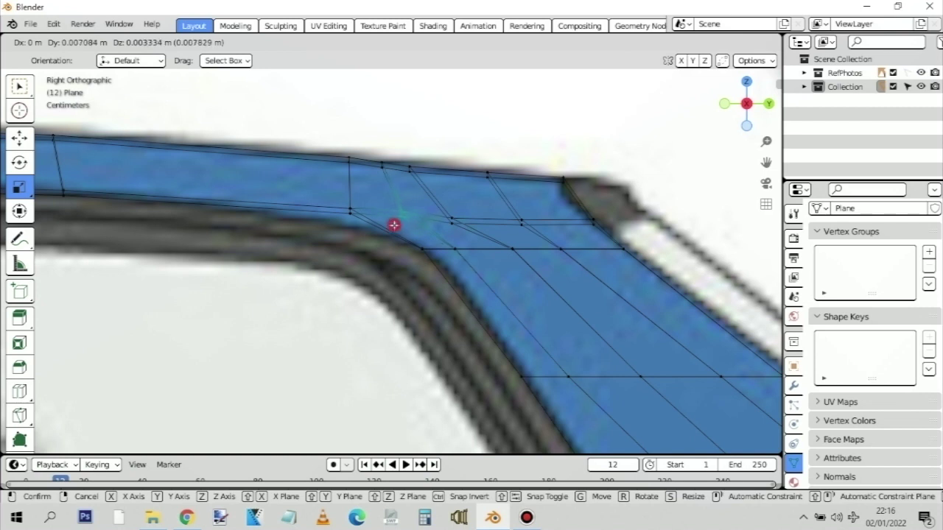
{"action": "left_click", "coordinate": [394, 225]}
{"action": "left_click_drag", "start_coordinate": [487, 196], "coordinate": [444, 233]}
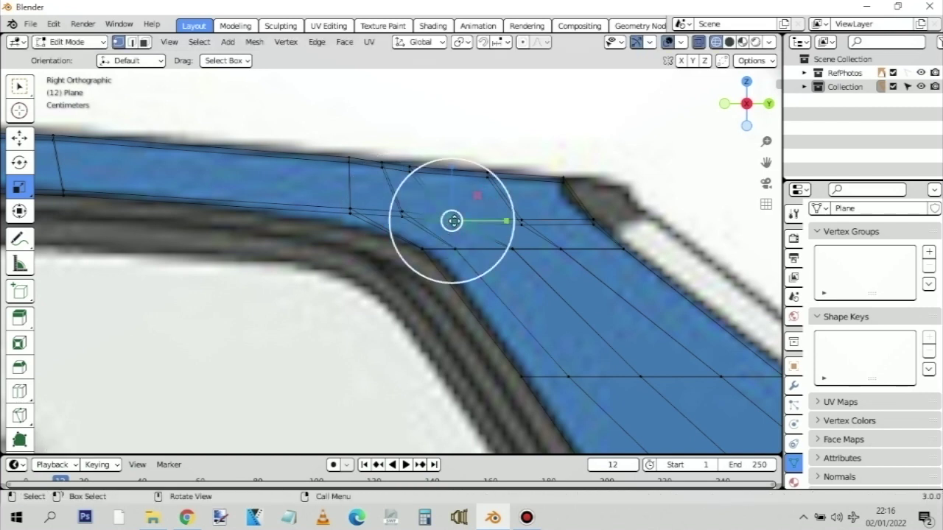
{"action": "key", "text": "g"}
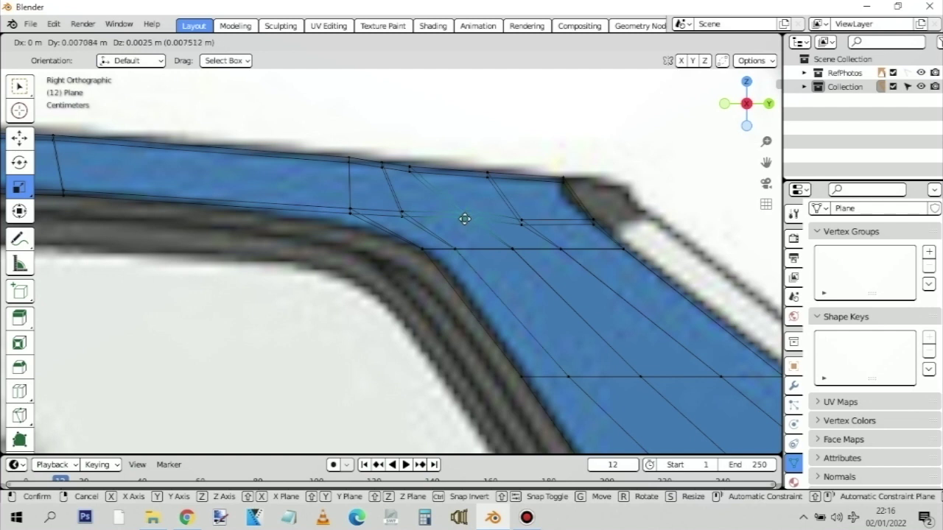
{"action": "left_click", "coordinate": [465, 219]}
{"action": "left_click", "coordinate": [522, 221]}
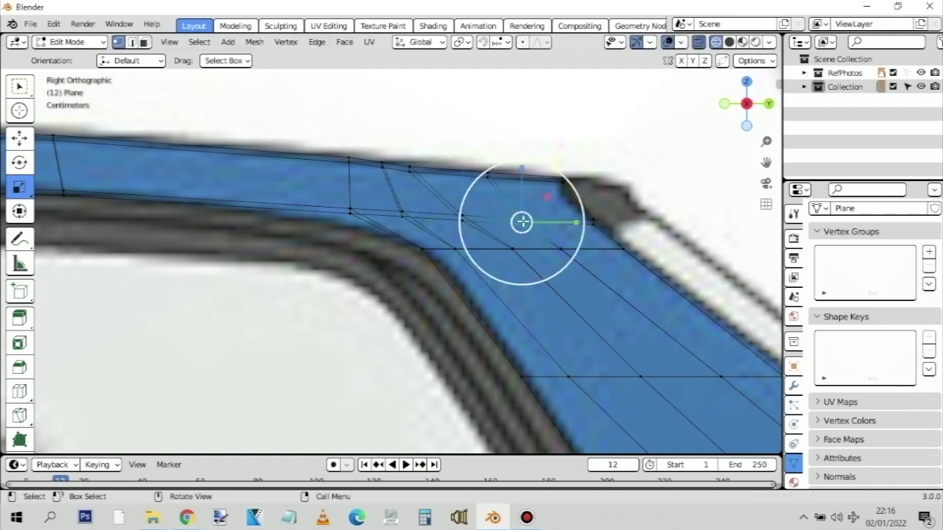
{"action": "key", "text": "g"}
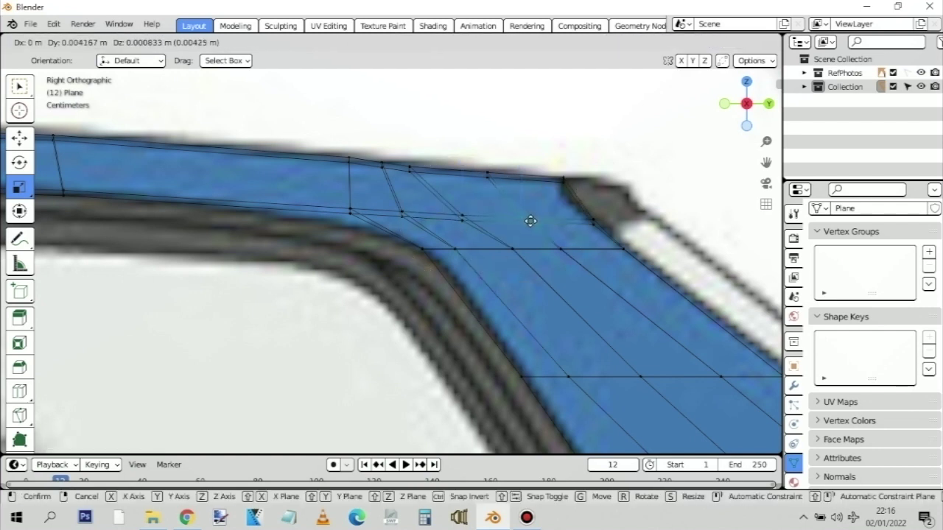
{"action": "left_click", "coordinate": [531, 221]}
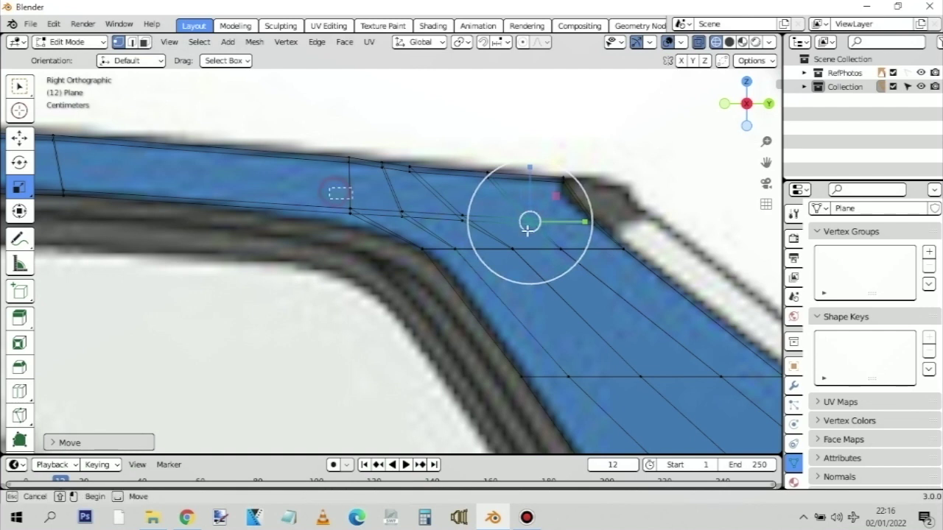
Flatten the middle row of rail vertices with the gizmo's Z scale handle
{"action": "left_click_drag", "start_coordinate": [331, 186], "coordinate": [621, 232]}
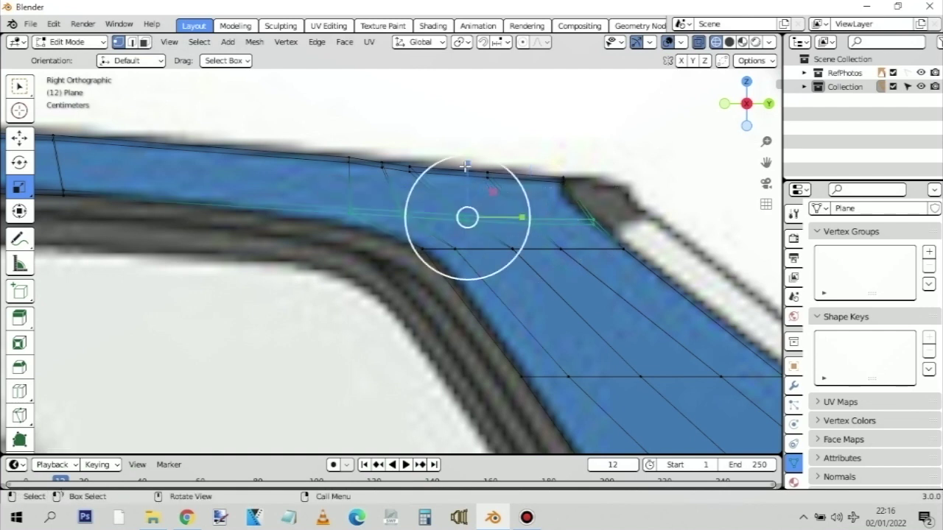
{"action": "left_click_drag", "start_coordinate": [465, 162], "coordinate": [464, 201]}
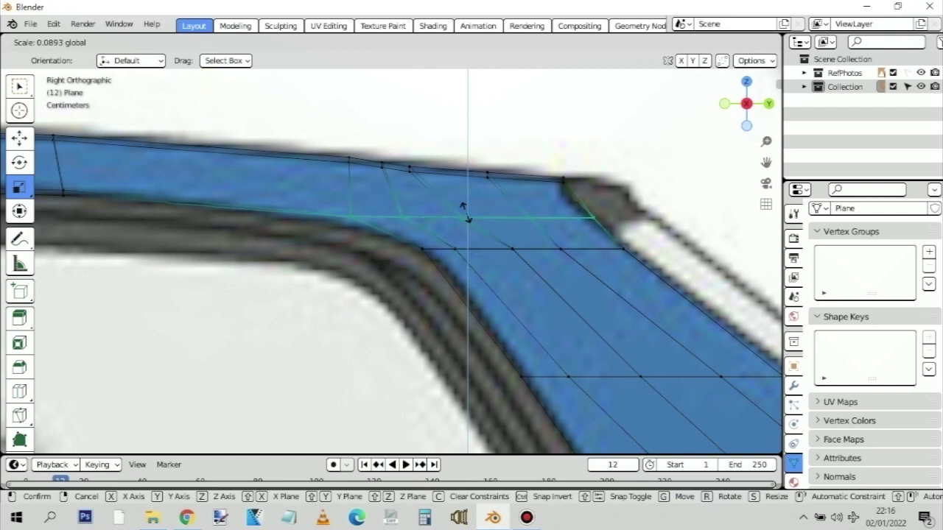
{"action": "left_click_drag", "start_coordinate": [464, 212], "coordinate": [464, 212]}
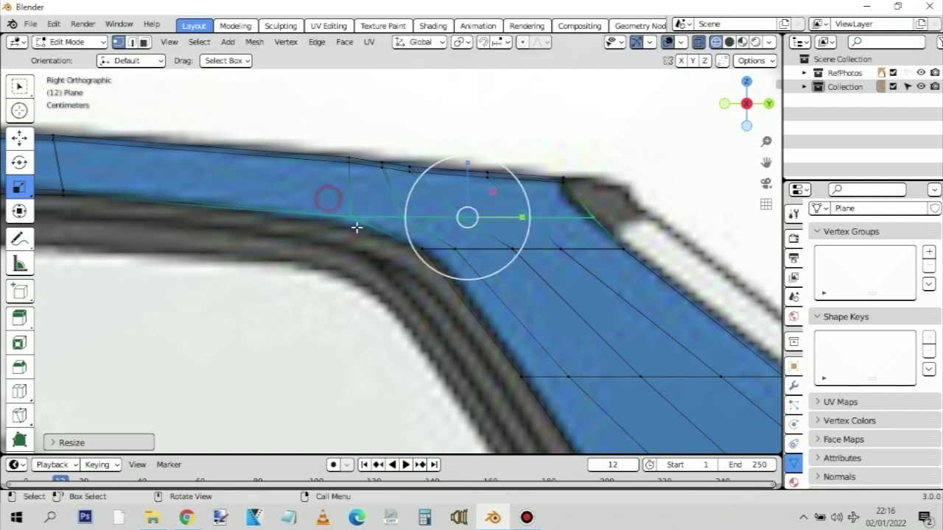
{"action": "left_click", "coordinate": [350, 217]}
{"action": "left_click", "coordinate": [464, 196]}
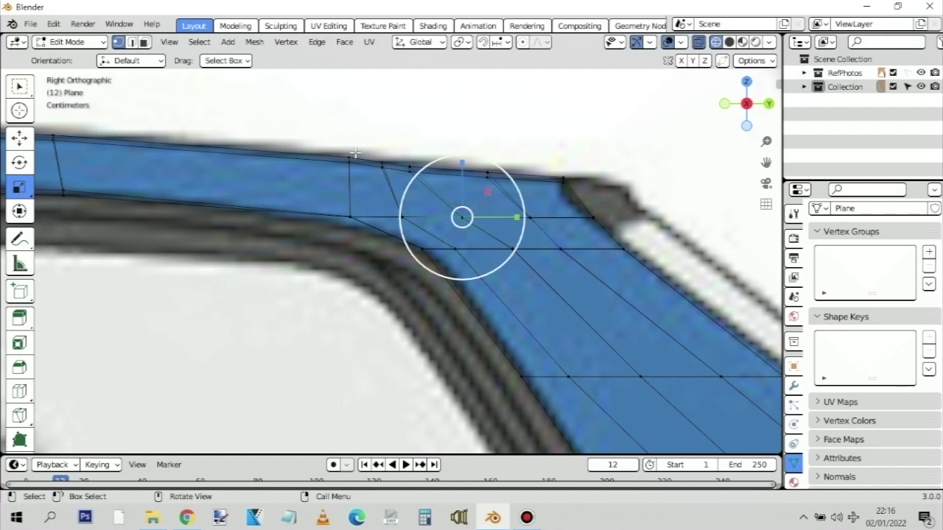
Flatten the rail's top edge vertices level with the Z scale handle
{"action": "left_click_drag", "start_coordinate": [317, 134], "coordinate": [596, 192]}
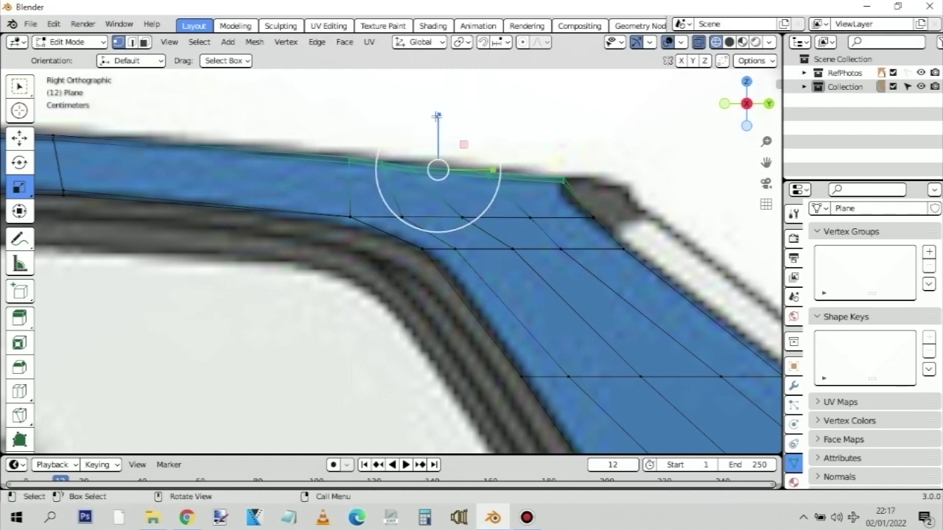
{"action": "left_click_drag", "start_coordinate": [438, 116], "coordinate": [437, 156]}
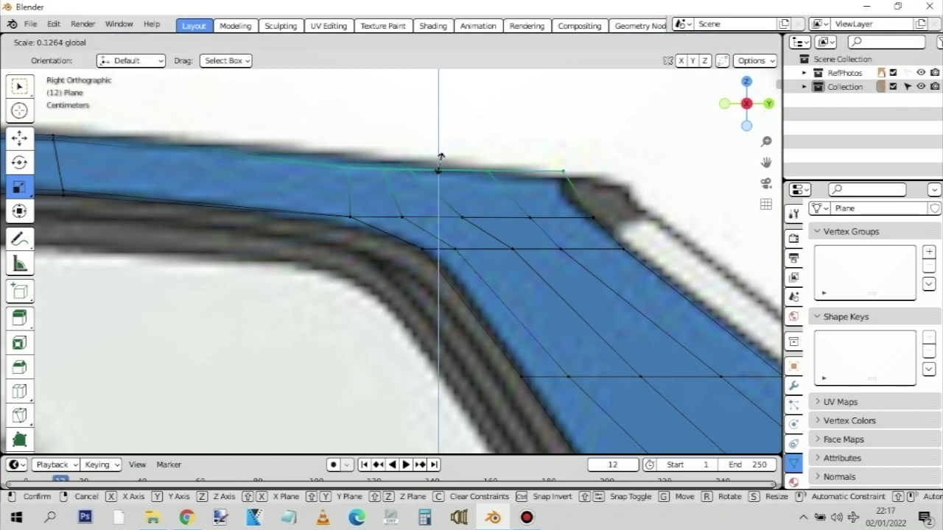
{"action": "left_click_drag", "start_coordinate": [439, 157], "coordinate": [439, 158]}
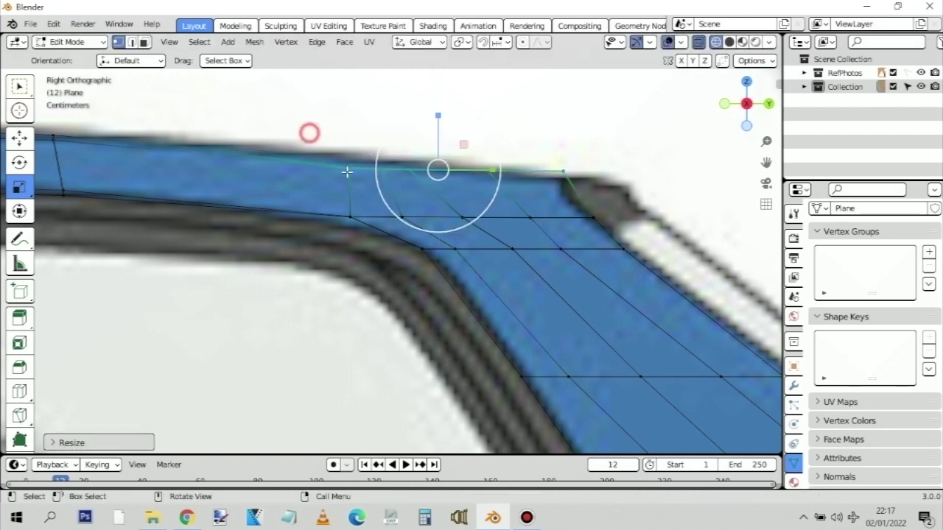
{"action": "mouse_move", "coordinate": [347, 172]}
{"action": "left_mouse_down"}
{"action": "mouse_move", "coordinate": [362, 186]}
{"action": "mouse_move", "coordinate": [337, 175]}
{"action": "mouse_move", "coordinate": [345, 176]}
{"action": "left_mouse_up"}
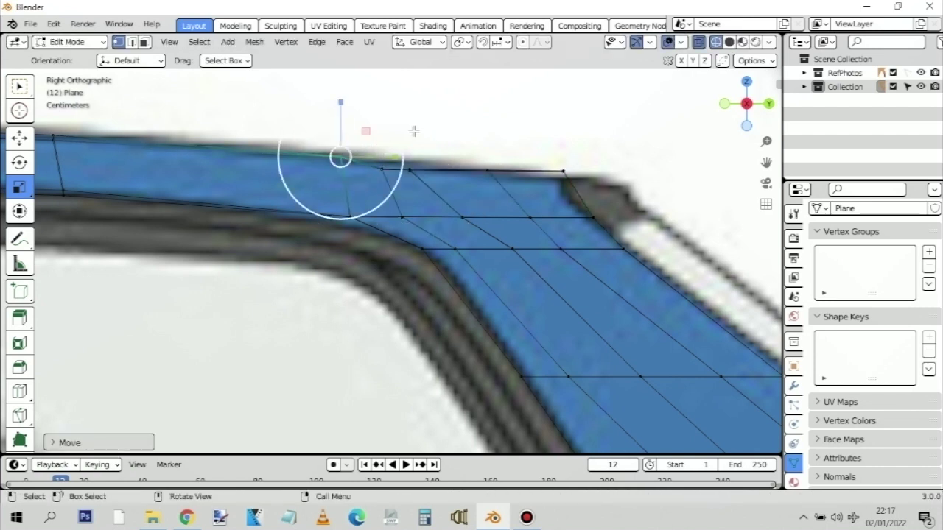
Nudge the top-edge vertices near the rear window corner onto the blueprint roofline
{"action": "left_click_drag", "start_coordinate": [433, 132], "coordinate": [378, 185]}
{"action": "key", "text": "g"}
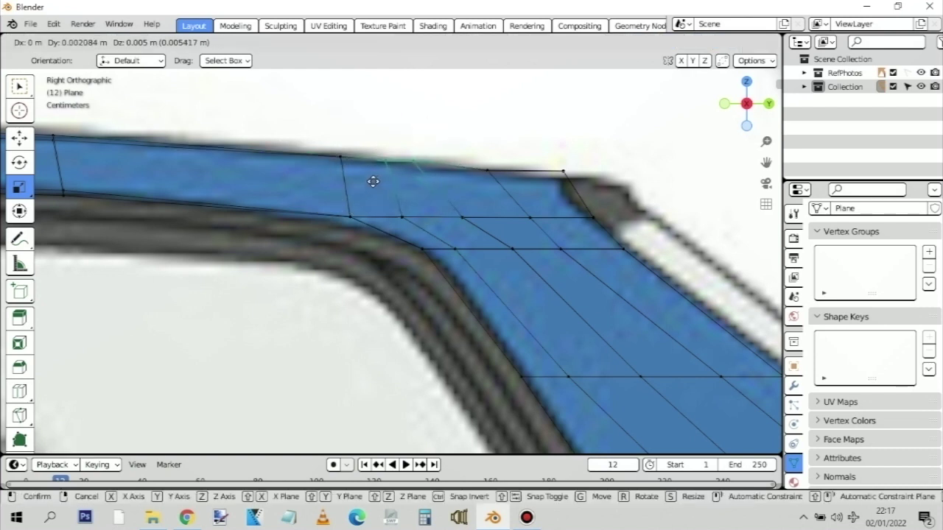
{"action": "left_click", "coordinate": [373, 182]}
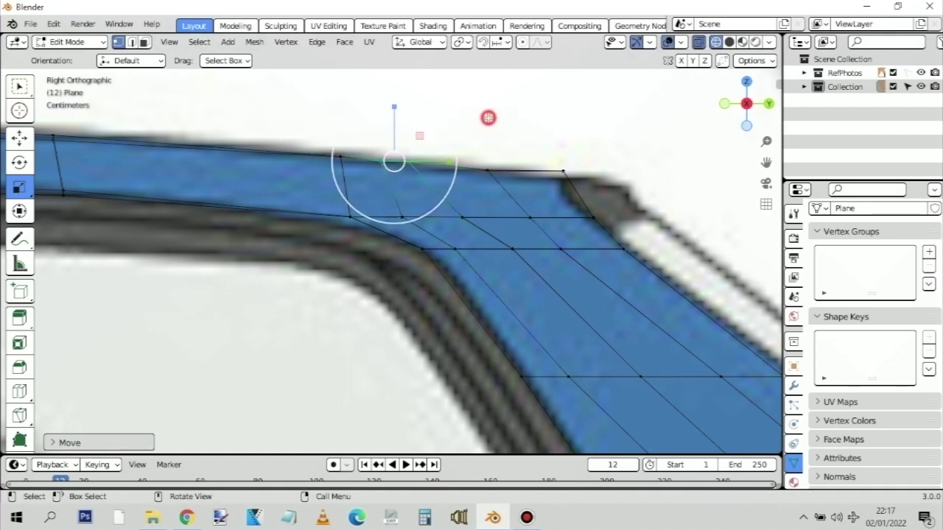
{"action": "left_click", "coordinate": [488, 118]}
{"action": "left_click_drag", "start_coordinate": [458, 131], "coordinate": [409, 171]}
{"action": "key", "text": "g"}
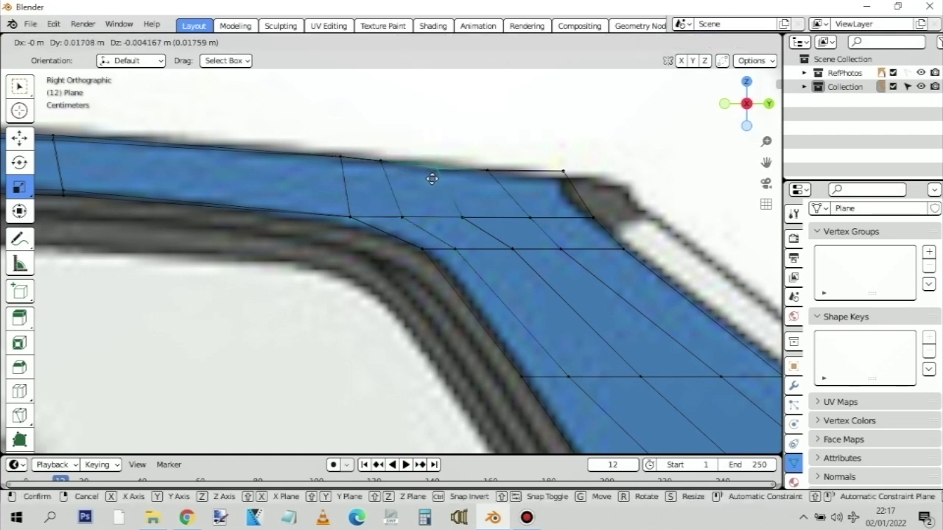
{"action": "left_click", "coordinate": [432, 176]}
Align two top-edge vertices vertically onto the blueprint roof line
{"action": "scroll", "coordinate": [290, 179], "scroll_direction": "down", "scroll_amount": 2}
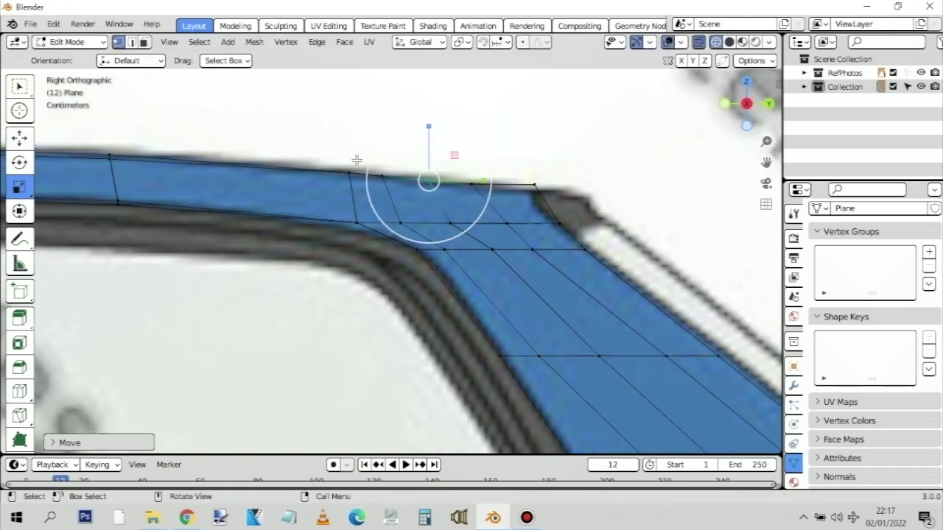
{"action": "middle_click_drag", "start_coordinate": [289, 179], "coordinate": [462, 186], "text": "shift"}
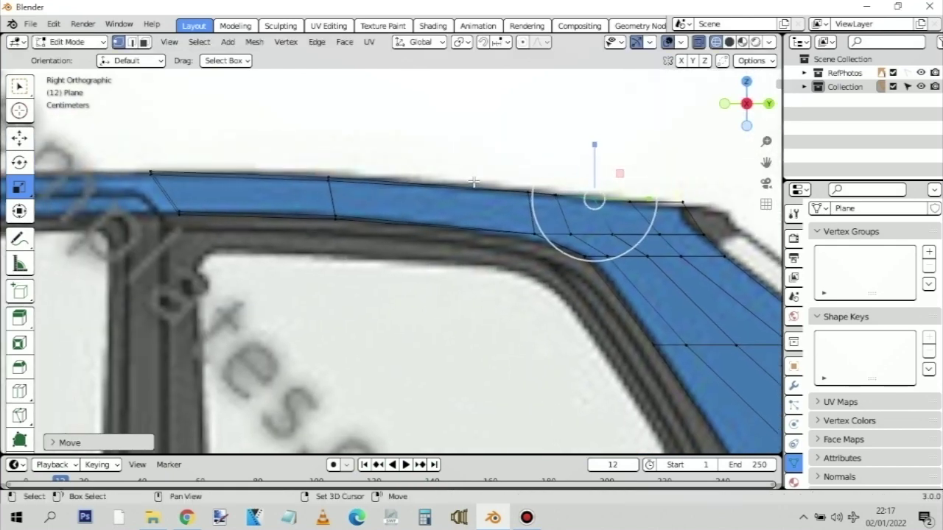
{"action": "left_click_drag", "start_coordinate": [317, 171], "coordinate": [358, 191]}
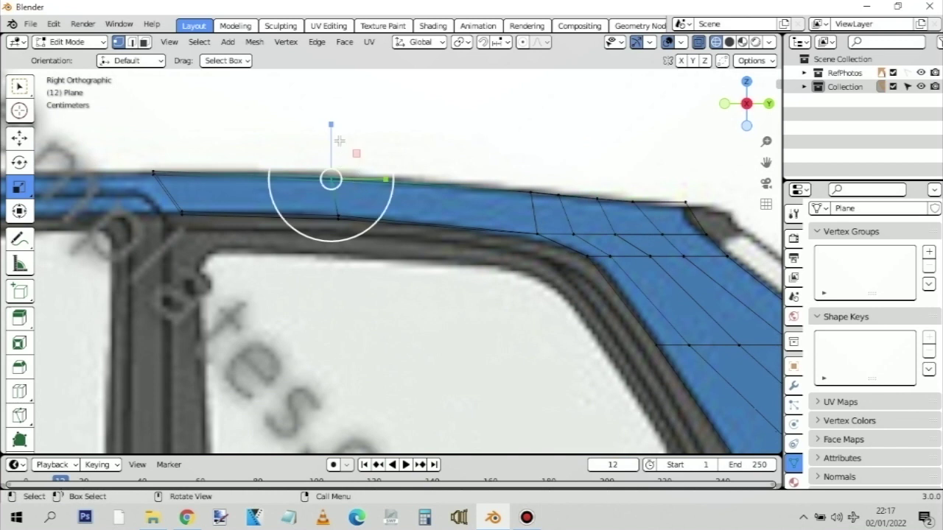
{"action": "left_click_drag", "start_coordinate": [331, 125], "coordinate": [331, 177]}
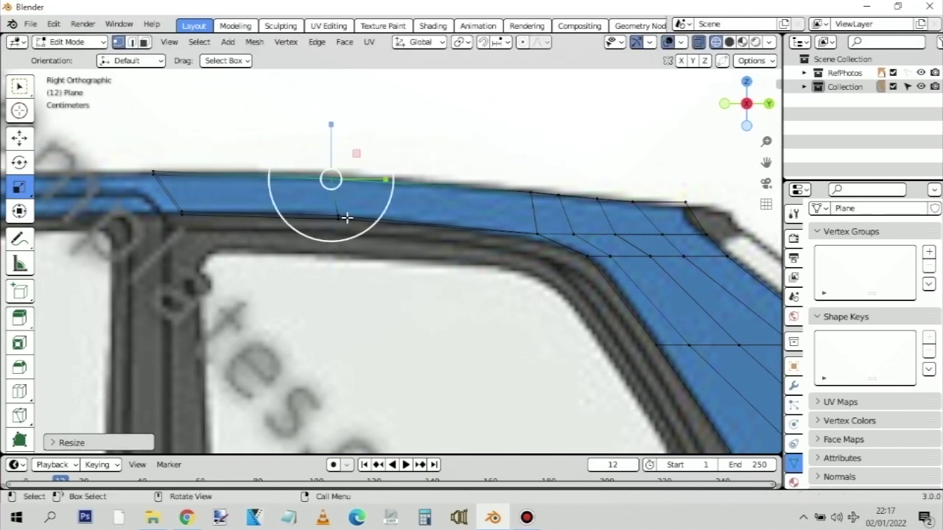
{"action": "left_click", "coordinate": [152, 172]}
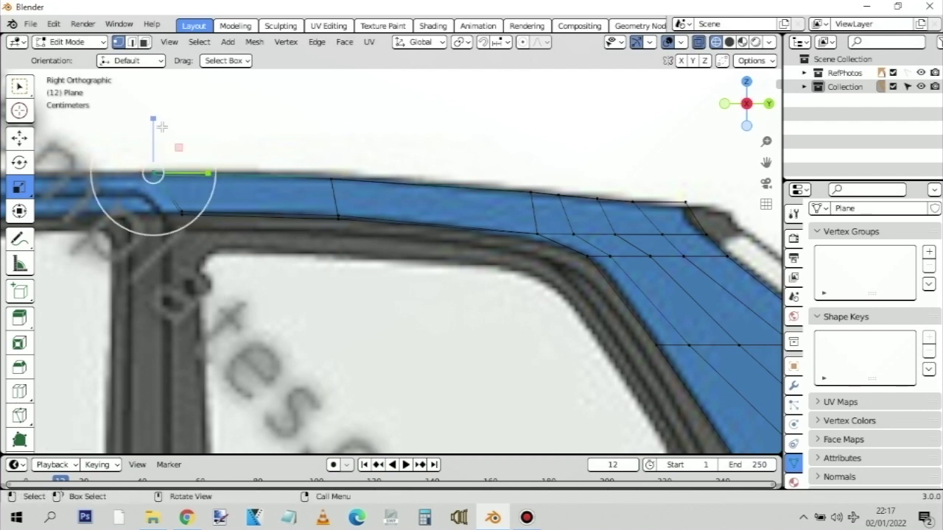
{"action": "left_click_drag", "start_coordinate": [154, 120], "coordinate": [152, 139]}
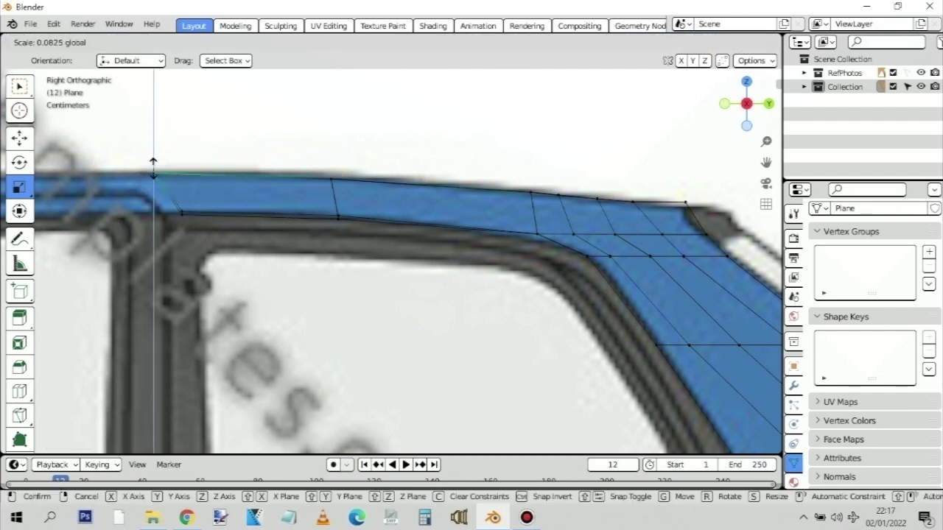
{"action": "left_click_drag", "start_coordinate": [221, 198], "coordinate": [221, 199]}
Scale the middle and front lower rail-edge vertices on Z to match the rail line
{"action": "left_click_drag", "start_coordinate": [316, 197], "coordinate": [370, 236]}
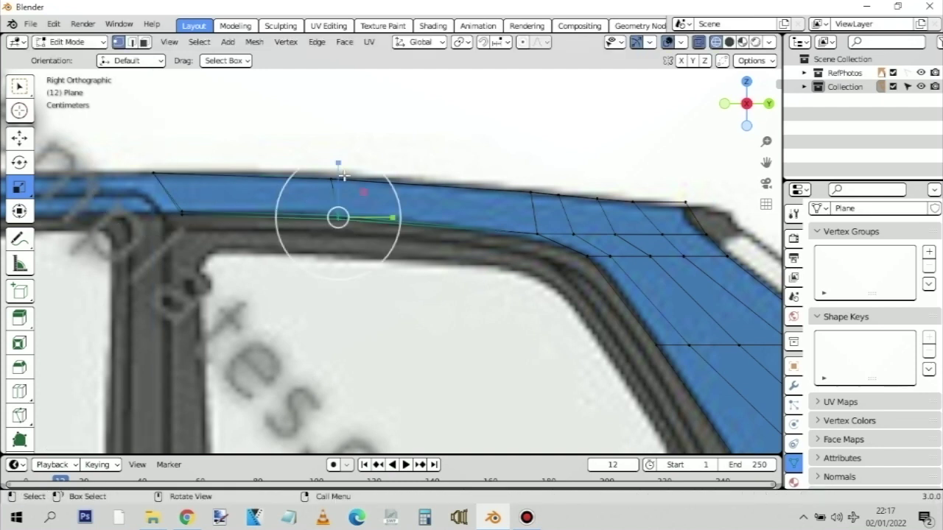
{"action": "left_click_drag", "start_coordinate": [337, 162], "coordinate": [334, 188]}
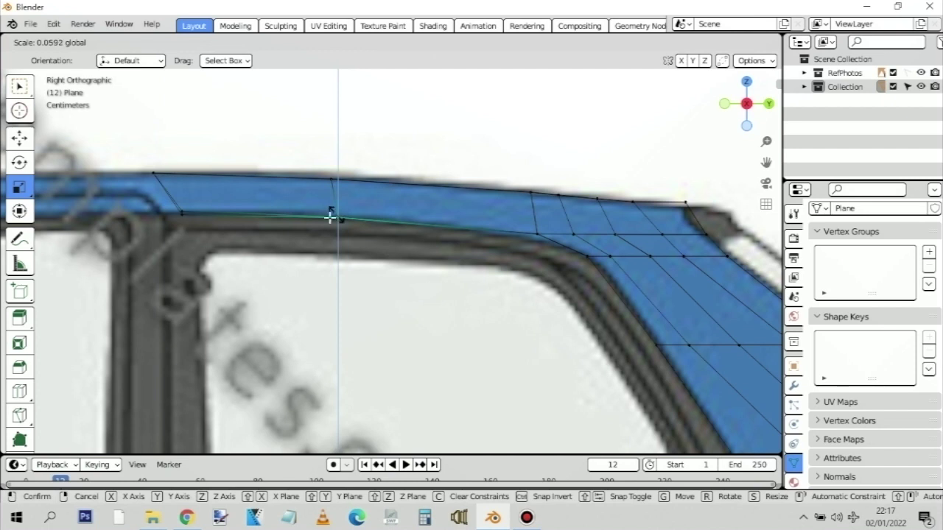
{"action": "left_click", "coordinate": [329, 216]}
{"action": "left_click", "coordinate": [188, 208]}
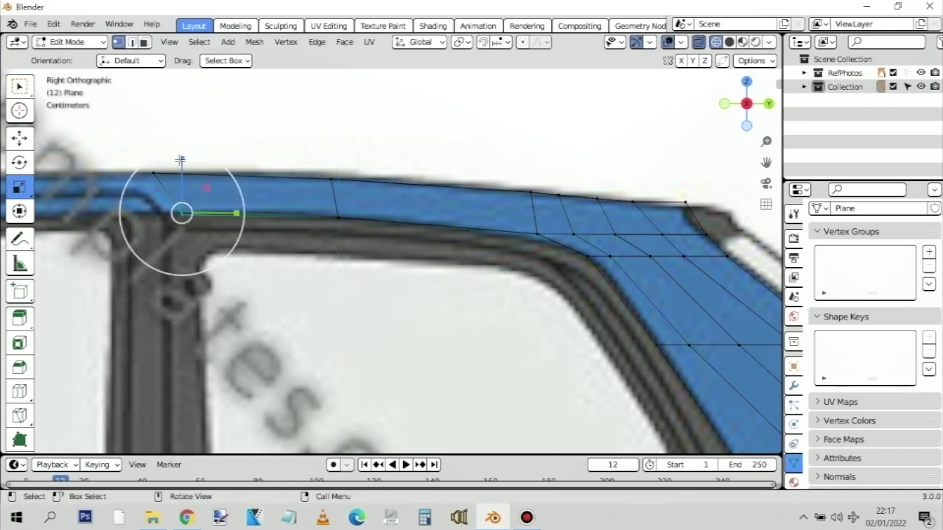
{"action": "left_click_drag", "start_coordinate": [180, 160], "coordinate": [181, 204]}
Lower the rear roof corner vertex slightly into place
{"action": "left_click", "coordinate": [480, 209]}
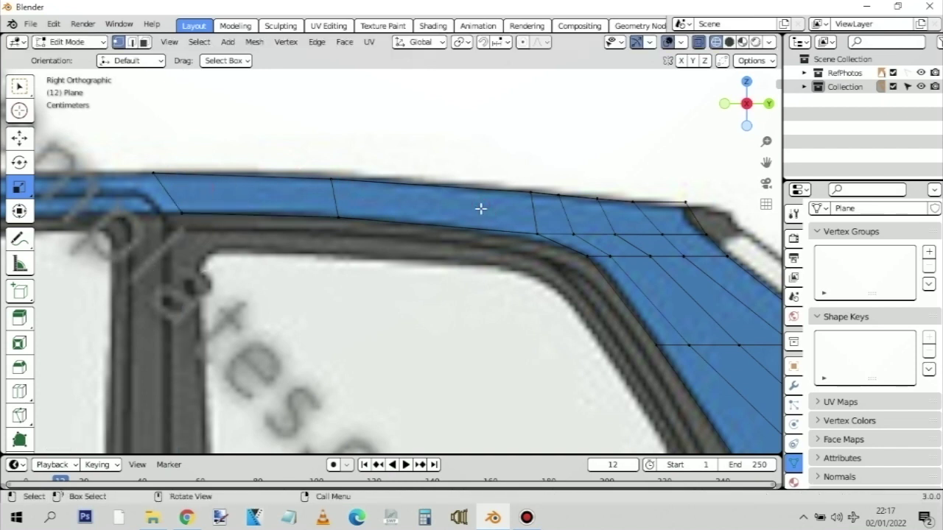
{"action": "left_click", "coordinate": [678, 195]}
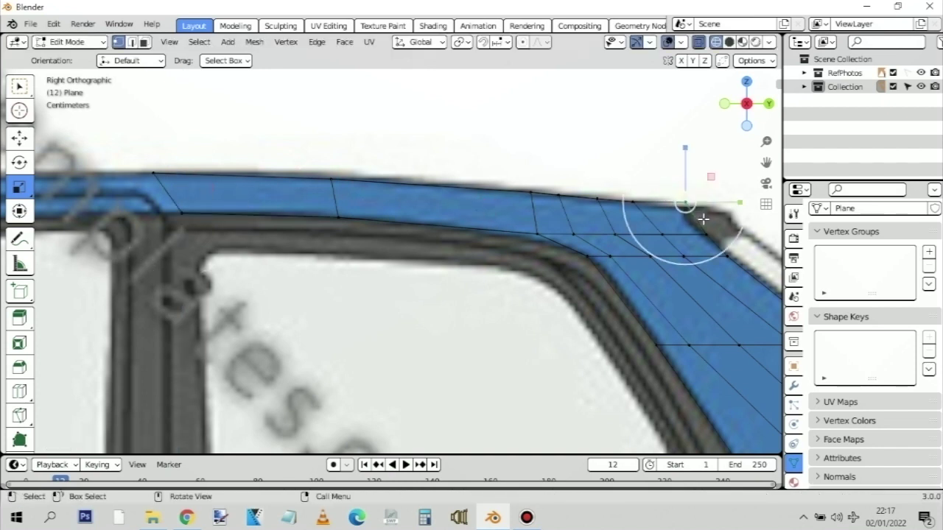
{"action": "key", "text": "g"}
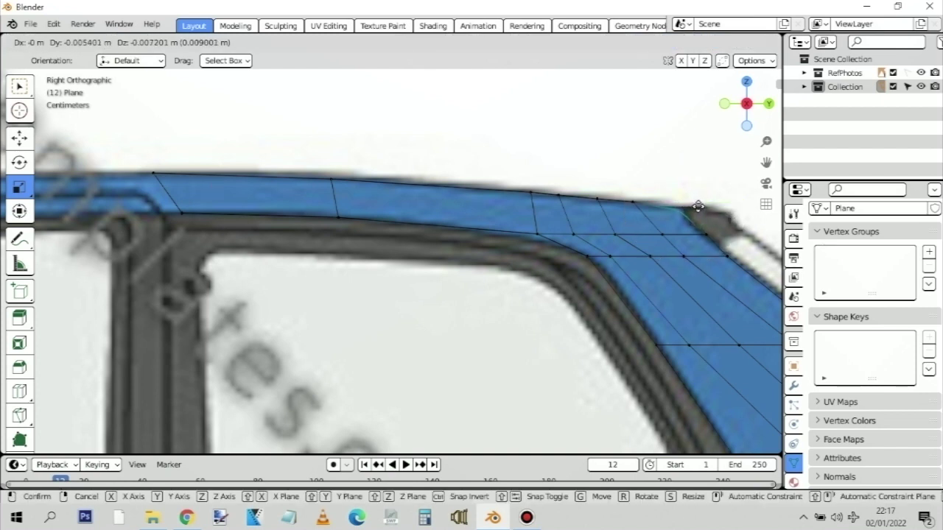
{"action": "left_click", "coordinate": [699, 204]}
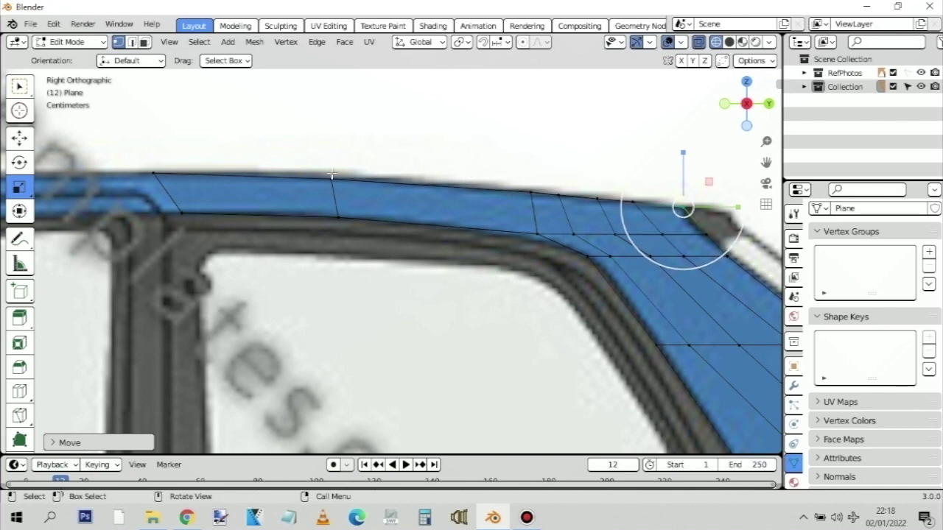
{"action": "scroll", "coordinate": [275, 179], "scroll_direction": "down", "scroll_amount": 2}
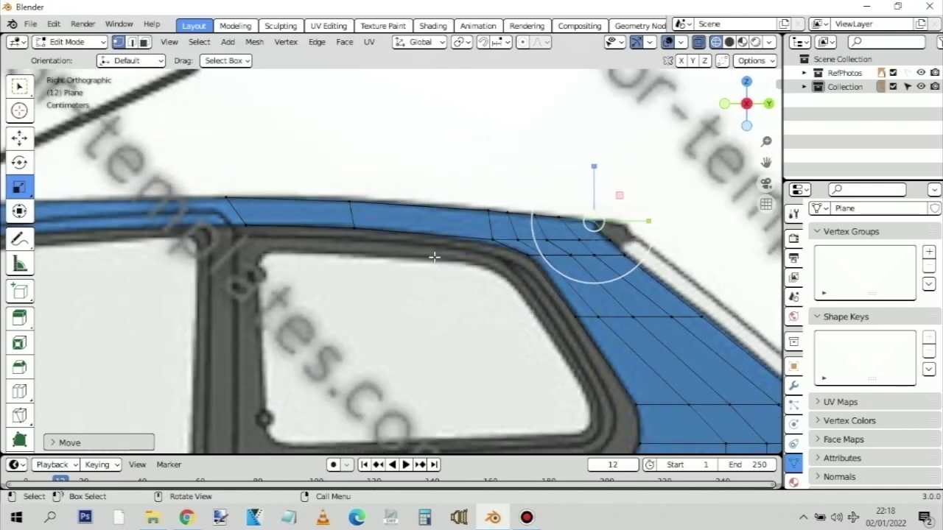
Switch to Solid shading and view the car from the top
{"action": "scroll", "coordinate": [488, 236], "scroll_direction": "down", "scroll_amount": 4}
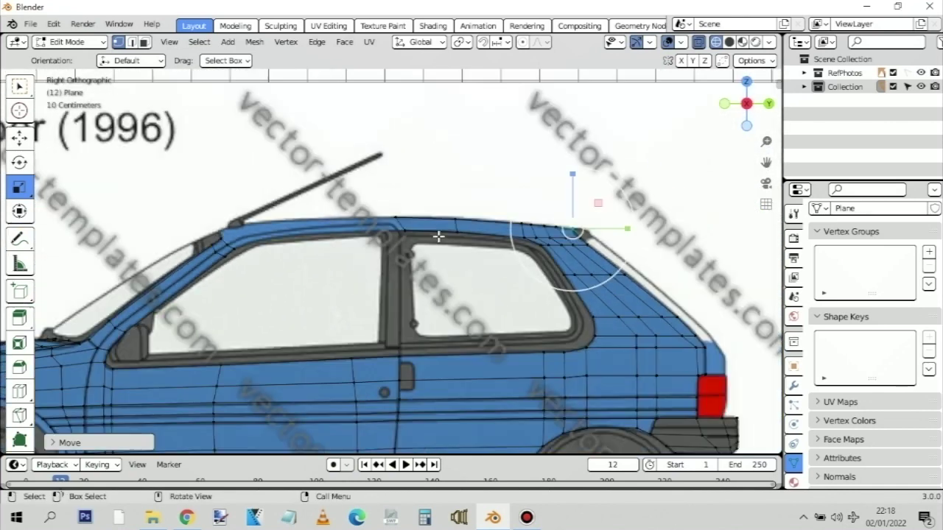
{"action": "middle_click_drag", "start_coordinate": [449, 259], "coordinate": [531, 234]}
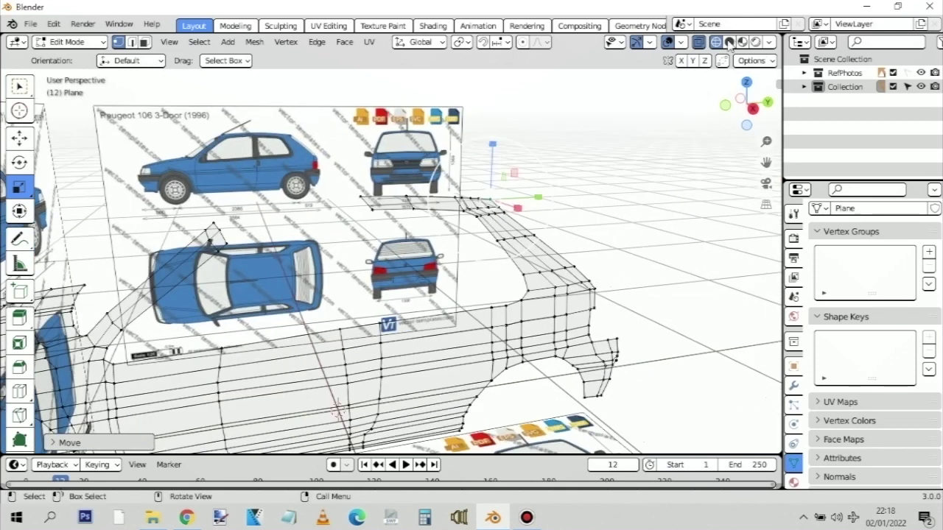
{"action": "left_click", "coordinate": [730, 42]}
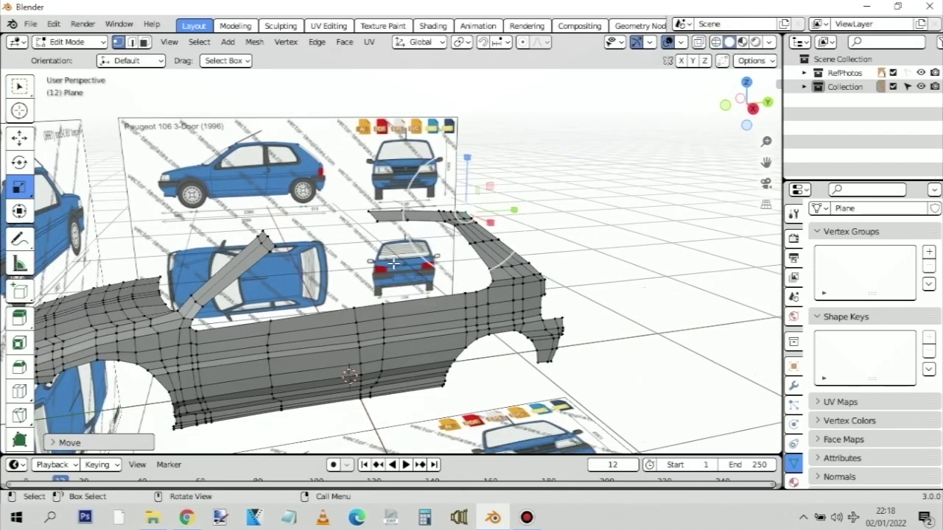
{"action": "middle_click_drag", "start_coordinate": [395, 264], "coordinate": [477, 290]}
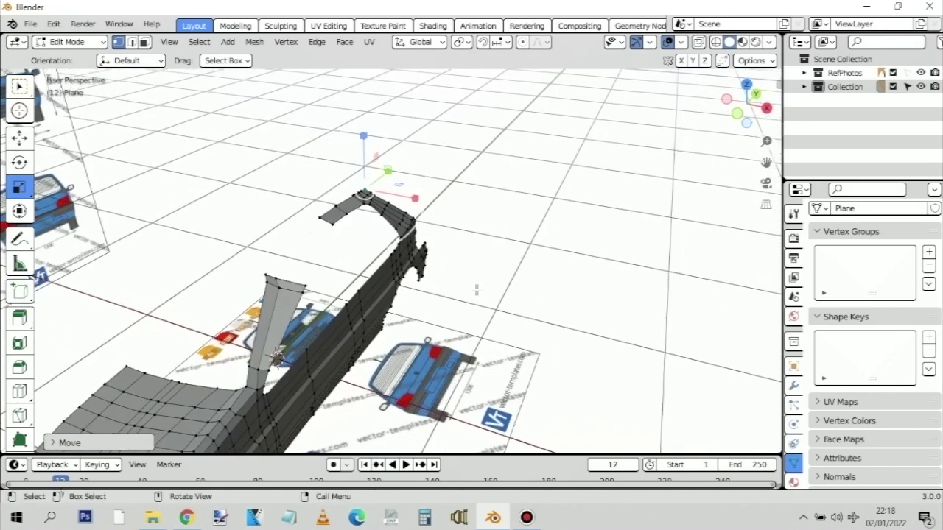
{"action": "key", "text": "KP_7"}
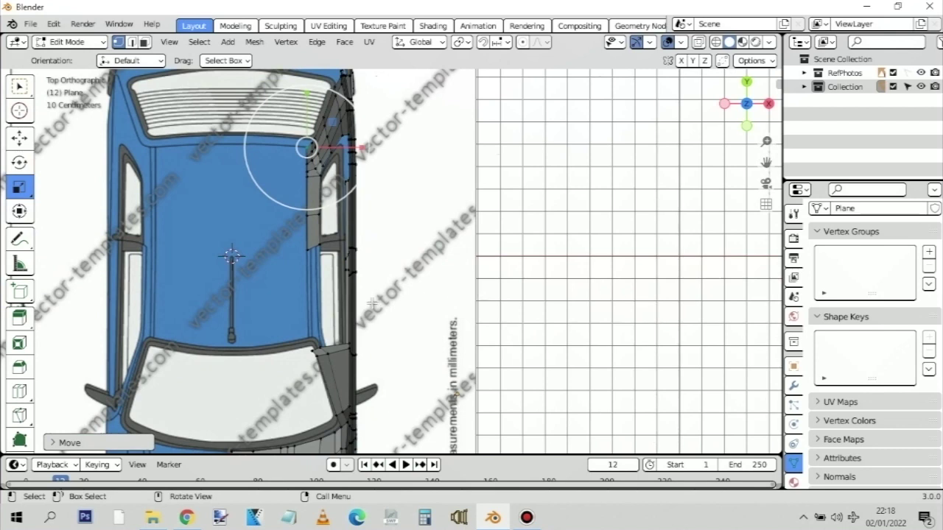
Turn on X-ray and zoom in on the windshield pillar over the blueprint
{"action": "scroll", "coordinate": [353, 327], "scroll_direction": "up", "scroll_amount": 4}
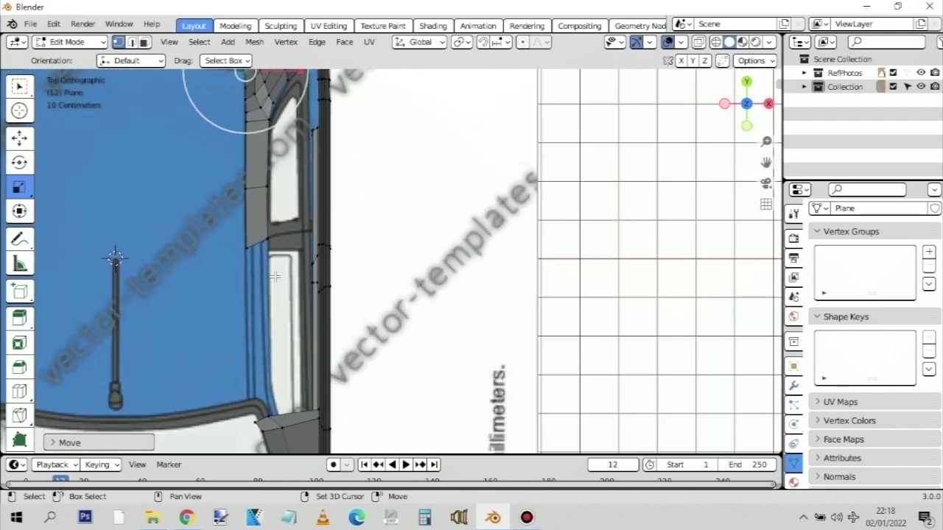
{"action": "middle_click_drag", "start_coordinate": [412, 162], "coordinate": [424, 137], "text": "shift"}
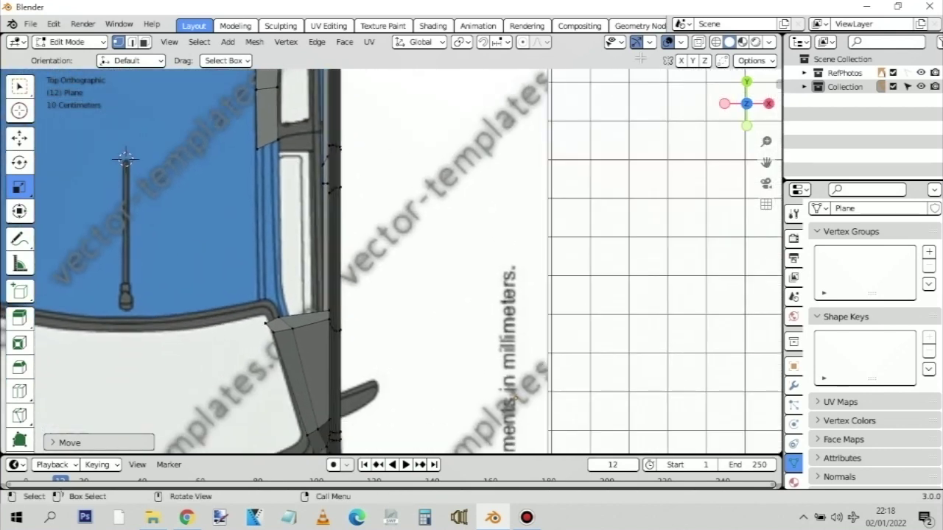
{"action": "left_click", "coordinate": [699, 42]}
{"action": "scroll", "coordinate": [358, 290], "scroll_direction": "up", "scroll_amount": 2}
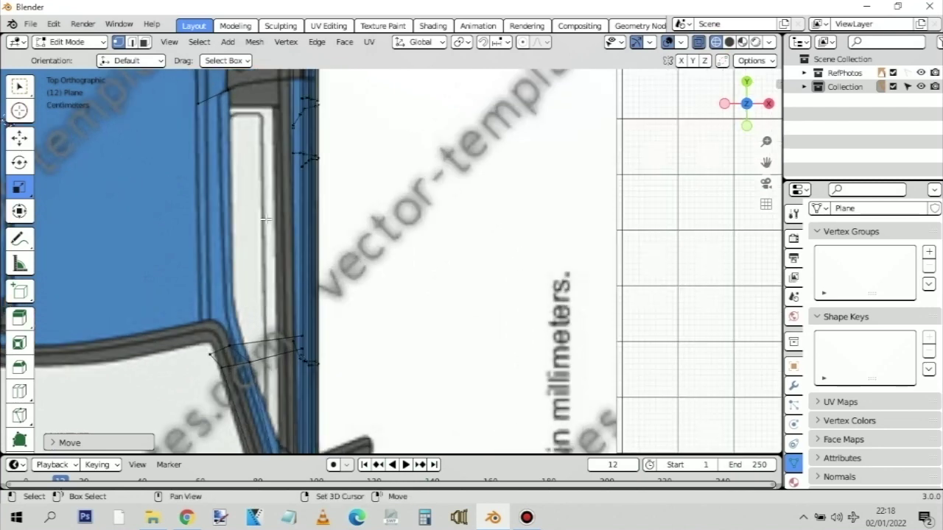
{"action": "scroll", "coordinate": [317, 221], "scroll_direction": "up", "scroll_amount": 1}
{"action": "middle_click_drag", "start_coordinate": [272, 198], "coordinate": [278, 147], "text": "shift"}
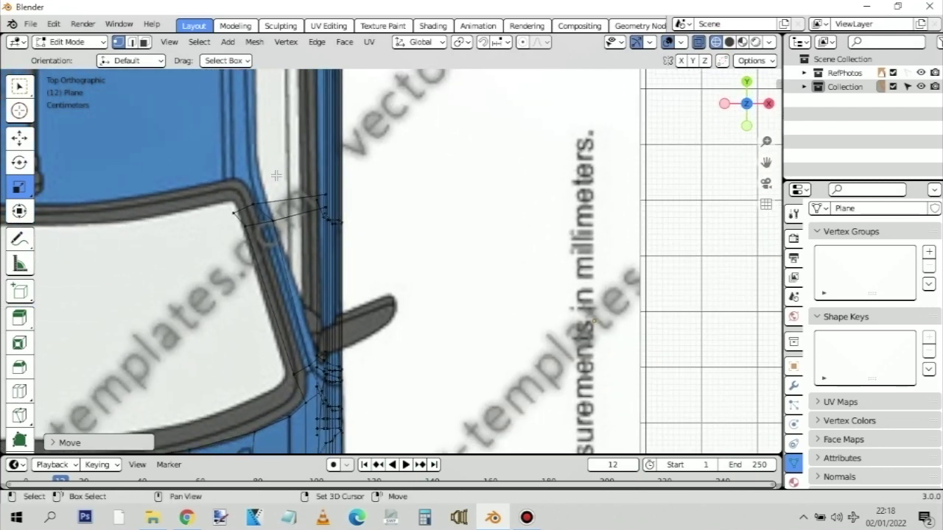
{"action": "scroll", "coordinate": [277, 176], "scroll_direction": "up", "scroll_amount": 4}
Select the windshield pillar faces in side view and scale them to 0.2961 width
{"action": "key", "text": "KP_3"}
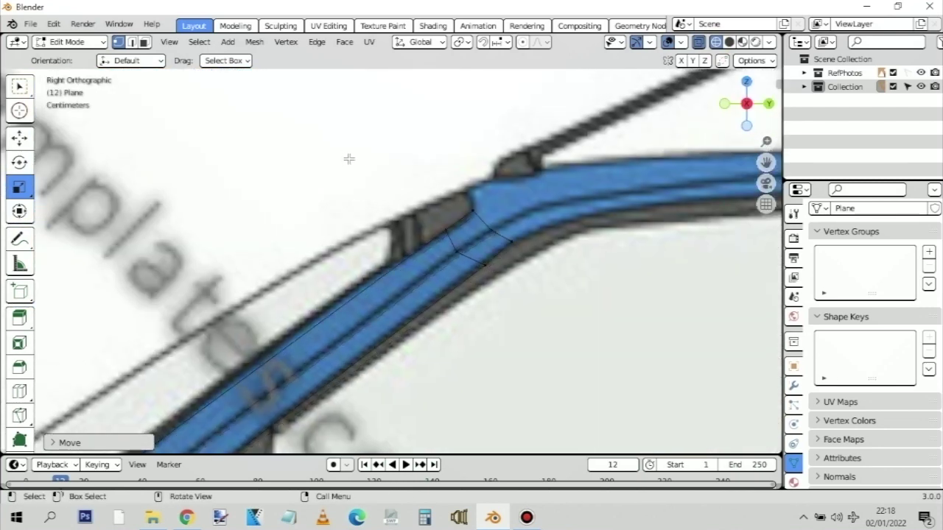
{"action": "scroll", "coordinate": [526, 299], "scroll_direction": "down", "scroll_amount": 3}
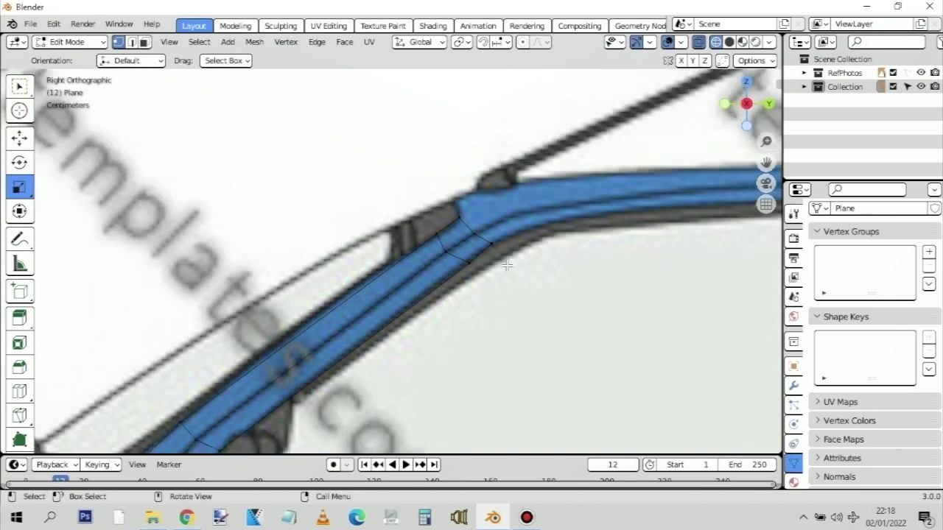
{"action": "left_click_drag", "start_coordinate": [223, 220], "coordinate": [485, 411]}
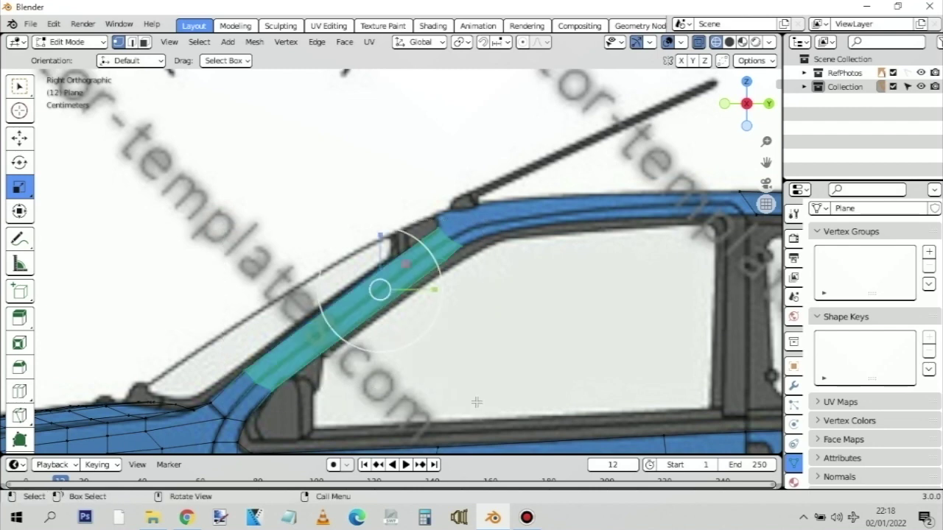
{"action": "key", "text": "KP_7"}
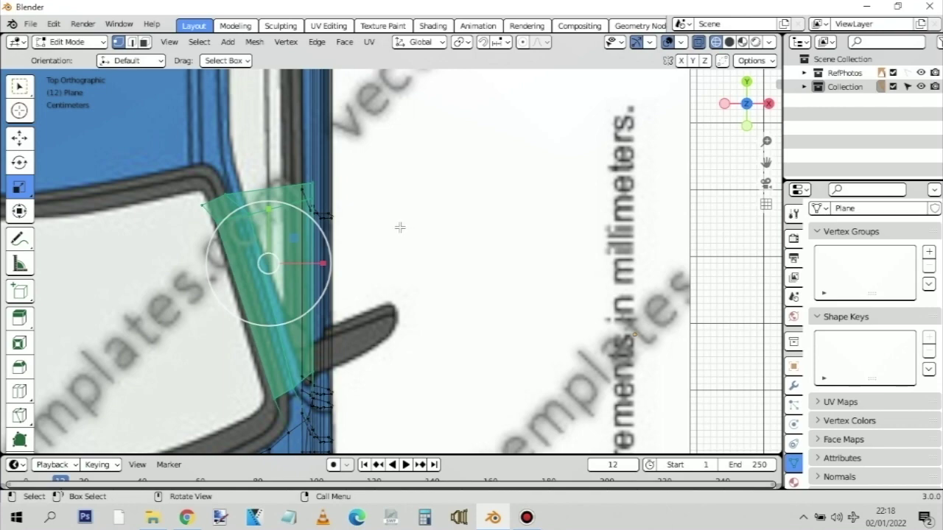
{"action": "mouse_move", "coordinate": [324, 256]}
{"action": "middle_mouse_down"}
{"action": "mouse_move", "coordinate": [278, 172]}
{"action": "mouse_move", "coordinate": [324, 237]}
{"action": "middle_mouse_up"}
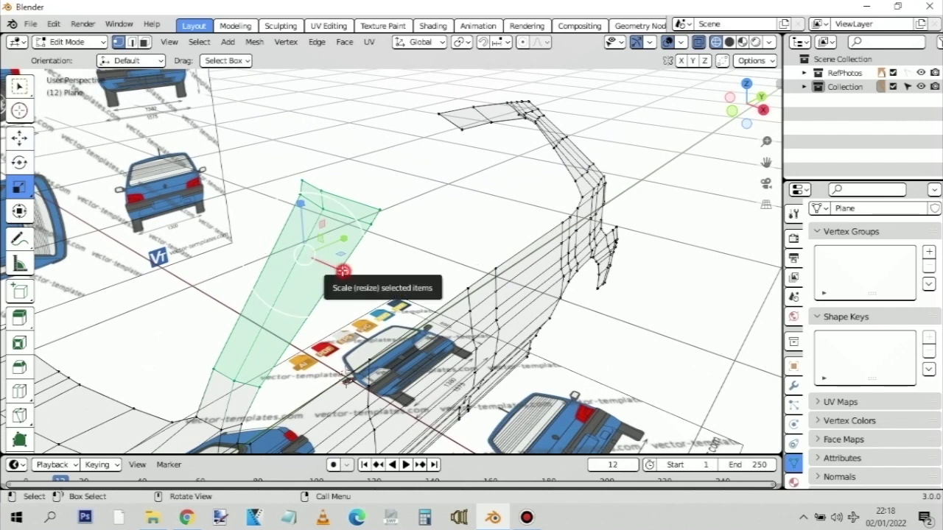
{"action": "key", "text": "s"}
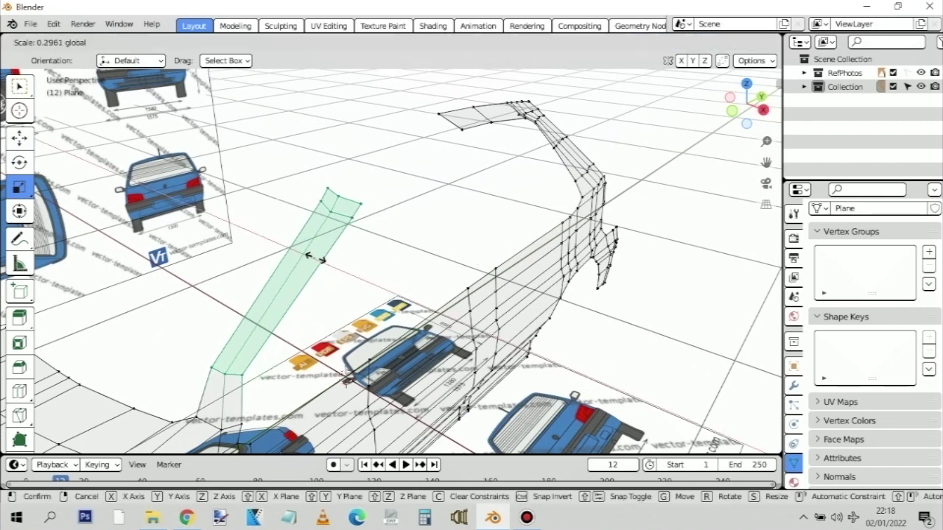
{"action": "left_click", "coordinate": [313, 255]}
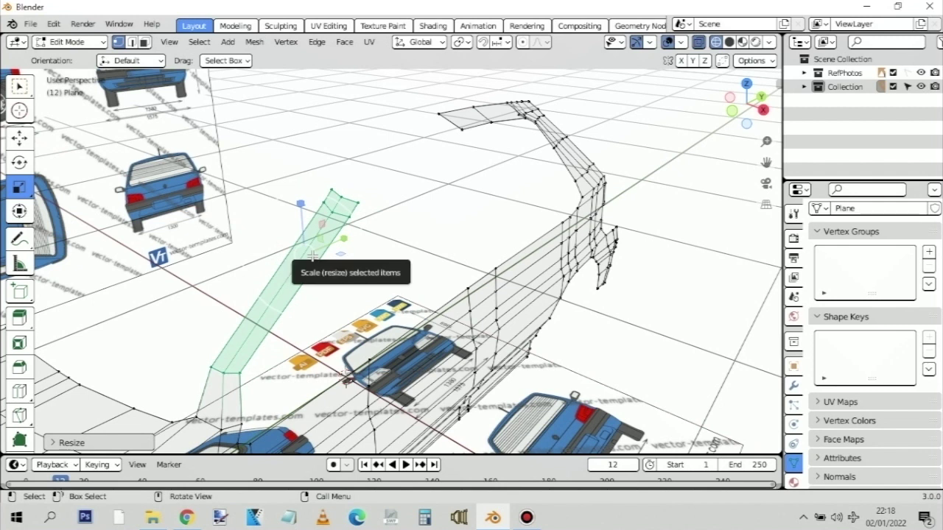
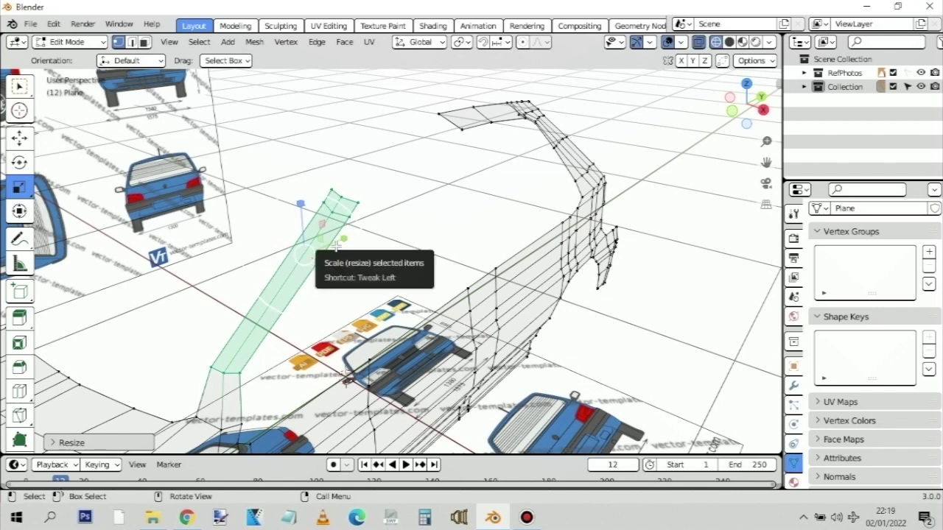
View the A-pillar strip in Top orthographic view and switch to box selection
{"action": "middle_click_drag", "start_coordinate": [351, 236], "coordinate": [316, 242]}
{"action": "middle_click_drag", "start_coordinate": [248, 263], "coordinate": [248, 263]}
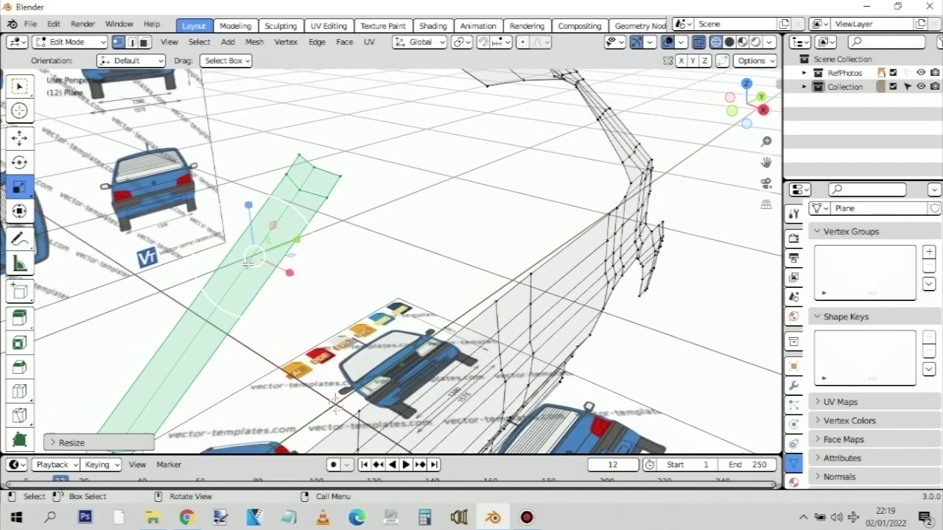
{"action": "key", "text": "KP_3"}
{"action": "scroll", "coordinate": [470, 259], "scroll_direction": "down", "scroll_amount": 2}
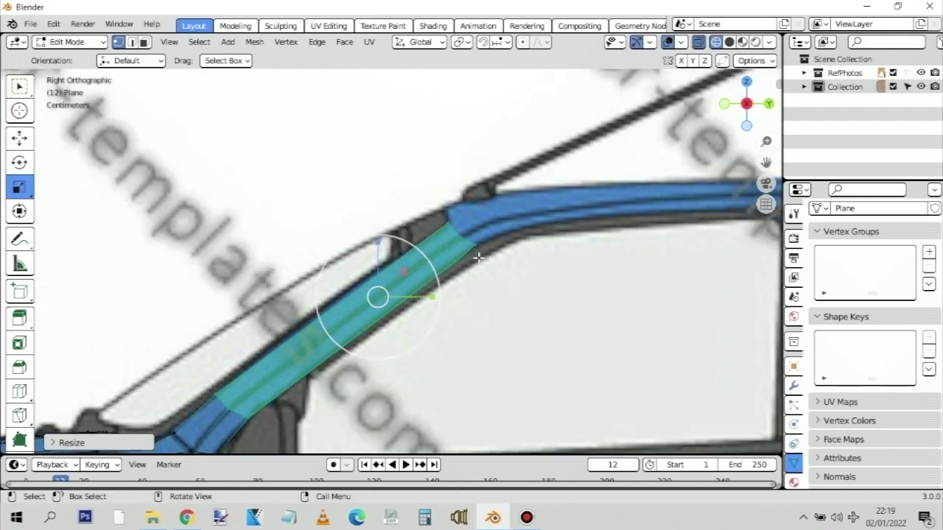
{"action": "scroll", "coordinate": [479, 257], "scroll_direction": "up", "scroll_amount": 2}
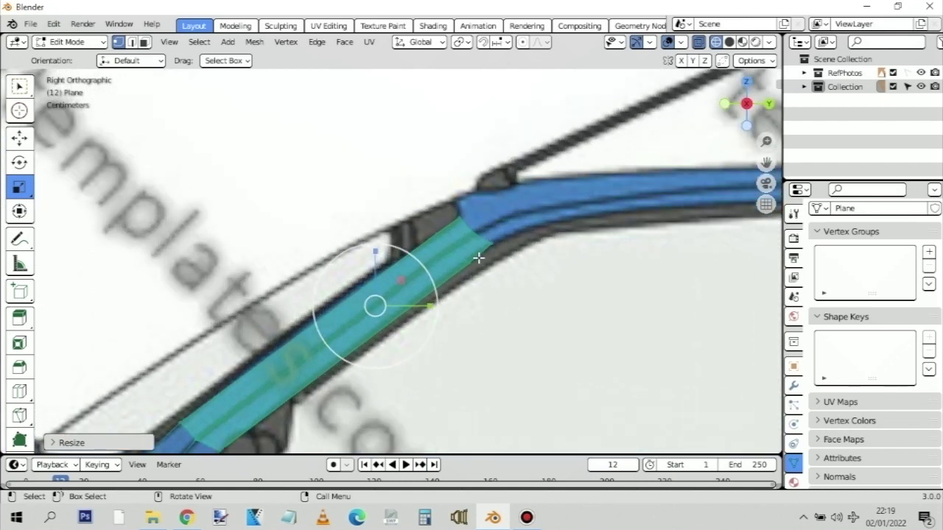
{"action": "key", "text": "KP_7"}
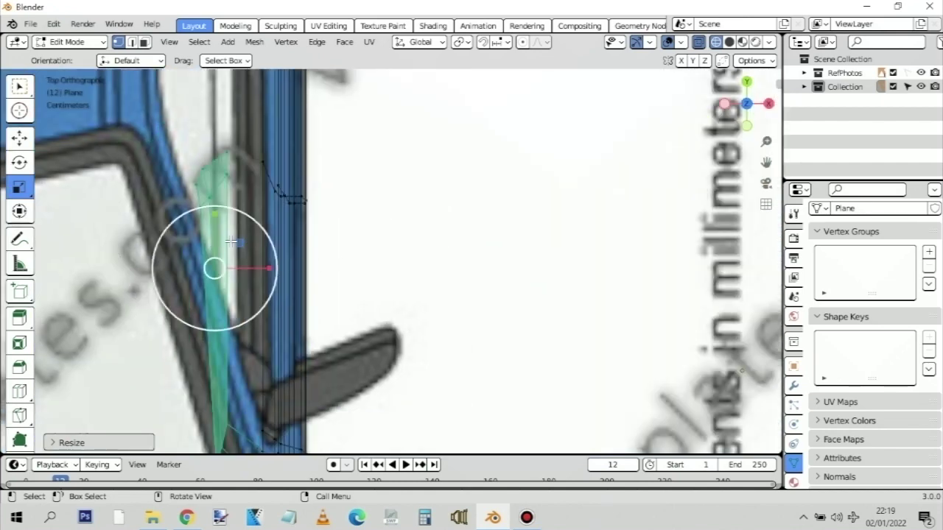
{"action": "scroll", "coordinate": [231, 242], "scroll_direction": "down", "scroll_amount": 1}
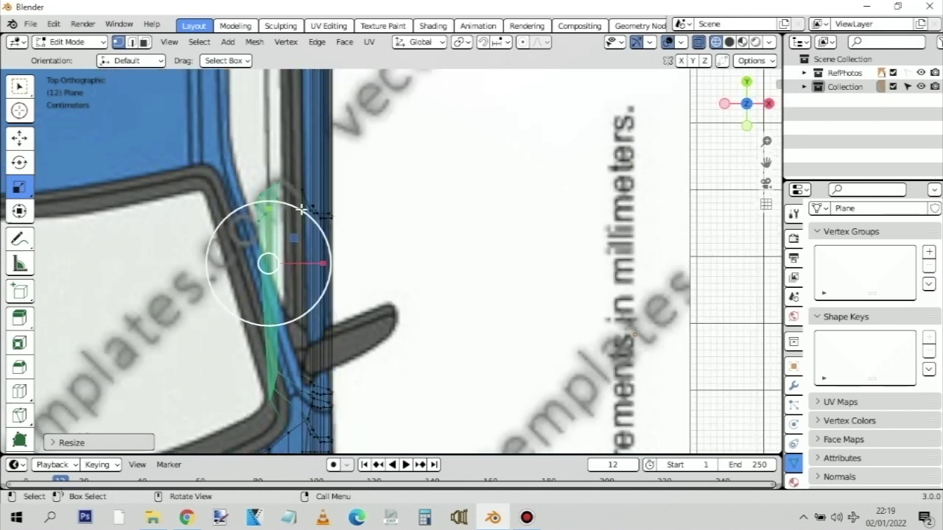
{"action": "key", "text": "w"}
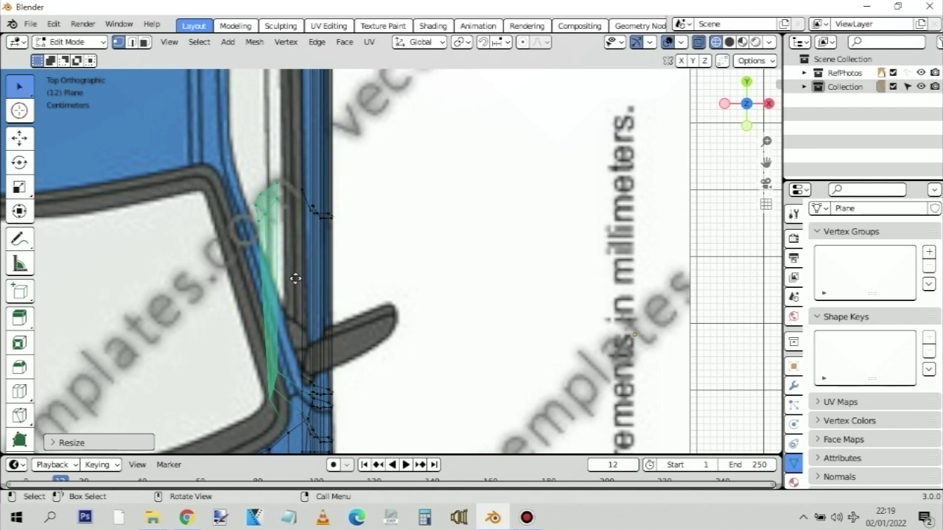
Nudge the pillar strip's lower vertex up and right toward the windscreen frame
{"action": "key", "text": "g"}
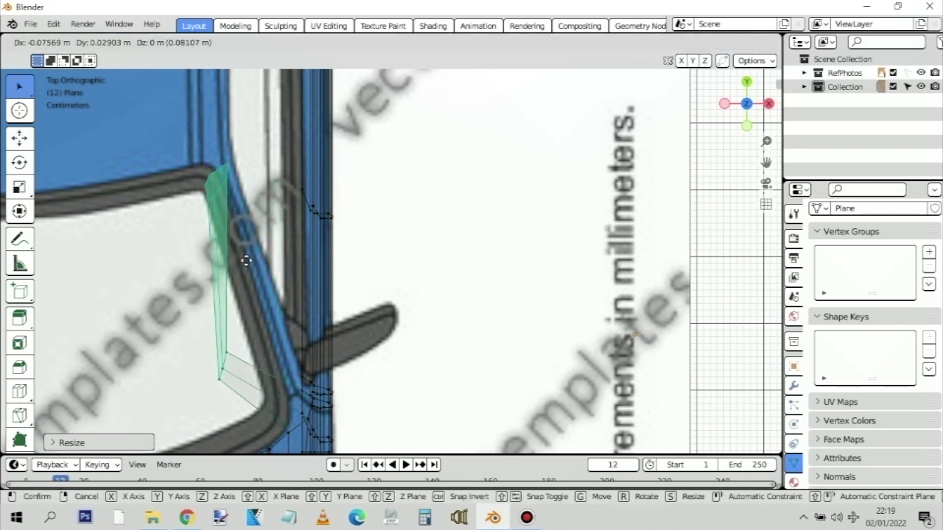
{"action": "key", "text": "ctrl"}
{"action": "key", "text": "Escape"}
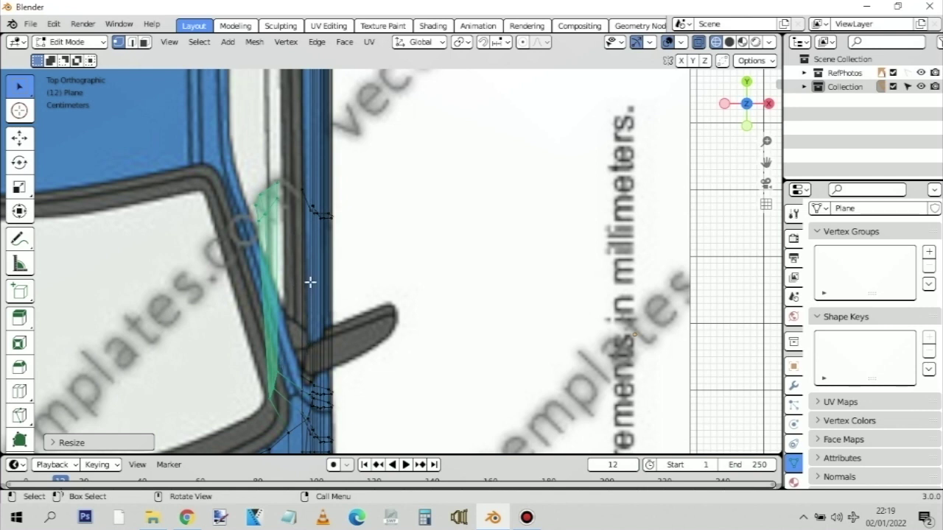
{"action": "left_click", "coordinate": [289, 365]}
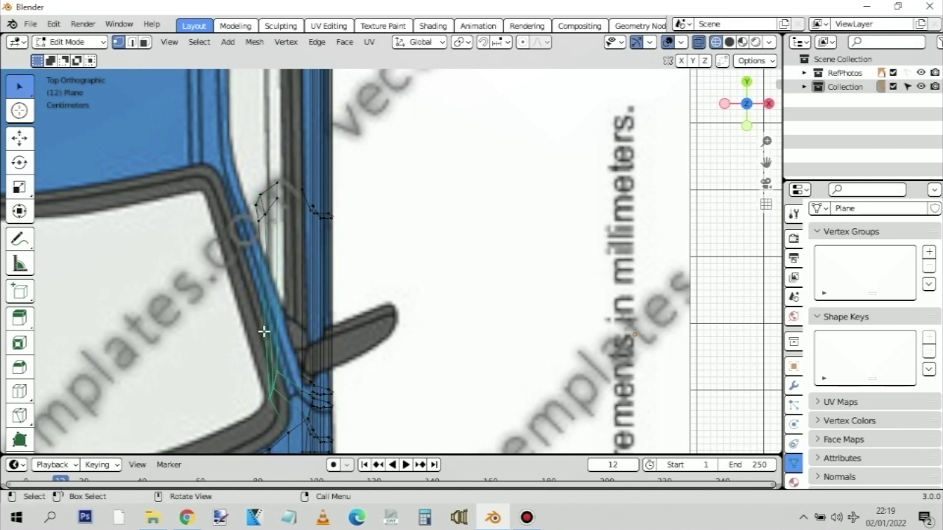
{"action": "left_click", "coordinate": [19, 138]}
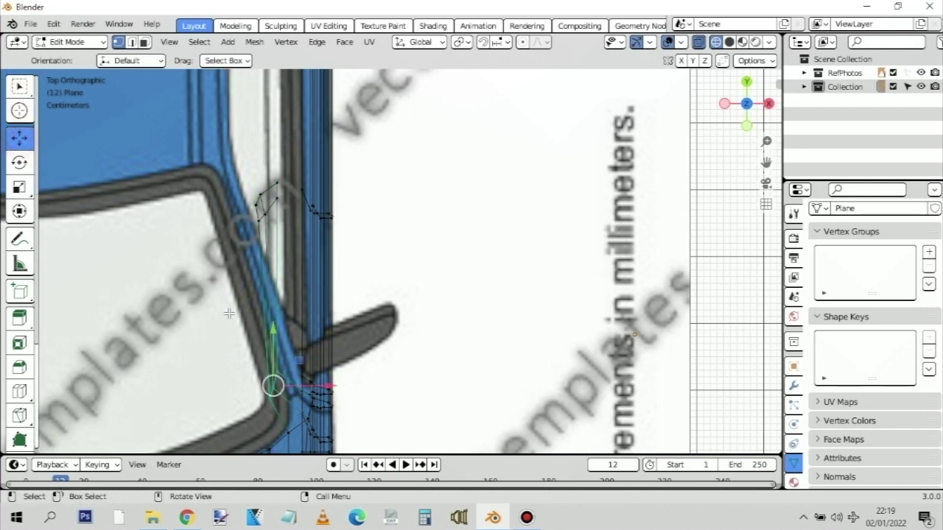
{"action": "left_click_drag", "start_coordinate": [272, 385], "coordinate": [286, 364]}
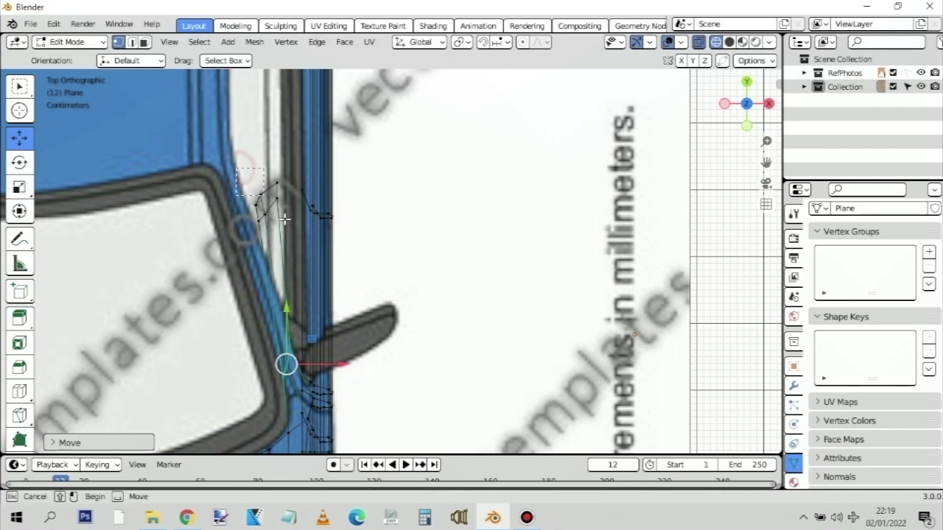
Move the pillar's top vertex up-left onto the windscreen frame's upper corner
{"action": "left_click", "coordinate": [269, 198]}
{"action": "left_click_drag", "start_coordinate": [267, 198], "coordinate": [243, 188]}
{"action": "right_click", "coordinate": [243, 188]}
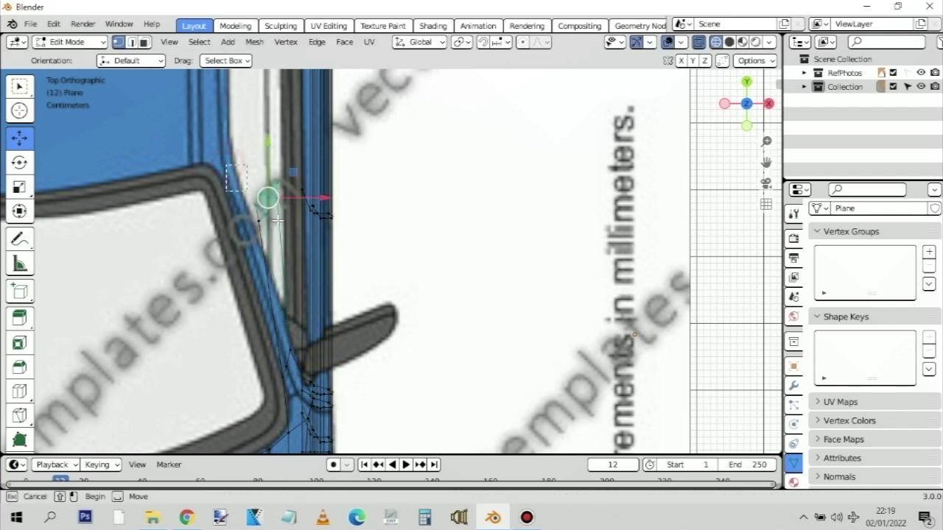
{"action": "key", "text": "ctrl+z"}
{"action": "key", "text": "g"}
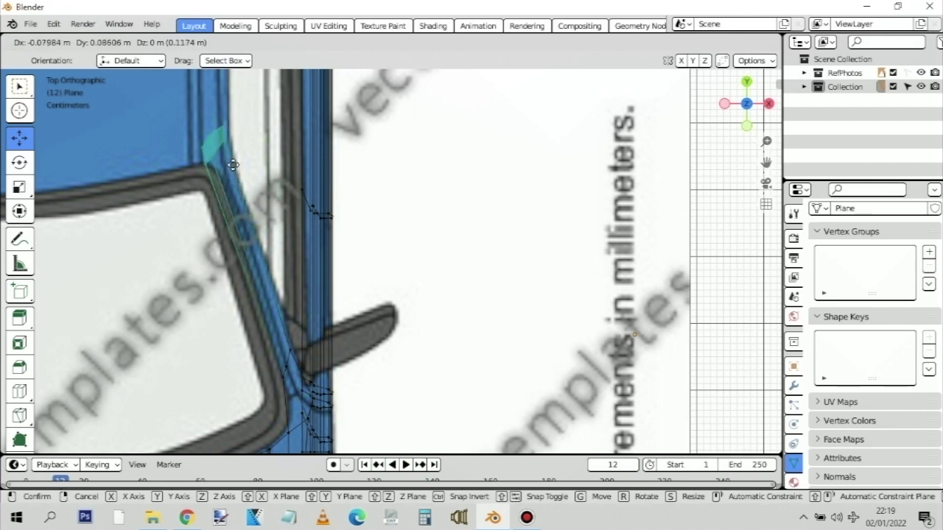
{"action": "left_click", "coordinate": [233, 167]}
Deselect everything and display the whole car mesh in Solid shading
{"action": "scroll", "coordinate": [398, 287], "scroll_direction": "down", "scroll_amount": 6}
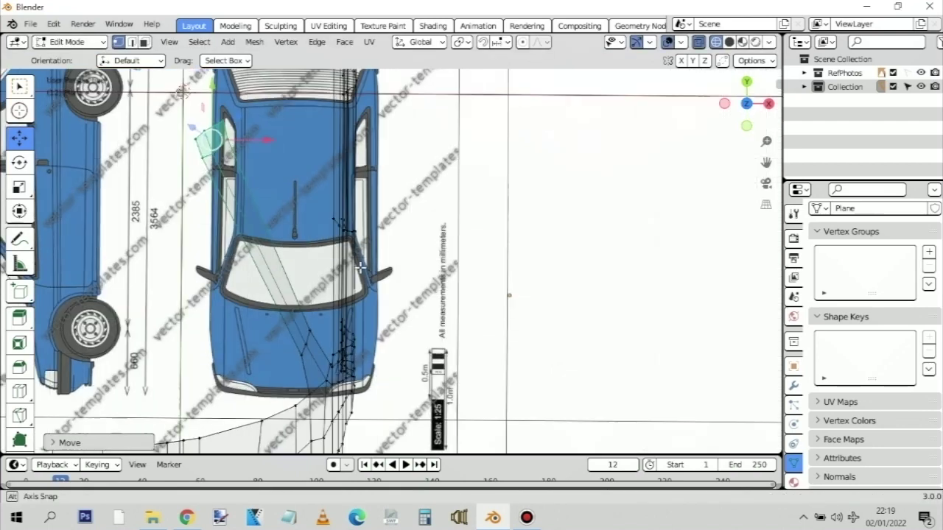
{"action": "middle_click_drag", "start_coordinate": [398, 288], "coordinate": [452, 253]}
{"action": "scroll", "coordinate": [346, 298], "scroll_direction": "down", "scroll_amount": 3}
{"action": "scroll", "coordinate": [452, 253], "scroll_direction": "up", "scroll_amount": 3}
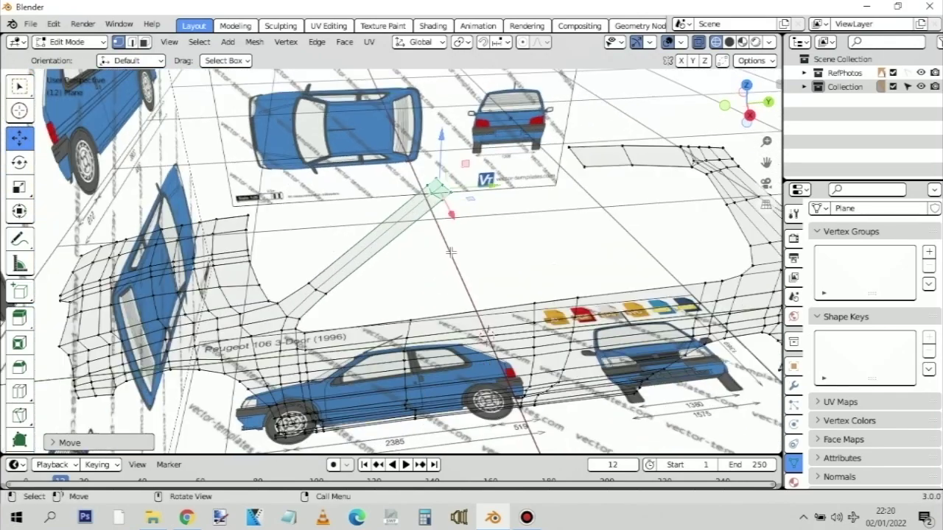
{"action": "left_click", "coordinate": [439, 219]}
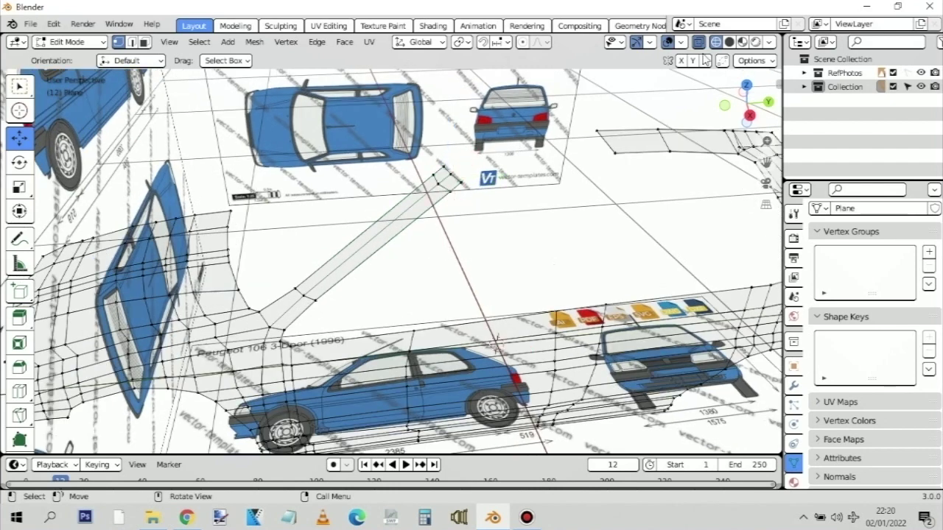
{"action": "left_click", "coordinate": [729, 42]}
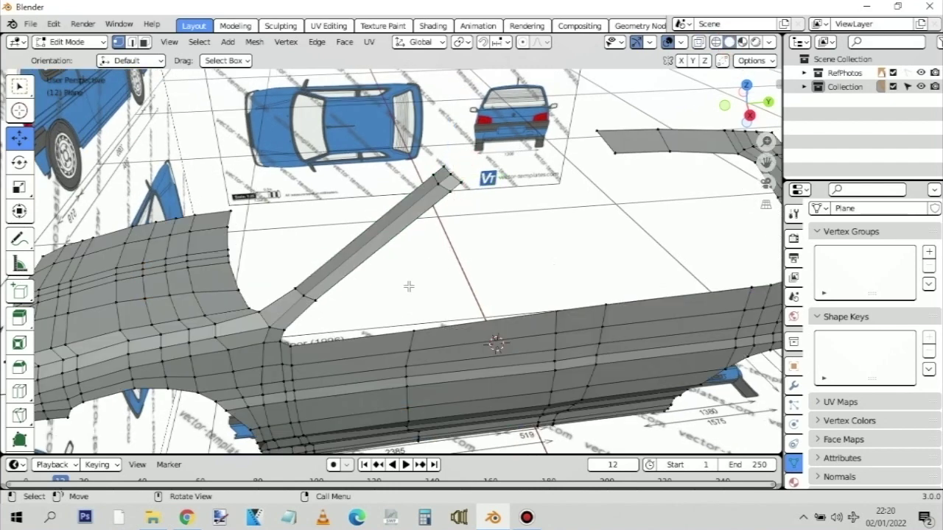
Line the view up side-on with the Peugeot 106 3-Door side reference
{"action": "scroll", "coordinate": [409, 287], "scroll_direction": "down", "scroll_amount": 2}
{"action": "middle_click_drag", "start_coordinate": [409, 287], "coordinate": [419, 251]}
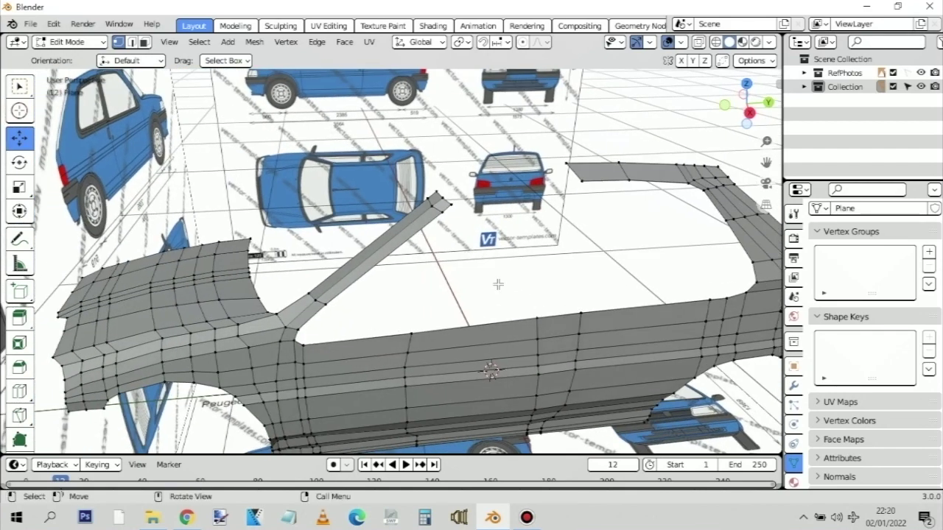
{"action": "middle_click_drag", "start_coordinate": [498, 284], "coordinate": [542, 118]}
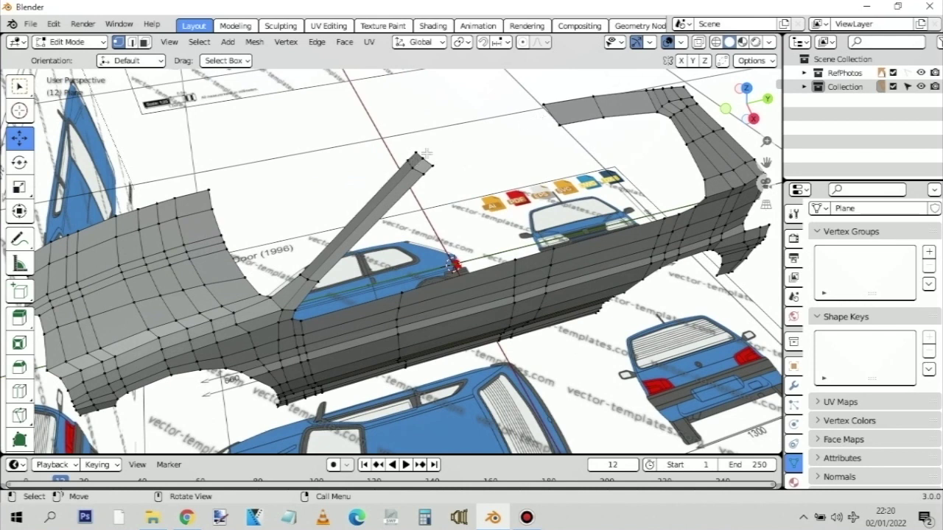
{"action": "middle_click_drag", "start_coordinate": [449, 150], "coordinate": [470, 209], "text": "alt"}
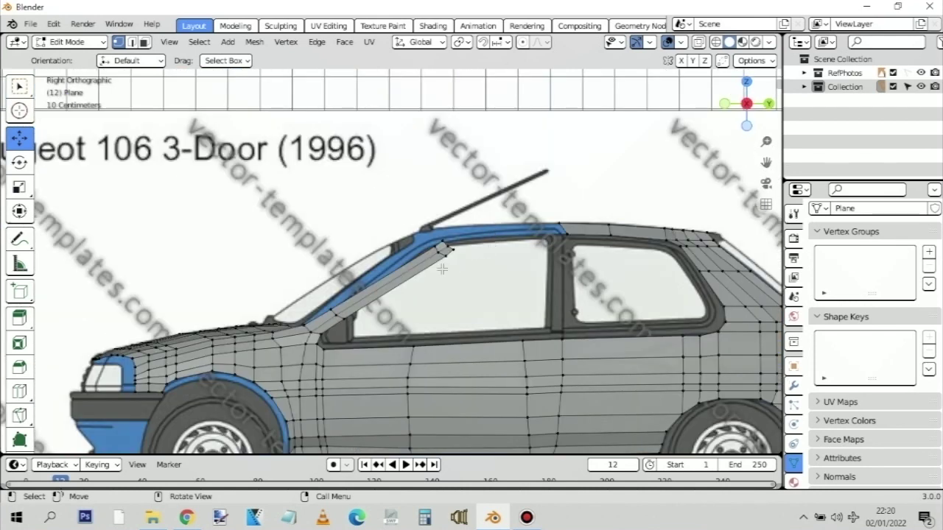
Turn on X-ray and adjust the A-pillar vertex height against the side reference
{"action": "scroll", "coordinate": [410, 267], "scroll_direction": "up", "scroll_amount": 3}
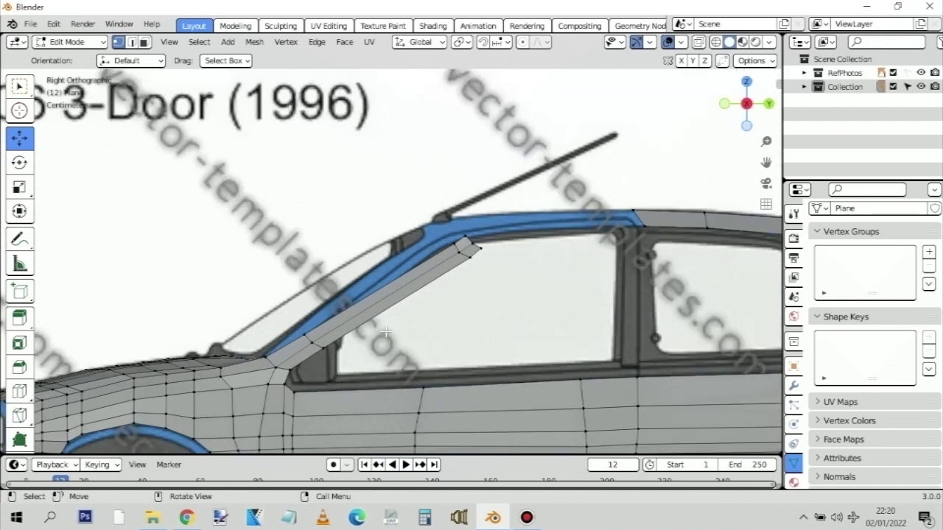
{"action": "left_click", "coordinate": [292, 301]}
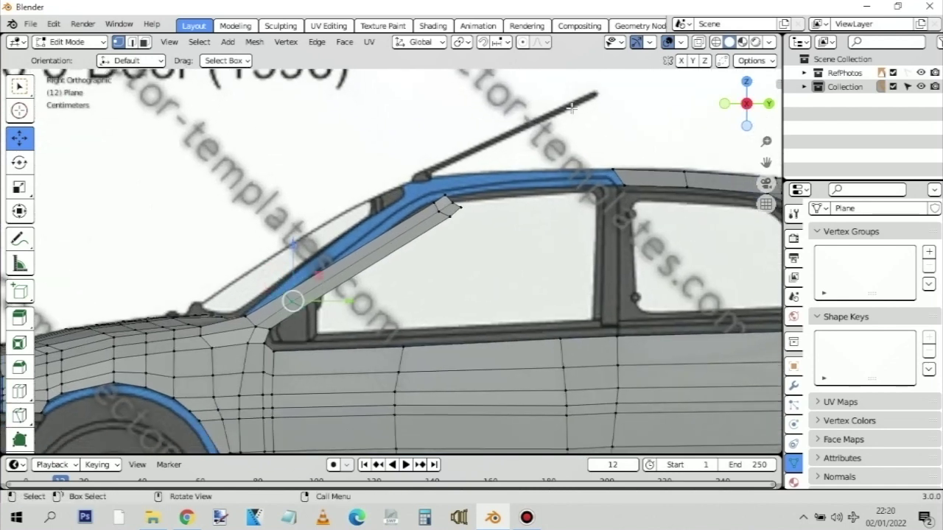
{"action": "left_click", "coordinate": [717, 44]}
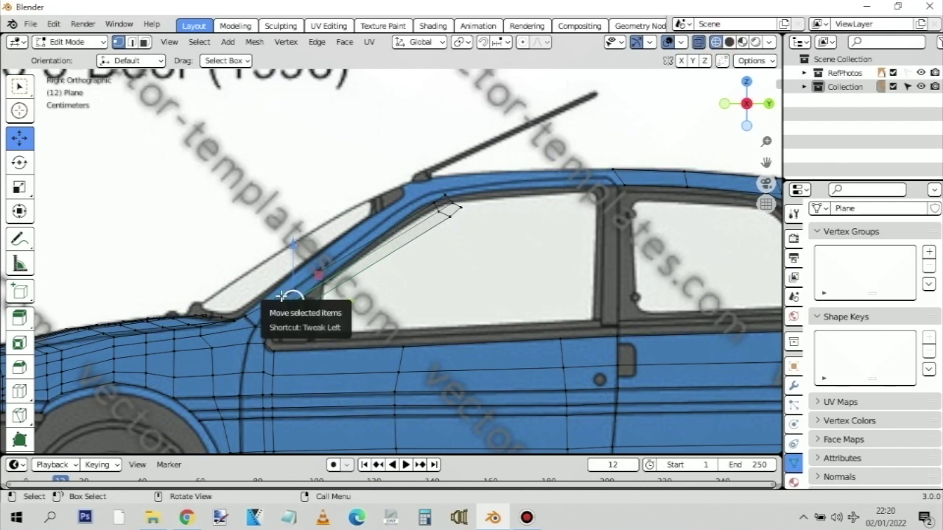
{"action": "mouse_move", "coordinate": [291, 238]}
{"action": "left_mouse_down"}
{"action": "mouse_move", "coordinate": [287, 227]}
{"action": "mouse_move", "coordinate": [301, 254]}
{"action": "left_mouse_up"}
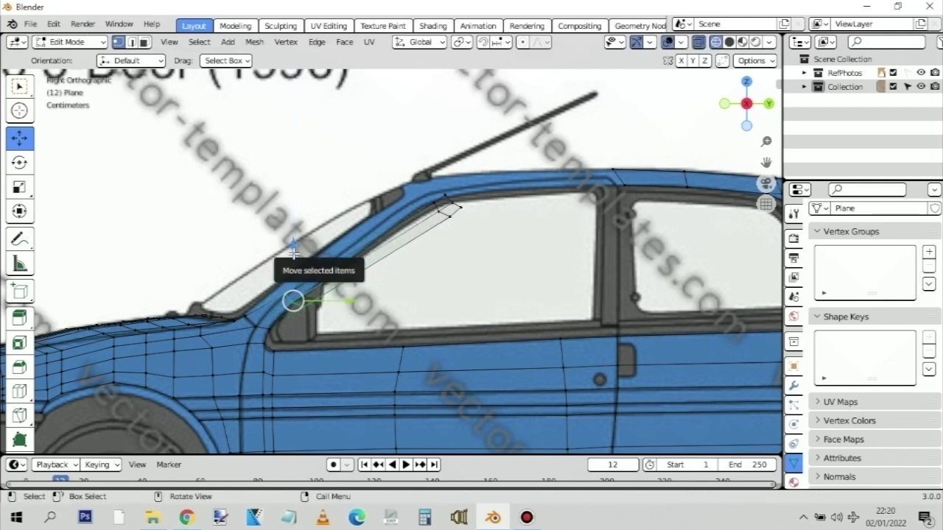
{"action": "left_click_drag", "start_coordinate": [293, 249], "coordinate": [288, 236]}
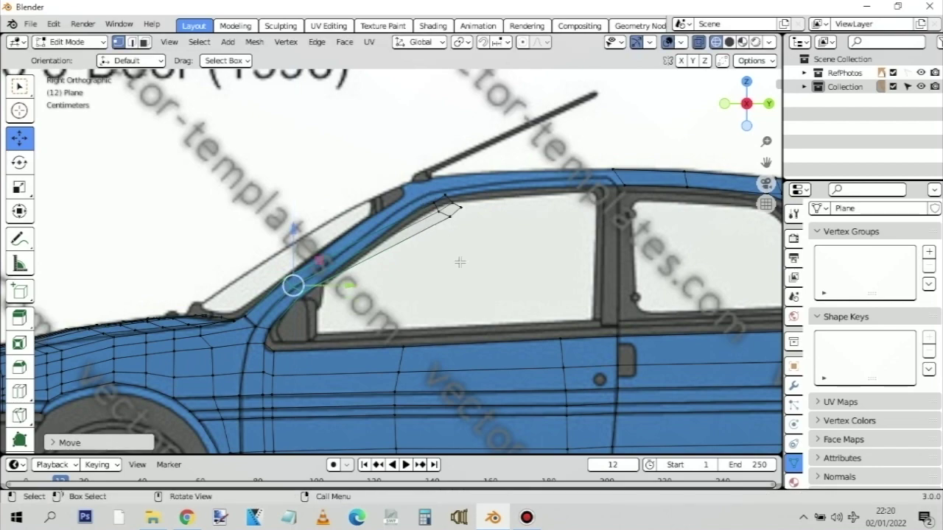
{"action": "left_click", "coordinate": [437, 301]}
Raise the pillar strip's top vertex to the roof line, then deselect it
{"action": "middle_click_drag", "start_coordinate": [406, 276], "coordinate": [483, 289]}
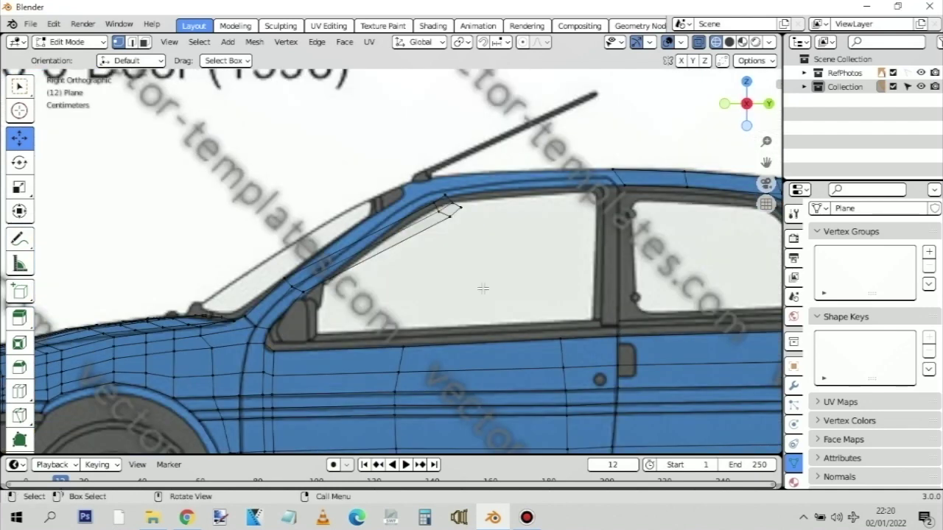
{"action": "left_click", "coordinate": [435, 200]}
{"action": "right_click", "coordinate": [396, 173], "text": "shift"}
{"action": "left_click_drag", "start_coordinate": [465, 223], "coordinate": [509, 247]}
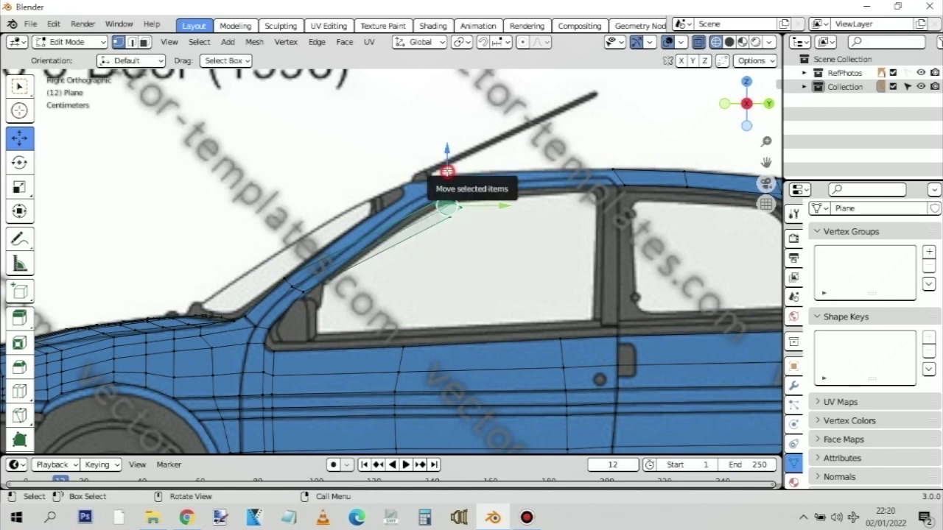
{"action": "left_click_drag", "start_coordinate": [449, 174], "coordinate": [429, 140]}
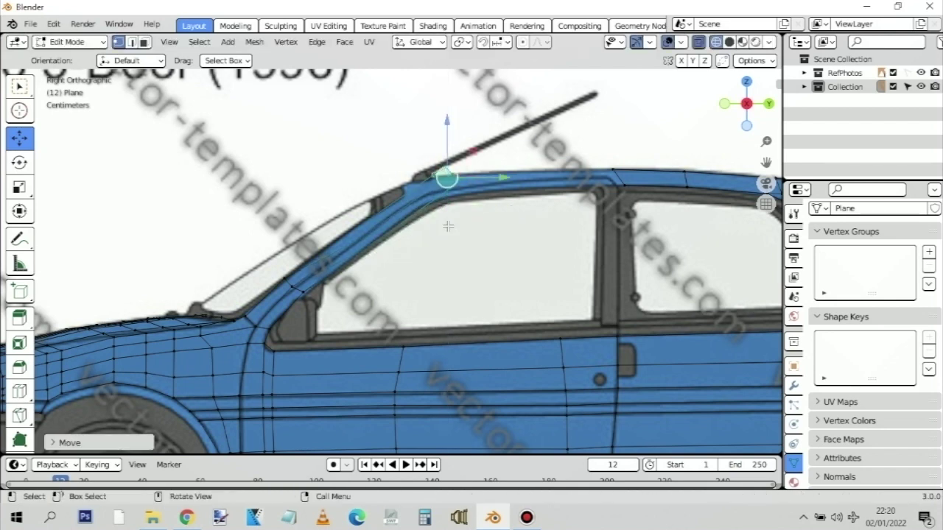
{"action": "left_click", "coordinate": [455, 248]}
Slide the pillar strip's top-end vertices left along the reference pillar
{"action": "key", "text": "KP_7"}
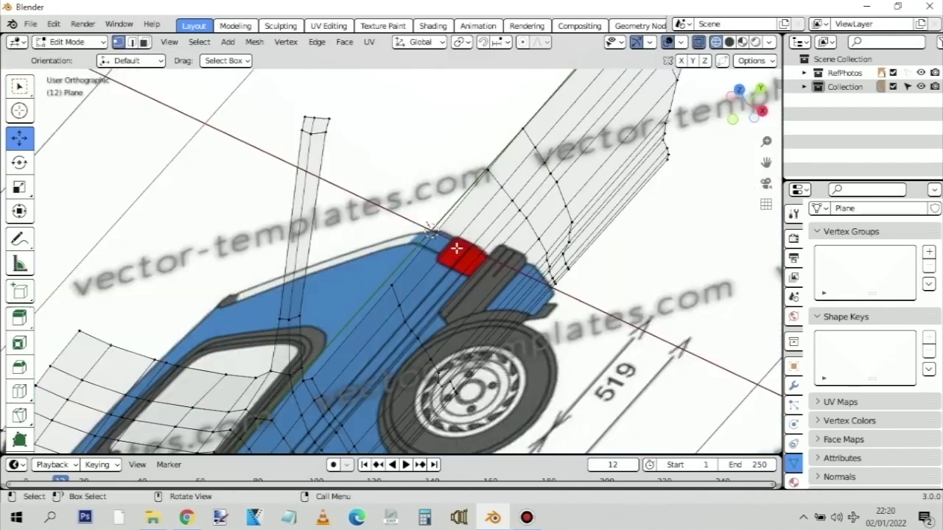
{"action": "key", "text": "KP_3"}
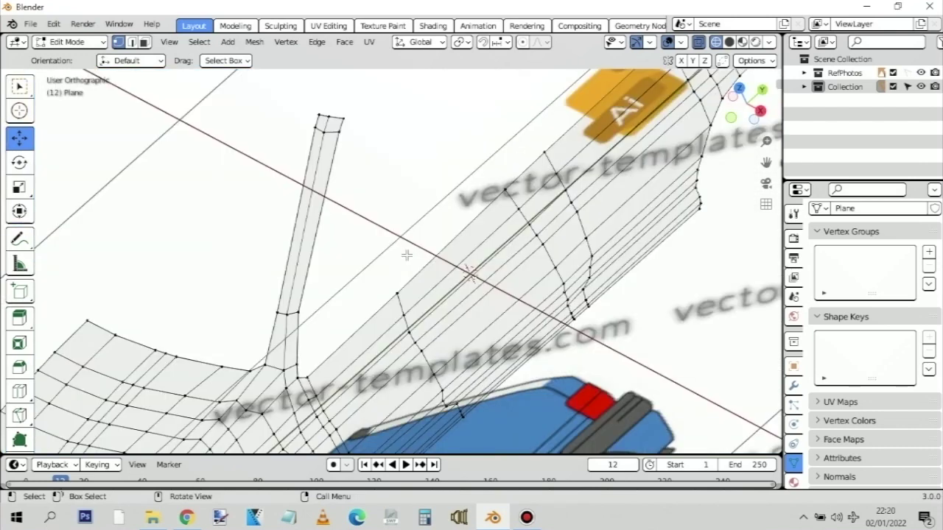
{"action": "scroll", "coordinate": [460, 237], "scroll_direction": "up", "scroll_amount": 5}
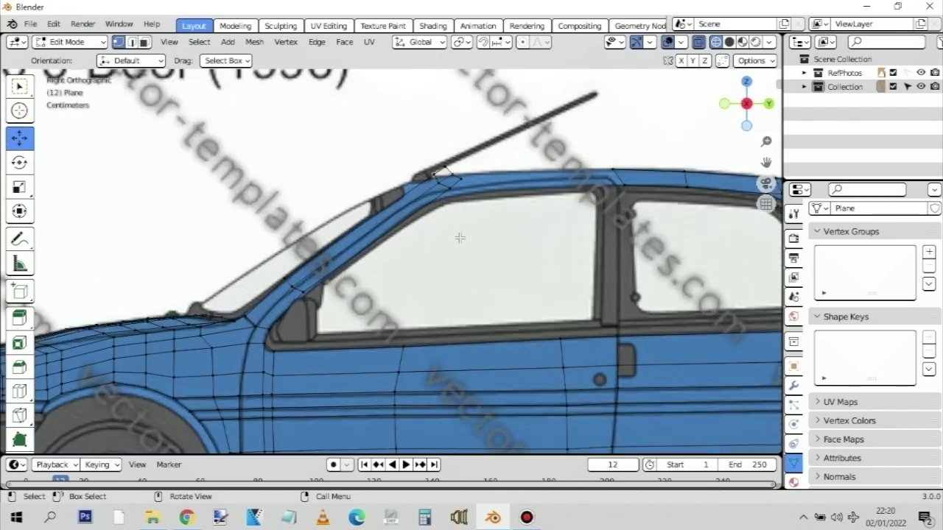
{"action": "scroll", "coordinate": [460, 237], "scroll_direction": "up", "scroll_amount": 1}
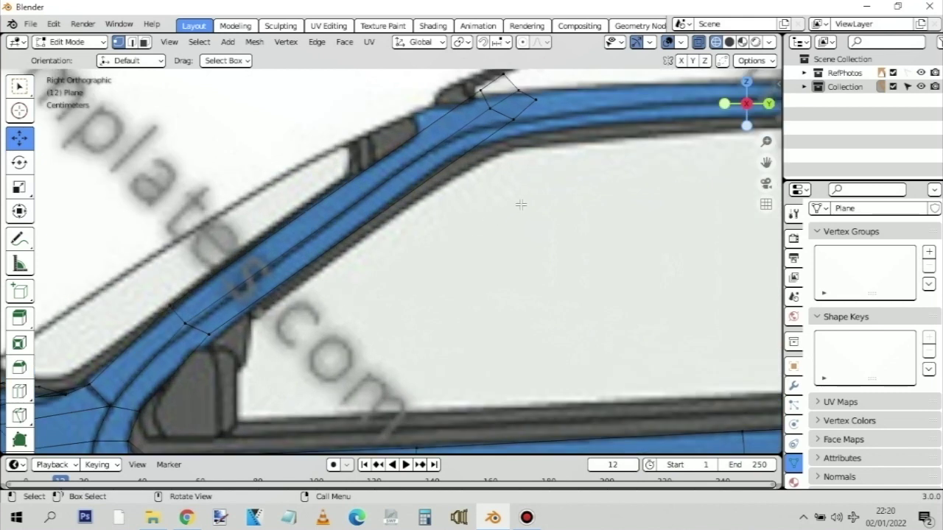
{"action": "middle_click_drag", "start_coordinate": [521, 205], "coordinate": [499, 253], "text": "shift"}
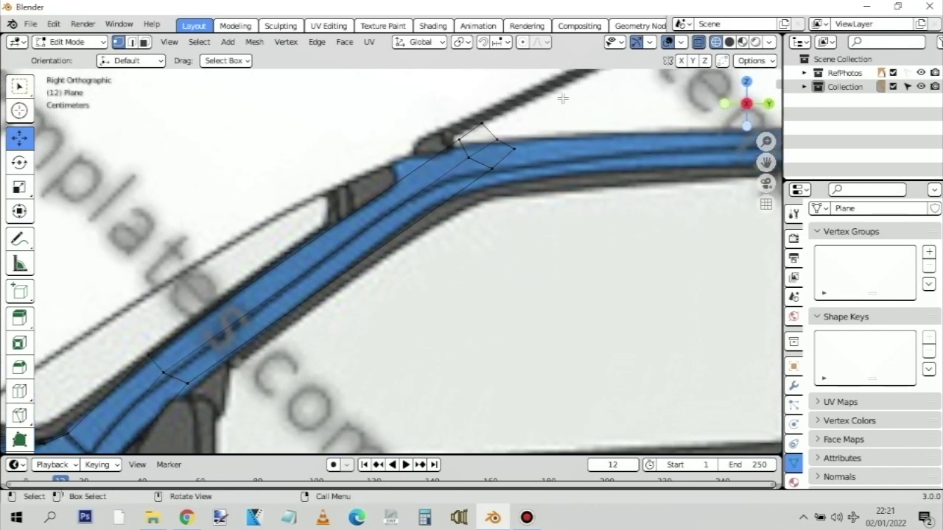
{"action": "left_click_drag", "start_coordinate": [574, 216], "coordinate": [427, 113]}
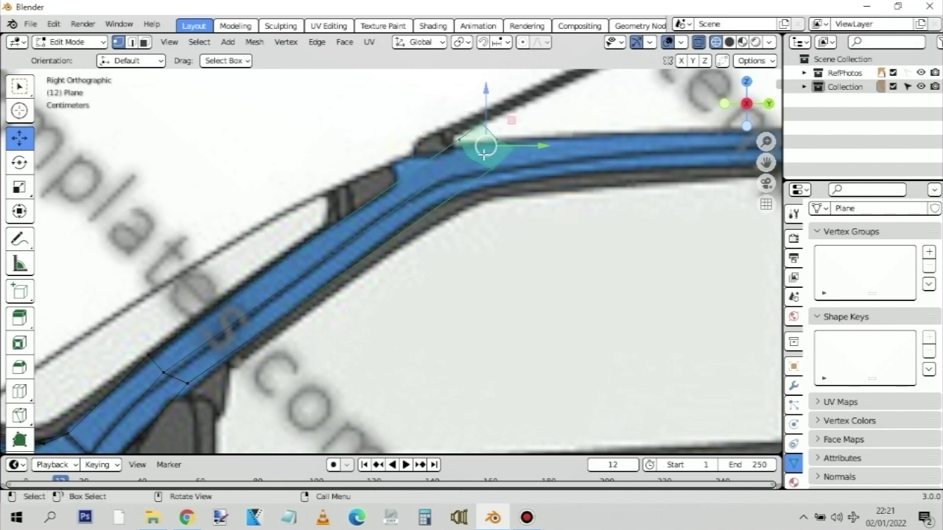
{"action": "left_click_drag", "start_coordinate": [520, 146], "coordinate": [437, 145]}
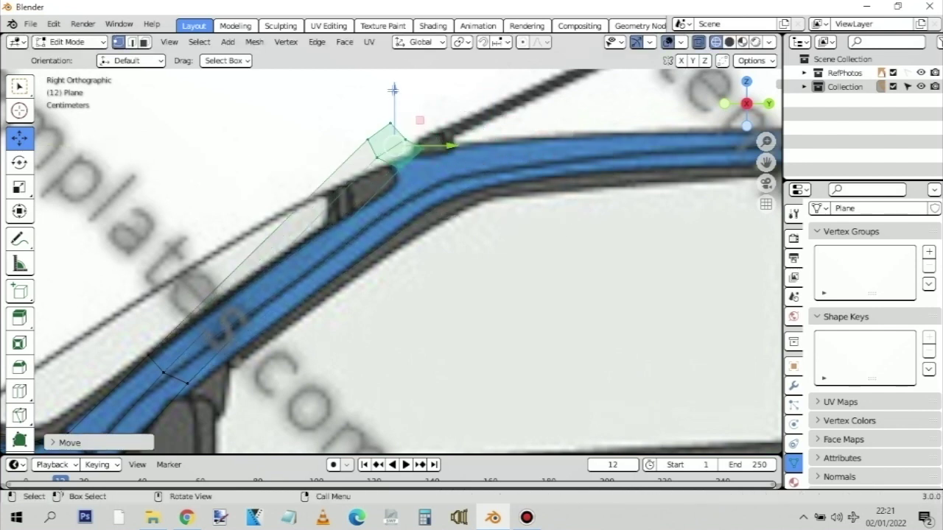
{"action": "left_click_drag", "start_coordinate": [390, 90], "coordinate": [416, 158]}
Set the top vertex onto the roof edge and switch back to Solid shading
{"action": "left_click_drag", "start_coordinate": [454, 203], "coordinate": [465, 183]}
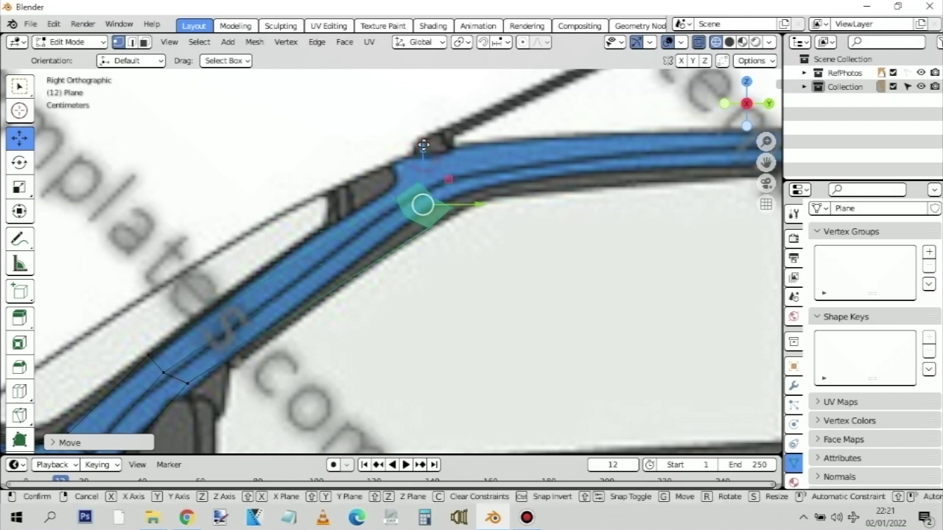
{"action": "left_click_drag", "start_coordinate": [425, 149], "coordinate": [422, 134]}
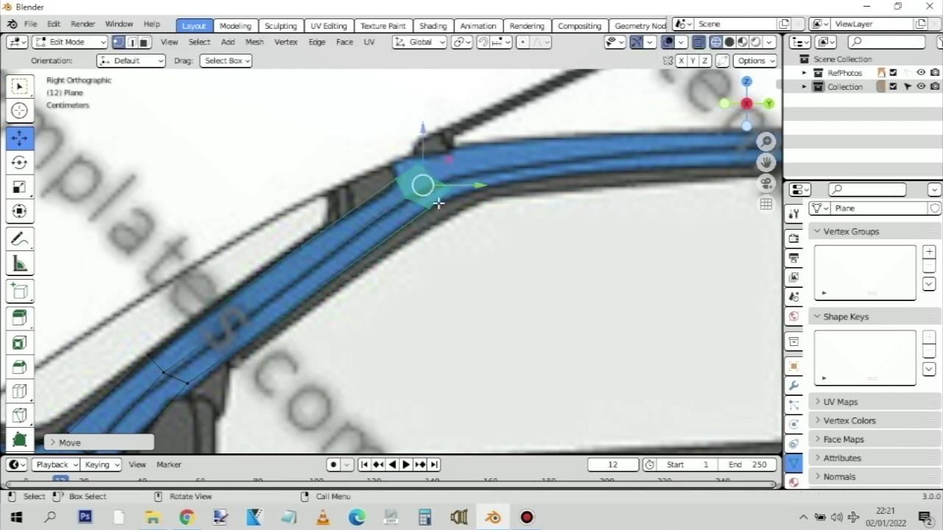
{"action": "scroll", "coordinate": [504, 269], "scroll_direction": "down", "scroll_amount": 5}
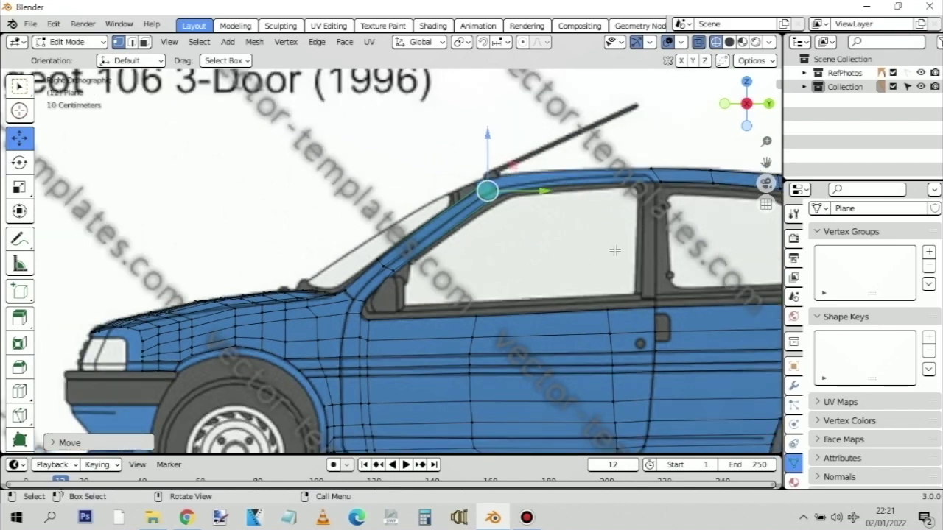
{"action": "middle_click_drag", "start_coordinate": [615, 251], "coordinate": [621, 130]}
{"action": "left_click", "coordinate": [729, 42]}
Turn on X-ray and adjust a roof-edge vertex above the door window vertically
{"action": "scroll", "coordinate": [529, 212], "scroll_direction": "up", "scroll_amount": 6}
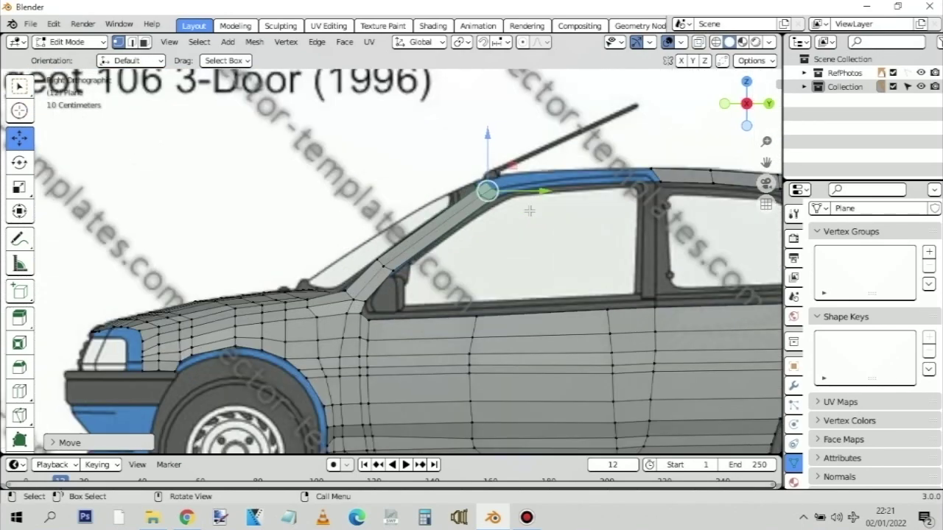
{"action": "middle_click_drag", "start_coordinate": [696, 202], "coordinate": [587, 158], "text": "shift"}
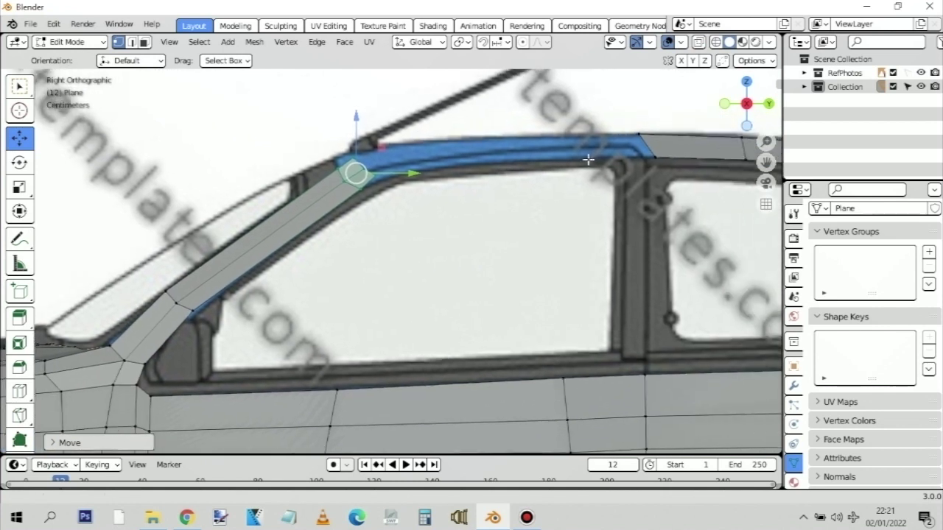
{"action": "left_click", "coordinate": [698, 42]}
{"action": "left_click_drag", "start_coordinate": [630, 127], "coordinate": [684, 151]}
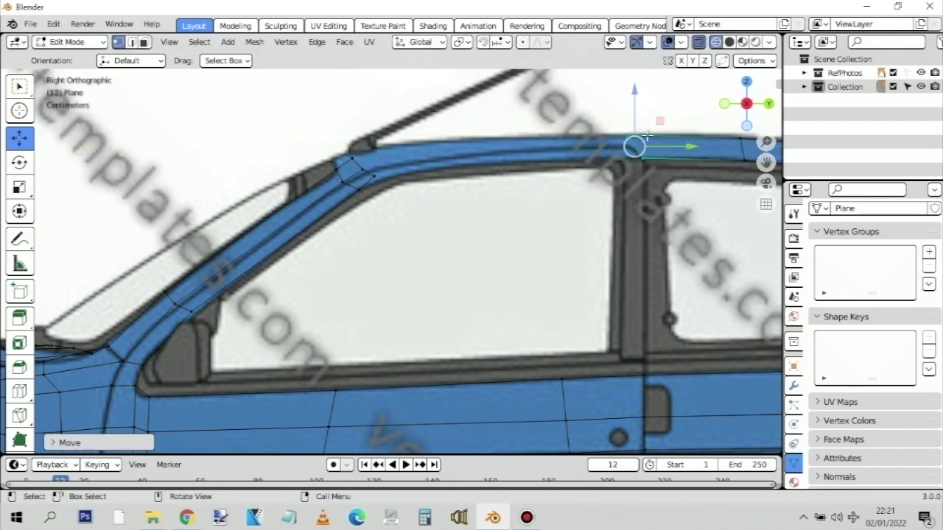
{"action": "left_click_drag", "start_coordinate": [602, 110], "coordinate": [673, 137]}
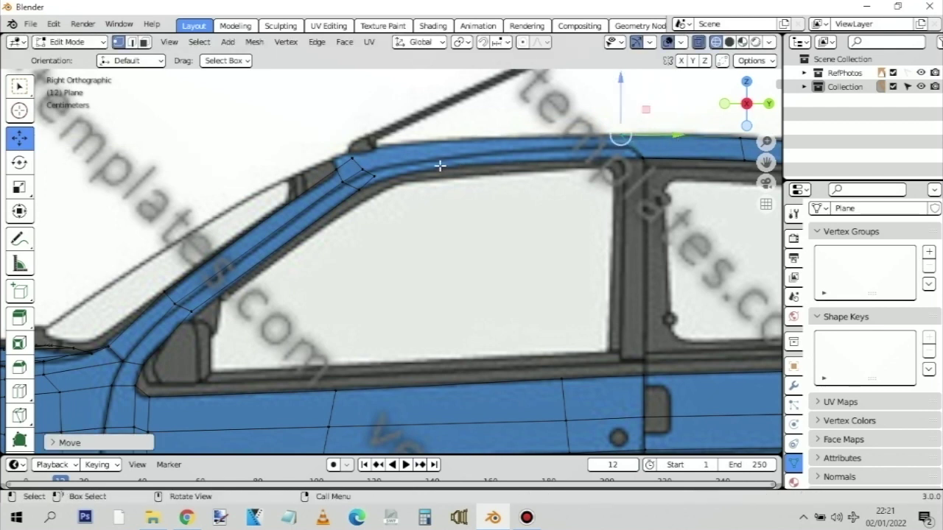
{"action": "left_click", "coordinate": [375, 174]}
{"action": "left_click_drag", "start_coordinate": [375, 139], "coordinate": [375, 142]}
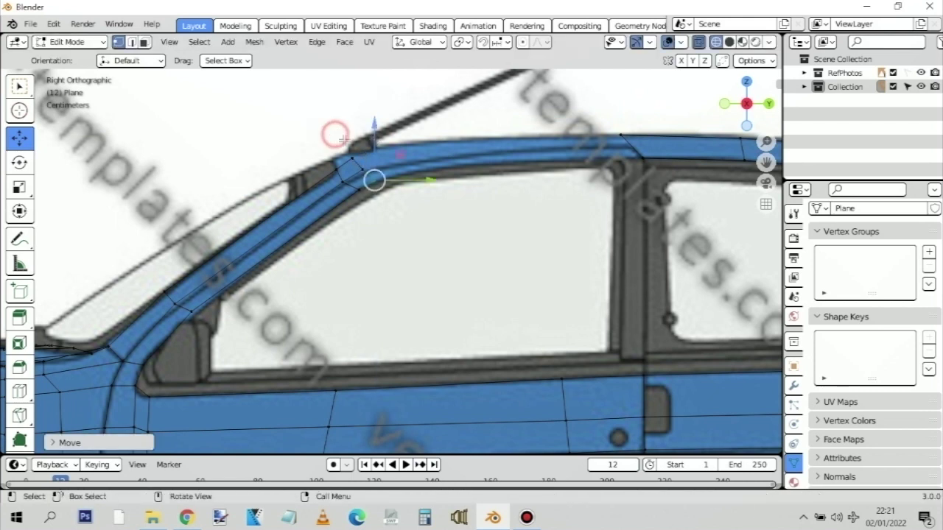
Lower the roof corner vertex slightly and shift it rearward onto the reference edge
{"action": "left_click", "coordinate": [336, 167]}
{"action": "left_click_drag", "start_coordinate": [336, 166], "coordinate": [362, 167]}
{"action": "right_click", "coordinate": [361, 171]}
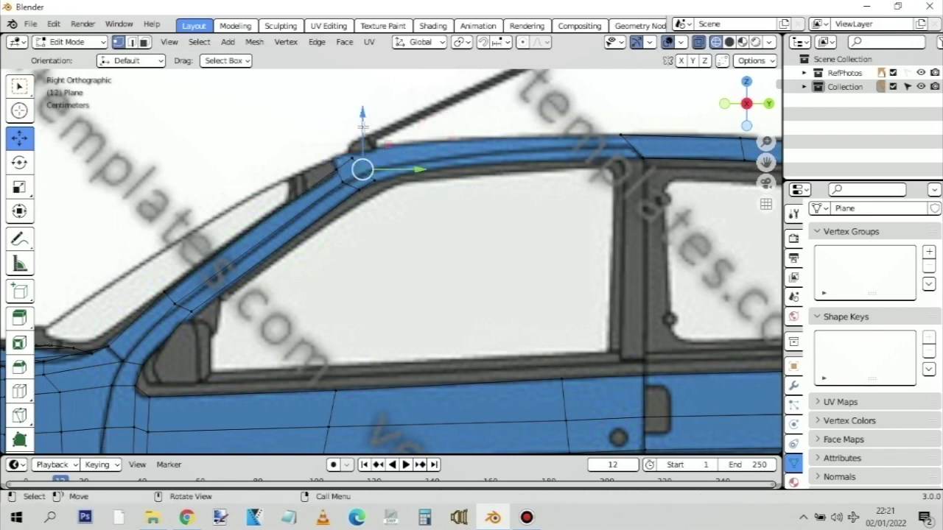
{"action": "left_click_drag", "start_coordinate": [362, 127], "coordinate": [362, 132]}
{"action": "left_click", "coordinate": [383, 160]}
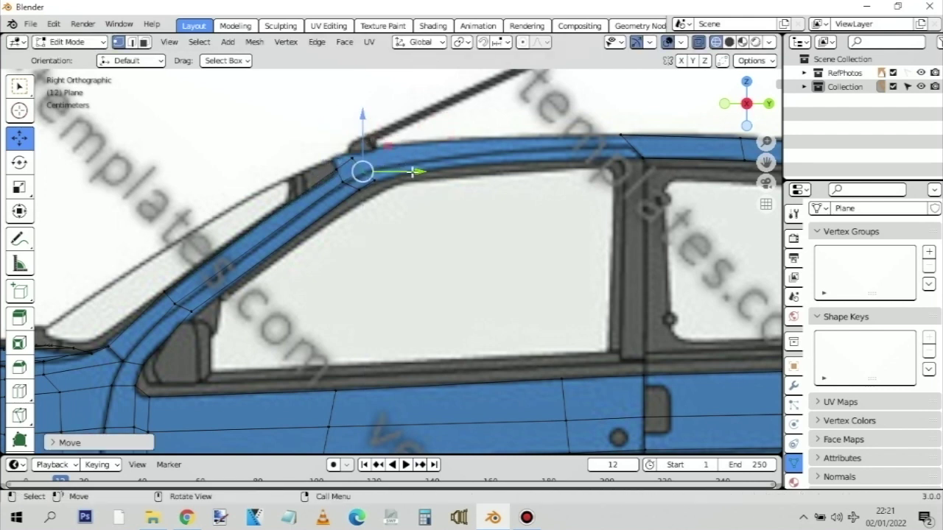
{"action": "left_click_drag", "start_coordinate": [415, 170], "coordinate": [429, 184]}
{"action": "scroll", "coordinate": [430, 189], "scroll_direction": "up", "scroll_amount": 3}
{"action": "scroll", "coordinate": [407, 201], "scroll_direction": "up", "scroll_amount": 2, "text": "shift"}
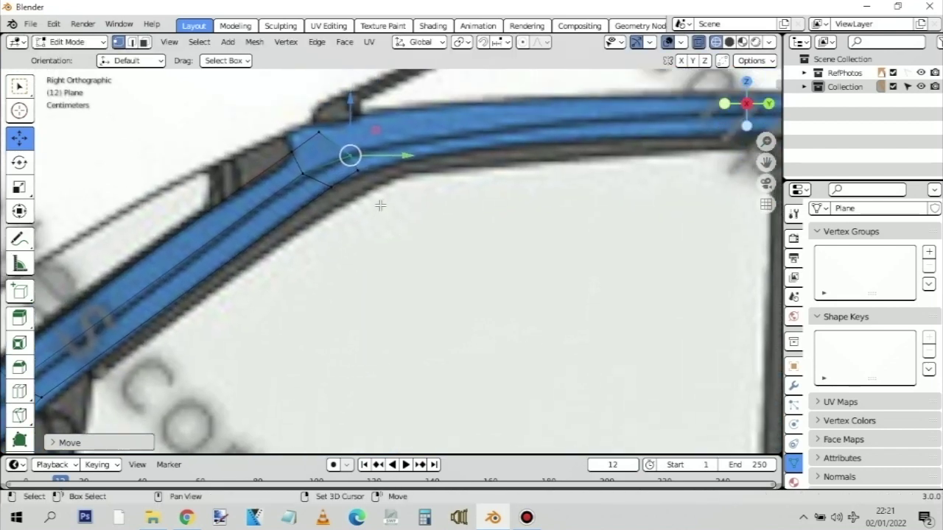
{"action": "left_click_drag", "start_coordinate": [381, 205], "coordinate": [350, 162]}
{"action": "left_click_drag", "start_coordinate": [356, 105], "coordinate": [360, 119]}
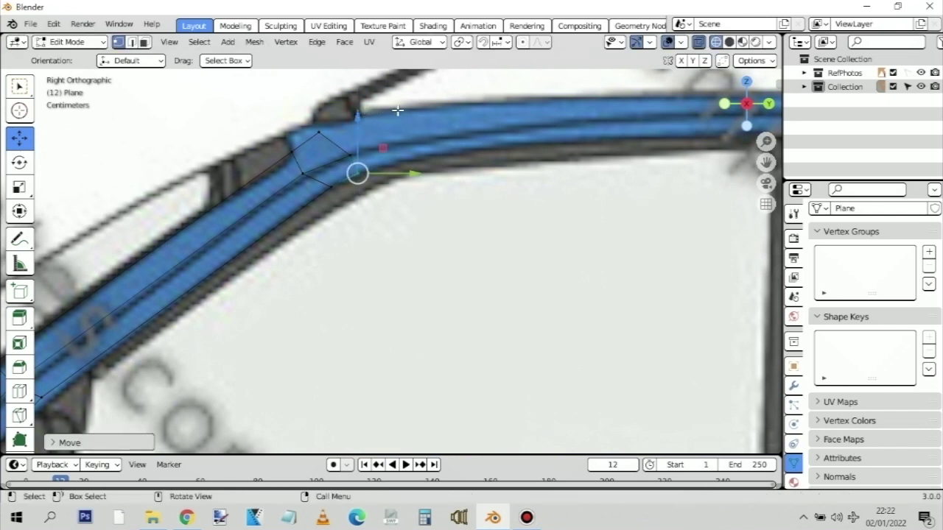
{"action": "key", "text": "b"}
{"action": "left_click_drag", "start_coordinate": [343, 167], "coordinate": [358, 130]}
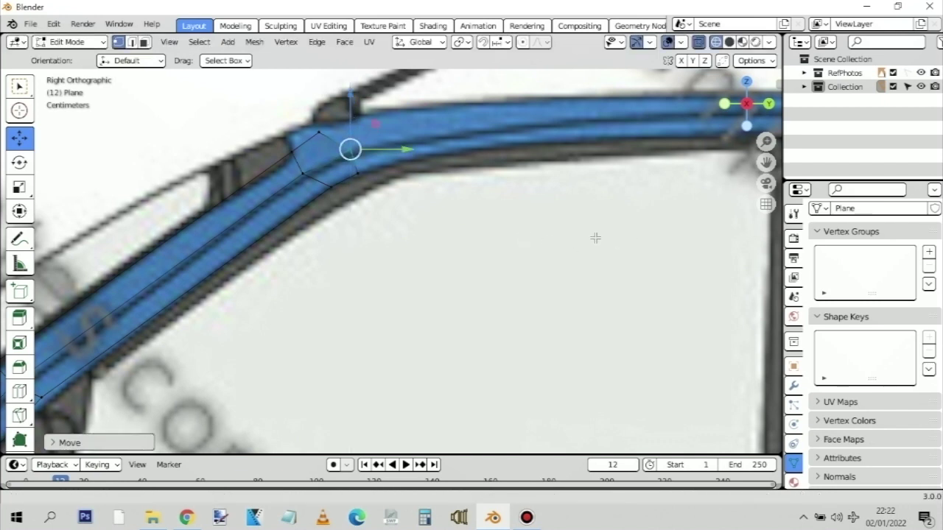
{"action": "middle_click_drag", "start_coordinate": [595, 238], "coordinate": [448, 263], "text": "shift"}
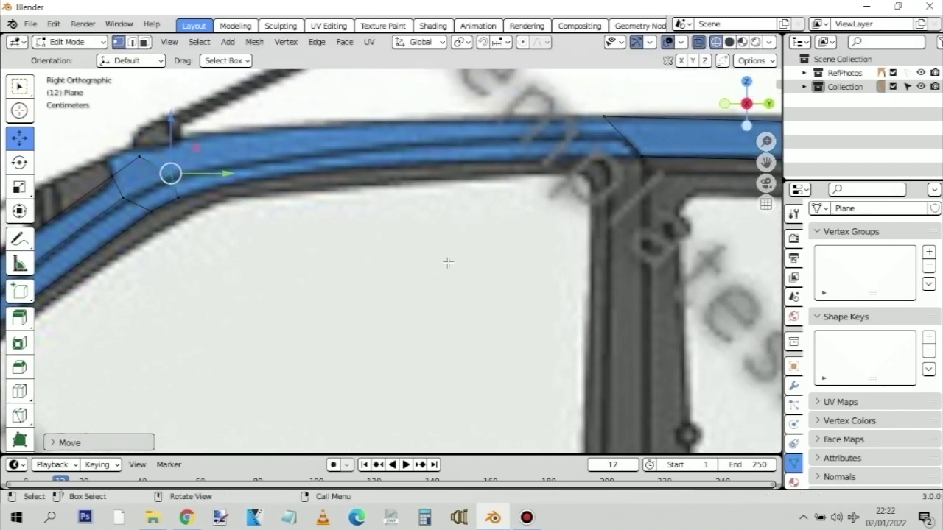
{"action": "scroll", "coordinate": [554, 254], "scroll_direction": "down", "scroll_amount": 1}
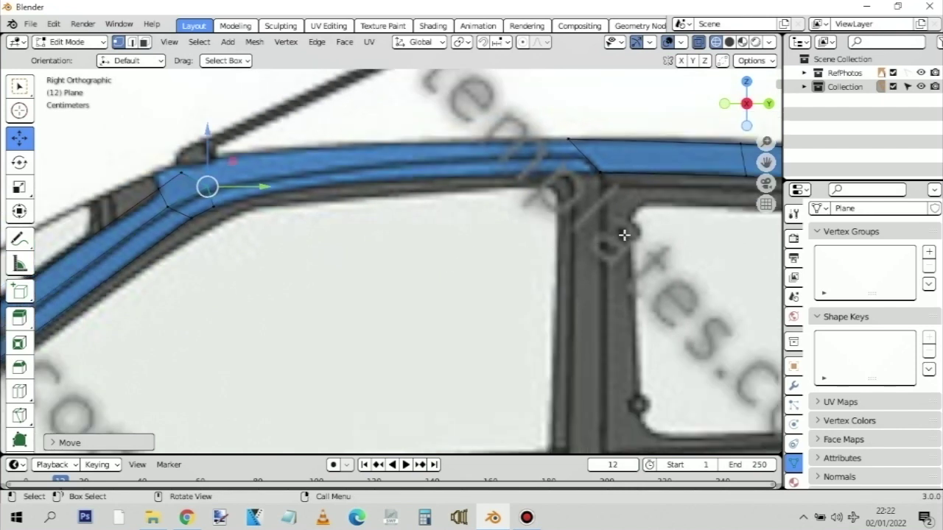
{"action": "scroll", "coordinate": [624, 234], "scroll_direction": "down", "scroll_amount": 2}
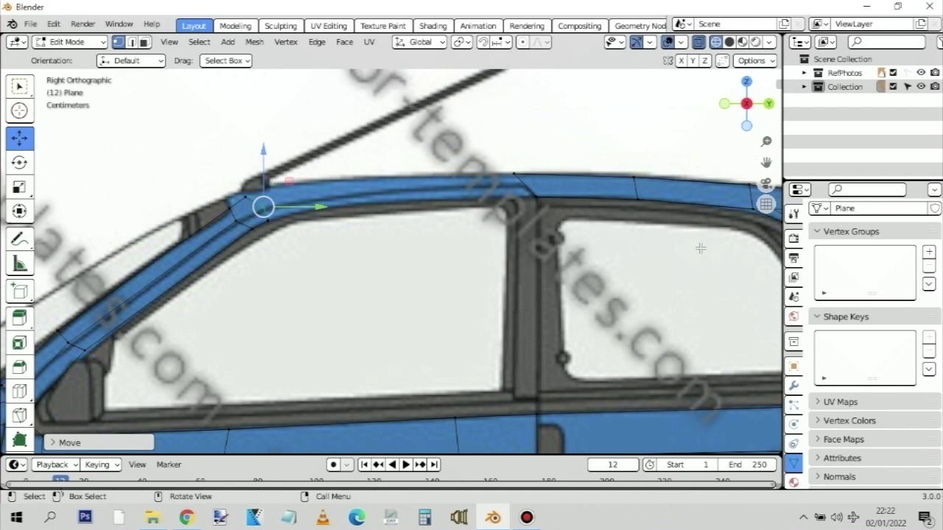
{"action": "middle_click_drag", "start_coordinate": [700, 249], "coordinate": [692, 262]}
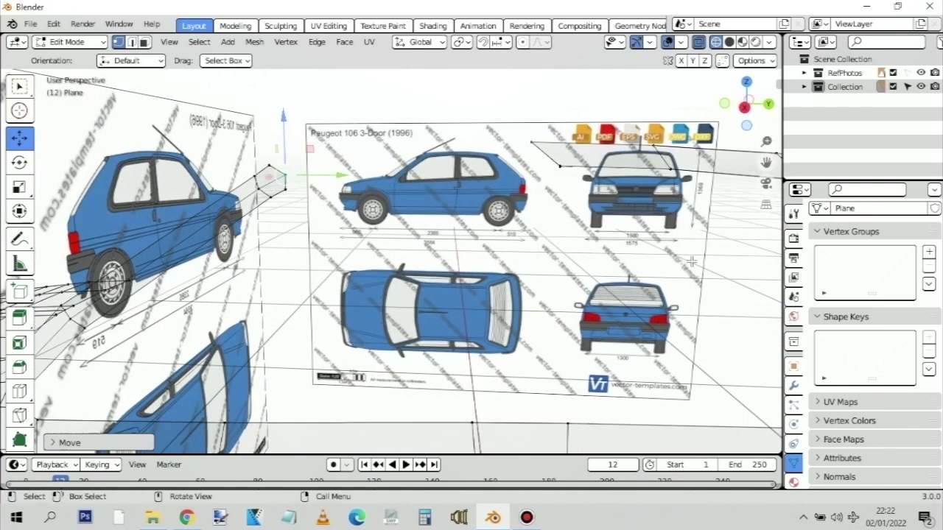
{"action": "key", "text": "KP_3"}
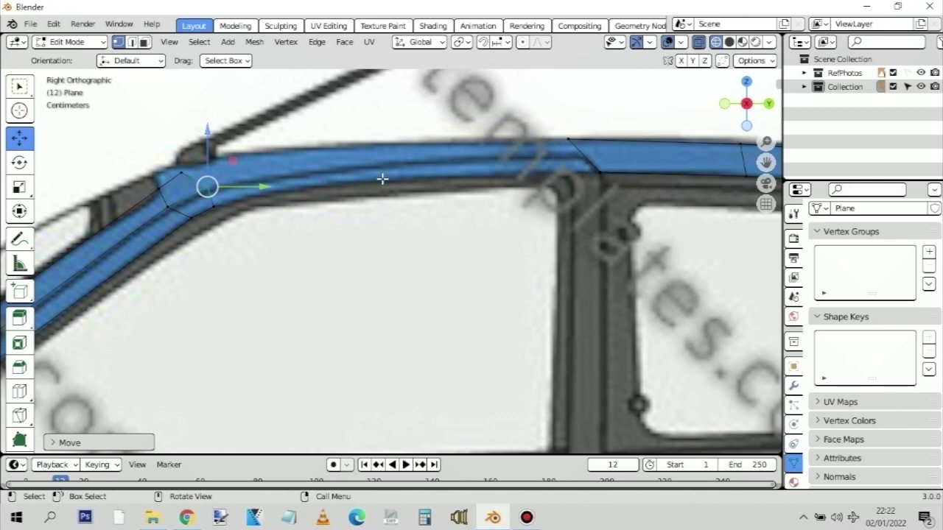
{"action": "scroll", "coordinate": [386, 190], "scroll_direction": "down", "scroll_amount": 2}
{"action": "scroll", "coordinate": [388, 191], "scroll_direction": "up", "scroll_amount": 2}
{"action": "middle_click_drag", "start_coordinate": [597, 218], "coordinate": [489, 229], "text": "shift"}
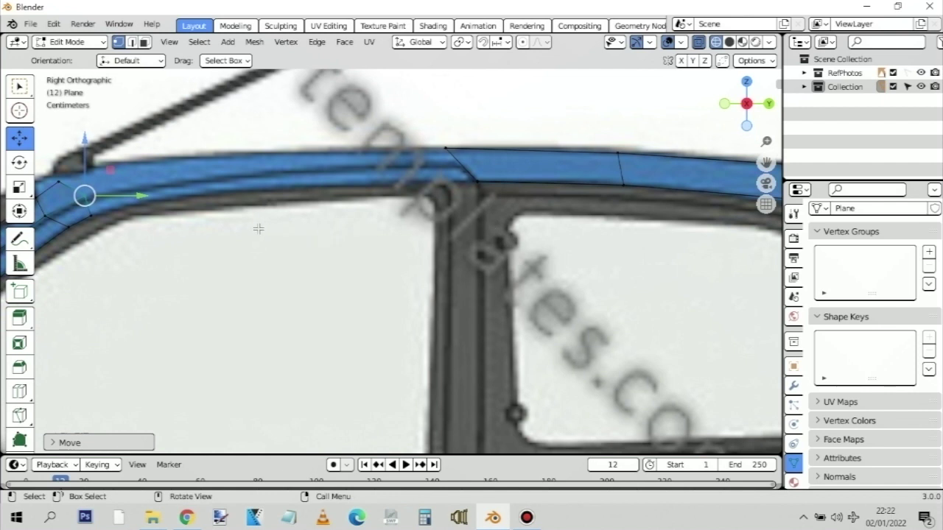
{"action": "scroll", "coordinate": [258, 229], "scroll_direction": "down", "scroll_amount": 2}
{"action": "scroll", "coordinate": [259, 229], "scroll_direction": "up", "scroll_amount": 2}
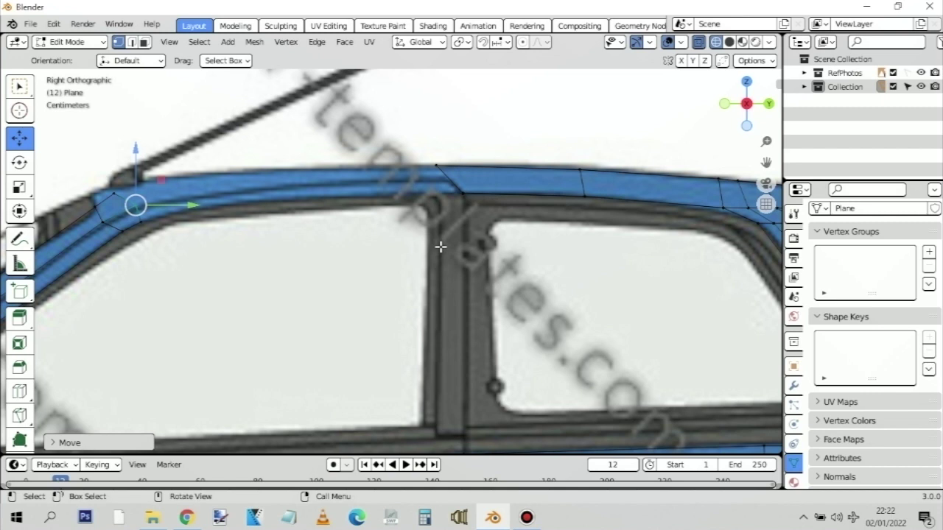
{"action": "scroll", "coordinate": [440, 246], "scroll_direction": "down", "scroll_amount": 1}
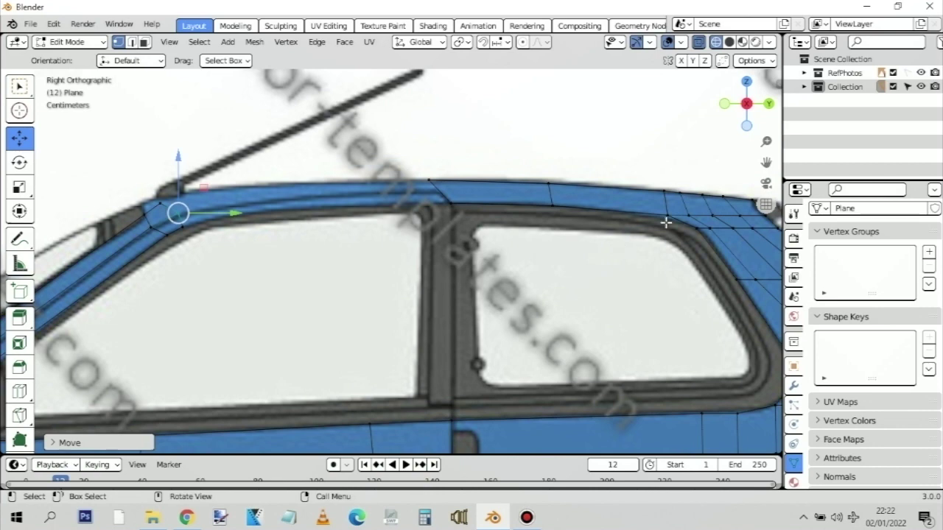
{"action": "scroll", "coordinate": [418, 230], "scroll_direction": "down", "scroll_amount": 2}
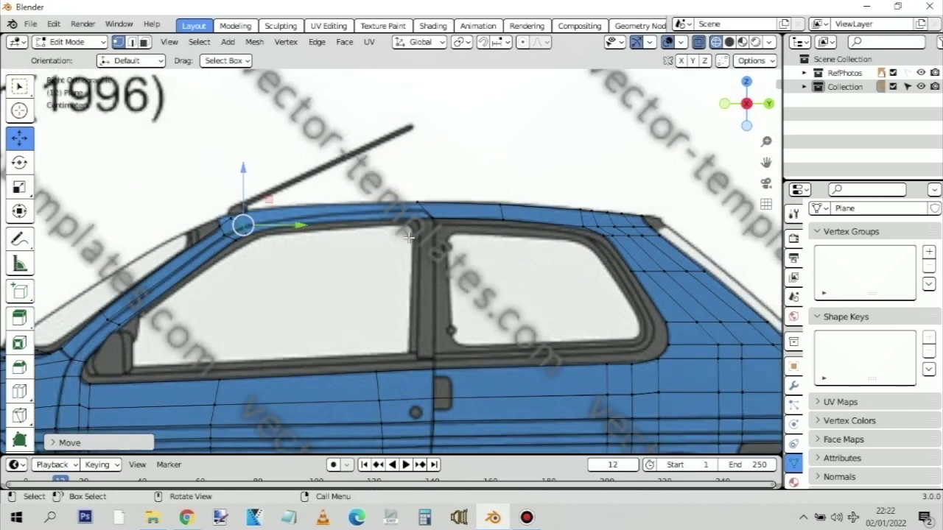
{"action": "middle_click_drag", "start_coordinate": [409, 237], "coordinate": [495, 168]}
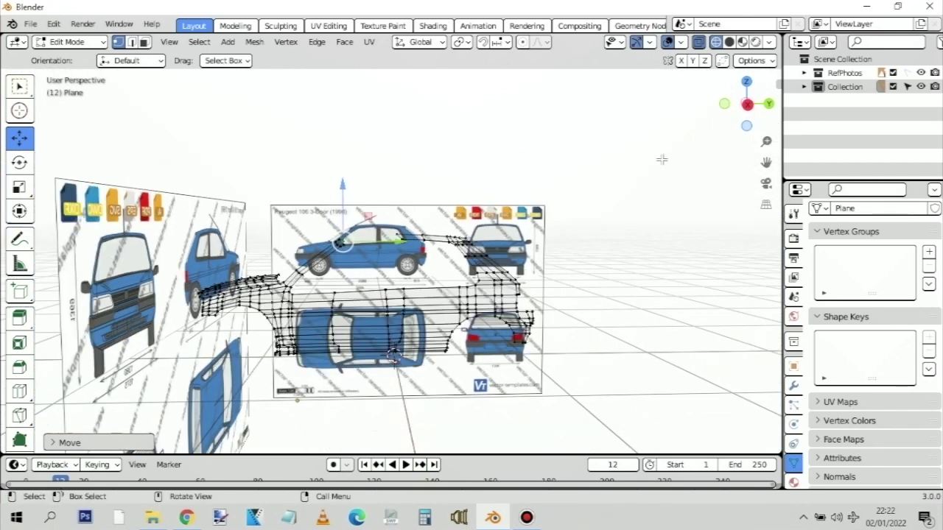
Hide the RefPhotos, show the shell in Solid shading, and return to Object Mode
{"action": "left_click", "coordinate": [729, 42]}
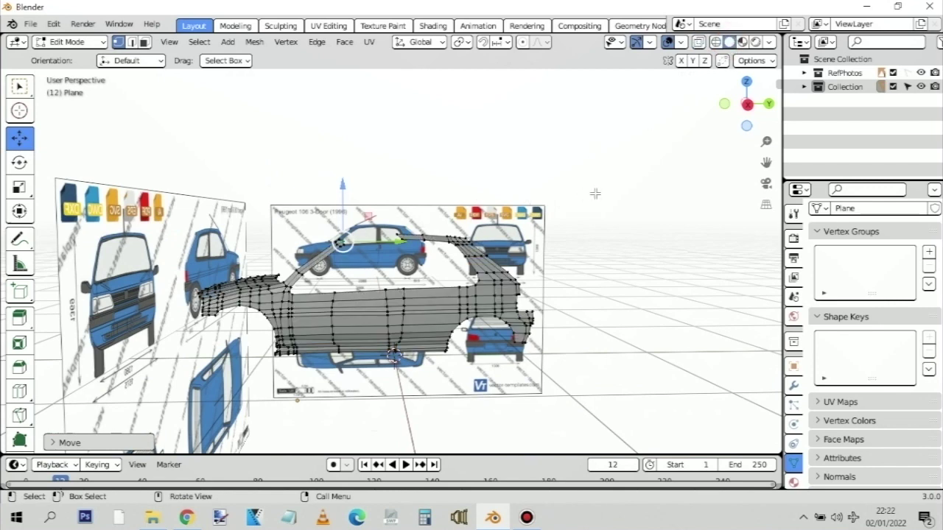
{"action": "left_click", "coordinate": [921, 72]}
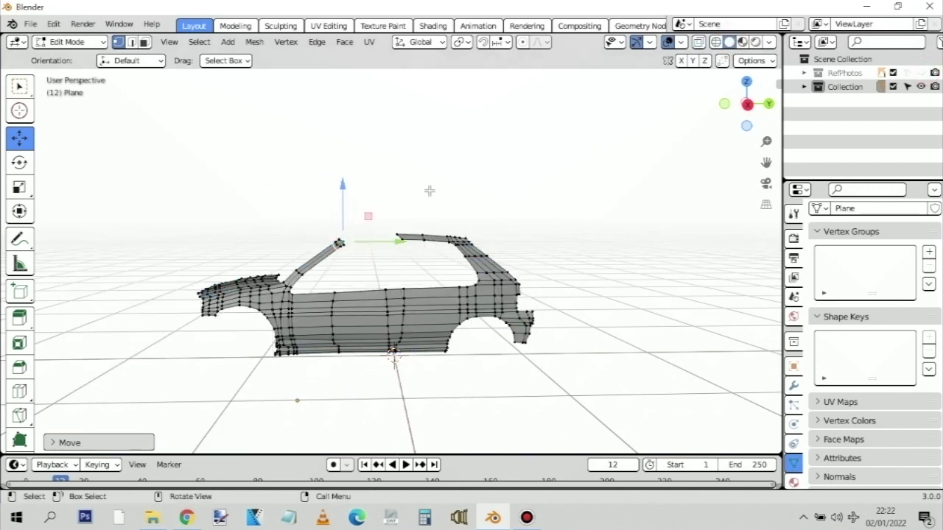
{"action": "scroll", "coordinate": [430, 191], "scroll_direction": "up", "scroll_amount": 1}
{"action": "middle_click_drag", "start_coordinate": [271, 198], "coordinate": [320, 211]}
{"action": "key", "text": "Tab"}
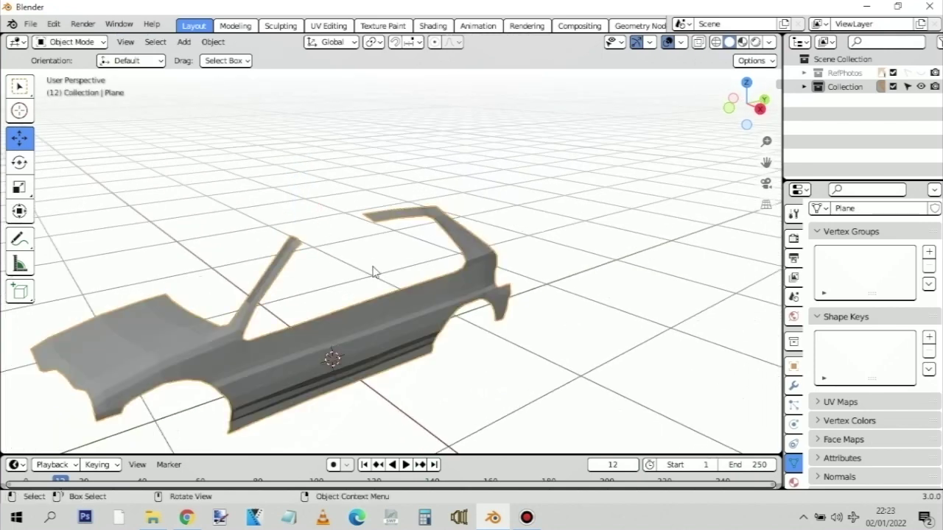
{"action": "mouse_move", "coordinate": [361, 264]}
{"action": "middle_mouse_down"}
{"action": "mouse_move", "coordinate": [248, 232]}
{"action": "mouse_move", "coordinate": [217, 240]}
{"action": "mouse_move", "coordinate": [326, 263]}
{"action": "mouse_move", "coordinate": [368, 259]}
{"action": "middle_mouse_up"}
{"action": "scroll", "coordinate": [368, 259], "scroll_direction": "down", "scroll_amount": 3}
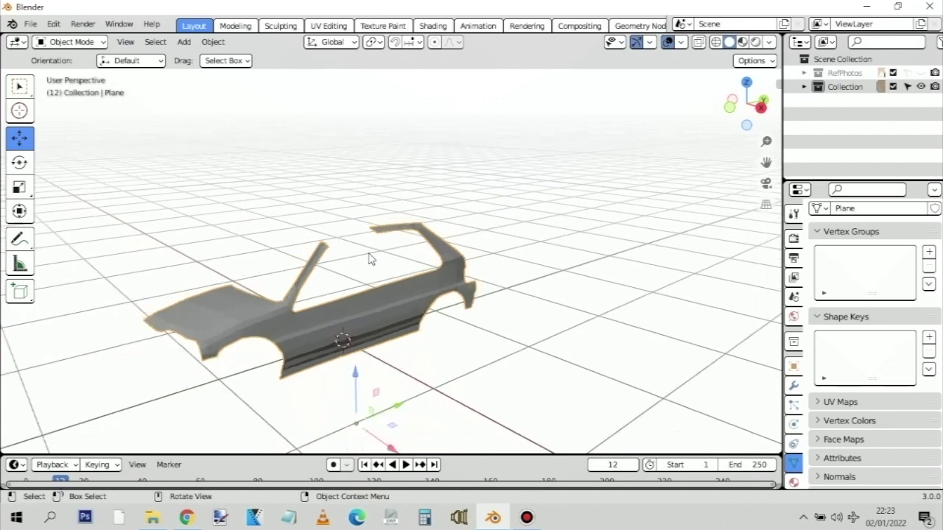
{"action": "middle_click_drag", "start_coordinate": [440, 289], "coordinate": [492, 286]}
{"action": "scroll", "coordinate": [385, 254], "scroll_direction": "up", "scroll_amount": 3}
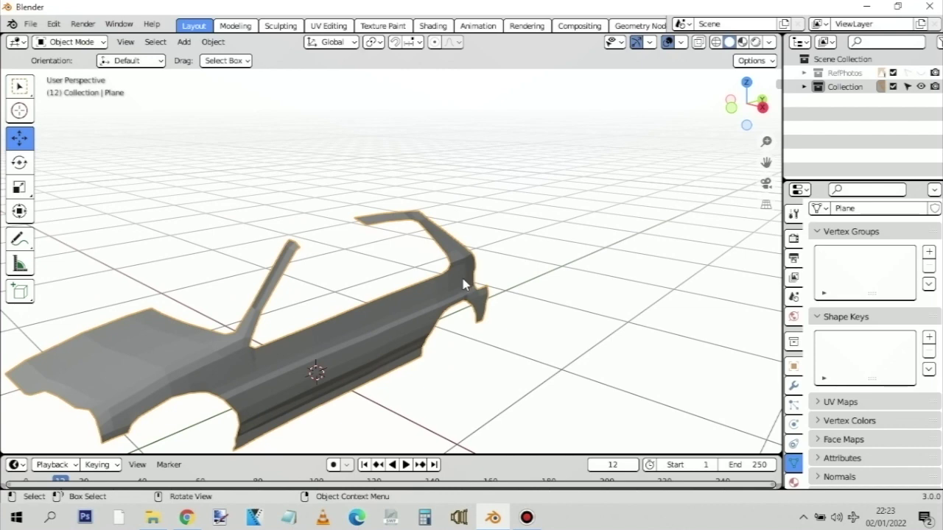
{"action": "scroll", "coordinate": [464, 284], "scroll_direction": "down", "scroll_amount": 2}
{"action": "middle_click_drag", "start_coordinate": [507, 292], "coordinate": [394, 302]}
{"action": "scroll", "coordinate": [389, 298], "scroll_direction": "up", "scroll_amount": 5}
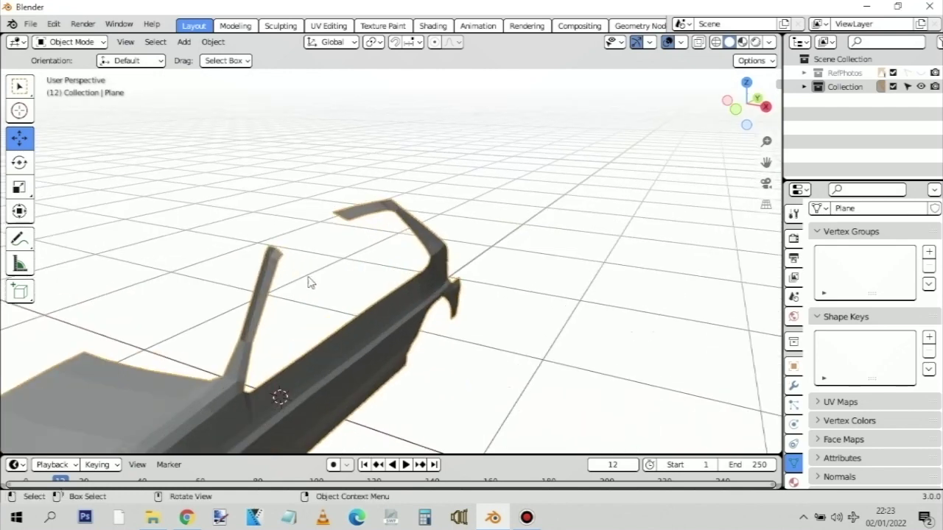
{"action": "middle_click_drag", "start_coordinate": [309, 280], "coordinate": [337, 273]}
{"action": "scroll", "coordinate": [337, 273], "scroll_direction": "down", "scroll_amount": 6}
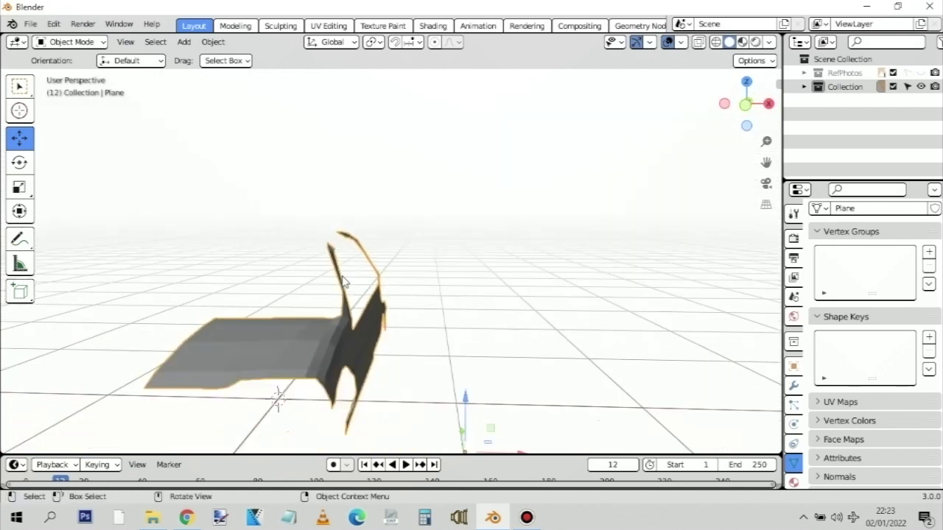
{"action": "middle_click_drag", "start_coordinate": [311, 354], "coordinate": [366, 313]}
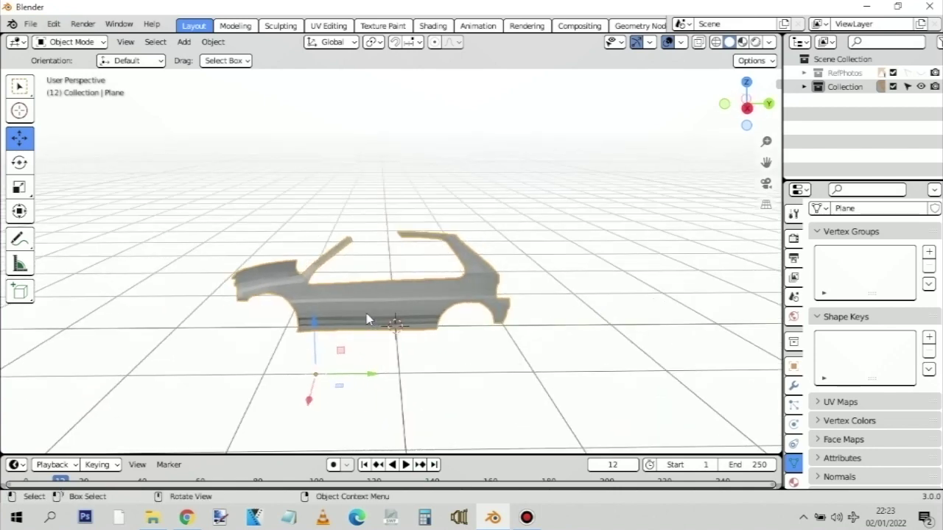
{"action": "scroll", "coordinate": [416, 267], "scroll_direction": "up", "scroll_amount": 2}
{"action": "middle_click_drag", "start_coordinate": [536, 274], "coordinate": [374, 263]}
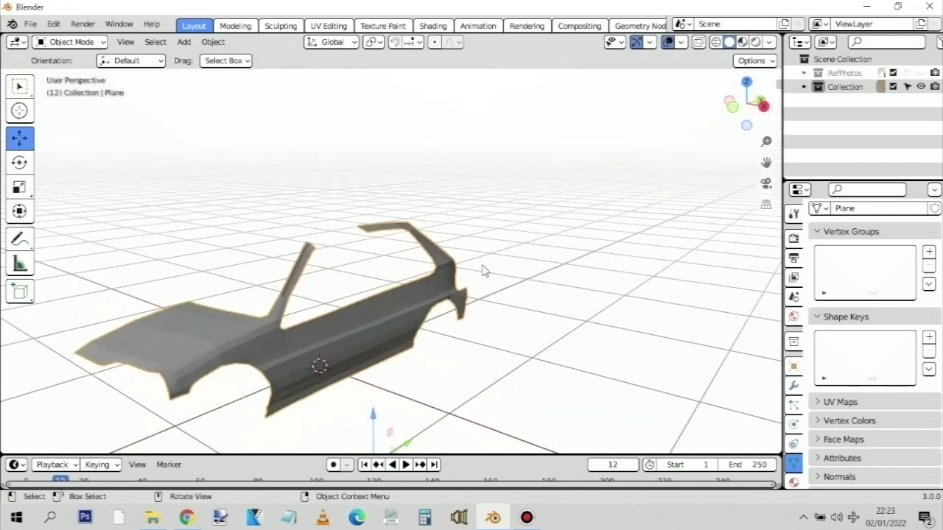
{"action": "middle_click_drag", "start_coordinate": [483, 271], "coordinate": [312, 304]}
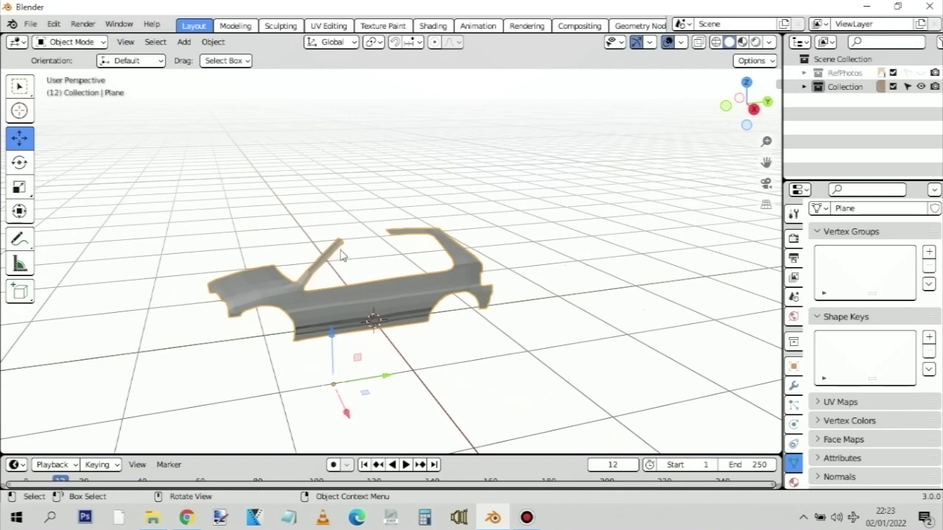
{"action": "middle_click_drag", "start_coordinate": [320, 243], "coordinate": [381, 295]}
{"action": "scroll", "coordinate": [442, 278], "scroll_direction": "up", "scroll_amount": 2}
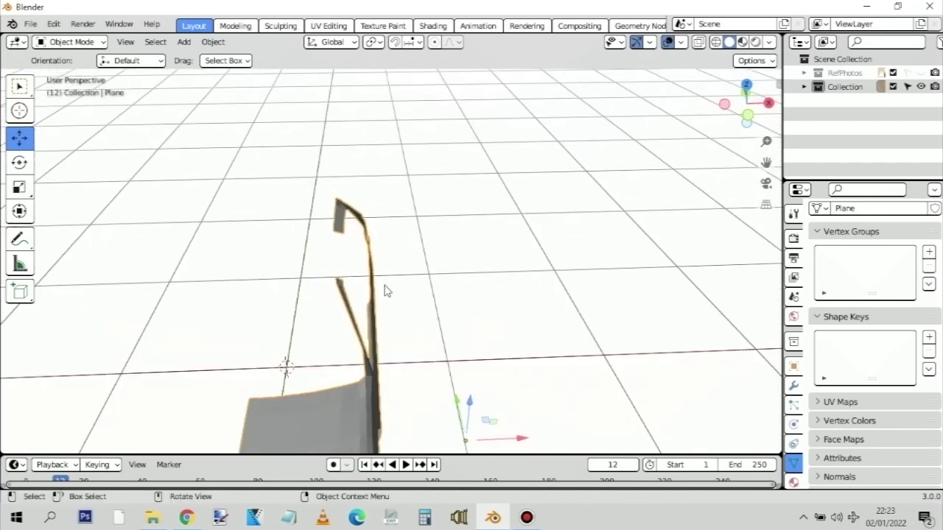
{"action": "middle_click_drag", "start_coordinate": [434, 316], "coordinate": [509, 310]}
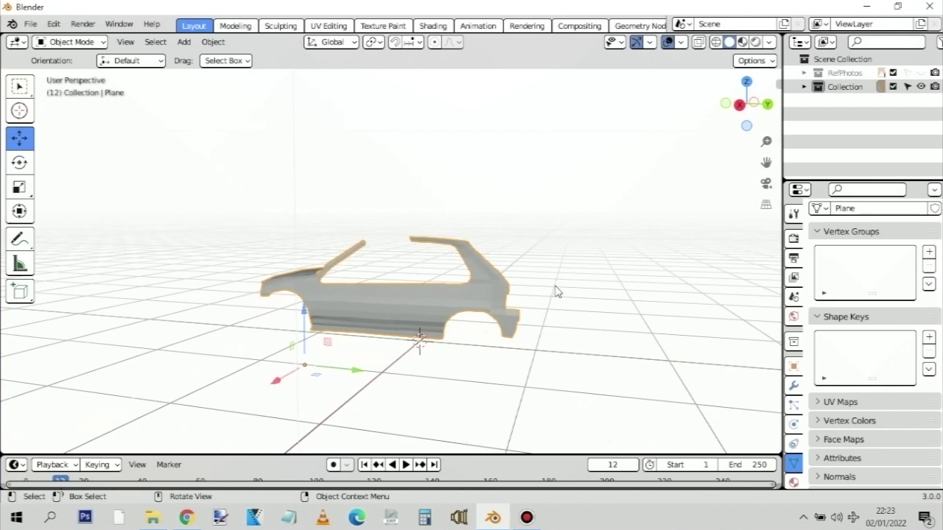
{"action": "middle_click_drag", "start_coordinate": [557, 292], "coordinate": [450, 304]}
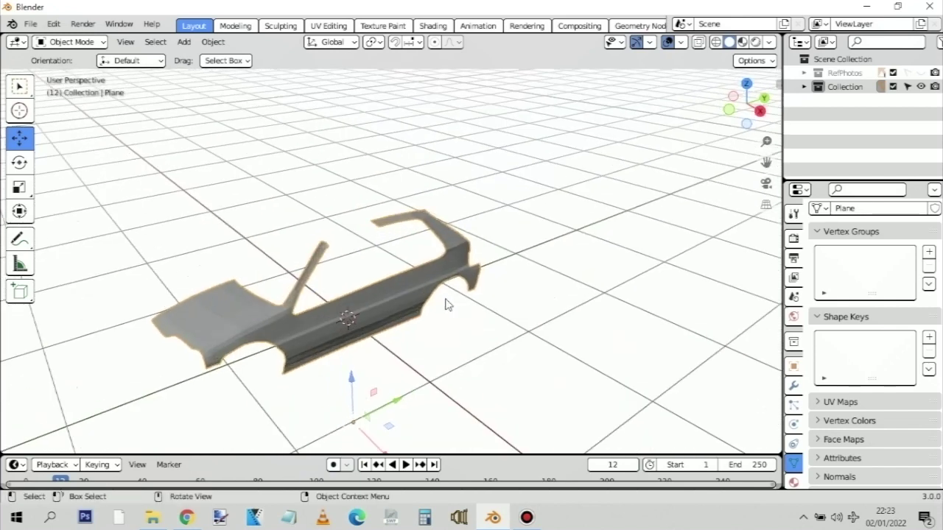
{"action": "scroll", "coordinate": [358, 305], "scroll_direction": "up", "scroll_amount": 2}
{"action": "middle_click_drag", "start_coordinate": [356, 307], "coordinate": [389, 285]}
{"action": "scroll", "coordinate": [371, 324], "scroll_direction": "up", "scroll_amount": 2}
{"action": "scroll", "coordinate": [346, 328], "scroll_direction": "down", "scroll_amount": 2}
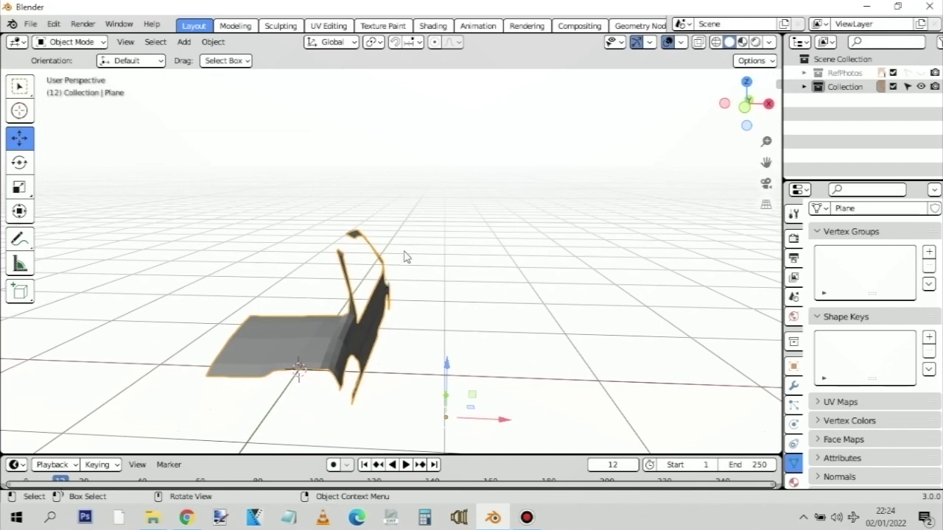
{"action": "middle_click_drag", "start_coordinate": [405, 258], "coordinate": [413, 286]}
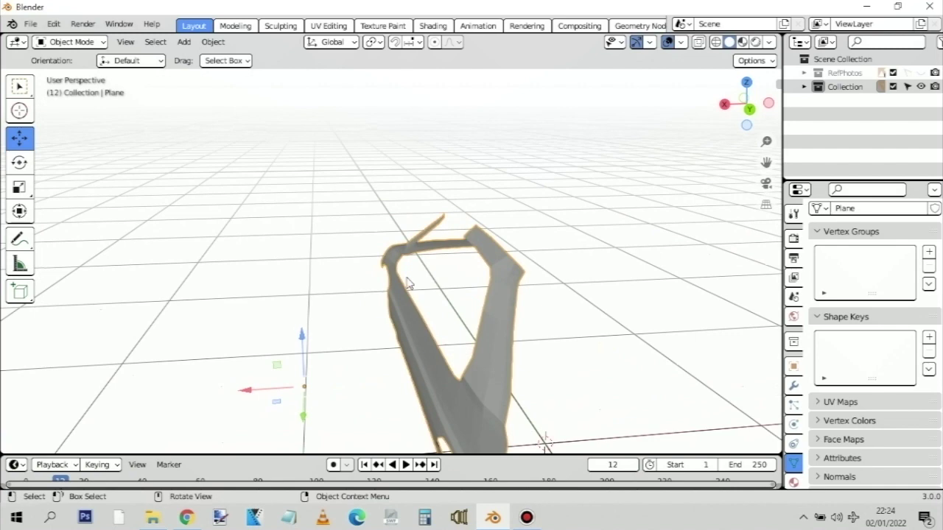
{"action": "scroll", "coordinate": [409, 284], "scroll_direction": "down", "scroll_amount": 1}
{"action": "middle_click_drag", "start_coordinate": [348, 284], "coordinate": [390, 296]}
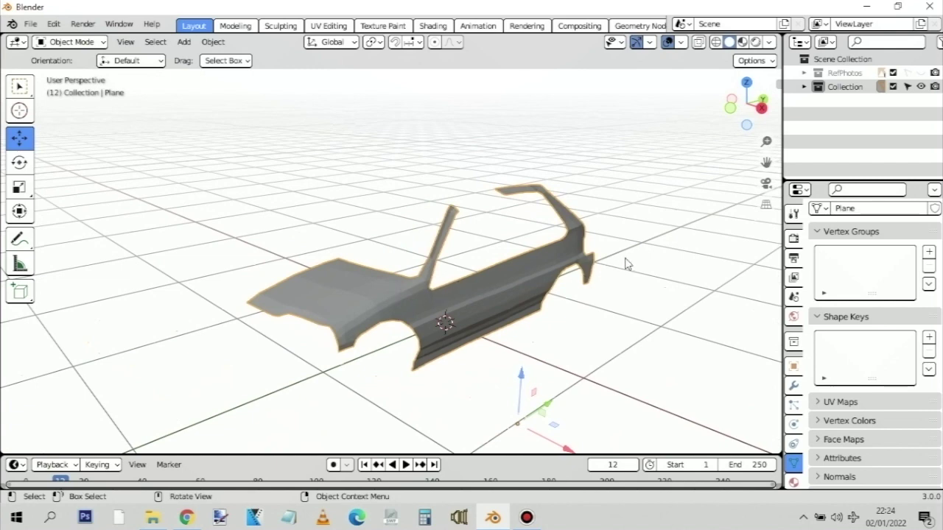
{"action": "middle_click_drag", "start_coordinate": [611, 268], "coordinate": [433, 251]}
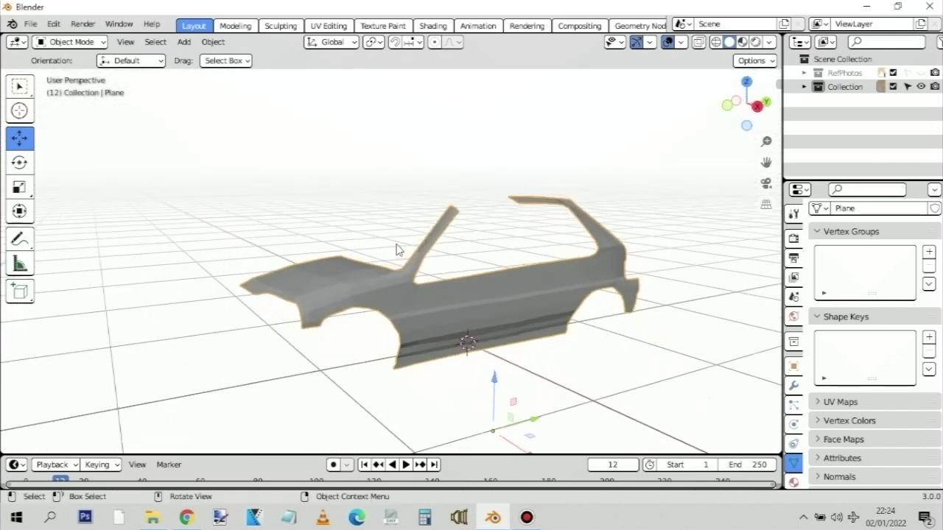
{"action": "middle_click_drag", "start_coordinate": [359, 251], "coordinate": [404, 259]}
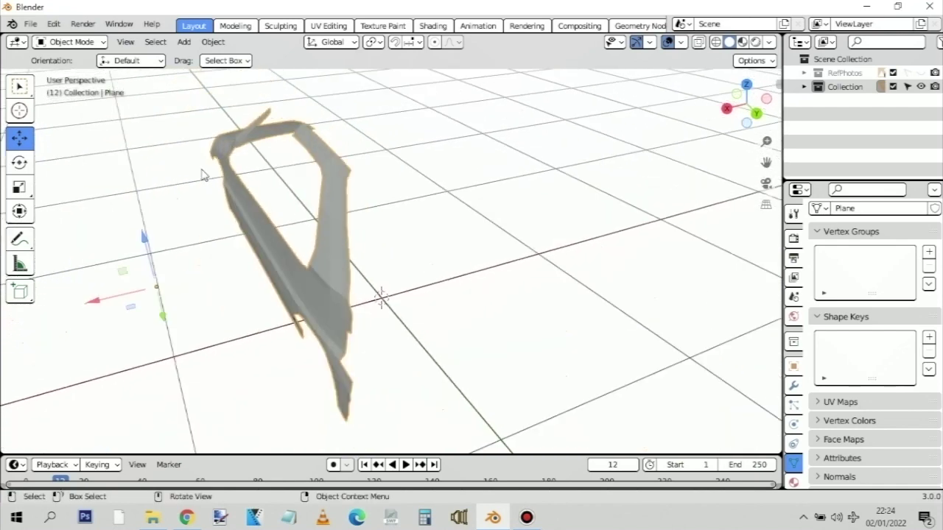
{"action": "middle_click_drag", "start_coordinate": [211, 150], "coordinate": [454, 125]}
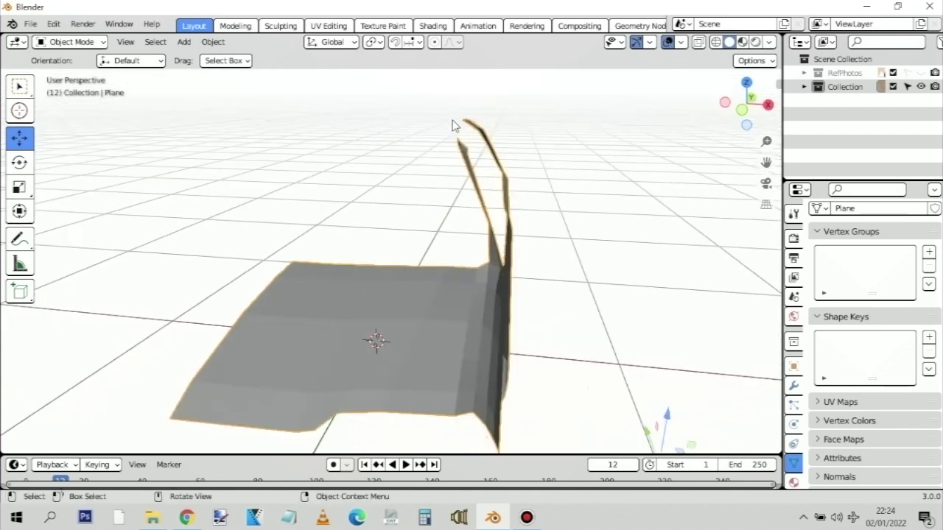
{"action": "scroll", "coordinate": [462, 146], "scroll_direction": "down", "scroll_amount": 2}
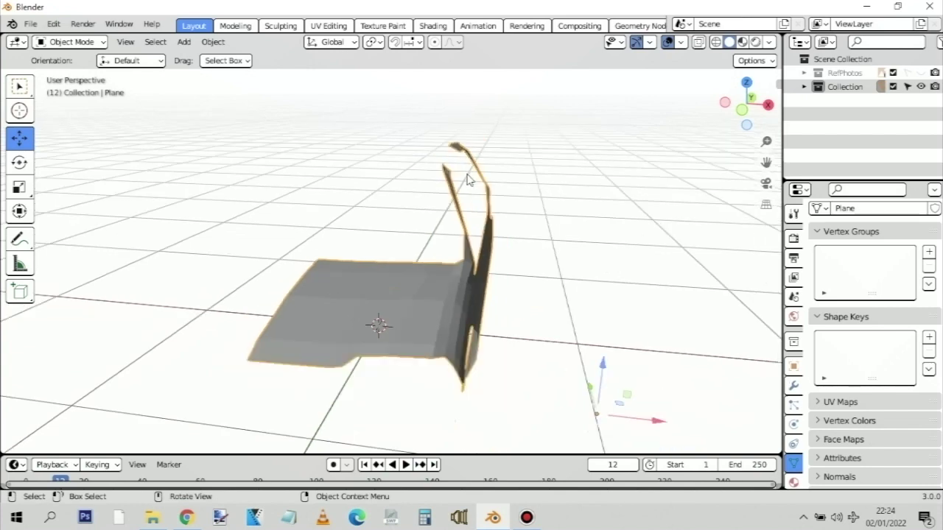
{"action": "middle_click_drag", "start_coordinate": [534, 231], "coordinate": [446, 131]}
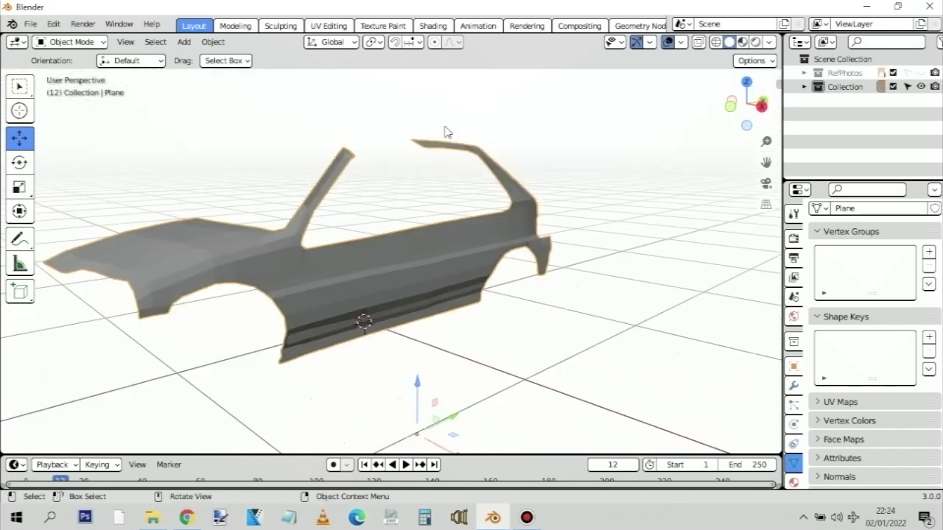
{"action": "middle_click_drag", "start_coordinate": [348, 144], "coordinate": [350, 172]}
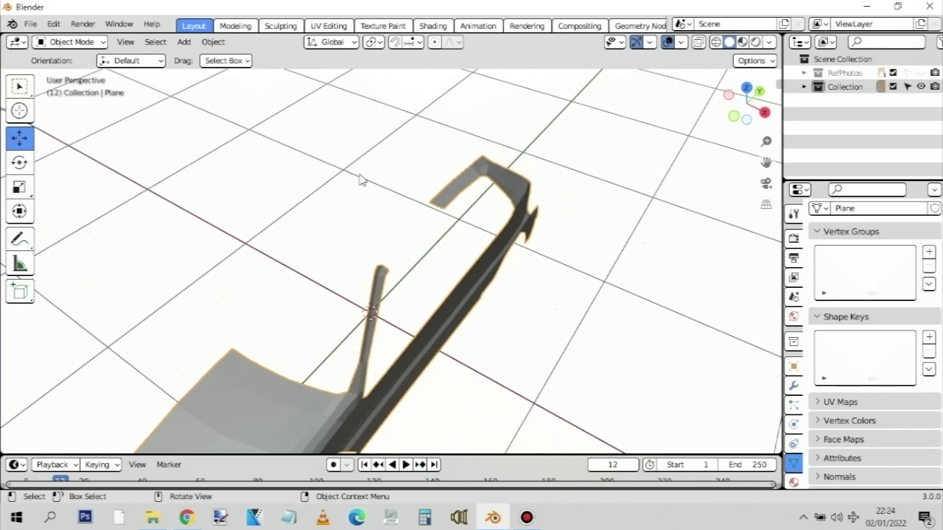
{"action": "middle_click_drag", "start_coordinate": [526, 186], "coordinate": [469, 238]}
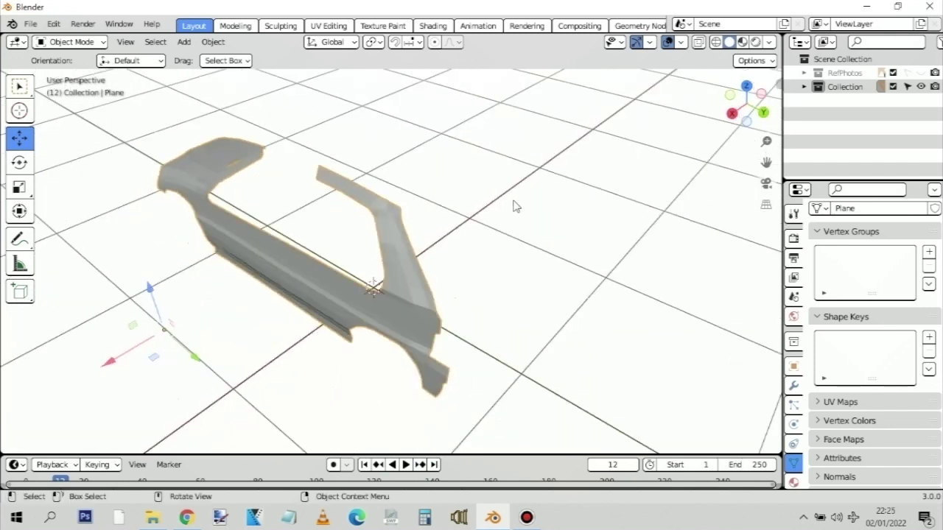
{"action": "middle_click_drag", "start_coordinate": [514, 204], "coordinate": [453, 311]}
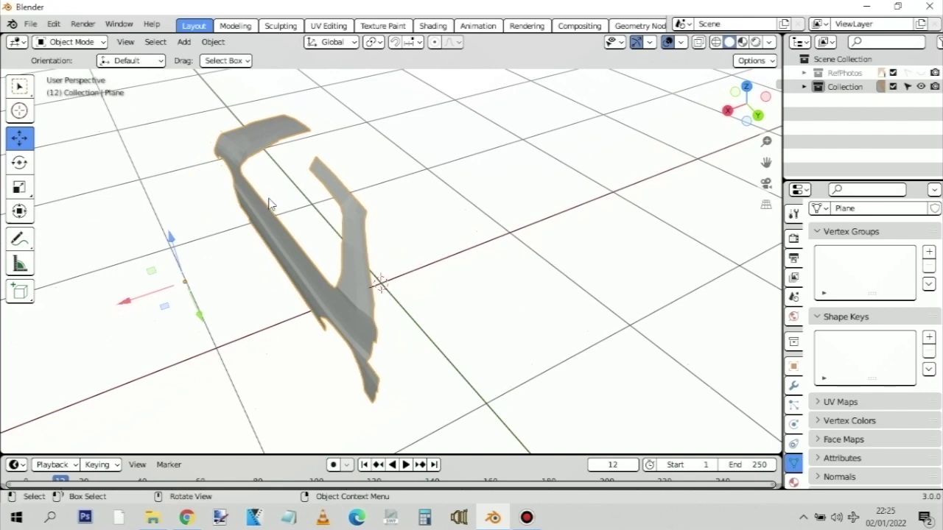
{"action": "middle_click_drag", "start_coordinate": [269, 204], "coordinate": [345, 296]}
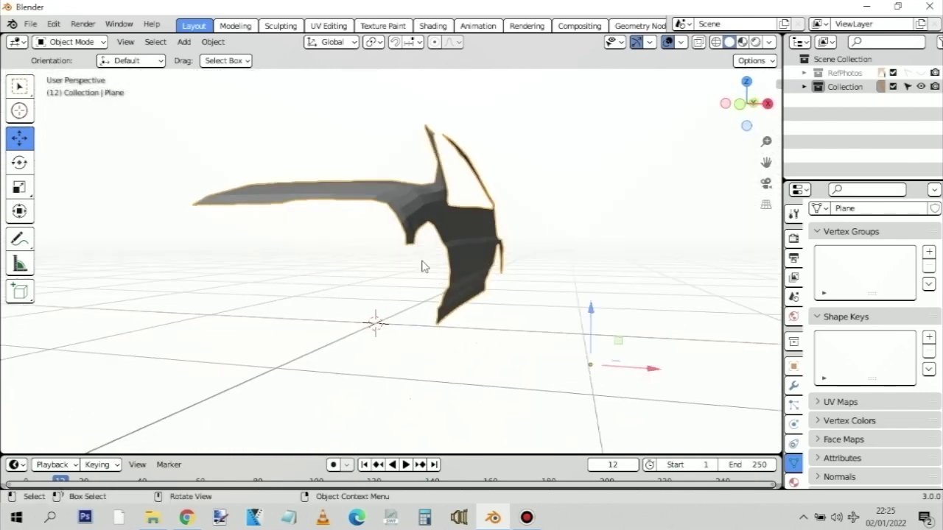
{"action": "middle_click_drag", "start_coordinate": [528, 244], "coordinate": [510, 273]}
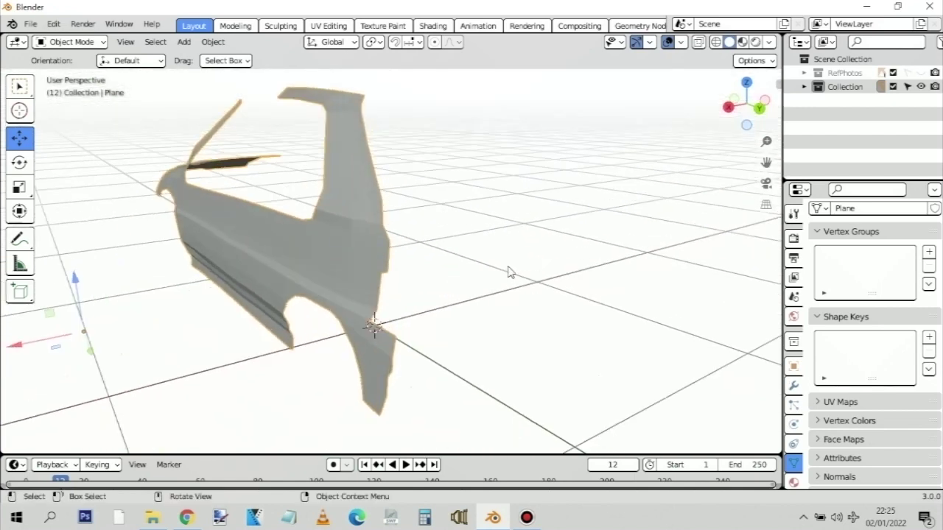
{"action": "scroll", "coordinate": [446, 265], "scroll_direction": "down", "scroll_amount": 2}
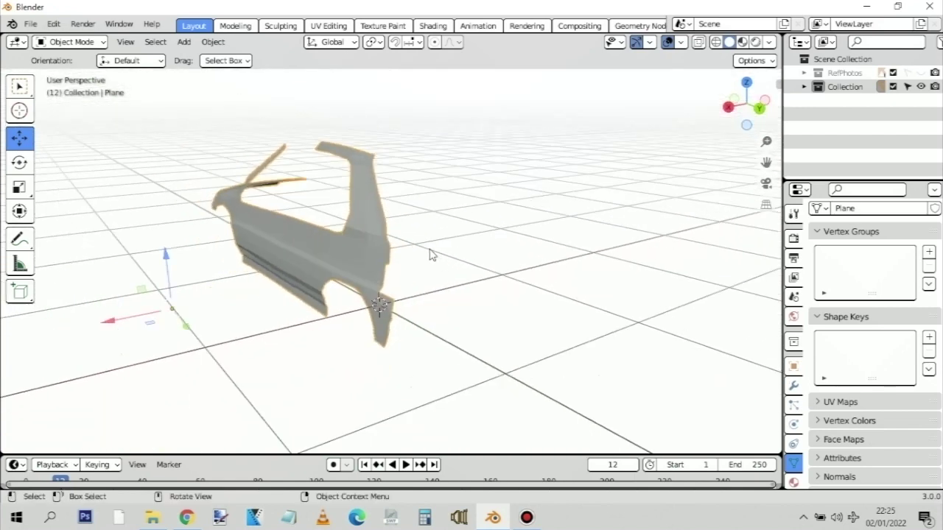
{"action": "middle_click_drag", "start_coordinate": [433, 254], "coordinate": [455, 220]}
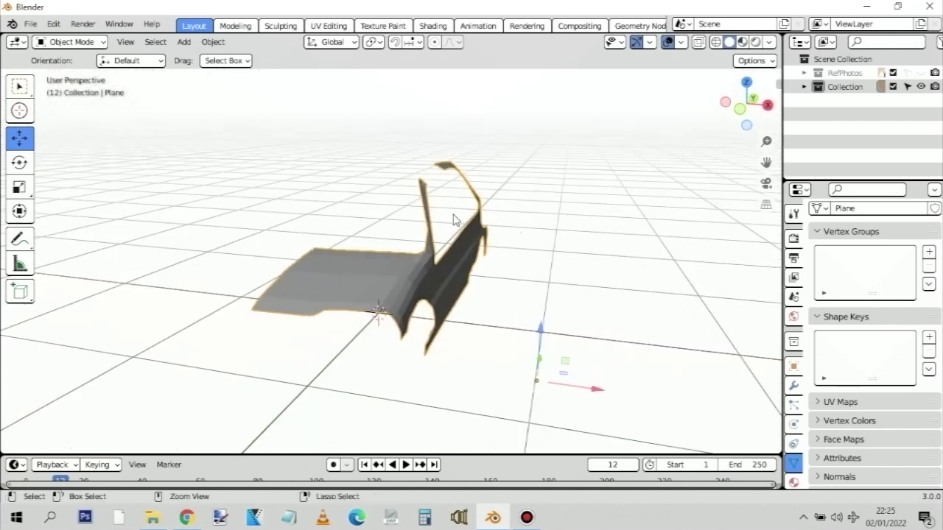
Save the project under the new name 'peugeot 106.blend', replacing the default file name
{"action": "key", "text": "ctrl+s"}
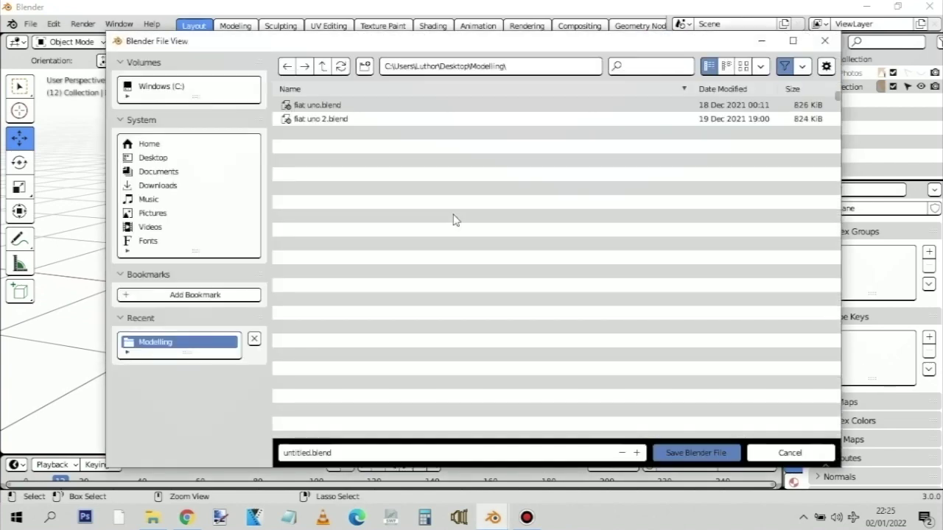
{"action": "left_click", "coordinate": [304, 453]}
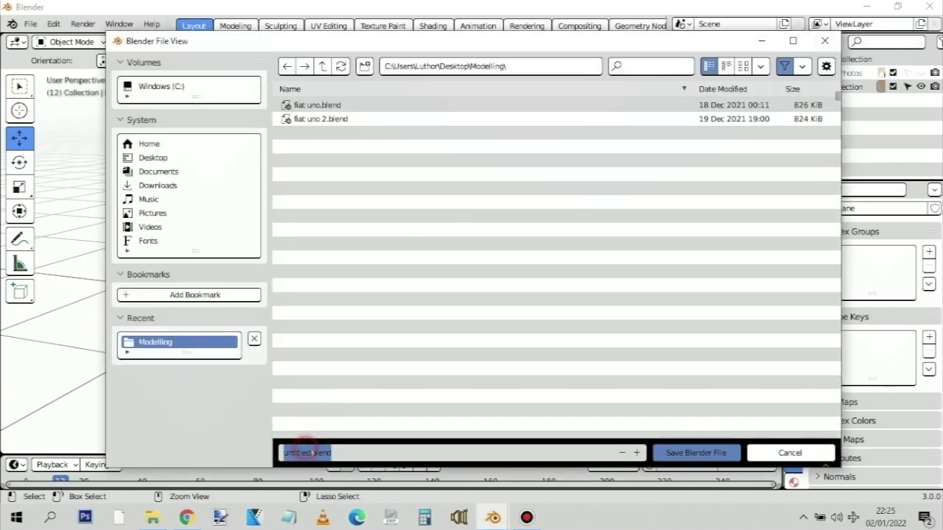
{"action": "key", "text": "BackSpace"}
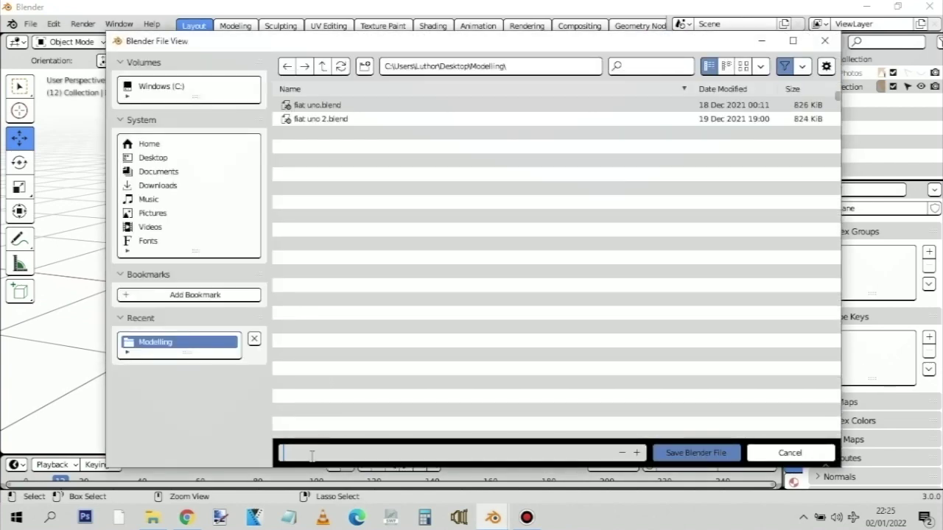
{"action": "type", "text": "peugeot 106"}
{"action": "left_click", "coordinate": [685, 453]}
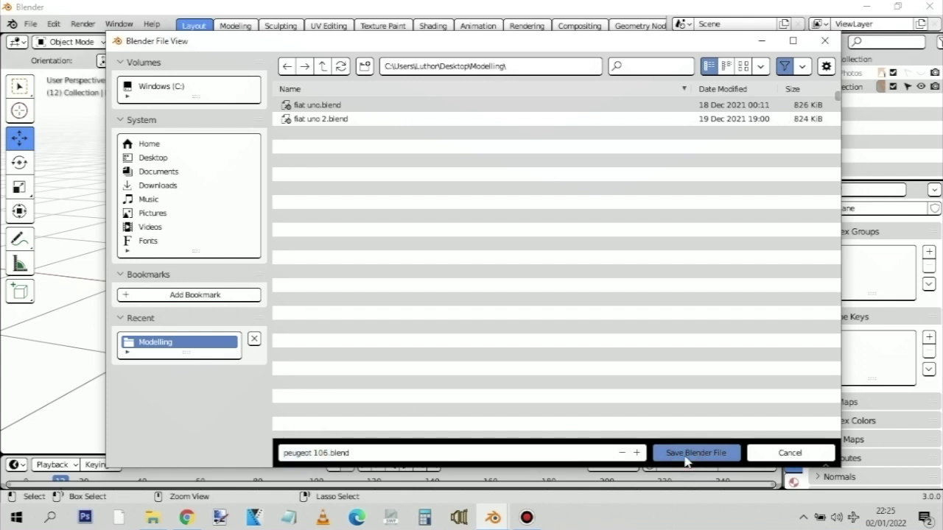
{"action": "left_click", "coordinate": [704, 457]}
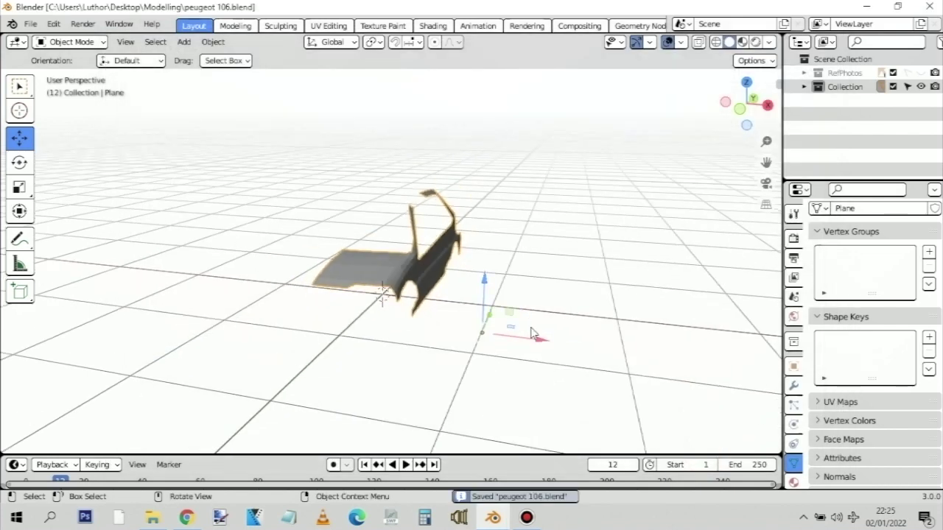
{"action": "key", "text": "alt+Tab"}
{"action": "key", "text": "Tab"}
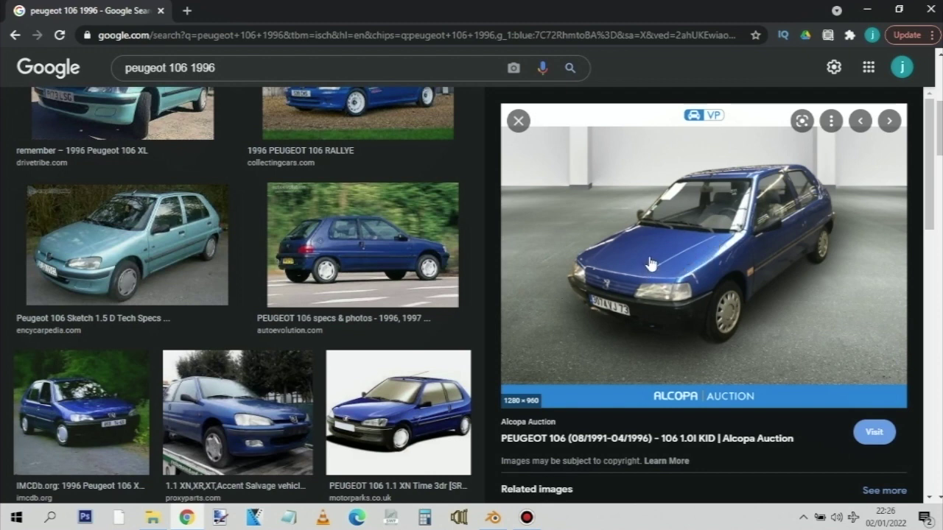
{"action": "key", "text": "alt+Tab"}
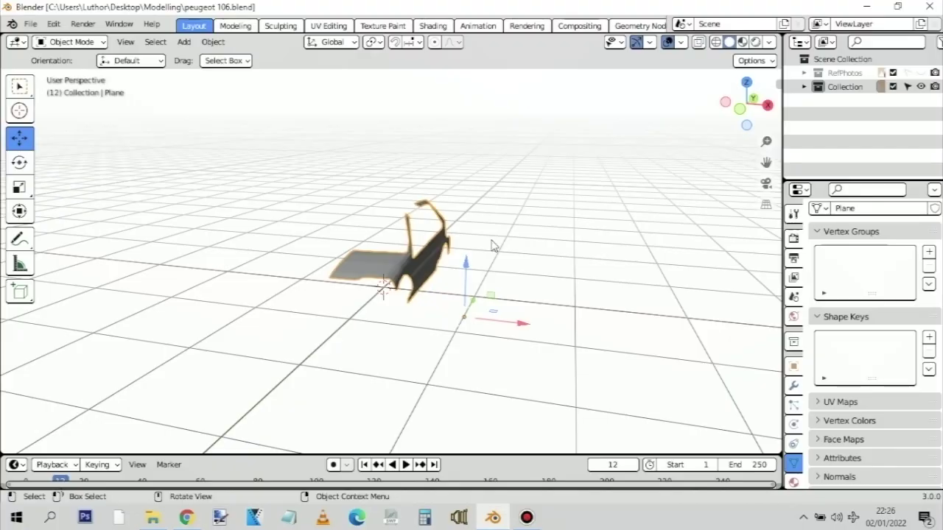
{"action": "middle_click_drag", "start_coordinate": [479, 253], "coordinate": [458, 250]}
{"action": "scroll", "coordinate": [458, 250], "scroll_direction": "up", "scroll_amount": 2}
{"action": "scroll", "coordinate": [339, 239], "scroll_direction": "up", "scroll_amount": 2}
{"action": "middle_click_drag", "start_coordinate": [318, 253], "coordinate": [528, 236]}
{"action": "scroll", "coordinate": [616, 230], "scroll_direction": "down", "scroll_amount": 1}
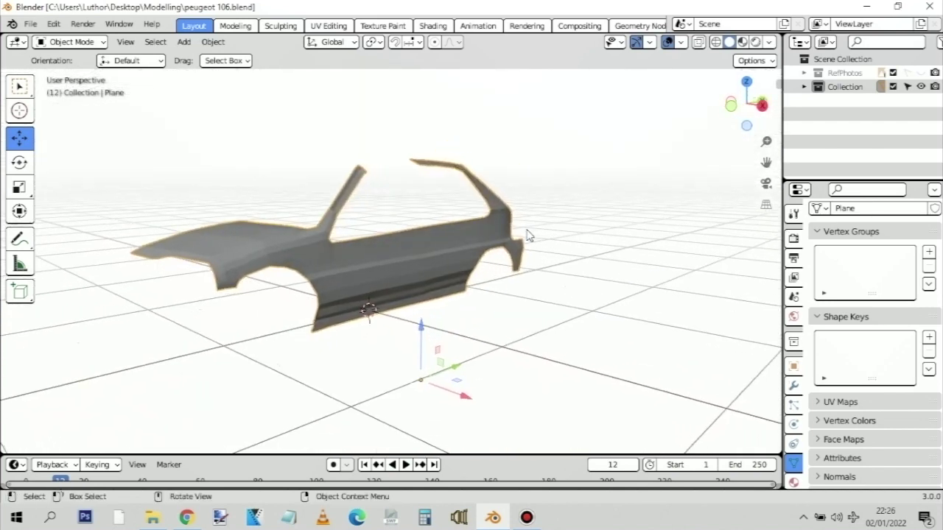
{"action": "middle_click_drag", "start_coordinate": [600, 231], "coordinate": [378, 231]}
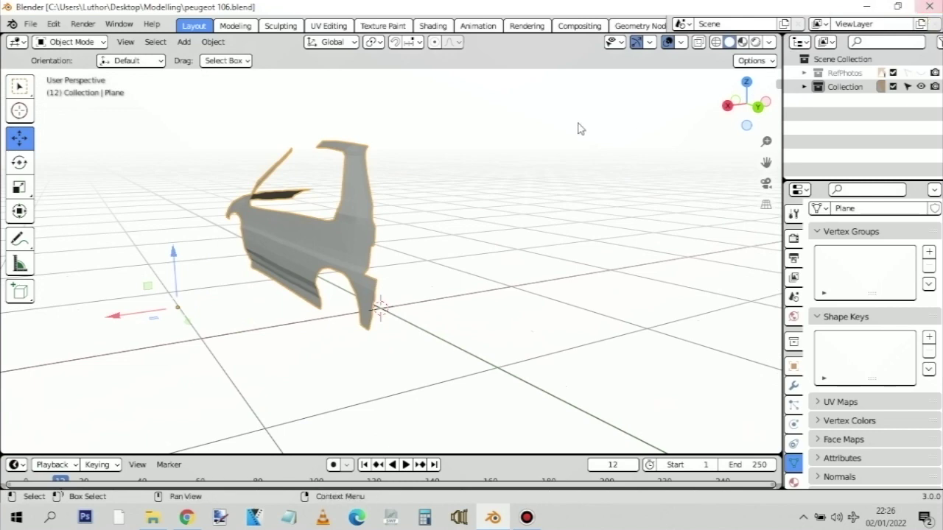
{"action": "key", "text": "alt+Tab"}
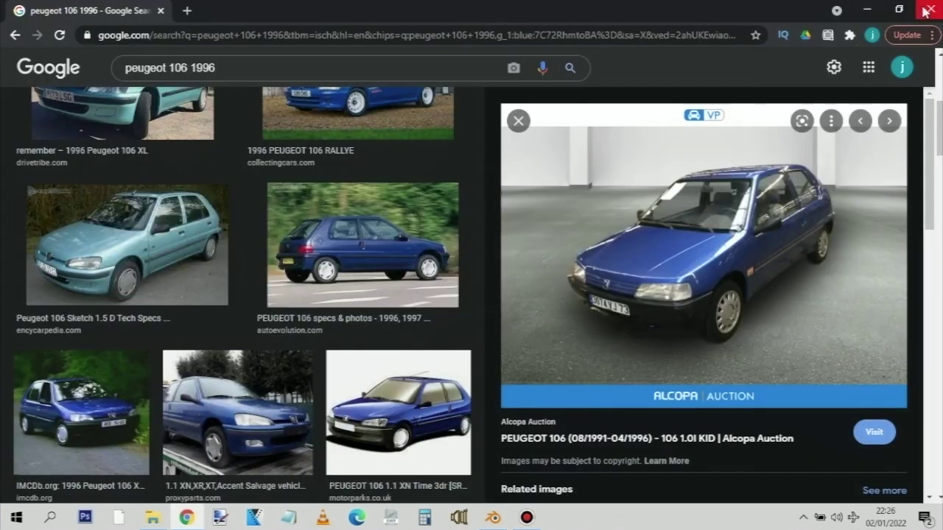
{"action": "key", "text": "alt+Tab"}
{"action": "key", "text": "alt+Tab"}
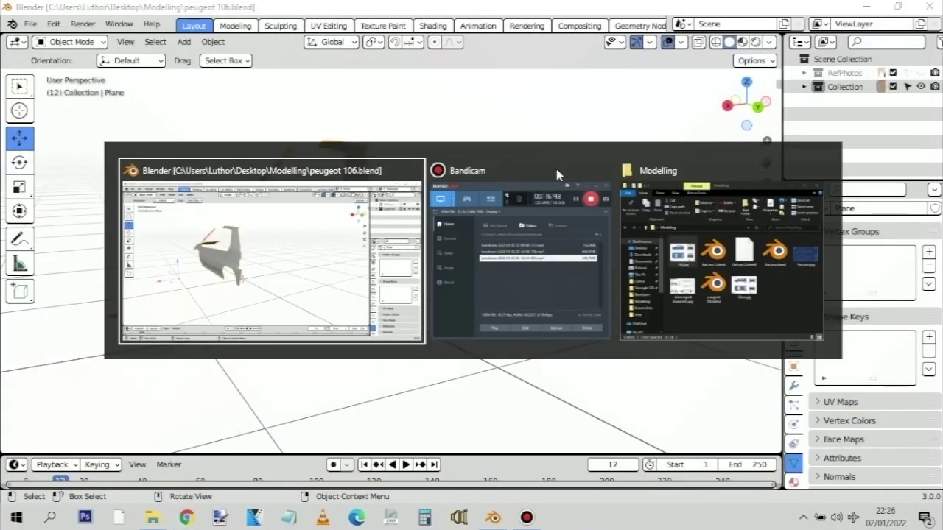